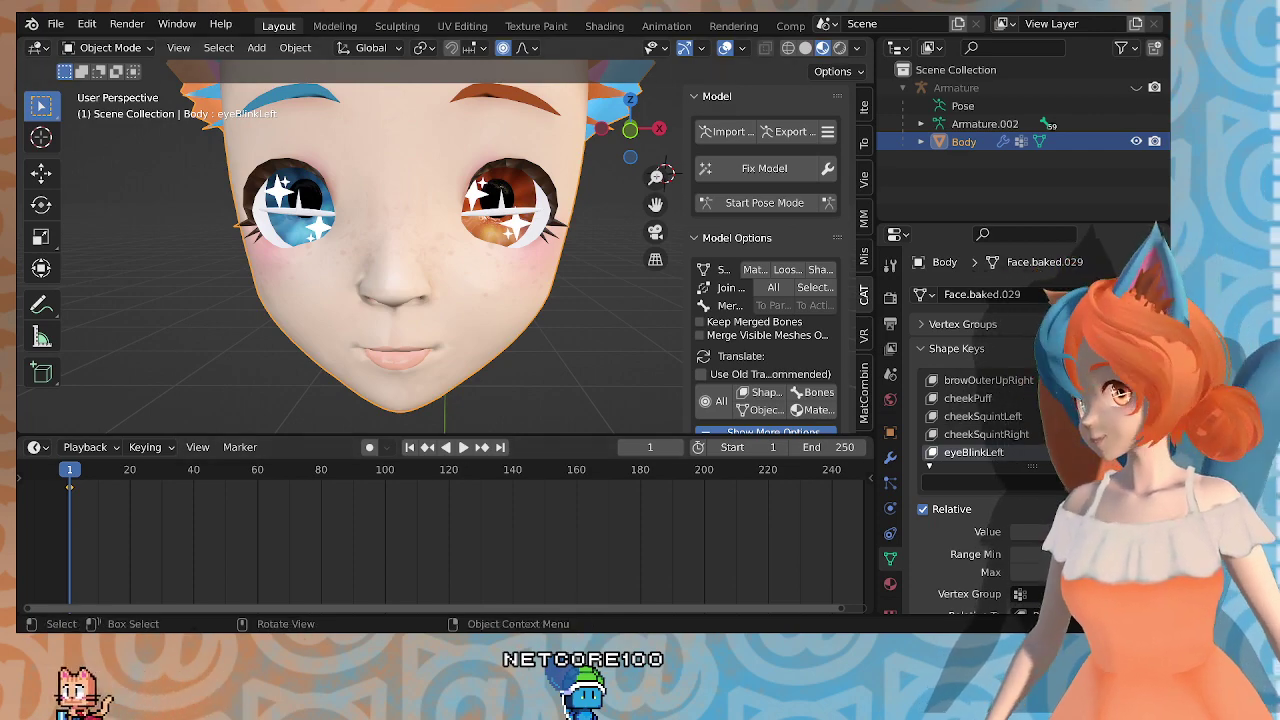
Step: Enlarge the 3D viewport over the timeline and preview the eyeBlinkLeft shape key at full value, returning it to 0
drag(523, 437, 523, 519)
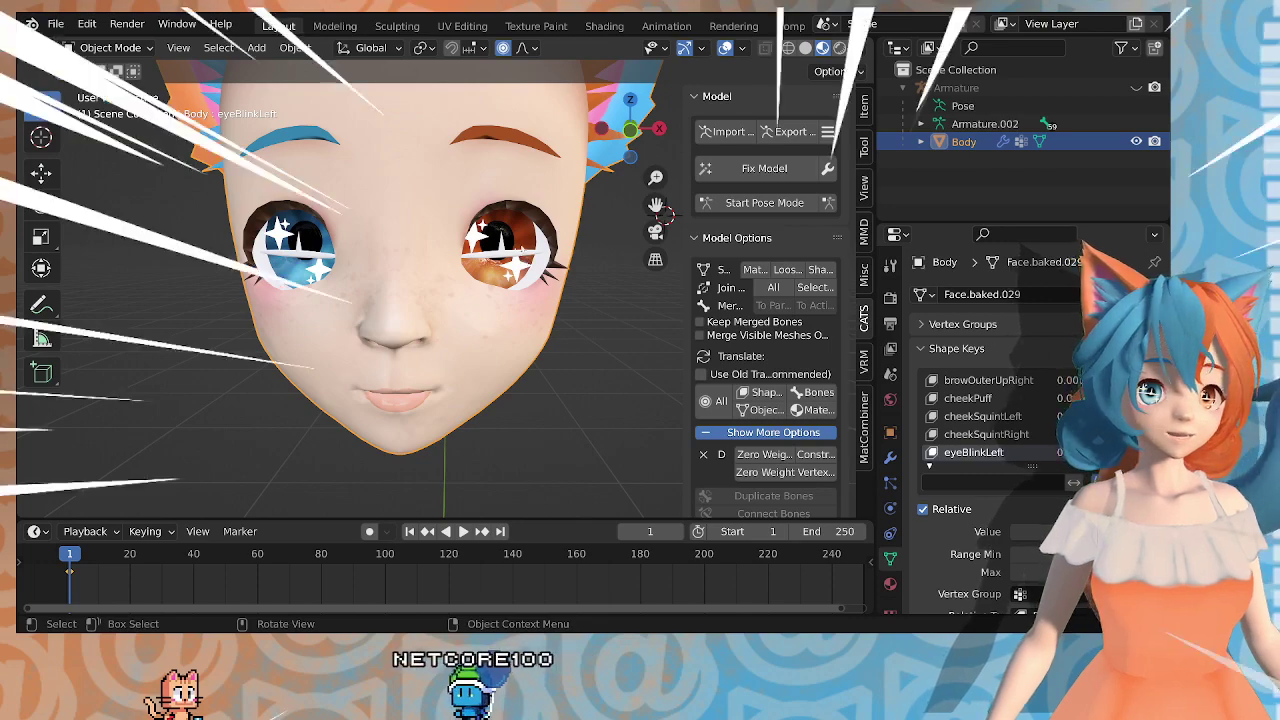
middle_drag(540, 250, 512, 228)
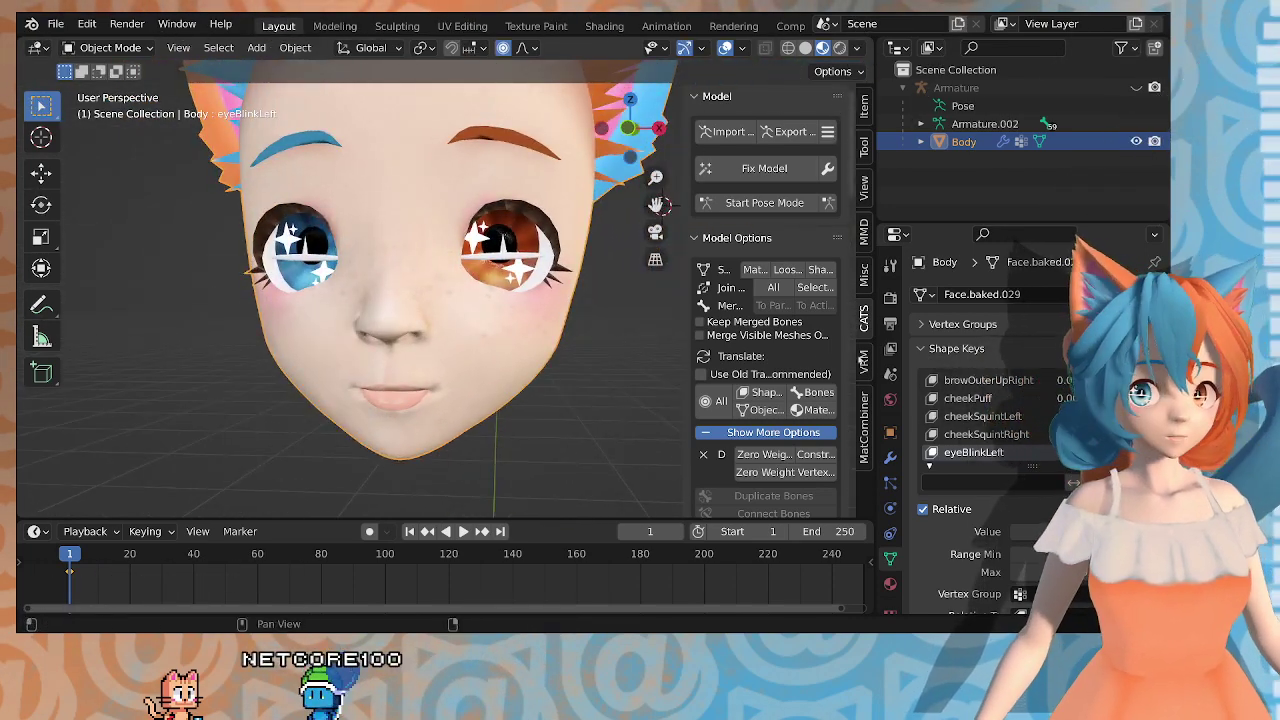
drag(1030, 531, 1095, 482)
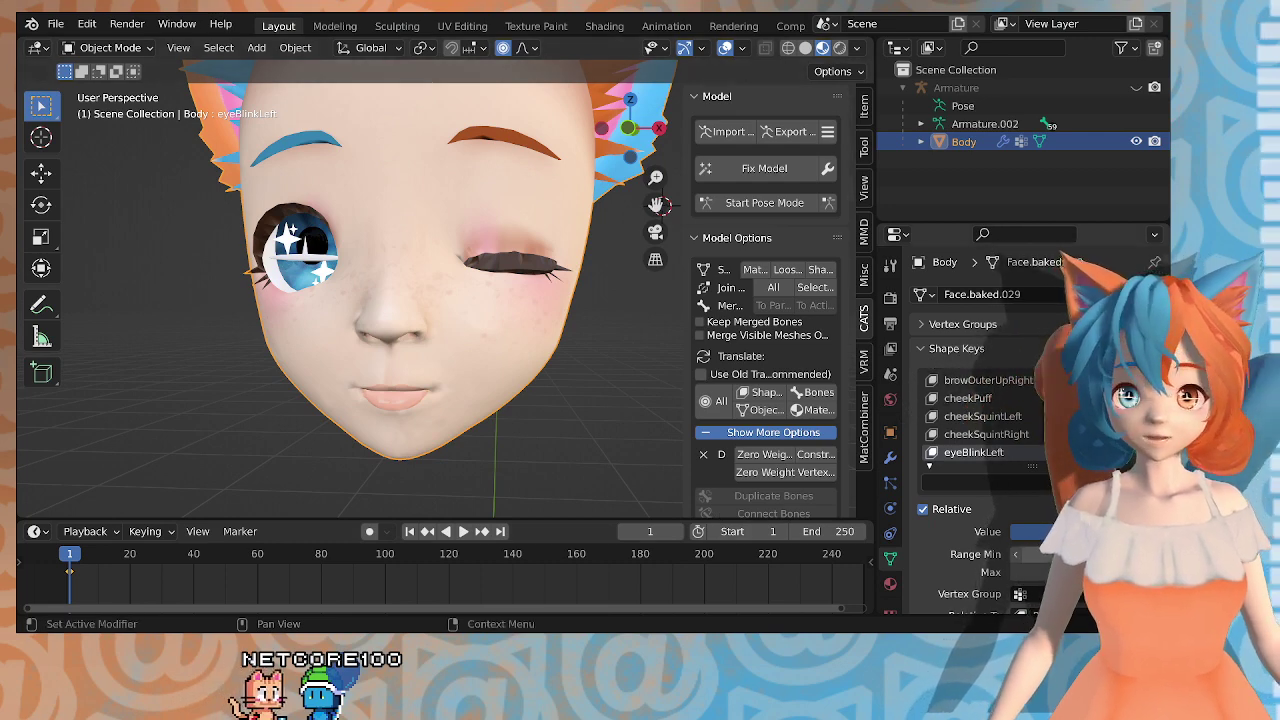
drag(1095, 532, 1015, 532)
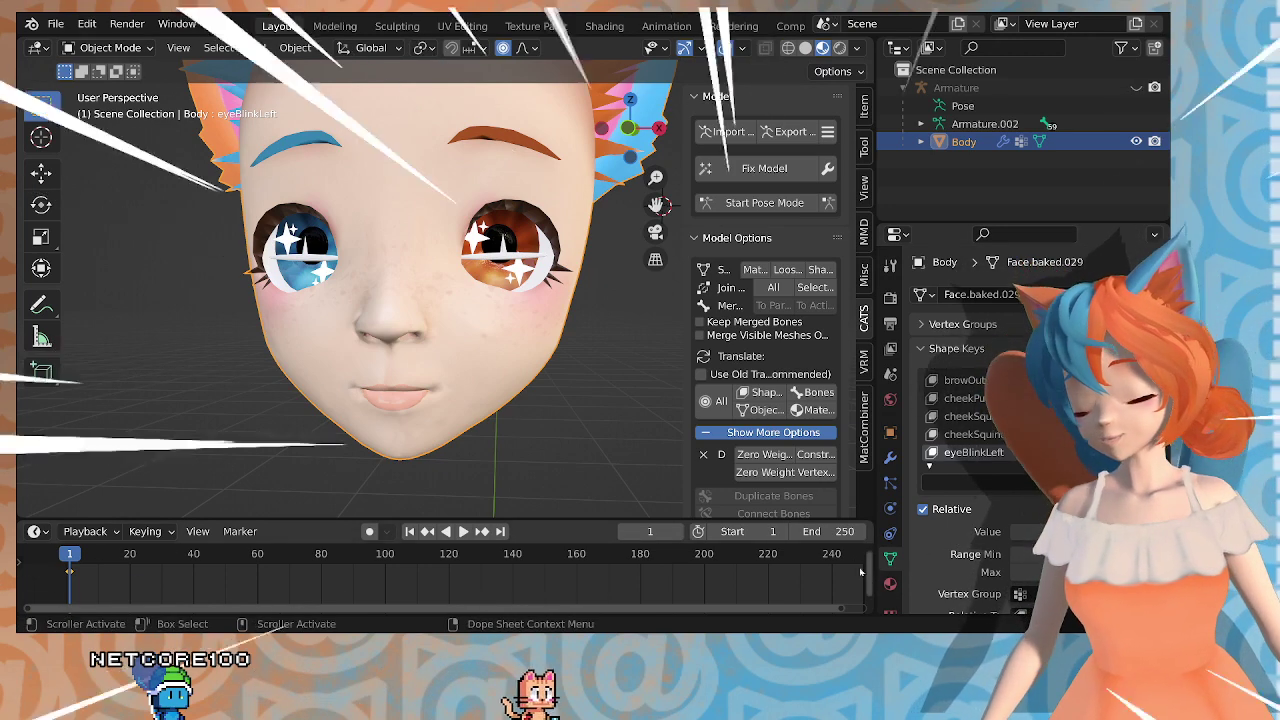
Step: Examine the face and both eyes up close from several angles
middle_drag(440, 385, 521, 370)
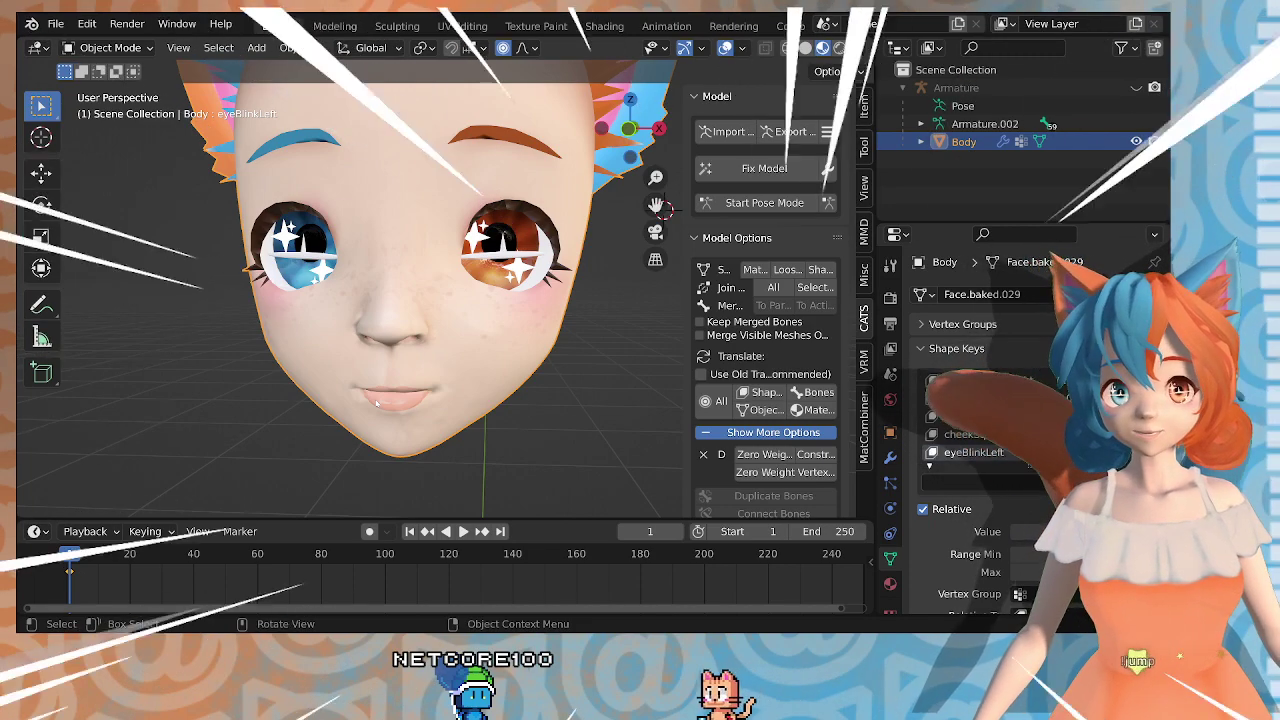
middle_drag(318, 415, 345, 388)
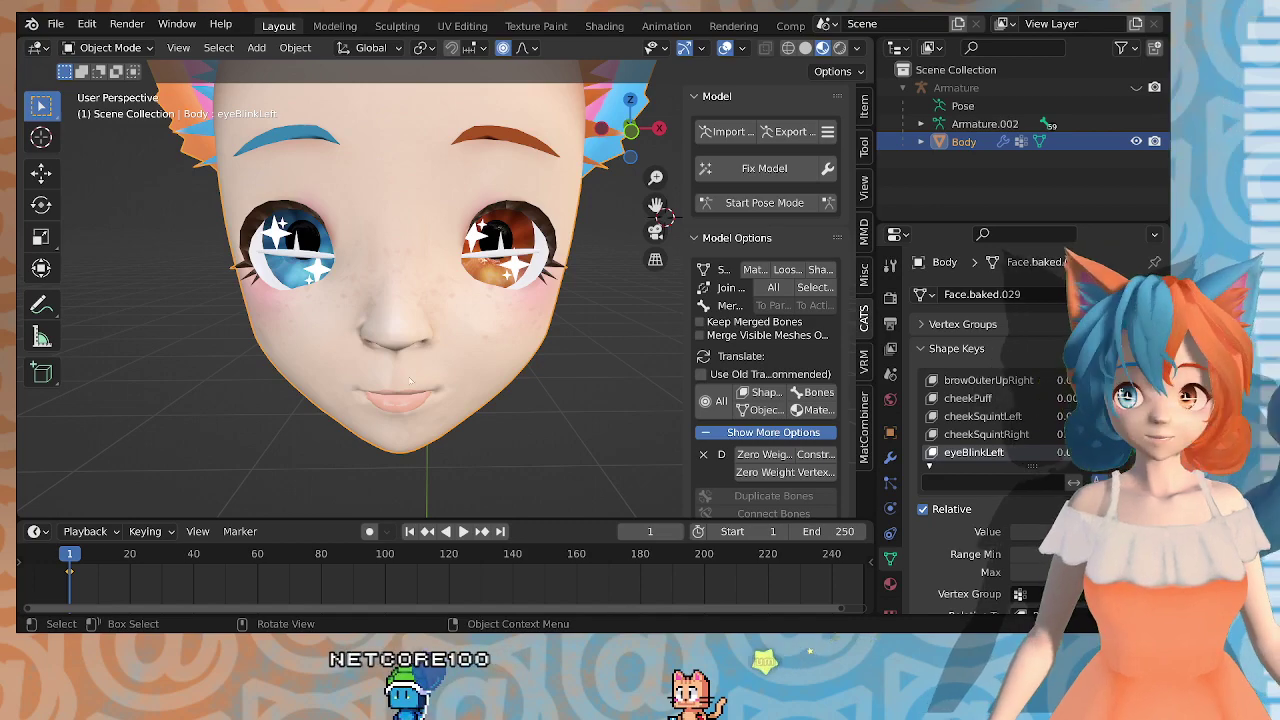
middle_drag(361, 339, 335, 384)
scroll(489, 318, up, 3)
scroll(488, 316, up, 1)
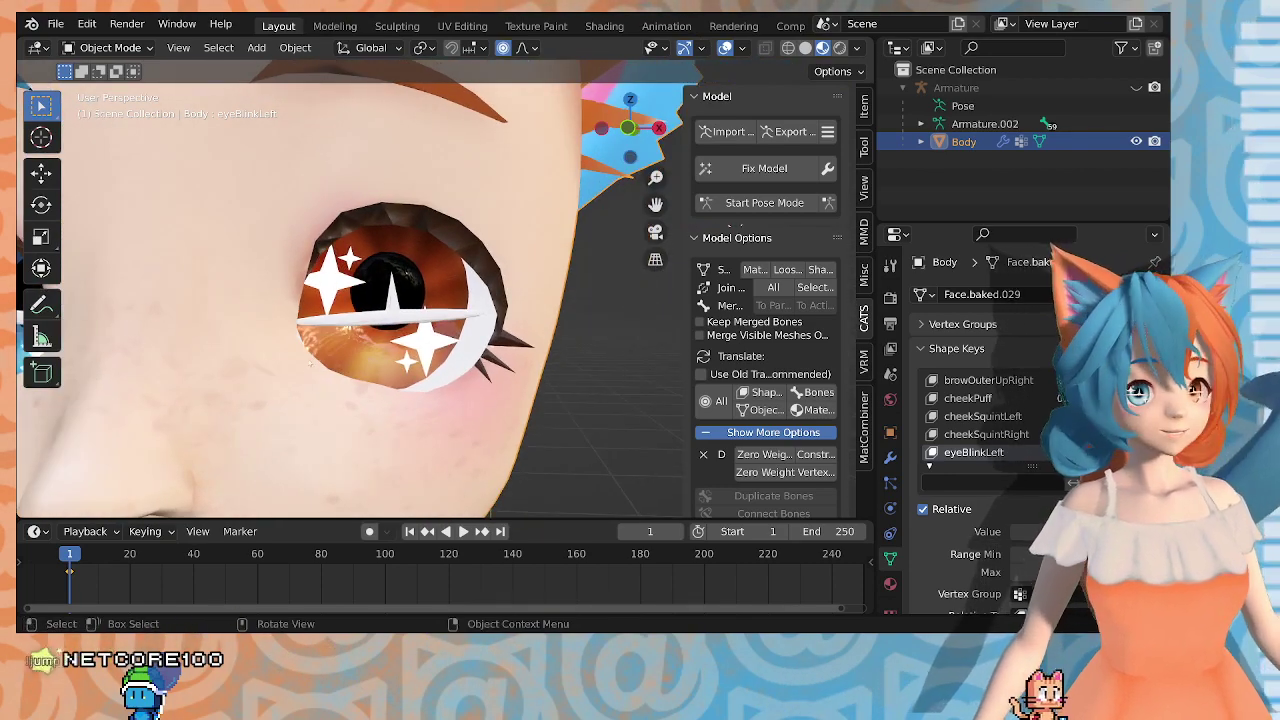
scroll(400, 372, down, 5)
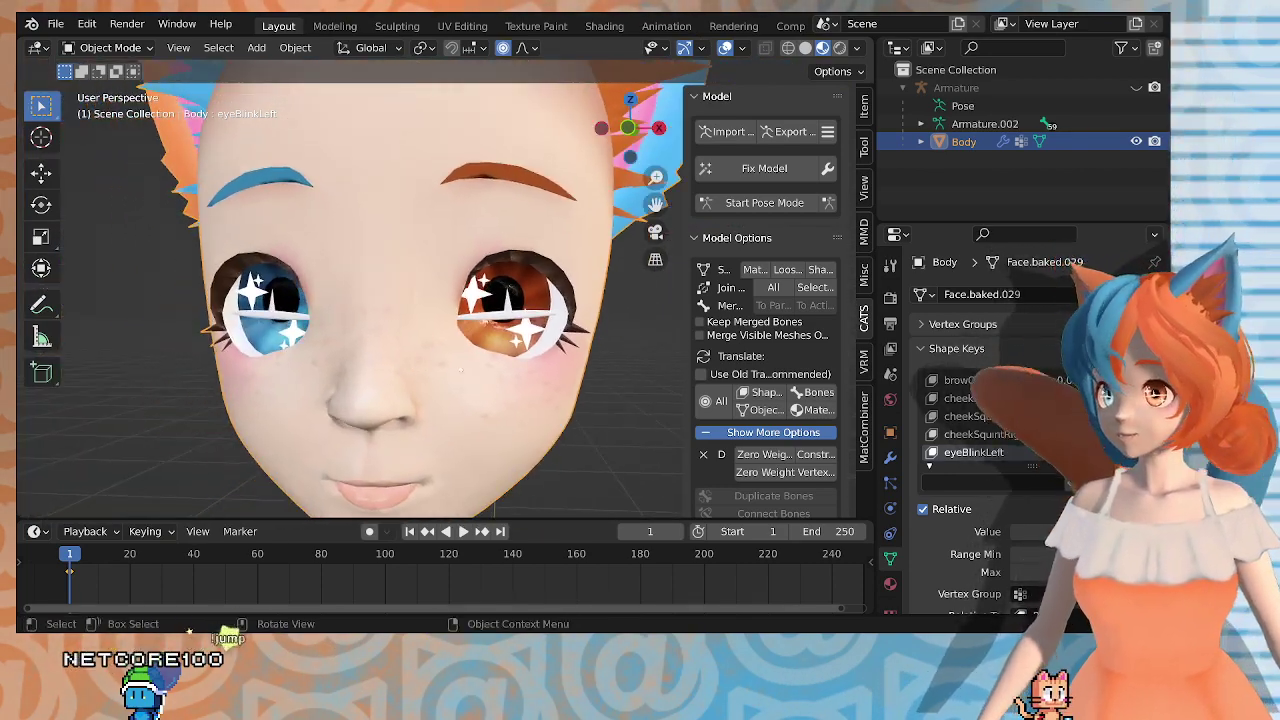
middle_drag(529, 305, 359, 396)
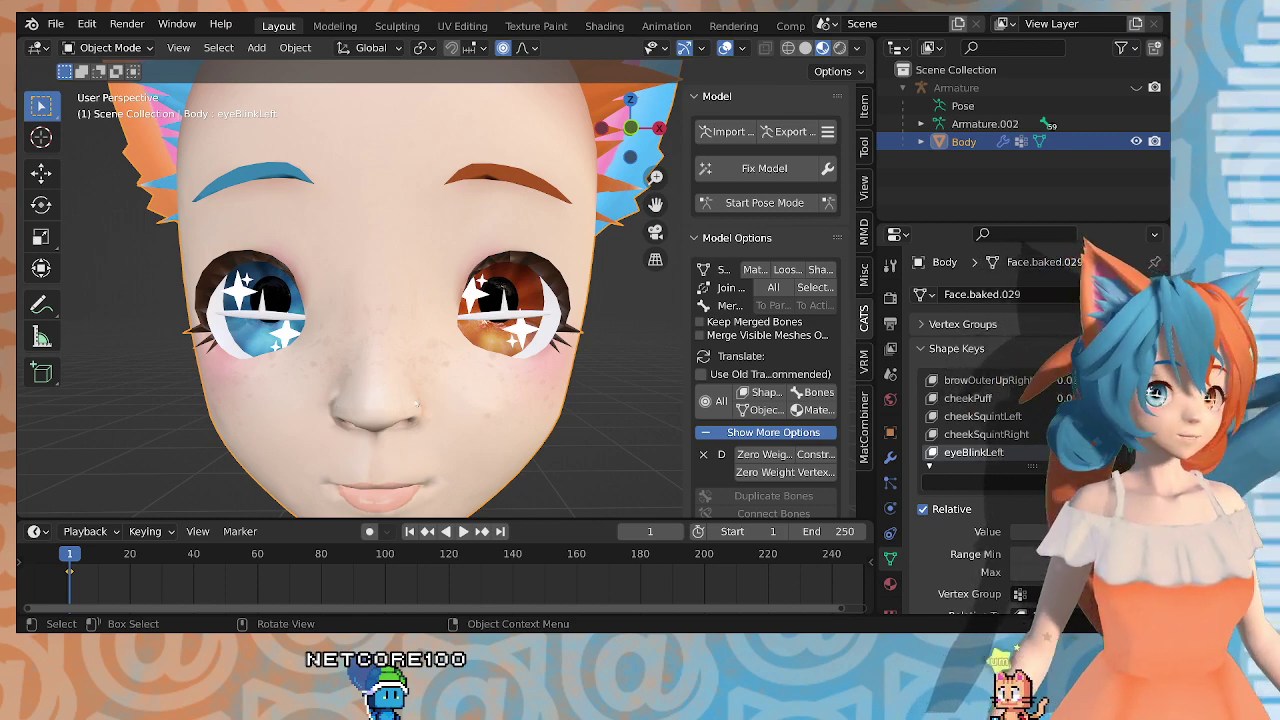
scroll(400, 377, up, 2)
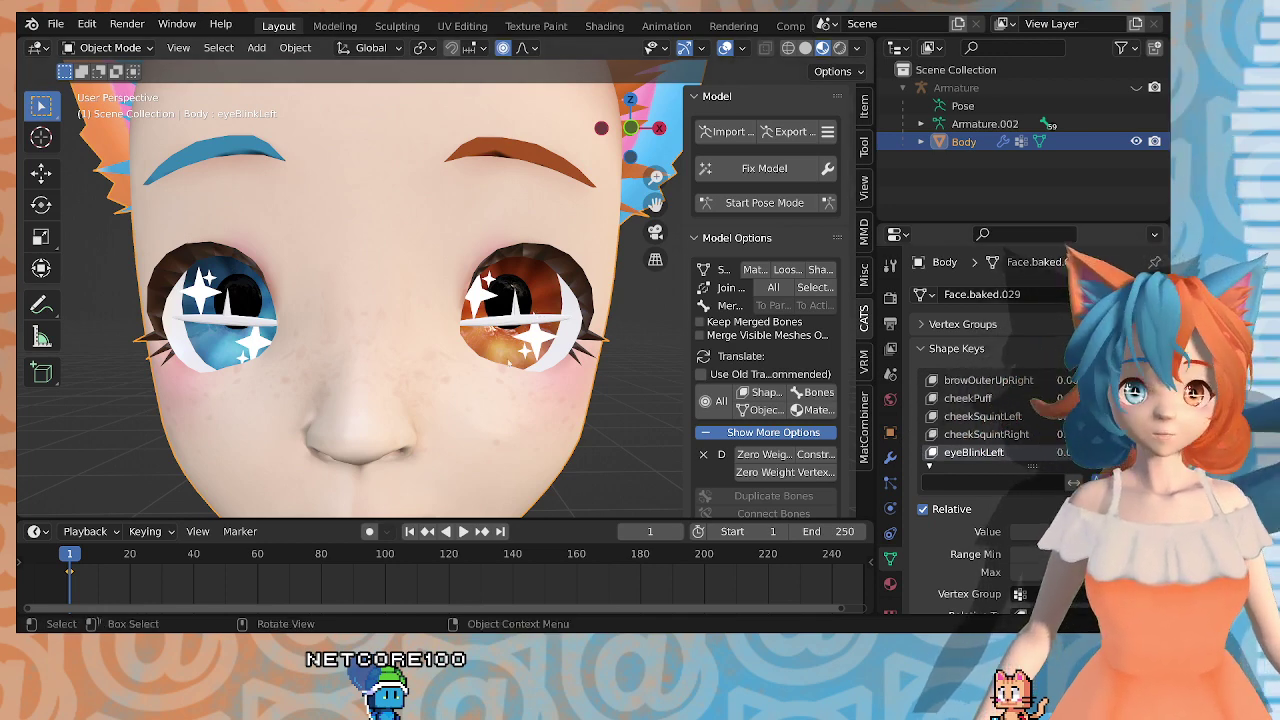
Step: Separate the Body mesh by materials and join the face skin, eyelashes and eye whites into one mesh
mouse_move(580, 365)
middle_down()
mouse_move(610, 385)
mouse_move(595, 367)
middle_up()
click(754, 269)
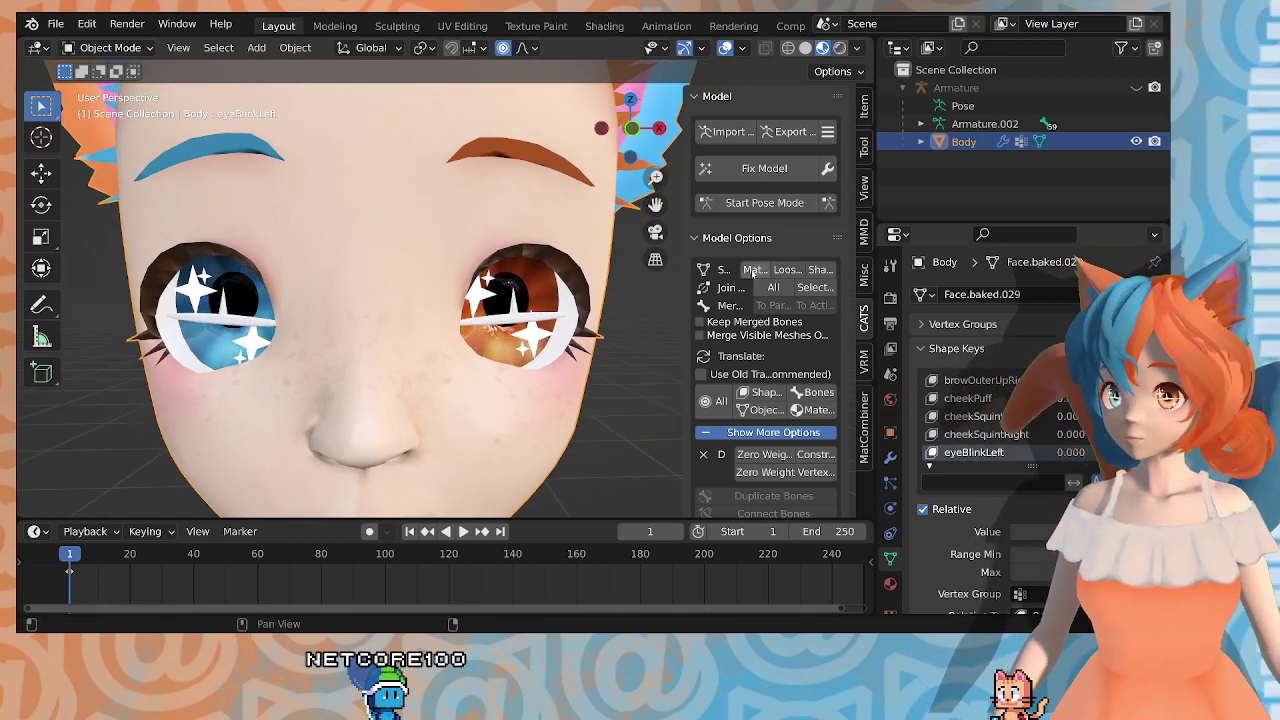
click(211, 437)
click(165, 340)
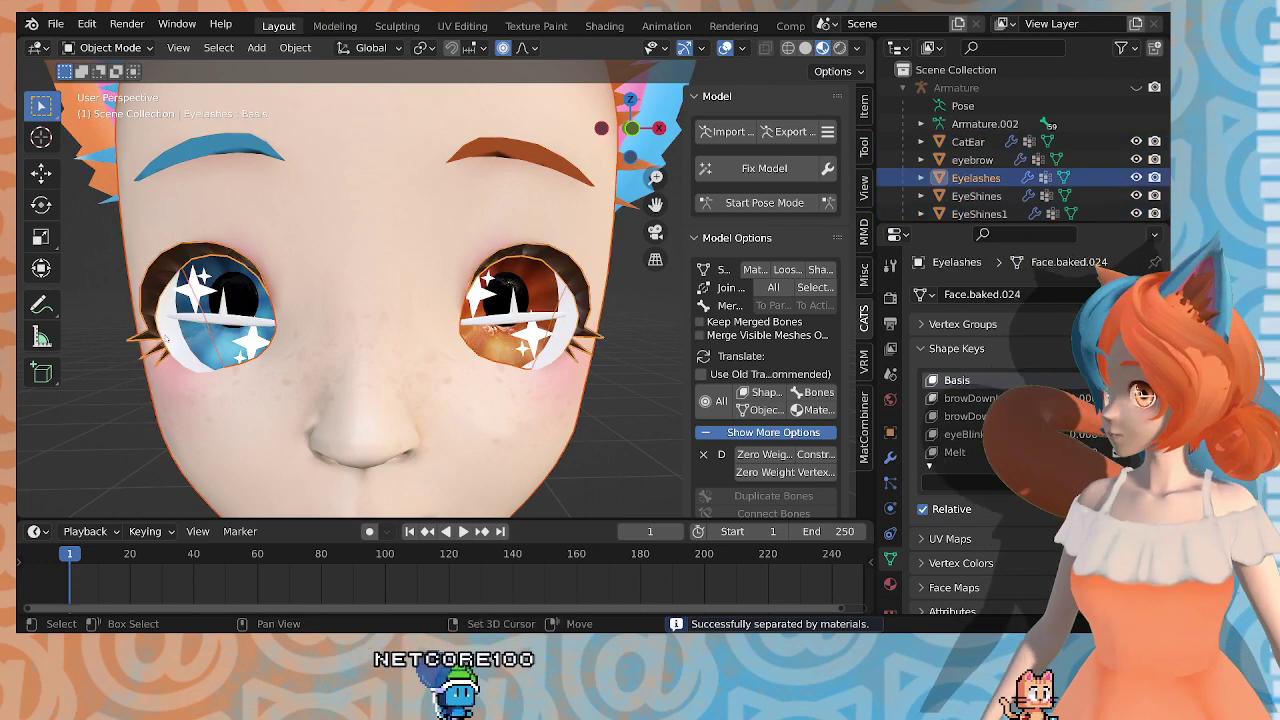
shift+click(168, 341)
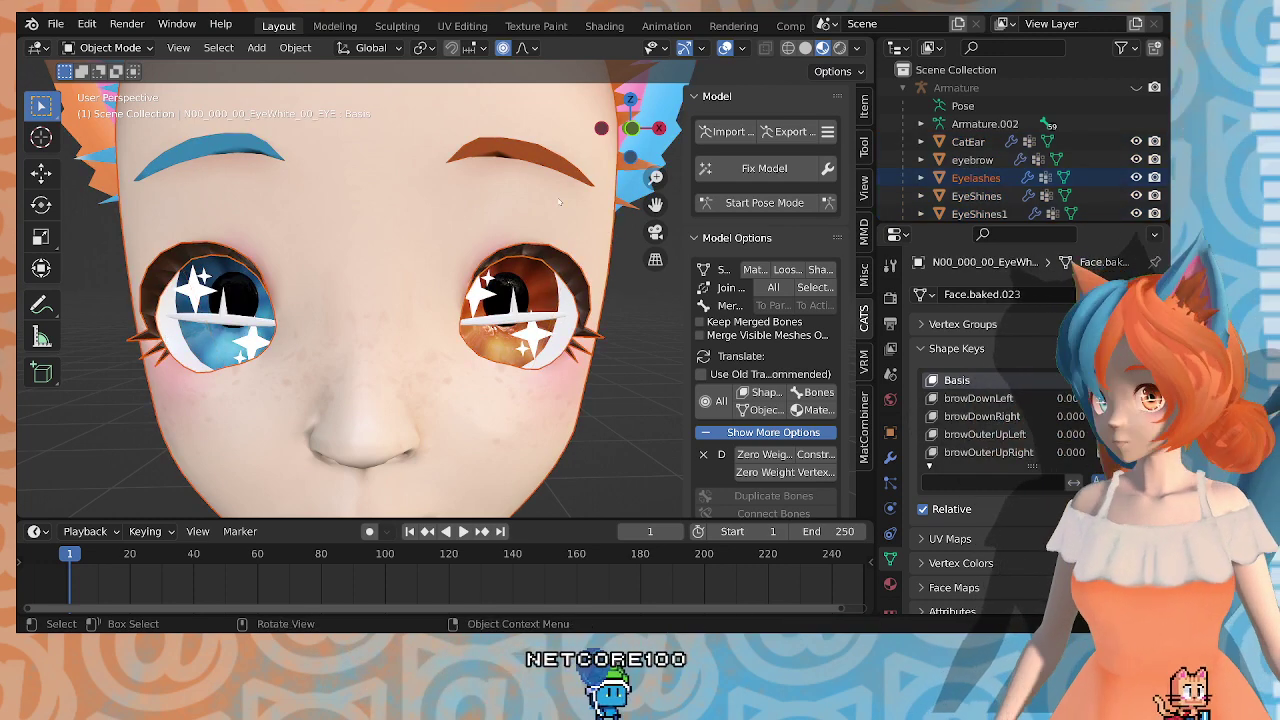
click(815, 287)
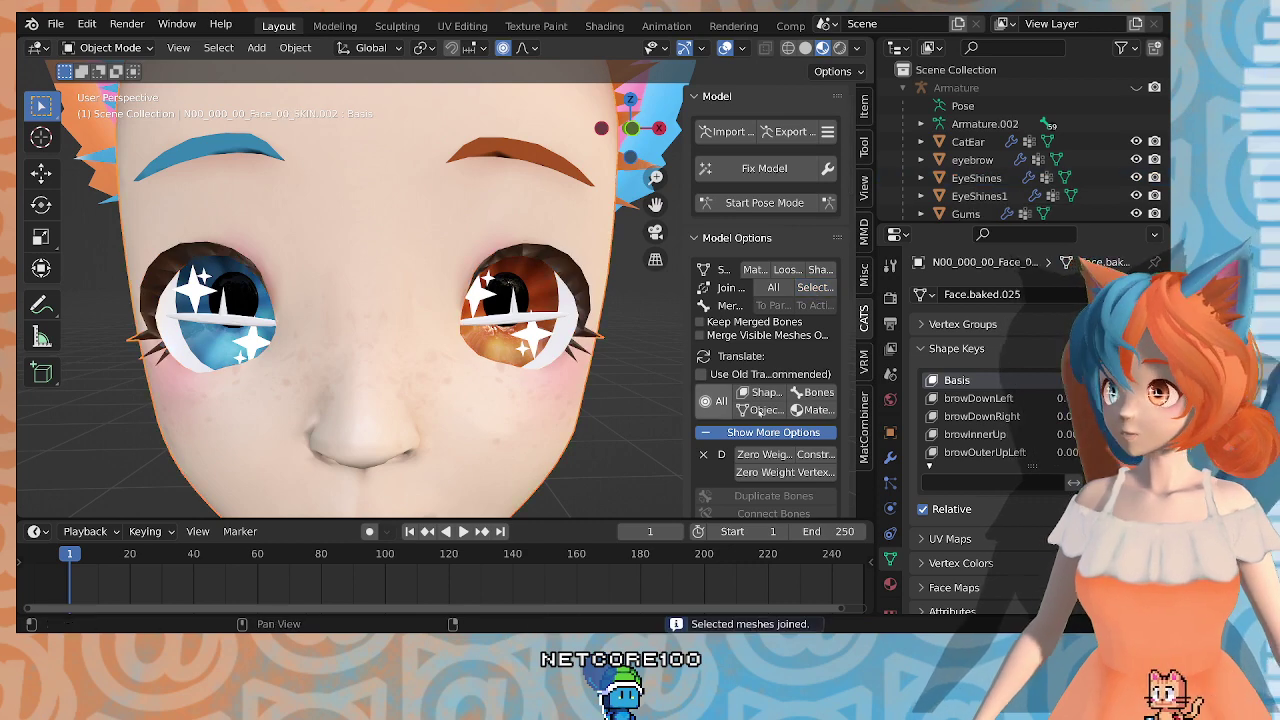
Step: Add a shape key named eyeBlinkRight to the joined face mesh and place it directly below eyeBlinkLeft
scroll(1000, 430, down, 6)
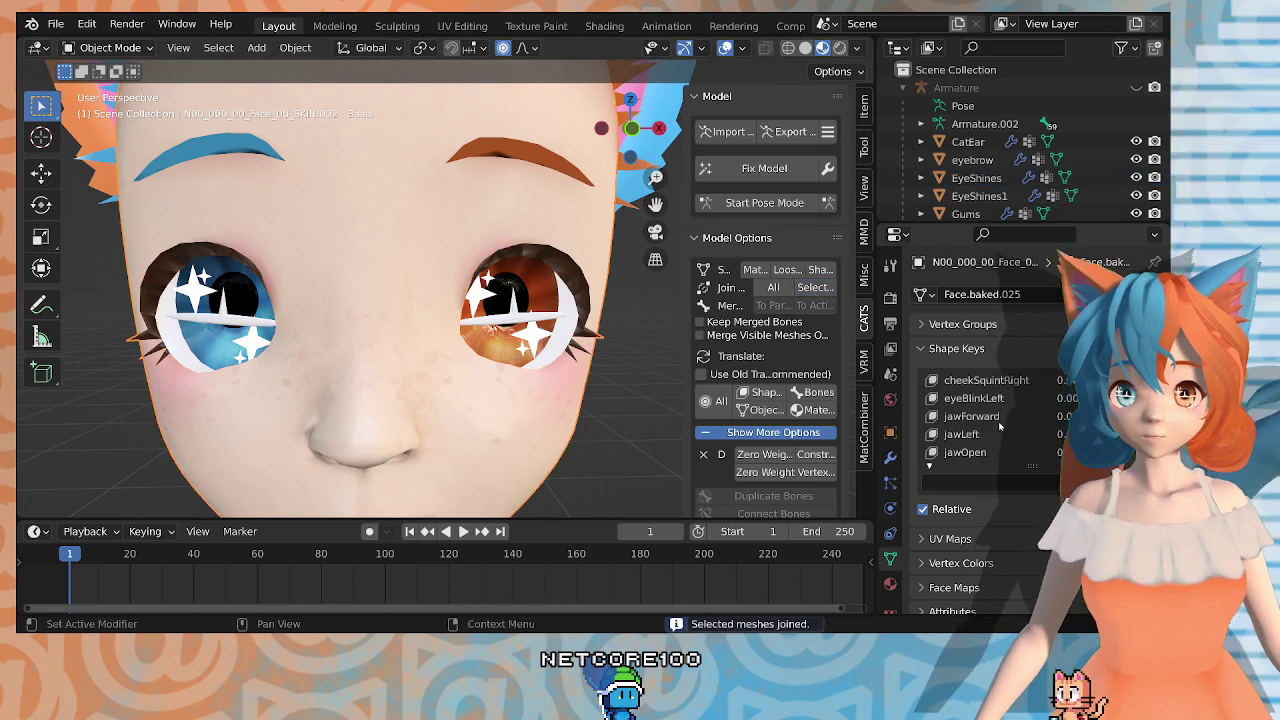
click(977, 398)
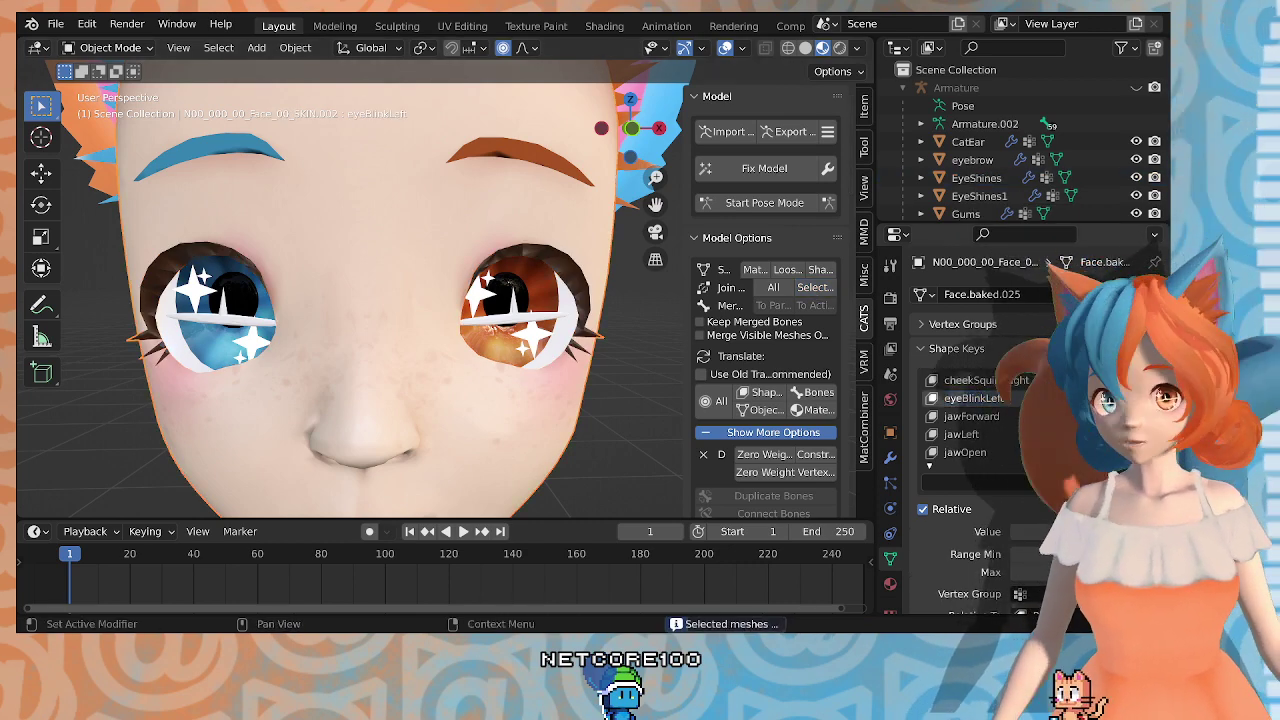
click(1146, 381)
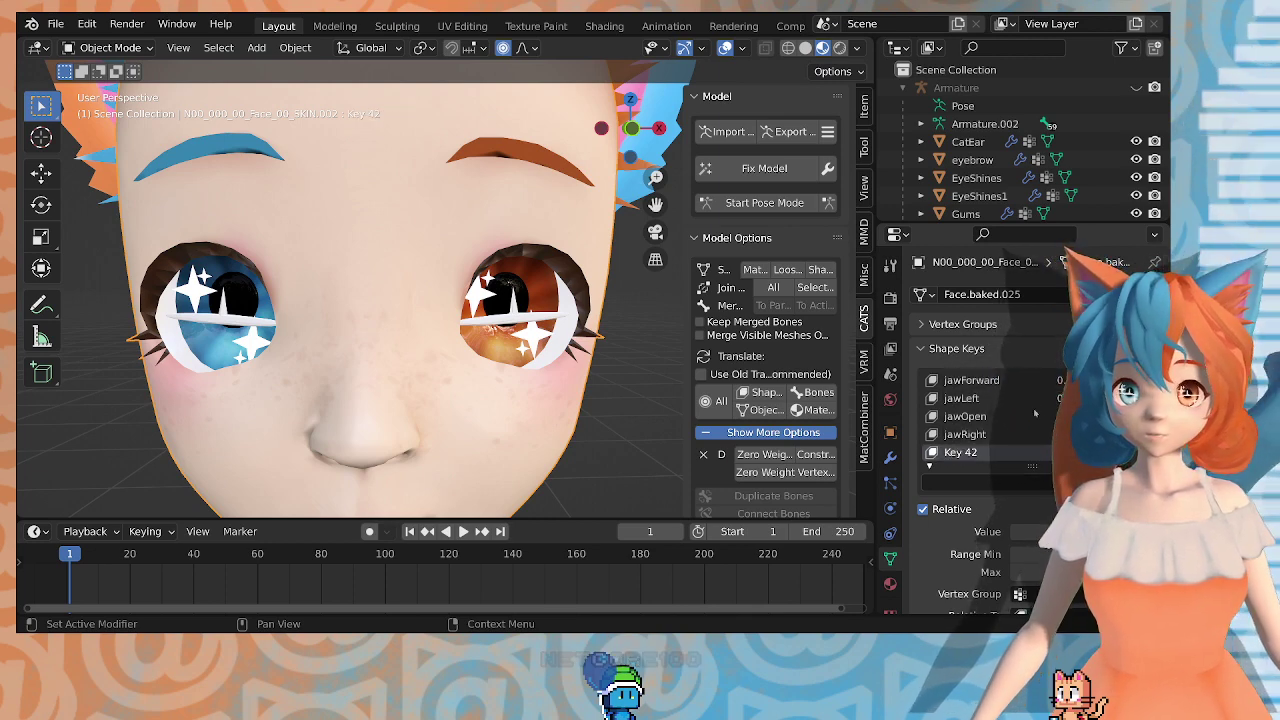
text(eyeBlinkLeft)
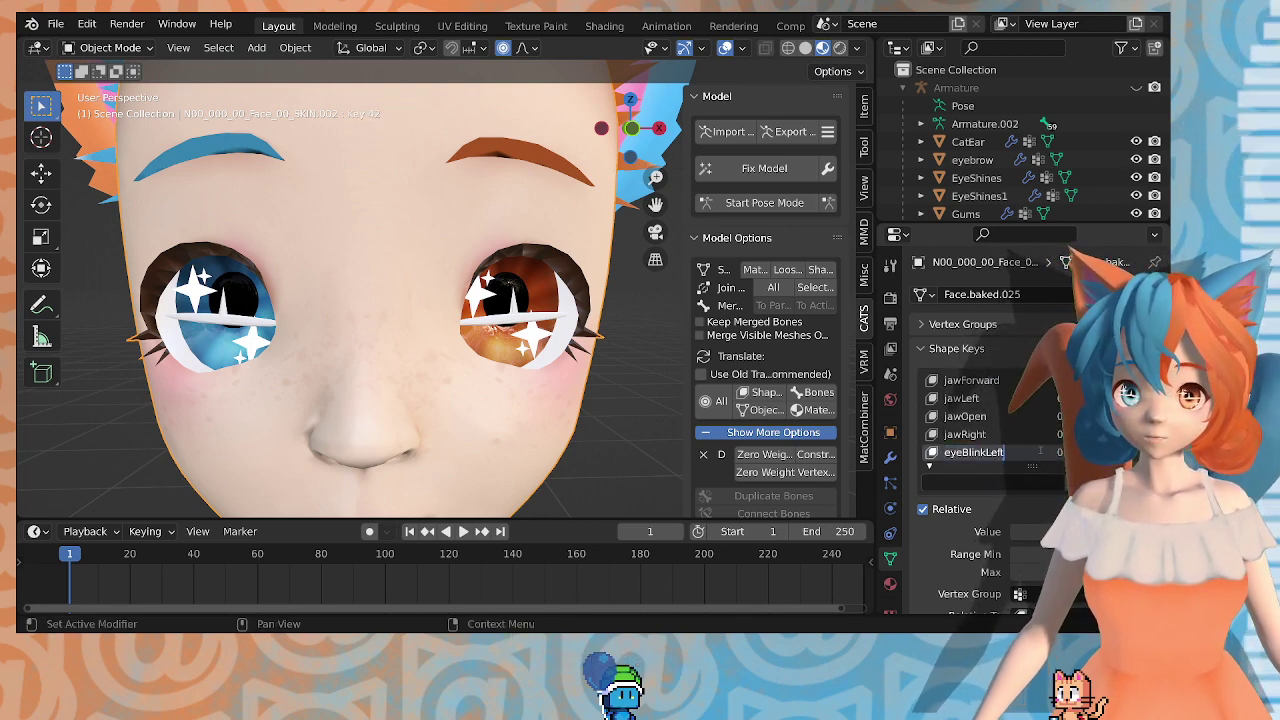
key(BackSpace)
key(BackSpace)
key(BackSpace)
key(BackSpace)
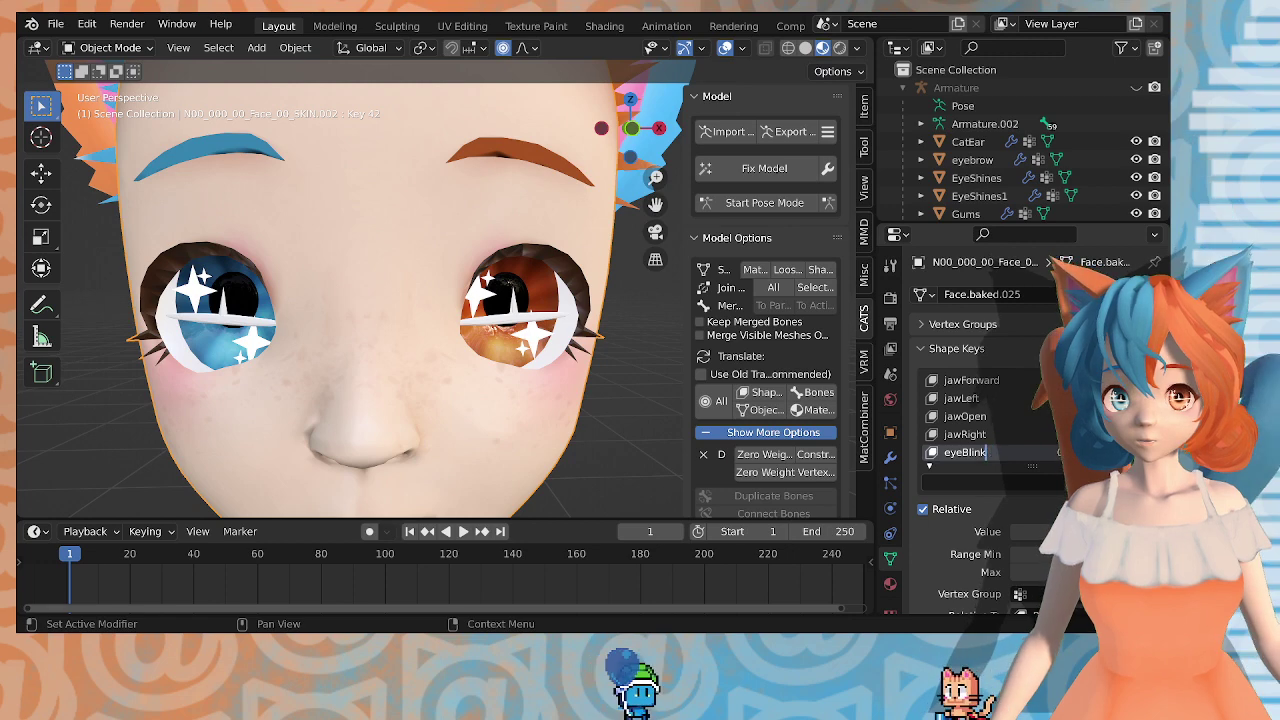
text(Right)
key(Return)
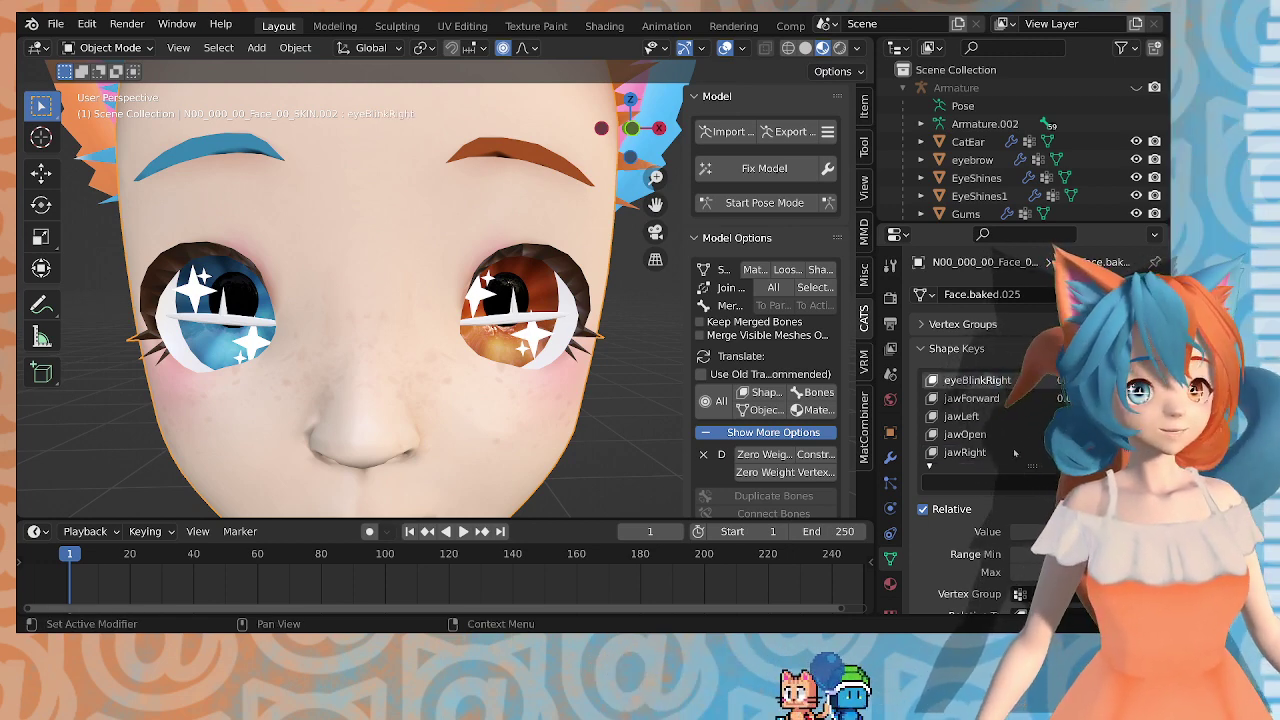
scroll(1000, 416, up, 1)
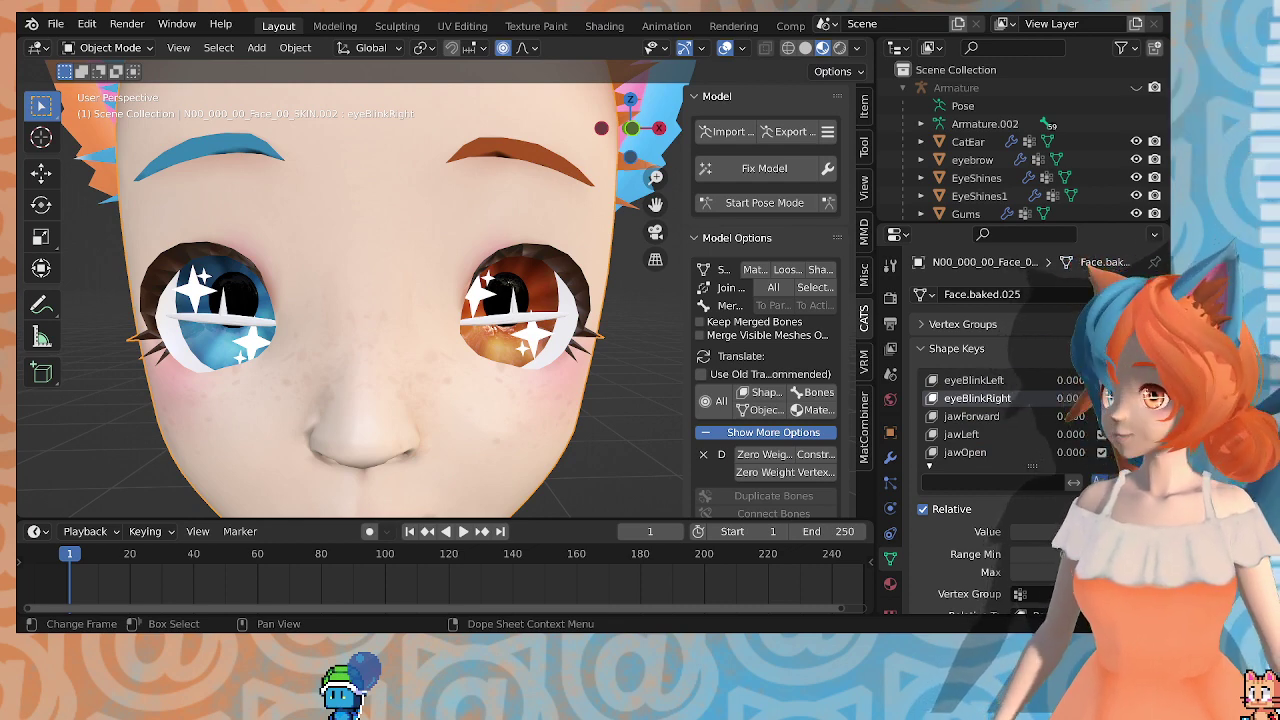
Step: Set the eyeBlinkLeft shape key's value to 1 to close the orange eye as a reference
middle_drag(430, 345, 204, 233)
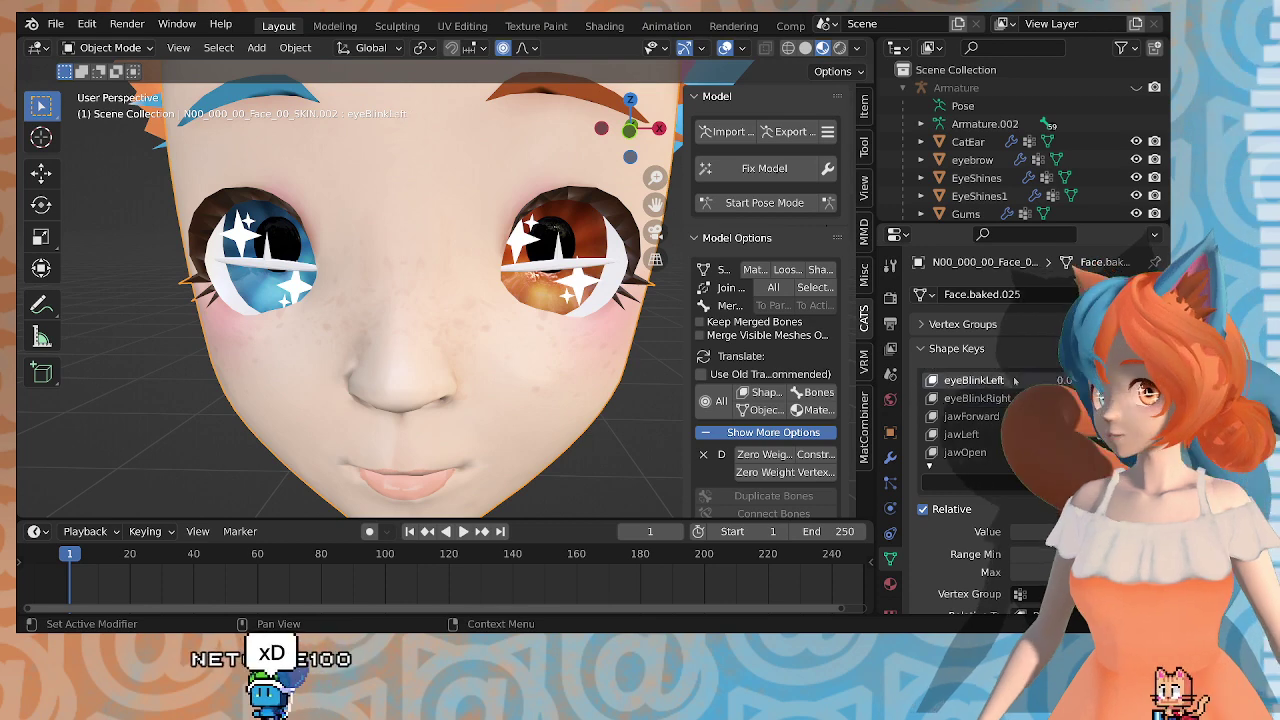
drag(1034, 538, 1095, 533)
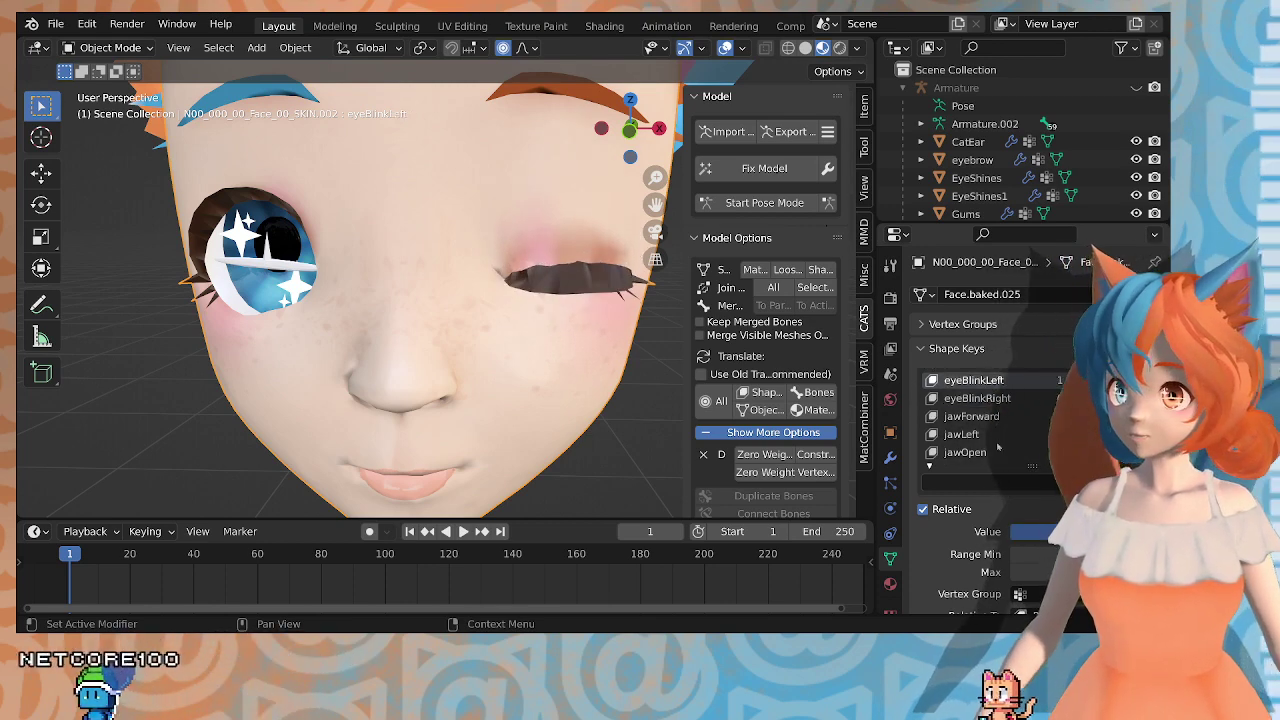
Step: Make eyeBlinkRight the active shape key and put the face mesh into Edit Mode, framed on the blue eye
click(961, 398)
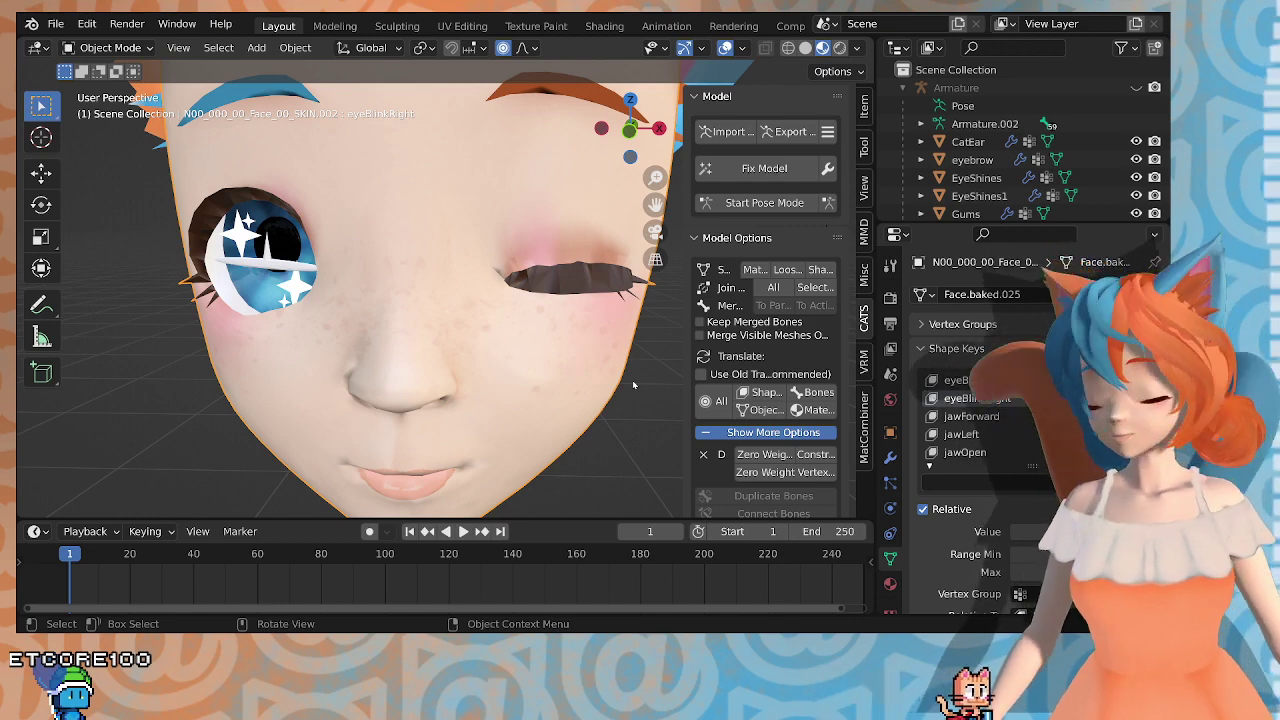
middle_drag(426, 382, 418, 320)
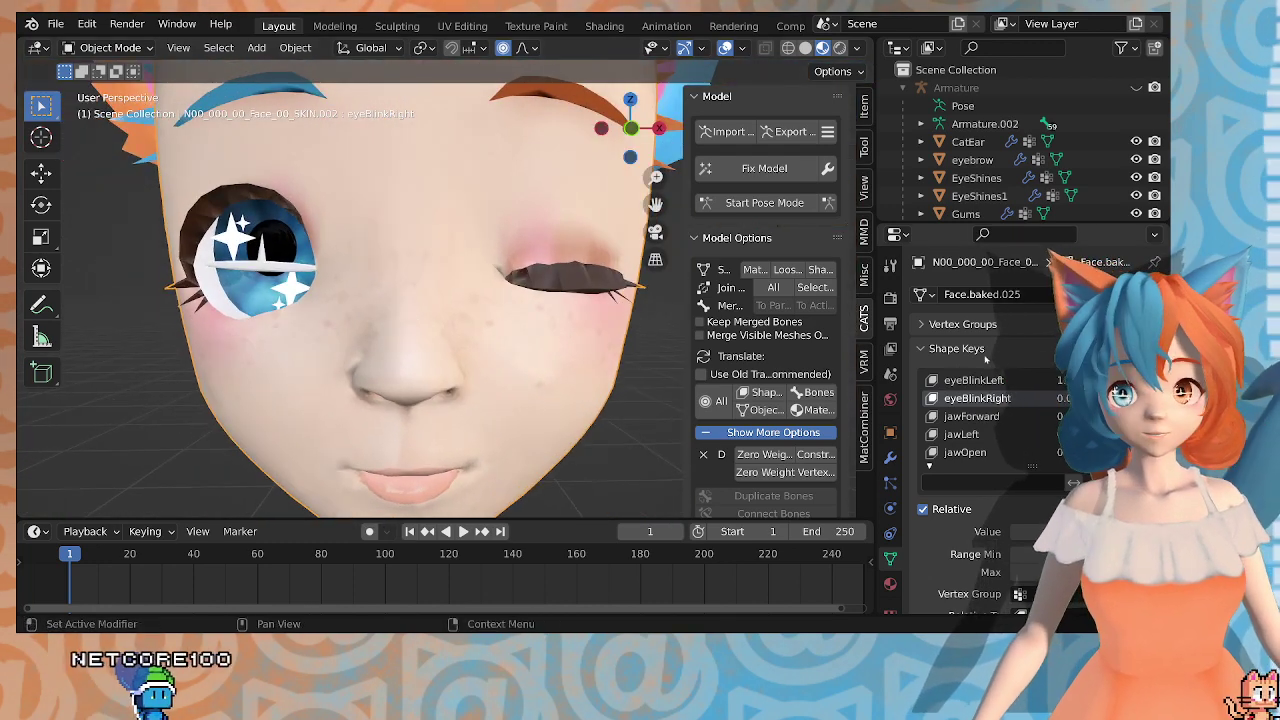
mouse_move(570, 310)
middle_down()
mouse_move(480, 270)
mouse_move(544, 252)
mouse_move(545, 278)
mouse_move(570, 288)
middle_up()
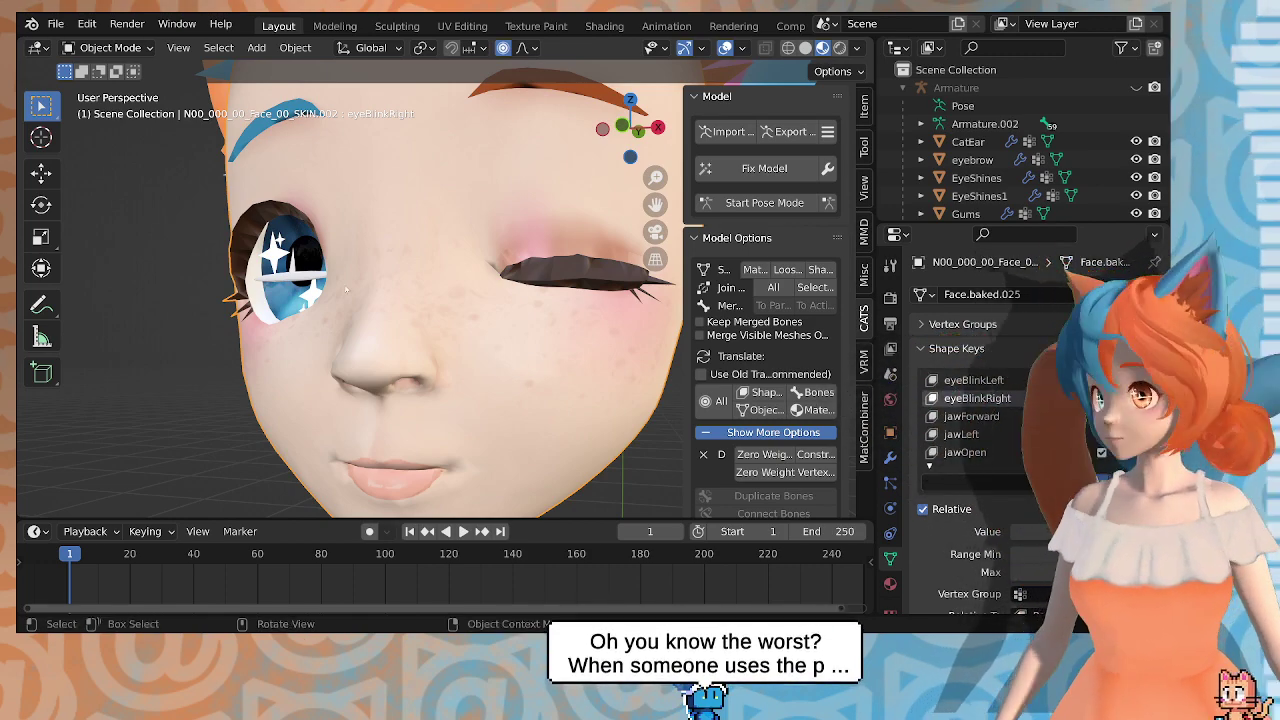
middle_drag(346, 290, 476, 295)
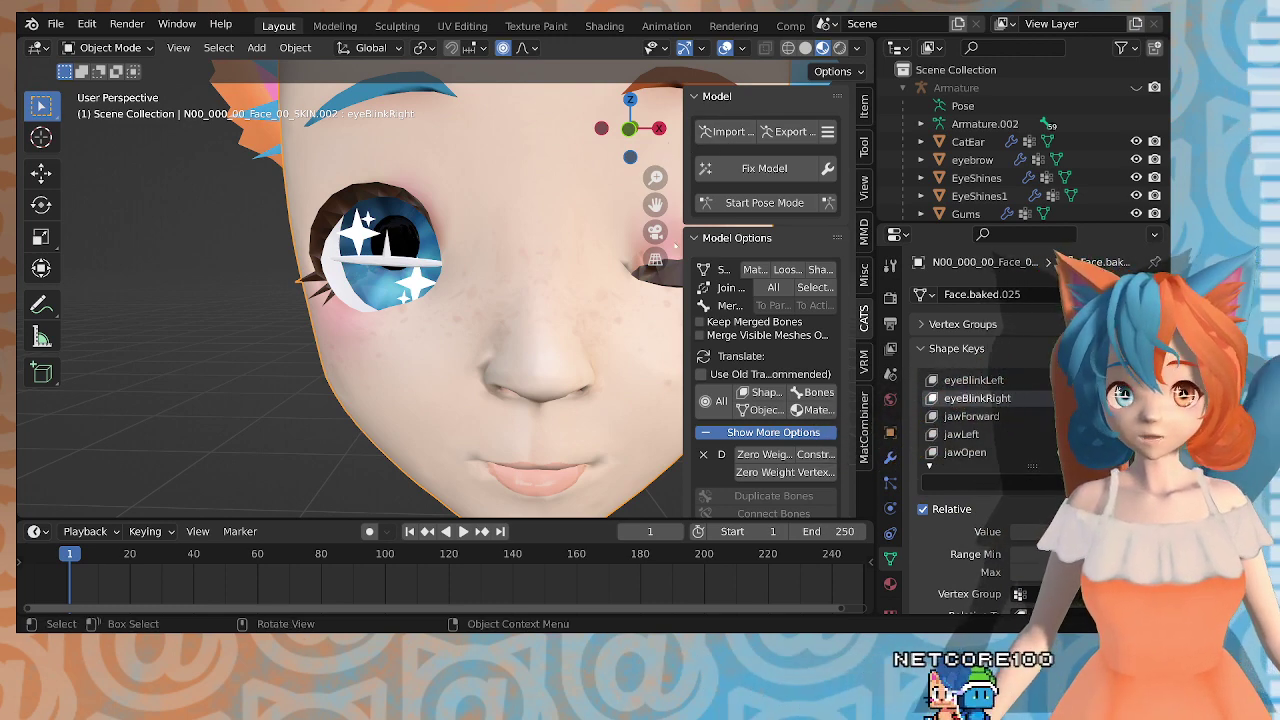
middle_drag(462, 381, 376, 350)
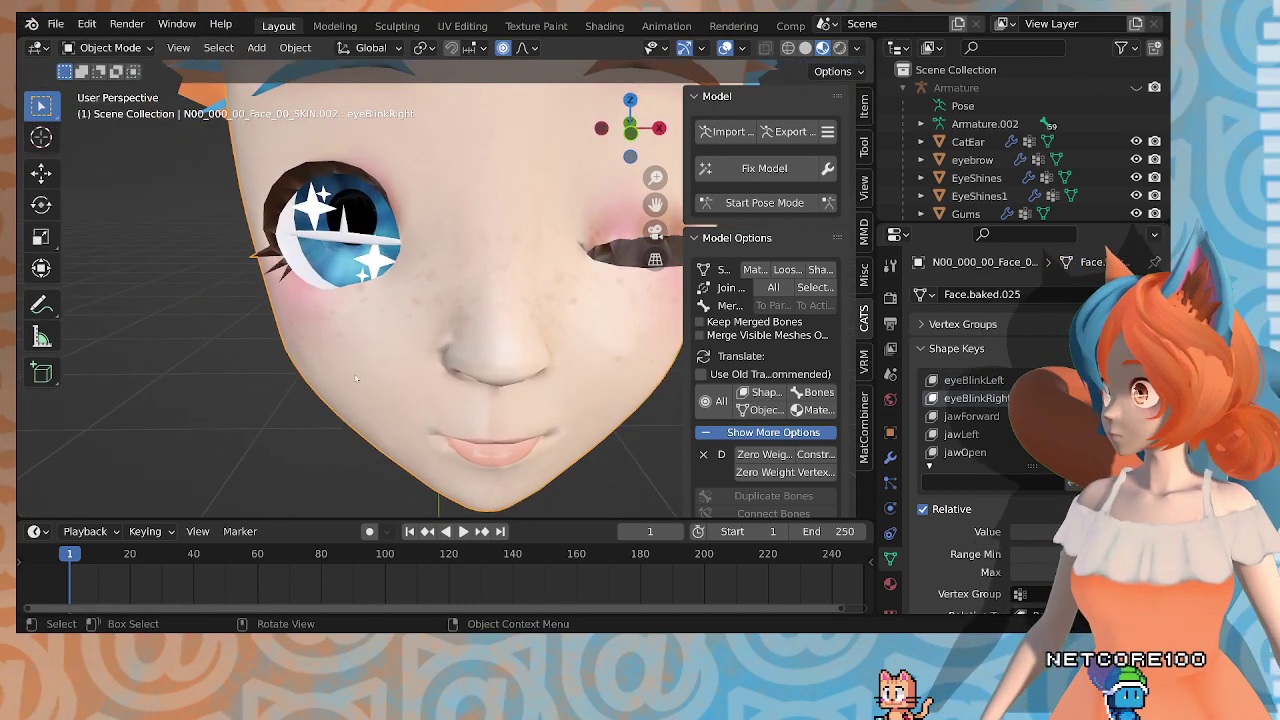
scroll(311, 420, up, 5)
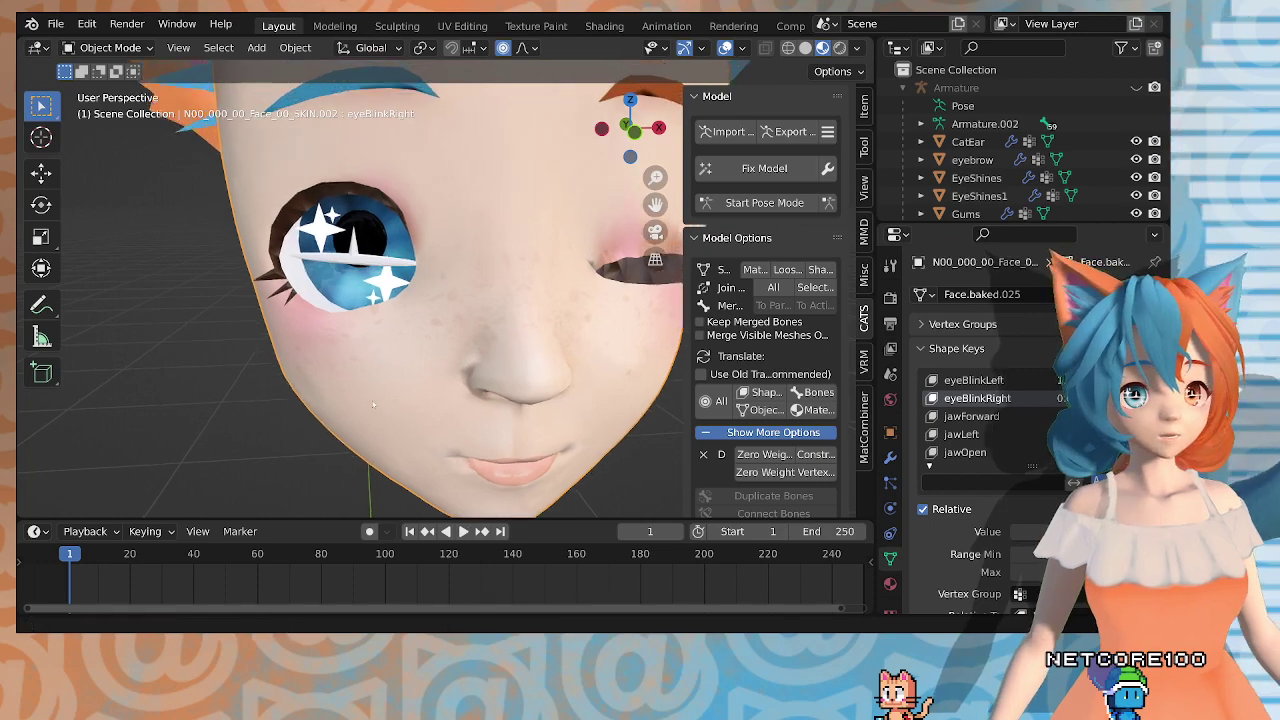
middle_drag(386, 389, 396, 380)
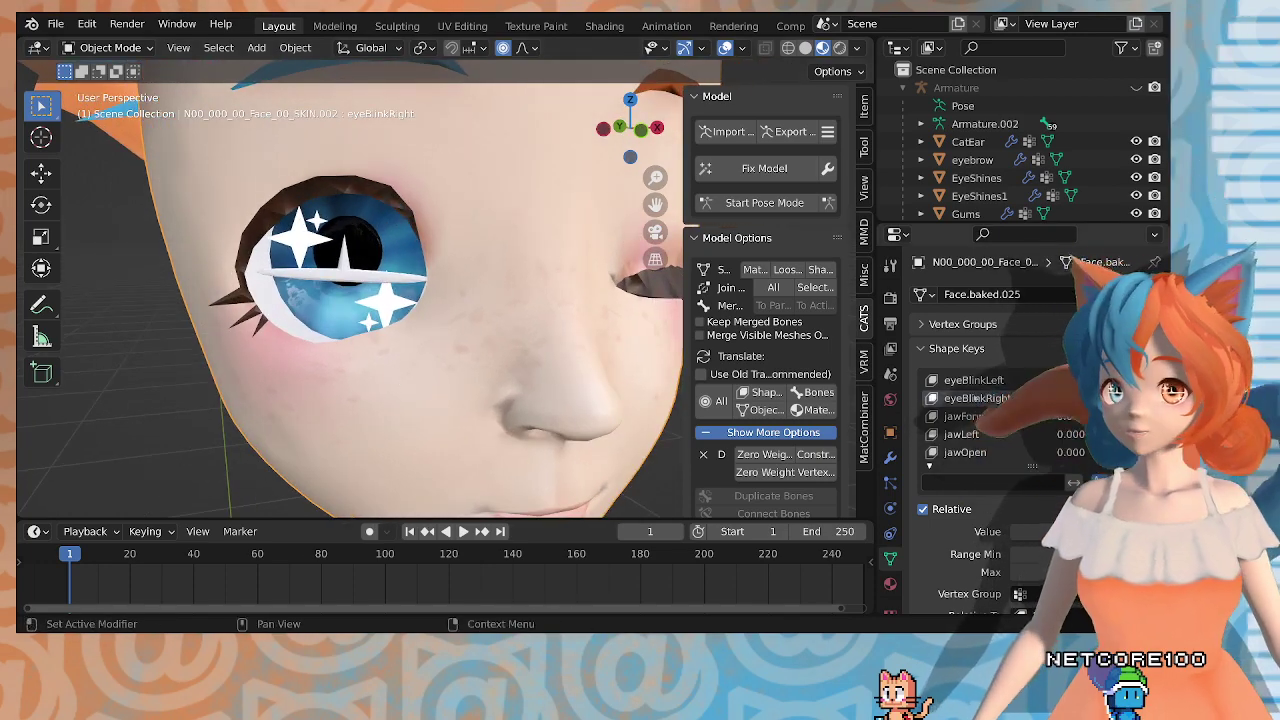
middle_drag(421, 258, 500, 240)
key(Tab)
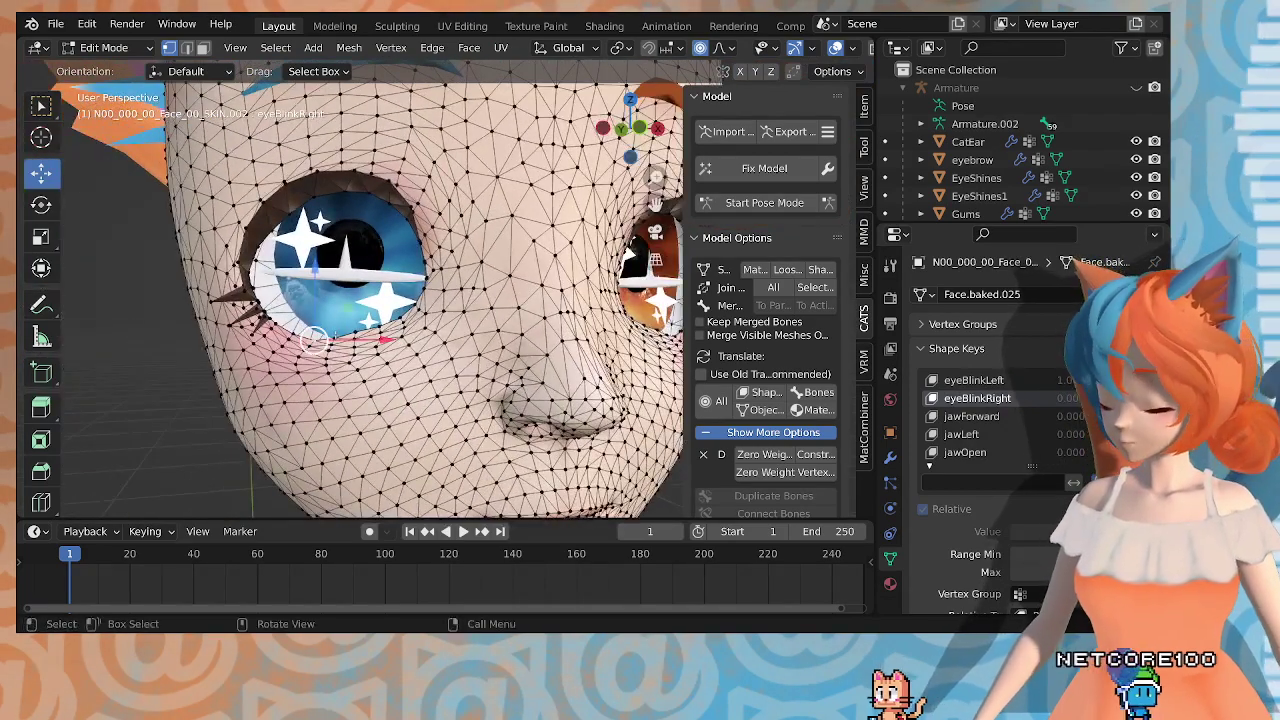
Step: Raise the blue eye's lower eyelid about 0.0057 m along Z using smooth proportional editing with a size of 0.020
key(g)
scroll(316, 340, down, 4)
click(334, 313)
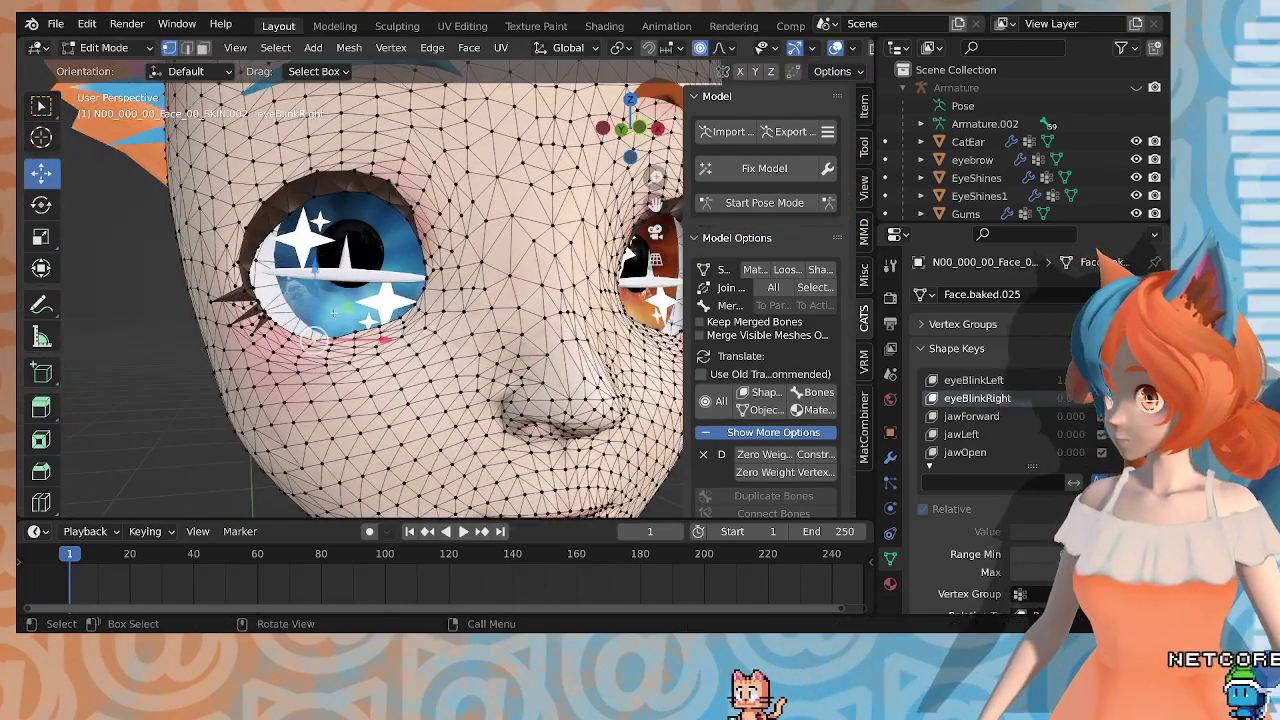
key(g)
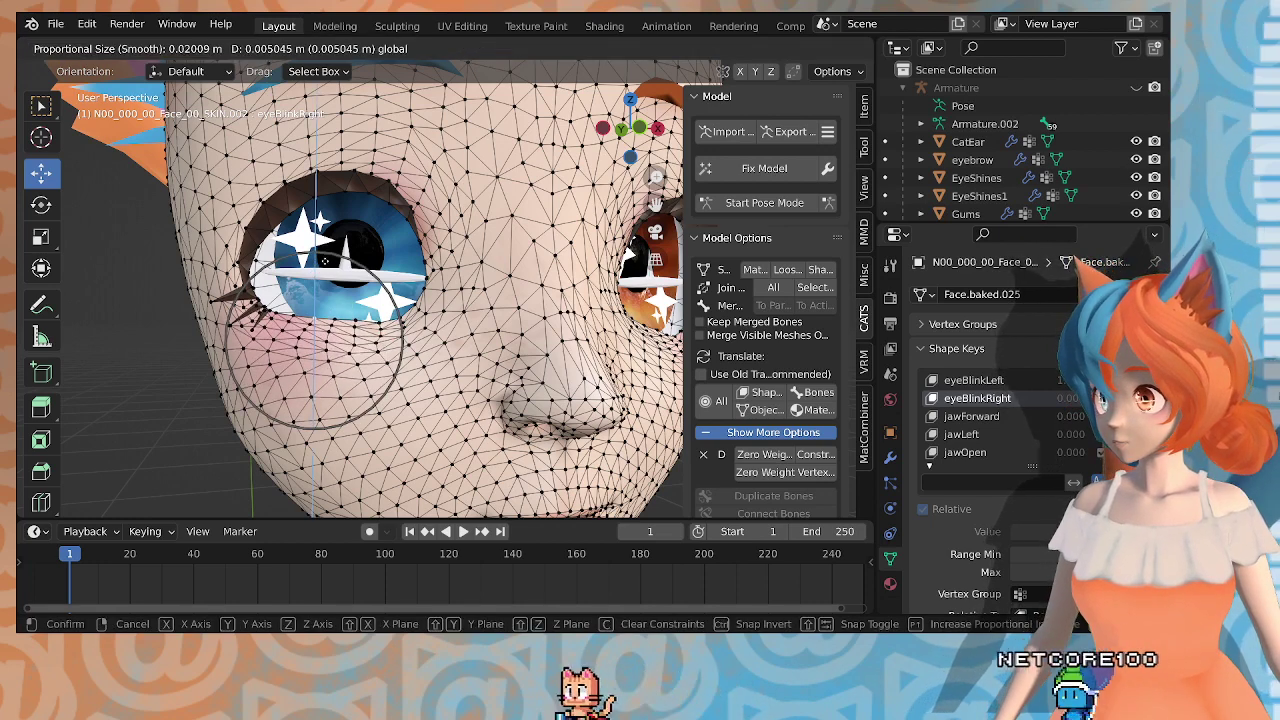
click(326, 261)
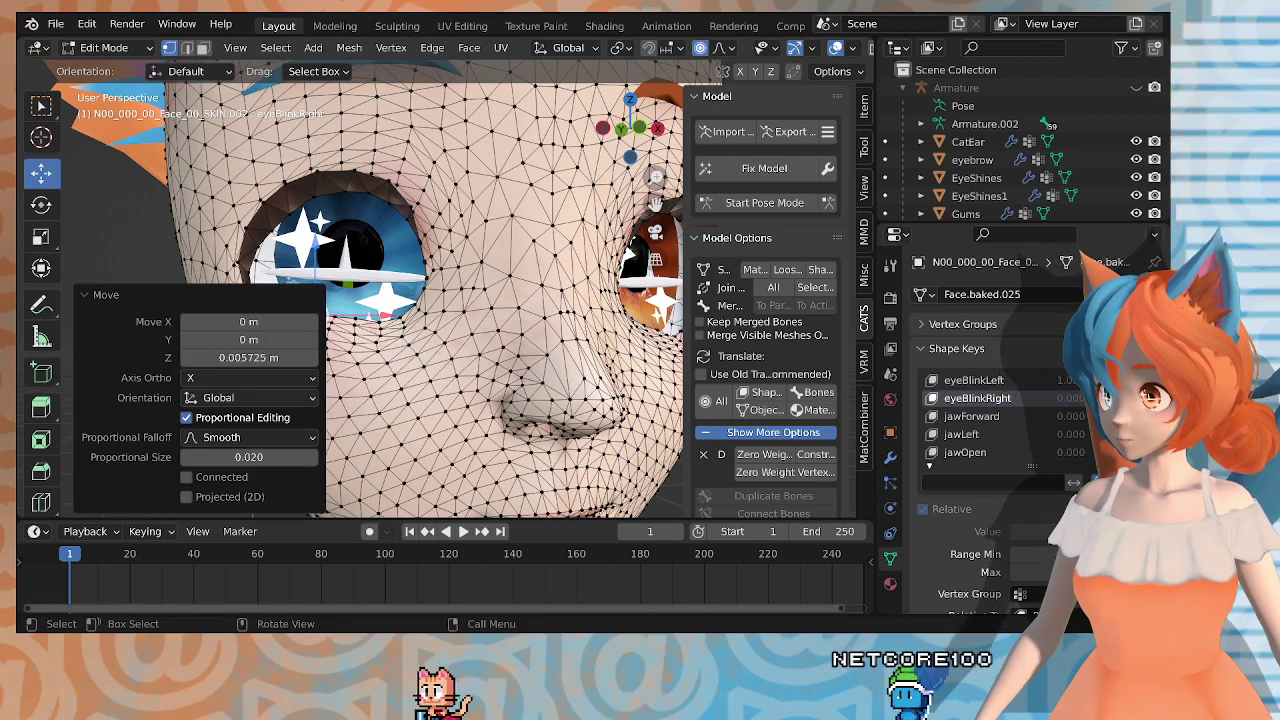
key(ctrl+z)
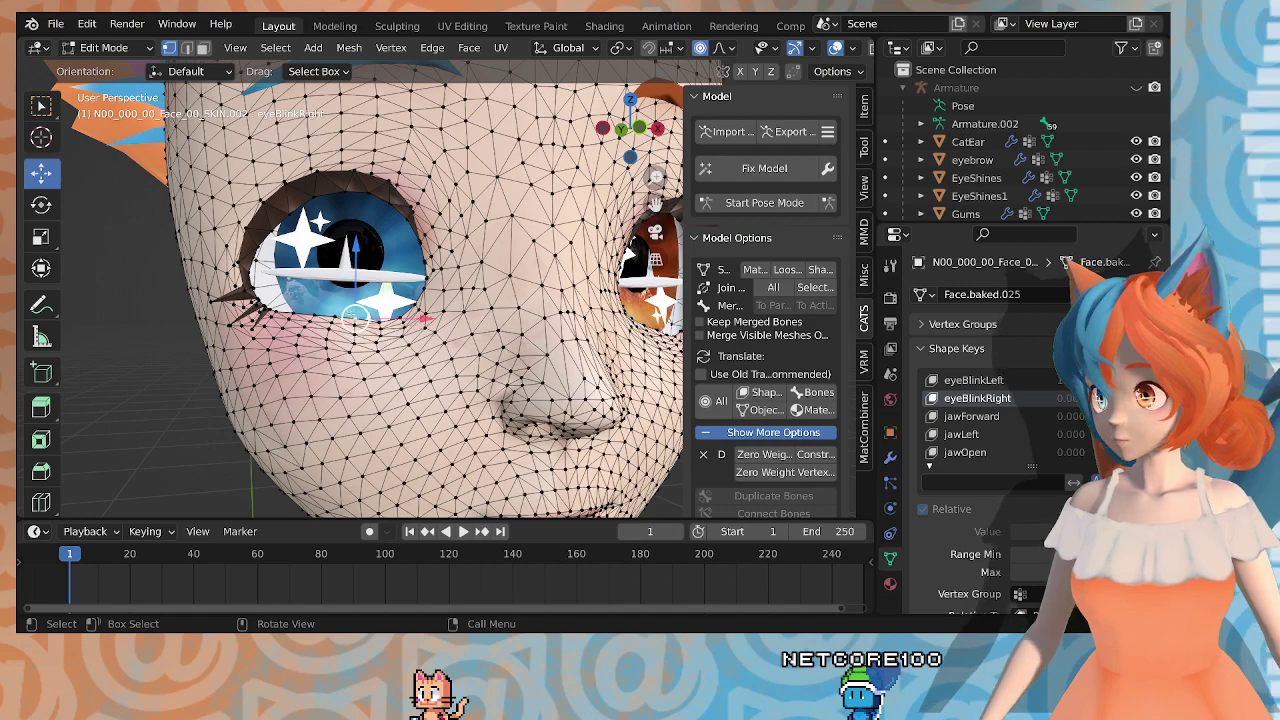
Step: Move the blue eye's lower eyelid about 0.0015 m along Y and 0.002 m up along Z with a proportional size of 0.020
middle_drag(350, 316, 228, 348)
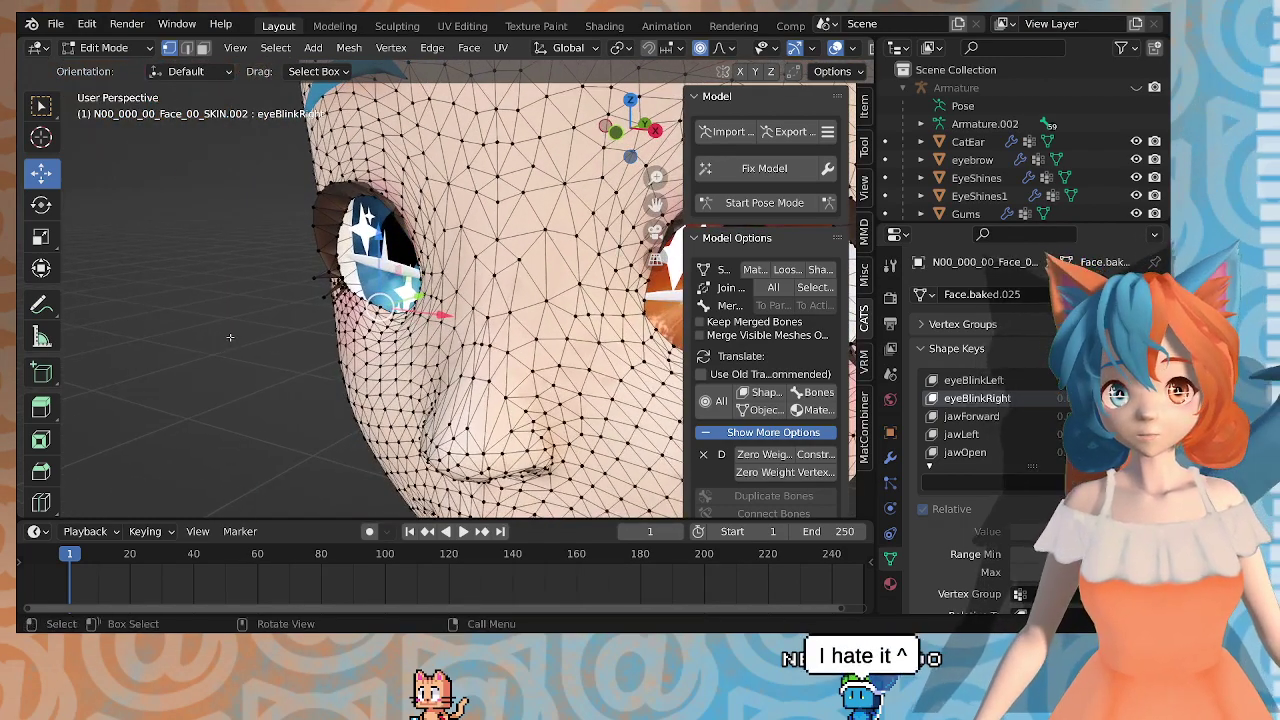
scroll(290, 306, up, 2)
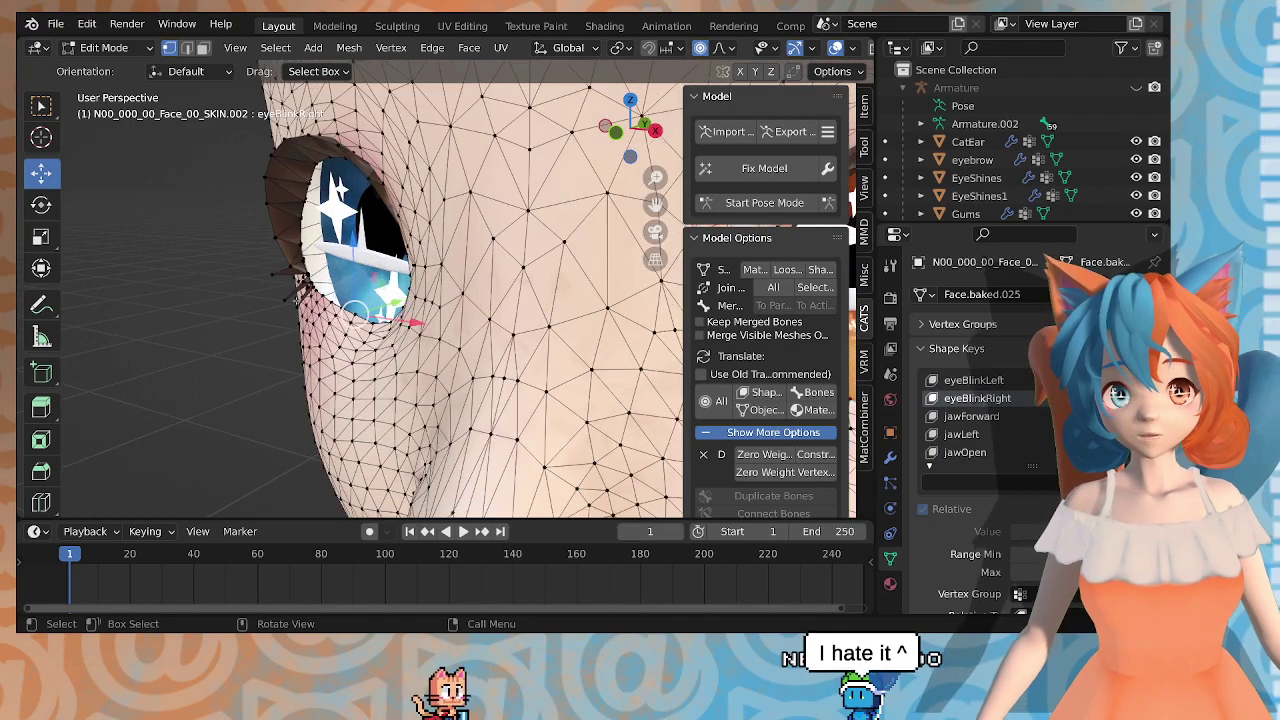
middle_drag(290, 306, 304, 307)
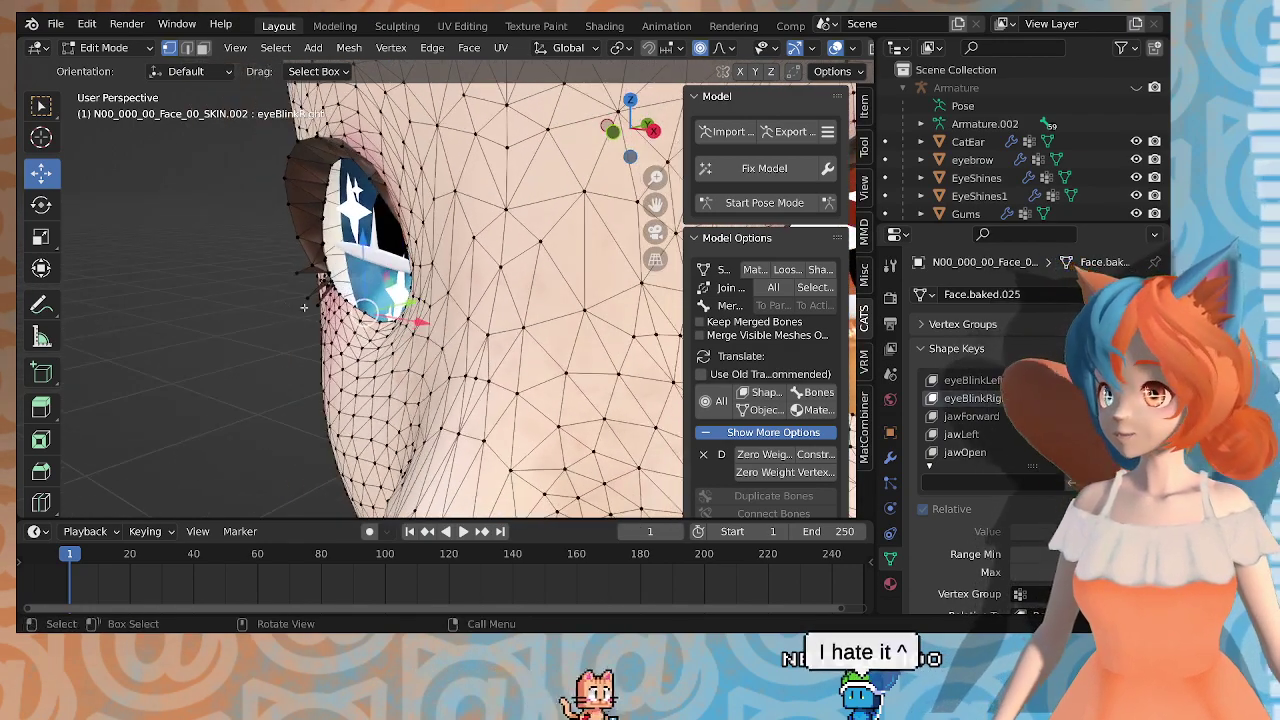
key(g)
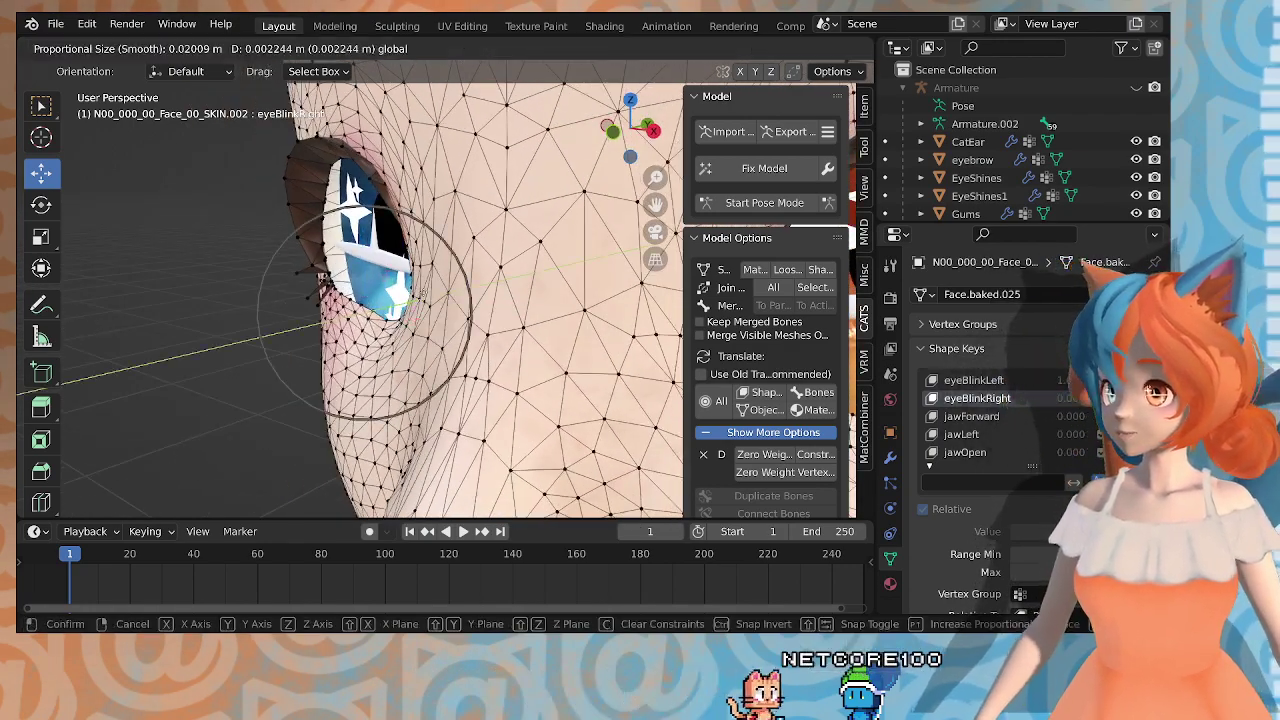
click(405, 286)
key(g)
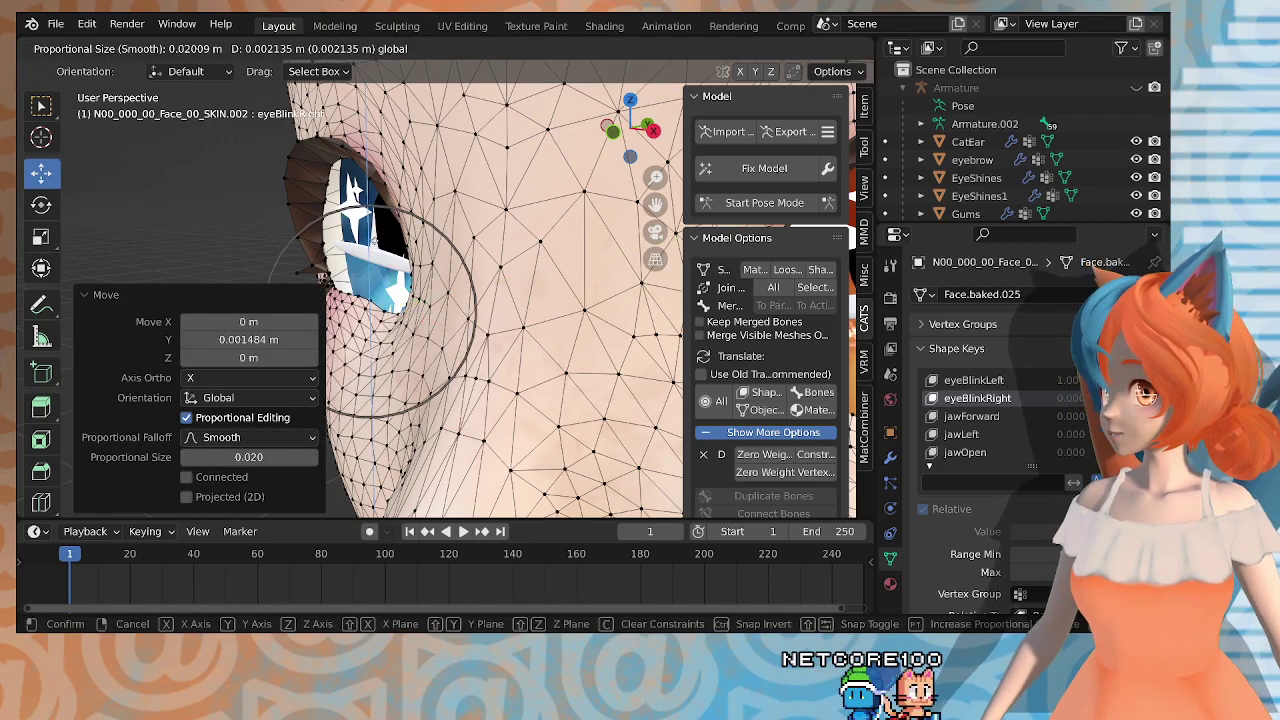
drag(369, 234, 369, 237)
Step: Raise the inner part of the blue eye's lower eyelid about 0.0019 m along Z with a proportional size of 0.009
middle_drag(369, 237, 460, 214)
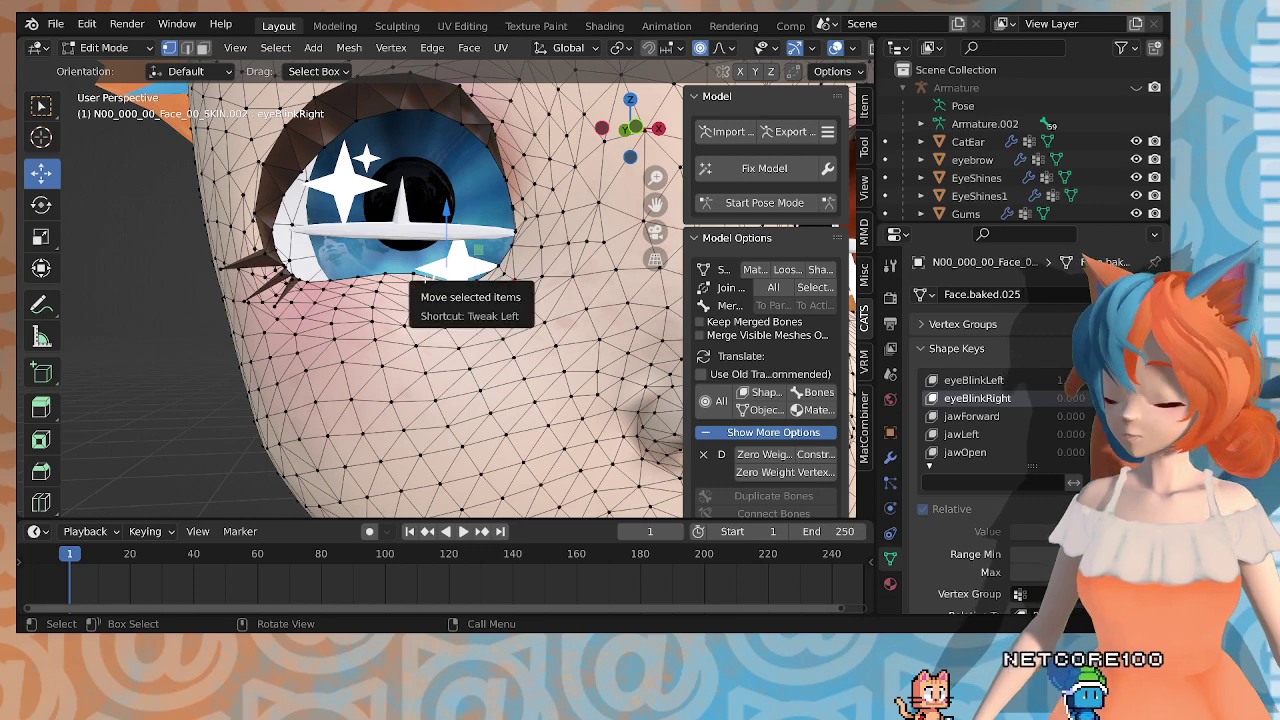
key(g)
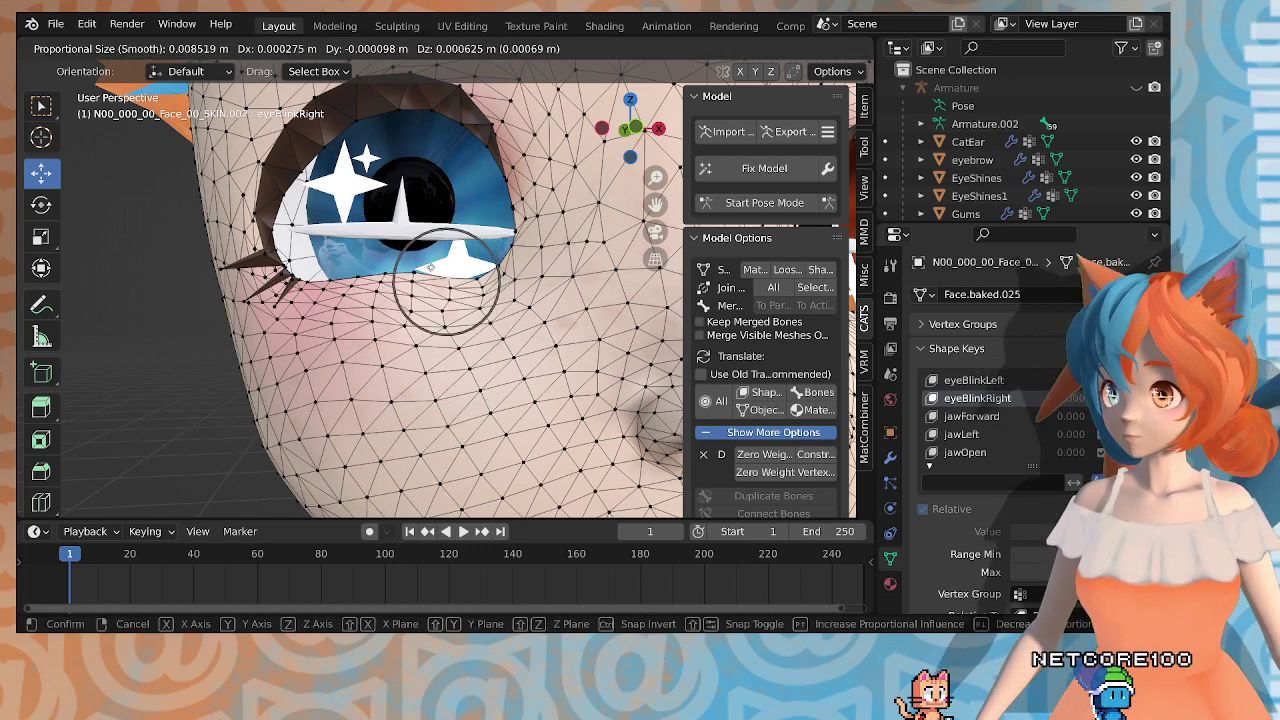
click(434, 257)
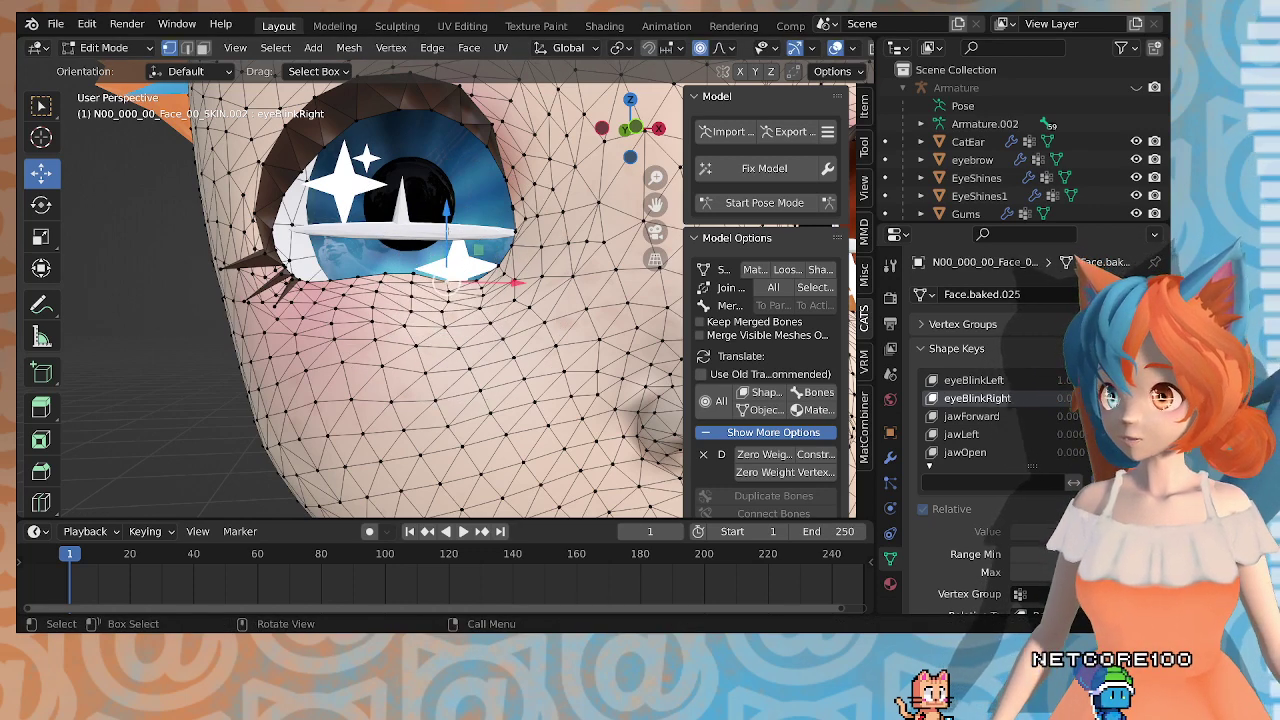
drag(446, 212, 481, 216)
click(478, 278)
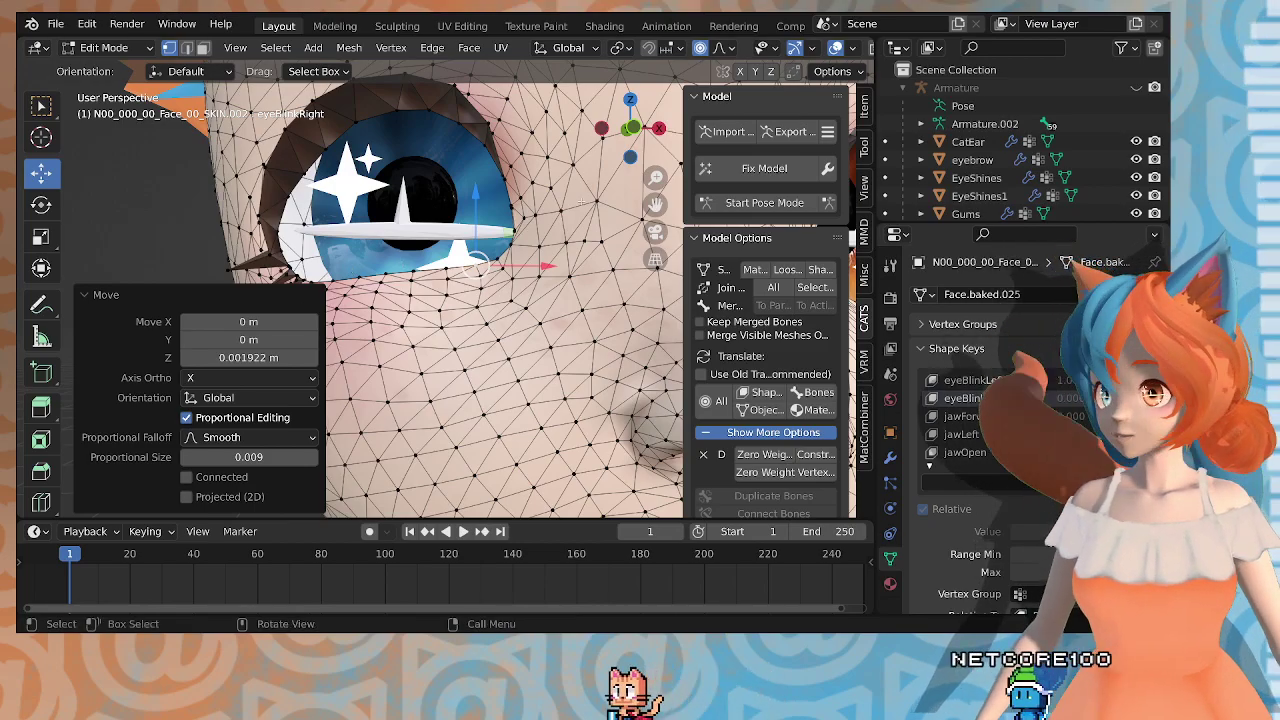
Step: Select the vertex at the middle of the blue eye's upper eyelid edge and frame the eye
middle_drag(580, 290, 452, 225)
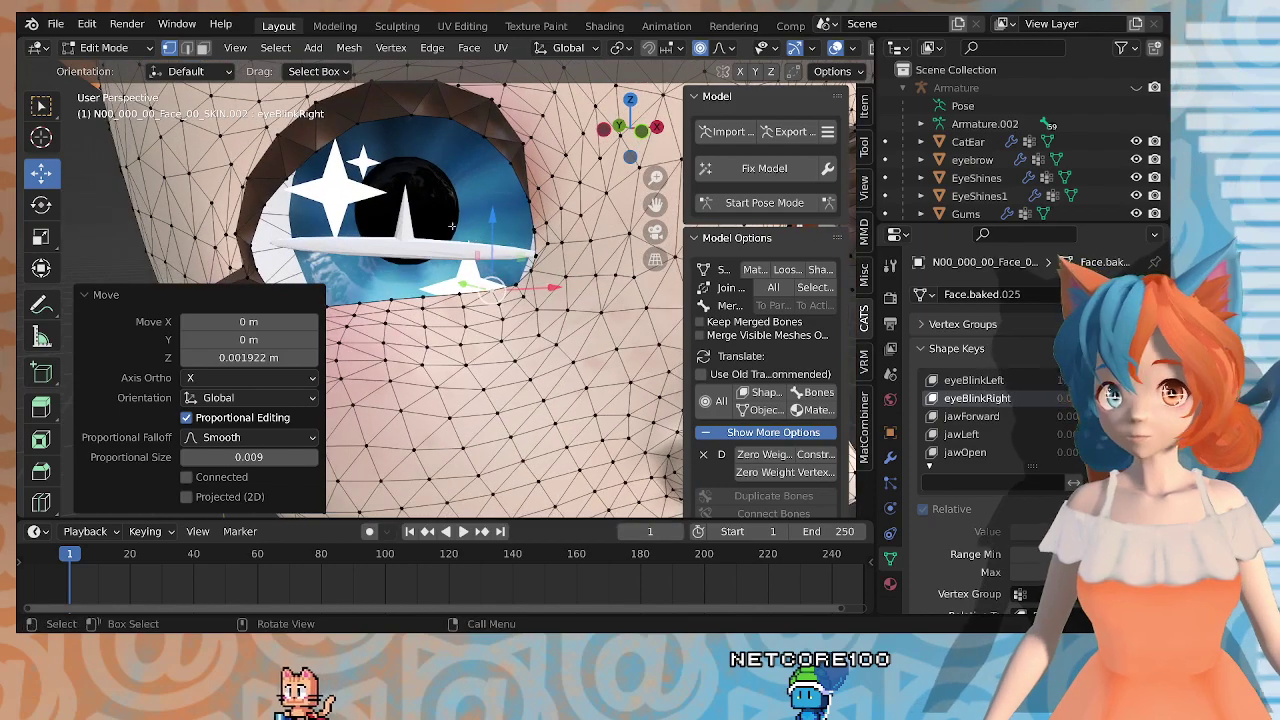
click(415, 116)
scroll(369, 128, down, 5)
scroll(369, 128, up, 1)
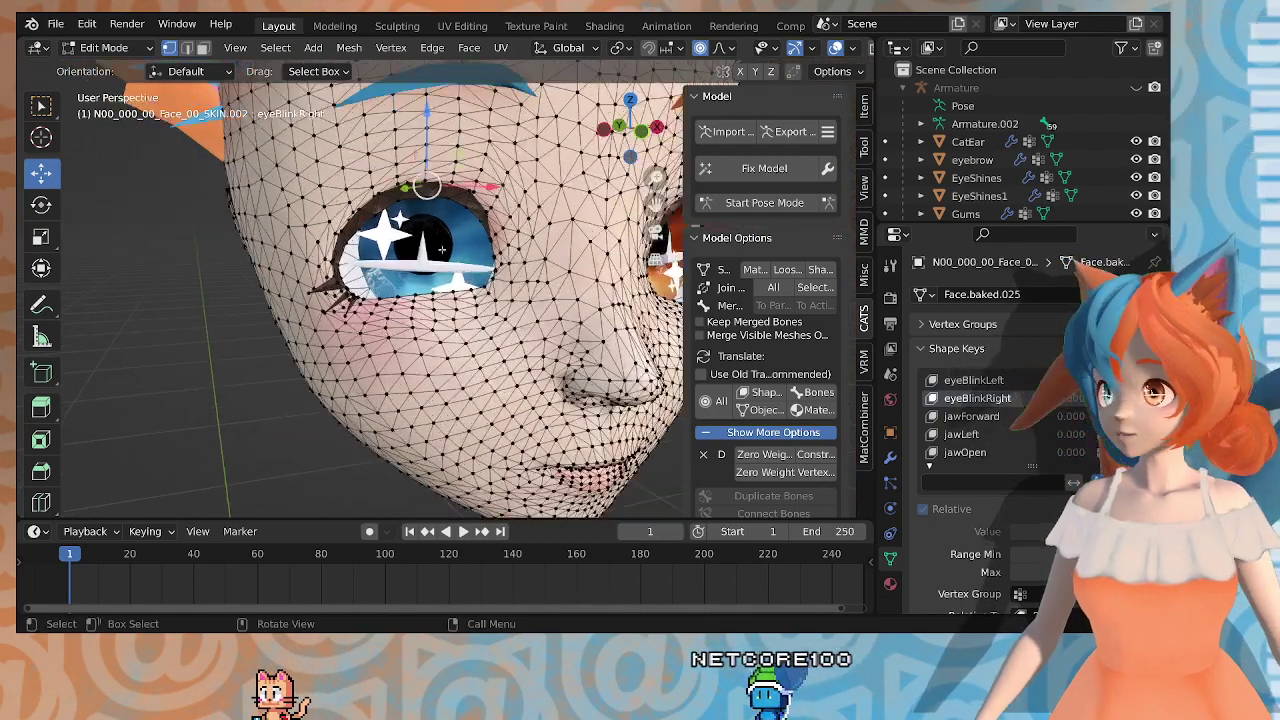
middle_drag(369, 128, 342, 118)
scroll(302, 114, down, 2)
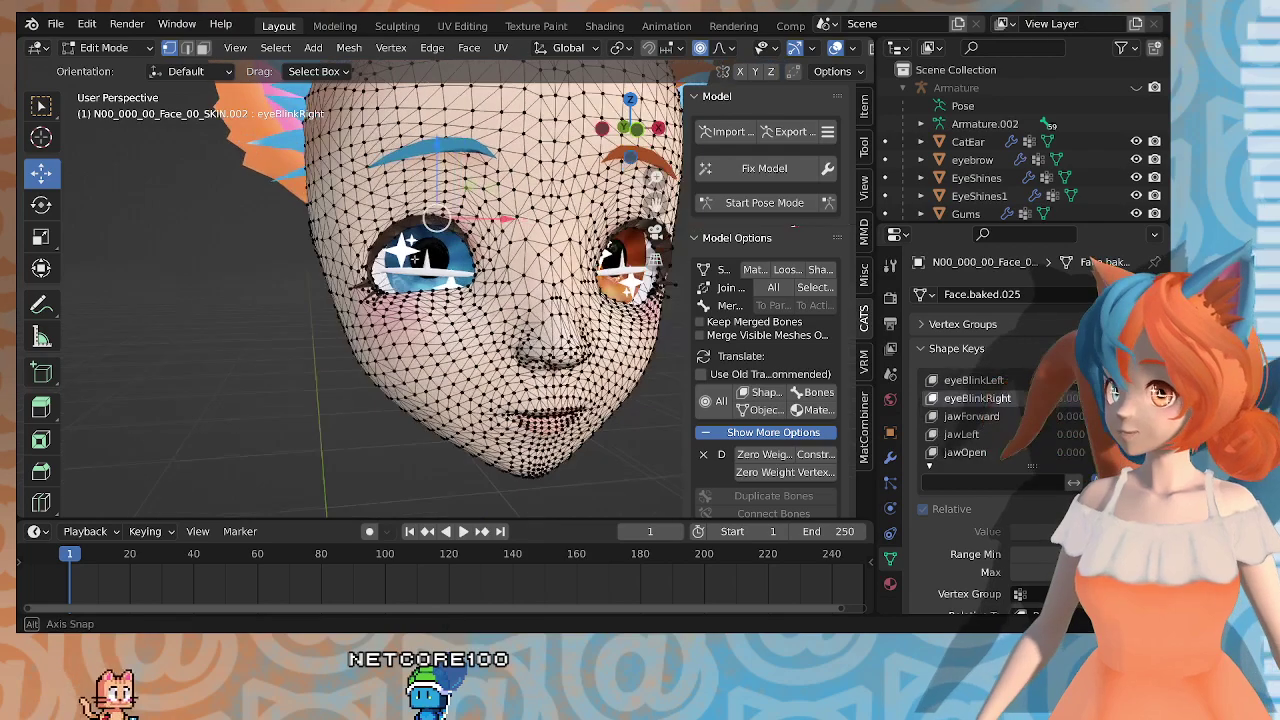
scroll(407, 193, up, 2)
click(412, 169)
middle_drag(416, 180, 398, 218)
scroll(398, 218, up, 1)
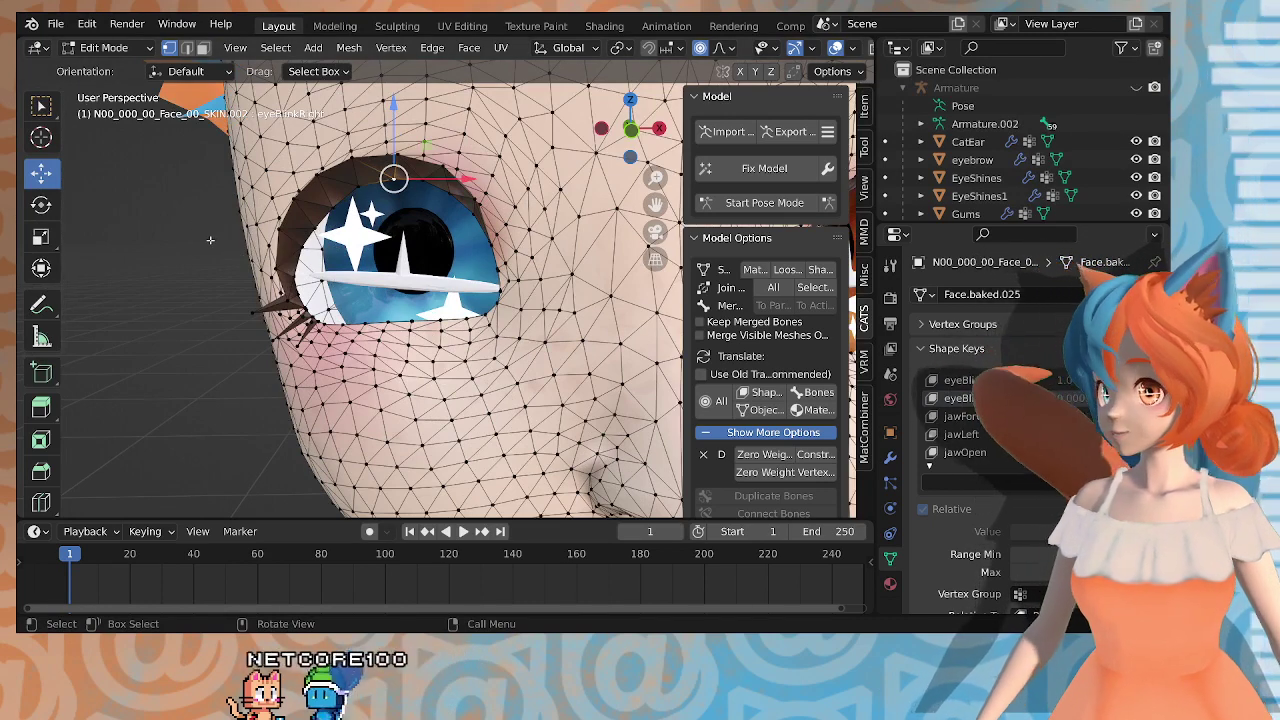
Step: Lower the blue eye's upper eyelid about 0.0079 m along Z using smooth proportional editing with a size of 0.029
key(g)
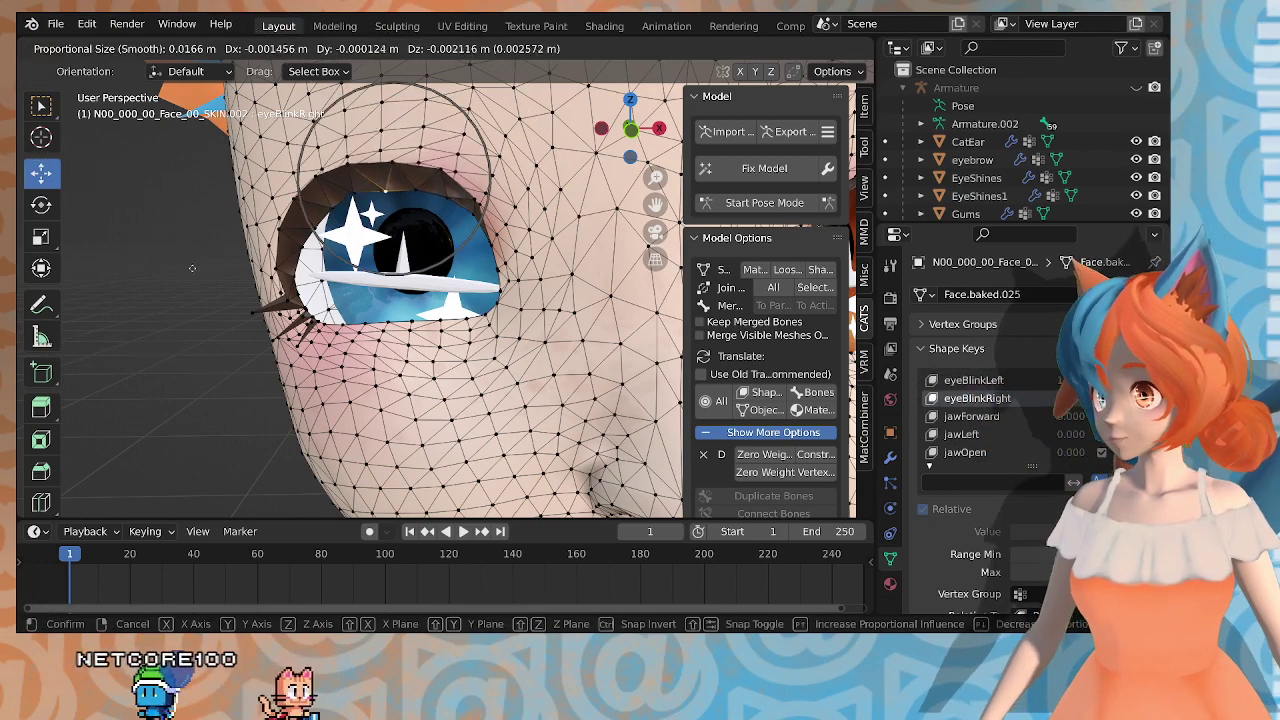
scroll(193, 280, down, 3)
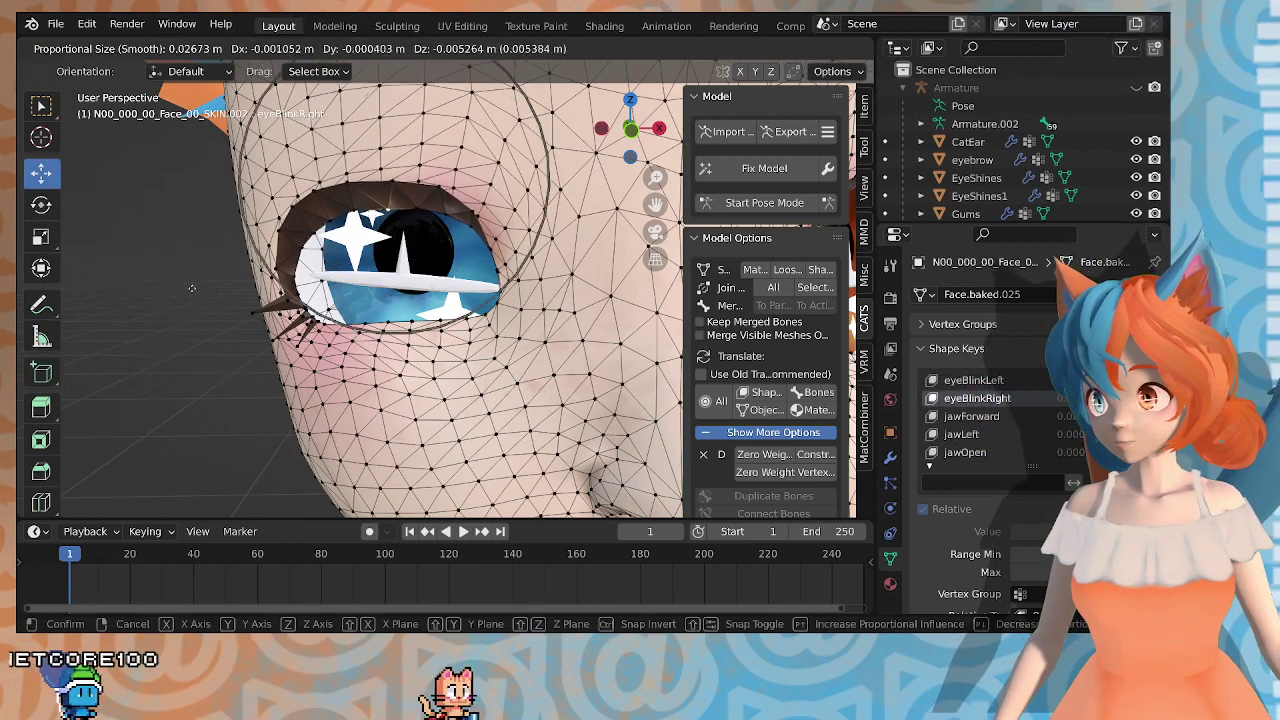
scroll(203, 300, down, 2)
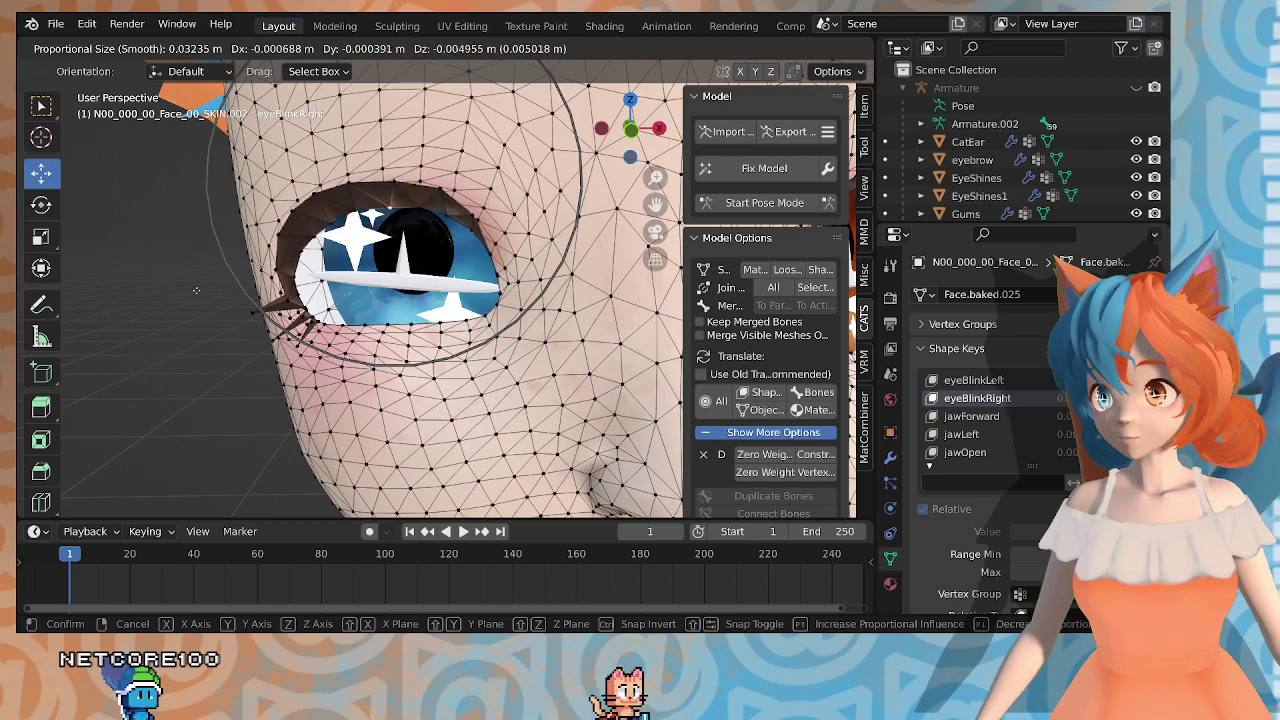
scroll(199, 295, up, 1)
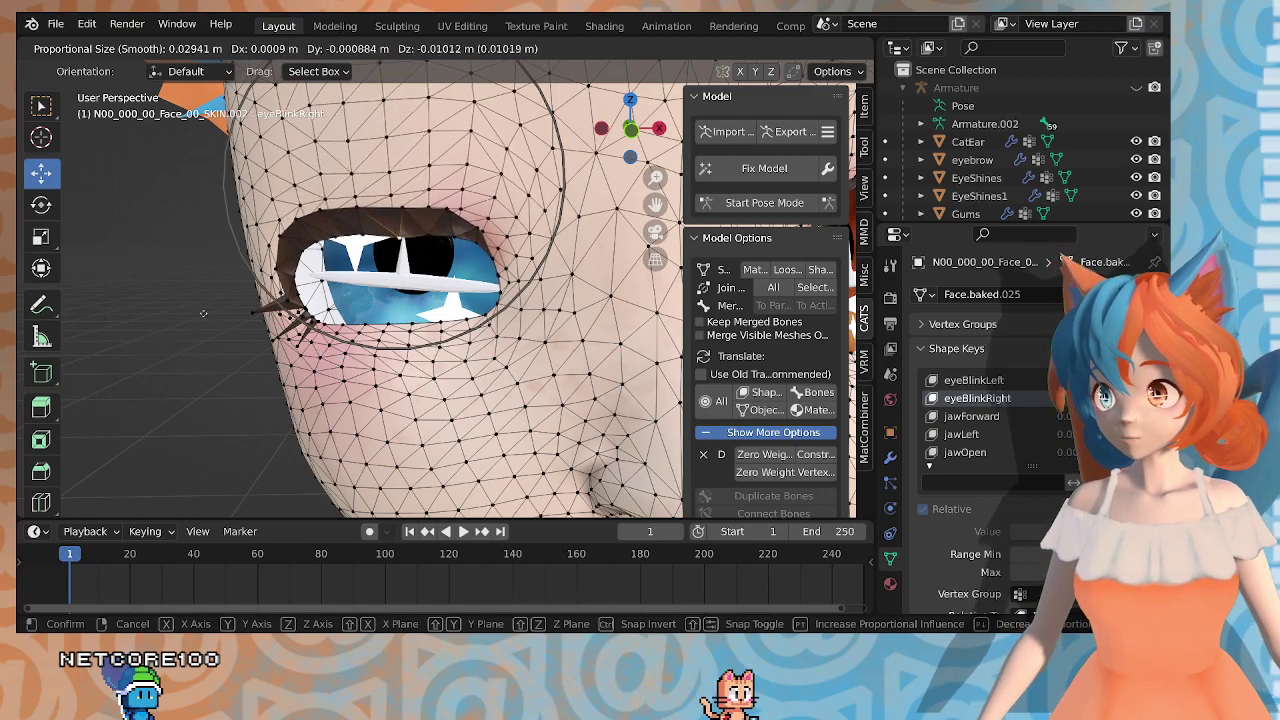
right_click(205, 303)
middle_drag(235, 295, 268, 297)
middle_drag(412, 240, 374, 248)
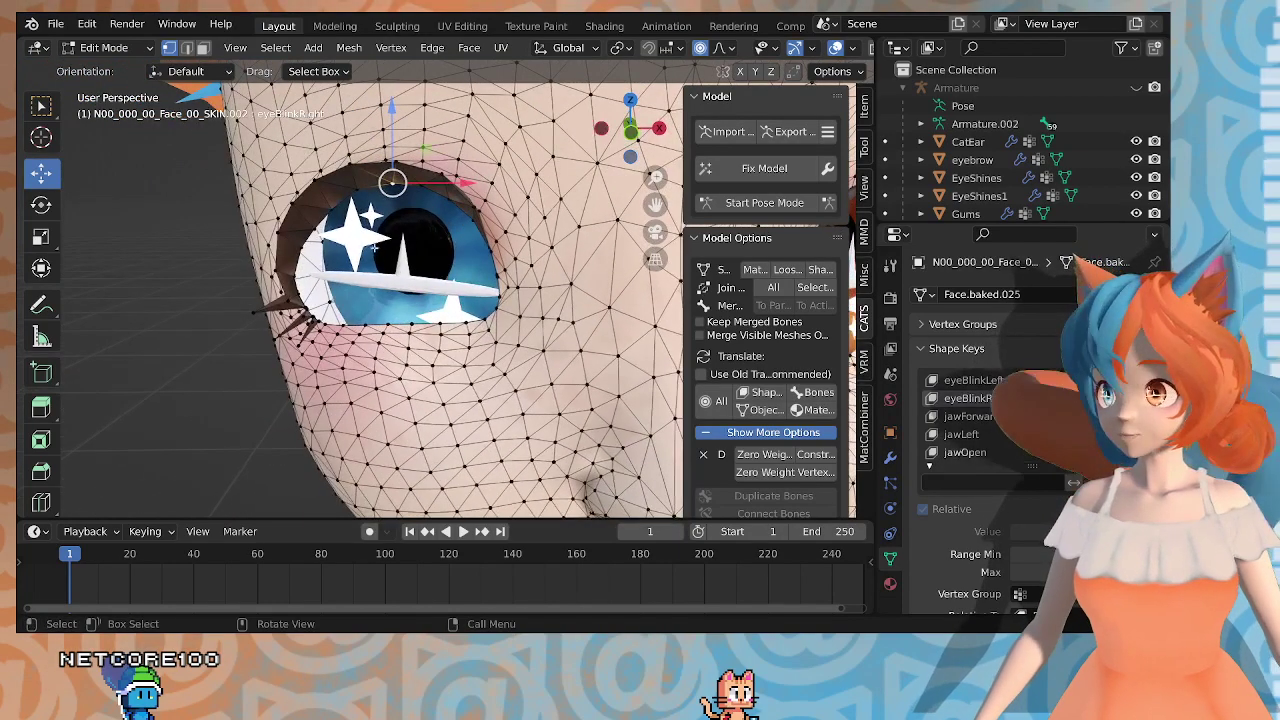
key(g)
key(z)
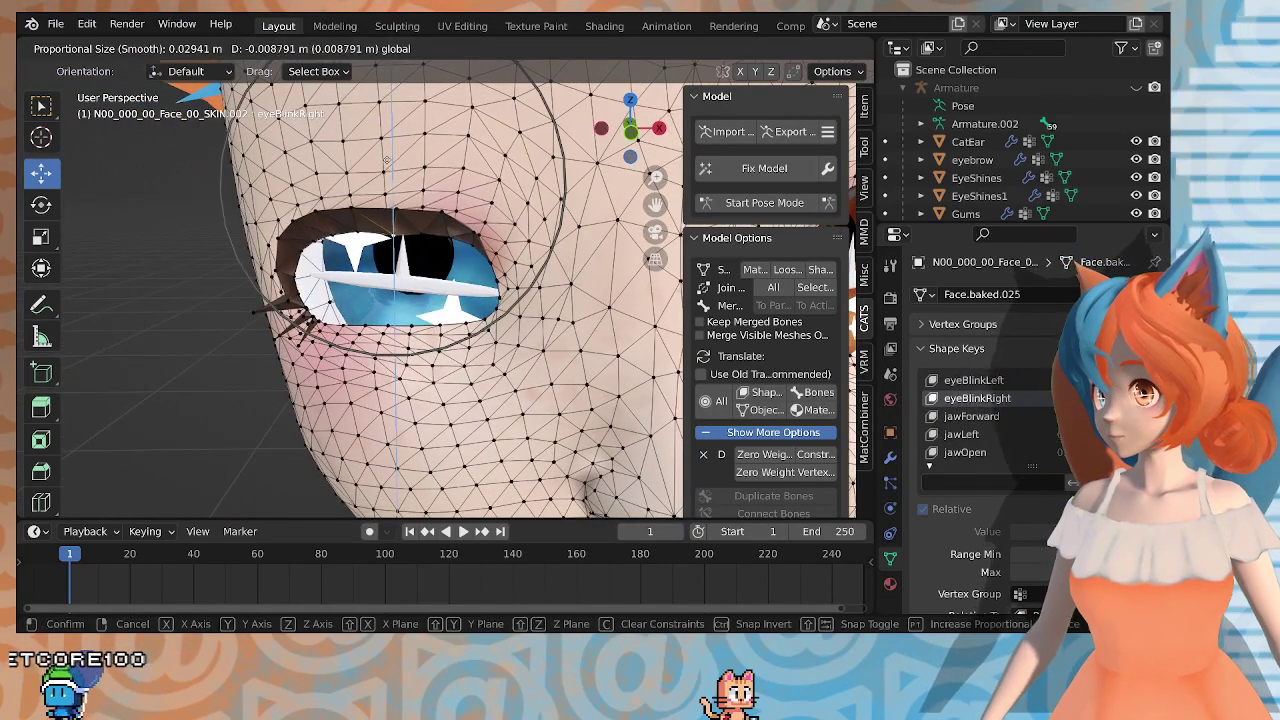
click(397, 152)
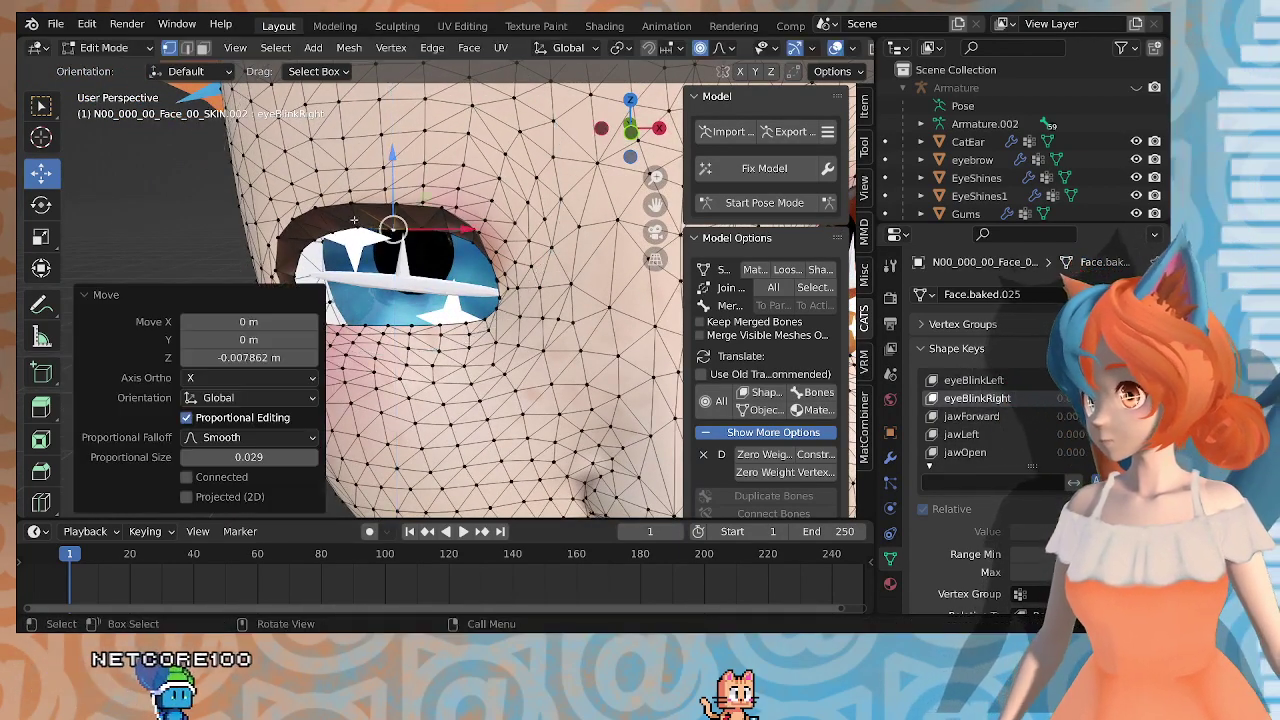
Step: Select the vertices along the blue eye's upper lash band and lower them along Z with a proportional size of about 0.017
middle_drag(400, 158, 390, 190)
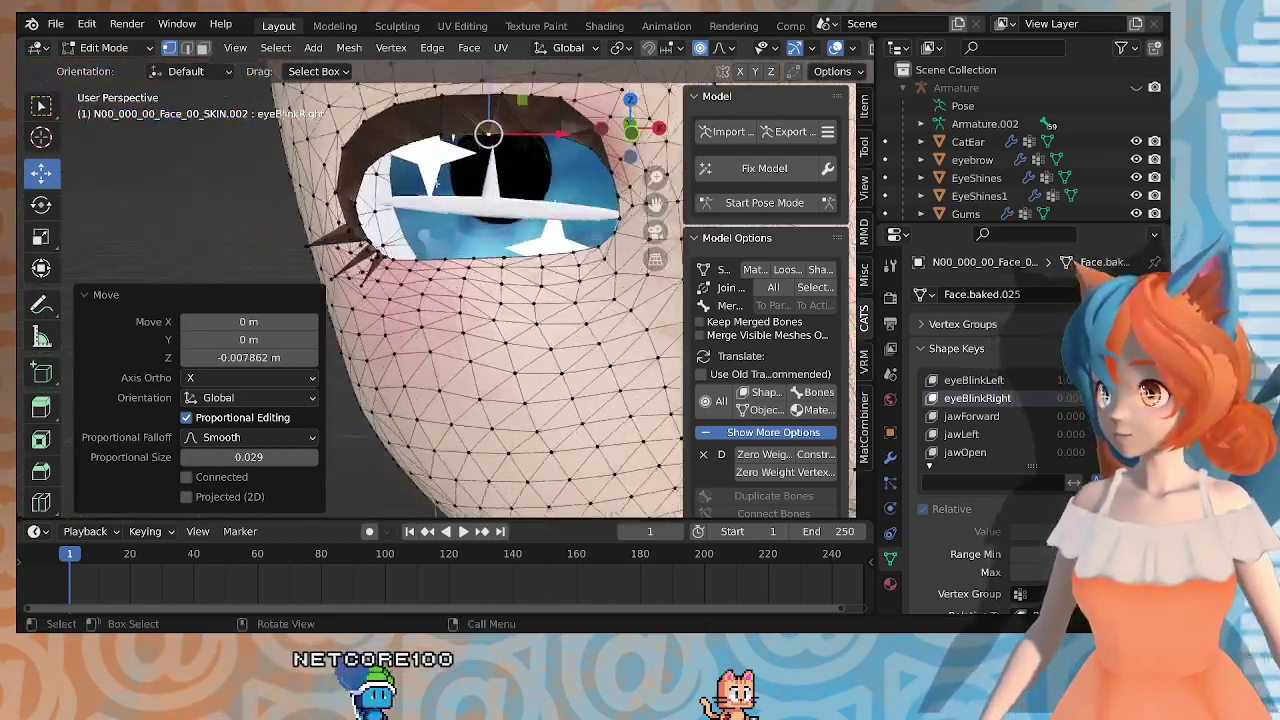
scroll(440, 170, up, 1)
shift+middle_drag(458, 160, 420, 254)
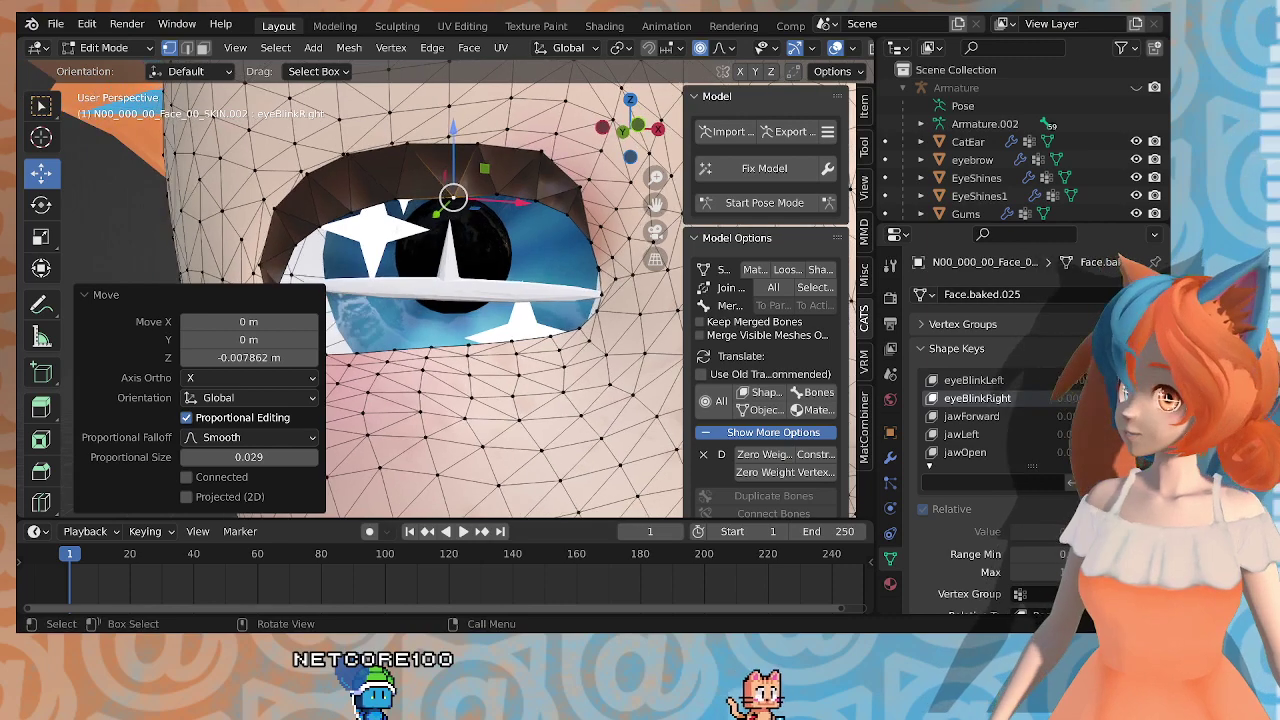
middle_drag(377, 200, 366, 228)
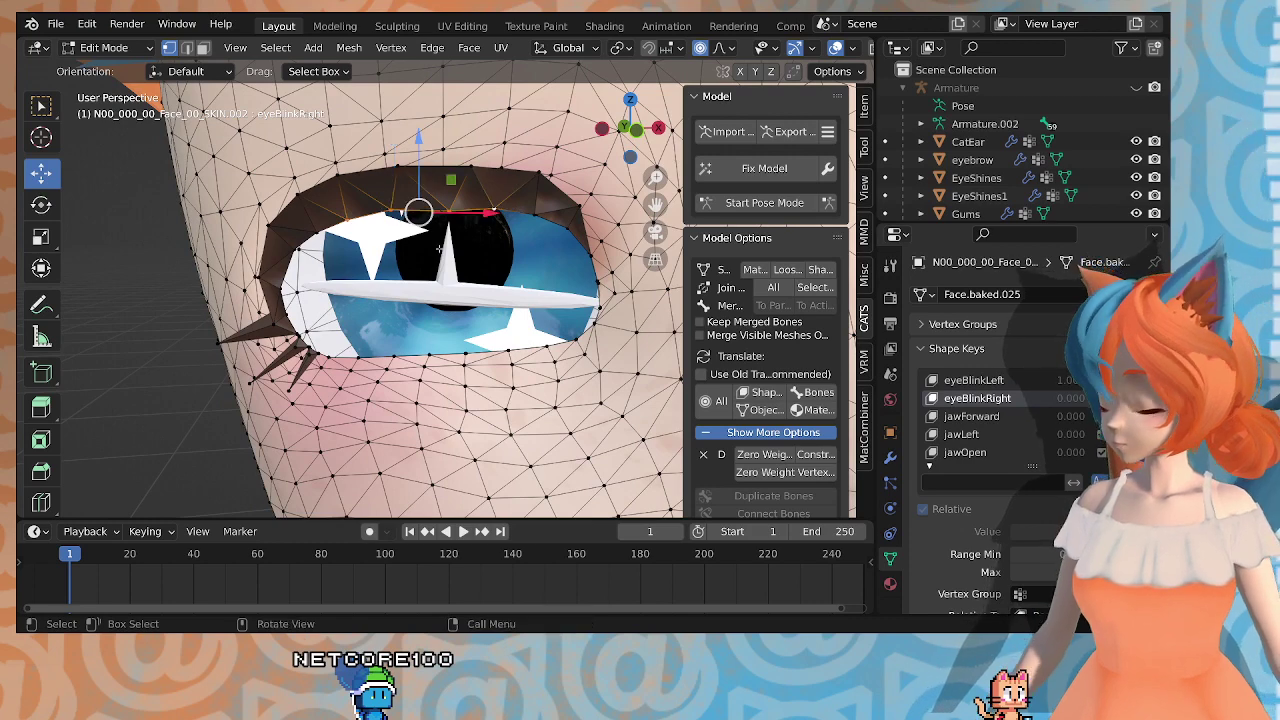
key(g)
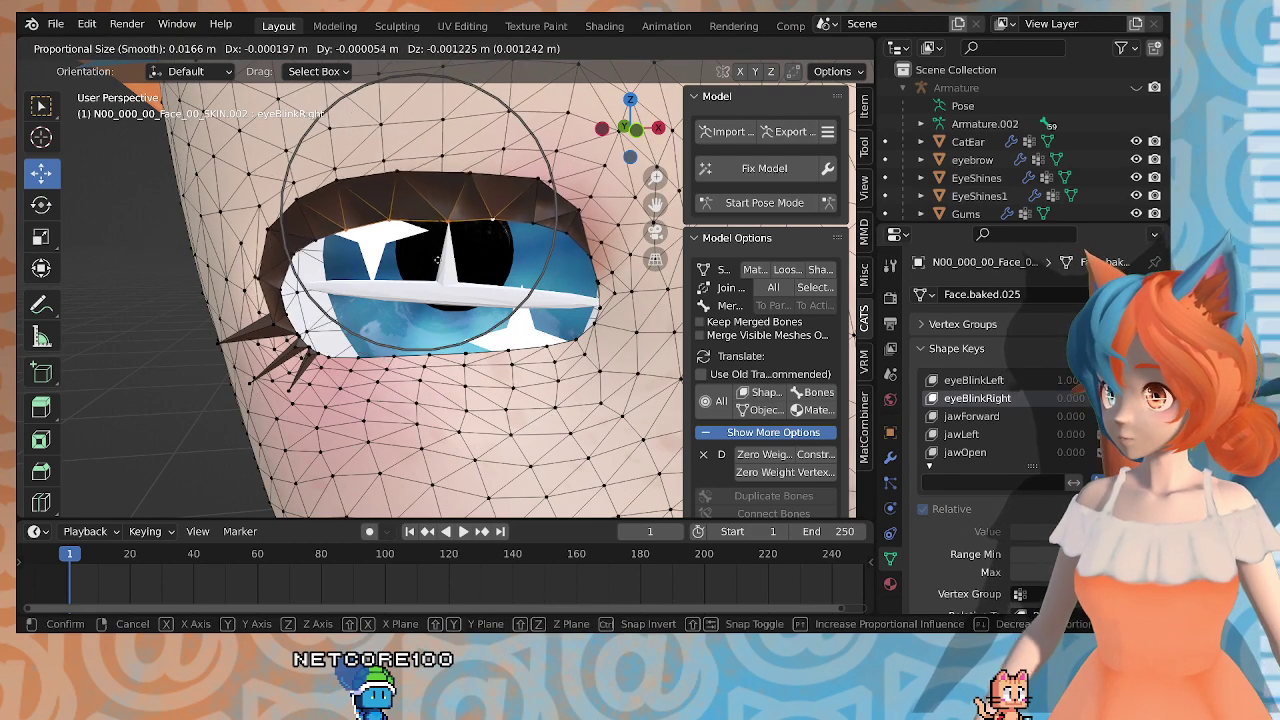
right_click(438, 279)
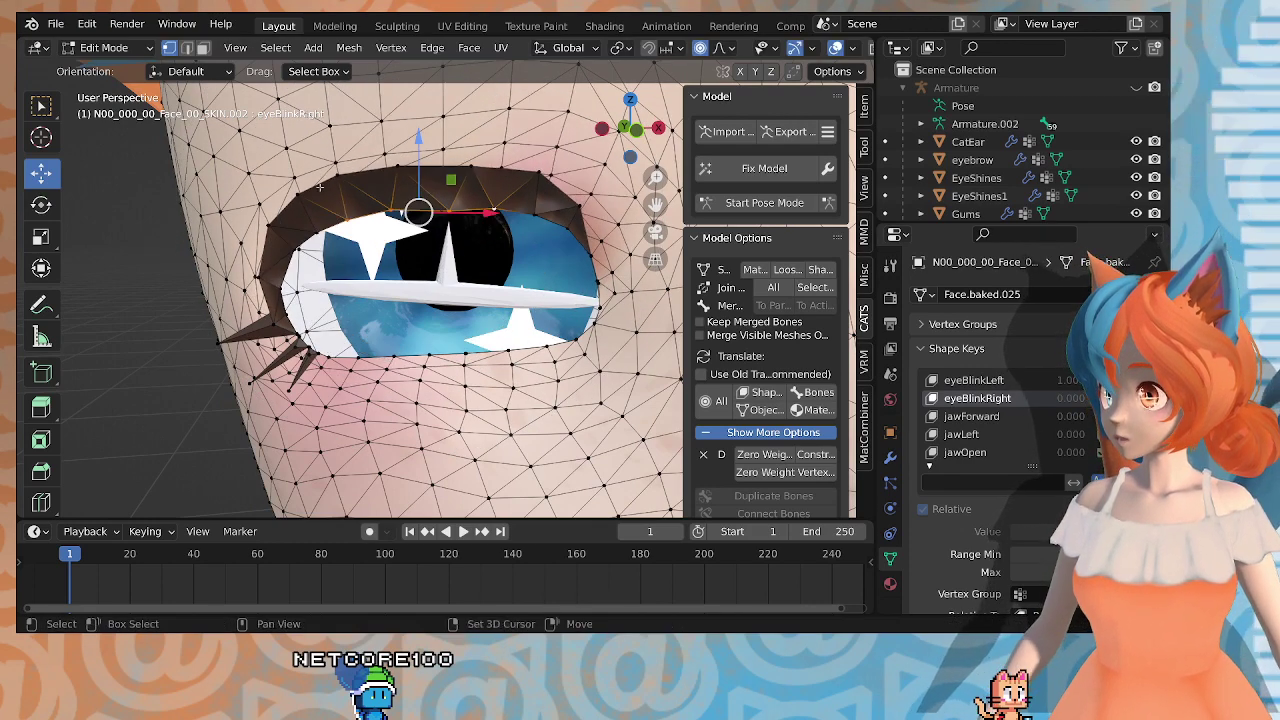
shift+click(397, 167)
shift+click(471, 167)
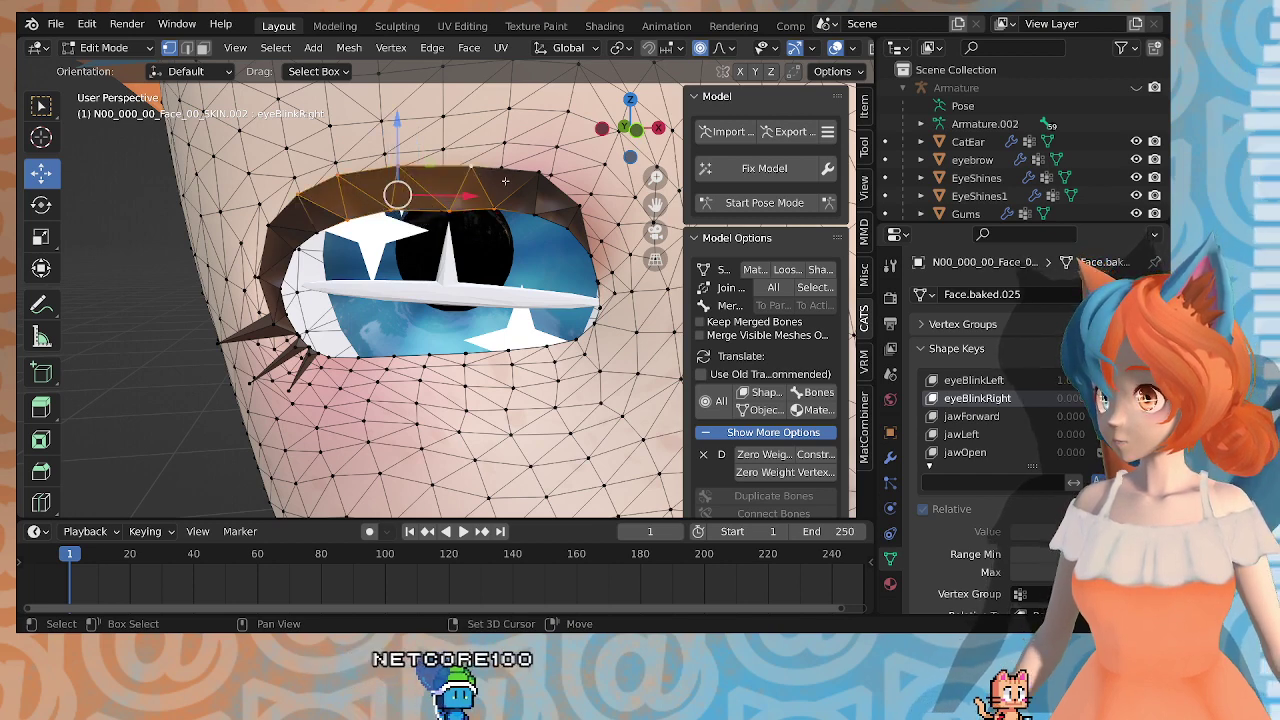
shift+click(538, 172)
key(g)
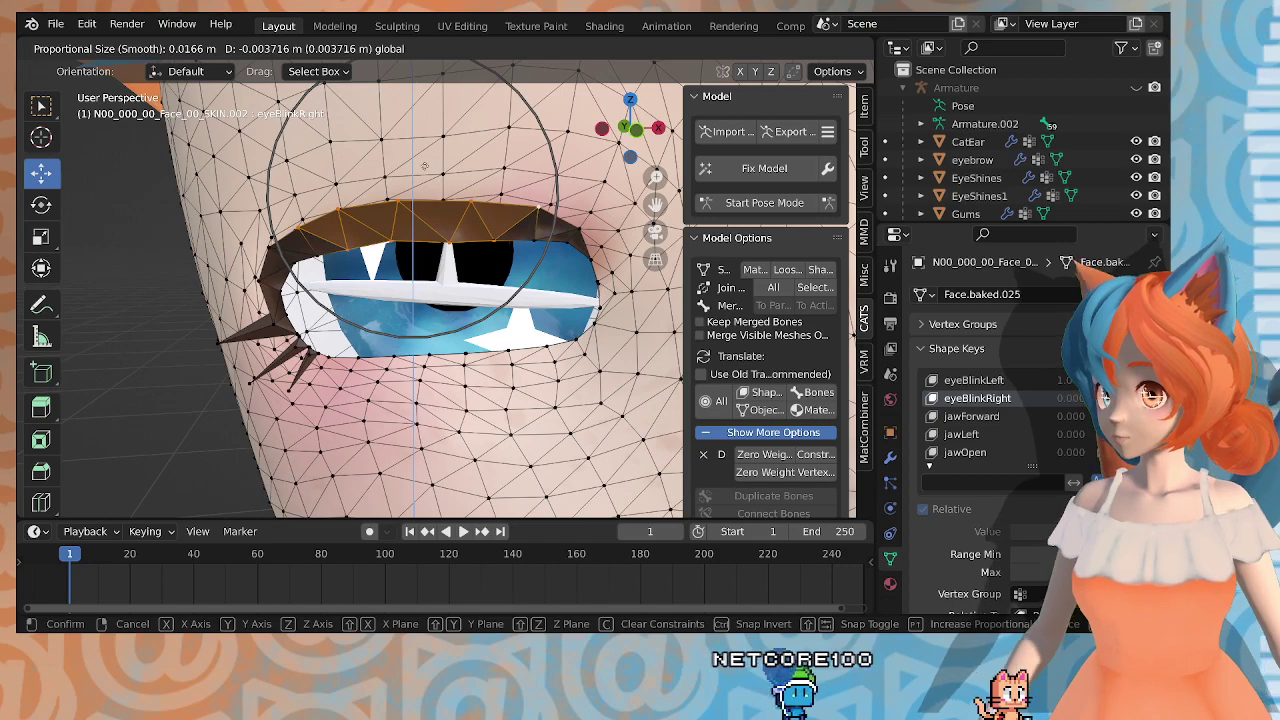
click(423, 172)
Step: Extend the selection towards both ends of the upper lash band and lower it about 0.0015 m along Z with a proportional size of 0.017
middle_drag(423, 172, 278, 228)
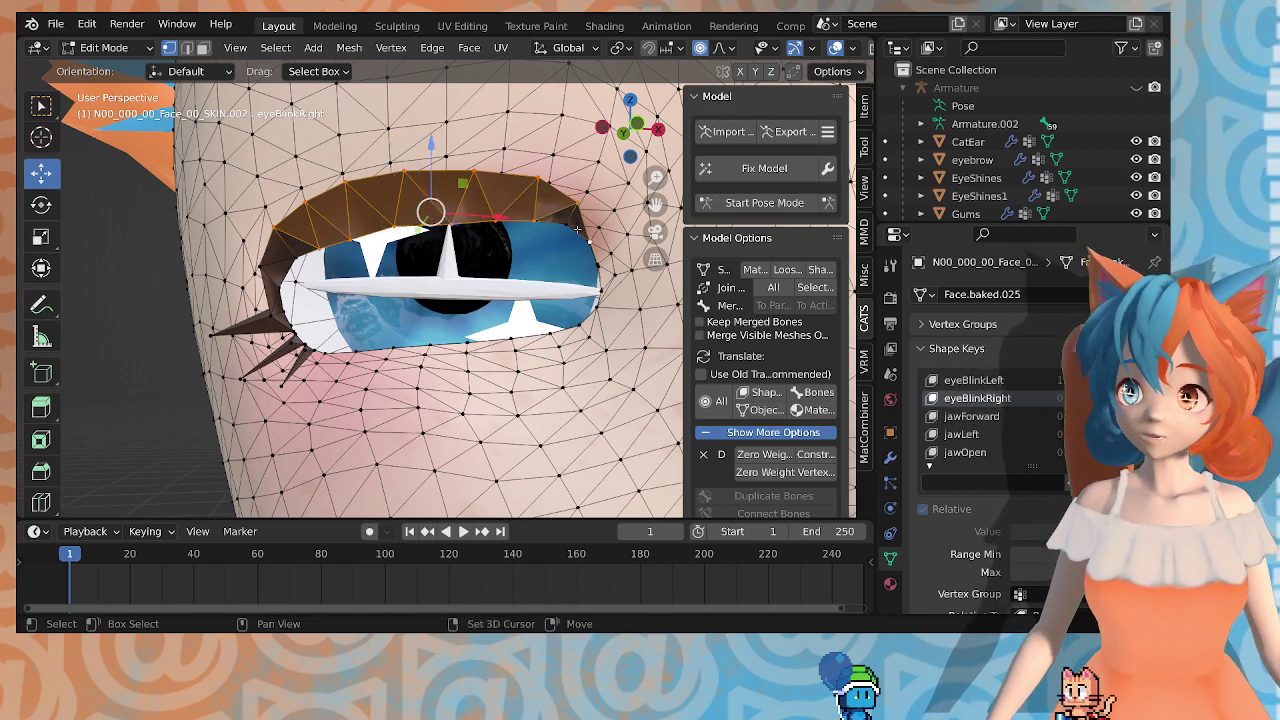
middle_drag(511, 240, 211, 235)
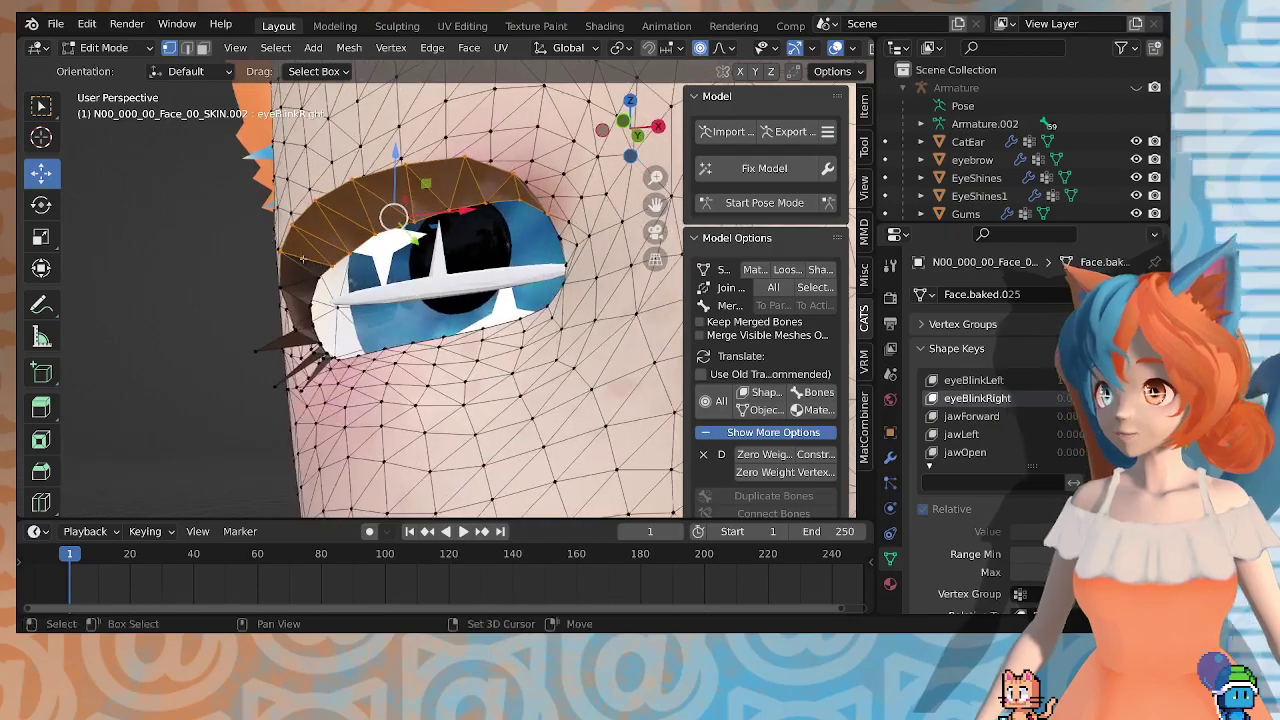
middle_drag(319, 276, 396, 350)
scroll(190, 361, down, 4)
scroll(190, 361, up, 1)
middle_drag(447, 262, 470, 232)
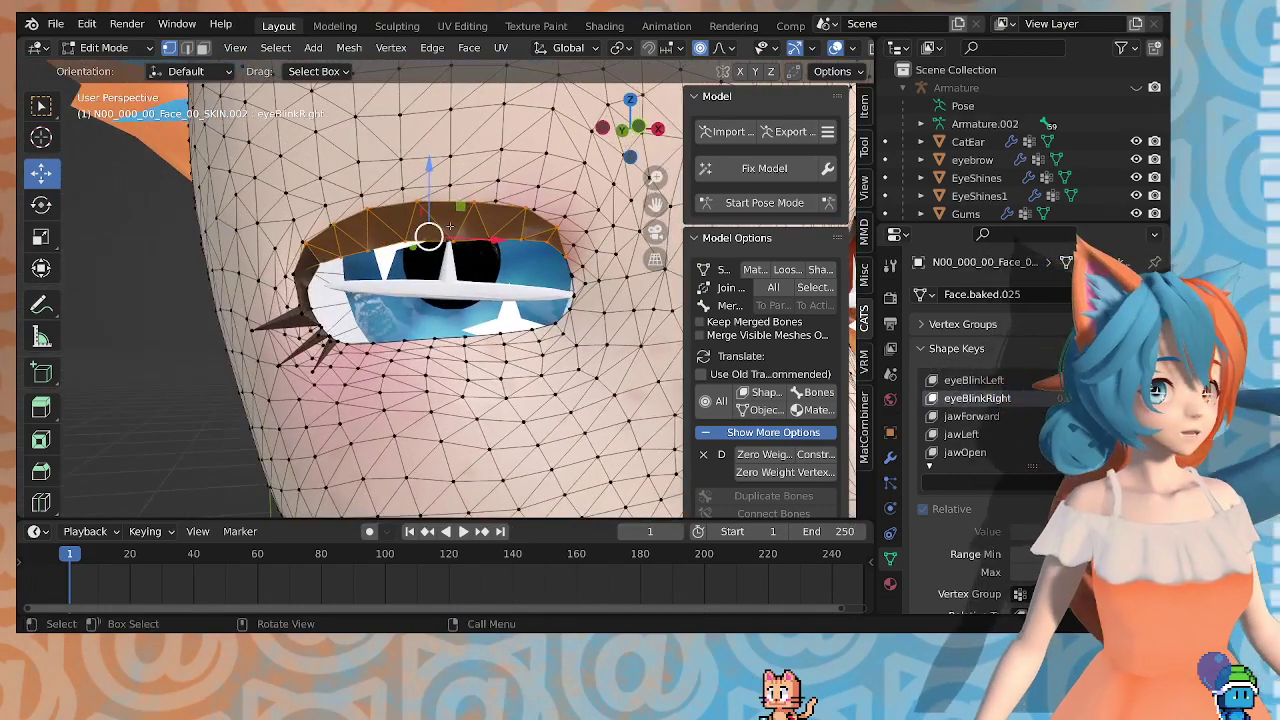
drag(430, 165, 434, 173)
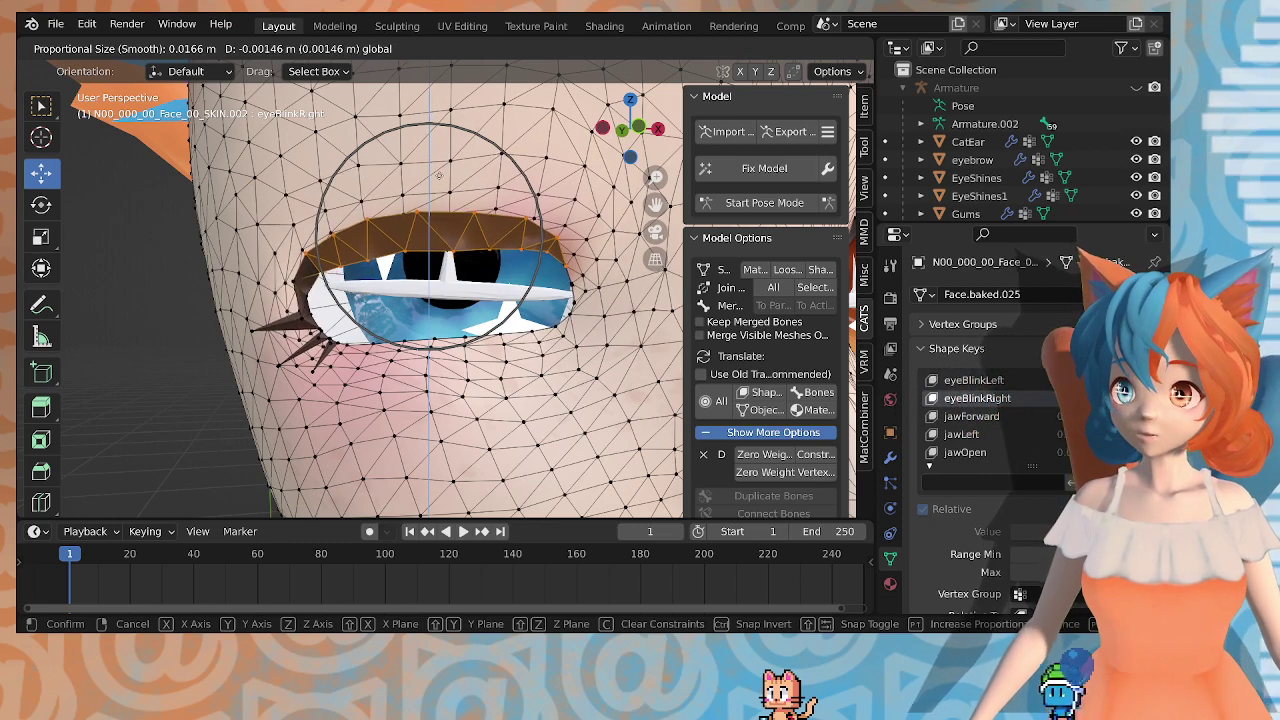
drag(438, 175, 437, 175)
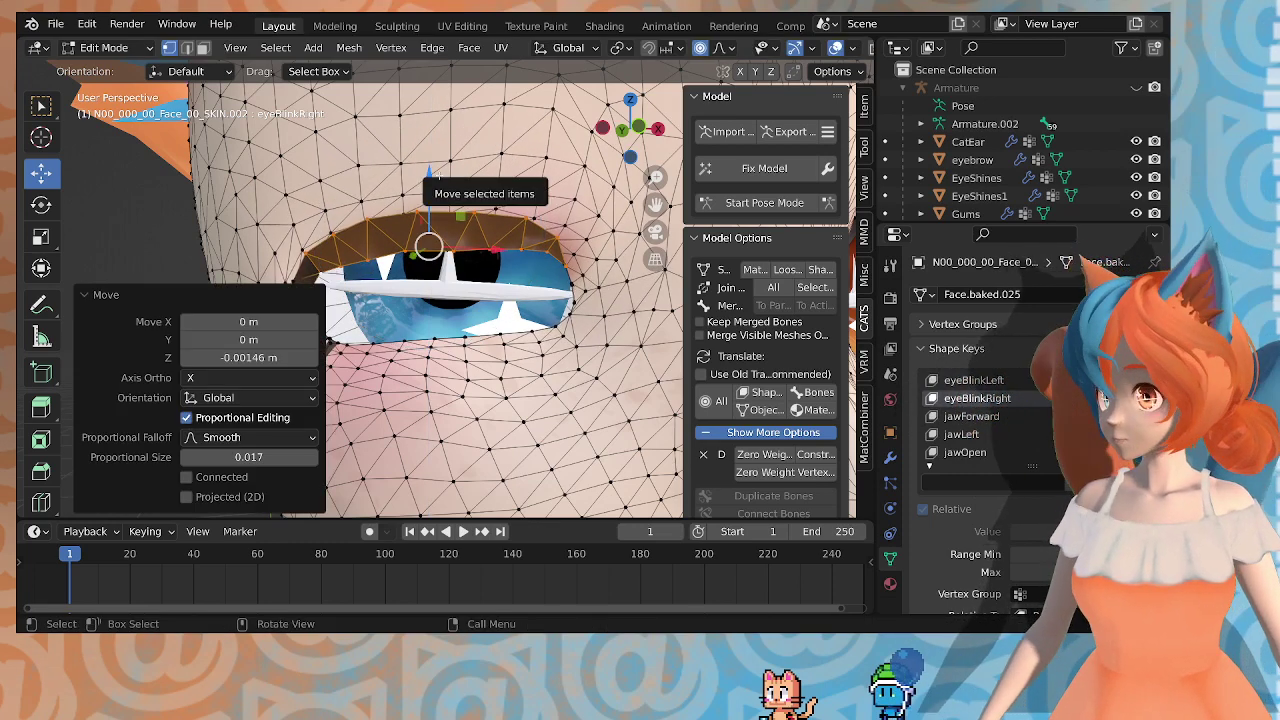
Step: Move the blue eye's selected upper lash vertices freely about 0.0036 m further down with a proportional size of 0.009
key(g)
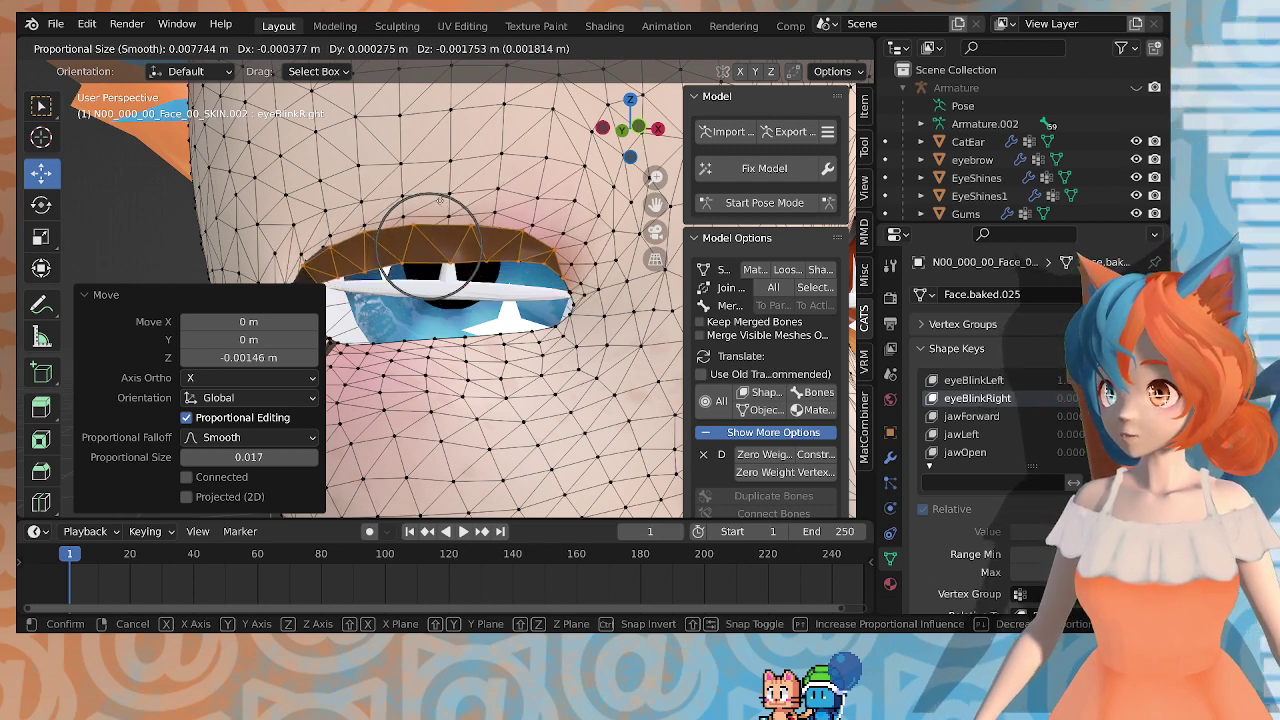
scroll(440, 195, down, 4)
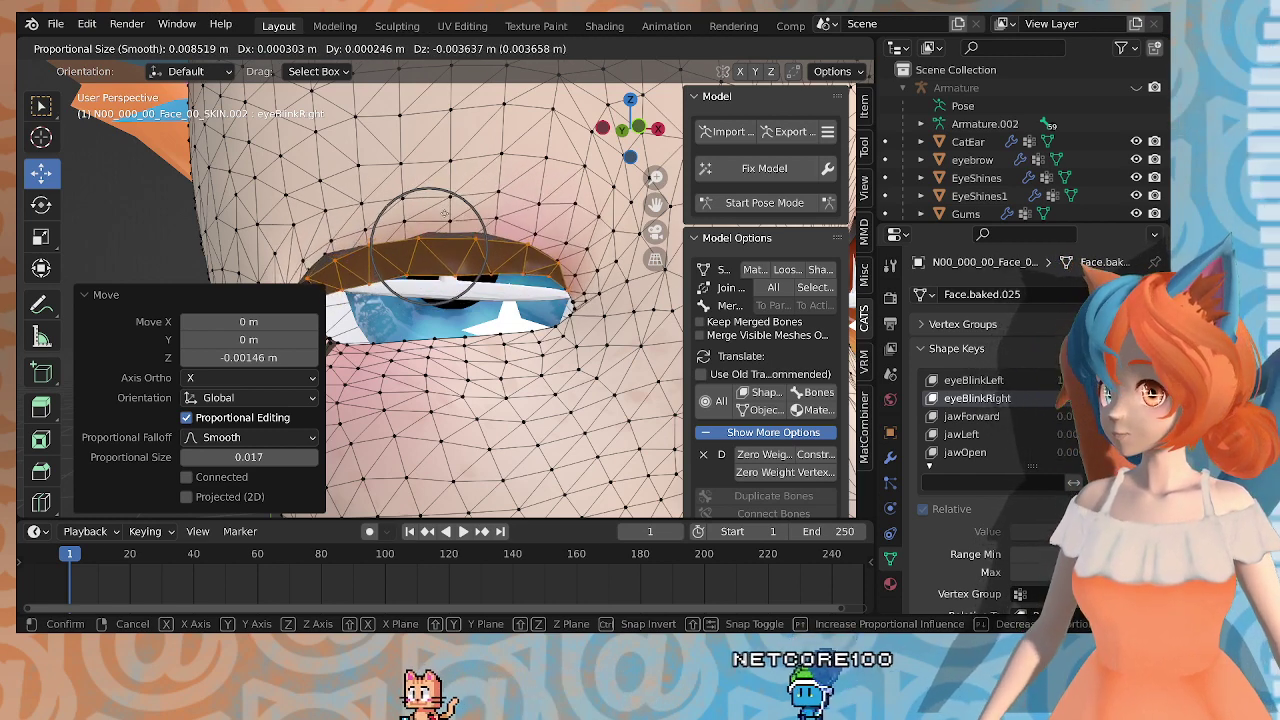
click(444, 213)
middle_drag(448, 232, 490, 204)
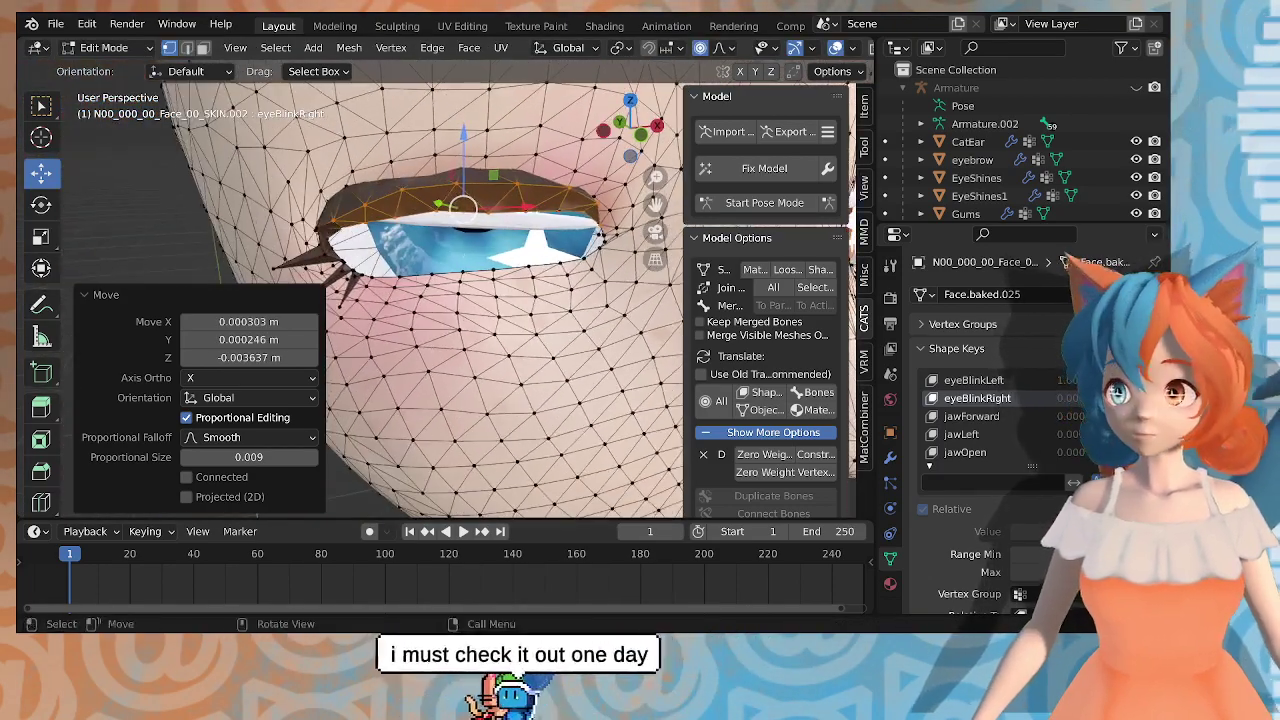
Step: Raise the vertex on the blue eye's lower lid near the outer corner about 0.0015 m along Z with a proportional size of 0.009
click(378, 277)
middle_drag(396, 318, 429, 293)
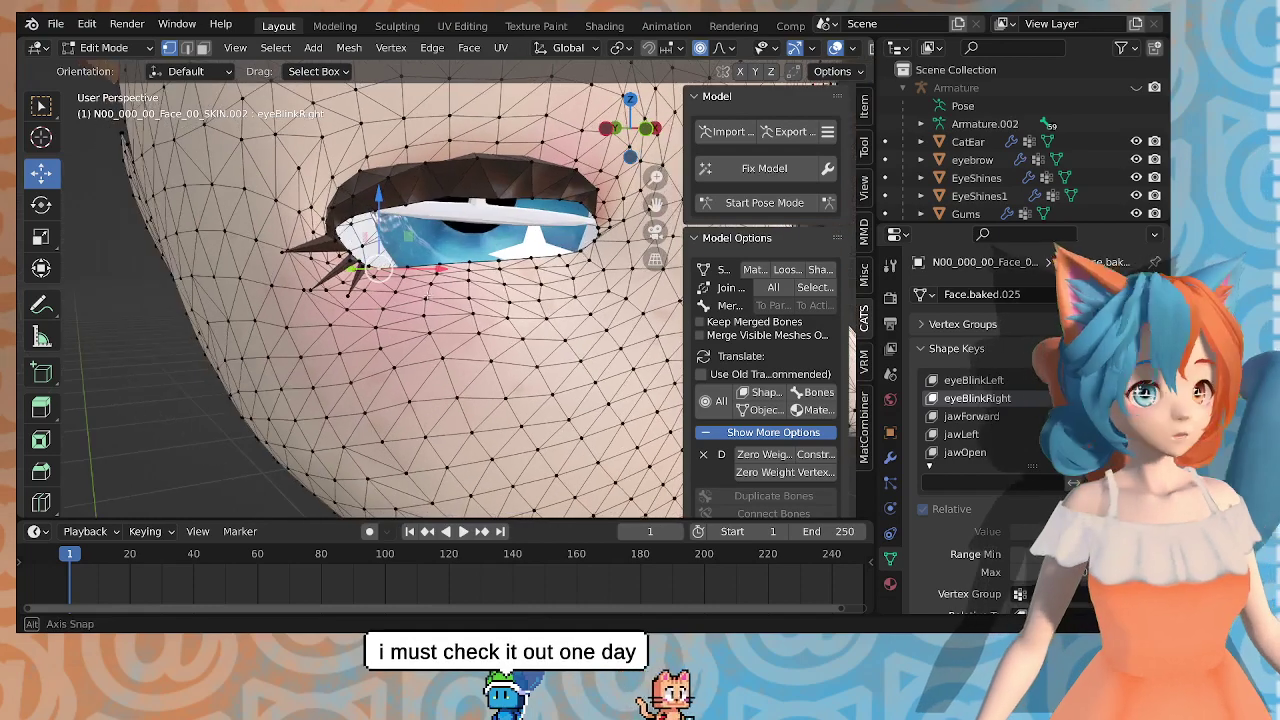
scroll(342, 170, up, 5)
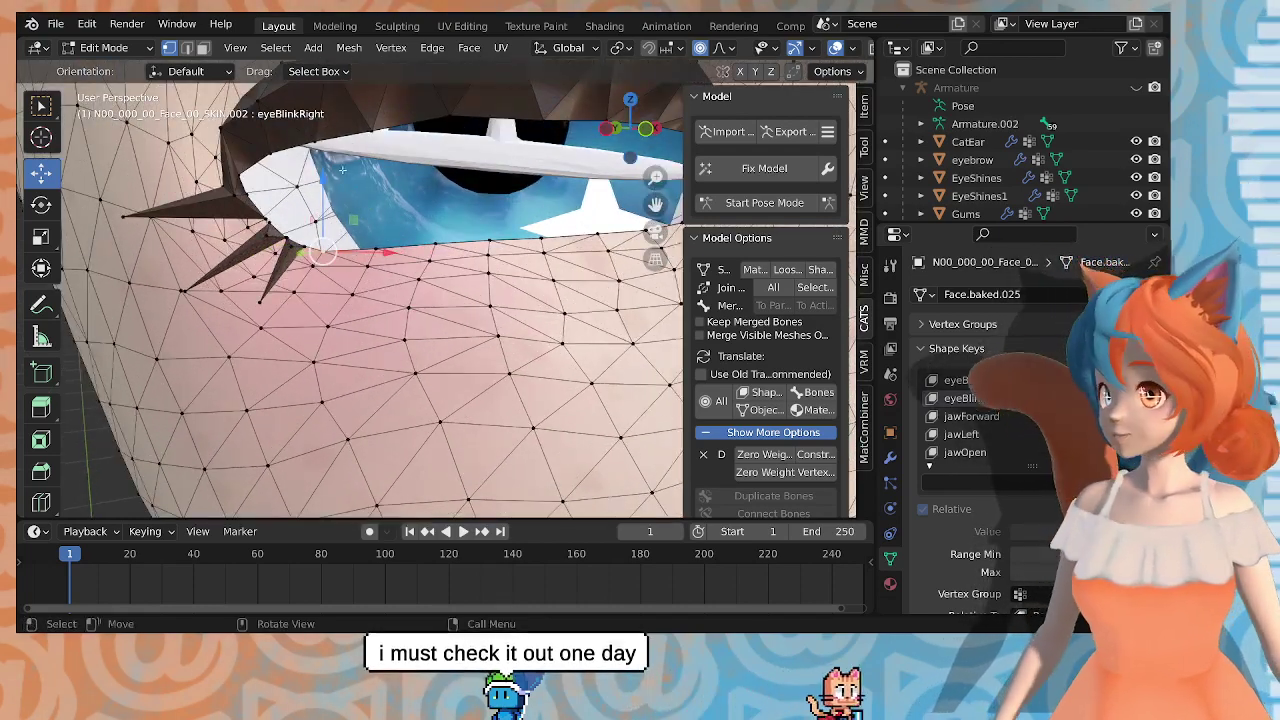
key(g)
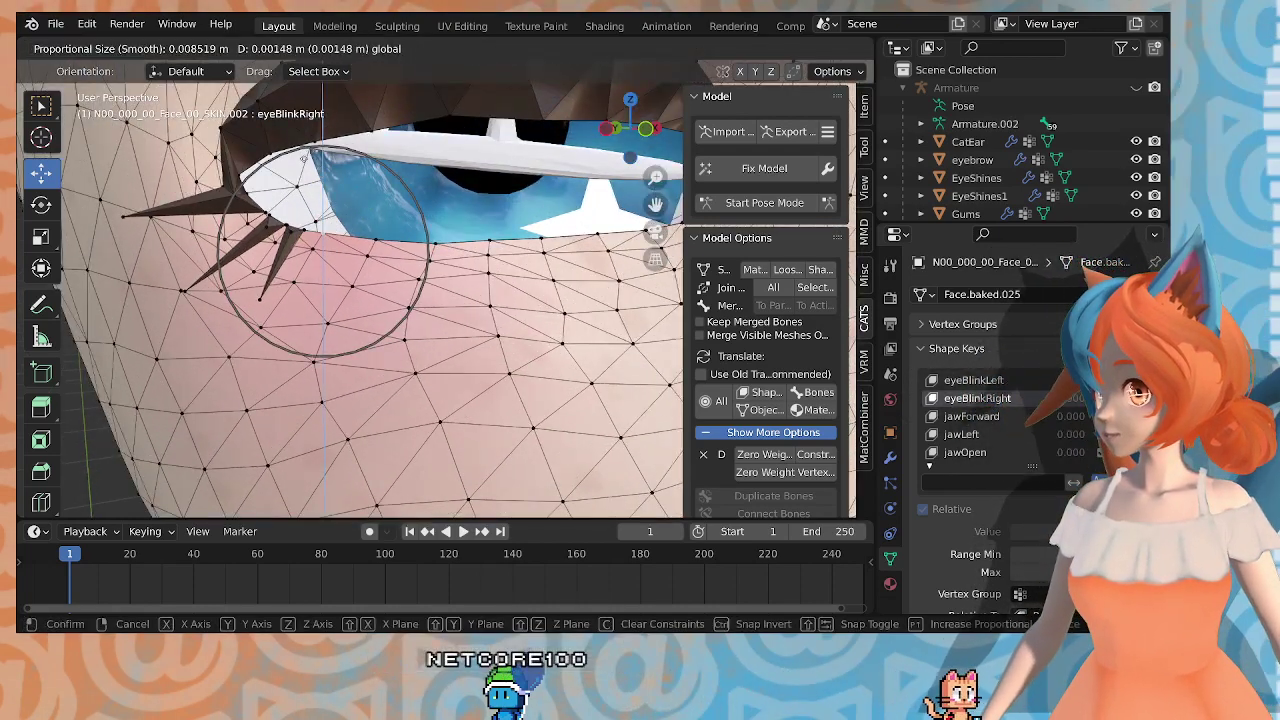
click(304, 157)
Step: Return to Object Mode, set the eyeBlinkRight value to 1.000, and inspect the blue eye's lids up close
scroll(304, 157, down, 6)
middle_drag(304, 157, 388, 298)
scroll(367, 304, down, 4)
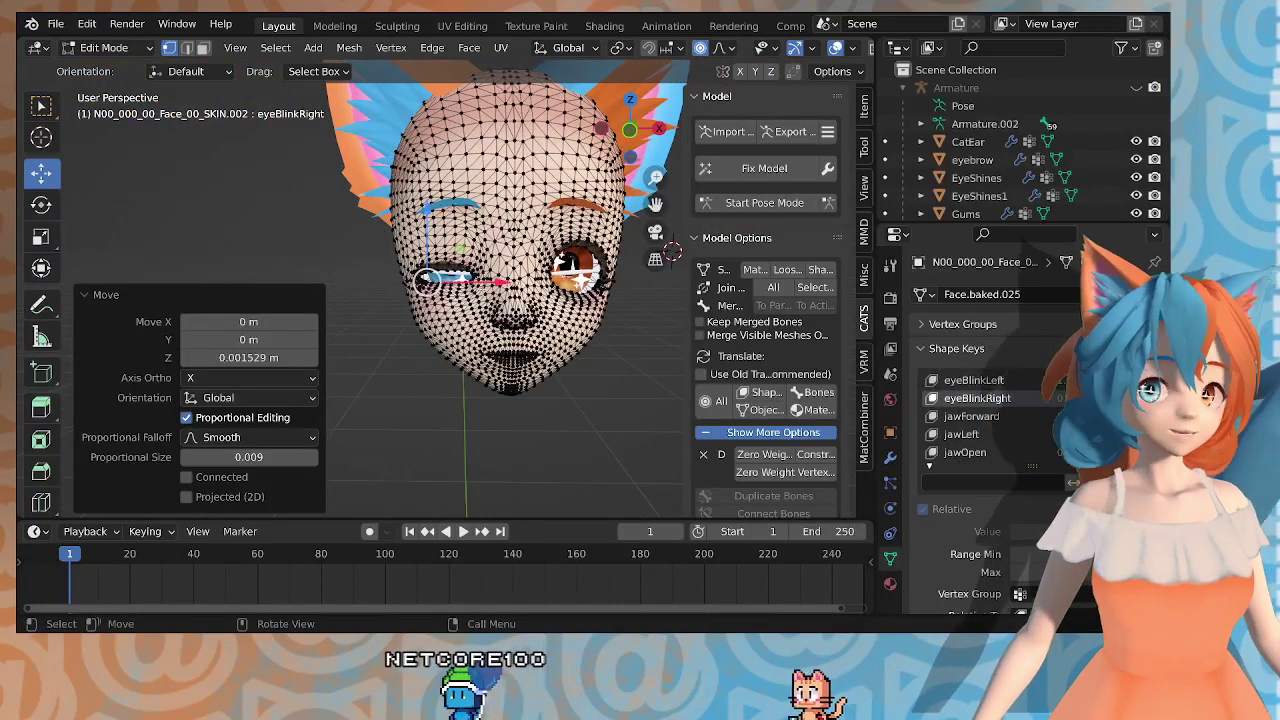
key(Tab)
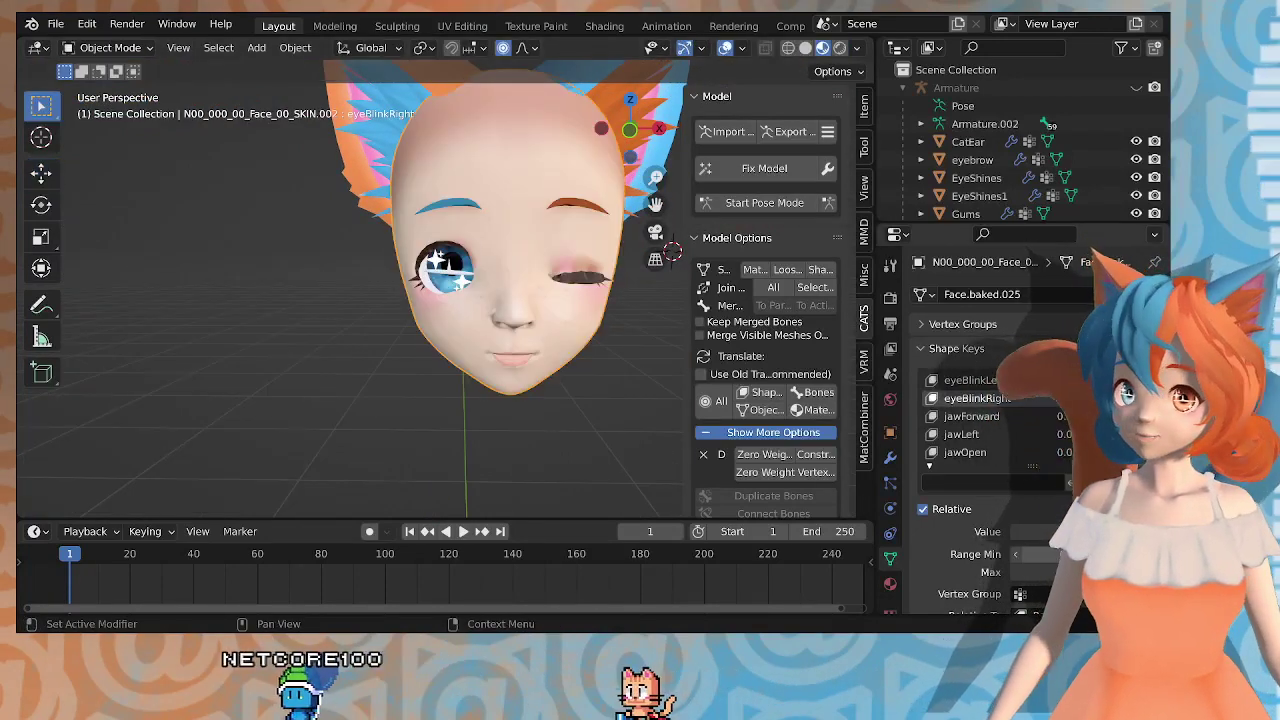
drag(1070, 532, 1165, 515)
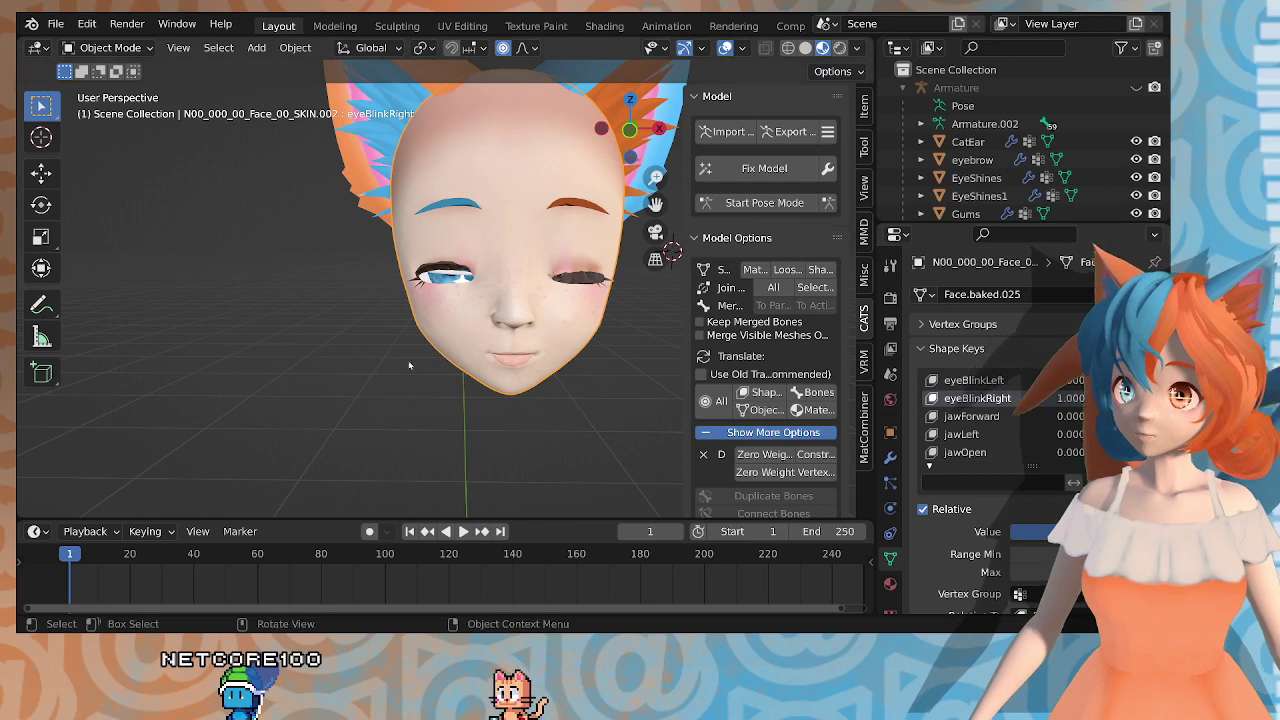
scroll(409, 365, up, 4)
middle_drag(409, 365, 340, 425)
scroll(440, 380, up, 5)
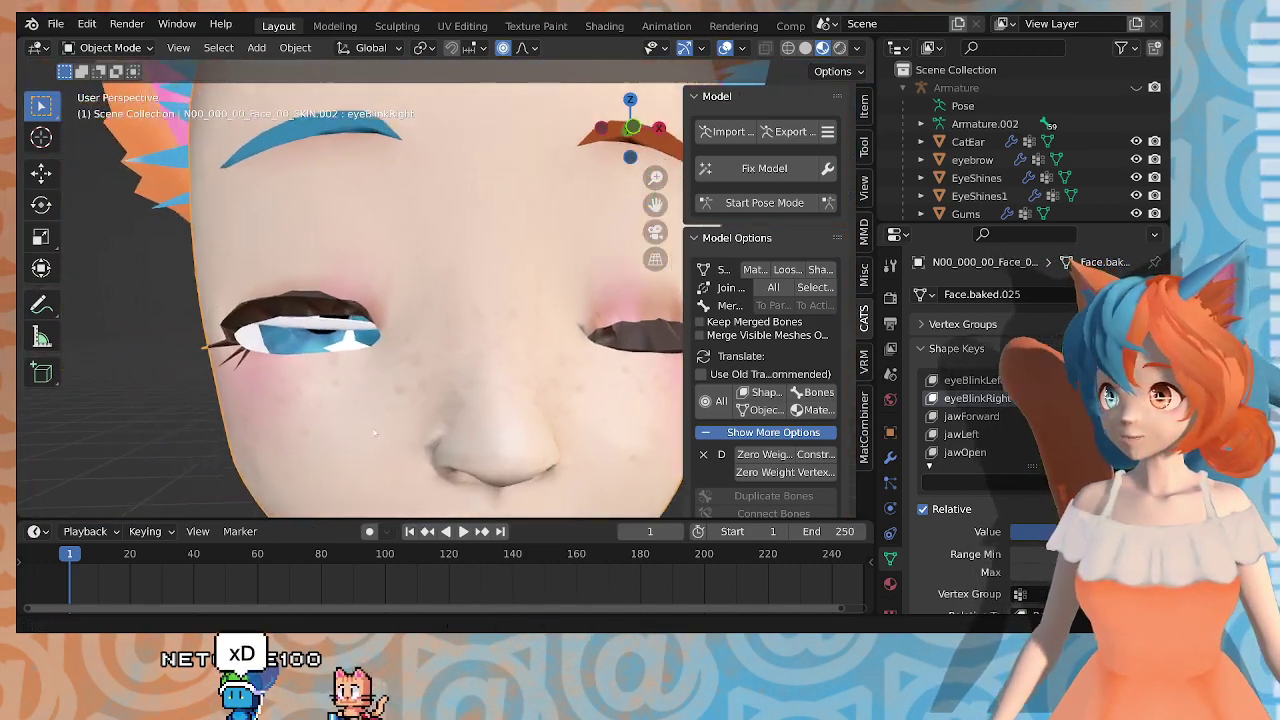
scroll(340, 425, up, 5)
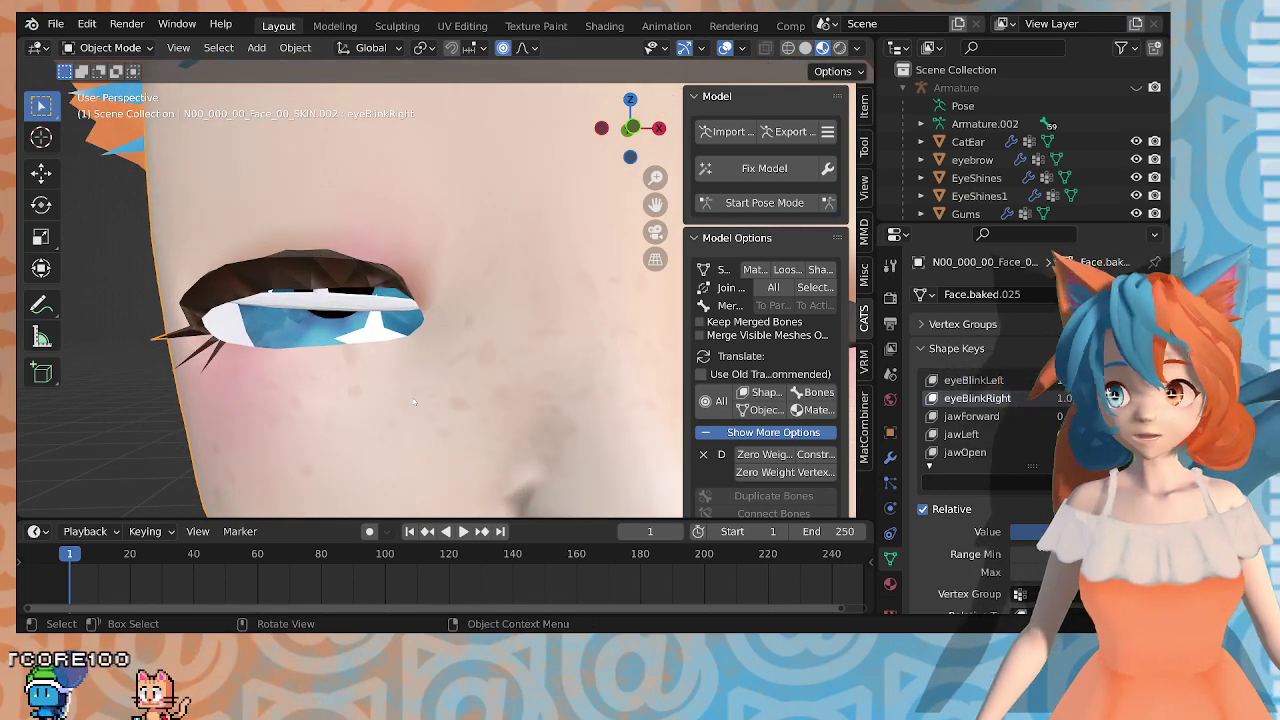
middle_drag(184, 395, 232, 367)
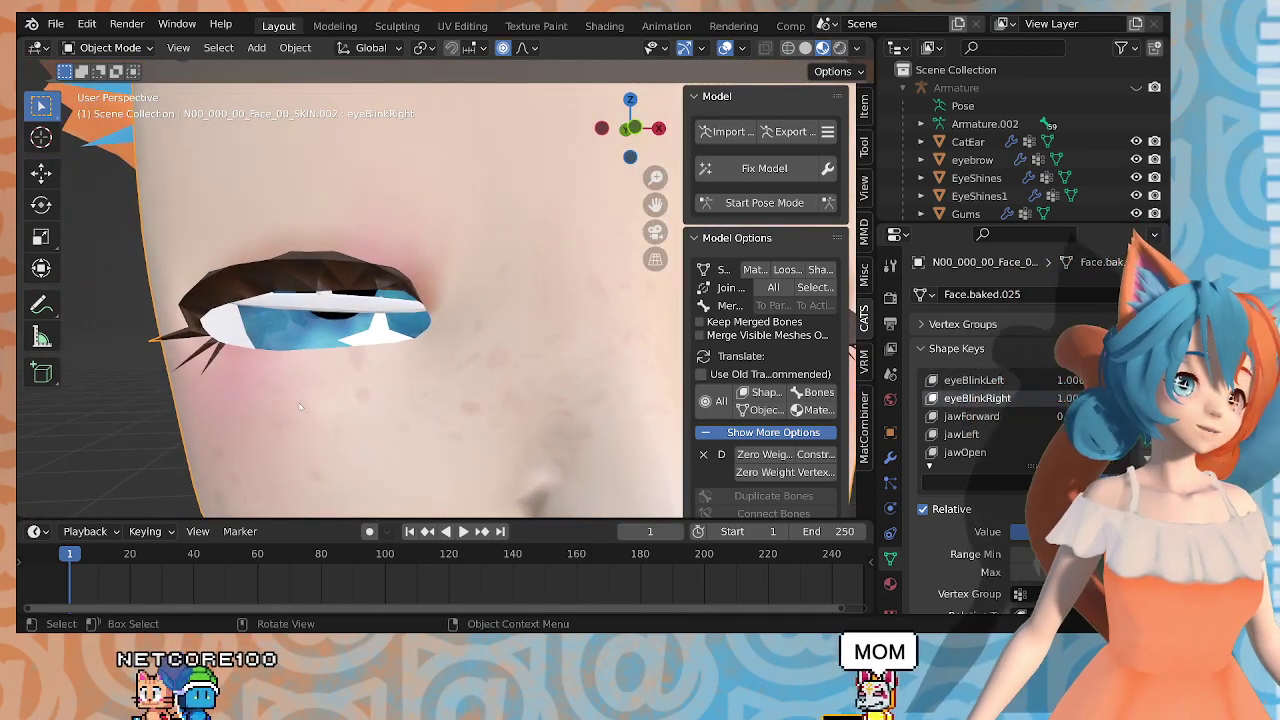
middle_drag(381, 363, 558, 300)
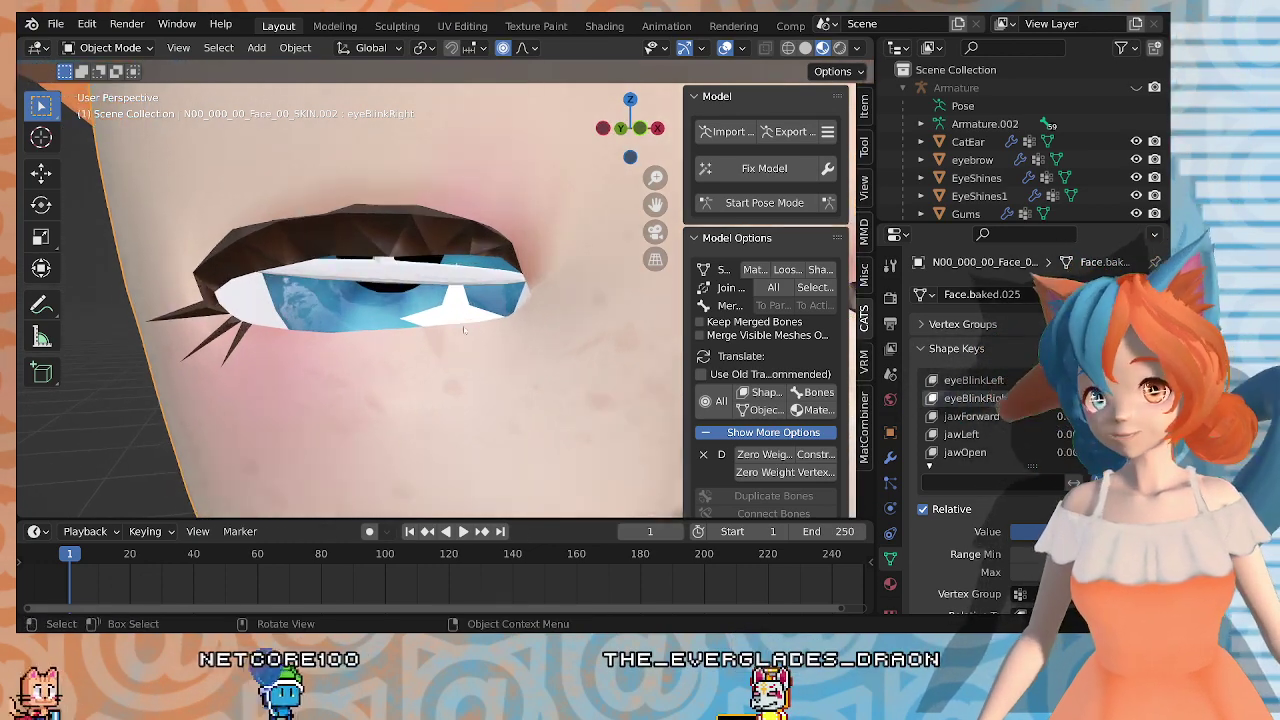
Step: Return to Edit Mode and raise a vertex at the lower lid's outer corner about 0.0006 m along Z with a proportional size of 0.009
key(Tab)
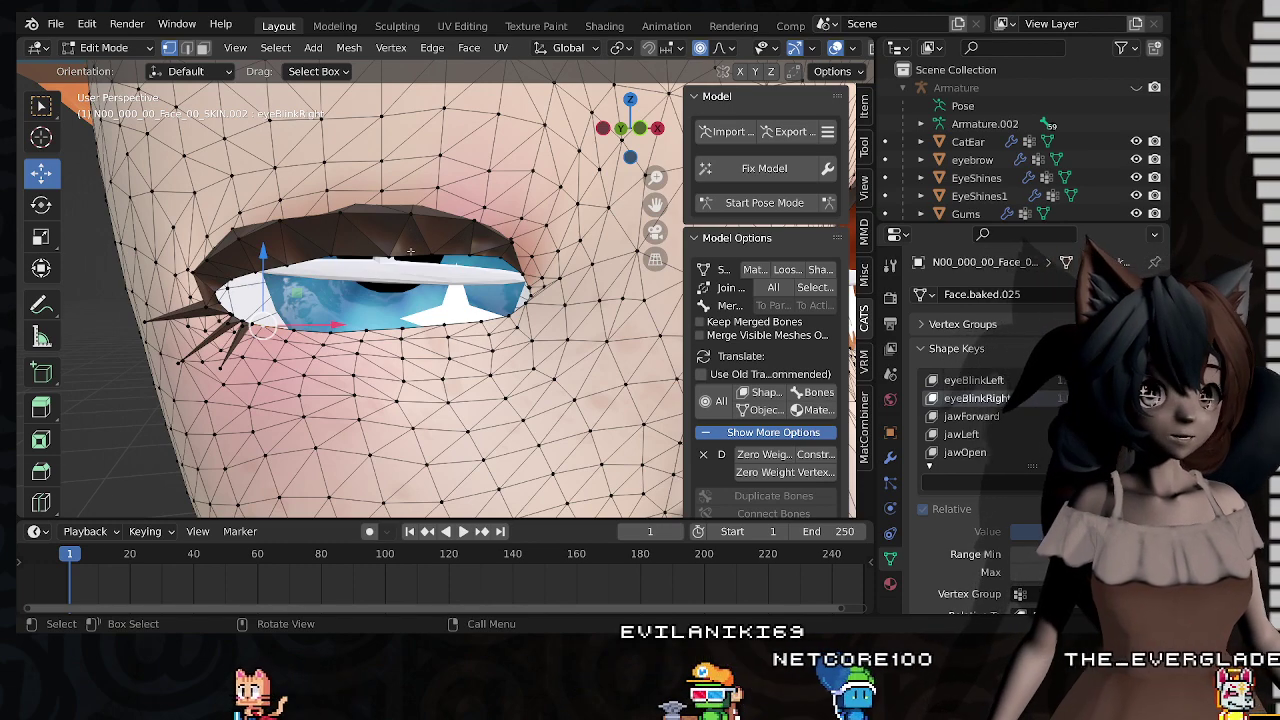
mouse_move(529, 292)
middle_down()
mouse_move(527, 338)
mouse_move(526, 277)
middle_up()
click(243, 258)
click(263, 251)
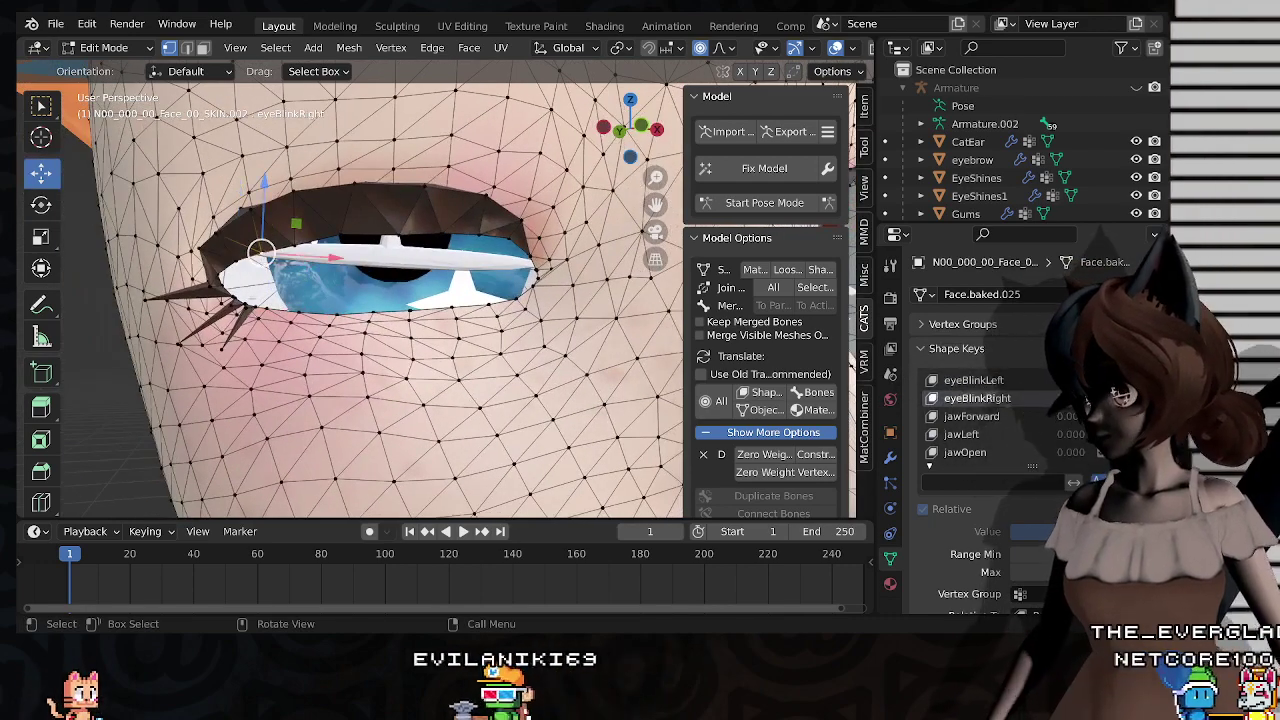
scroll(263, 251, up, 1)
middle_drag(263, 251, 280, 290)
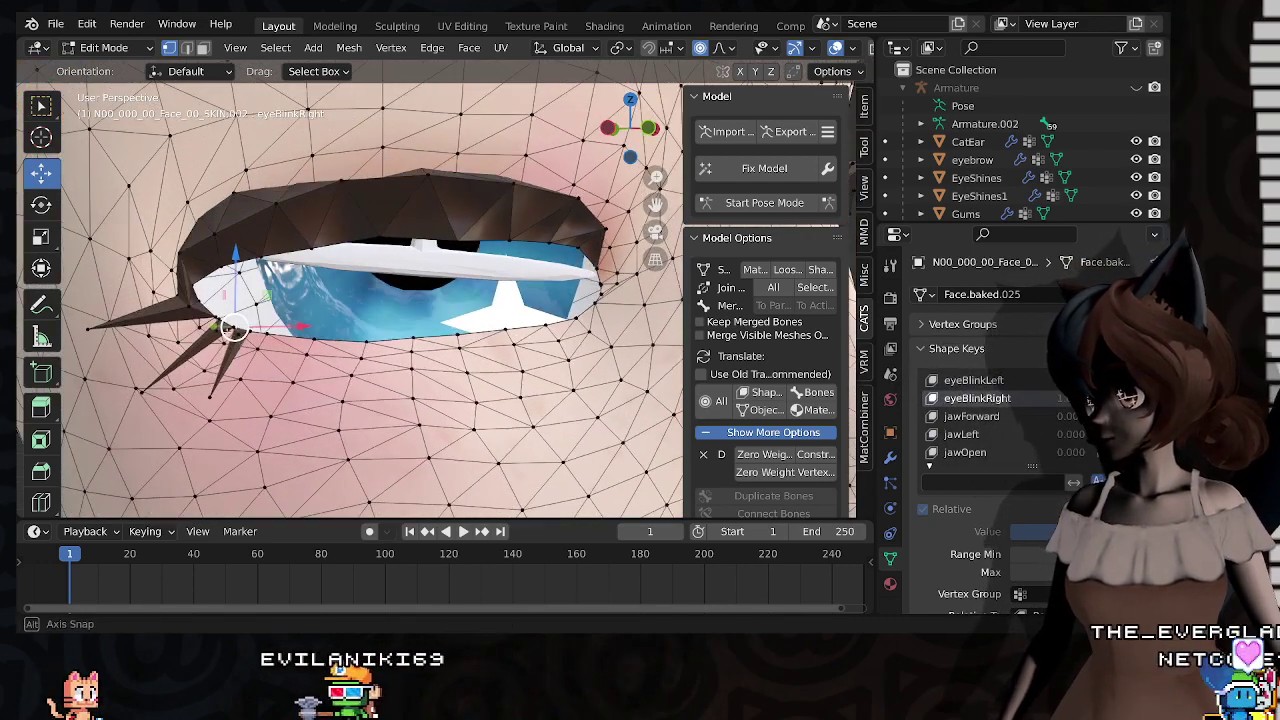
drag(234, 300, 255, 318)
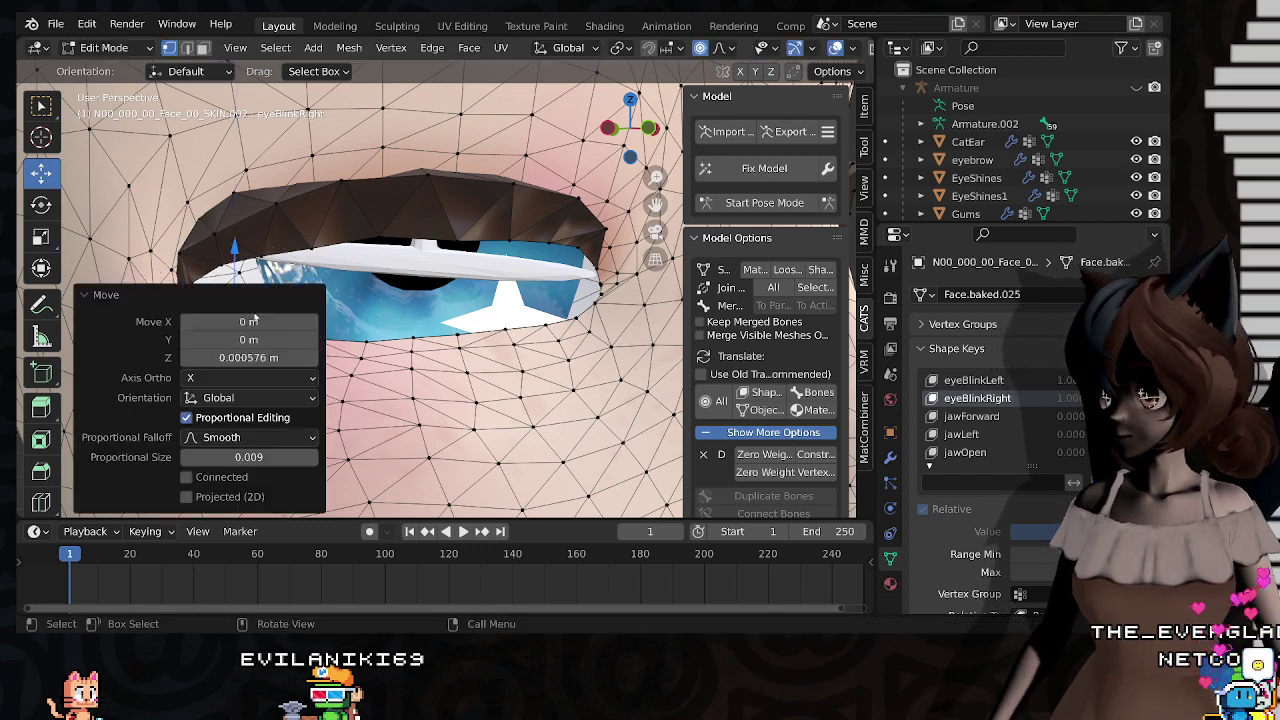
Step: Raise the lower lid's edge below the outer side of the blue iris about 0.0008 m along Z with proportional editing
click(364, 338)
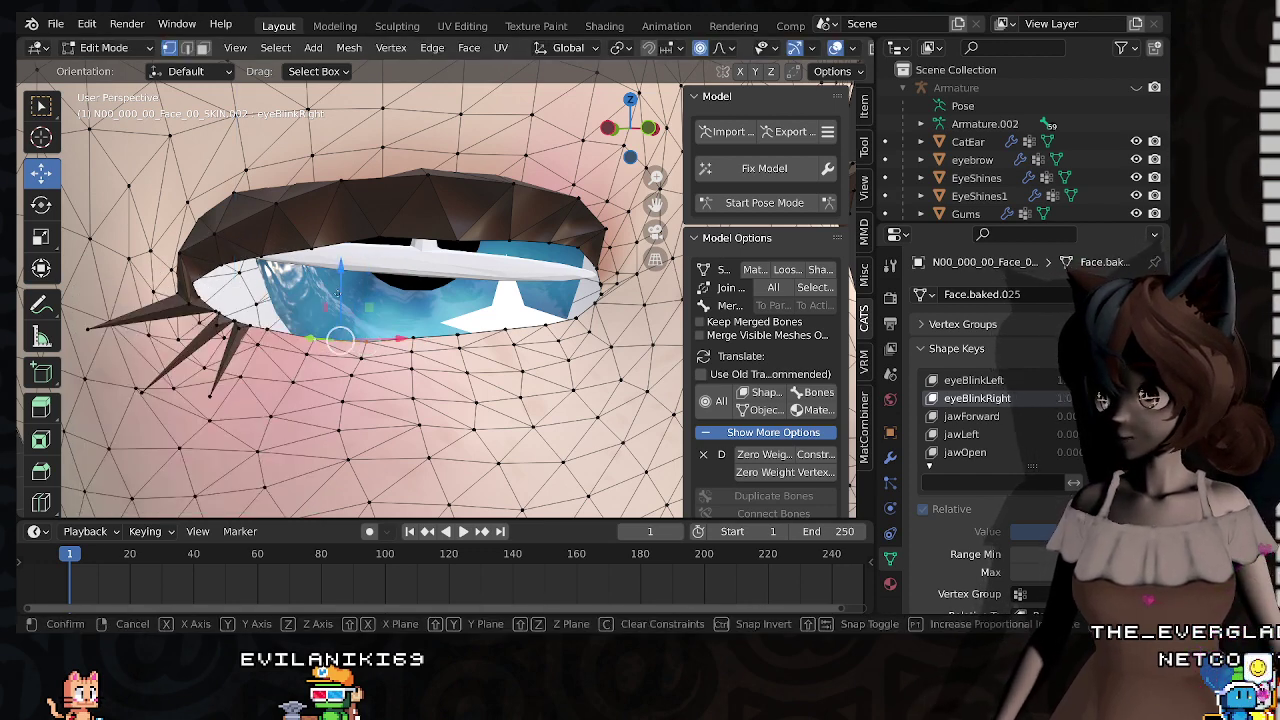
key(z)
scroll(338, 292, down, 15)
click(338, 288)
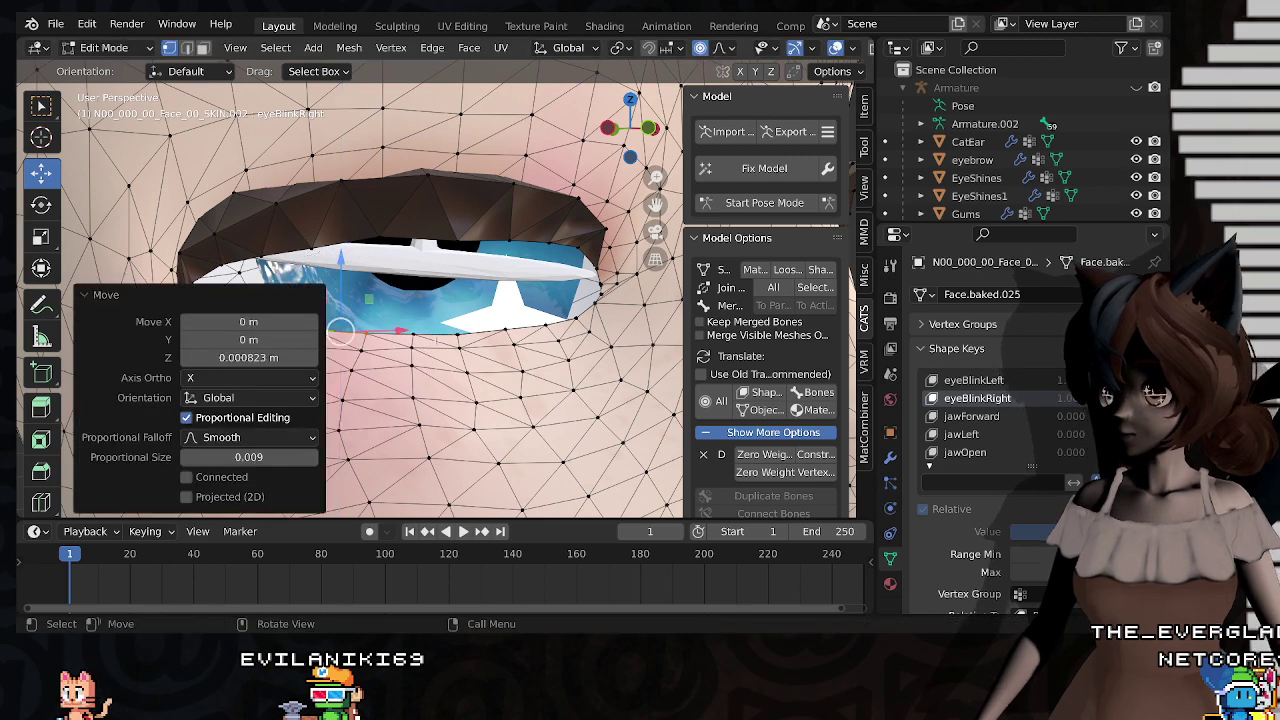
Step: Extend the selection along the blue eye's lower lid edge and raise it about 0.0013 m along Z with a proportional size of 0.009
key(ctrl+z)
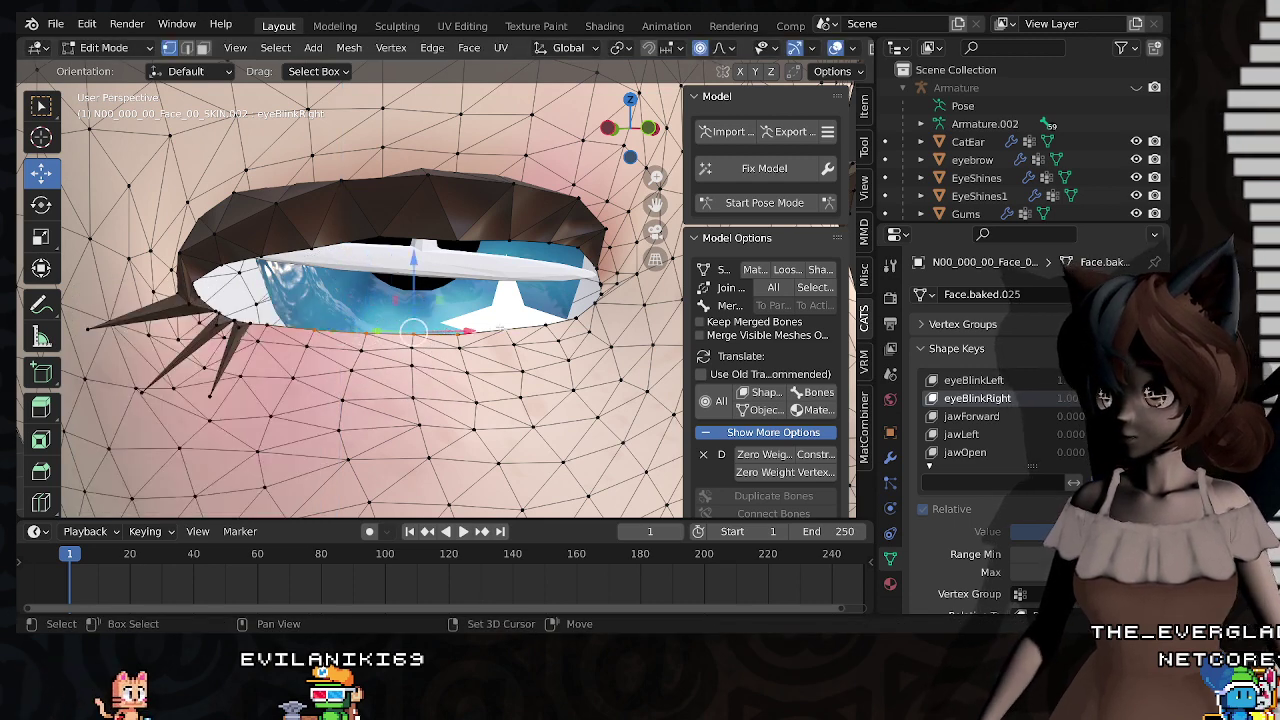
key(g)
key(z)
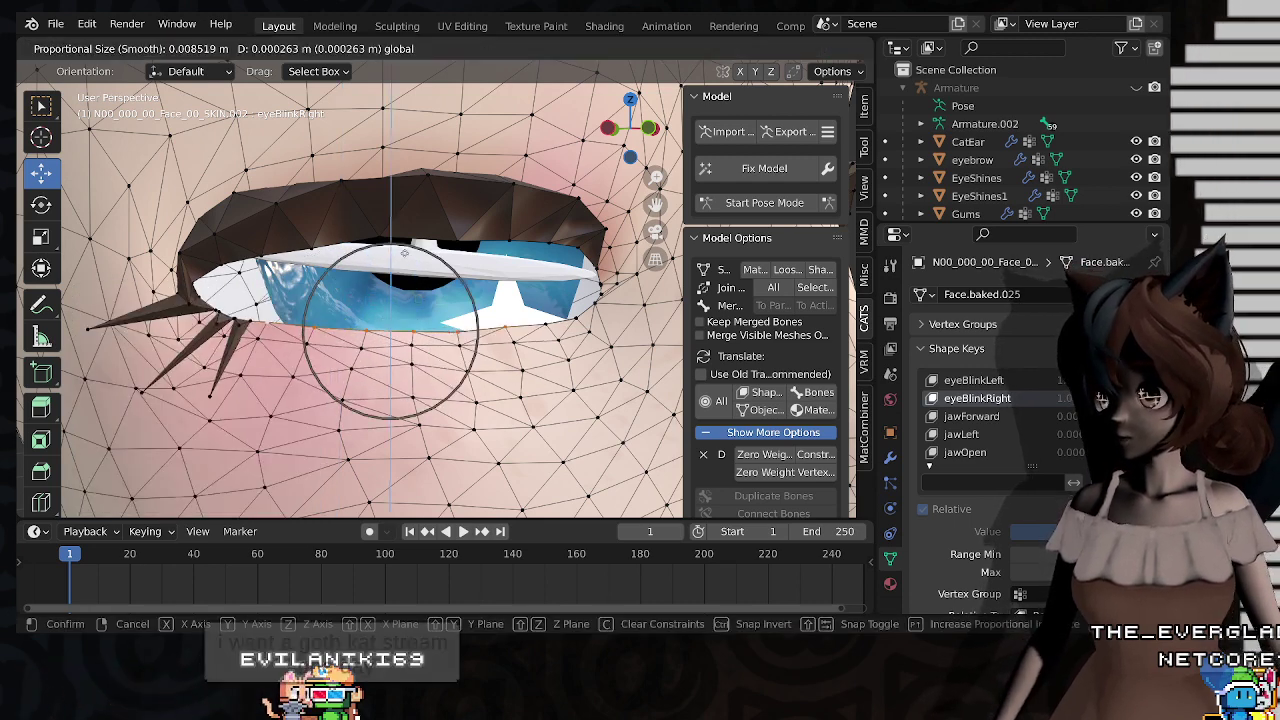
click(407, 242)
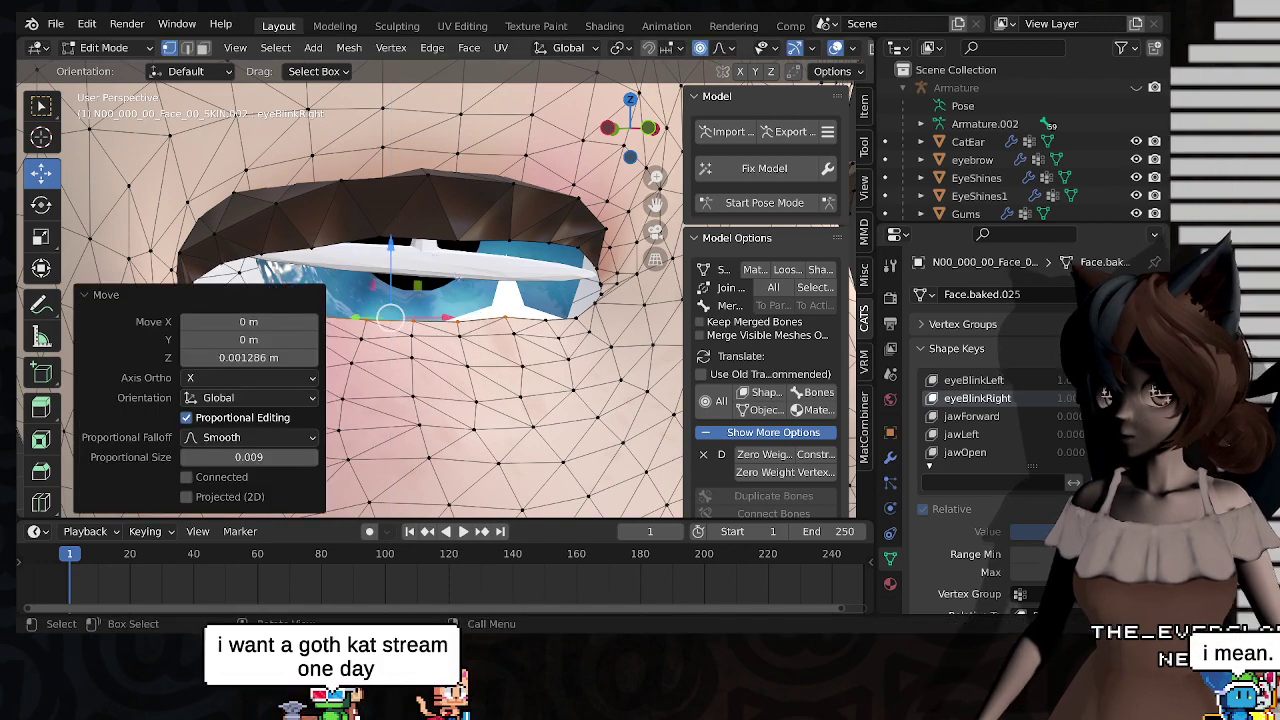
Step: Select the lower lid edge vertices beneath the outer half of the blue iris and raise them about 0.0008 m along Z
middle_drag(380, 305, 412, 305)
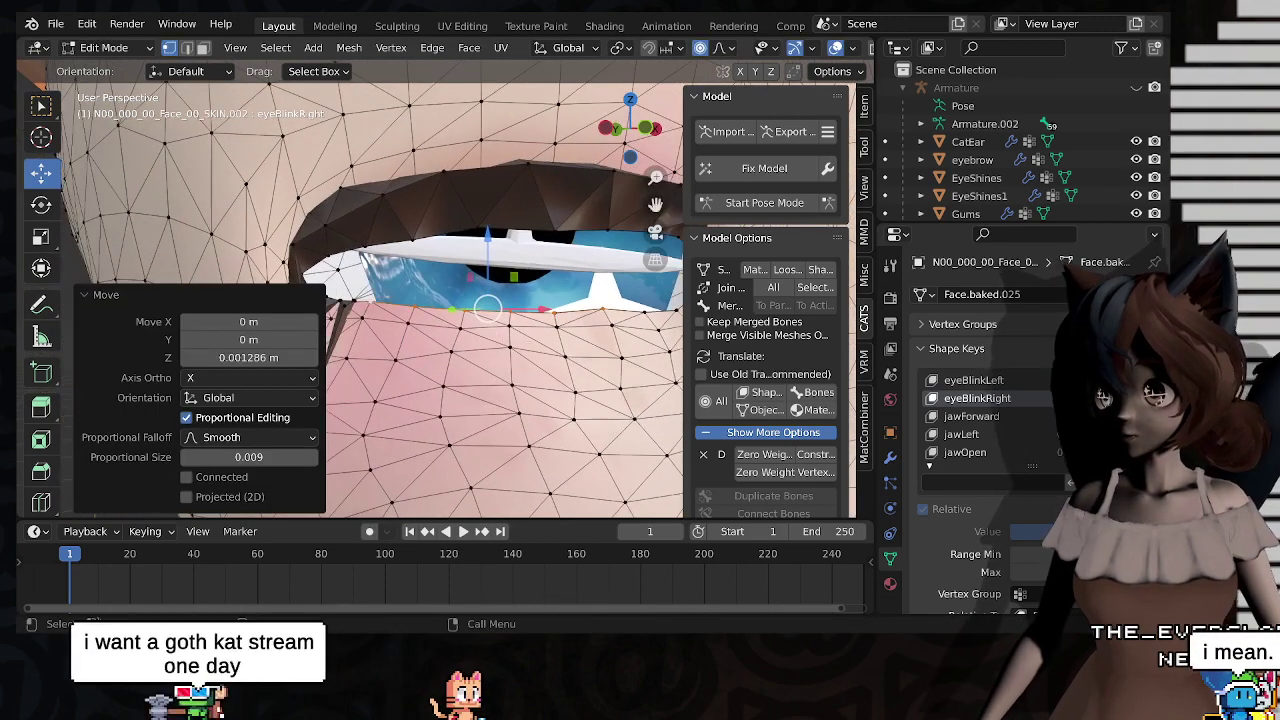
click(415, 307)
shift+click(460, 309)
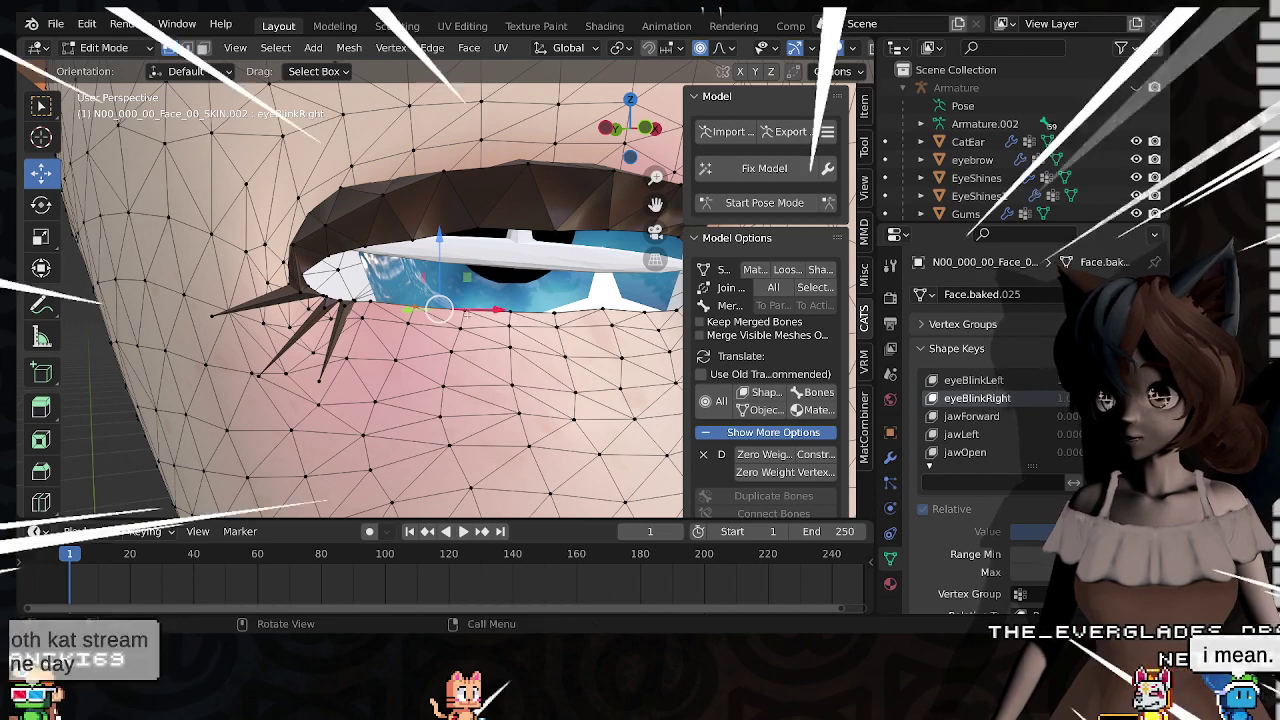
click(462, 309)
shift+click(412, 324)
click(465, 308)
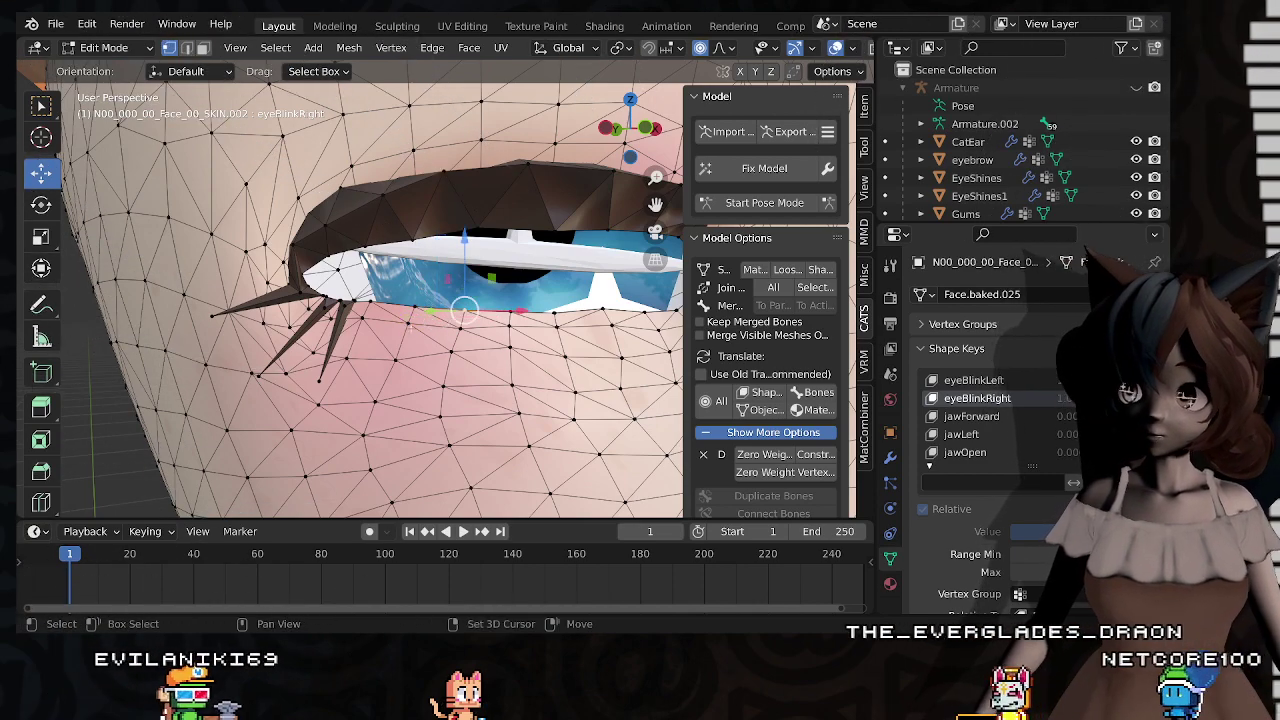
click(464, 304)
middle_drag(464, 308, 411, 304)
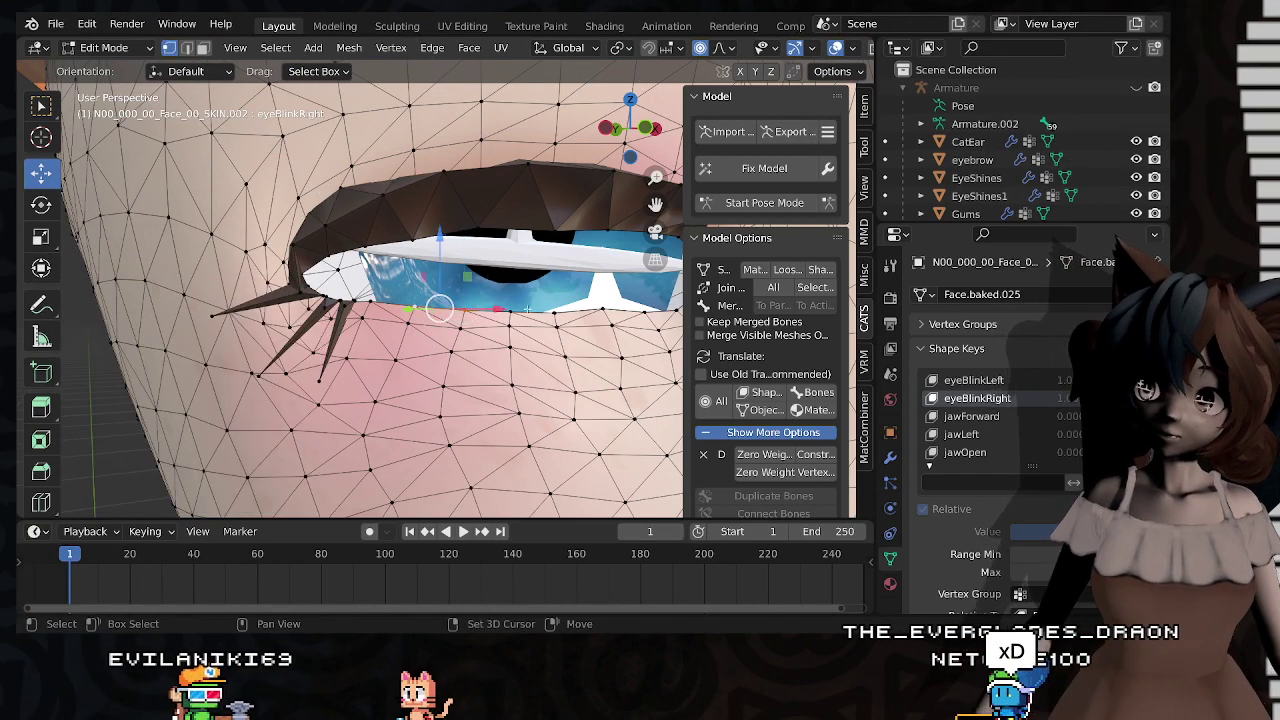
scroll(545, 305, up, 3)
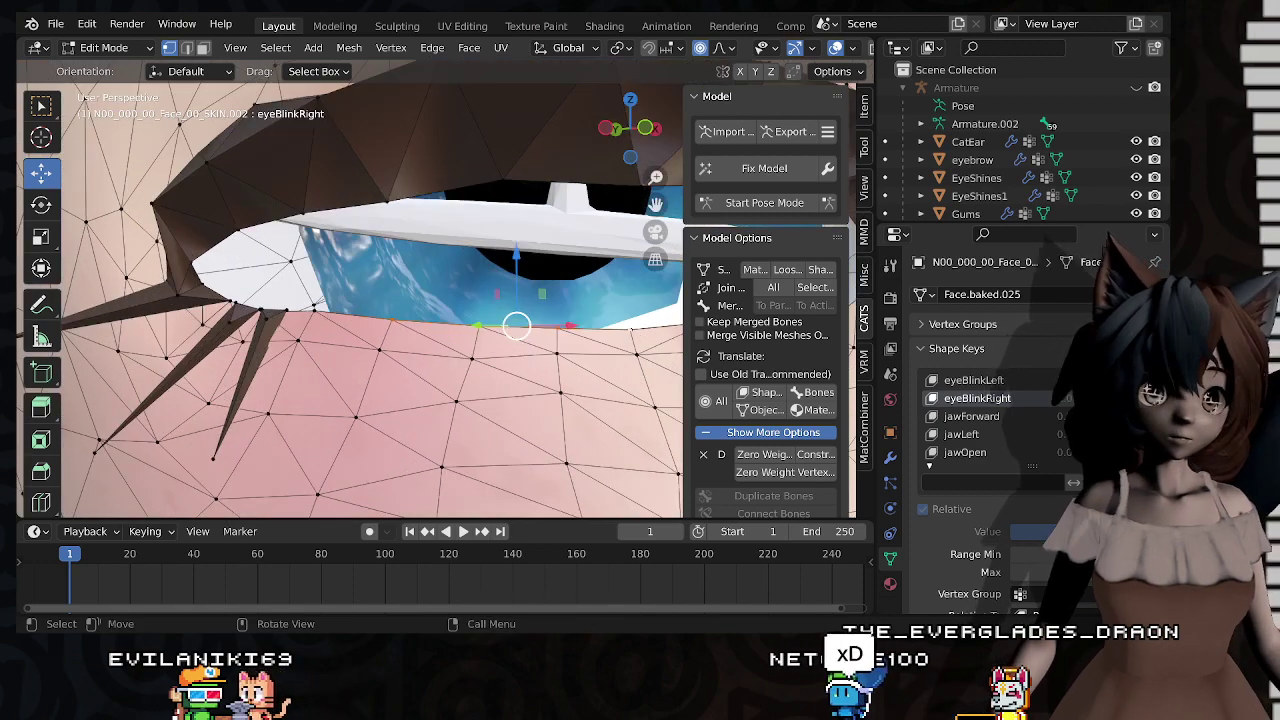
drag(514, 262, 511, 246)
Step: Check the lid from the side and move the selected lower lid vertices about 0.0004 m along Y with a proportional size of 0.009
scroll(505, 250, down, 4)
middle_drag(500, 252, 378, 325)
scroll(445, 265, up, 4)
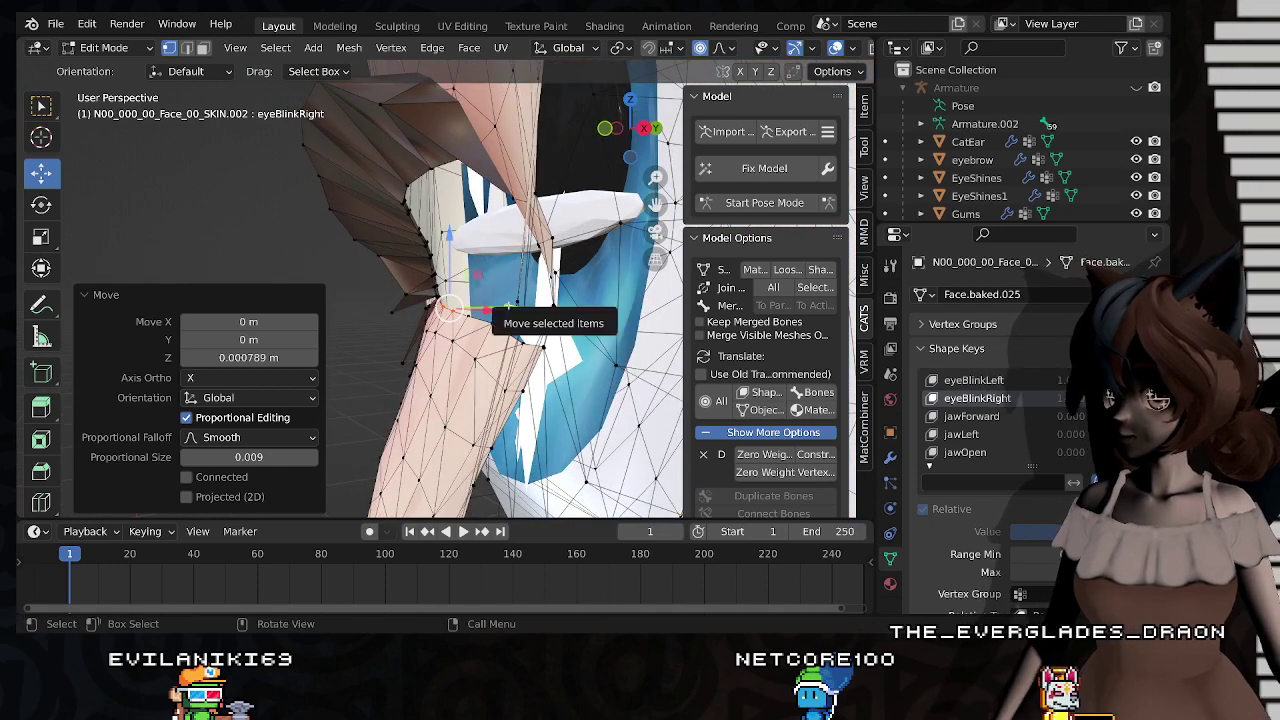
drag(505, 308, 557, 320)
click(496, 322)
middle_drag(557, 320, 586, 288)
scroll(630, 311, up, 2)
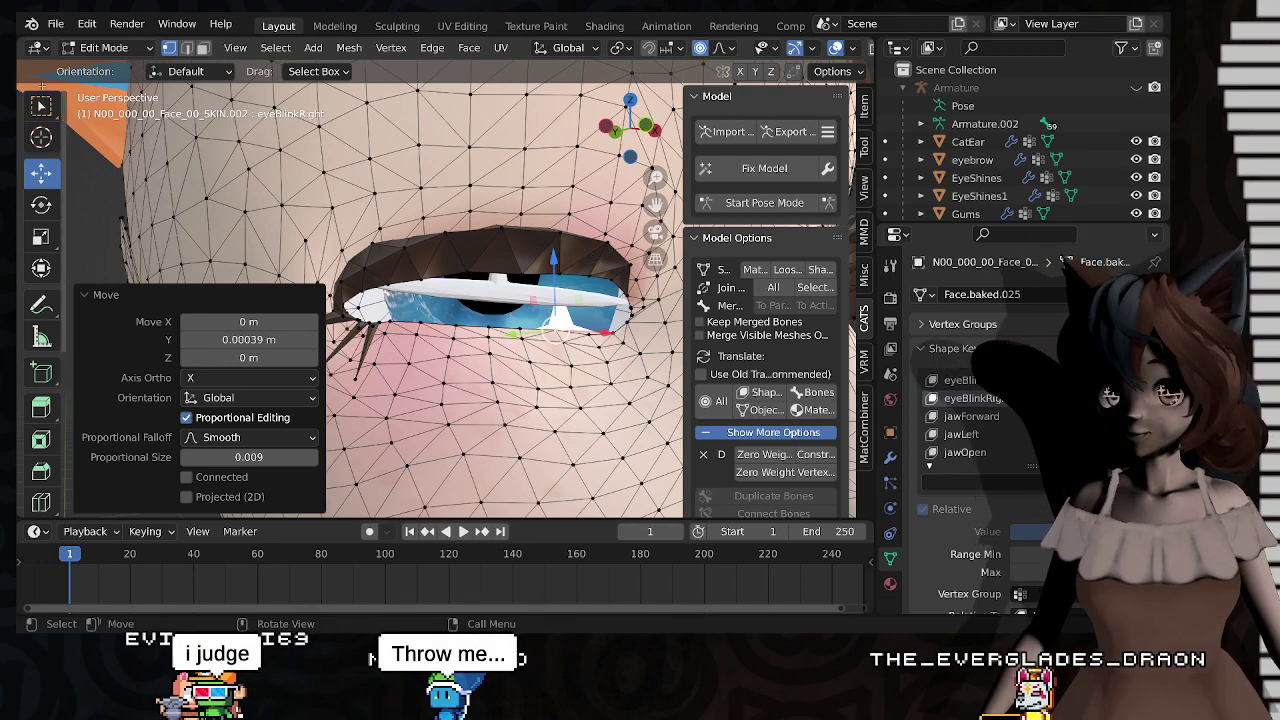
Step: Review the blue eye's lids from the front, deselect all vertices, and return to Object Mode
middle_drag(398, 258, 430, 308)
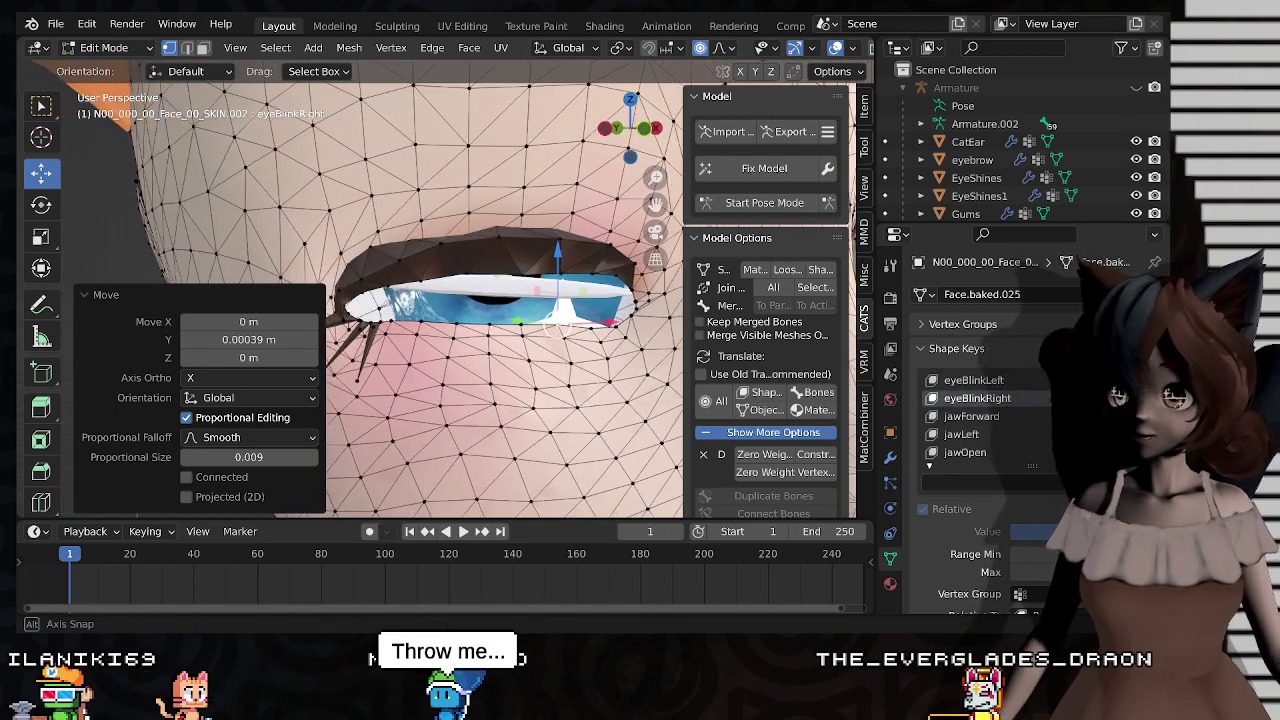
scroll(430, 308, down, 8)
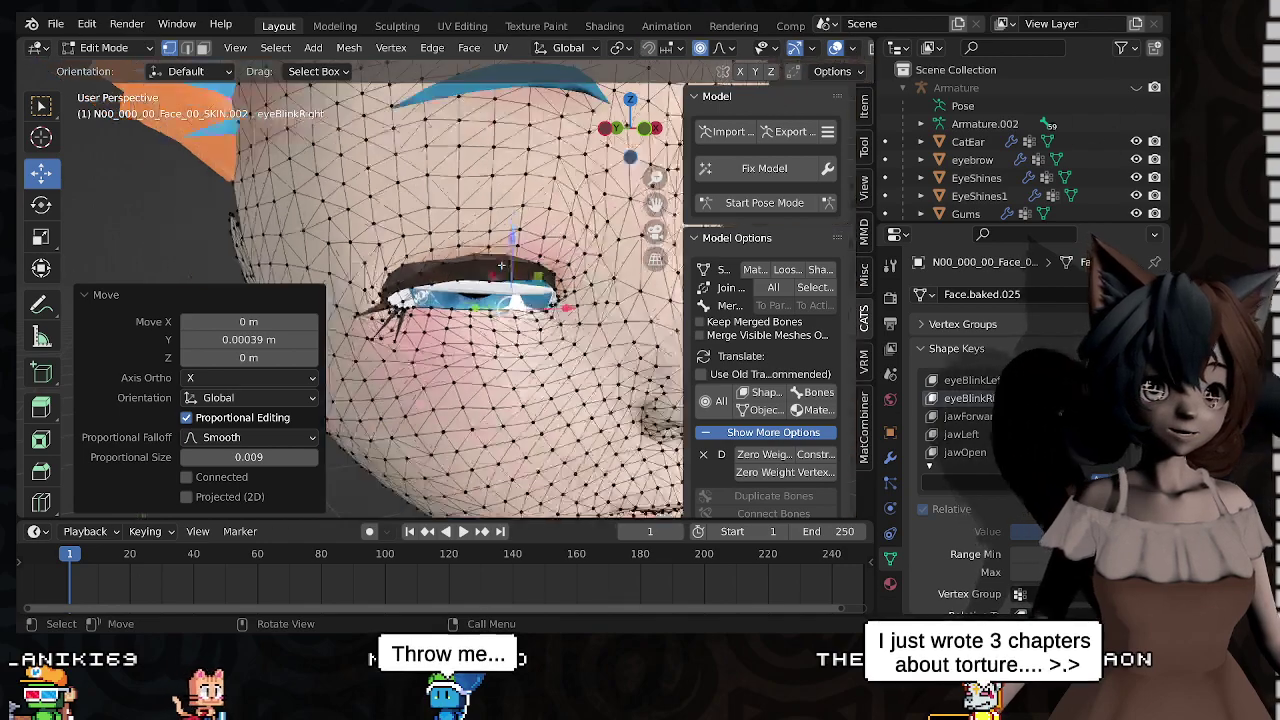
middle_drag(430, 308, 394, 304)
shift+middle_drag(474, 296, 371, 292)
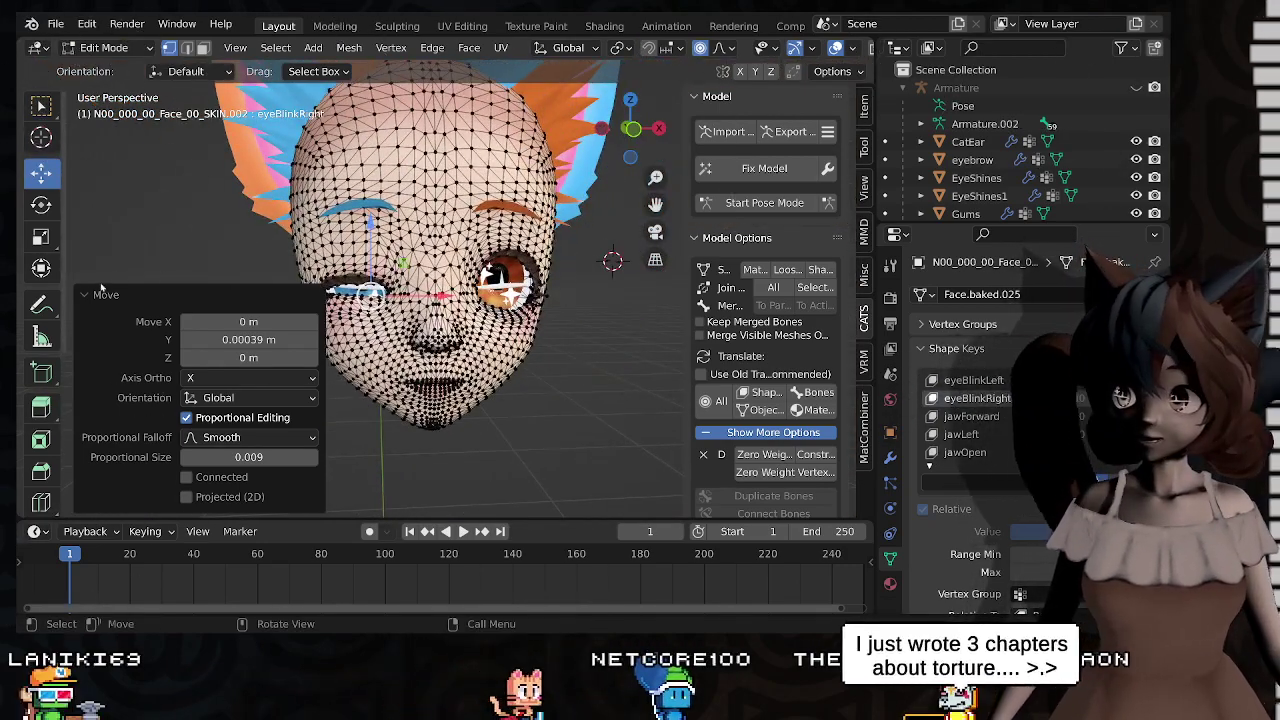
click(171, 223)
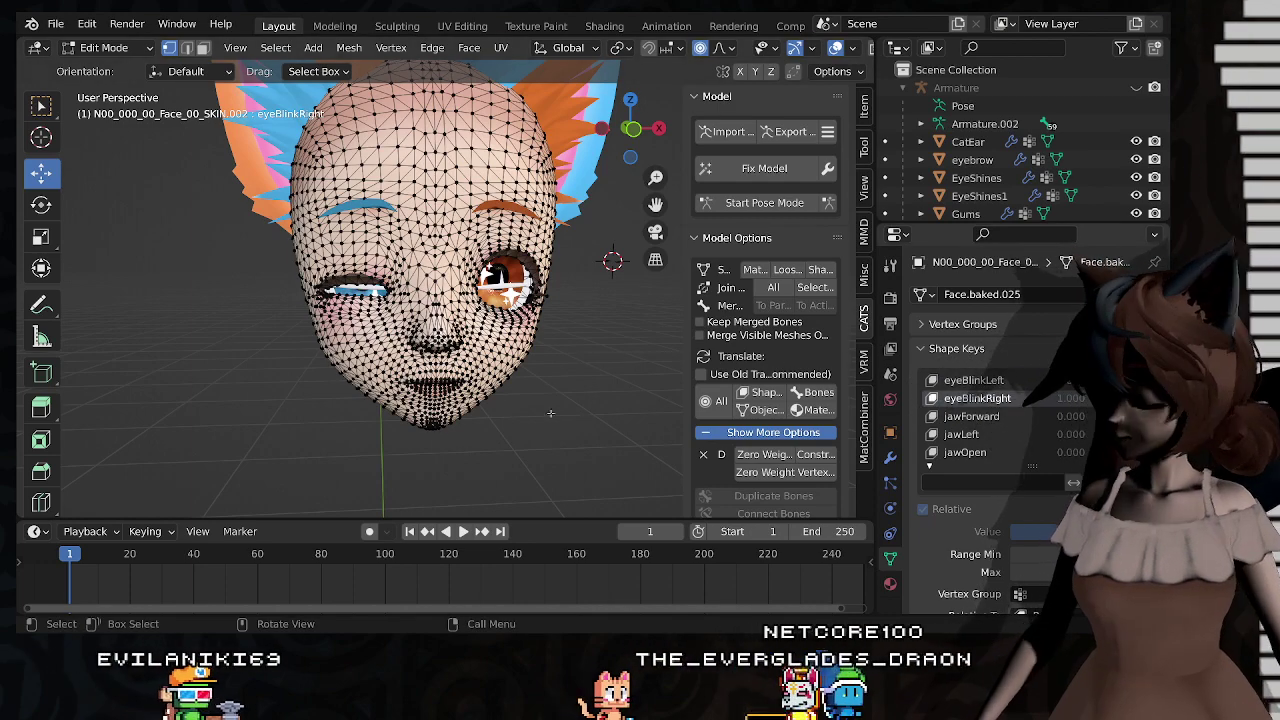
key(Tab)
Step: Join all of the avatar's meshes into a single Body object and select its Melt shape key
scroll(551, 412, down, 5)
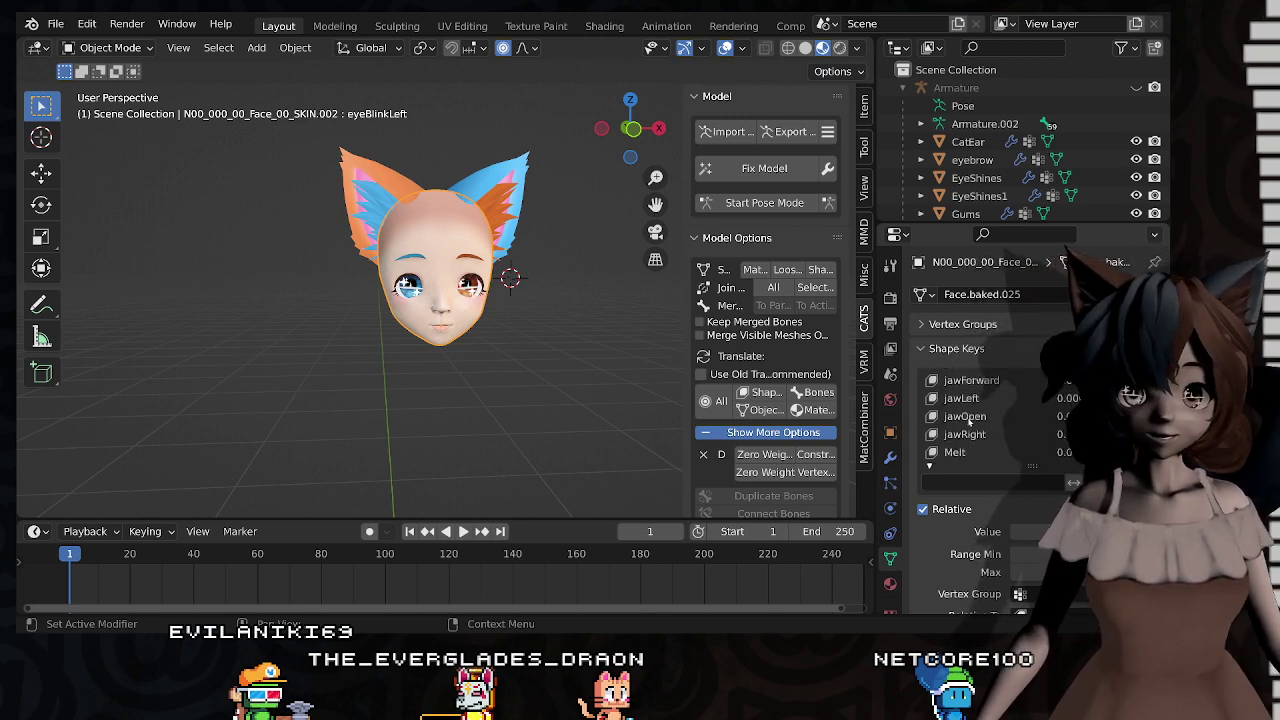
middle_drag(547, 302, 525, 302)
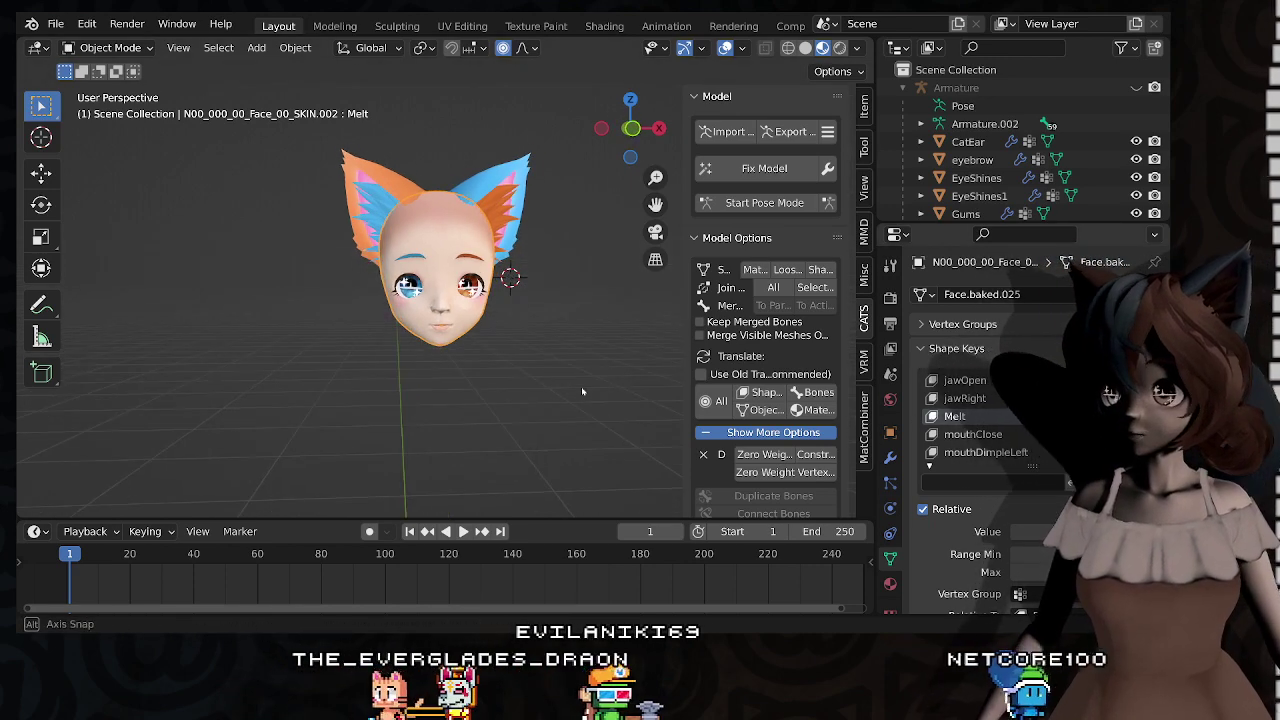
middle_drag(581, 386, 628, 452)
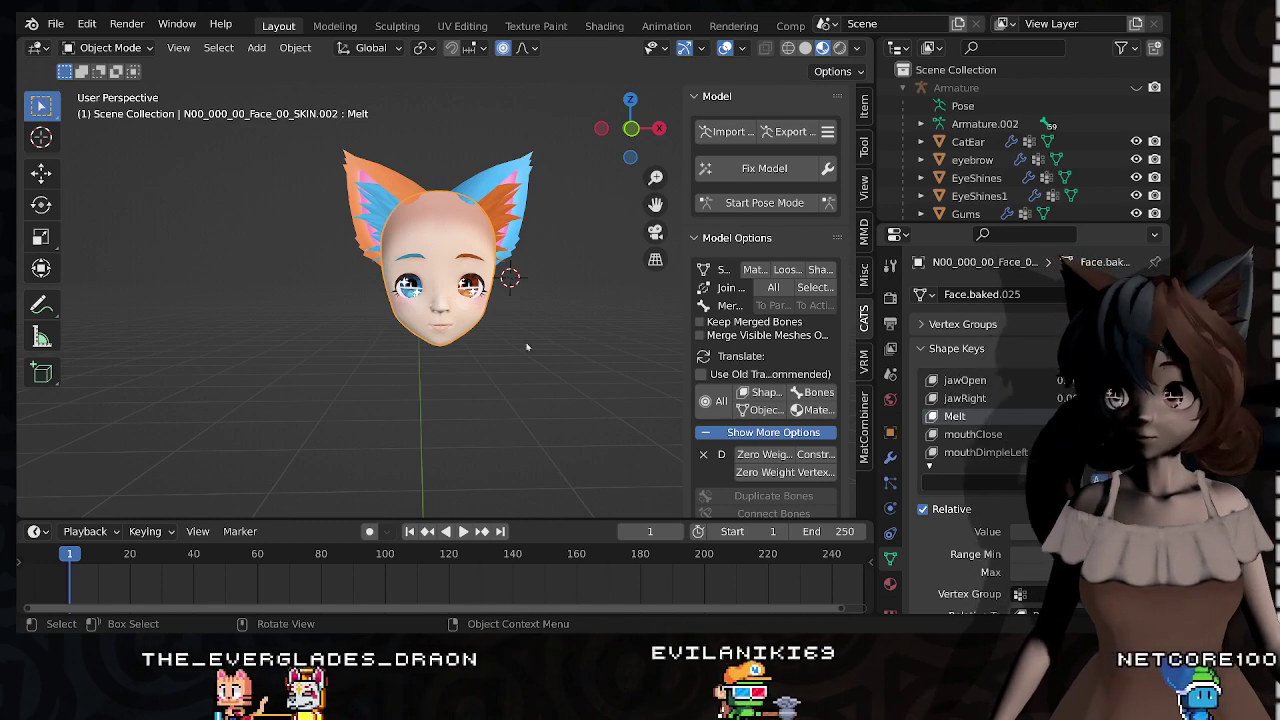
click(765, 287)
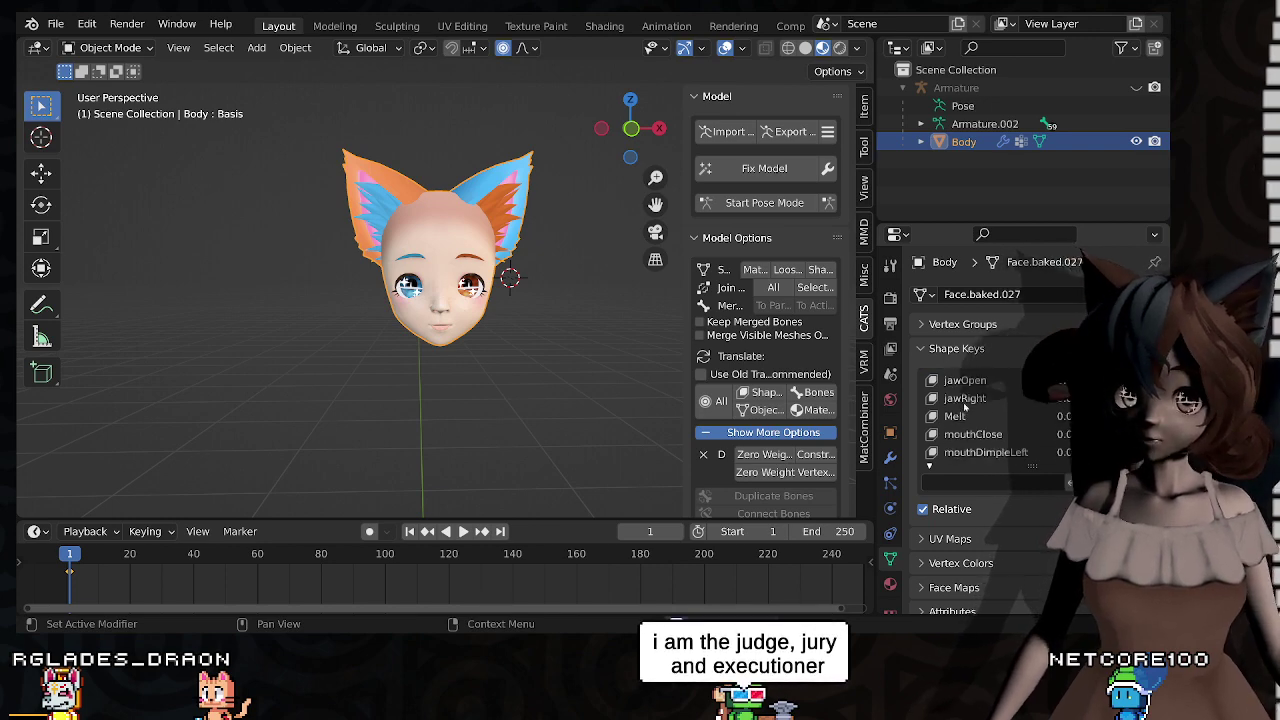
click(958, 416)
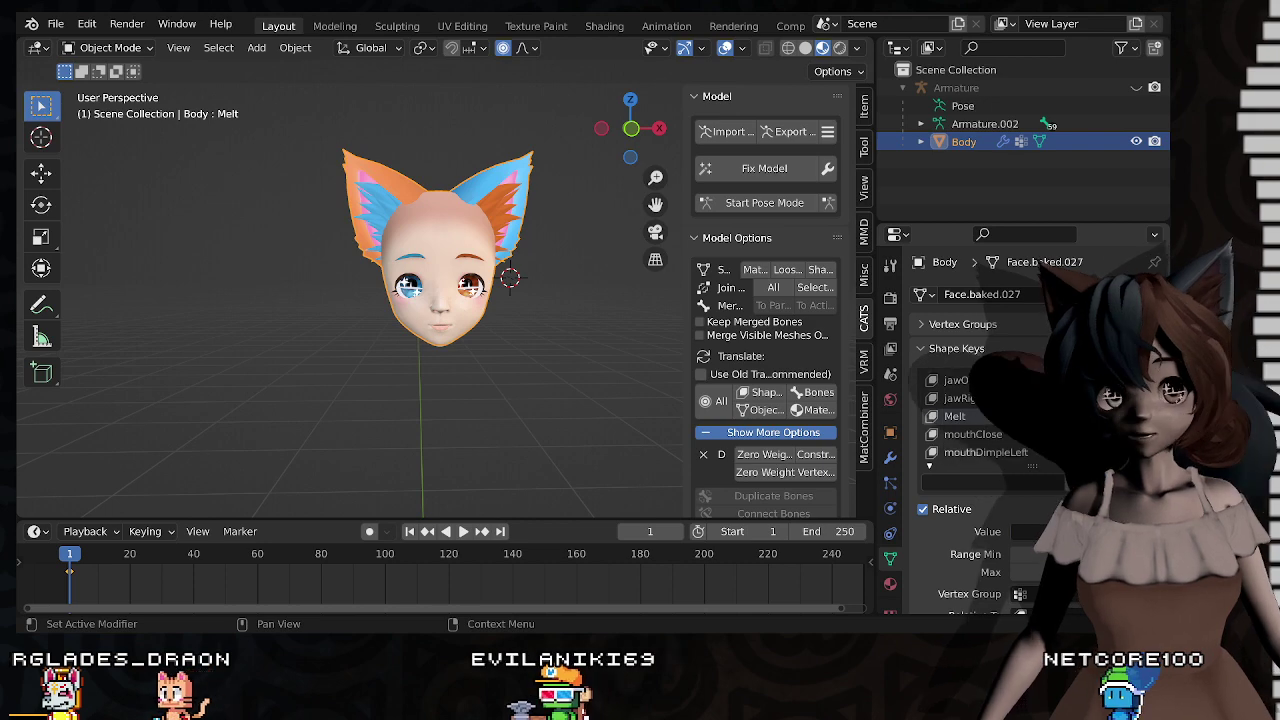
Step: Set the Melt shape key's value to 1.000 and review the deformed face and ears from the front and sides
drag(1022, 533, 1084, 533)
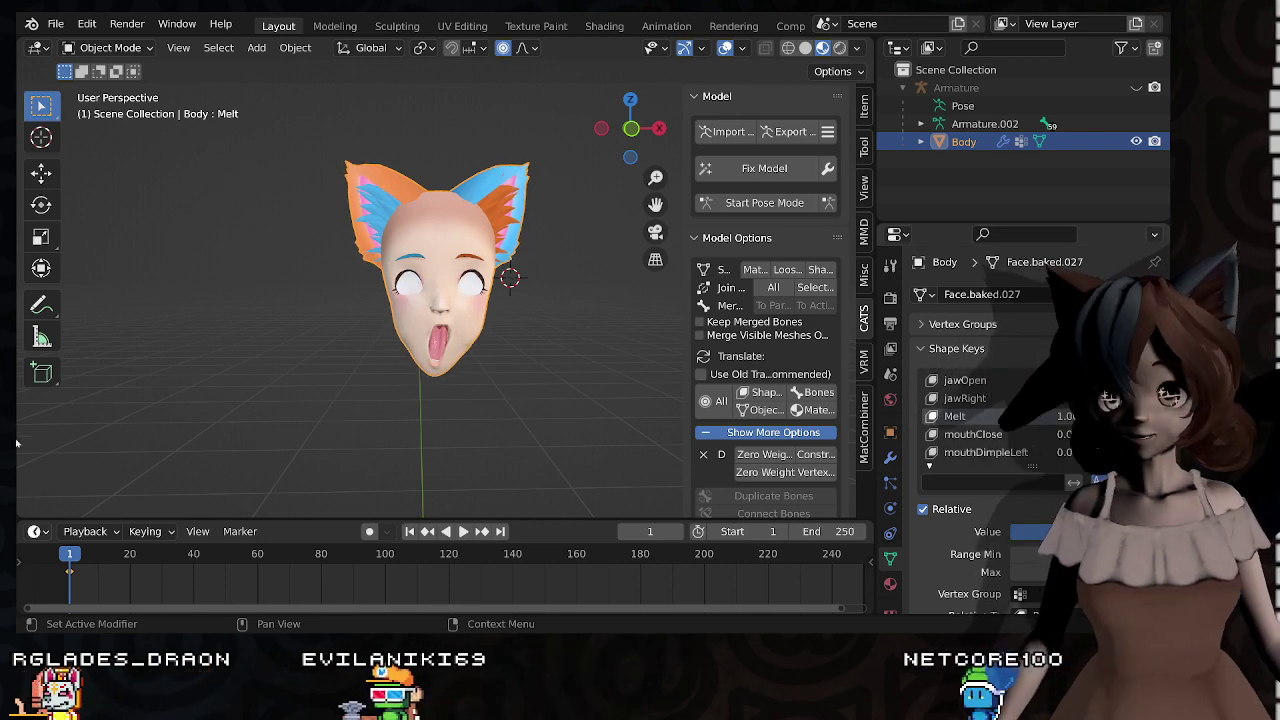
middle_drag(16, 443, 453, 372)
scroll(480, 373, up, 2)
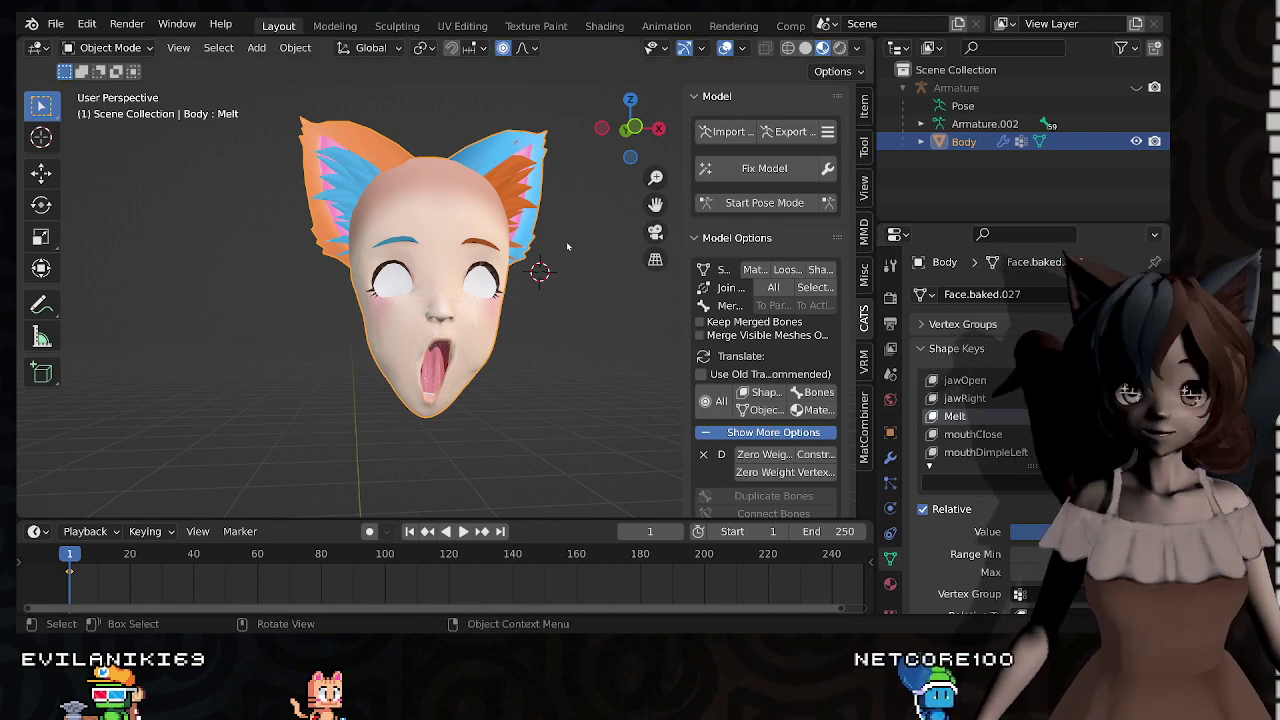
middle_drag(569, 303, 511, 327)
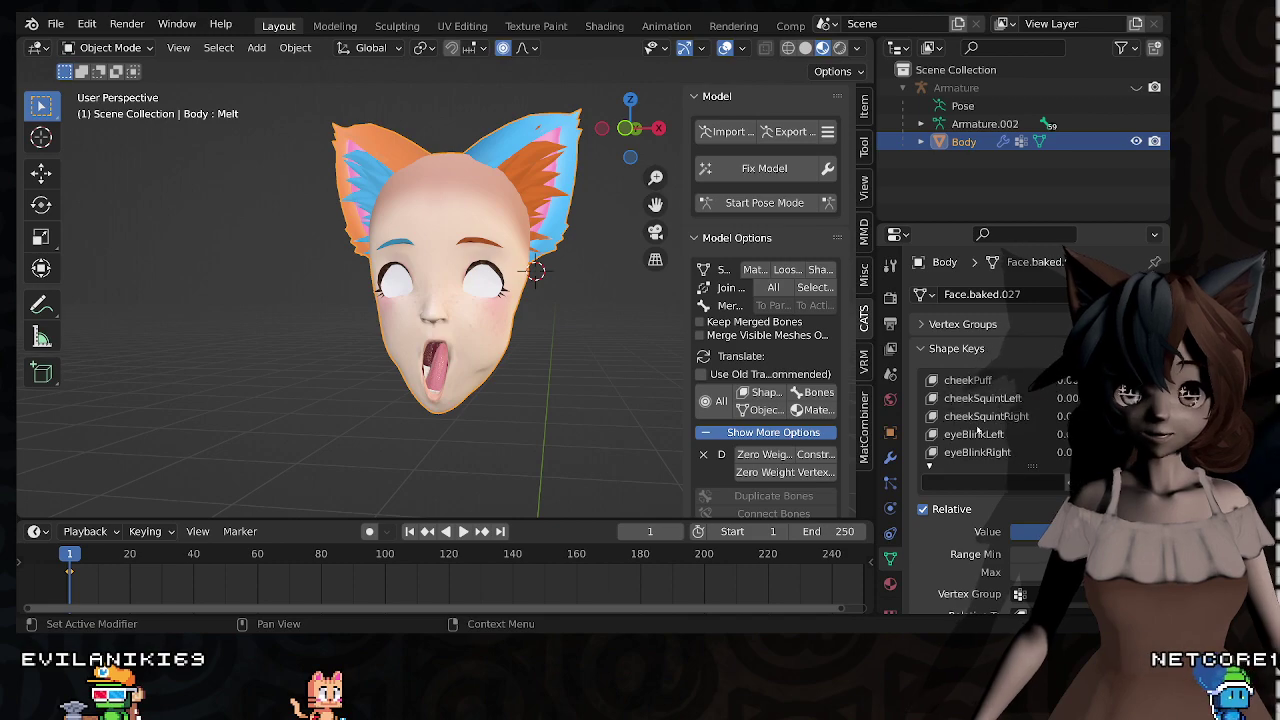
Step: Set the browDownRight and browDownLeft shape keys to 1.000 and review how the ears and eyebrows move together
click(956, 398)
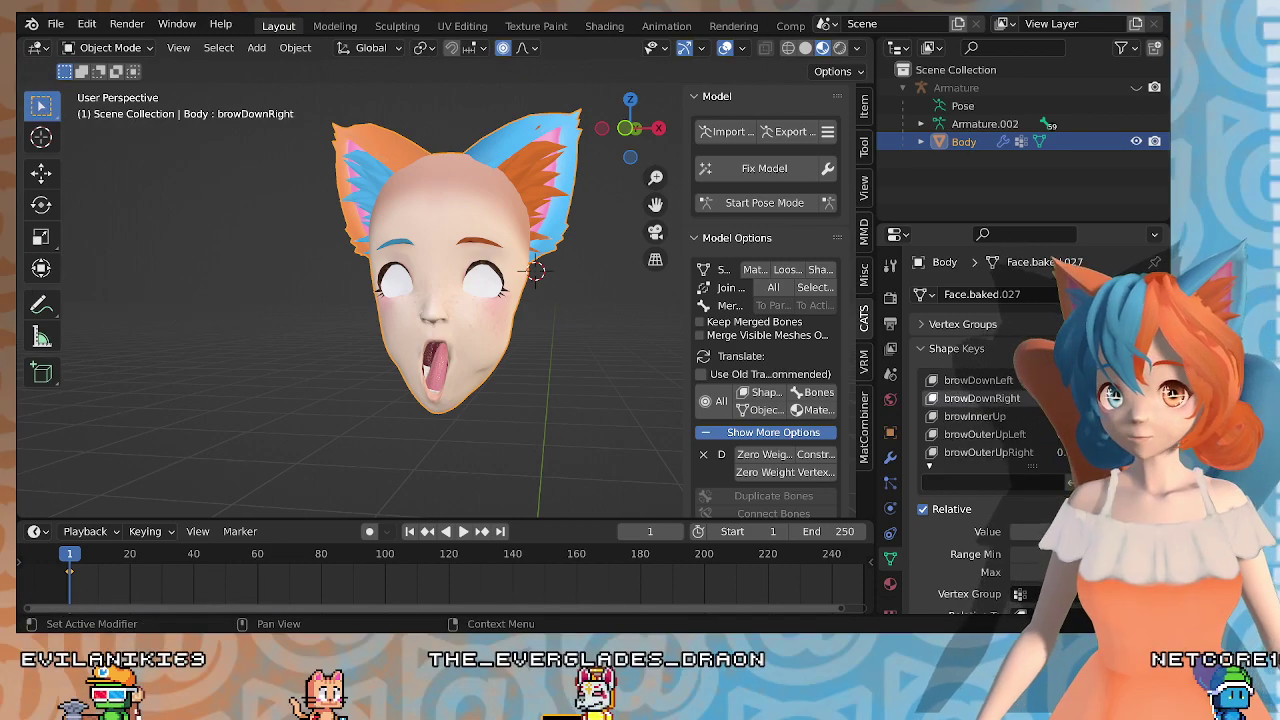
drag(1090, 532, 1140, 532)
click(964, 380)
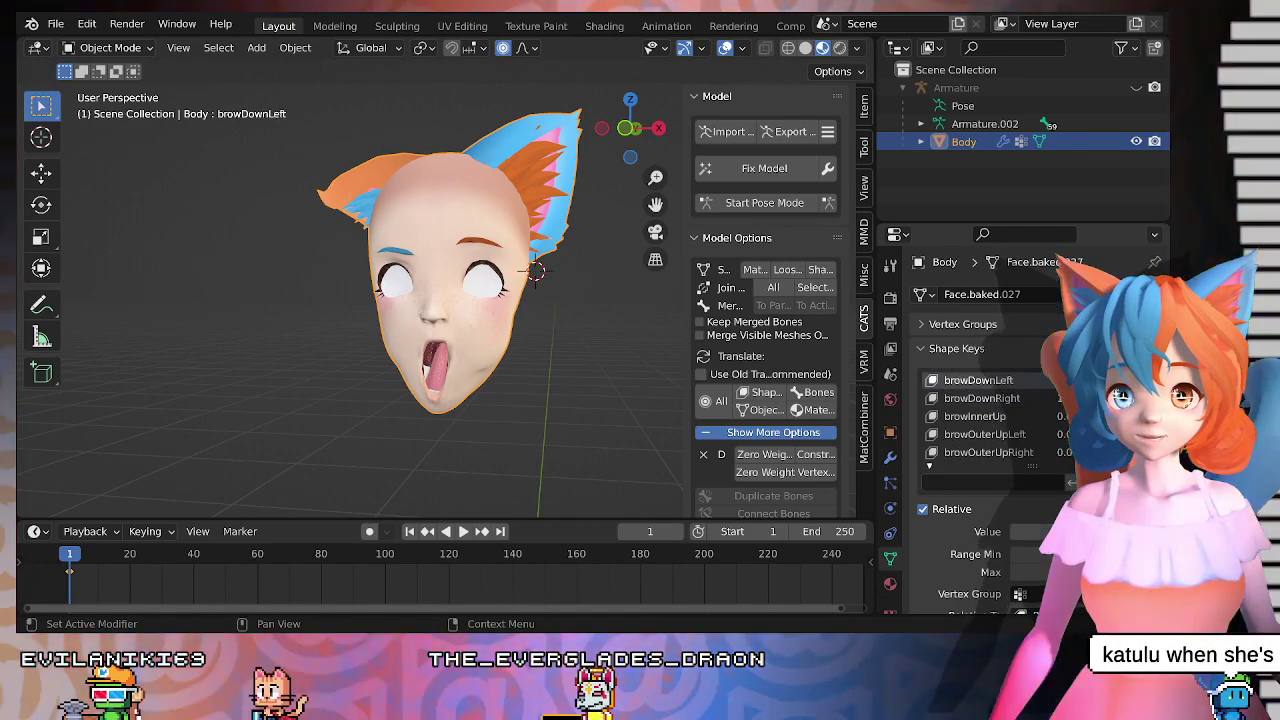
drag(1060, 532, 1150, 532)
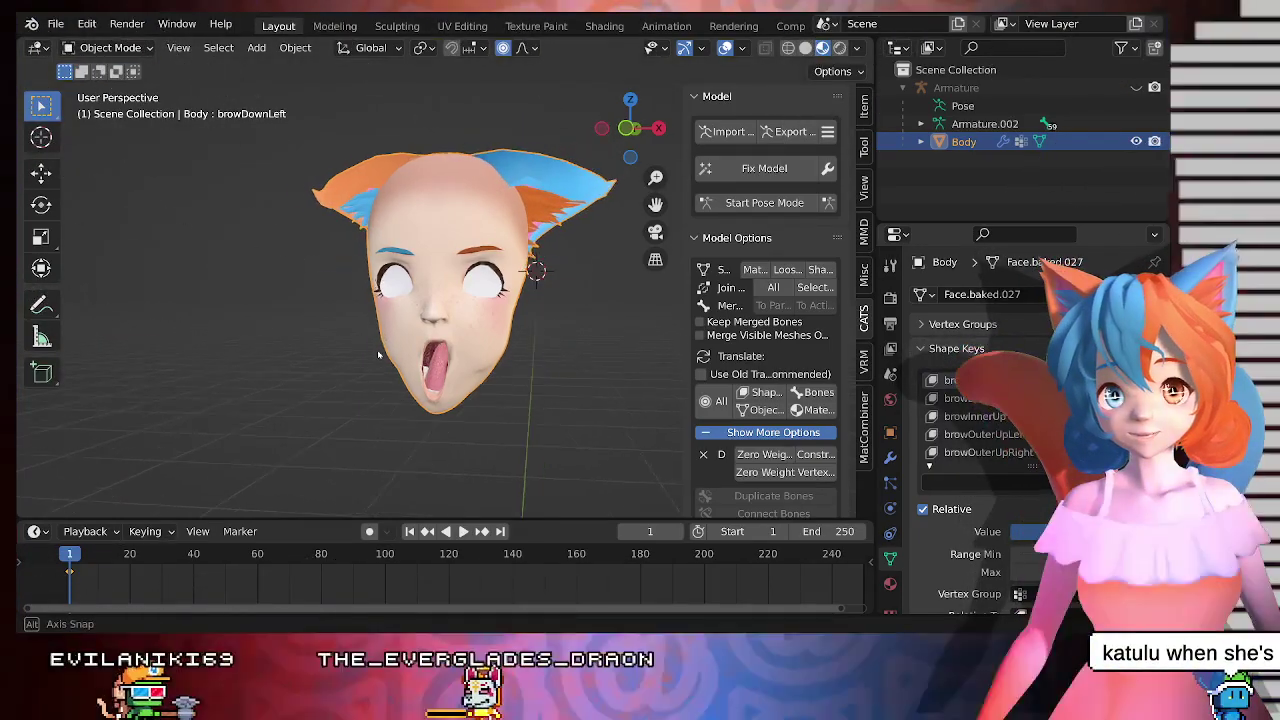
middle_drag(560, 360, 450, 370)
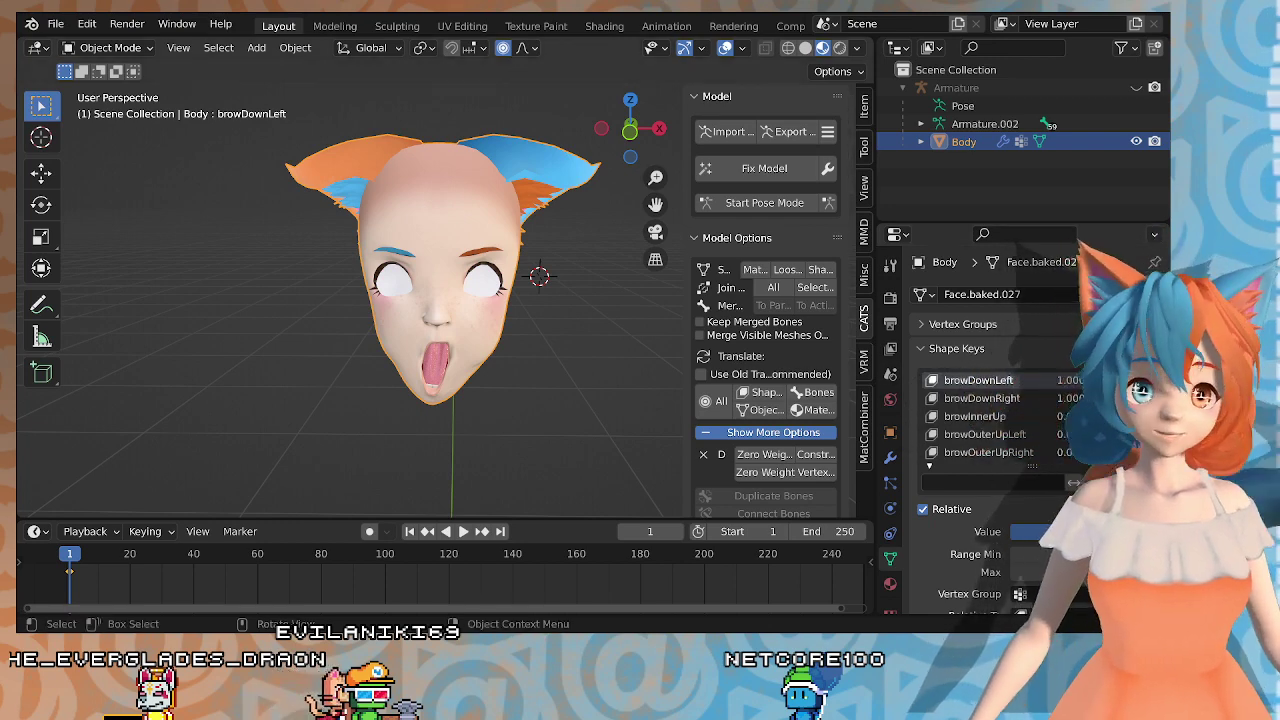
mouse_move(361, 242)
middle_down()
mouse_move(320, 242)
mouse_move(375, 242)
middle_up()
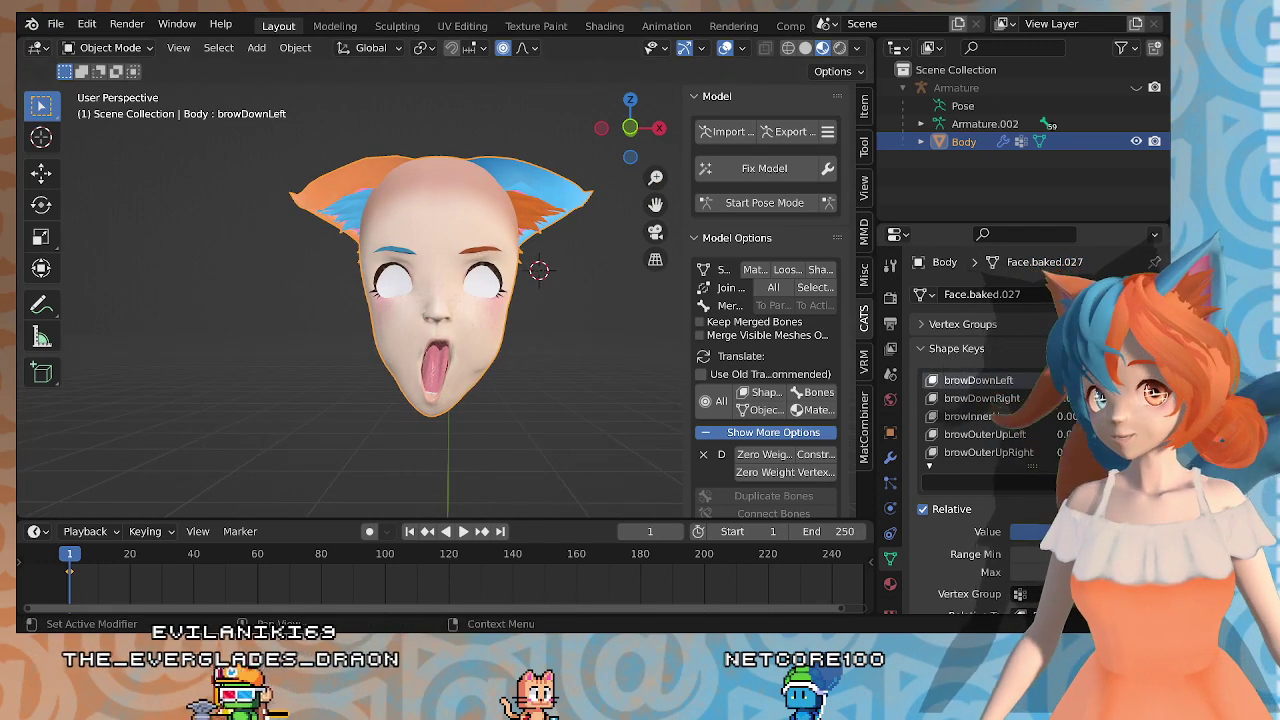
Step: Reset the browDownLeft, browDownRight and Melt shape keys to 0
click(980, 398)
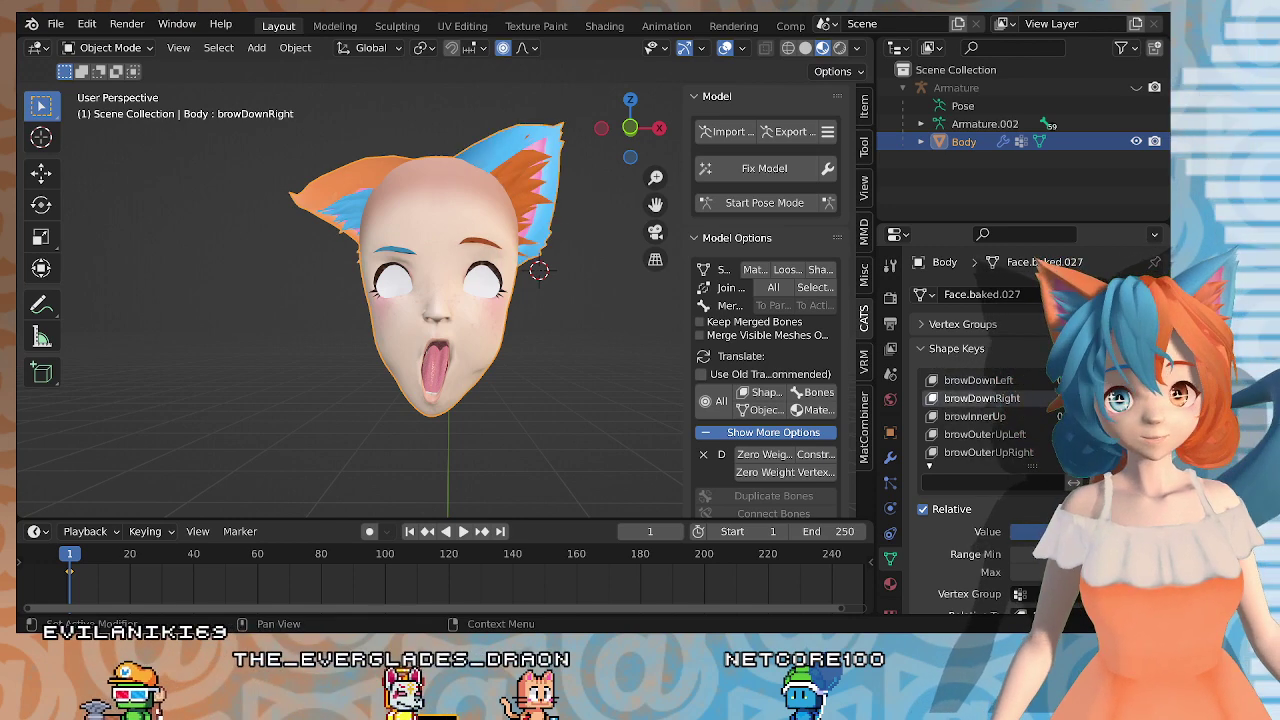
scroll(985, 416, down, 5)
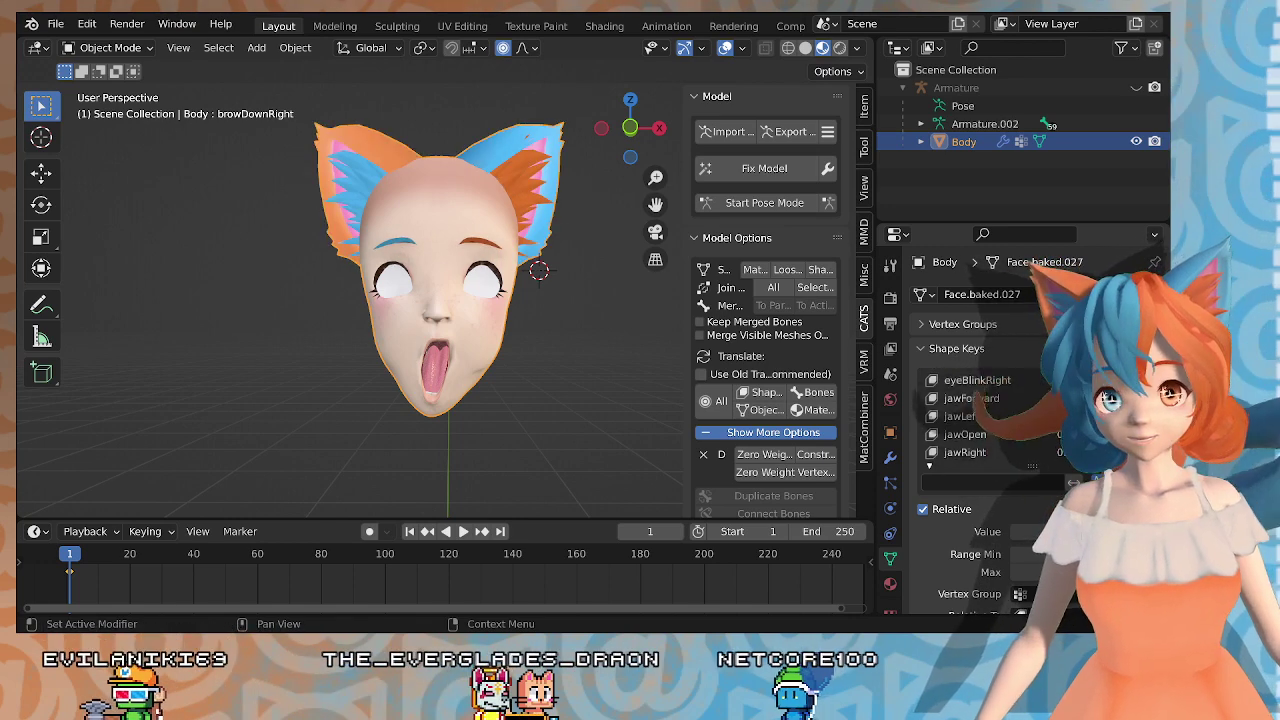
click(987, 384)
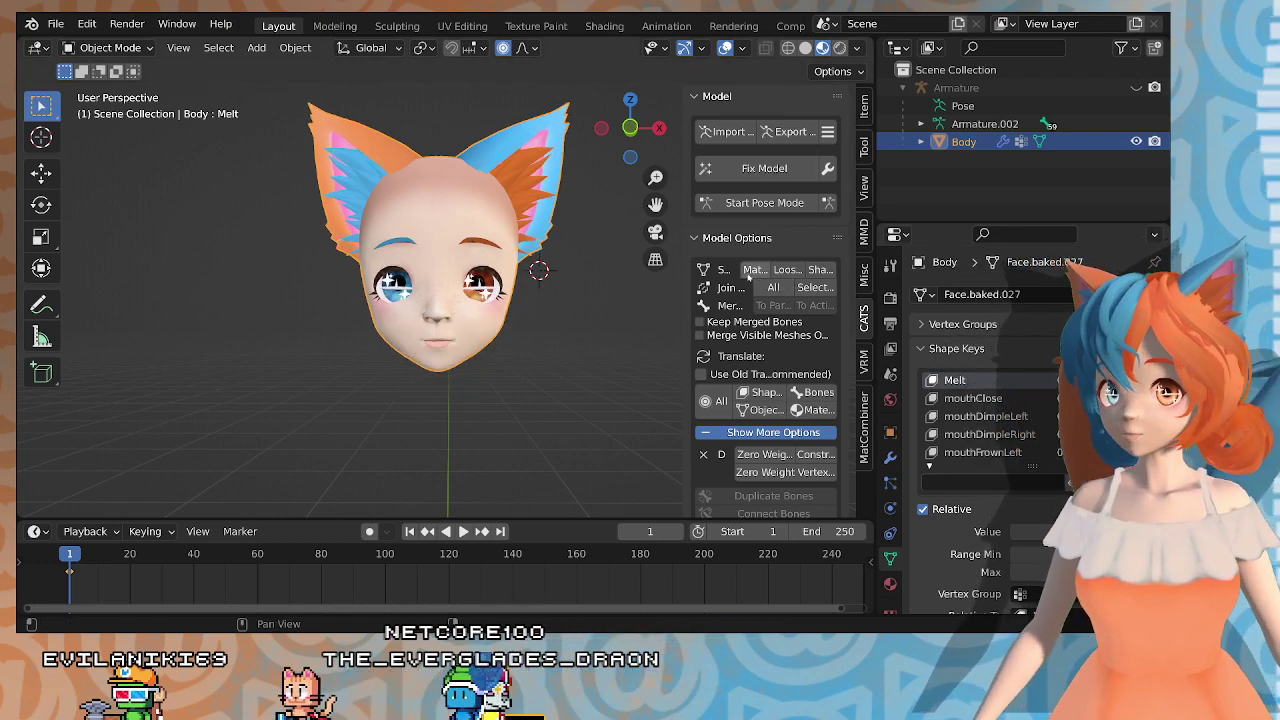
Step: Separate the Body mesh by materials and select its face skin and Eyelashes meshes together
click(383, 318)
scroll(296, 292, up, 4)
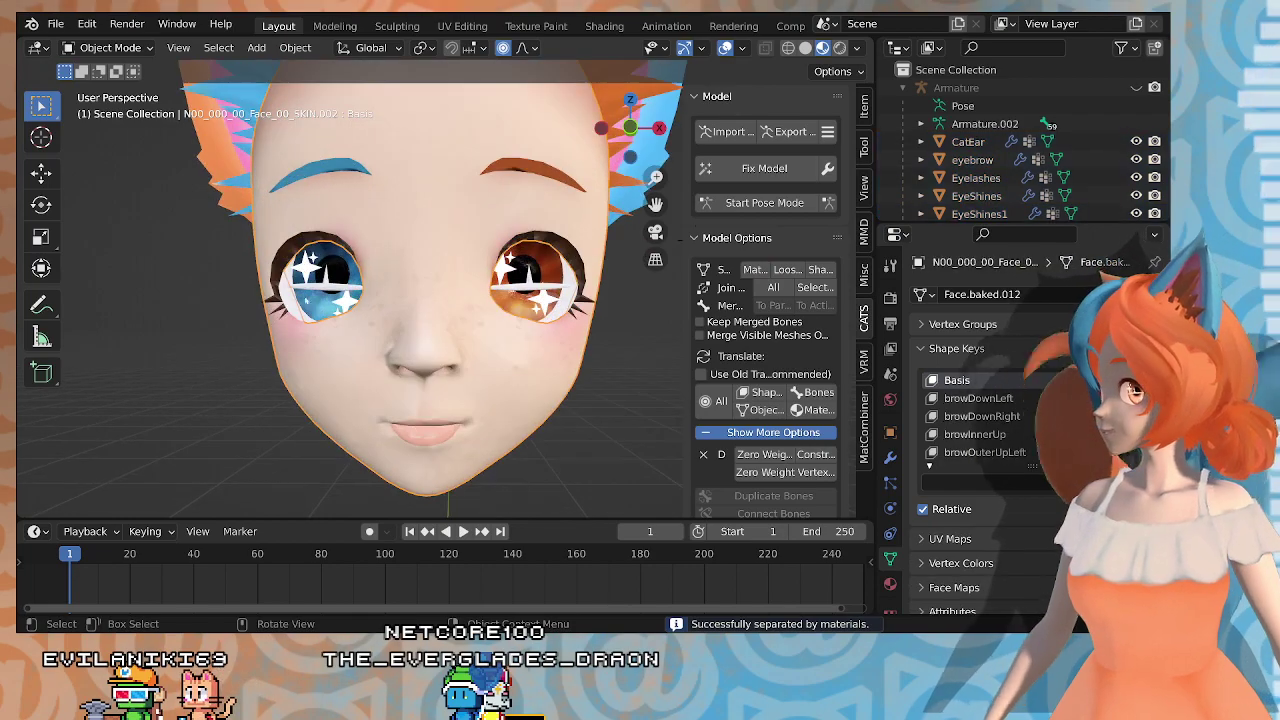
click(285, 305)
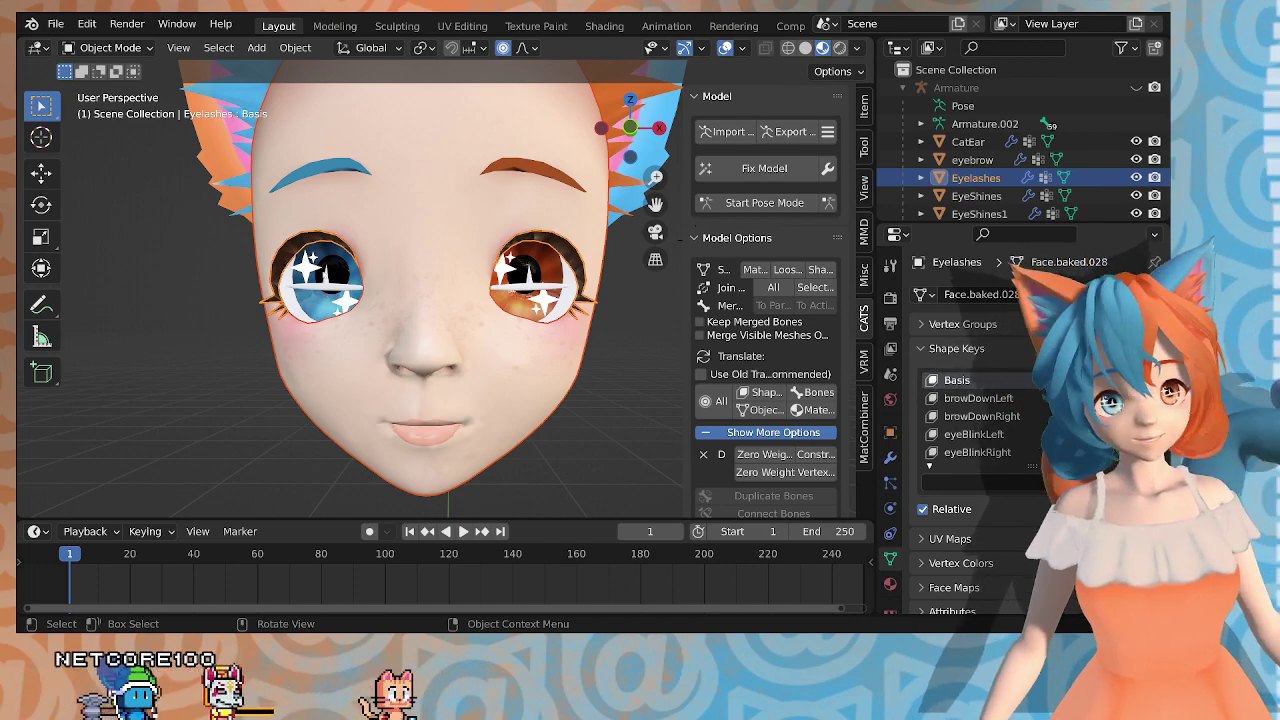
Step: Check the Eyelashes mesh's eyeBlinkRight and eyeBlinkLeft entries in its shape key list
middle_drag(358, 297, 372, 297)
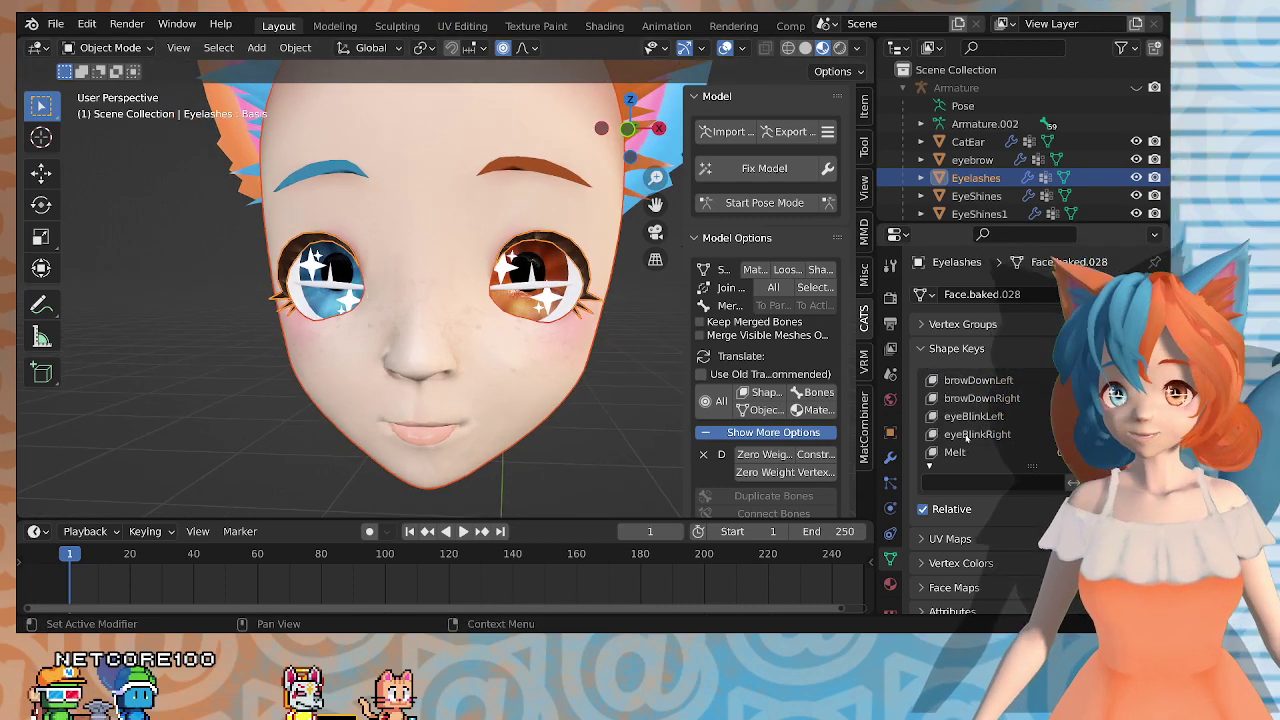
click(968, 435)
middle_drag(466, 330, 506, 327)
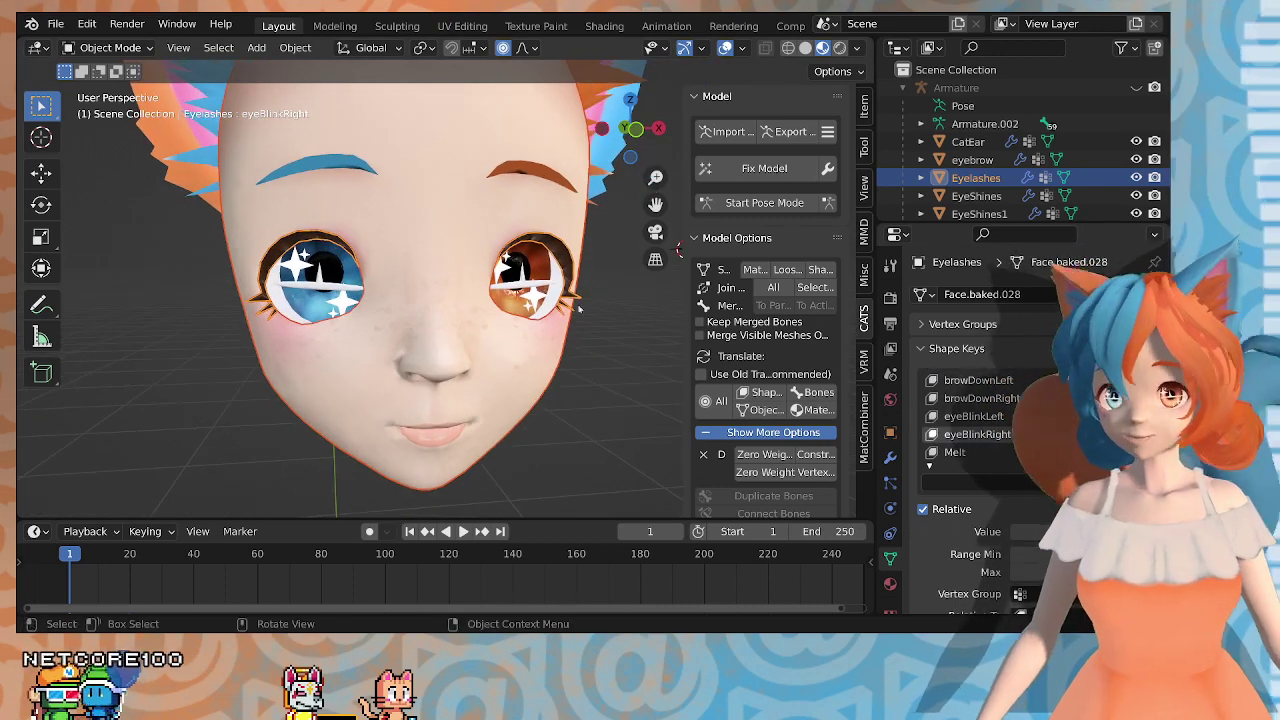
click(990, 416)
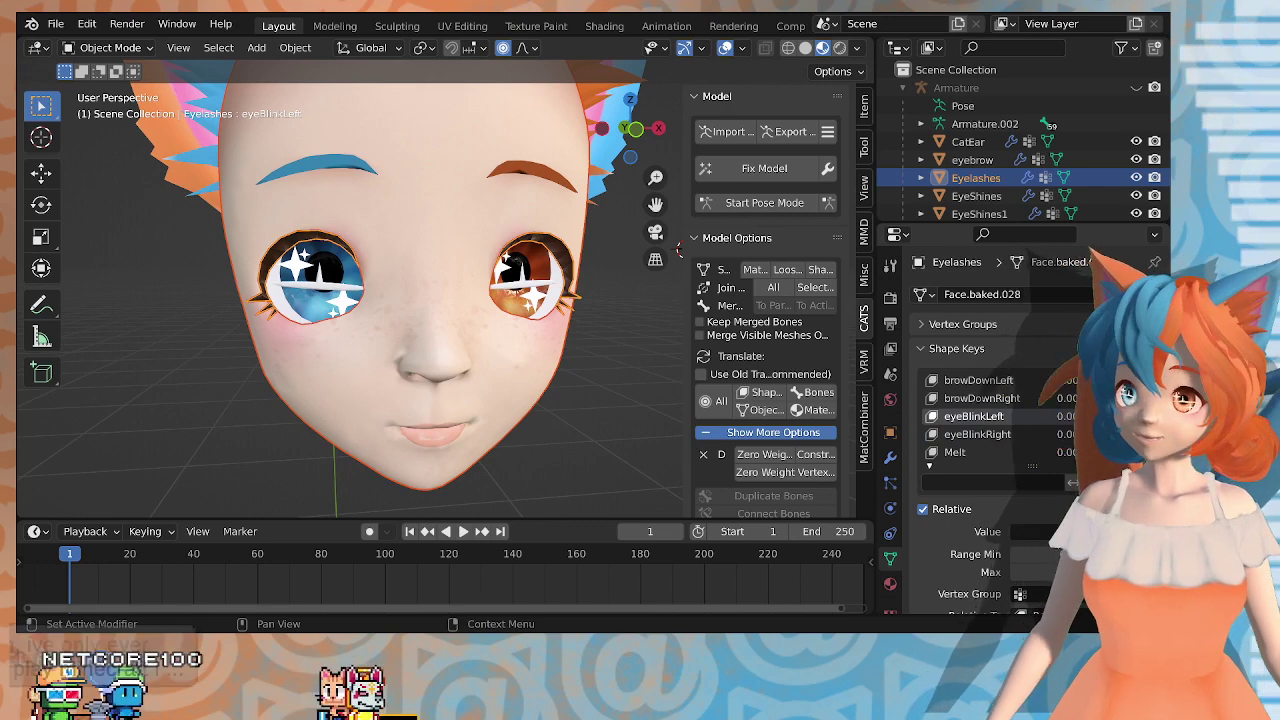
Step: Select only the Eyelashes and face skin meshes and join them into one mesh
click(440, 360)
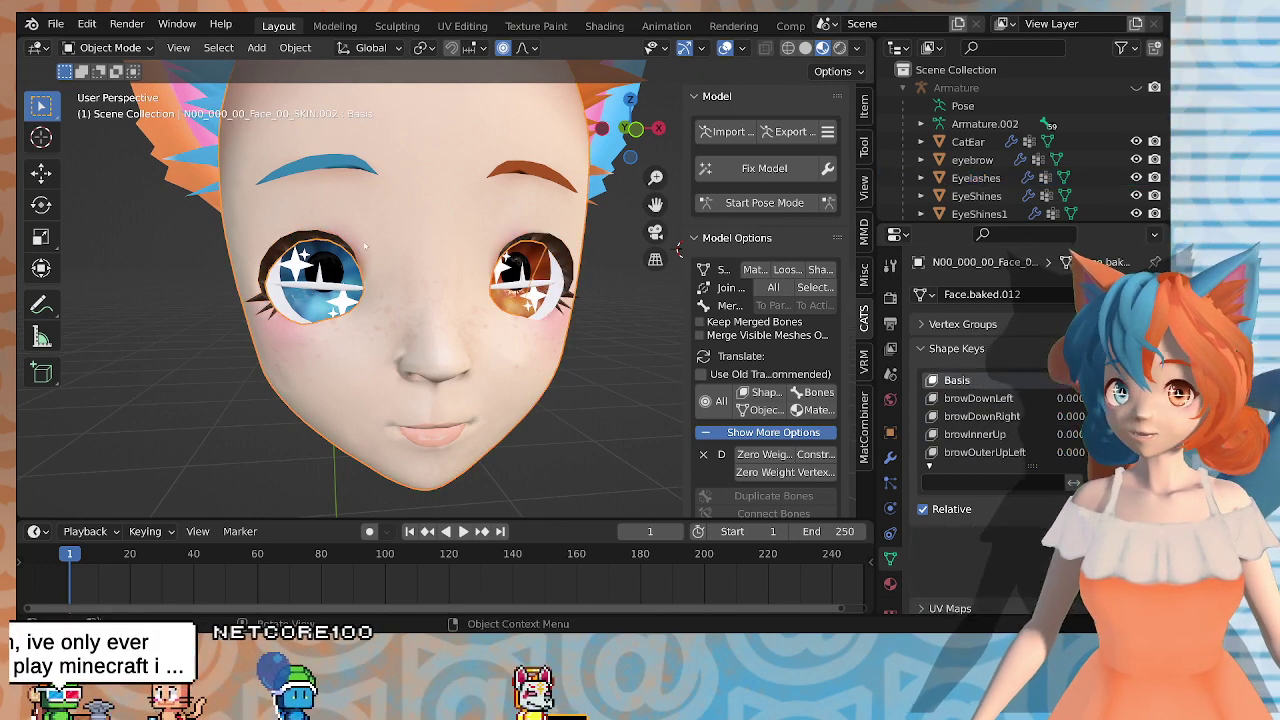
click(268, 299)
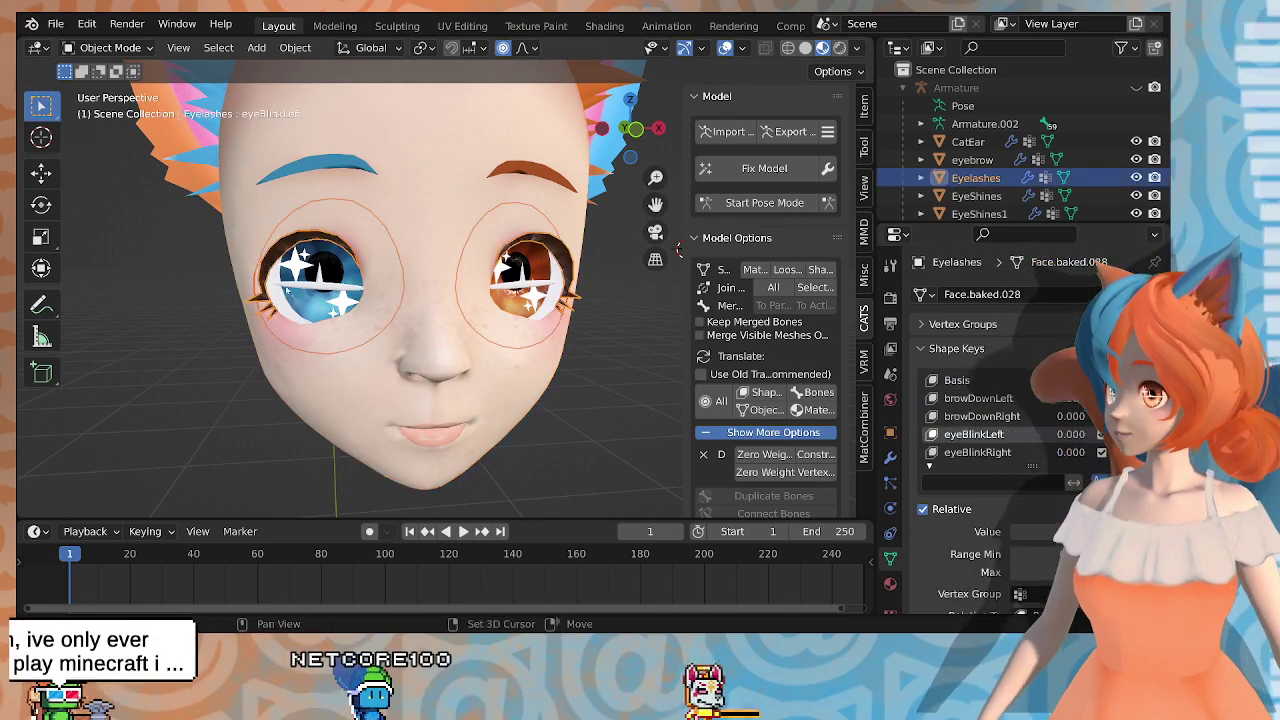
shift+click(340, 386)
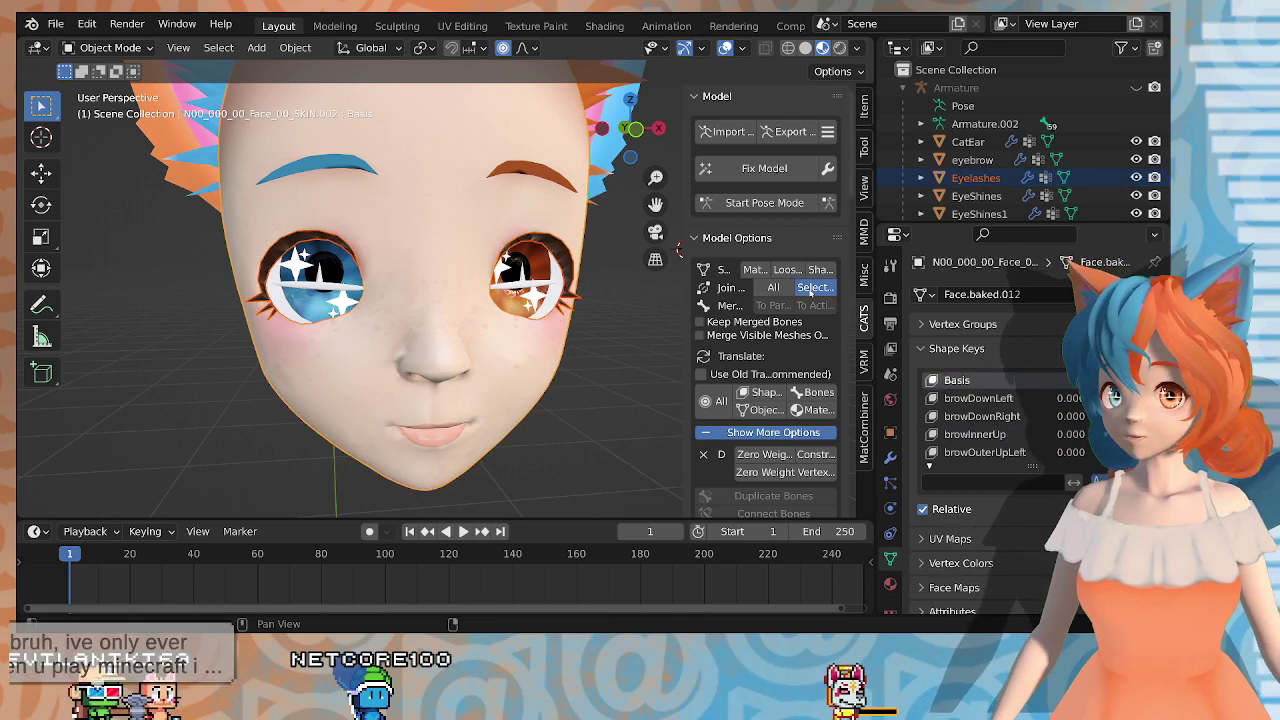
click(812, 288)
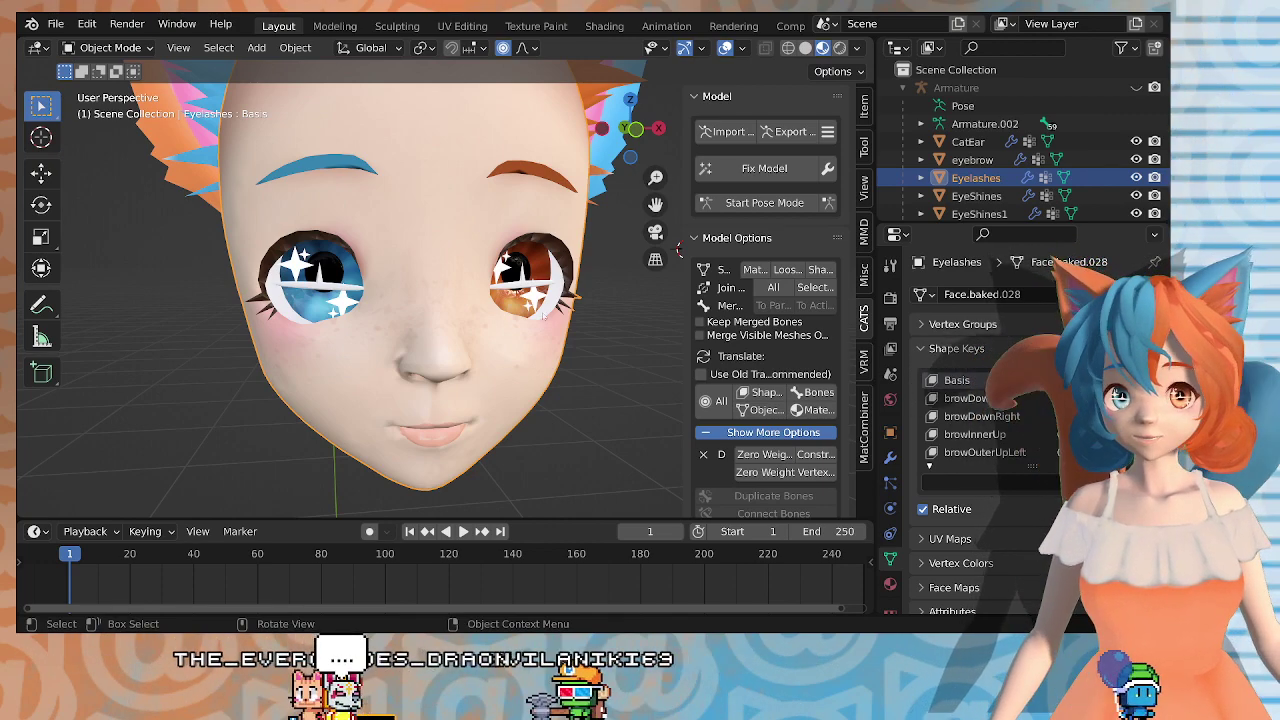
middle_drag(531, 338, 501, 378)
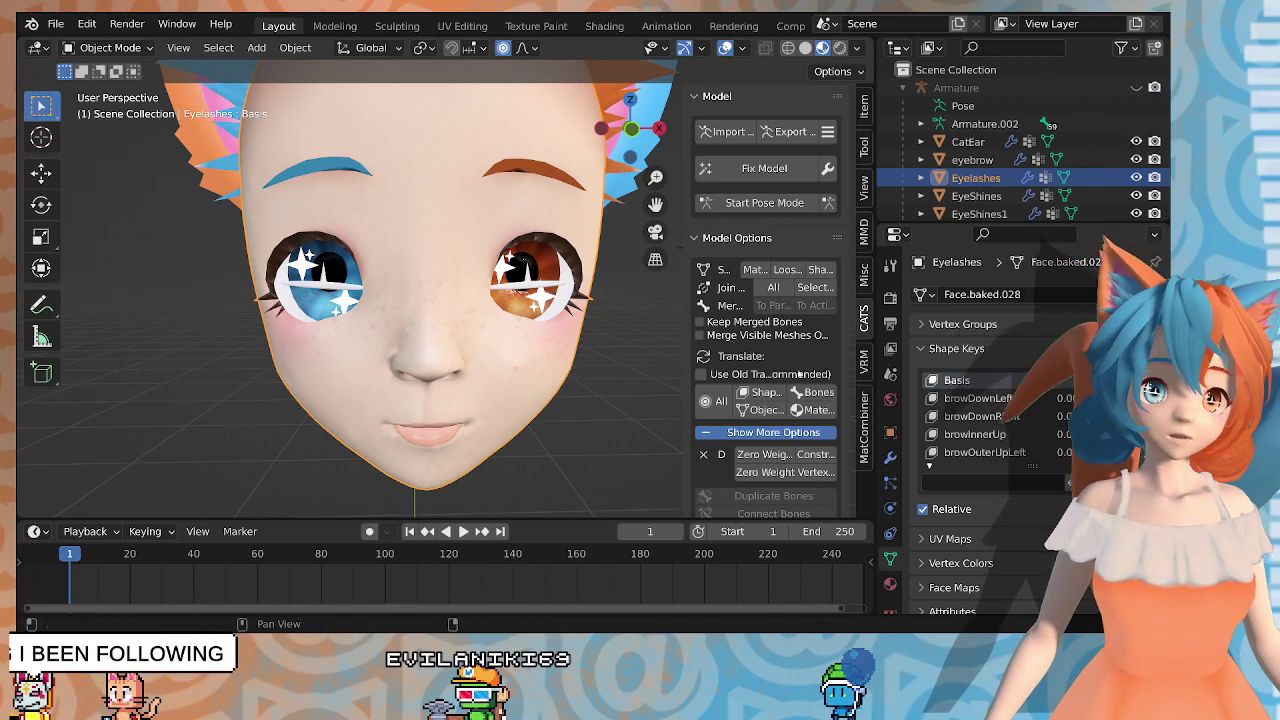
middle_drag(456, 374, 430, 392)
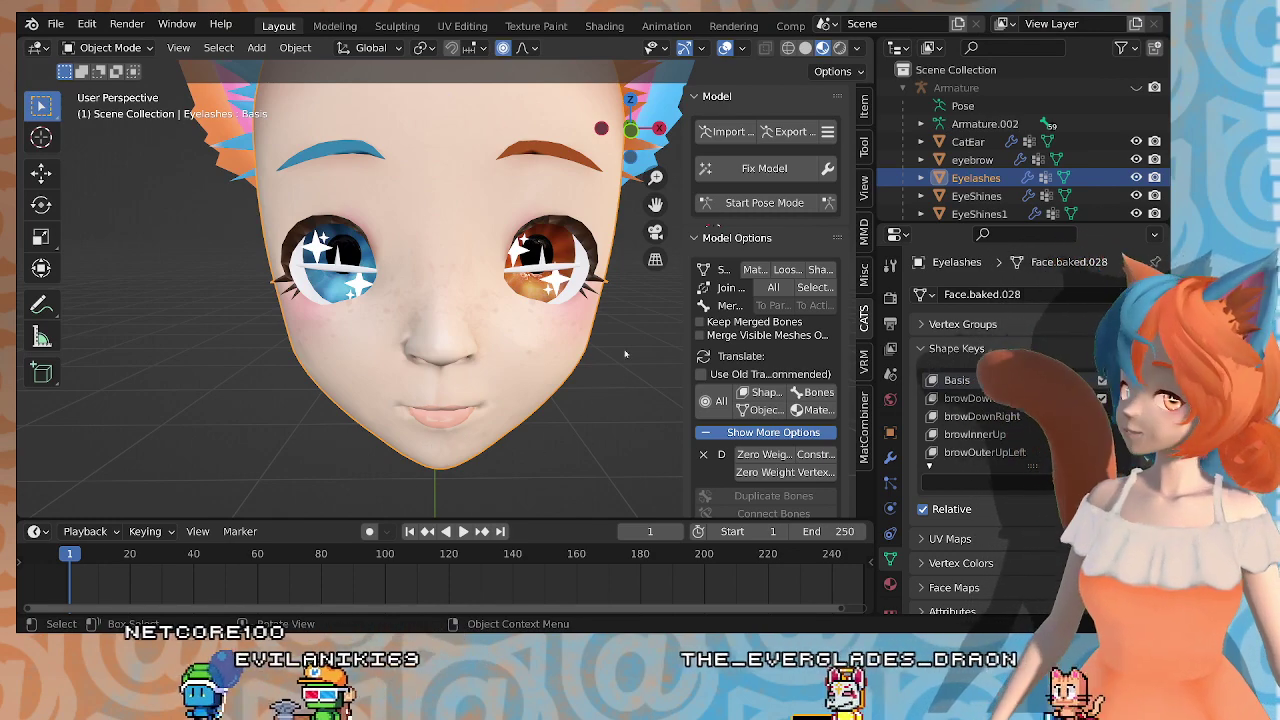
scroll(518, 370, up, 2)
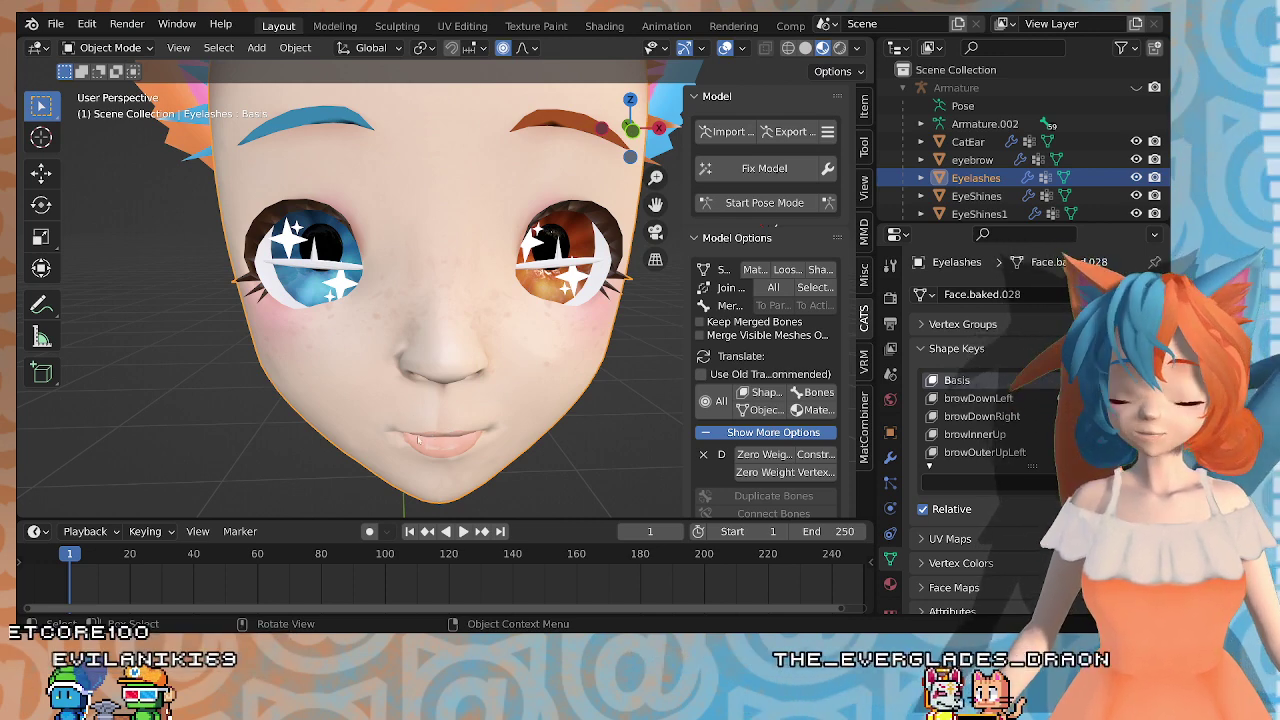
mouse_move(421, 376)
middle_down()
mouse_move(395, 372)
mouse_move(435, 376)
middle_up()
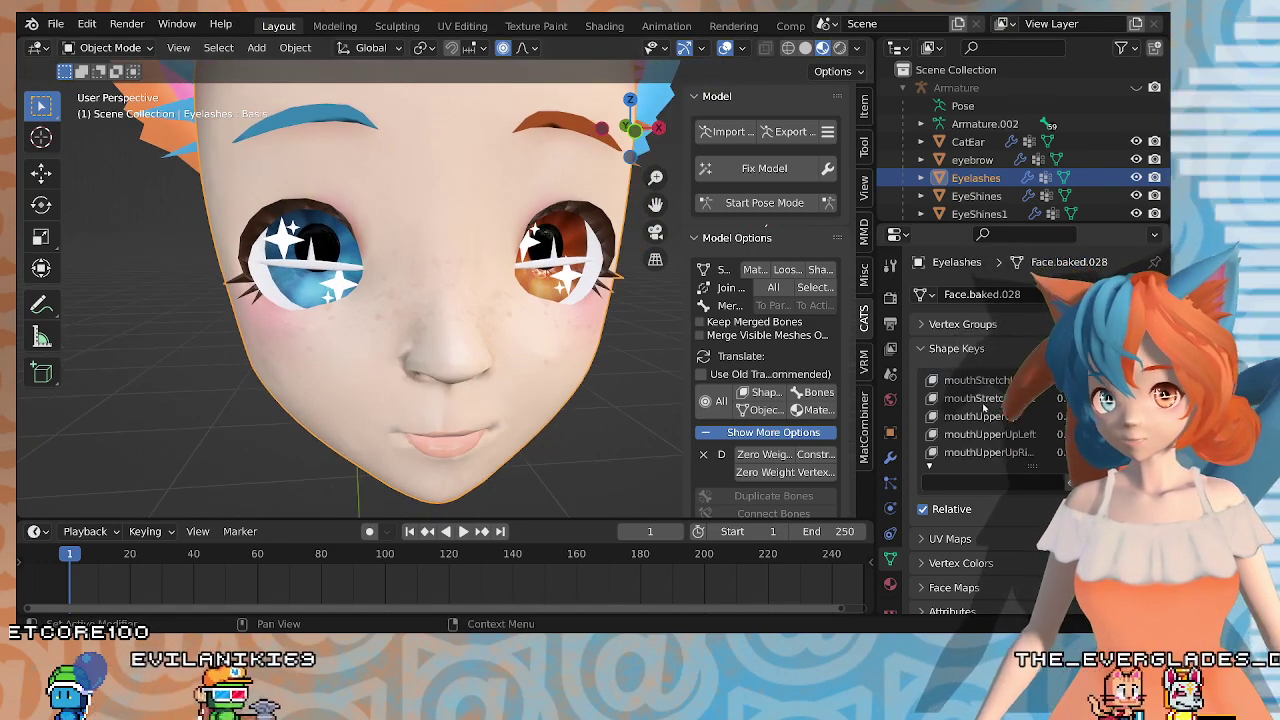
Step: Set the joined mesh's eyeBlinkLeft and eyeBlinkRight shape keys to 1.000
scroll(967, 431, up, 5)
scroll(967, 431, up, 10)
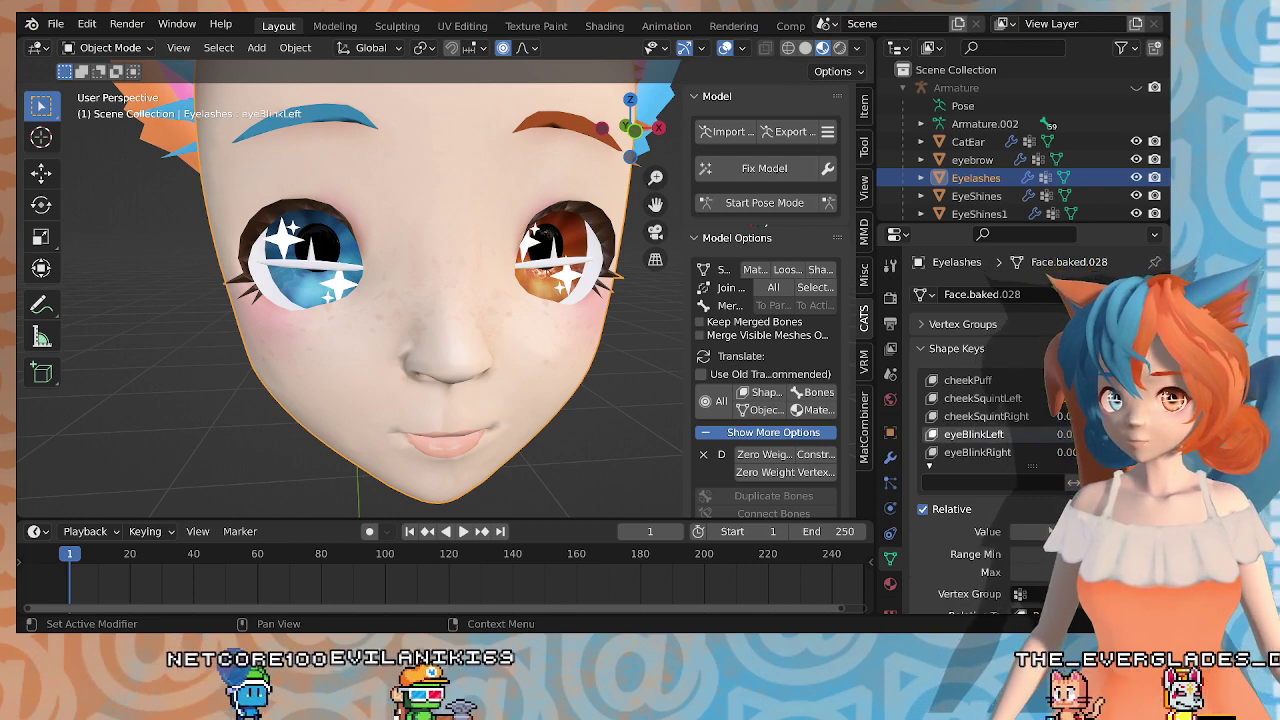
drag(1040, 531, 15, 480)
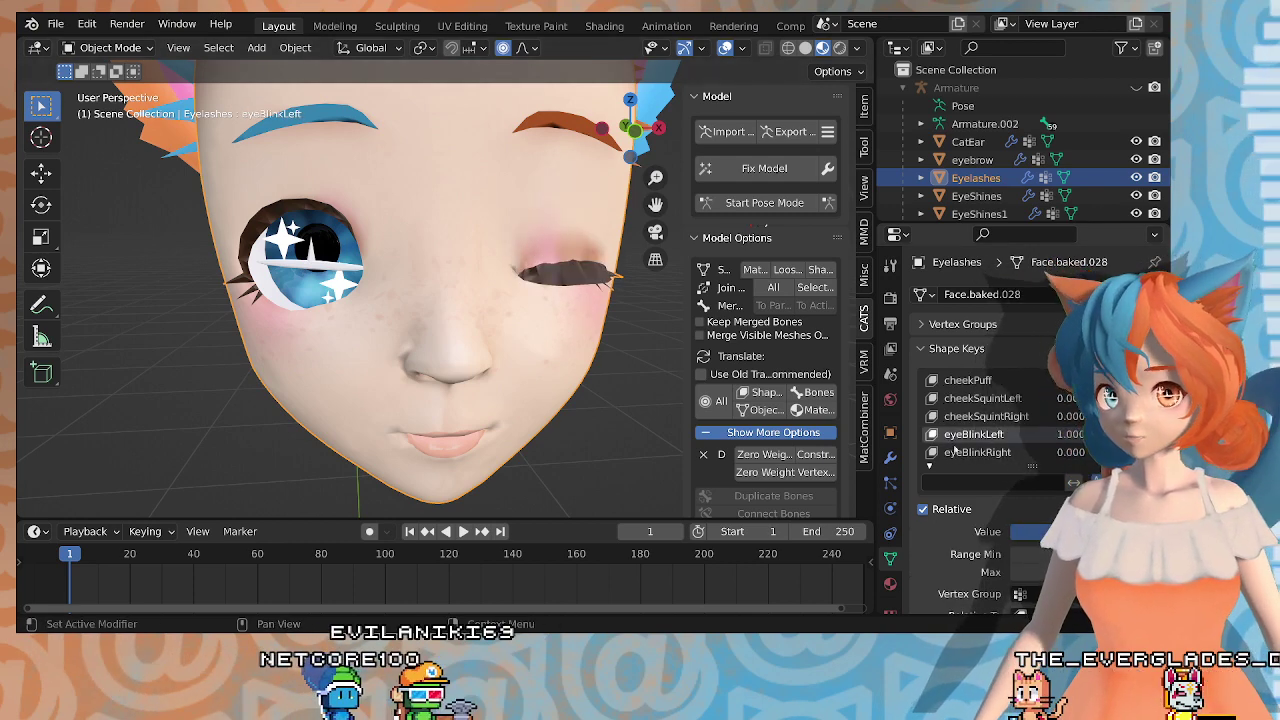
drag(1040, 531, 1160, 531)
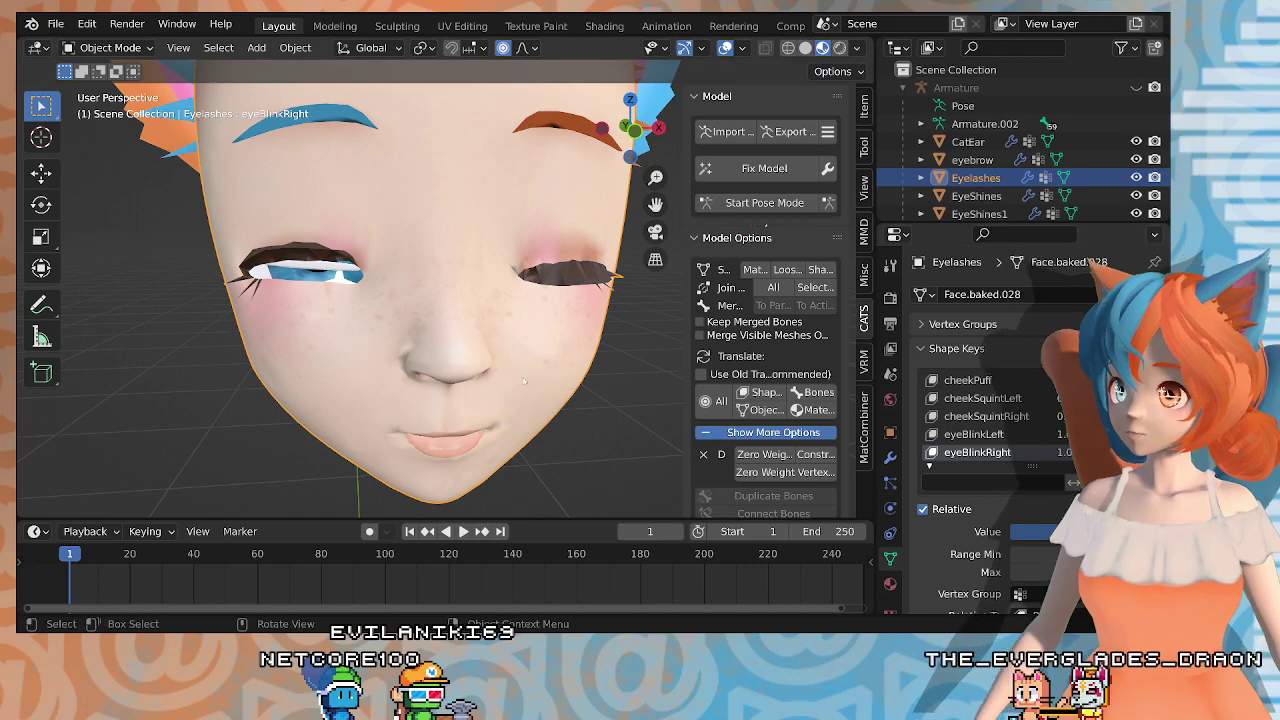
Step: Inspect the gap between the blue eye's lids and enter Edit Mode on the eyeBlinkRight shape key
middle_drag(523, 381, 510, 378)
shift+middle_drag(270, 280, 439, 302)
scroll(384, 297, up, 3)
scroll(412, 296, down, 4)
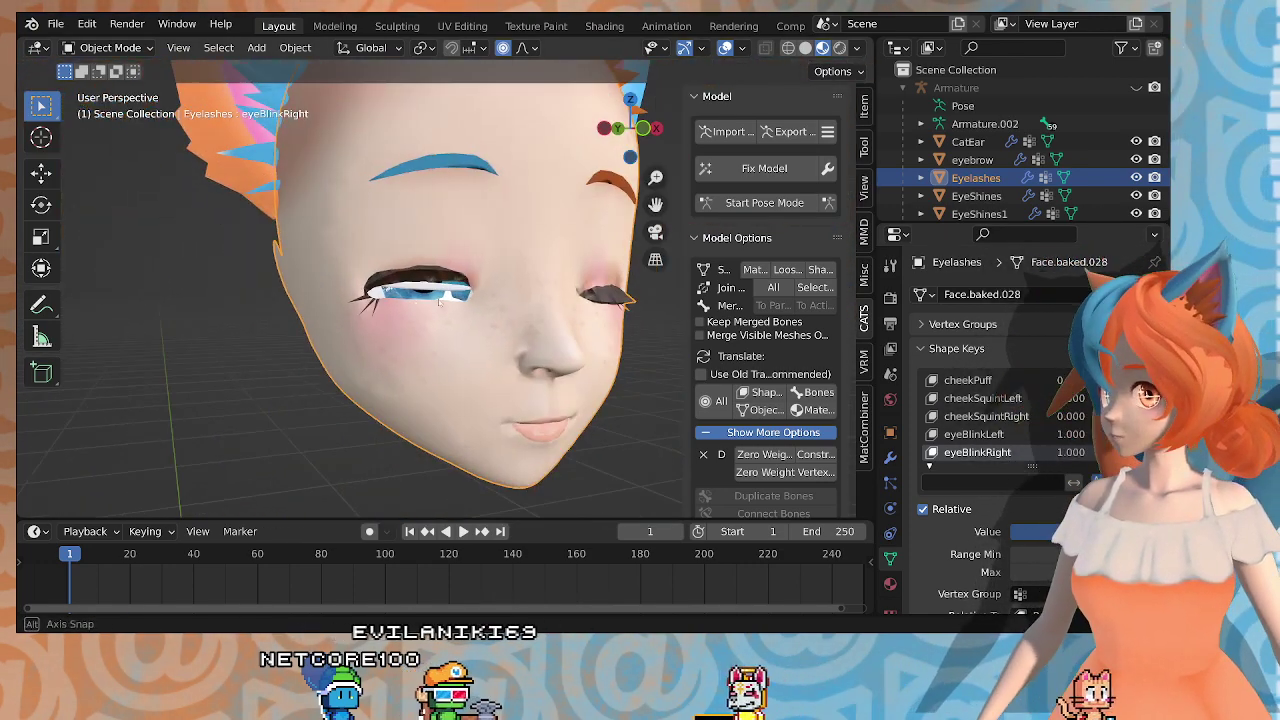
key(Tab)
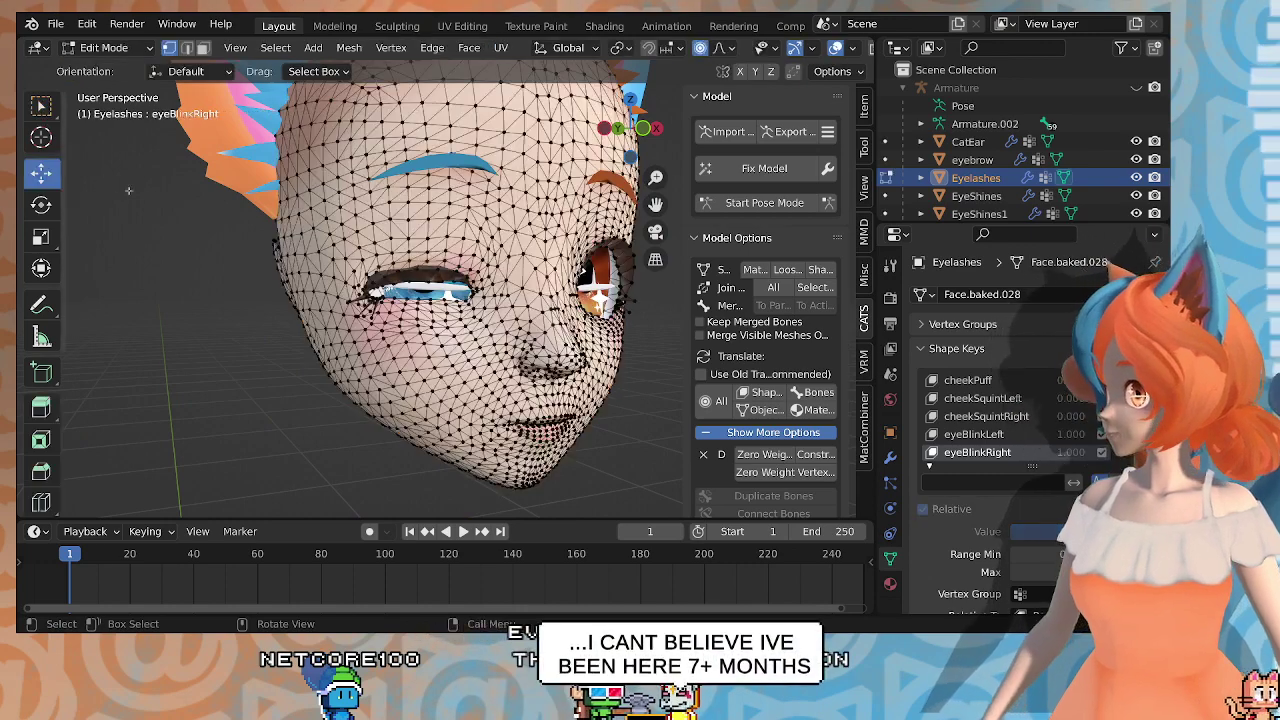
scroll(430, 292, up, 4)
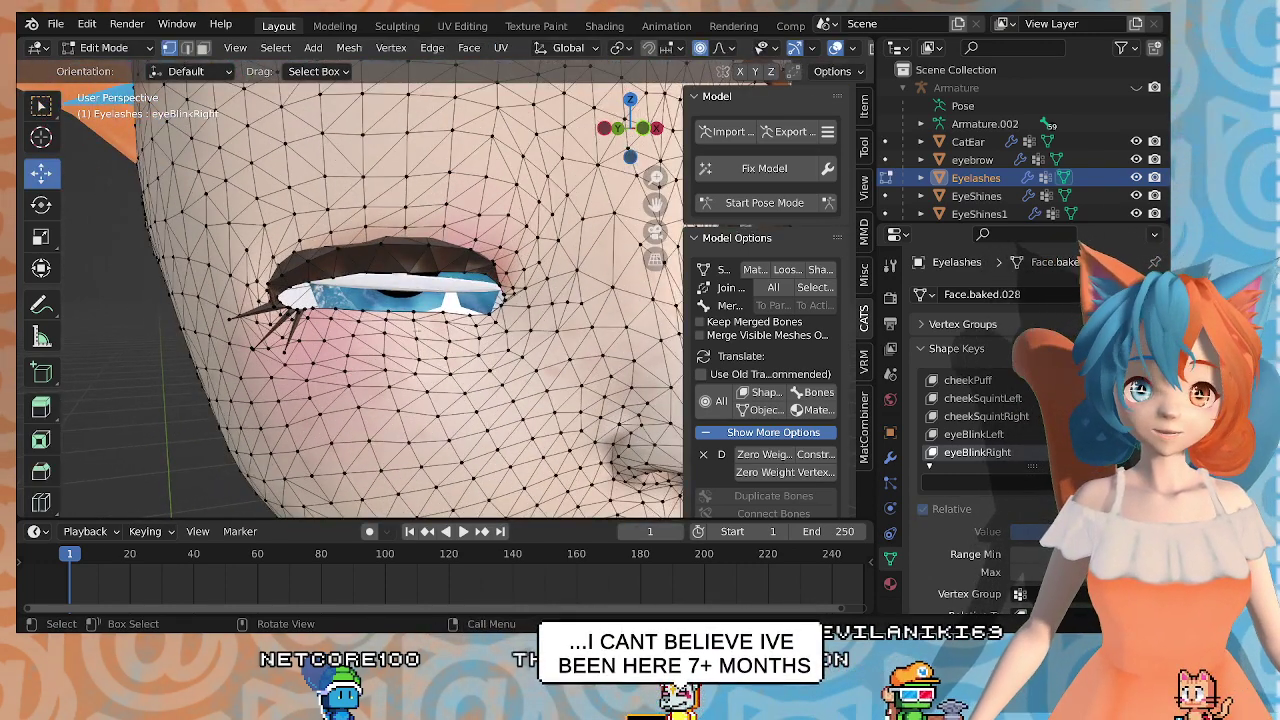
scroll(379, 299, up, 4)
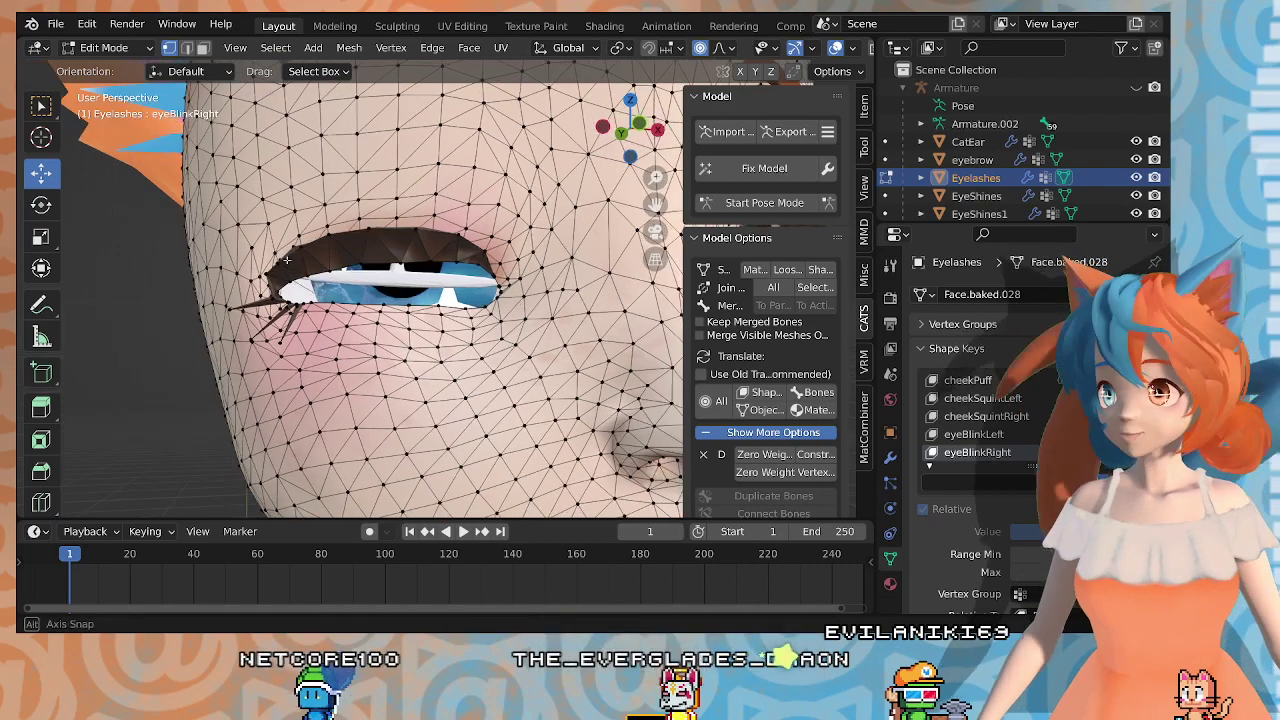
Step: Select the upper lash edge near the blue eye's inner corner and lower it about 0.0016 m along Z with a proportional size of 0.009
middle_drag(247, 278, 237, 331)
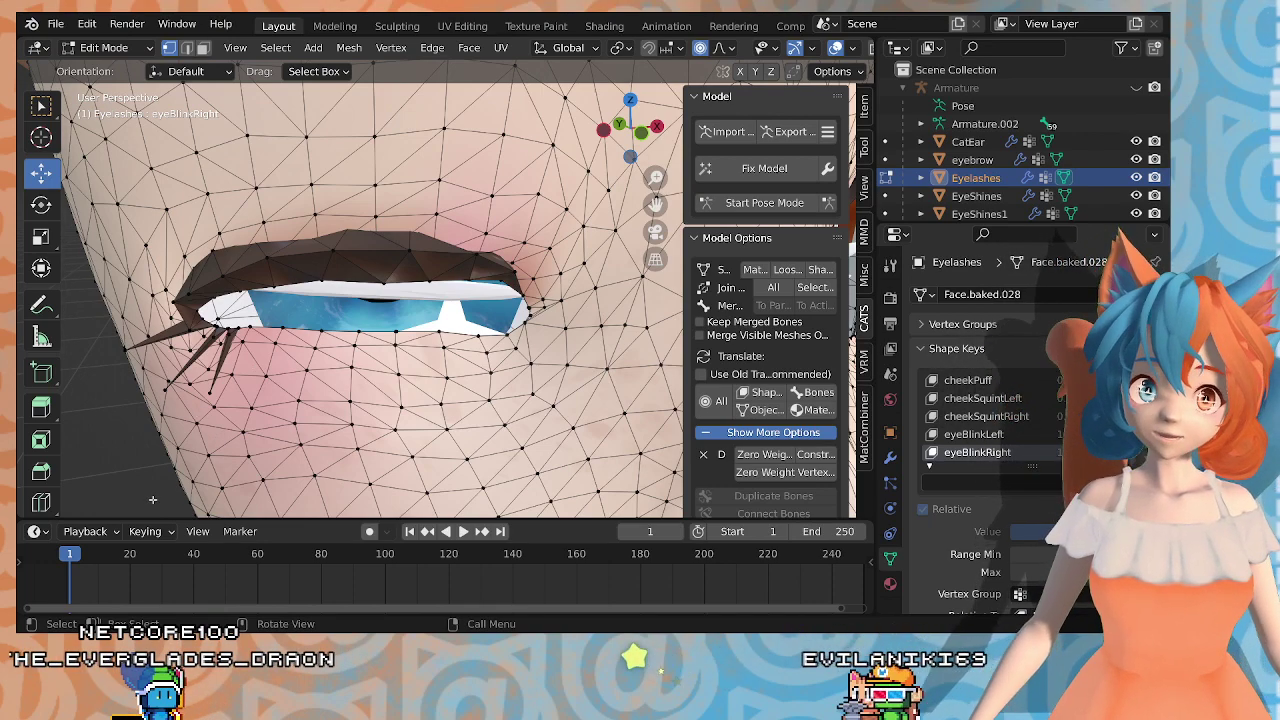
middle_drag(537, 307, 482, 268)
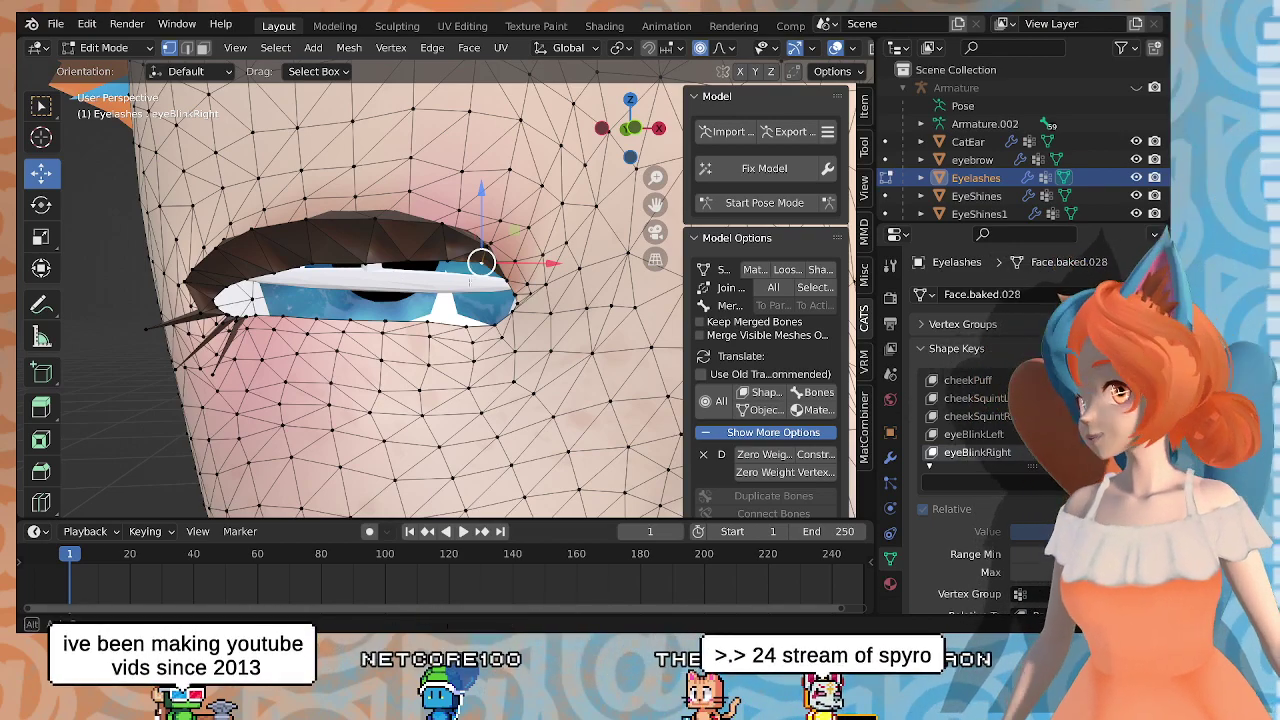
mouse_move(470, 282)
middle_down()
mouse_move(487, 273)
mouse_move(476, 259)
middle_up()
scroll(486, 269, up, 1)
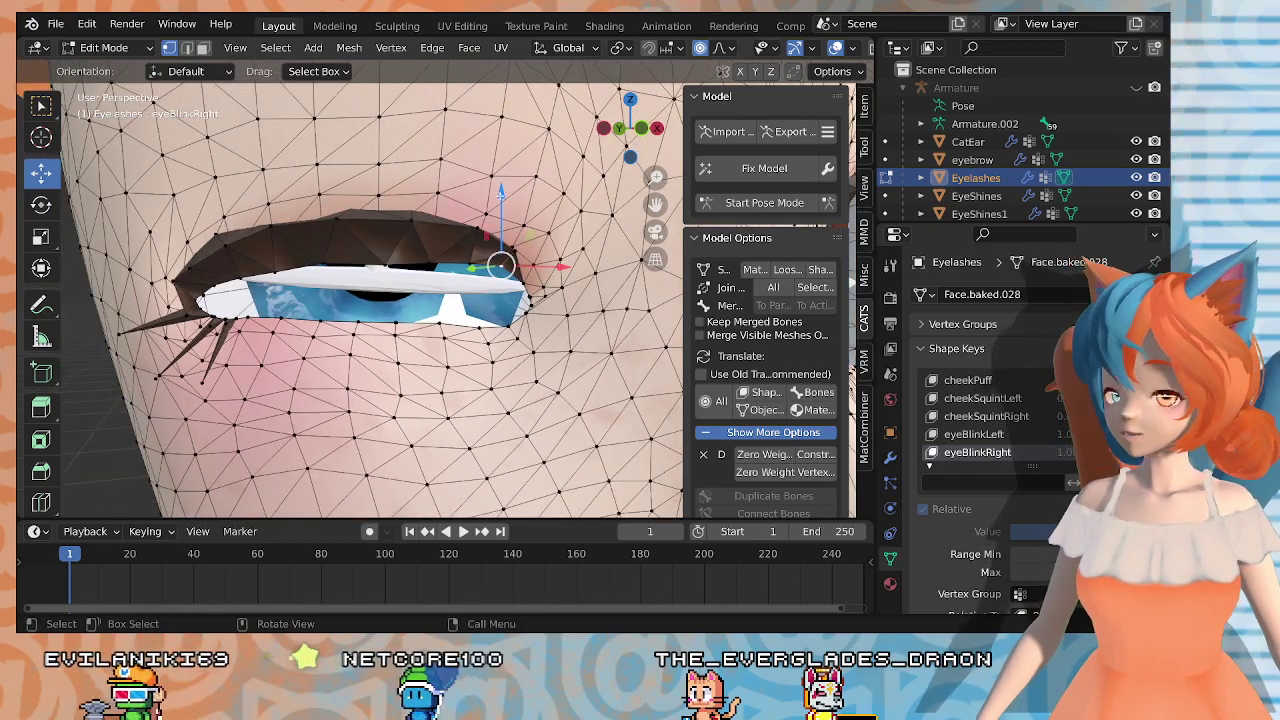
drag(500, 265, 493, 212)
middle_drag(493, 240, 486, 269)
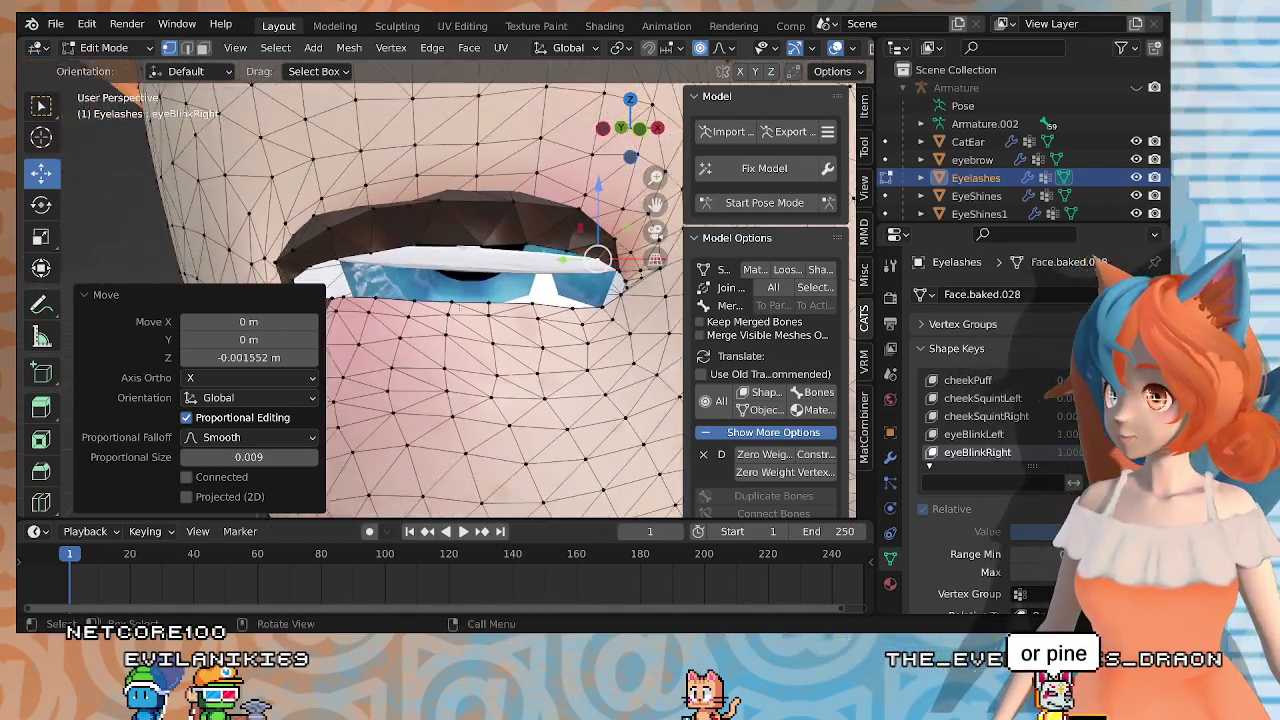
Step: Undo the last lash move, and raise vertices along the blue eye's lower lid edge about 0.0006 m along Z with proportional editing
key(ctrl+z)
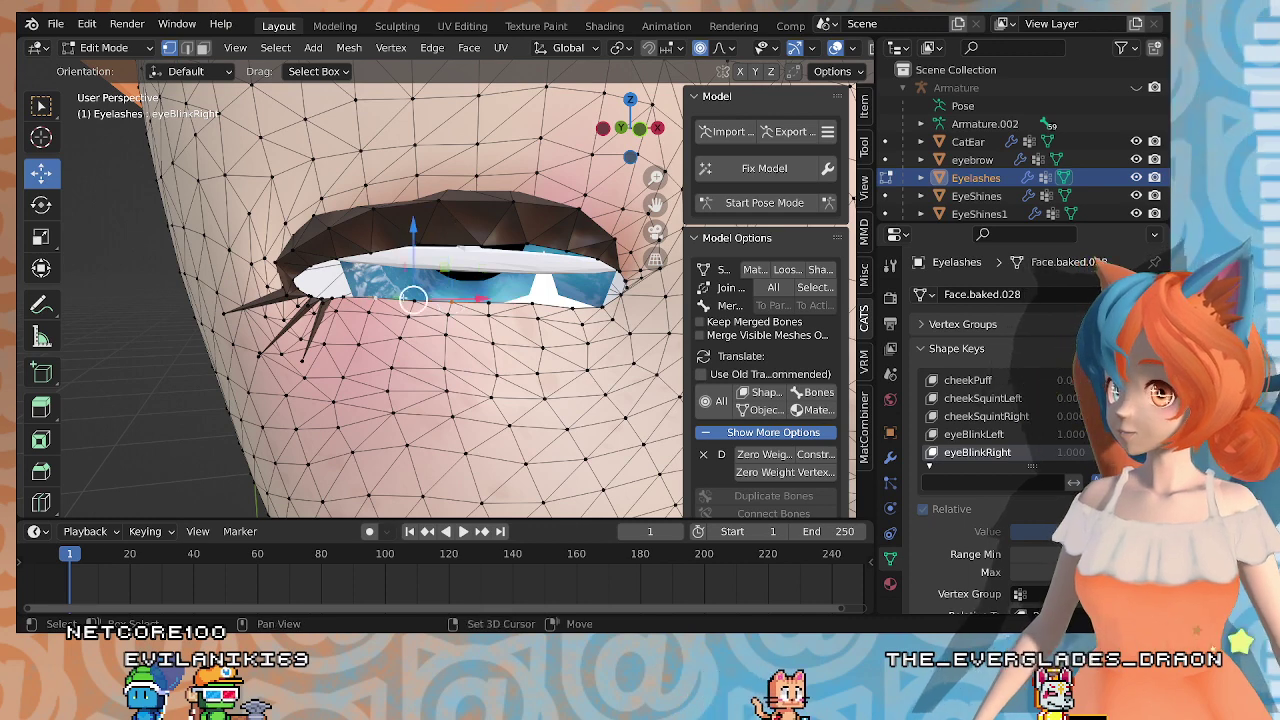
shift+click(488, 302)
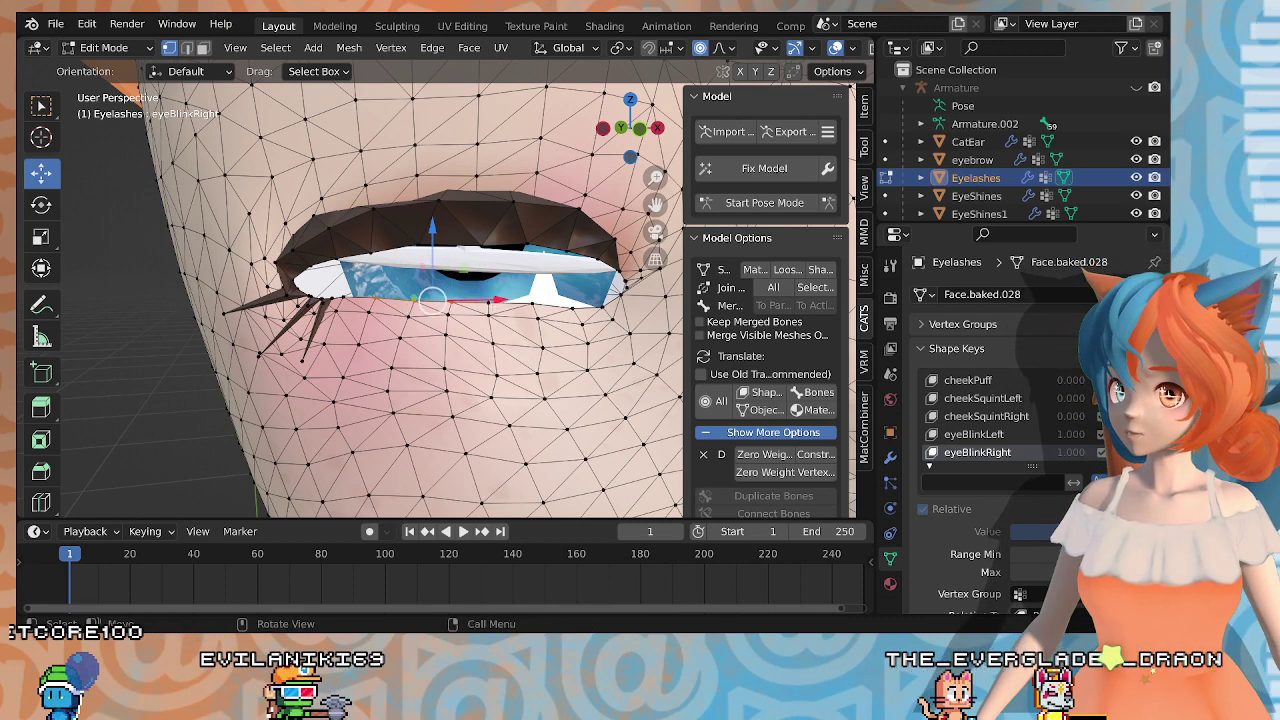
click(488, 302)
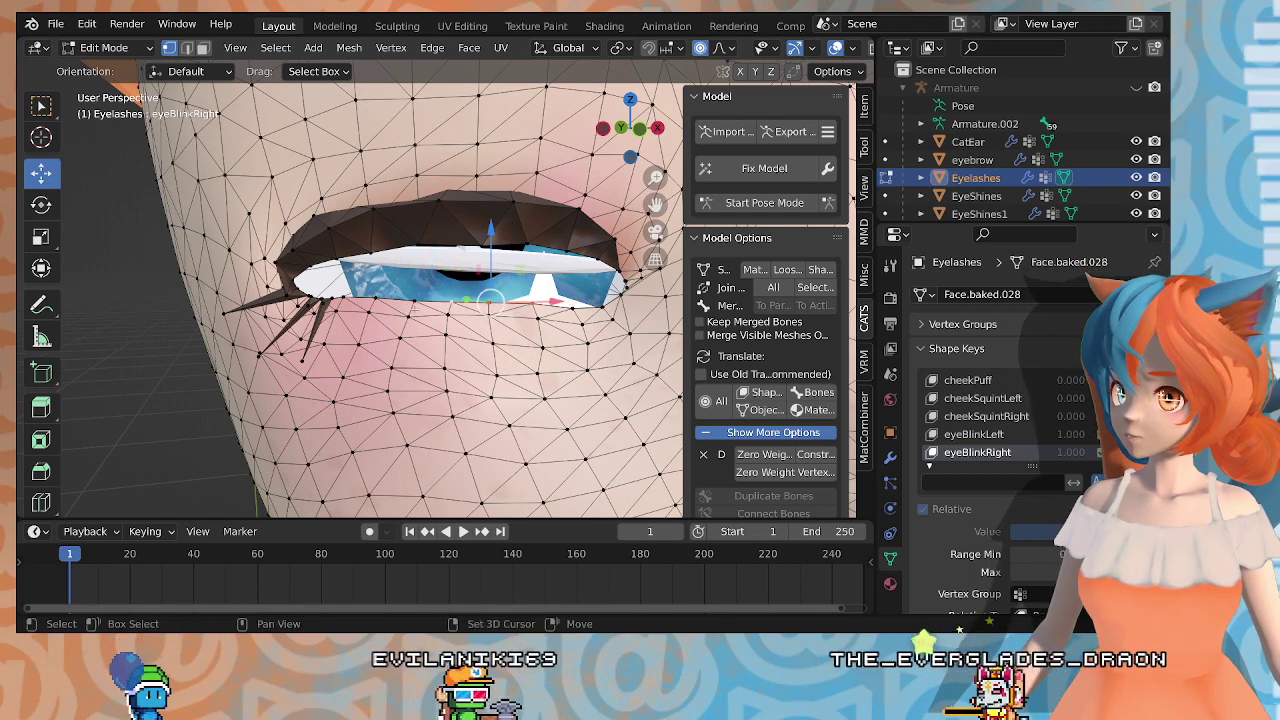
shift+click(409, 289)
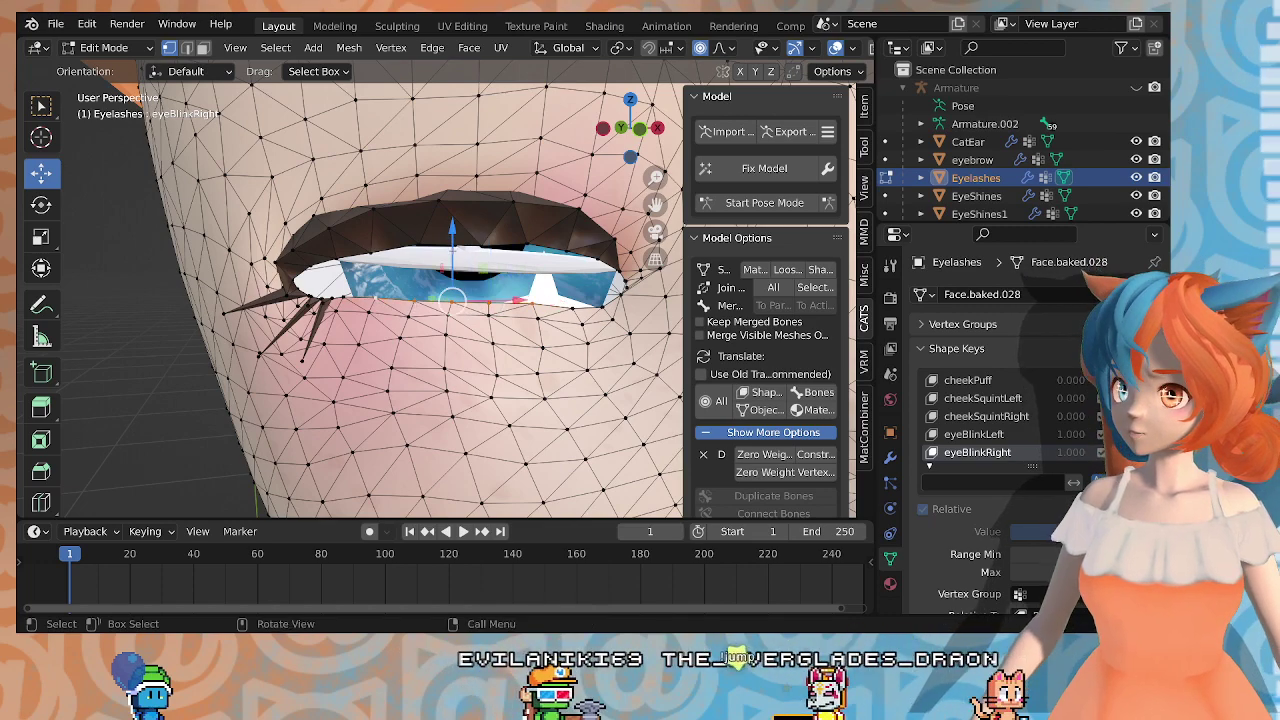
key(g)
key(z)
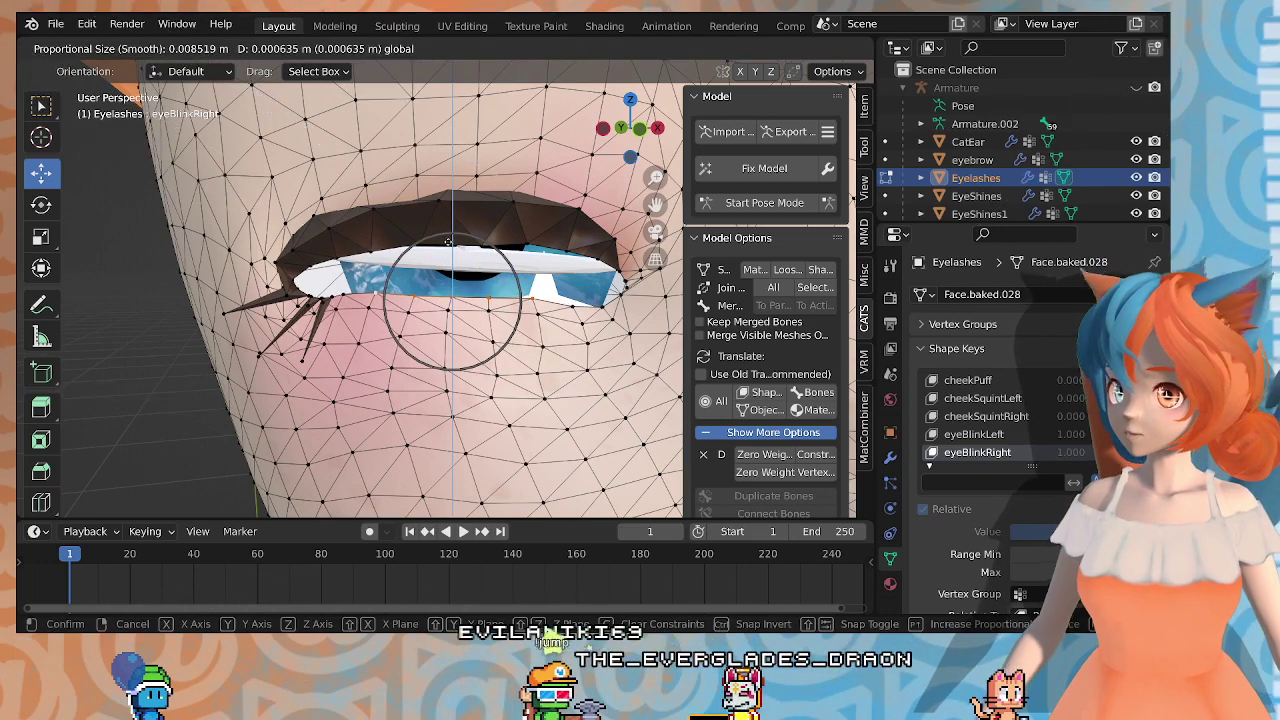
click(449, 242)
Step: Lower the upper lash vertex at the blue eye's outer corner about 0.0027 m along Z with a proportional size of 0.002
mouse_move(449, 260)
middle_down()
mouse_move(345, 257)
mouse_move(430, 262)
middle_up()
middle_drag(345, 246, 275, 248)
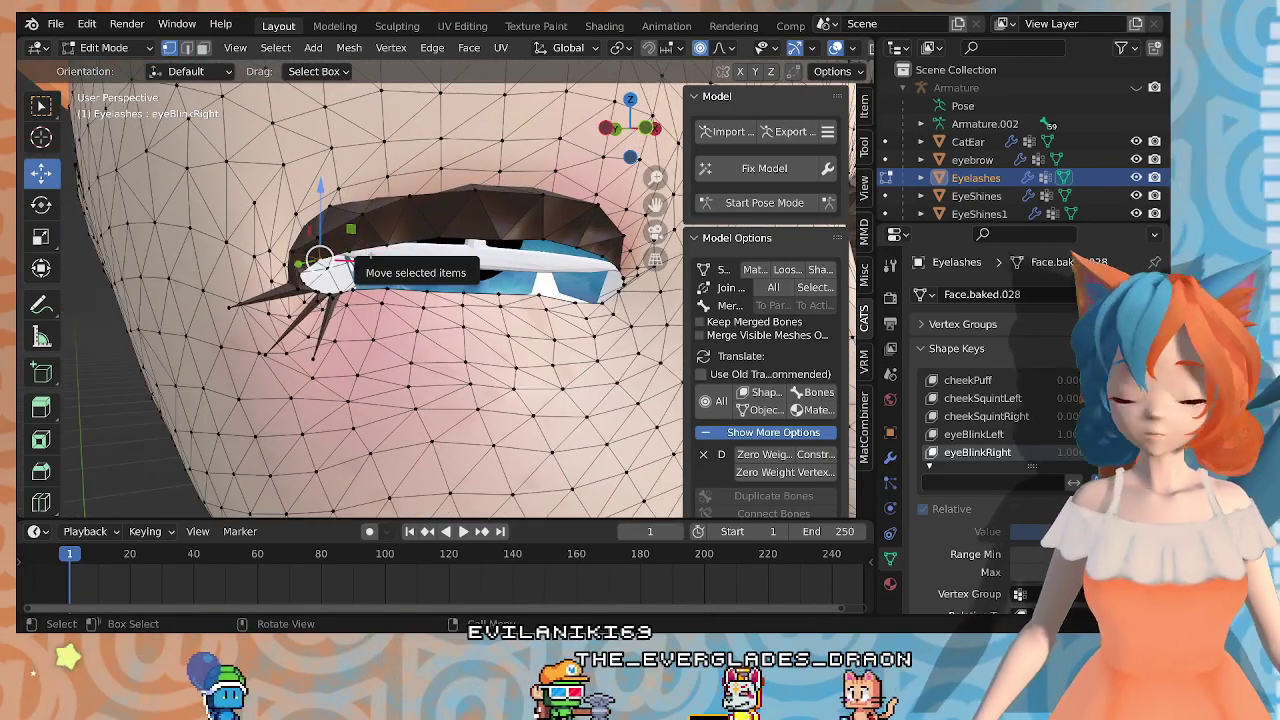
drag(350, 247, 318, 258)
drag(330, 194, 359, 203)
key(ctrl+z)
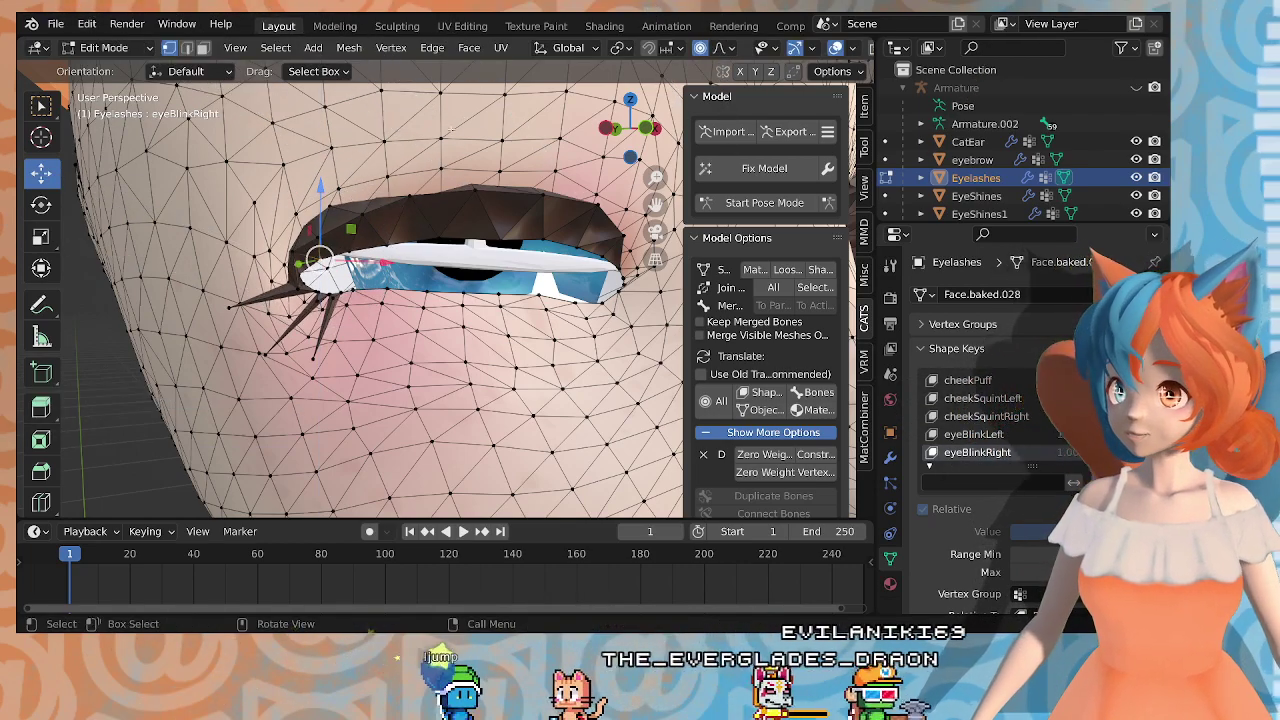
scroll(359, 203, up, 4)
middle_drag(359, 203, 336, 218)
key(g)
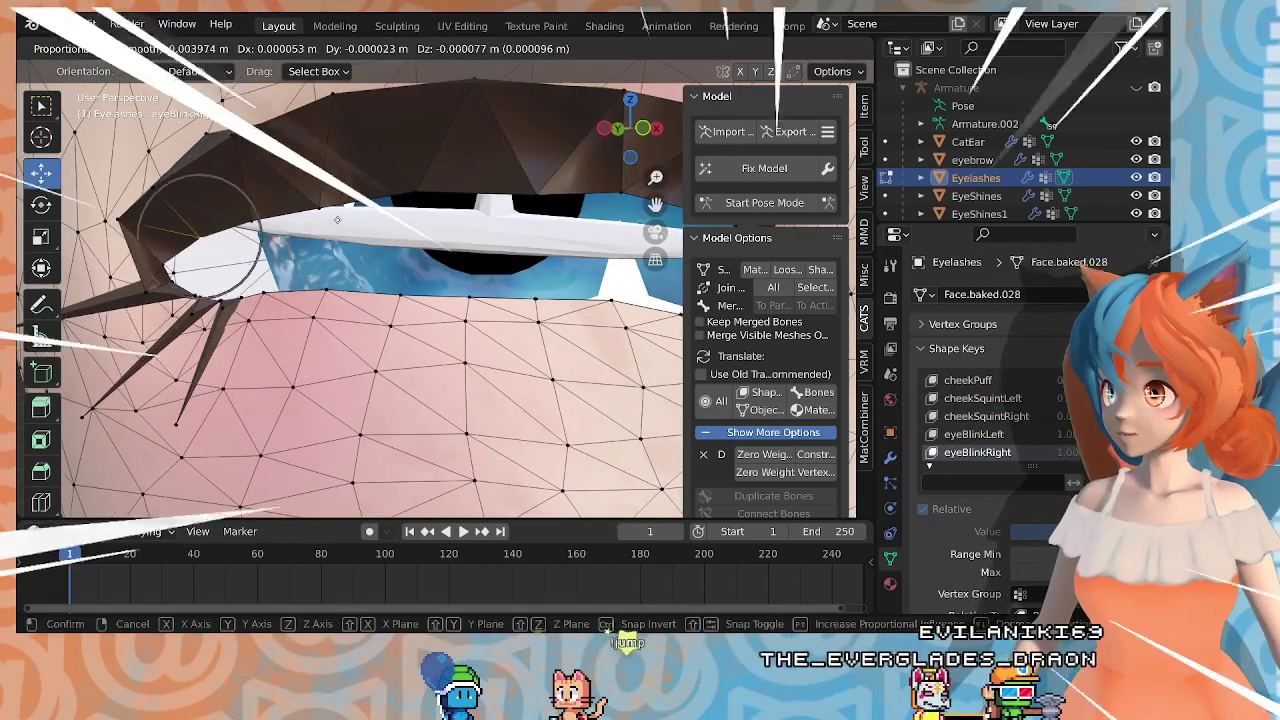
click(336, 220)
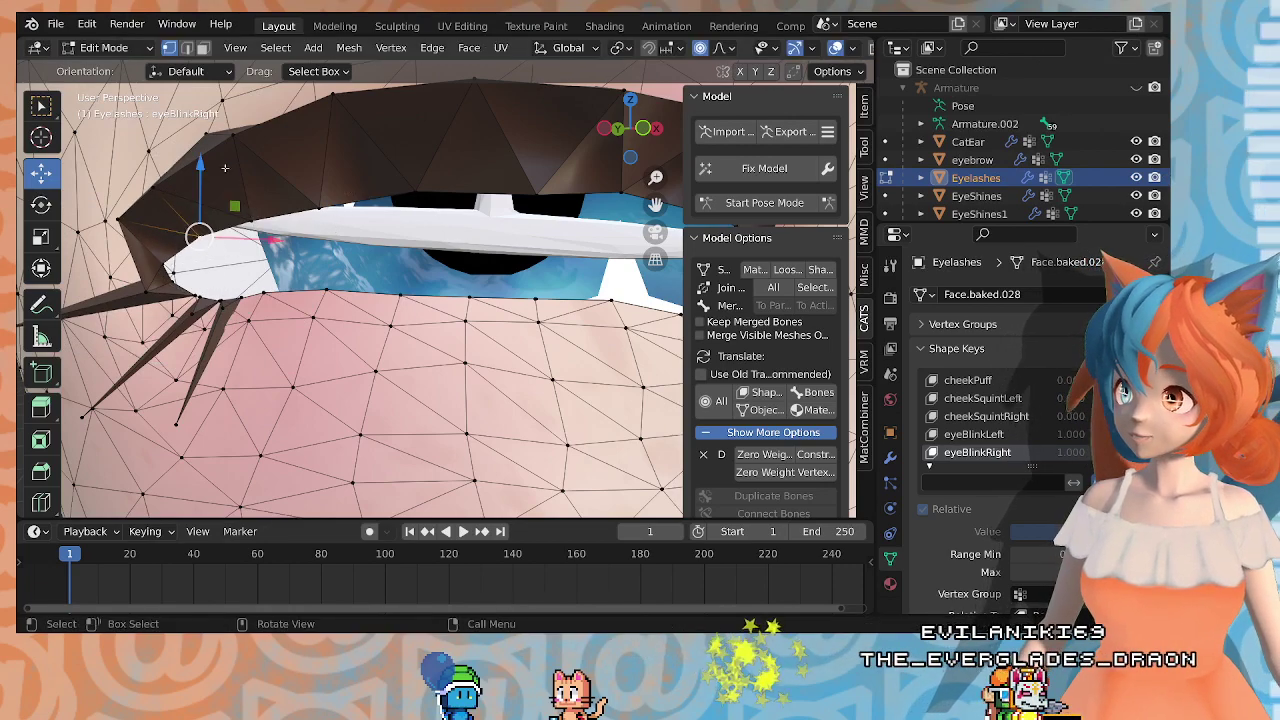
drag(203, 170, 213, 216)
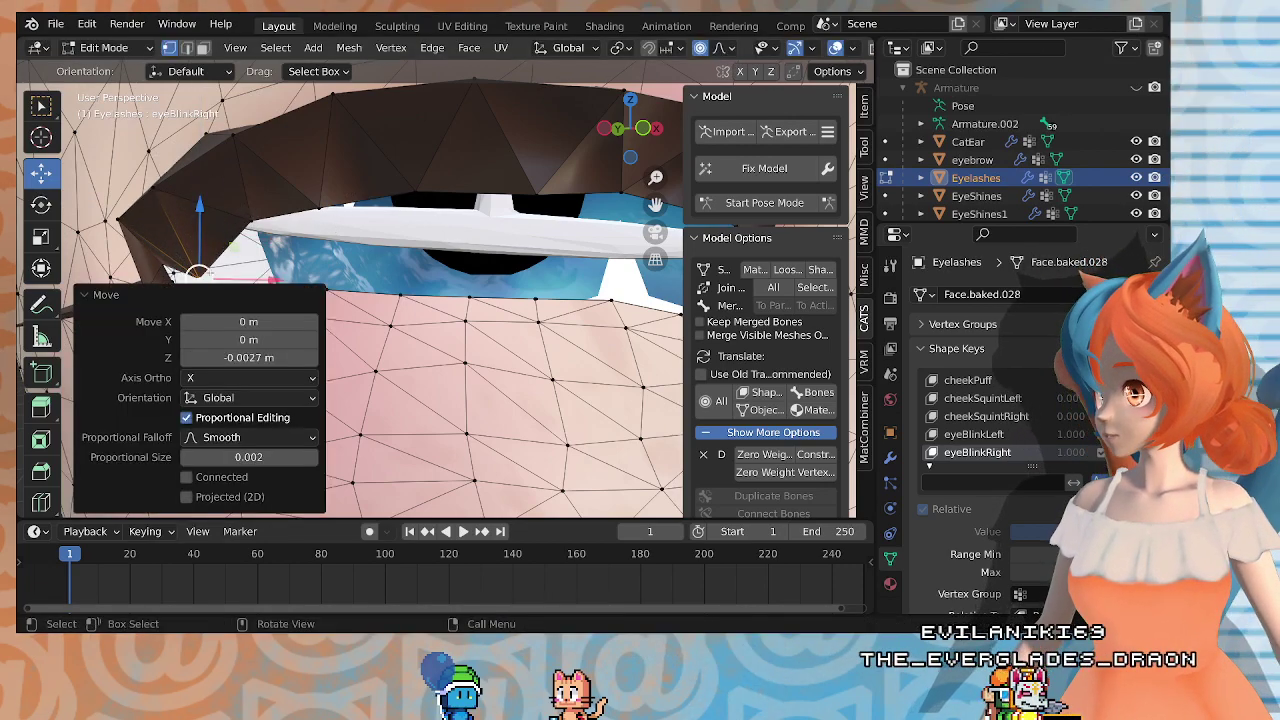
mouse_move(213, 216)
middle_down()
mouse_move(300, 140)
mouse_move(242, 193)
mouse_move(238, 215)
middle_up()
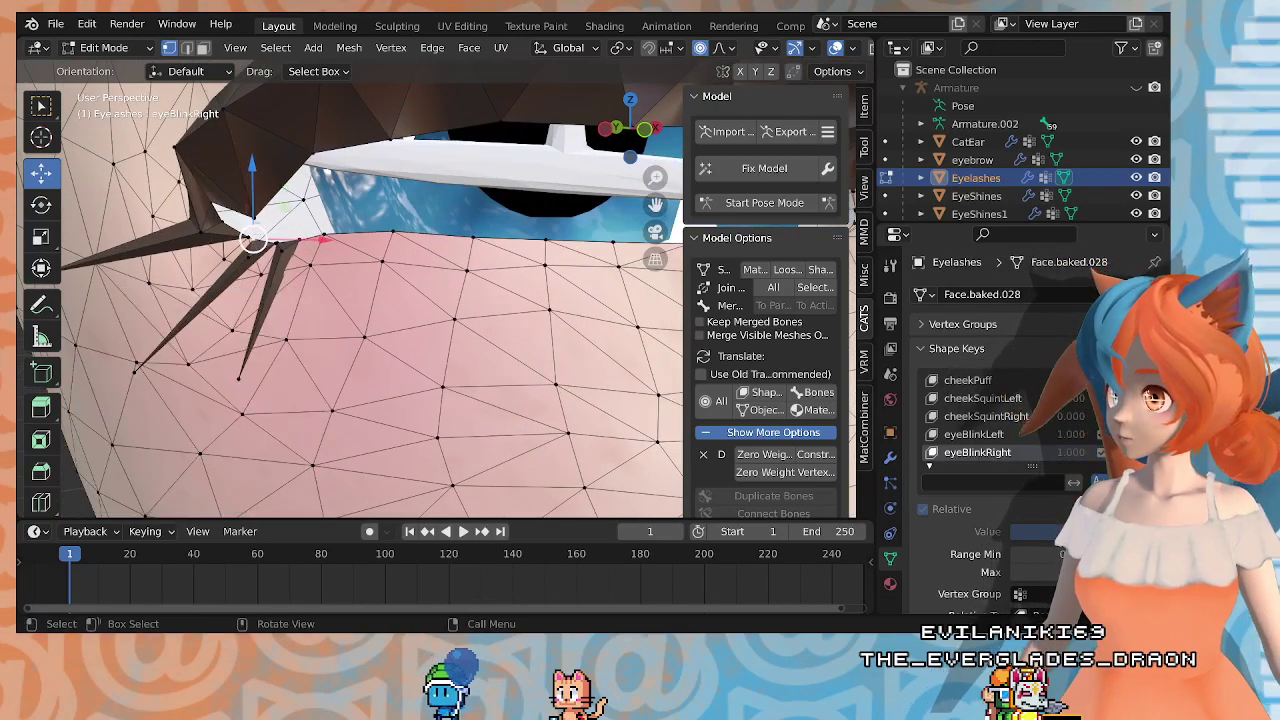
Step: Raise the outer-corner lash vertex about 0.0016 m along Z and shift it about 0.0006 m along Y
drag(254, 208, 254, 180)
middle_drag(254, 180, 115, 220)
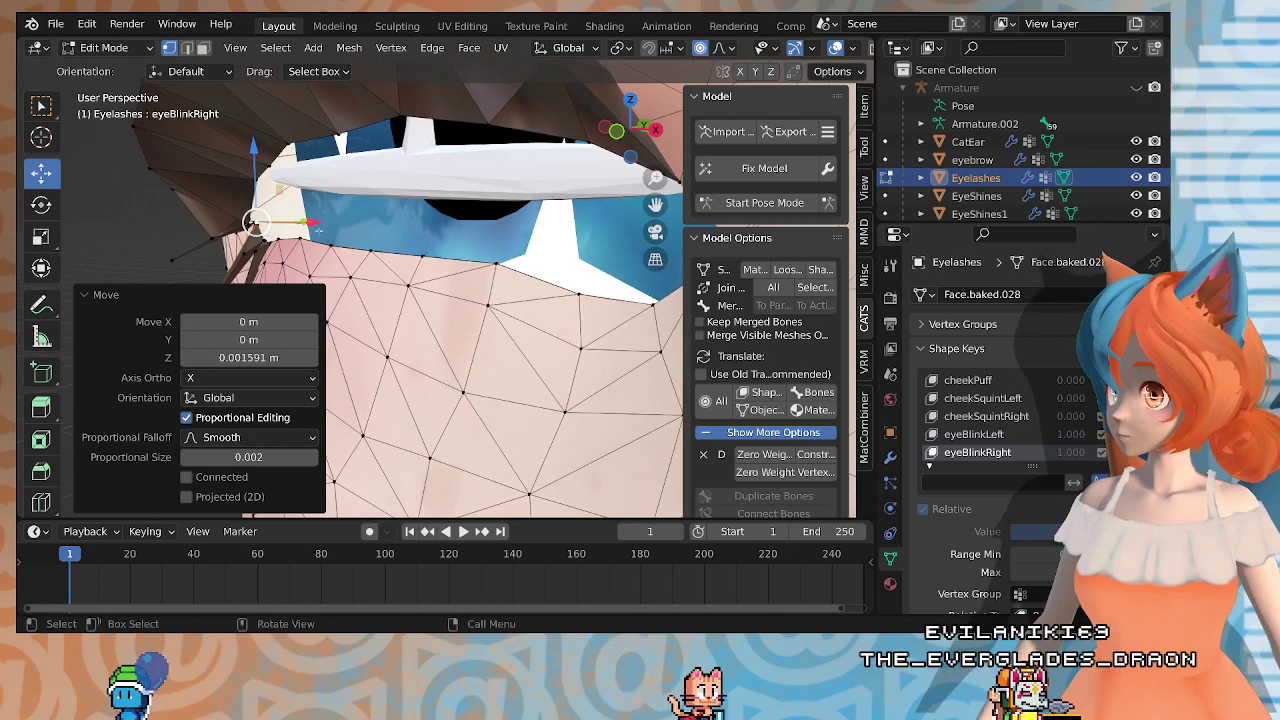
middle_drag(319, 231, 317, 245)
drag(292, 211, 298, 208)
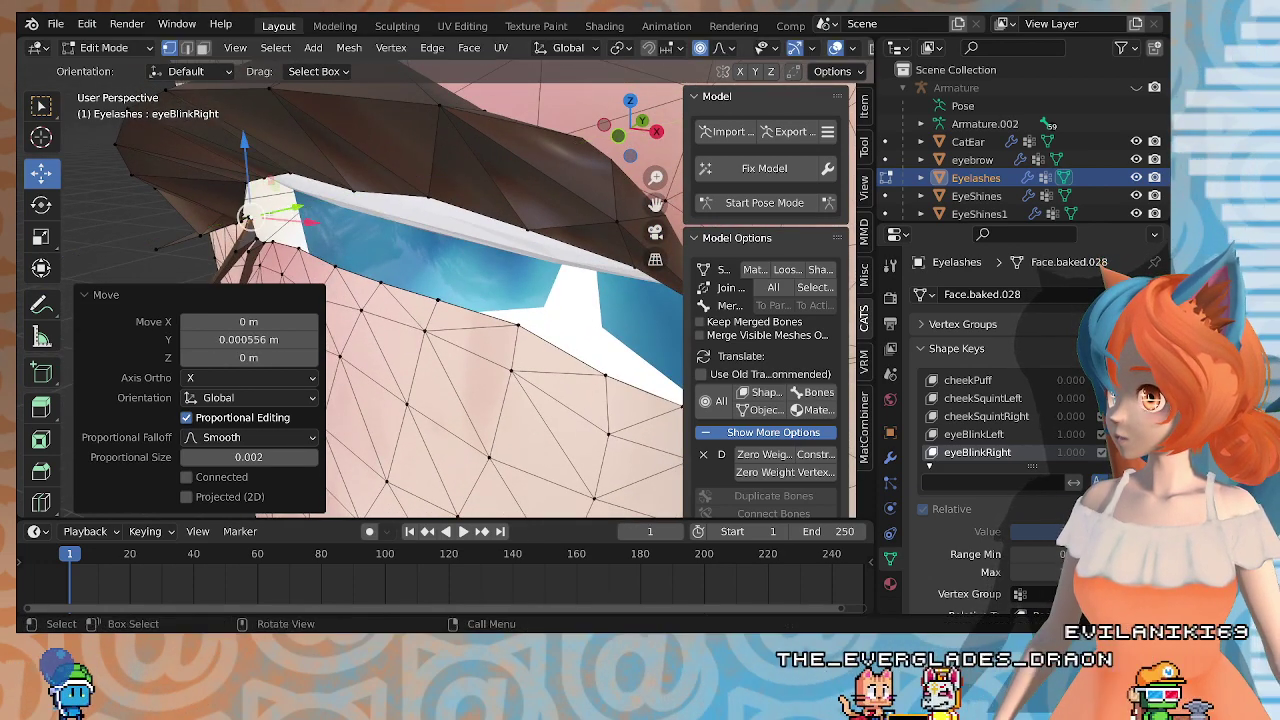
middle_drag(298, 210, 392, 184)
Step: Select the adjacent lash vertex beyond the outer corner and raise it about 0.0013 m along Z
click(224, 216)
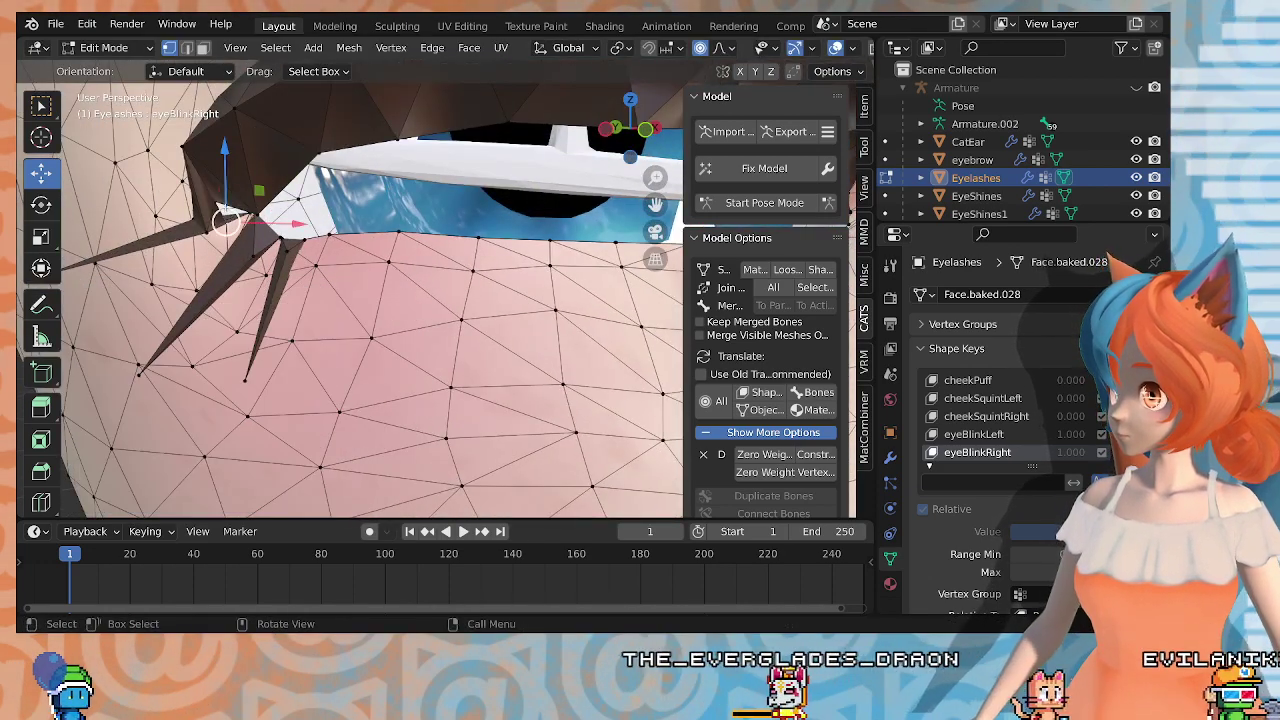
drag(228, 190, 221, 162)
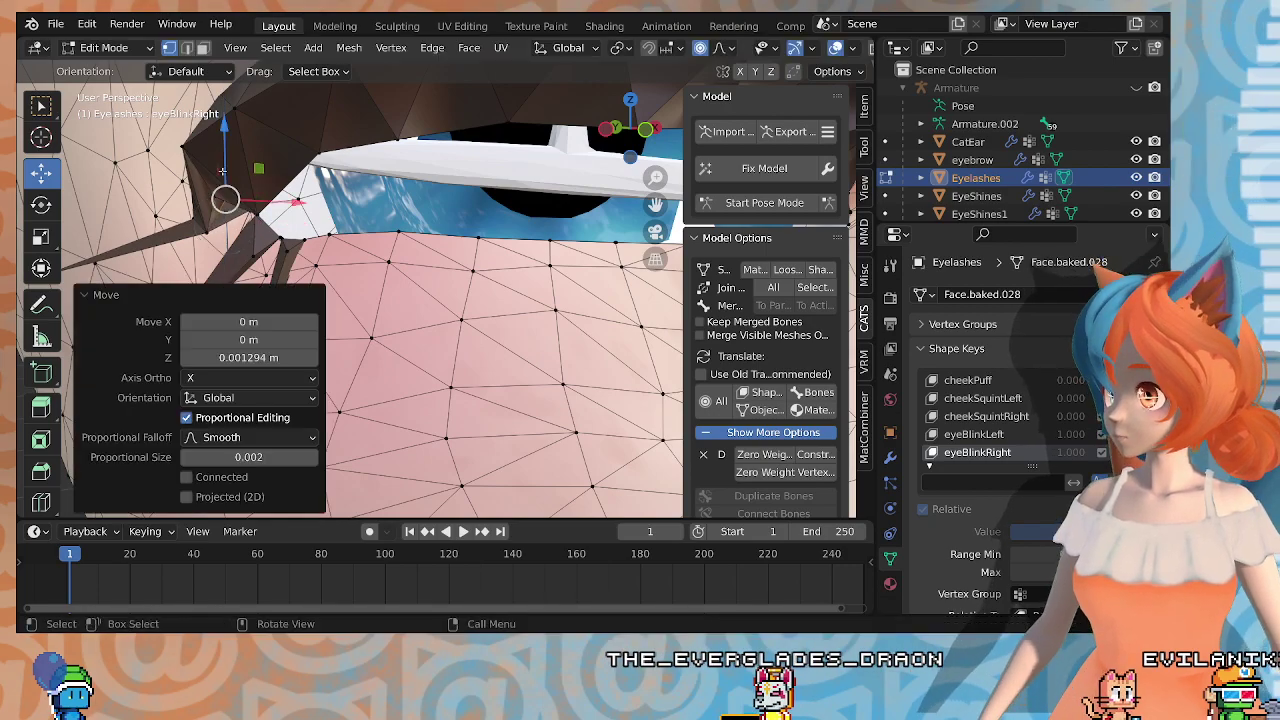
scroll(341, 247, down, 5)
scroll(341, 249, up, 4)
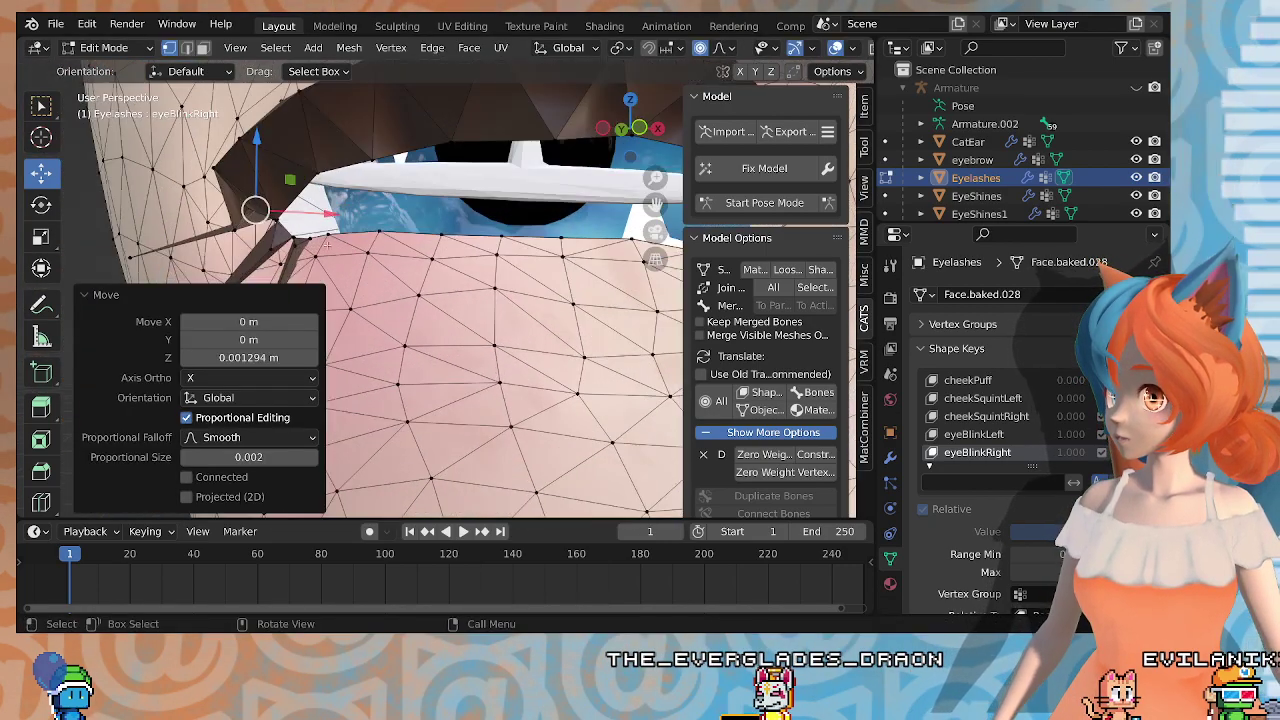
Step: Adjust the vertices at the root of the innermost lower lash spike, raising the lid-edge vertex about 0.0005 m along Z
click(292, 239)
drag(295, 199, 328, 163)
click(328, 236)
scroll(273, 255, up, 3)
shift+middle_drag(274, 232, 263, 178)
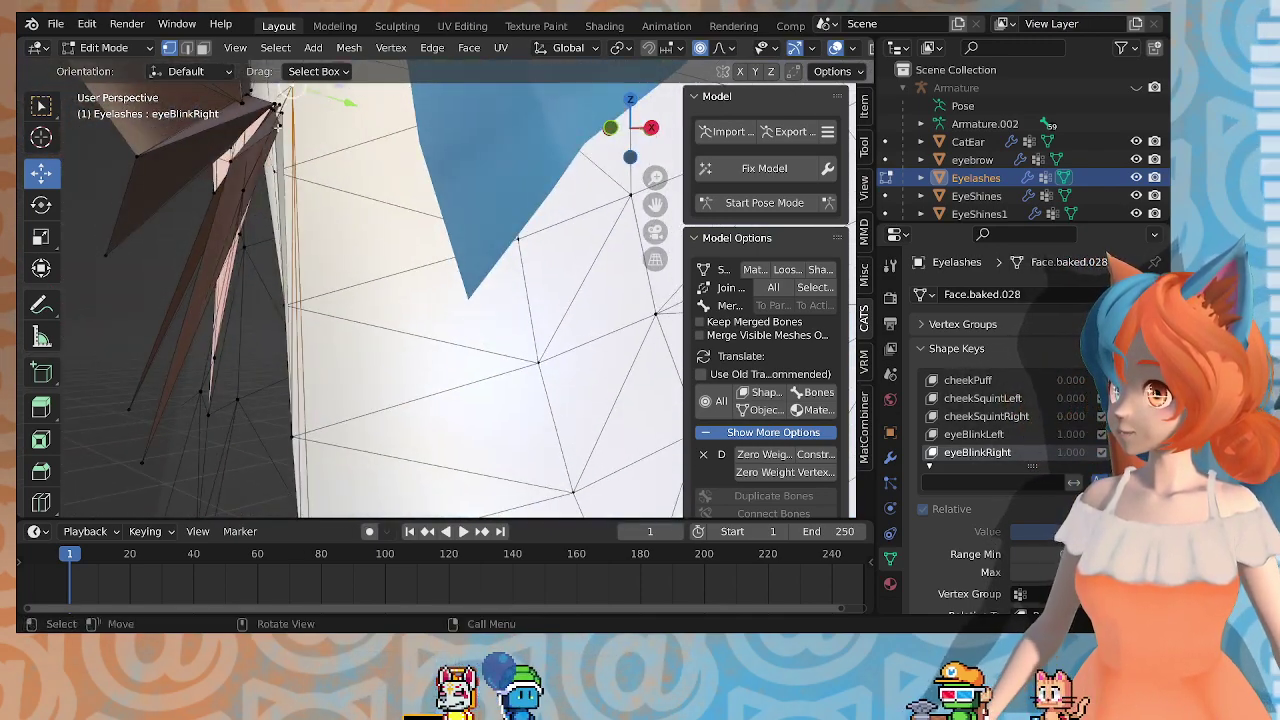
middle_drag(278, 127, 421, 196)
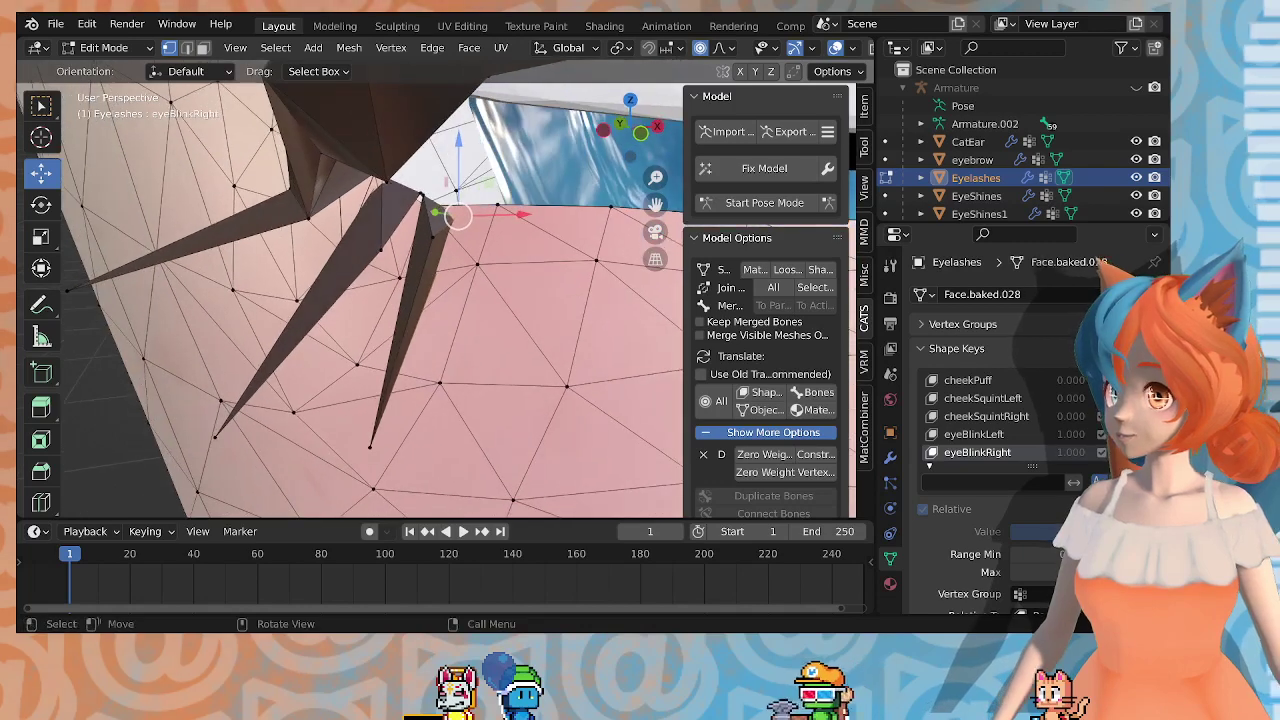
key(g)
click(462, 146)
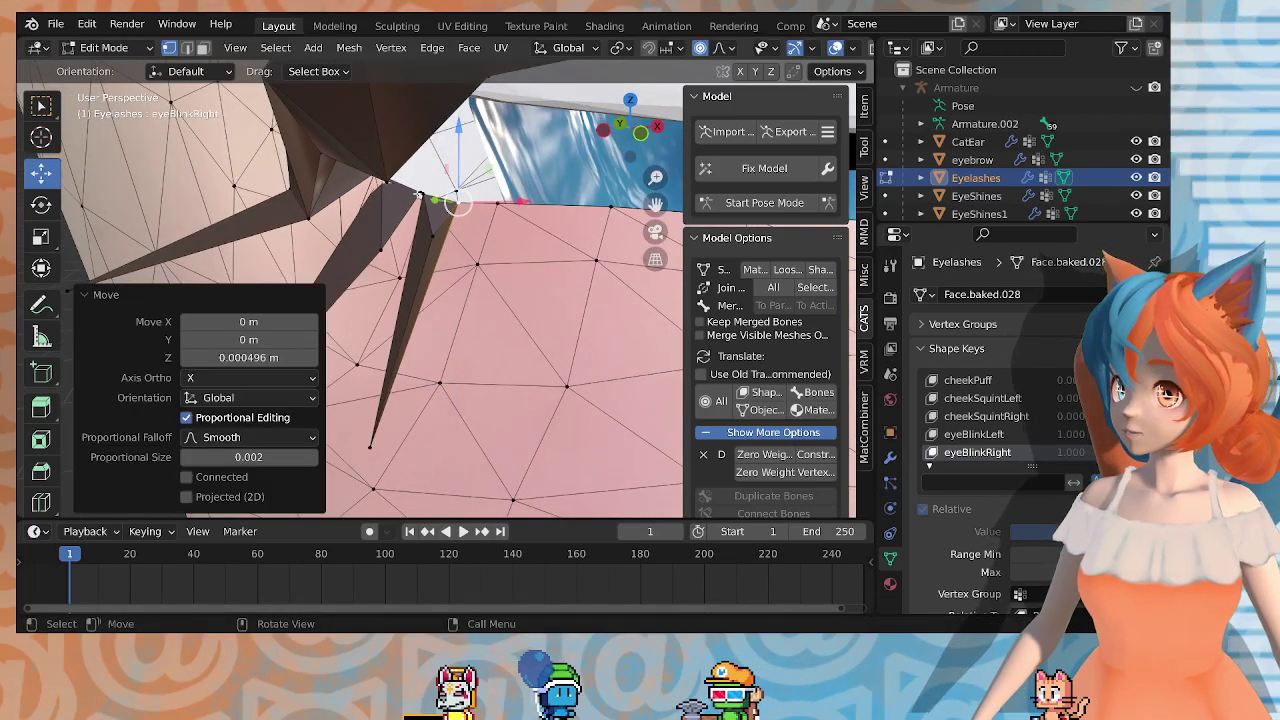
Step: Nudge the outer lid corner vertices along Z and about -0.0003 m along Y to meet the lash roots
click(420, 193)
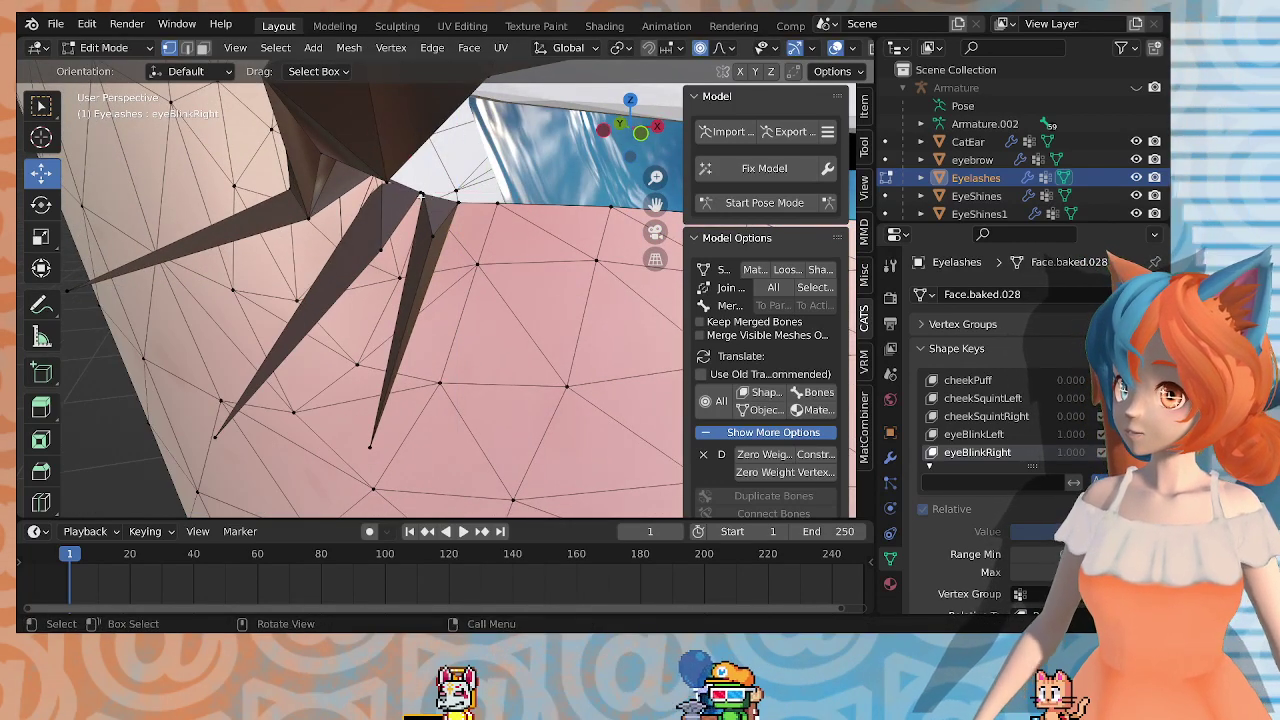
key(g)
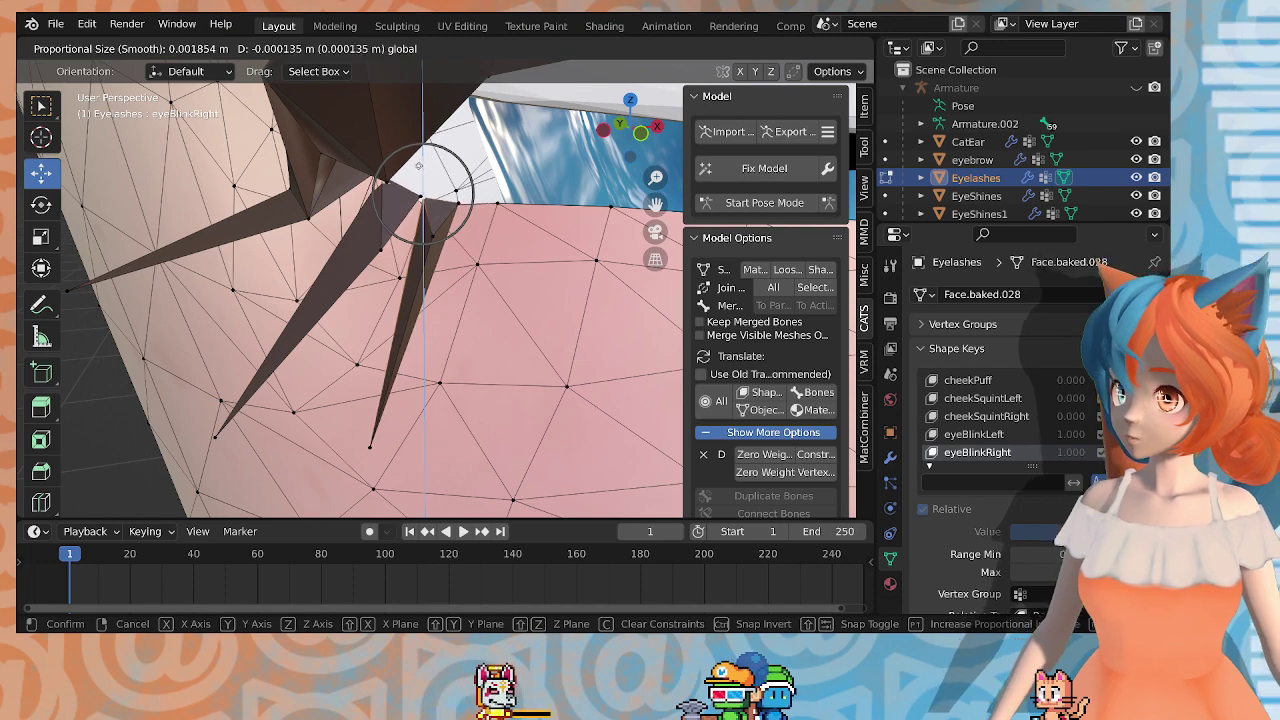
drag(422, 171, 422, 169)
middle_drag(422, 169, 396, 150)
click(357, 163)
key(g)
click(366, 174)
drag(329, 185, 364, 168)
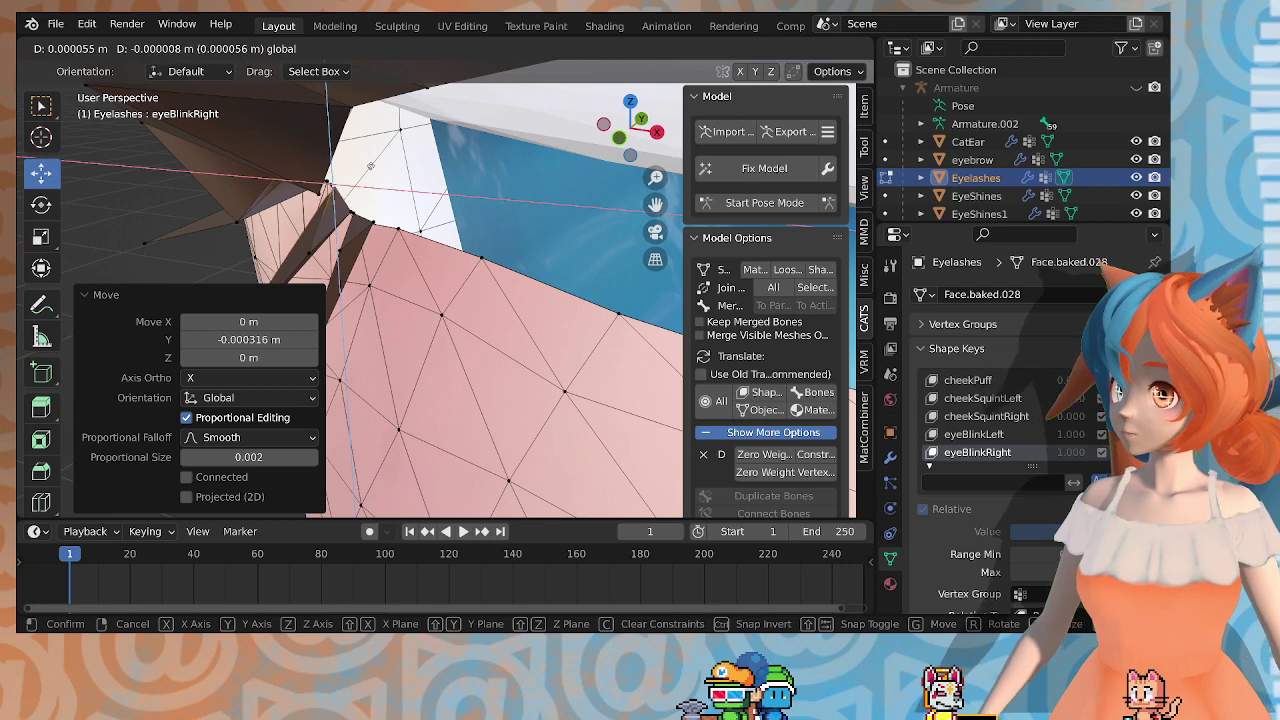
click(366, 163)
Step: Lower the lid corner vertex between the lower lash spikes about 0.00017 m along Z without proportional editing
middle_drag(366, 163, 450, 133)
click(414, 191)
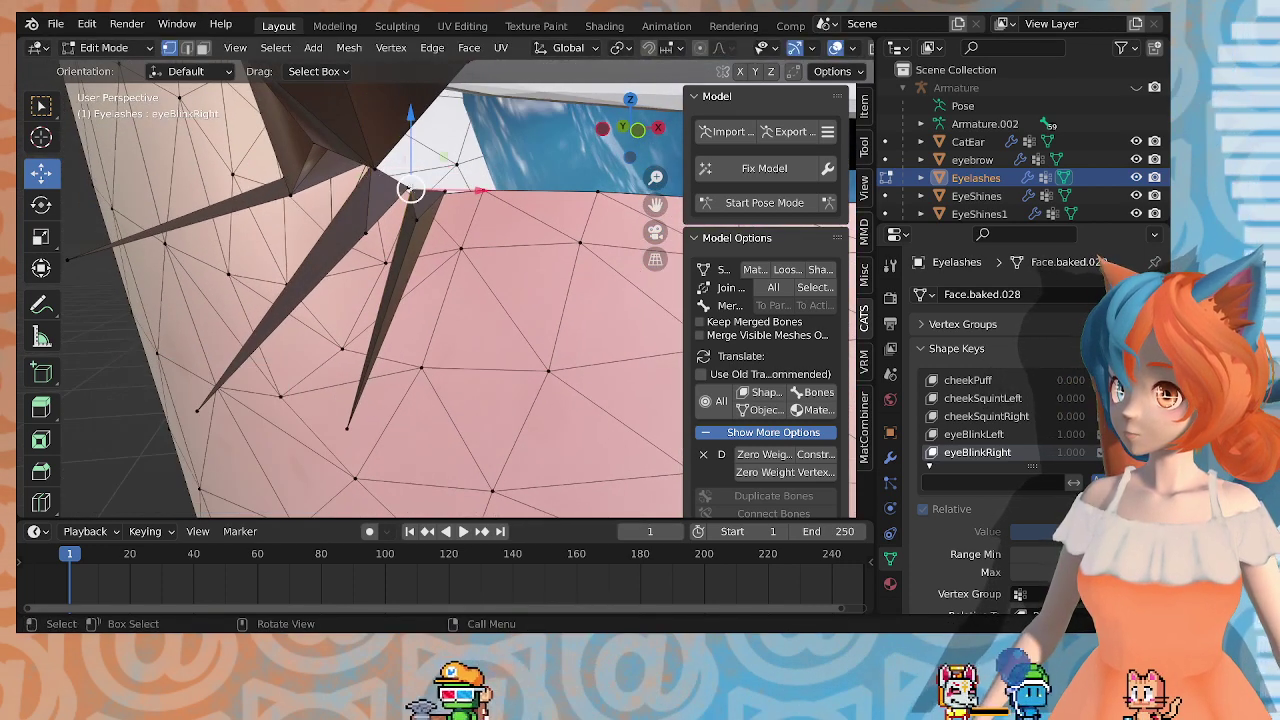
drag(409, 139, 410, 146)
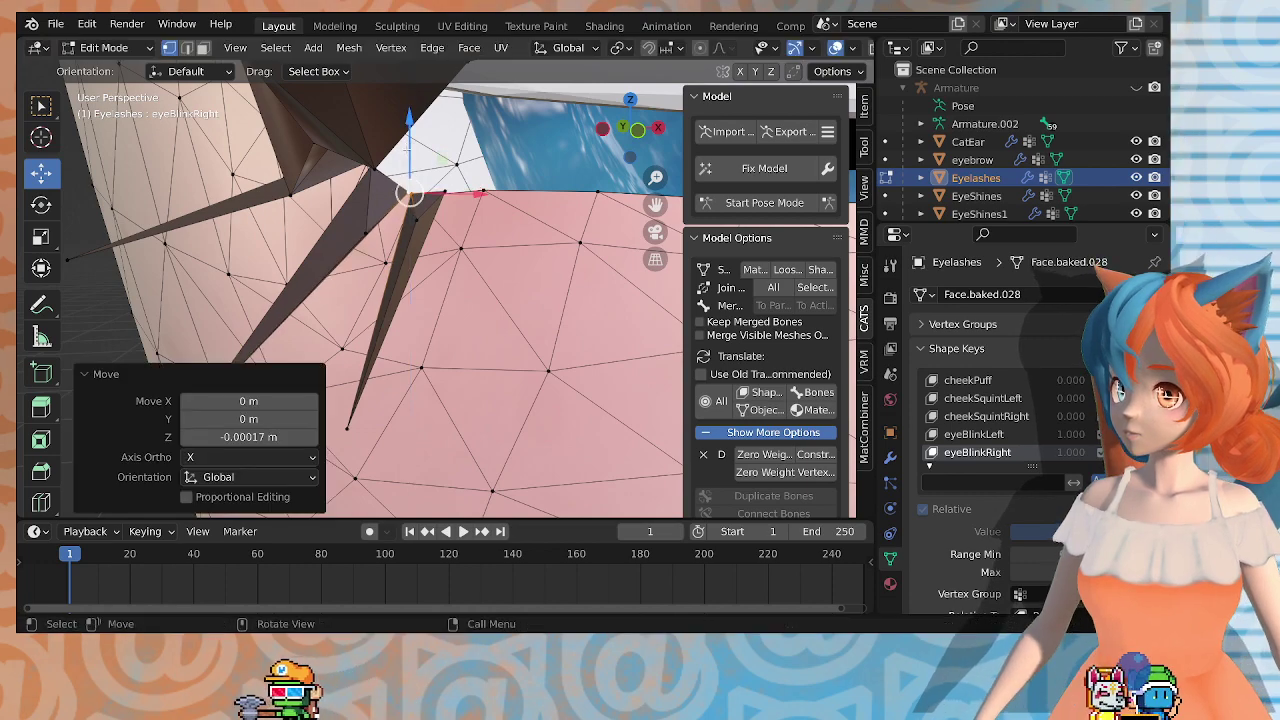
scroll(411, 146, down, 5)
middle_drag(411, 146, 450, 140)
Step: Try shifting the middle lower lash spike's root vertex about -0.0006 m along X, and undo the move
scroll(450, 140, up, 4)
mouse_move(428, 190)
middle_down()
mouse_move(446, 196)
mouse_move(398, 204)
mouse_move(424, 207)
middle_up()
click(419, 204)
drag(449, 210, 443, 209)
click(436, 206)
mouse_move(436, 206)
middle_down()
mouse_move(450, 220)
mouse_move(381, 161)
mouse_move(422, 168)
mouse_move(432, 150)
mouse_move(525, 160)
mouse_move(436, 197)
middle_up()
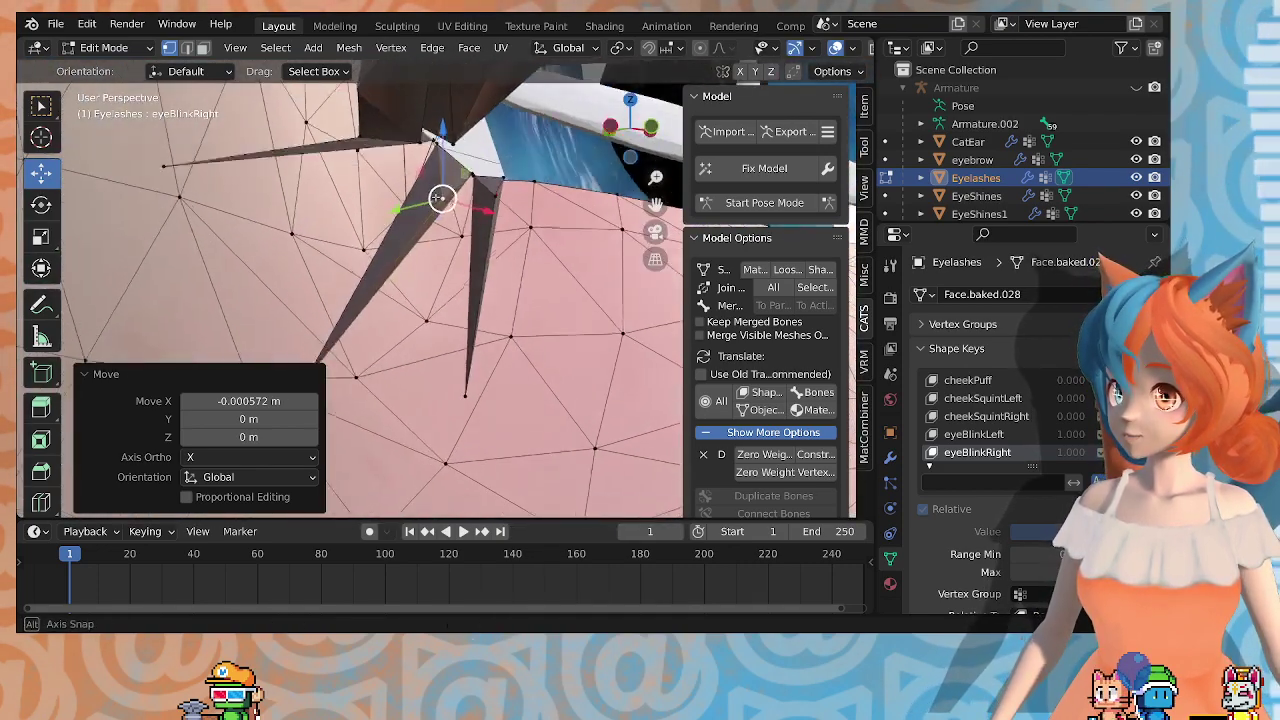
middle_drag(446, 242, 400, 235)
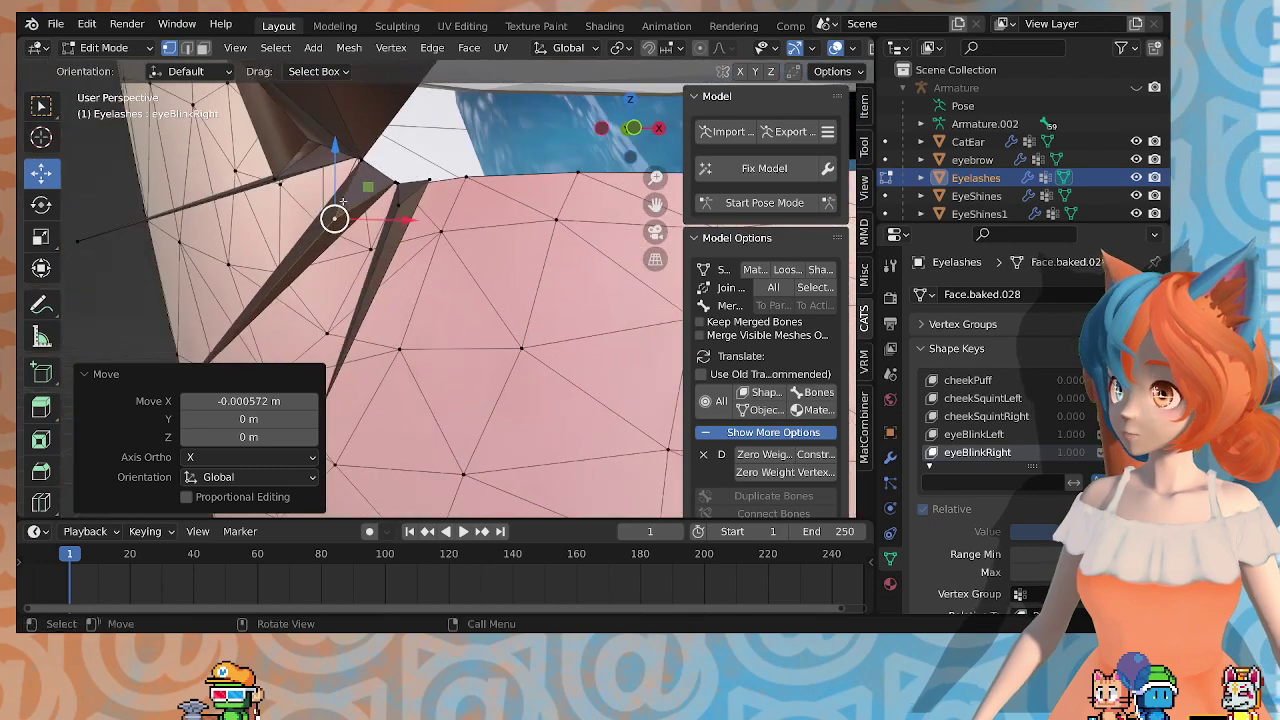
key(ctrl+z)
Step: Try raising the outermost lash spike's root vertex about 0.0008 m along Z, and undo the recent moves there
middle_drag(462, 158, 489, 293)
scroll(480, 280, up, 2)
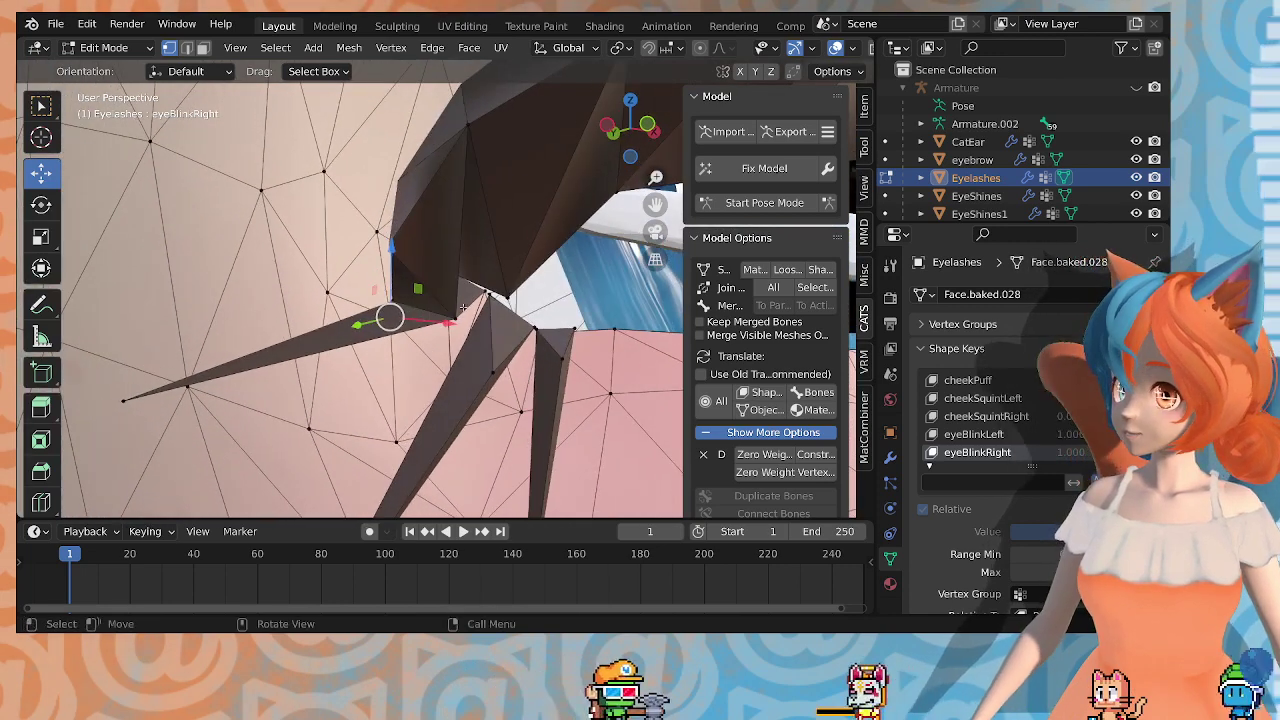
mouse_move(455, 250)
mouse_down()
mouse_move(436, 229)
mouse_move(435, 252)
mouse_up()
middle_drag(437, 286, 418, 309)
click(507, 296)
drag(393, 251, 378, 232)
middle_drag(422, 272, 390, 283)
scroll(390, 283, down, 4)
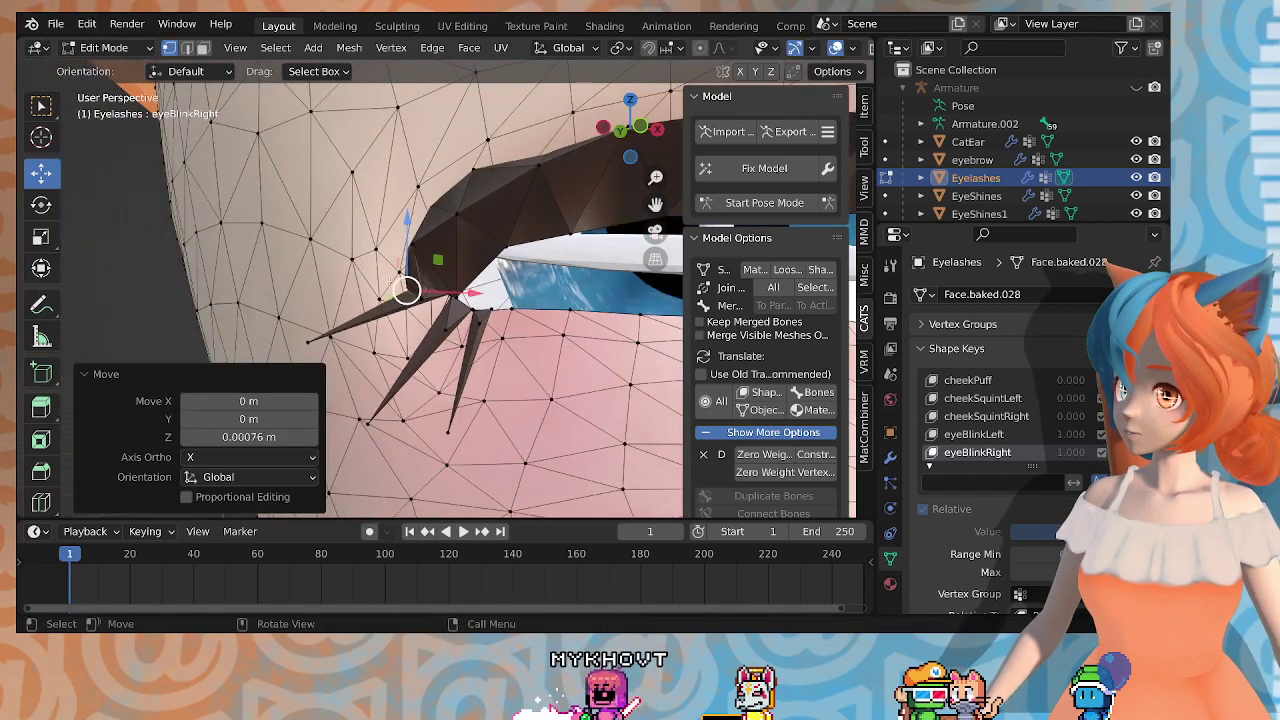
key(ctrl+z)
key(ctrl+z)
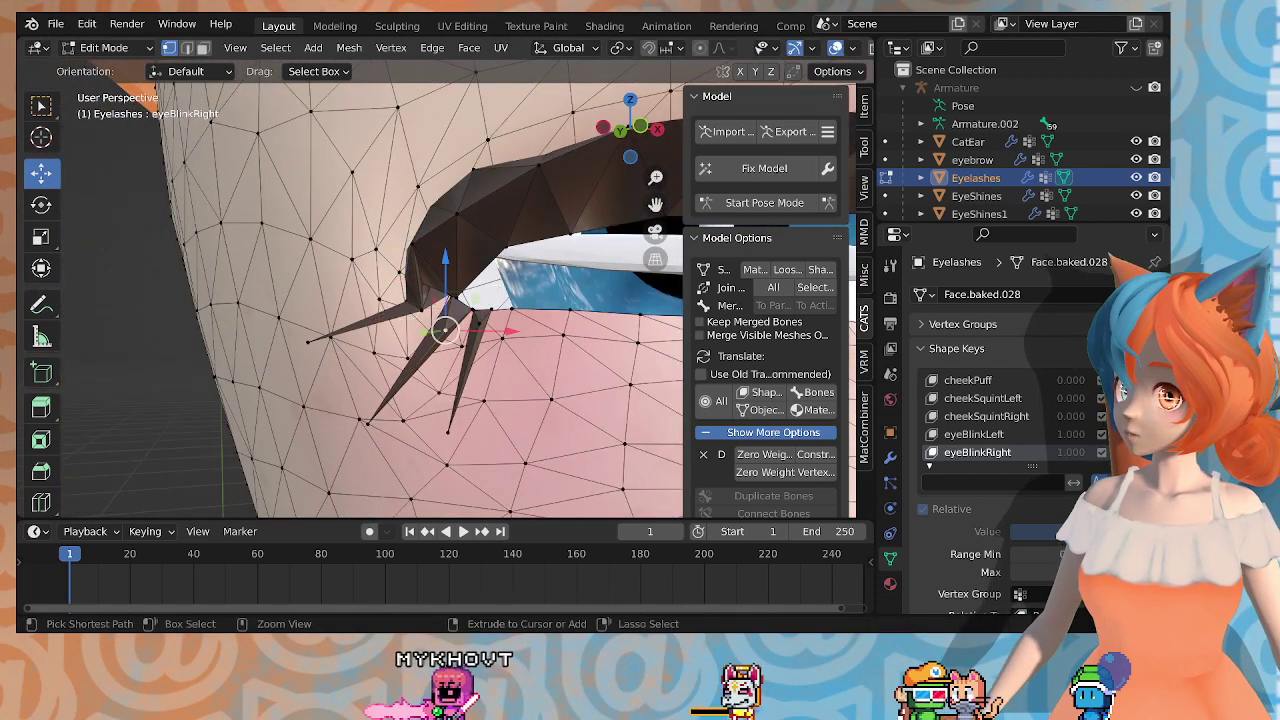
Step: Inspect the outer eye corner from several angles and undo the recent fine adjustments to its lash and lid vertices
mouse_move(489, 291)
middle_down()
mouse_move(540, 292)
mouse_move(478, 292)
middle_up()
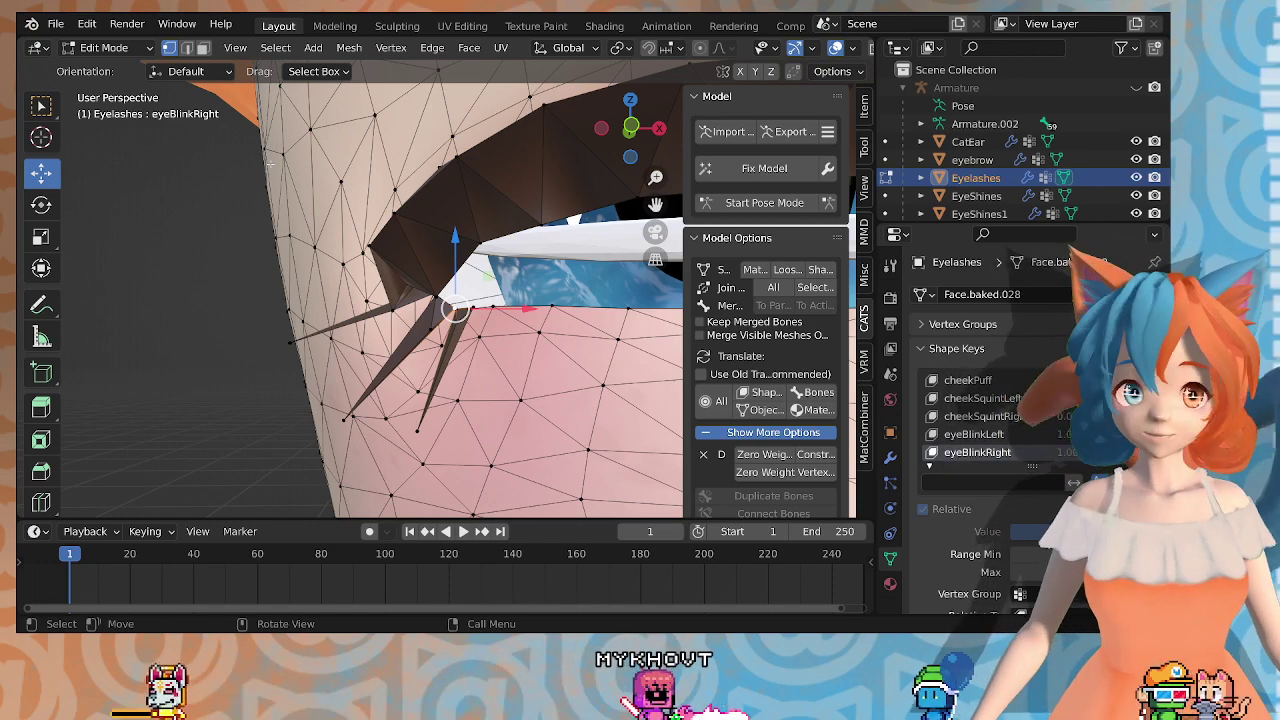
middle_drag(226, 196, 352, 320)
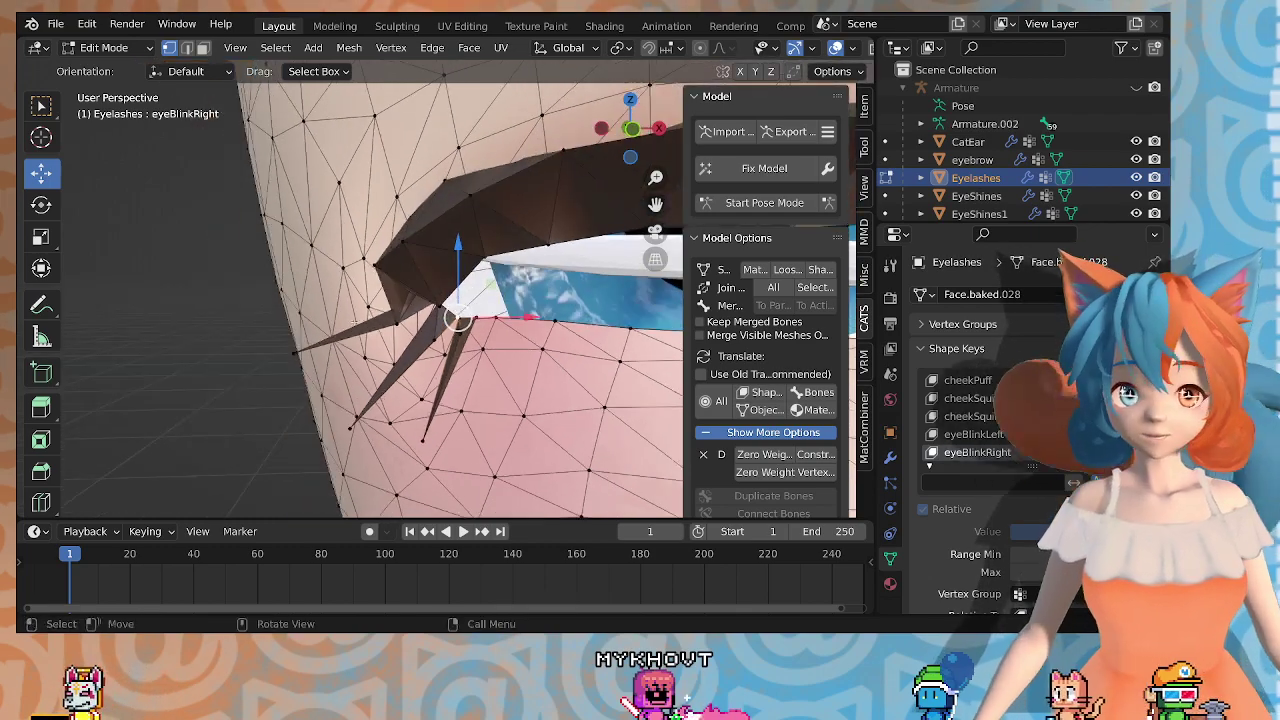
middle_drag(437, 304, 262, 318)
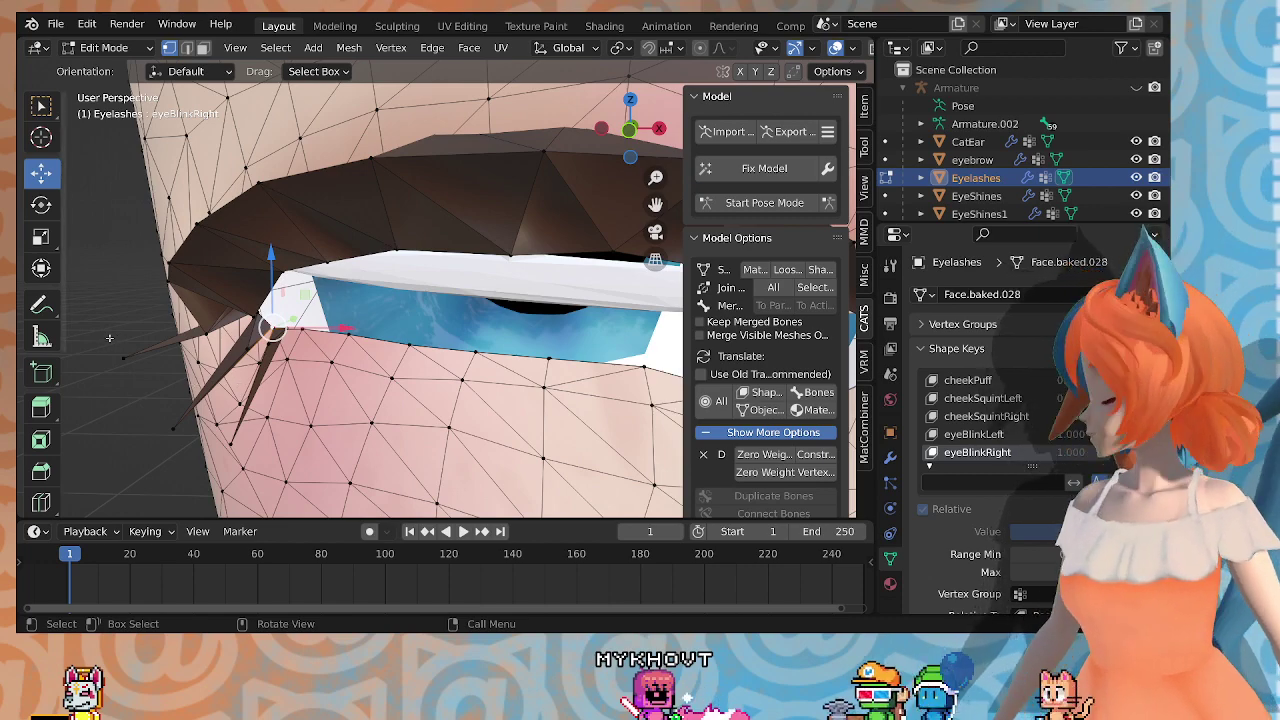
mouse_move(185, 334)
middle_down()
mouse_move(215, 326)
mouse_move(190, 334)
middle_up()
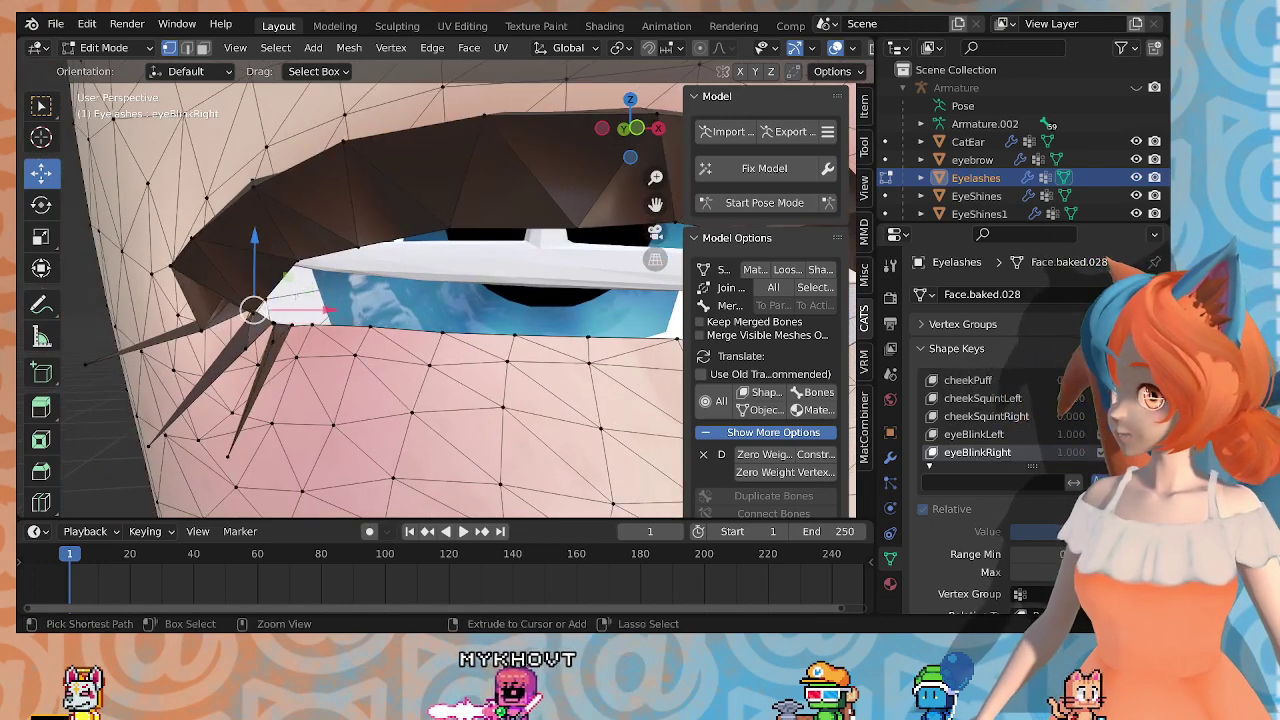
click(295, 308)
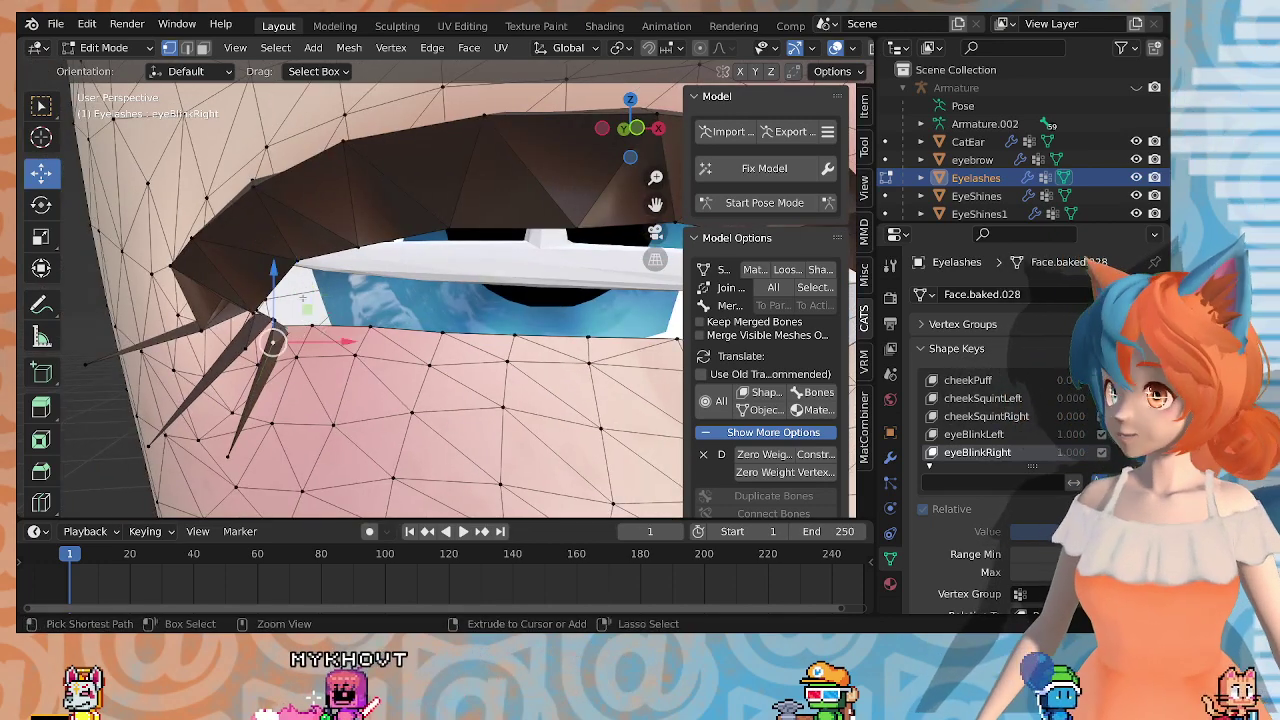
key(ctrl+z)
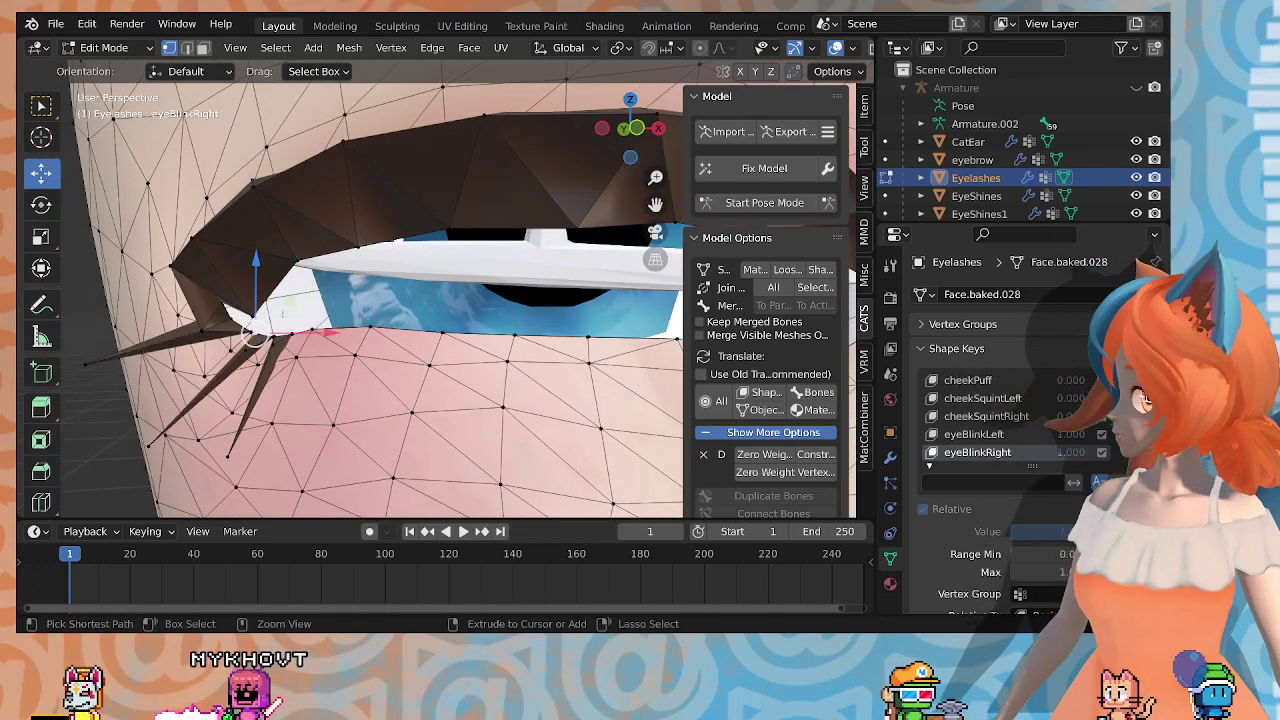
Step: Try shifting the lash vertex at the outer eye corner about 0.0005 m along X without proportional editing
middle_drag(340, 300, 320, 320)
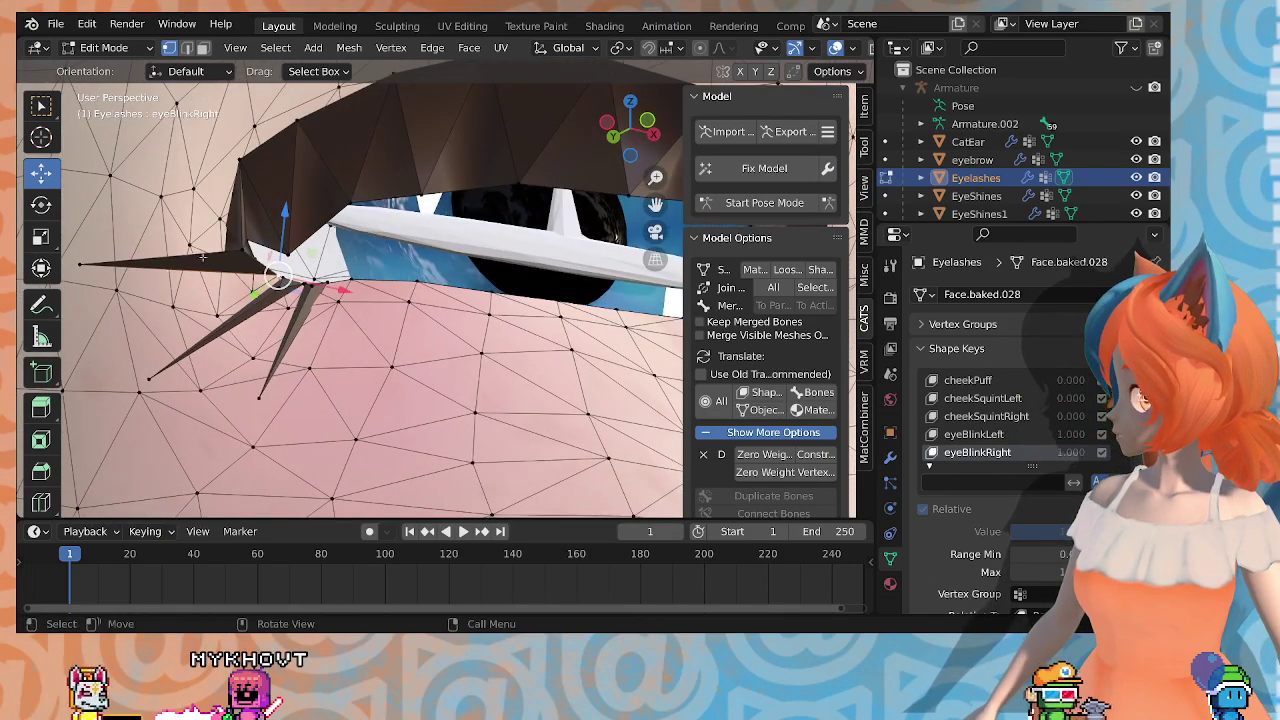
middle_drag(203, 257, 176, 295)
mouse_move(255, 299)
middle_down()
mouse_move(280, 281)
mouse_move(234, 288)
middle_up()
click(246, 268)
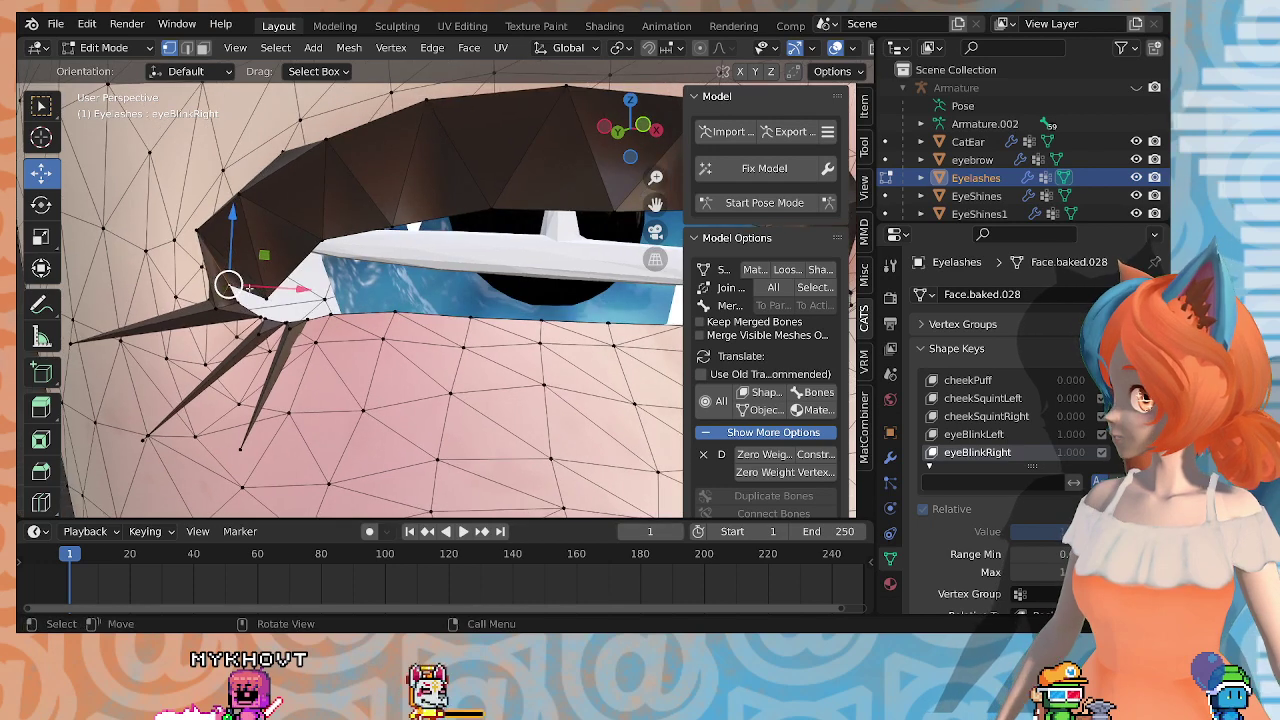
drag(298, 289, 316, 288)
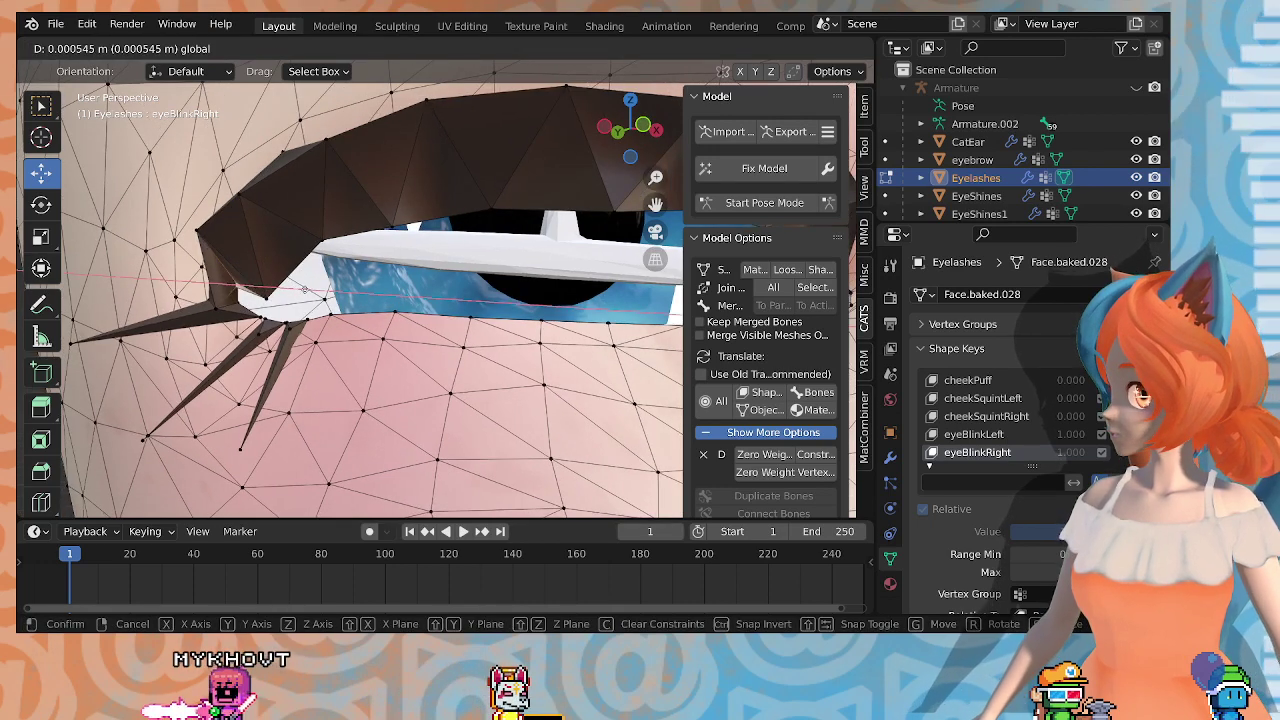
click(305, 289)
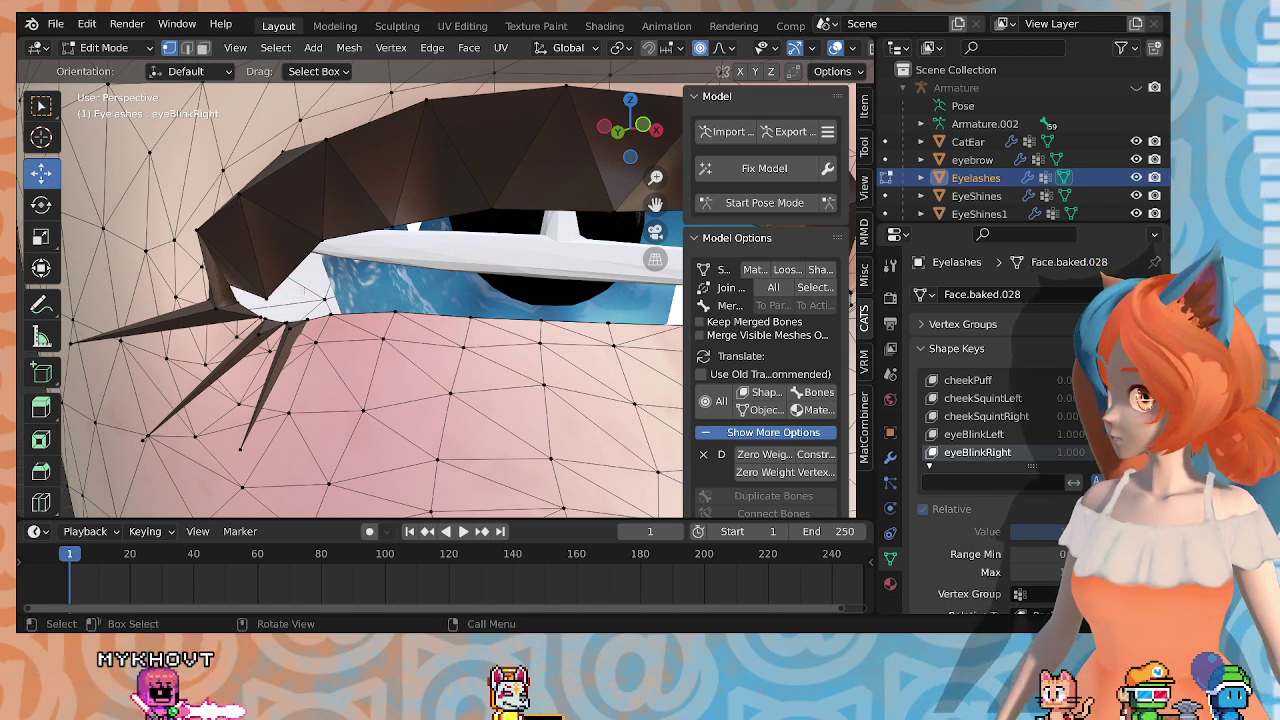
Step: Try lowering the outer-corner lash vertex about 0.0016 m along Z with proportional editing, and undo the recent move
drag(298, 289, 293, 290)
drag(240, 214, 240, 240)
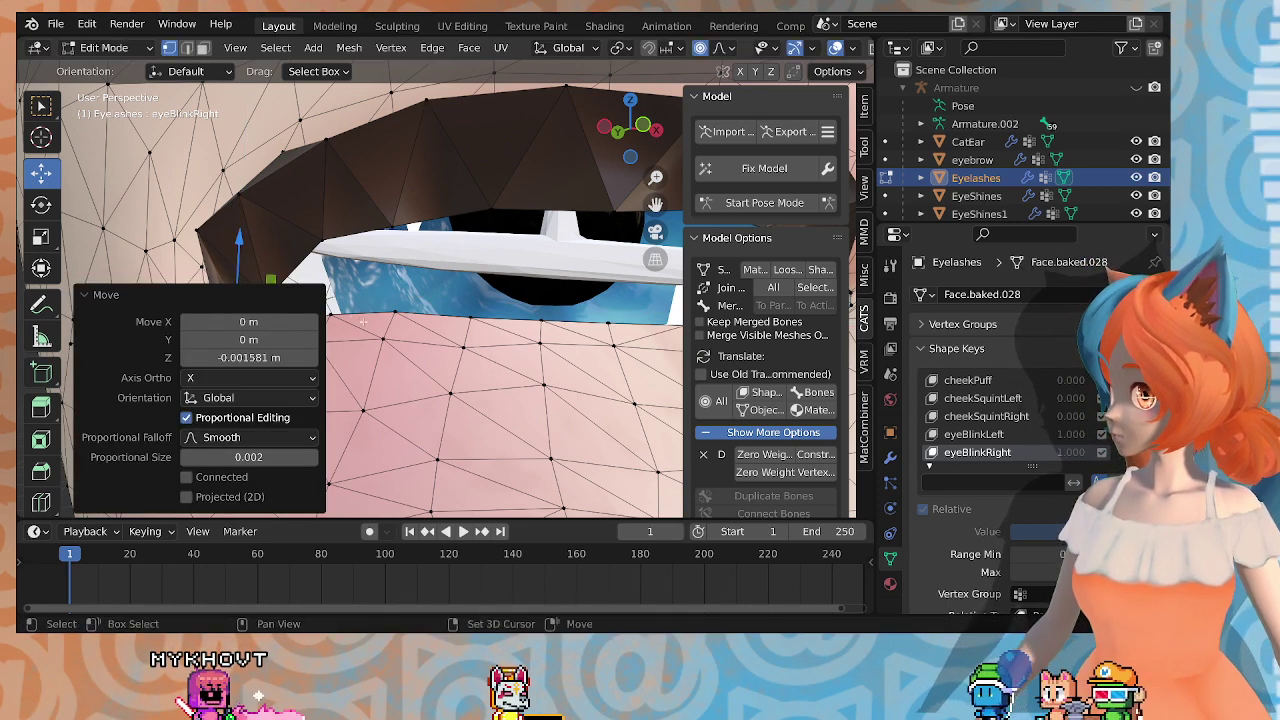
middle_drag(363, 321, 400, 309)
drag(358, 298, 352, 303)
key(ctrl+z)
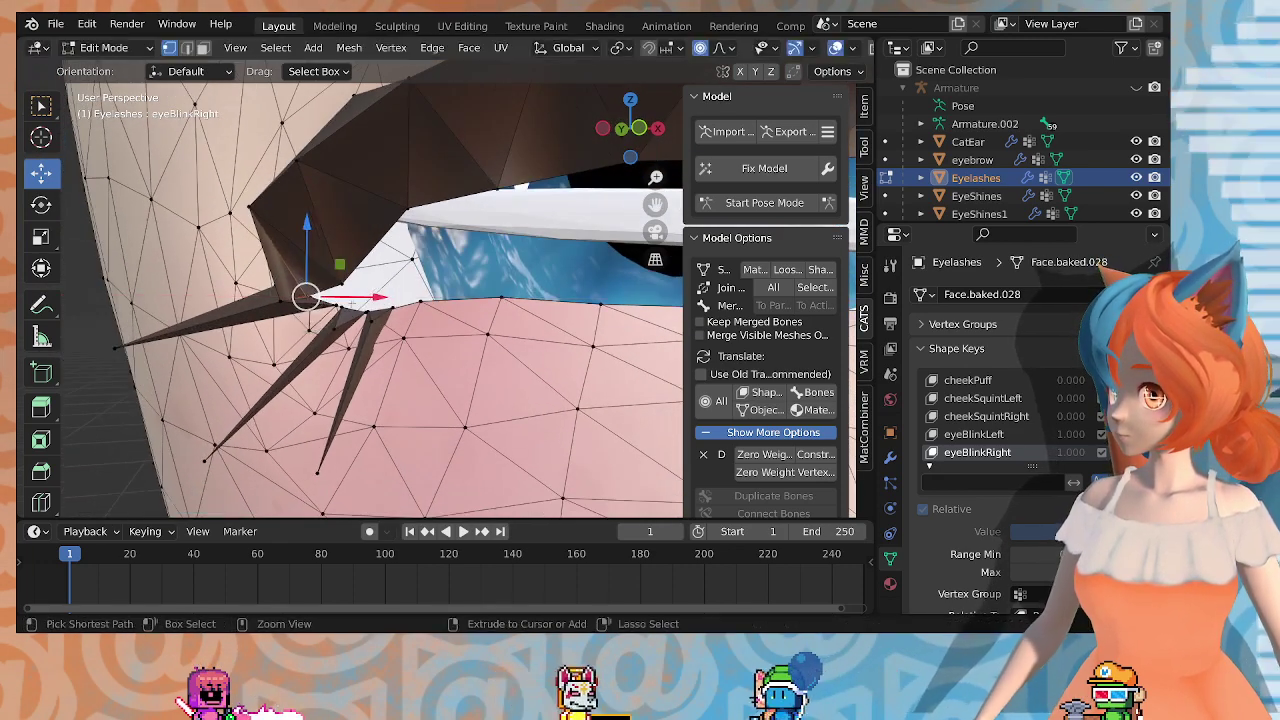
Step: Lower the upper lash's bottom-edge vertex nearest the outer eye corner to the lower lid line with proportional editing
middle_drag(352, 303, 330, 280)
mouse_move(322, 214)
mouse_down()
mouse_move(323, 192)
mouse_move(318, 212)
mouse_up()
middle_drag(318, 212, 360, 265)
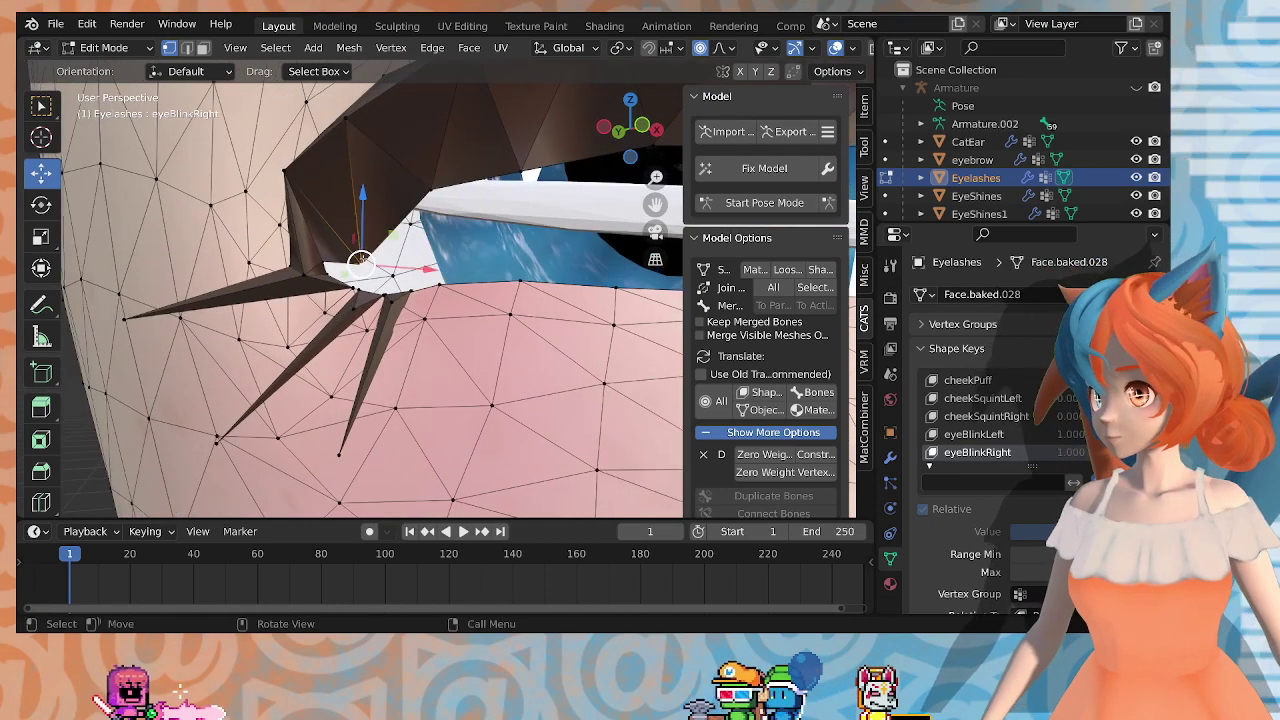
drag(363, 232, 423, 227)
middle_drag(423, 227, 470, 230)
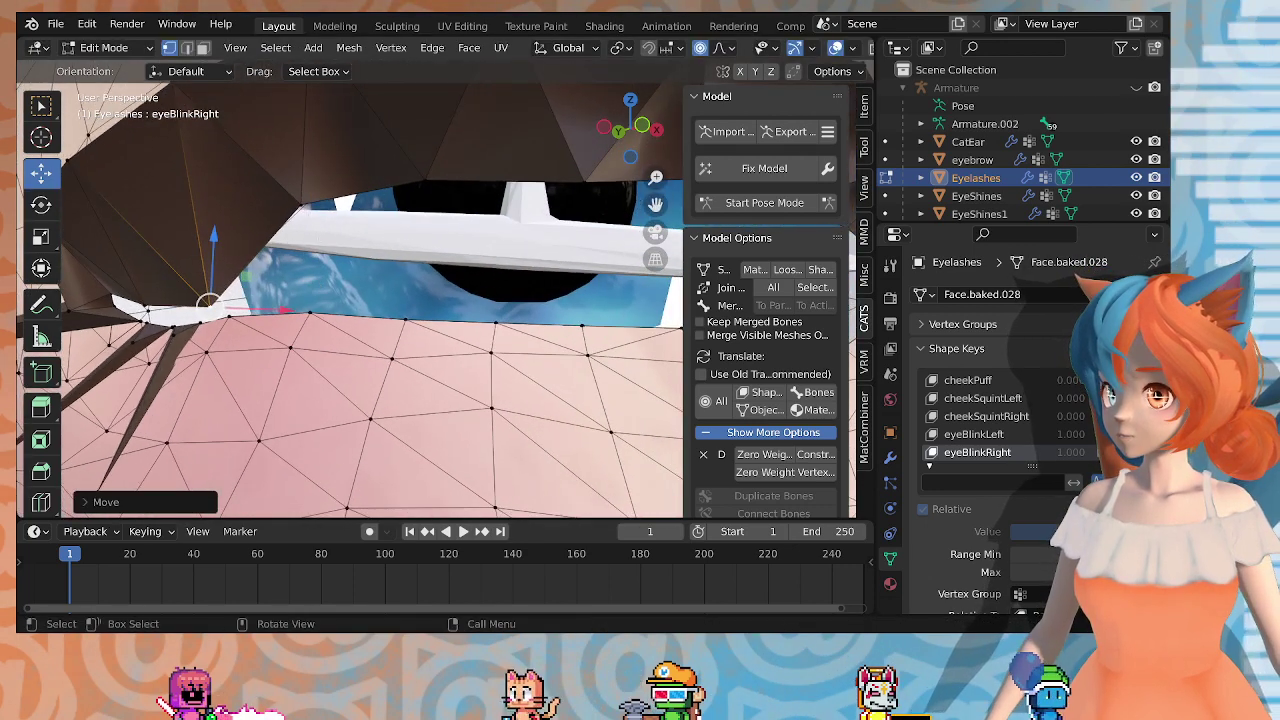
Step: Lower the next two bottom-edge vertices of the upper lash, going towards the pupil, to the lower lid line
click(306, 189)
drag(306, 189, 311, 260)
middle_drag(428, 177, 396, 306)
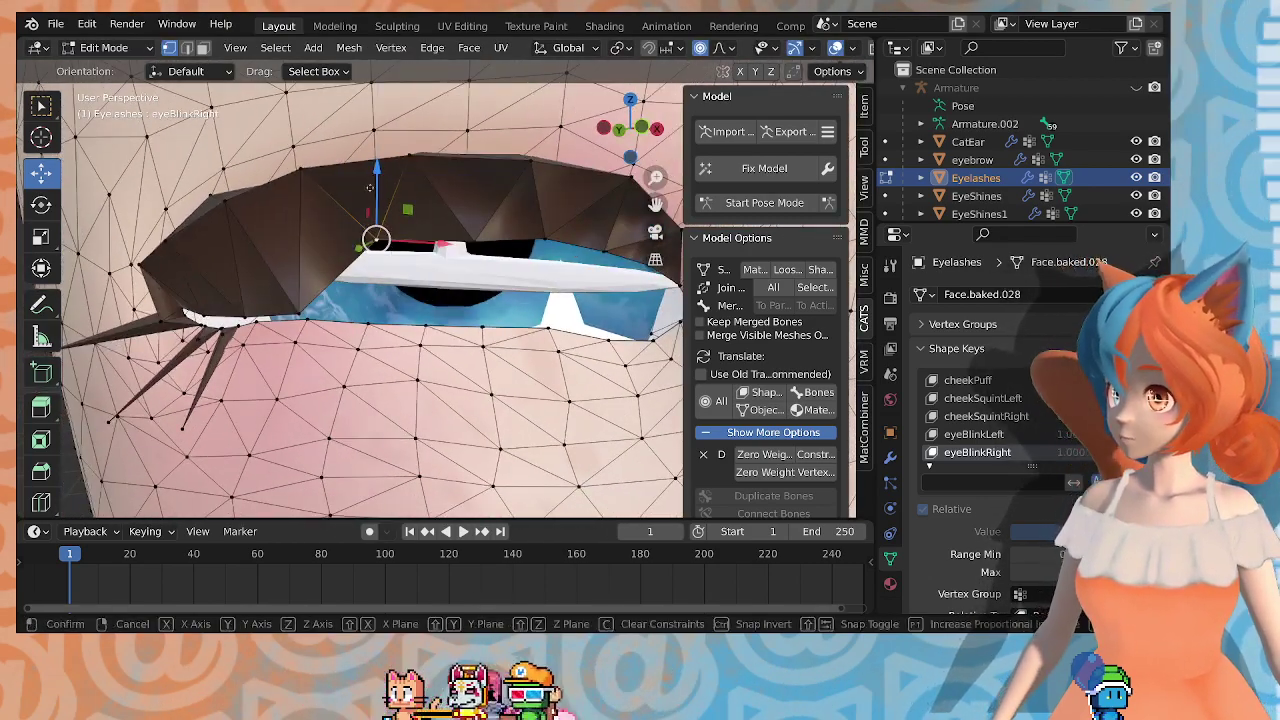
drag(373, 178, 372, 252)
mouse_move(372, 252)
middle_down()
mouse_move(410, 282)
mouse_move(464, 240)
mouse_move(370, 229)
middle_up()
Step: Lower the remaining bottom-edge lash vertices from the pupil to near the inner eye corner along Z, aligning them just above the lower lid
click(464, 241)
drag(369, 184, 370, 204)
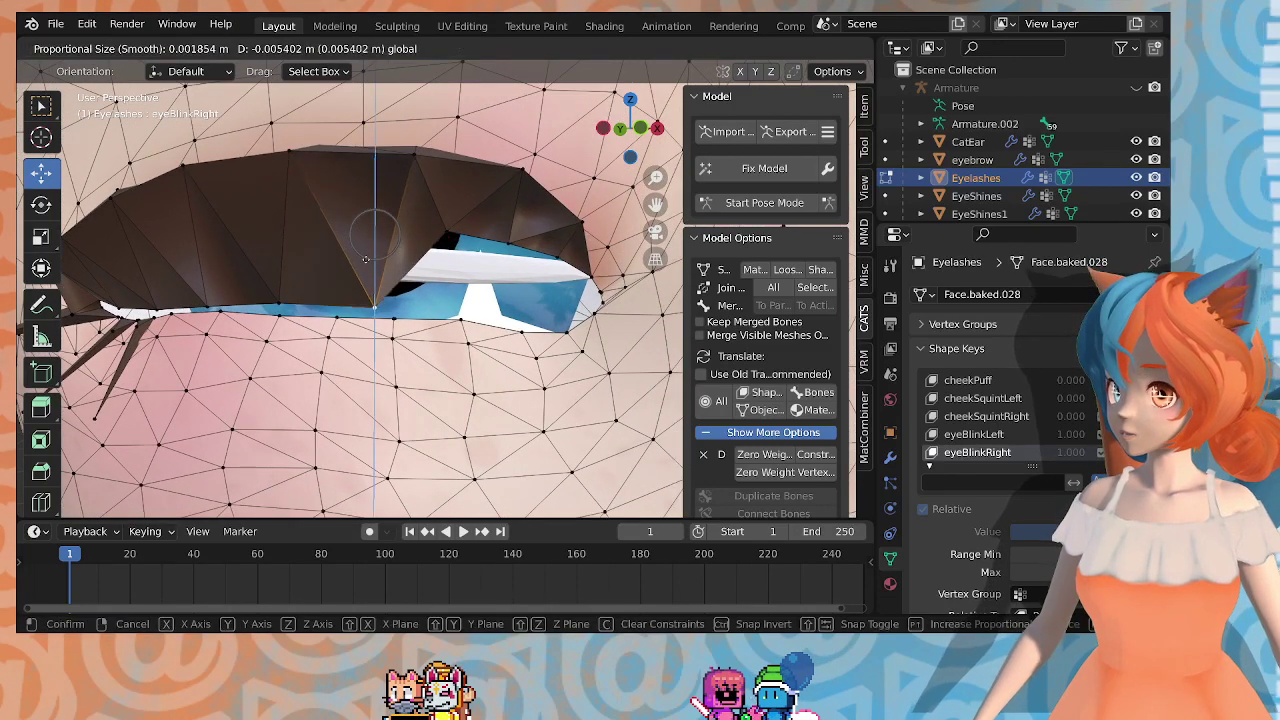
drag(372, 254, 372, 256)
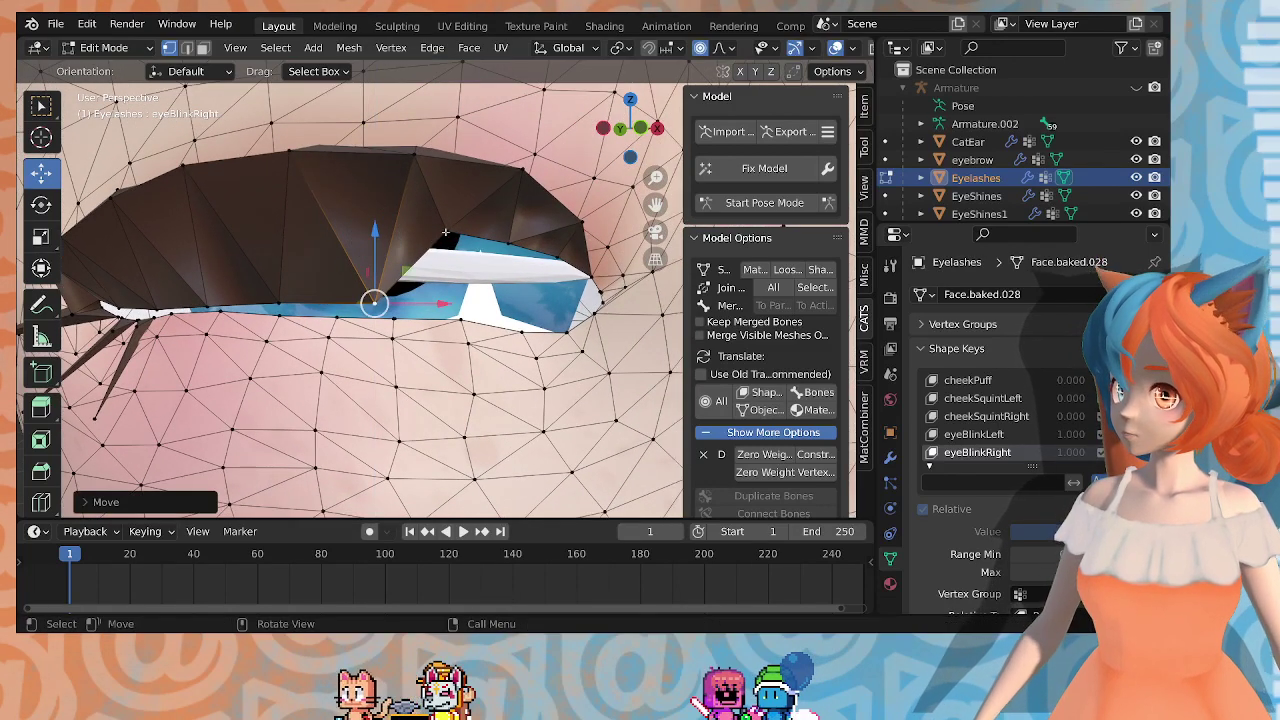
click(448, 244)
drag(449, 226, 458, 275)
click(511, 244)
drag(512, 208, 508, 272)
click(557, 262)
drag(558, 226, 564, 270)
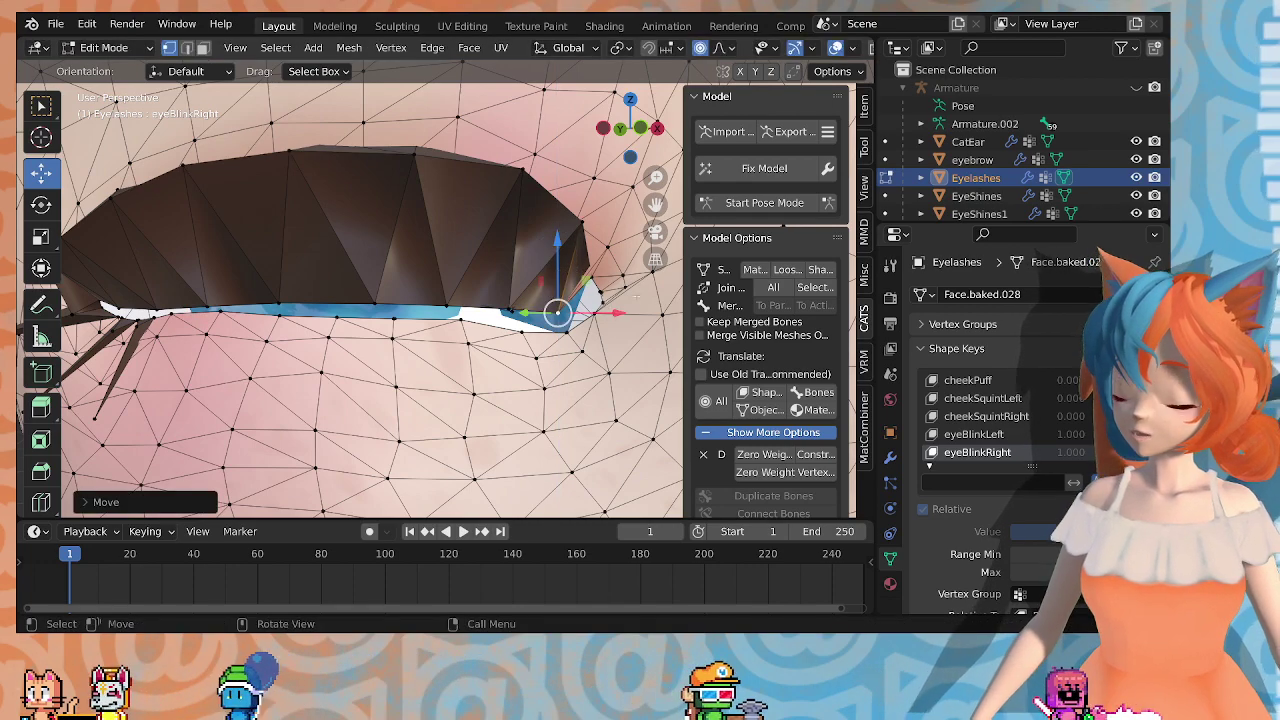
Step: Lower the lash vertex at the inner eye corner about 0.0026 m along Z to meet the lid corner
shift+middle_drag(636, 296, 490, 294)
scroll(480, 294, up, 6)
middle_drag(405, 294, 501, 219)
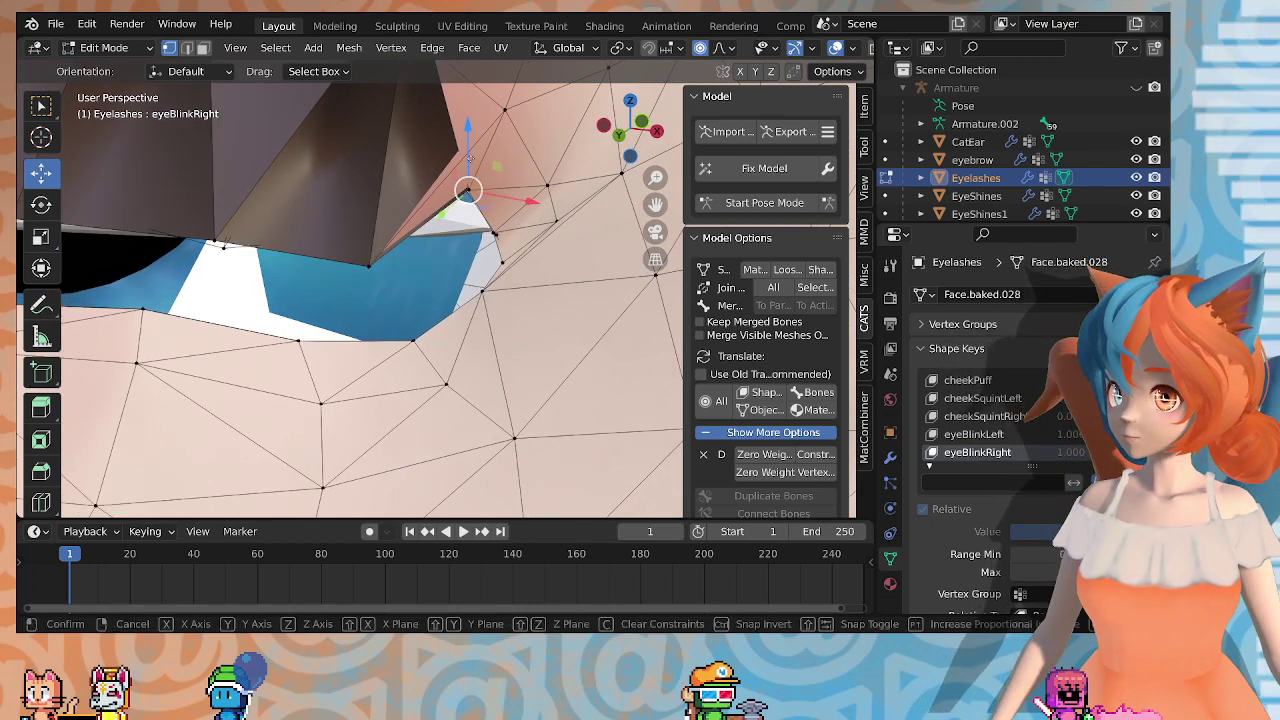
key(z)
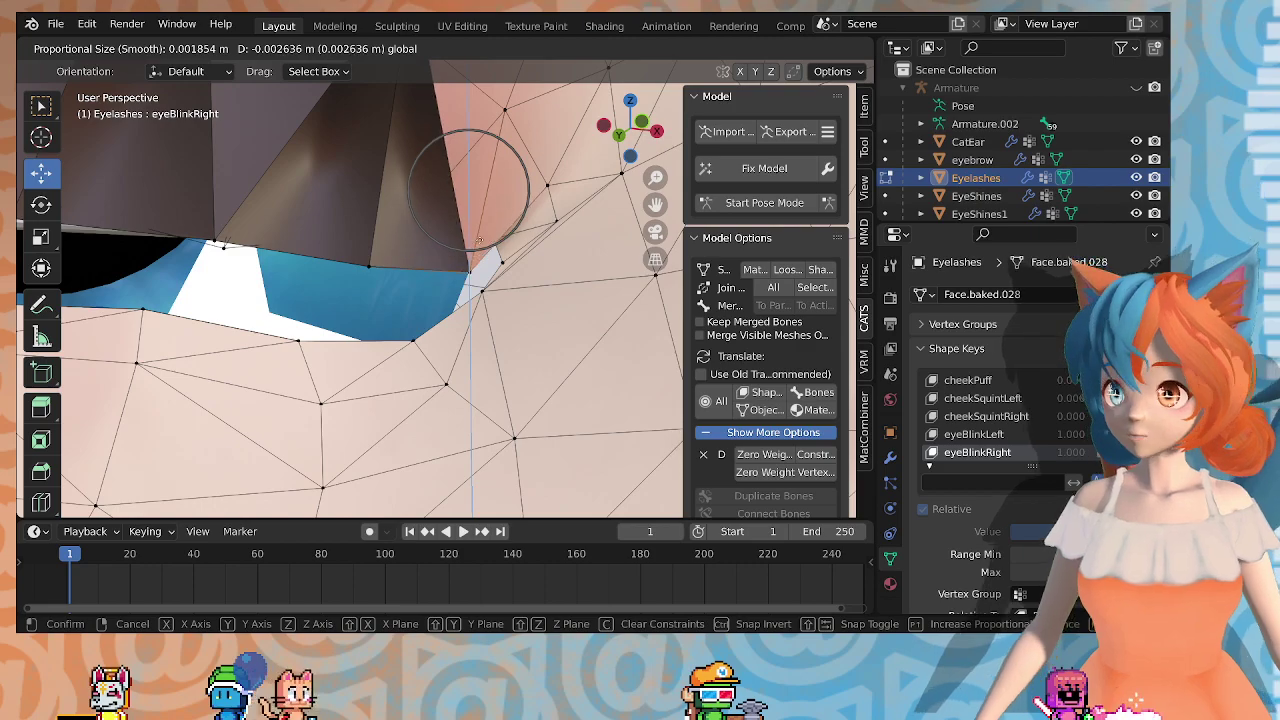
drag(479, 240, 479, 241)
Step: Lower the upper-rim lash vertex nearest the inner eye corner about 0.0075 m along Z
middle_drag(479, 241, 416, 305)
scroll(532, 358, up, 1)
scroll(436, 330, down, 7)
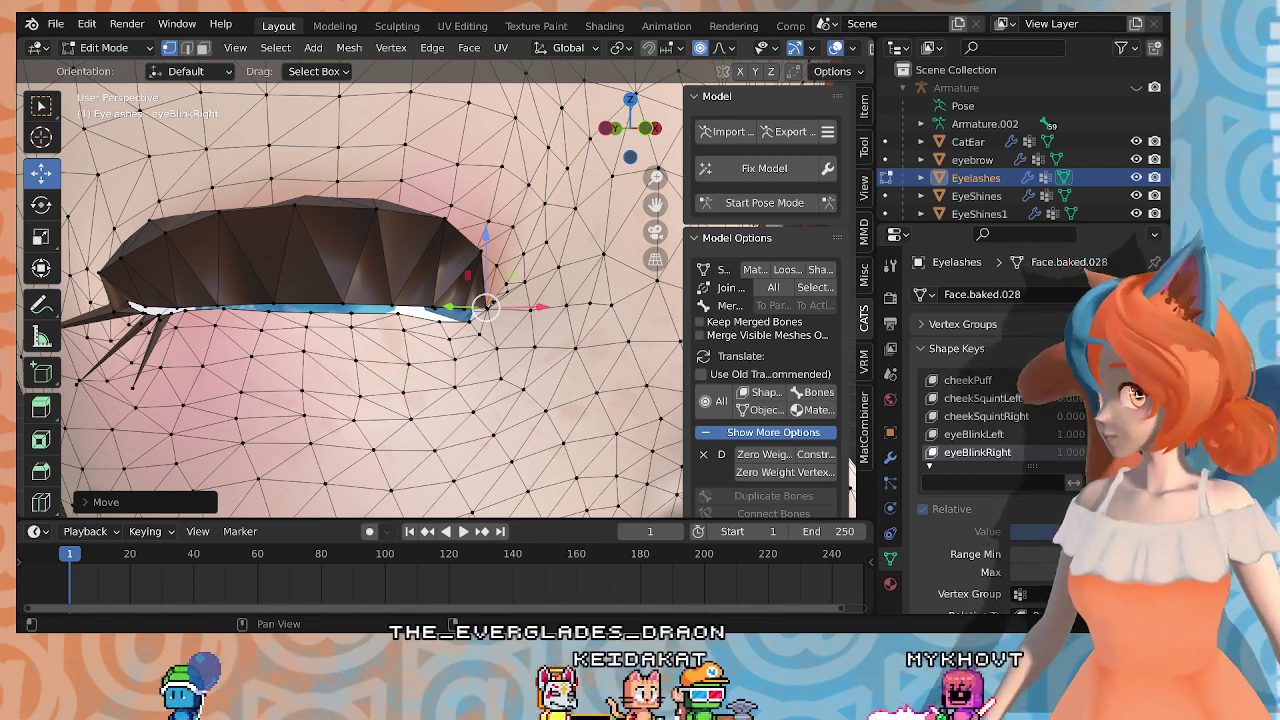
middle_drag(430, 320, 464, 328)
scroll(464, 328, up, 1)
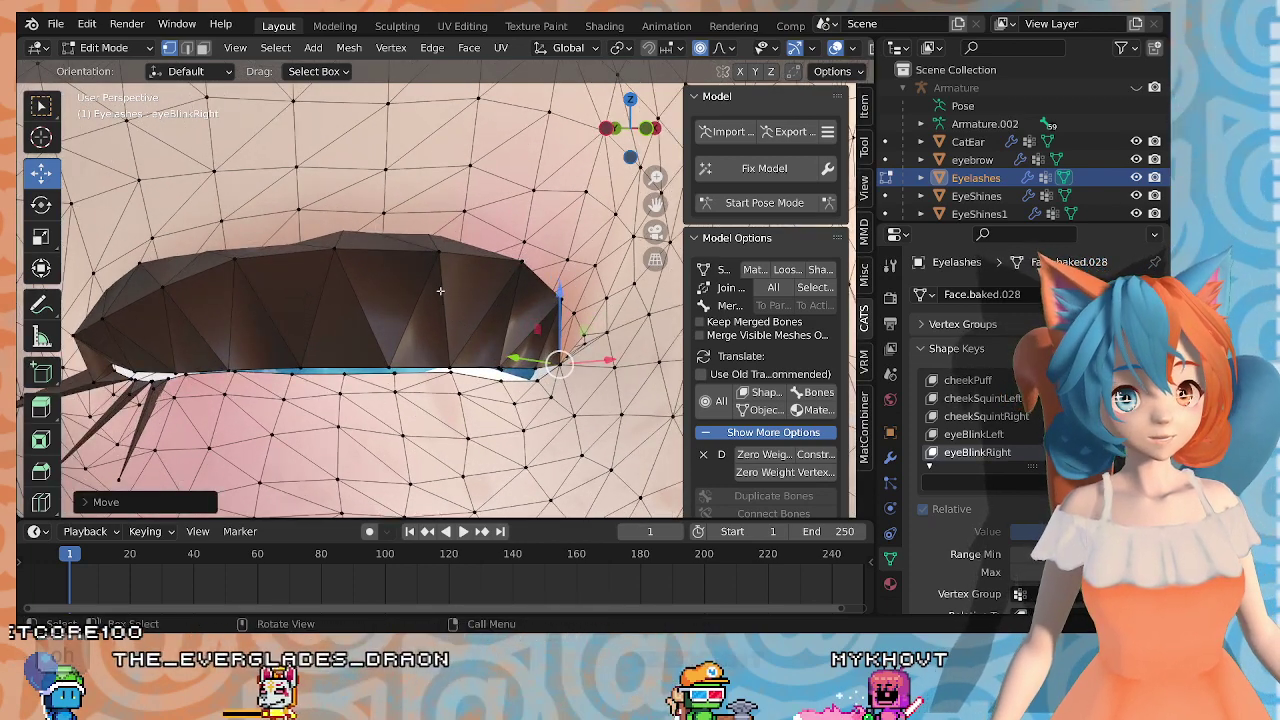
middle_drag(440, 288, 409, 301)
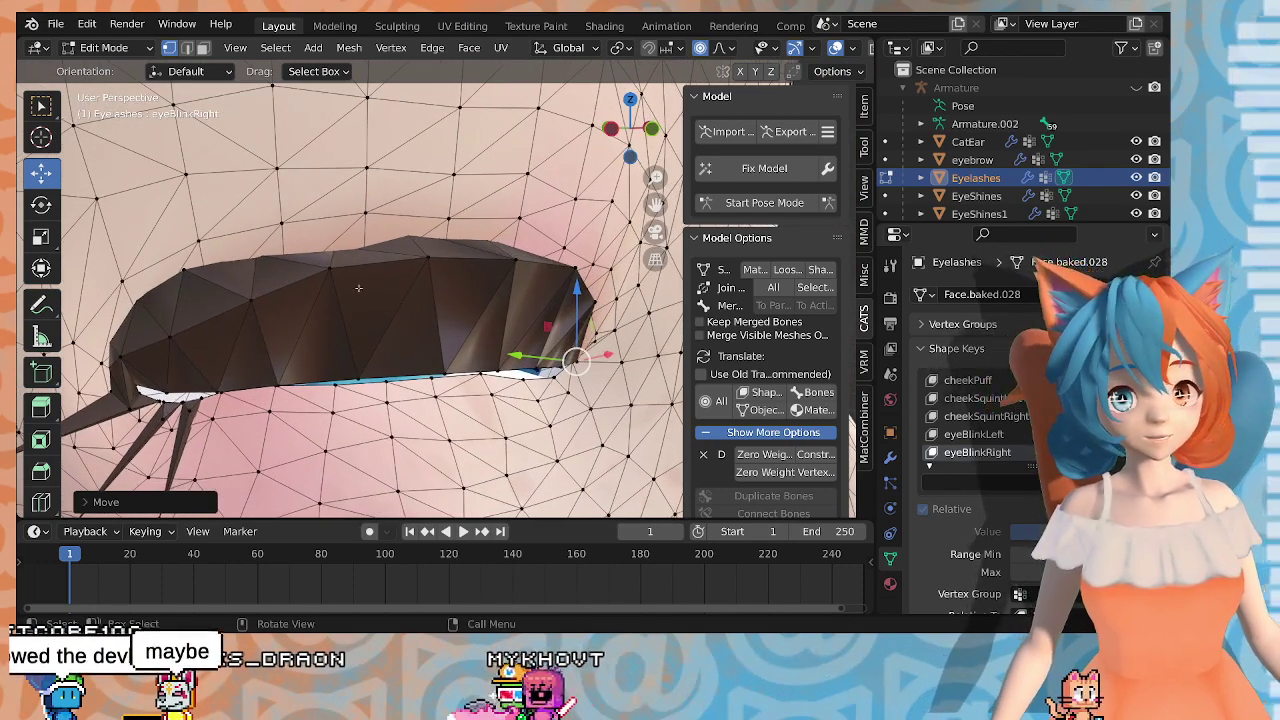
middle_drag(178, 324, 364, 282)
click(407, 344)
key(g)
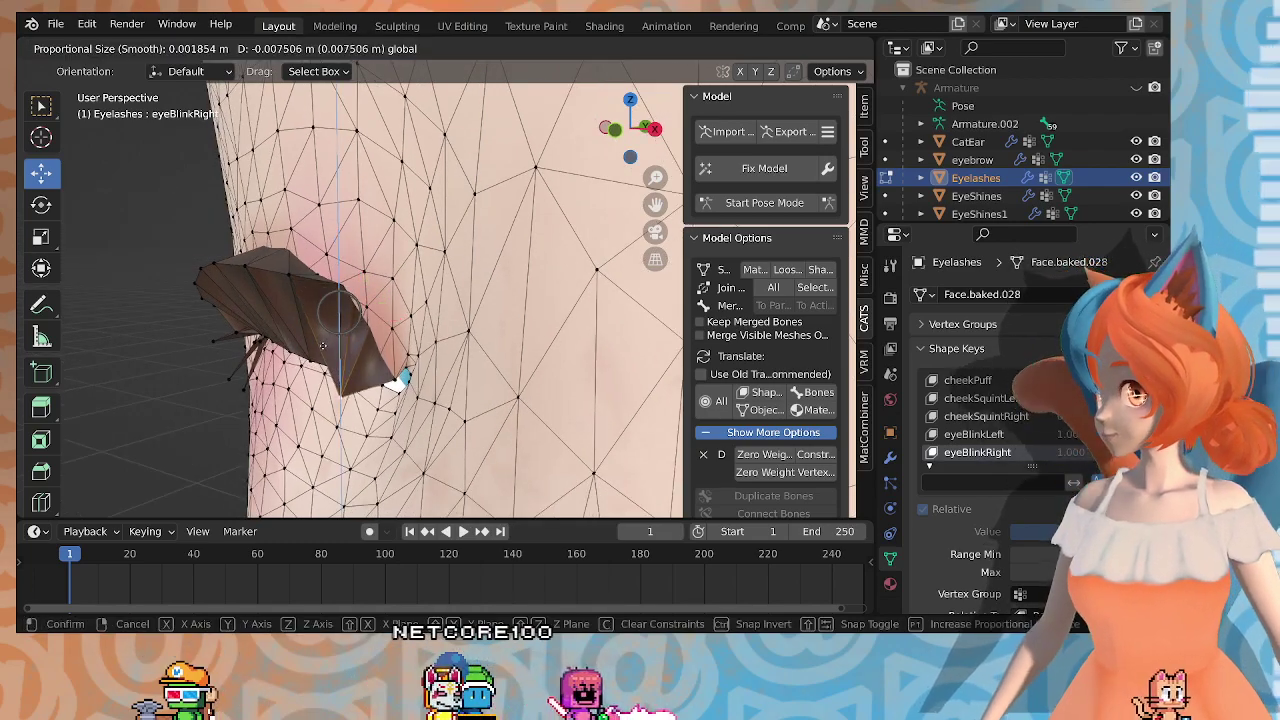
click(322, 349)
middle_drag(322, 349, 352, 296)
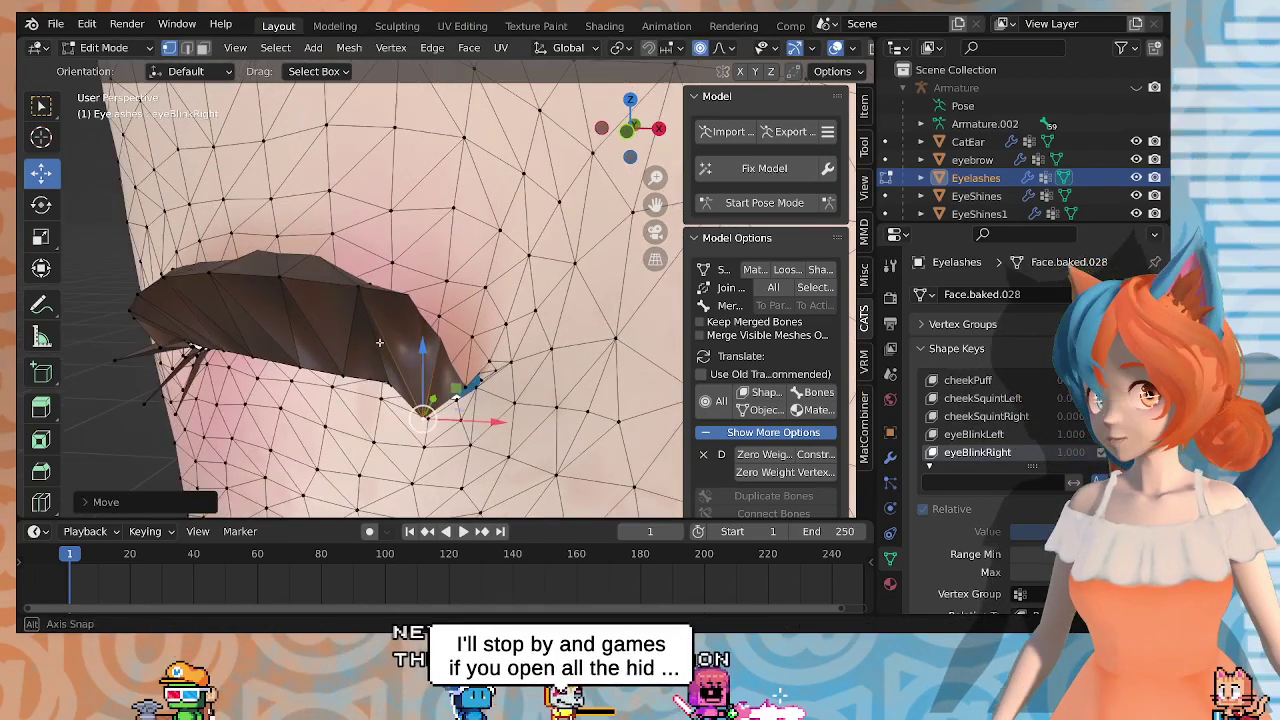
Step: Lower the next two upper-rim lash vertices, going outwards from the inner corner, below the lower lid line
click(356, 291)
drag(357, 256, 343, 406)
middle_drag(358, 345, 453, 296)
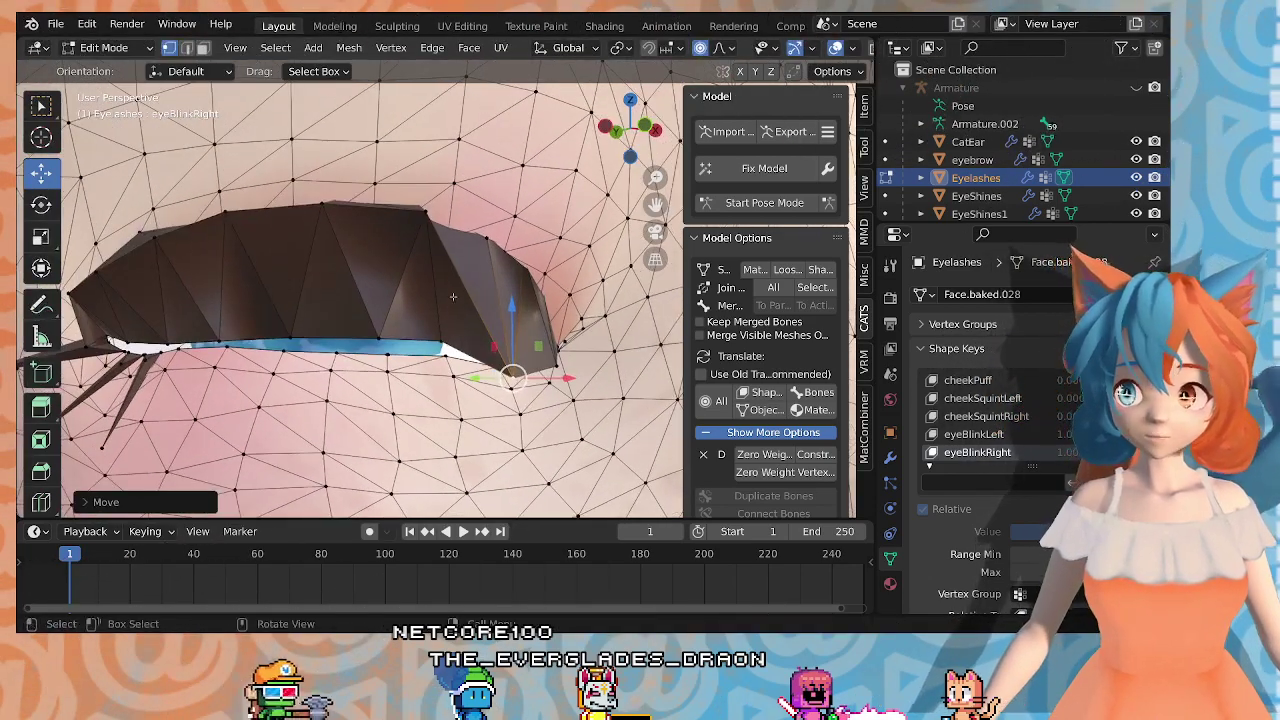
click(426, 212)
middle_drag(426, 214, 331, 248)
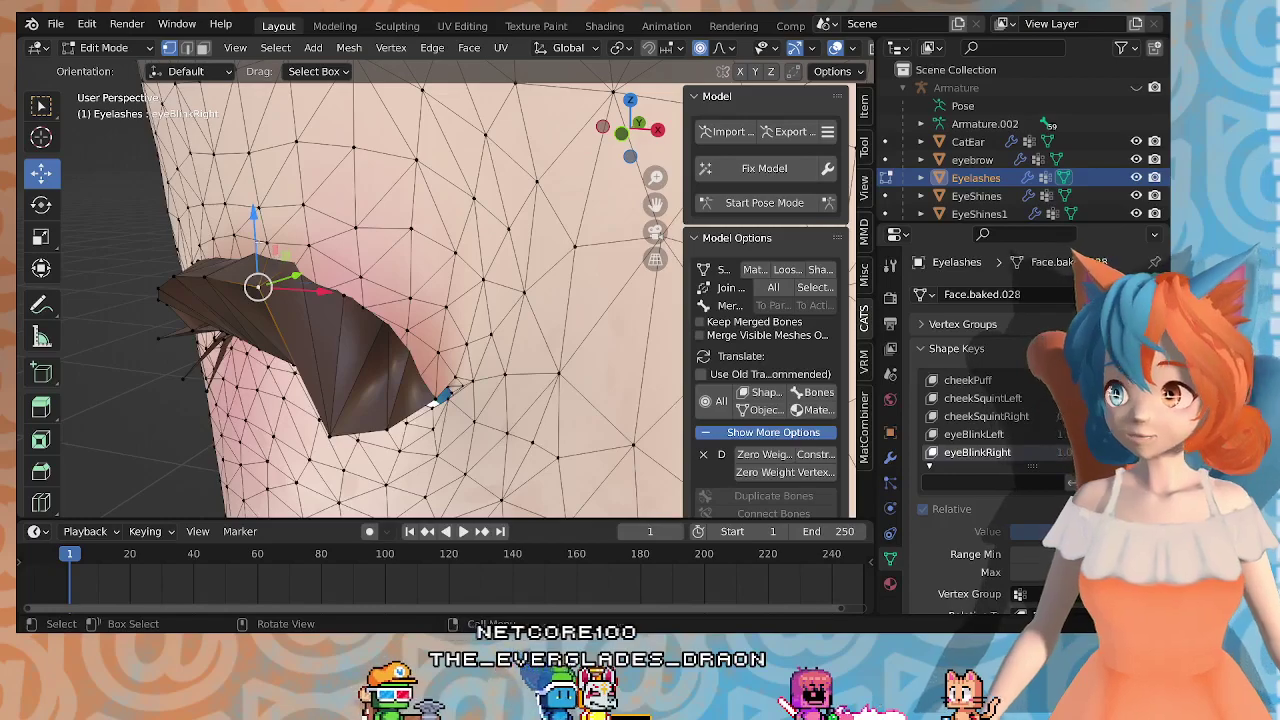
drag(254, 212, 266, 362)
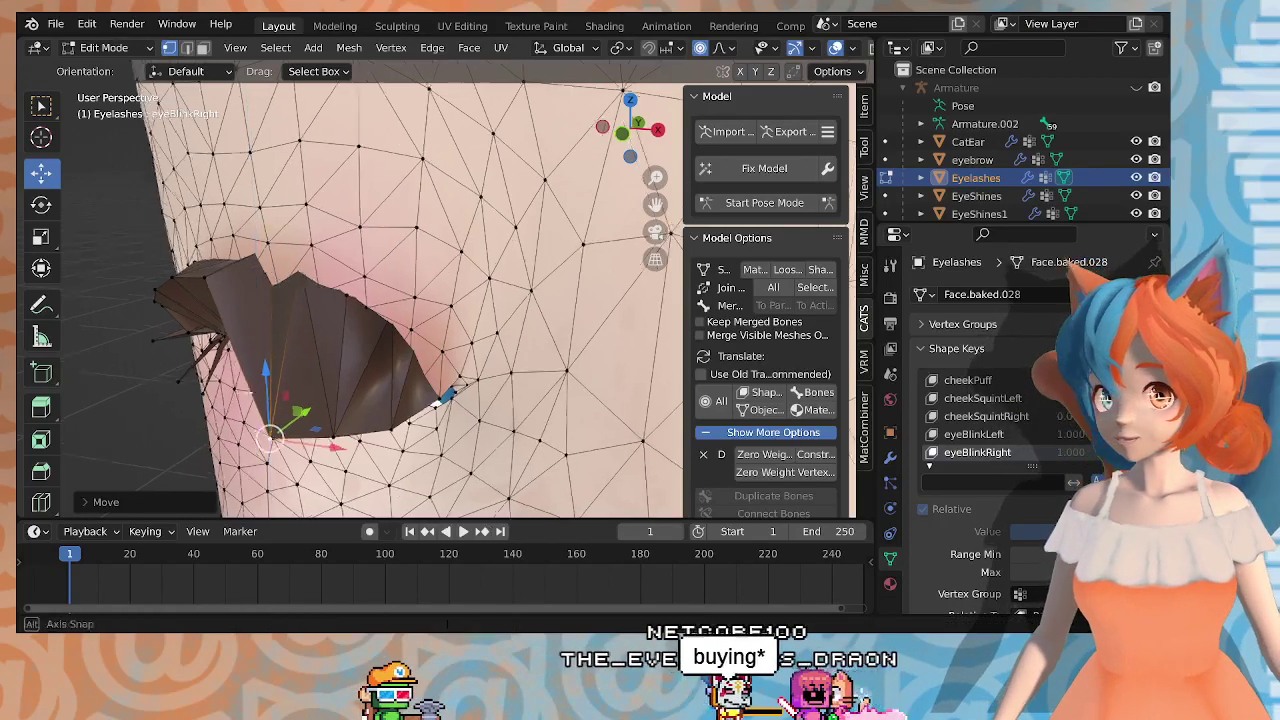
middle_drag(250, 393, 369, 358)
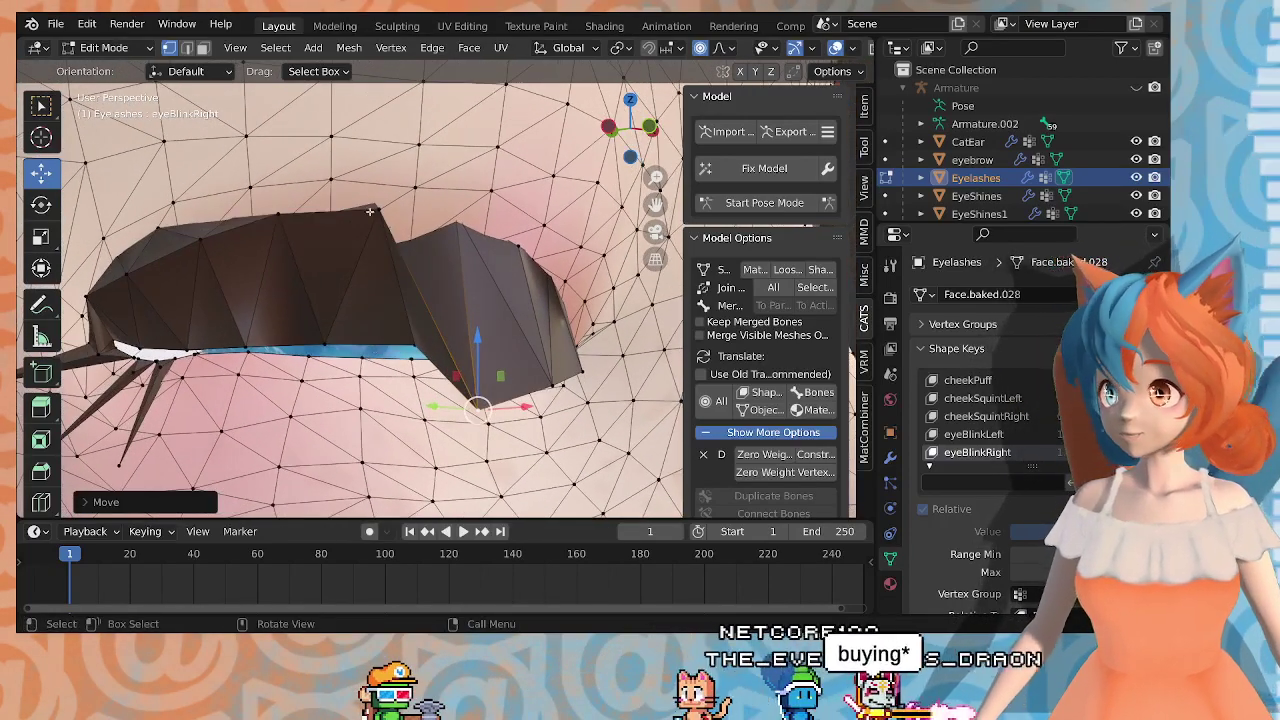
Step: Lower the upper-rim lash vertex above the middle of the eye about 0.0137 m along Z
click(369, 212)
middle_drag(377, 206, 234, 257)
drag(234, 205, 261, 396)
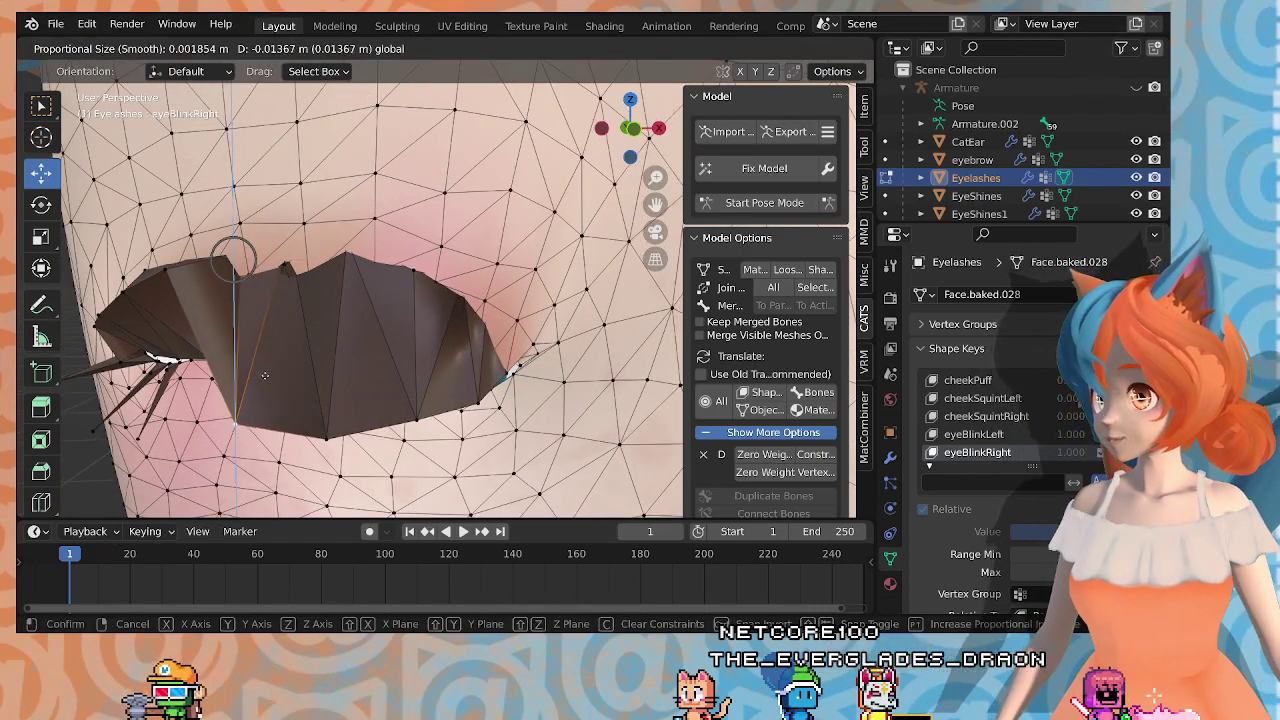
drag(265, 376, 265, 372)
Step: Lower the next upper-rim lash vertex towards the outer corner, and nudge its neighbour down to even out the folded edge
scroll(380, 335, down, 5)
middle_drag(390, 333, 368, 310)
scroll(366, 309, up, 3)
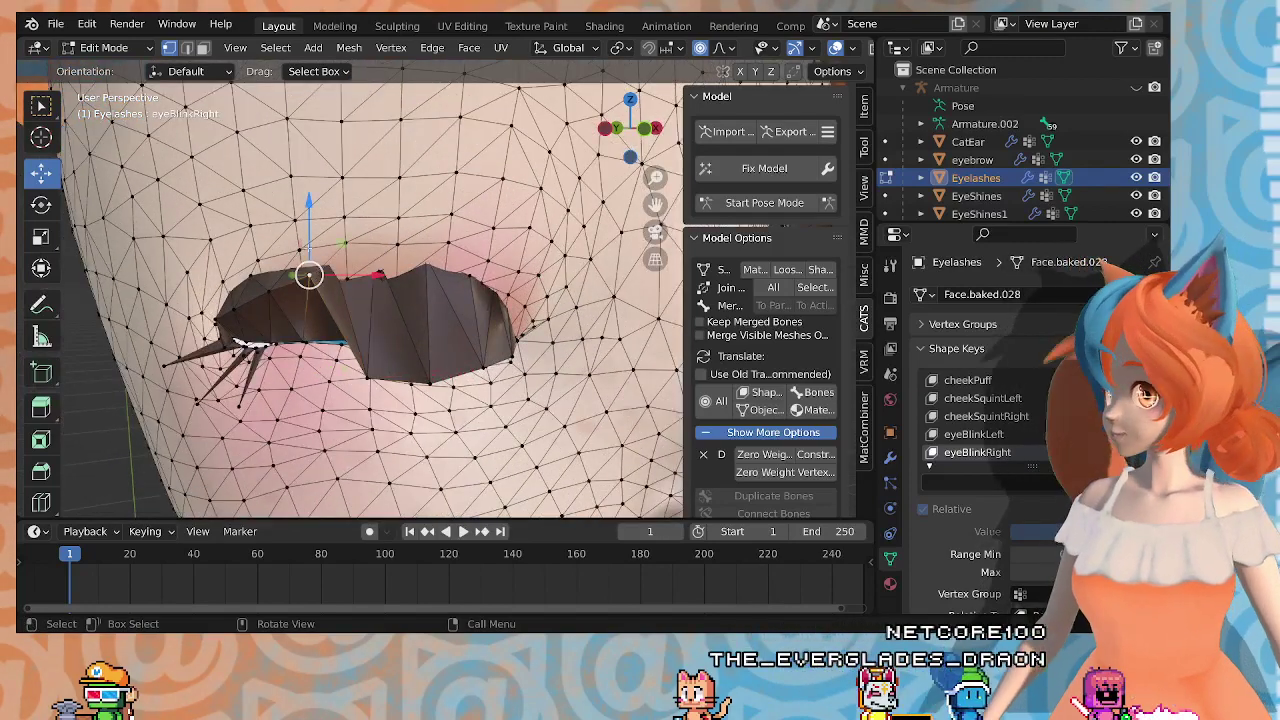
drag(309, 275, 317, 345)
middle_drag(317, 345, 315, 358)
drag(308, 324, 308, 337)
scroll(384, 368, up, 4)
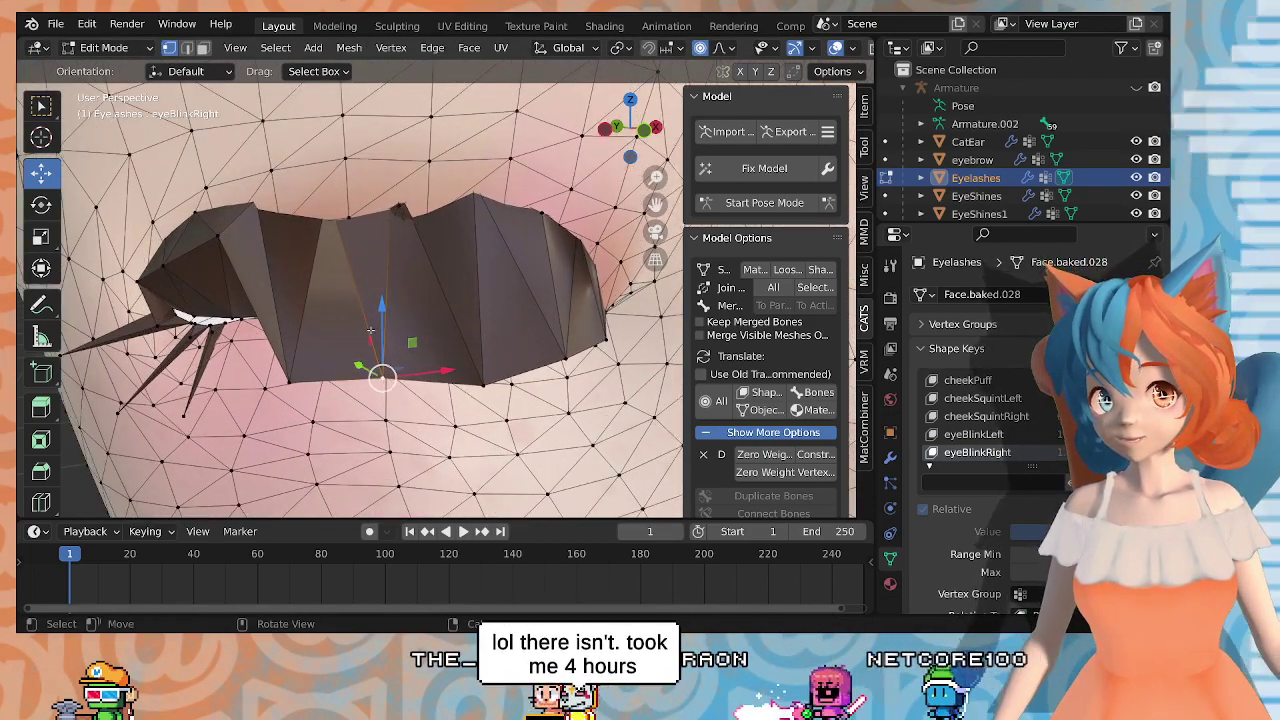
drag(374, 320, 374, 346)
Step: Lower the next two lash vertices towards the outer corner along Z, the first by about 0.0092 m, extending the folded lash edge
middle_drag(340, 318, 380, 321)
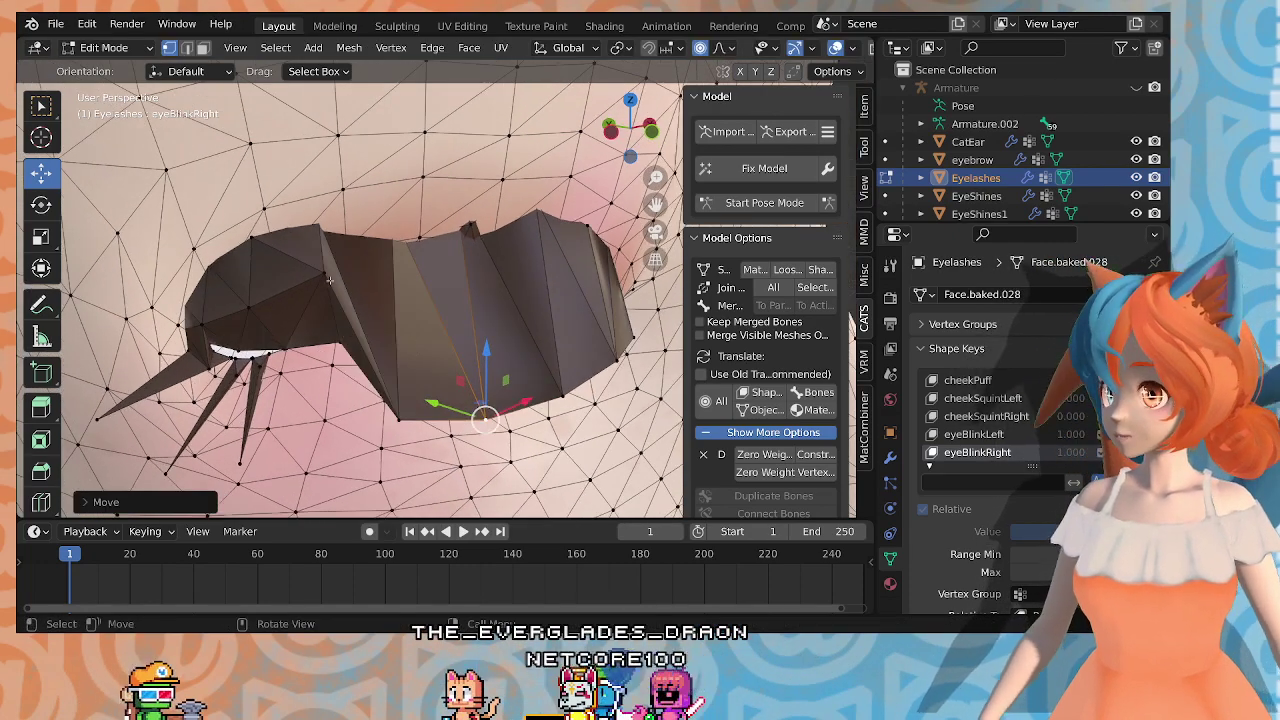
drag(324, 271, 324, 238)
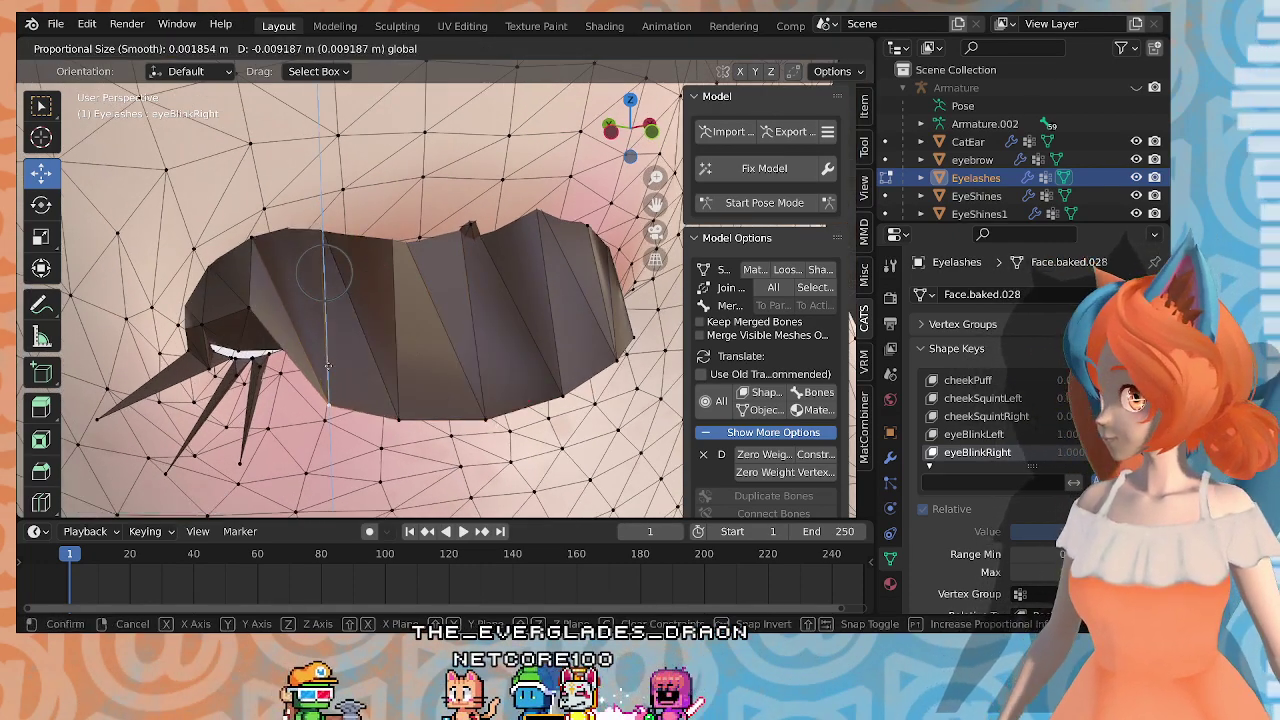
drag(328, 381, 328, 380)
click(250, 309)
middle_drag(251, 310, 361, 301)
drag(414, 289, 409, 366)
key(z)
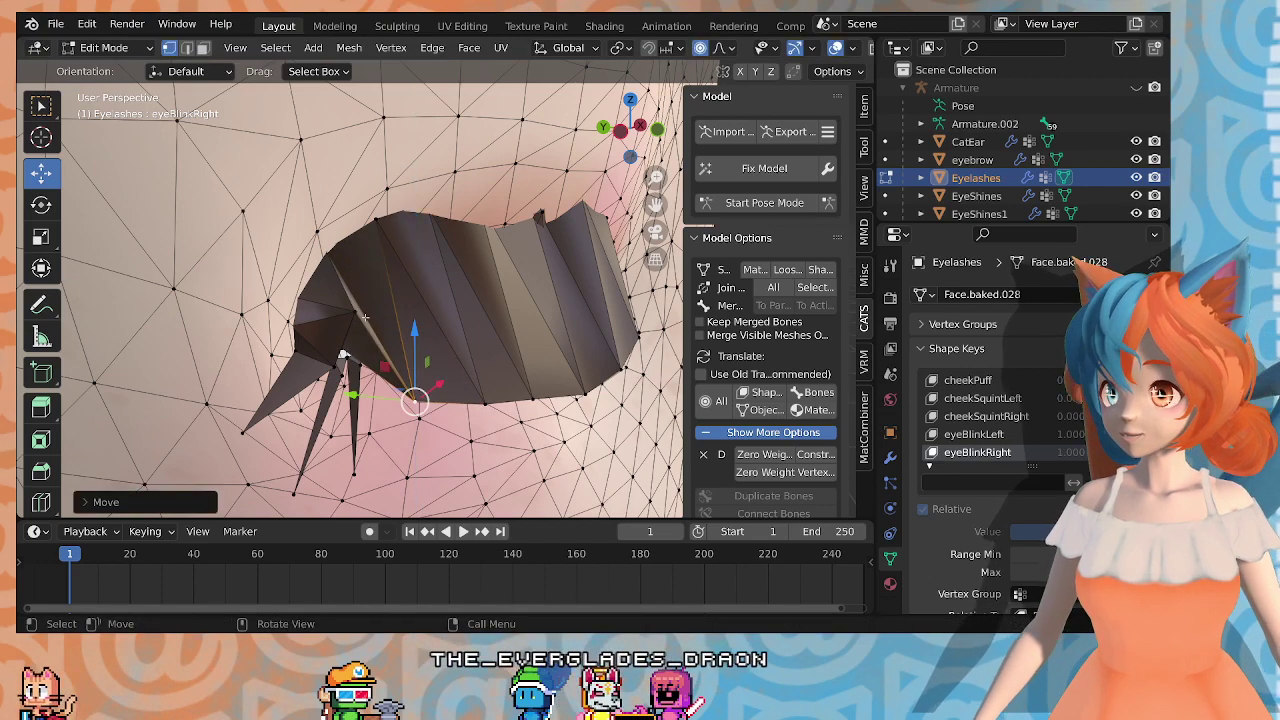
Step: Lower the last lash vertices near the outer corner along Z so the lash covers the roots of the lower spikes
click(355, 313)
drag(364, 275, 357, 336)
middle_drag(357, 336, 290, 318)
click(258, 376)
drag(257, 339, 197, 330)
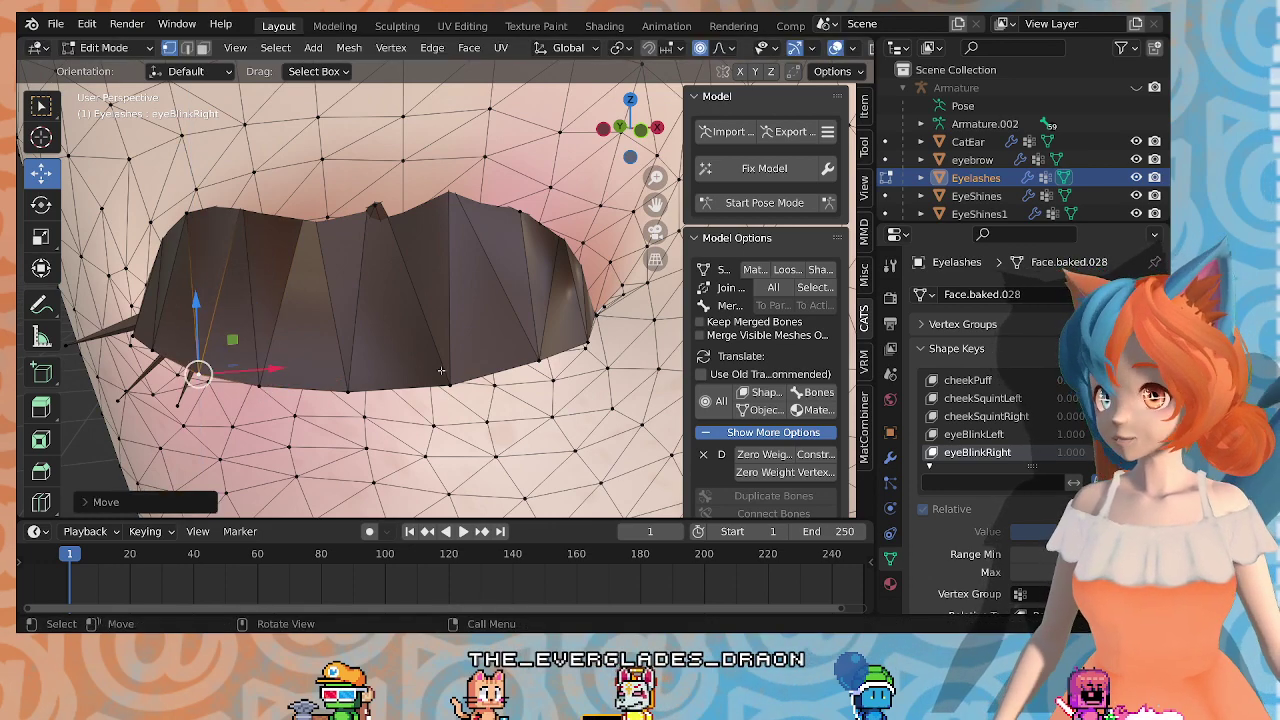
Step: Try shifting the lash's bottom-edge vertex near the inner eye corner, and undo the move
click(535, 361)
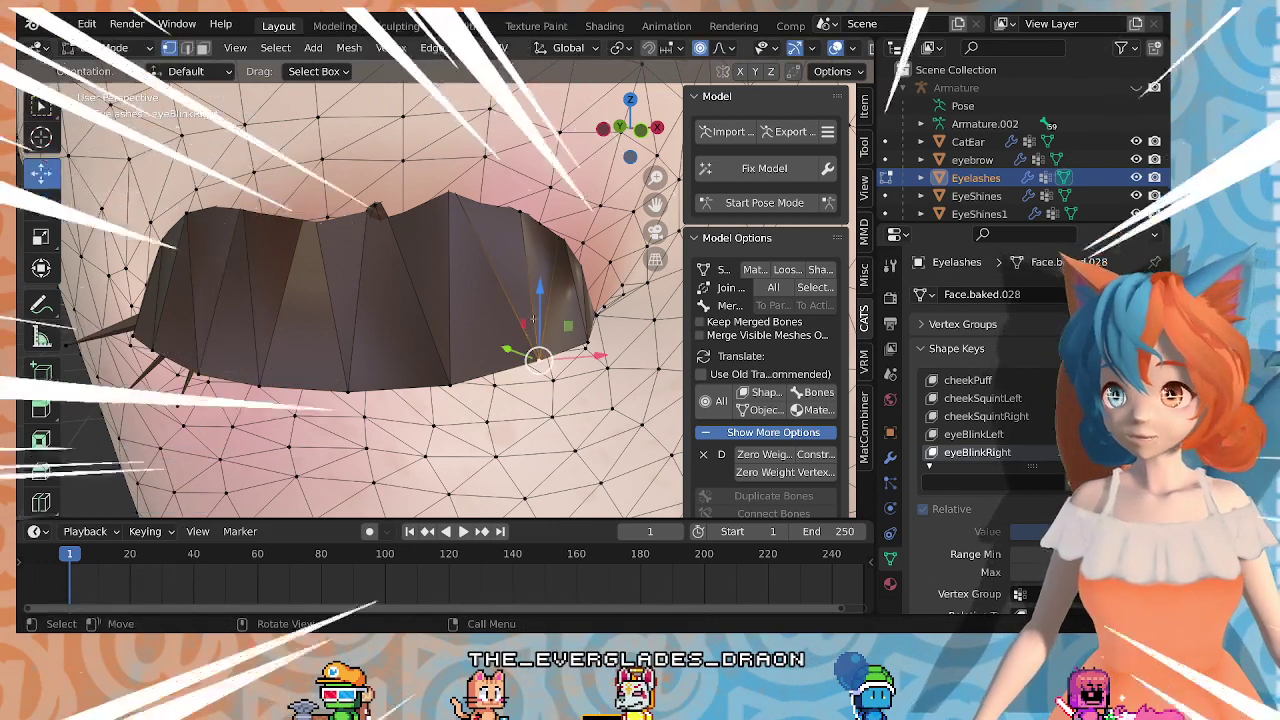
drag(525, 322, 539, 315)
key(ctrl+z)
Step: Lower the upper-edge lash vertex above the middle of the eye by about 0.0051 m along Z
middle_drag(463, 316, 513, 410)
scroll(440, 390, up, 4)
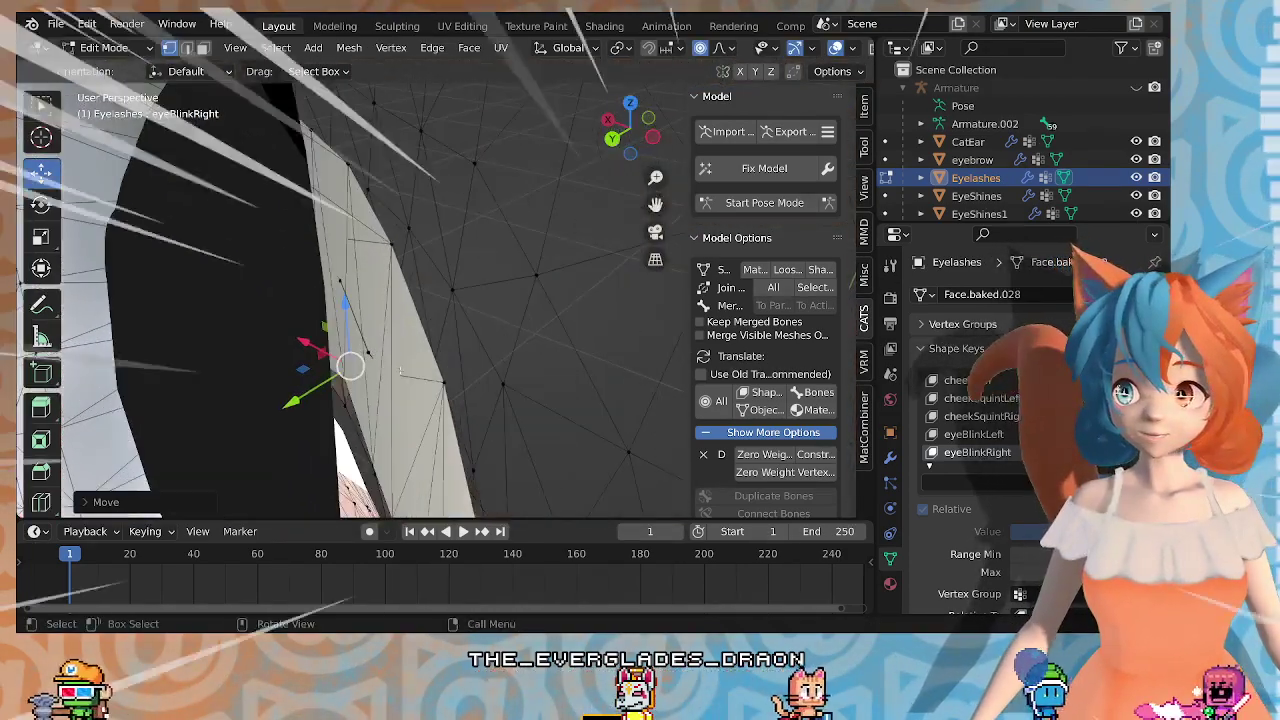
middle_drag(410, 396, 357, 368)
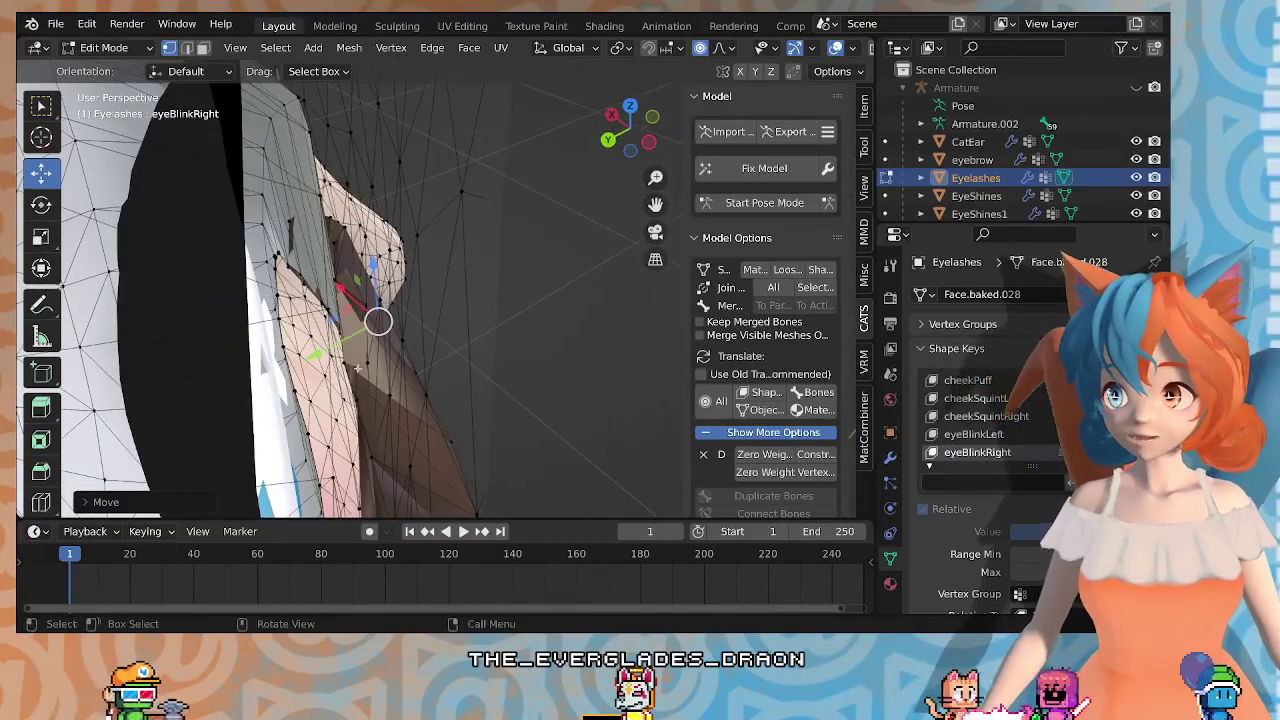
click(347, 361)
middle_drag(520, 390, 399, 337)
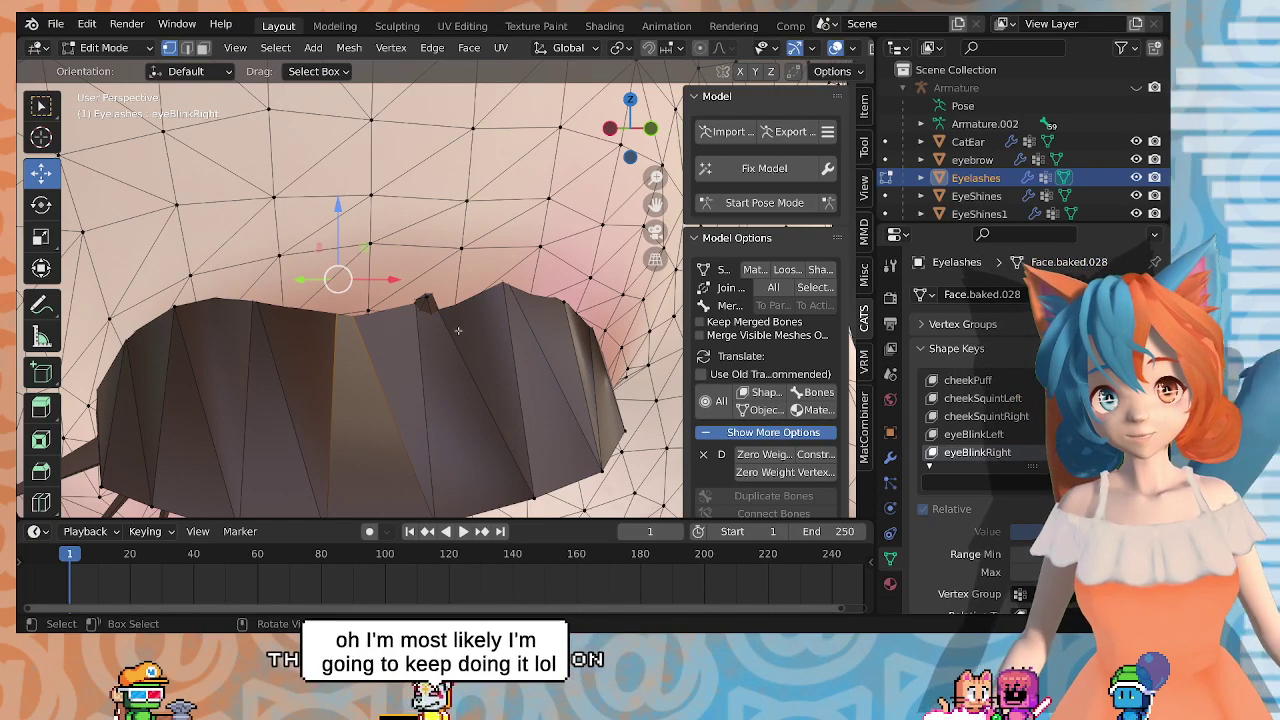
middle_drag(436, 321, 400, 300)
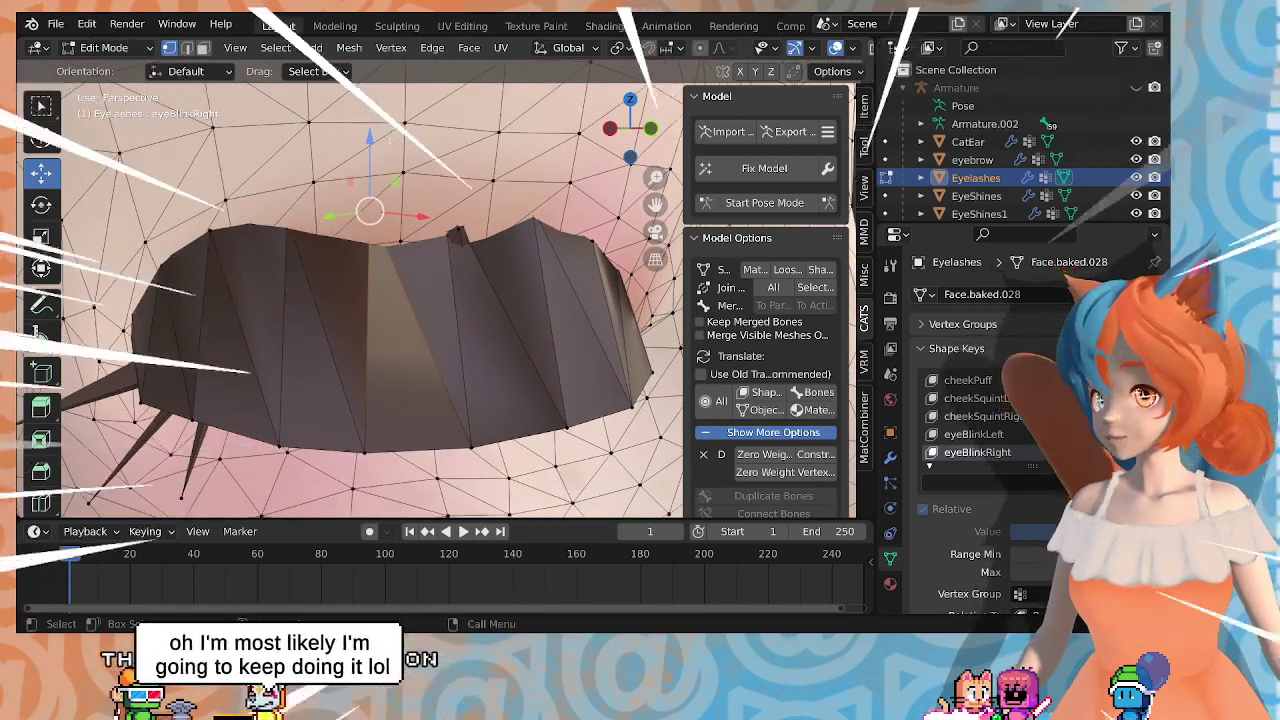
key(g)
key(z)
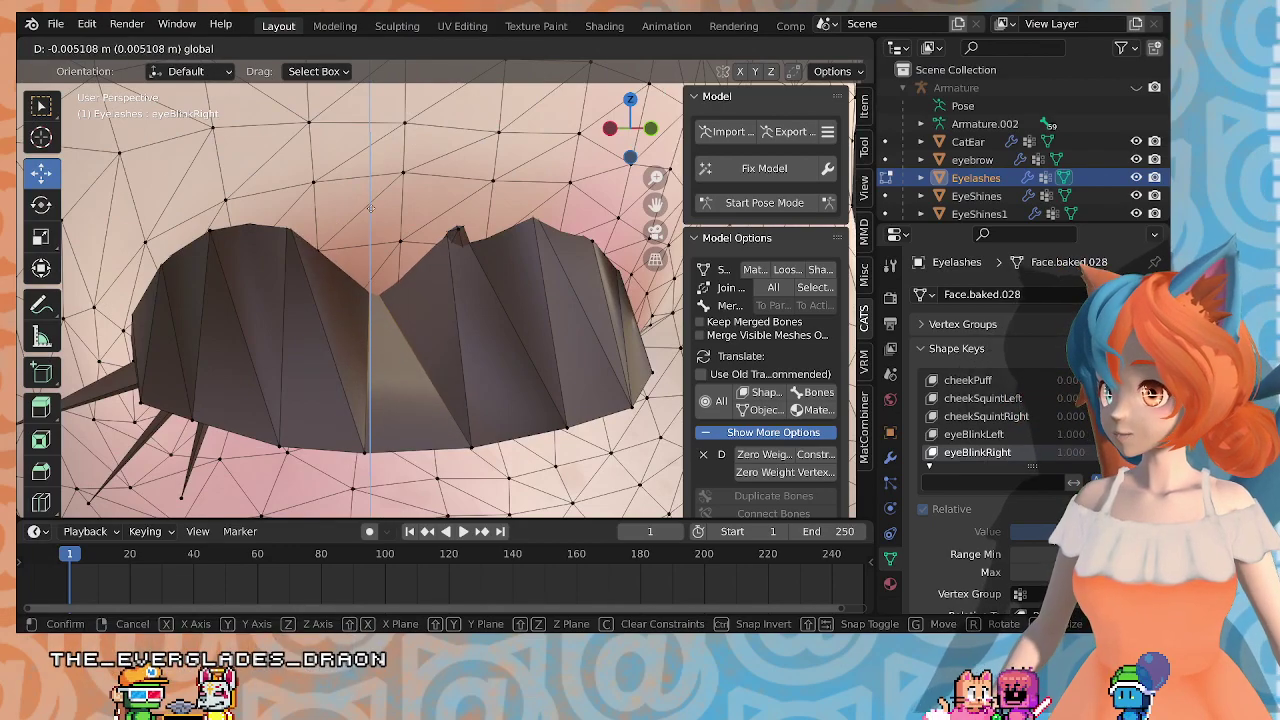
click(370, 207)
Step: Lower the vertices at the small nub on the lash's upper edge along Z, the second by about 0.0053 m
middle_drag(370, 207, 432, 249)
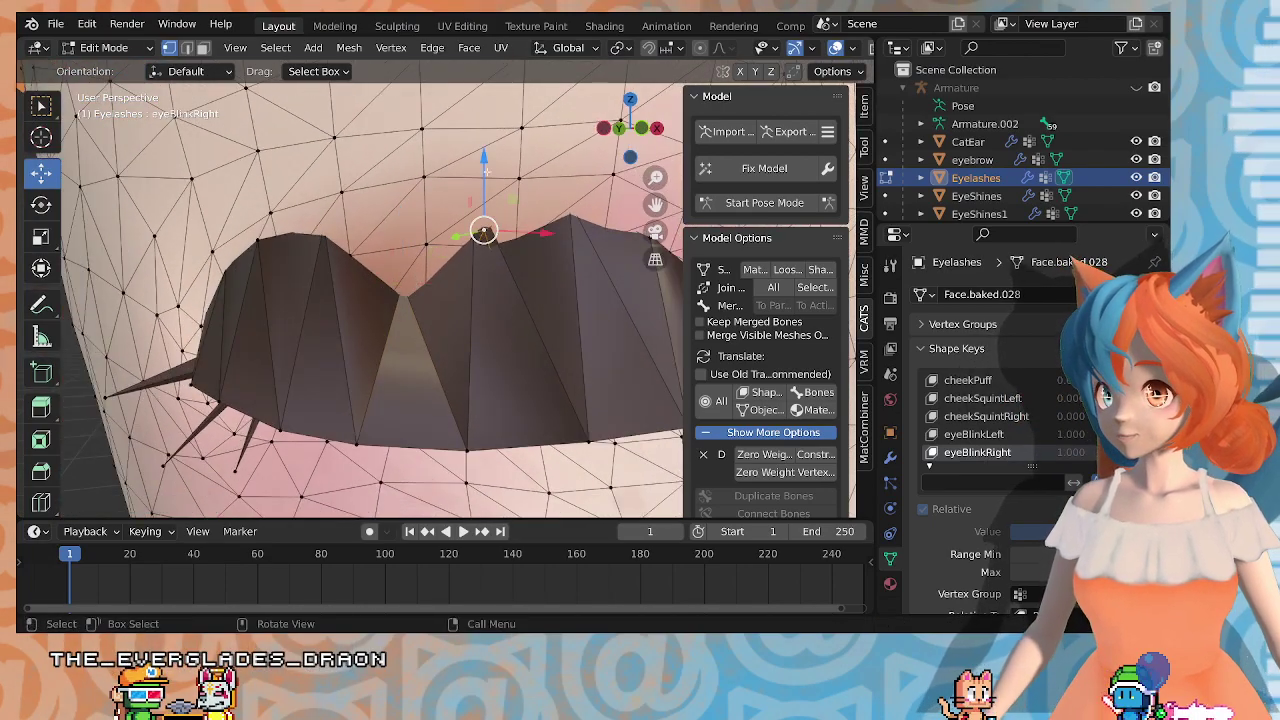
key(g)
key(z)
click(488, 270)
middle_drag(488, 270, 350, 240)
scroll(355, 270, up, 5)
scroll(380, 280, down, 5)
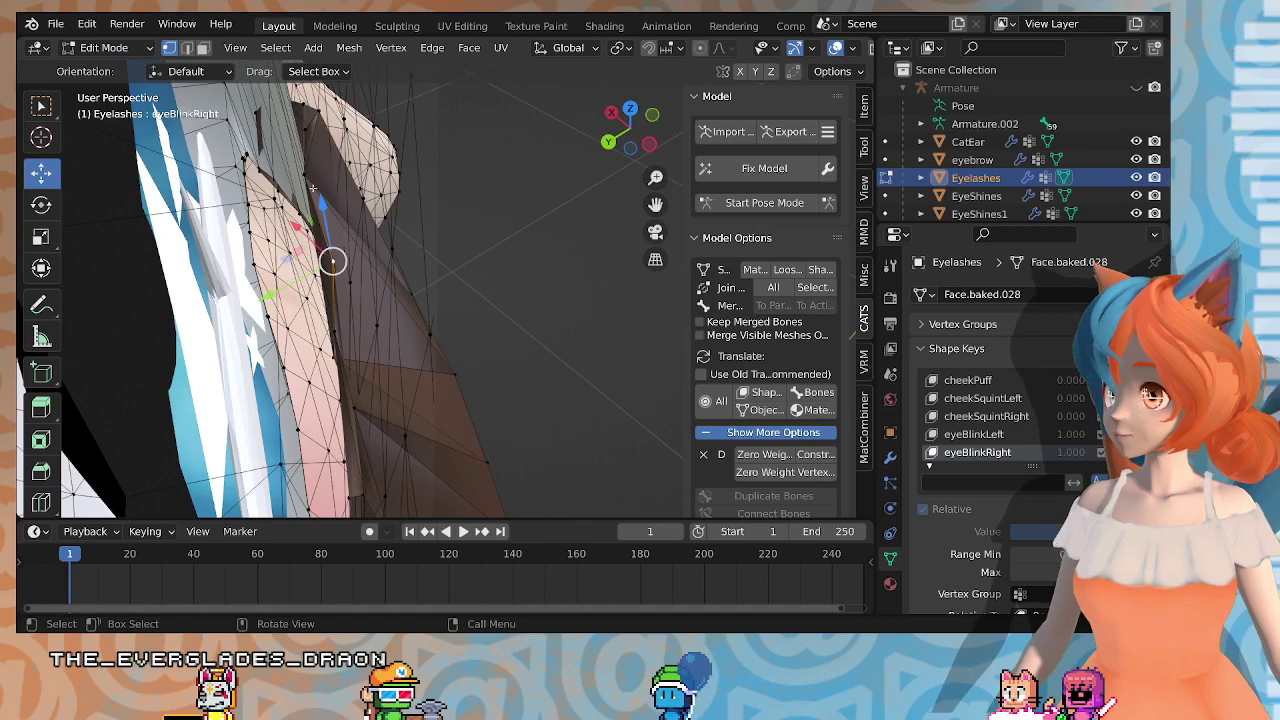
middle_drag(450, 265, 299, 207)
scroll(299, 207, down, 3)
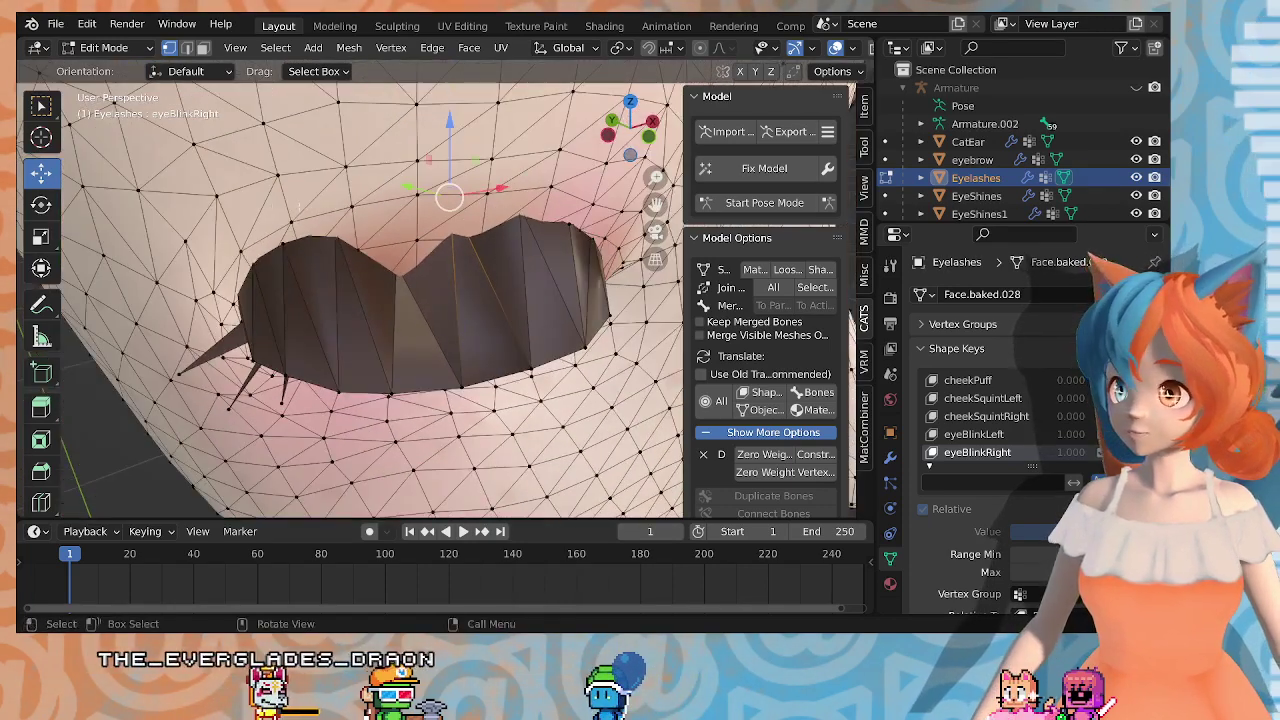
drag(449, 128, 452, 177)
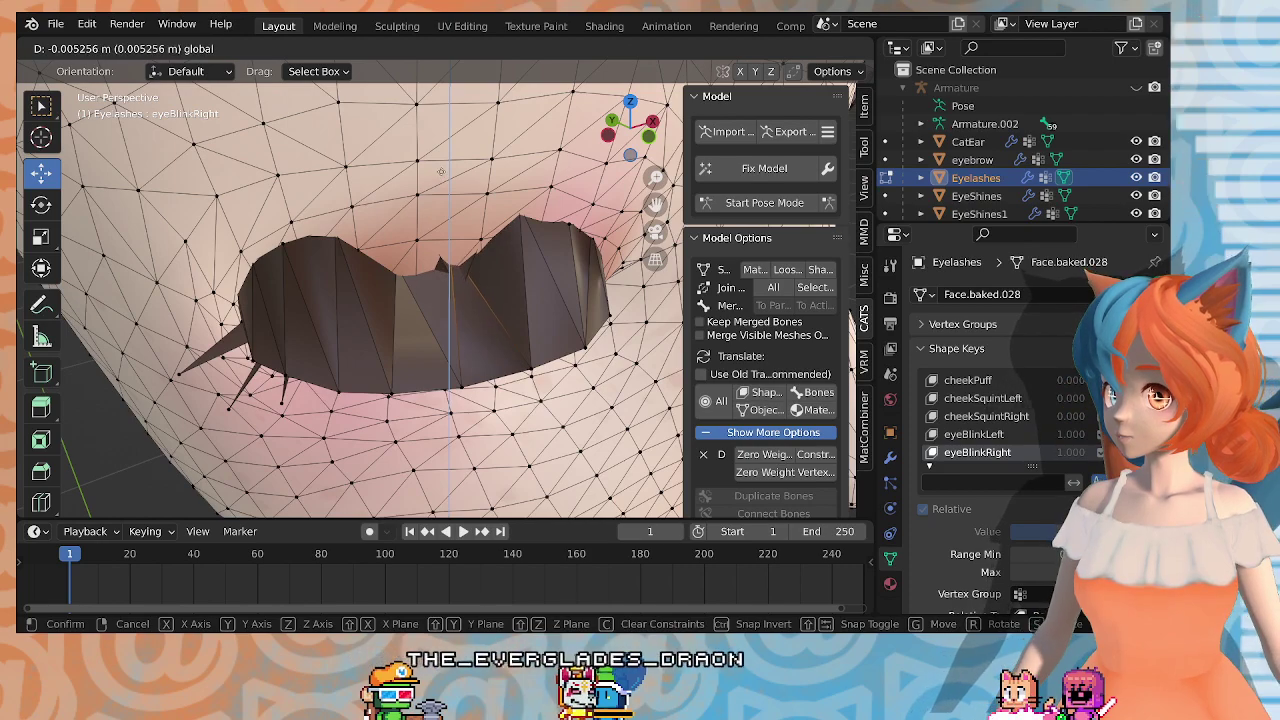
click(441, 171)
Step: Lower the stray lash vertex above the small middle spike along Z towards the folded edge
mouse_move(441, 171)
middle_down()
mouse_move(371, 266)
mouse_move(343, 261)
mouse_move(370, 288)
mouse_move(380, 245)
mouse_move(437, 195)
middle_up()
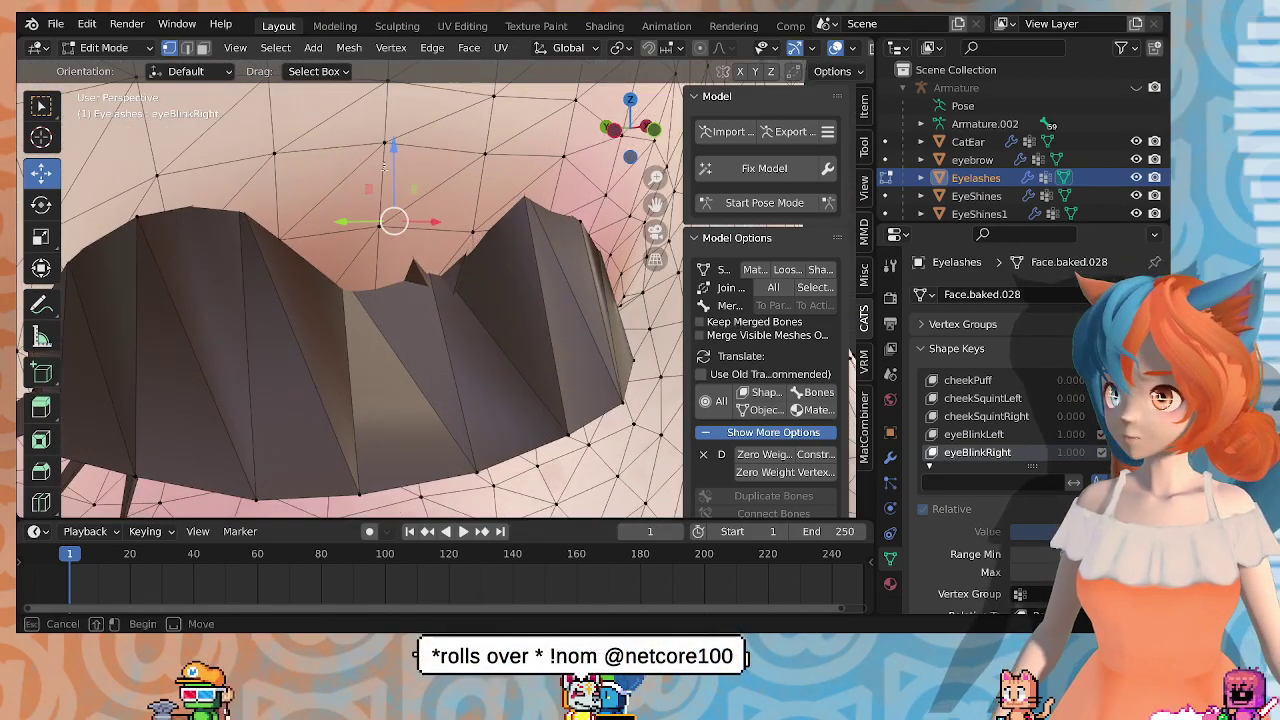
drag(384, 207, 384, 162)
middle_drag(355, 179, 418, 177)
key(g)
key(z)
click(379, 203)
Step: Lower the next upper-edge lash vertex towards the inner eye corner by about 0.0059 m along Z
shift+middle_drag(545, 272, 572, 459)
scroll(429, 314, up, 2)
click(422, 359)
middle_drag(422, 359, 257, 245)
drag(382, 222, 377, 233)
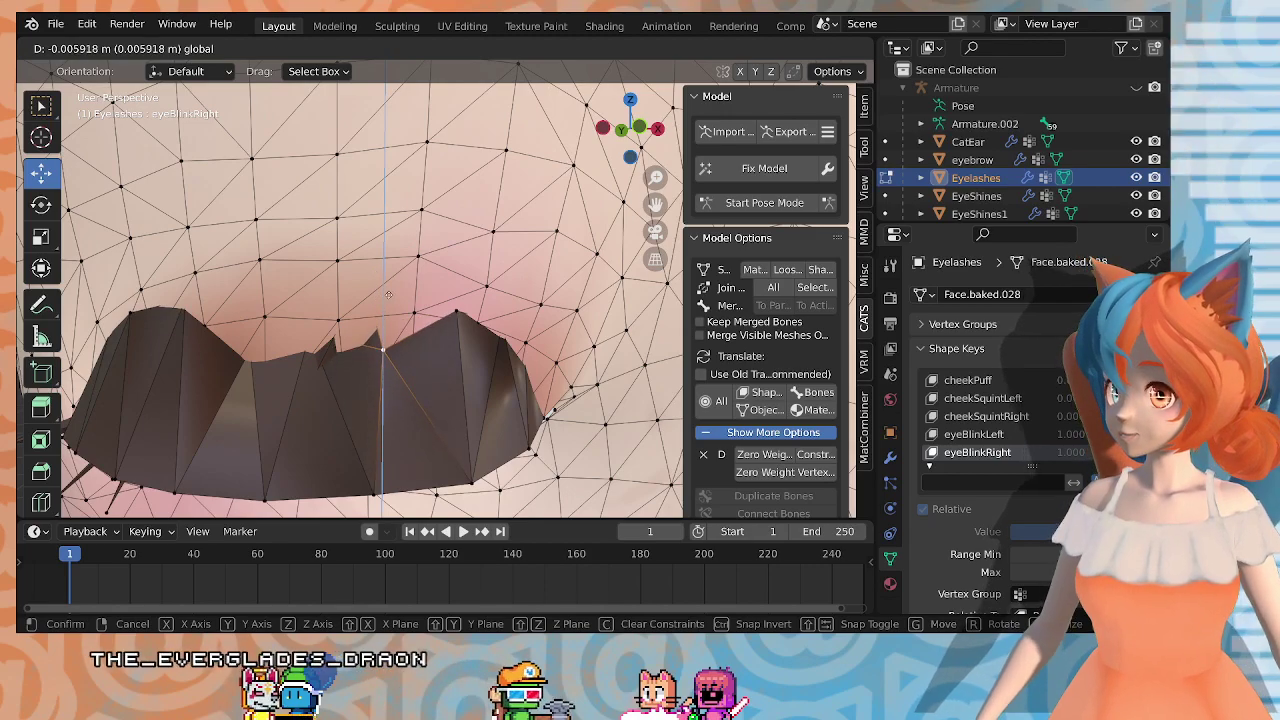
drag(388, 294, 386, 302)
middle_drag(386, 302, 410, 343)
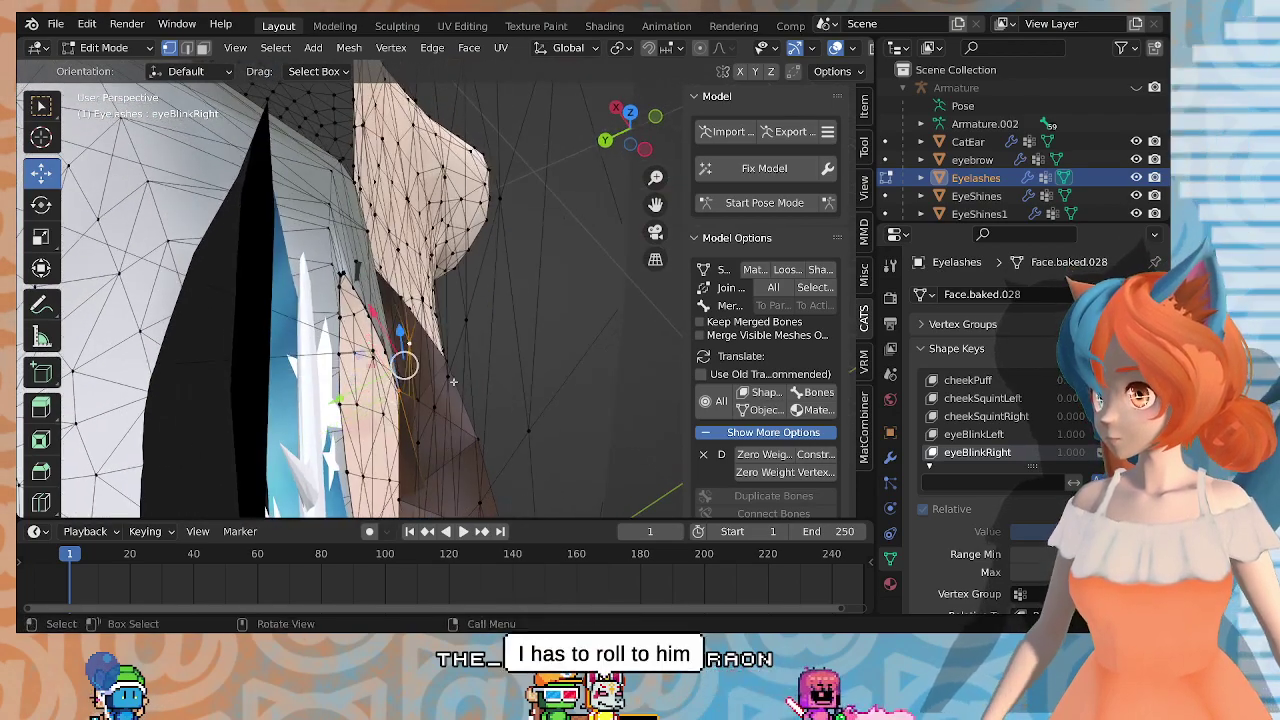
Step: Lower the hidden vertex behind the two small lash spikes by about 0.0055 m along Z to flatten them
middle_drag(453, 381, 309, 313)
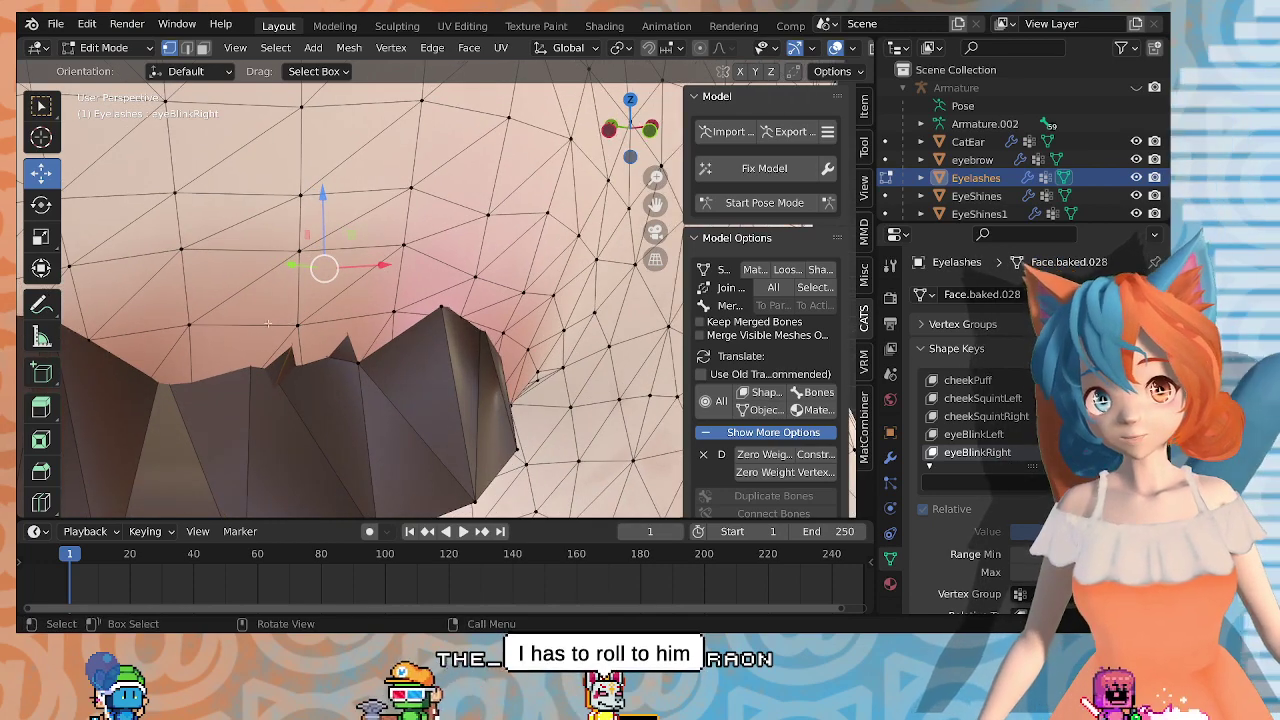
drag(323, 200, 322, 237)
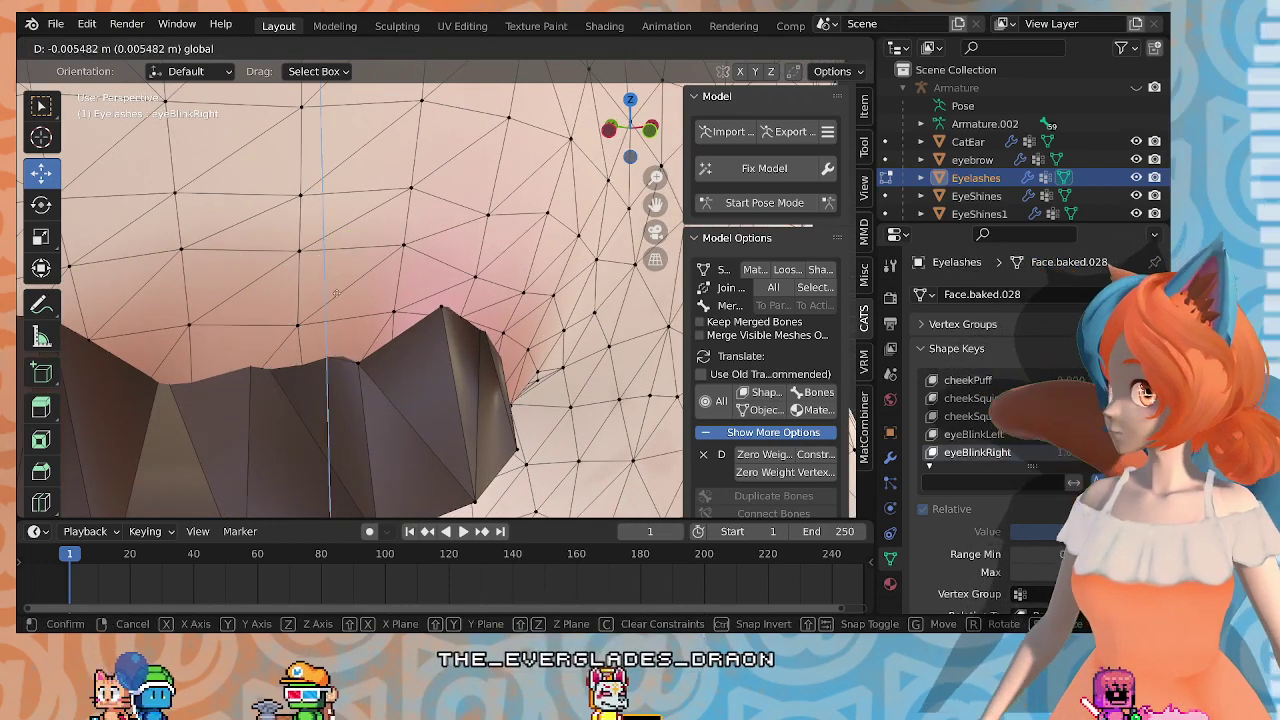
drag(337, 293, 337, 356)
middle_drag(392, 356, 328, 354)
Step: Lower the peak vertex of the lash's upper edge near the inner eye corner along Z
click(470, 310)
middle_drag(467, 330, 489, 333)
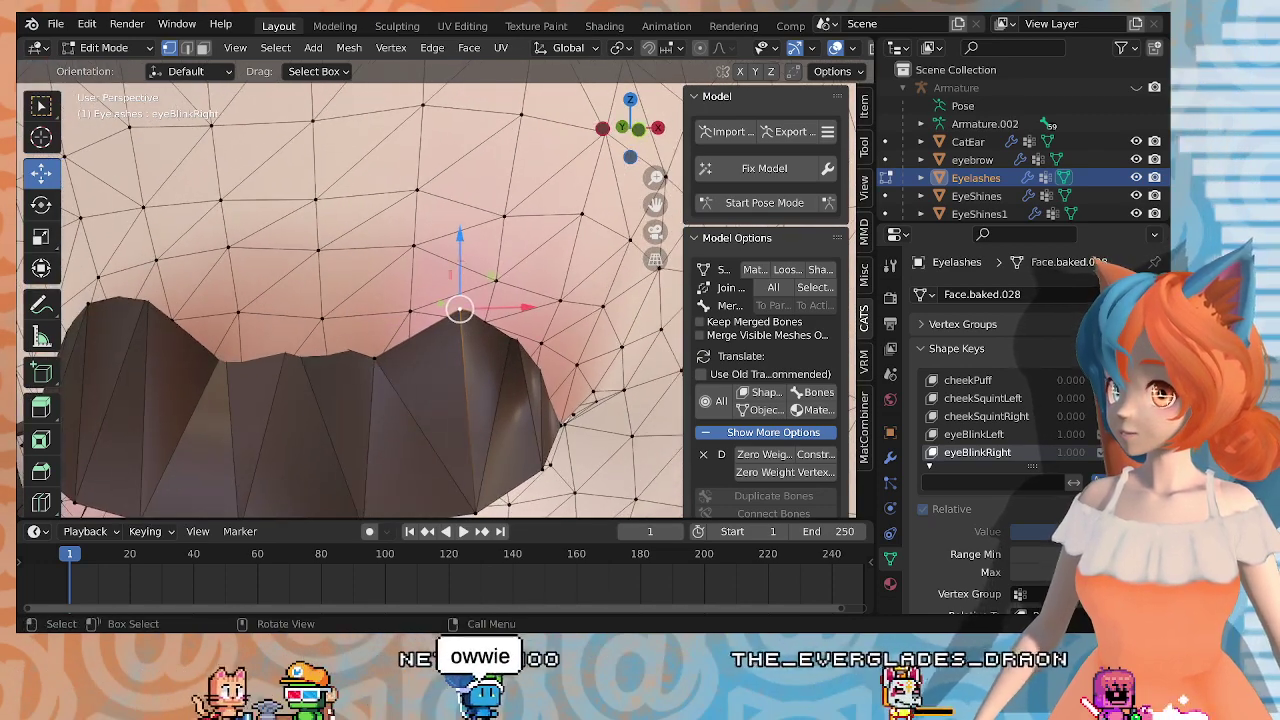
mouse_move(464, 264)
mouse_down()
mouse_move(470, 306)
mouse_move(459, 298)
mouse_up()
Step: Lower the upper-edge lash vertex near the outer eye corner, and shift it along Y and X to fit the face
middle_drag(459, 298, 352, 307)
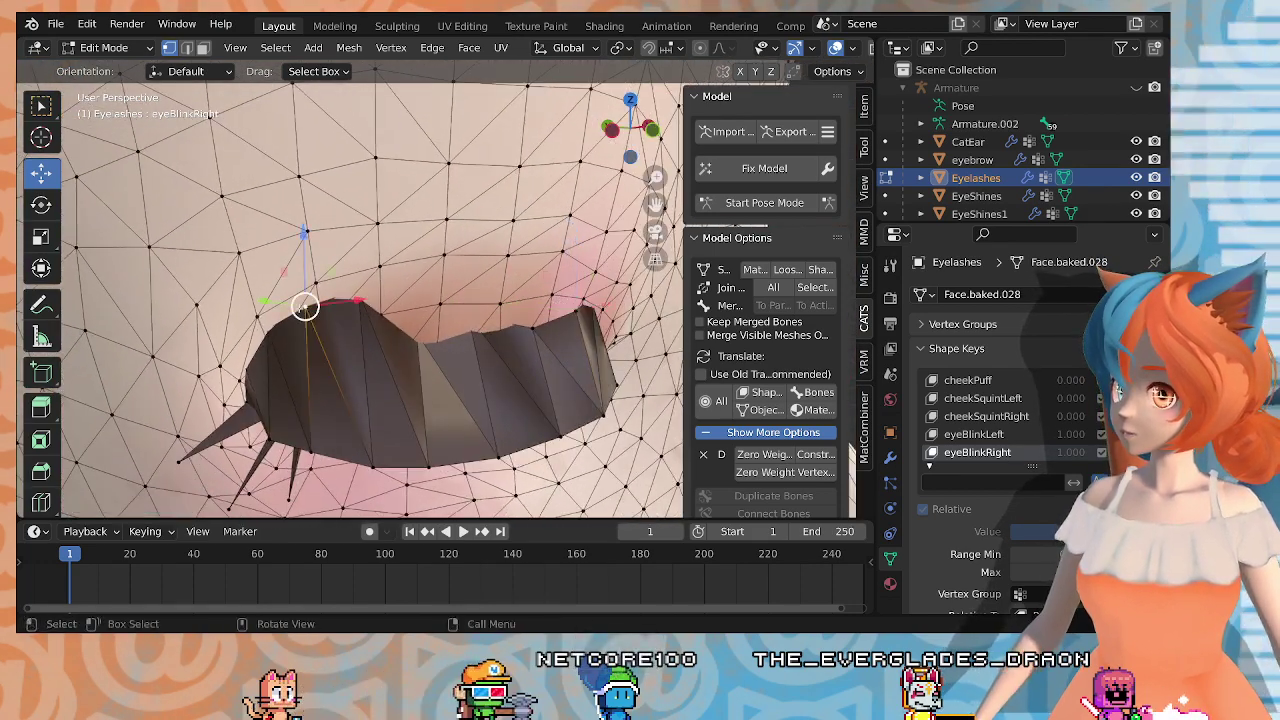
mouse_move(305, 307)
mouse_down()
mouse_move(310, 283)
mouse_move(310, 301)
mouse_up()
middle_drag(310, 301, 437, 422)
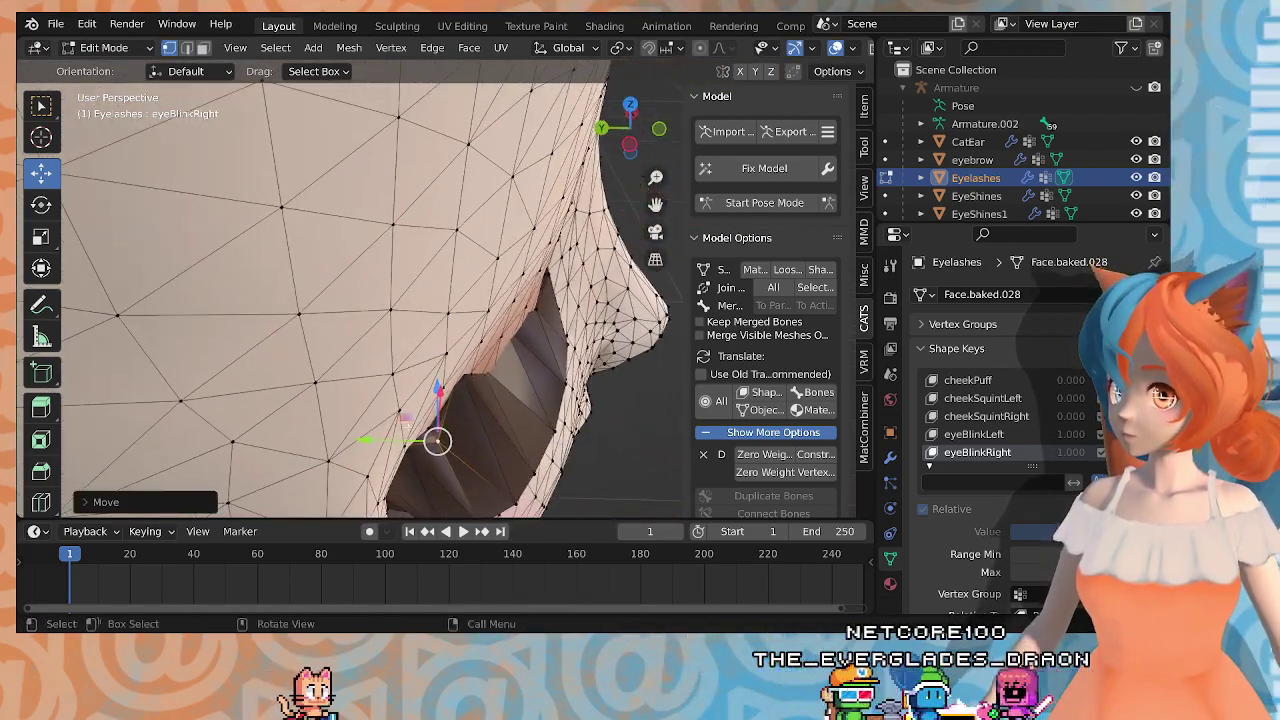
drag(396, 434, 384, 433)
middle_drag(432, 428, 347, 419)
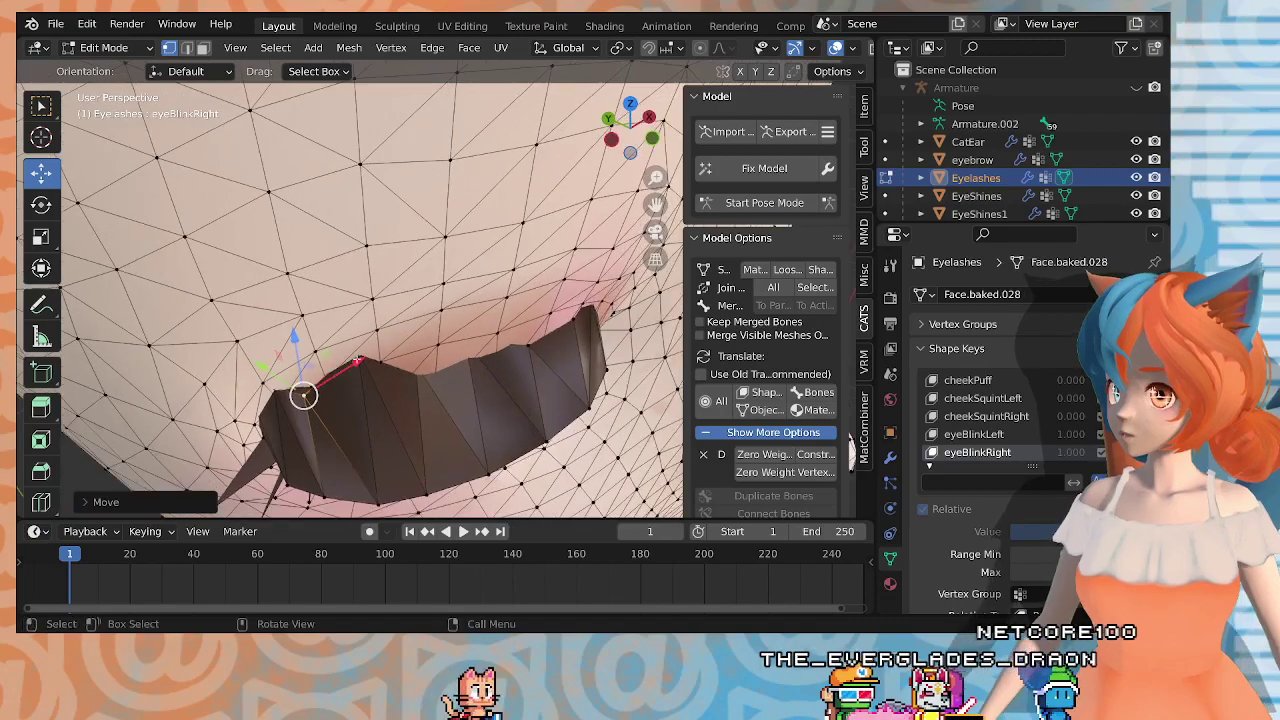
drag(356, 361, 369, 353)
click(370, 353)
Step: Lower the peak vertex beside the outer-corner lash vertex by about 0.0053 m along Z, and nudge it along Y
middle_drag(370, 353, 506, 318)
scroll(510, 428, up, 3)
scroll(382, 345, down, 5)
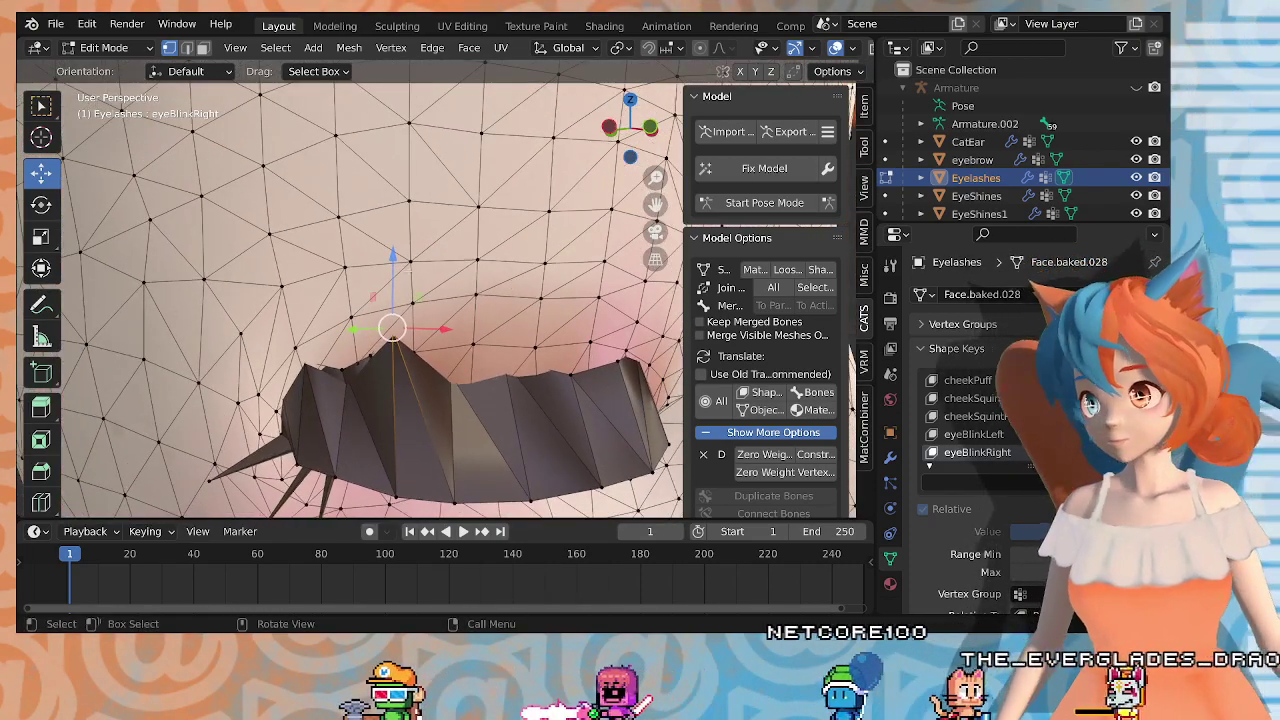
drag(396, 270, 400, 329)
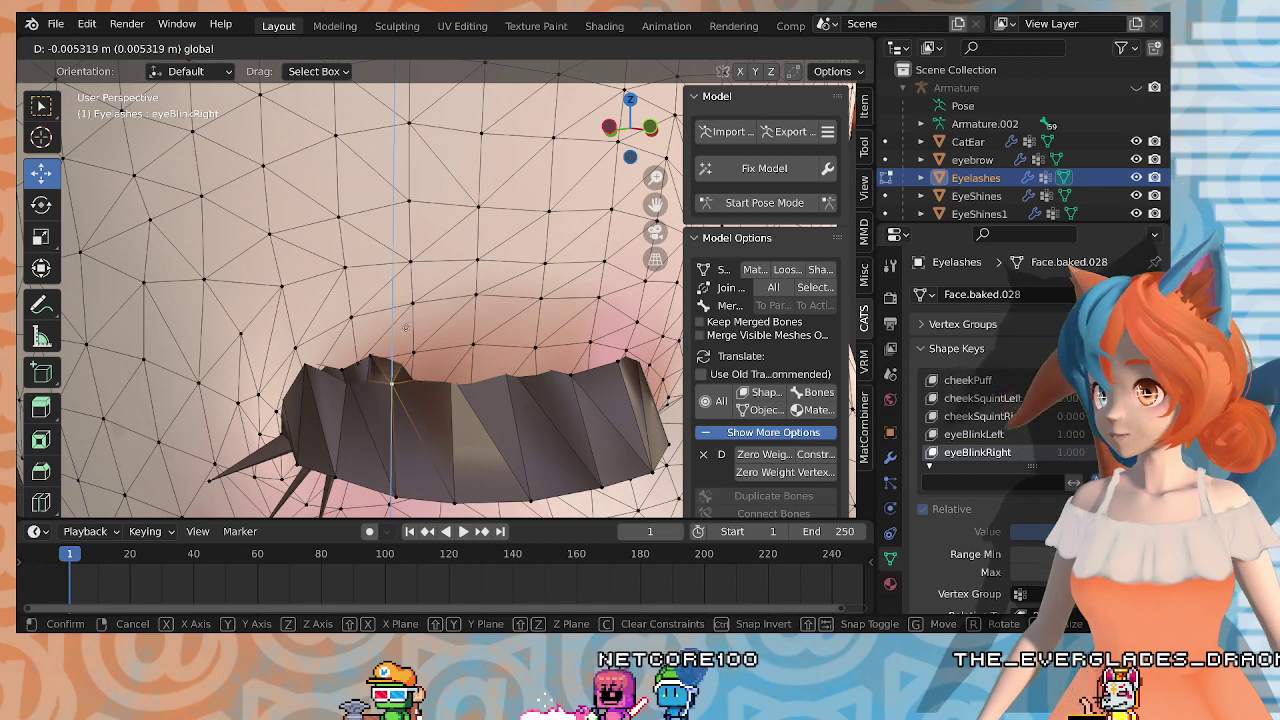
click(405, 327)
middle_drag(405, 327, 339, 418)
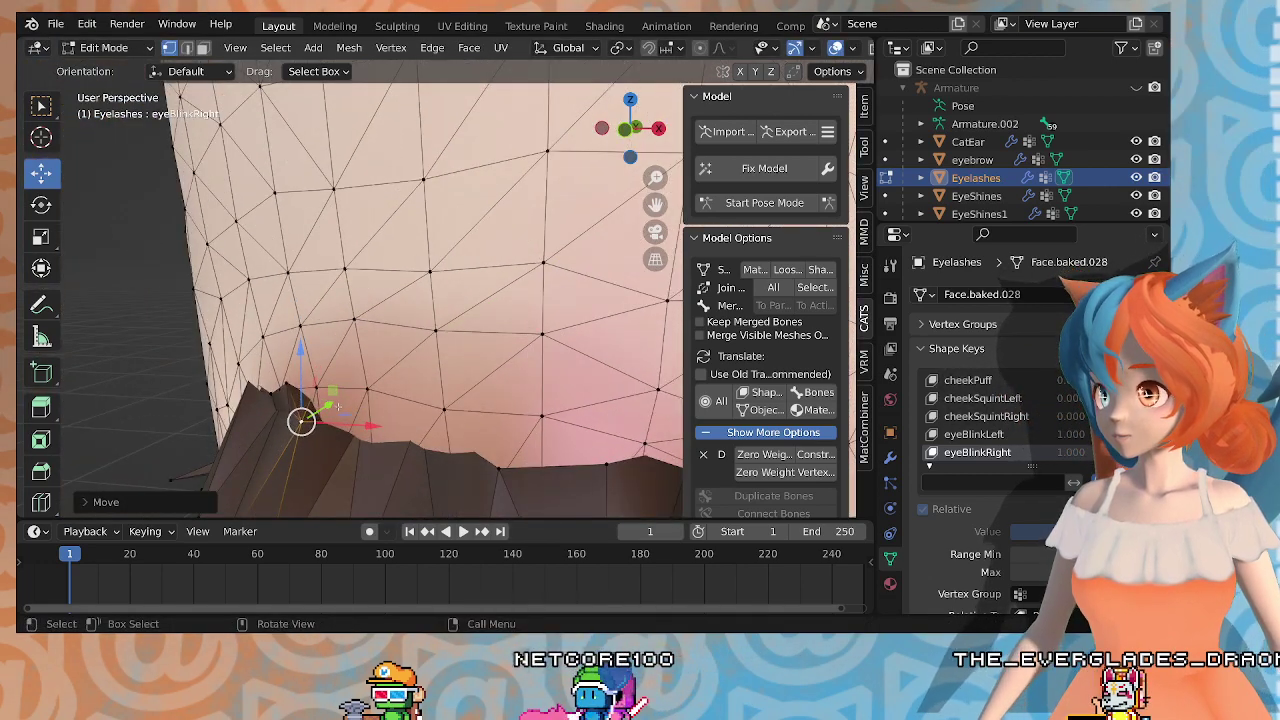
drag(338, 405, 349, 399)
click(347, 400)
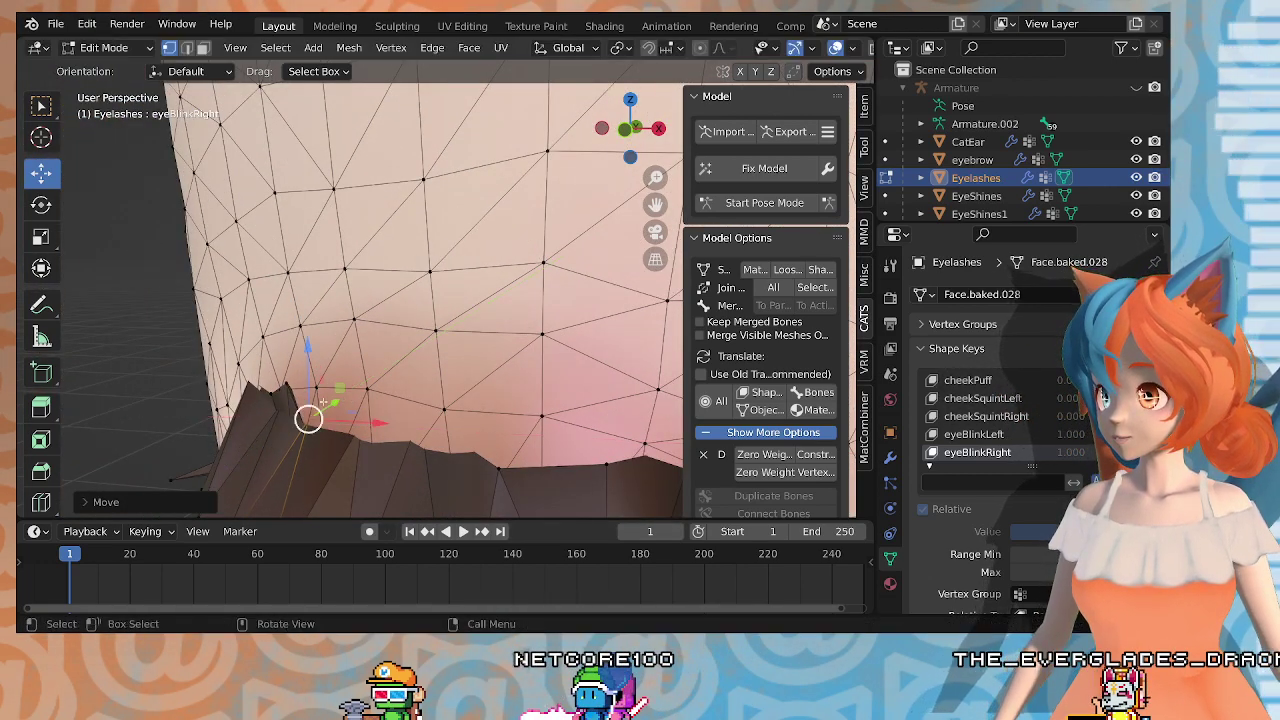
Step: Lower the raised back vertex of the lash near the outer eye corner by about 0.0049 m along Z
middle_drag(347, 400, 366, 368)
shift+middle_drag(288, 392, 415, 293)
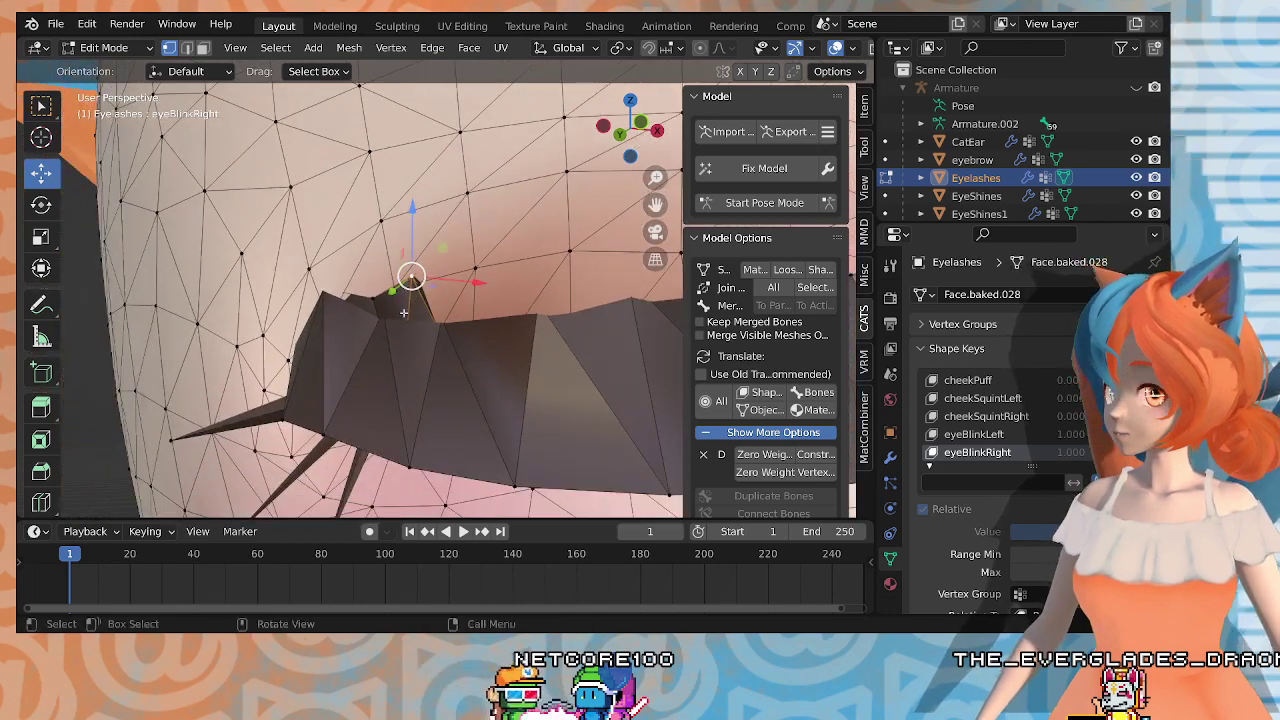
scroll(415, 292, down, 3)
drag(427, 242, 426, 257)
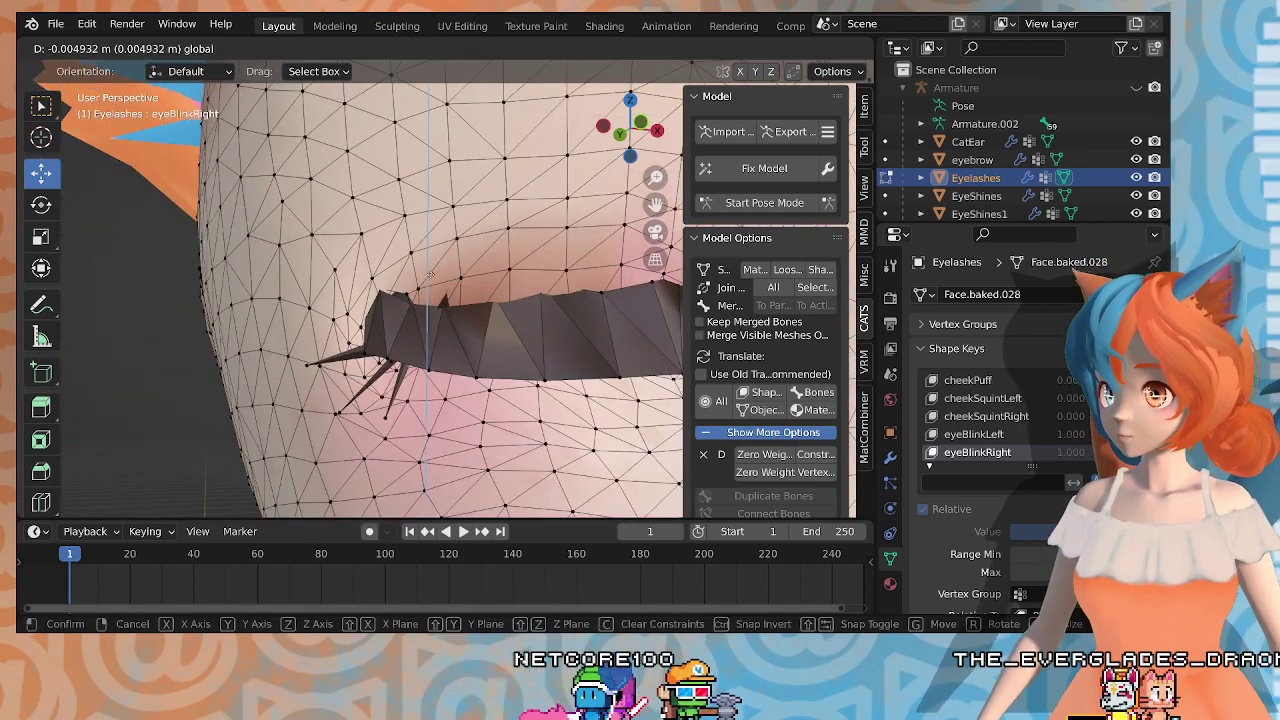
click(437, 265)
Step: Lower the vertex of the remaining small spike near the outer lash corner by about 0.008 m along Z
middle_drag(437, 265, 433, 361)
scroll(540, 376, up, 4)
middle_drag(453, 303, 442, 205)
middle_drag(522, 296, 400, 180)
drag(498, 198, 498, 216)
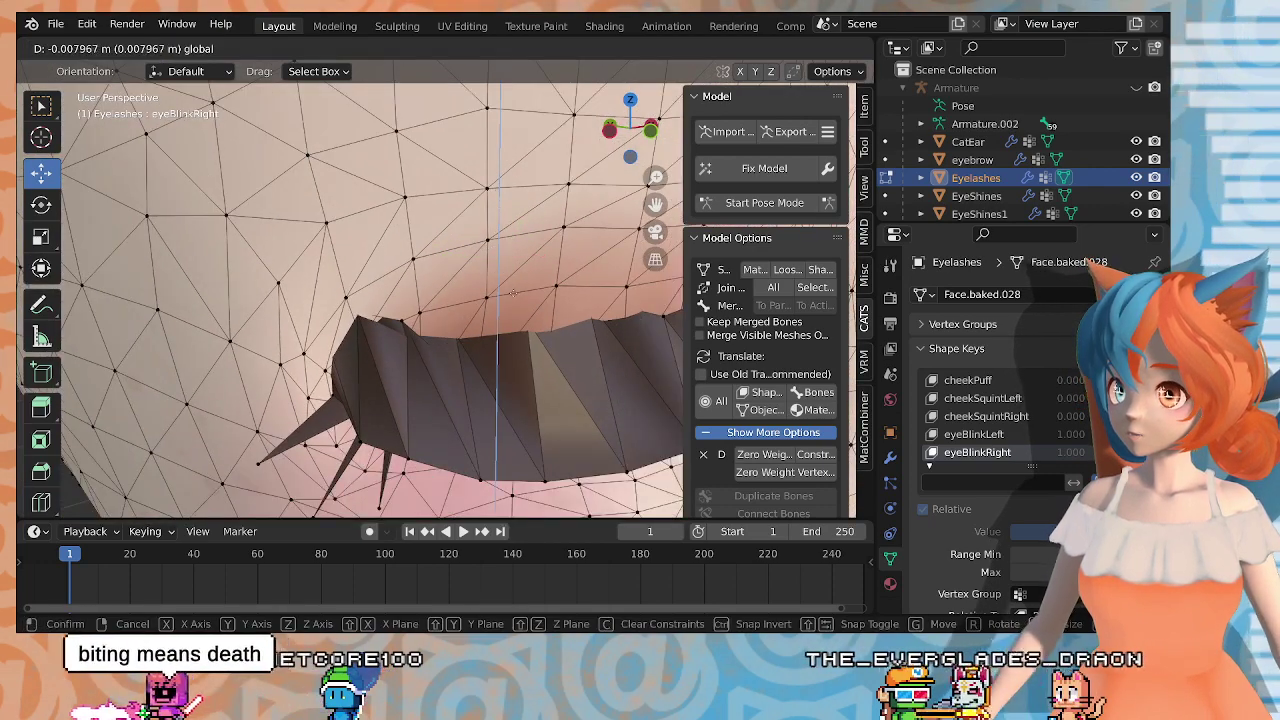
drag(510, 278, 510, 280)
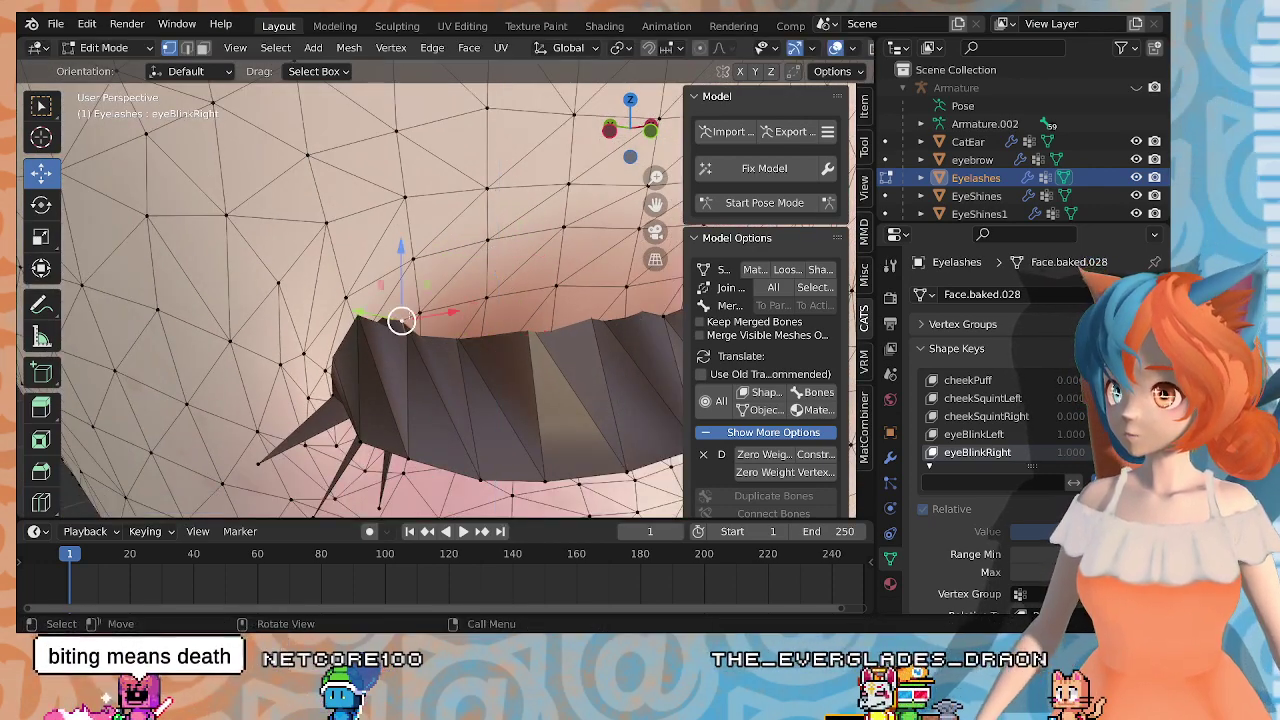
Step: Lower the last protruding back vertex beside the lash's outer-corner peak along Z
scroll(458, 405, up, 4)
middle_drag(460, 408, 308, 370)
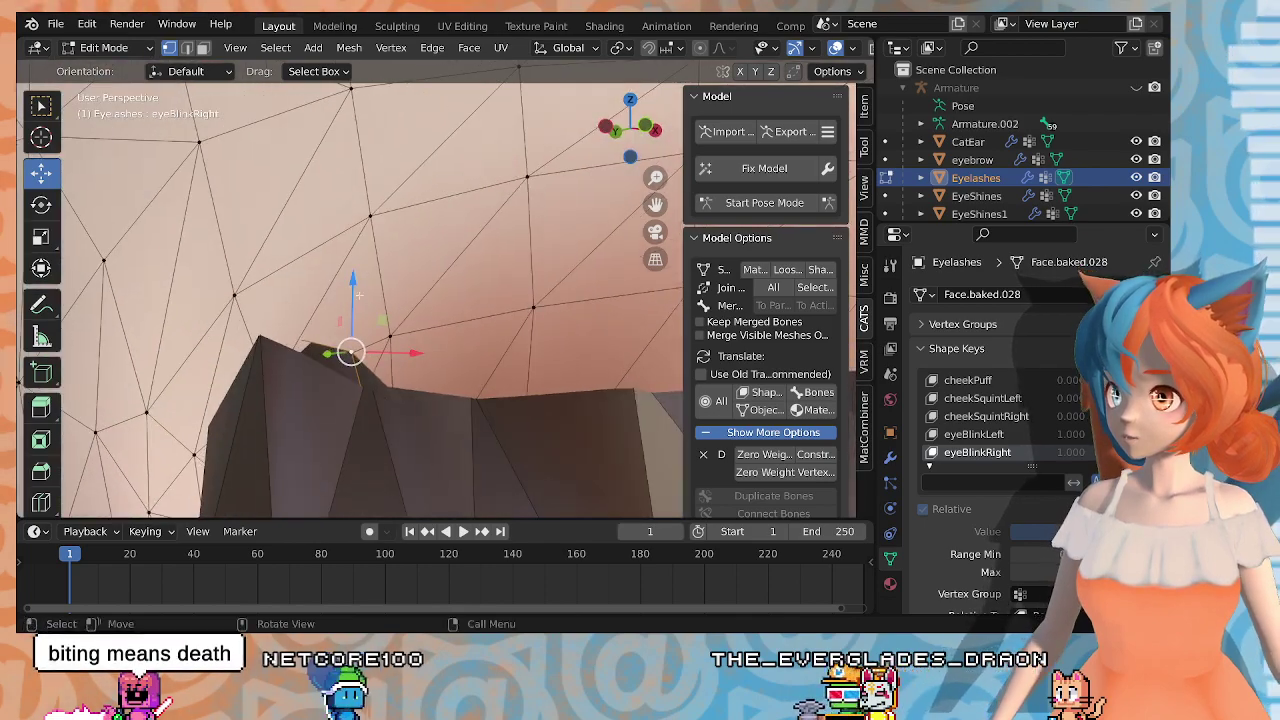
drag(357, 293, 352, 348)
middle_drag(352, 348, 306, 348)
Step: Return to Object Mode and examine both closed eyes from the front and at an angle, comparing the lash shapes
scroll(372, 326, down, 6)
scroll(322, 346, down, 6)
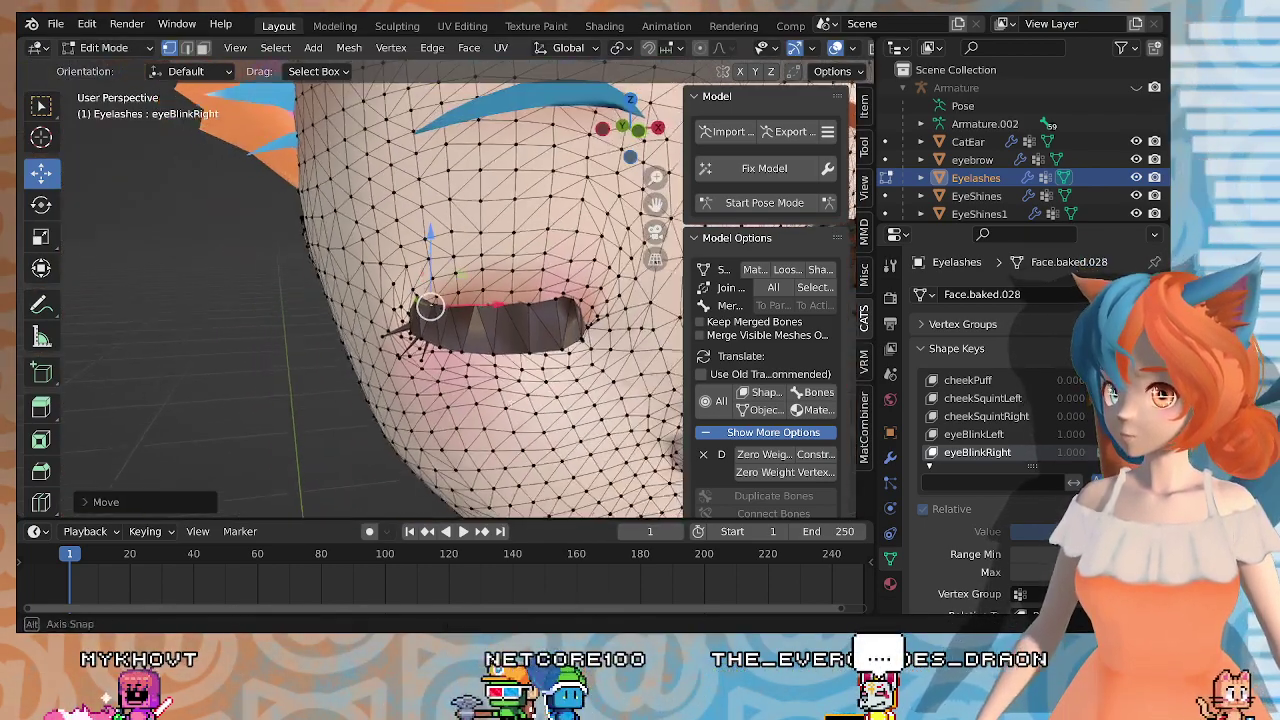
middle_drag(510, 403, 336, 314)
key(Tab)
scroll(322, 280, down, 2)
shift+middle_drag(414, 288, 340, 332)
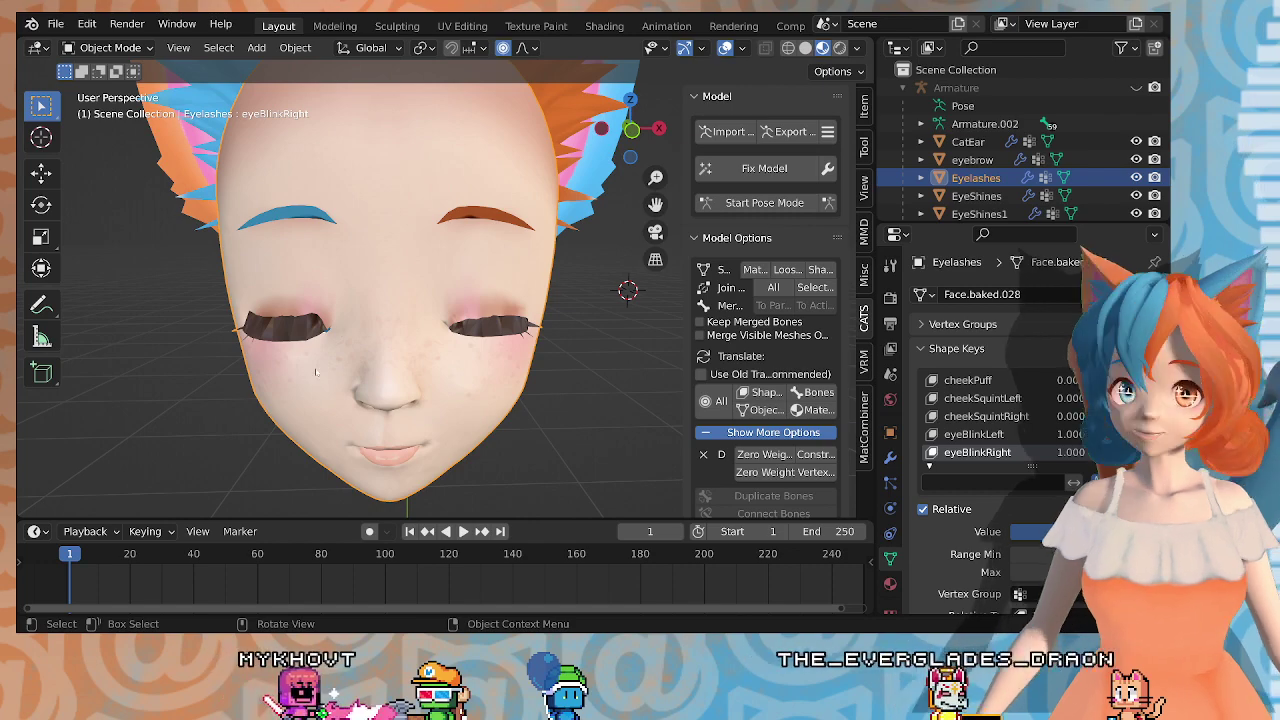
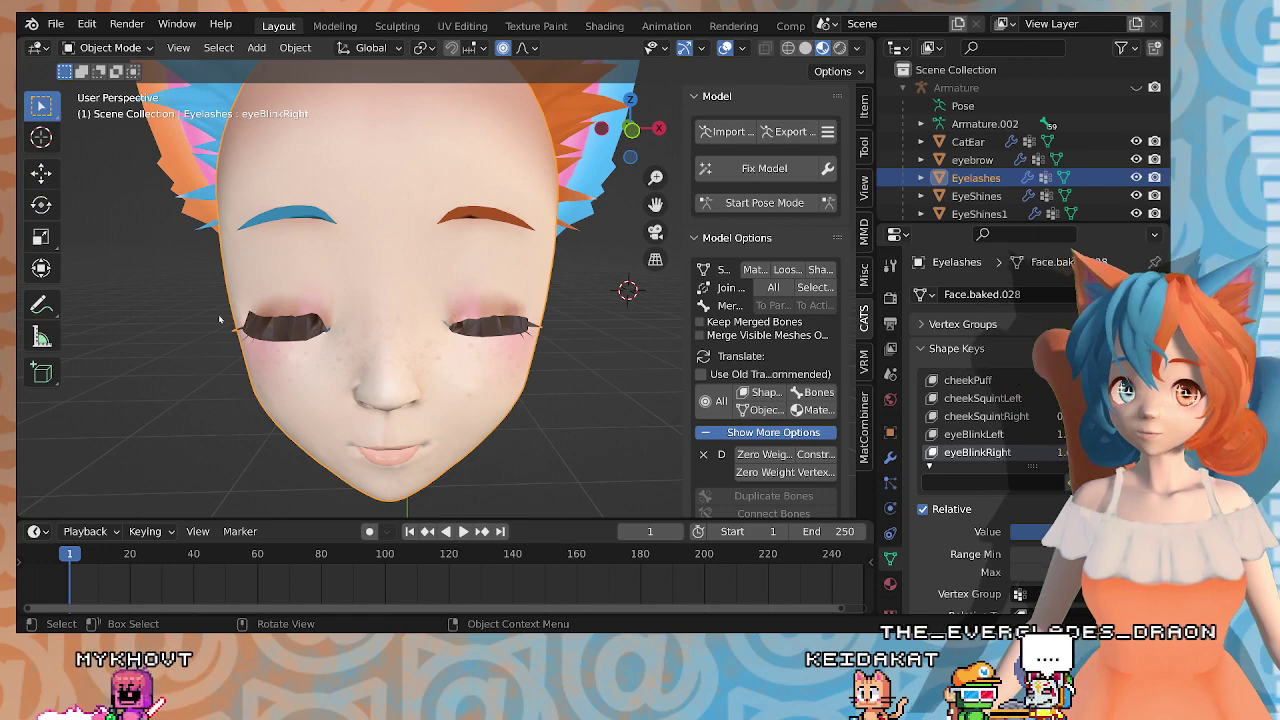
scroll(343, 252, up, 5)
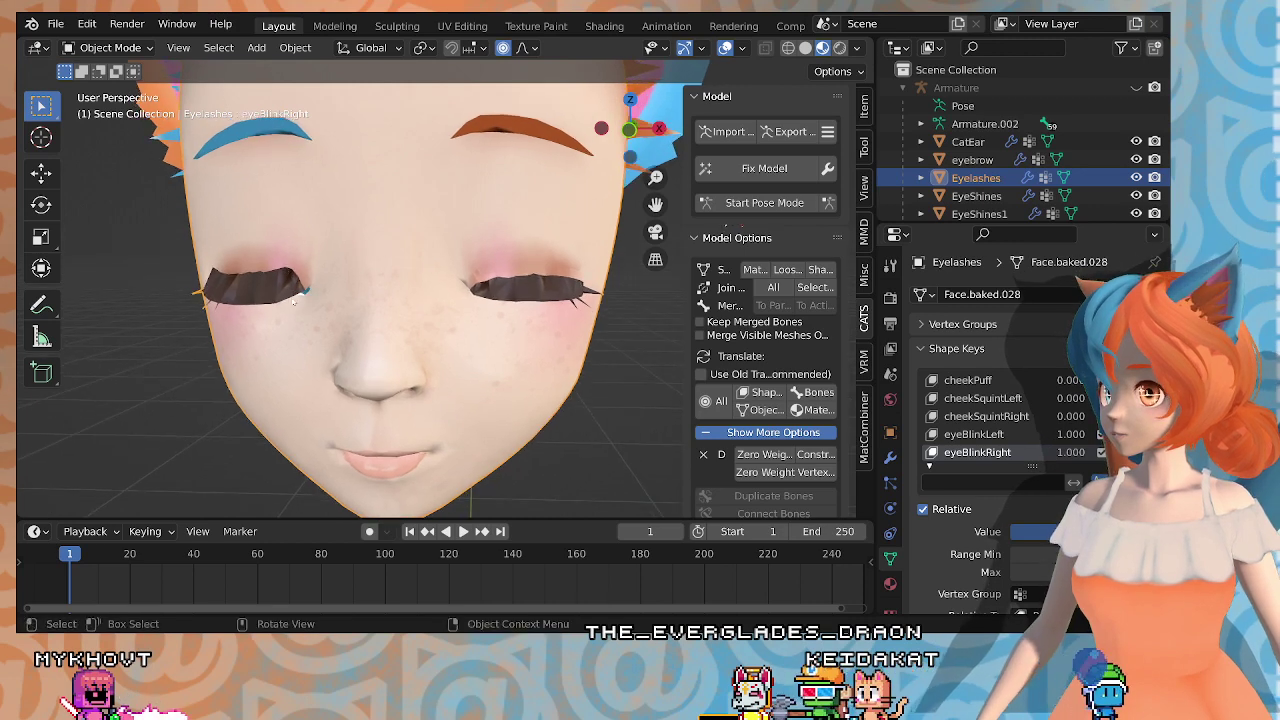
middle_drag(303, 289, 299, 287)
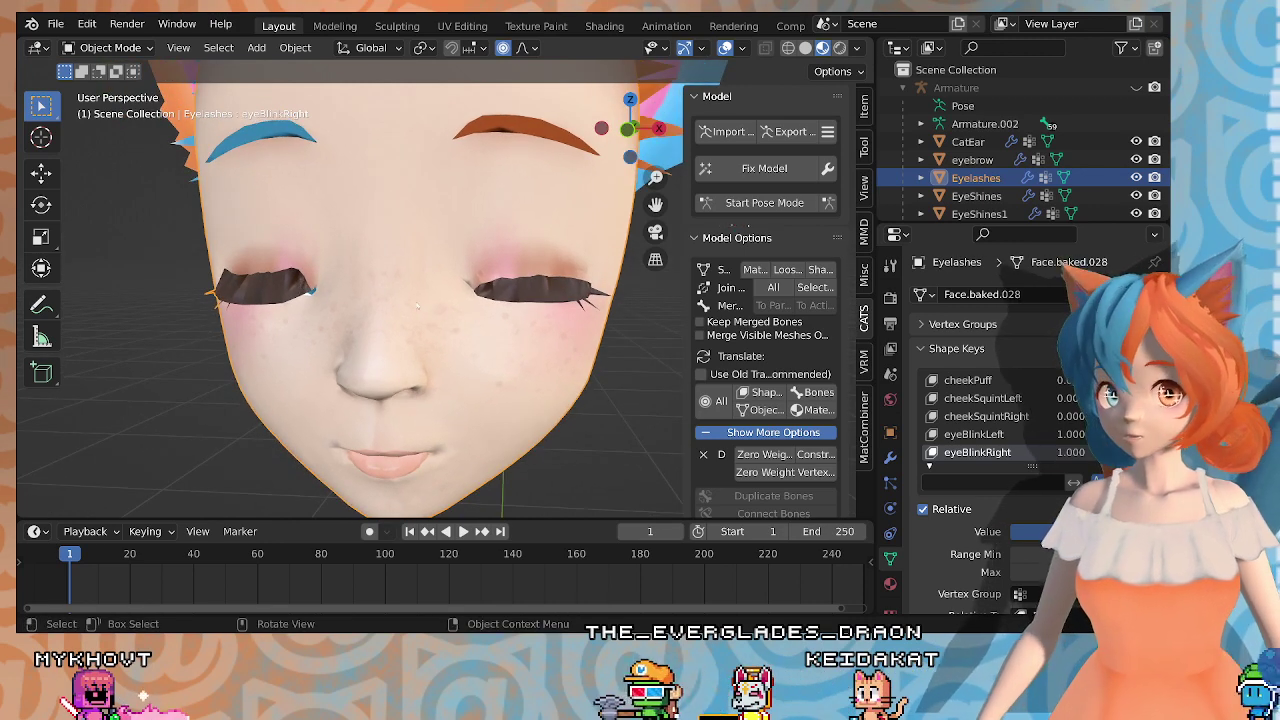
middle_drag(416, 304, 392, 305)
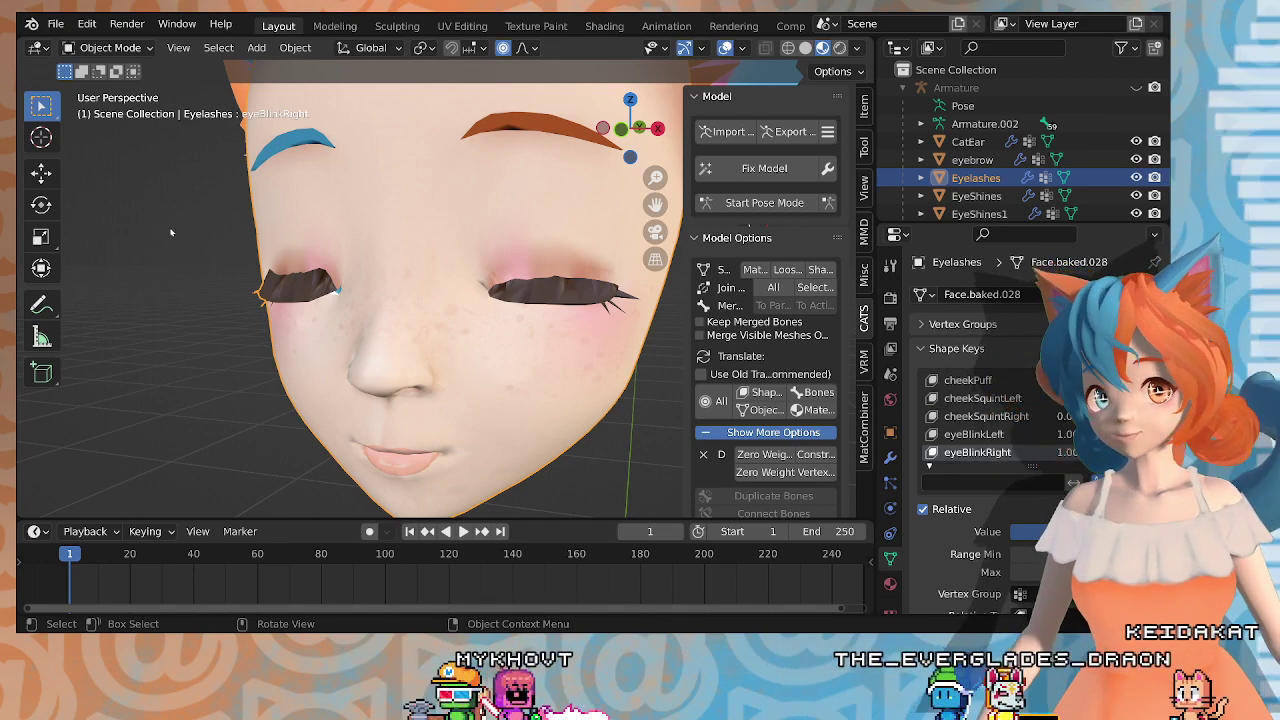
middle_drag(171, 232, 453, 318)
scroll(391, 292, down, 3)
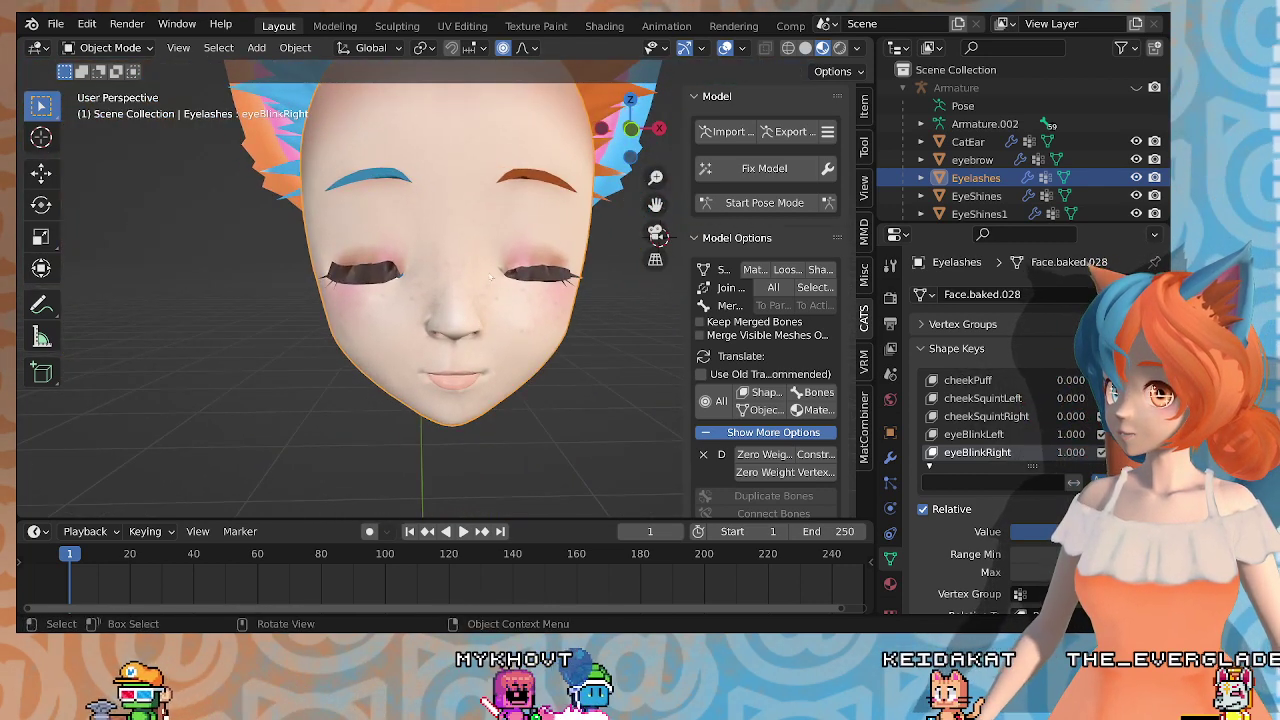
scroll(432, 283, up, 3)
scroll(366, 247, up, 2)
shift+middle_drag(366, 247, 346, 239)
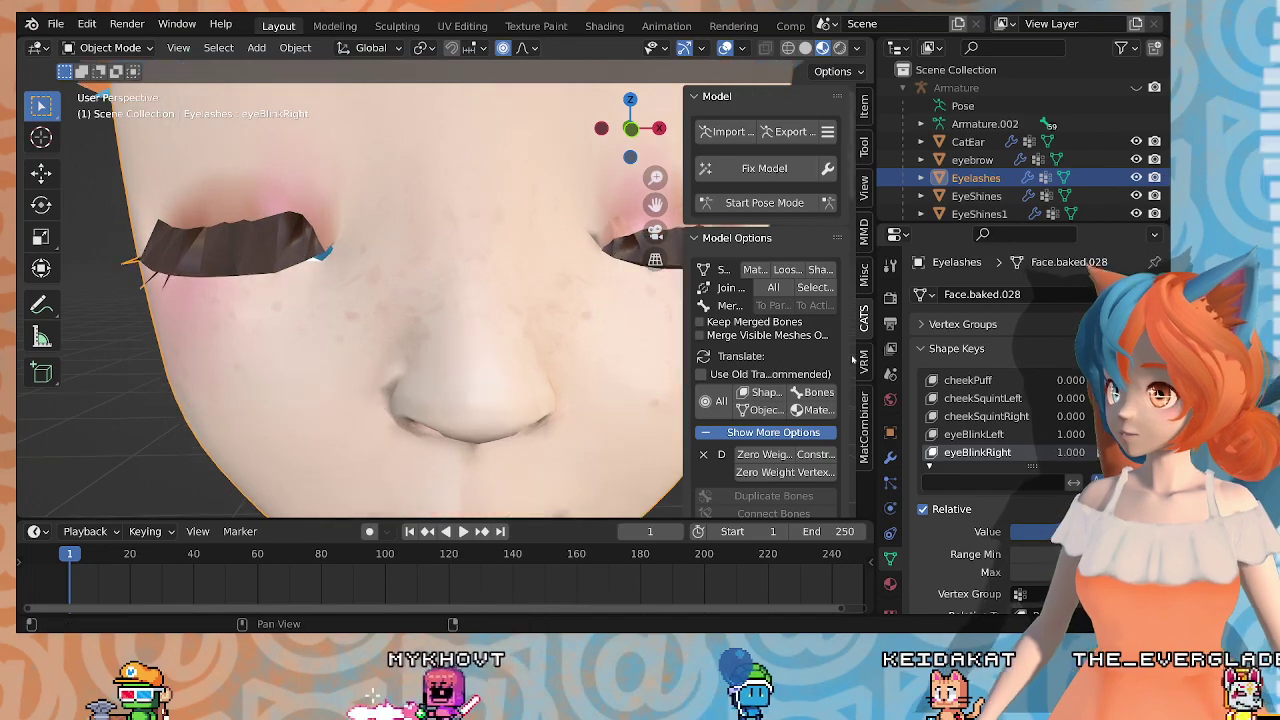
Step: In Edit Mode, move the upper lash vertex beside the inner-corner peak along Y, then raise it slightly along Z
key(Tab)
scroll(403, 270, up, 4)
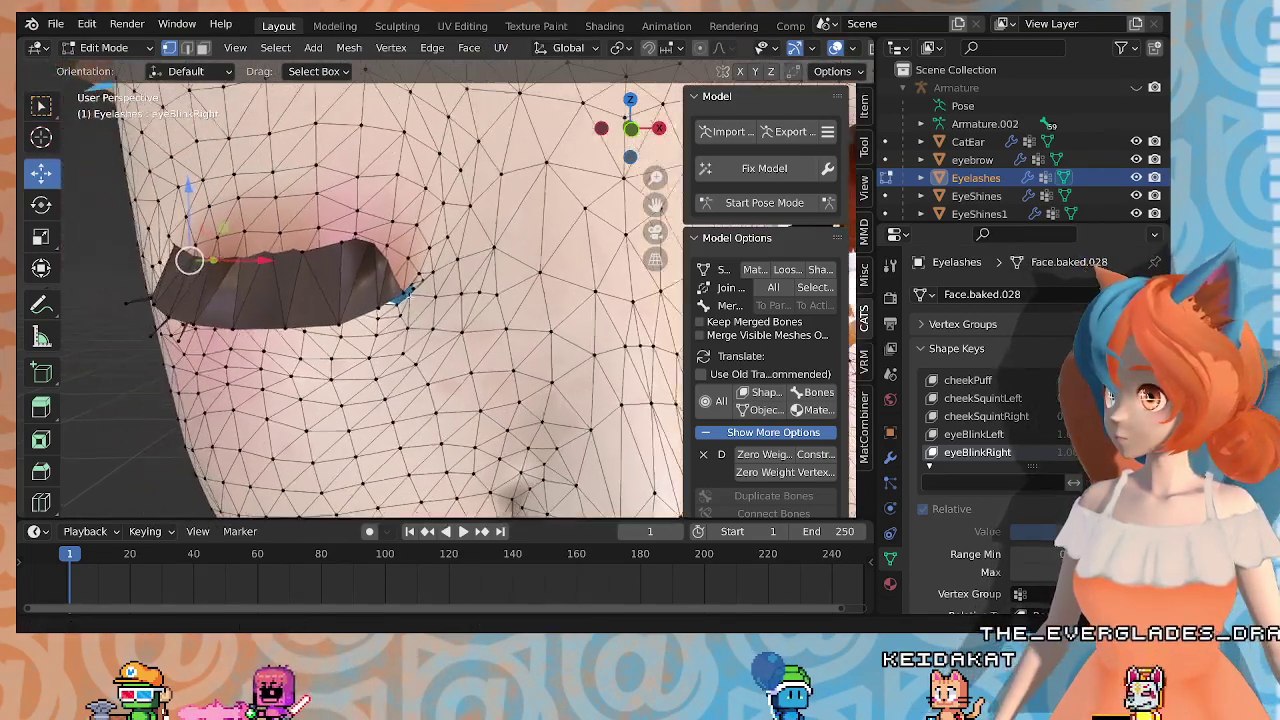
scroll(326, 232, up, 2)
click(306, 224)
middle_drag(306, 224, 329, 241)
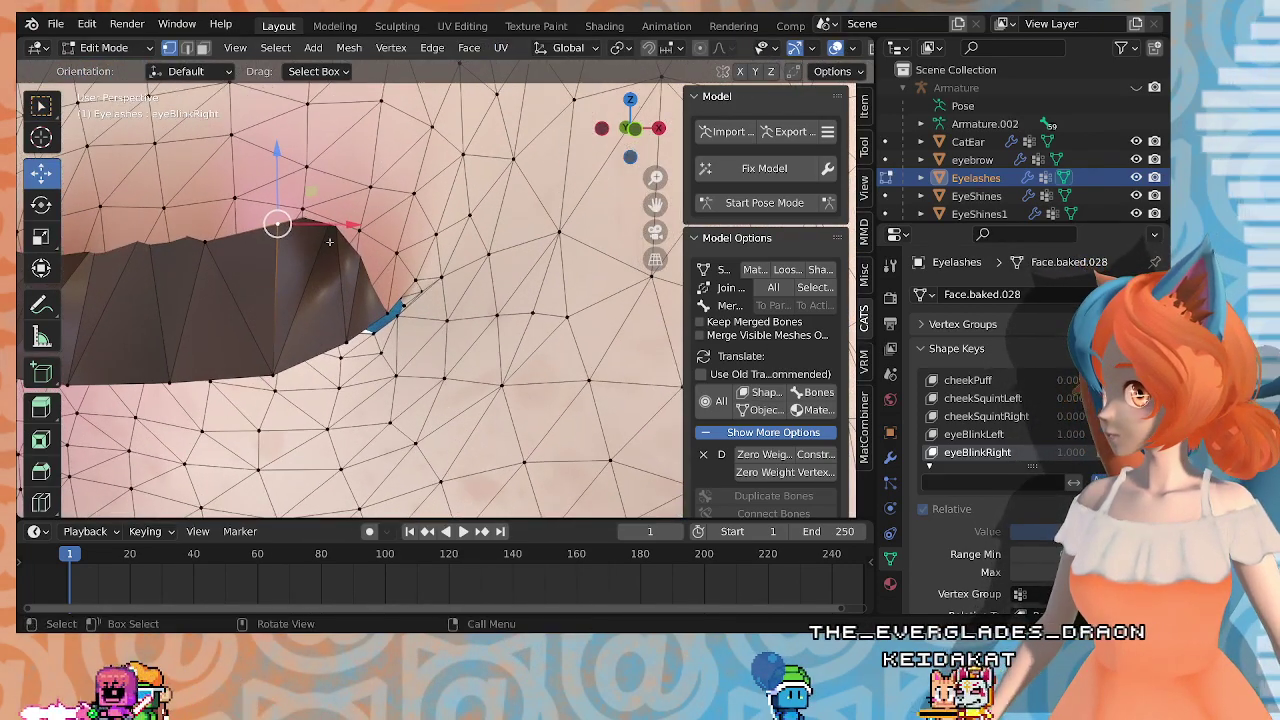
drag(278, 205, 280, 202)
middle_drag(280, 203, 400, 225)
shift+middle_drag(180, 290, 476, 353)
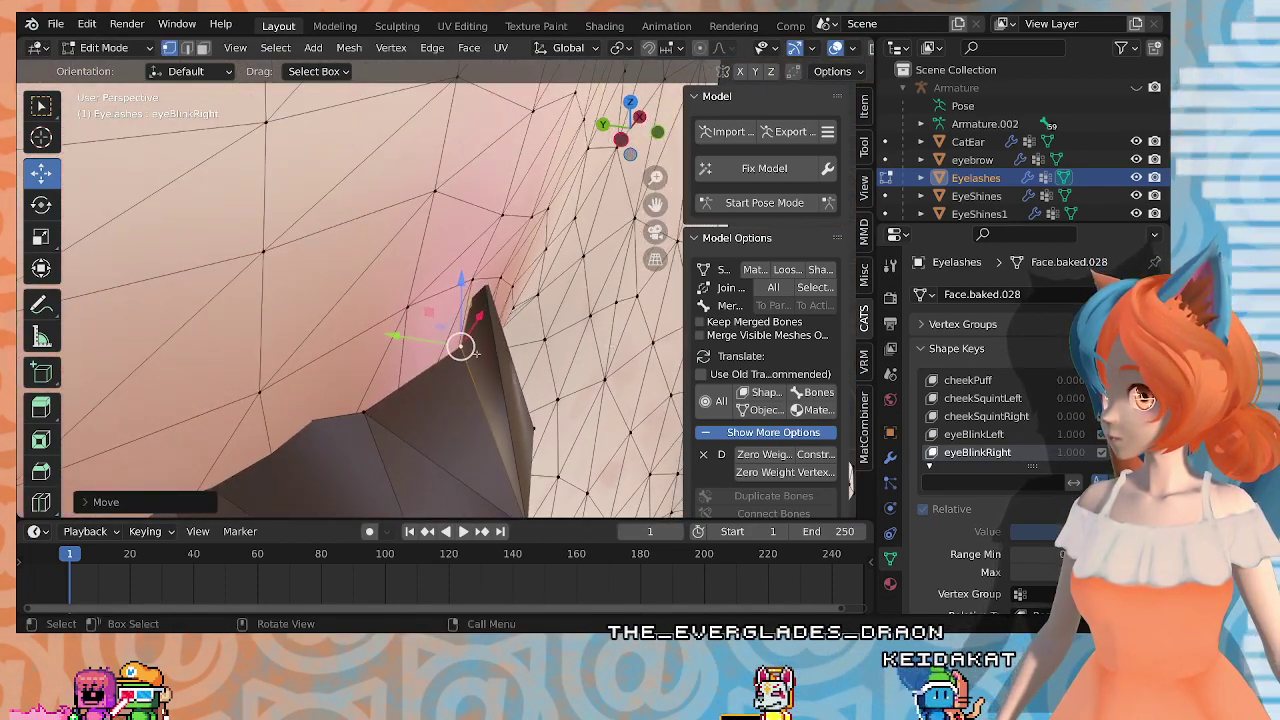
drag(400, 336, 371, 322)
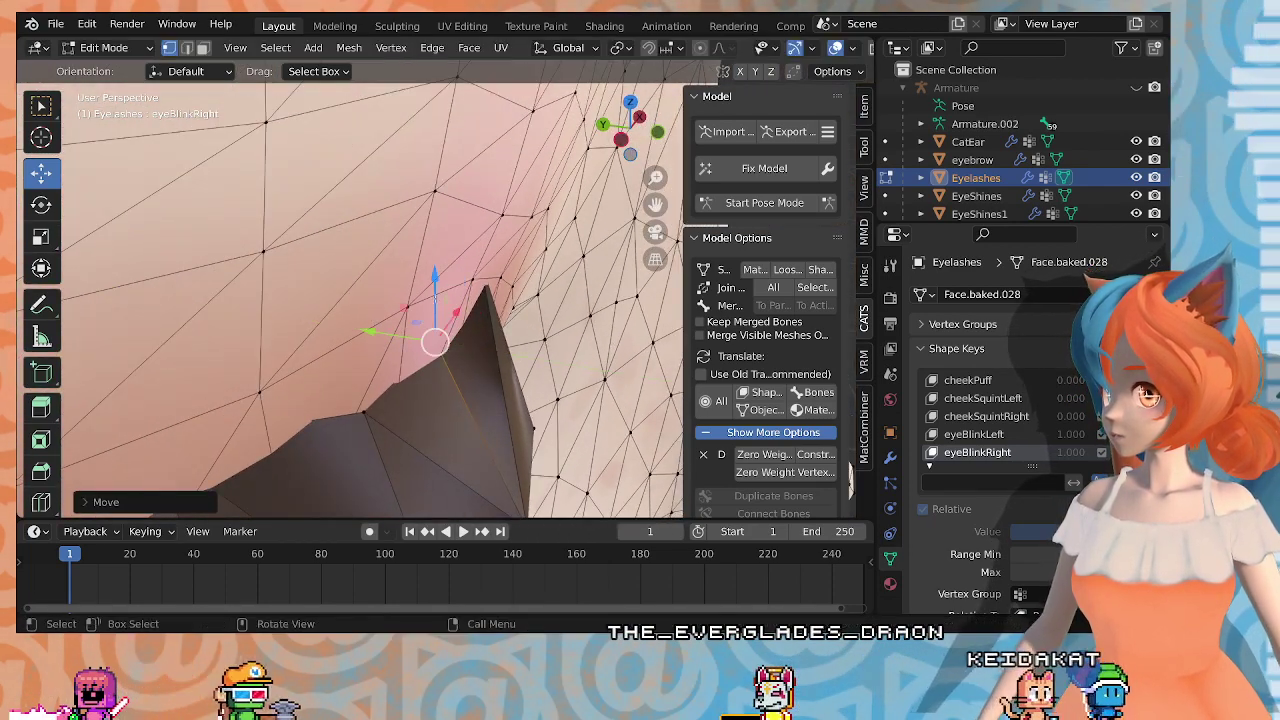
drag(434, 282, 435, 262)
Step: Shift the neighbouring upper lash vertex along Y and raise it slightly along Z to even out the edge
click(363, 410)
drag(302, 400, 290, 397)
drag(349, 354, 348, 343)
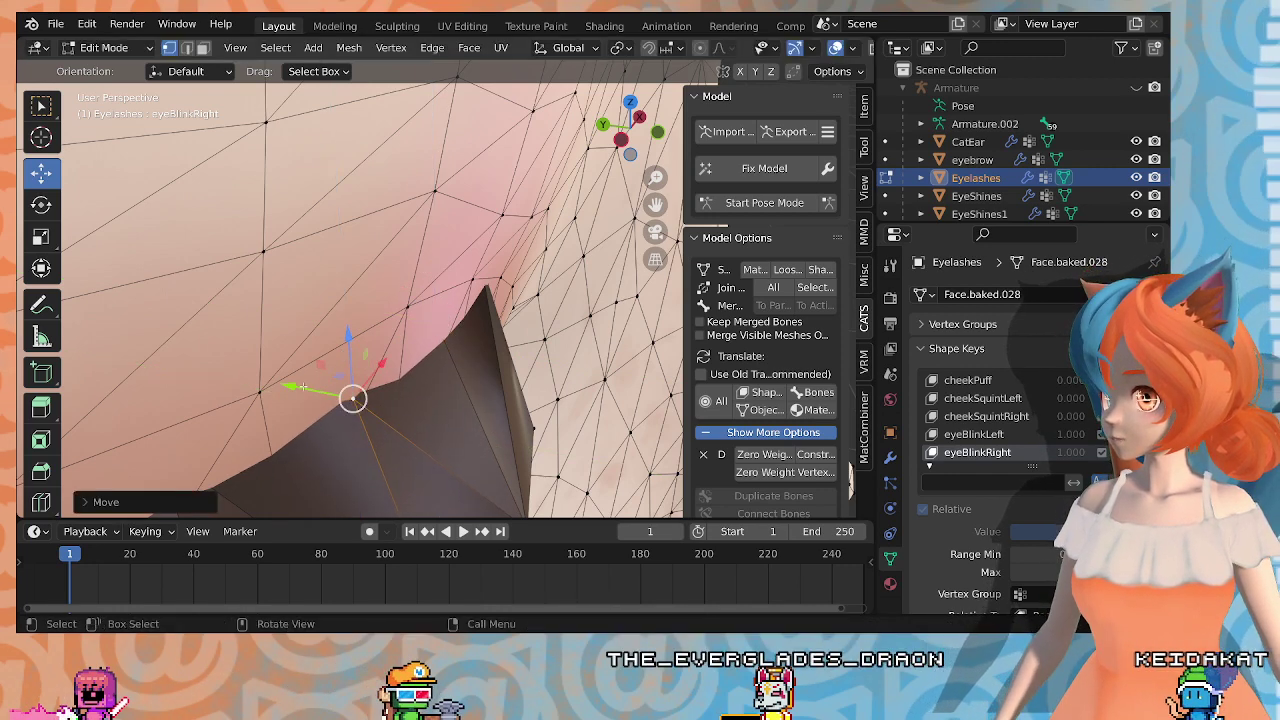
drag(302, 386, 293, 382)
Step: Examine the lash's upper edge near the inner eye corner from the side, at an angle and against the whole face
middle_drag(293, 382, 480, 323)
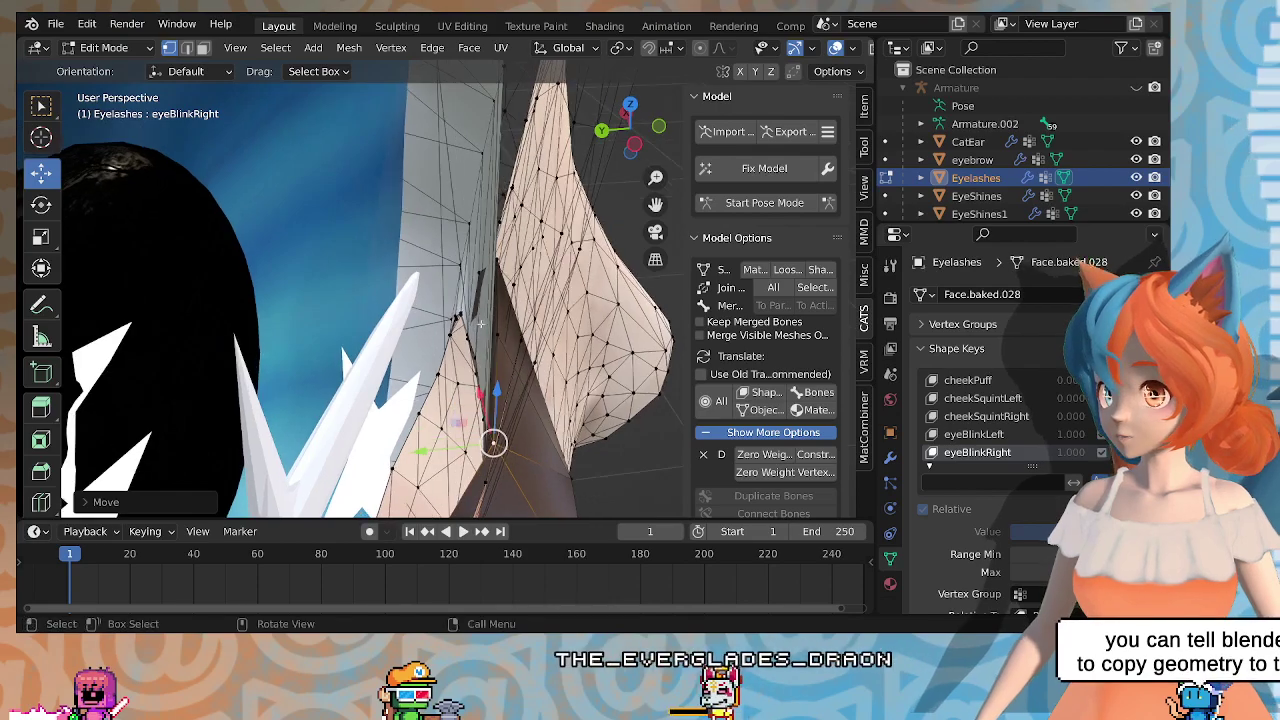
middle_drag(496, 262, 426, 217)
scroll(484, 268, up, 5)
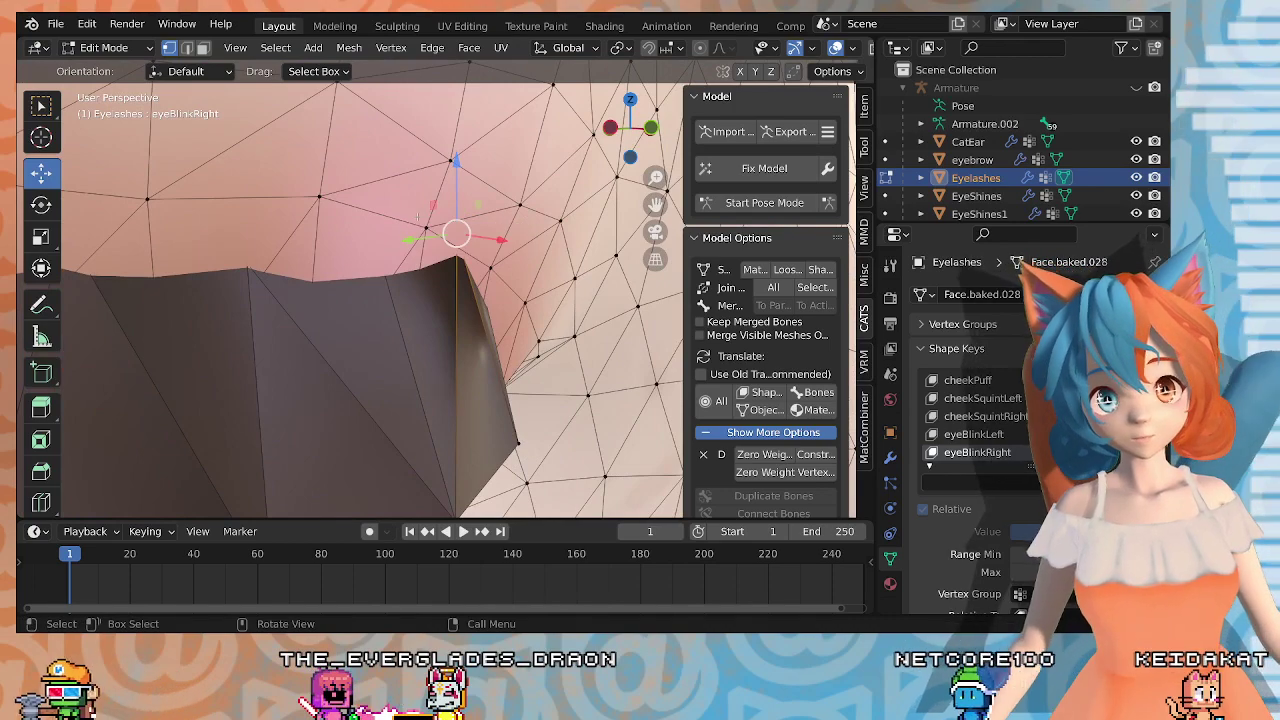
scroll(440, 220, down, 2)
middle_drag(429, 222, 460, 223)
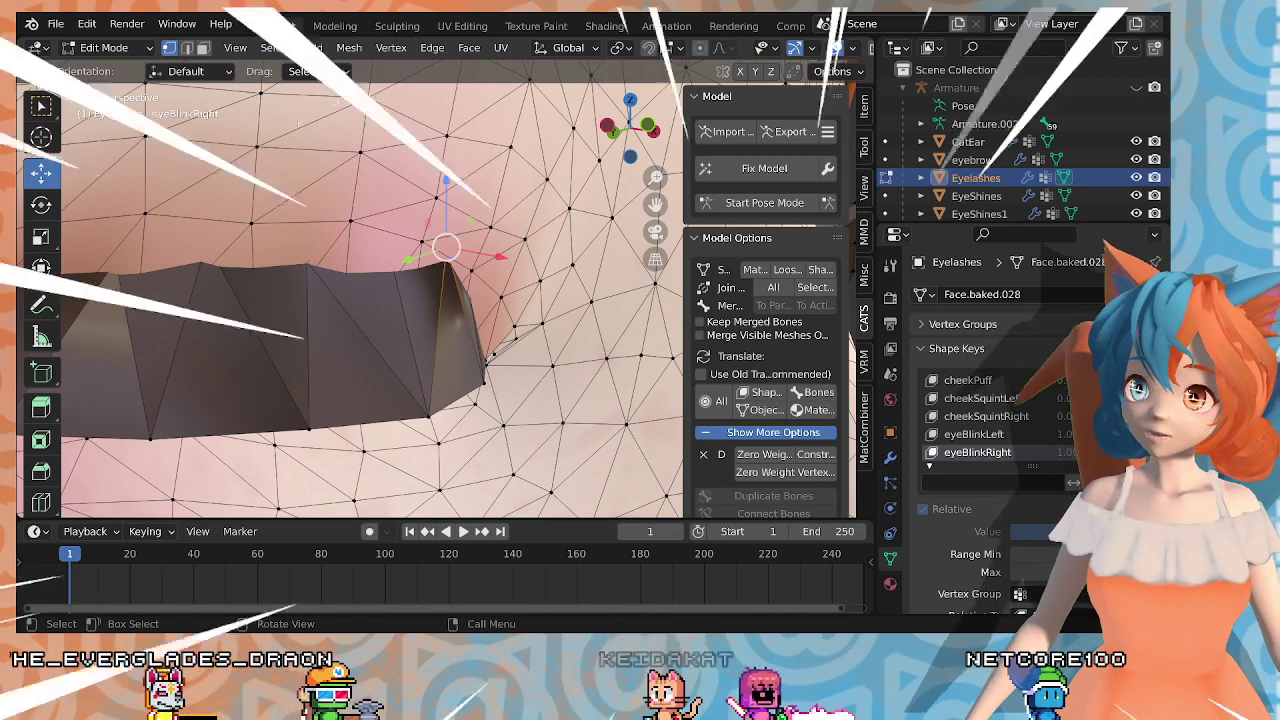
scroll(380, 232, down, 4)
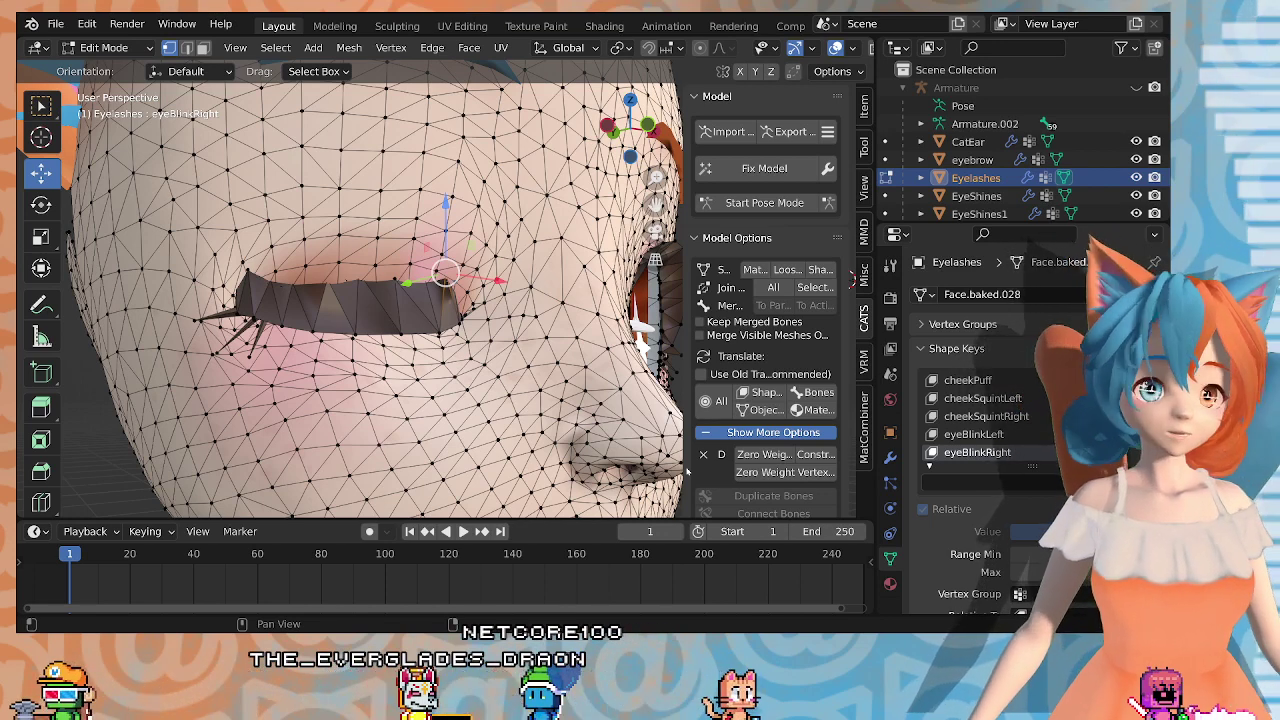
scroll(560, 330, down, 3)
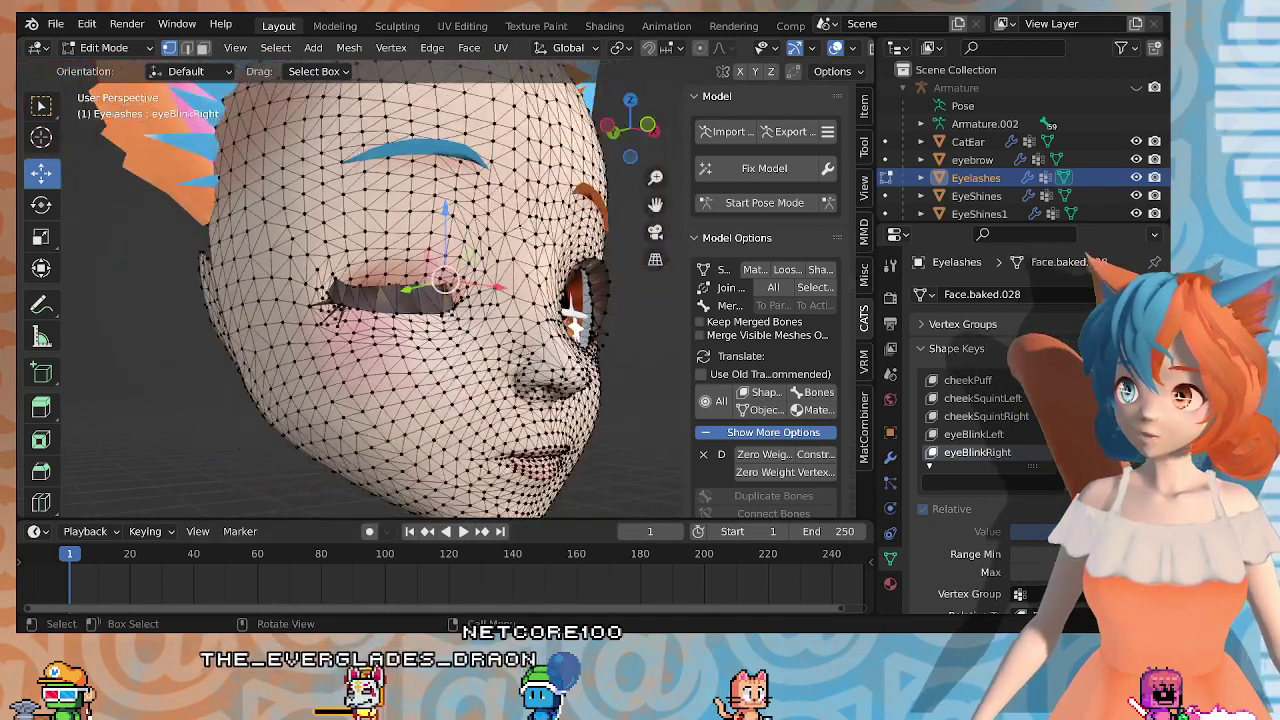
middle_drag(560, 330, 492, 322)
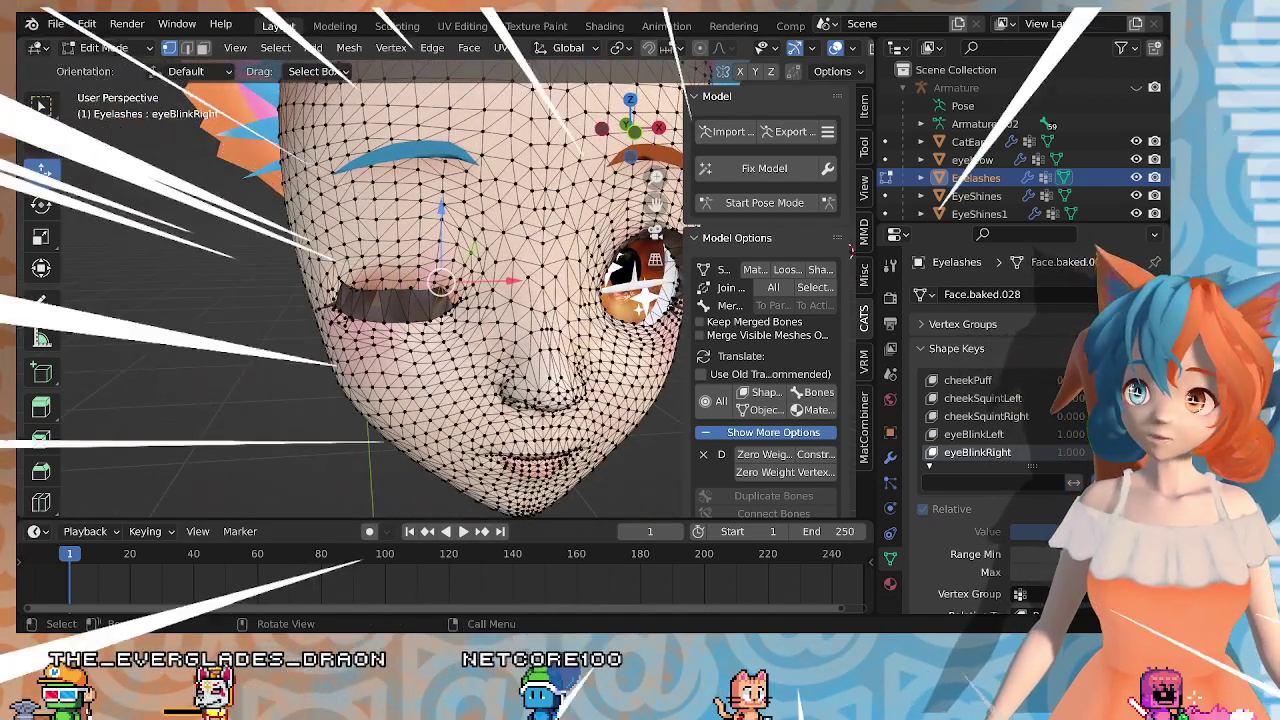
scroll(460, 285, up, 4)
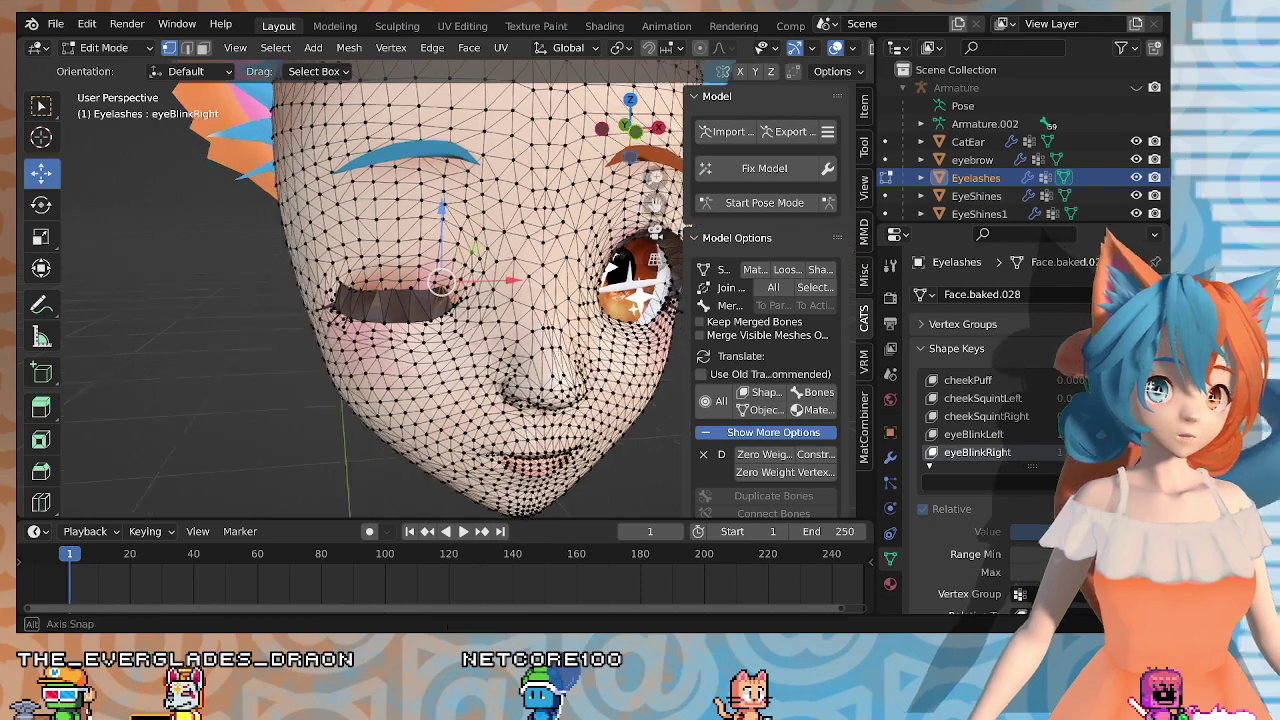
scroll(452, 303, up, 2)
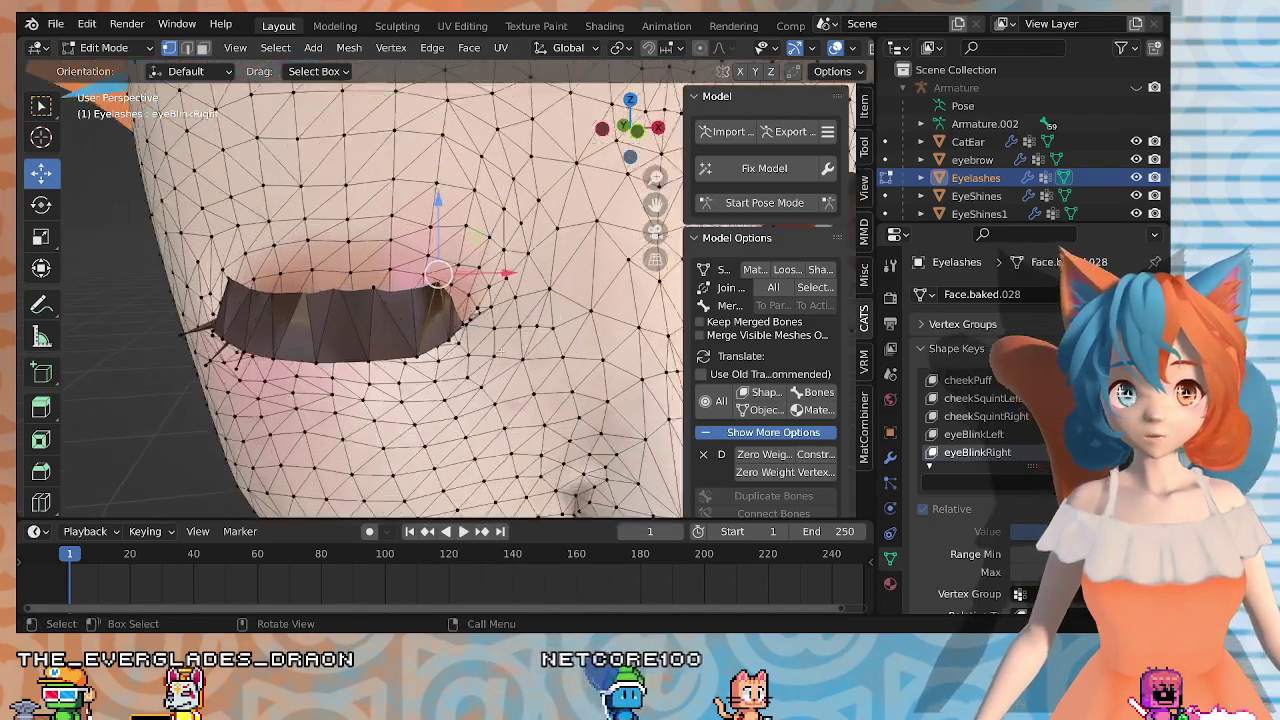
scroll(452, 304, up, 2)
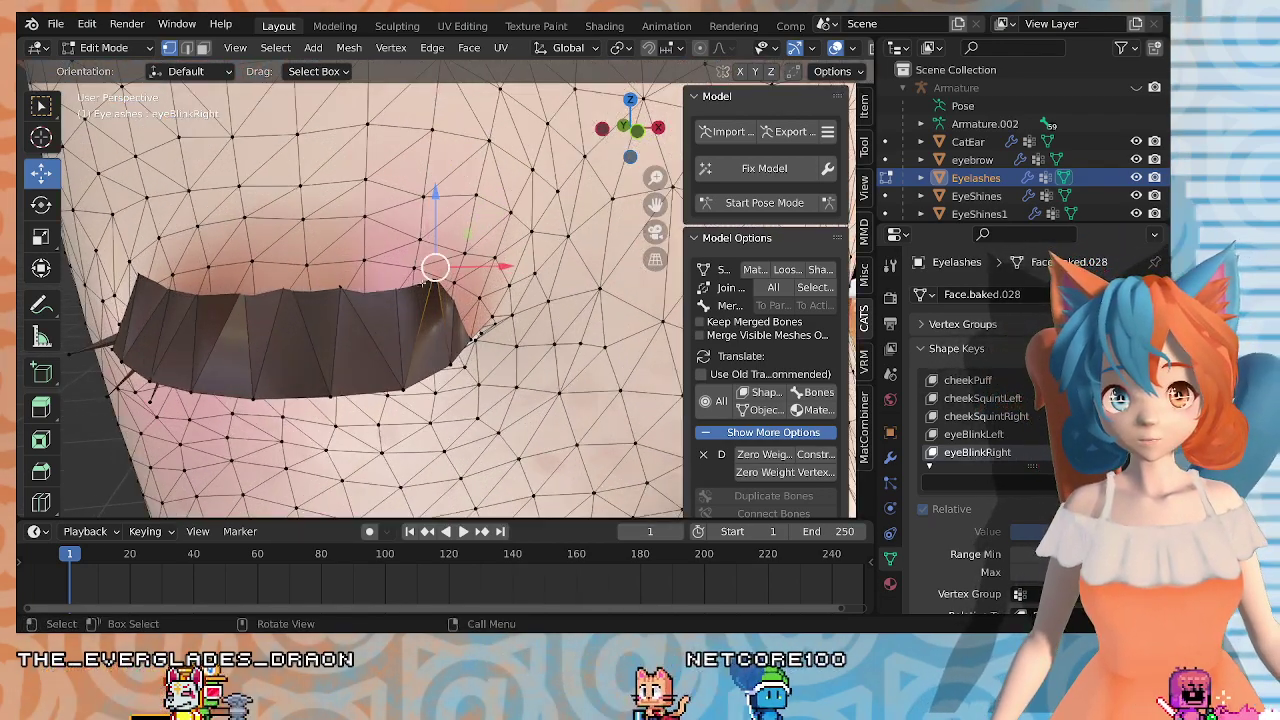
scroll(477, 334, up, 3)
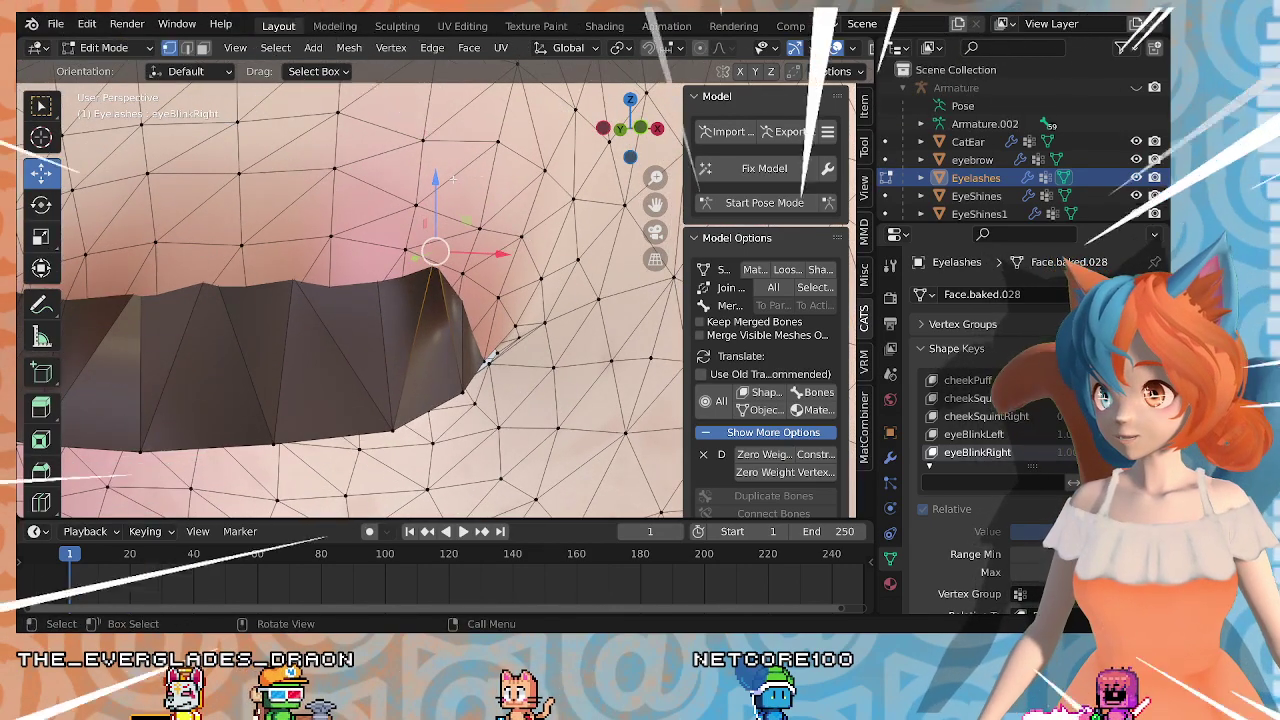
Step: Lower the peak vertices of the upper lash near the inner eye corner along Z to flatten the bump
drag(453, 183, 455, 206)
middle_drag(433, 282, 557, 315)
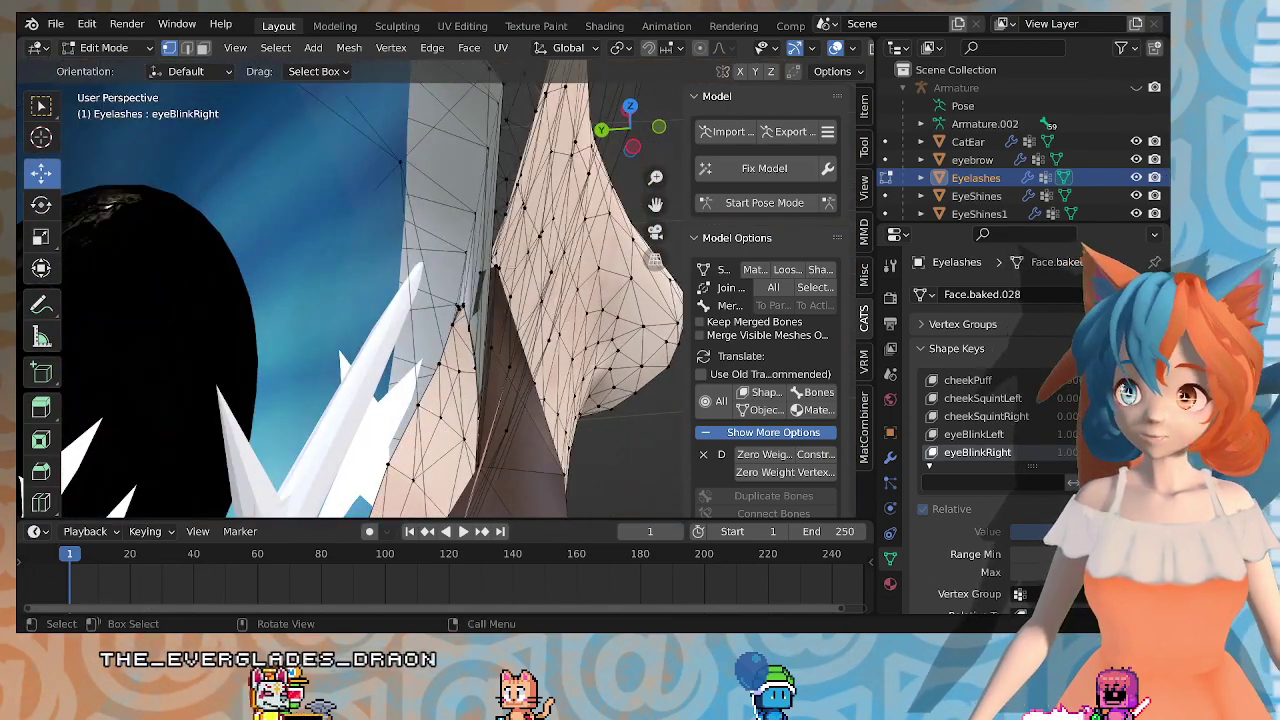
click(492, 263)
key(KP_Decimal)
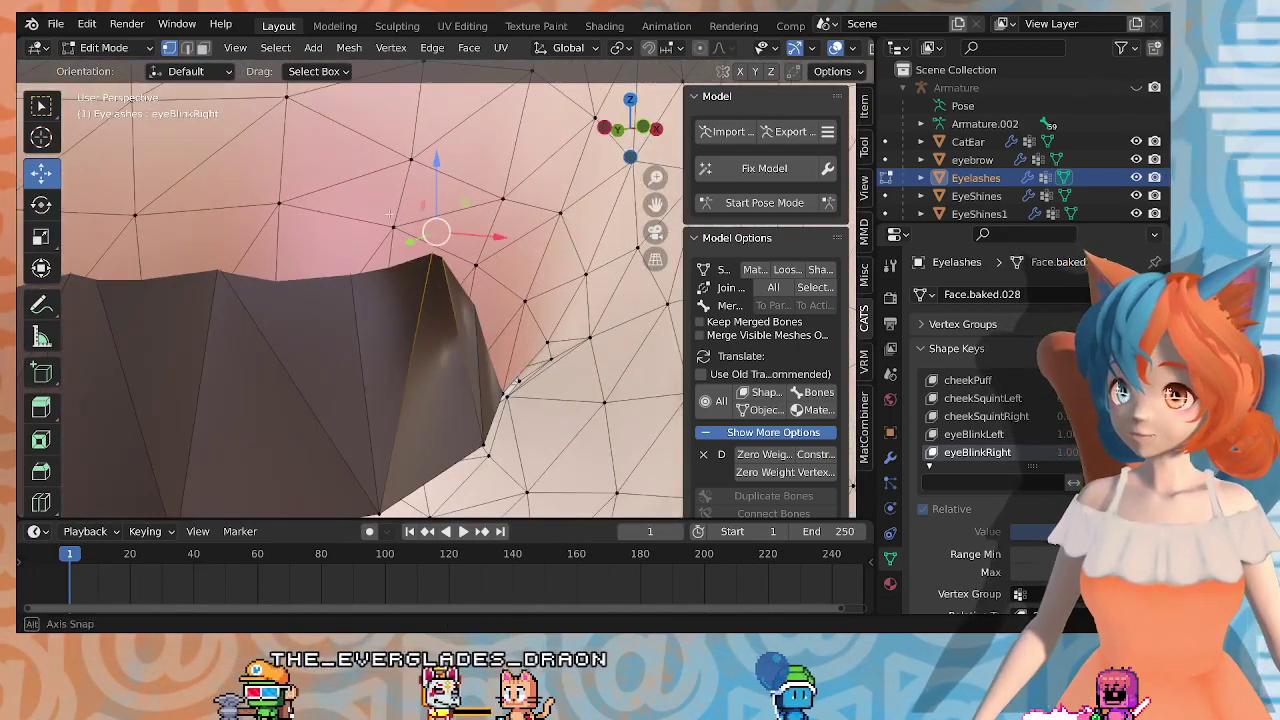
drag(430, 232, 429, 286)
middle_drag(429, 286, 415, 325)
scroll(414, 326, up, 10)
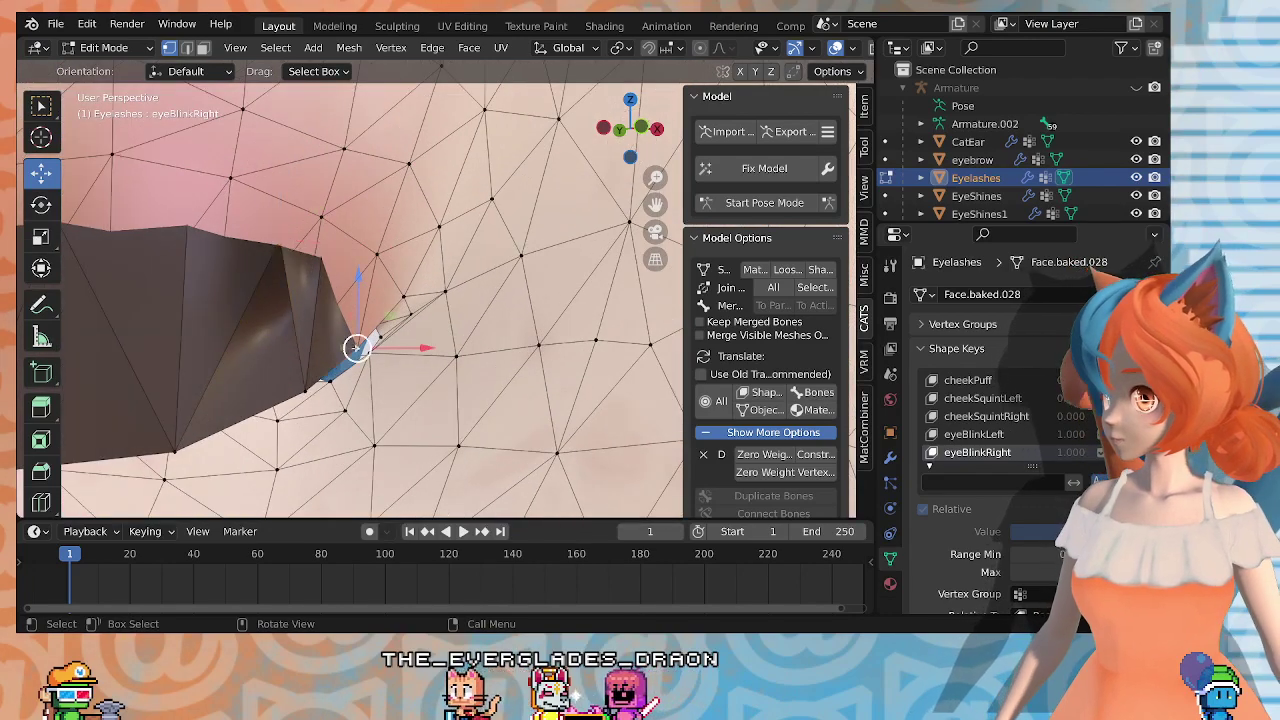
Step: Move the lash's end vertex at the inner eye corner toward the nose along X by about 0.0011 m, then refine its placement
key(g)
key(x)
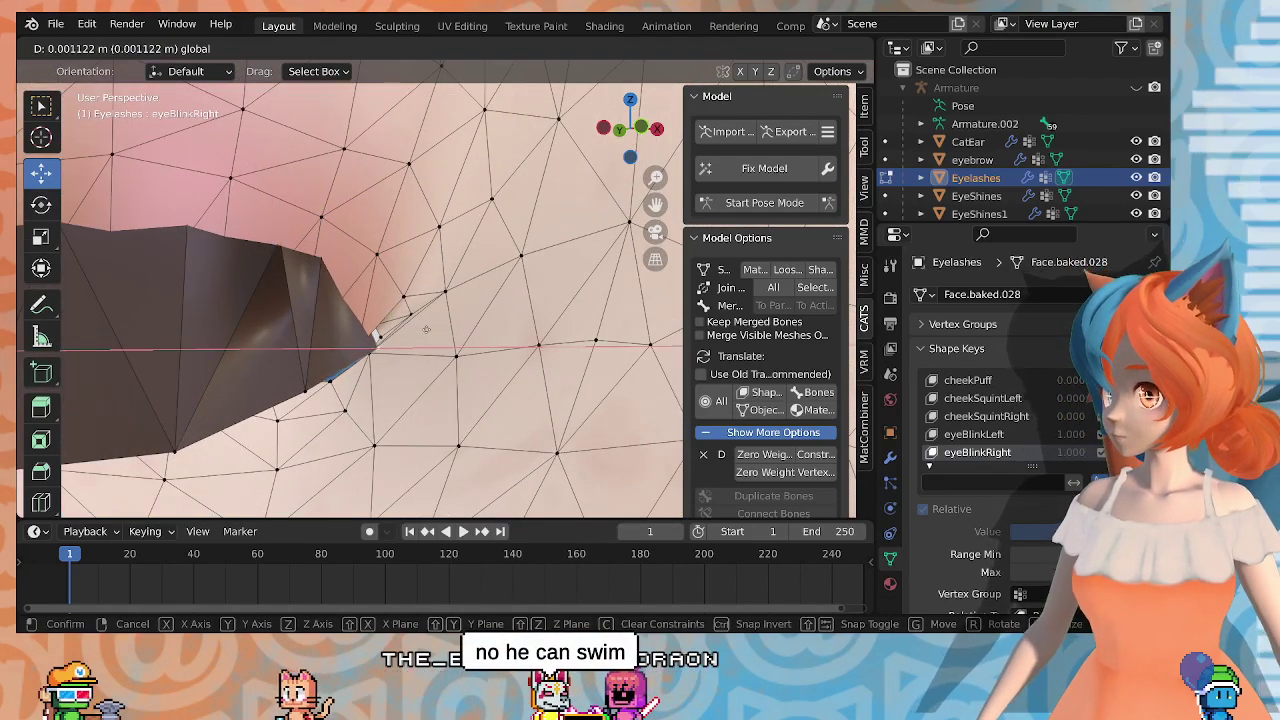
drag(426, 329, 423, 337)
middle_drag(421, 340, 502, 438)
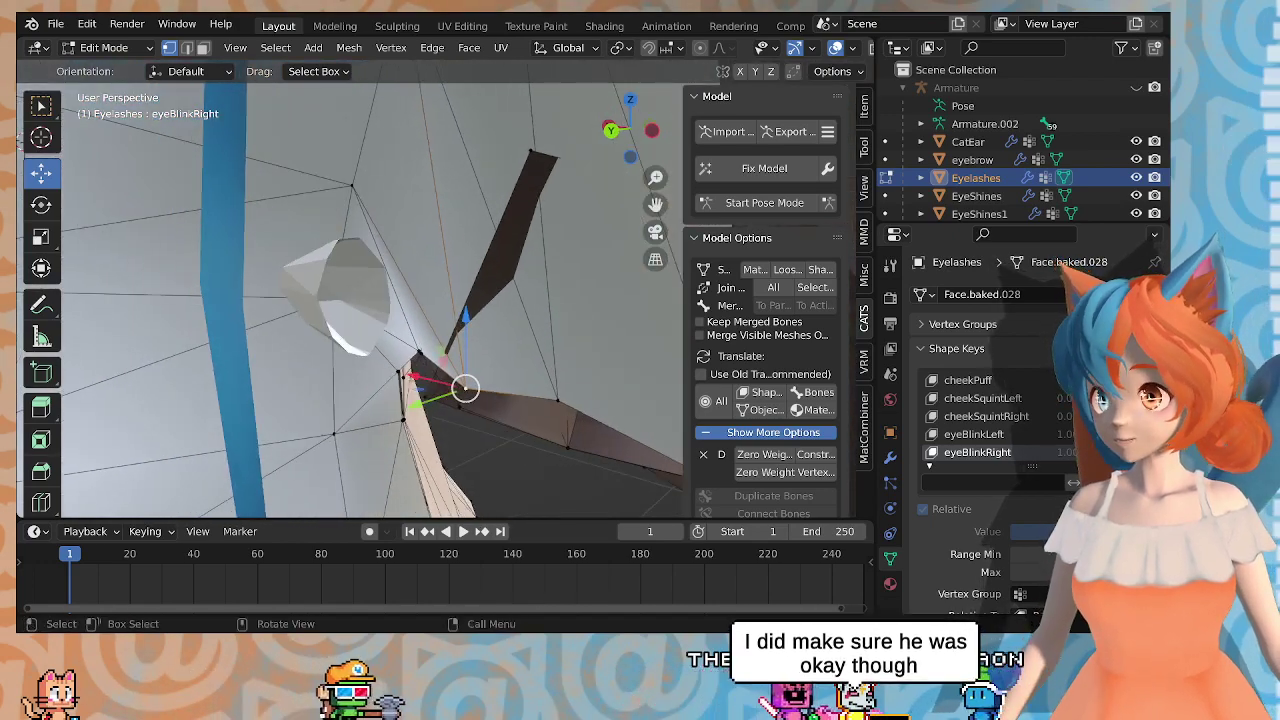
drag(409, 375, 428, 374)
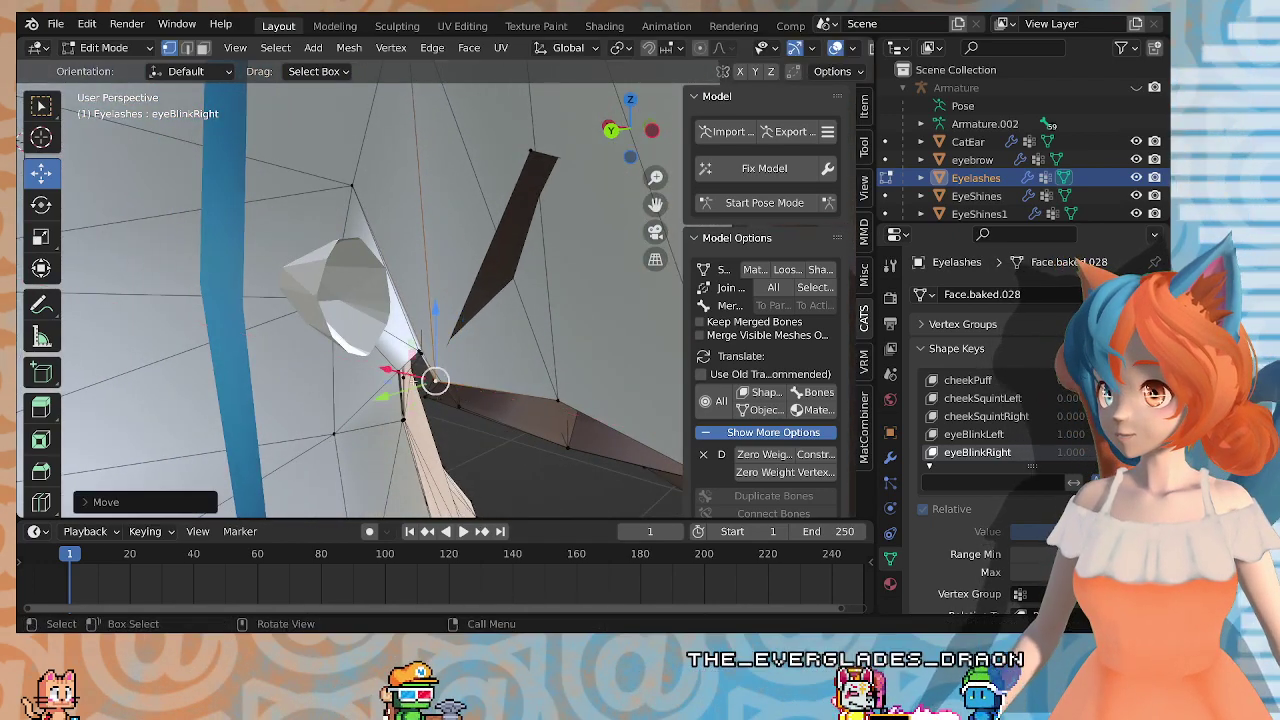
middle_drag(428, 374, 360, 318)
middle_drag(345, 376, 227, 386)
middle_drag(386, 307, 446, 376)
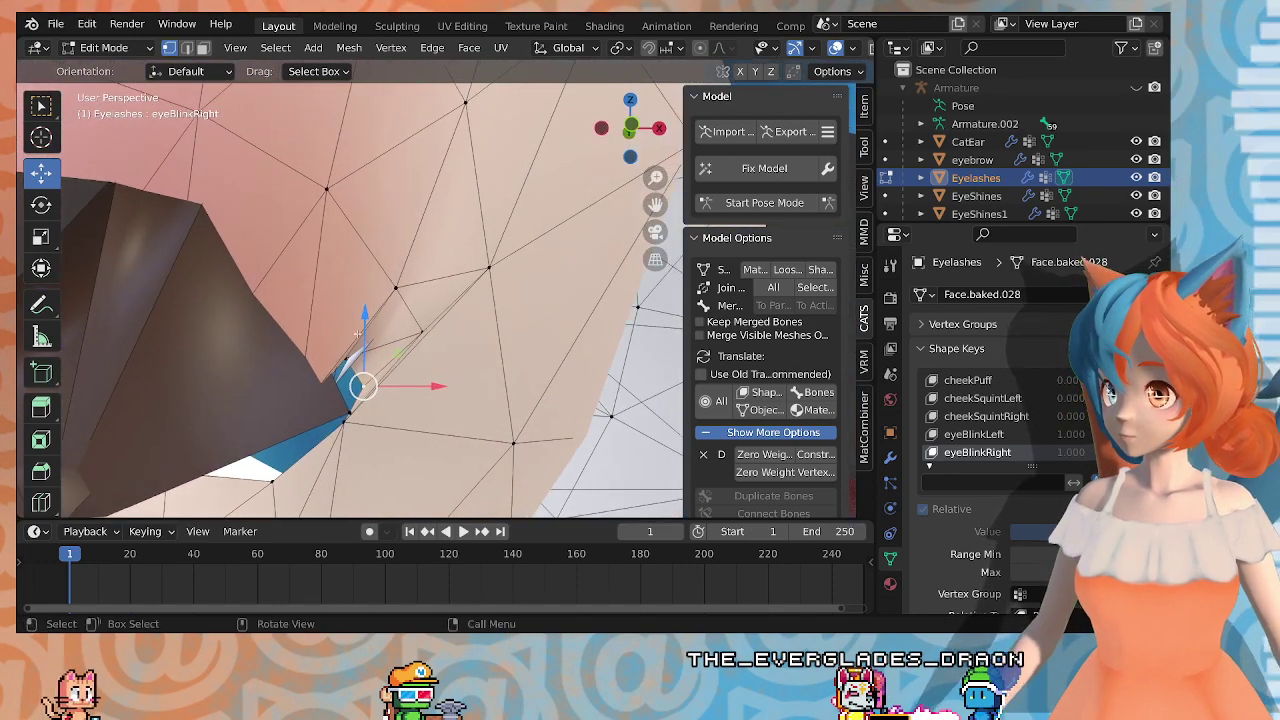
Step: Lower the lid vertex at the inner eye corner by about 0.0012 m along Z and adjust its depth to cover the exposed eye
middle_drag(357, 334, 376, 426)
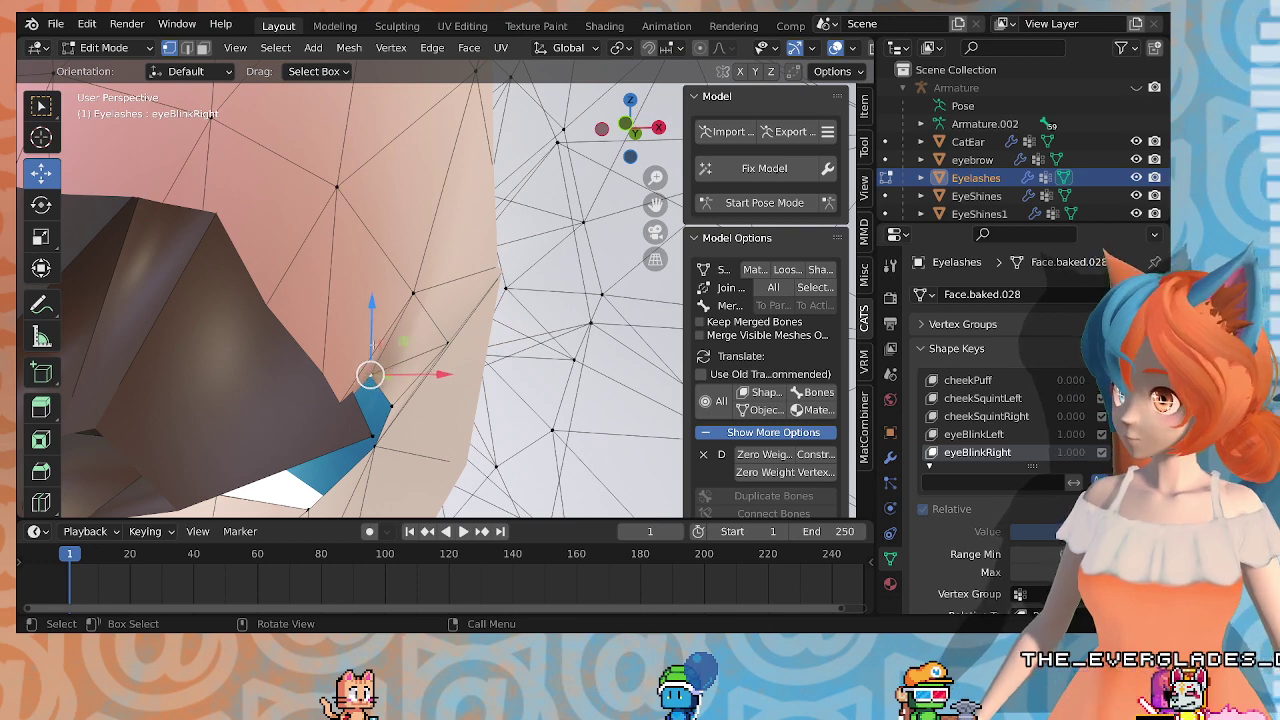
drag(372, 343, 371, 349)
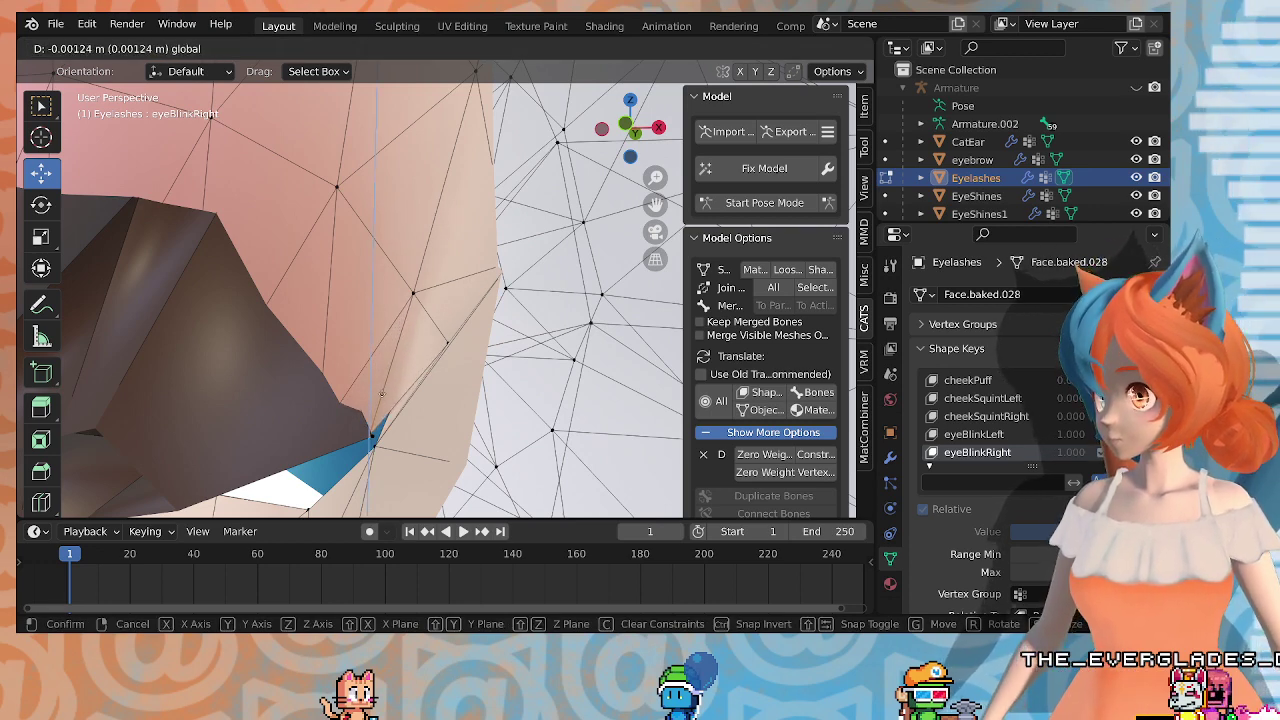
drag(382, 394, 382, 398)
middle_drag(382, 400, 410, 426)
drag(341, 376, 347, 374)
middle_drag(347, 378, 264, 435)
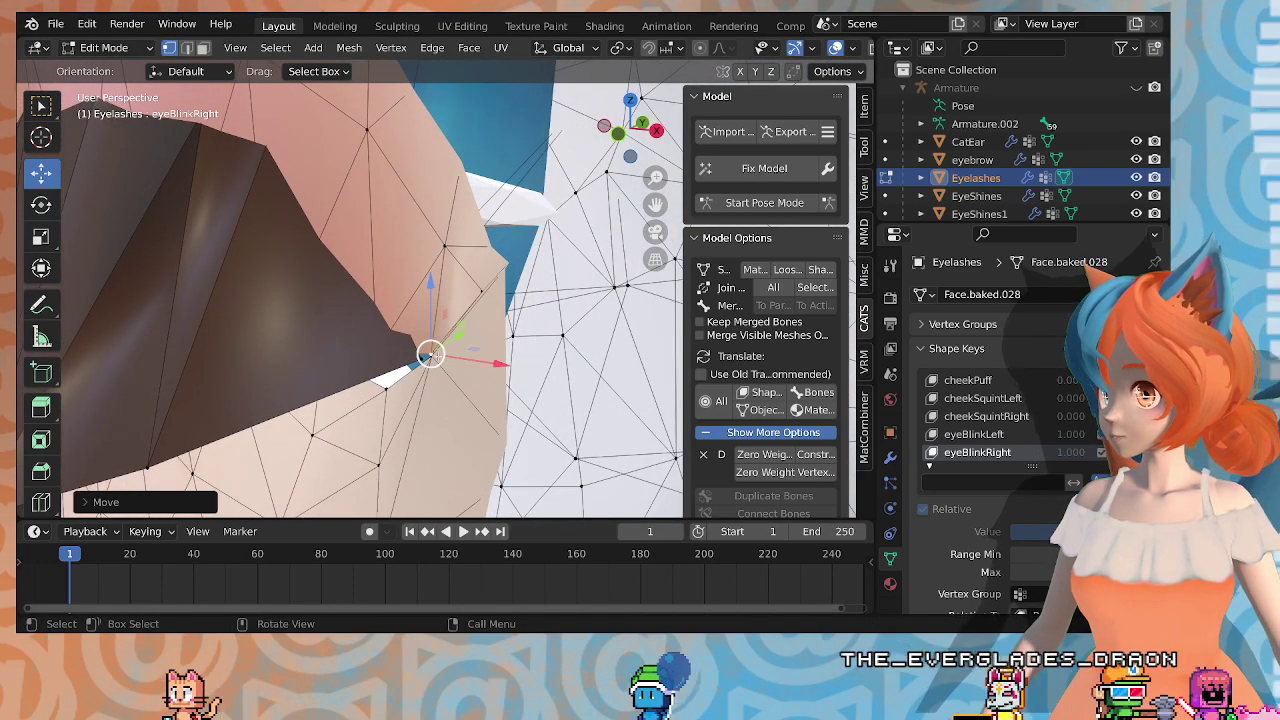
drag(455, 330, 443, 342)
middle_drag(345, 380, 386, 349)
drag(345, 422, 415, 402)
drag(370, 363, 376, 359)
Step: Raise two lower-lid edge vertices near the inner corner along Z, the first by about 0.0011 m with proportional editing
middle_drag(378, 360, 440, 246)
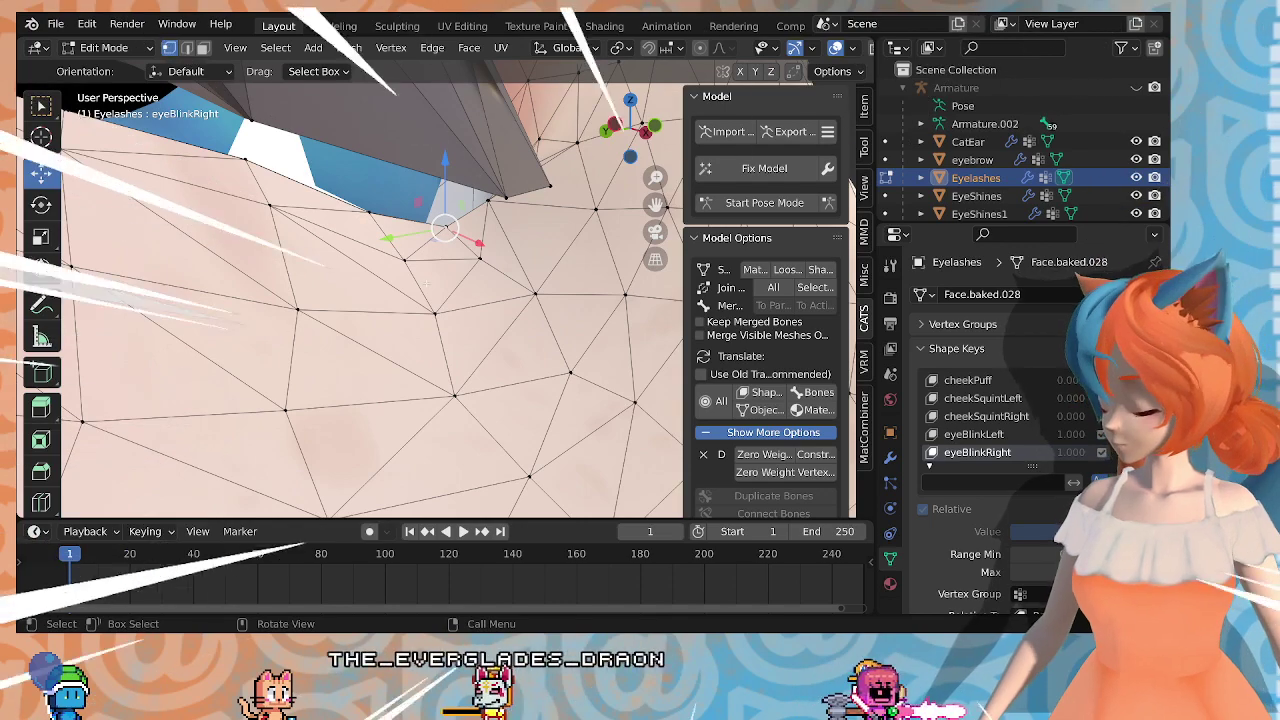
key(g)
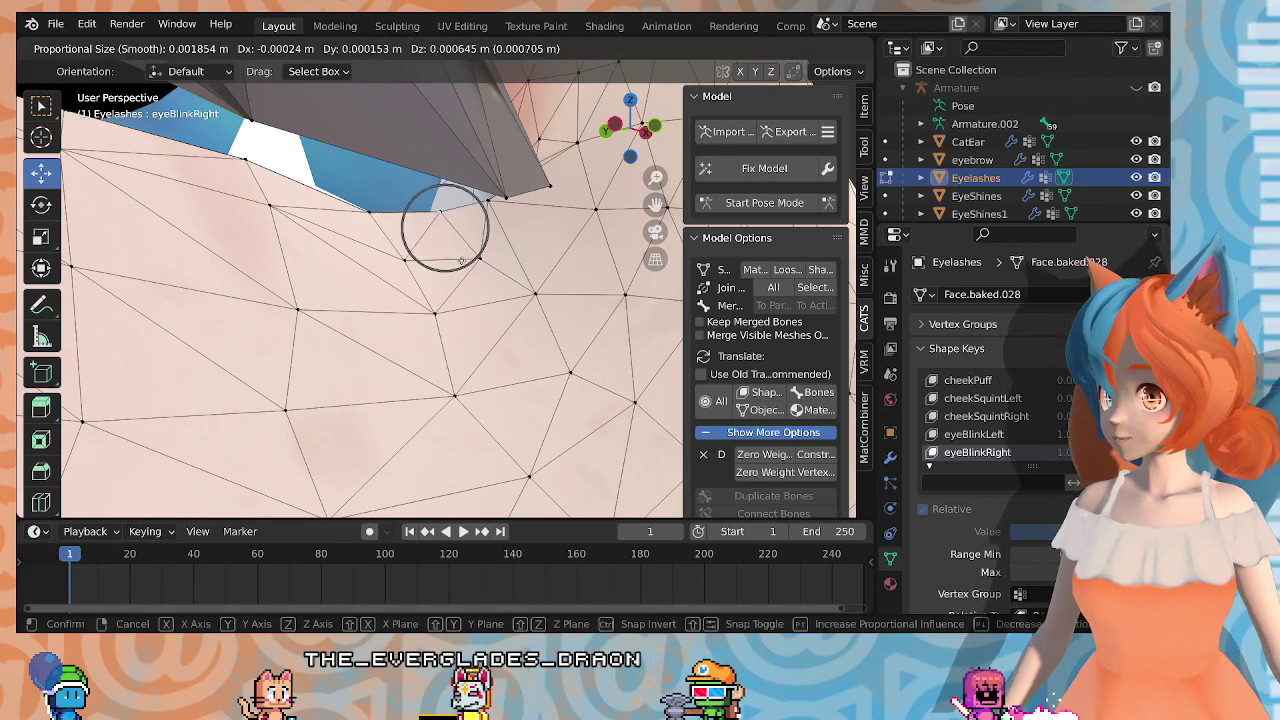
click(464, 265)
key(g)
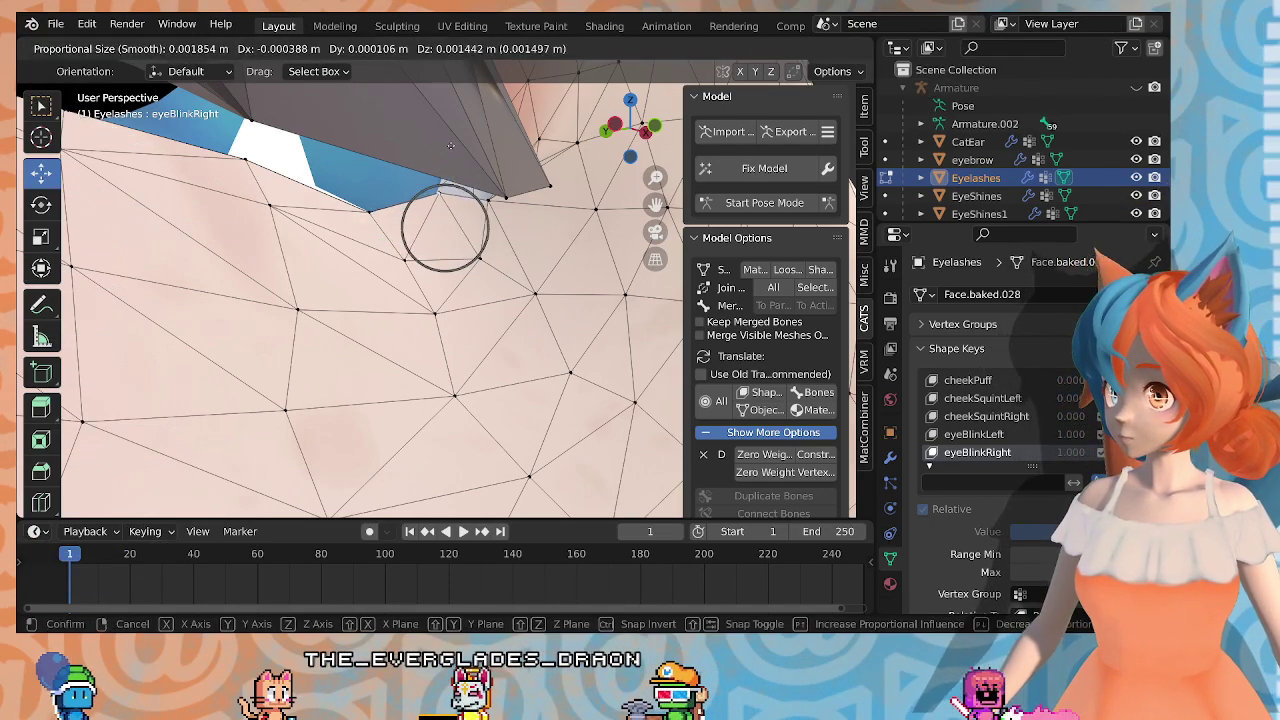
key(z)
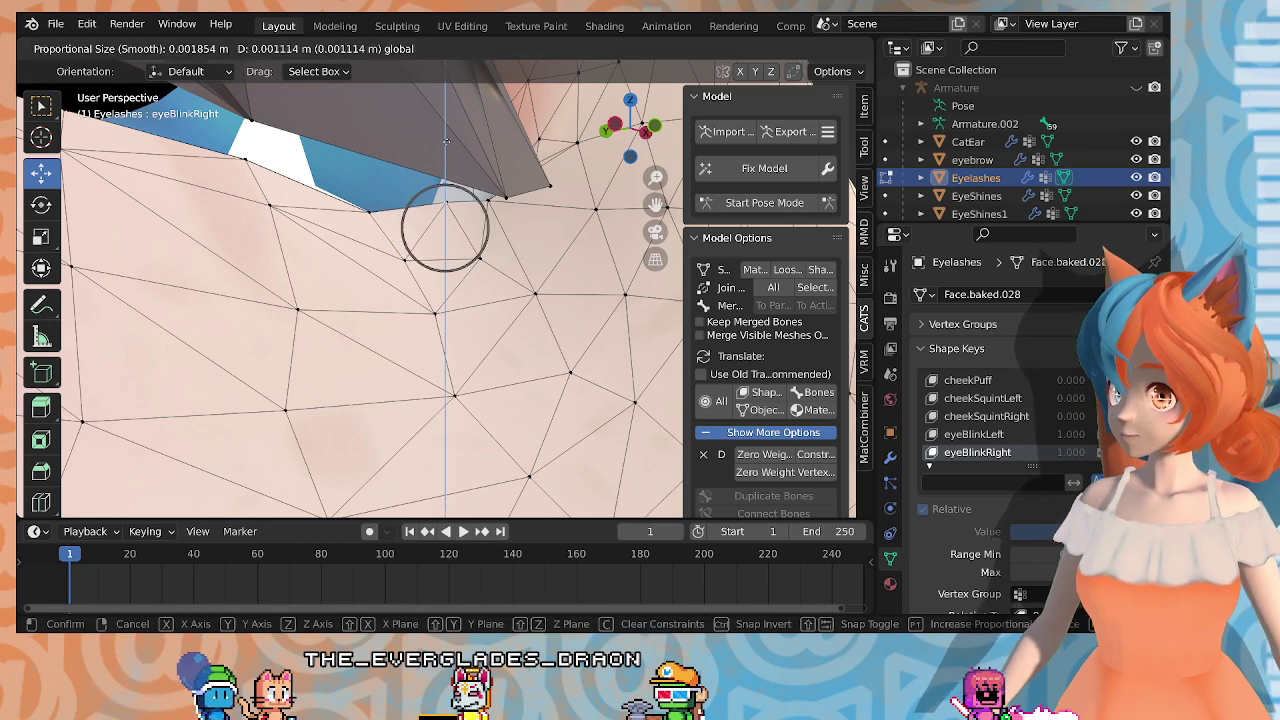
click(446, 140)
drag(369, 176, 369, 146)
Step: Lower the peak vertex at the lash's outer corner by about 0.0021 m along Z without proportional editing
scroll(368, 148, down, 5)
middle_drag(345, 165, 506, 270)
scroll(262, 256, down, 4)
scroll(243, 215, up, 3)
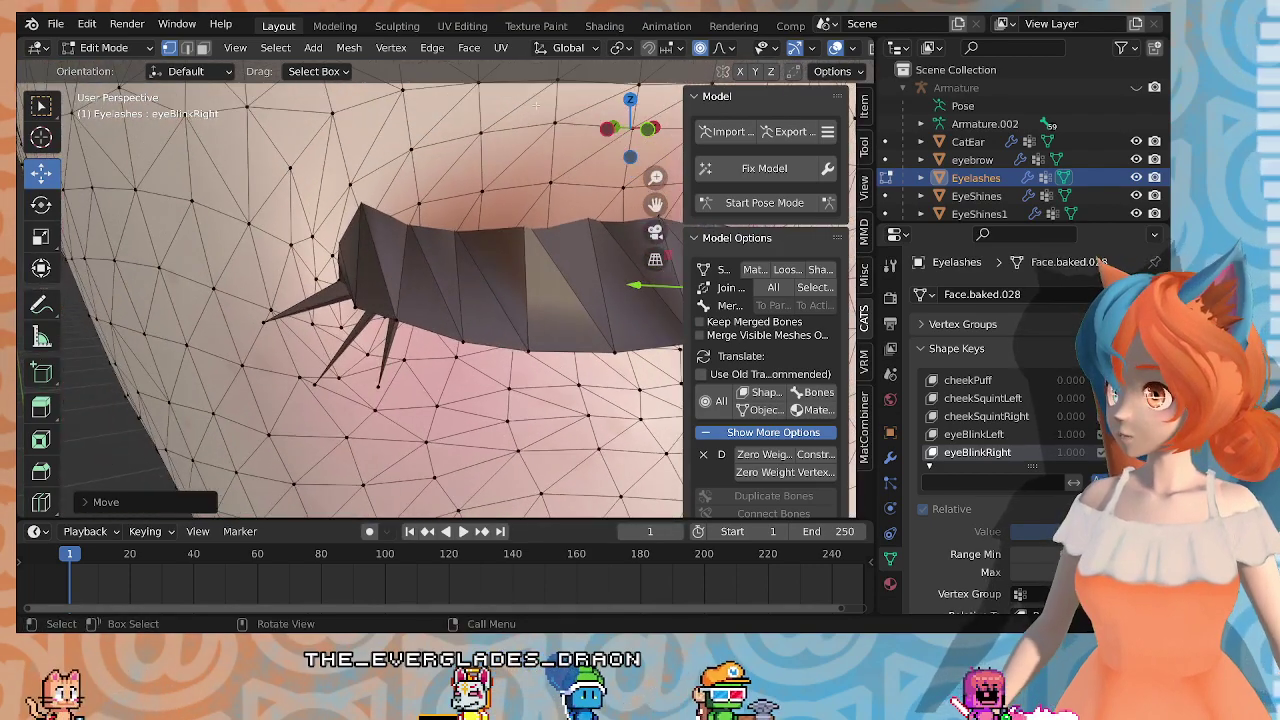
scroll(345, 152, up, 5)
middle_drag(345, 152, 329, 214)
key(g)
key(z)
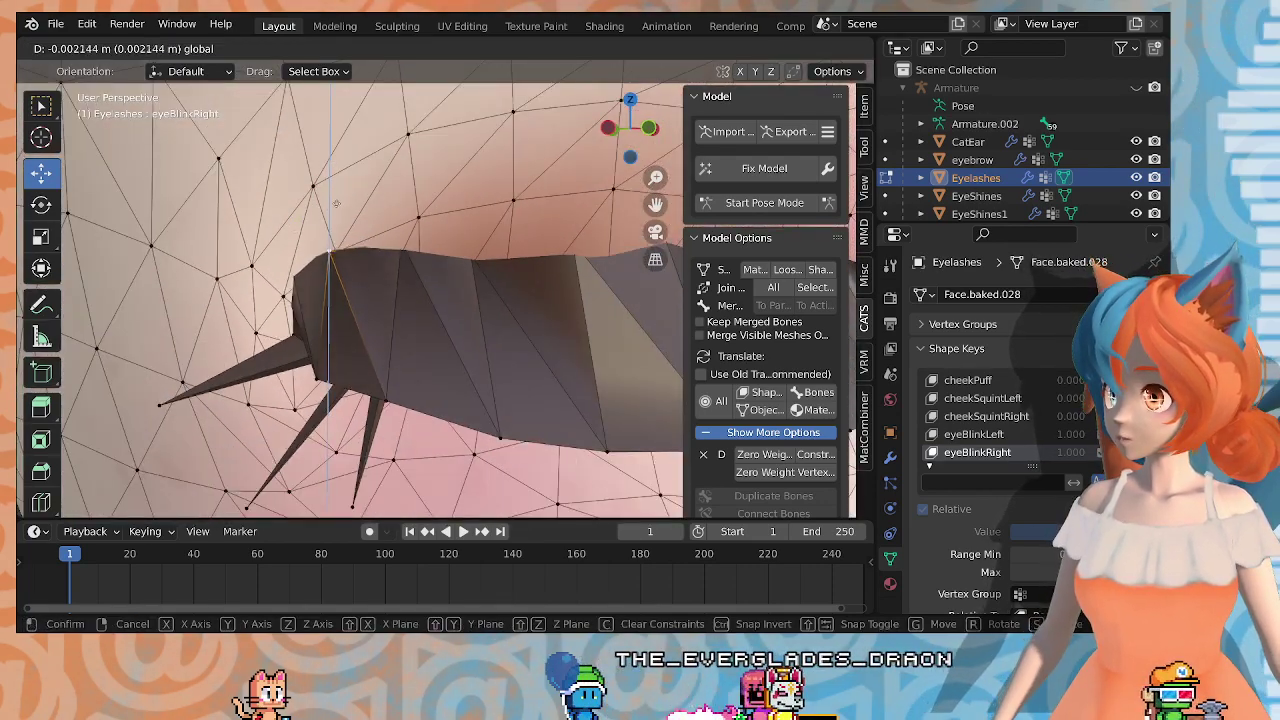
click(338, 199)
Step: Return to Object Mode and compare both closed eyes from the front, checking the reshaped right lash up close
scroll(517, 338, down, 5)
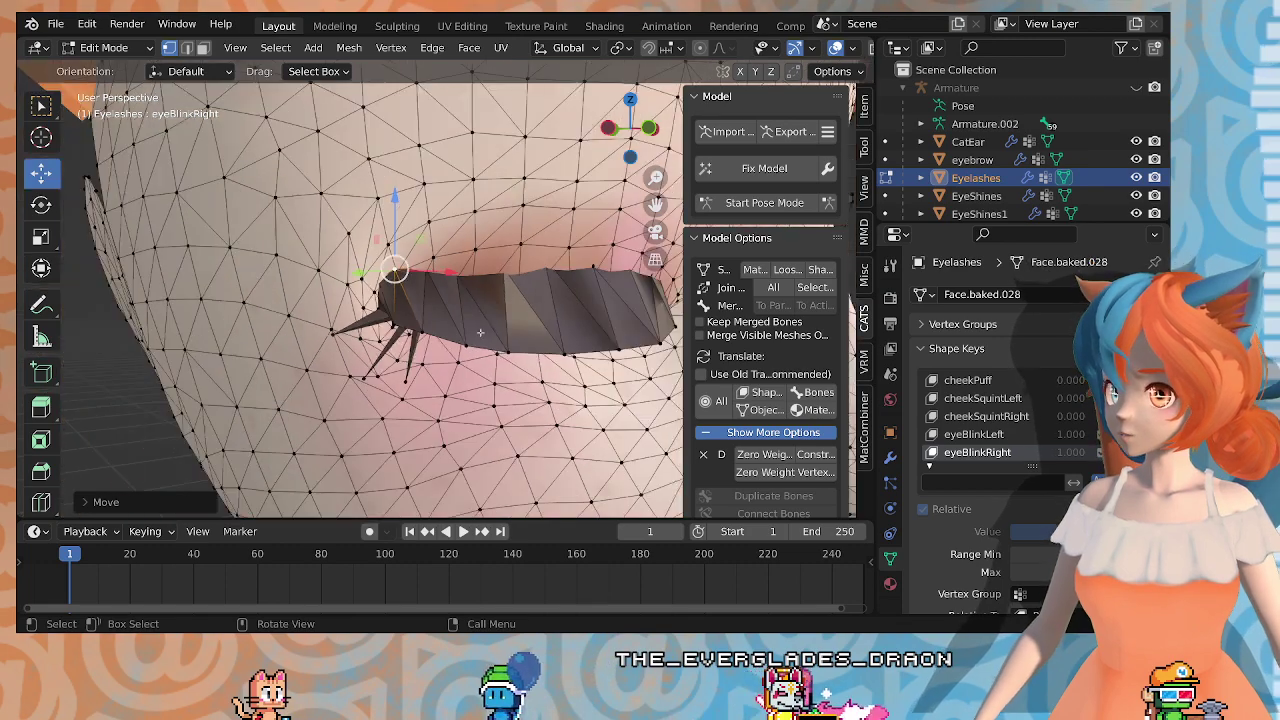
key(Tab)
scroll(500, 325, down, 2)
scroll(225, 321, down, 3)
shift+middle_drag(439, 340, 241, 336)
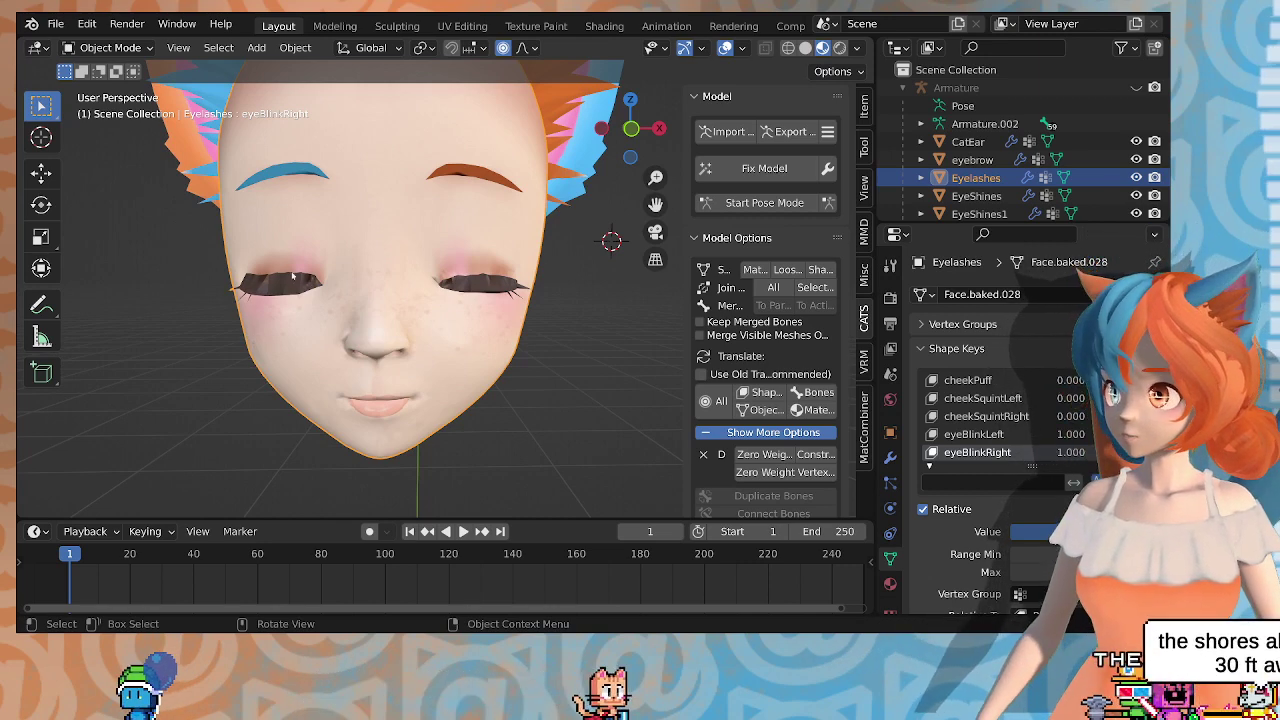
mouse_move(244, 280)
middle_down()
mouse_move(232, 286)
mouse_move(339, 292)
mouse_move(254, 290)
middle_up()
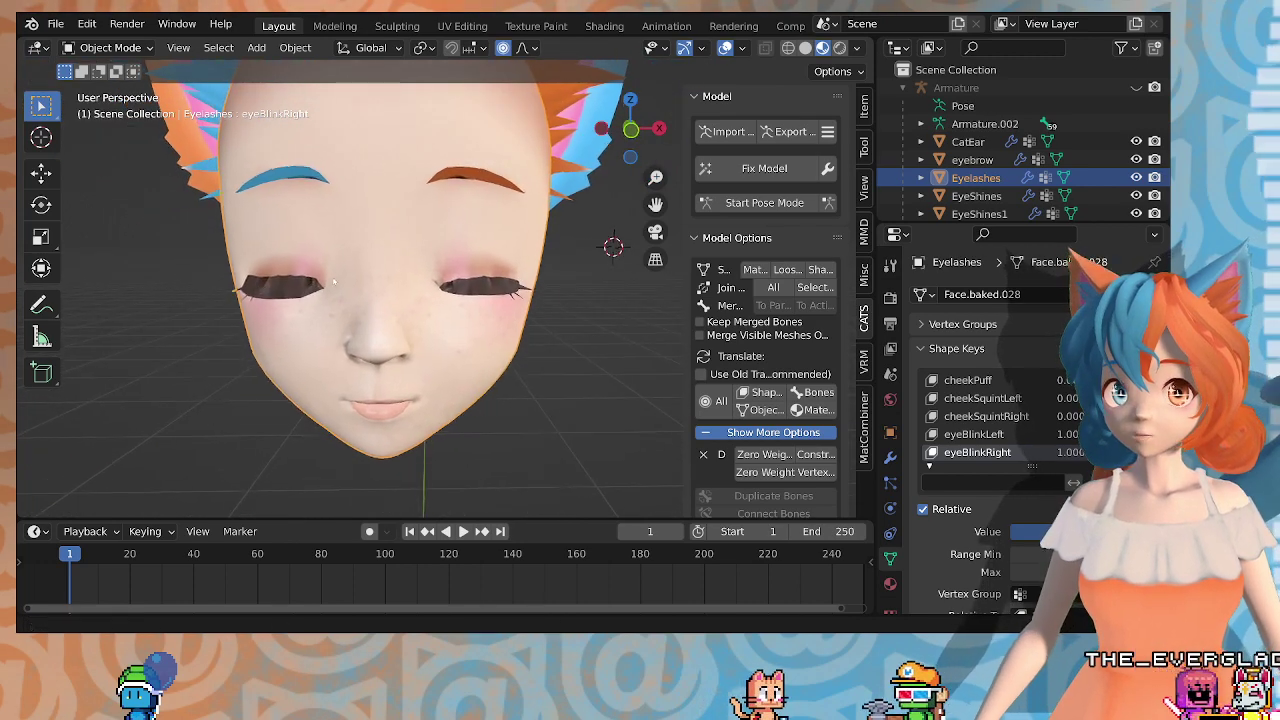
scroll(334, 281, up, 5)
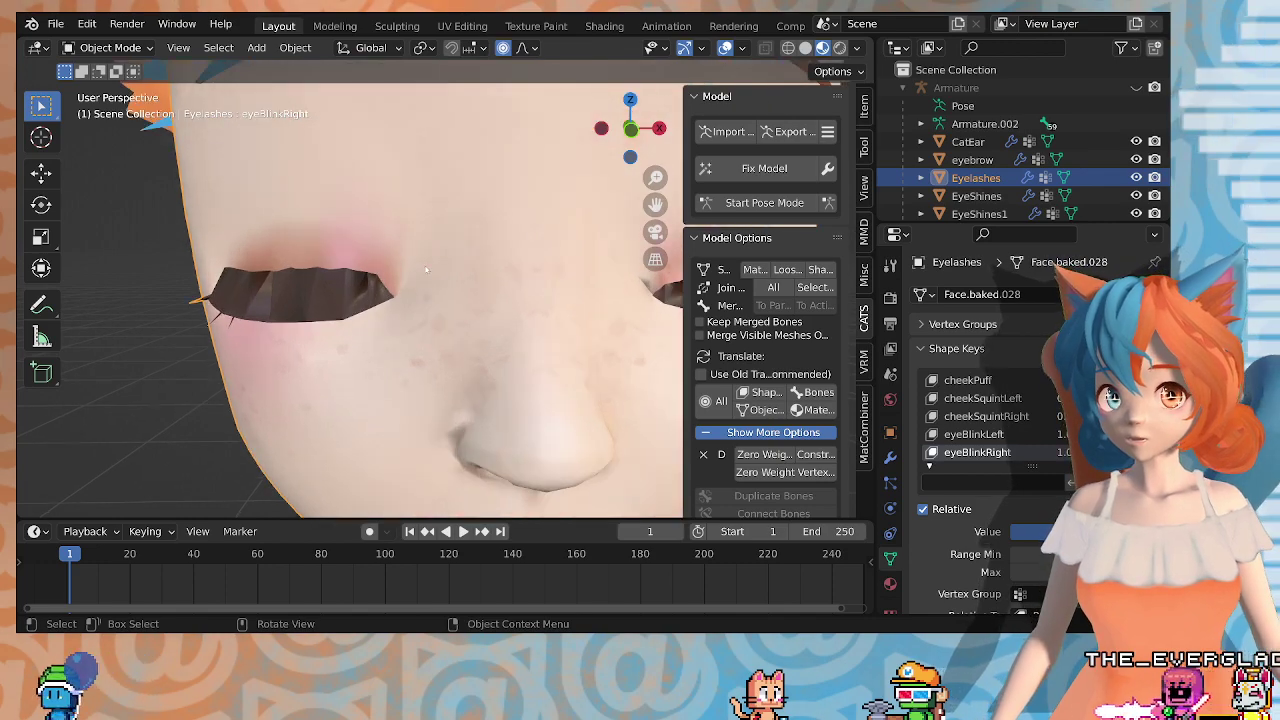
Step: Lower the upper lash-edge vertex at the outer eye corner along Z in Edit Mode and nudge its sideways position
middle_drag(428, 265, 385, 305)
scroll(365, 321, up, 3)
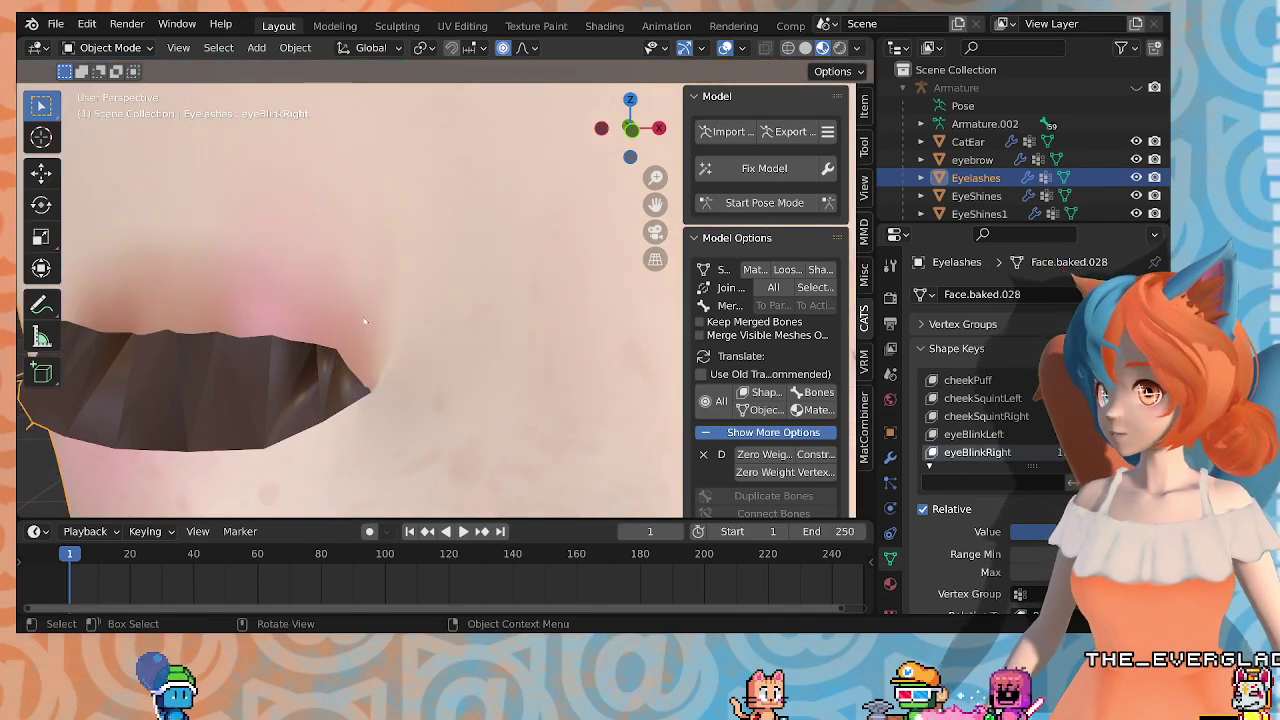
key(Tab)
middle_drag(318, 332, 440, 320)
scroll(403, 304, up, 4)
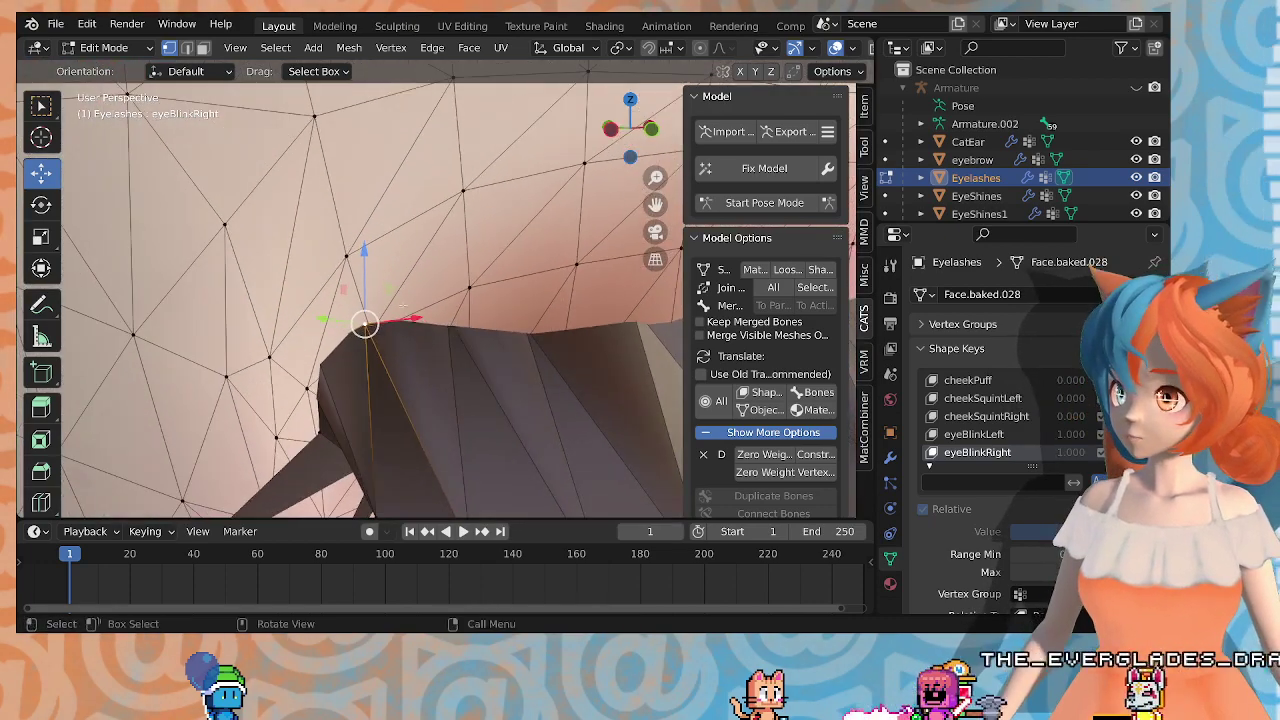
mouse_move(365, 262)
mouse_down()
mouse_move(366, 297)
mouse_move(363, 282)
mouse_up()
middle_drag(363, 282, 422, 289)
drag(459, 319, 455, 319)
middle_drag(490, 350, 205, 274)
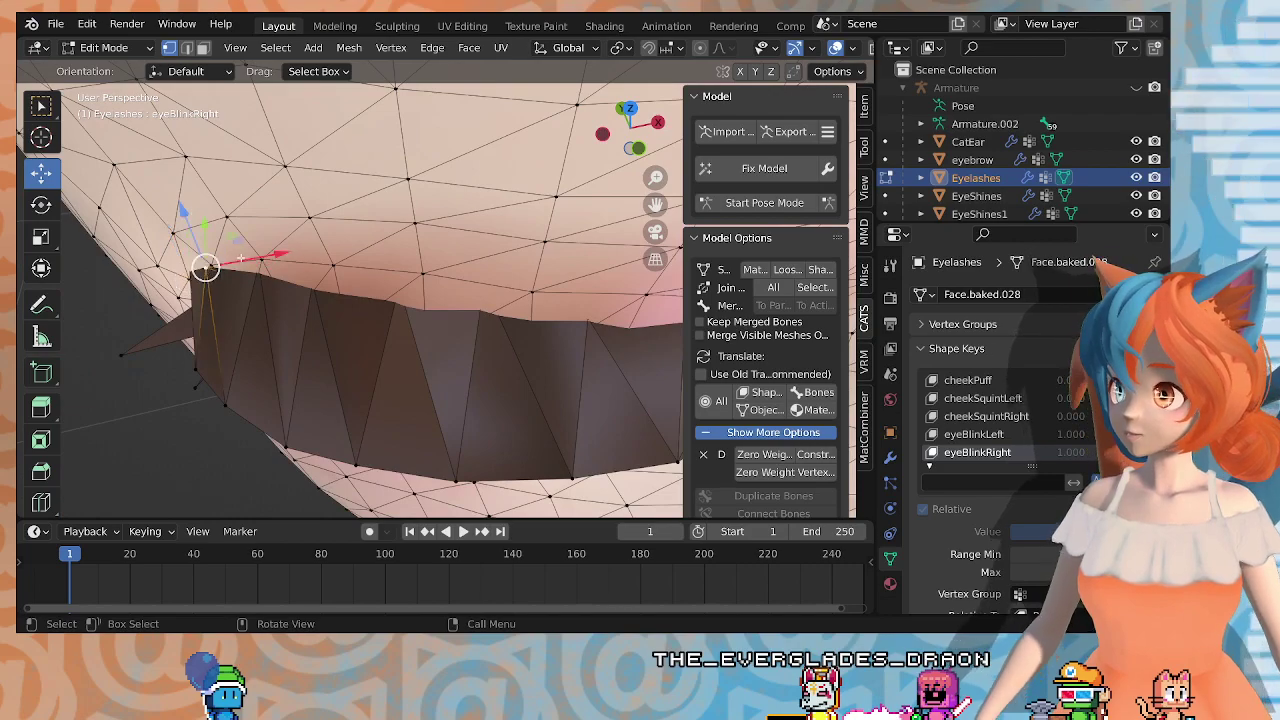
drag(241, 258, 249, 257)
Step: Lower the upper lash-edge vertex nearest the inner eye corner along Z and check its depth from the side
shift+middle_drag(468, 341, 160, 274)
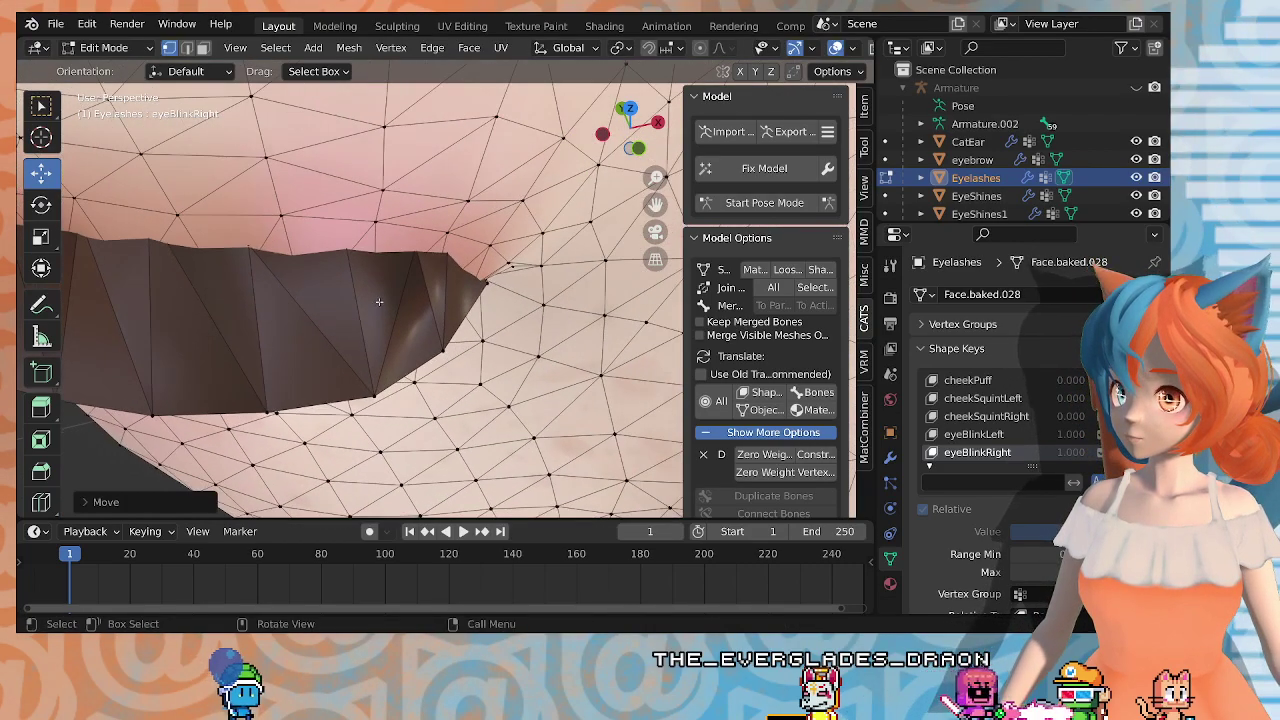
middle_drag(379, 301, 275, 308)
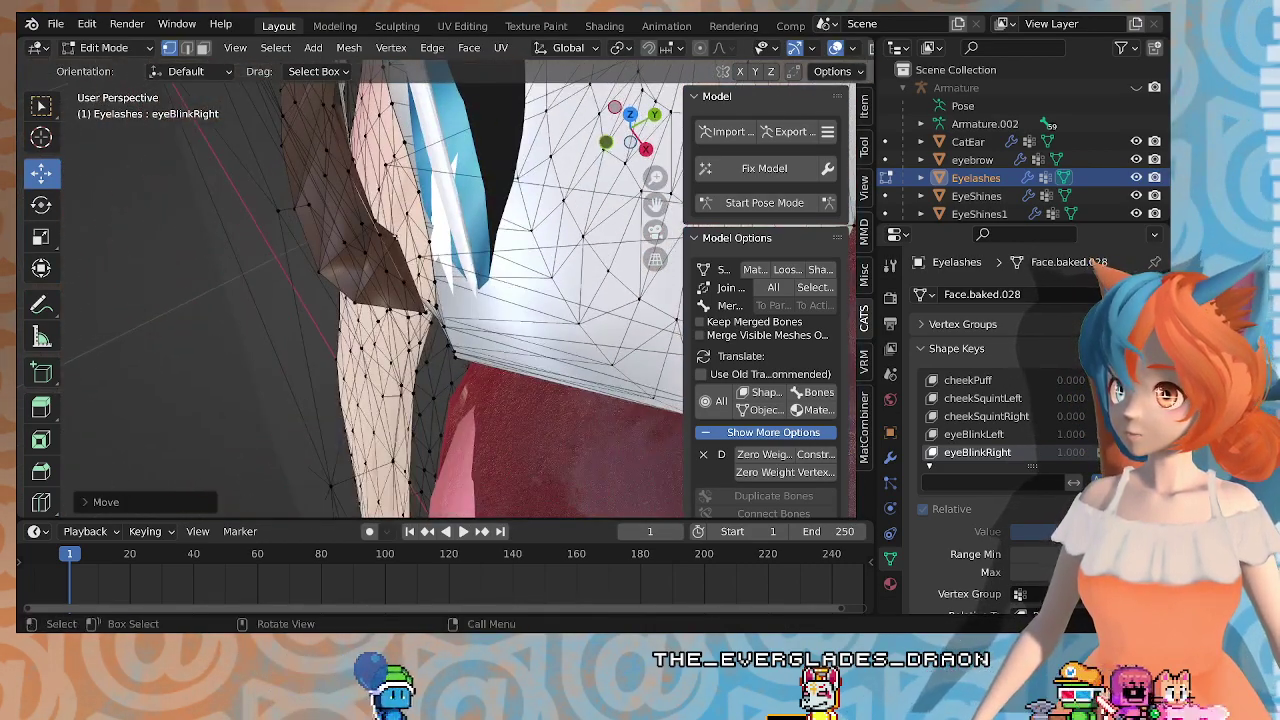
middle_drag(360, 222, 477, 118)
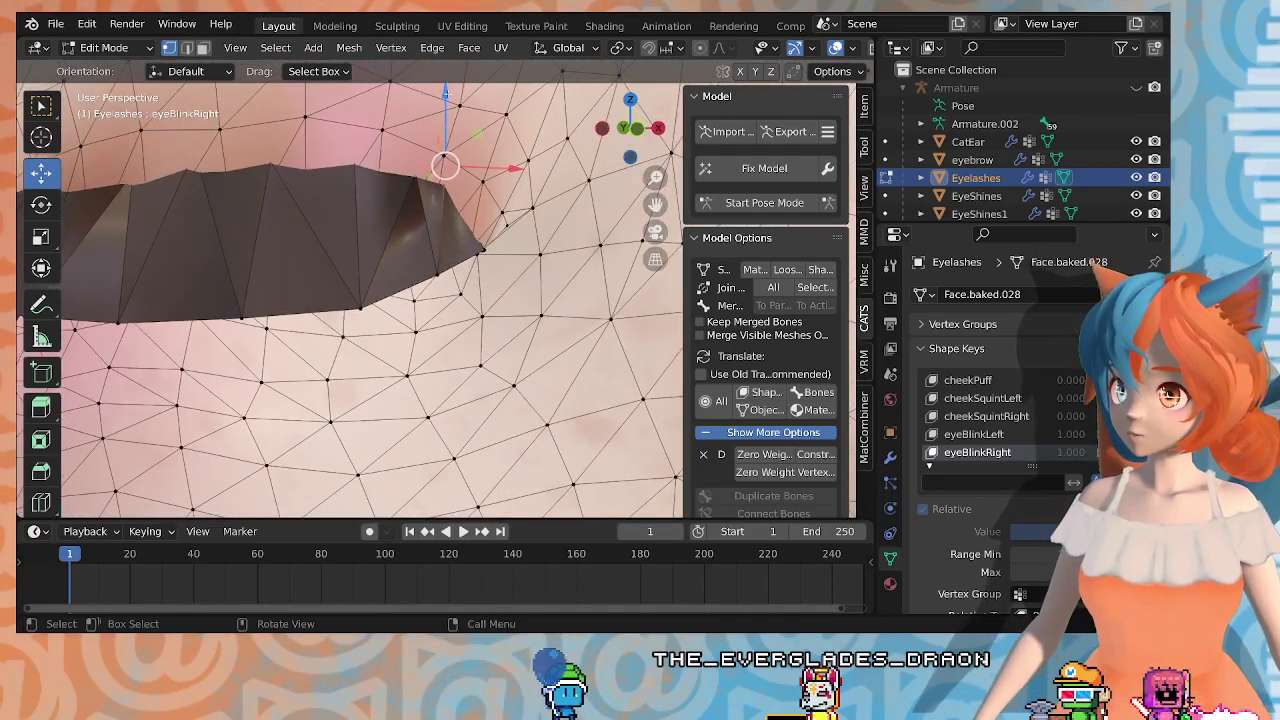
drag(446, 95, 468, 137)
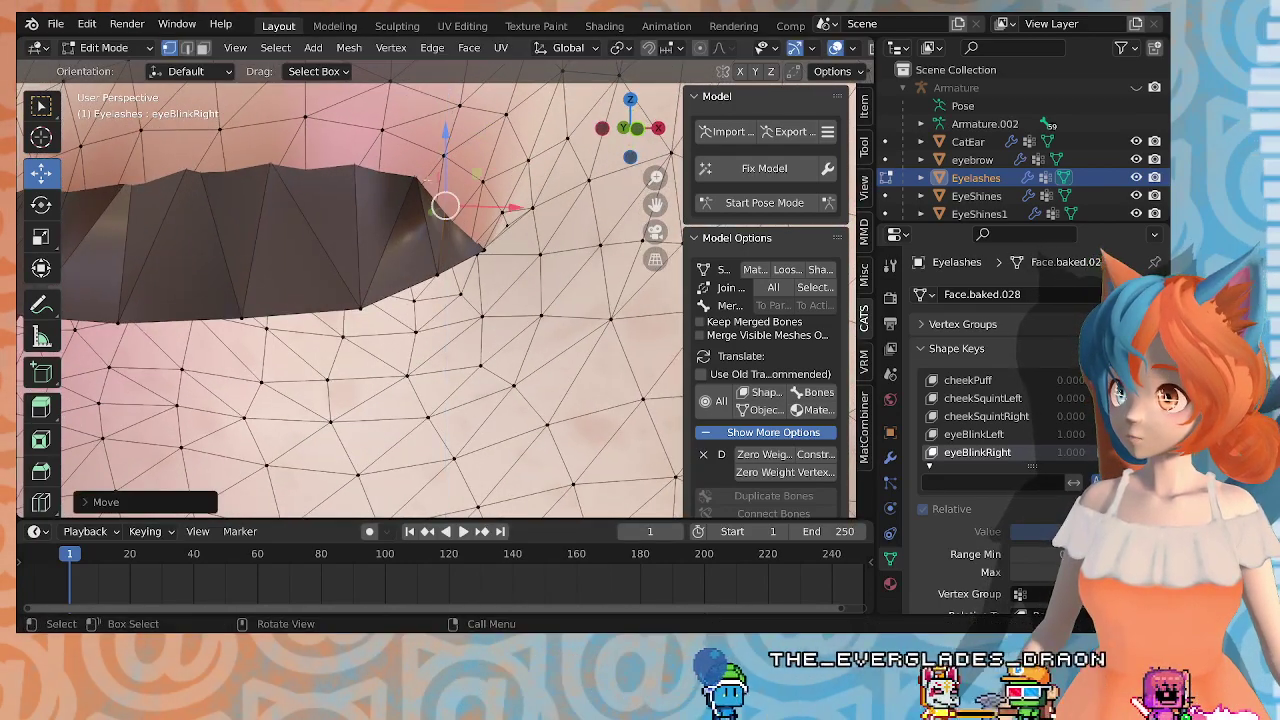
middle_drag(424, 191, 247, 308)
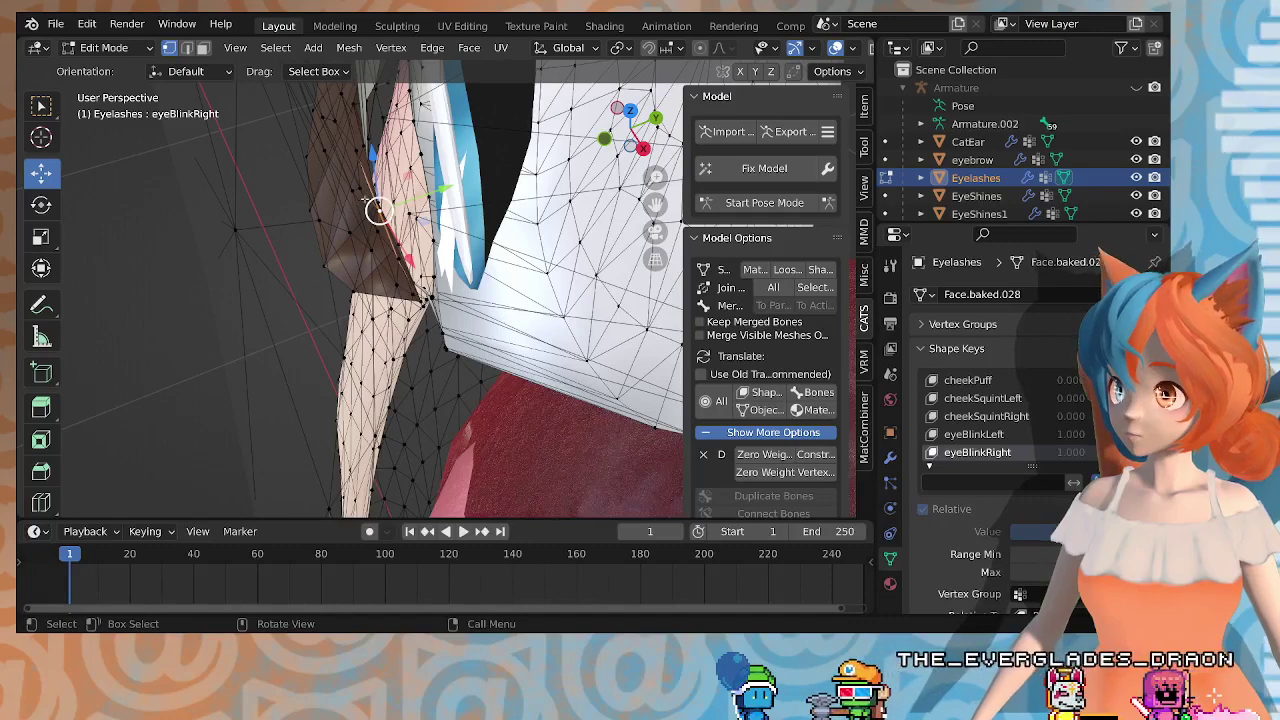
Step: Lower the neighbouring upper lash-edge vertices on the inner half of the eye along Z to even the outline
scroll(364, 200, up, 1)
middle_drag(400, 180, 451, 77)
drag(395, 97, 395, 134)
middle_drag(395, 134, 364, 162)
middle_drag(358, 107, 361, 201)
drag(361, 147, 367, 162)
scroll(400, 200, down, 4)
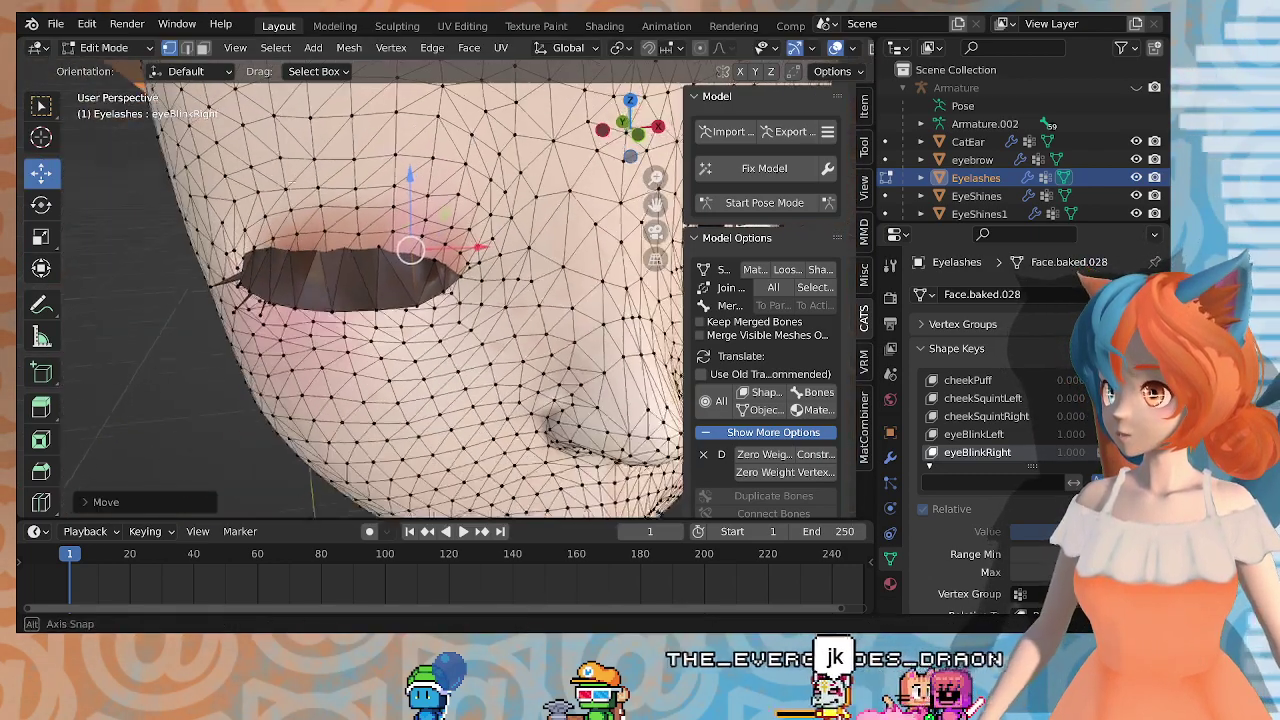
Step: Compare both closed eyes from the front in Object Mode, examining the right lash outline up close
key(Tab)
scroll(428, 222, down, 3)
middle_drag(428, 222, 362, 267)
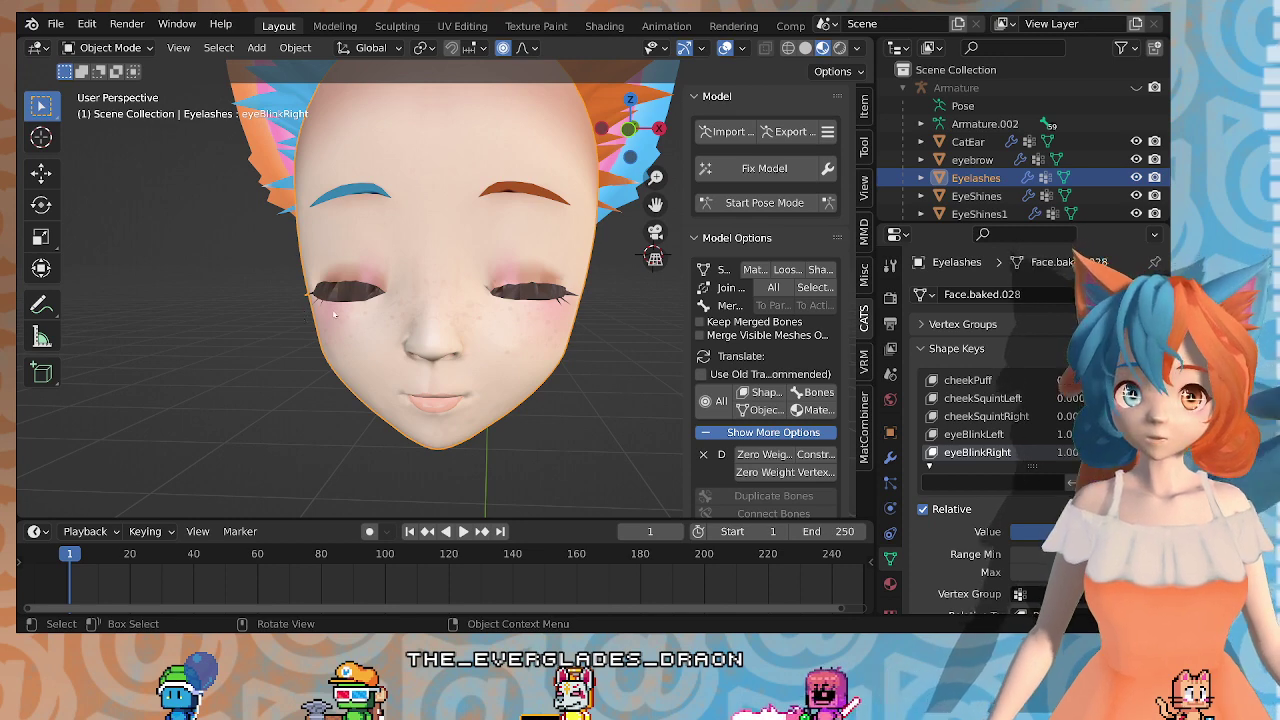
scroll(427, 305, up, 5)
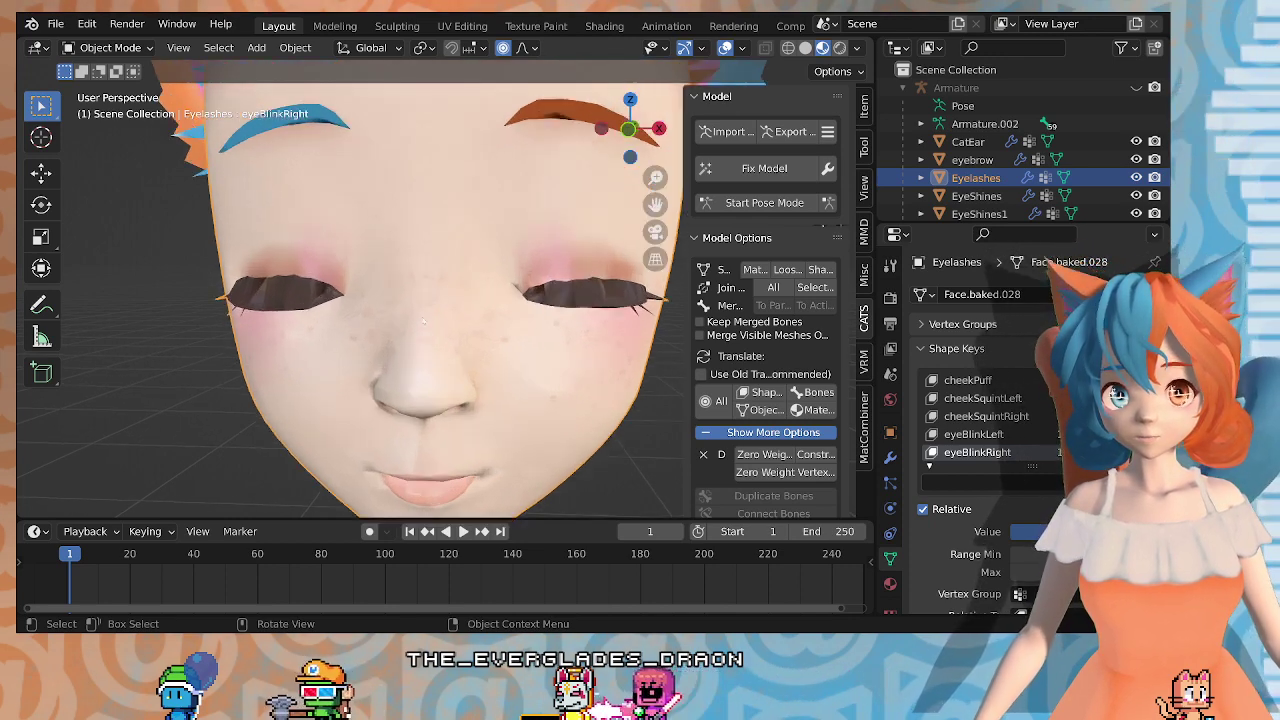
middle_drag(430, 306, 448, 338)
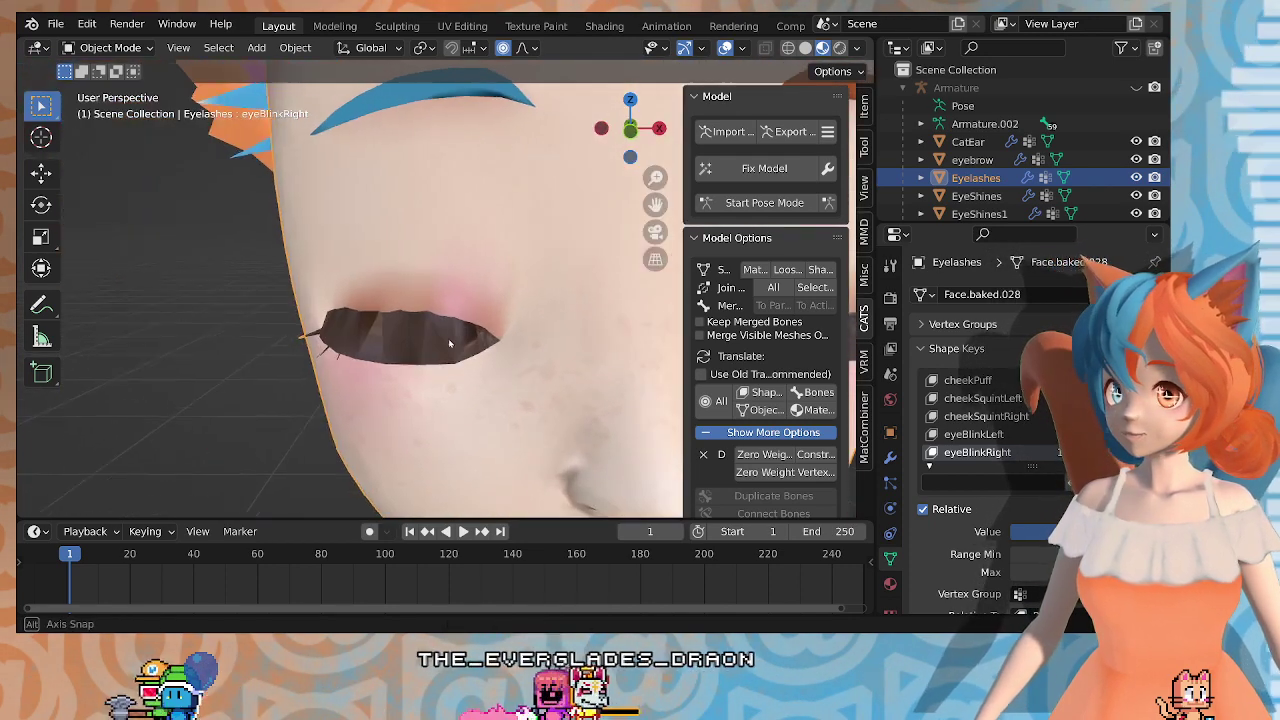
Step: Raise two lower lash-edge vertices on the inner half of the eye slightly along Z in Edit Mode
key(Tab)
scroll(464, 432, up, 2)
scroll(464, 432, up, 4)
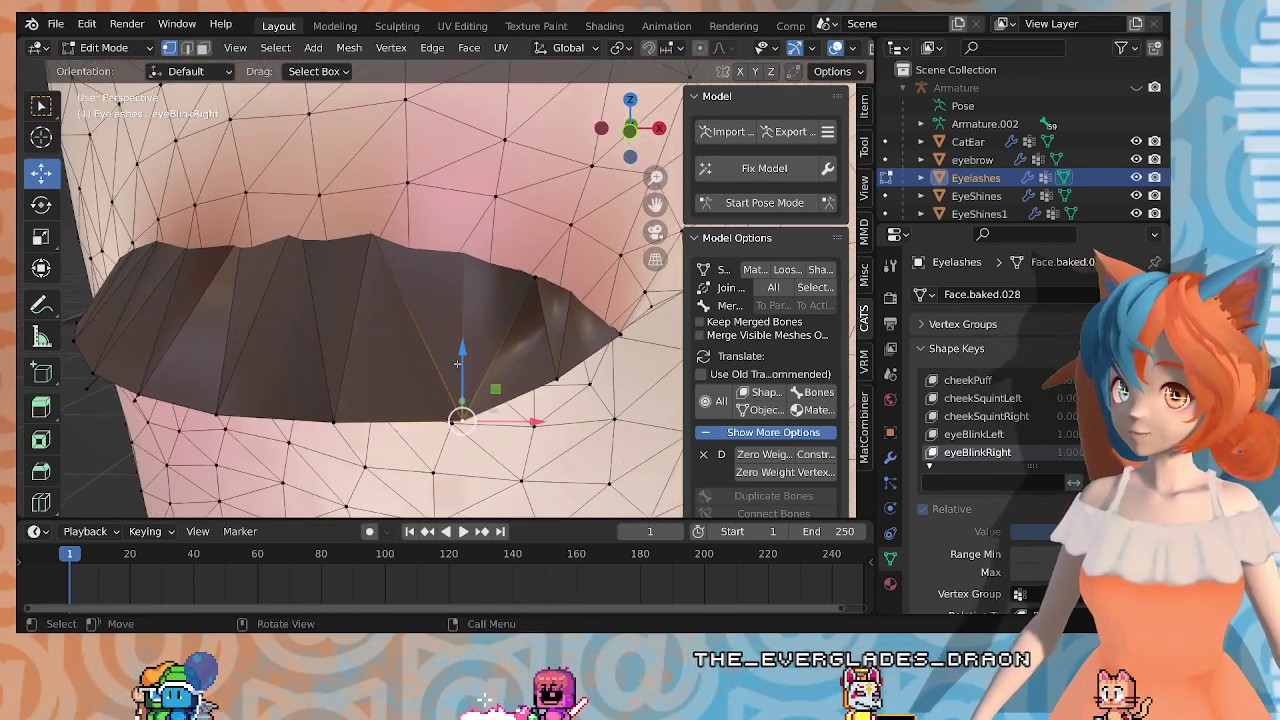
drag(457, 363, 464, 342)
drag(337, 381, 341, 364)
shift+middle_drag(341, 364, 461, 338)
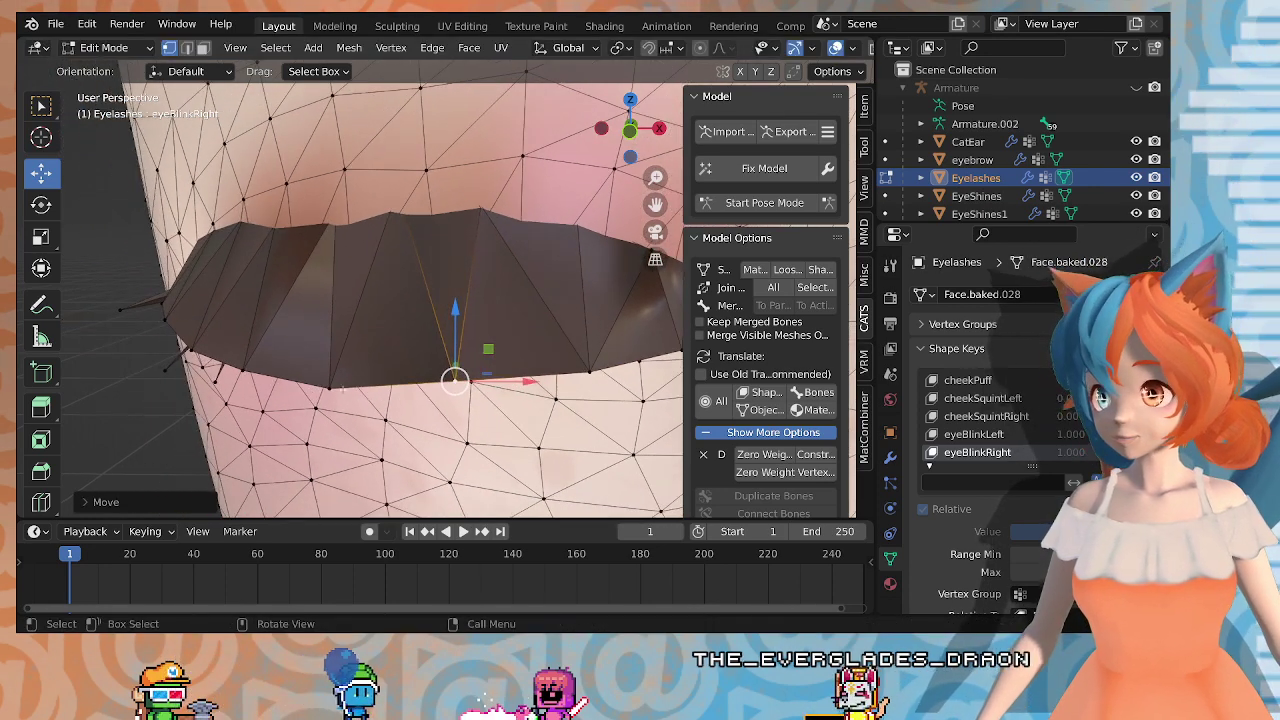
Step: Raise the remaining lower lash-edge vertices toward the outer corner slightly along Z, one by one, to form a smooth curve
click(329, 386)
drag(328, 337, 327, 330)
middle_drag(327, 330, 320, 360)
click(293, 370)
drag(294, 305, 295, 307)
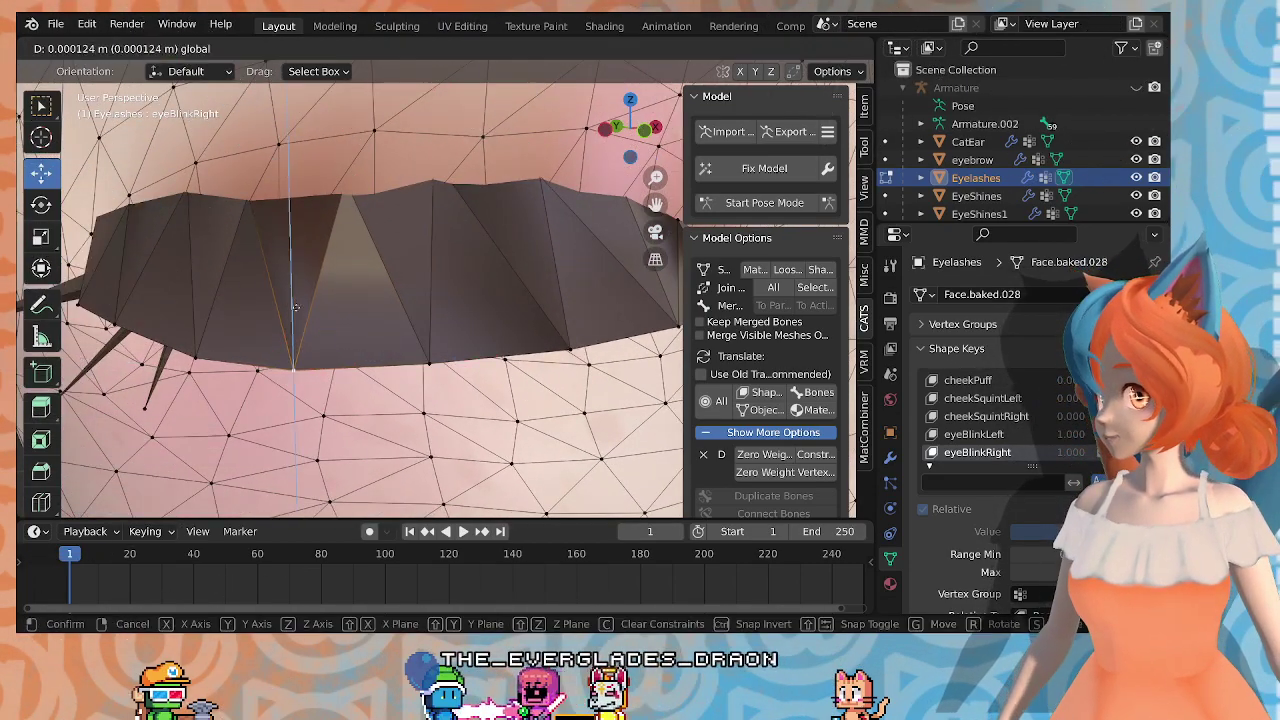
click(295, 300)
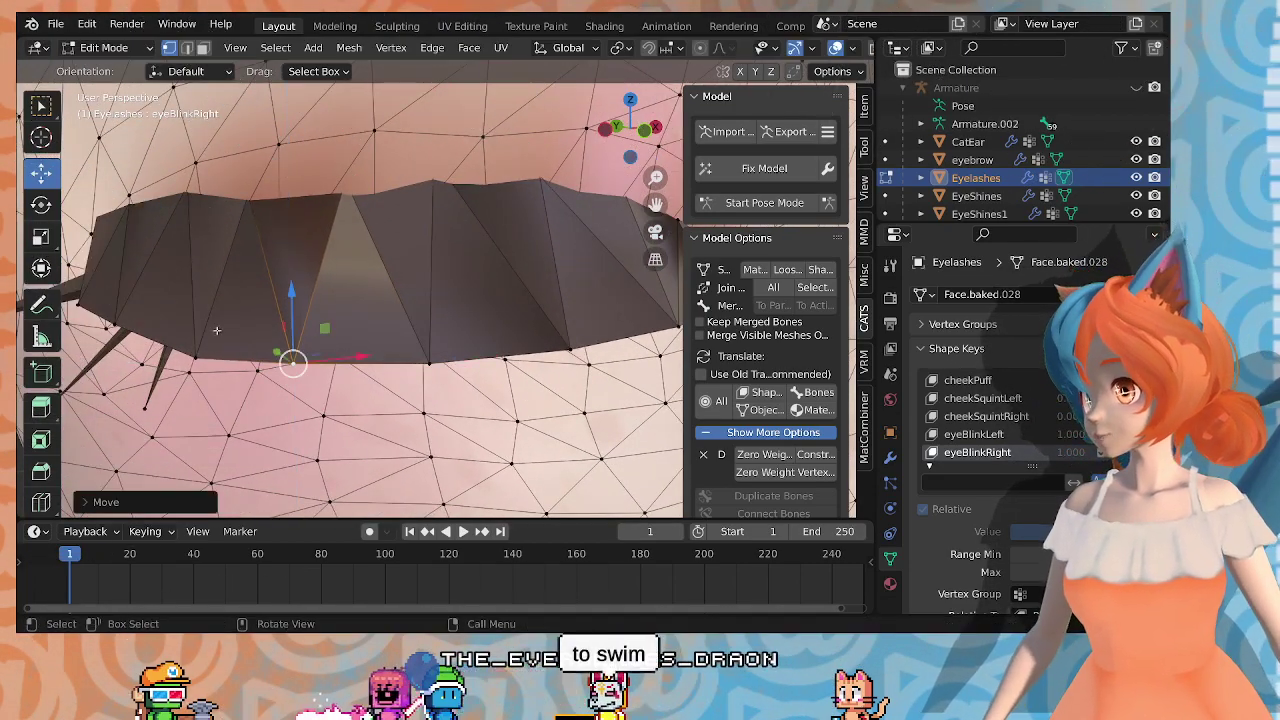
middle_drag(295, 302, 409, 336)
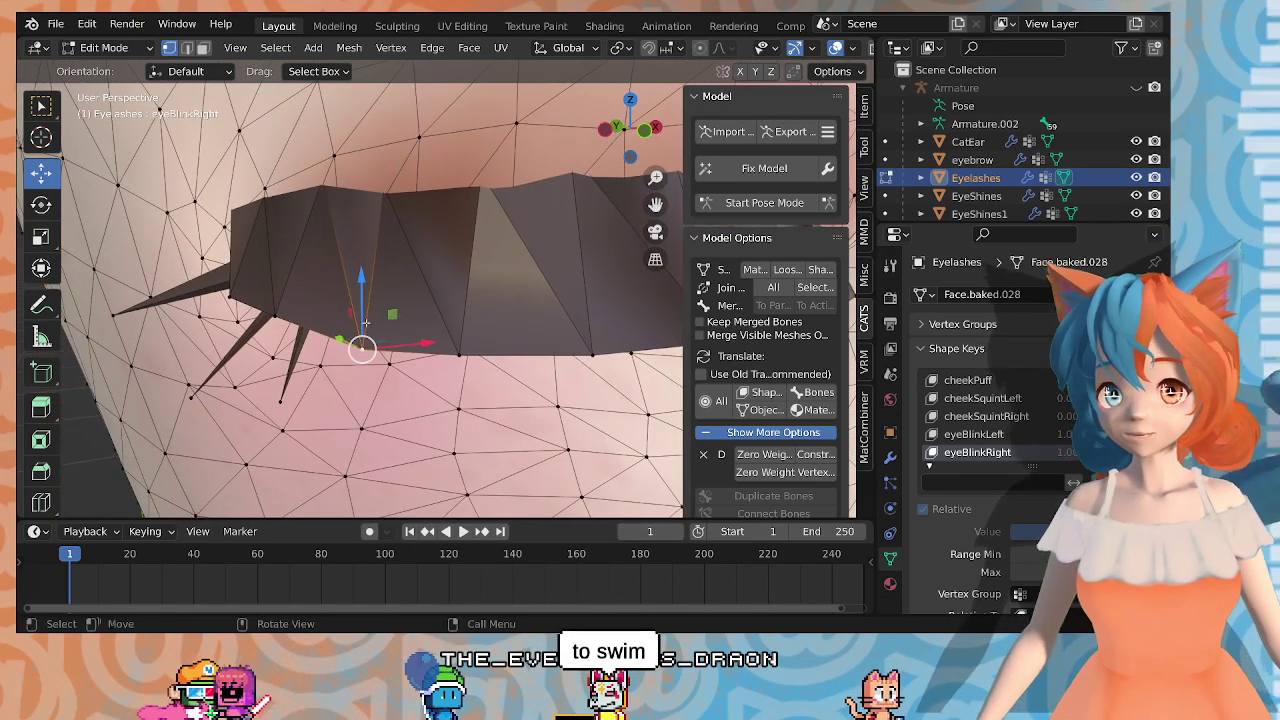
drag(361, 278, 354, 266)
Step: Check the reshaped lower lash curve on the whole face in Object Mode
scroll(306, 319, down, 3)
middle_drag(400, 320, 427, 445)
key(Tab)
scroll(423, 400, down, 6)
scroll(382, 433, up, 3)
Step: Select a protruding upper lash-edge vertex near the middle of the eye in Edit Mode and nudge it slightly
key(Tab)
shift+middle_drag(253, 468, 415, 299)
scroll(374, 387, up, 2)
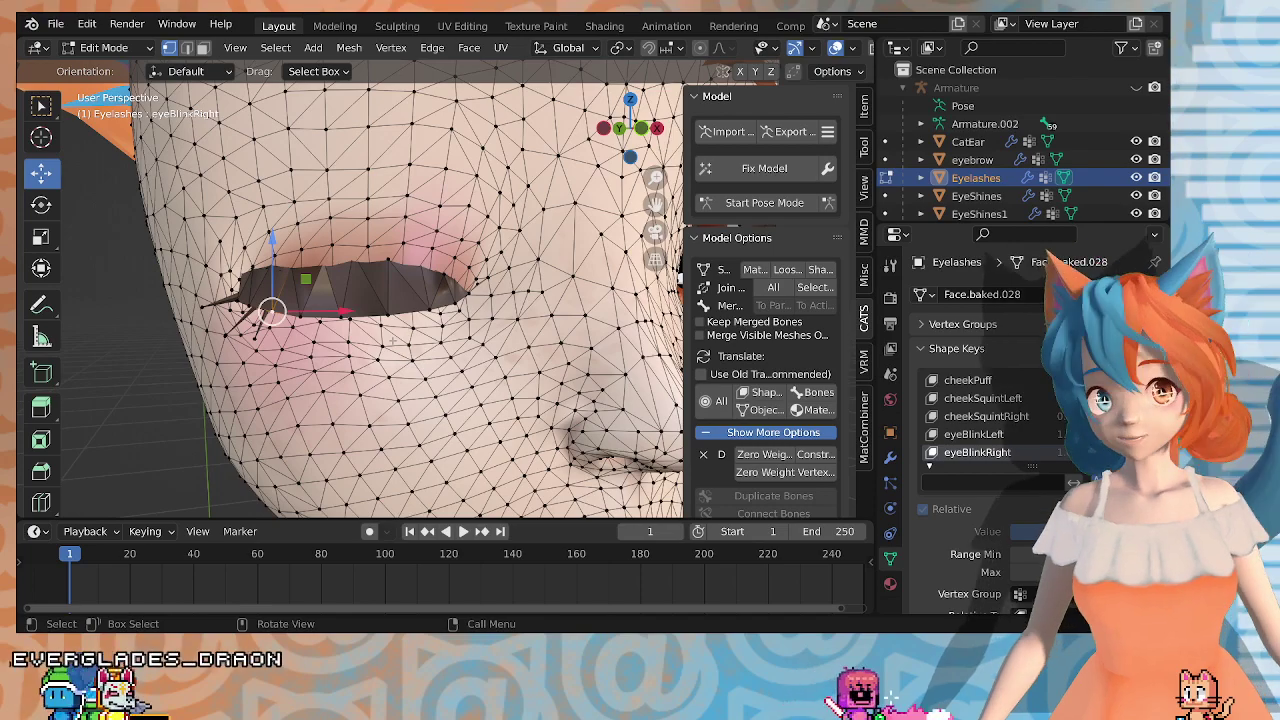
scroll(390, 286, up, 2)
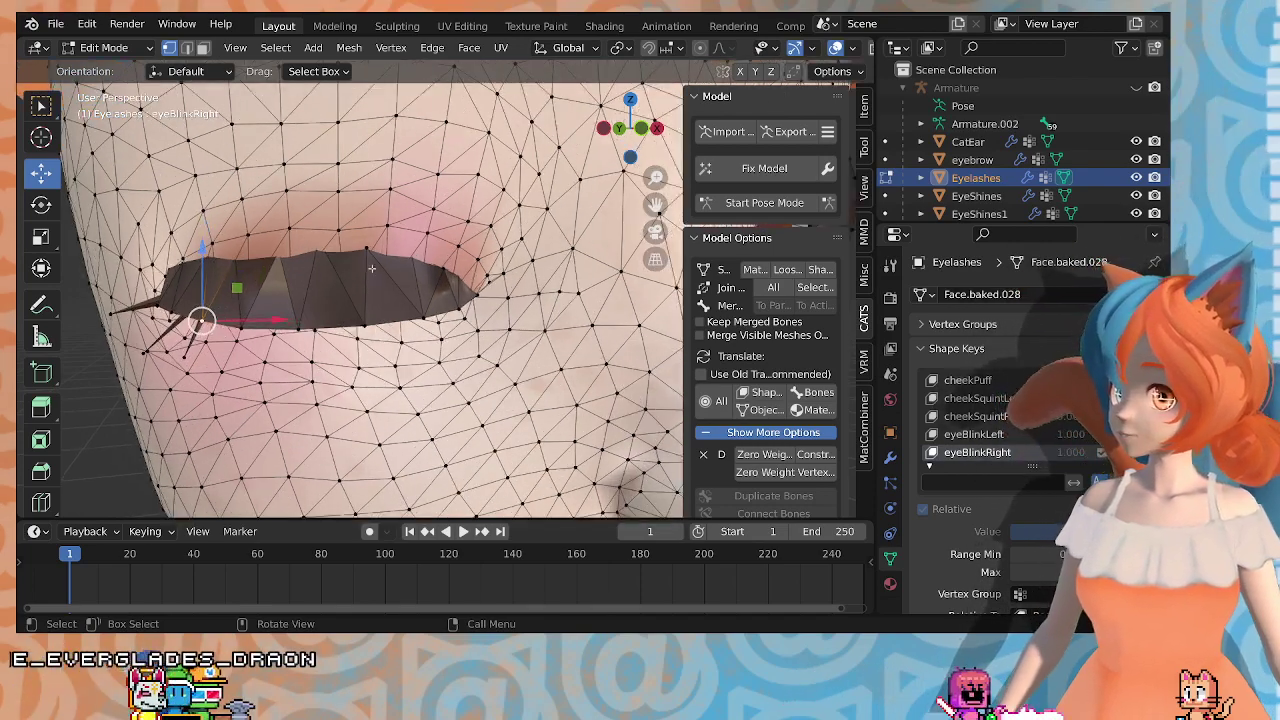
middle_drag(390, 286, 255, 260)
click(303, 252)
drag(246, 247, 249, 247)
Step: Select the row of lower-lid edge vertices below the exposed eye and raise them along Z with proportional editing enabled
middle_drag(355, 284, 505, 296)
scroll(422, 299, down, 4)
scroll(392, 323, up, 3)
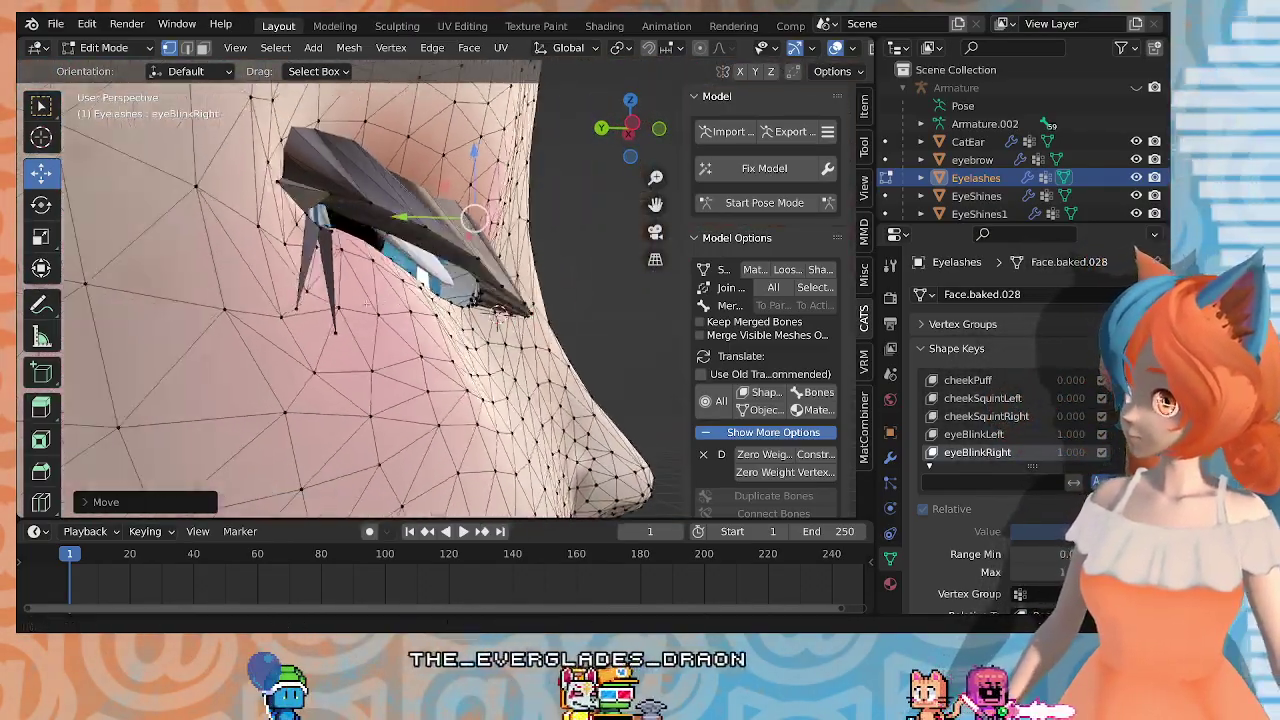
scroll(470, 290, up, 3)
middle_drag(400, 288, 309, 251)
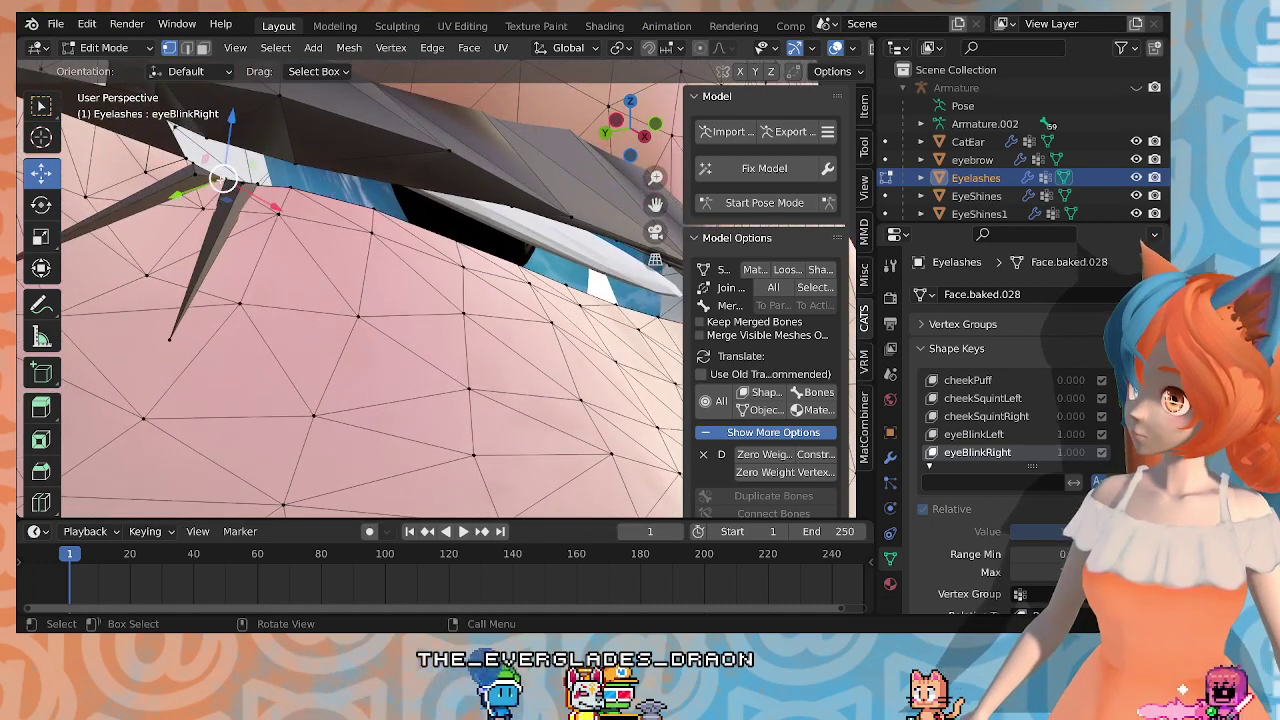
drag(224, 178, 246, 180)
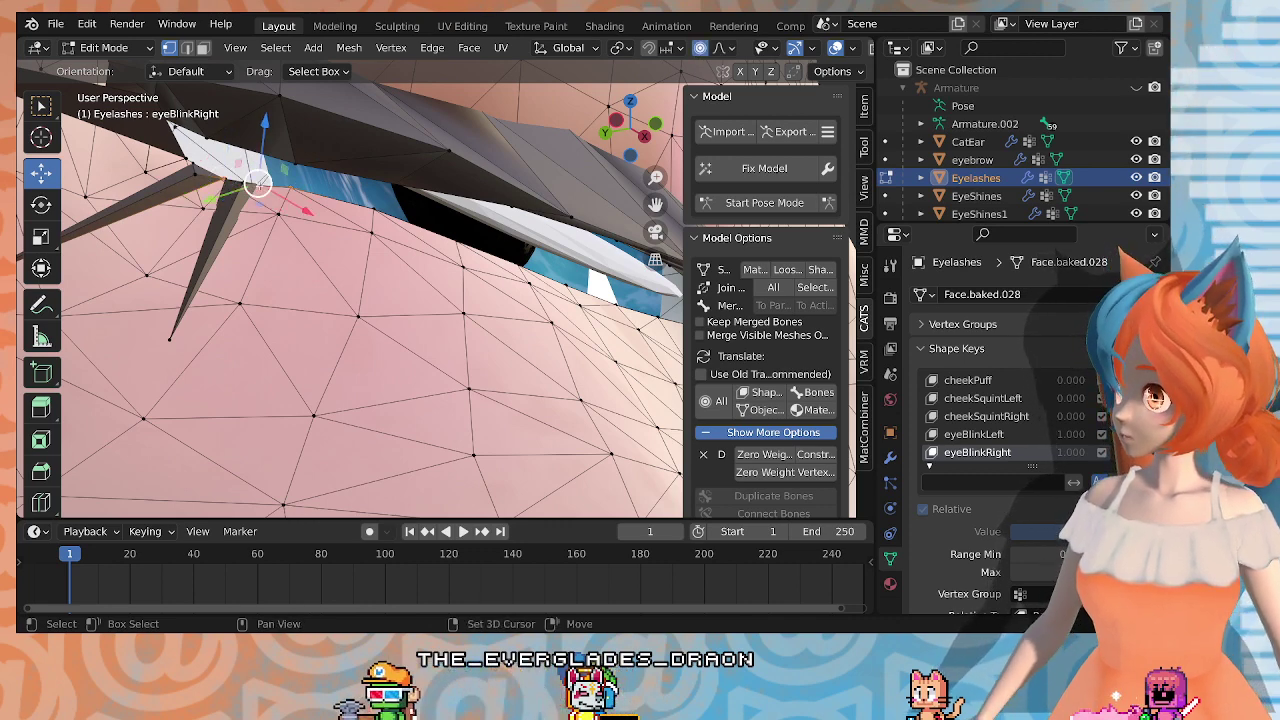
shift+click(369, 204)
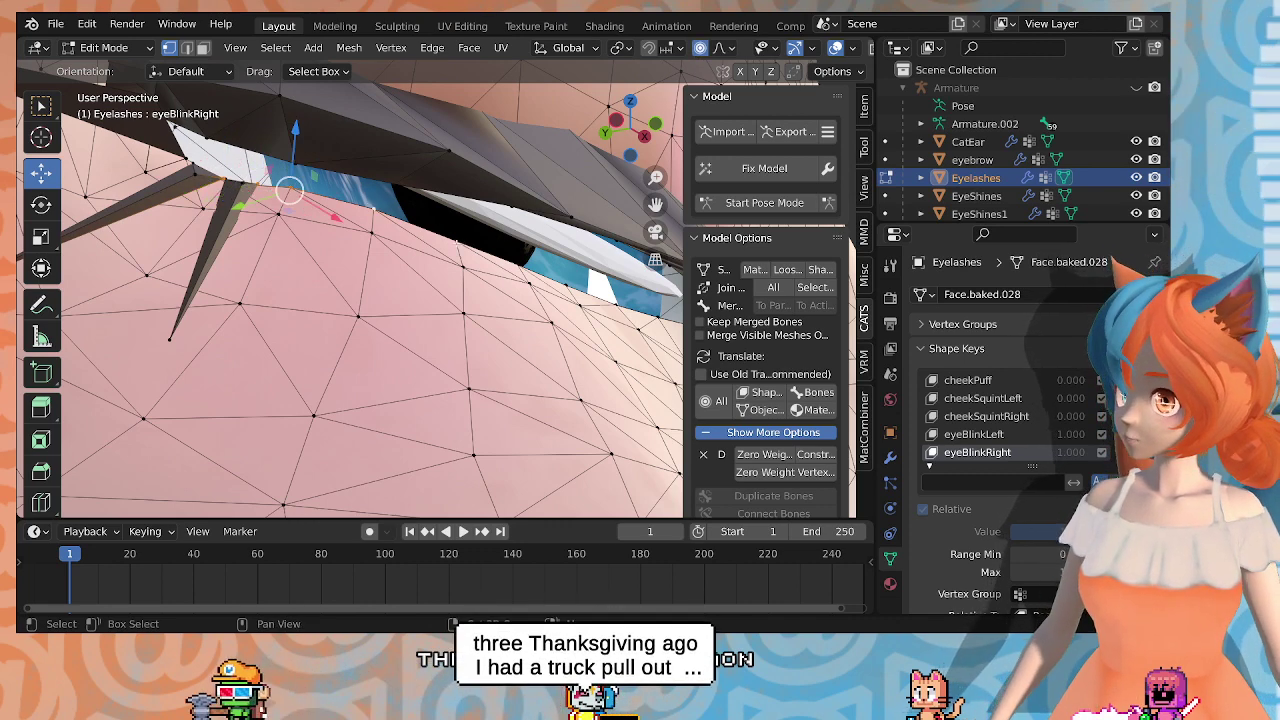
middle_drag(468, 245, 329, 261)
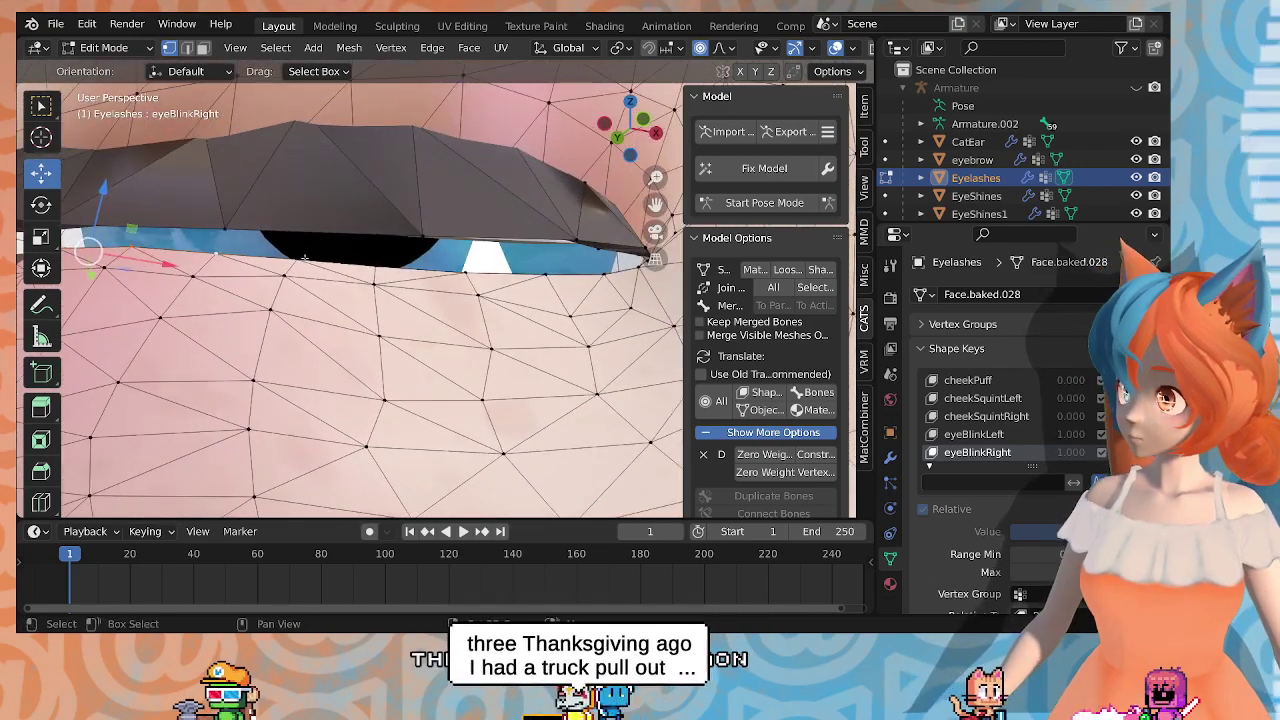
shift+click(298, 261)
shift+click(376, 267)
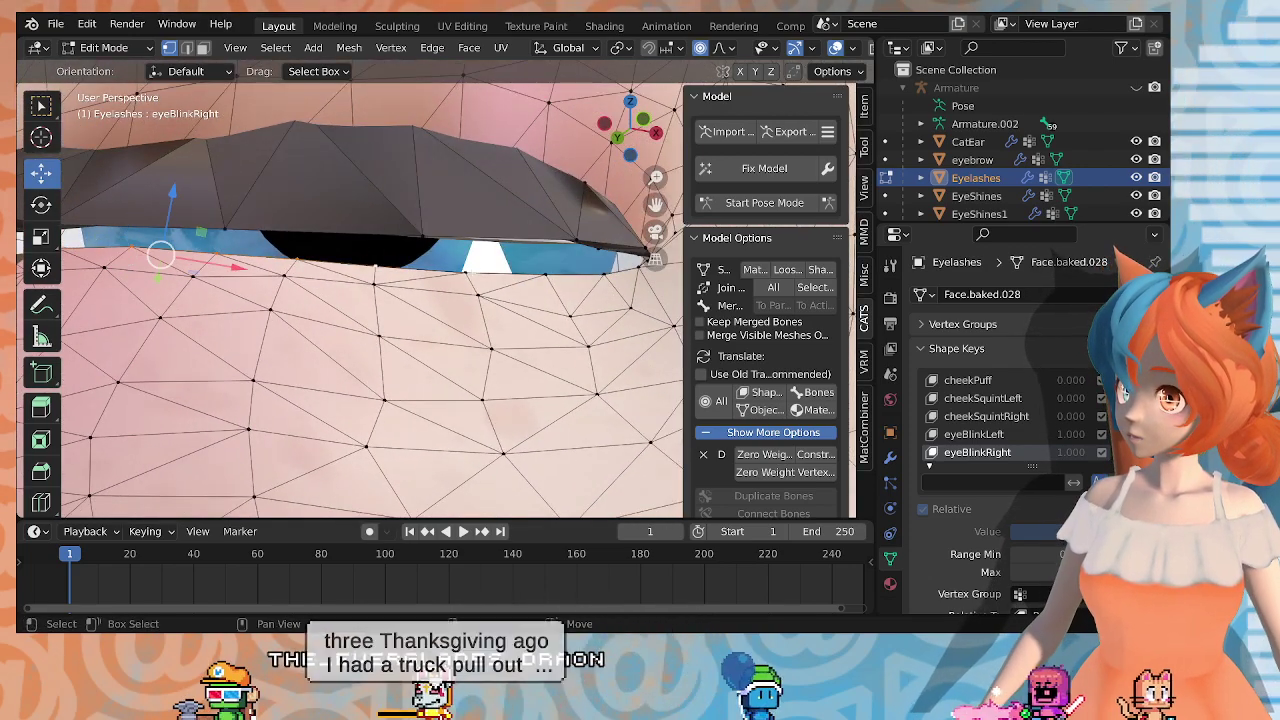
shift+click(543, 274)
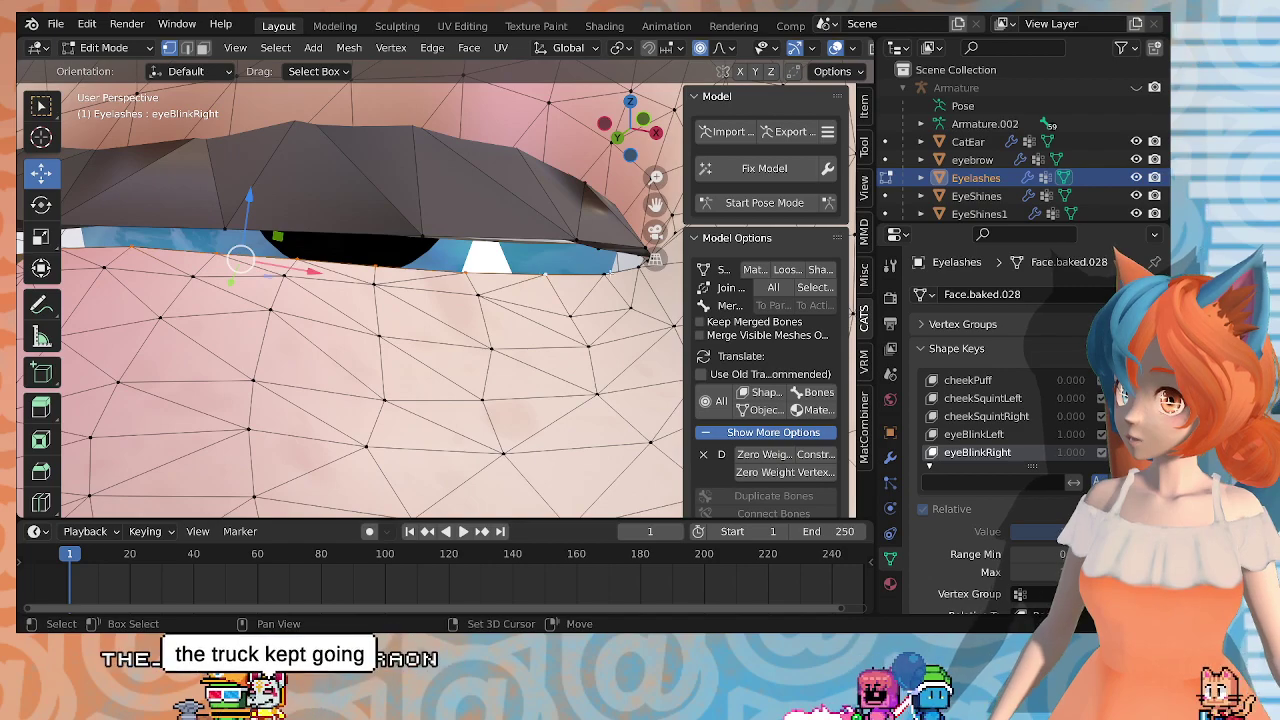
shift+click(605, 275)
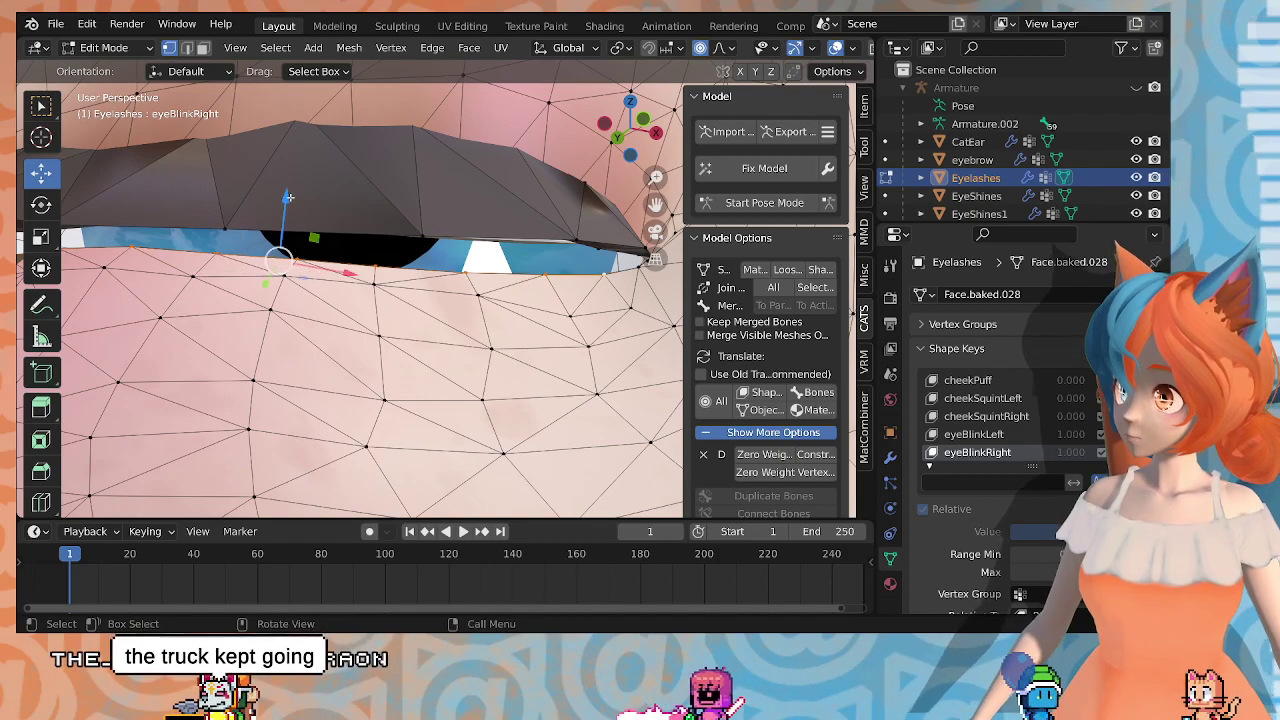
drag(287, 197, 289, 176)
Step: Select the lower-lid edge vertex at the inner eye corner beside the lash tip
middle_drag(289, 176, 238, 262)
click(602, 266)
scroll(600, 267, up, 3)
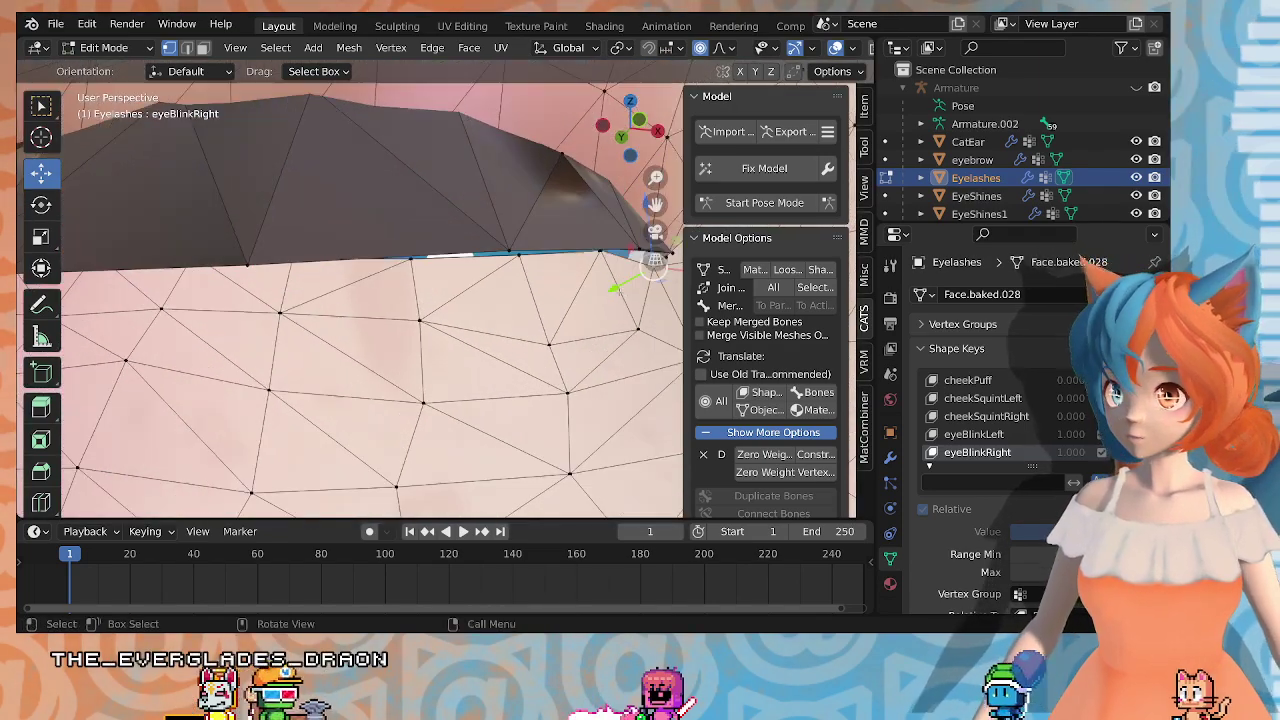
shift+middle_drag(600, 267, 457, 279)
scroll(474, 270, up, 5)
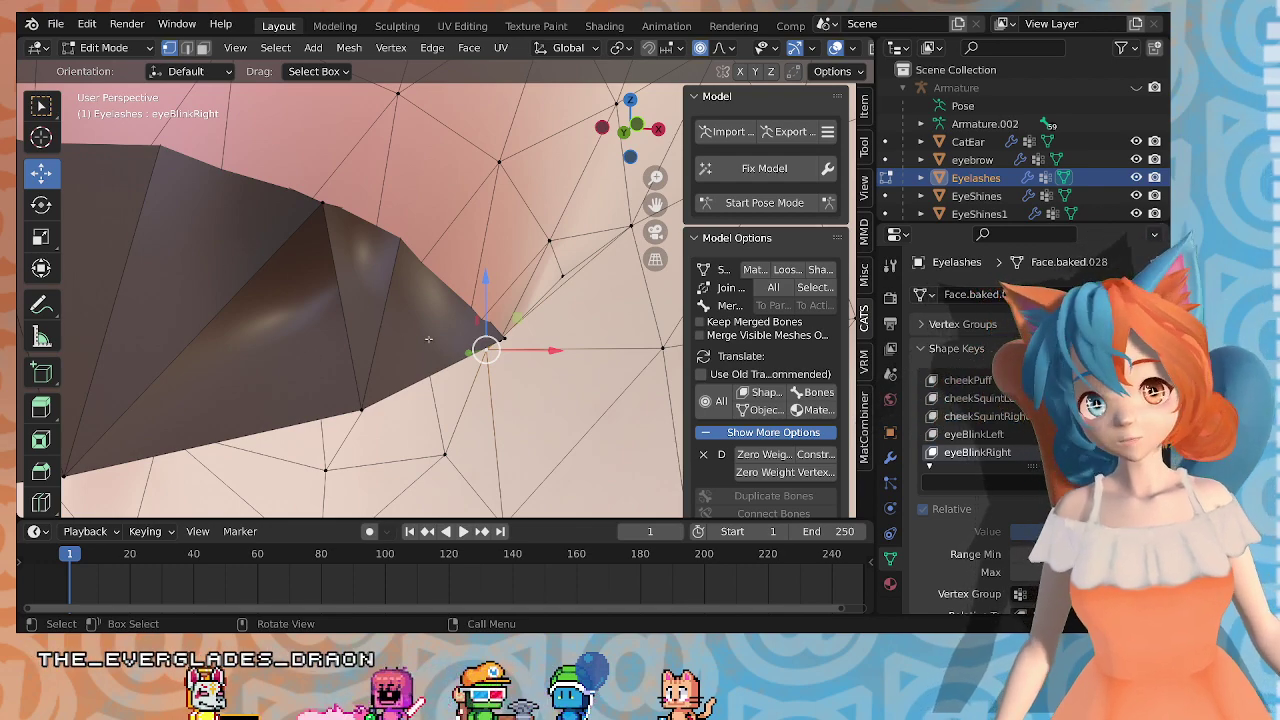
middle_drag(428, 339, 442, 330)
drag(505, 198, 534, 175)
right_click(534, 175)
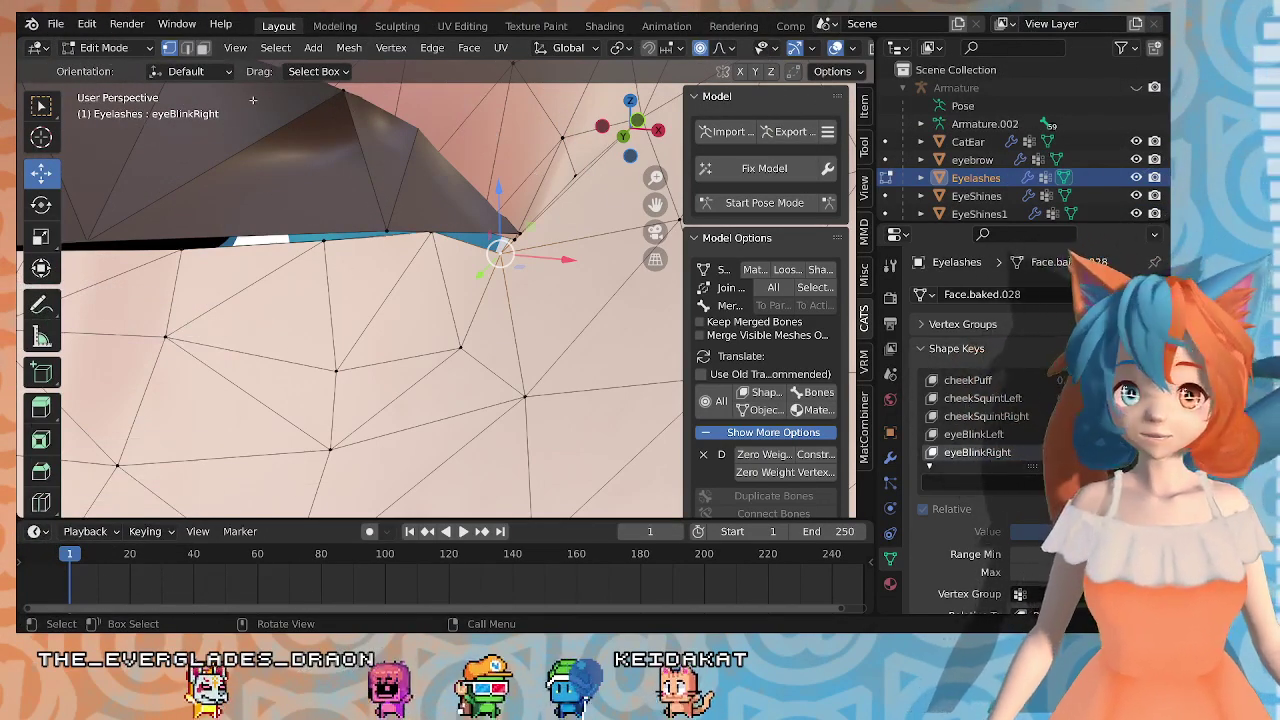
key(g)
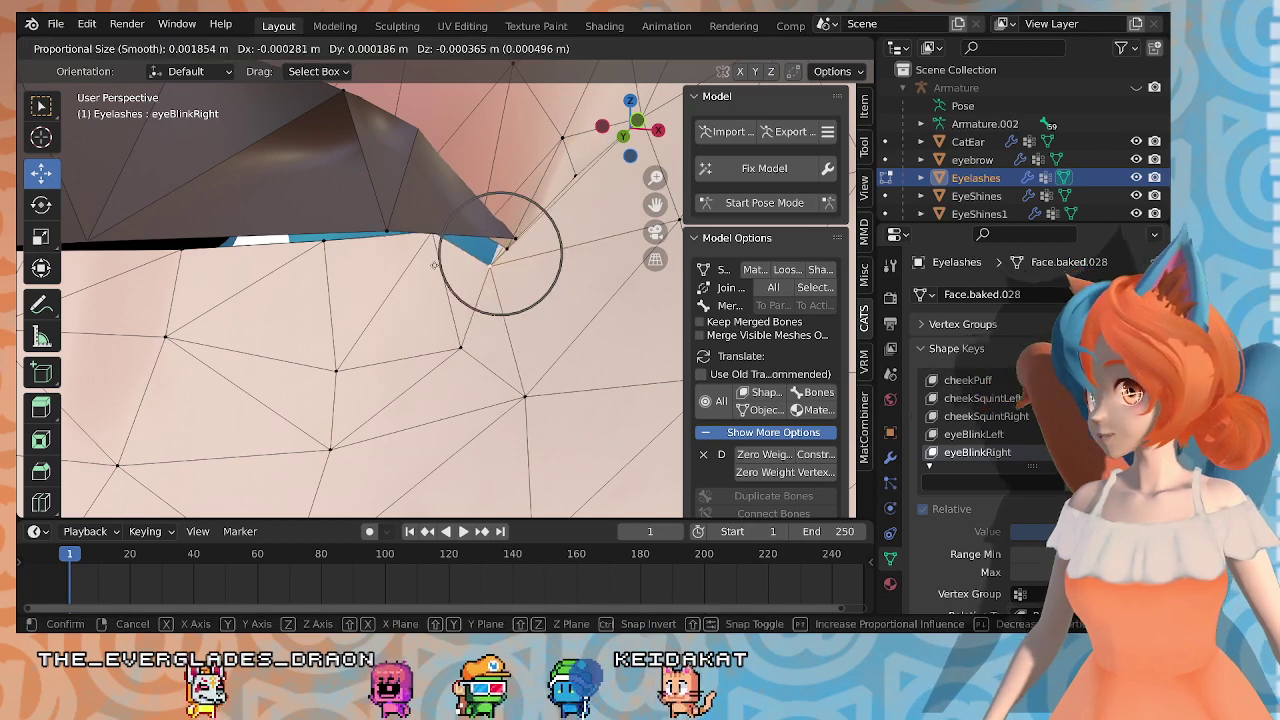
right_click(553, 106)
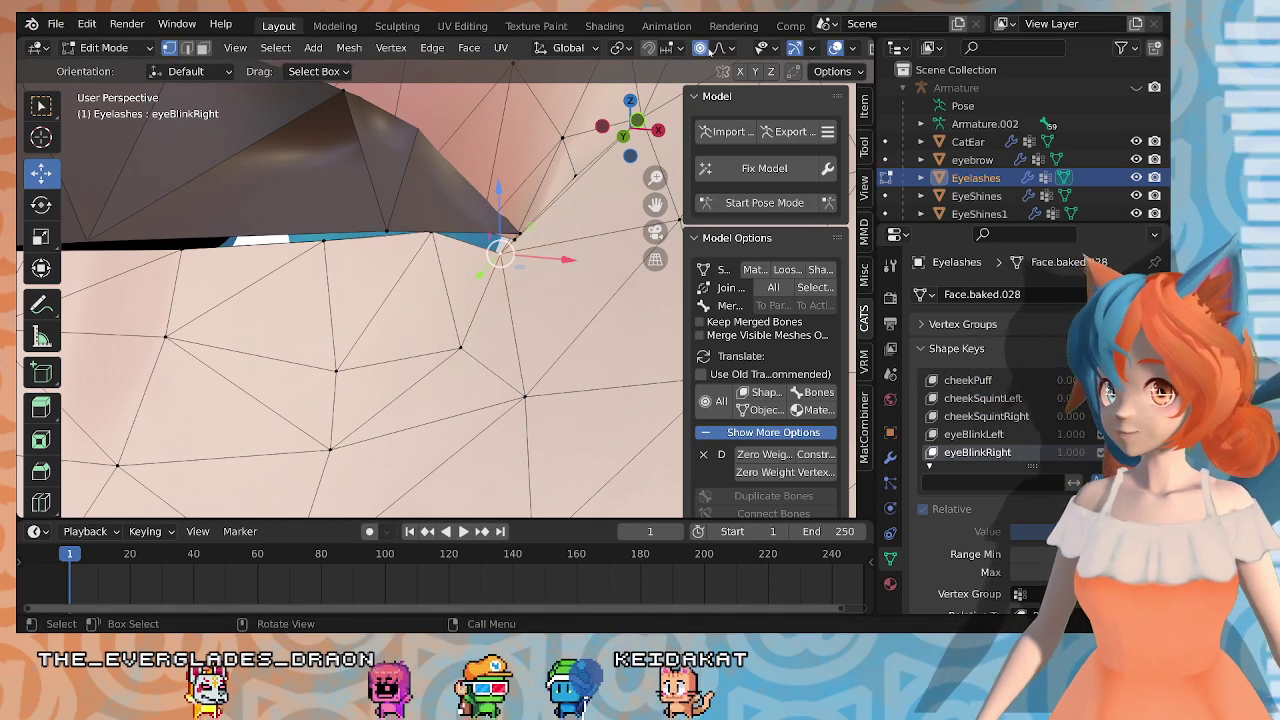
Step: Raise the inner-corner lid vertex along Z without proportional editing and shift it about 0.0006 m along Y
drag(499, 202, 485, 166)
middle_drag(538, 224, 505, 232)
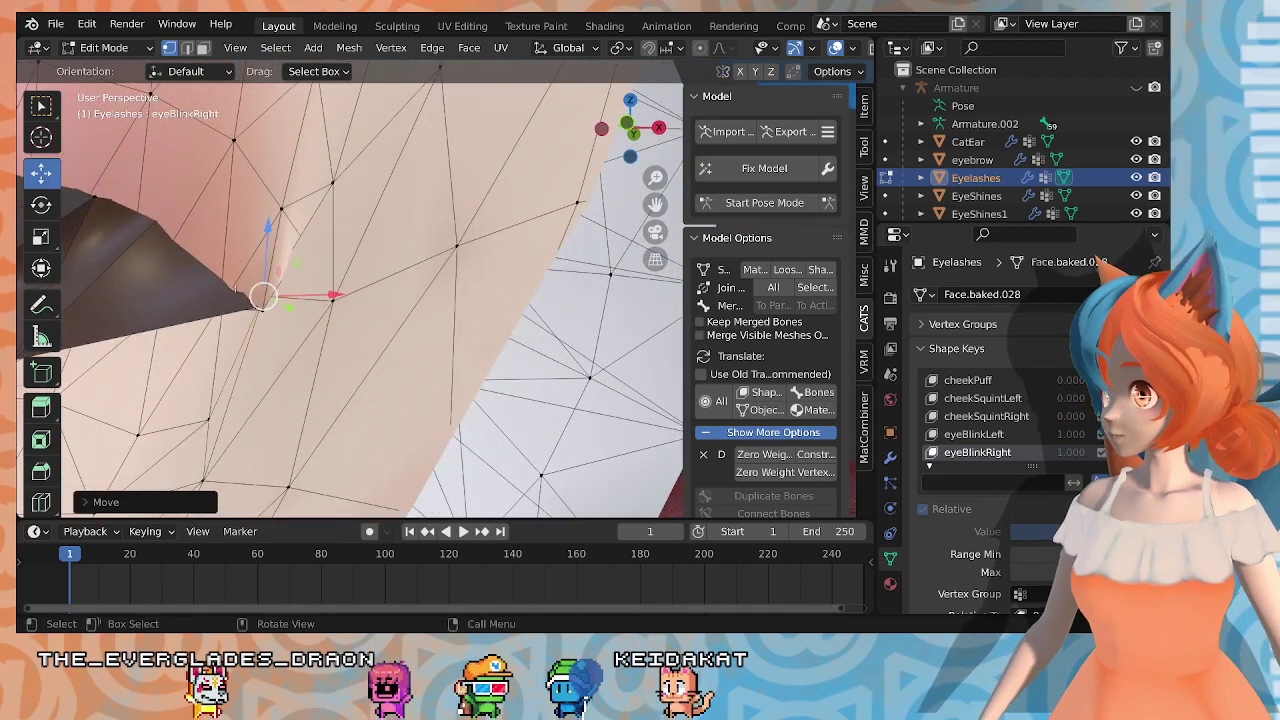
drag(293, 310, 296, 309)
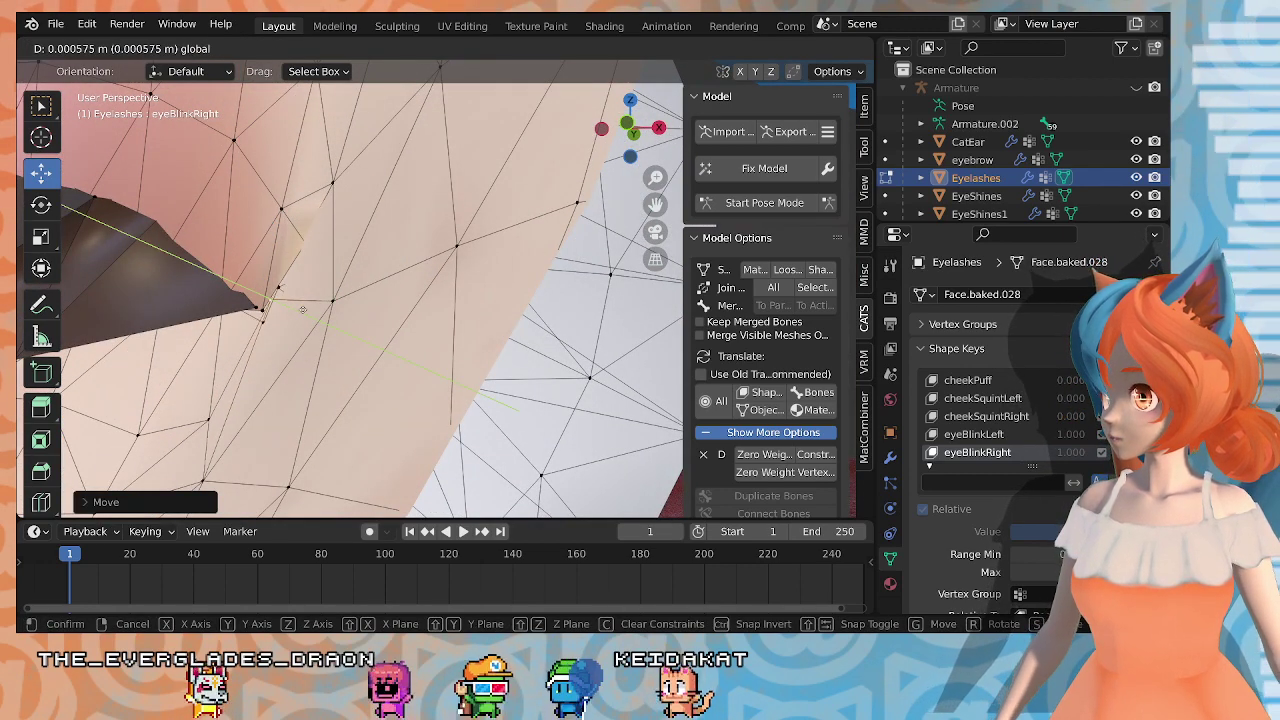
drag(302, 309, 300, 308)
middle_drag(302, 306, 372, 300)
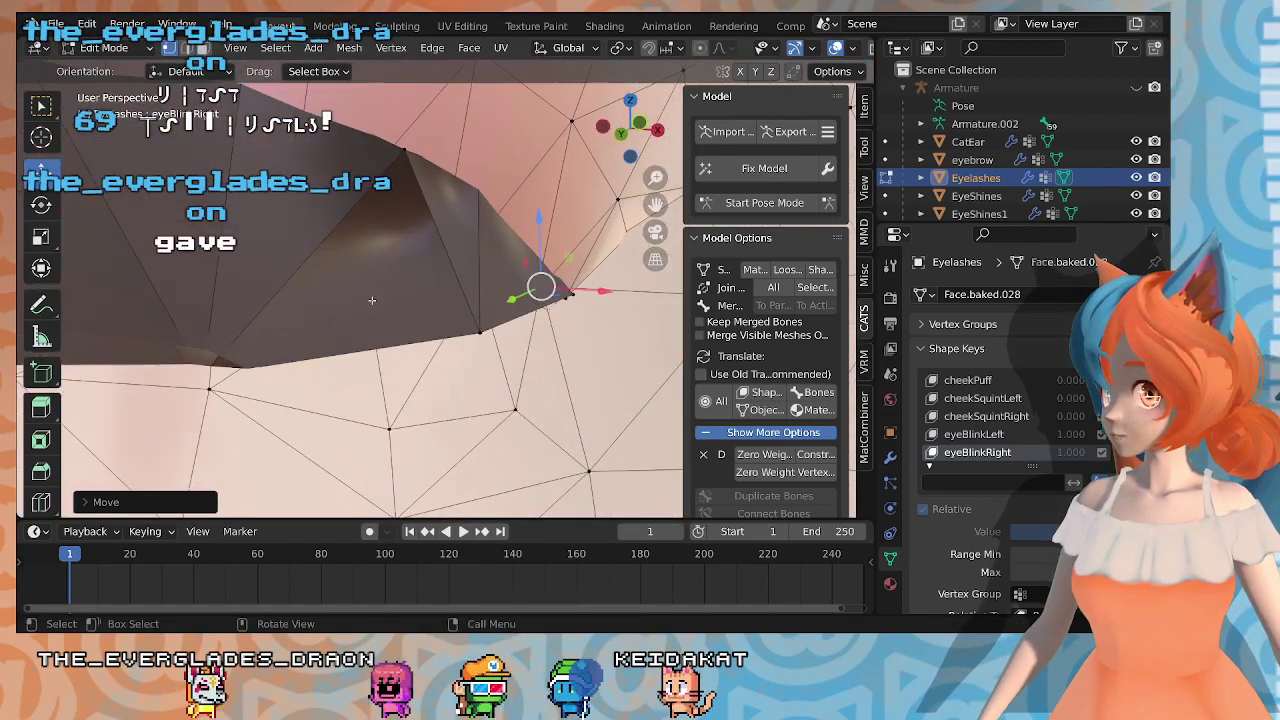
Step: Examine the closed blue eye in Object Mode from several angles for gaps between the lash edge and lower lid
scroll(372, 300, down, 6)
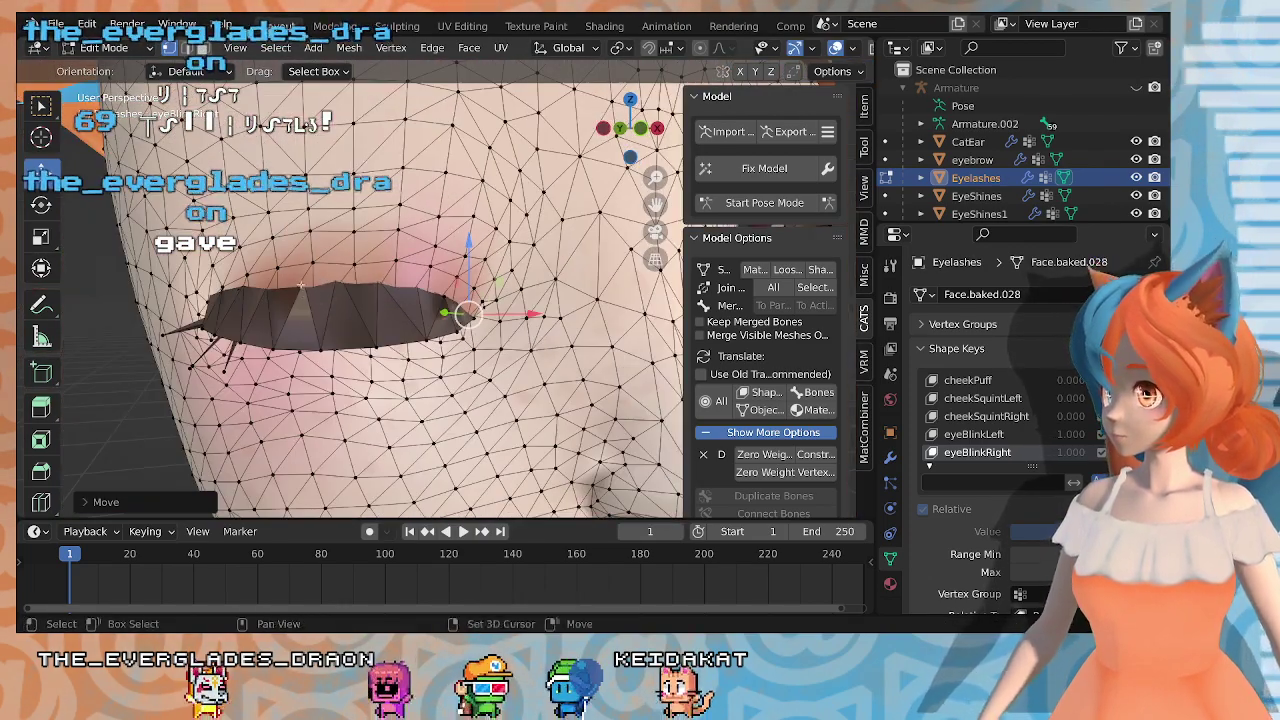
key(Tab)
scroll(314, 294, down, 2)
middle_drag(401, 331, 300, 304)
scroll(286, 271, up, 3)
scroll(327, 326, up, 2)
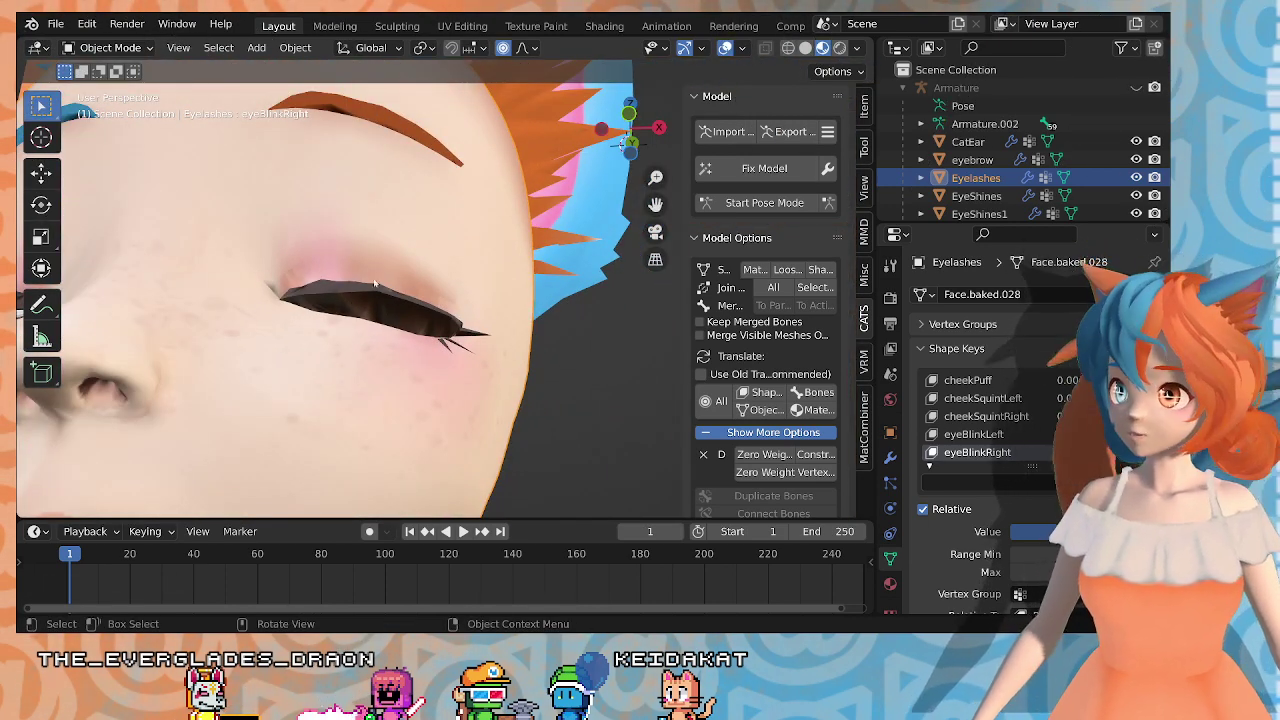
middle_drag(164, 354, 380, 310)
scroll(378, 350, down, 3)
scroll(435, 344, up, 5)
click(314, 270)
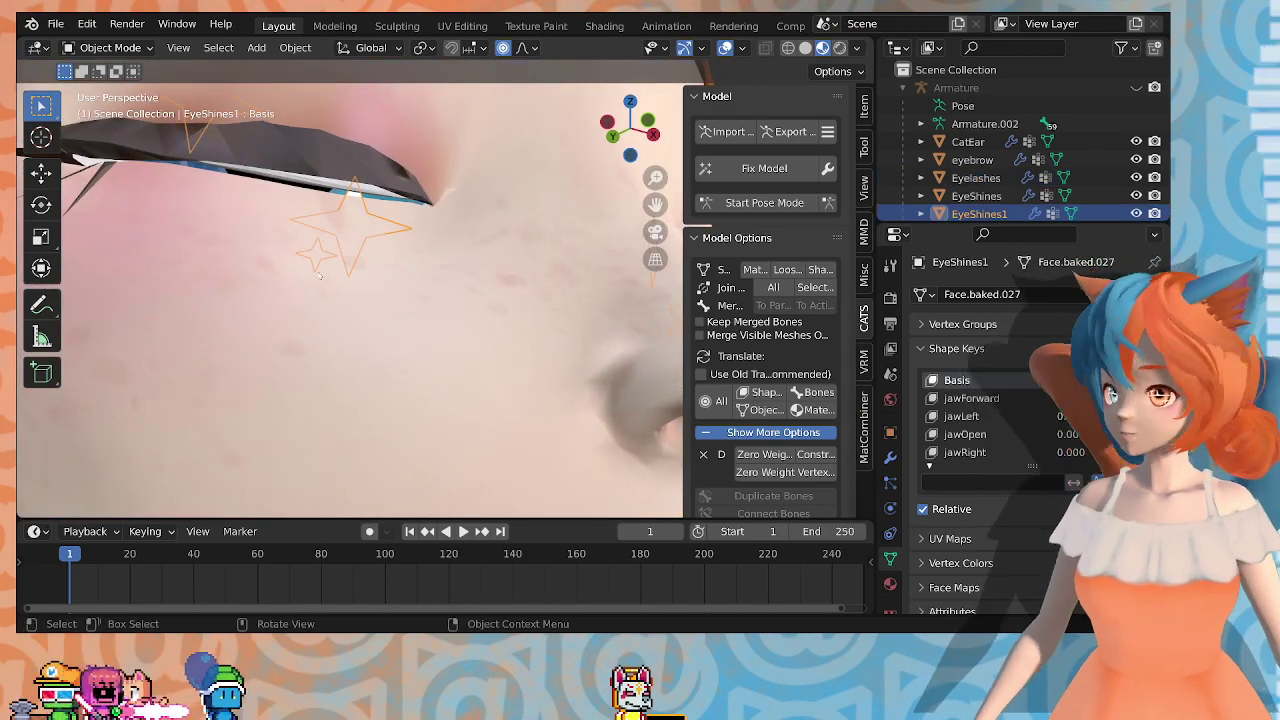
key(Tab)
right_click(250, 125)
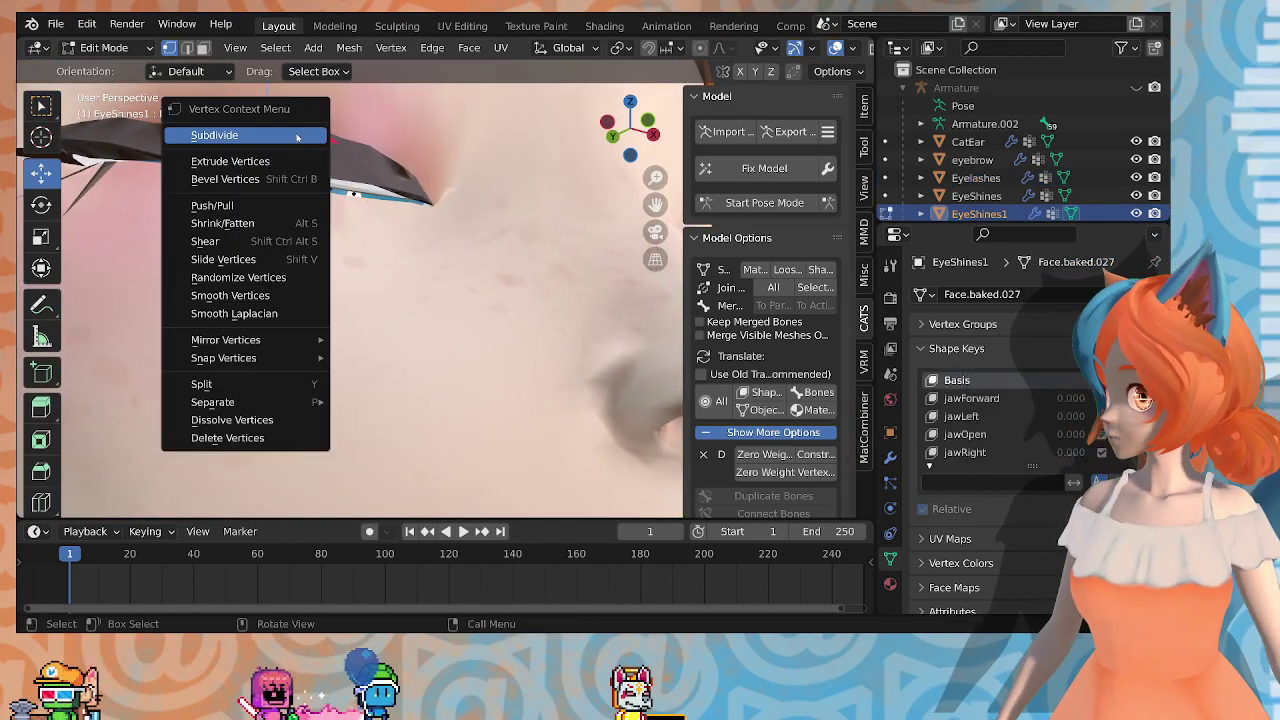
key(Escape)
key(Tab)
Step: Edit the Eyelashes mesh and lower an exposed lash-edge vertex near the inner eye corner about 0.0032 m along Z
click(330, 180)
key(Tab)
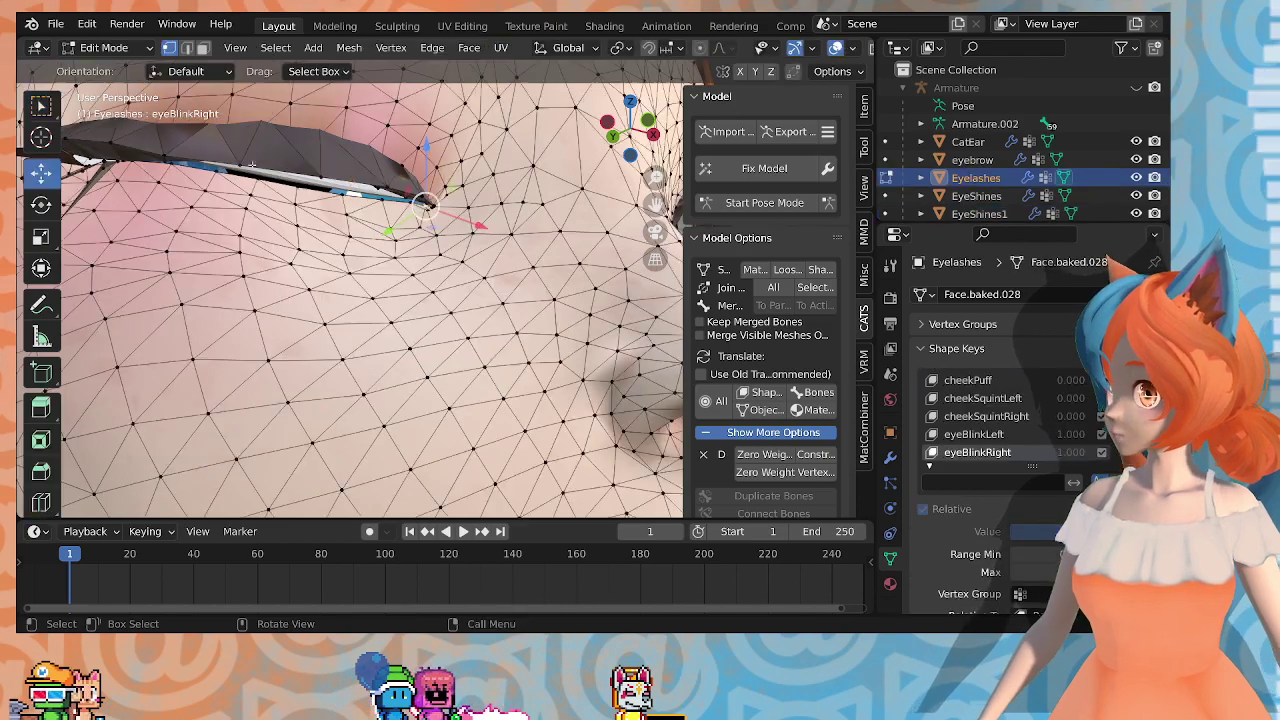
middle_drag(400, 300, 445, 345)
shift+middle_drag(350, 300, 369, 207)
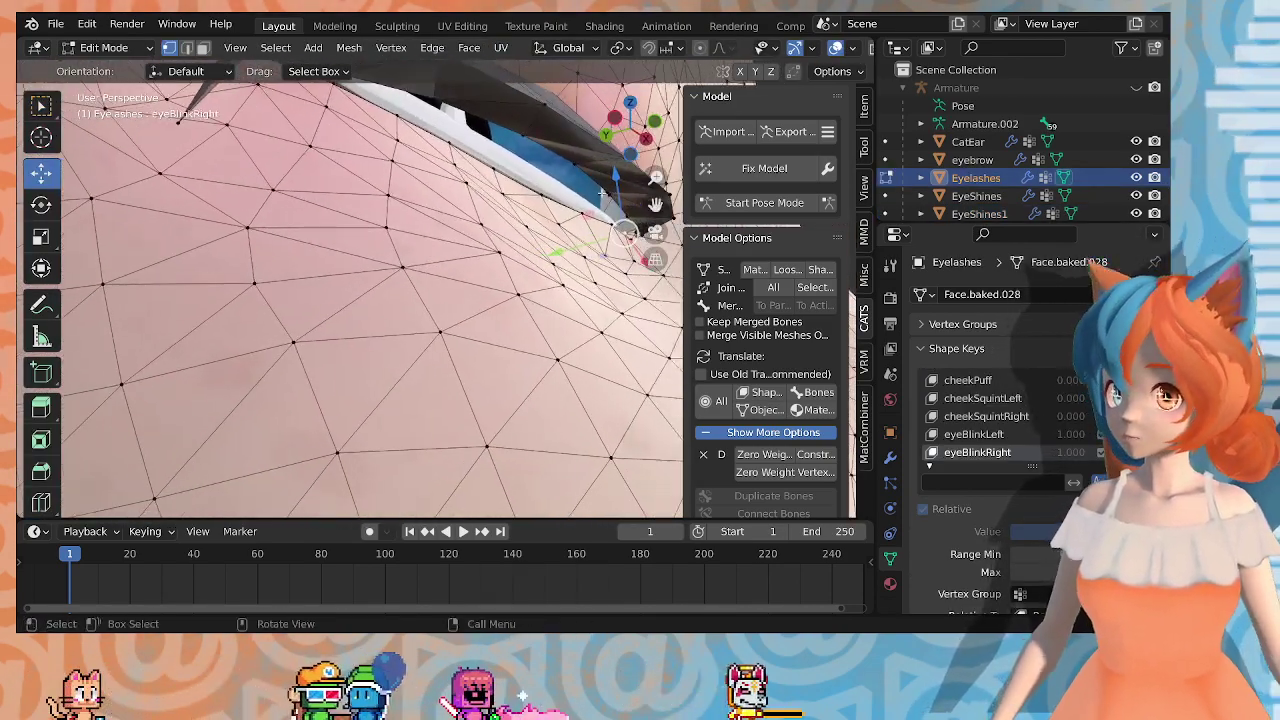
middle_drag(609, 168, 587, 213)
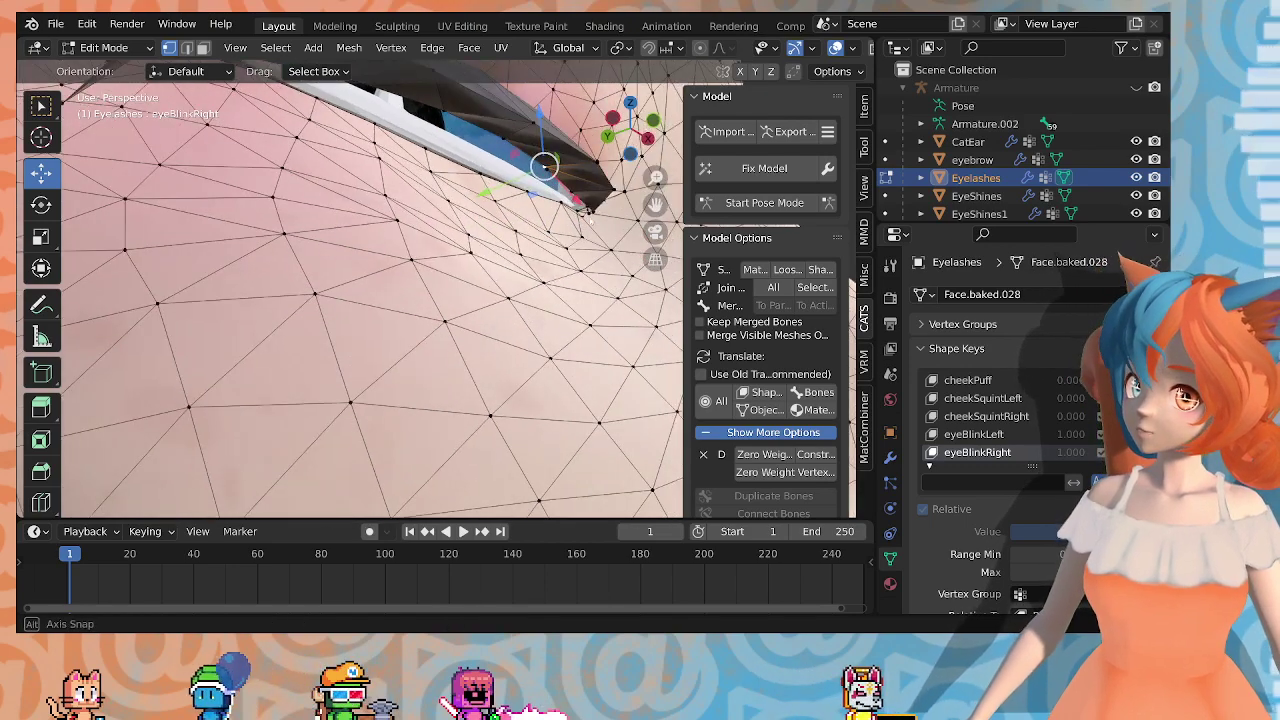
middle_drag(576, 141, 457, 80)
key(g)
key(z)
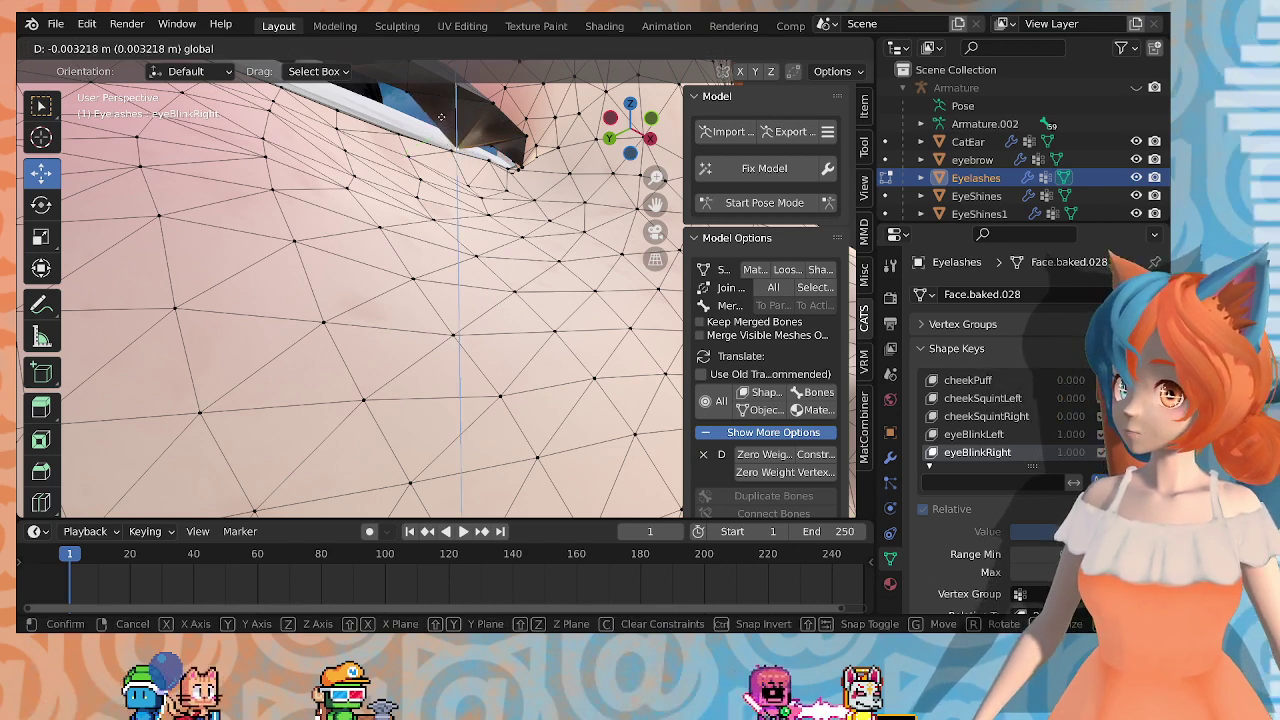
click(443, 120)
Step: Lower the adjacent lash-edge vertex closer to the inner eye corner about 0.001 m along Z
key(g)
key(z)
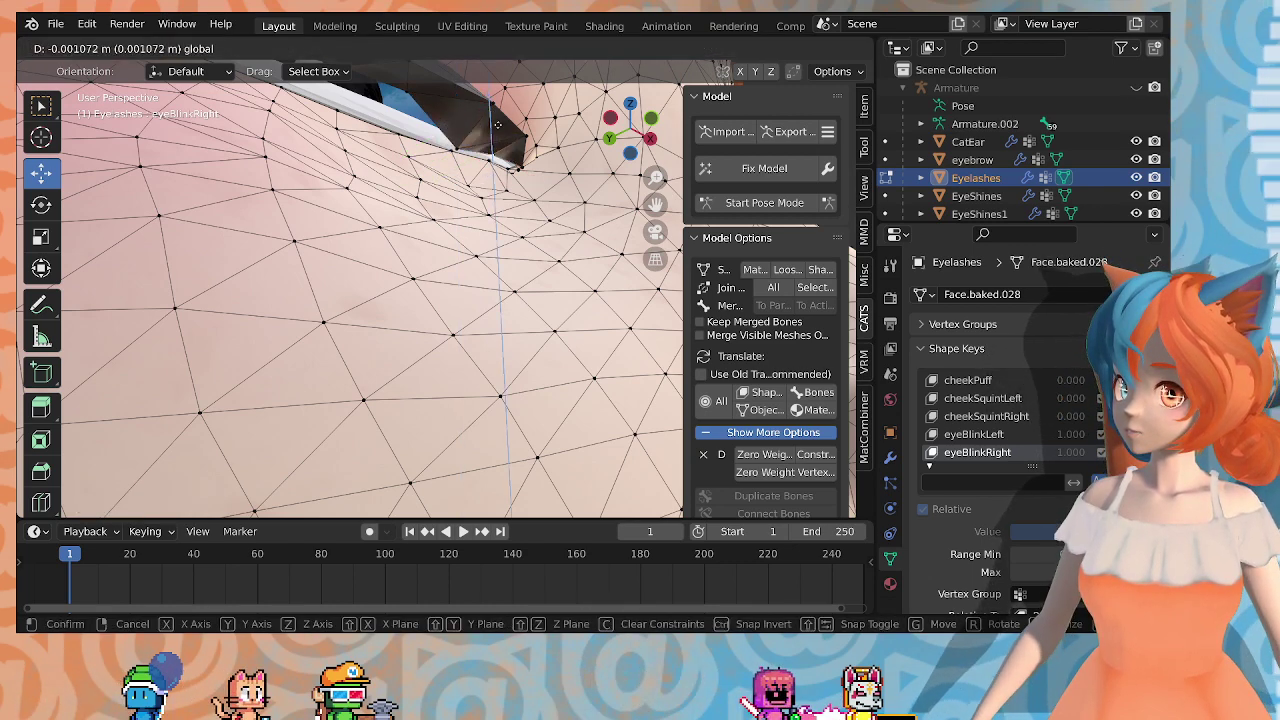
click(497, 129)
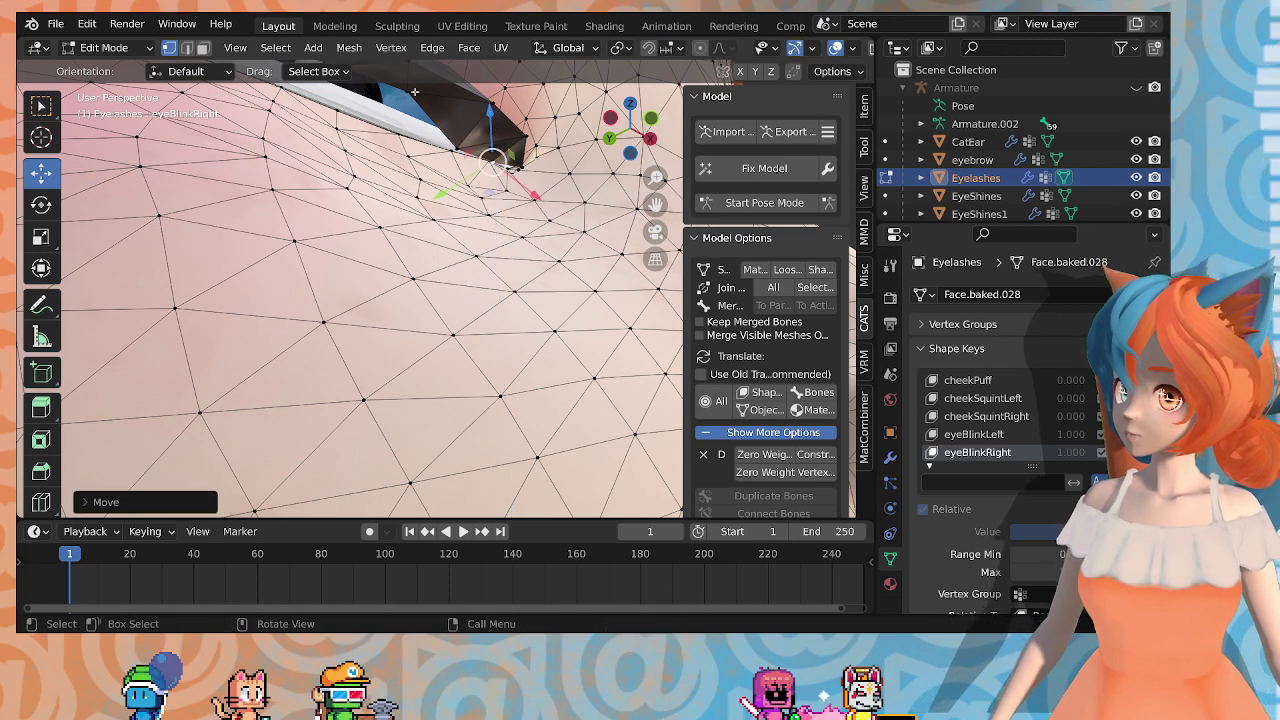
Step: Lower the next lash-edge vertex toward the middle of the eye about 0.004 m along Z
key(g)
key(z)
click(405, 122)
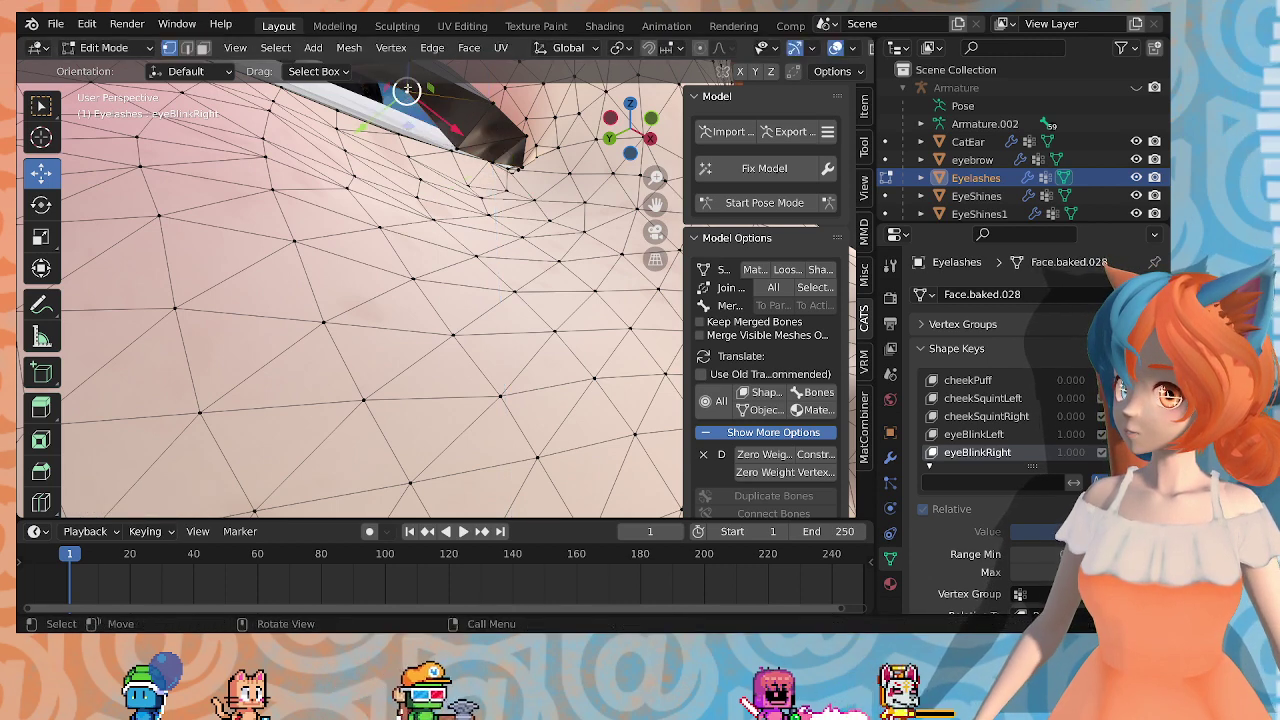
scroll(407, 130, down, 2)
key(g)
key(z)
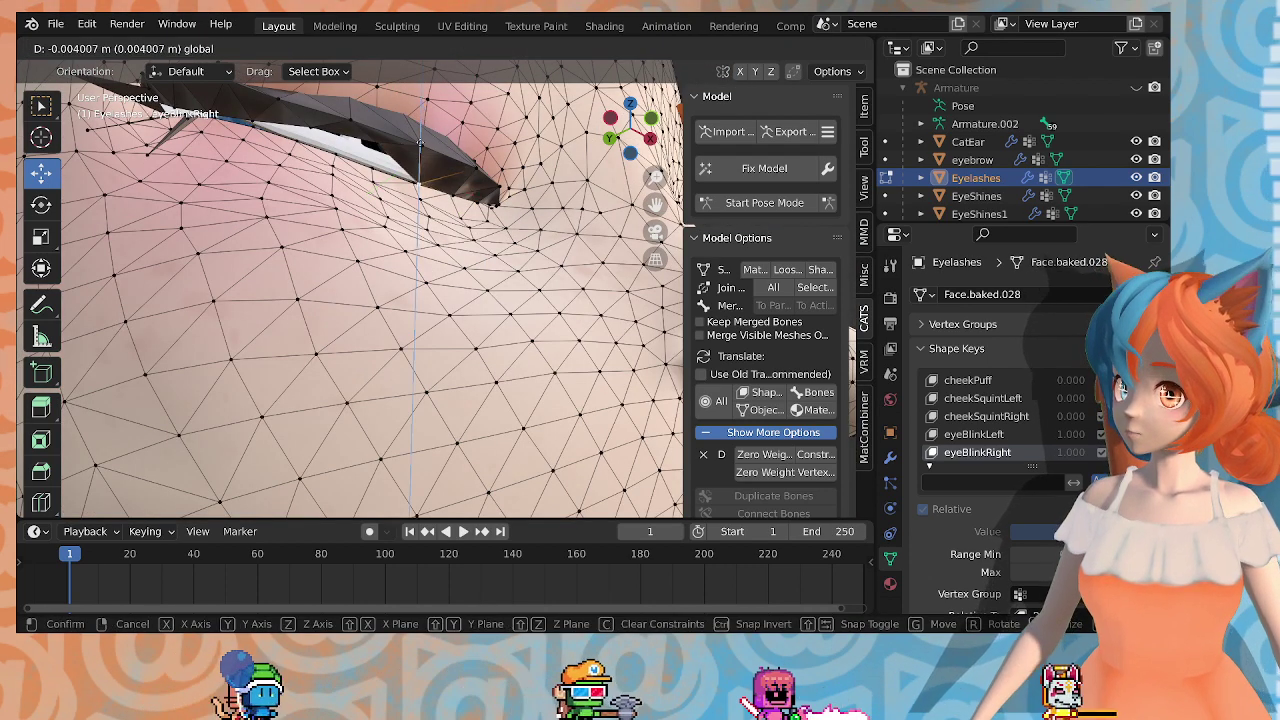
click(414, 145)
Step: Lower two more lash-edge vertices along Z over the exposed middle part of the eye
middle_drag(414, 145, 535, 126)
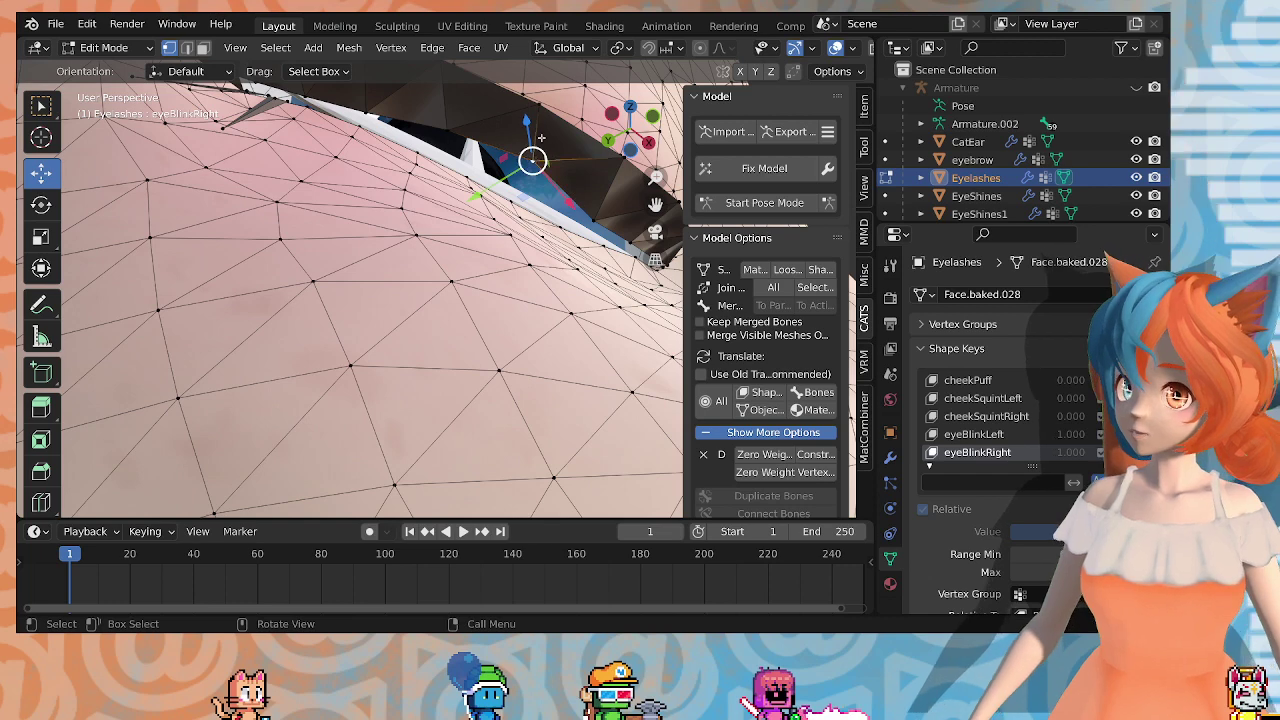
drag(530, 140, 527, 190)
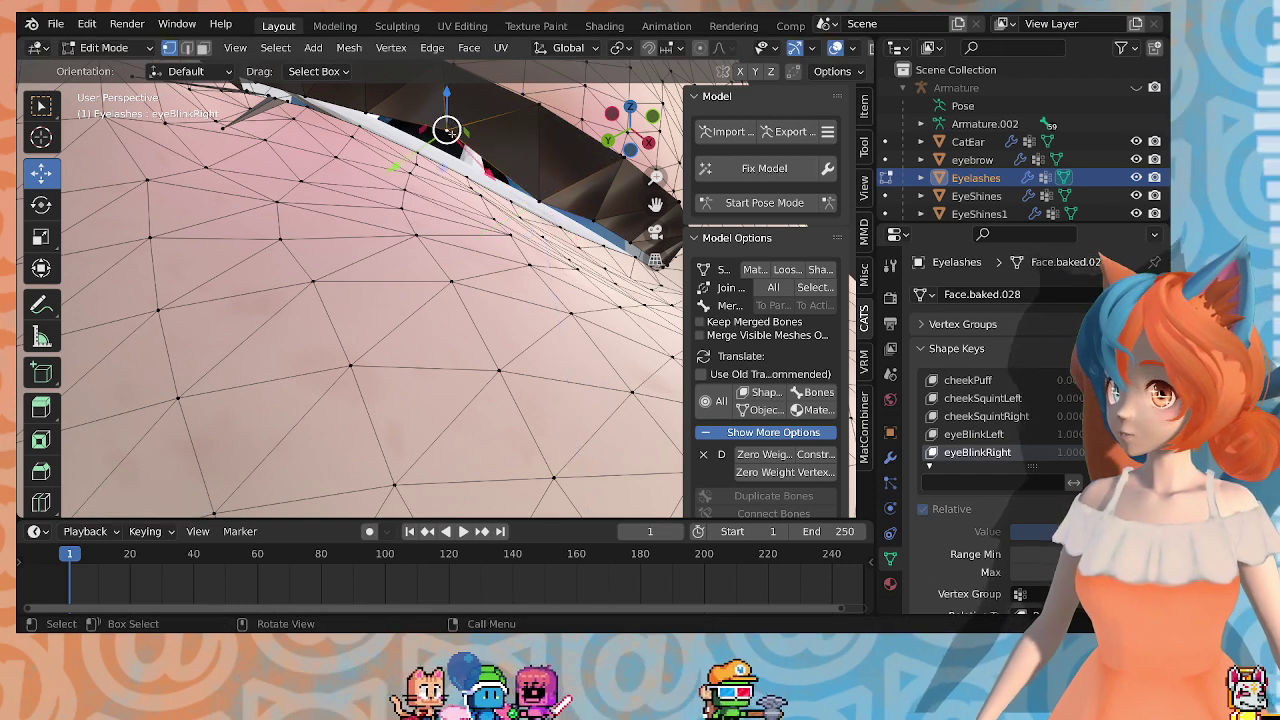
drag(449, 110, 448, 149)
middle_drag(447, 149, 420, 192)
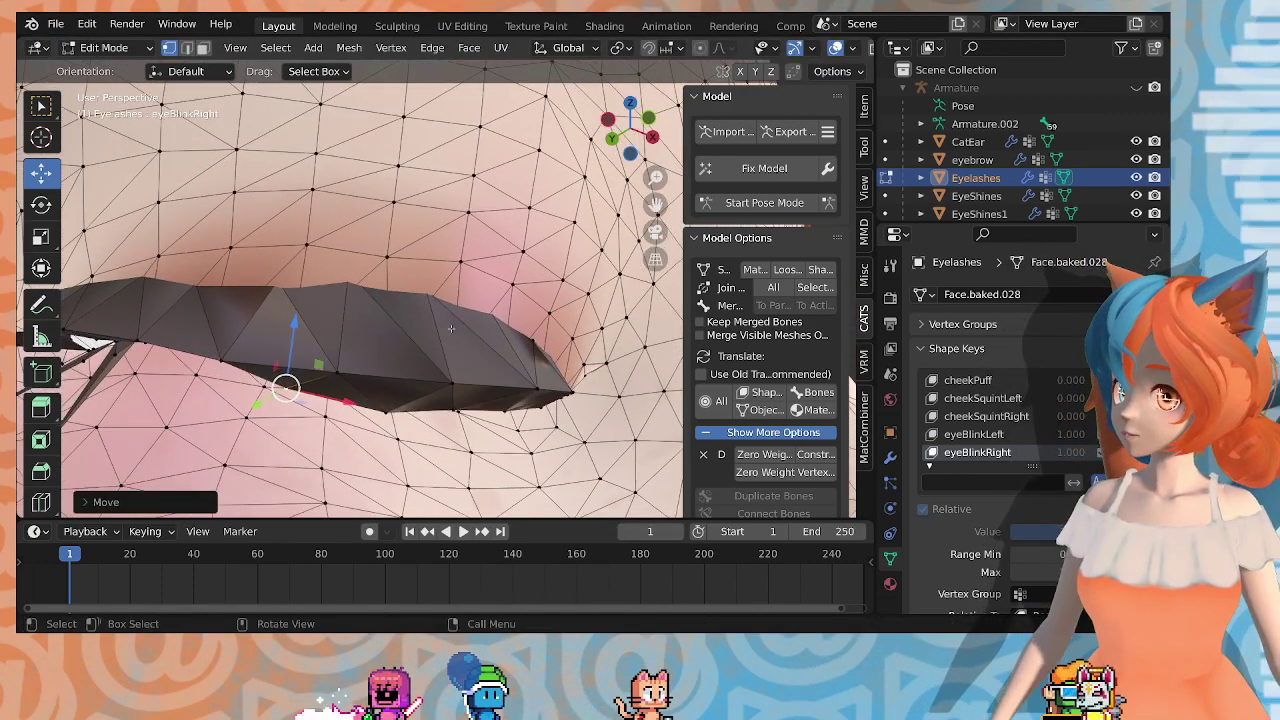
Step: Move a lower lash-edge vertex near the middle of the eye in the YZ plane by under 0.001 m
key(g)
key(shift+x)
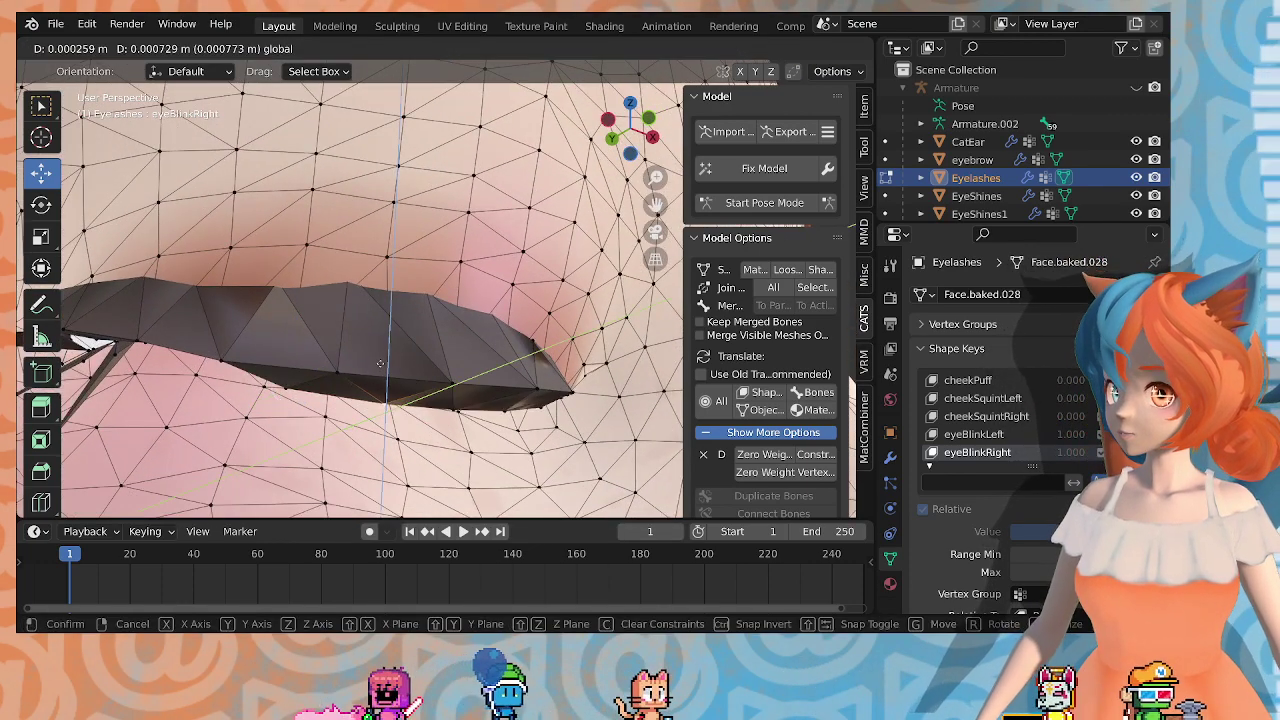
click(380, 363)
Step: Lower the remaining lash-edge vertices toward the outer eye corner along Z to cover the exposed eye
middle_drag(380, 363, 414, 348)
click(449, 213)
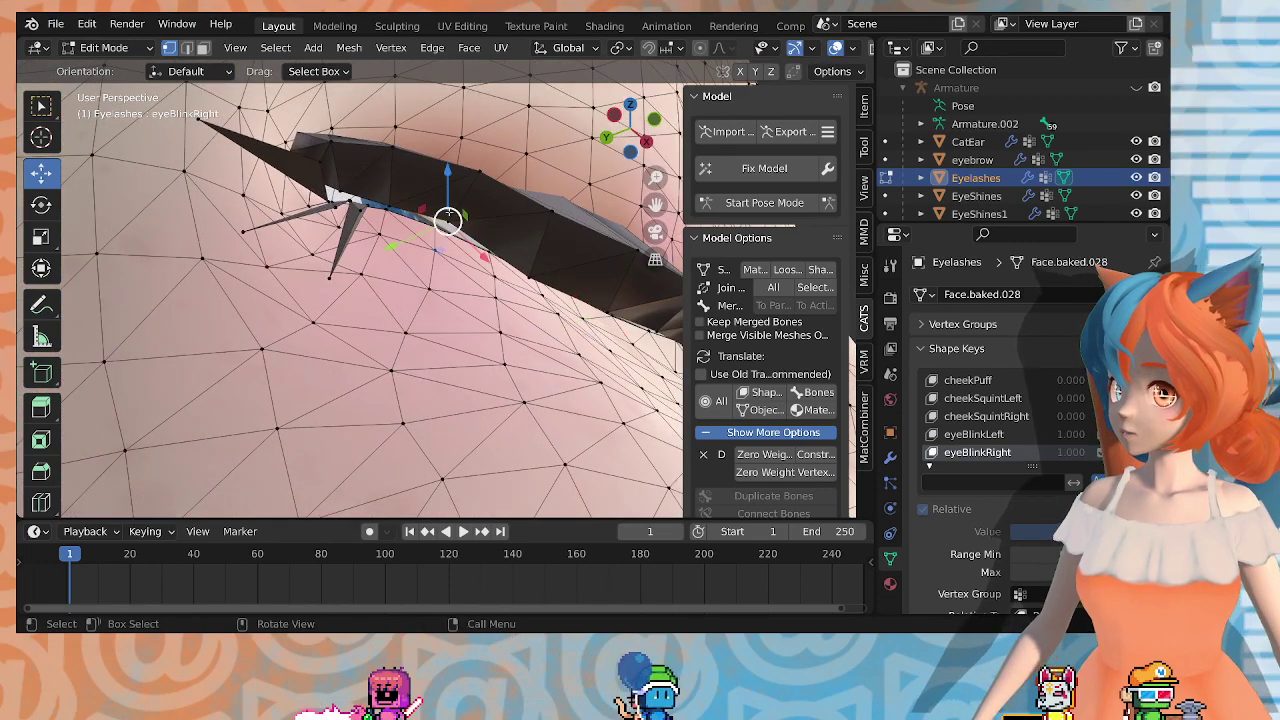
drag(448, 190, 450, 212)
key(g)
key(z)
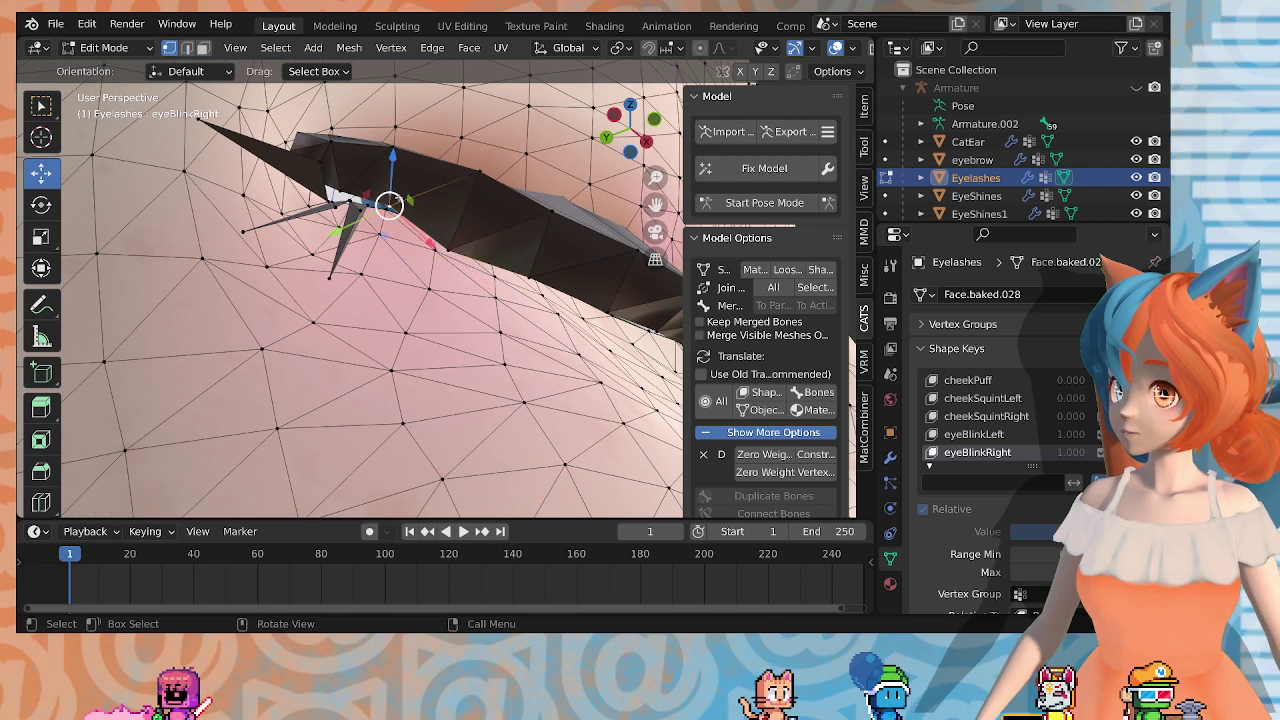
drag(393, 213, 393, 212)
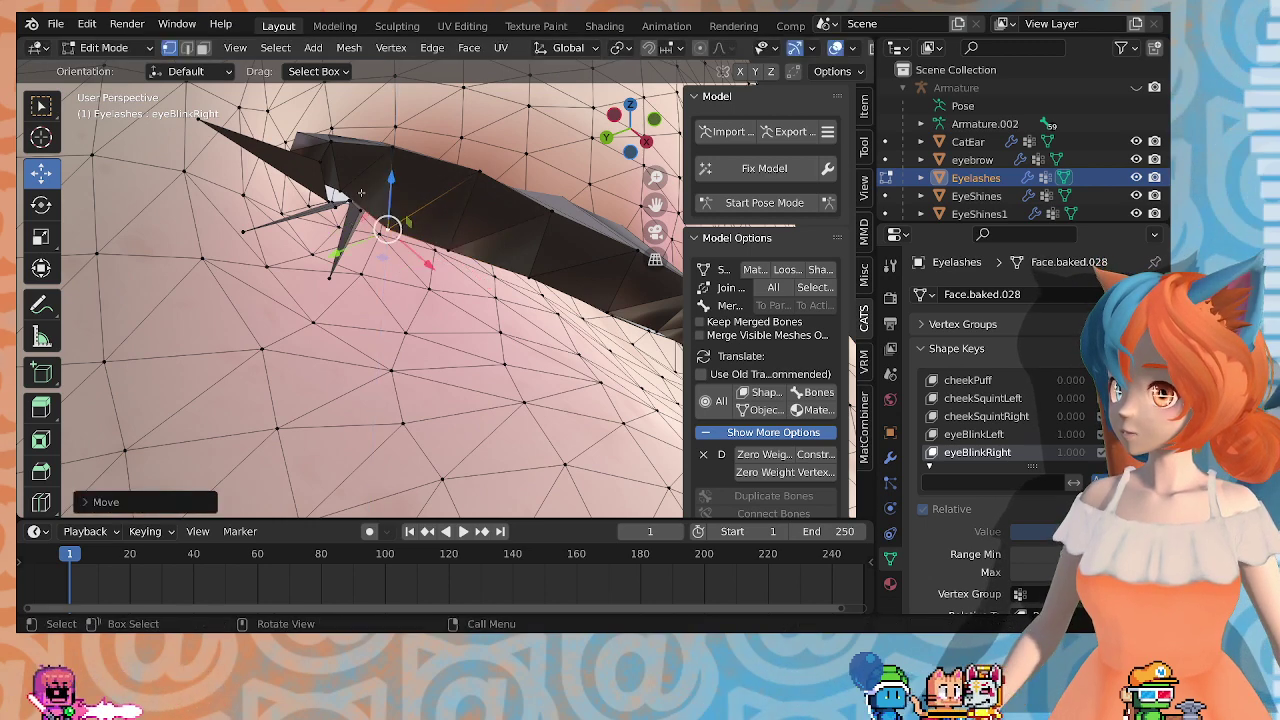
click(342, 191)
drag(346, 162, 347, 186)
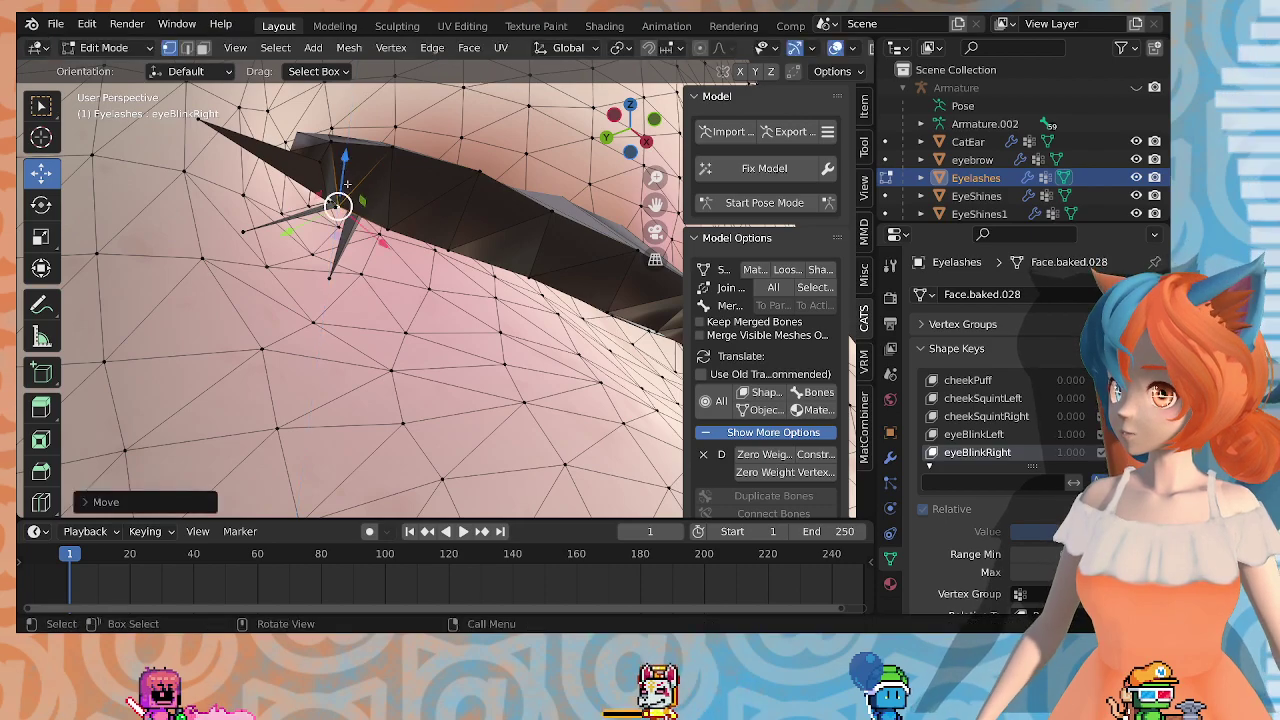
Step: Inspect both closed eyes on the whole face in Object Mode from the front and side
middle_drag(347, 190, 262, 238)
scroll(295, 228, down, 6)
middle_drag(309, 277, 360, 330)
key(Tab)
scroll(360, 330, down, 5)
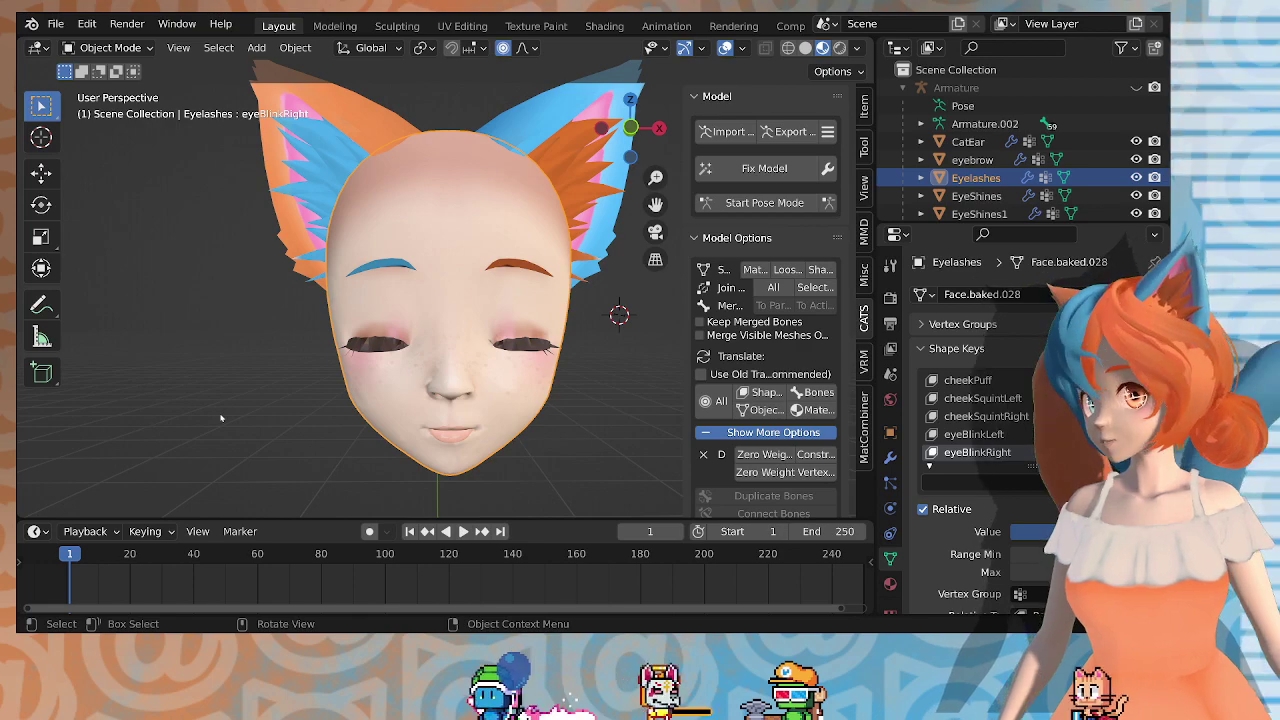
middle_drag(420, 412, 491, 392)
Step: Reset the eyeBlinkLeft and eyeBlinkRight shape key values to 0 so both eyes open
click(990, 435)
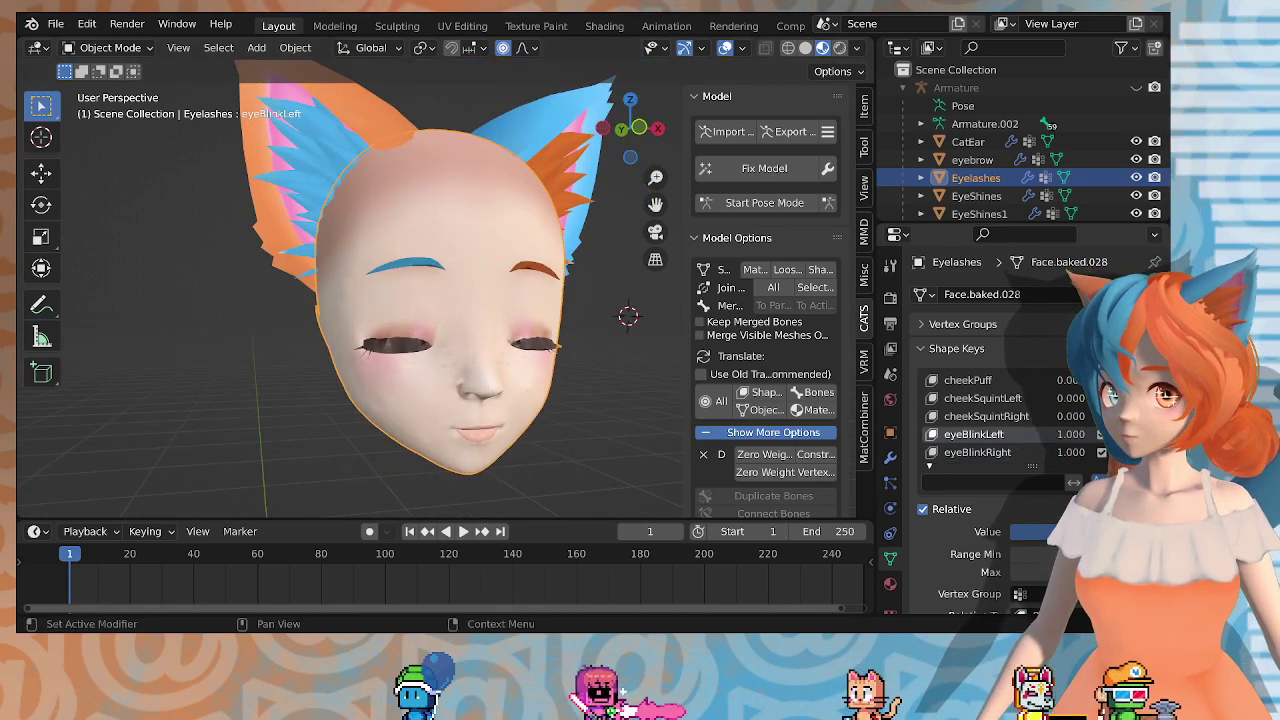
drag(1045, 532, 1150, 532)
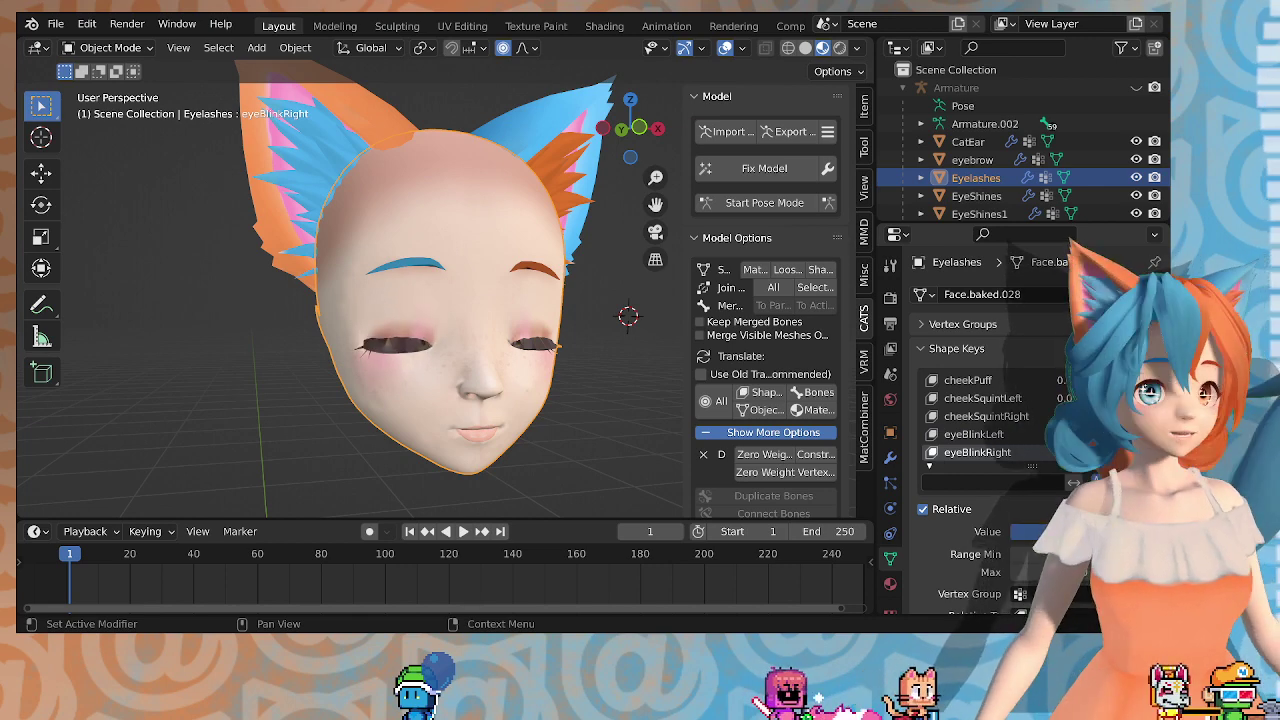
drag(1110, 532, 1015, 532)
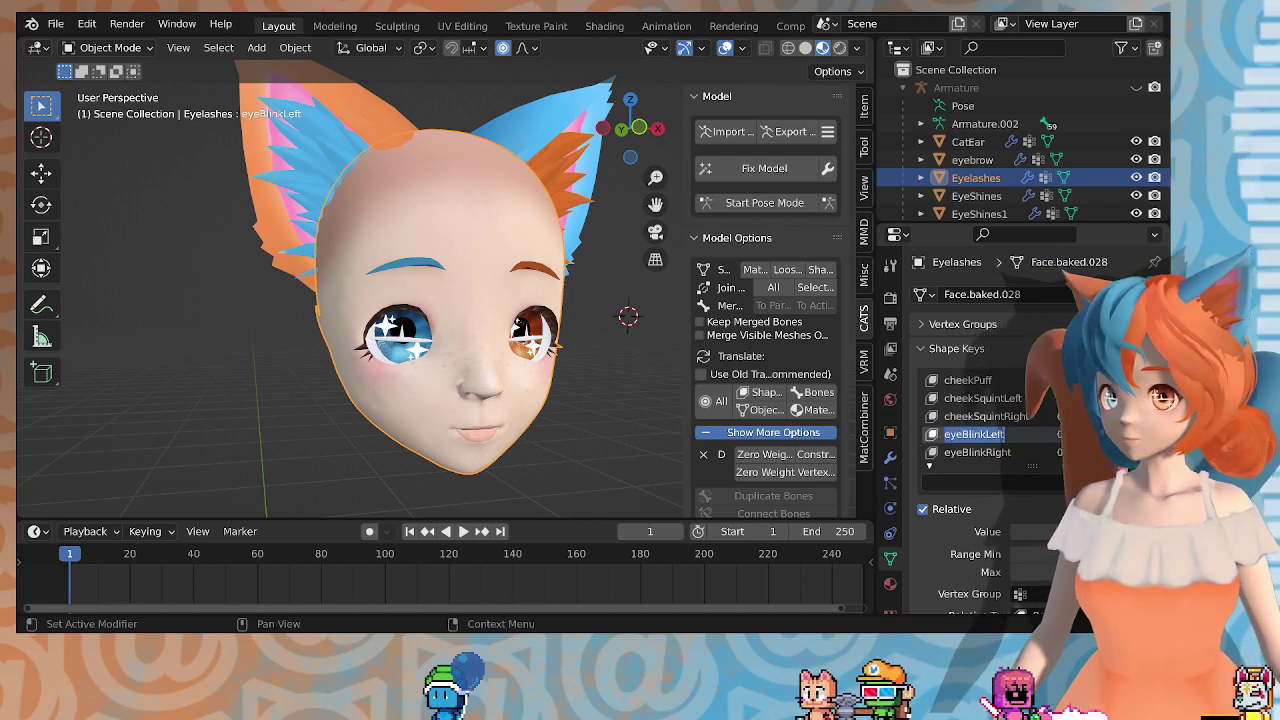
Step: Copy the eyeBlinkLeft shape key name and give it to a new shape key on the EyeShines object
scroll(578, 370, up, 5)
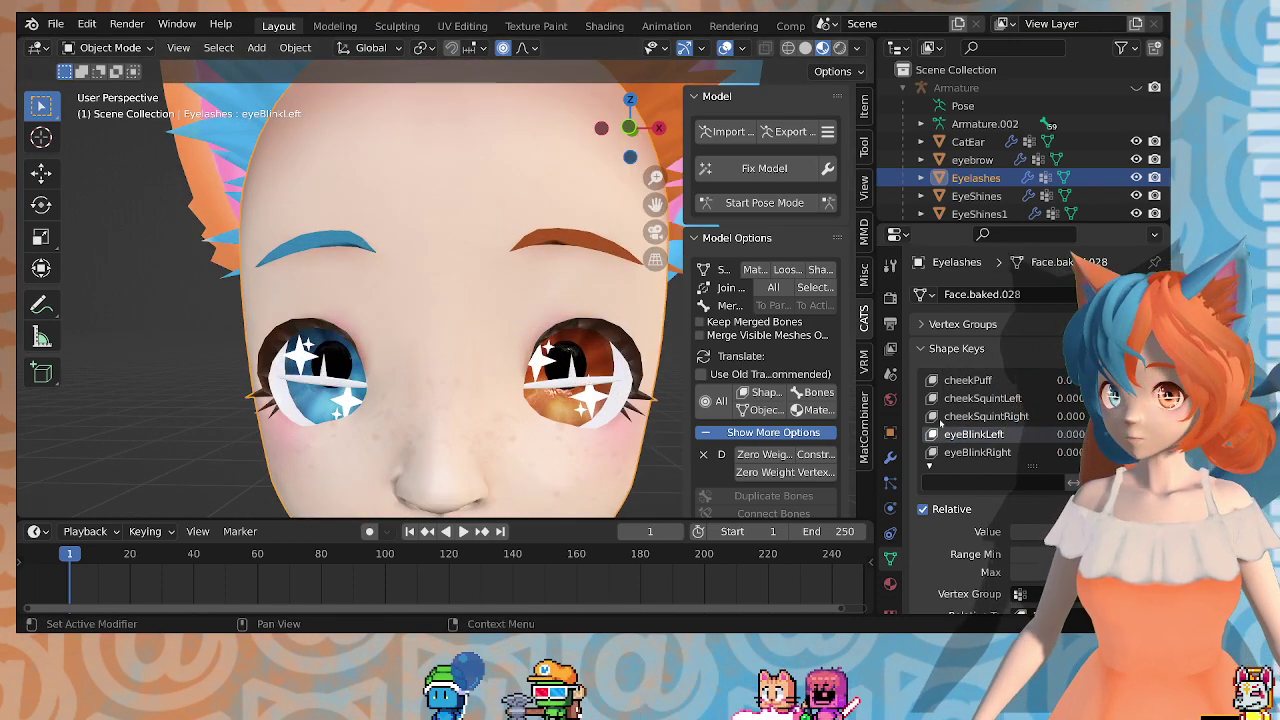
double_click(1000, 435)
key(ctrl+c)
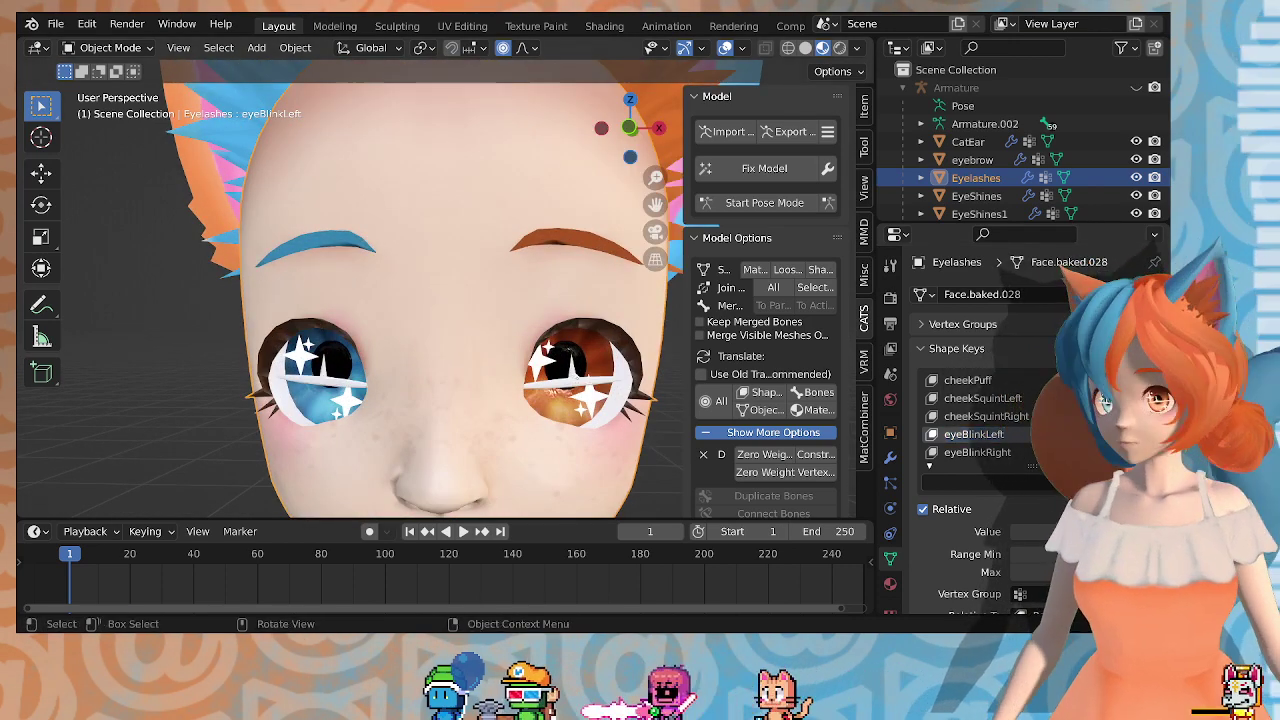
click(571, 383)
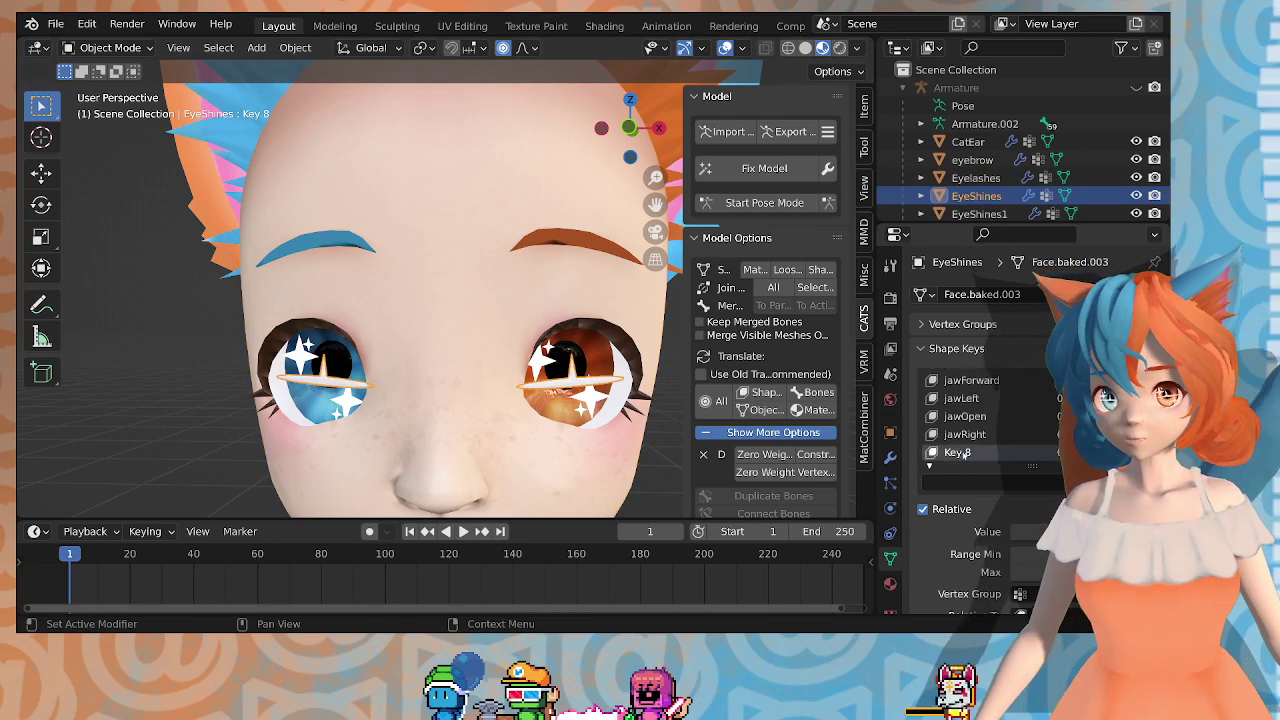
key(ctrl+v)
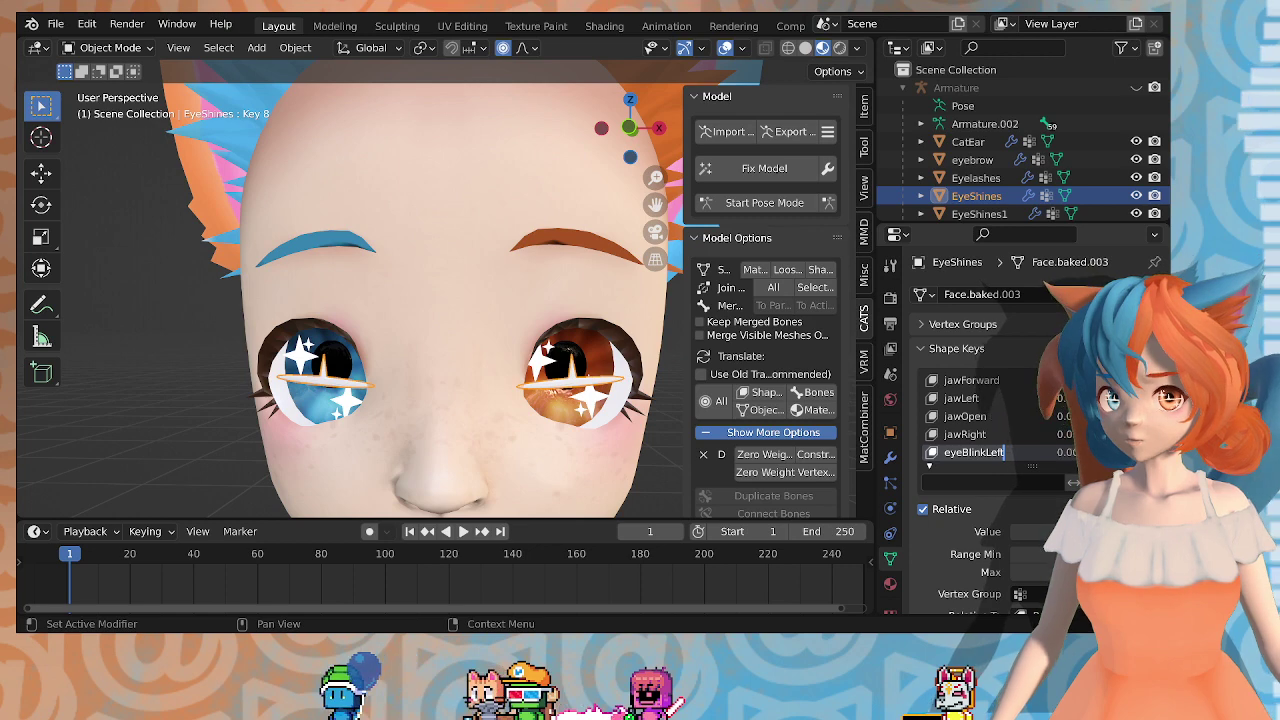
key(Return)
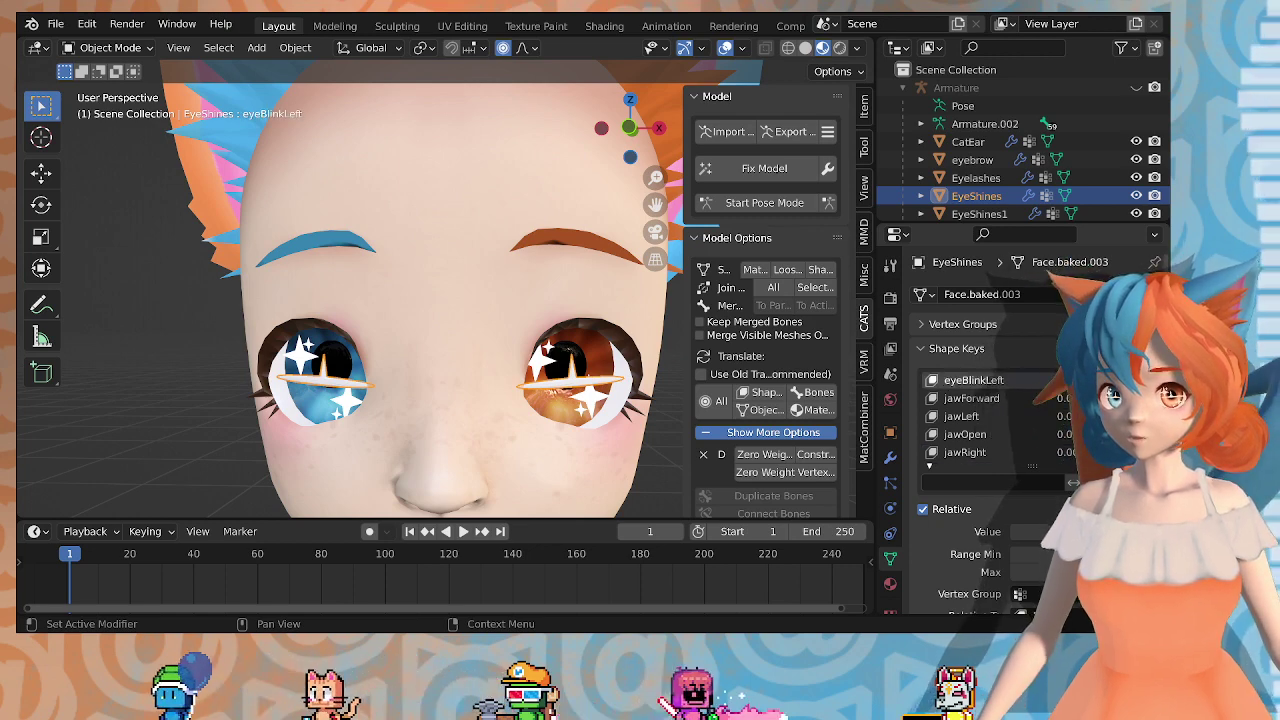
Step: Add another shape key to EyeShines, name it eyeBlinkRight, and place it below eyeBlinkLeft
click(1154, 380)
double_click(967, 453)
key(ctrl+v)
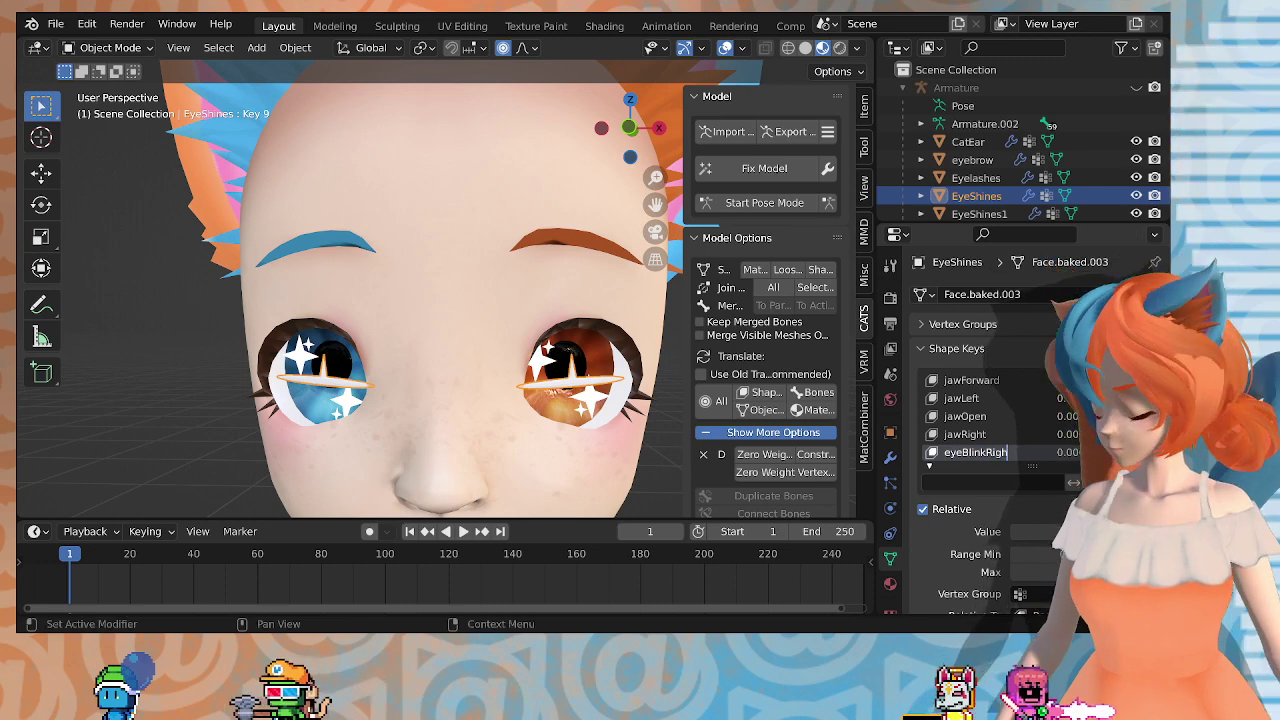
text(t)
key(Return)
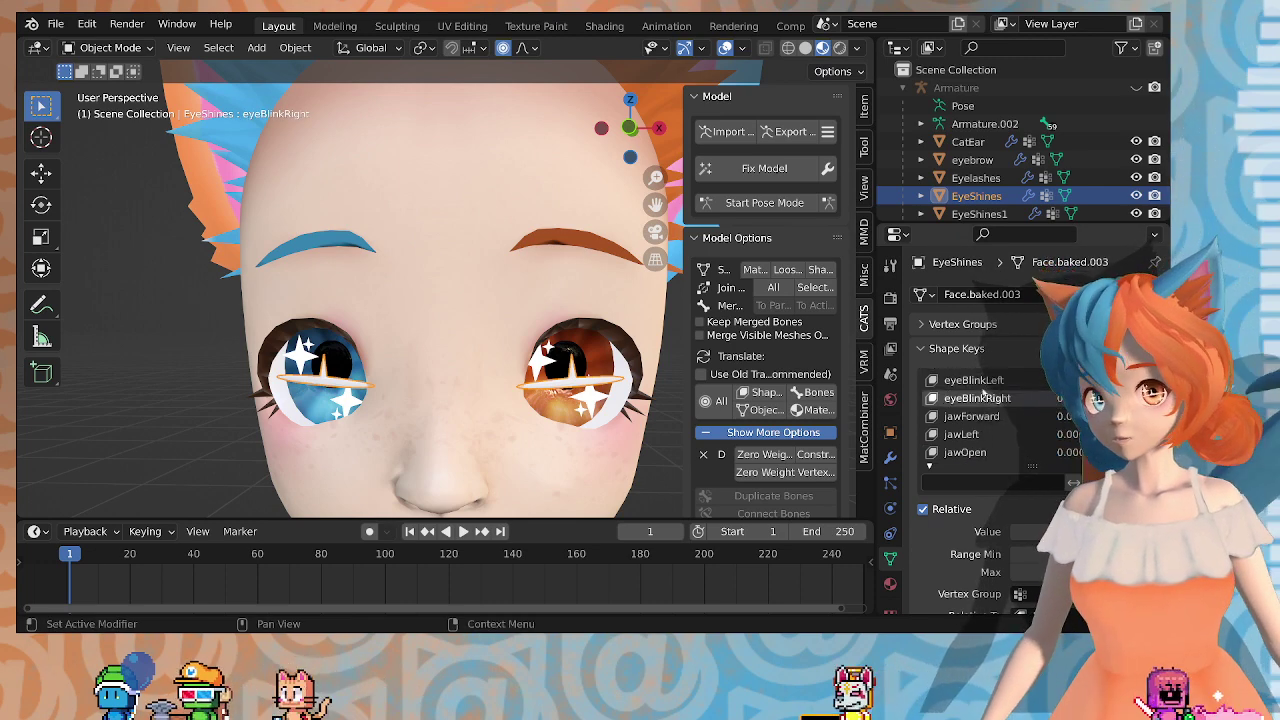
Step: With EyeShines' eyeBlinkLeft key active, lower the orange eye's shine spike tip vertex about 0.005 m along Z in Edit Mode
key(Tab)
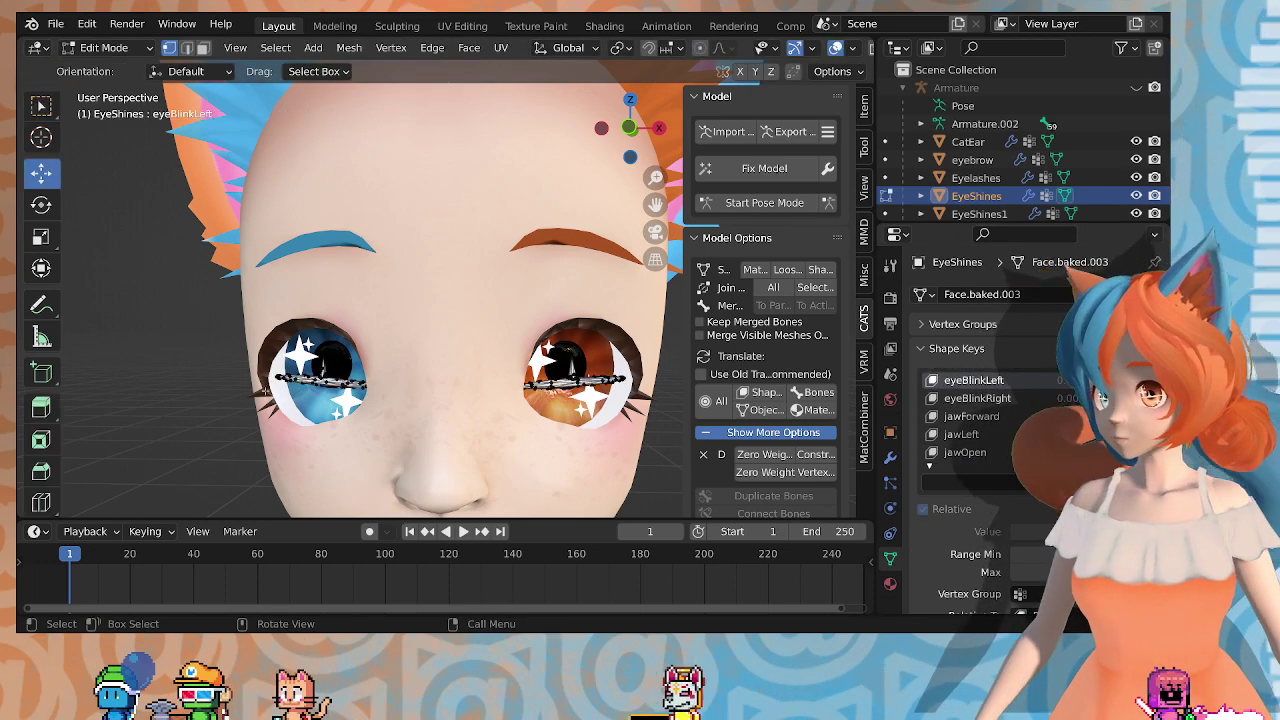
shift+middle_drag(505, 503, 340, 444)
scroll(340, 444, up, 6)
scroll(340, 444, up, 4)
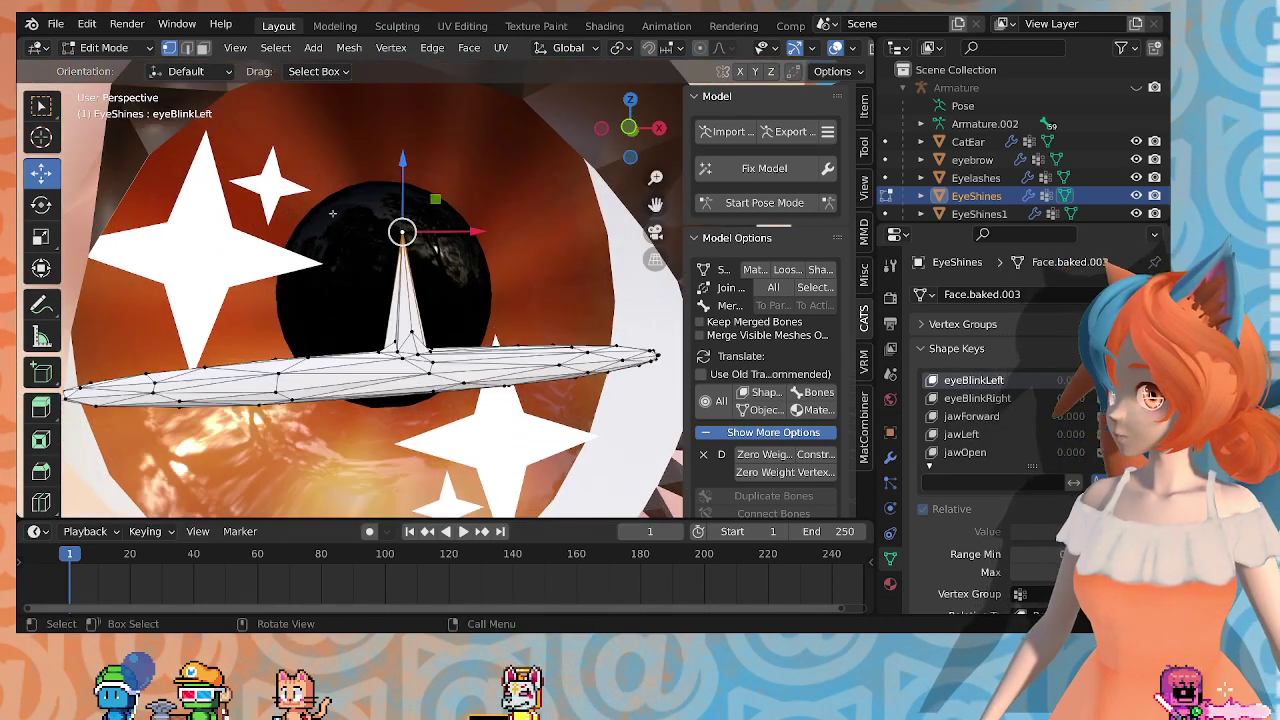
drag(403, 167, 408, 200)
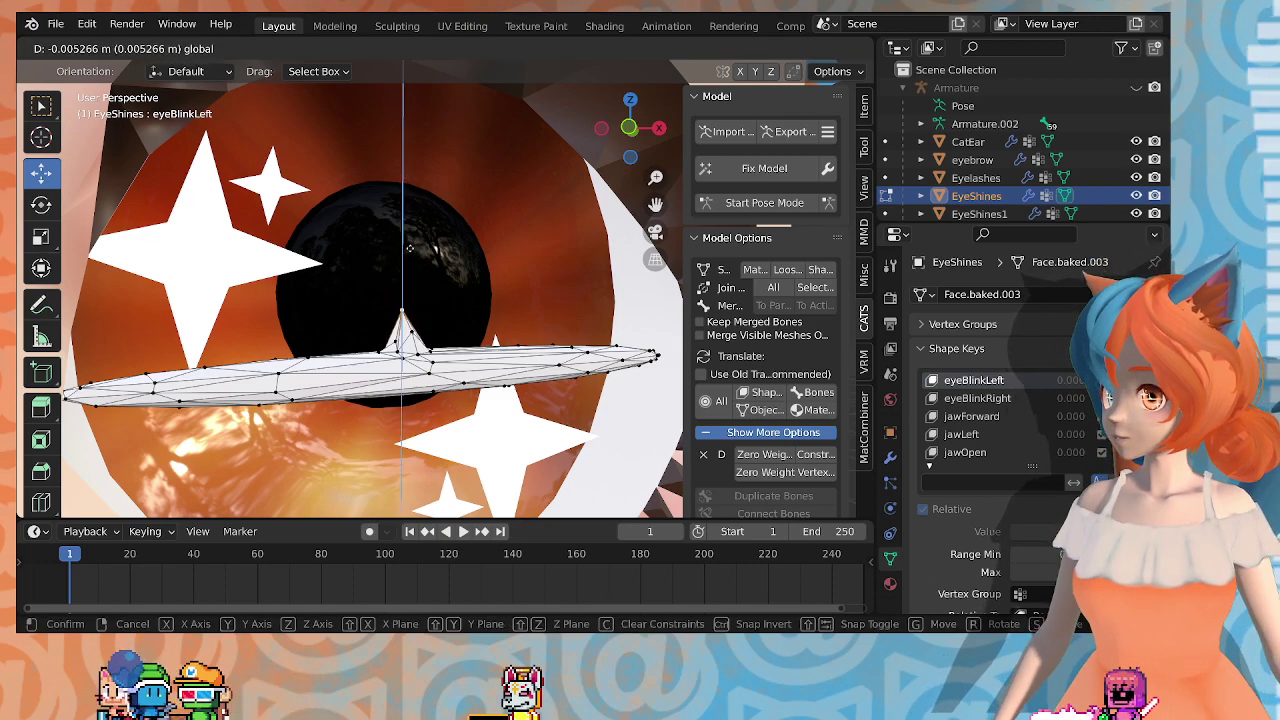
drag(410, 248, 408, 243)
mouse_move(408, 246)
middle_down()
mouse_move(306, 264)
mouse_move(400, 258)
middle_up()
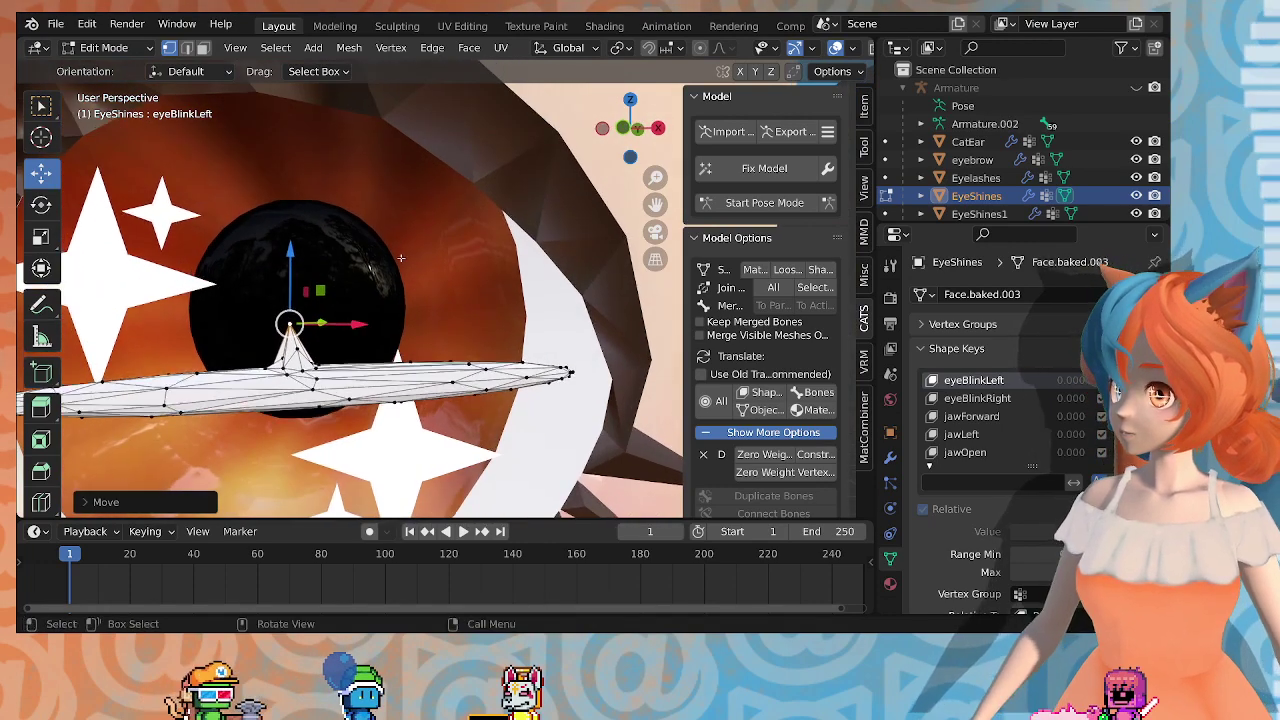
Step: With EyeShines' eyeBlinkRight key active, lower the blue eye's shine spike tip vertex along Z
scroll(400, 258, down, 5)
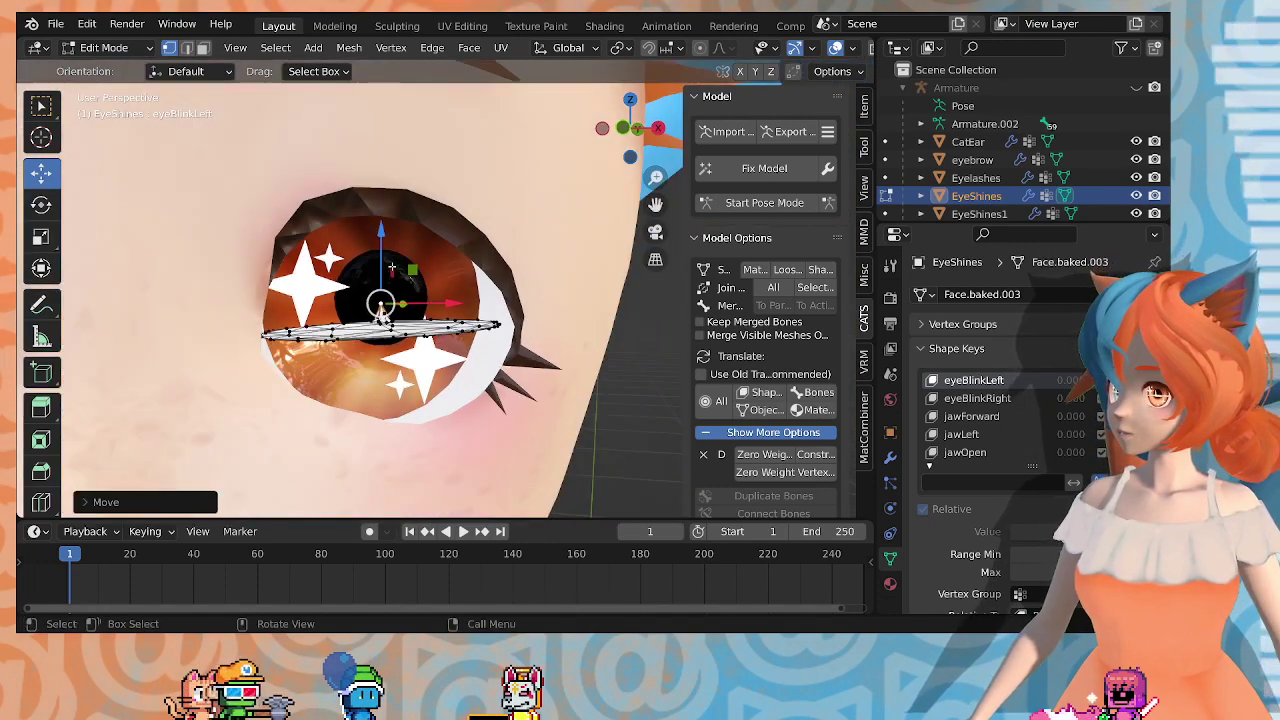
click(978, 398)
shift+middle_drag(250, 300, 640, 305)
scroll(445, 300, down, 2)
middle_drag(430, 300, 480, 302)
scroll(445, 300, up, 3)
click(459, 258)
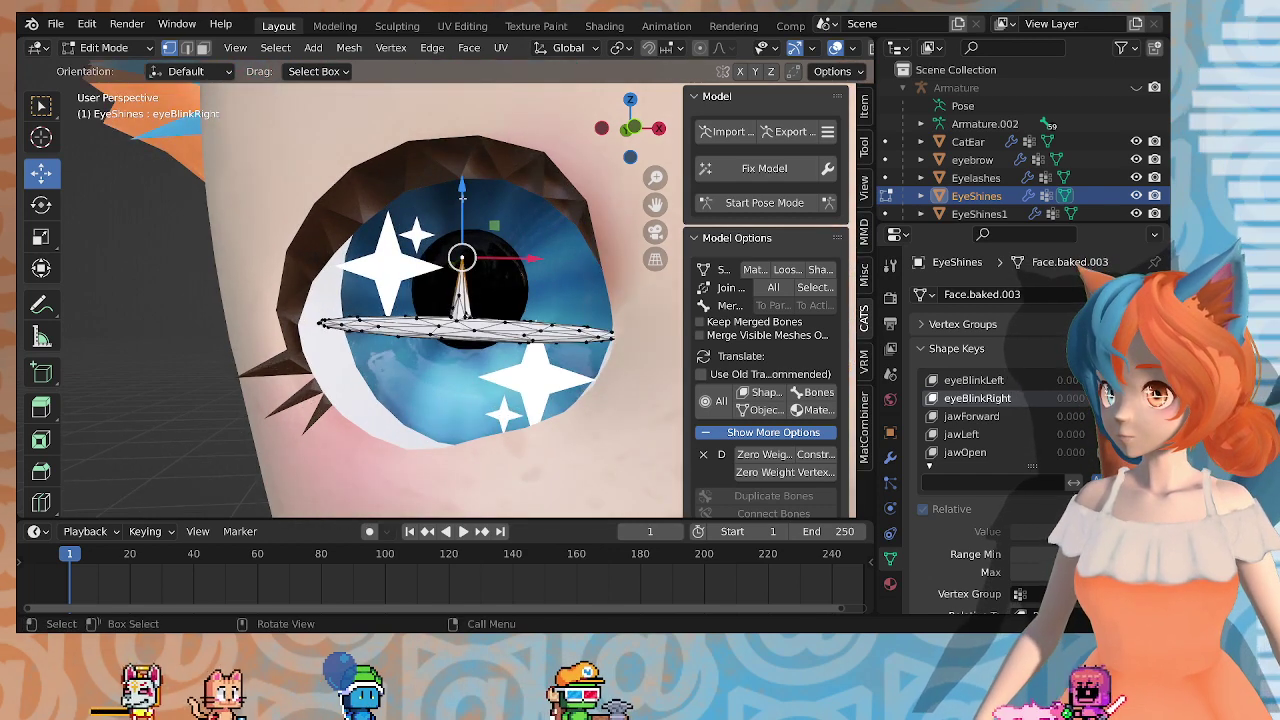
drag(462, 197, 451, 234)
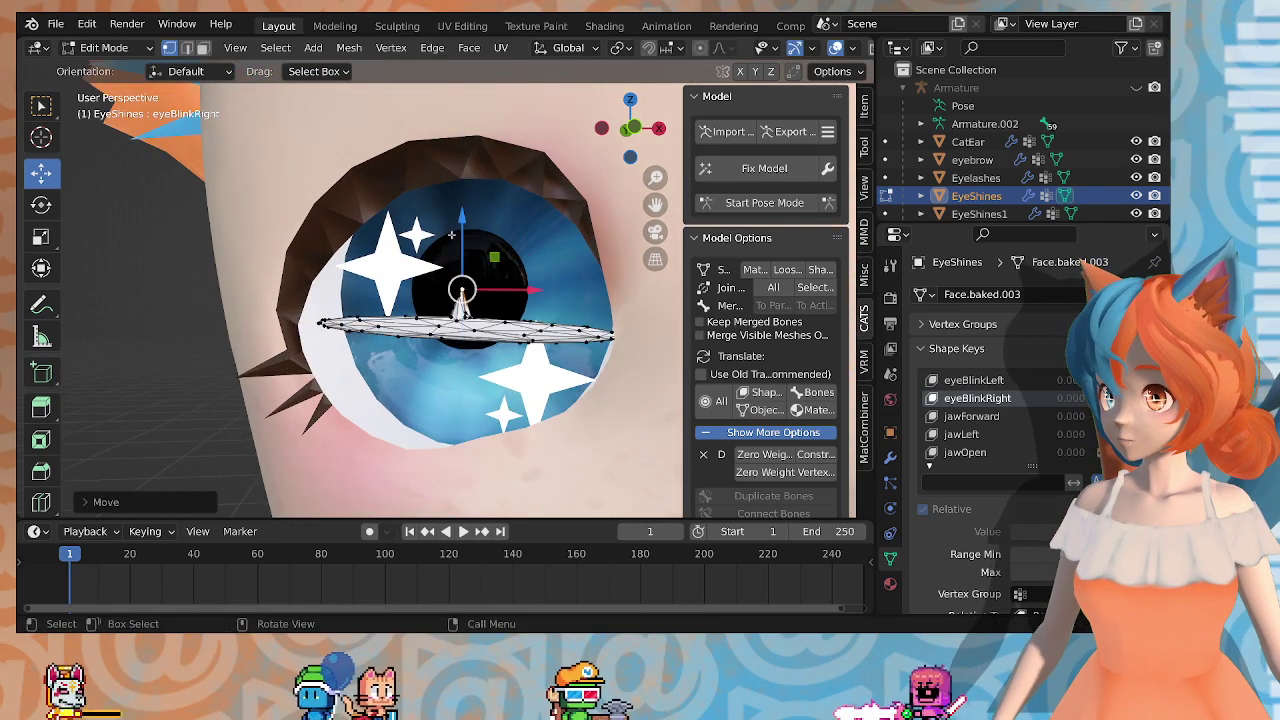
Step: Return to Object Mode and select the pupils object
key(Tab)
scroll(566, 340, down, 2)
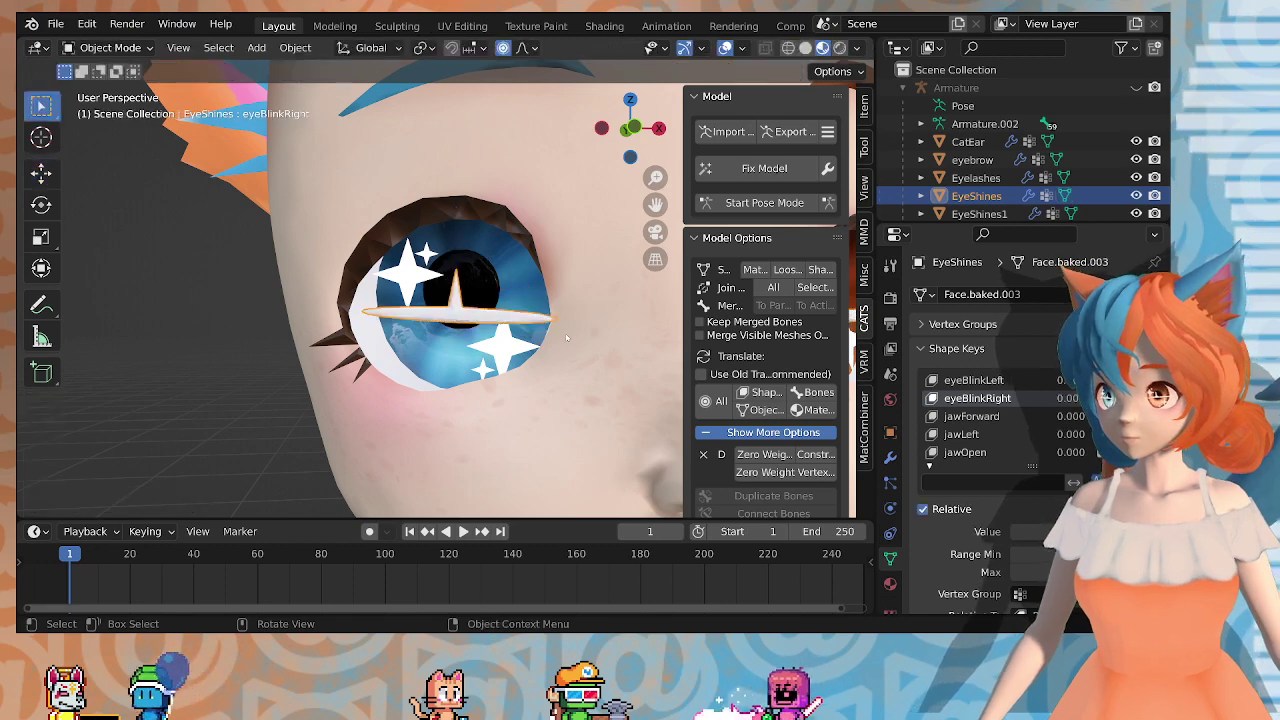
scroll(566, 340, down, 4)
middle_drag(496, 340, 450, 322)
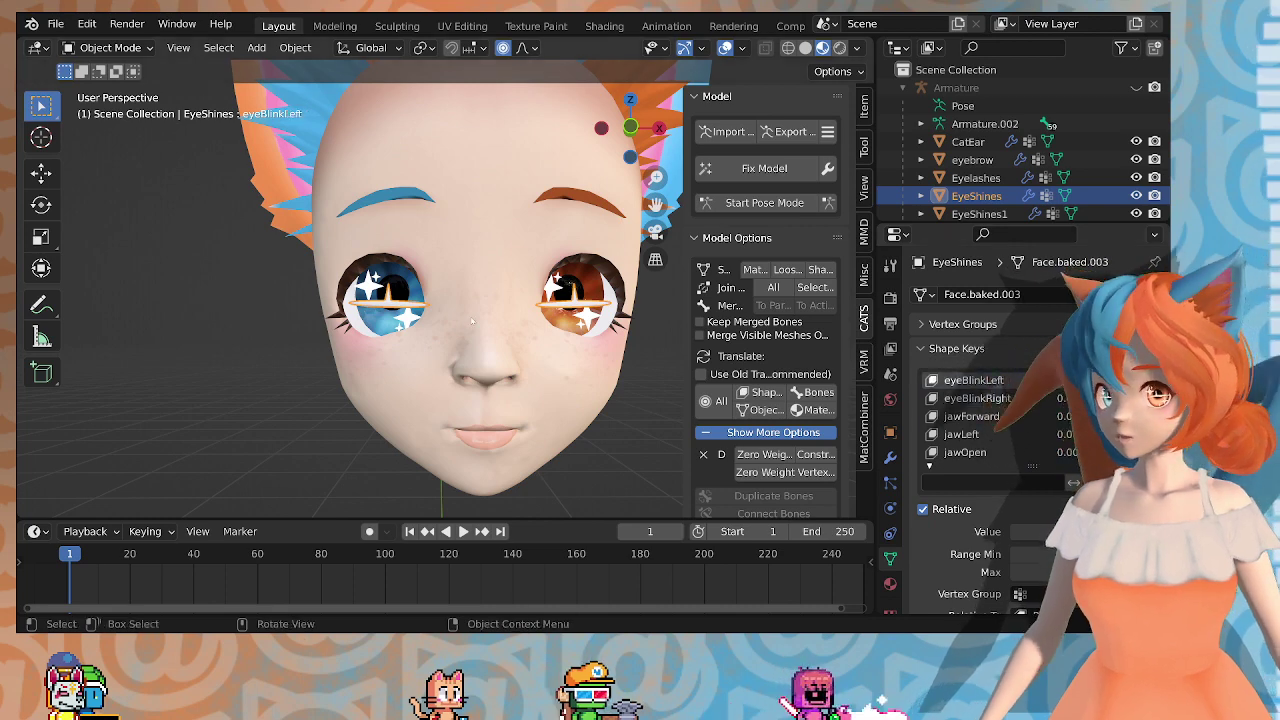
scroll(628, 283, up, 2)
click(628, 283)
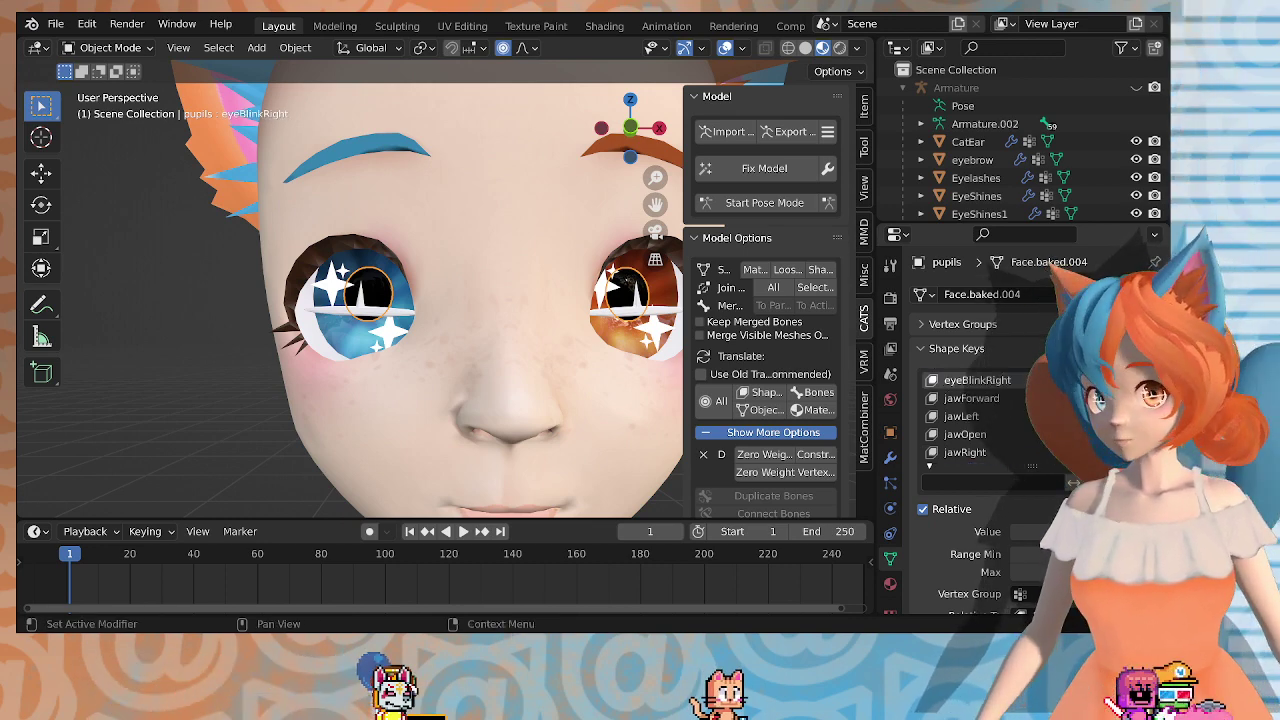
Step: Enter Edit Mode on the pupils mesh and circle-select the blue eye's pupil vertices from the front and from behind
key(Tab)
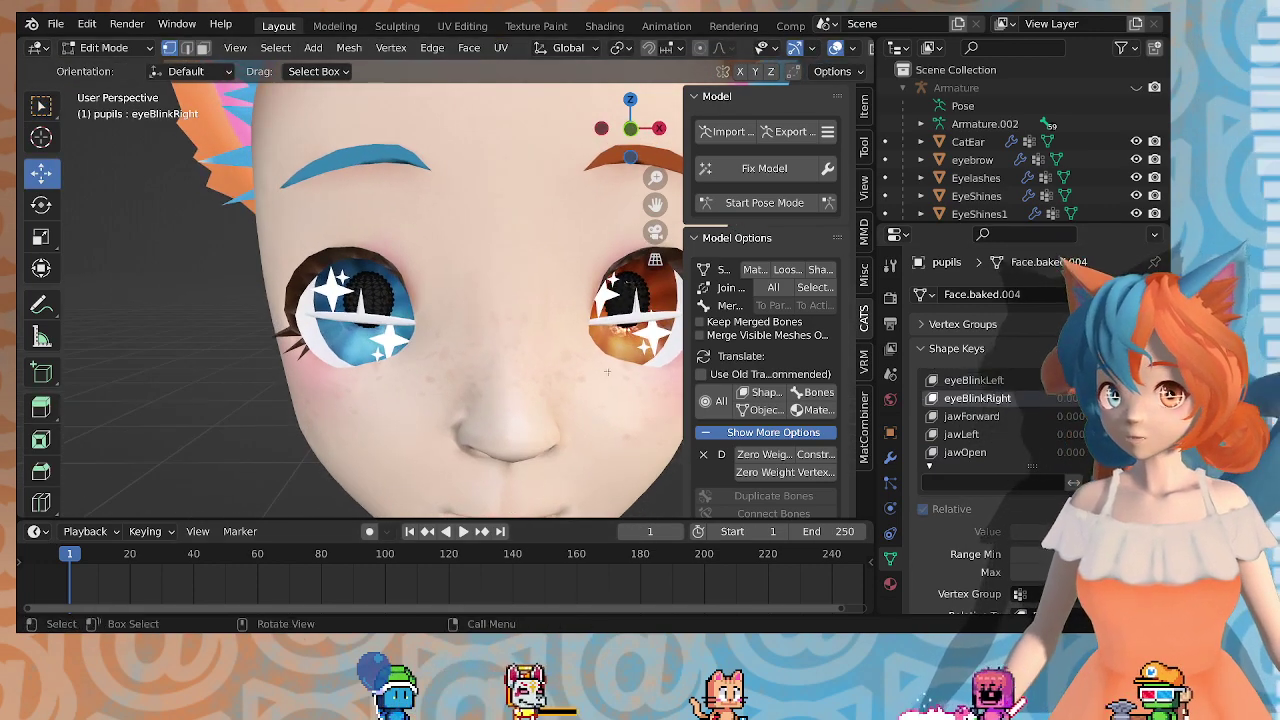
middle_drag(358, 300, 358, 292)
scroll(358, 292, up, 3)
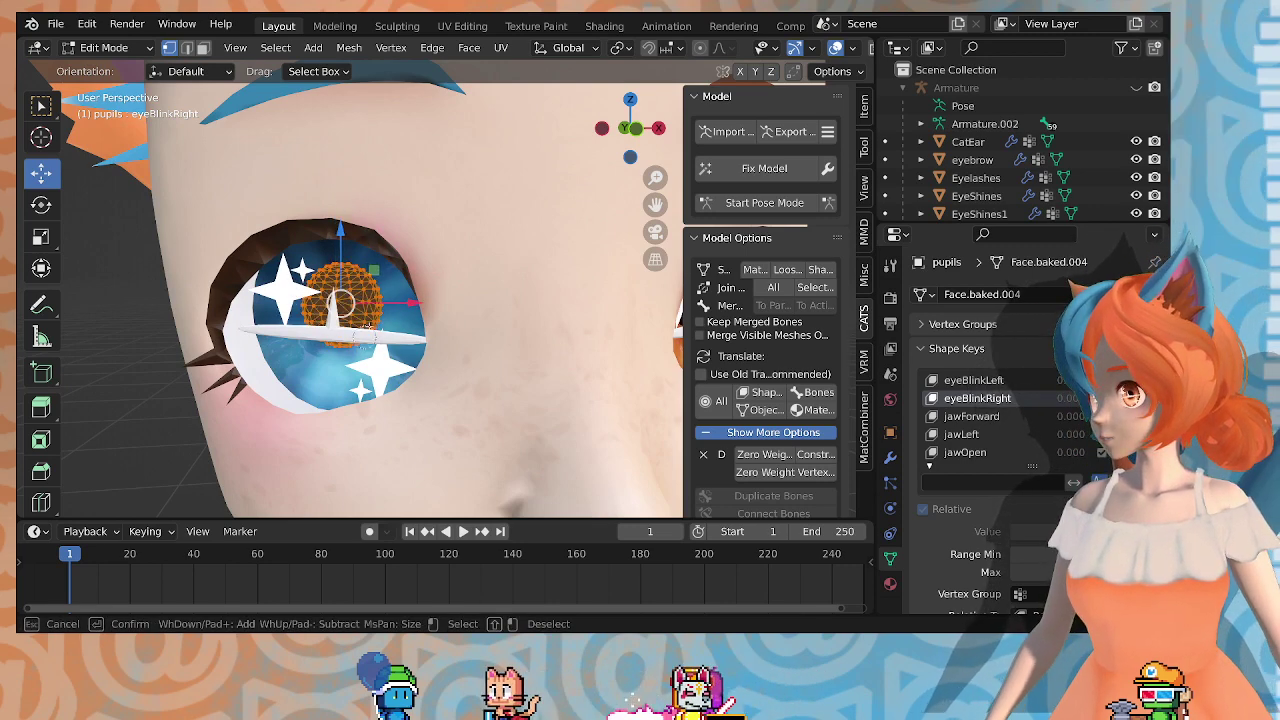
right_click(437, 335)
middle_drag(437, 335, 58, 348)
scroll(346, 294, up, 2)
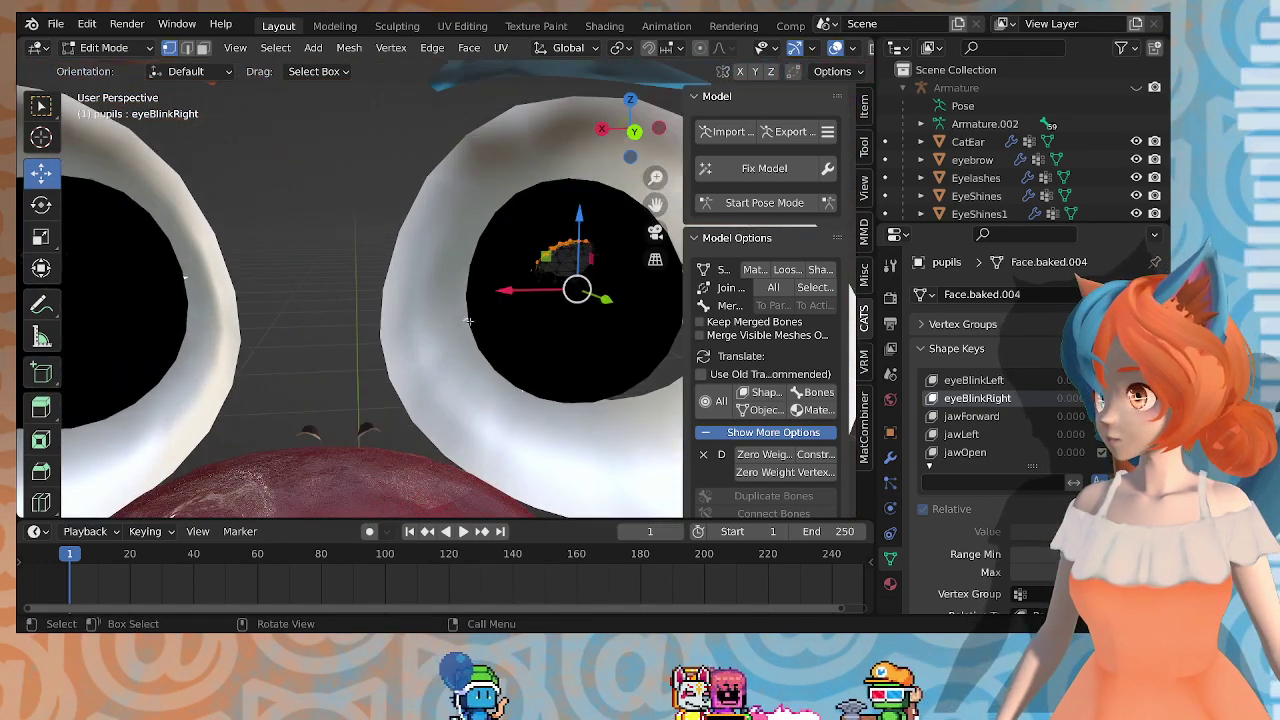
key(c)
click(590, 272)
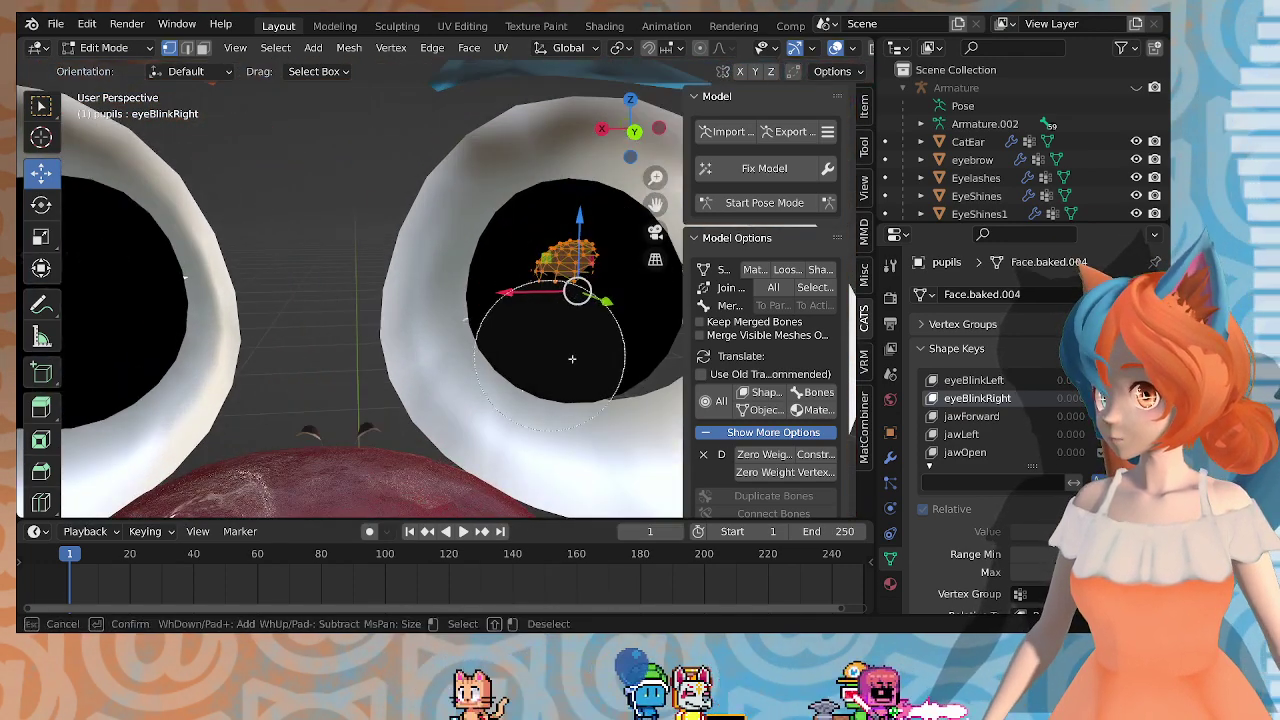
right_click(566, 362)
mouse_move(566, 362)
middle_down()
mouse_move(386, 286)
mouse_move(653, 347)
mouse_move(559, 391)
mouse_move(567, 380)
middle_up()
Step: Try scaling the selected blue-eye pupil uniformly, testing several factors and settling on 0.05
key(s)
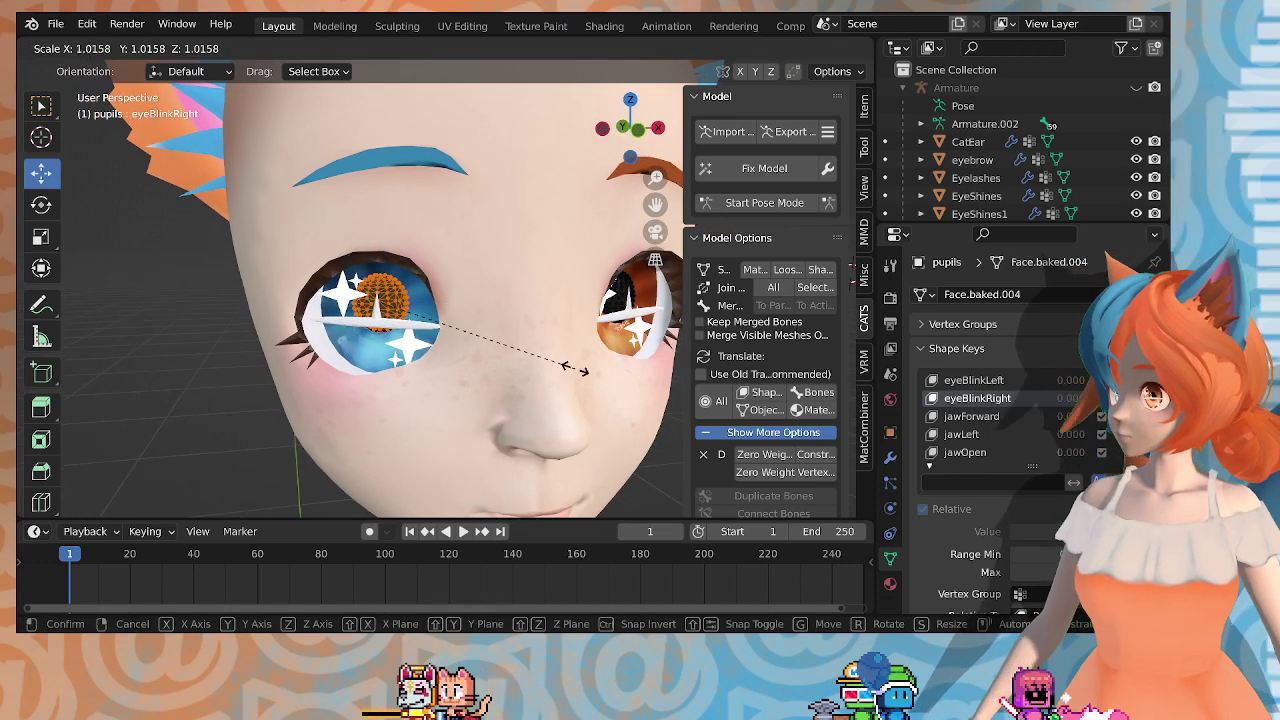
text(.5)
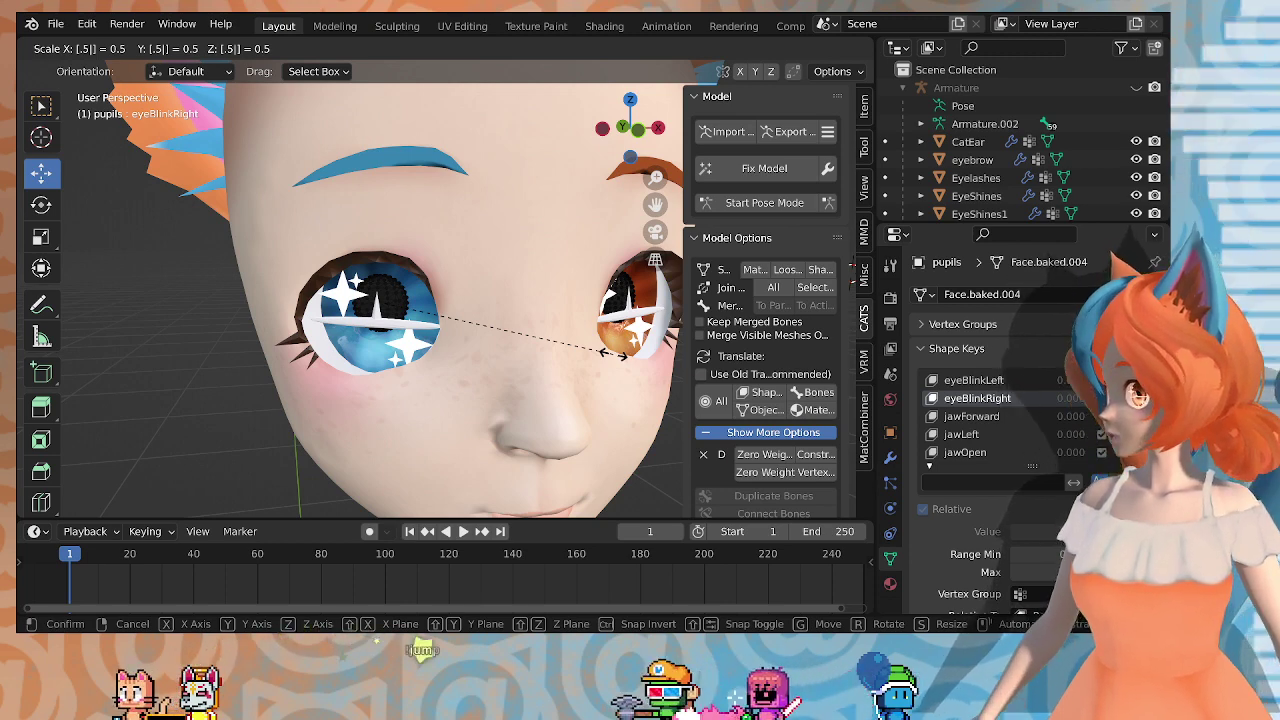
key(BackSpace)
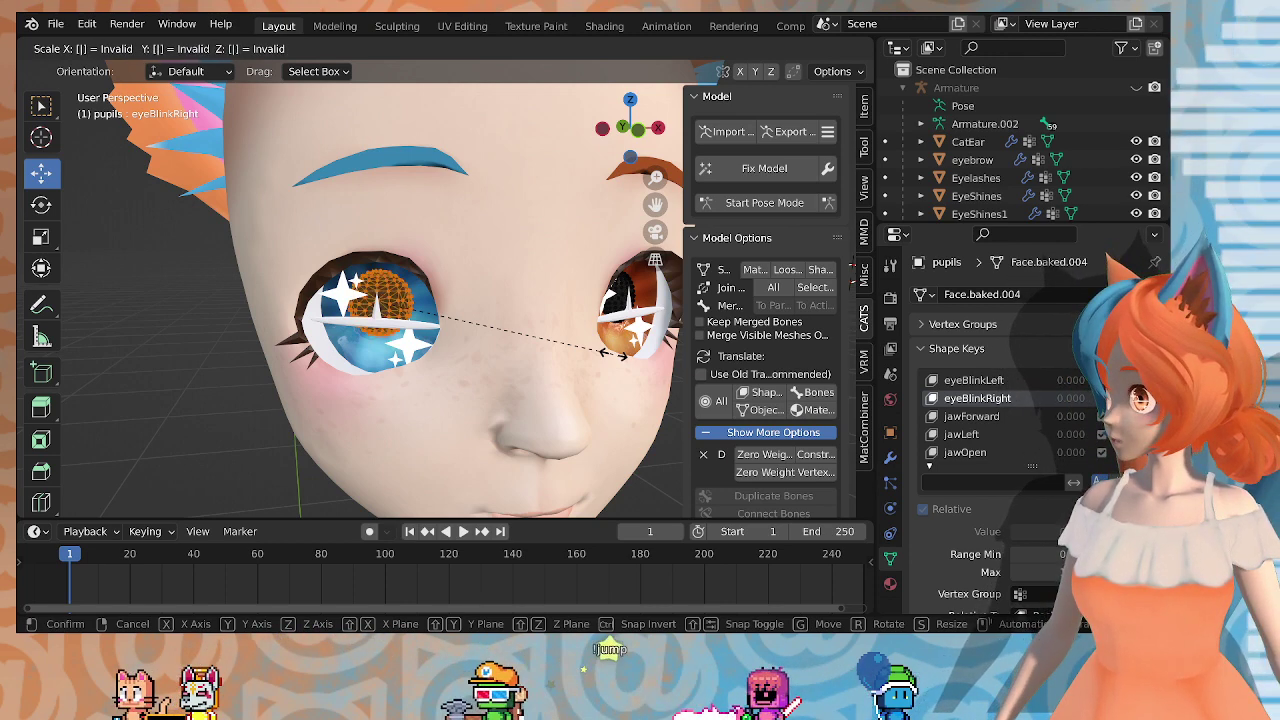
text(.2)
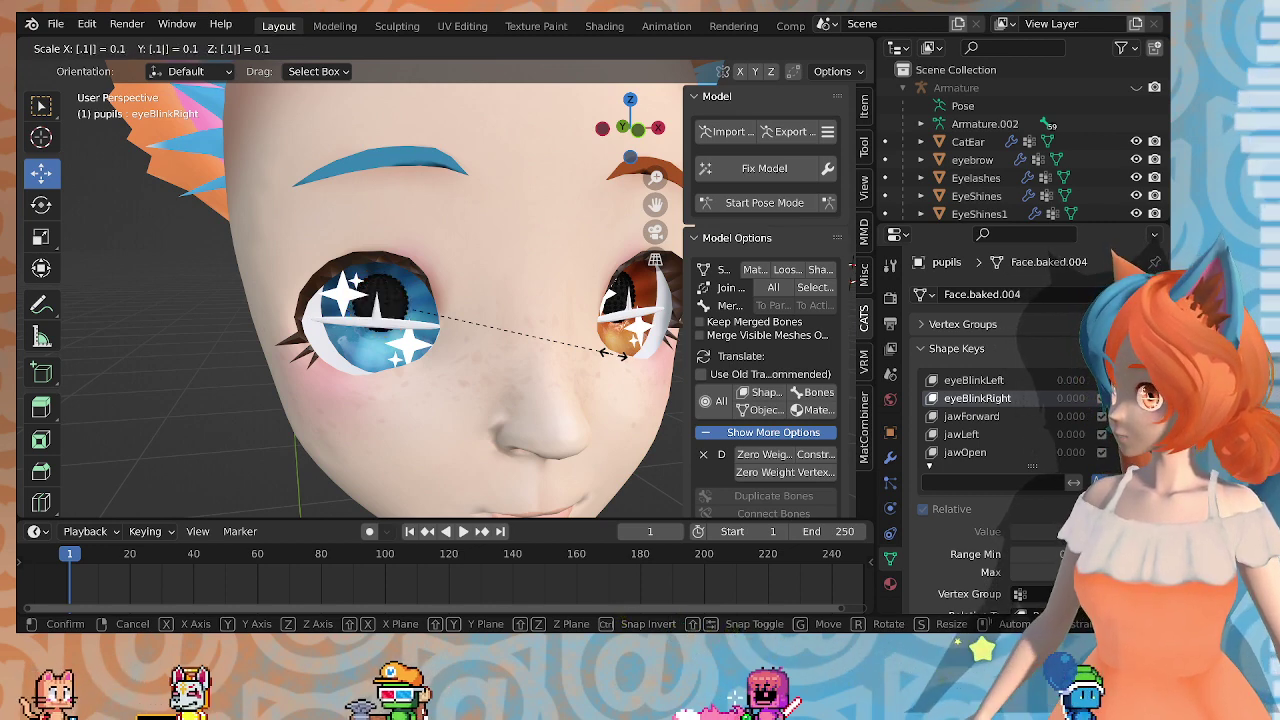
key(BackSpace)
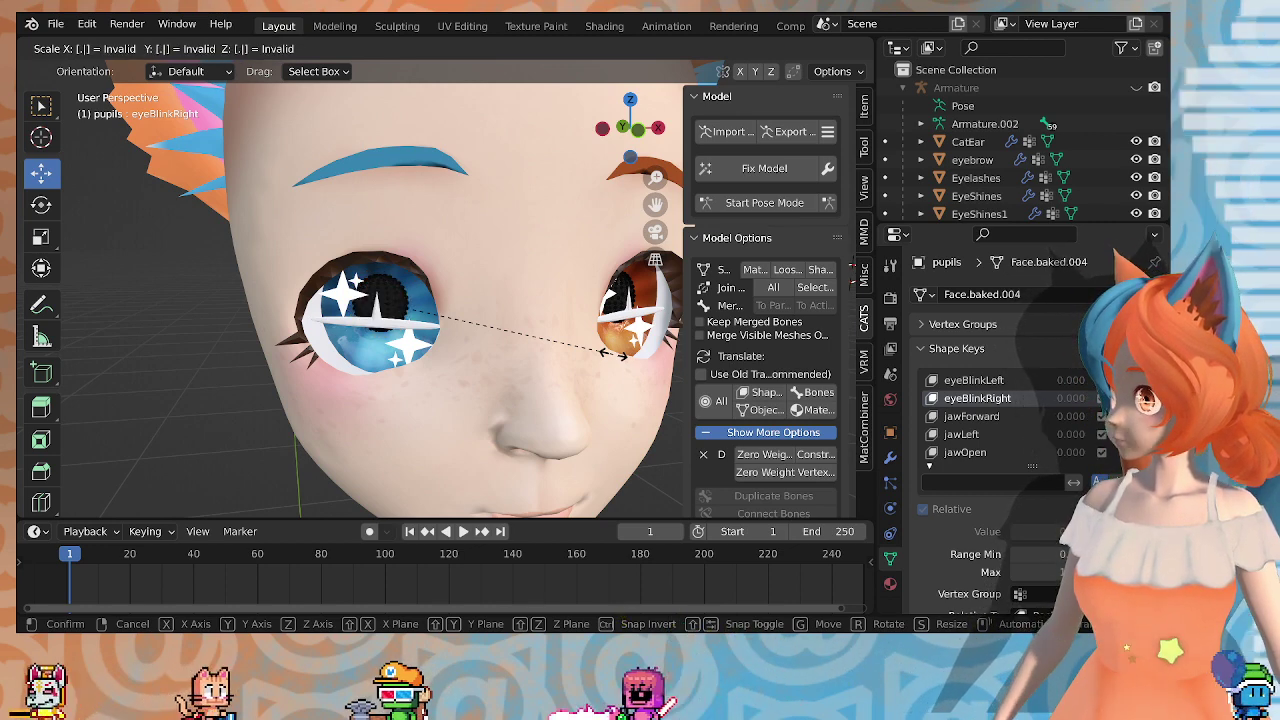
key(BackSpace)
text(1.2)
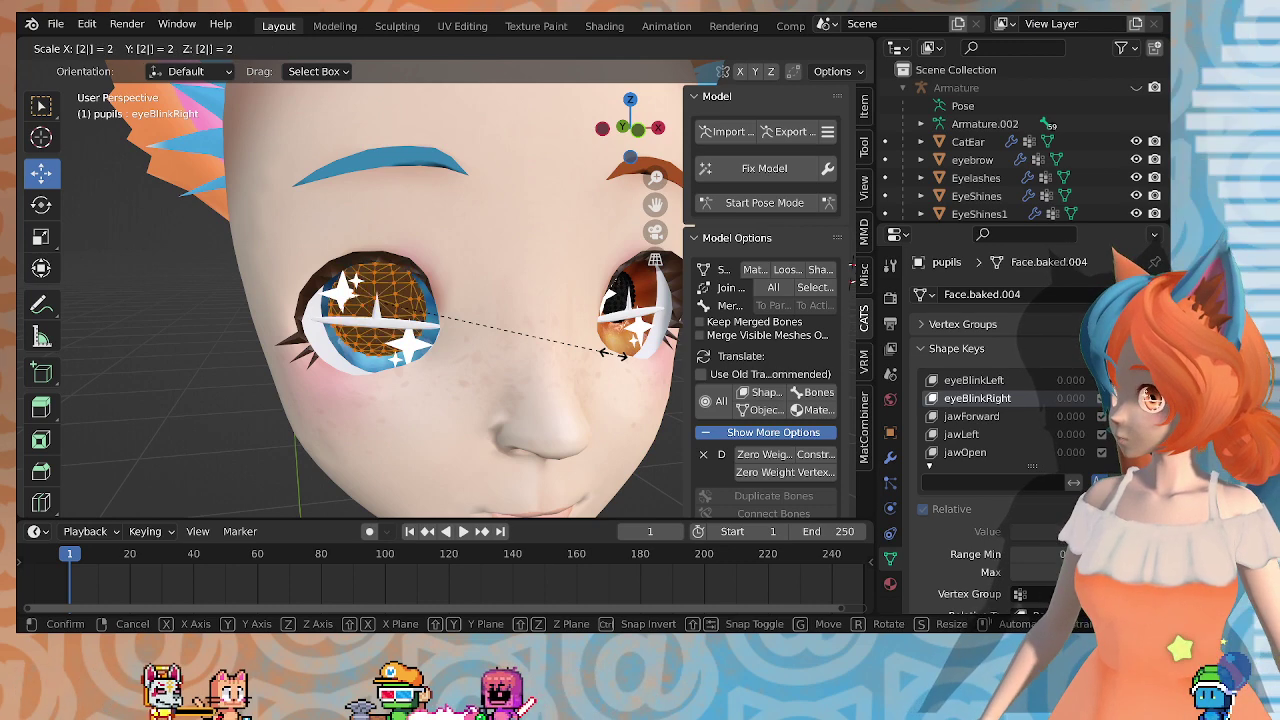
key(BackSpace)
key(BackSpace)
key(BackSpace)
text(.05)
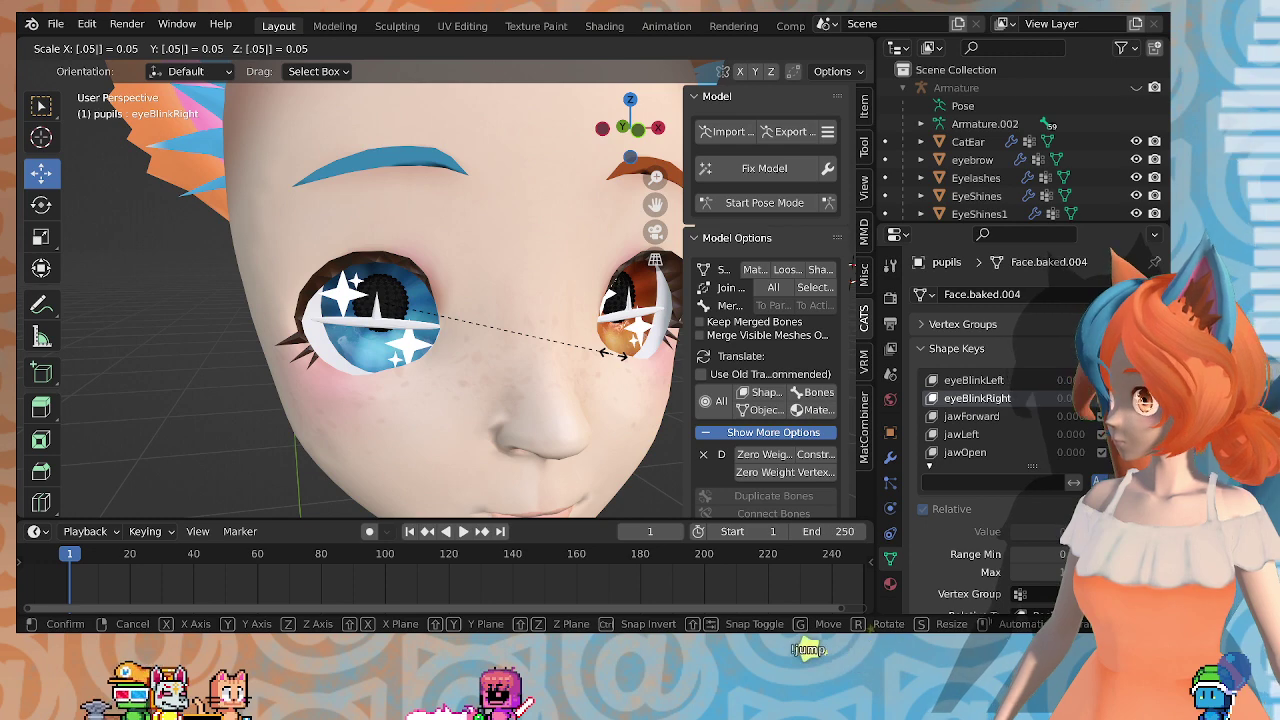
key(Return)
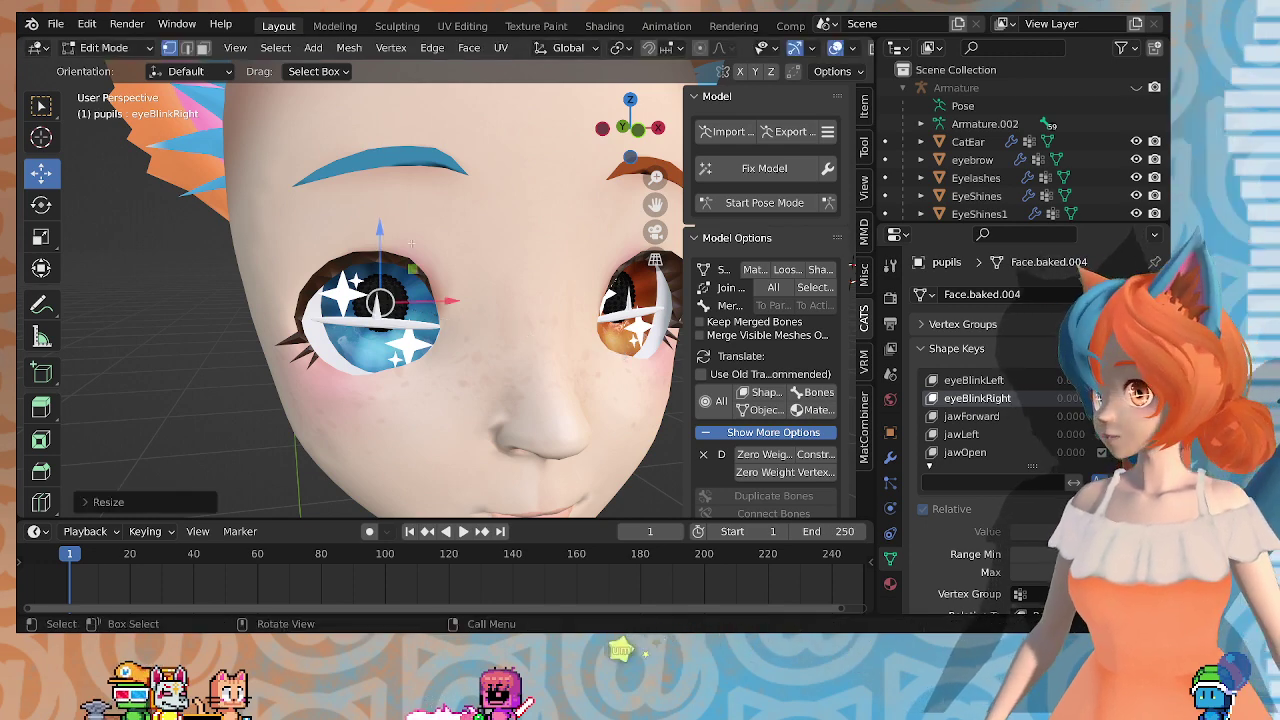
middle_drag(411, 244, 366, 241)
scroll(386, 265, down, 3)
scroll(377, 239, up, 2)
click(43, 242)
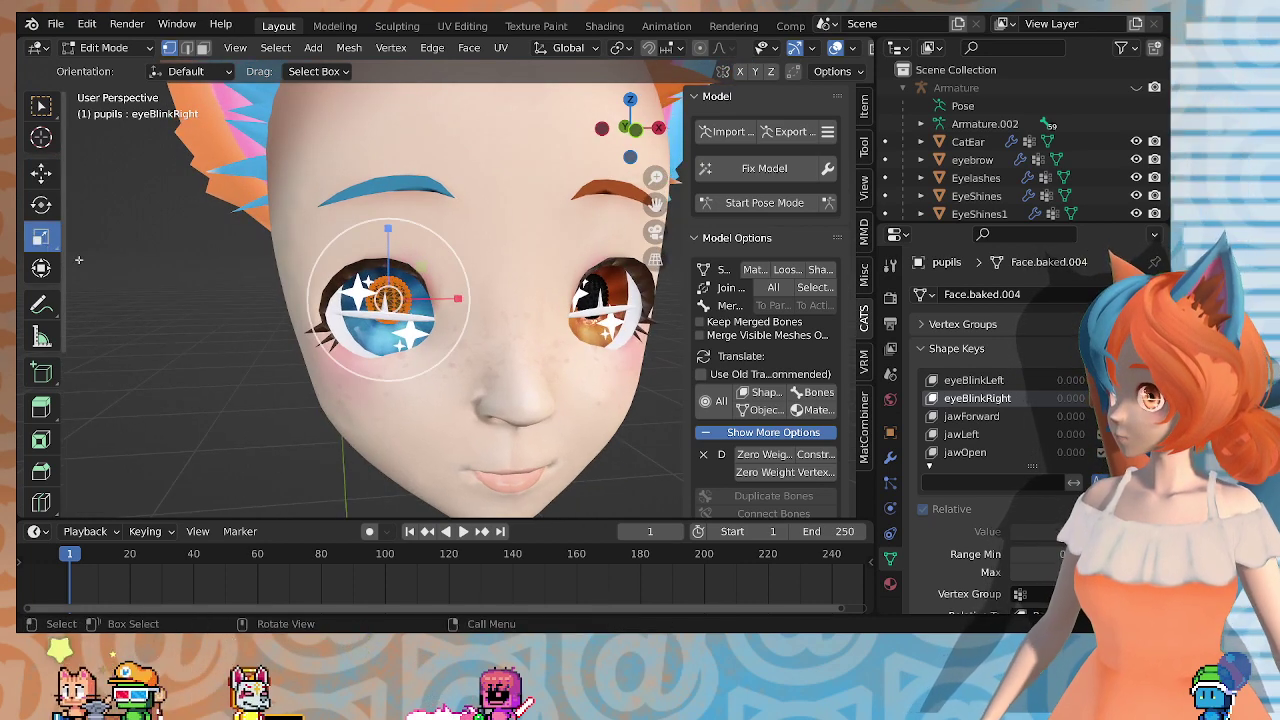
key(s)
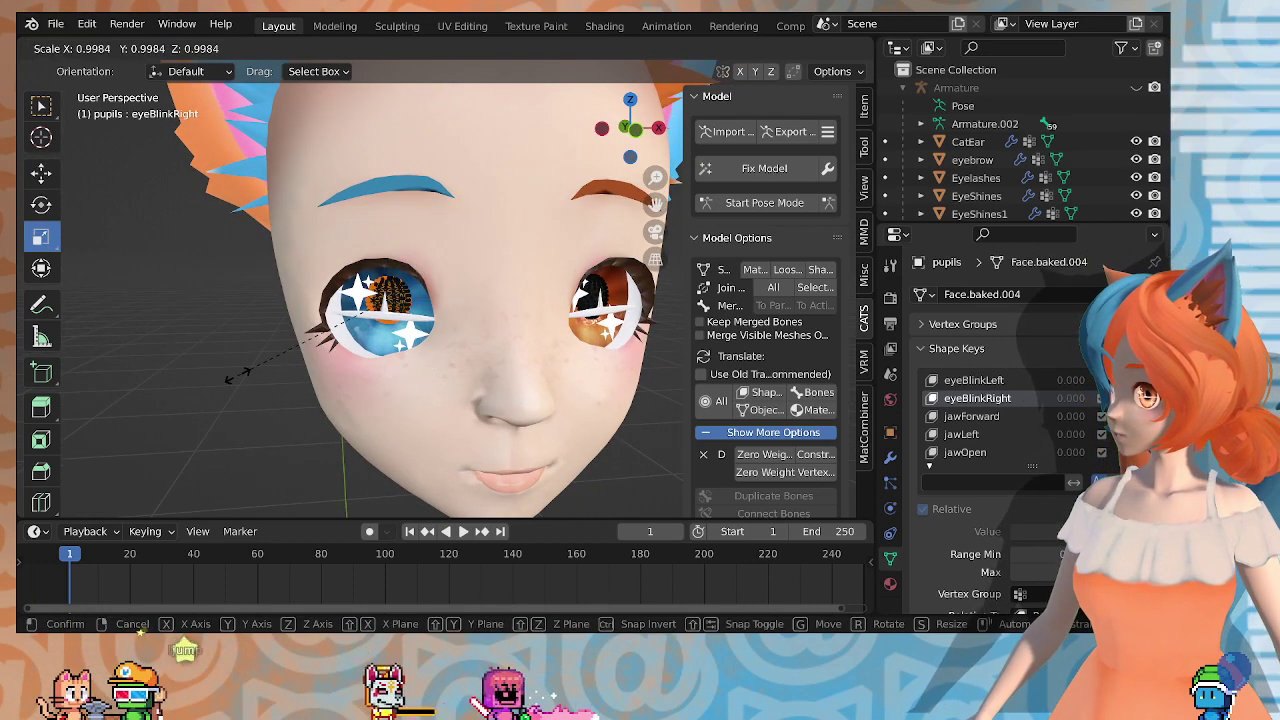
key(Escape)
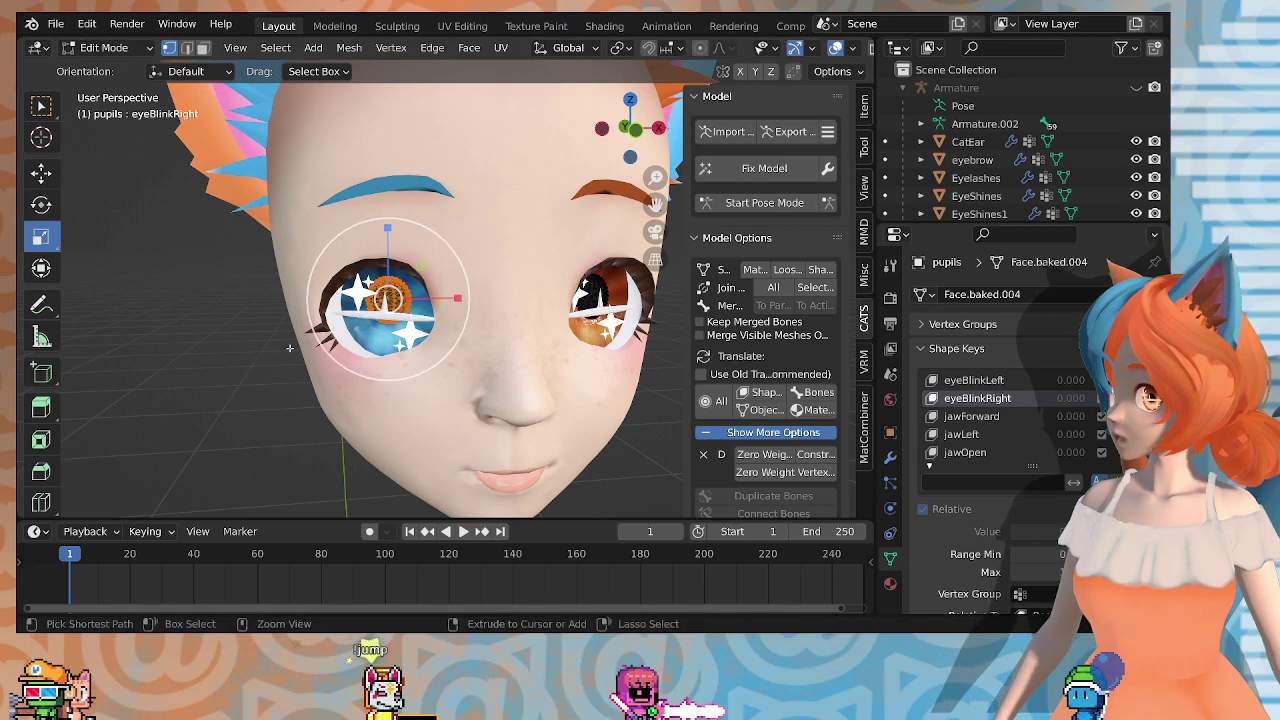
middle_drag(284, 354, 320, 320)
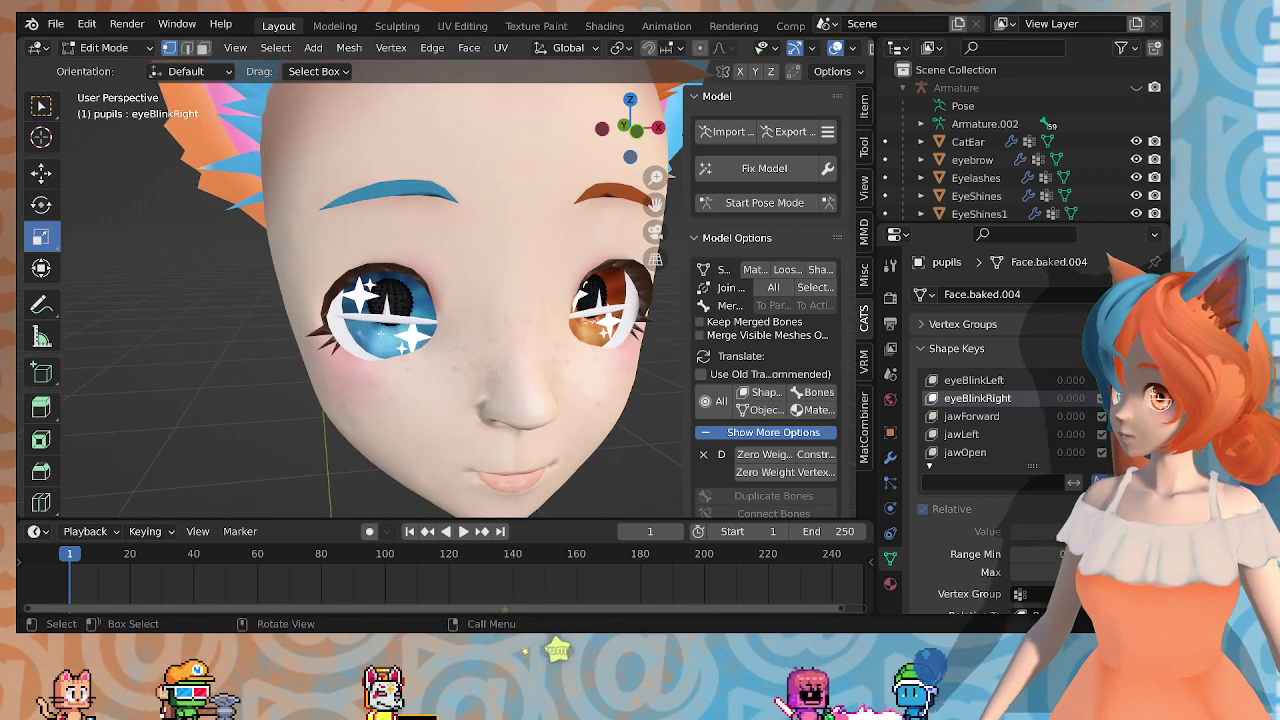
scroll(336, 296, up, 4)
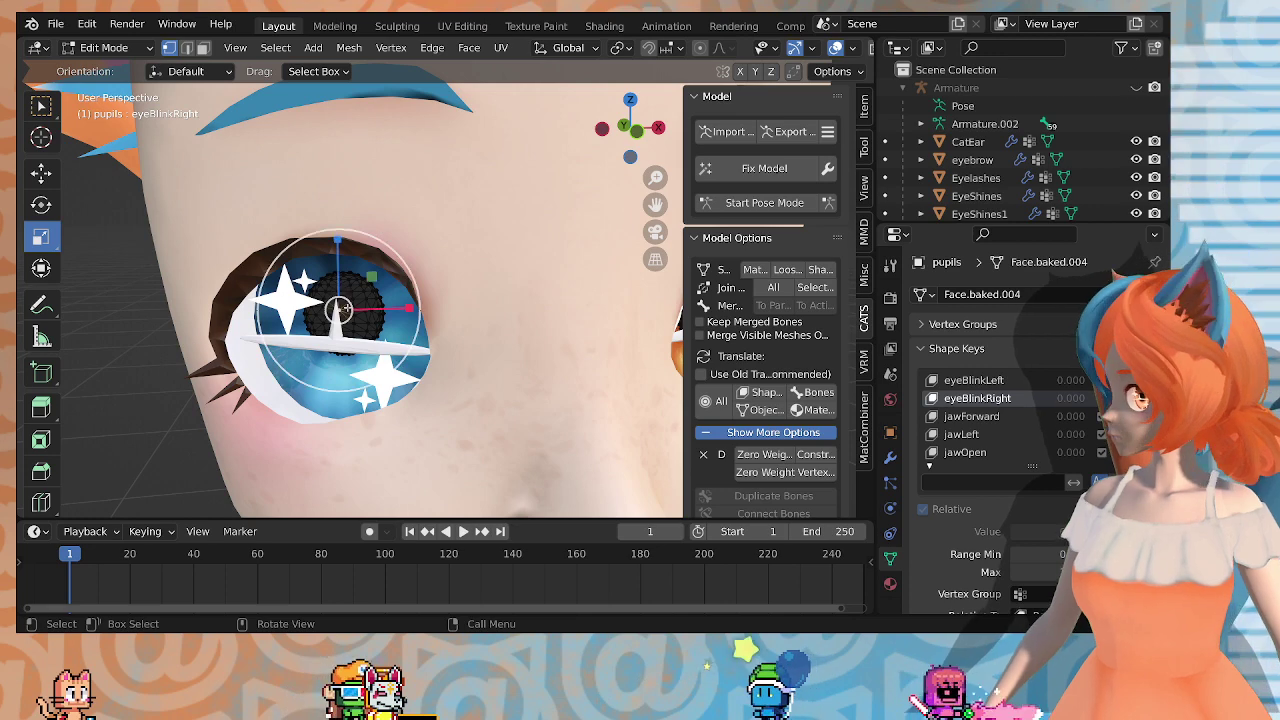
scroll(170, 258, down, 5)
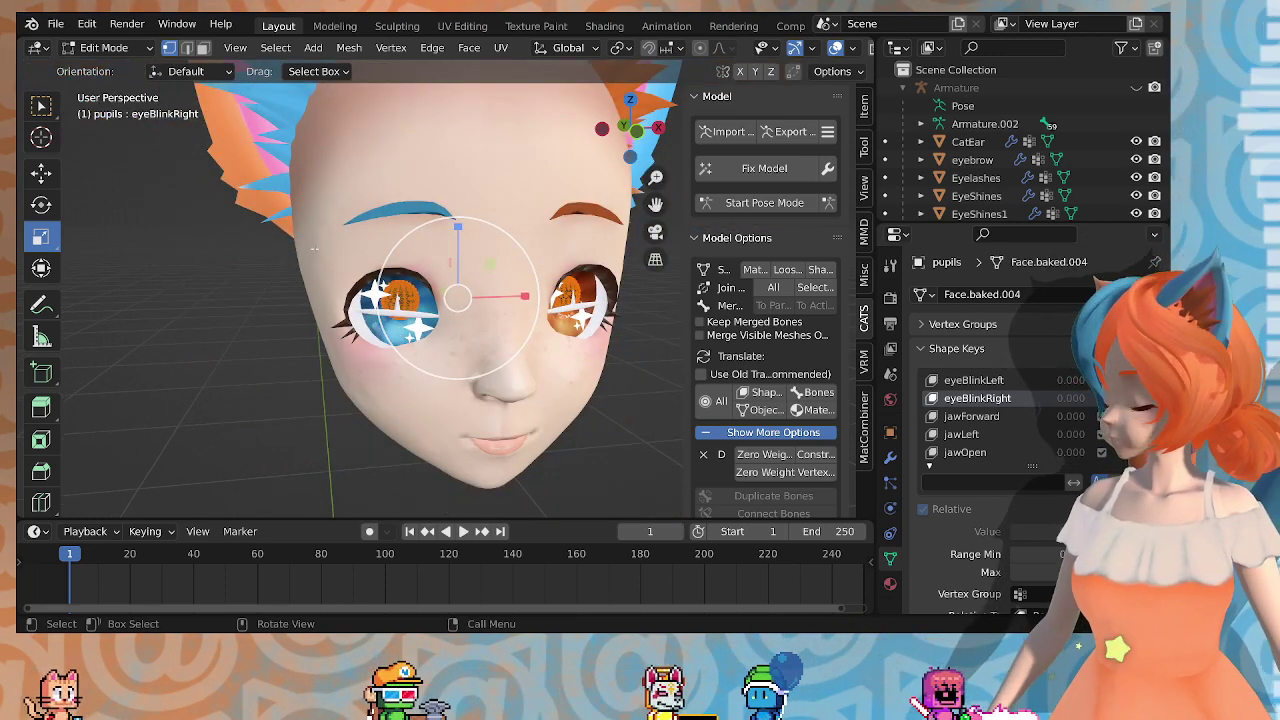
Step: Circle-select the blue eye's pupil and try moving it outward along the X axis
key(c)
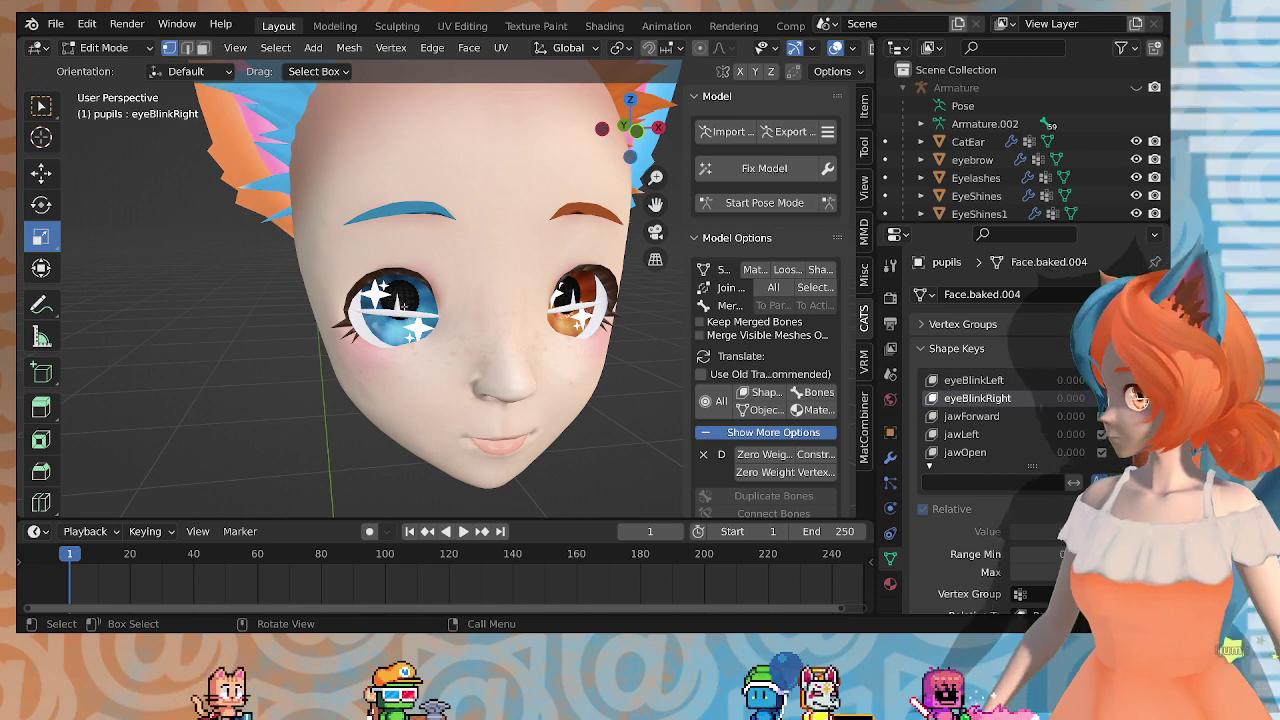
key(Escape)
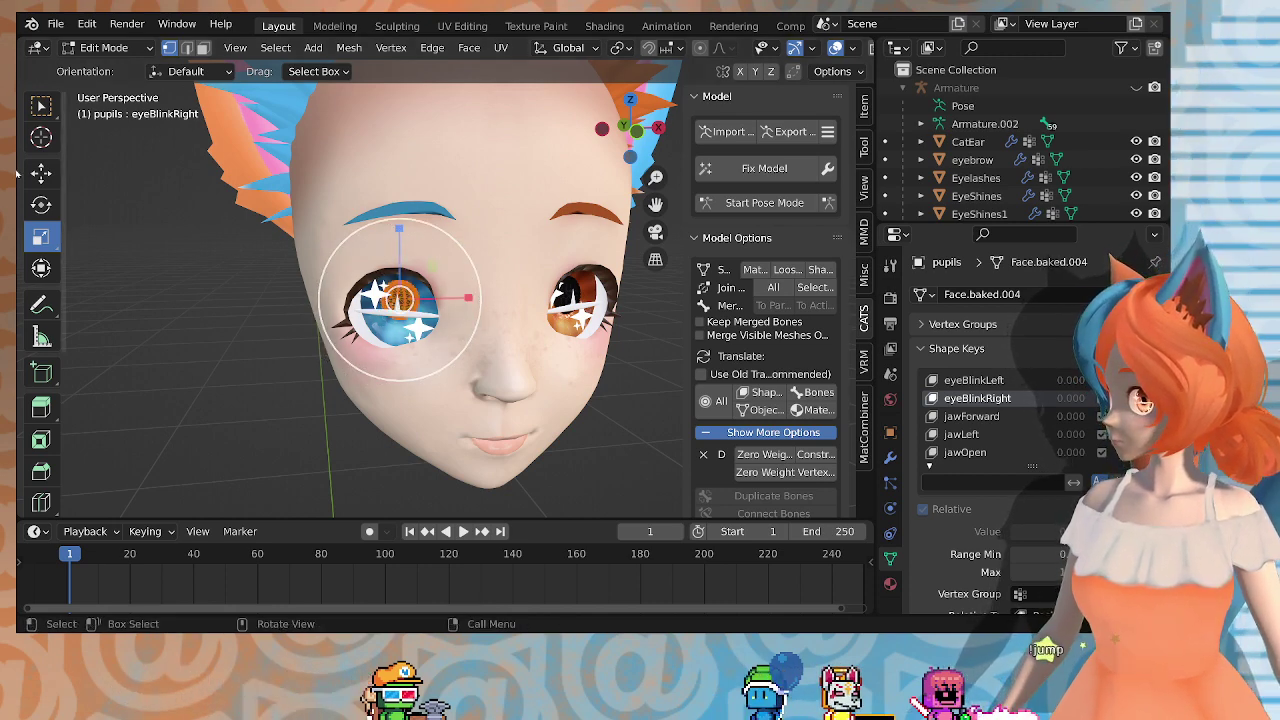
key(g)
key(x)
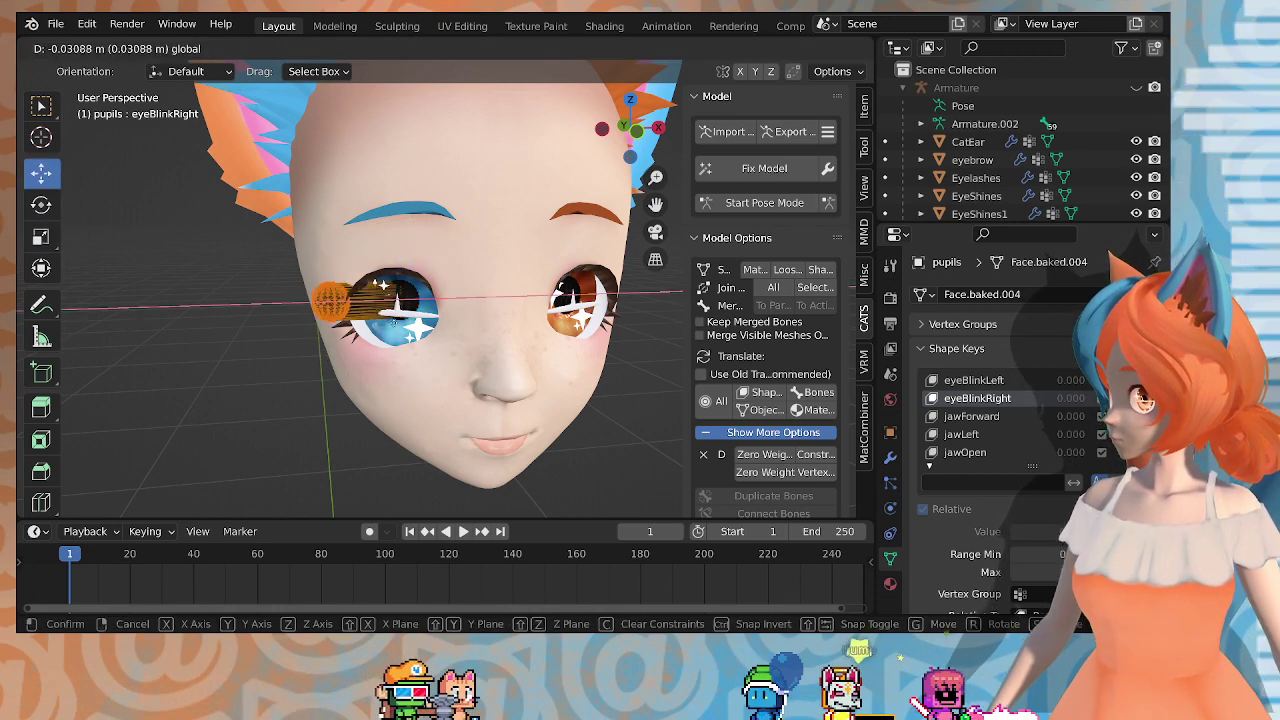
key(Escape)
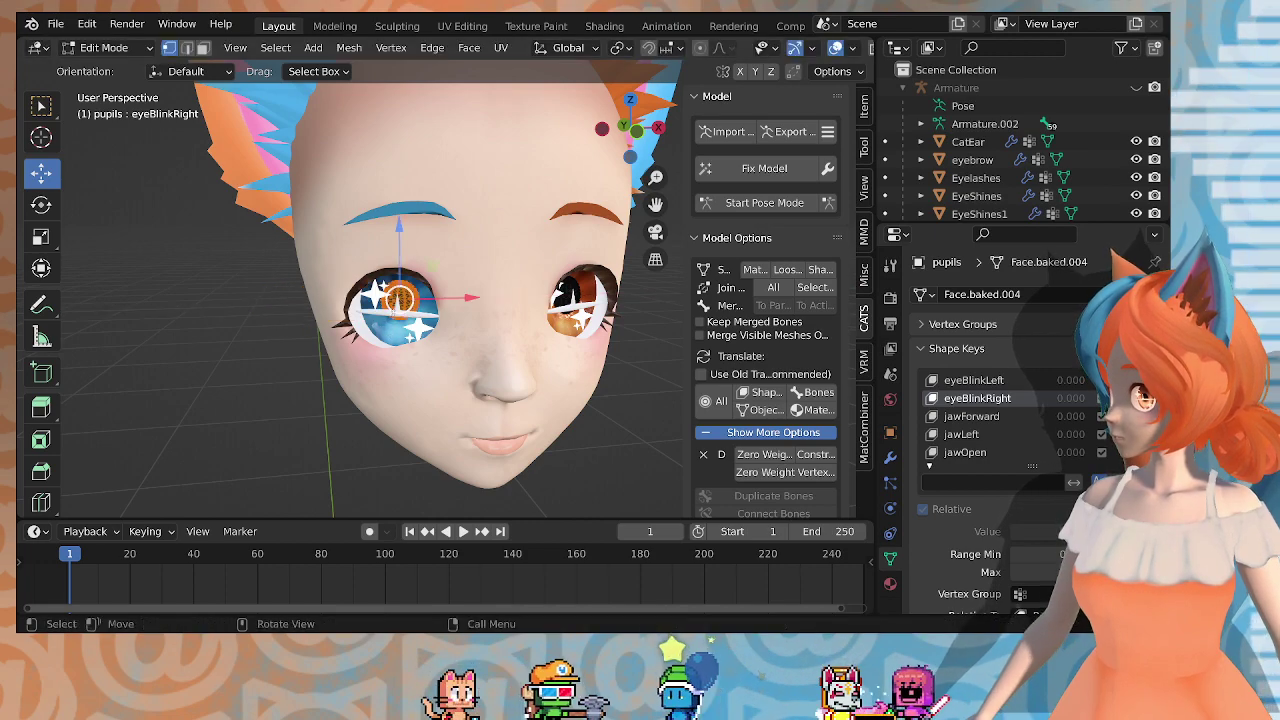
Step: Try shifting the selected pupil vertices along X again to check for overlapping geometry
middle_drag(389, 334, 457, 309)
scroll(400, 300, up, 3)
key(g)
key(x)
drag(363, 307, 296, 306)
middle_drag(292, 305, 348, 300)
scroll(350, 305, down, 5)
middle_drag(453, 308, 397, 320)
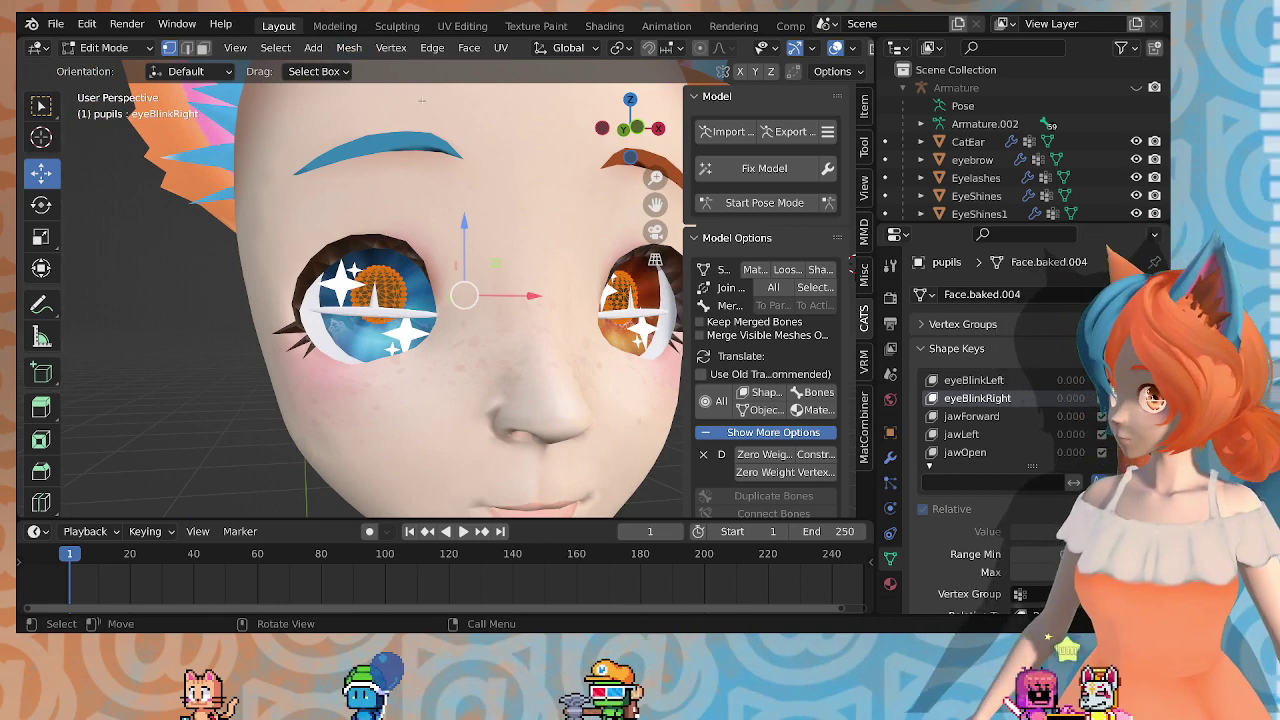
Step: Merge all vertices of both pupils by distance and check the merge distance setting
key(m)
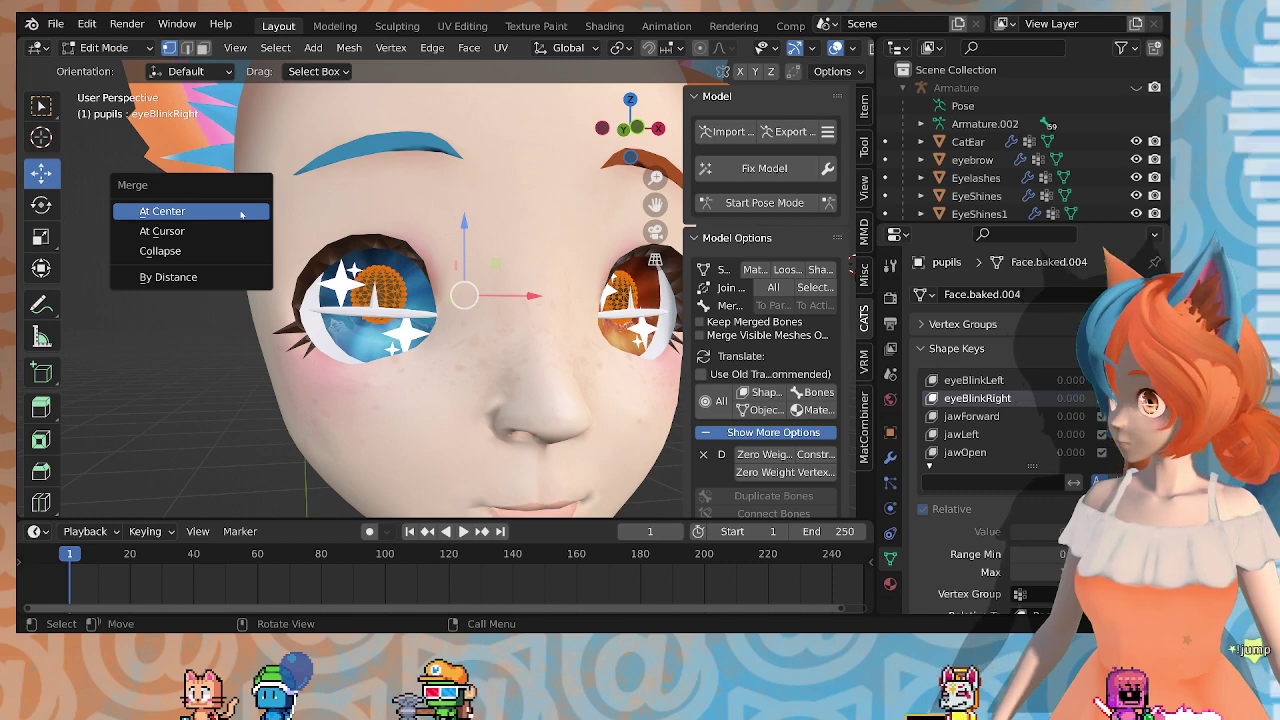
click(183, 276)
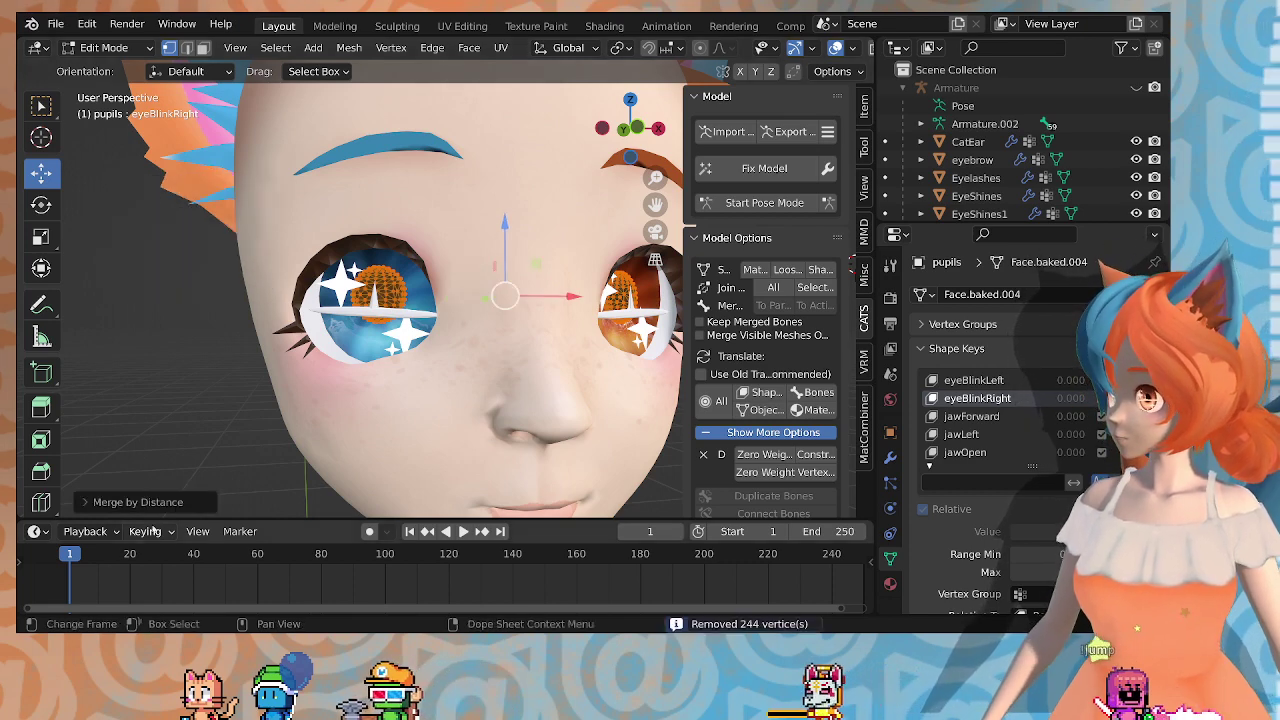
click(86, 502)
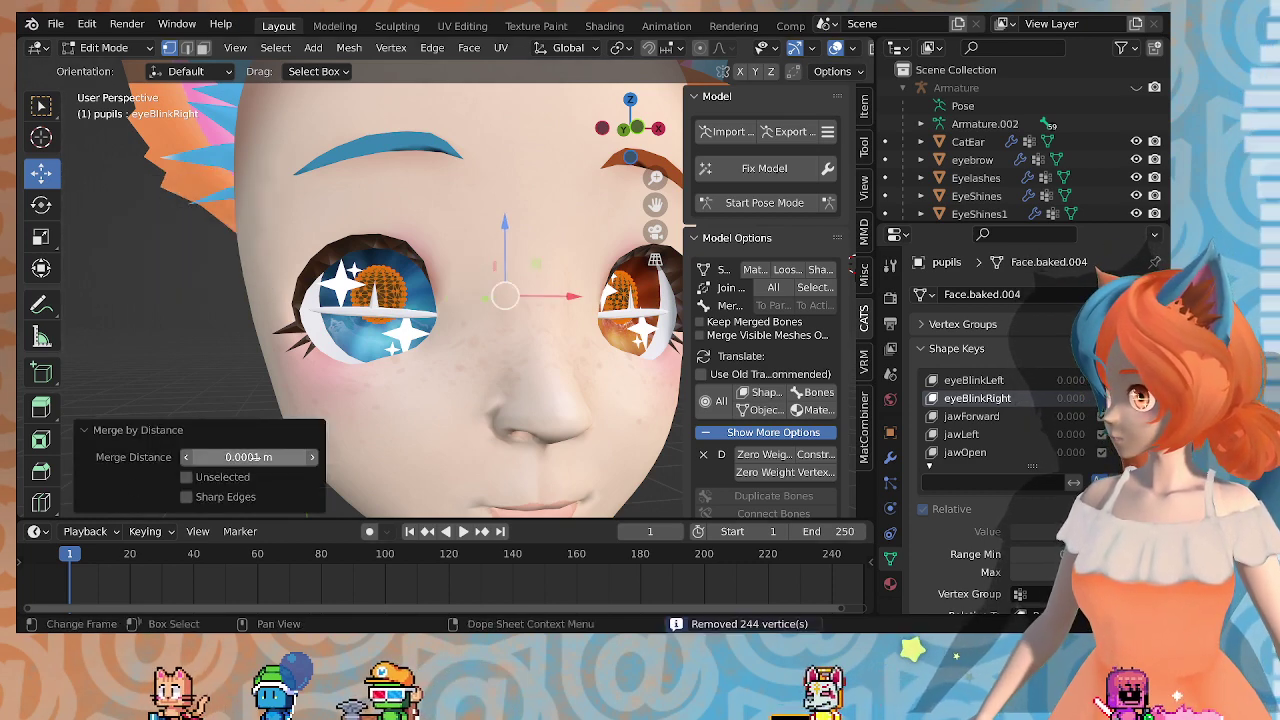
click(101, 511)
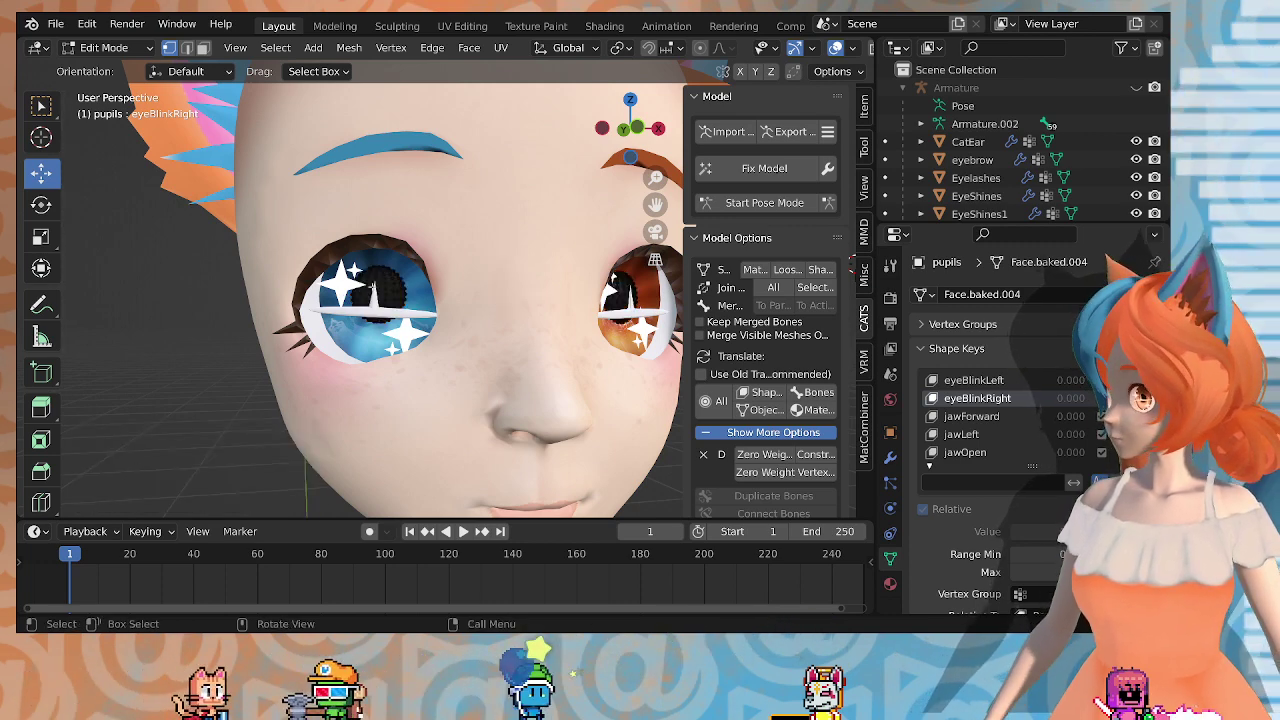
Step: Select the merged vertices of the blue eye's pupil only, checking the selection from behind the face
key(c)
click(347, 303)
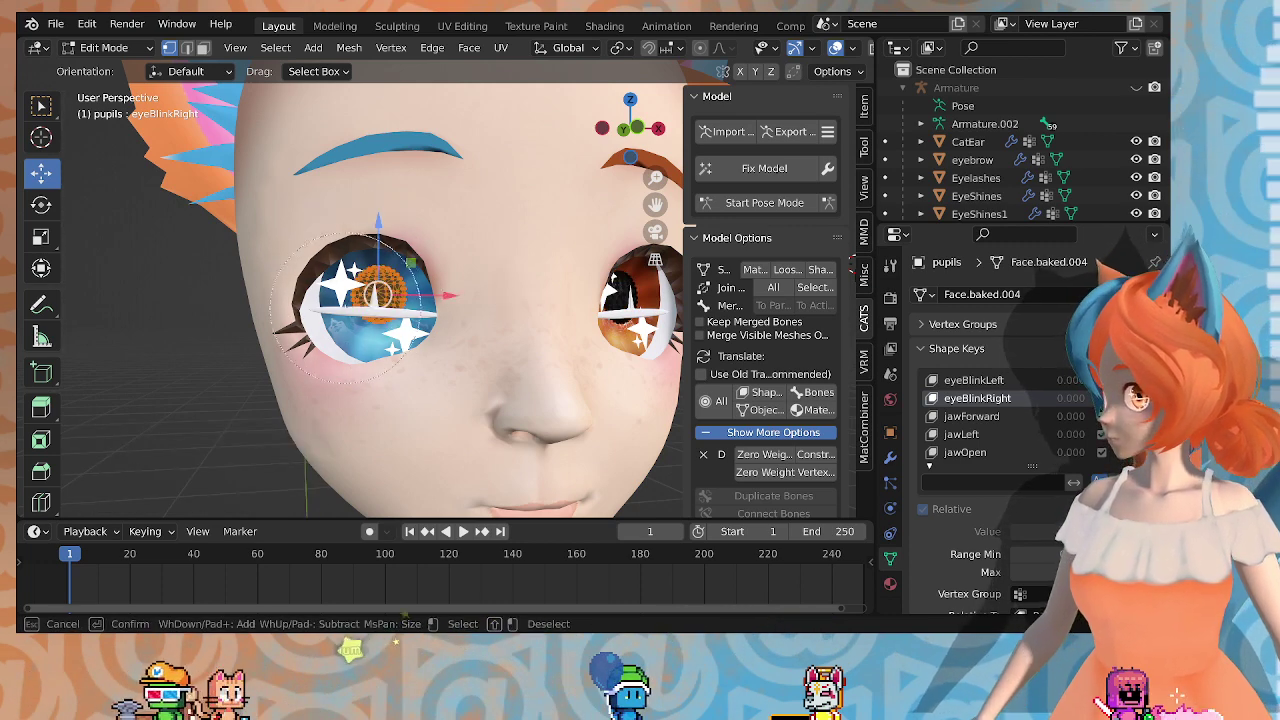
key(KP_9)
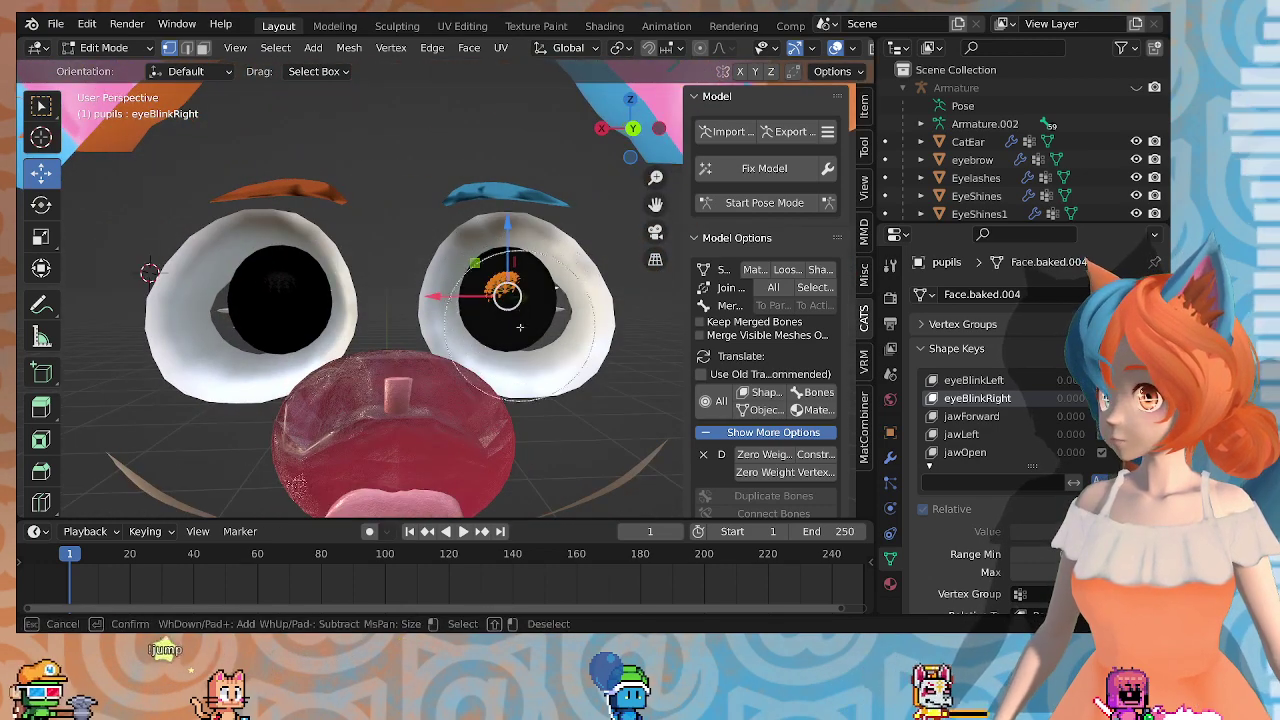
key(Escape)
middle_drag(542, 330, 551, 282)
key(c)
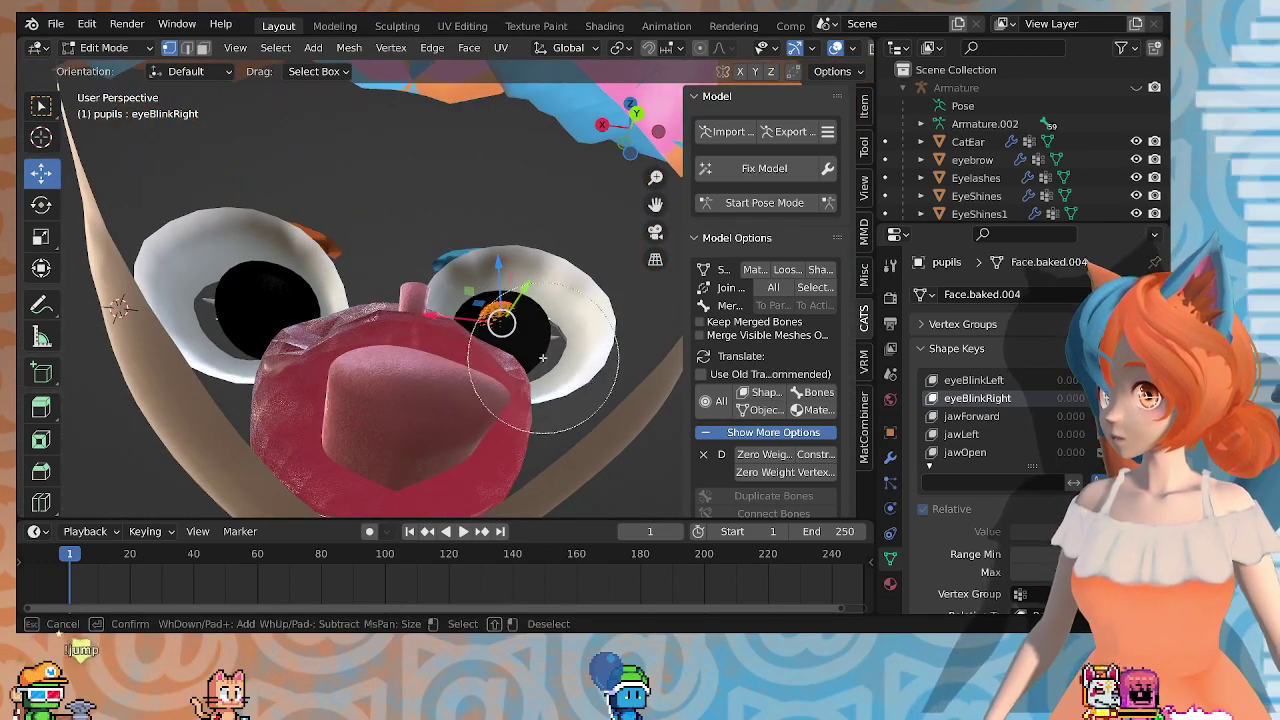
shift+click(543, 360)
key(Escape)
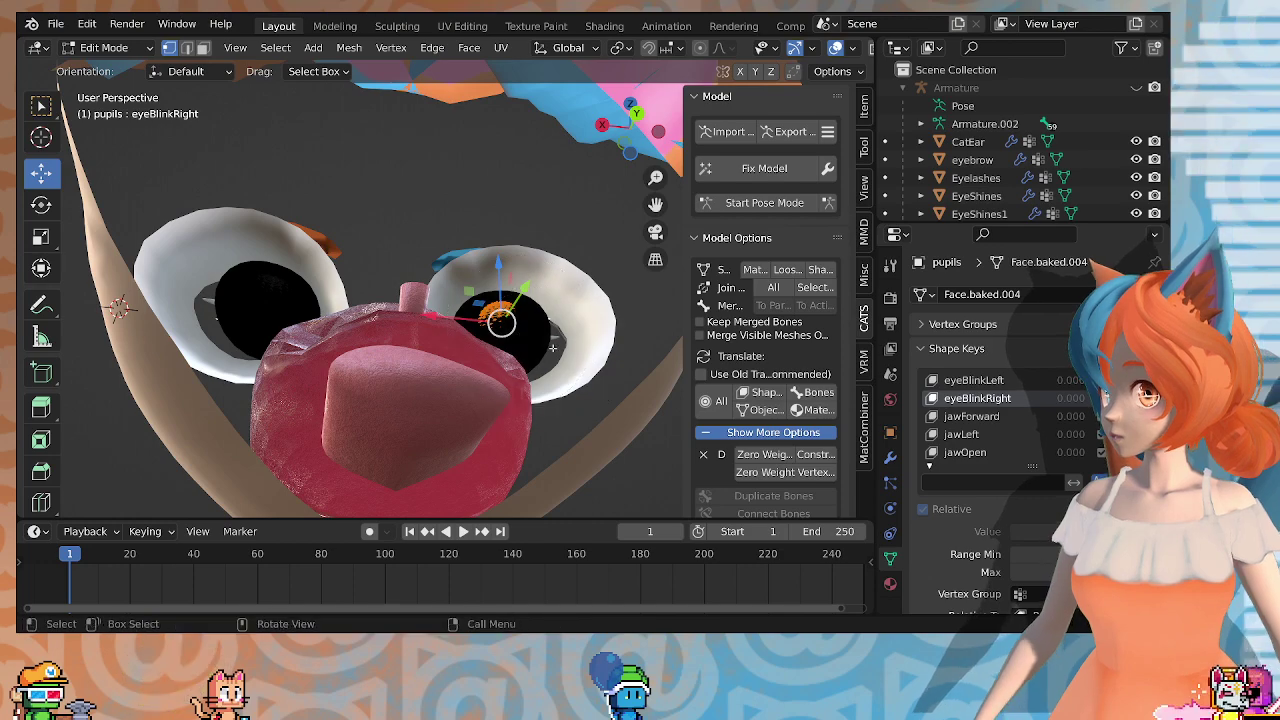
key(KP_Decimal)
middle_drag(511, 295, 478, 250)
Step: Shift the selected pupil about 0.041 m along negative X as a test and undo the move
key(g)
key(x)
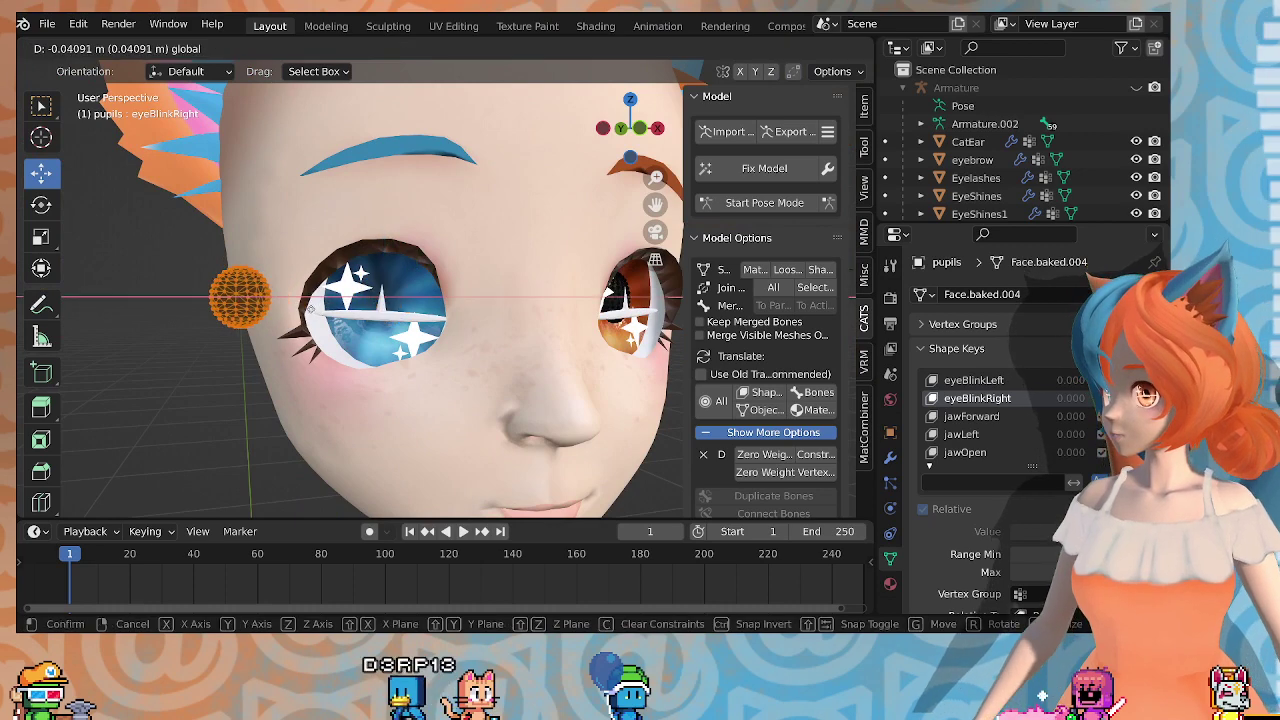
click(311, 309)
key(ctrl+z)
middle_drag(410, 285, 376, 242)
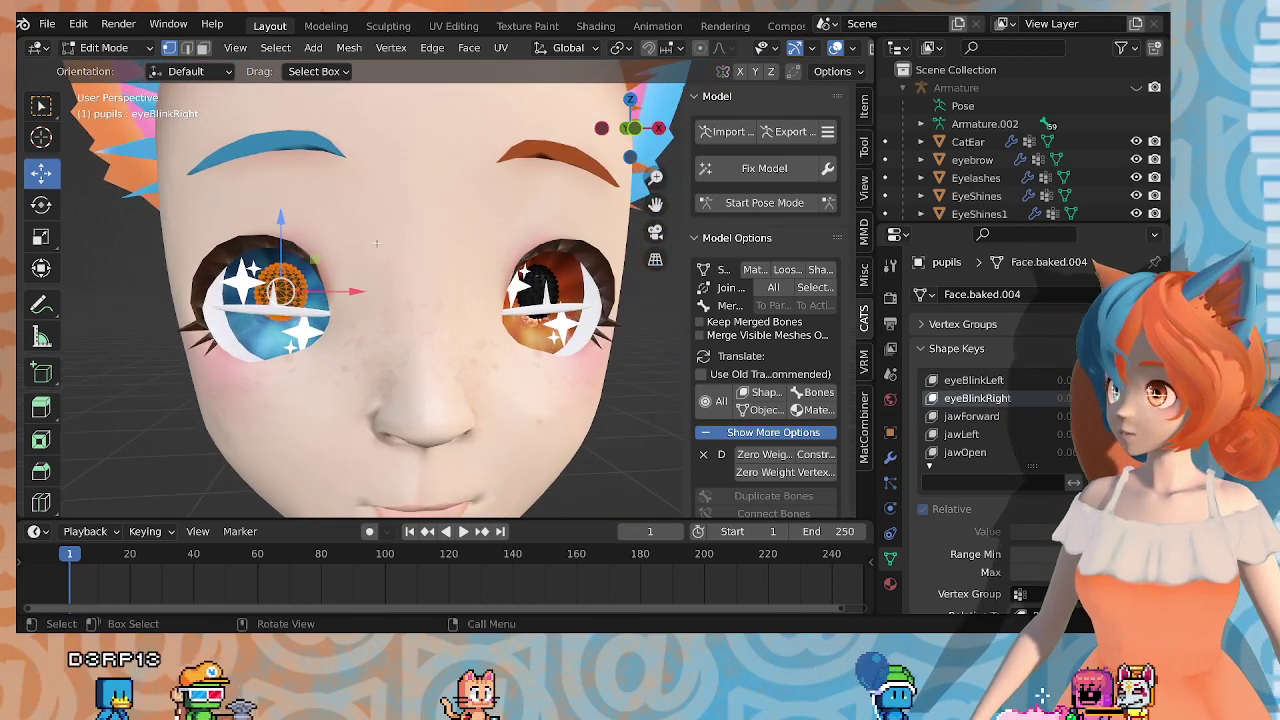
Step: Try scaling the blue eye's pupil to 0.7 in the eyeBlinkRight shape key and undo it
text(s)
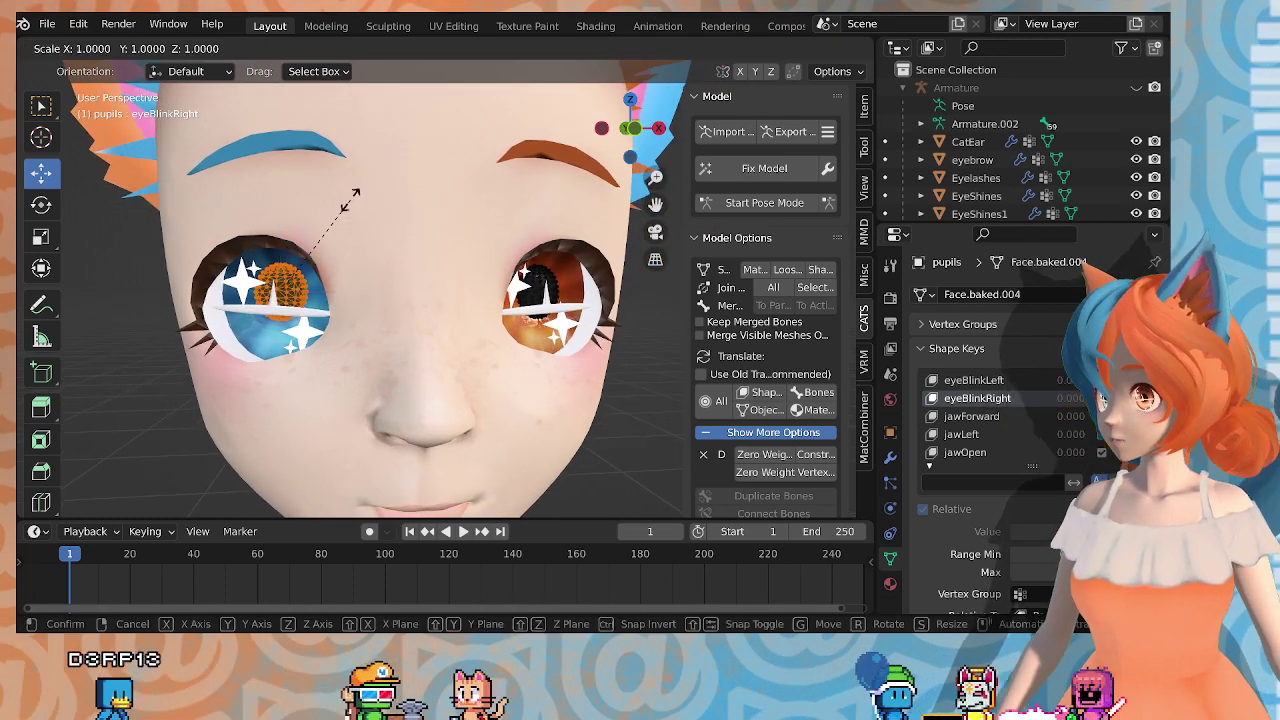
text(.5)
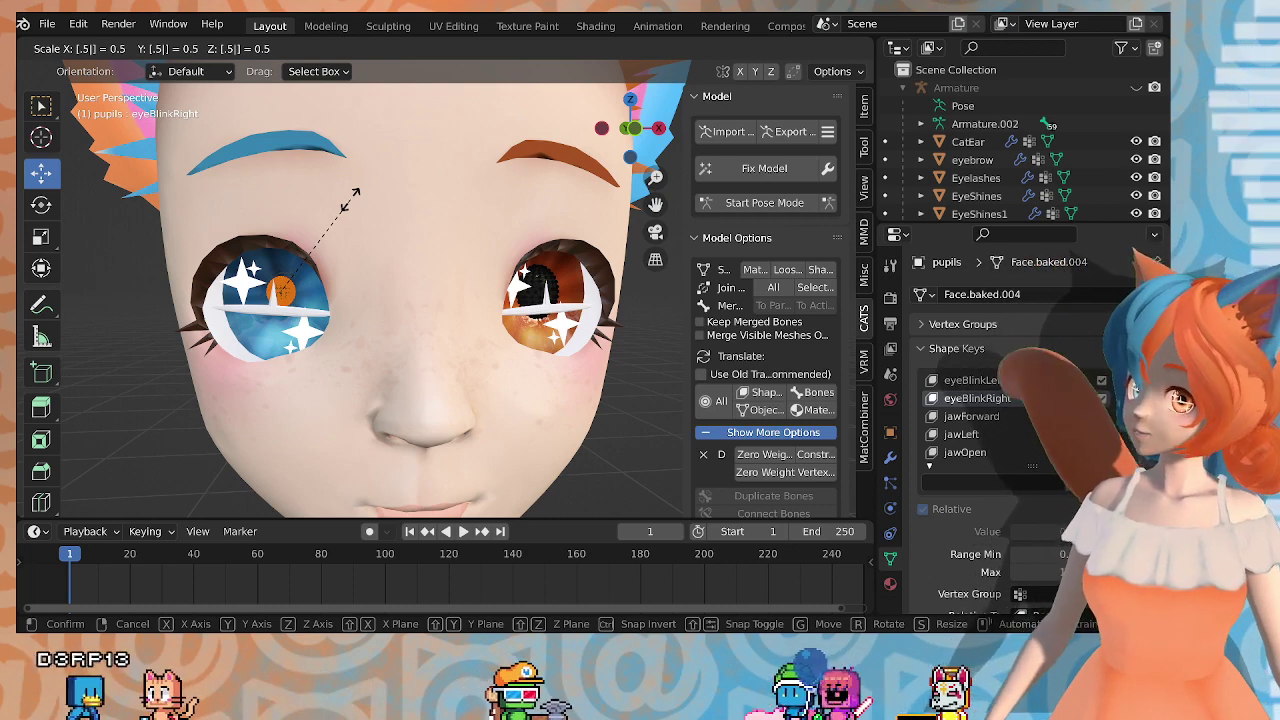
key(BackSpace)
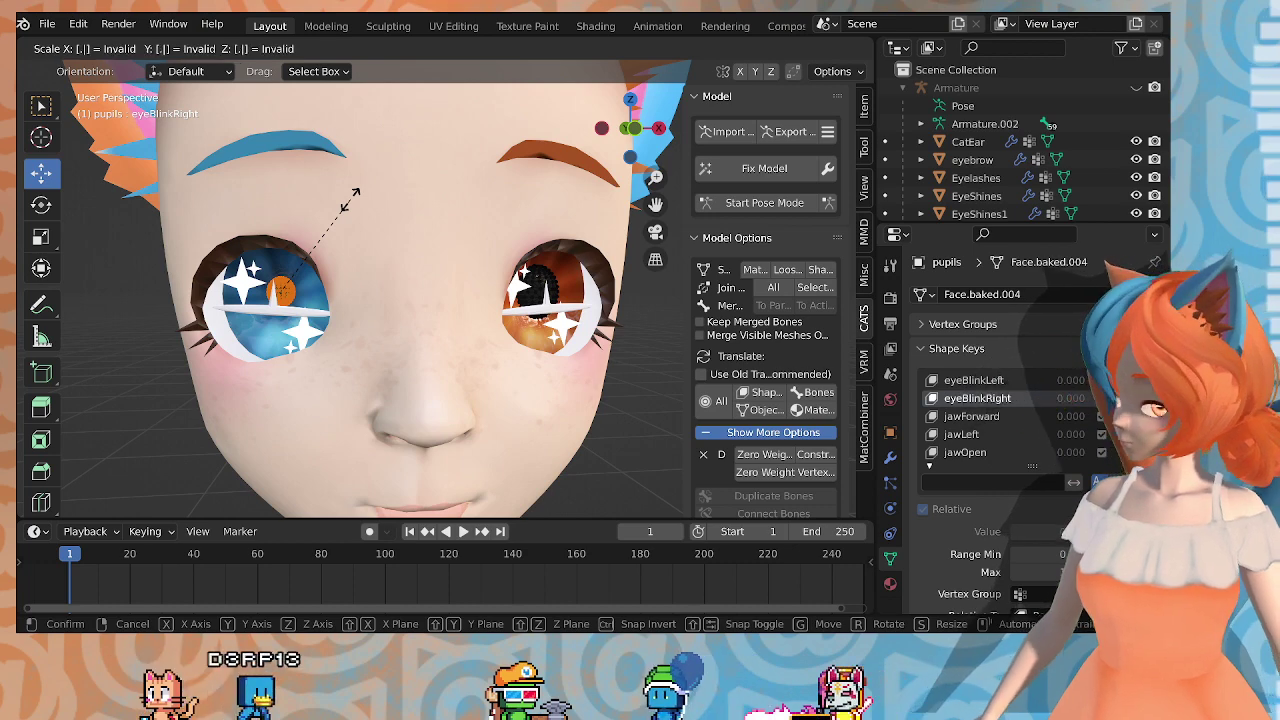
text(7)
key(Return)
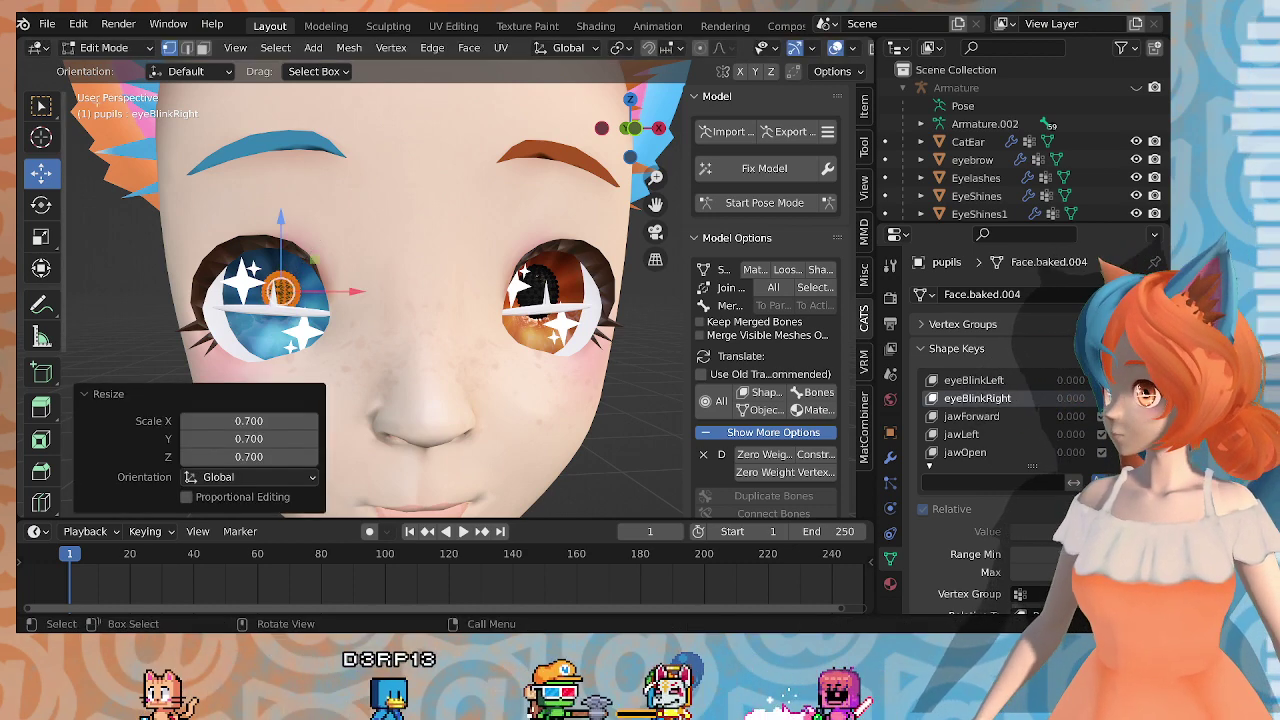
click(139, 266)
mouse_move(186, 338)
middle_down()
mouse_move(160, 306)
mouse_move(214, 312)
mouse_move(183, 340)
mouse_move(134, 343)
mouse_move(254, 338)
mouse_move(150, 339)
mouse_move(185, 340)
middle_up()
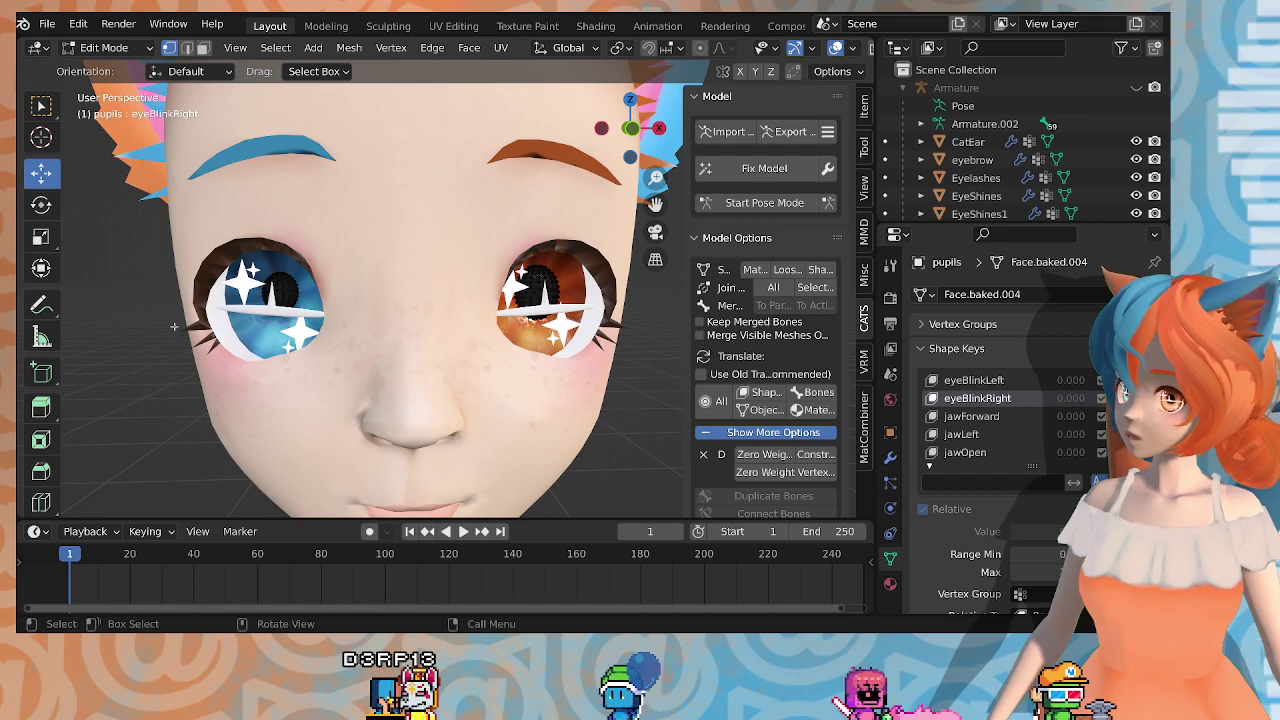
key(ctrl+z)
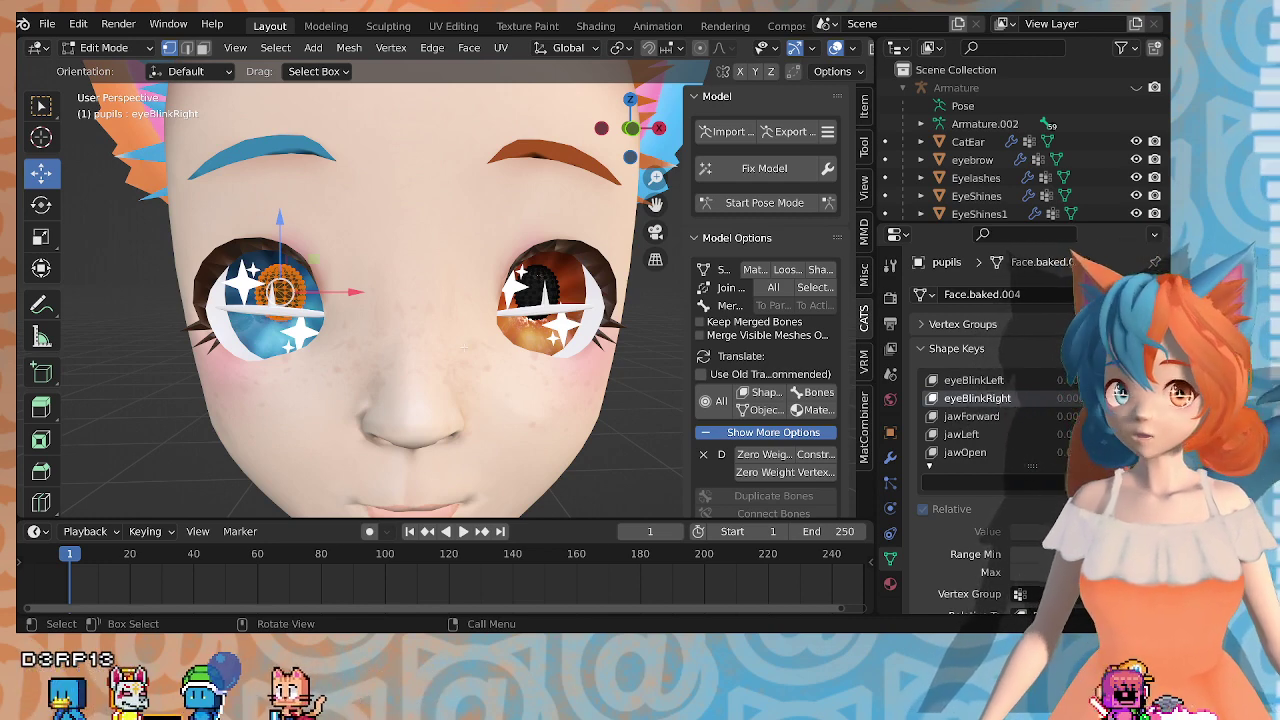
Step: Scale the blue eye's pupil uniformly by 1.5 in the eyeBlinkRight shape key
middle_drag(415, 338, 351, 334)
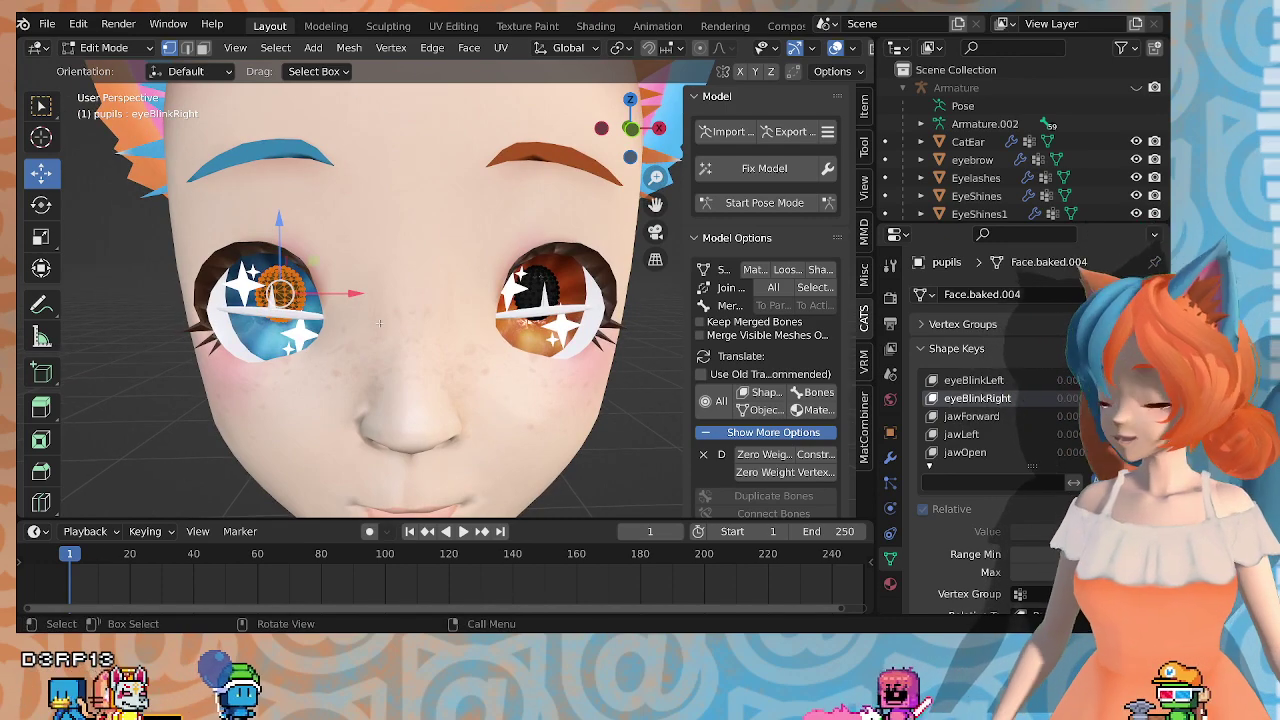
key(s)
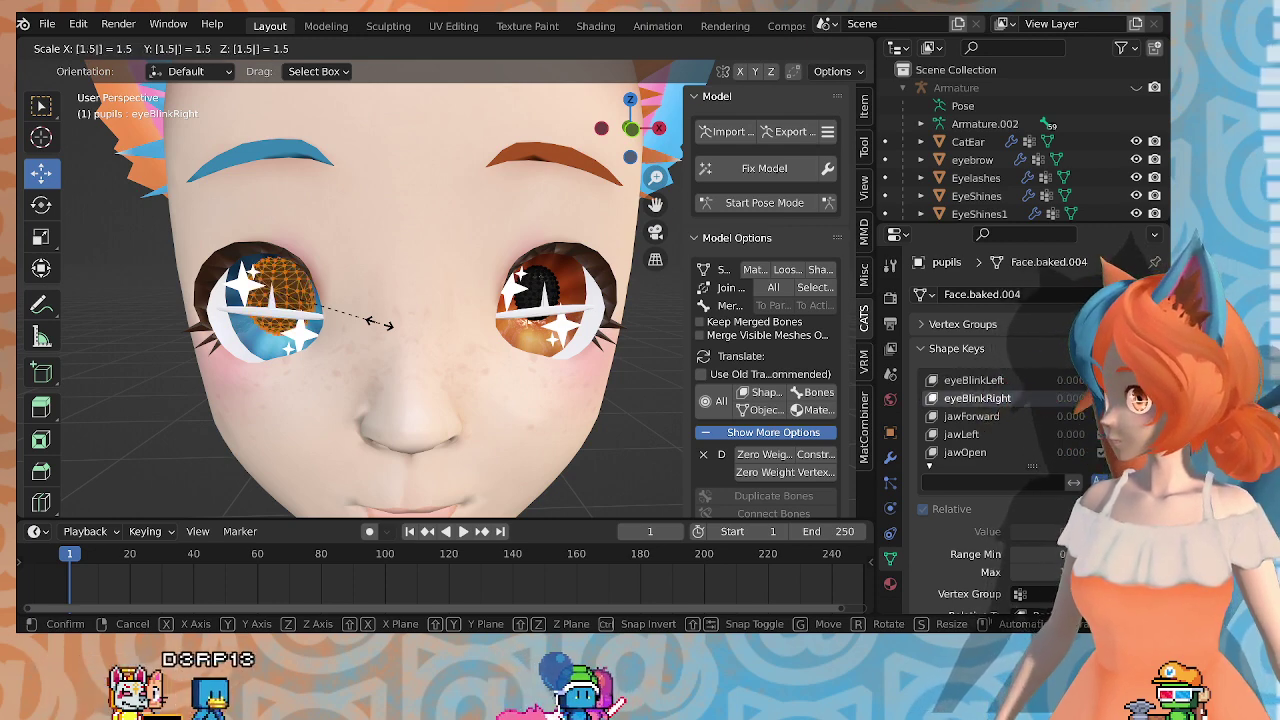
key(Return)
middle_drag(106, 164, 300, 294)
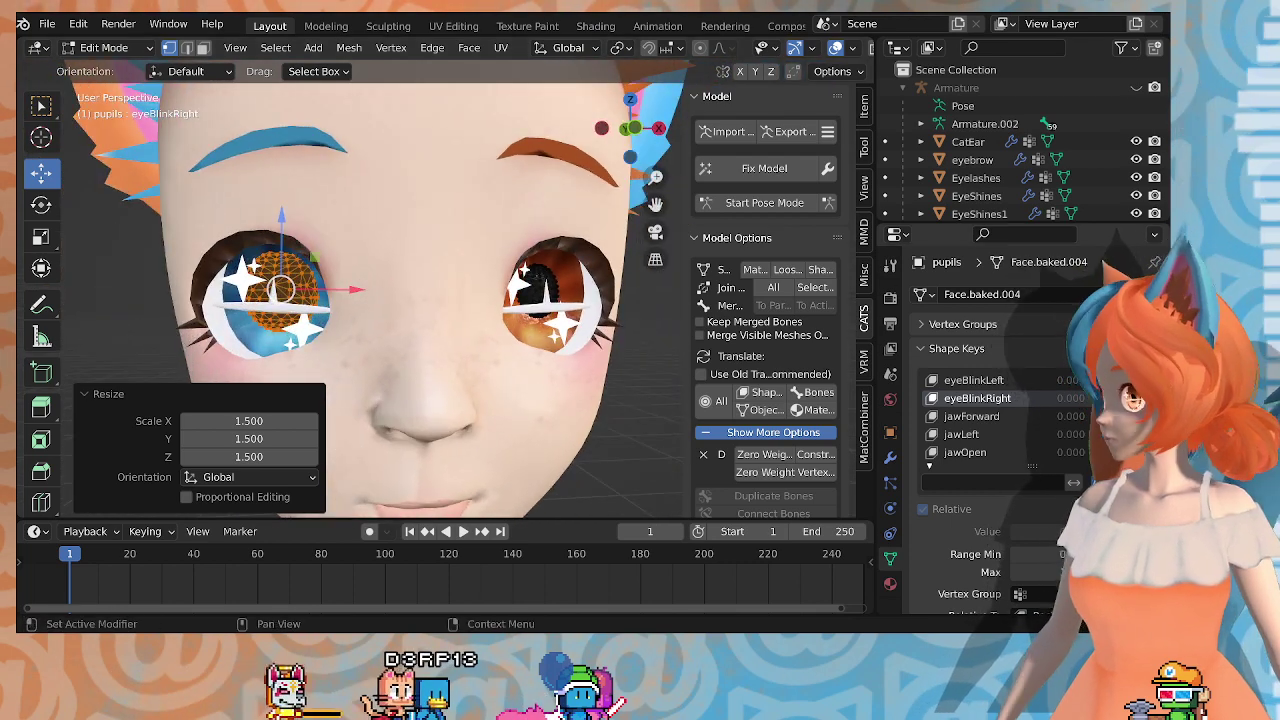
Step: In the eyeBlinkLeft shape key, invert the selection to the orange eye's pupil and scale it uniformly by 1.5
click(989, 381)
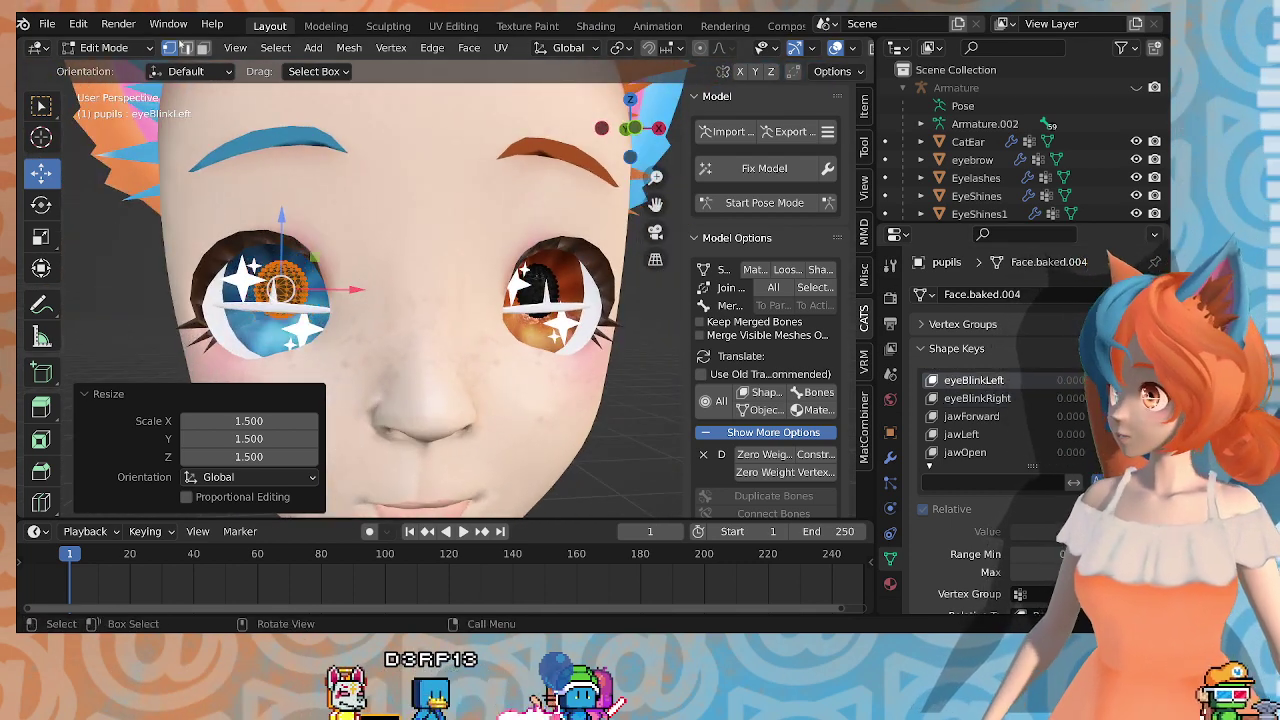
click(275, 47)
click(290, 100)
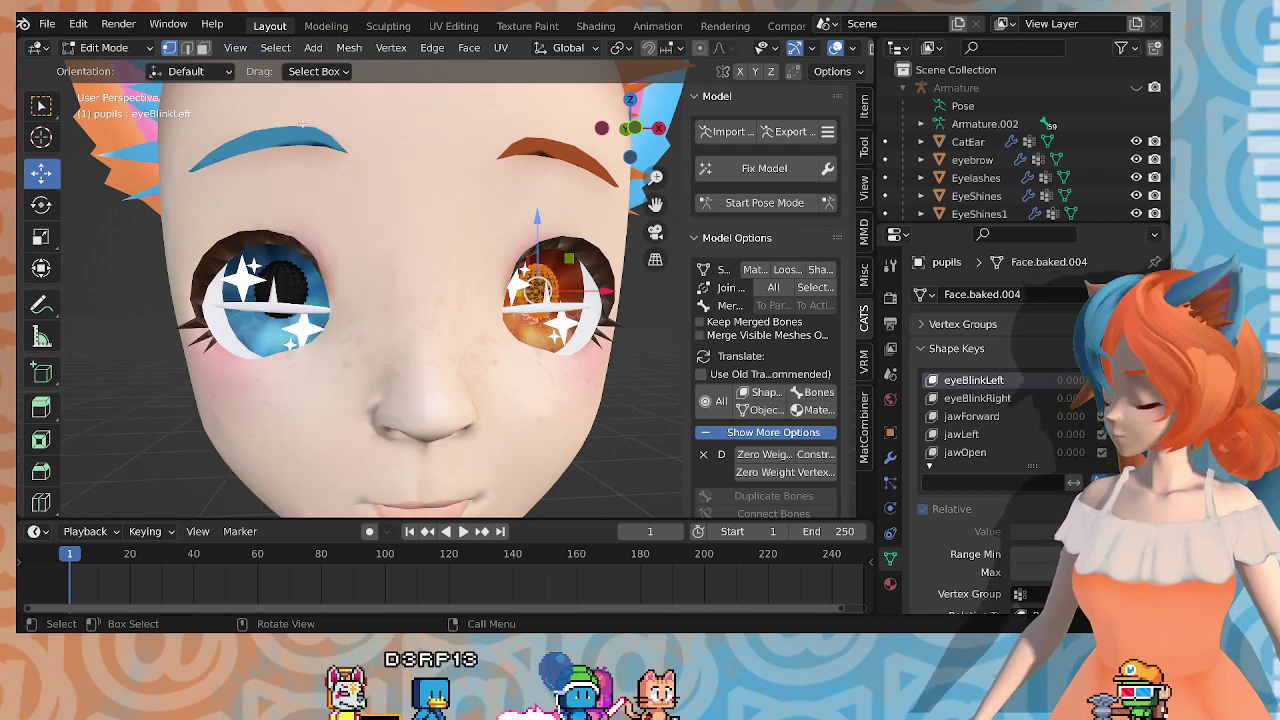
text(s)
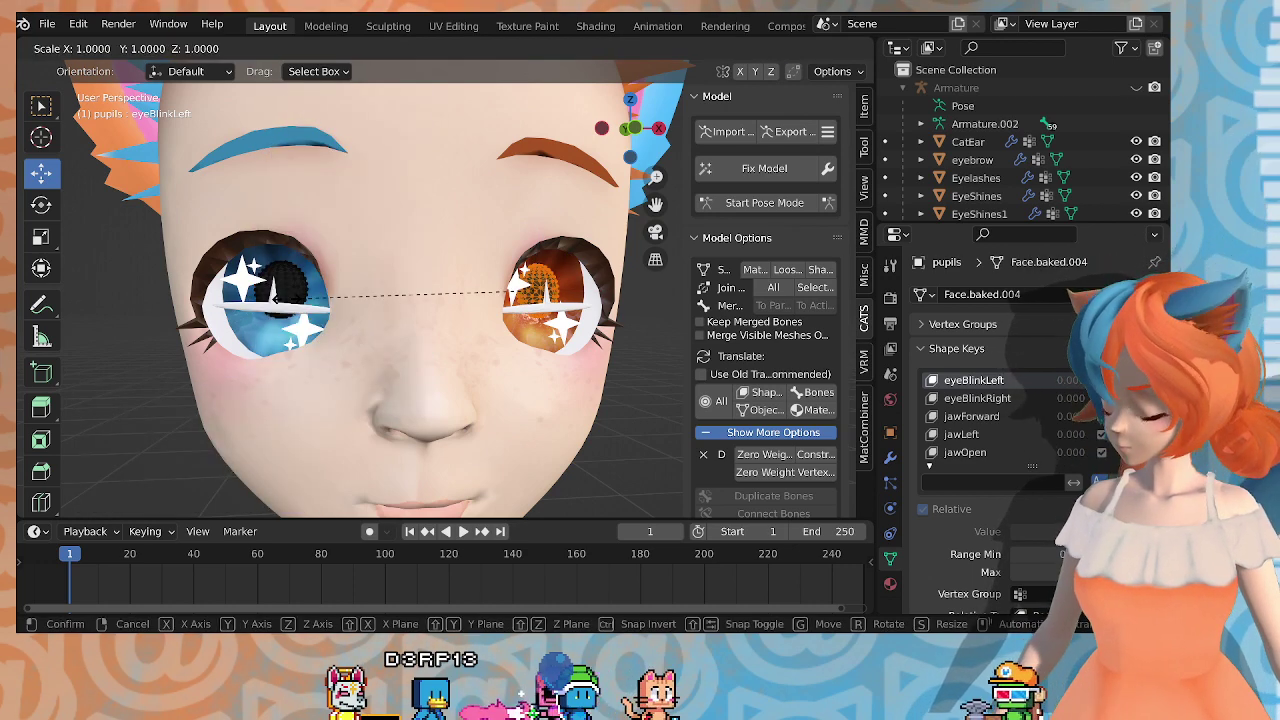
text(1.5)
key(Return)
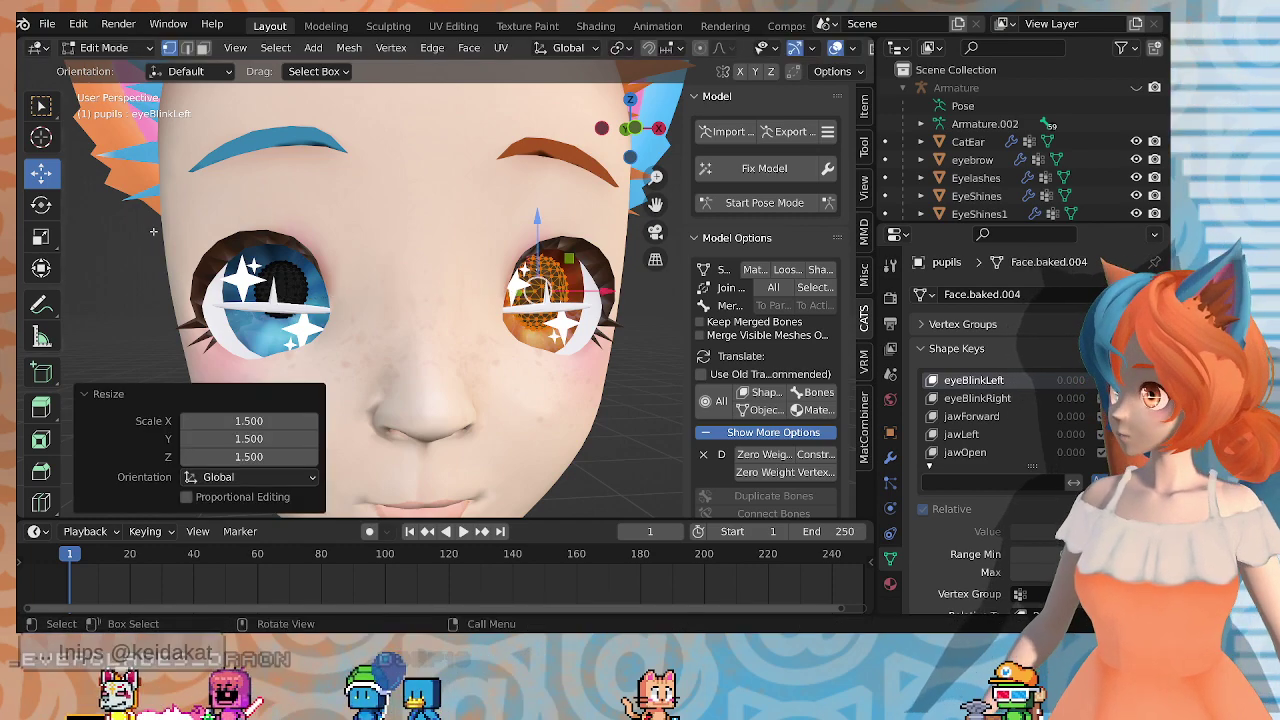
Step: Return to Object Mode and preview both enlarged pupils with eyeBlinkLeft and eyeBlinkRight at 1.000
key(Tab)
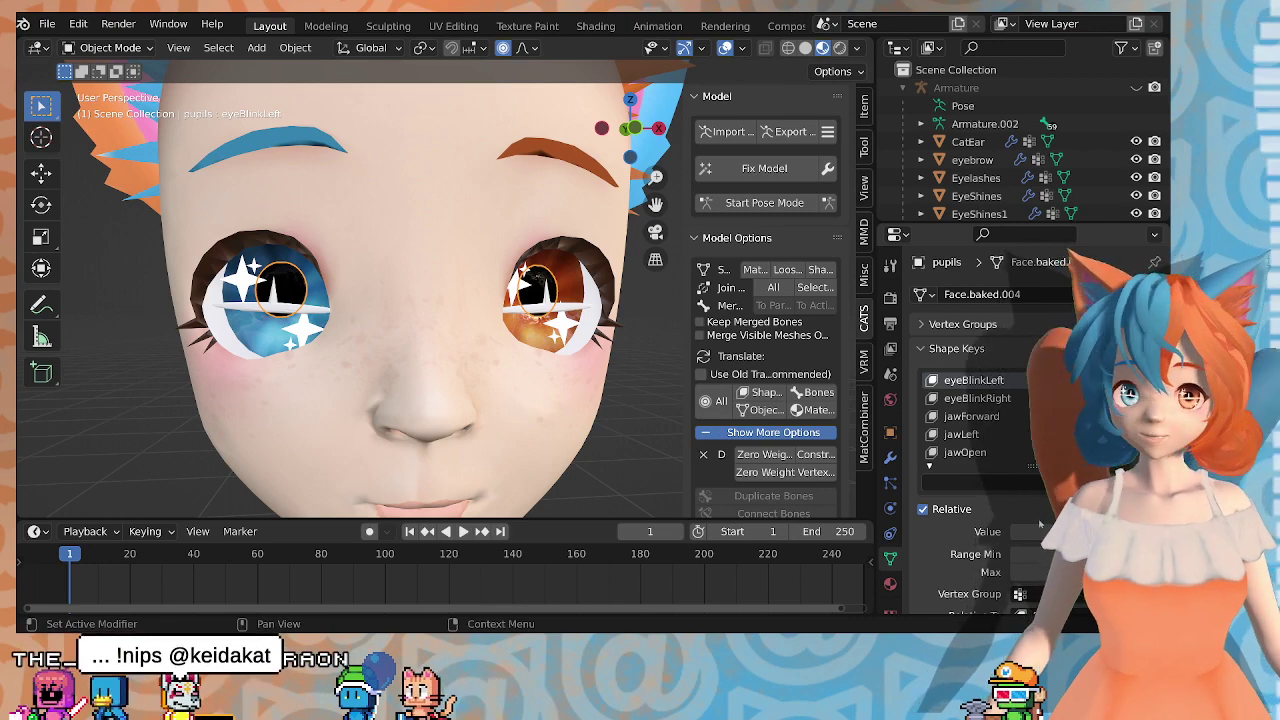
click(1000, 399)
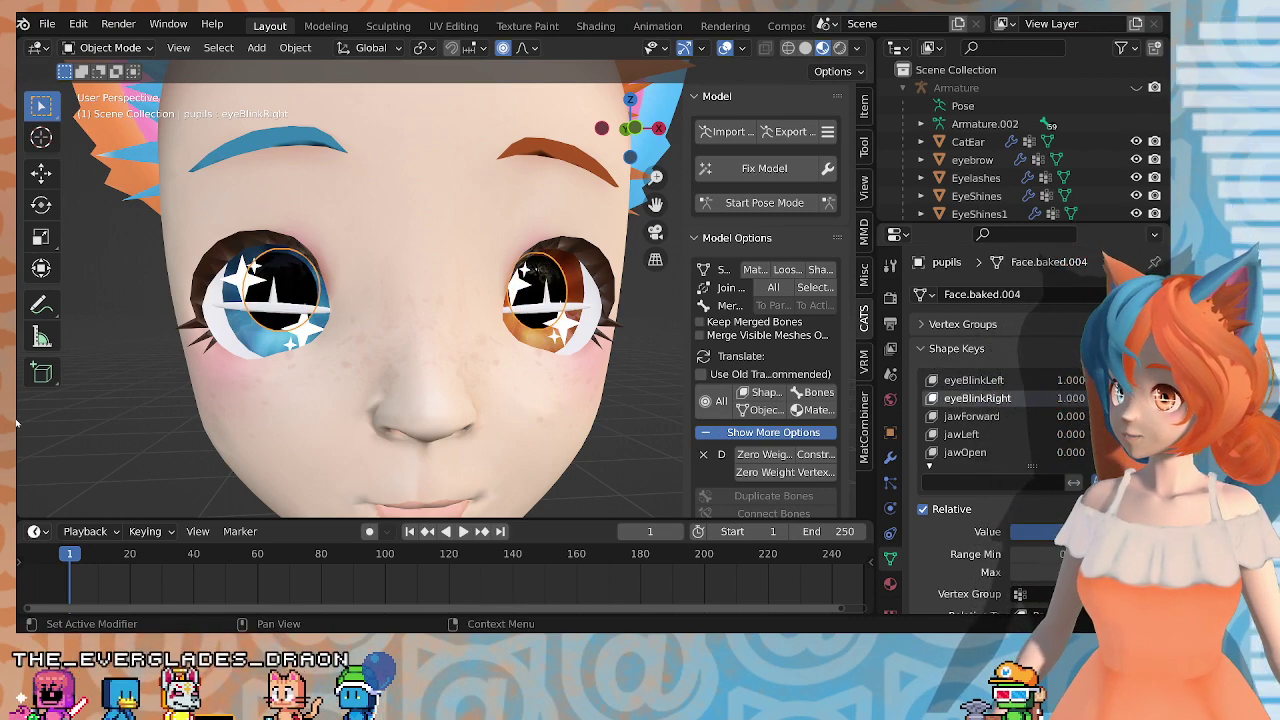
middle_drag(15, 425, 390, 420)
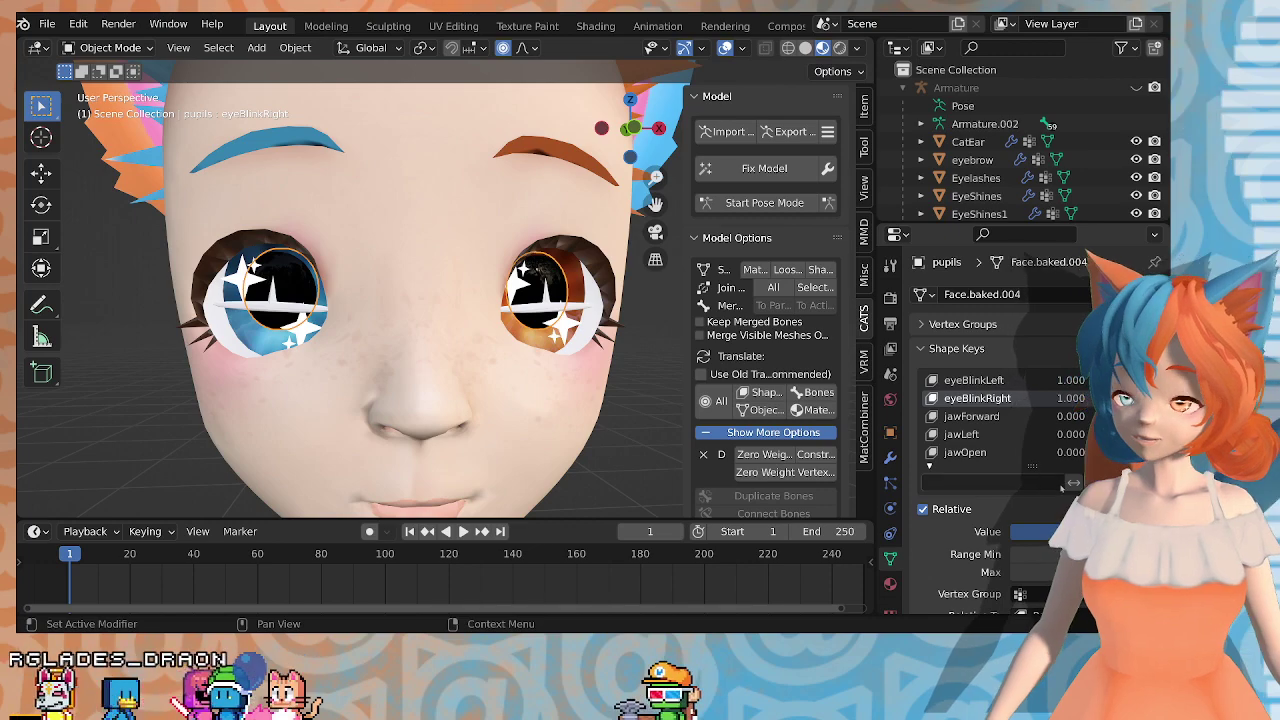
Step: Create a new shape key from the mix with only eyeBlinkLeft active and name it PupilBigLeft
click(985, 380)
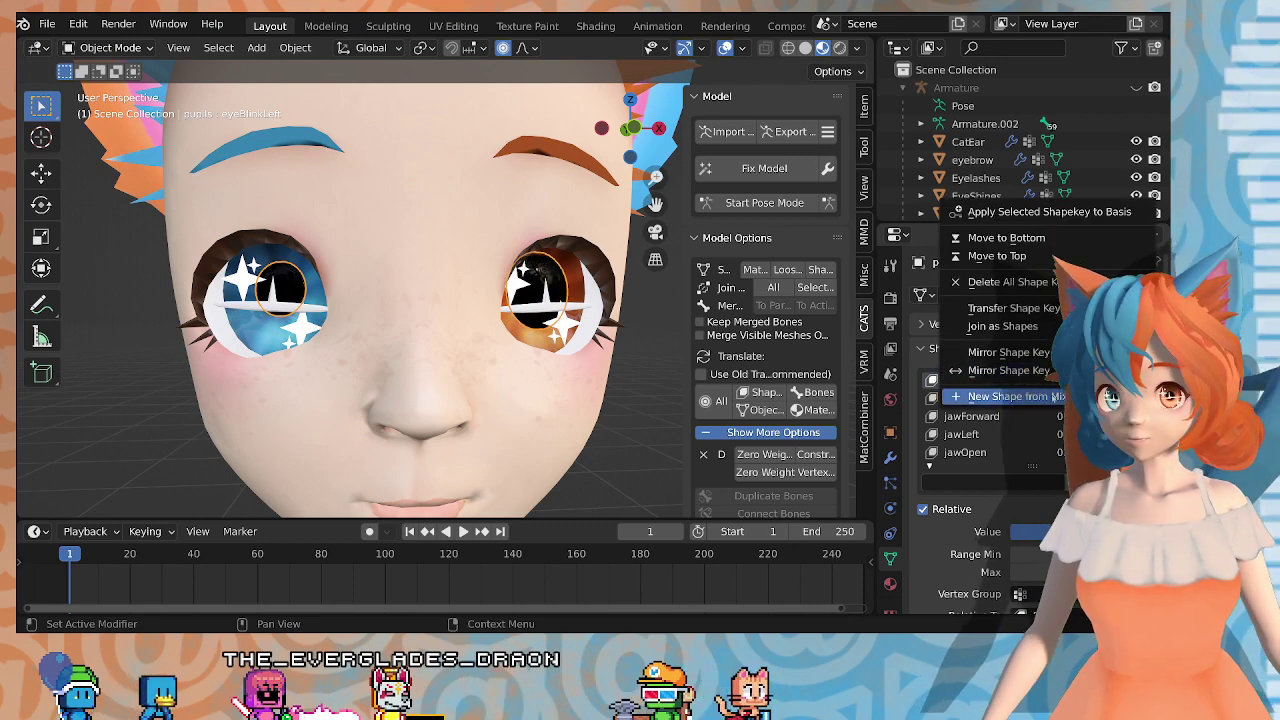
click(1057, 397)
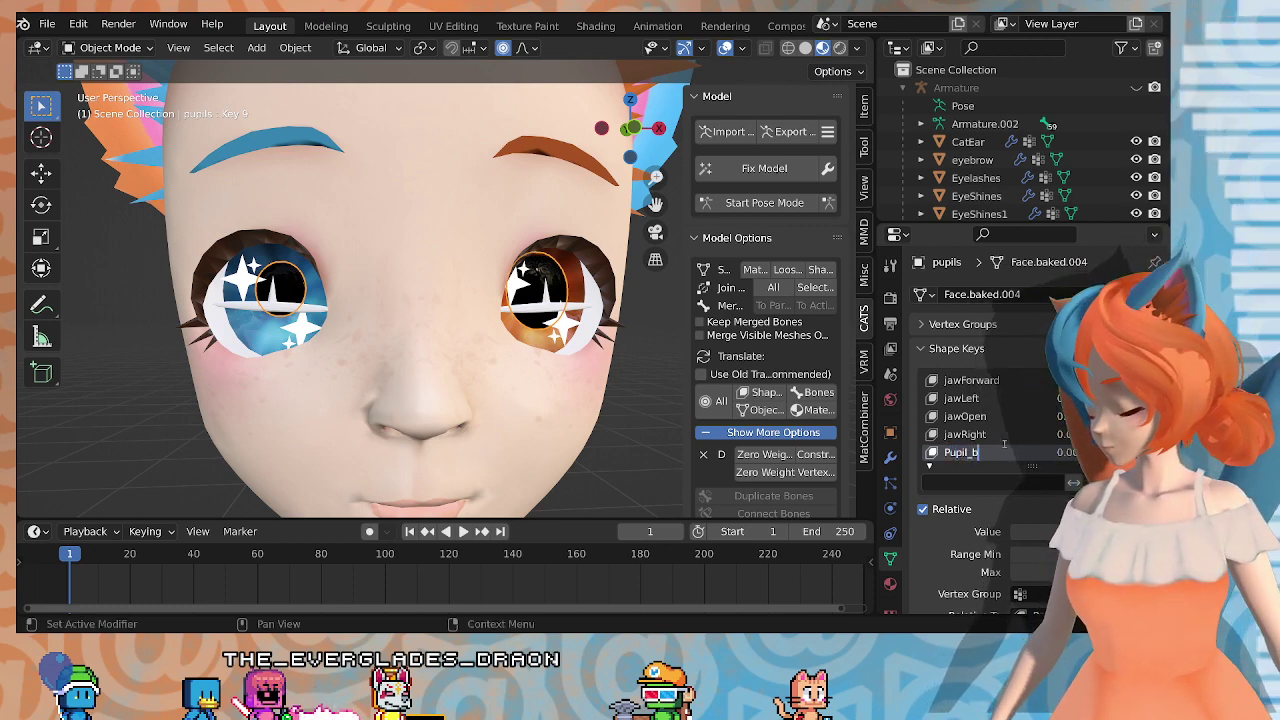
text(_L)
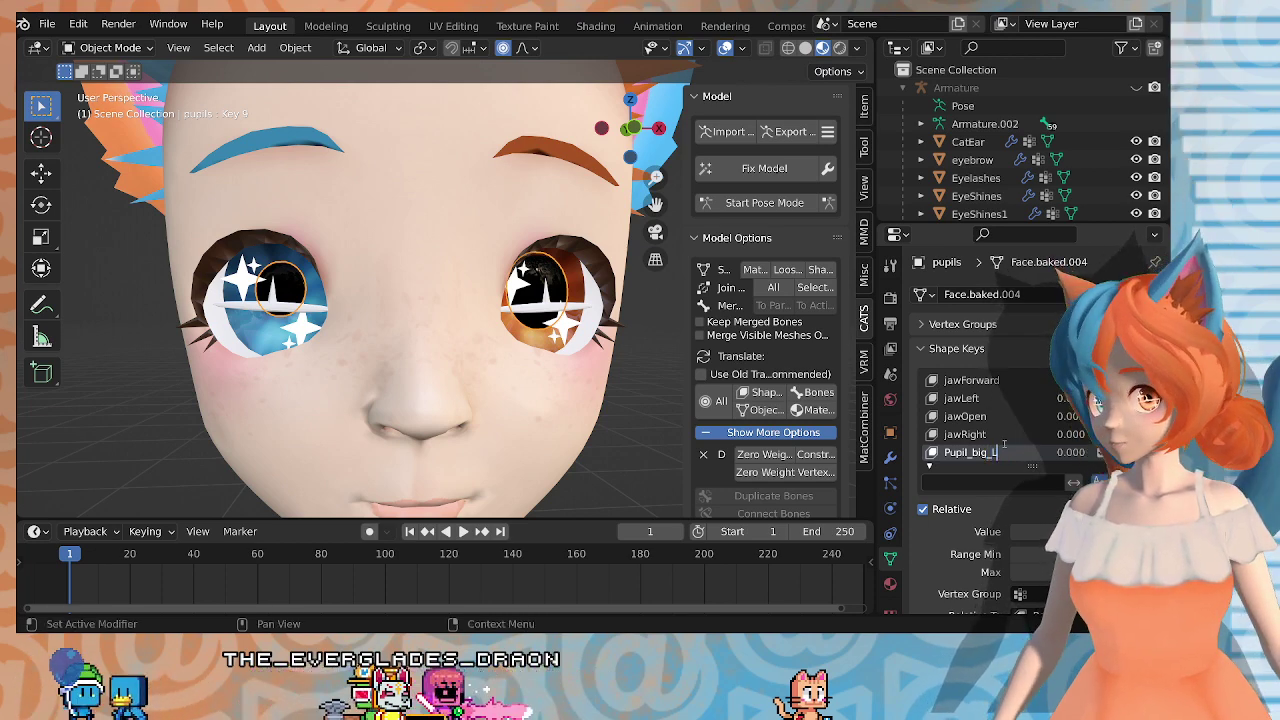
key(BackSpace)
key(BackSpace)
key(BackSpace)
key(BackSpace)
key(BackSpace)
key(BackSpace)
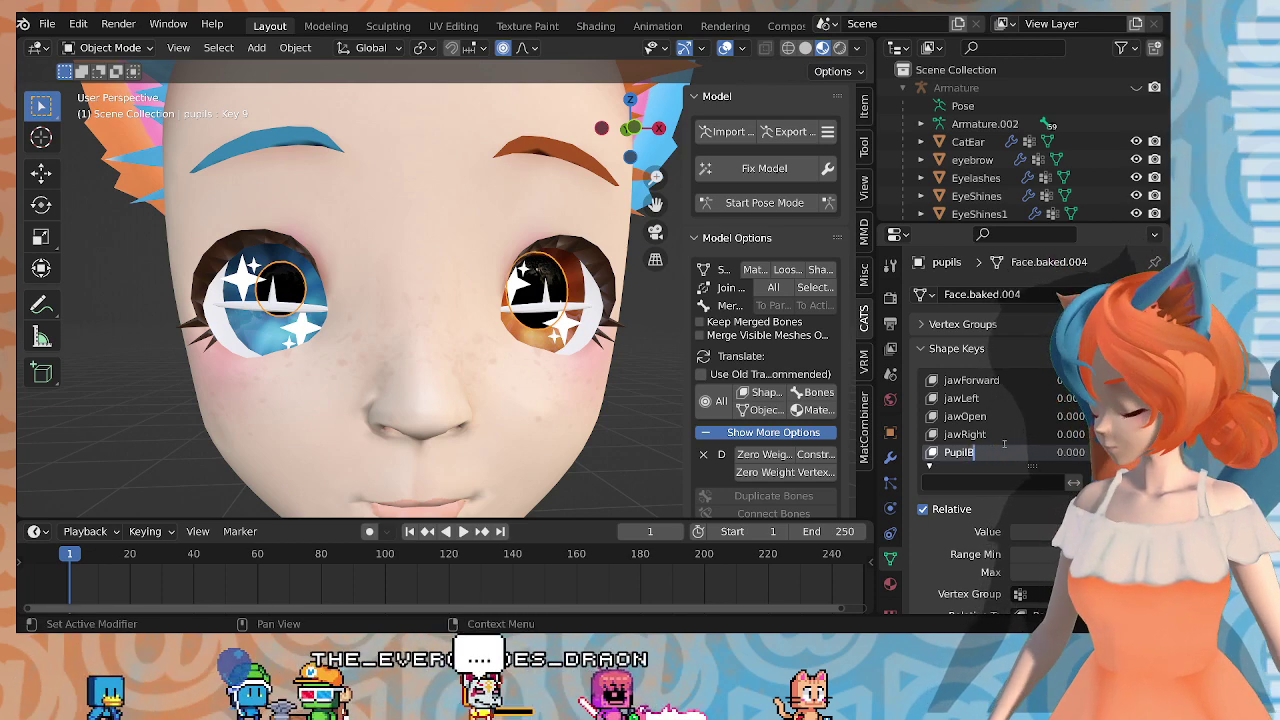
text(BigLeft)
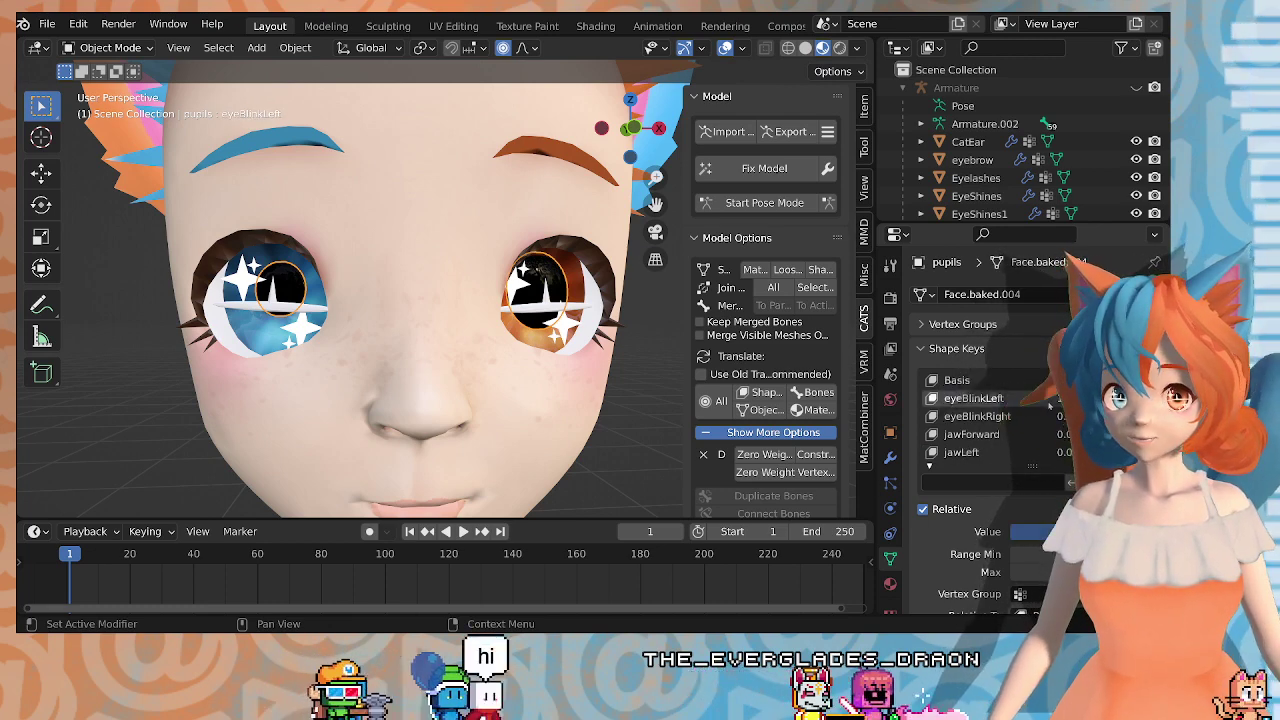
Step: Create a new shape key from the mix with only eyeBlinkRight active and name it PupilBigRight
click(1010, 398)
click(977, 416)
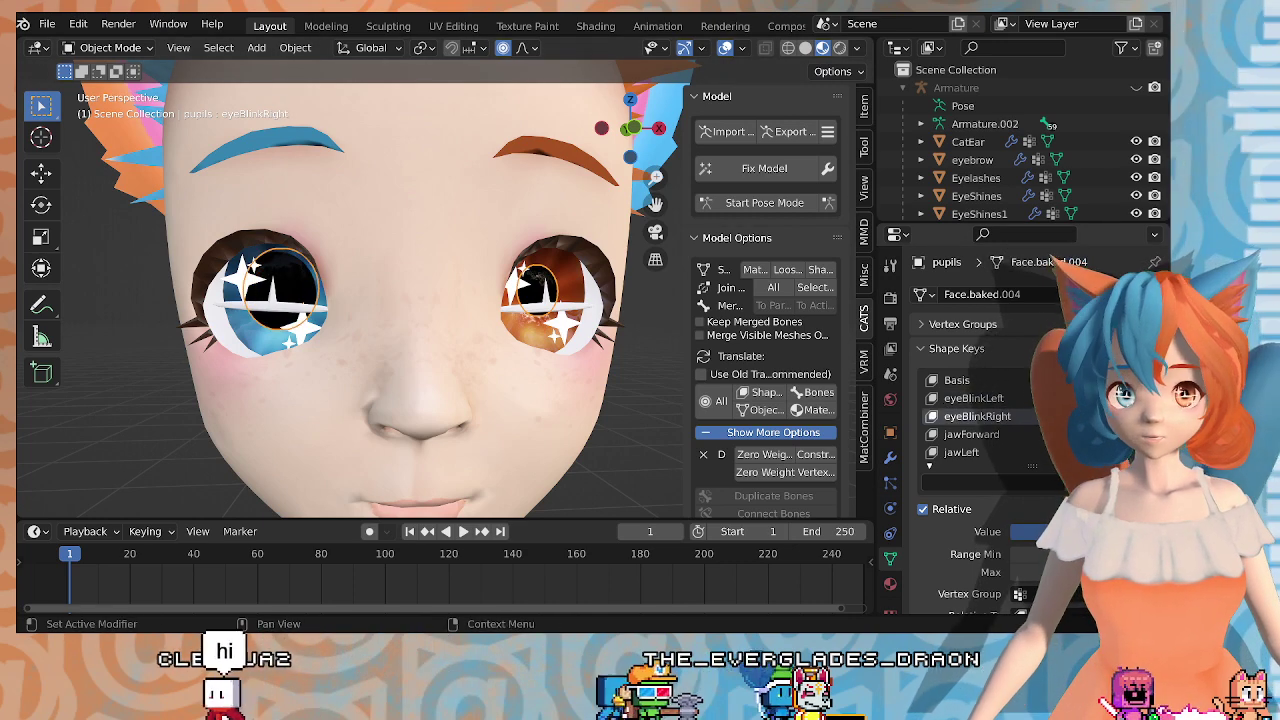
click(1155, 420)
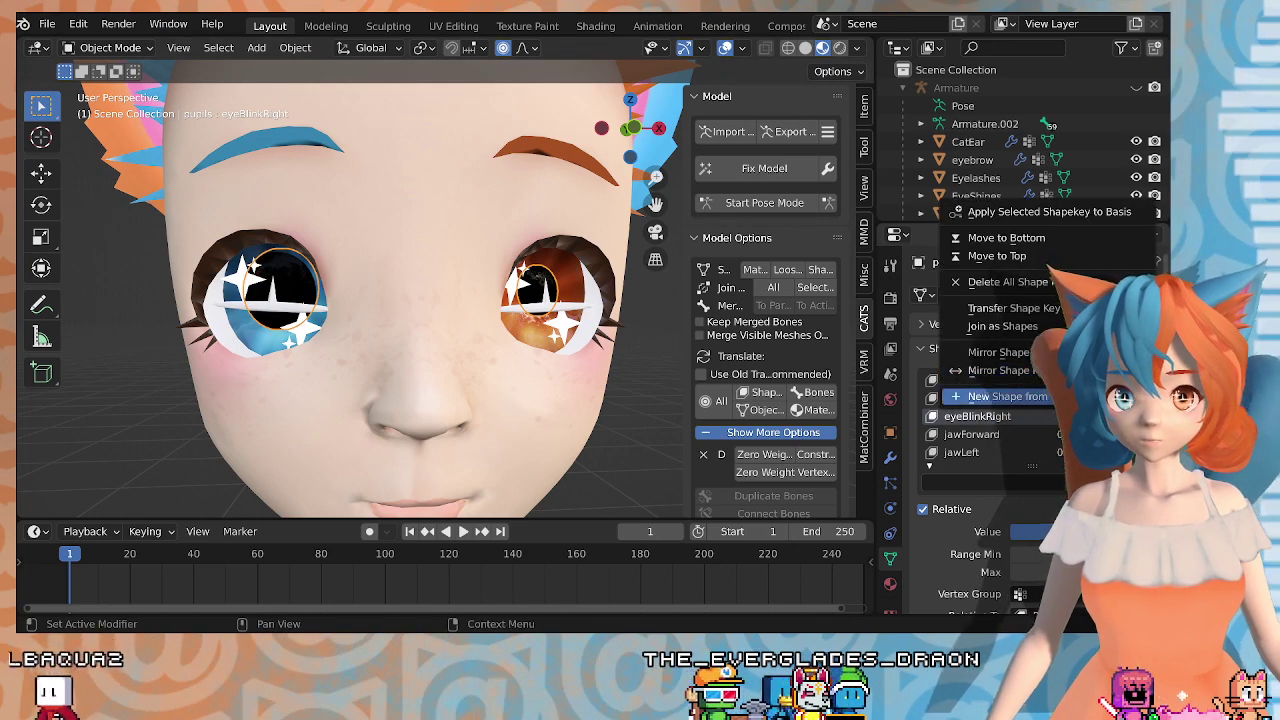
click(1004, 396)
double_click(967, 452)
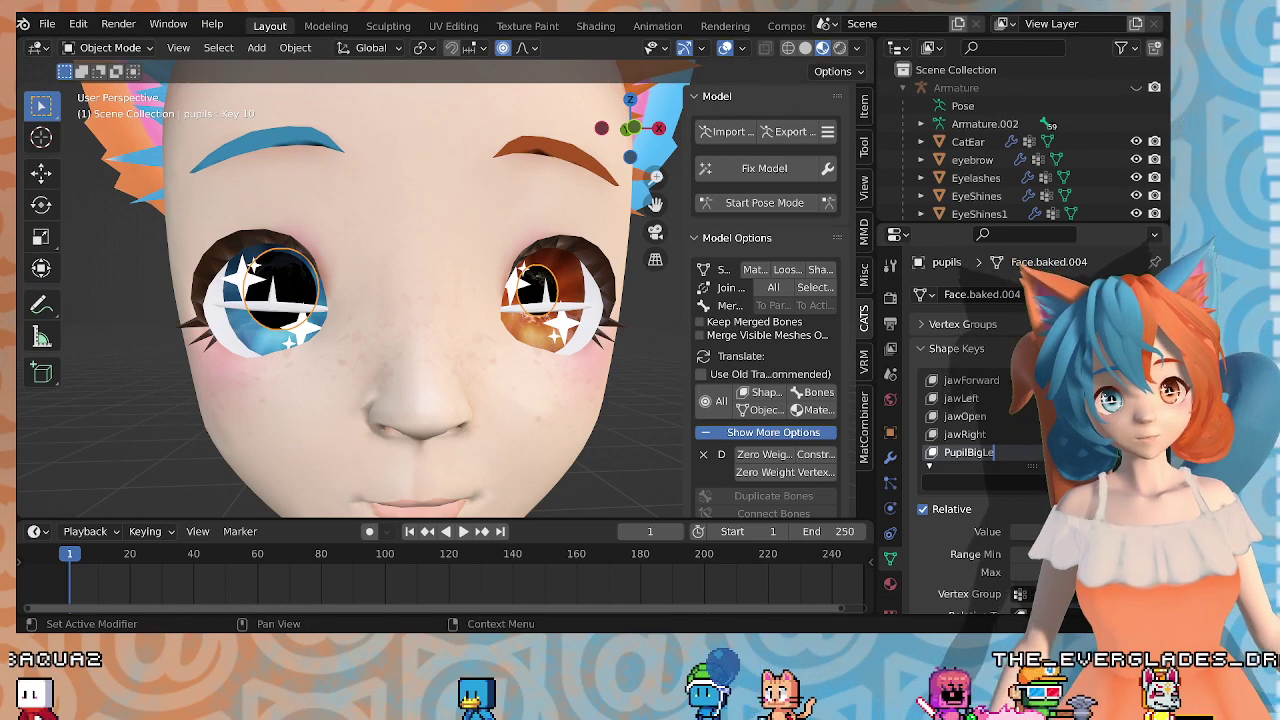
key(BackSpace)
key(BackSpace)
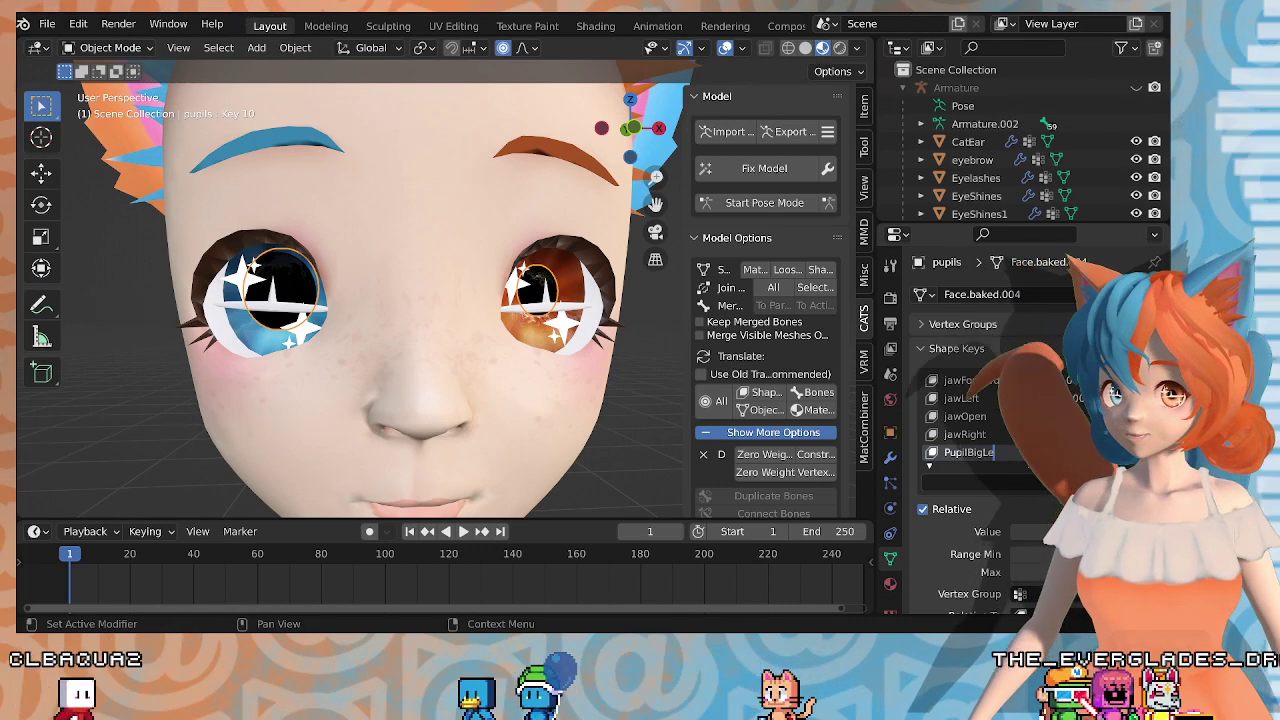
text(Right)
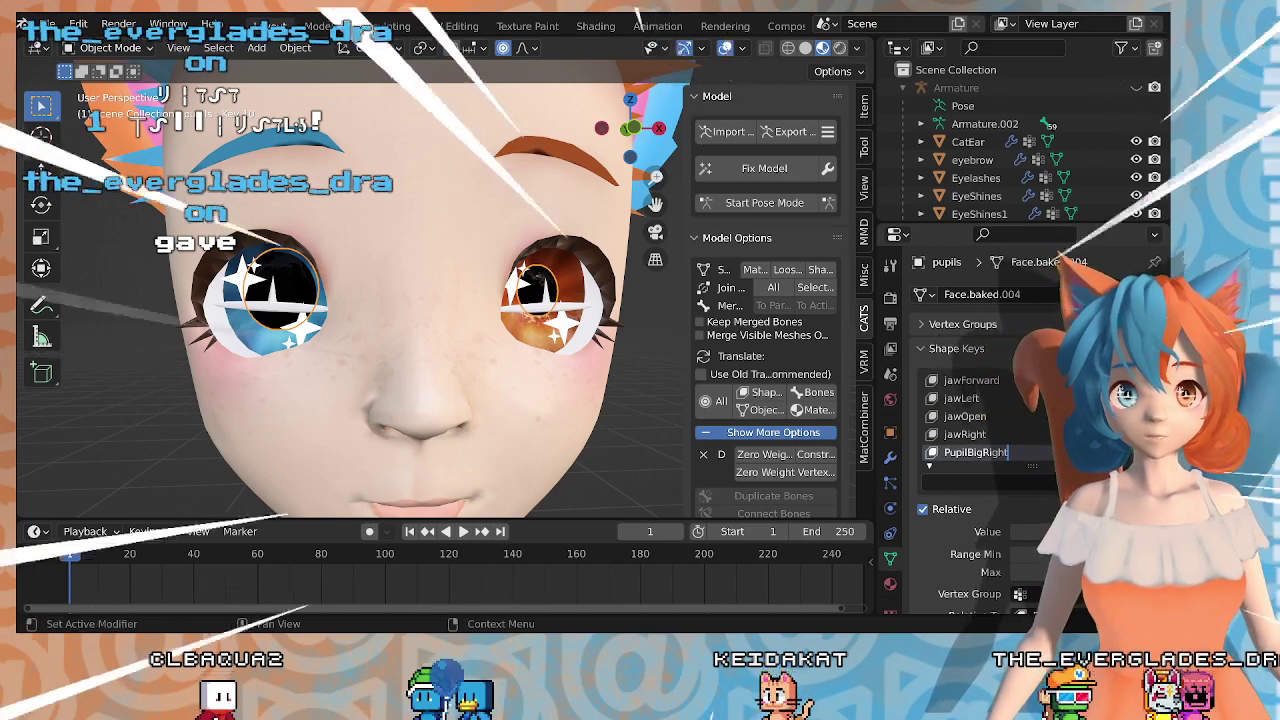
key(Escape)
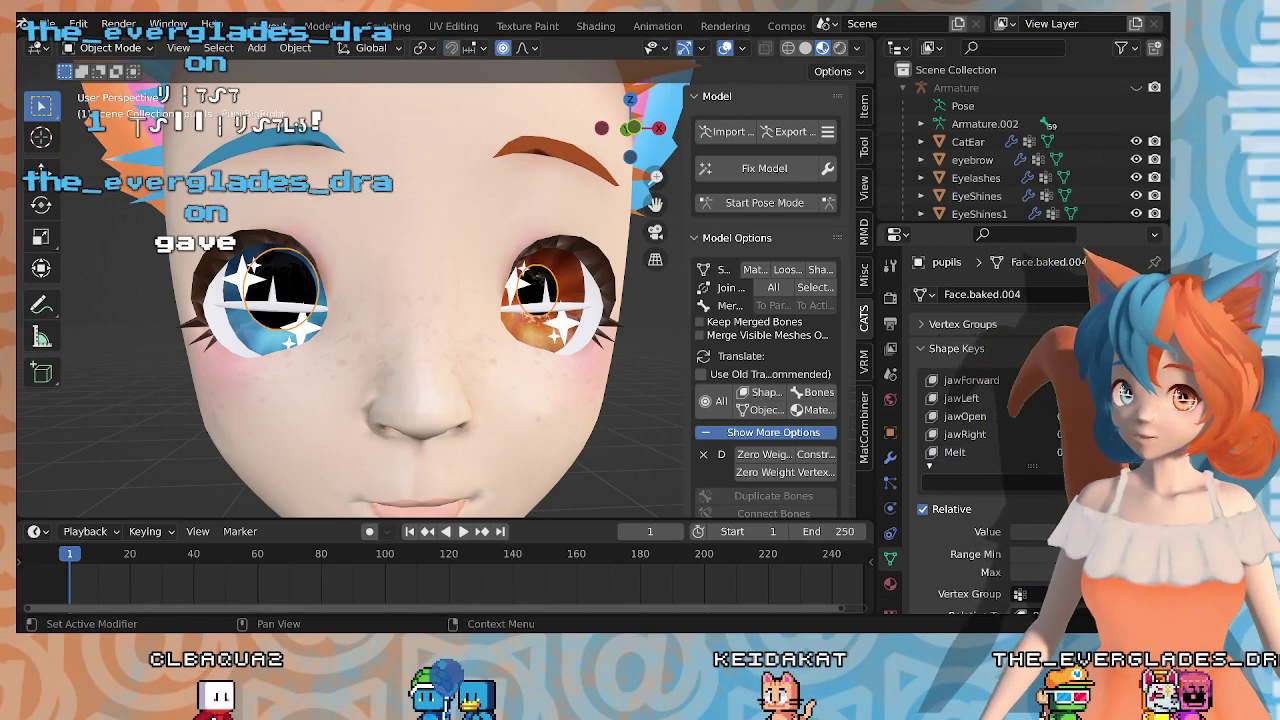
Step: Reset the eyeBlinkRight shape key's value and select the PupilBigRight shape key
scroll(997, 422, up, 3)
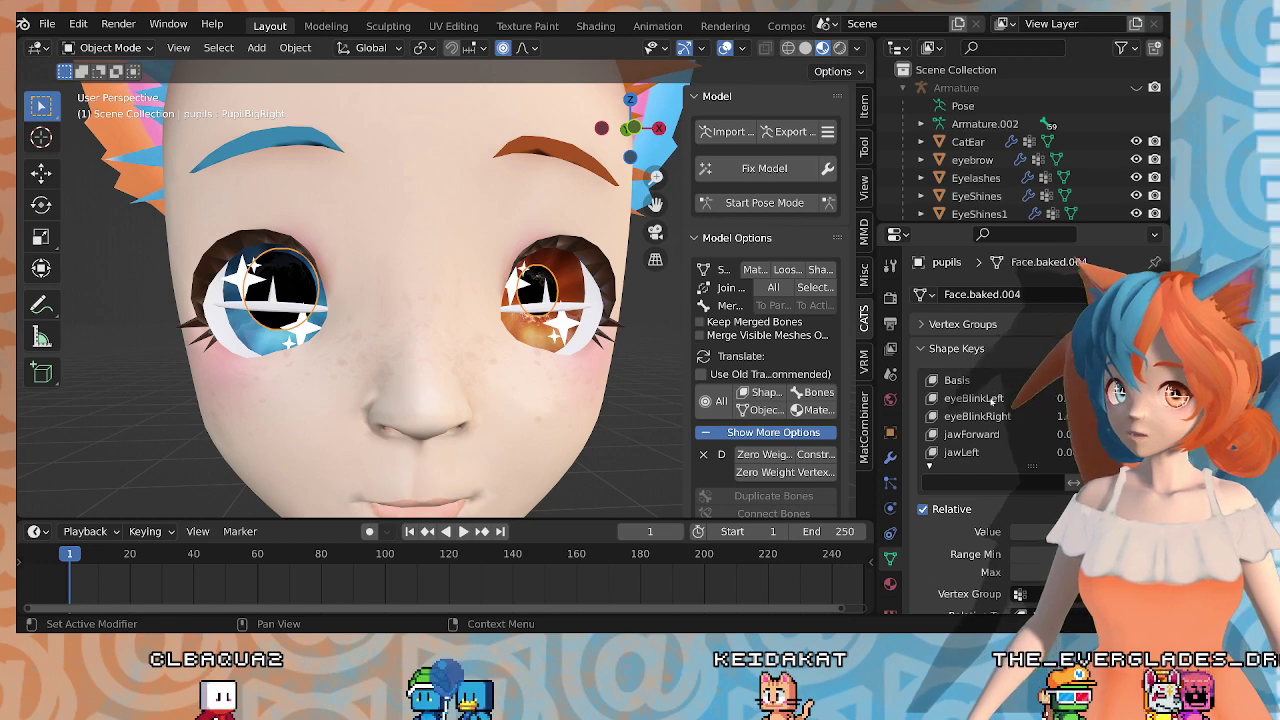
scroll(1001, 414, down, 2)
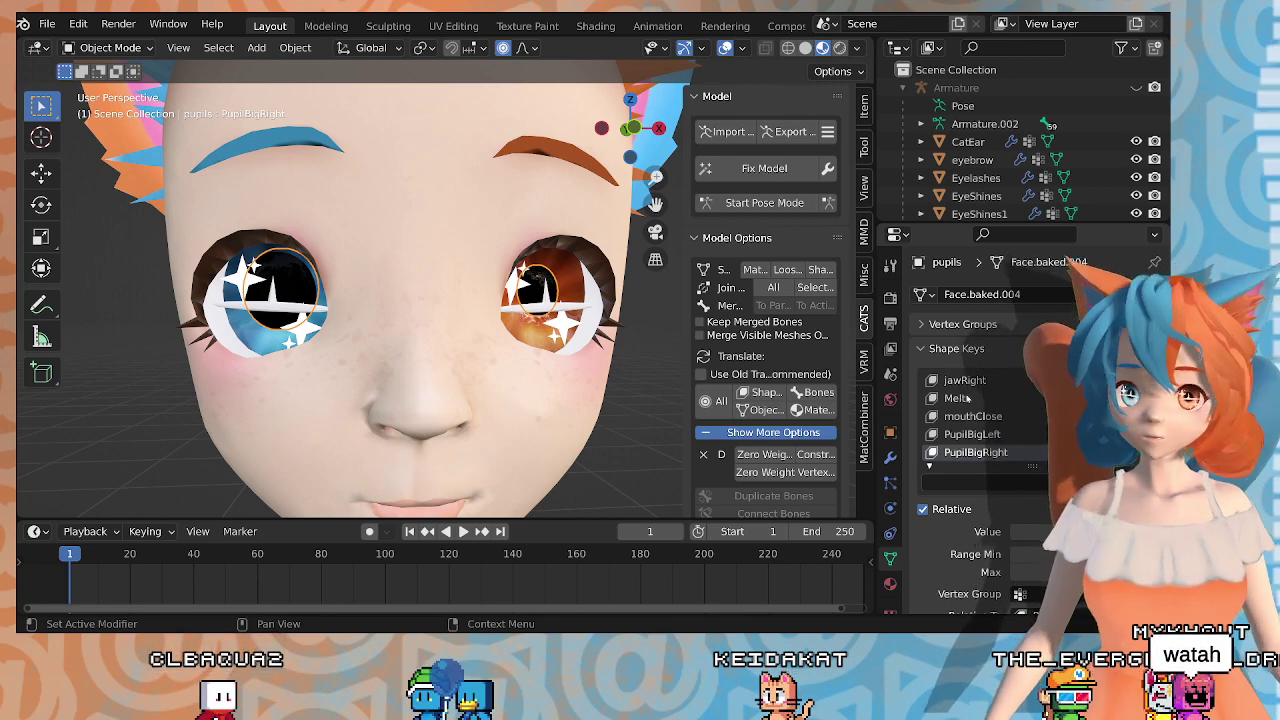
scroll(985, 420, up, 5)
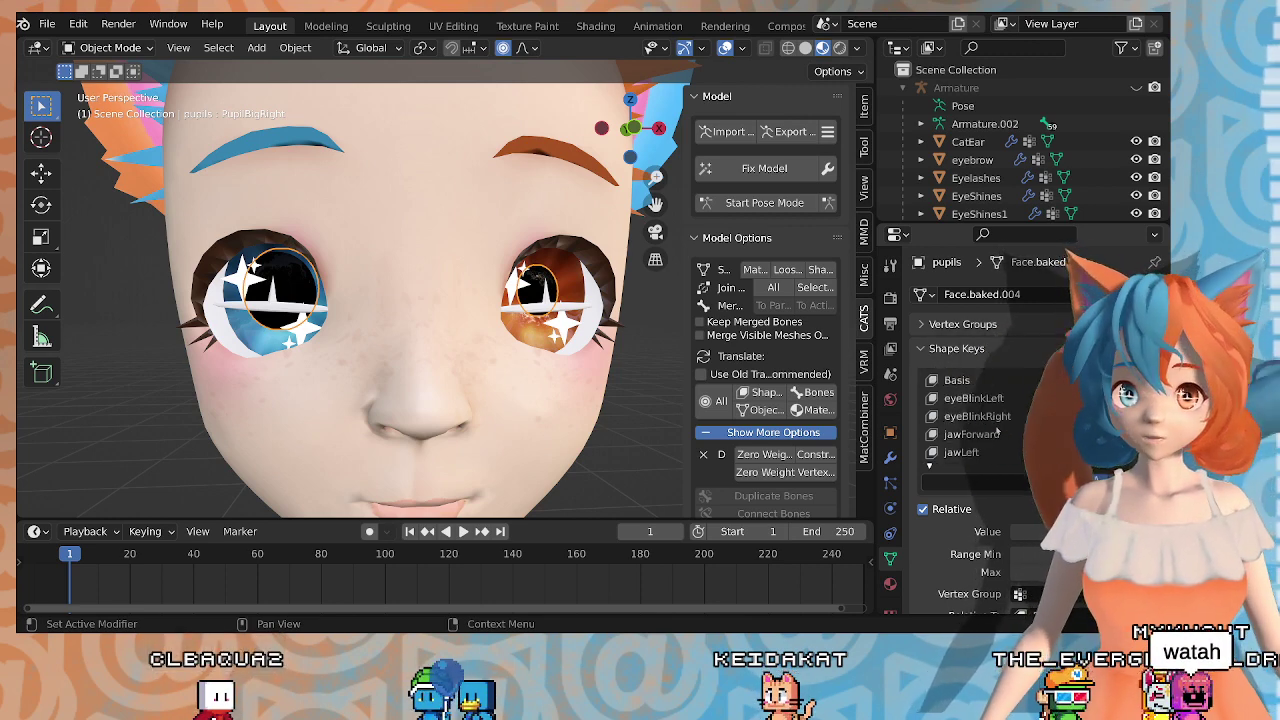
click(980, 416)
mouse_move(1085, 532)
mouse_down()
mouse_move(1016, 532)
mouse_move(1090, 532)
mouse_up()
scroll(1042, 443, down, 2)
click(1008, 452)
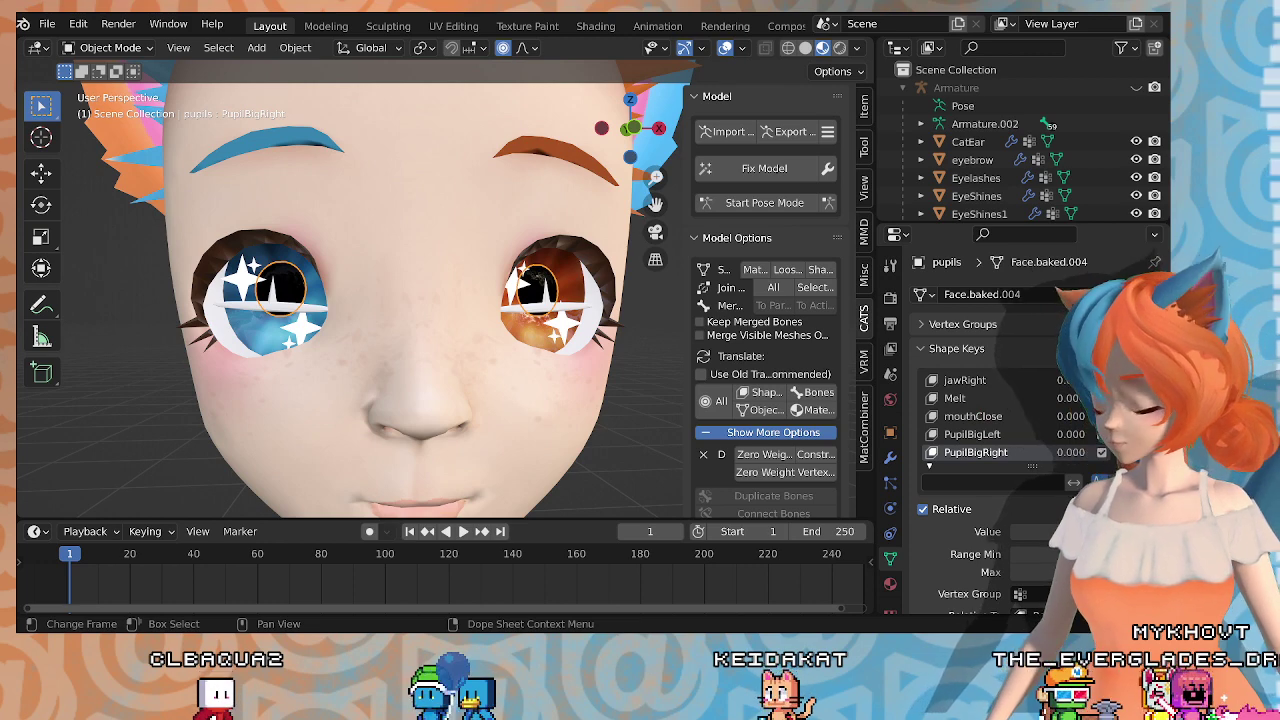
Step: Switch to the Throw-Screen overlay, check the FoodFight trigger's command options, and close the overlay
click(687, 402)
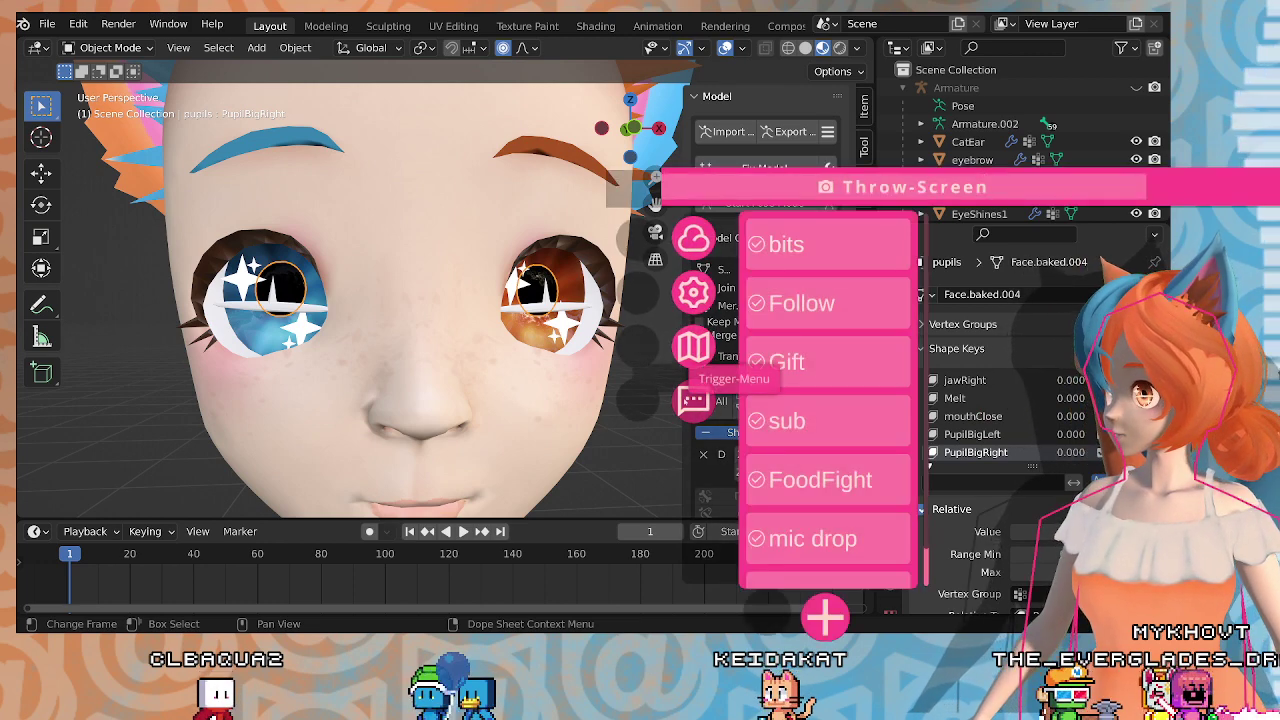
scroll(898, 505, down, 1)
click(788, 446)
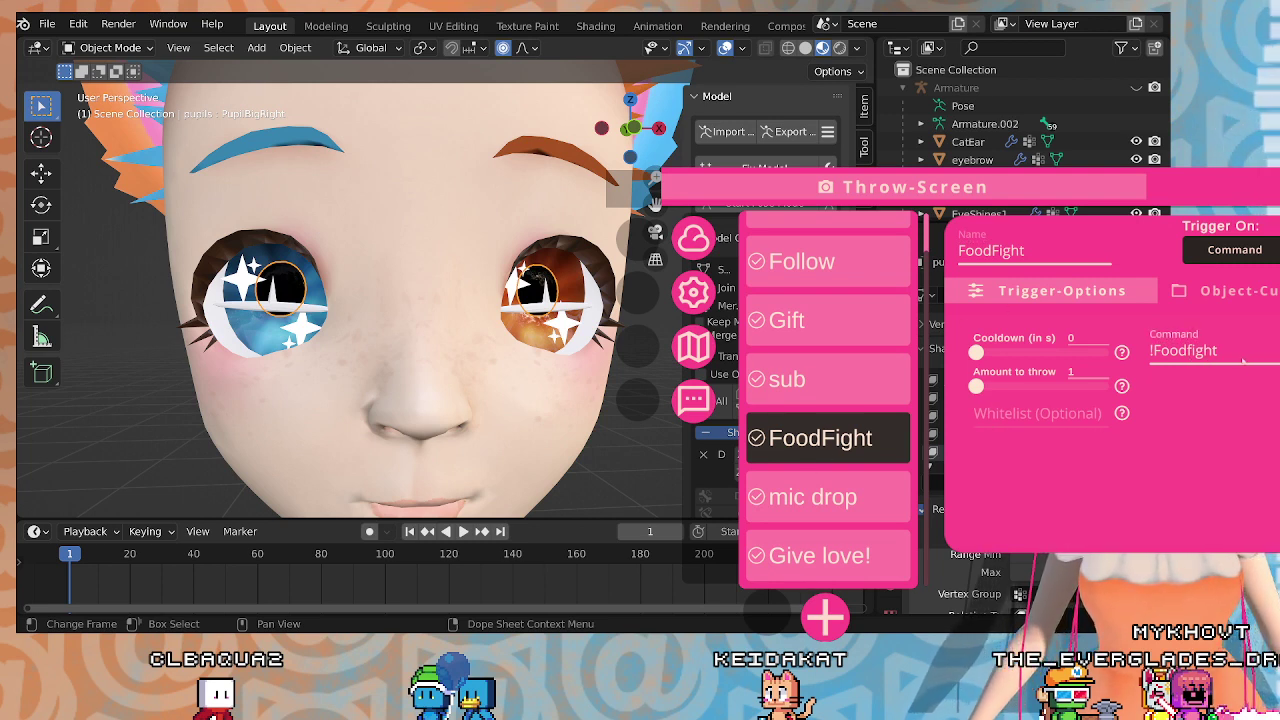
key(Escape)
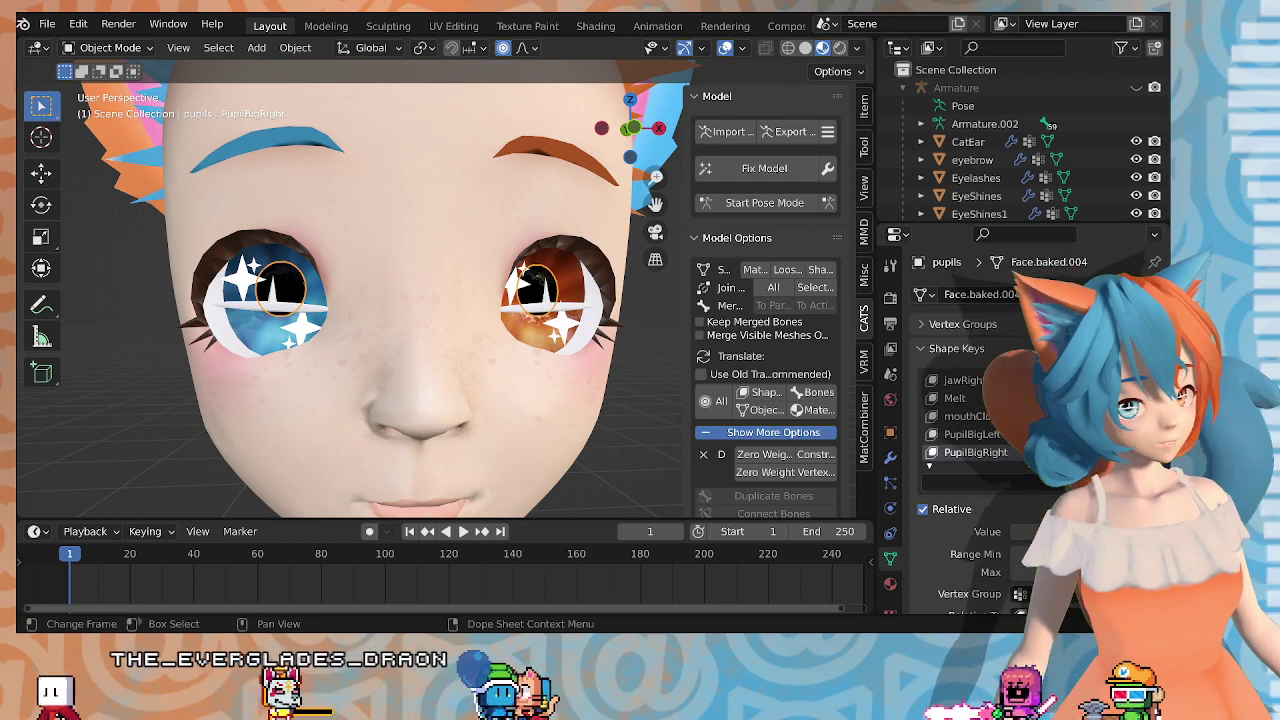
middle_drag(430, 300, 404, 306)
middle_drag(497, 338, 494, 337)
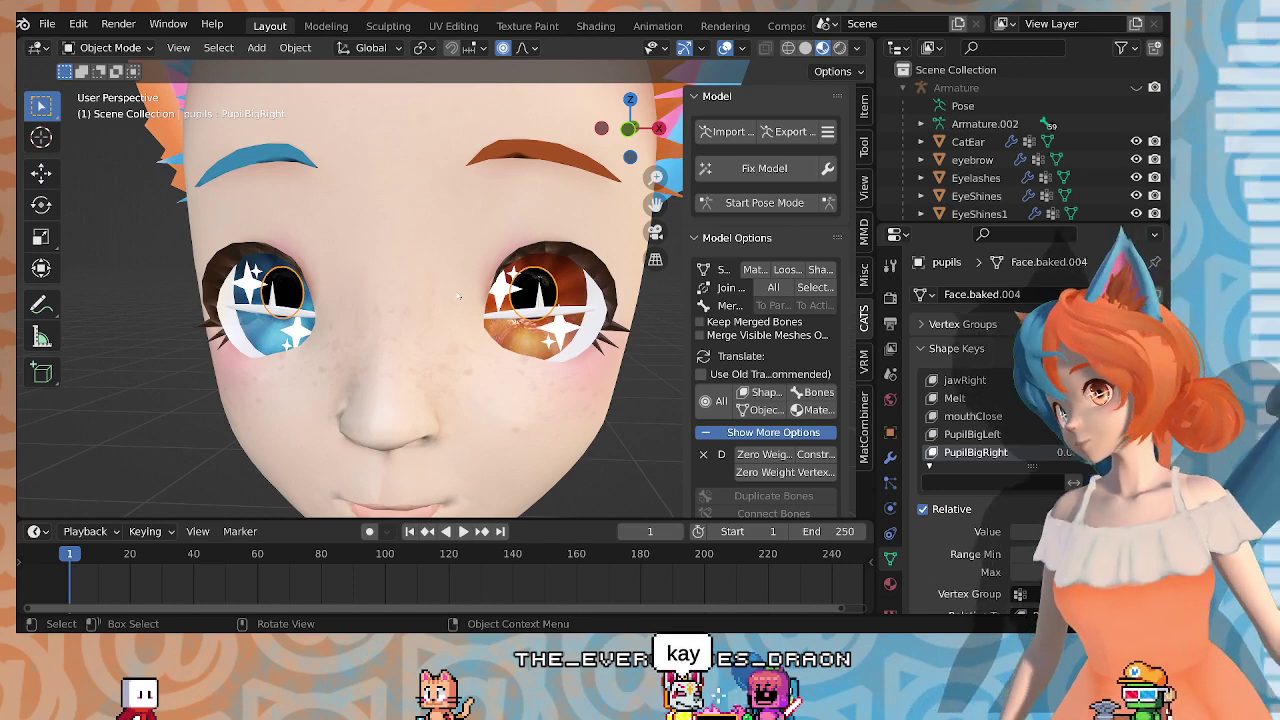
Step: Select the EyeShines1 mesh and add a new shape key named eyeBlinkLeft
click(560, 330)
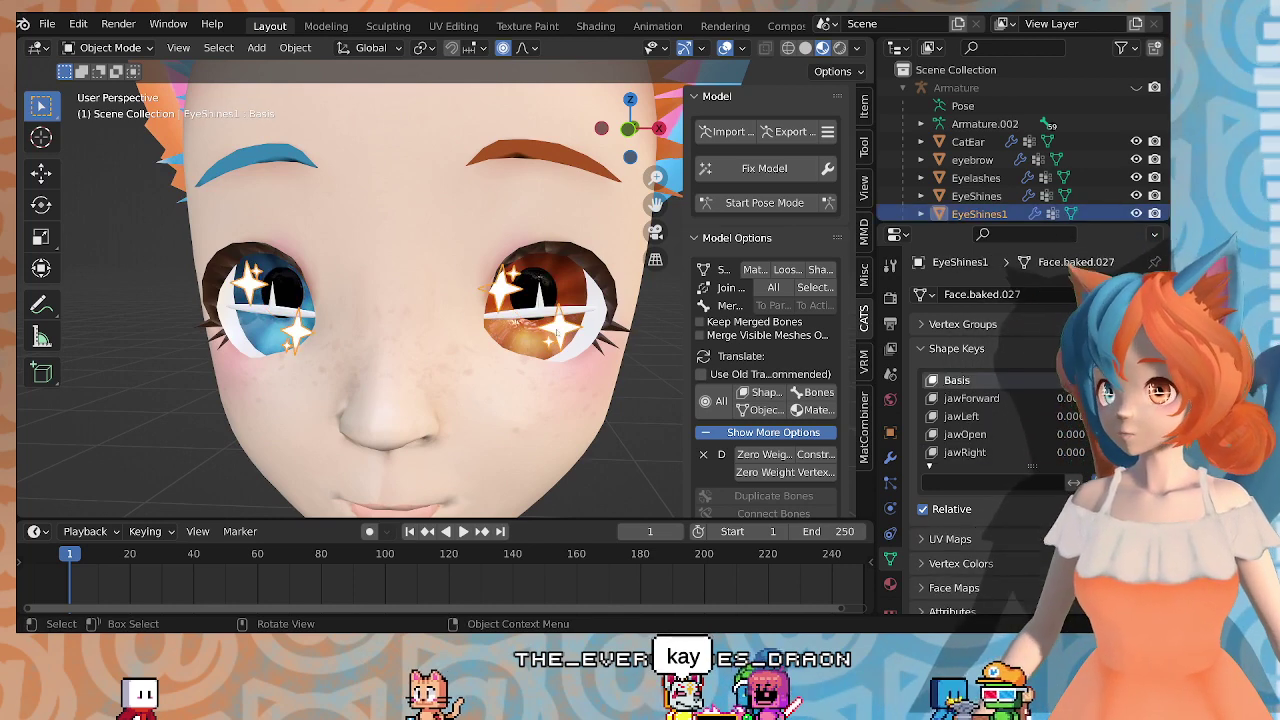
middle_drag(567, 347, 543, 345)
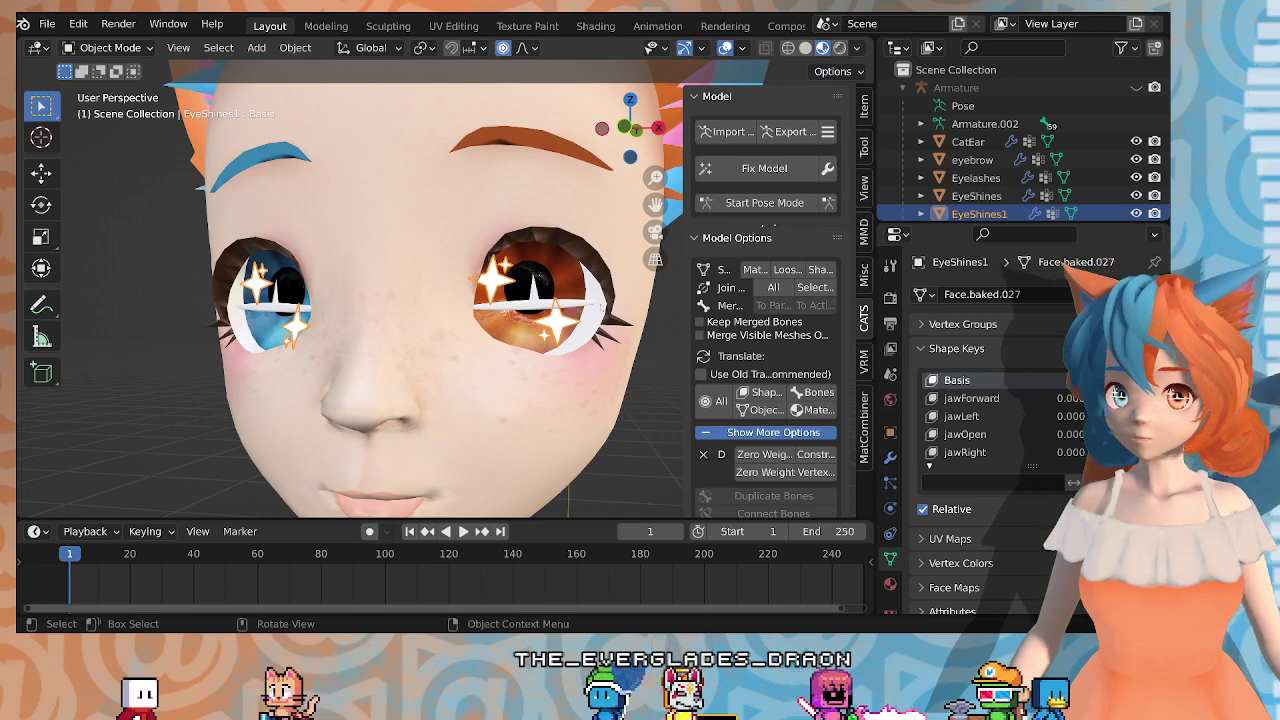
click(543, 343)
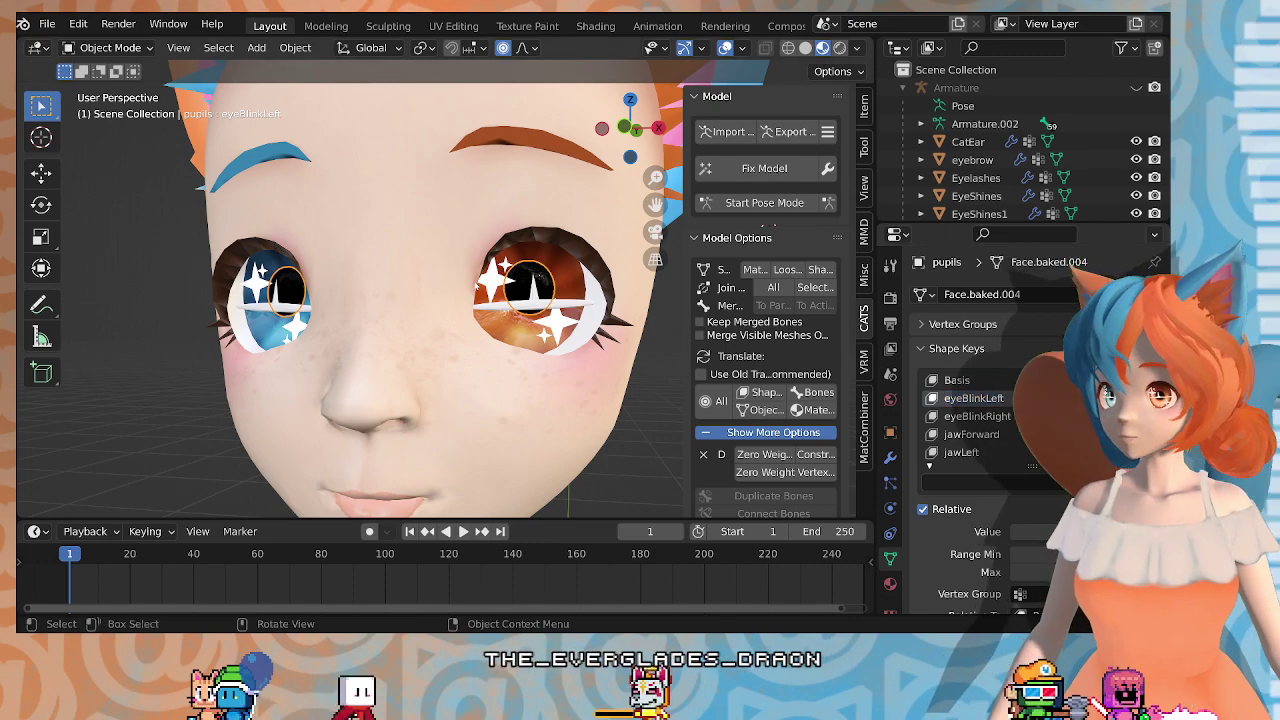
click(562, 327)
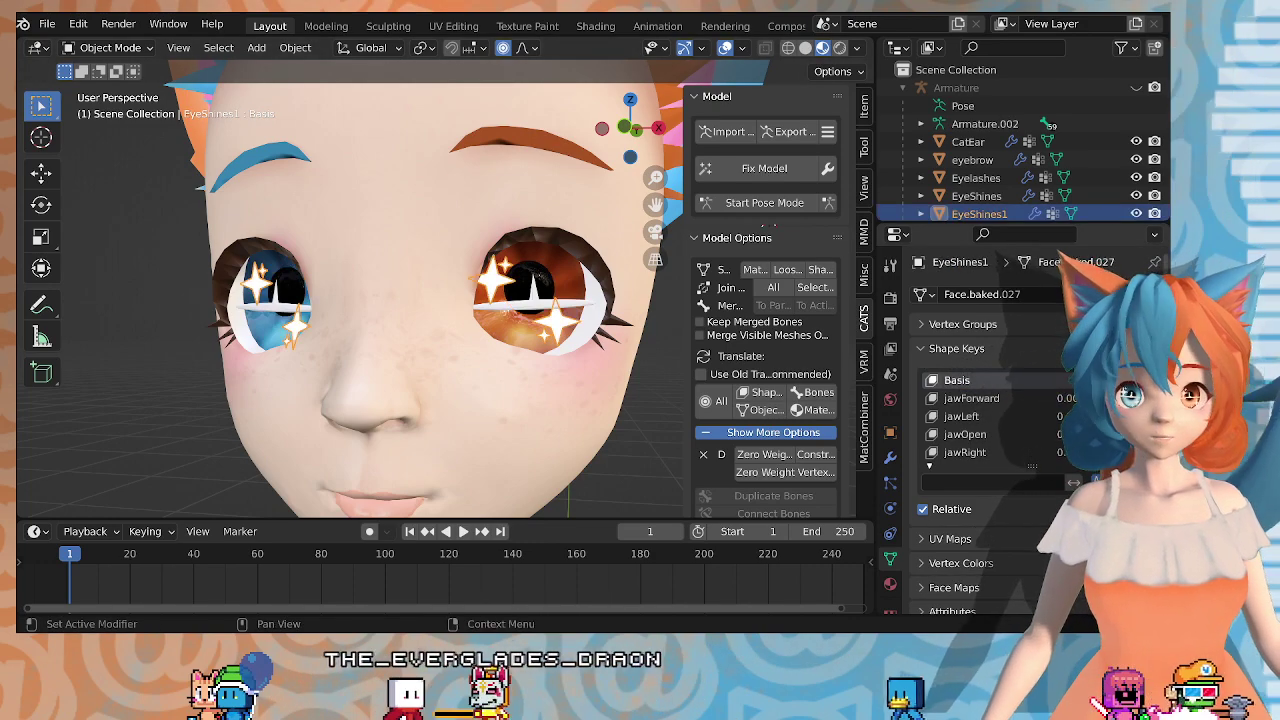
scroll(967, 452, down, 1)
click(967, 456)
double_click(960, 453)
text(eyeBlinkLeft)
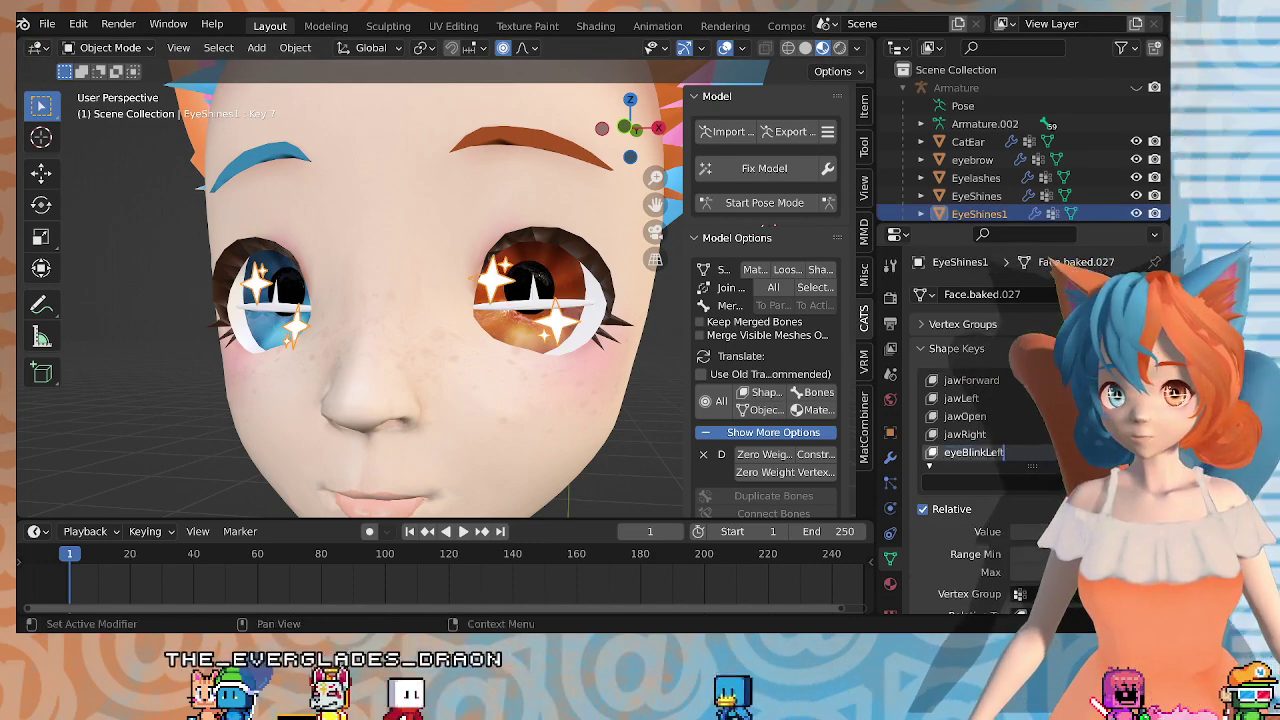
key(Return)
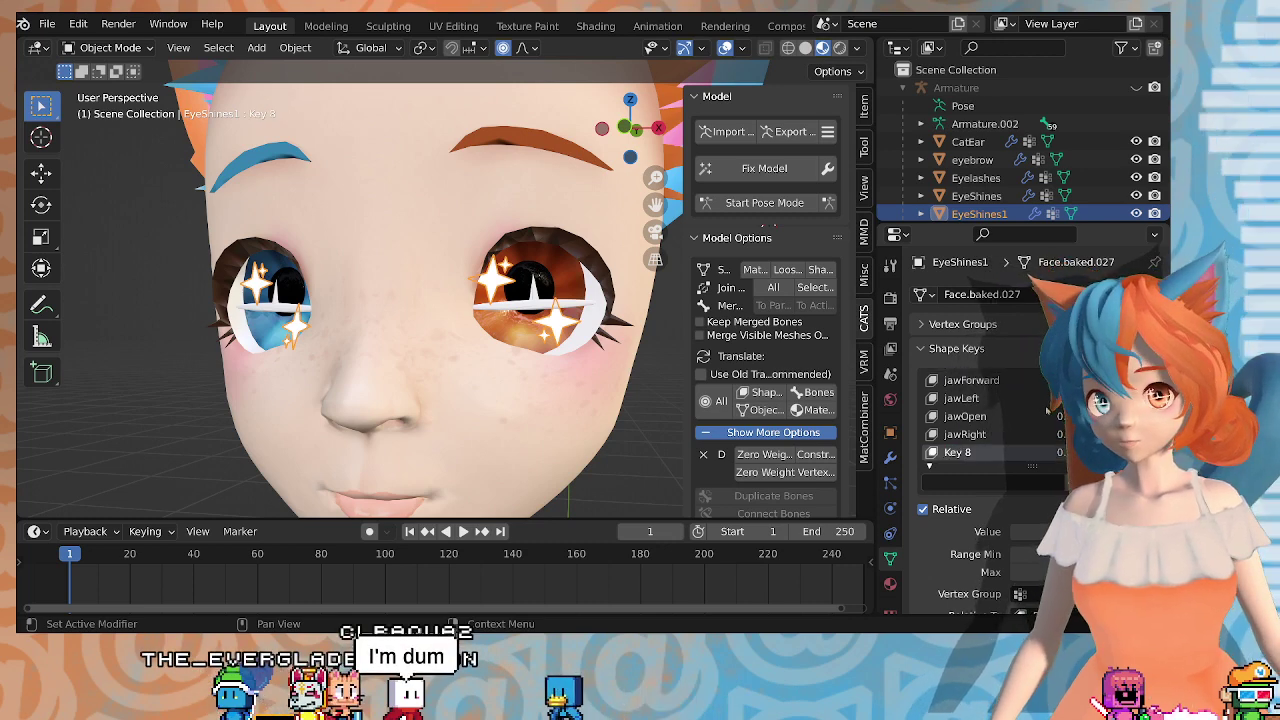
Step: Add another shape key named eyeBlinkRight to EyeShines1 and place it directly below eyeBlinkLeft in the list
text(eyeBlinkLeft)
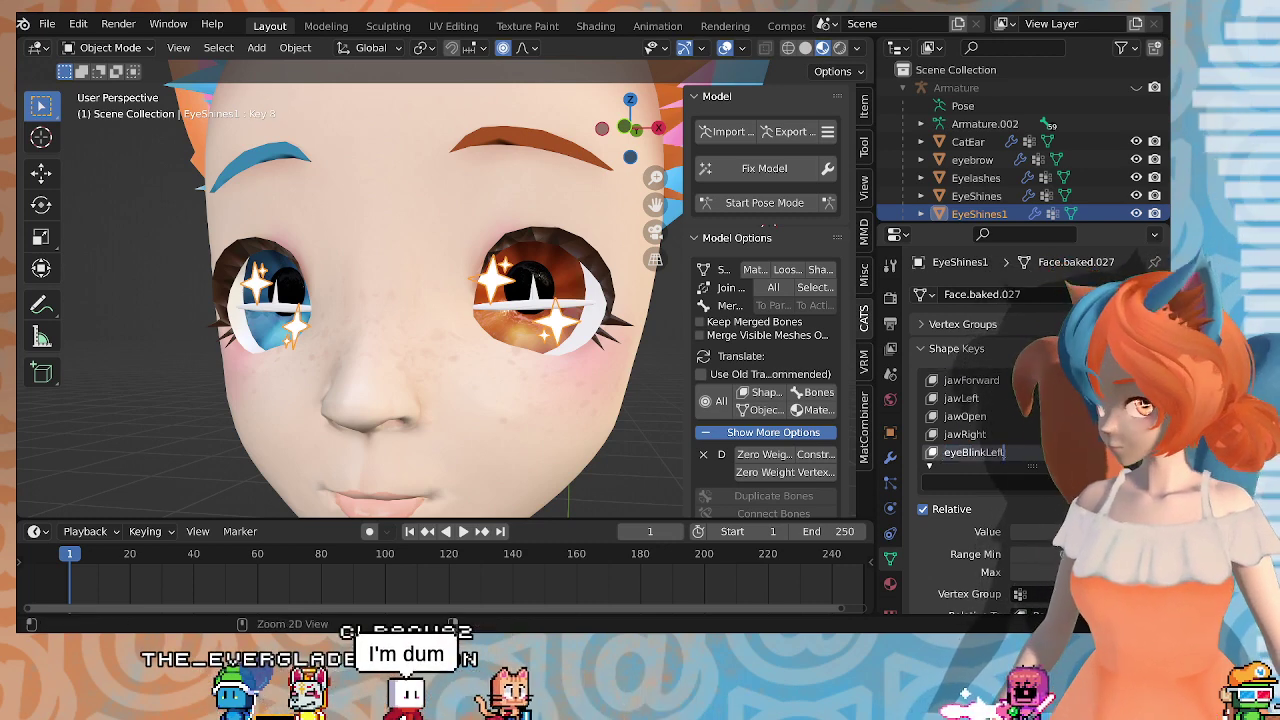
text(R)
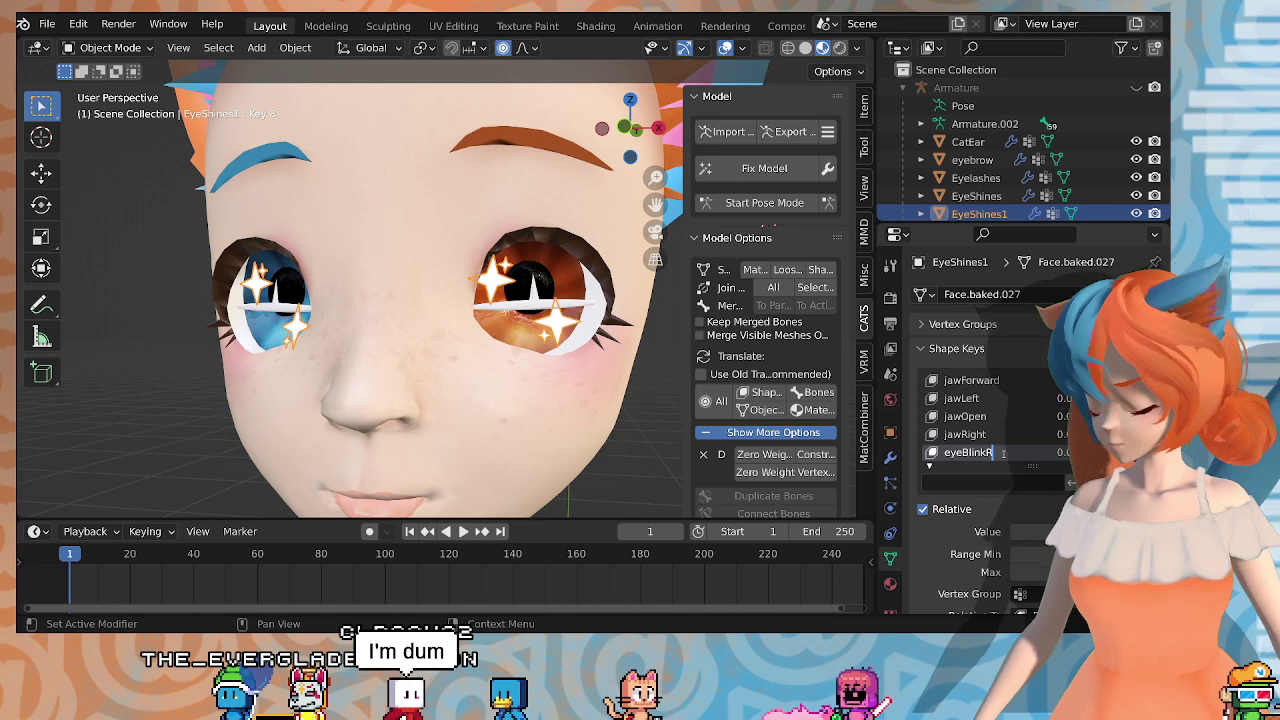
text(ight)
key(Return)
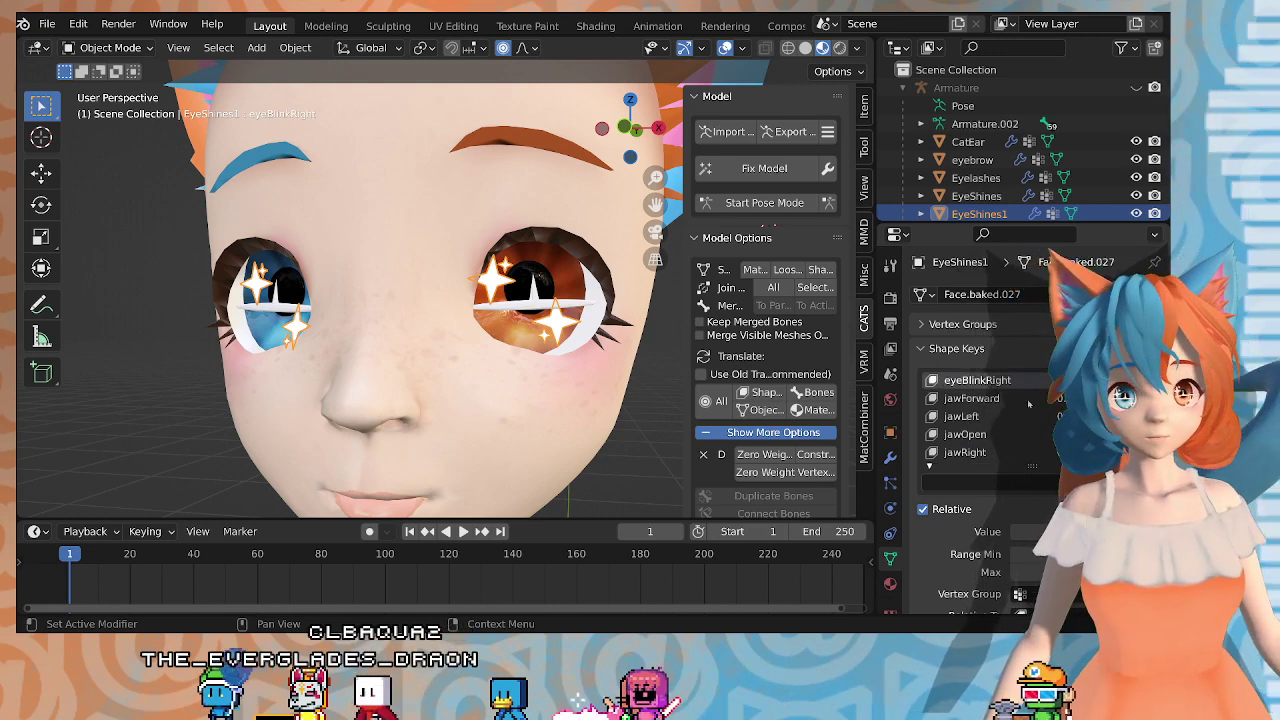
scroll(1030, 405, up, 2)
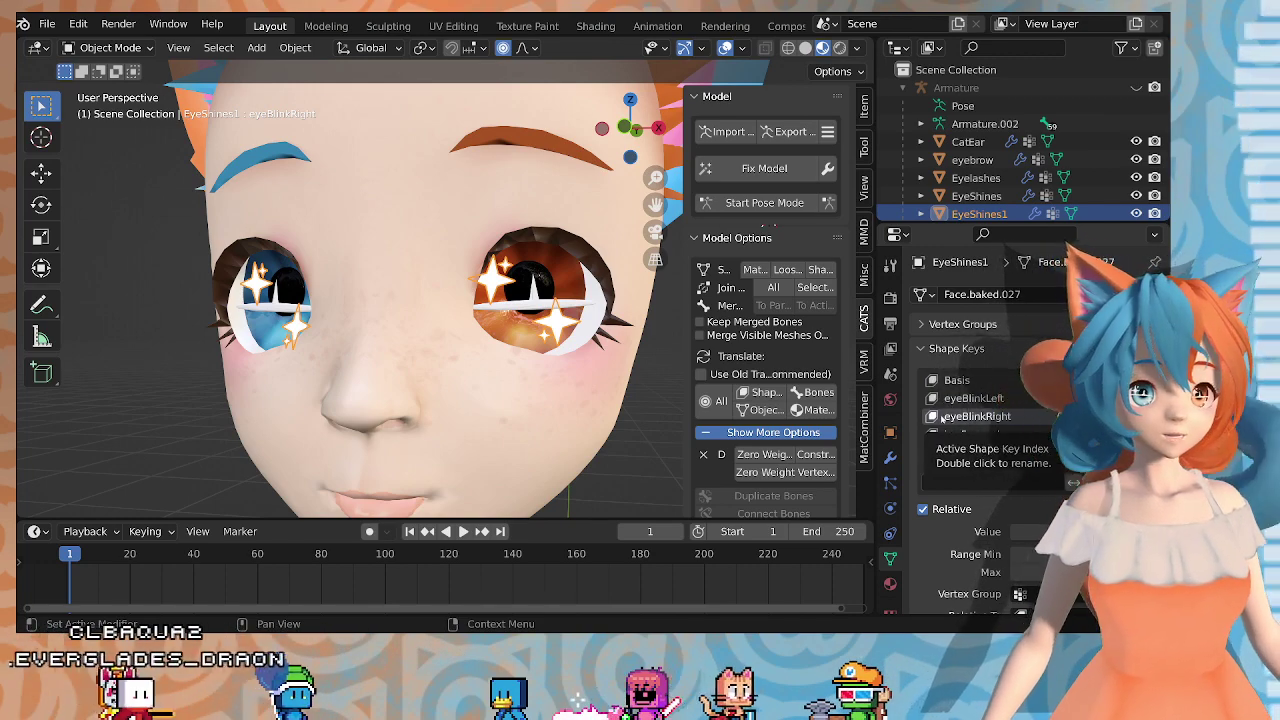
Step: Activate the eyeBlinkLeft shape key and, in Edit Mode, select only the small upper star of the orange eye
middle_drag(545, 303, 492, 317)
click(1022, 399)
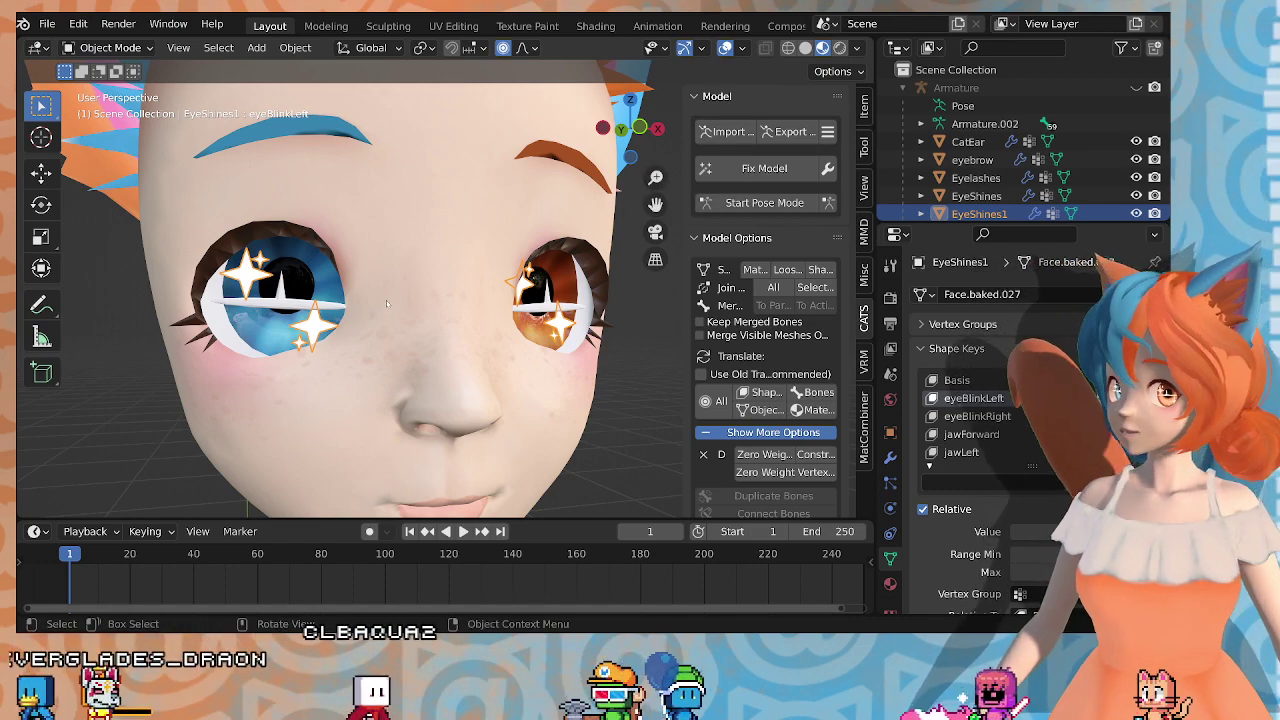
middle_drag(386, 300, 368, 279)
scroll(370, 287, up, 3)
key(Tab)
scroll(368, 272, up, 4)
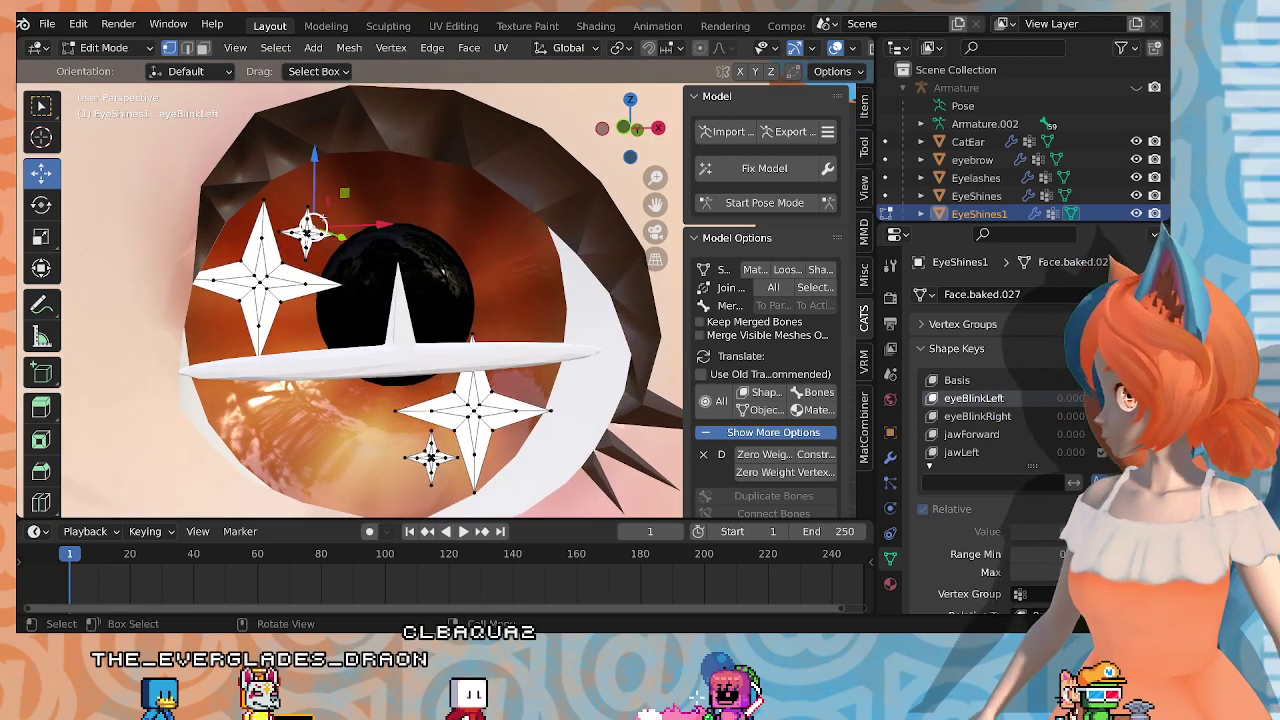
key(c)
click(322, 225)
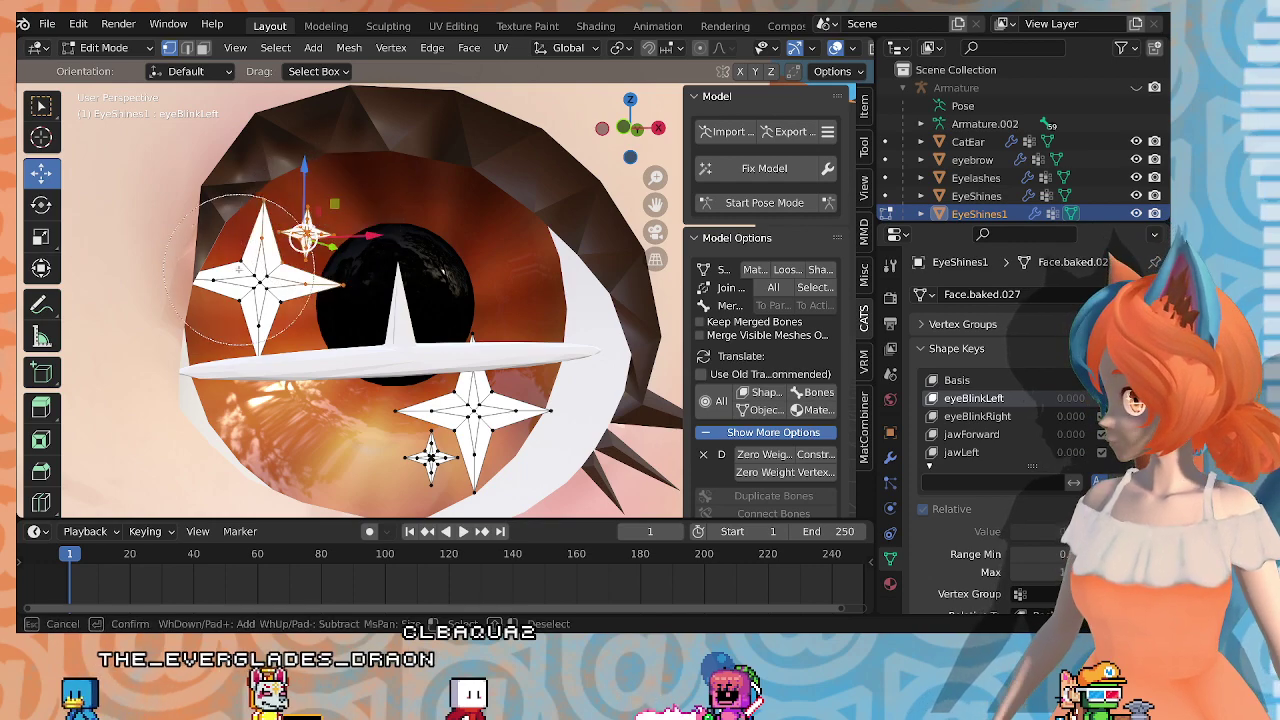
shift+click(214, 204)
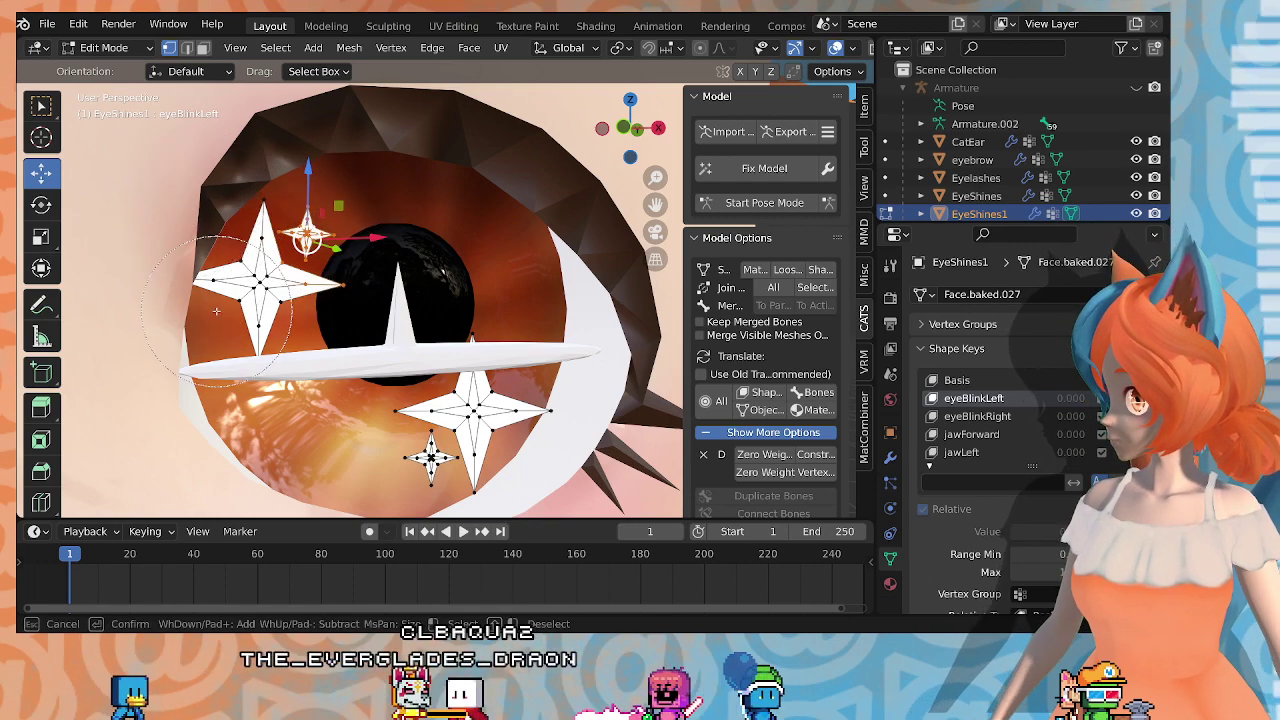
shift+click(297, 340)
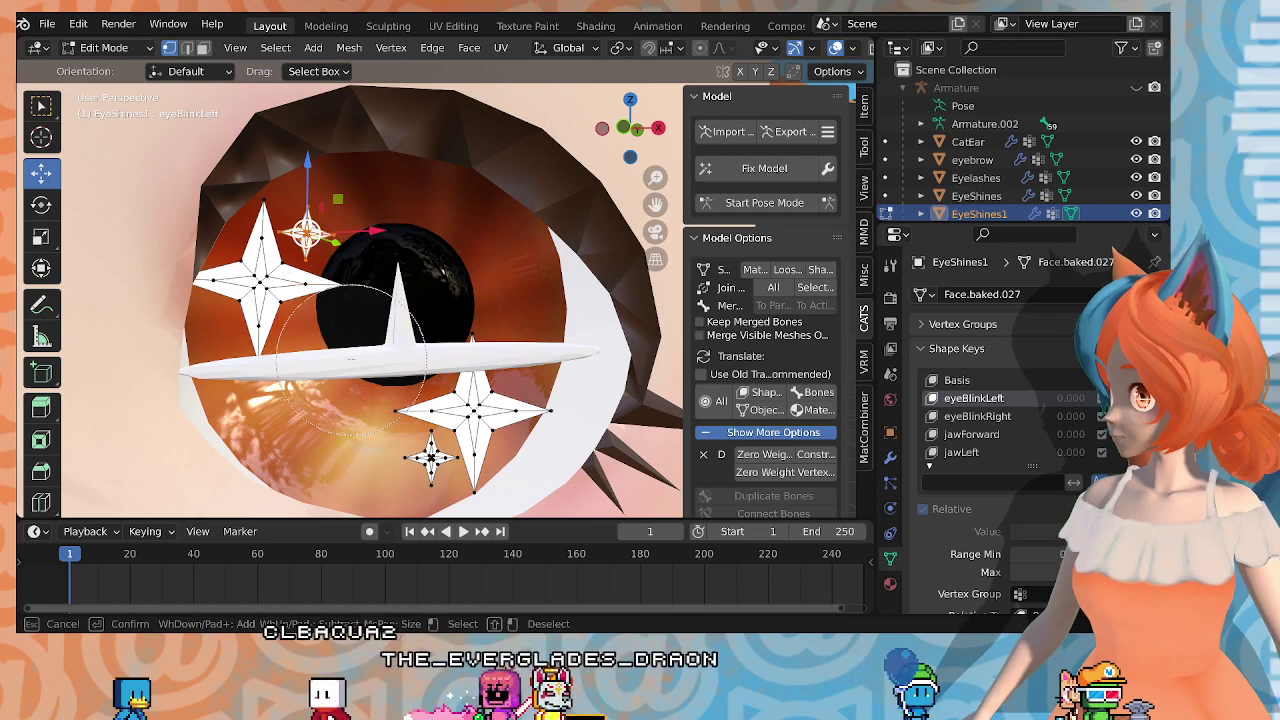
key(Escape)
Step: Move the small upper star about -0.0041 m along X and down in Z onto the centre of the large upper star
middle_drag(372, 341, 374, 352)
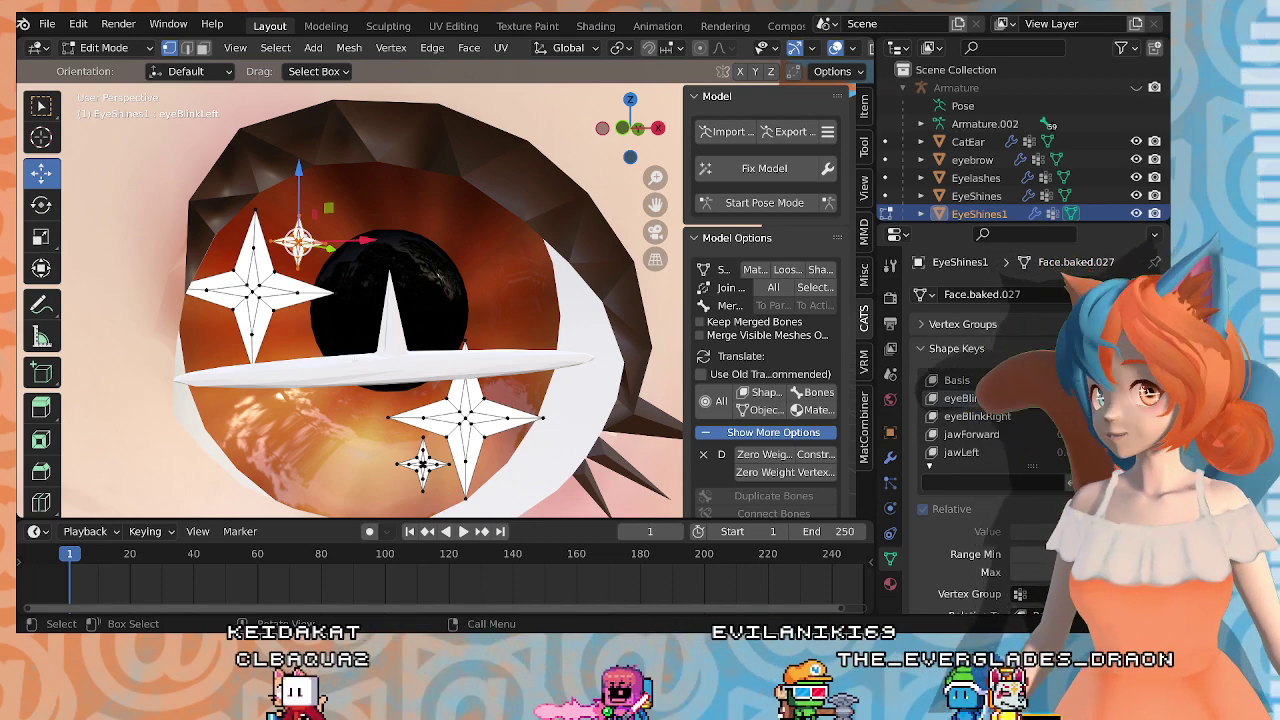
mouse_move(432, 297)
middle_down()
mouse_move(421, 289)
mouse_move(439, 301)
middle_up()
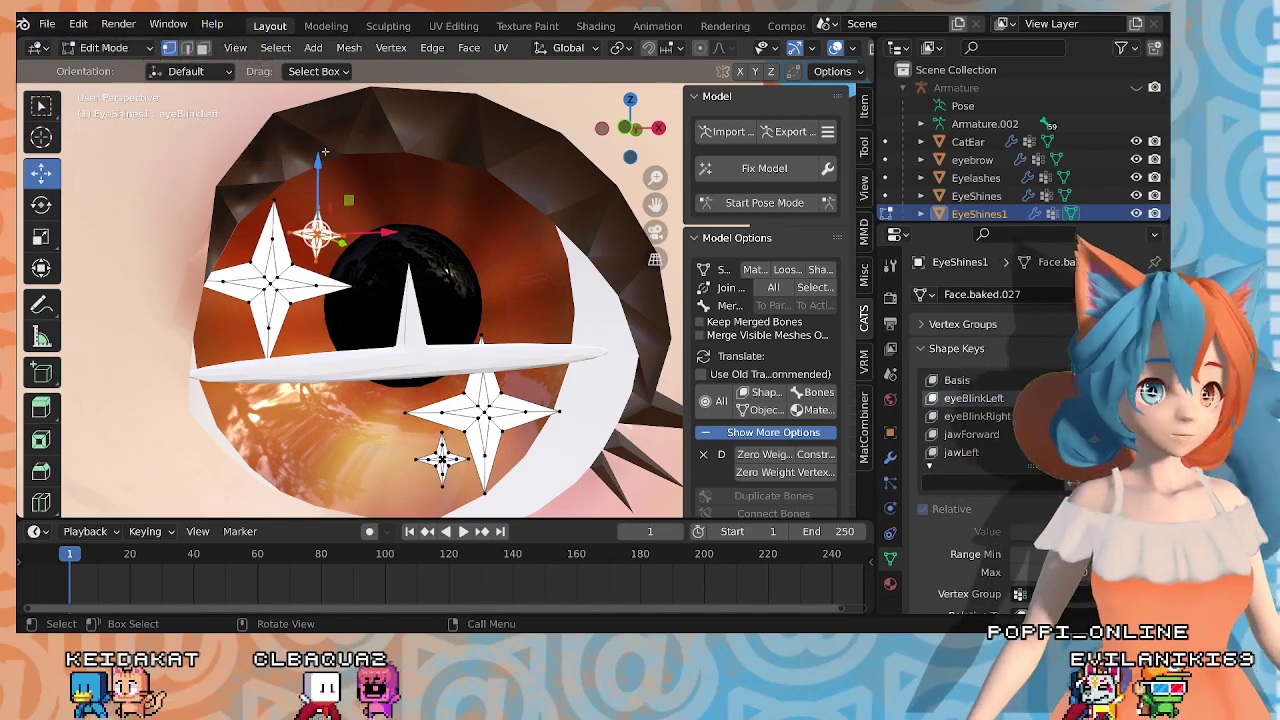
drag(322, 152, 342, 210)
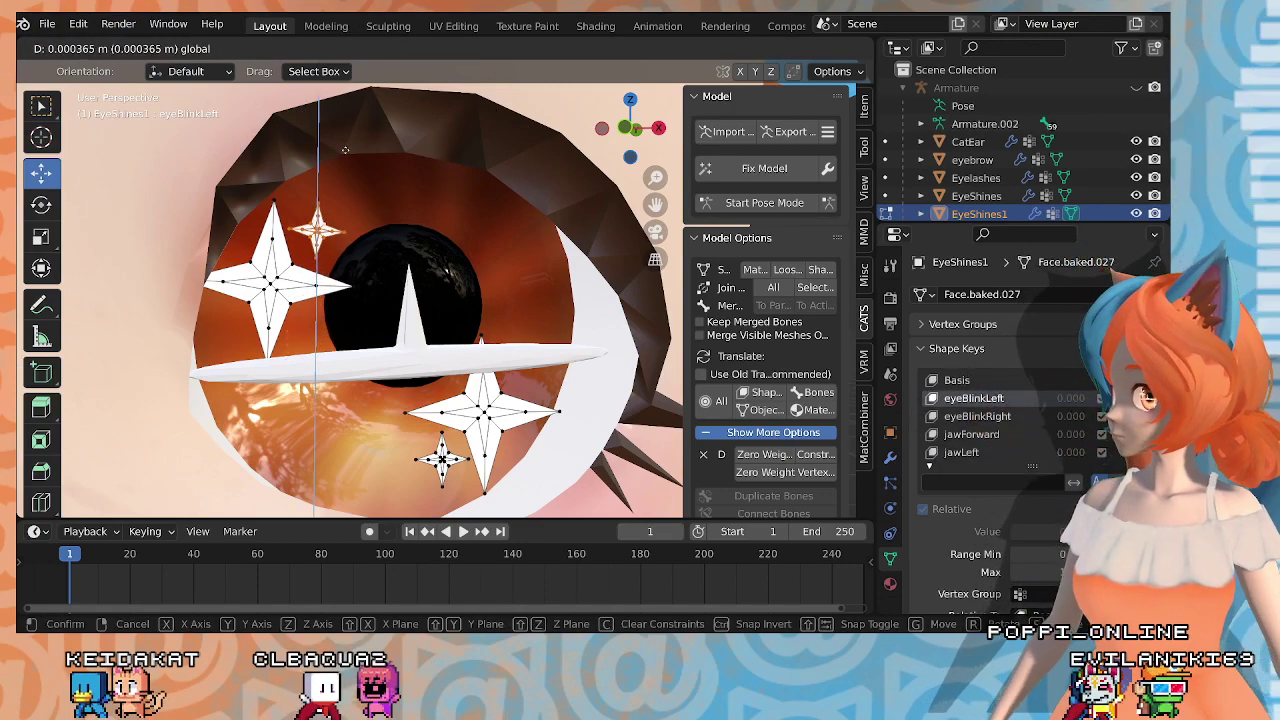
drag(318, 163, 318, 165)
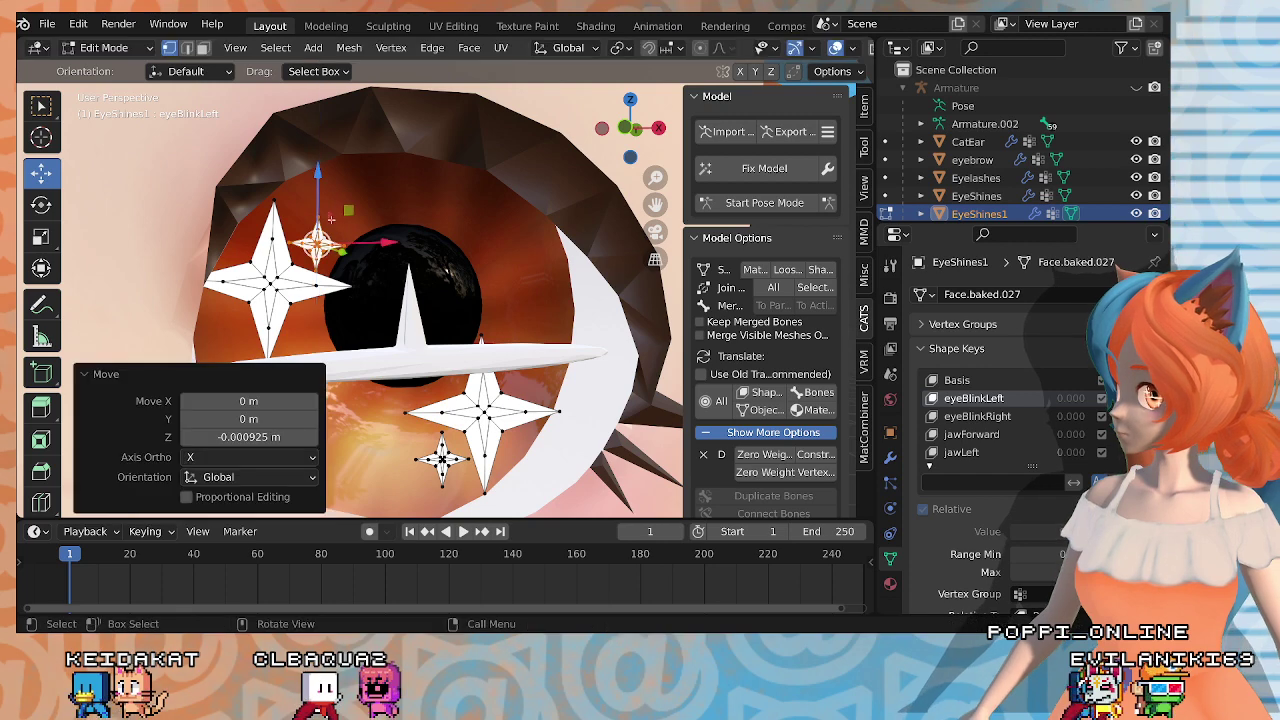
drag(378, 246, 335, 244)
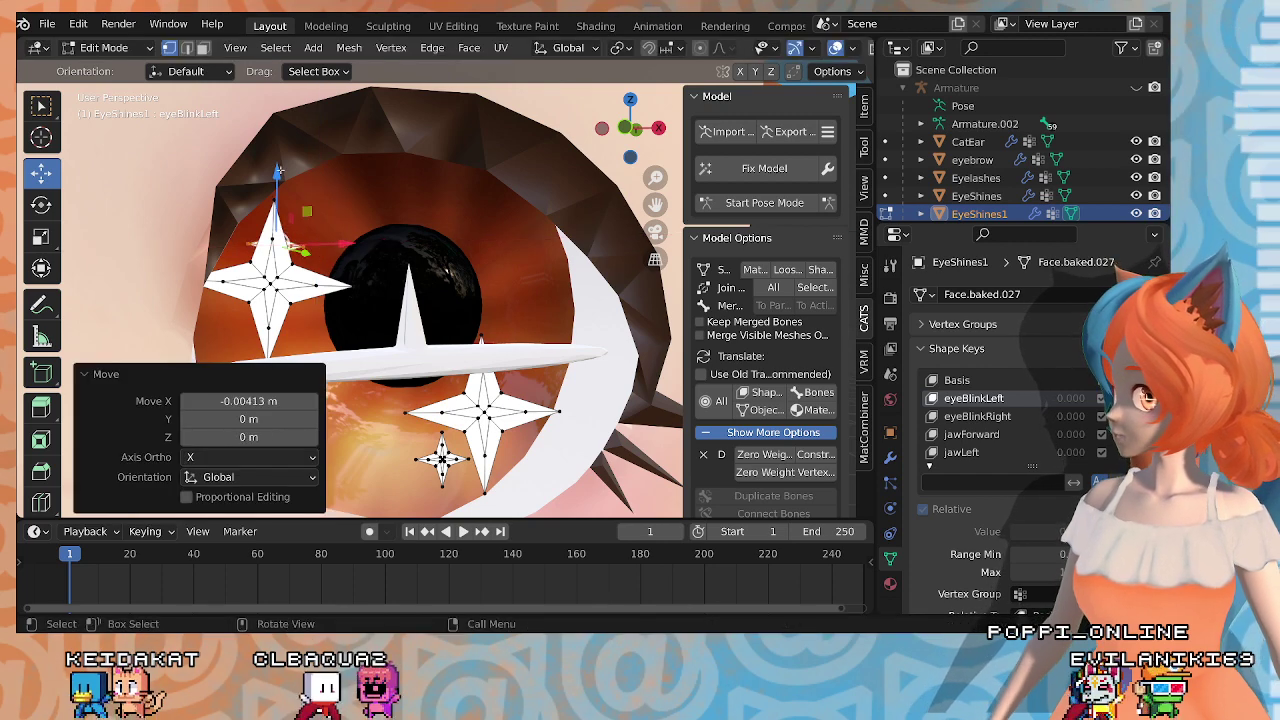
drag(278, 170, 280, 209)
Step: Scale the small upper star to 0 on all axes so it collapses inside the large star
middle_drag(333, 238, 297, 248)
key(s)
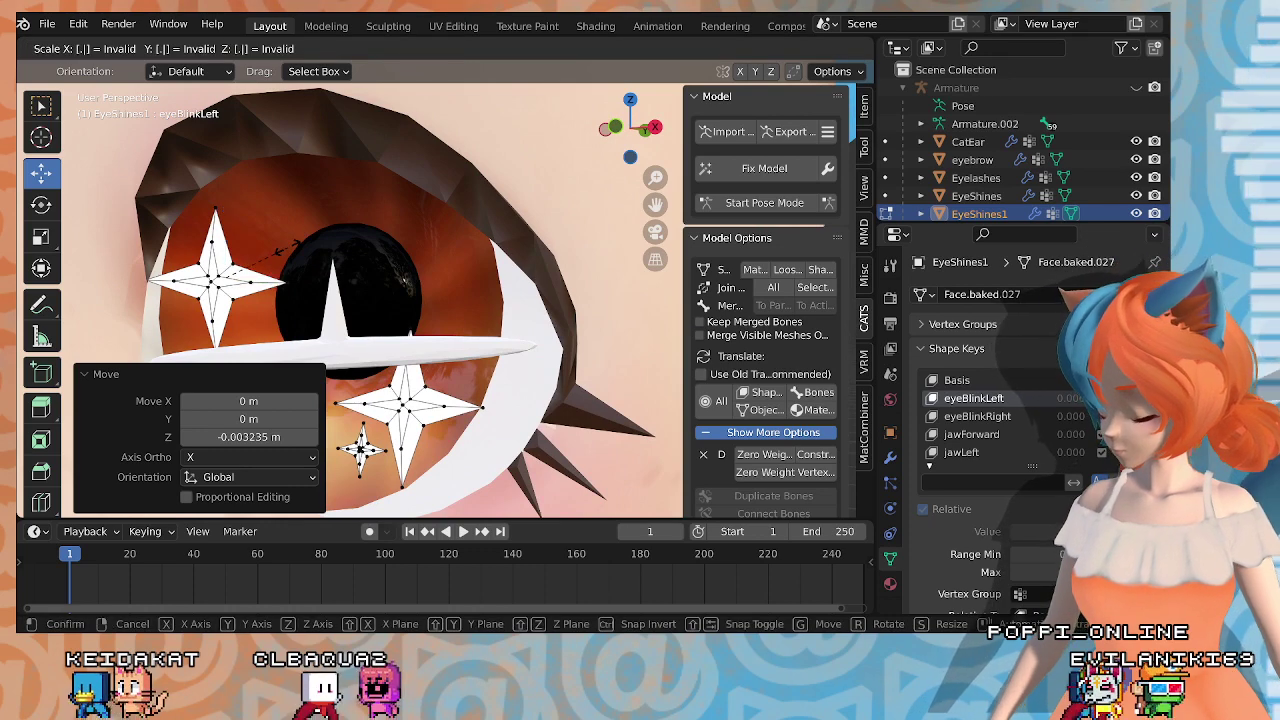
key(Return)
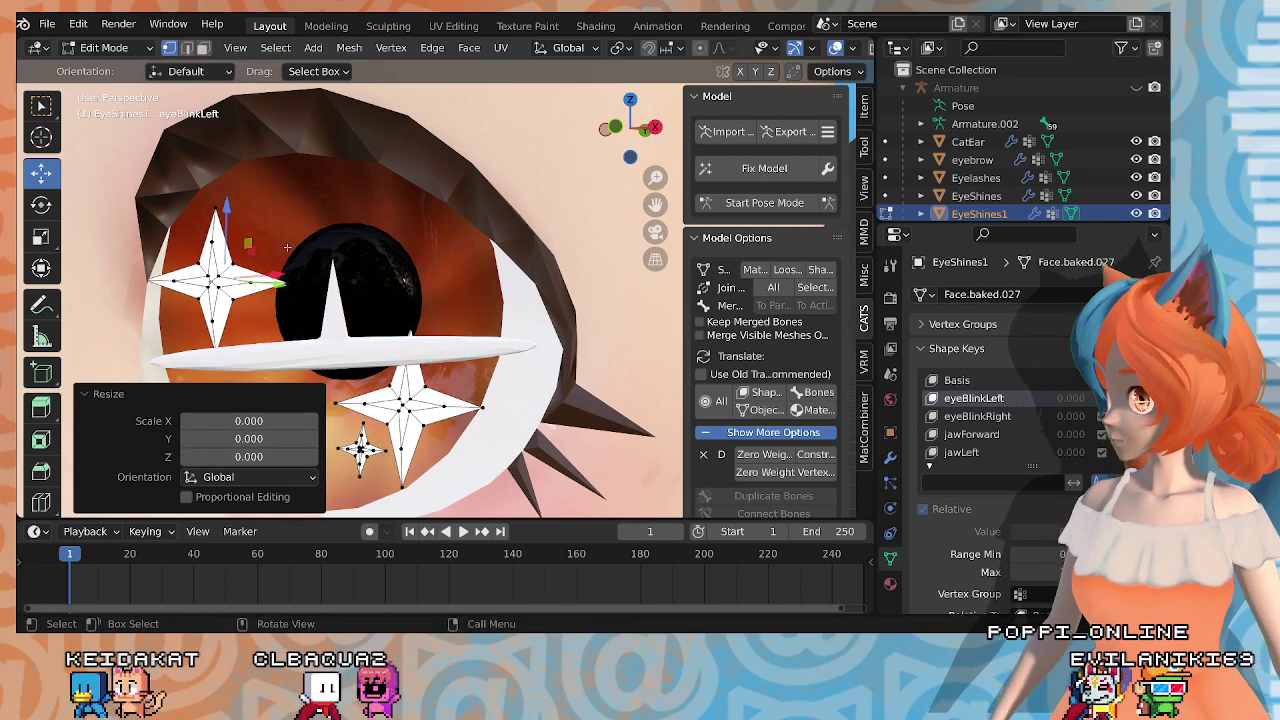
Step: Select the entire large upper star in the orange eye, including the collapsed small star
middle_drag(287, 267, 247, 265)
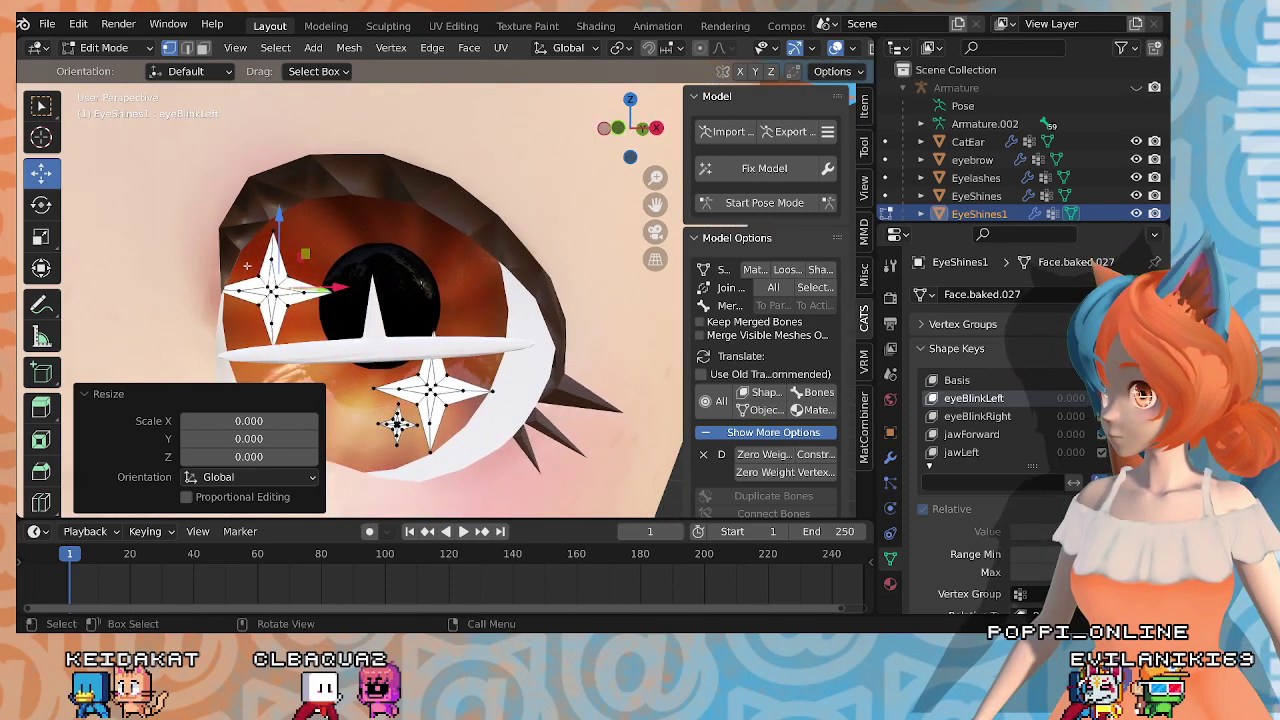
shift+middle_drag(308, 332, 427, 288)
scroll(420, 280, up, 1)
middle_drag(370, 200, 353, 167)
click(377, 152)
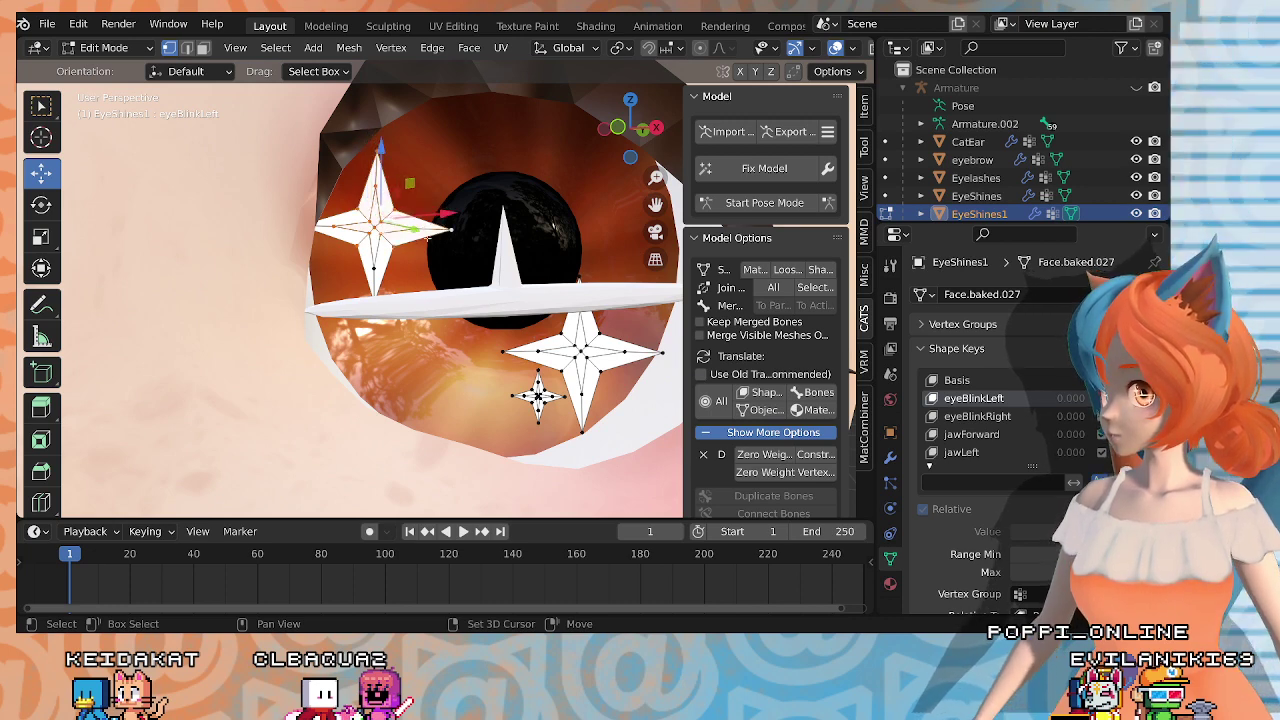
mouse_move(370, 292)
middle_down()
mouse_move(330, 290)
mouse_move(352, 291)
middle_up()
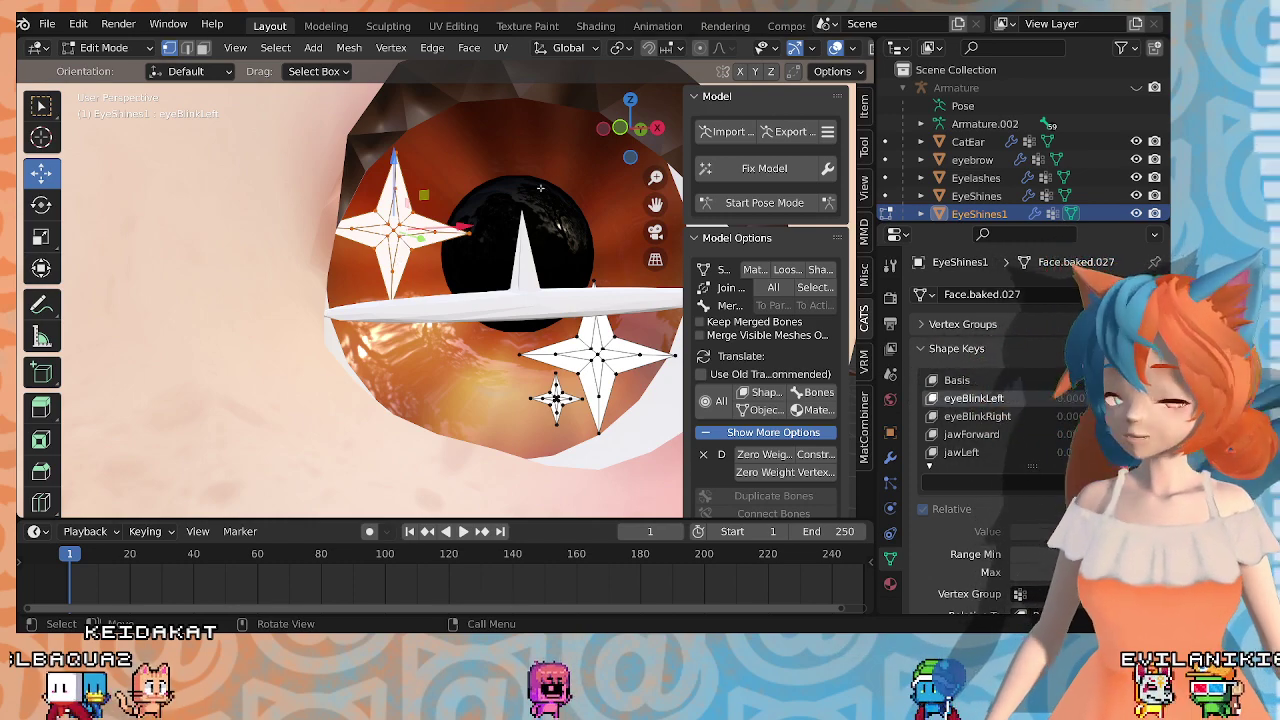
scroll(572, 330, up, 3)
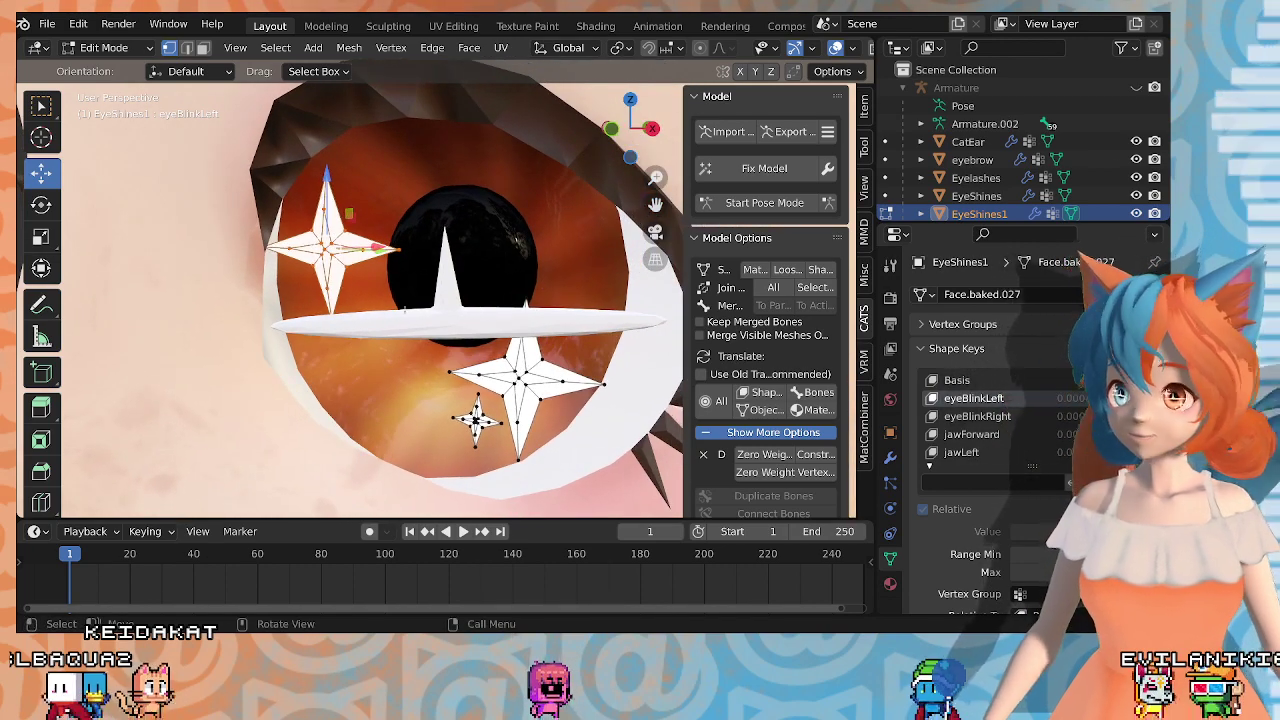
scroll(404, 310, up, 1)
middle_drag(404, 310, 346, 301)
key(s)
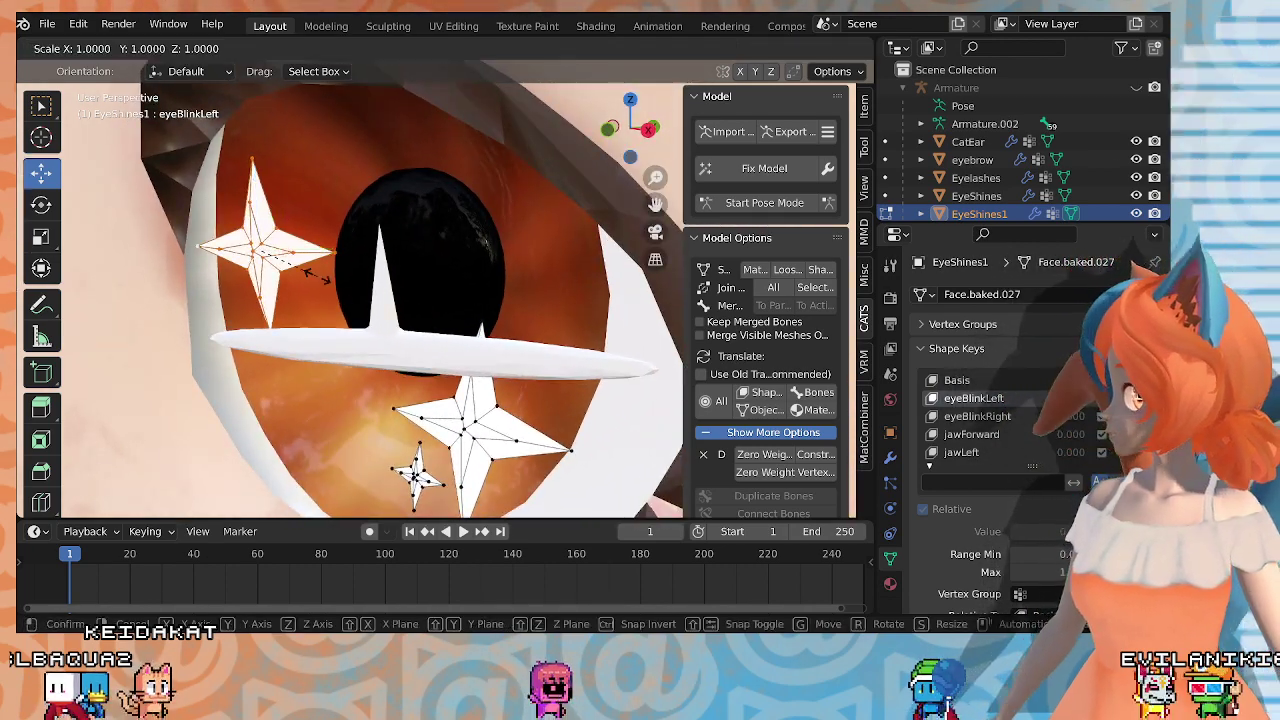
key(Escape)
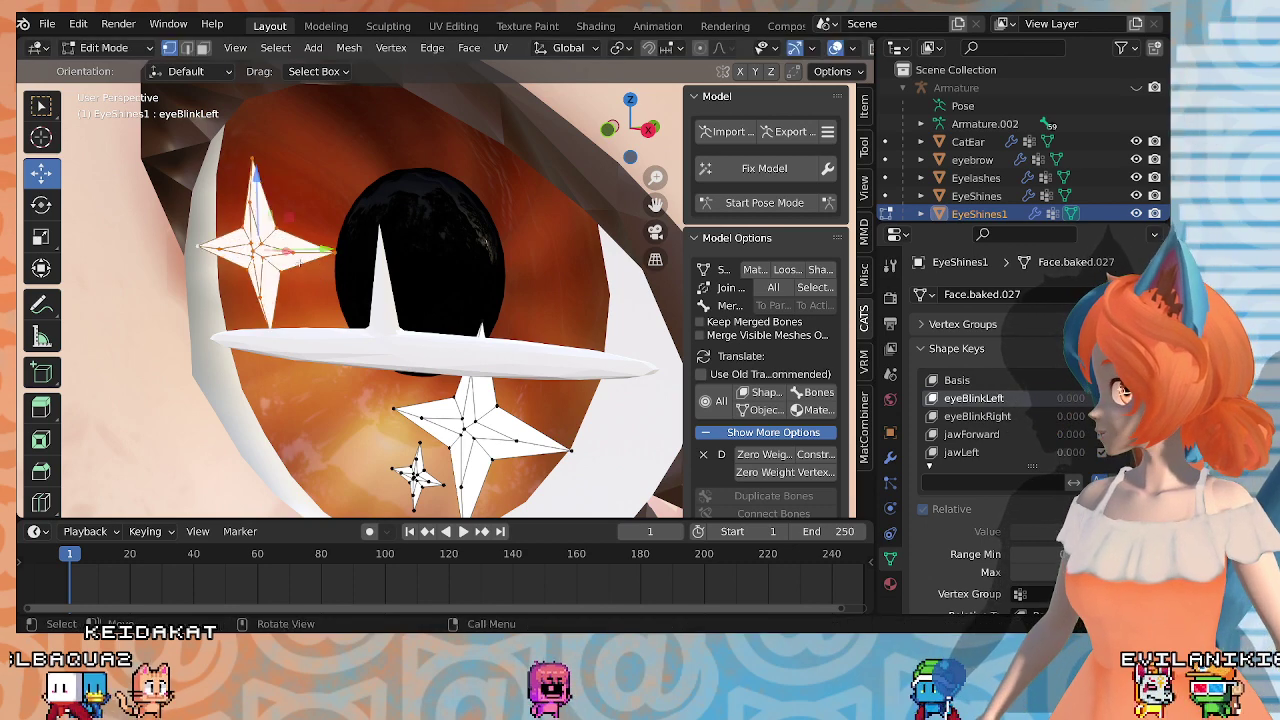
middle_drag(325, 243, 364, 236)
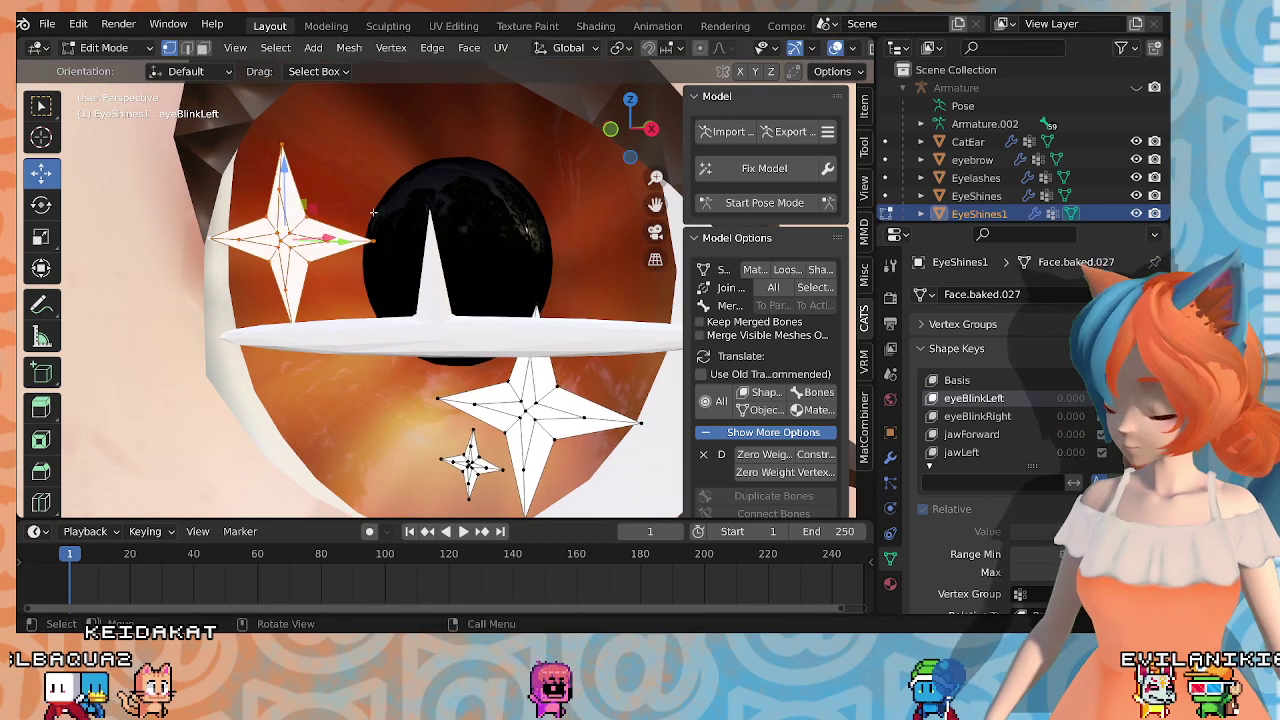
key(period)
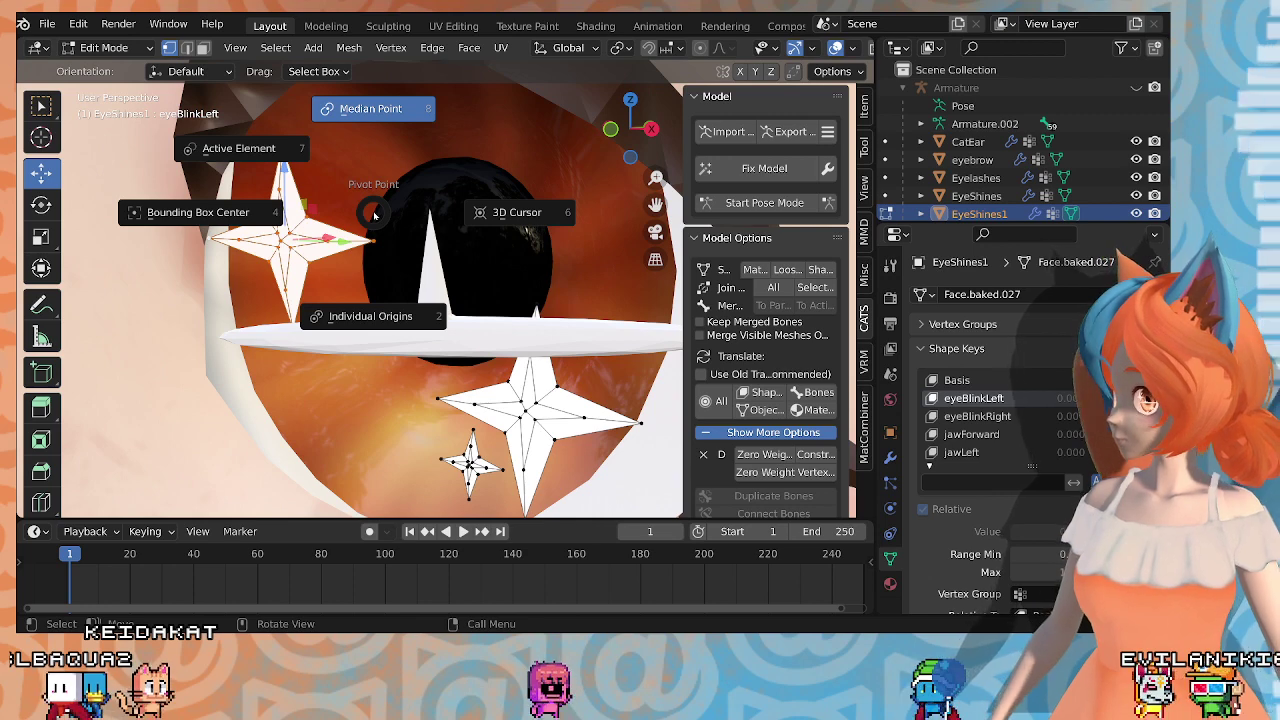
key(Escape)
Step: Scale the selected large upper star to 0.5 on all axes
text(s)
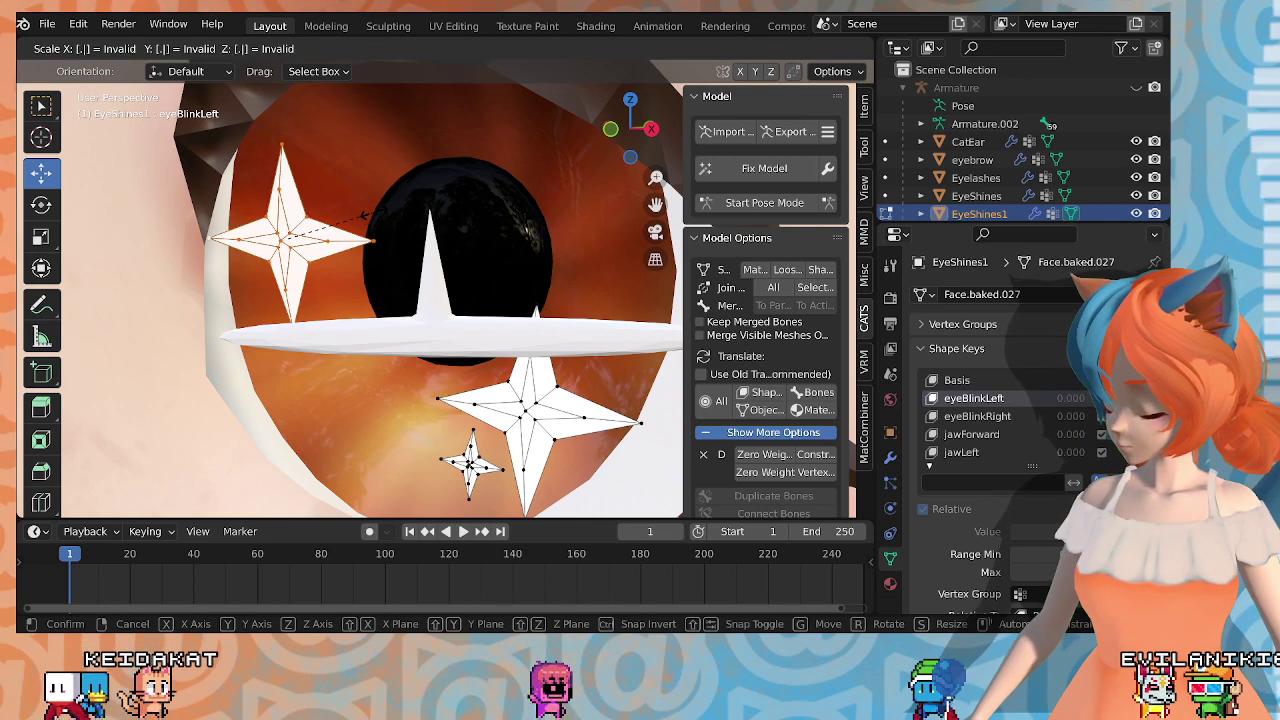
text(.5)
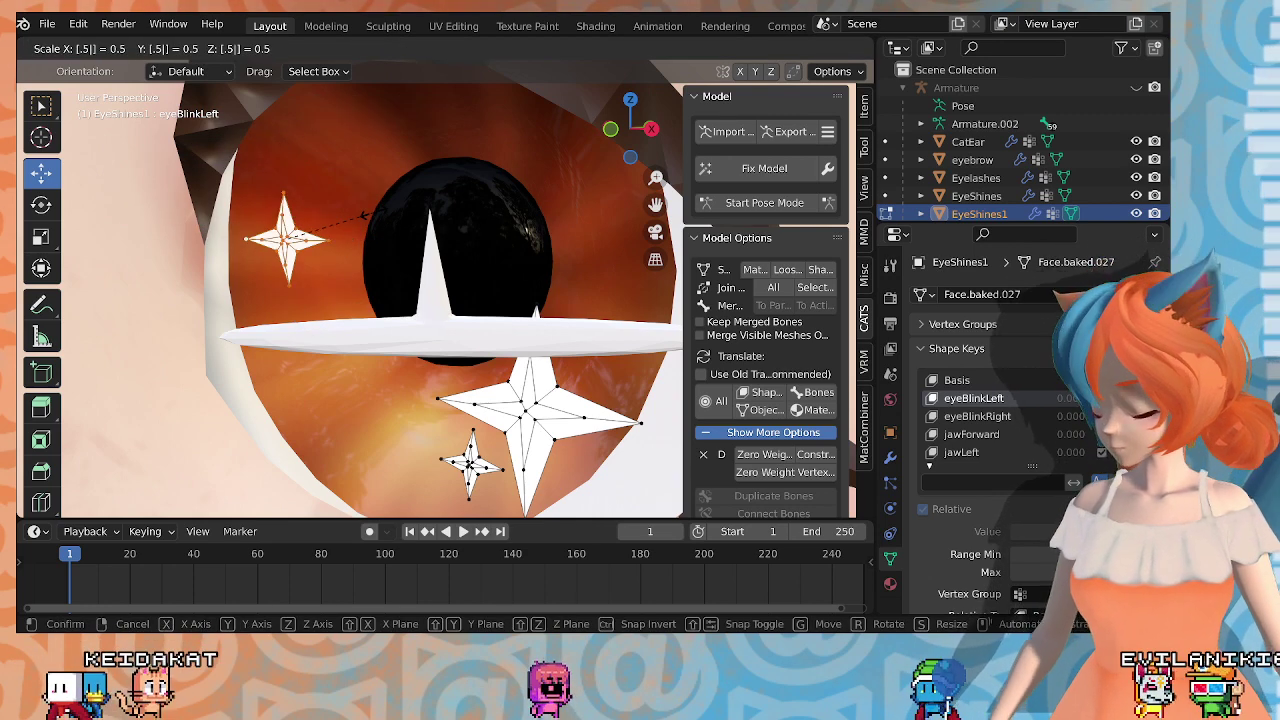
key(Return)
Step: Move the shrunken upper star about 0.0051 m down along Z toward the horizontal shine across the eye
middle_drag(315, 205, 351, 214)
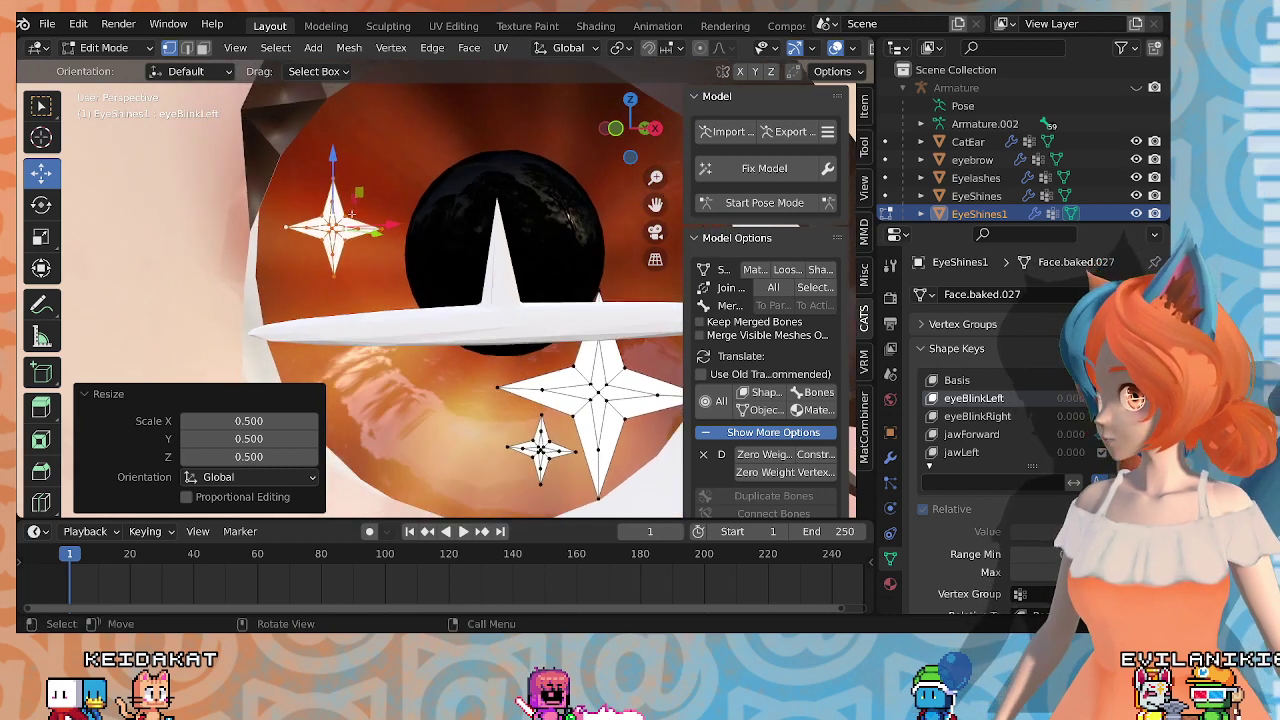
key(g)
key(z)
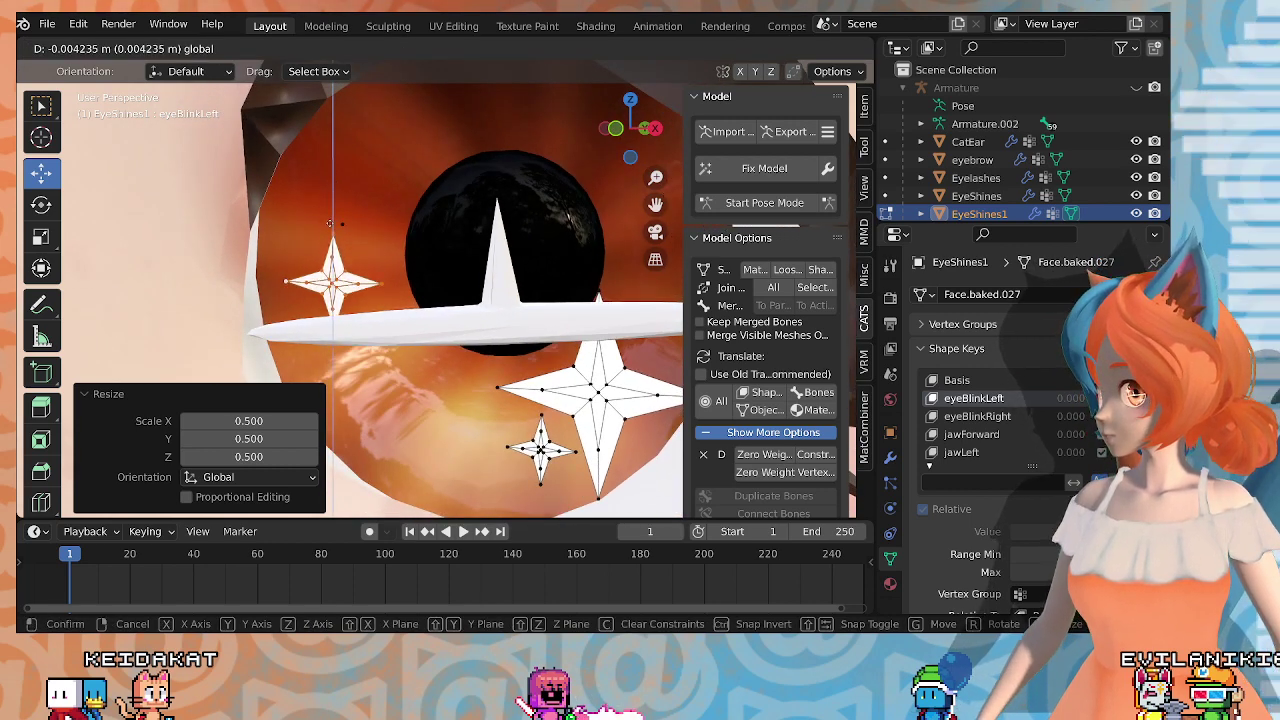
click(320, 235)
middle_drag(320, 235, 348, 245)
scroll(348, 245, down, 3)
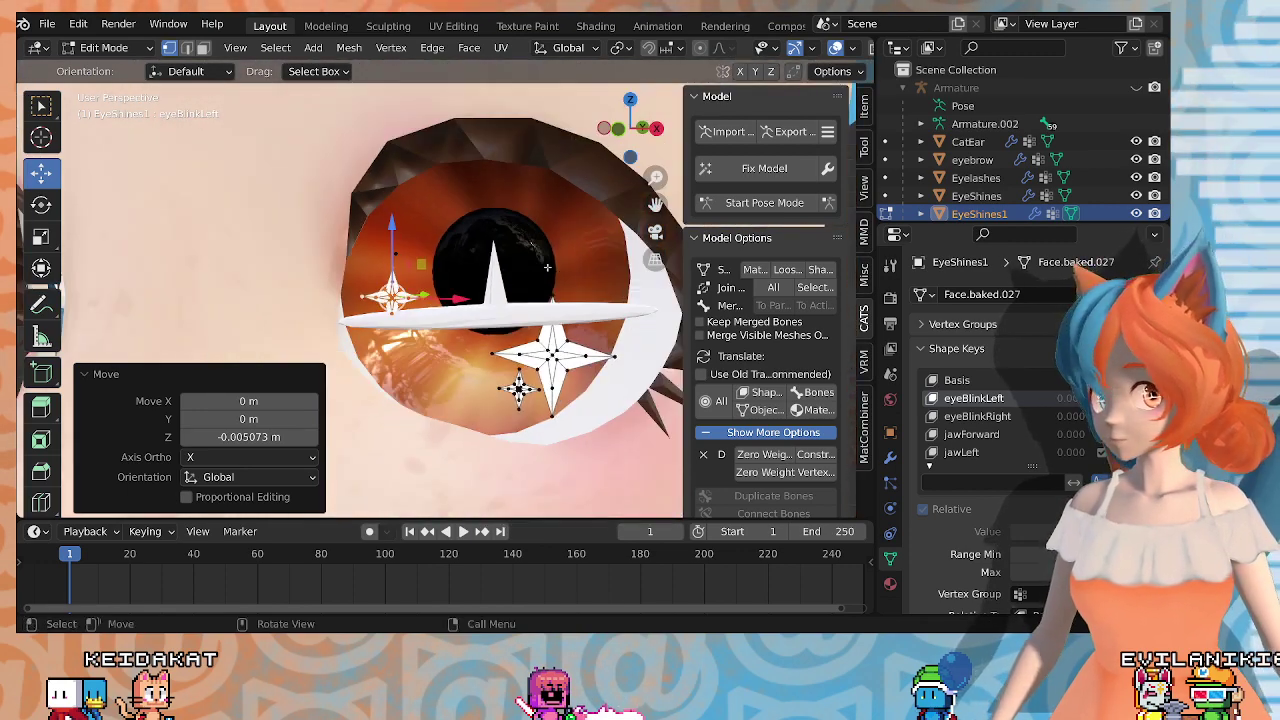
Step: Return to Object Mode and set the eyeBlinkLeft shape key's value to 1.0 on EyeShines1
middle_drag(580, 277, 557, 291)
scroll(400, 290, up, 4)
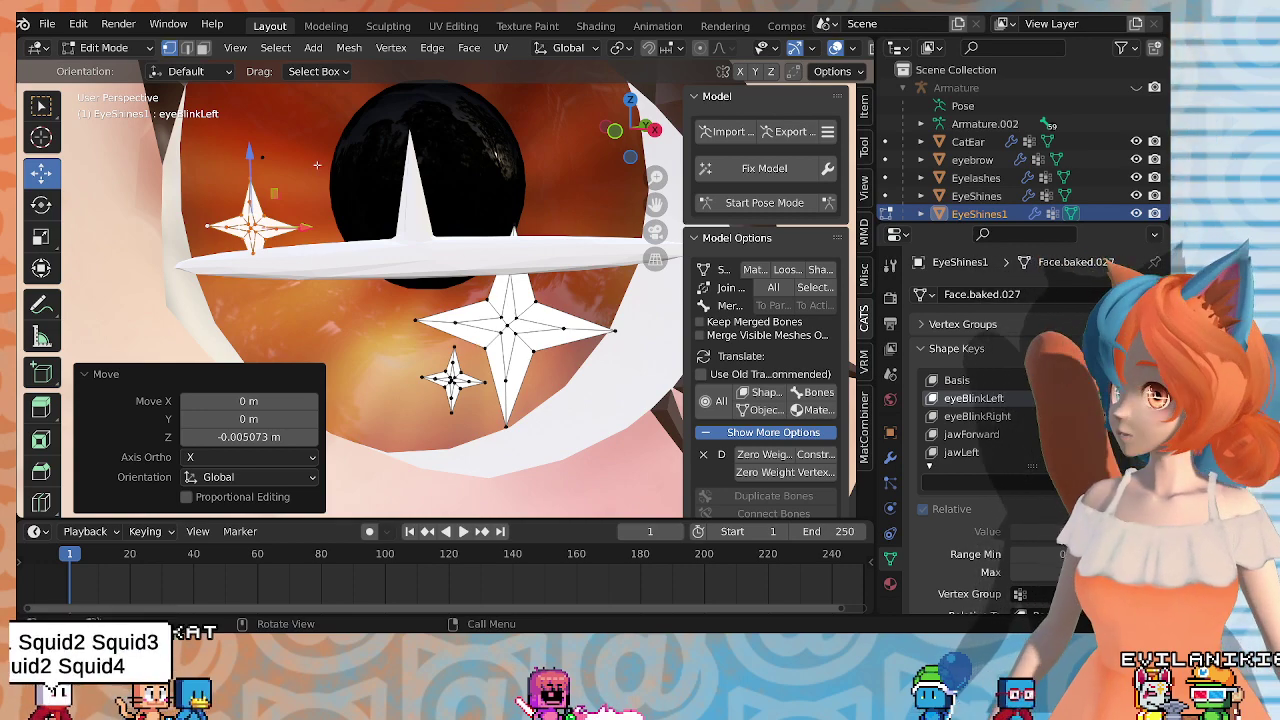
right_click(239, 221)
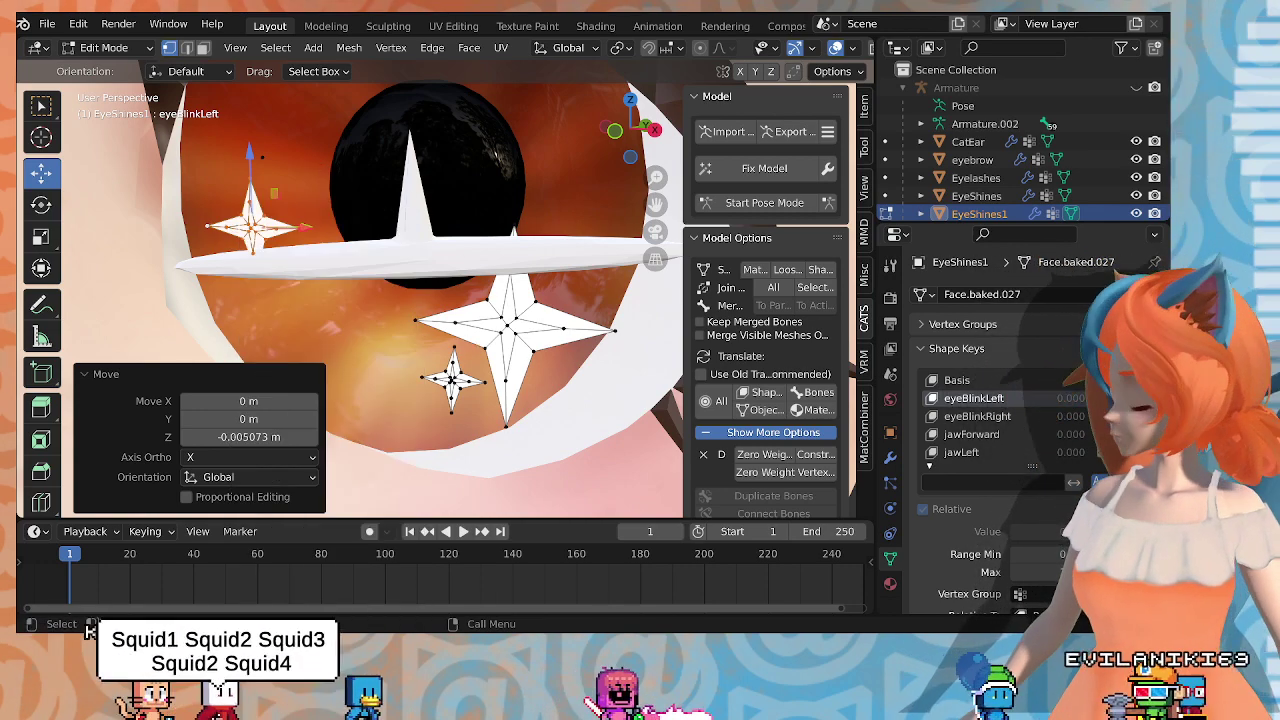
click(207, 226)
key(Tab)
scroll(446, 290, down, 3)
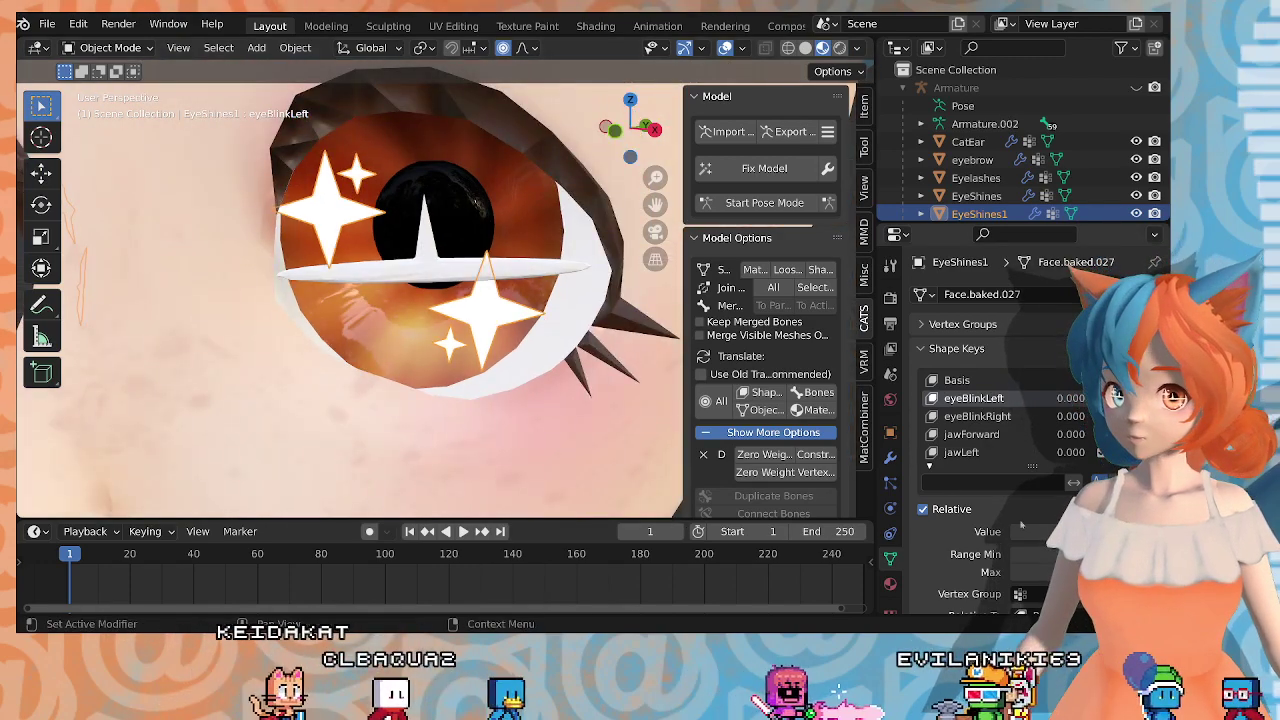
drag(1044, 532, 1125, 532)
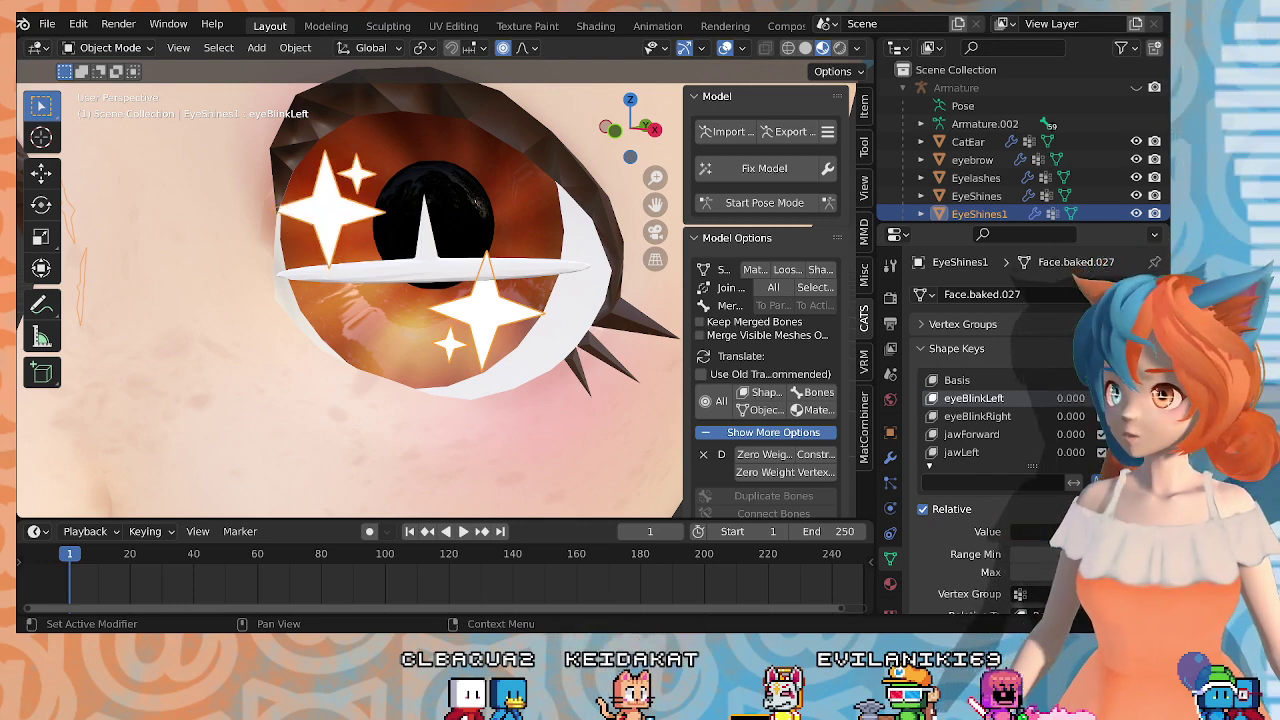
drag(1030, 532, 1128, 532)
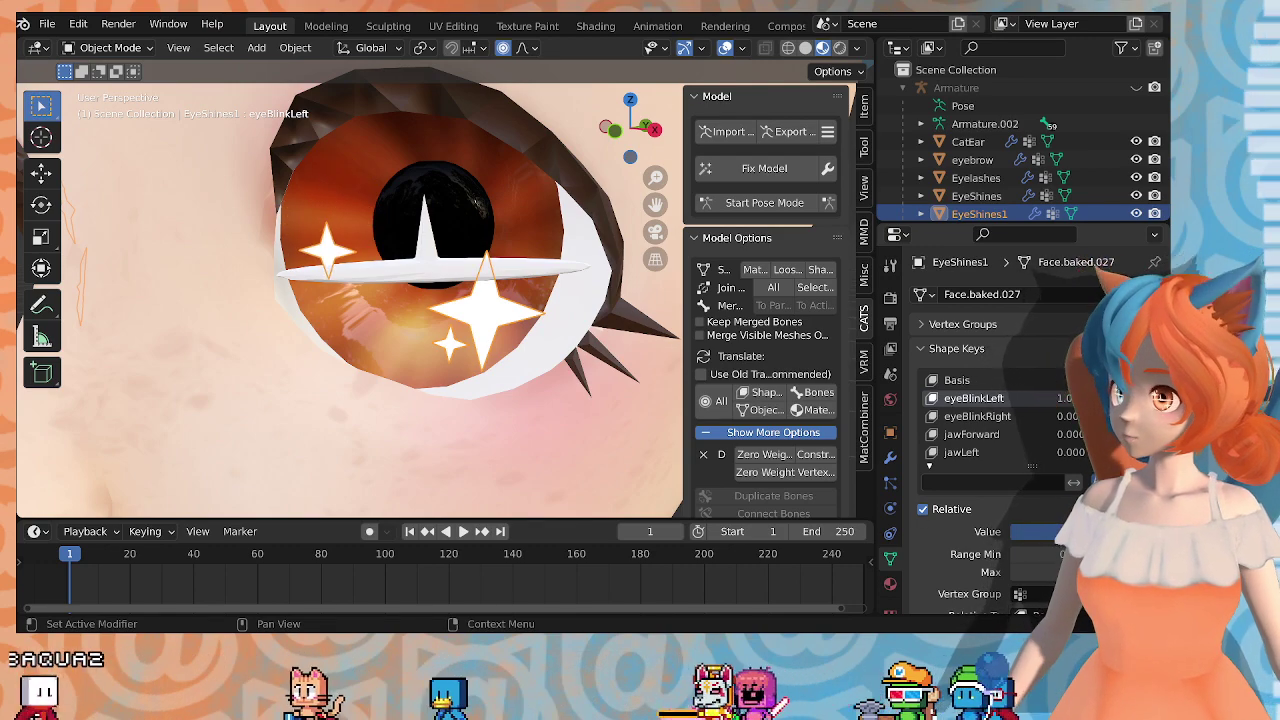
Step: Enter Edit Mode and select the collapsed small star above the shrunken upper star in the orange eye
key(Tab)
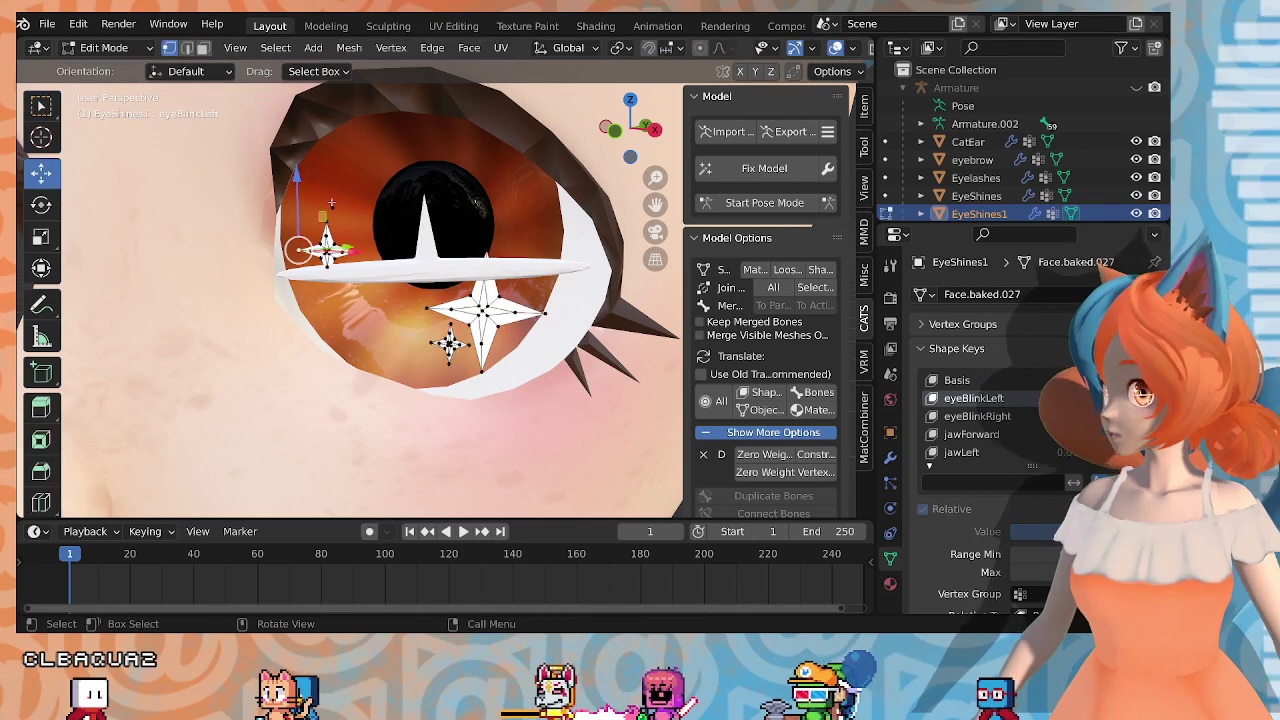
click(331, 204)
scroll(328, 203, up, 1)
scroll(304, 190, up, 1)
scroll(304, 190, down, 1)
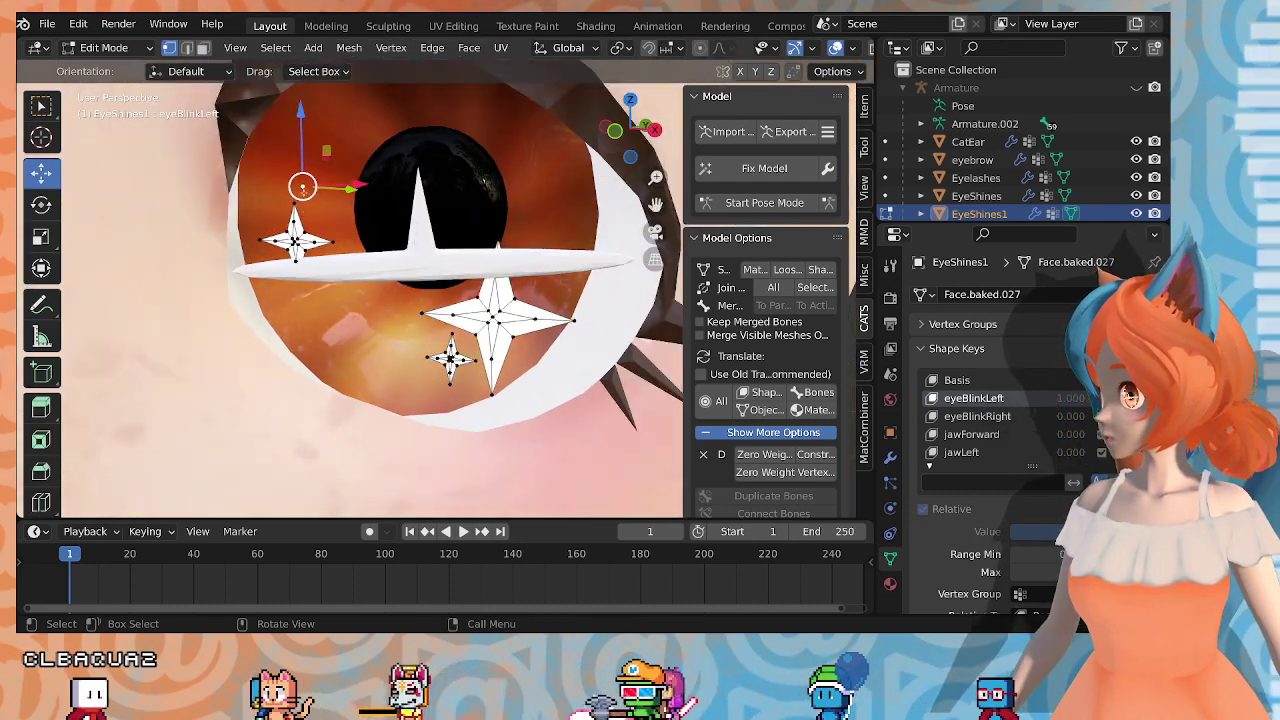
key(c)
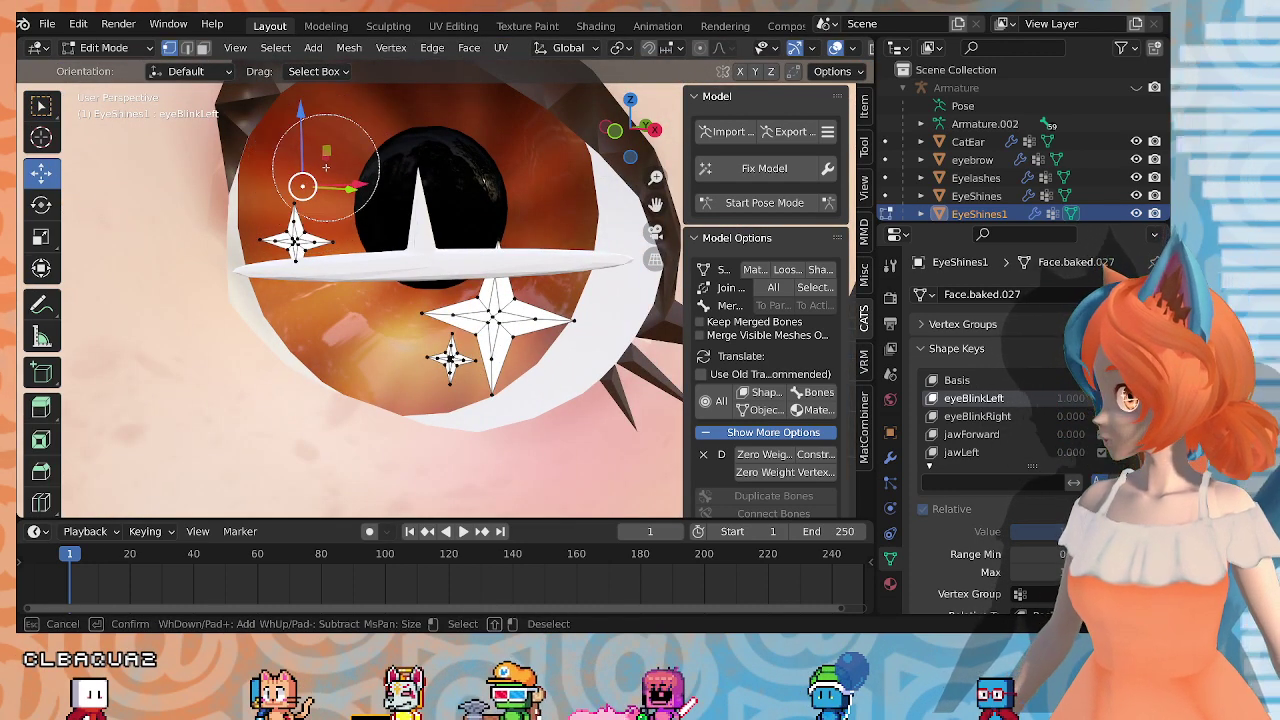
drag(297, 127, 298, 125)
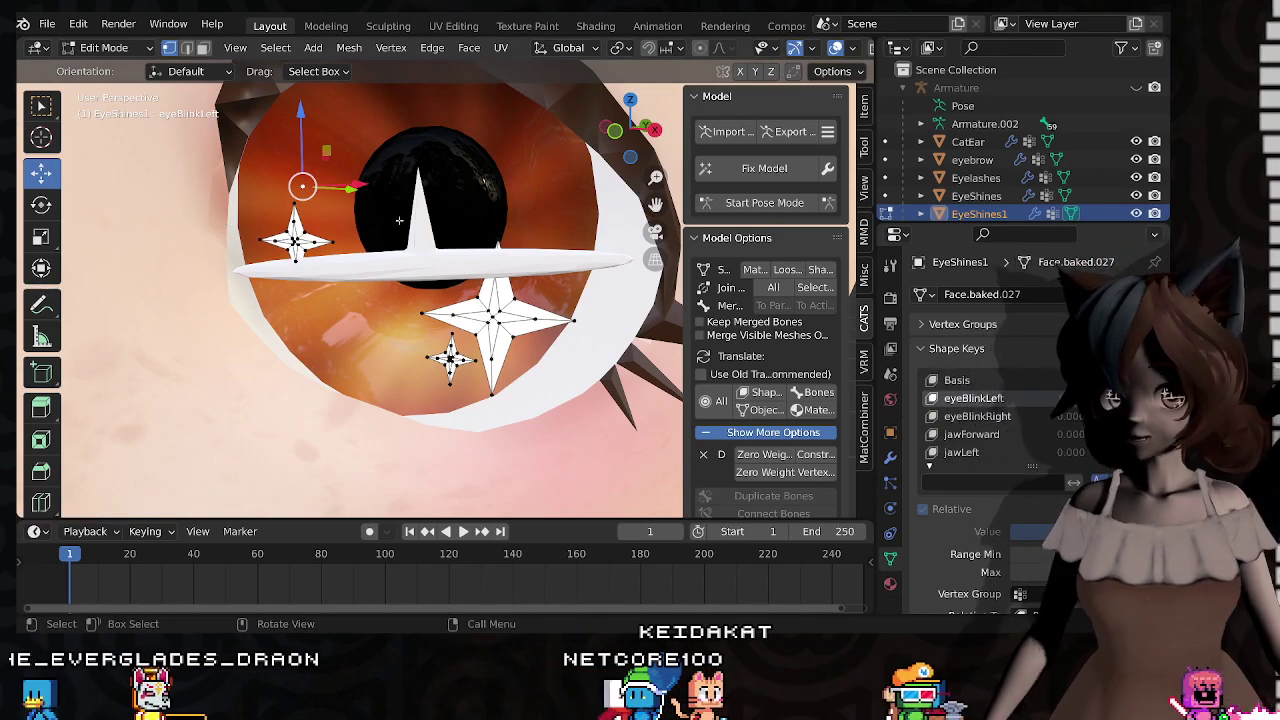
Step: Move the collapsed small star about 0.0053 m down along Z into the shrunken upper star with proportional editing on, and return to Object Mode
middle_drag(405, 195, 412, 229)
scroll(440, 233, up, 2)
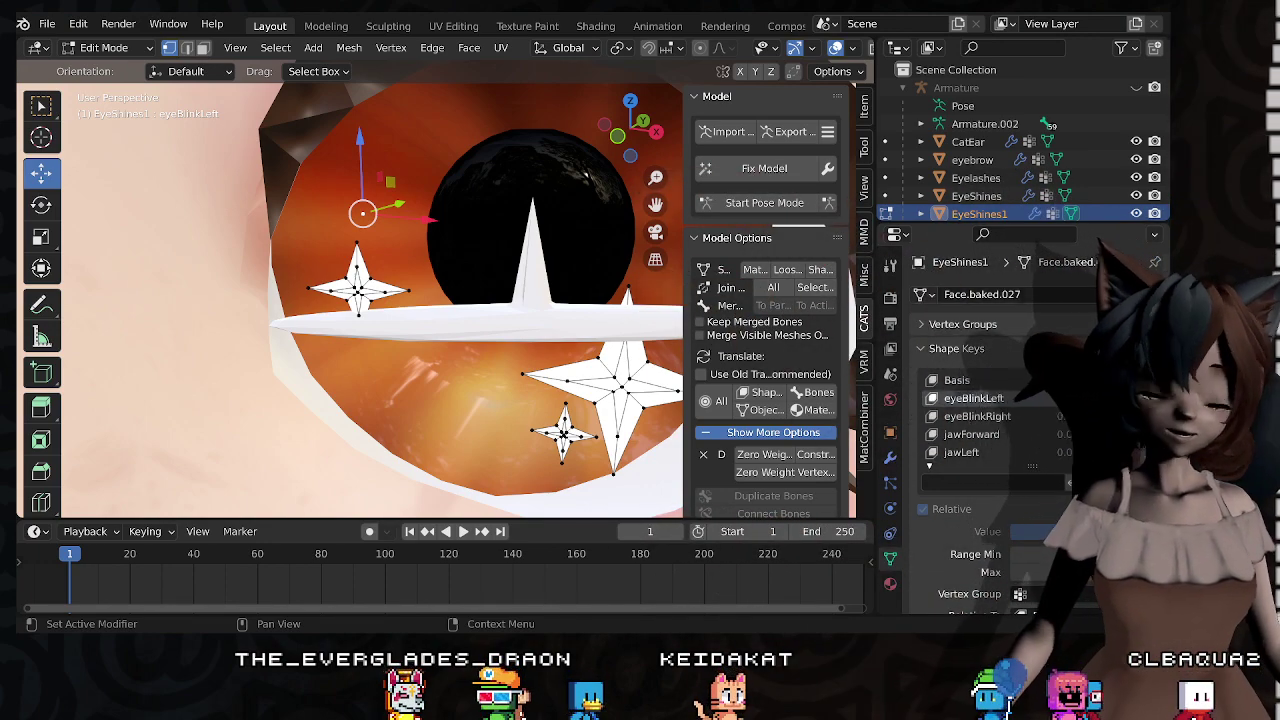
shift+middle_drag(414, 261, 353, 224)
scroll(365, 241, up, 1)
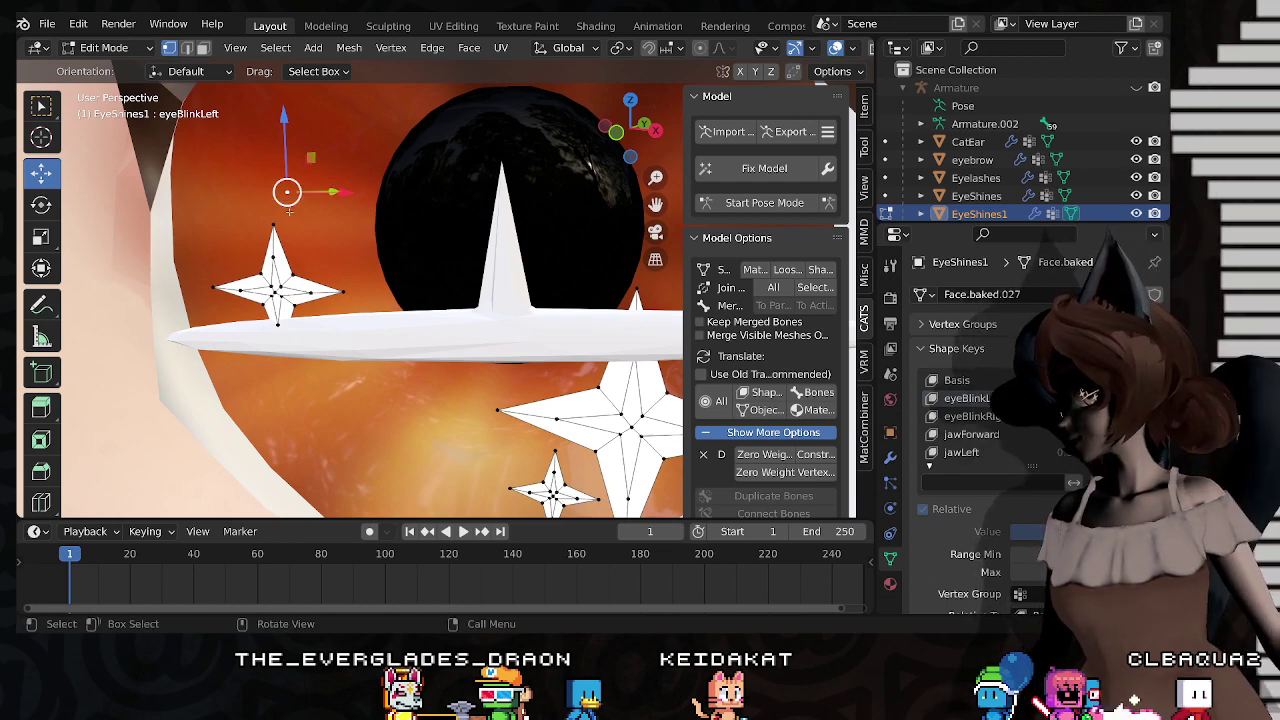
scroll(346, 232, down, 4)
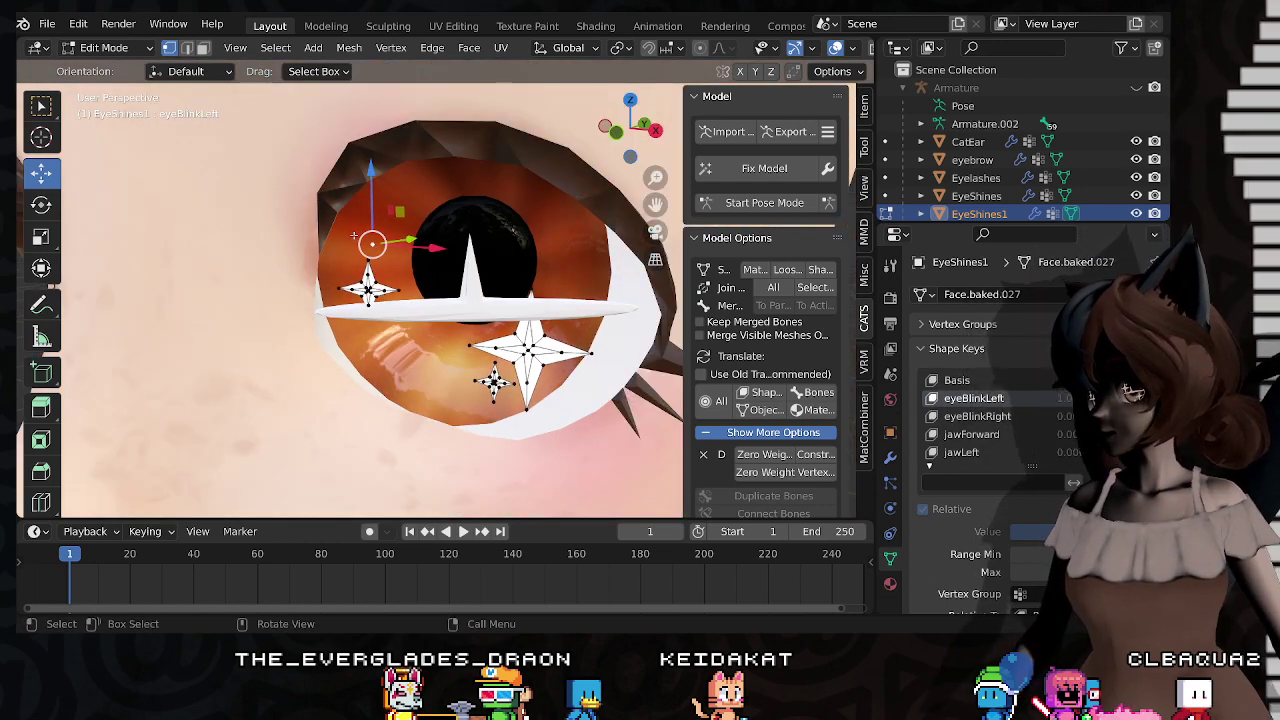
scroll(354, 236, up, 3)
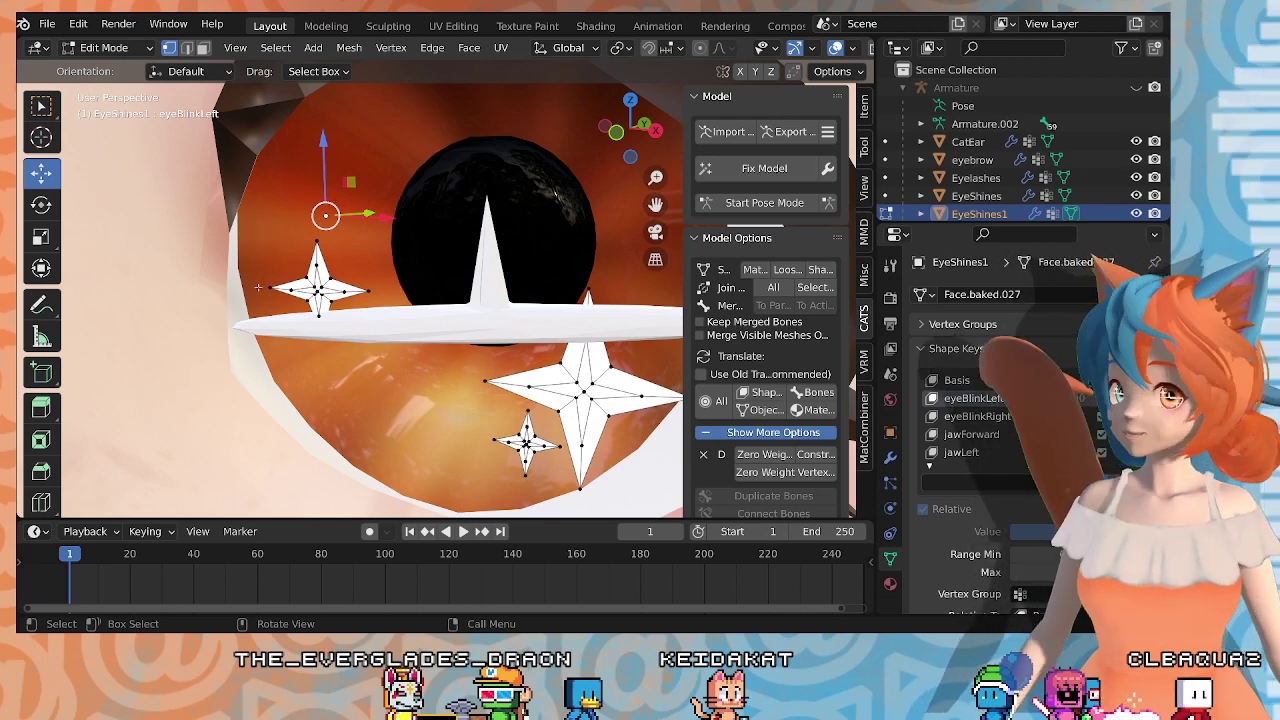
middle_drag(386, 215, 760, 62)
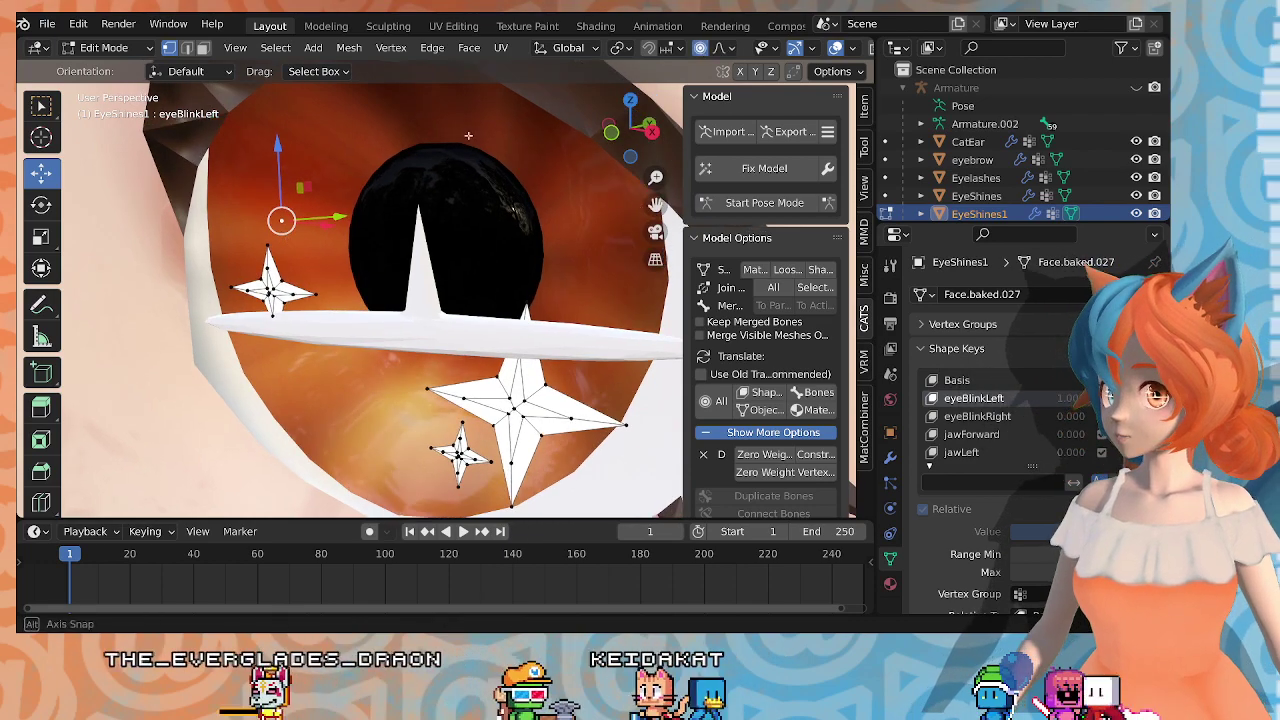
middle_drag(300, 150, 346, 141)
drag(347, 138, 349, 210)
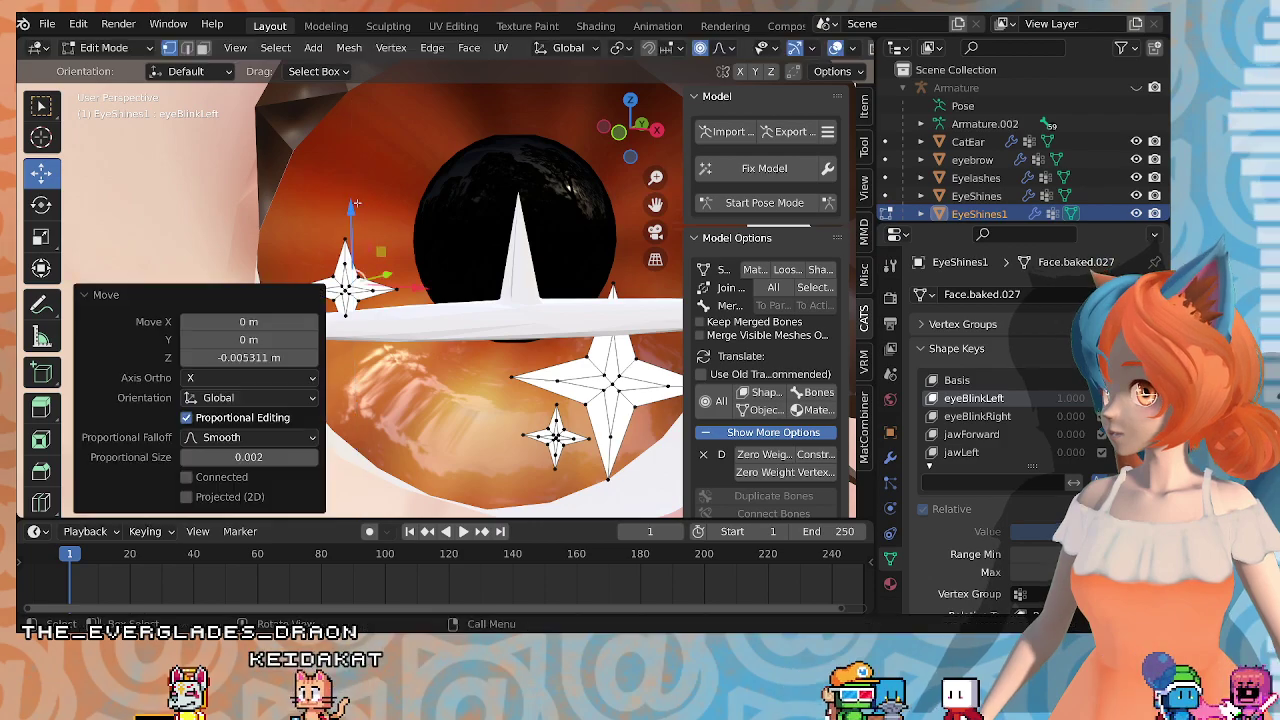
scroll(447, 212, down, 2)
key(Tab)
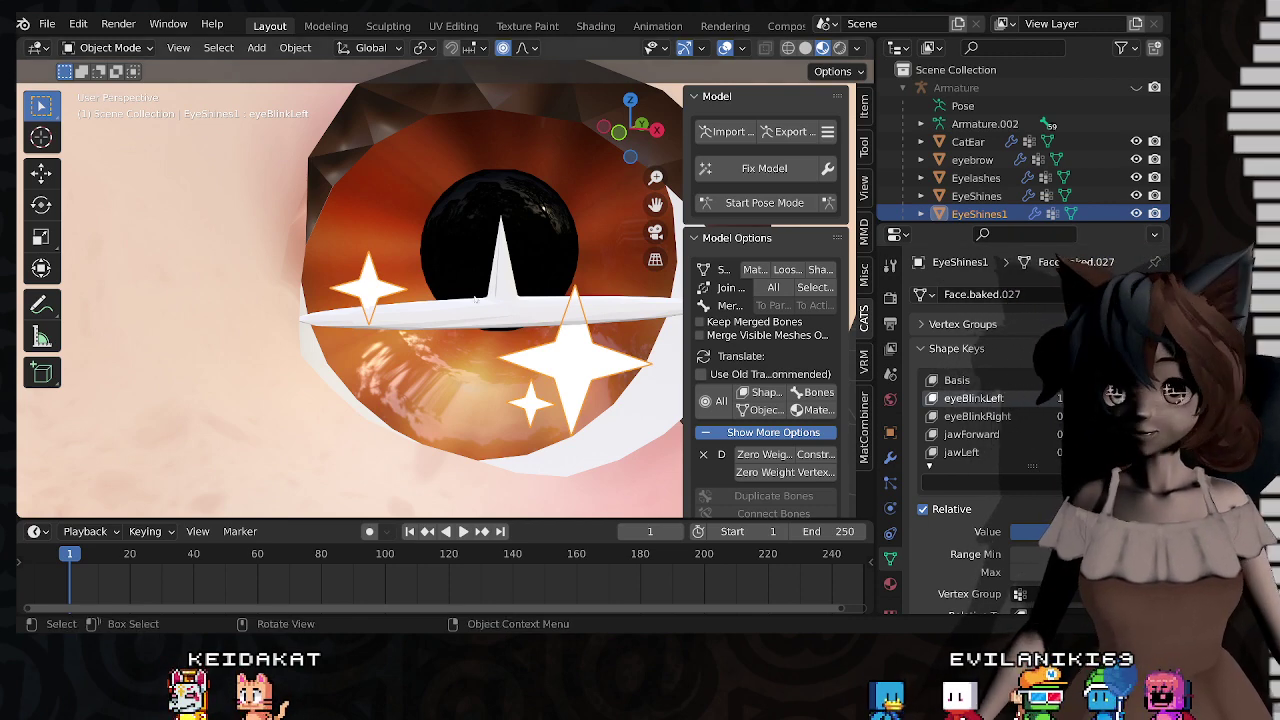
Step: In Edit Mode with face selection, select all faces of the large lower star in the orange eye
mouse_move(476, 299)
middle_down()
mouse_move(460, 291)
mouse_move(478, 298)
middle_up()
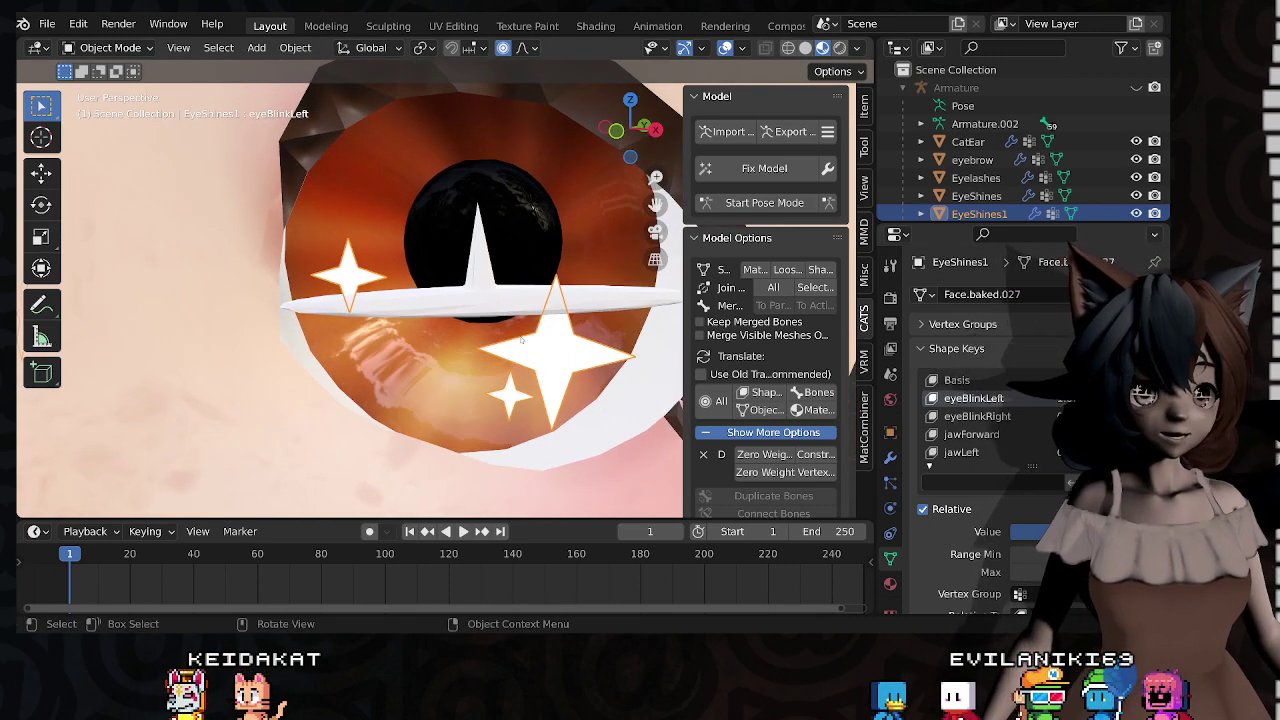
shift+middle_drag(803, 386, 566, 368)
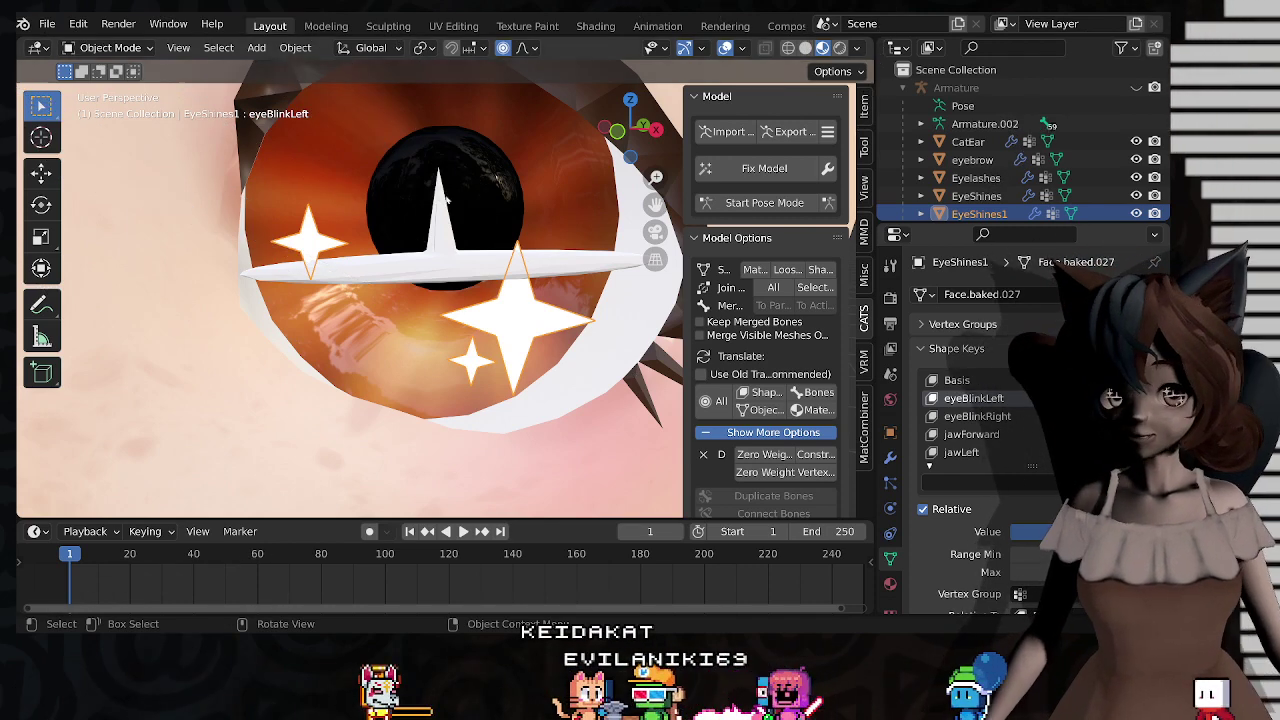
middle_drag(492, 352, 530, 356)
key(Tab)
scroll(520, 349, up, 2)
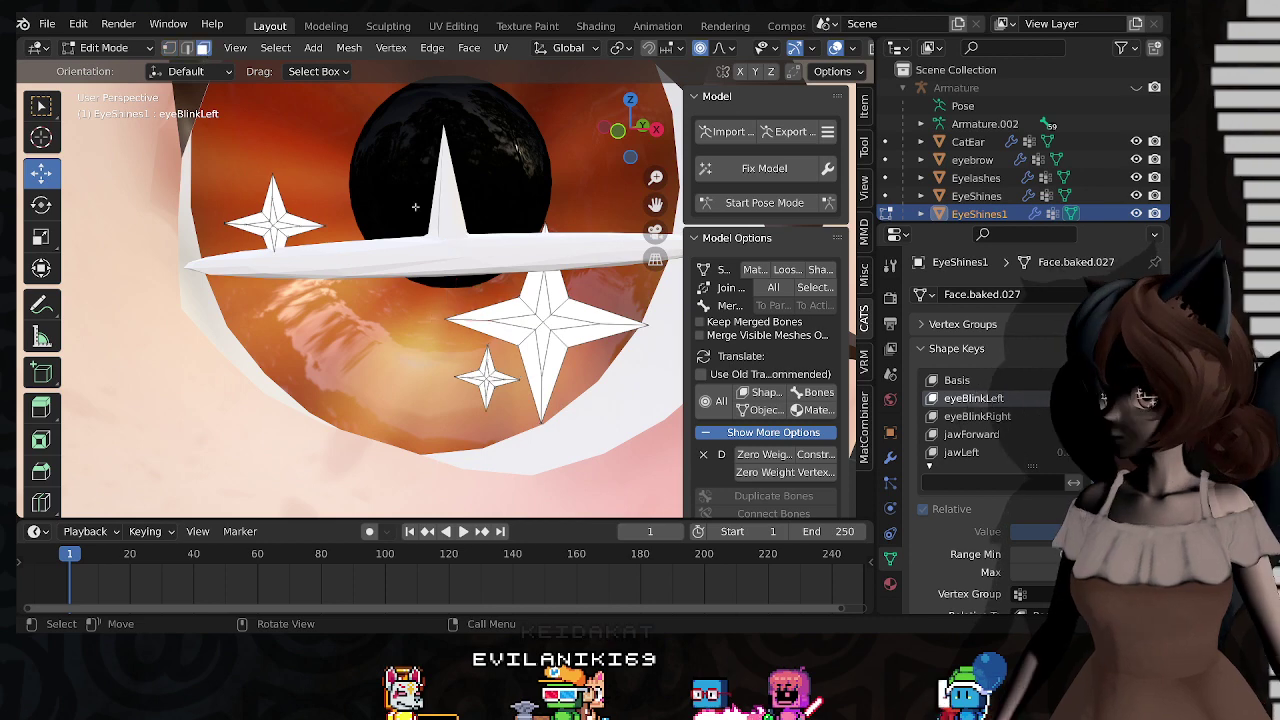
click(509, 333)
shift+click(509, 314)
shift+click(534, 292)
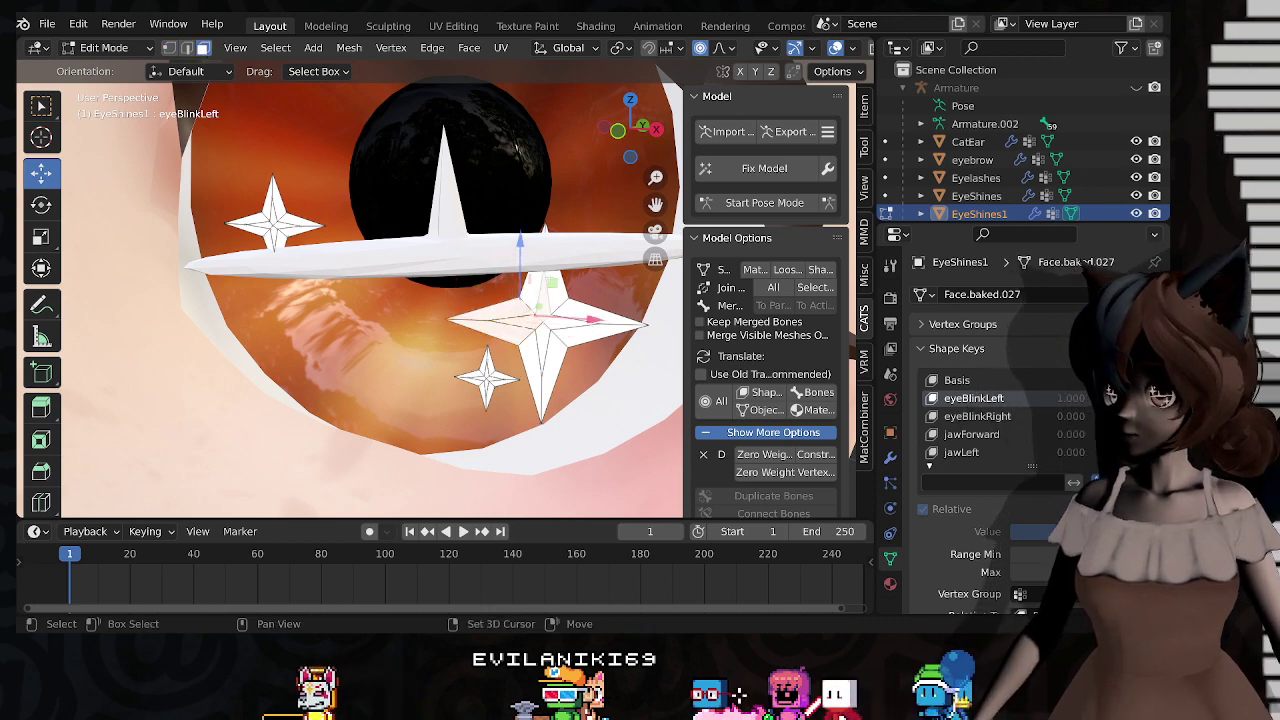
shift+click(553, 292)
shift+click(552, 359)
shift+click(532, 360)
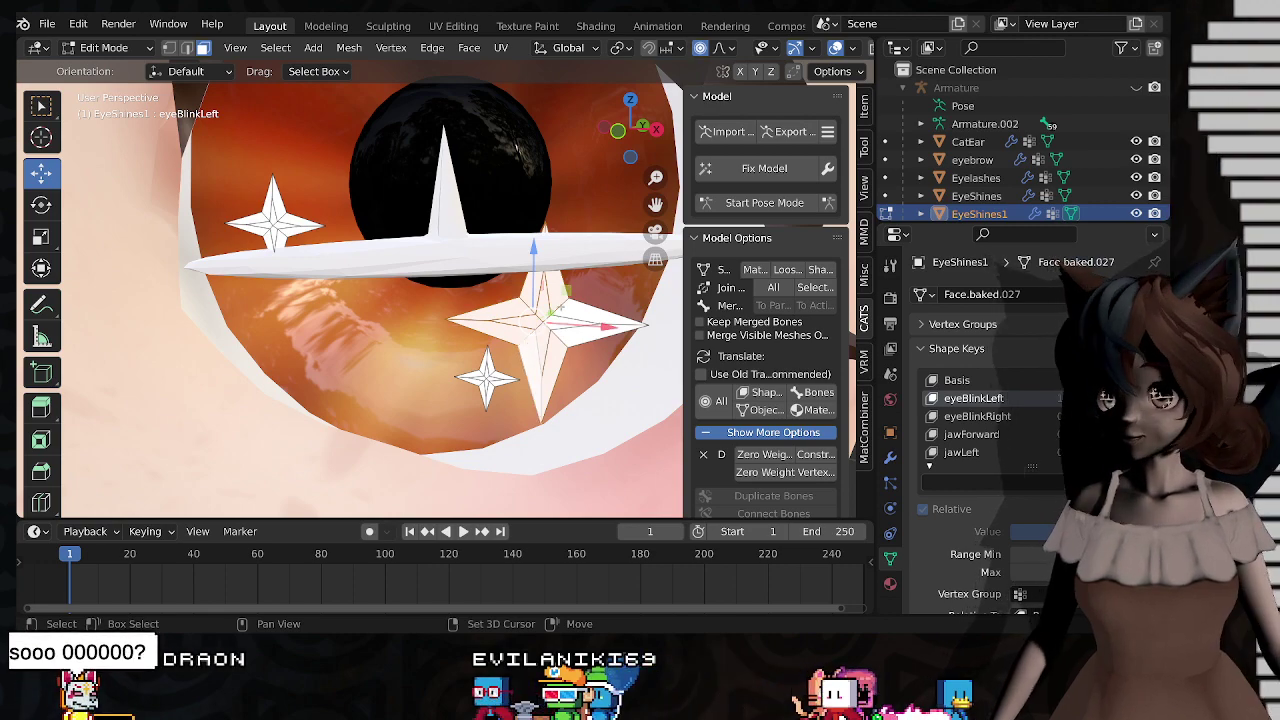
shift+click(578, 334)
shift+click(578, 316)
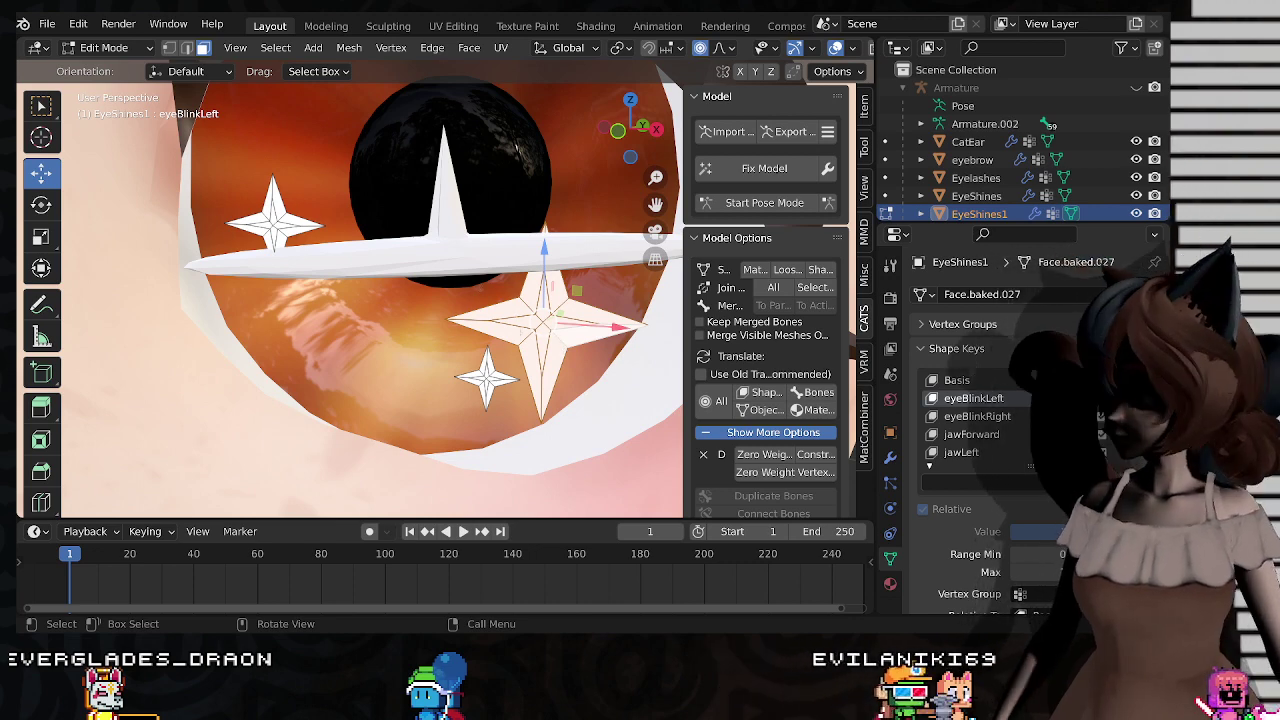
Step: Scale the selected large lower star to 0.5 on all axes
text(s)
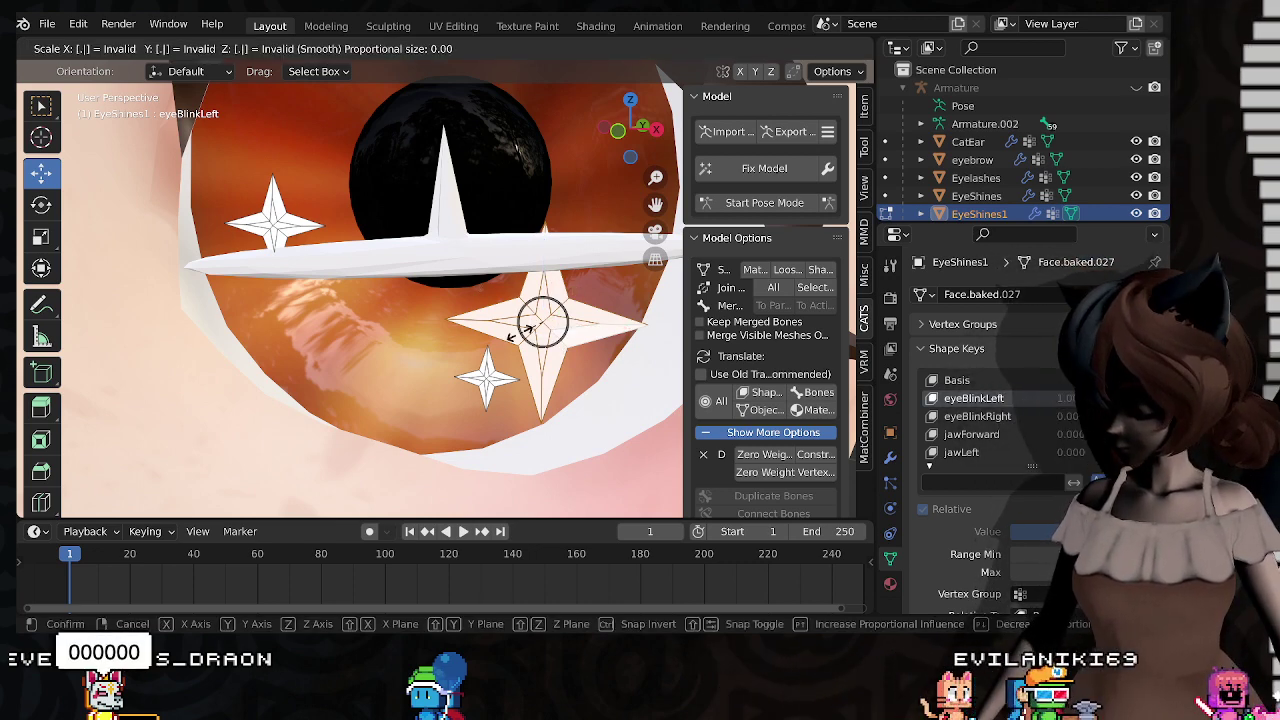
text(.5)
key(Return)
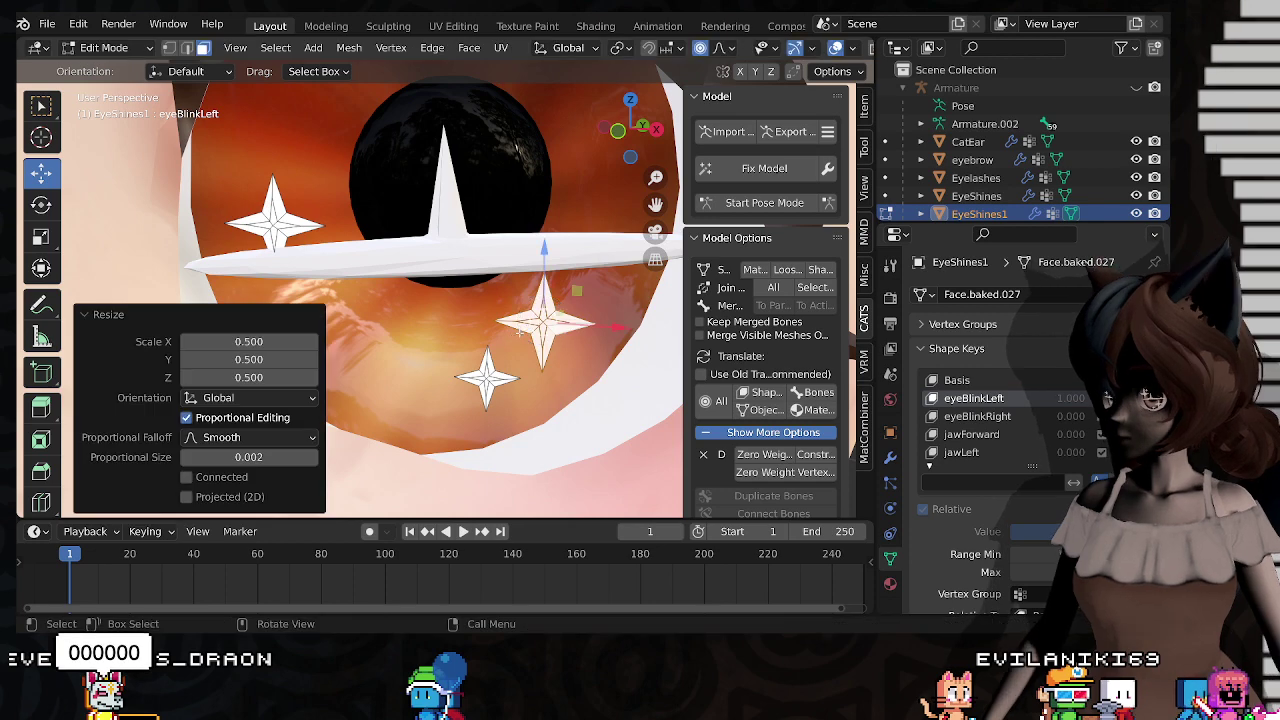
Step: Move the shrunken lower star up along Z and outward along X to just beneath the horizontal shine
drag(543, 256, 527, 221)
drag(620, 288, 649, 284)
drag(571, 216, 571, 212)
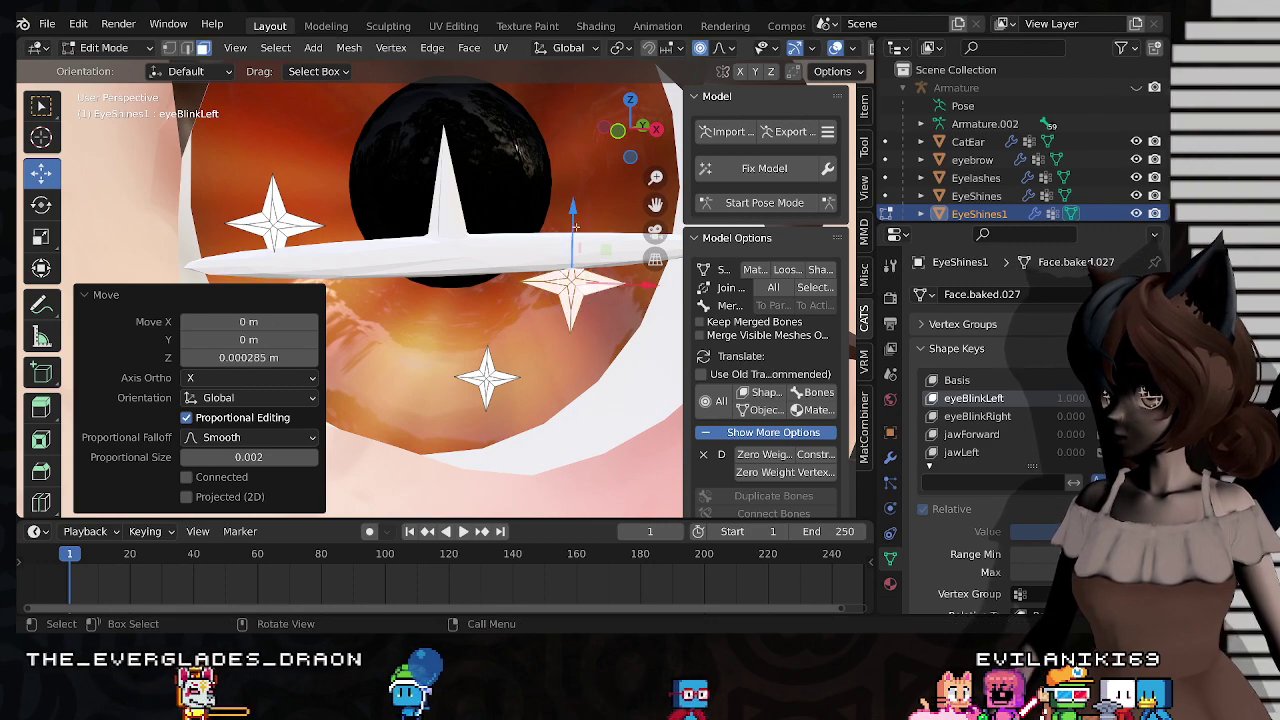
Step: Select the whole small lower star and scale it to 0 on all axes
mouse_move(530, 273)
middle_down()
mouse_move(588, 284)
mouse_move(500, 262)
mouse_move(530, 268)
middle_up()
click(489, 380)
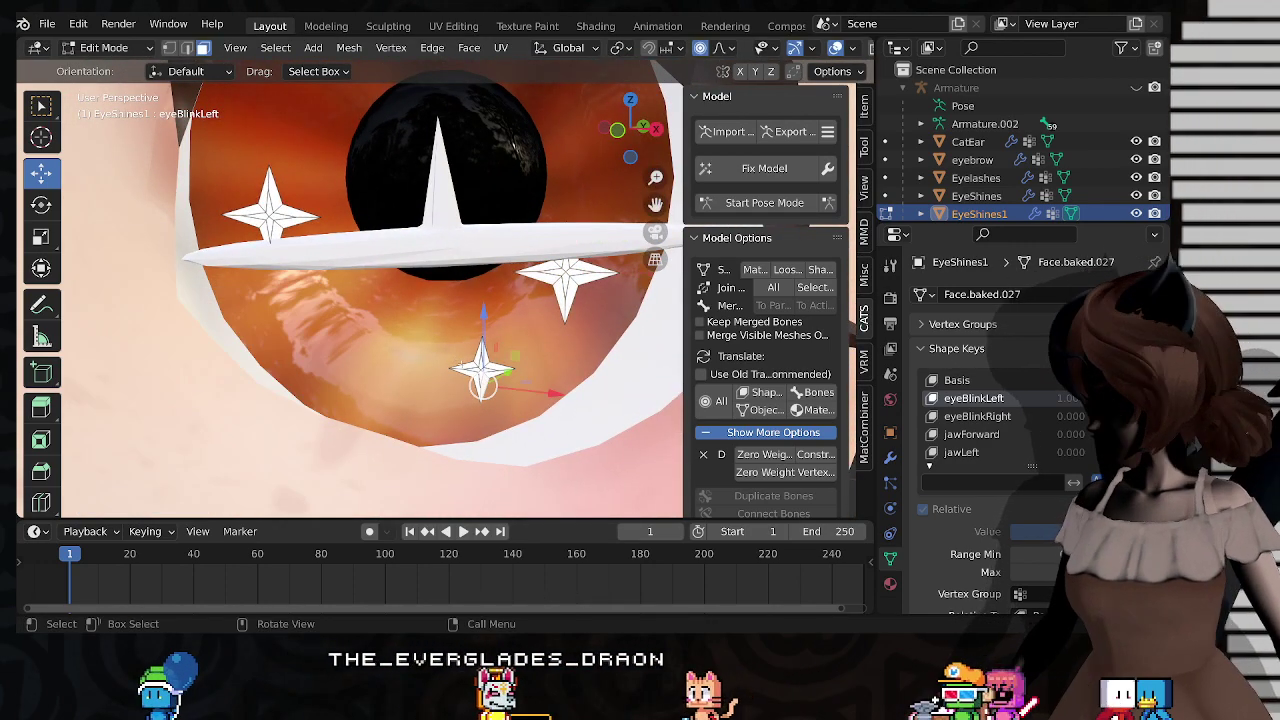
key(c)
click(466, 363)
key(Escape)
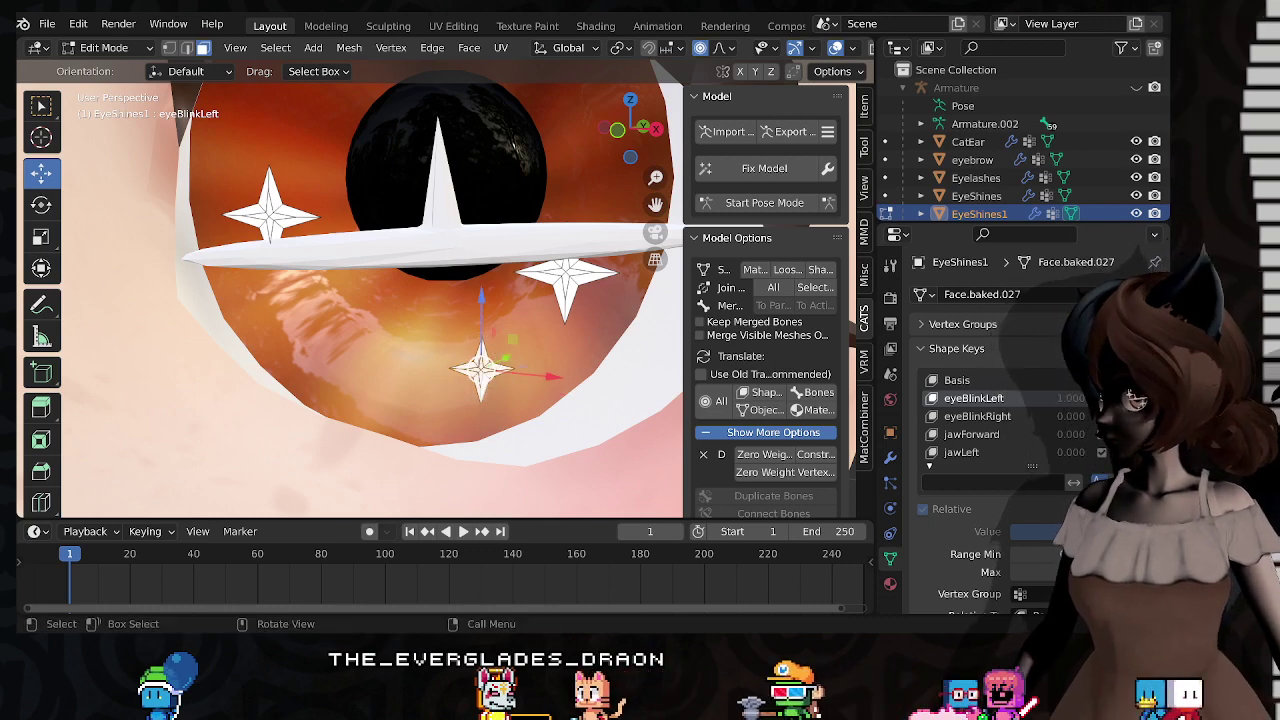
key(s)
key(0)
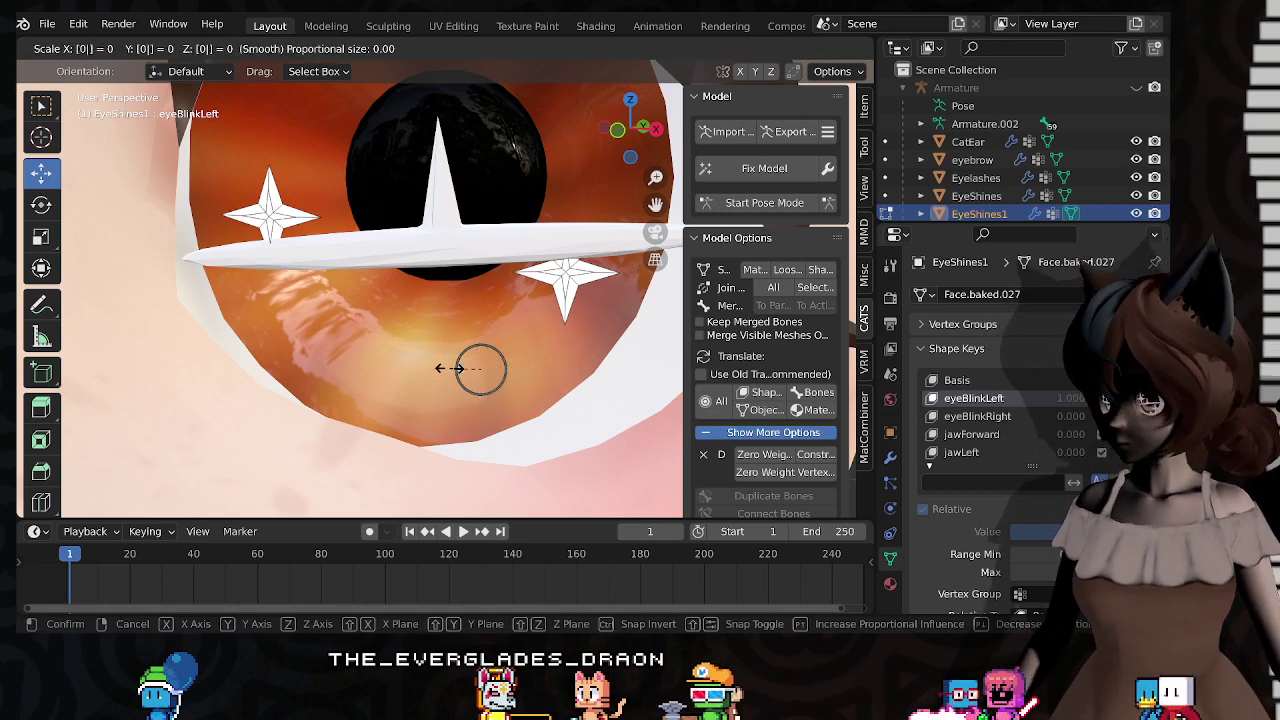
key(Return)
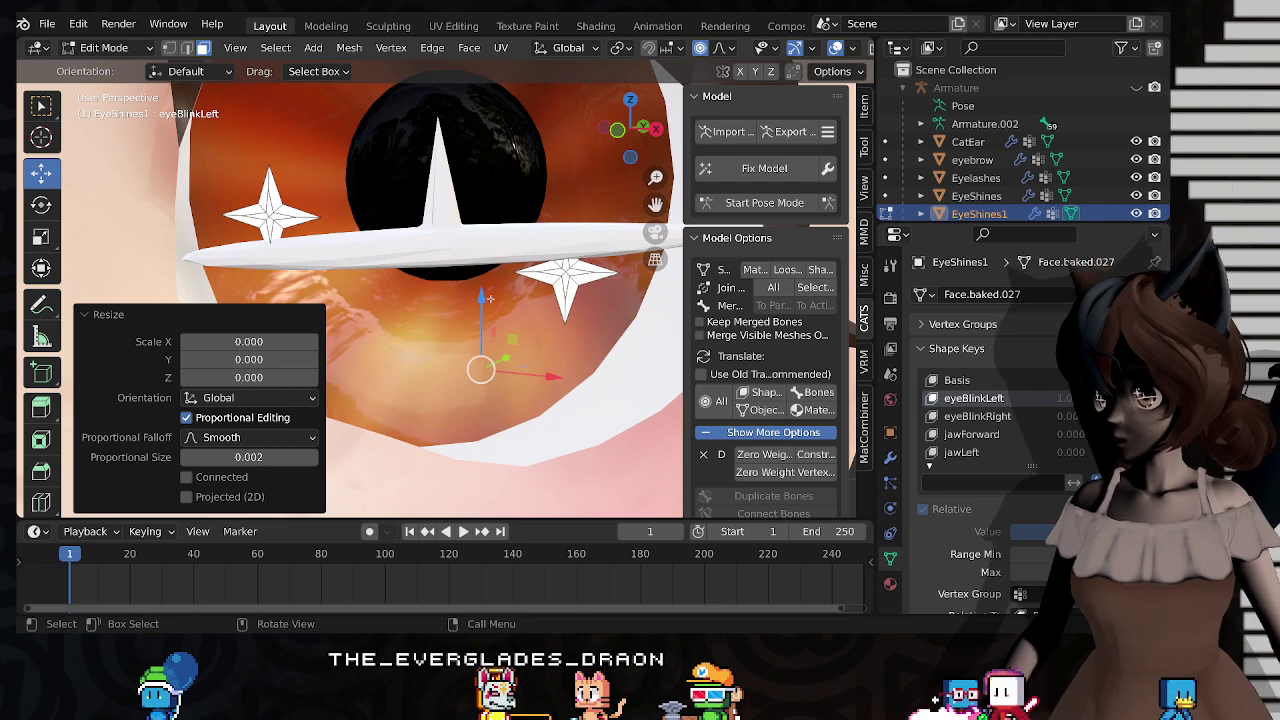
Step: Move the collapsed lower star up along Z and about 0.0052 m along X, then about 0.0025 m further up onto the shrunken lower star
key(g)
key(z)
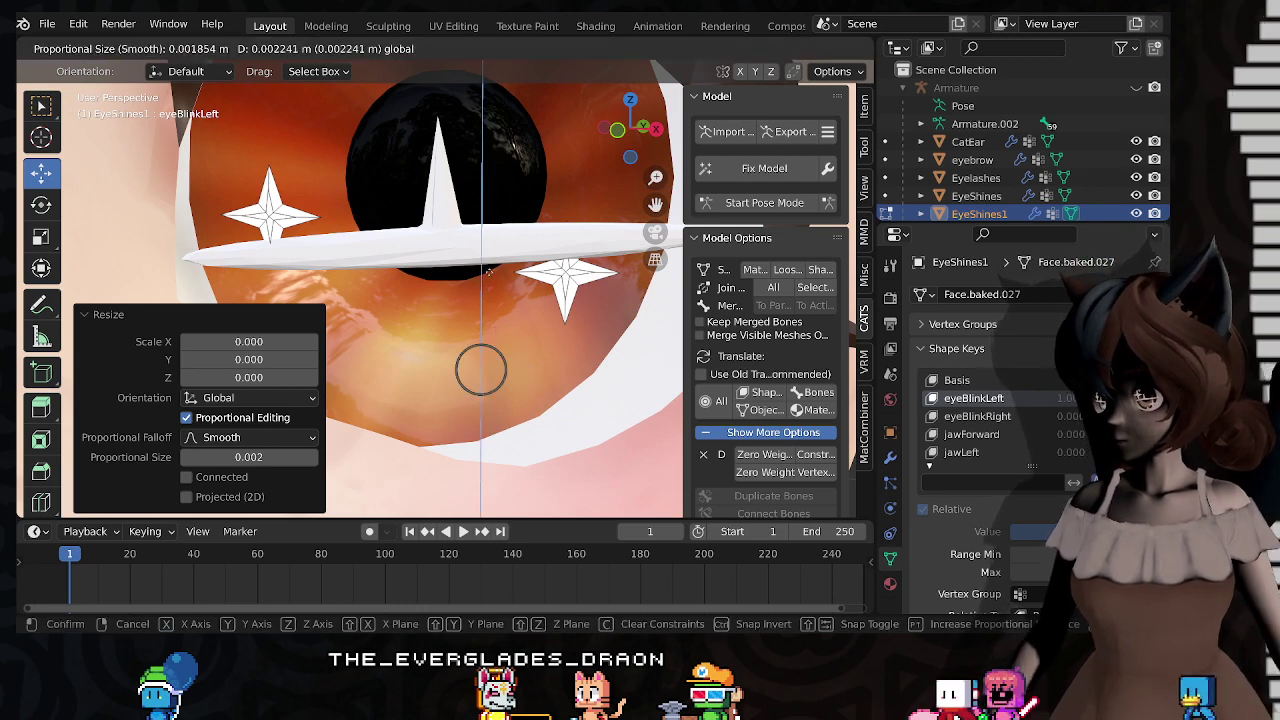
drag(480, 249, 480, 249)
drag(557, 322, 626, 325)
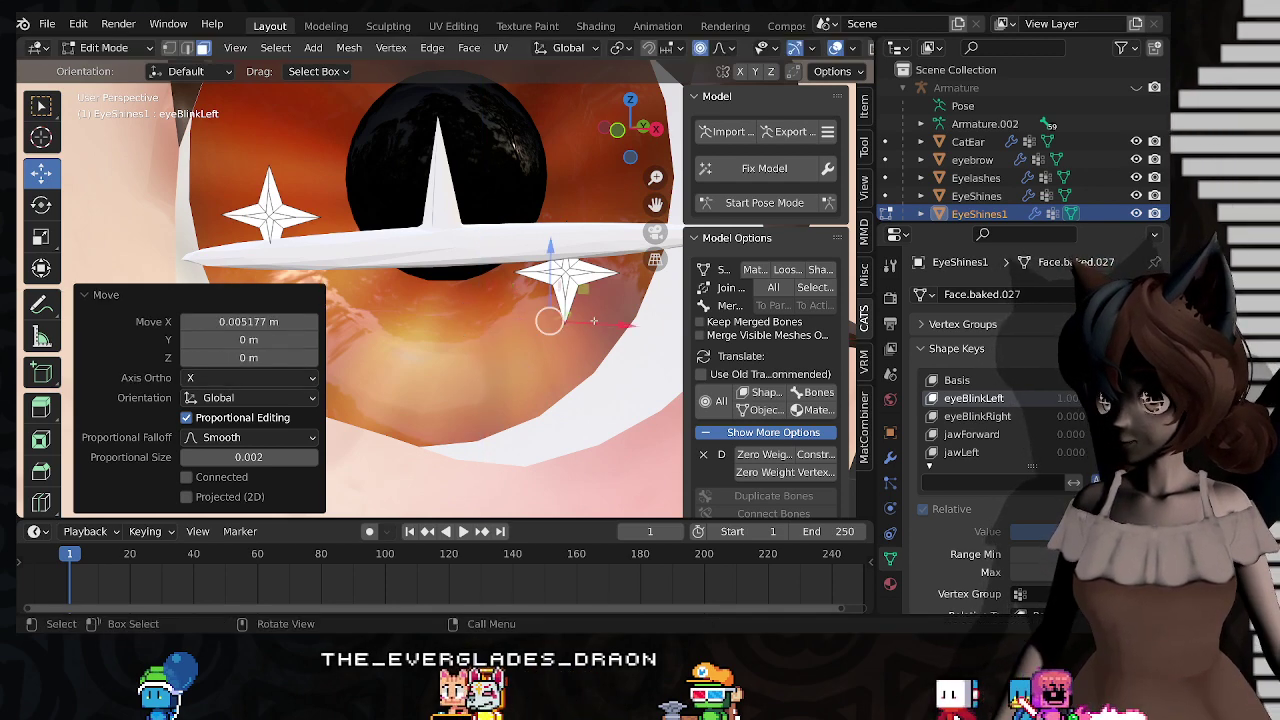
drag(551, 248, 551, 215)
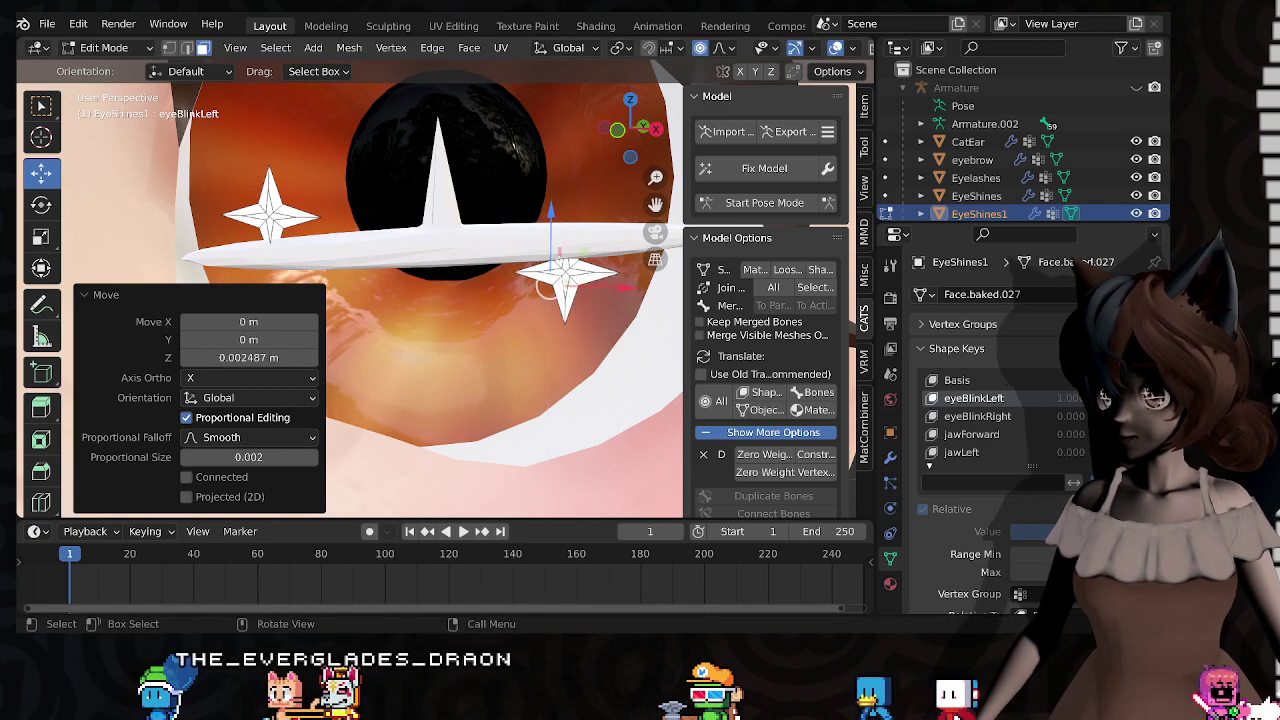
Step: Move the collapsed star about 0.0017 m along Y to align its depth with the shrunken lower star, and clear the selection
middle_drag(537, 375, 366, 265)
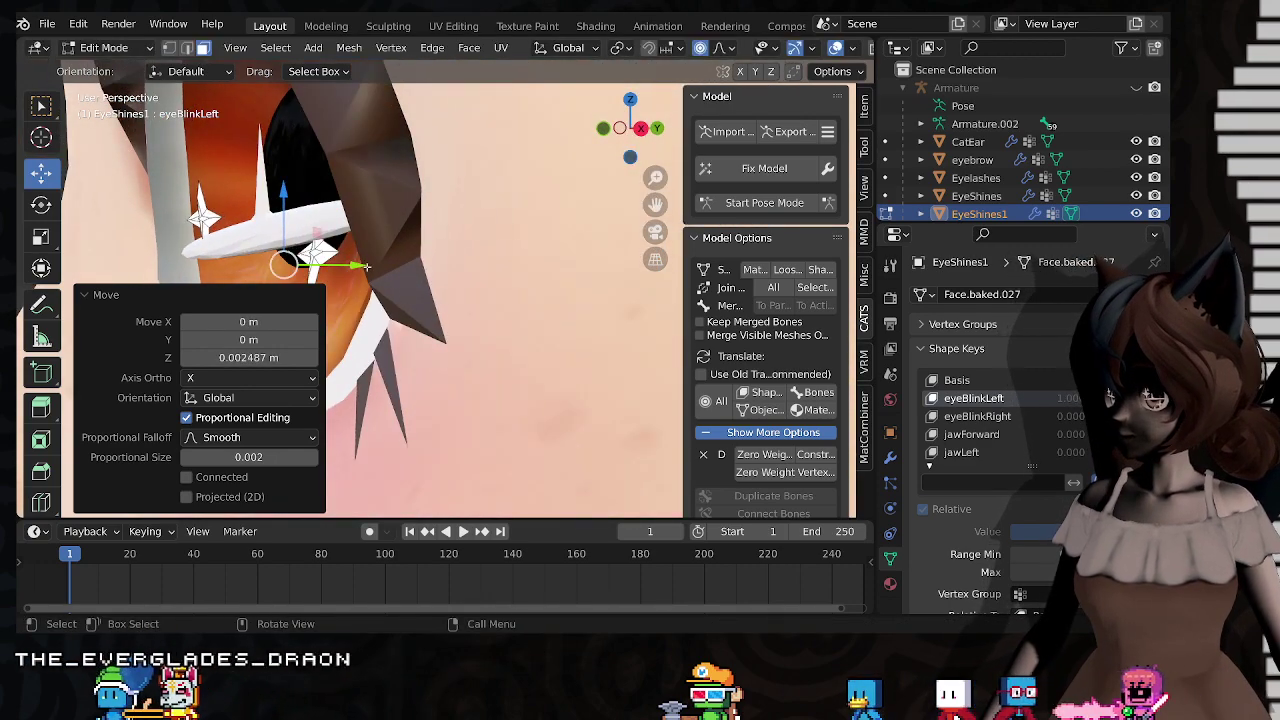
drag(362, 265, 383, 266)
middle_drag(383, 266, 497, 305)
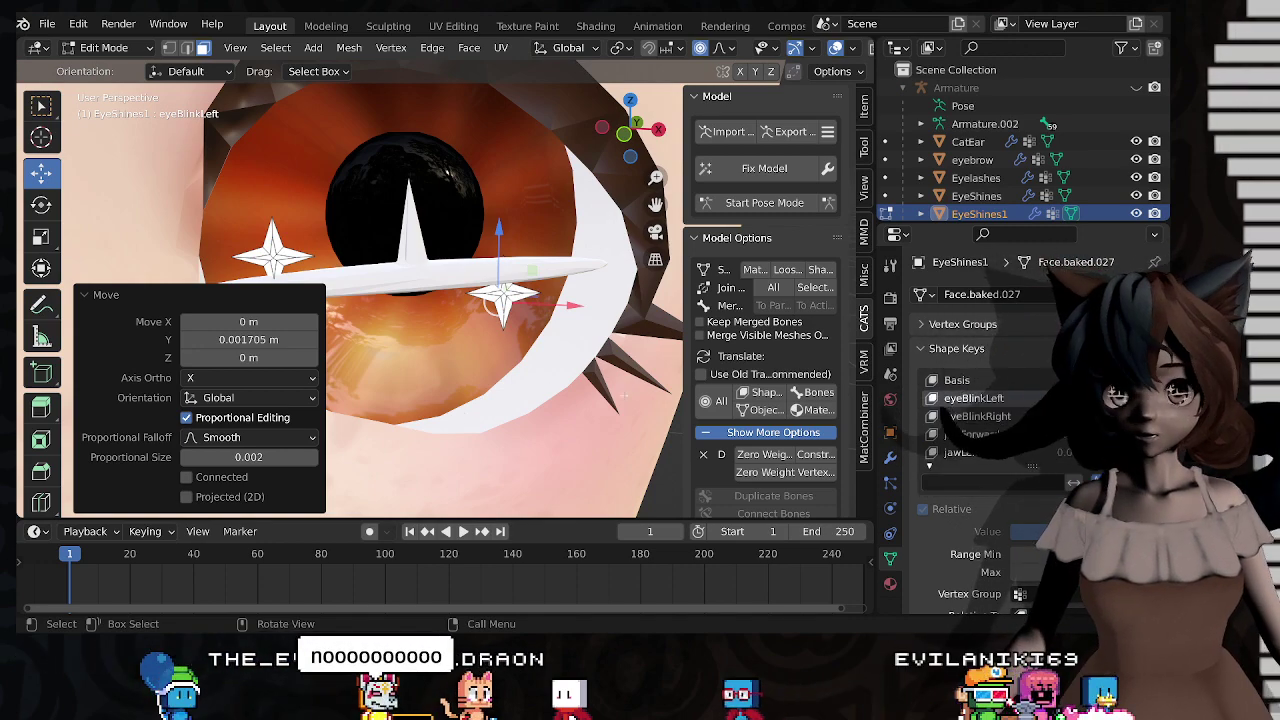
click(668, 376)
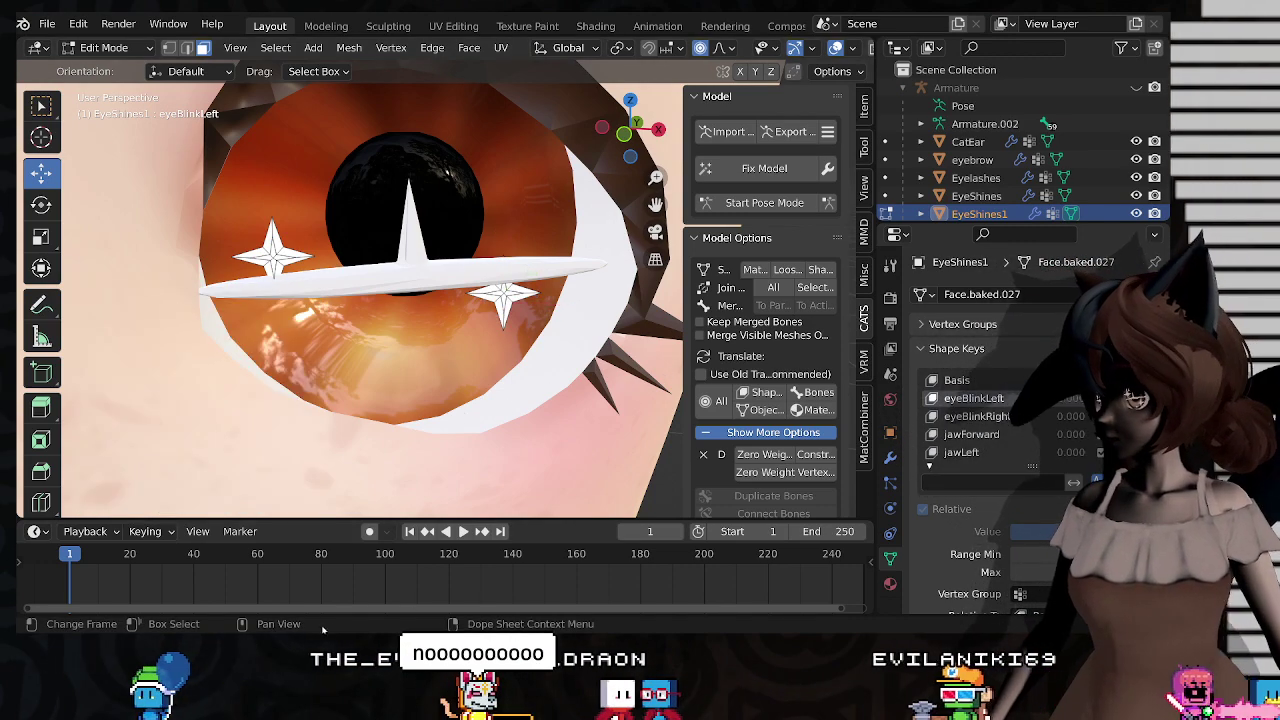
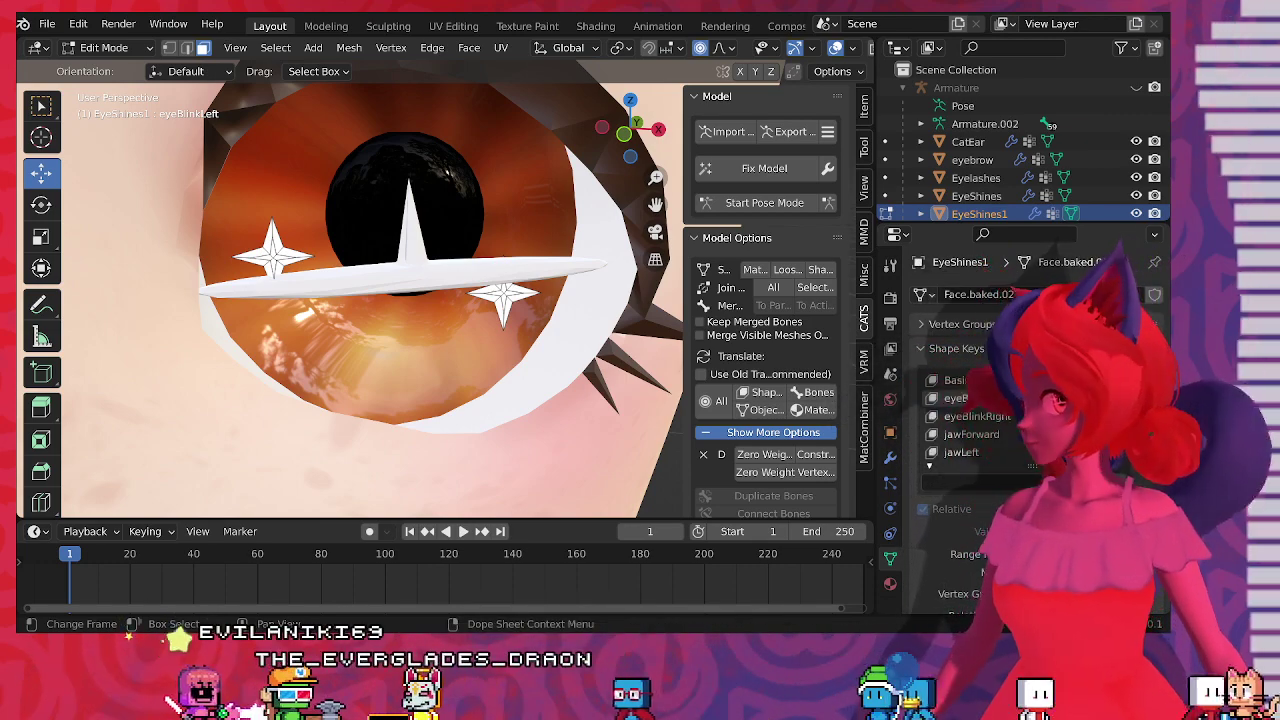
Step: Leave mesh editing and preview the eyeBlinkLeft shape key by changing its value while viewing the star shines
middle_drag(380, 330, 428, 336)
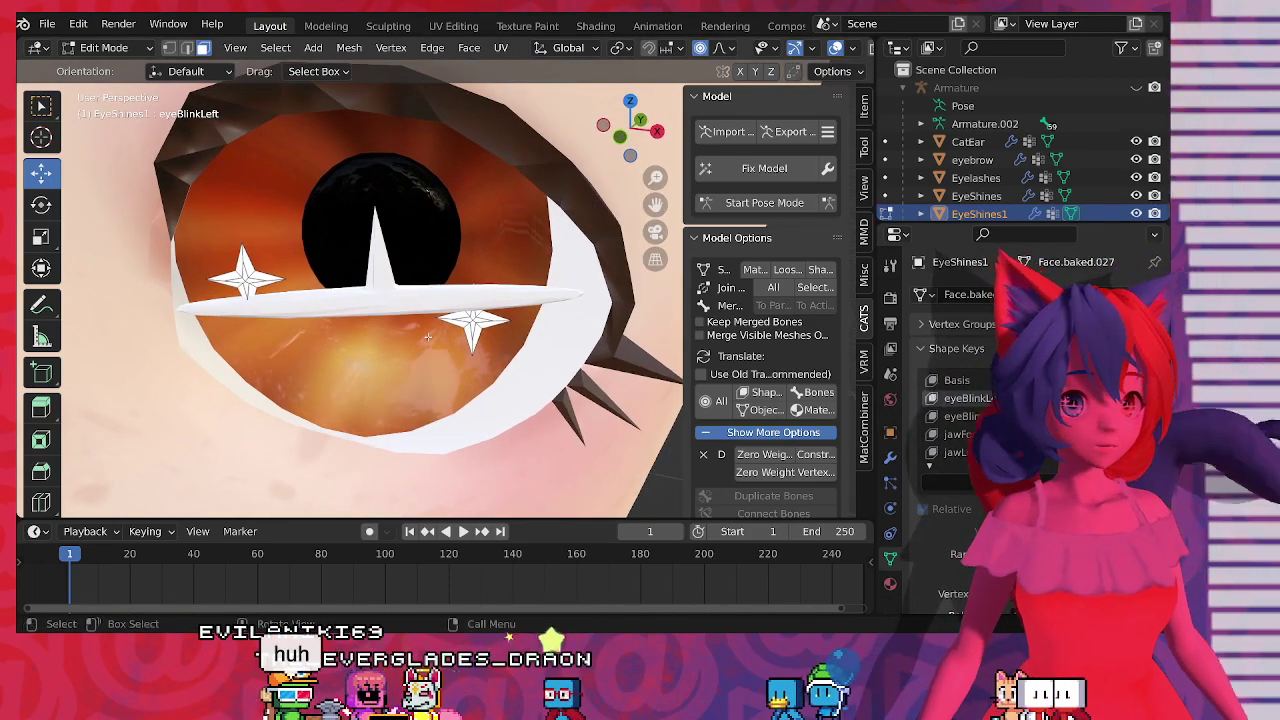
key(Tab)
scroll(451, 339, down, 2)
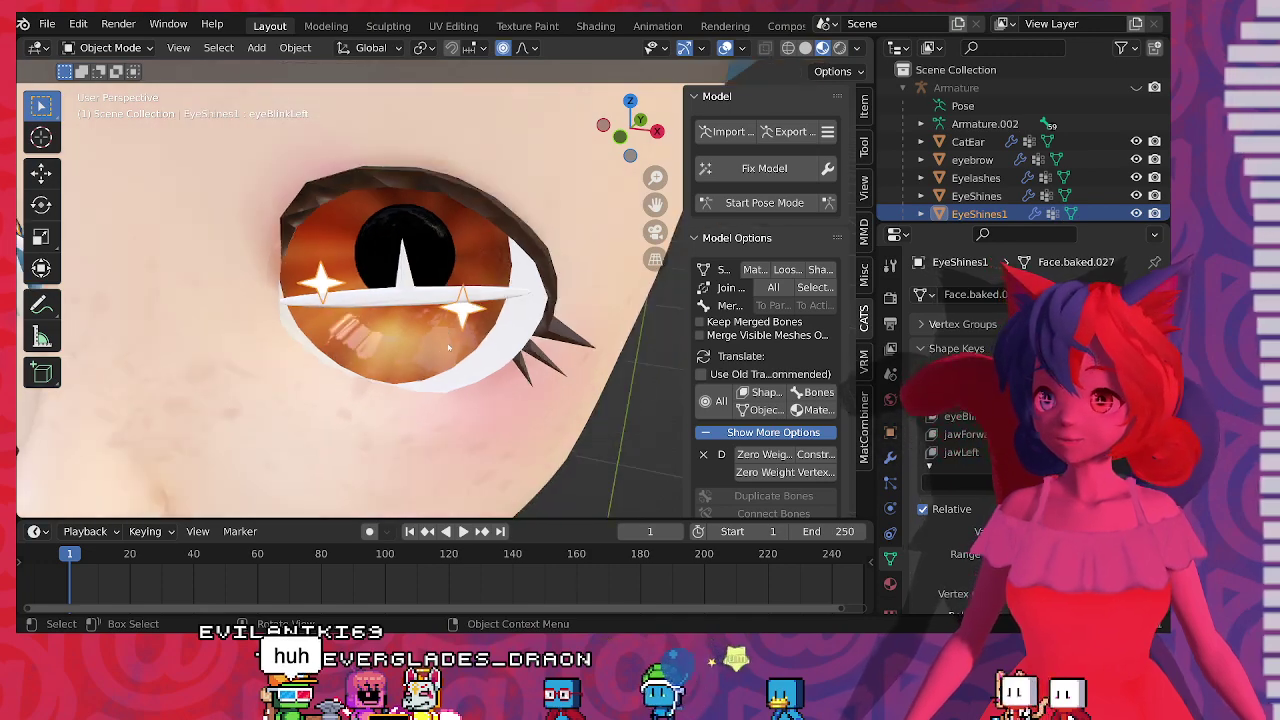
middle_drag(451, 339, 441, 330)
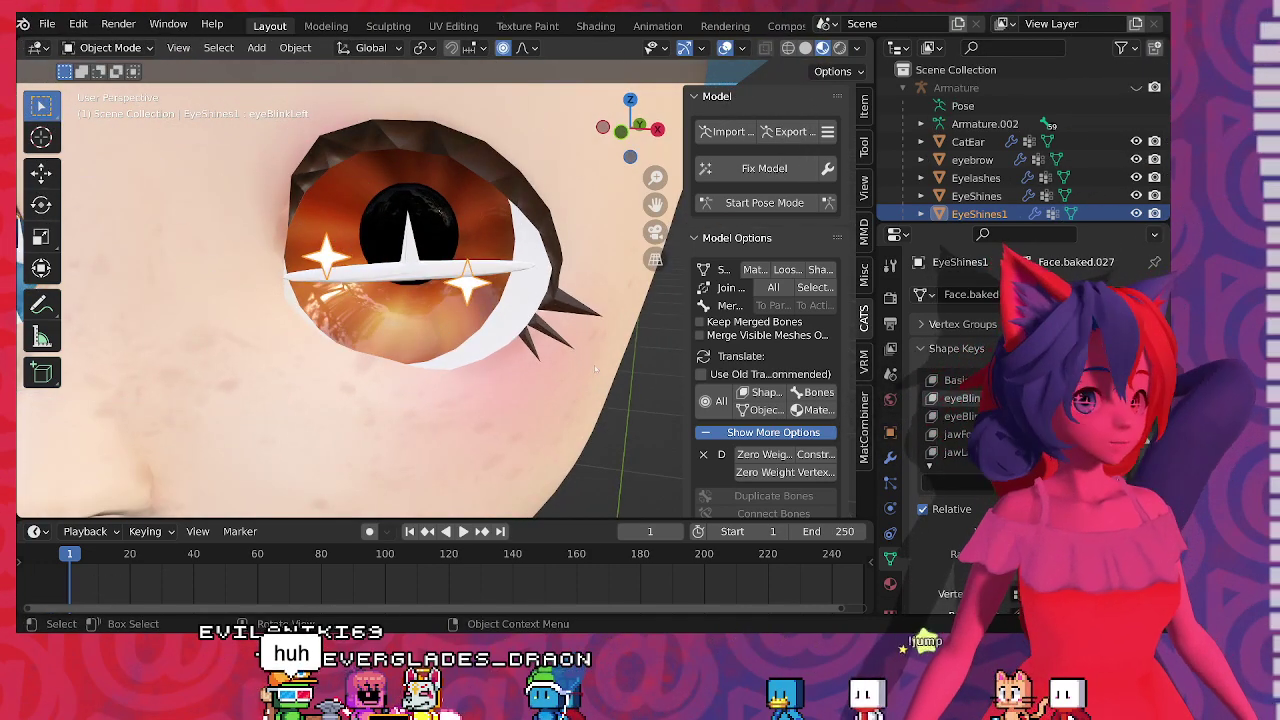
mouse_move(1095, 532)
mouse_down()
mouse_move(1035, 532)
mouse_move(1095, 532)
mouse_up()
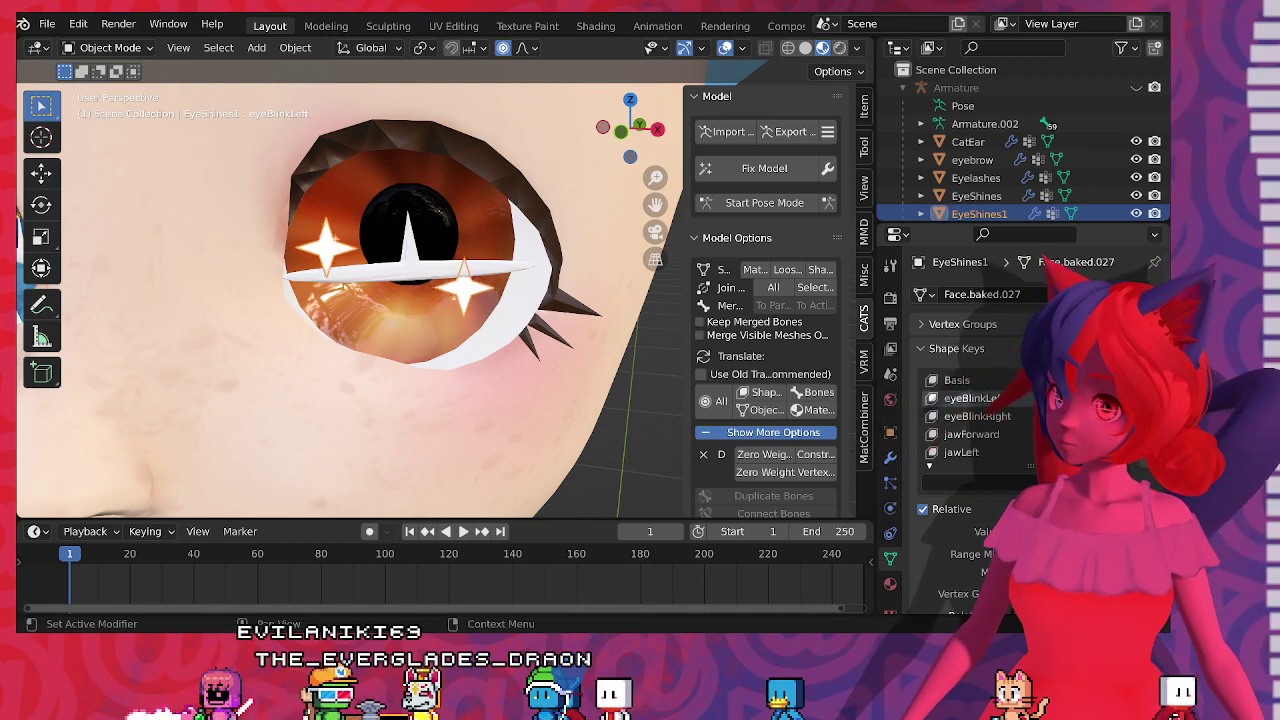
scroll(370, 336, down, 5)
mouse_move(225, 335)
middle_down()
mouse_move(266, 374)
mouse_move(235, 347)
middle_up()
scroll(230, 348, up, 1)
scroll(230, 348, up, 2)
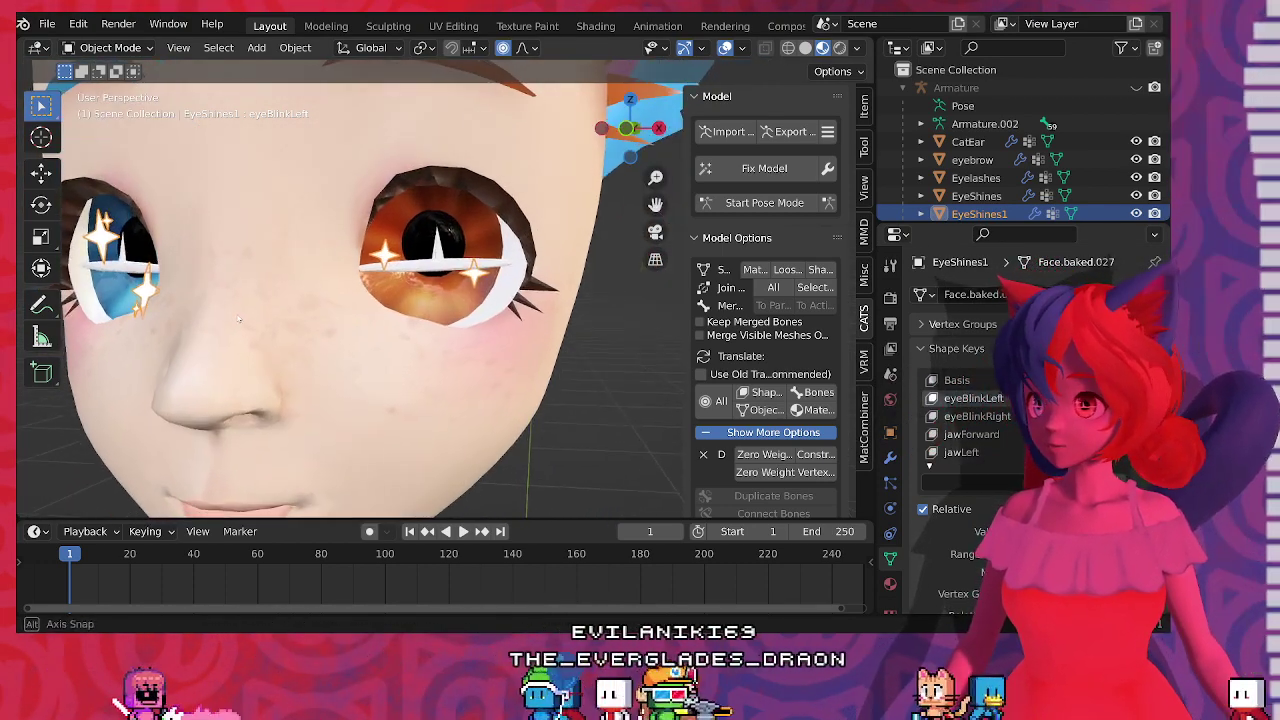
Step: Make eyeBlinkRight the active shape key and start editing the EyeShines1 mesh at the blue eye
click(975, 416)
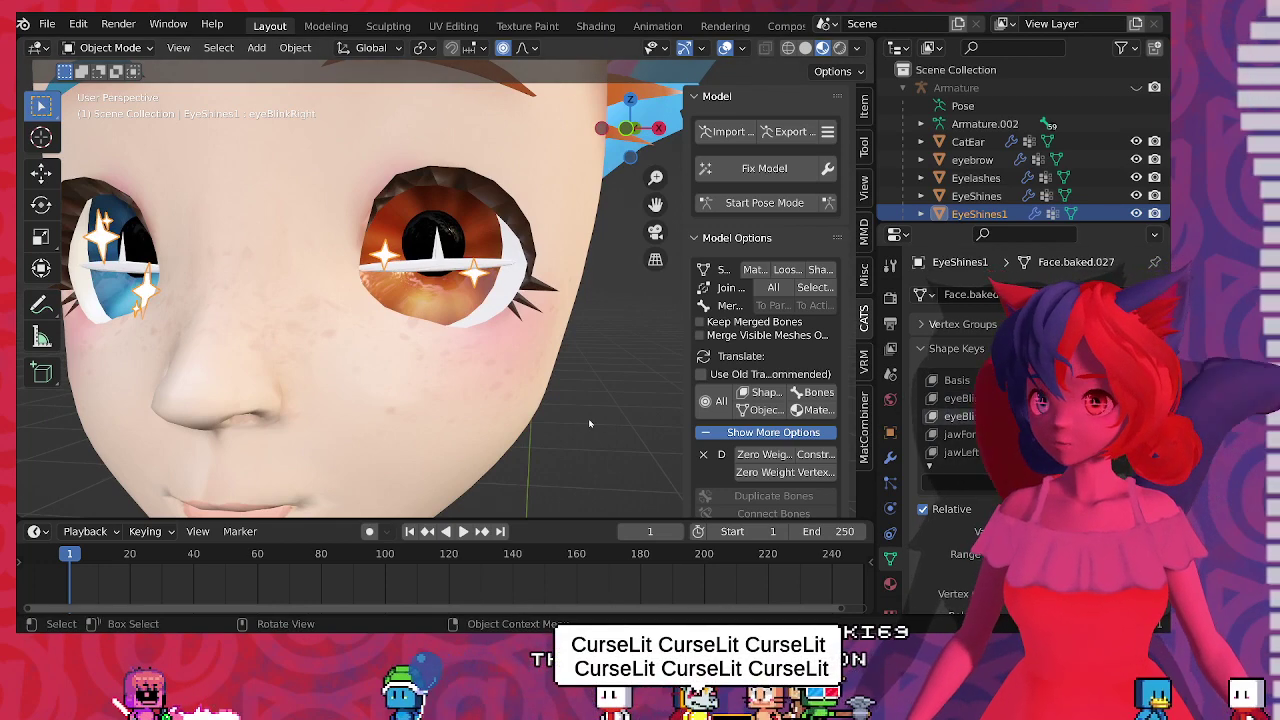
click(970, 399)
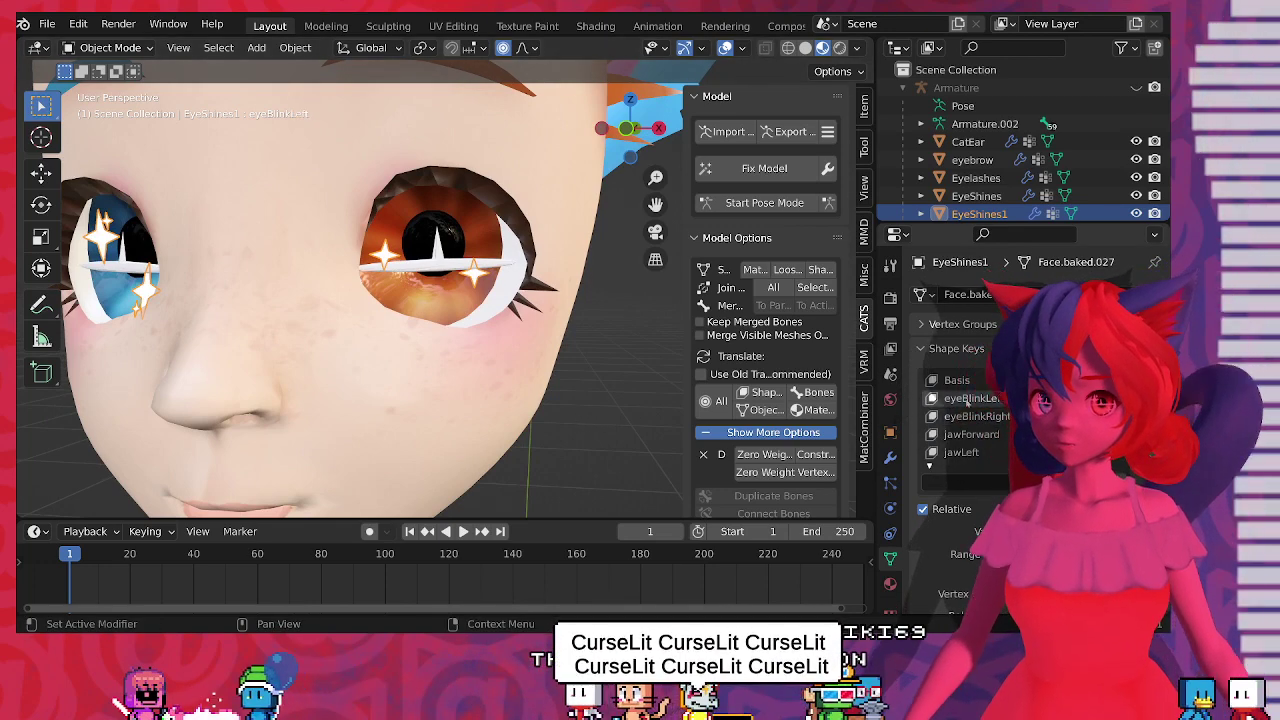
click(968, 416)
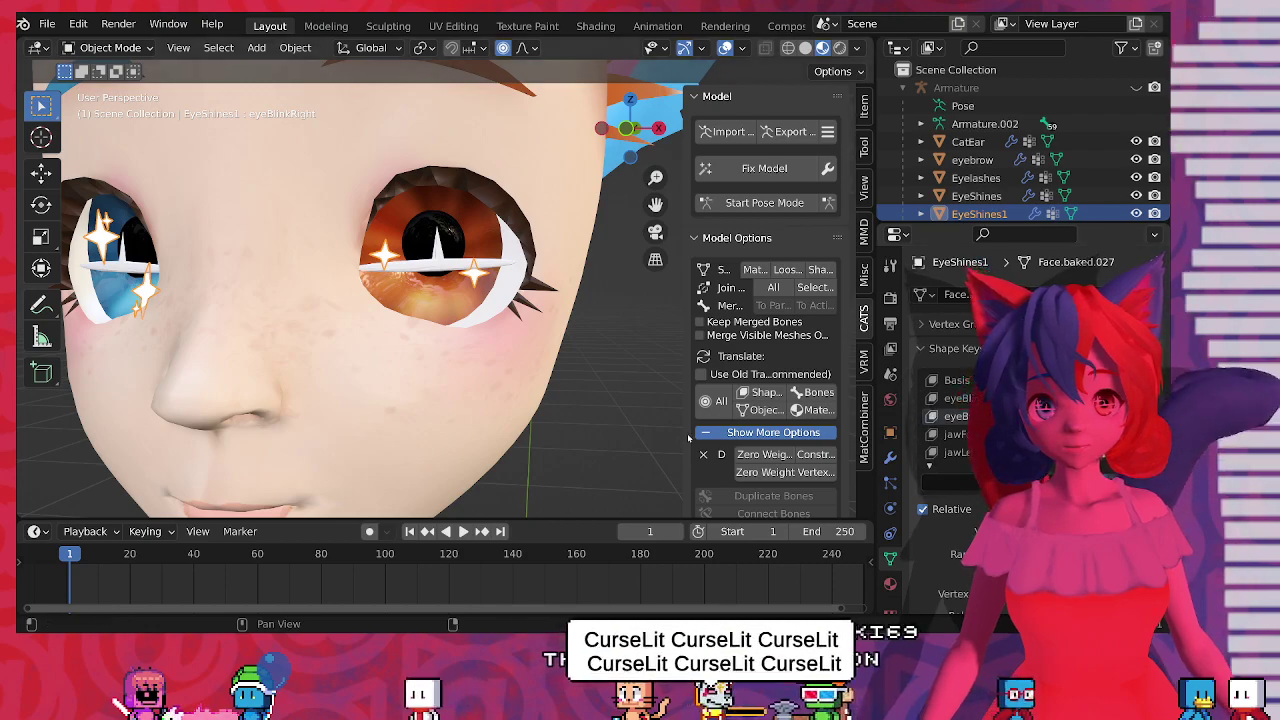
key(Tab)
middle_drag(358, 424, 391, 288)
scroll(243, 348, up, 3)
scroll(376, 306, up, 2)
middle_drag(606, 376, 550, 370)
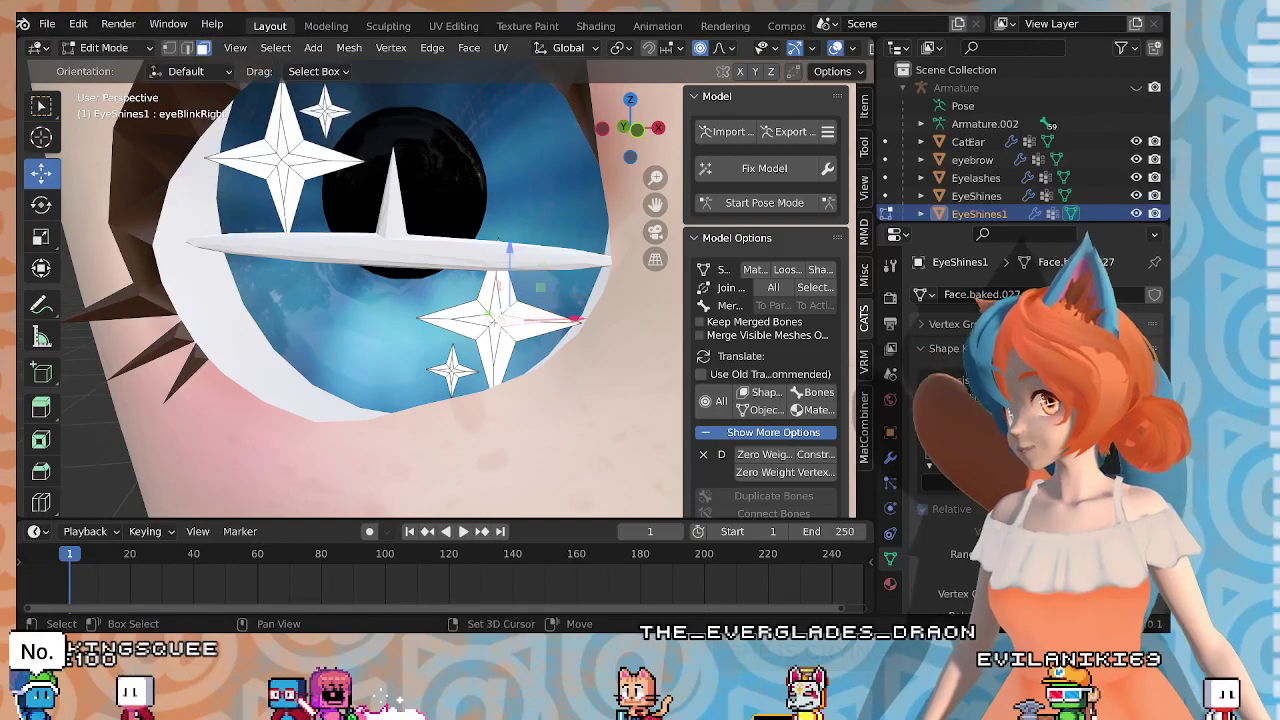
Step: Select all faces of the blue eye's large lower star and scale it to 0.5 on all axes
click(460, 313)
shift+click(460, 324)
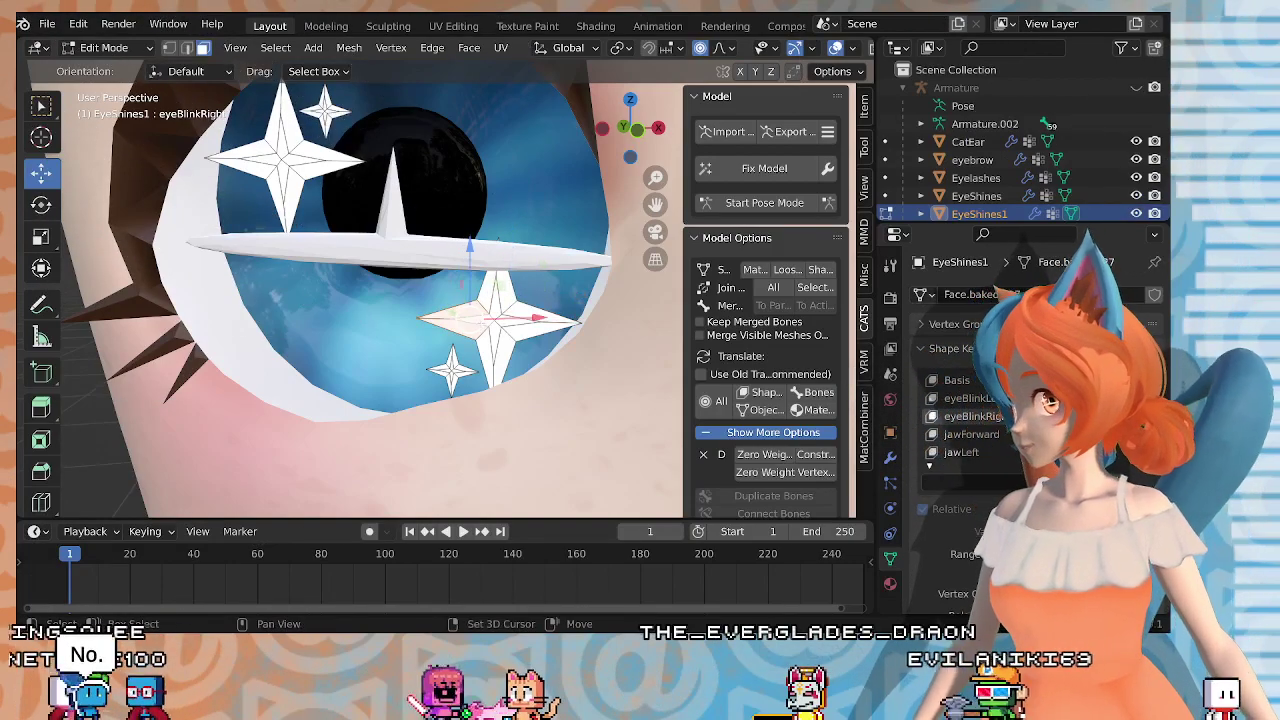
shift+click(489, 298)
shift+click(503, 298)
shift+click(528, 316)
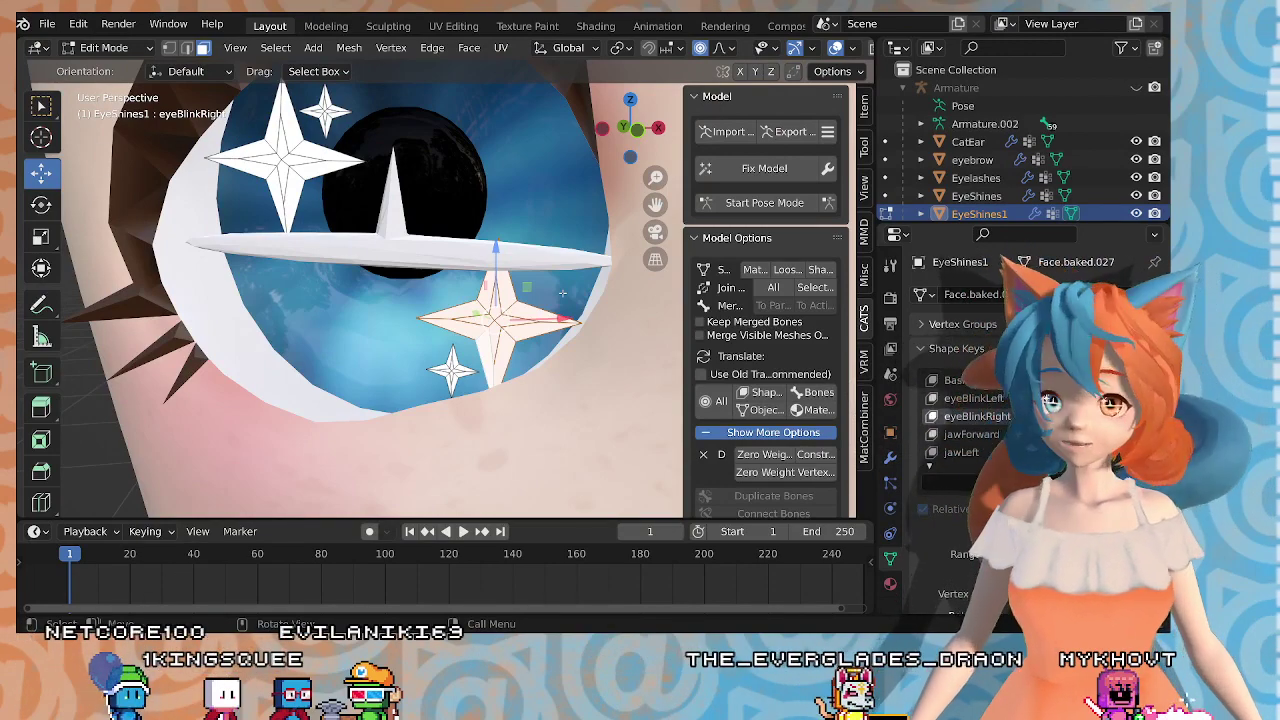
text(s)
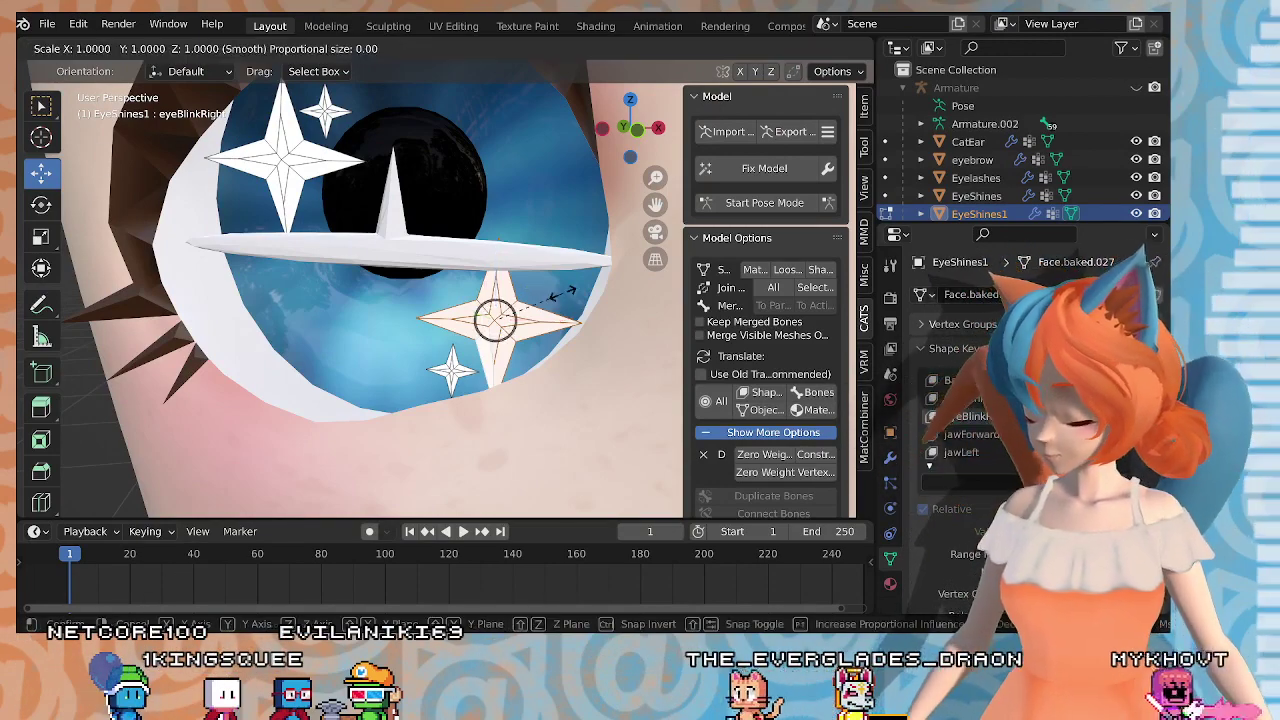
text(.5)
key(Return)
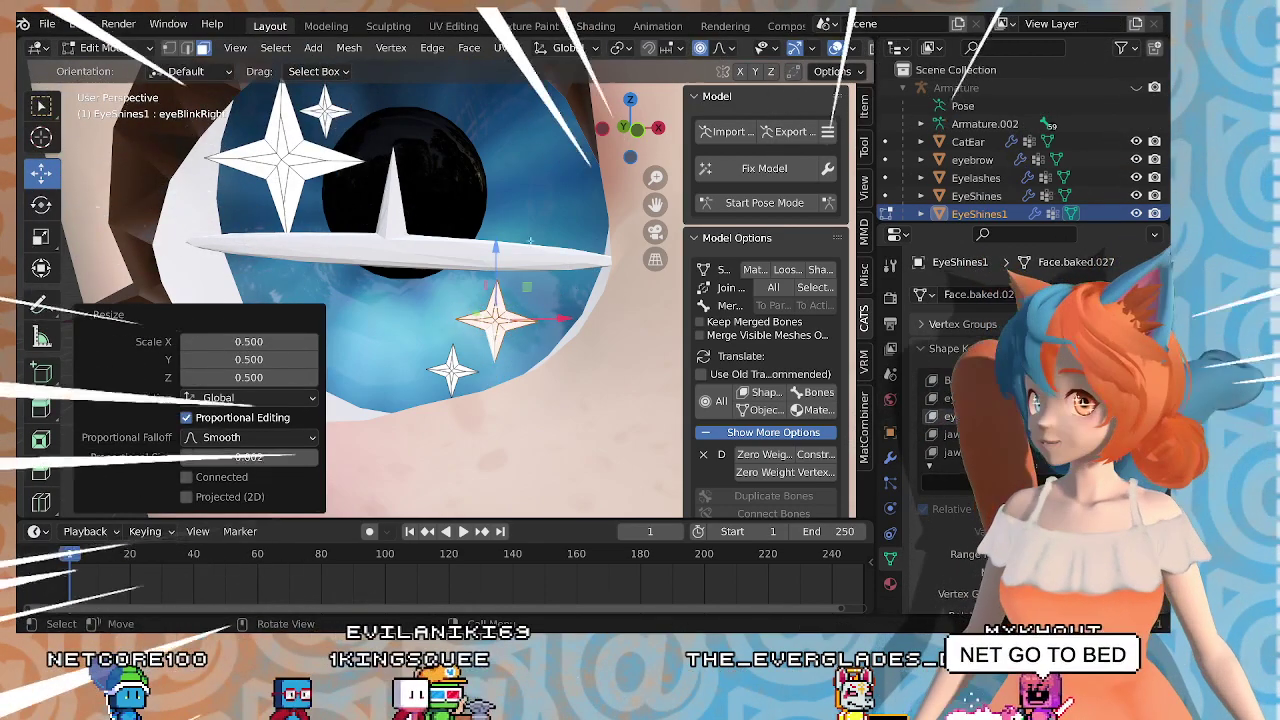
Step: Move the shrunken lower star about 0.0032 m up along Z to just beneath the horizontal shine
key(g)
key(z)
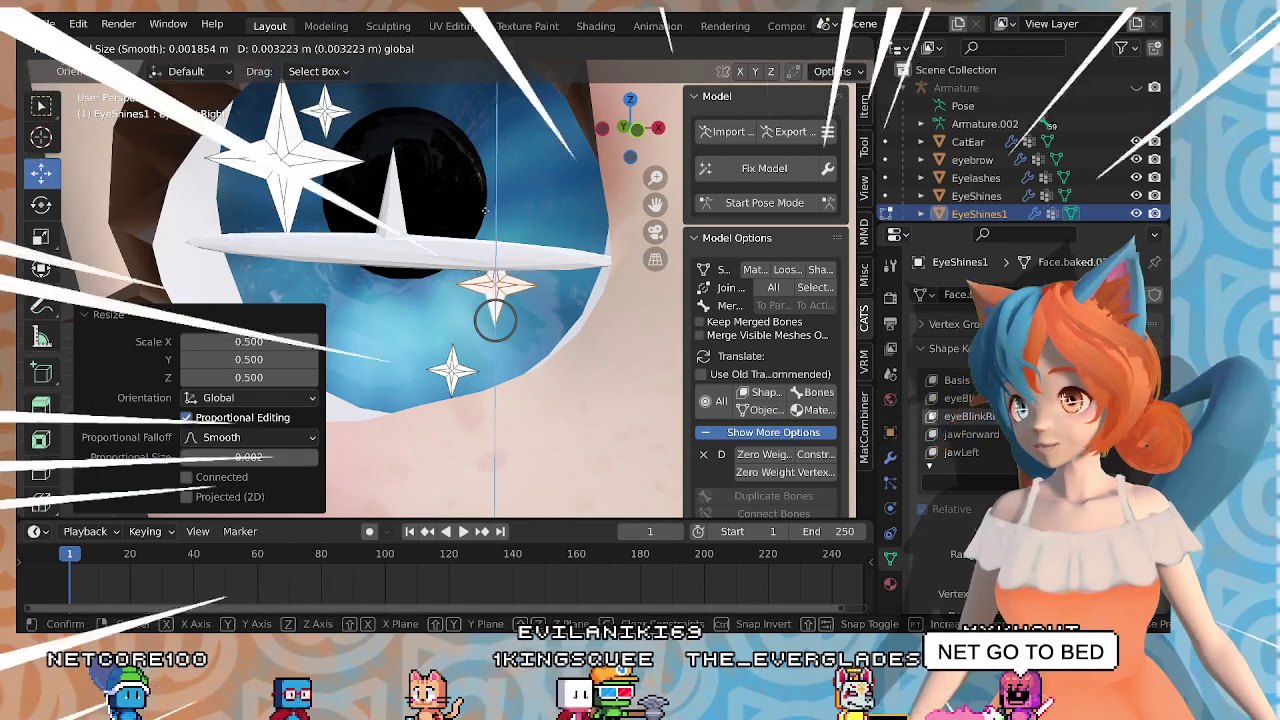
click(518, 271)
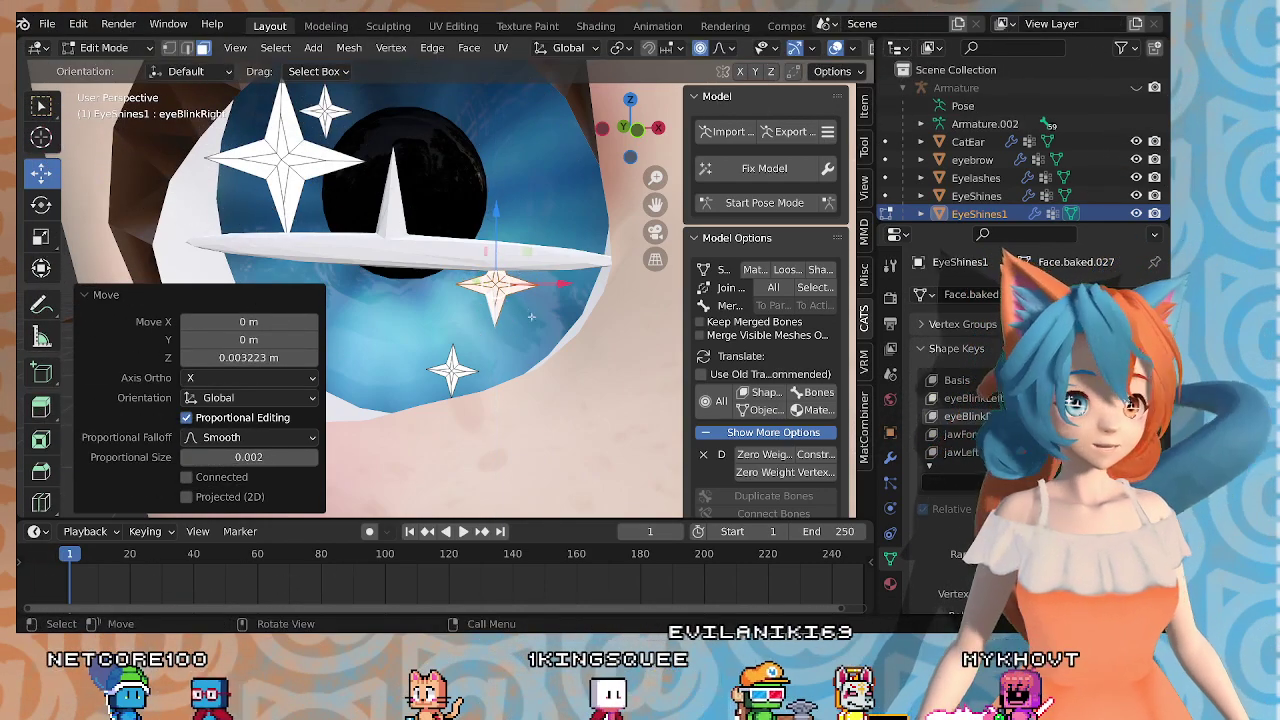
Step: Select the whole small star below the shrunken lower star
click(452, 370)
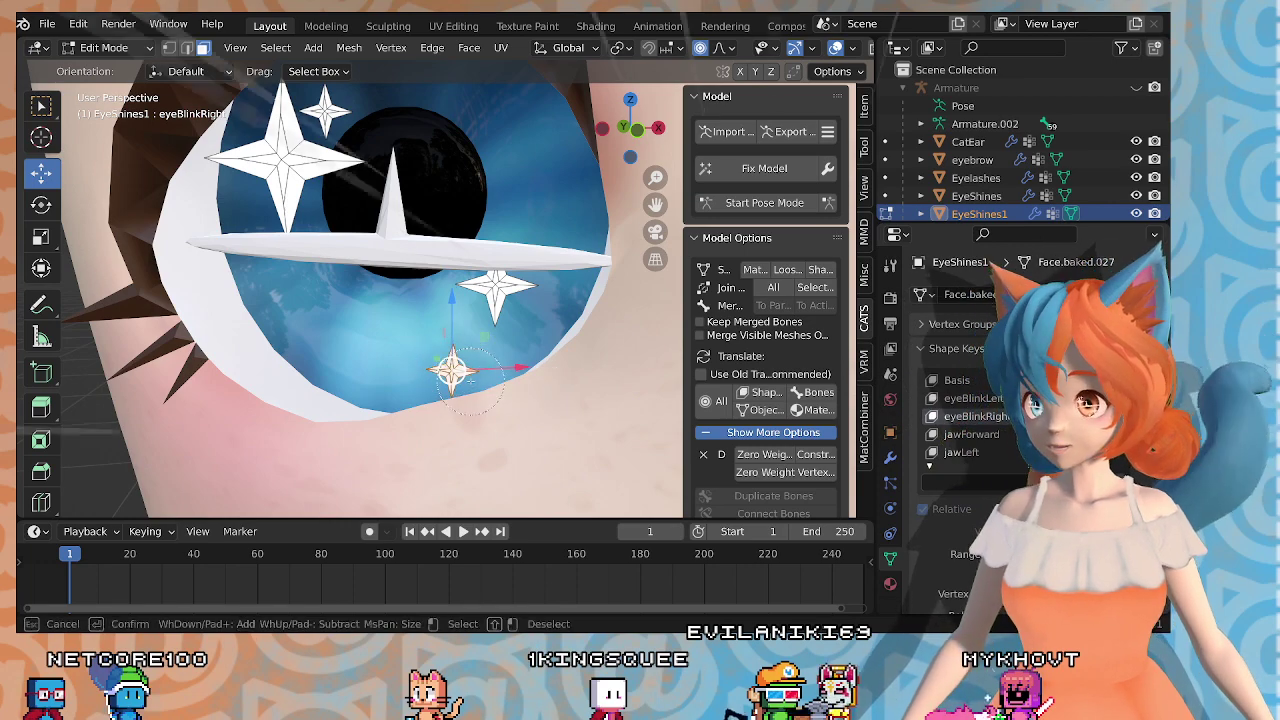
key(Escape)
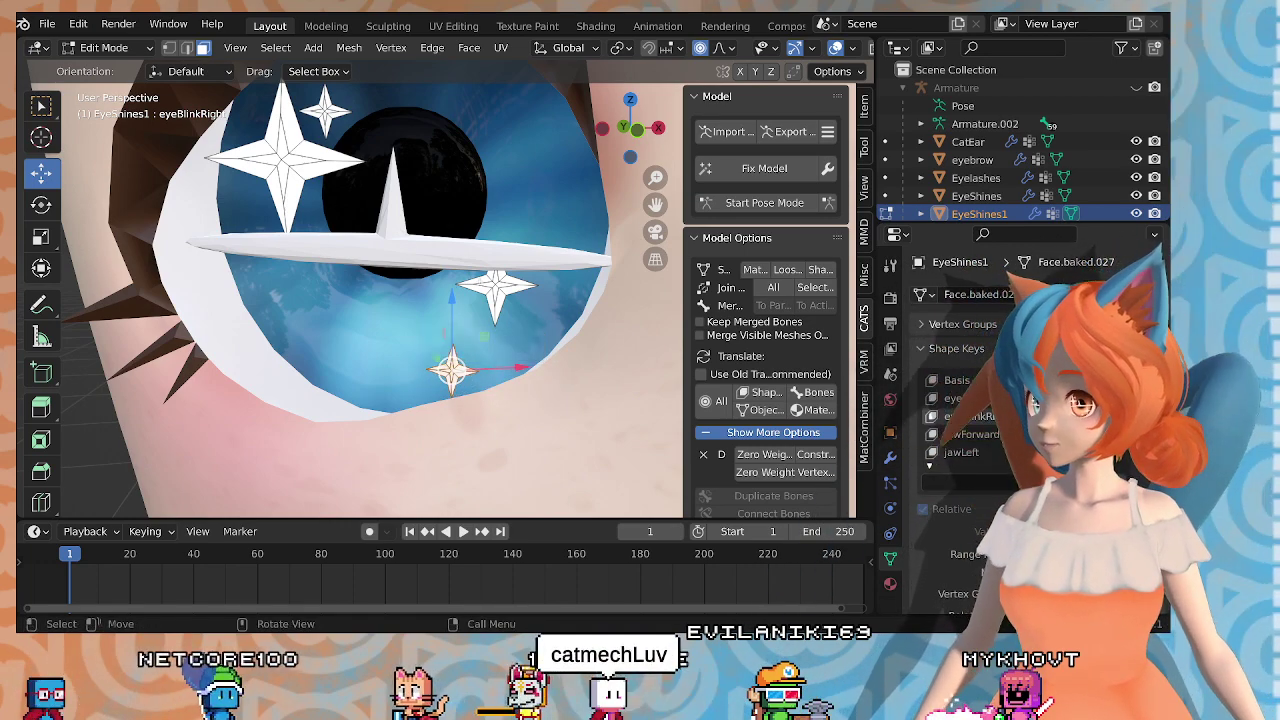
drag(430, 305, 422, 230)
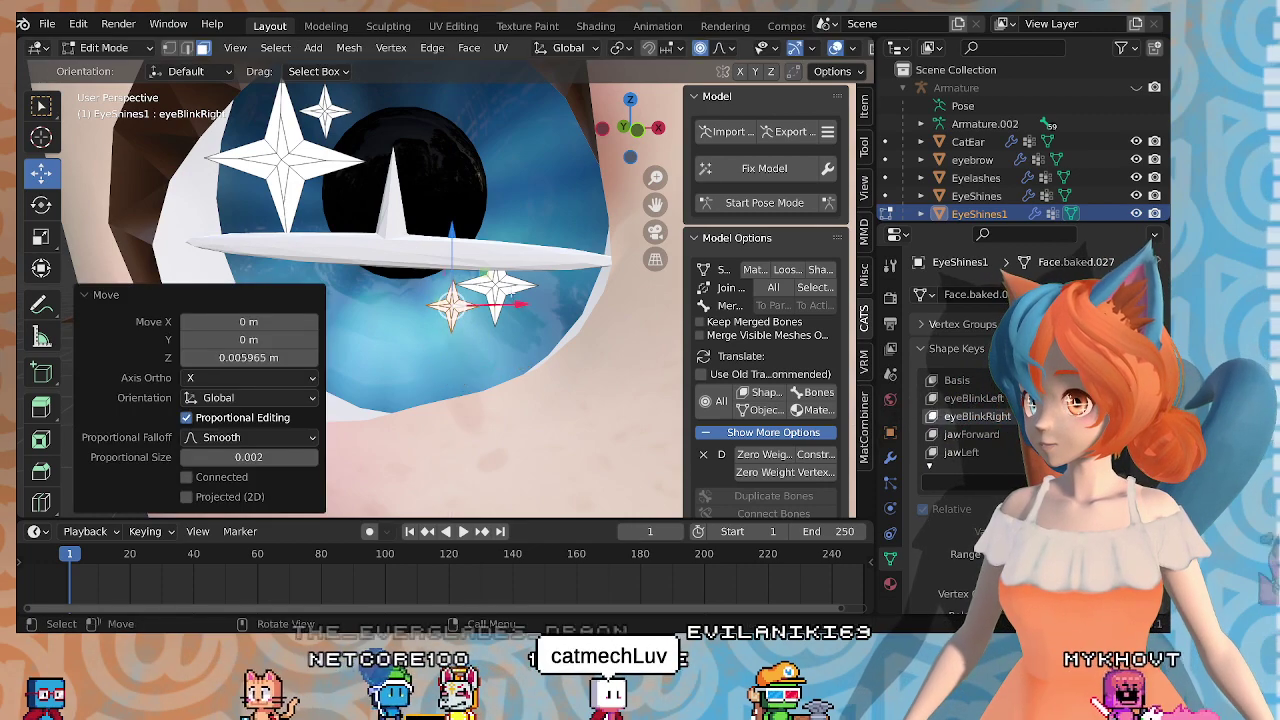
drag(517, 302, 554, 291)
key(ctrl+z)
key(ctrl+z)
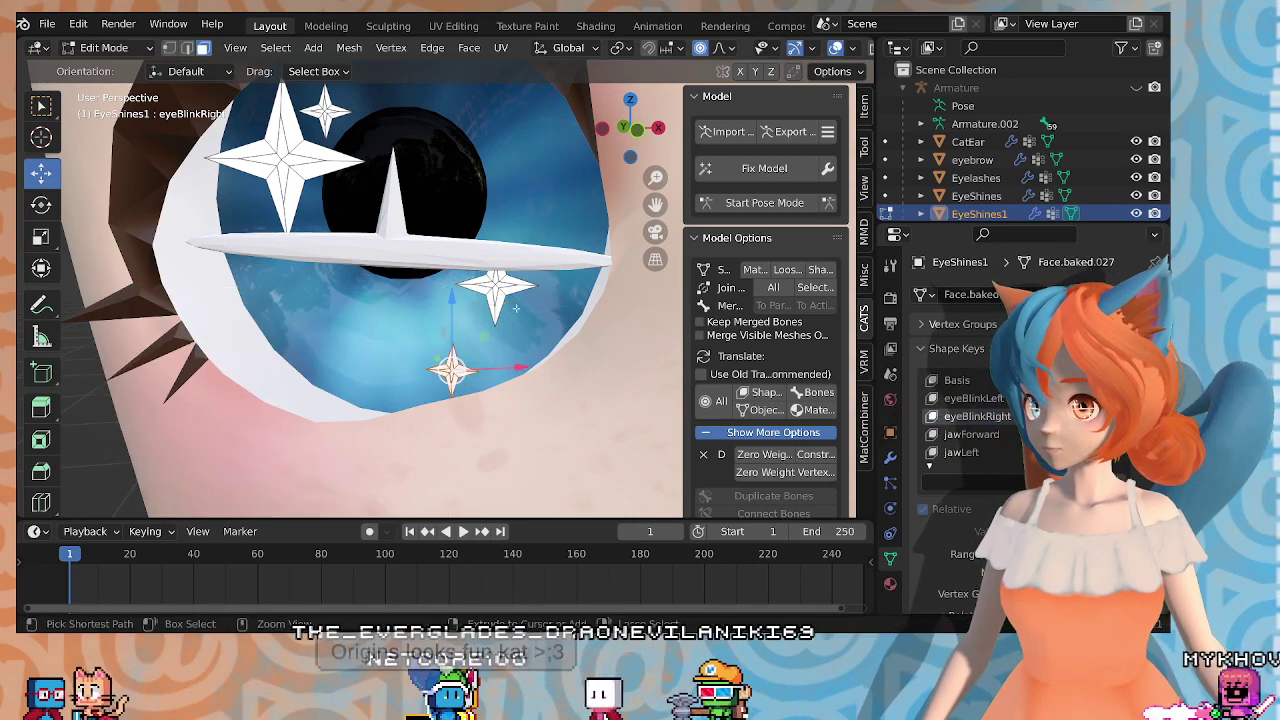
Step: Move the small lower star inward along X and about 0.0075 m up along Z onto the shrunken star, and scale it to 0
drag(510, 367, 550, 367)
drag(494, 298, 479, 216)
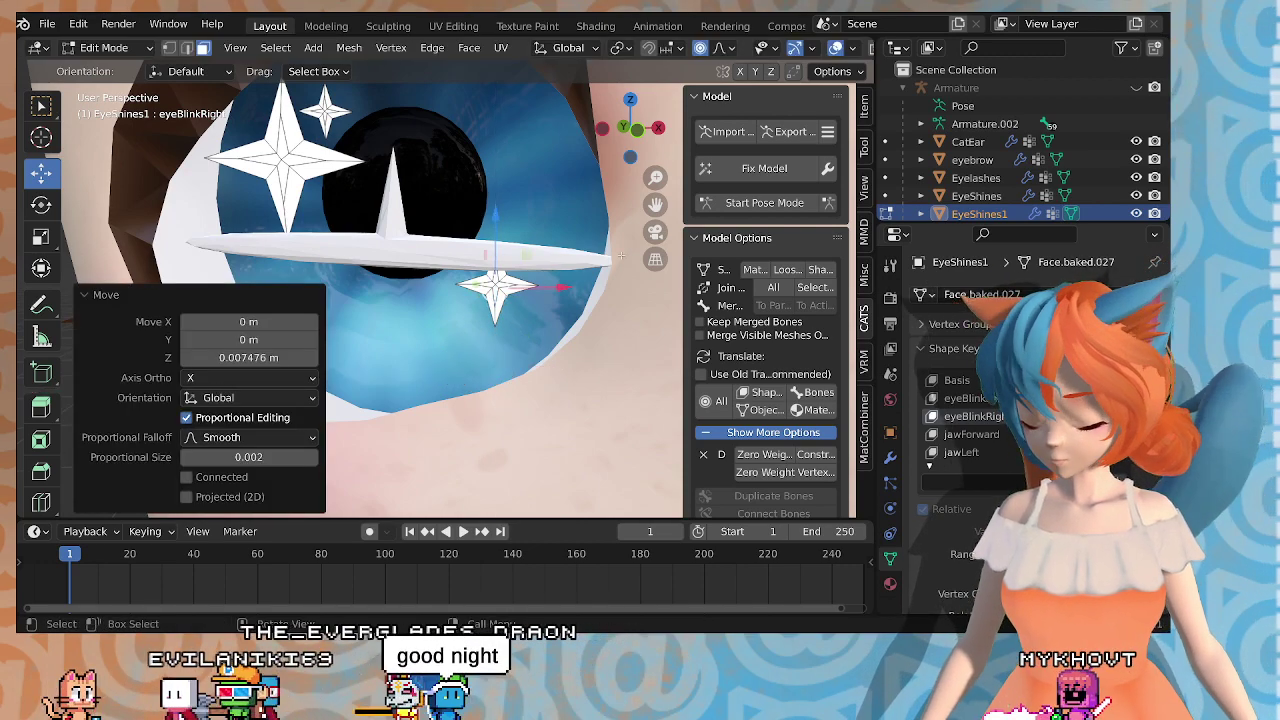
key(s)
key(Return)
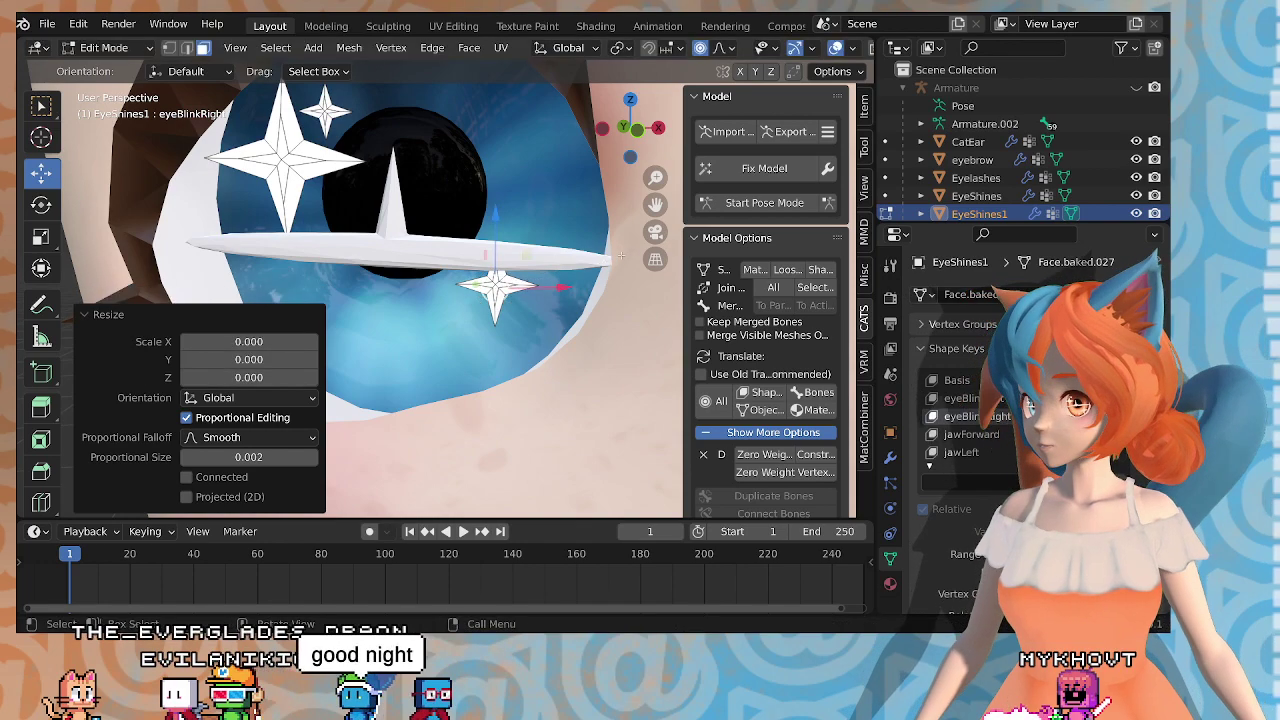
Step: Select the whole large upper star of the blue eye and scale it to 0.5 on all axes
middle_drag(524, 222, 471, 199)
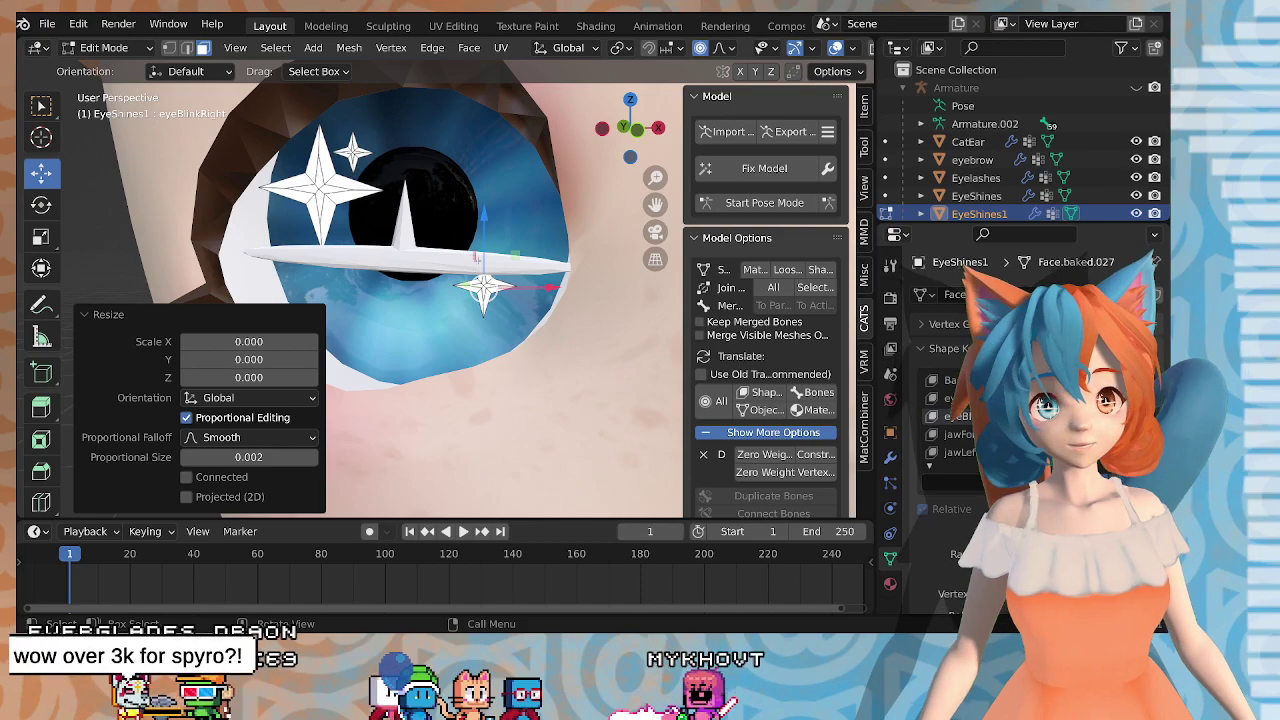
middle_drag(477, 260, 491, 244)
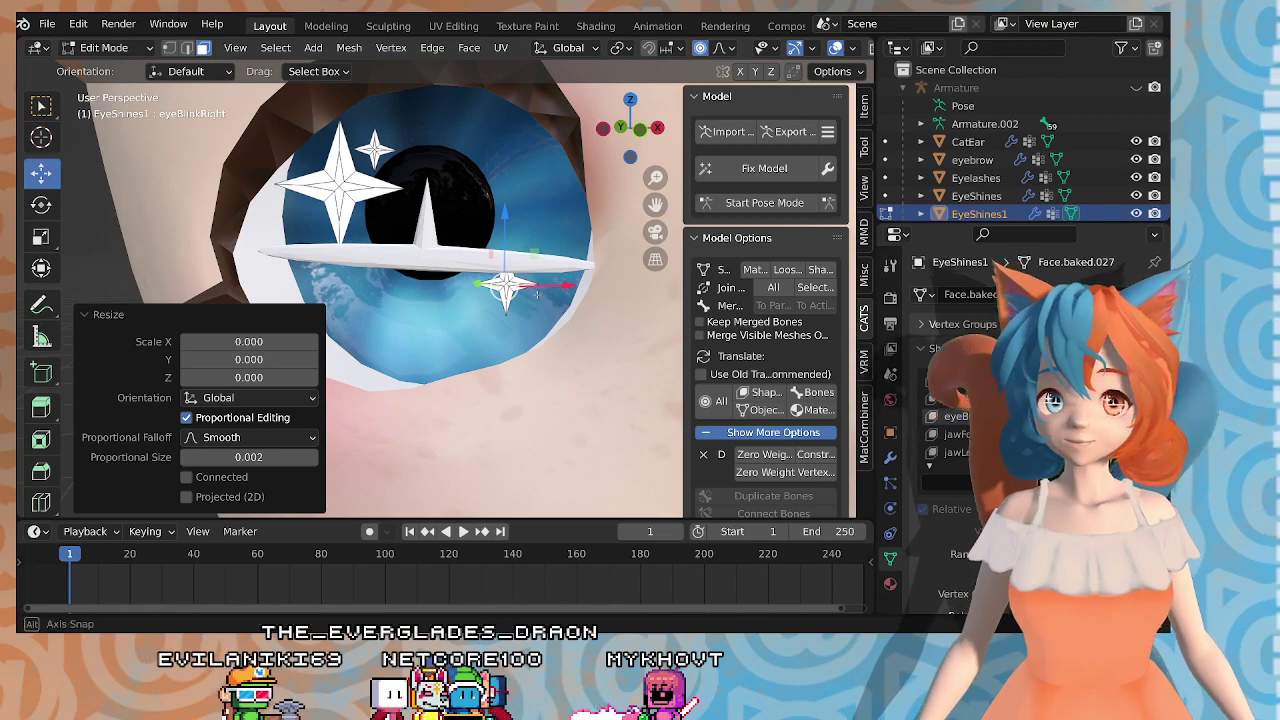
middle_drag(537, 293, 470, 272)
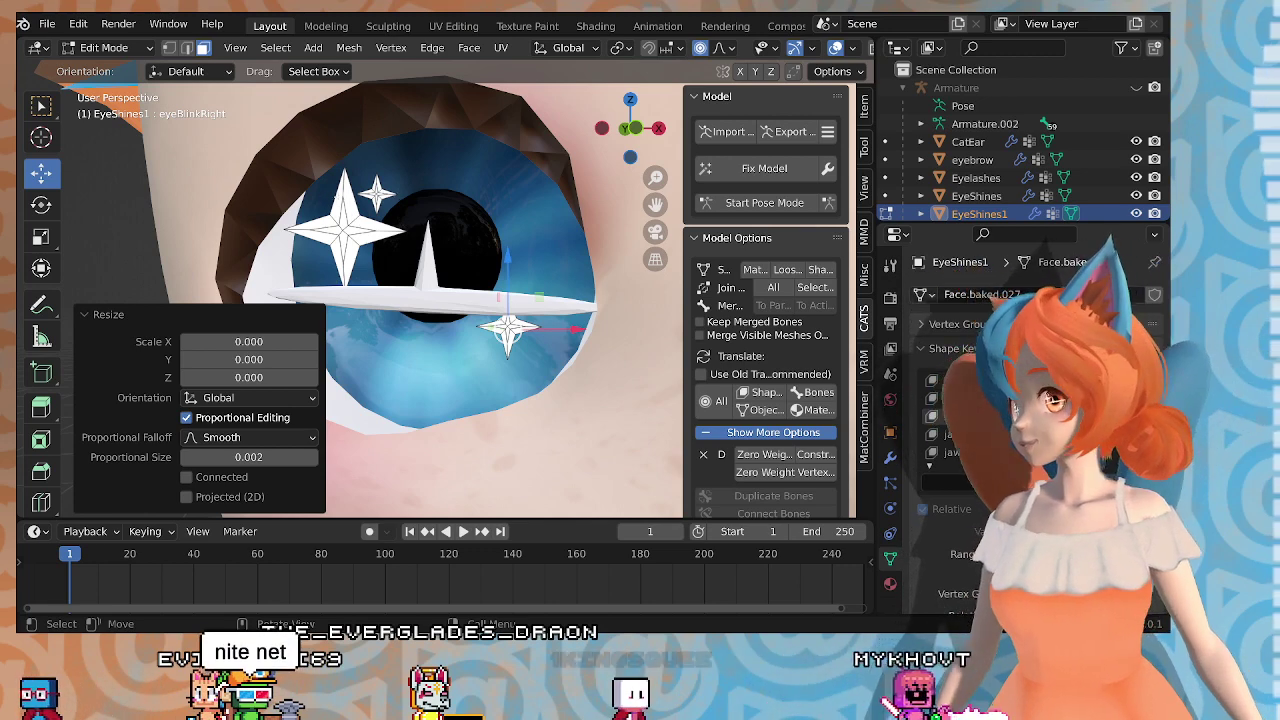
click(340, 202)
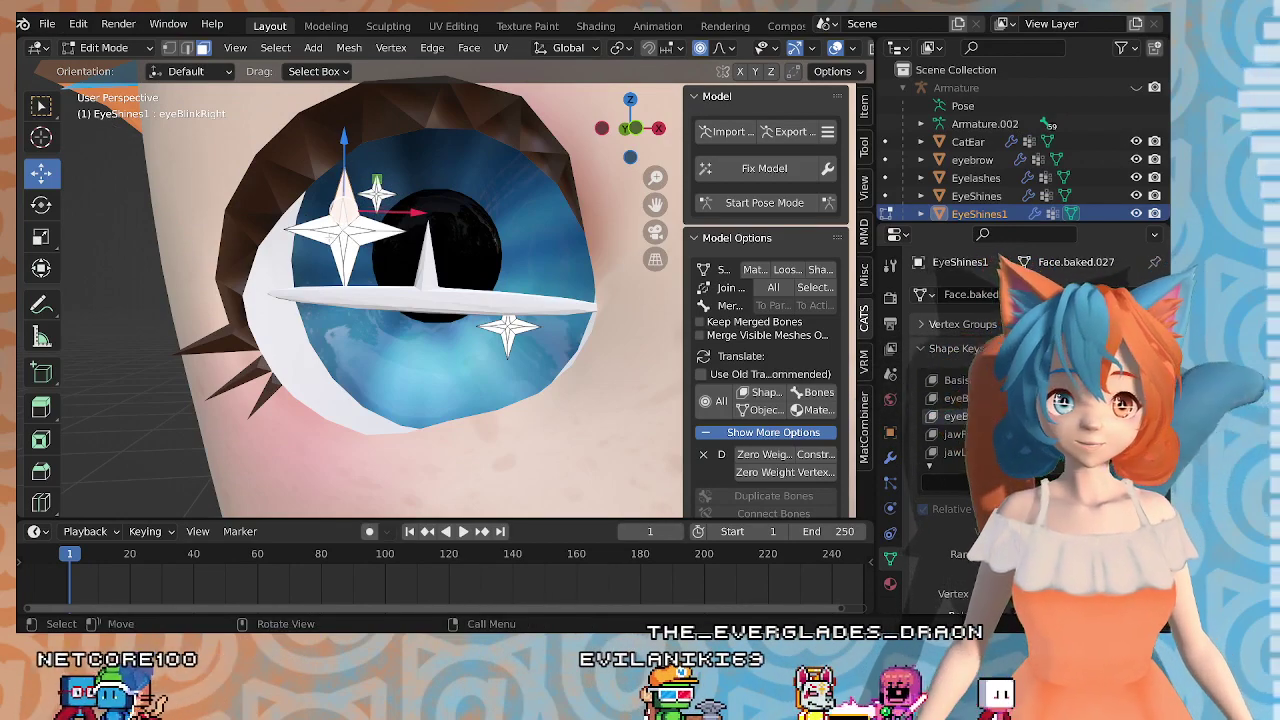
shift+click(320, 225)
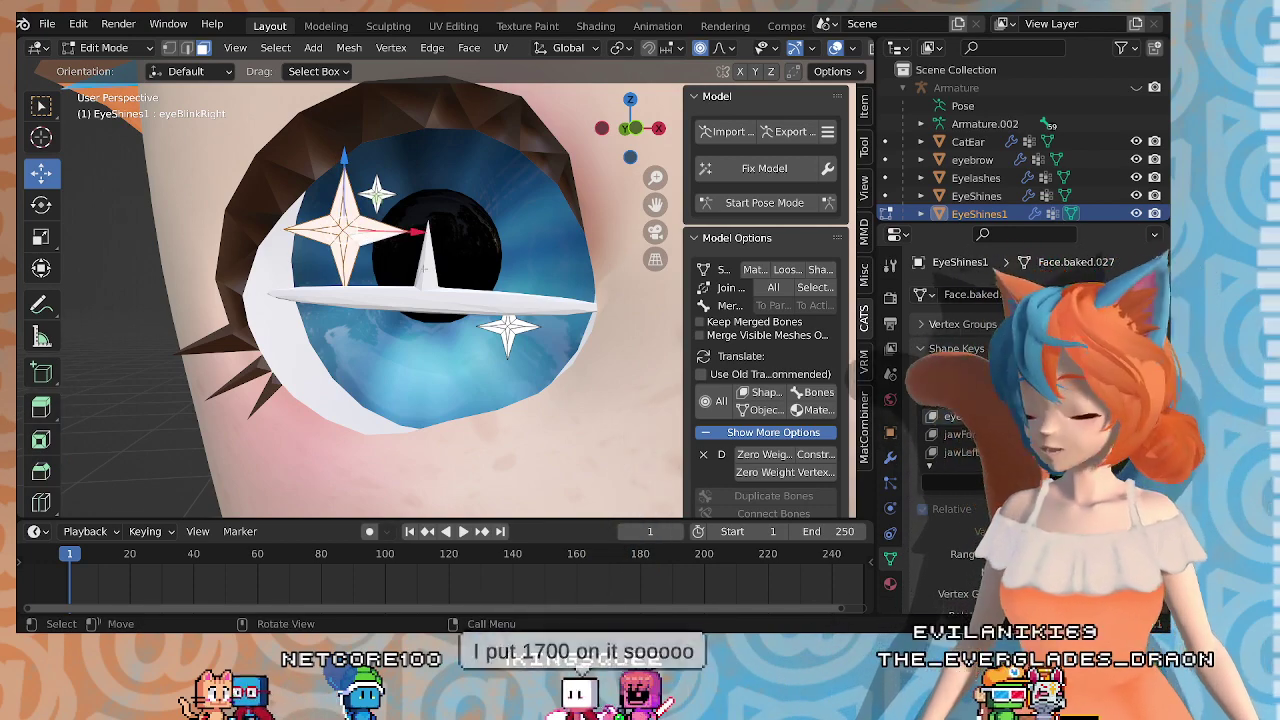
text(s.5)
key(Return)
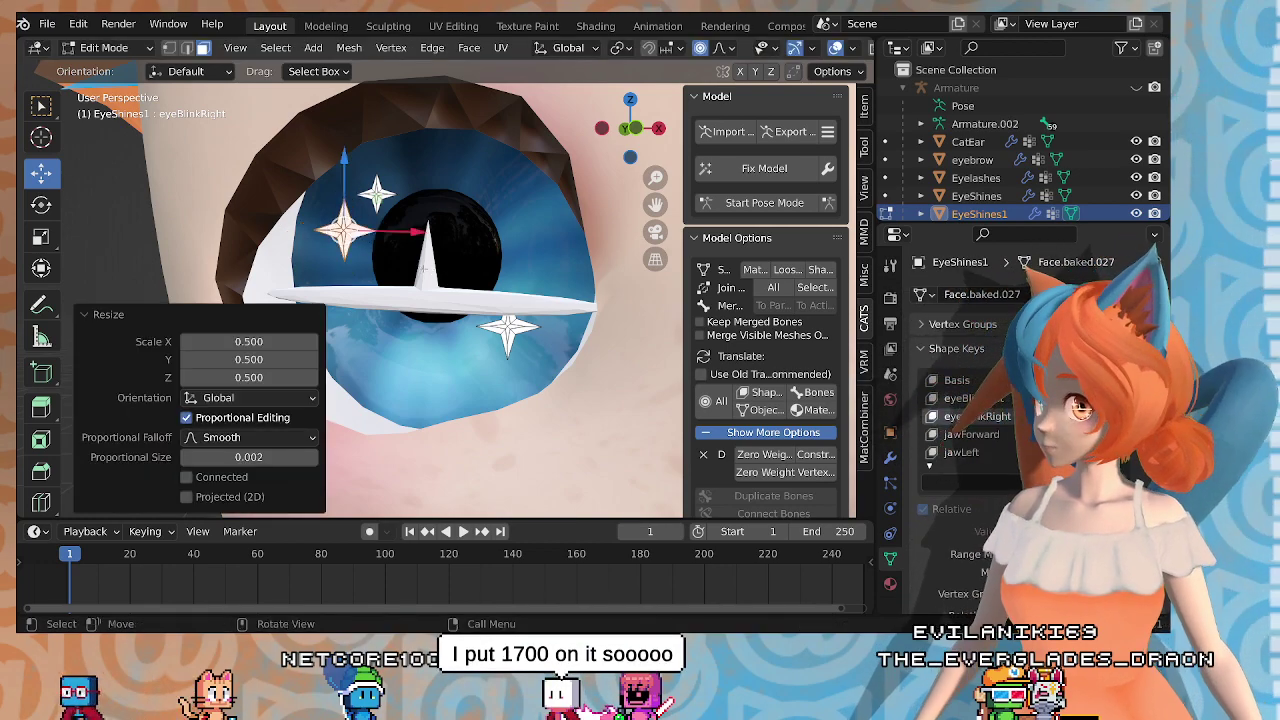
shift+middle_drag(545, 216, 664, 238)
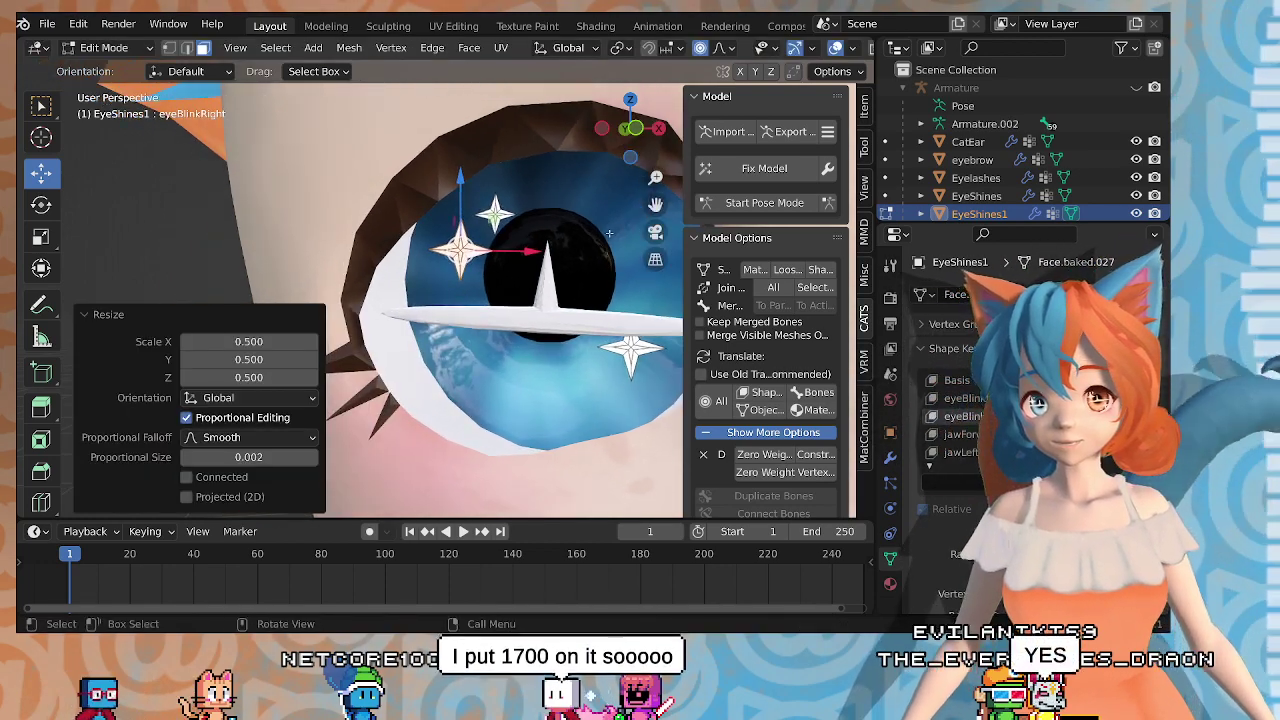
scroll(669, 246, up, 1)
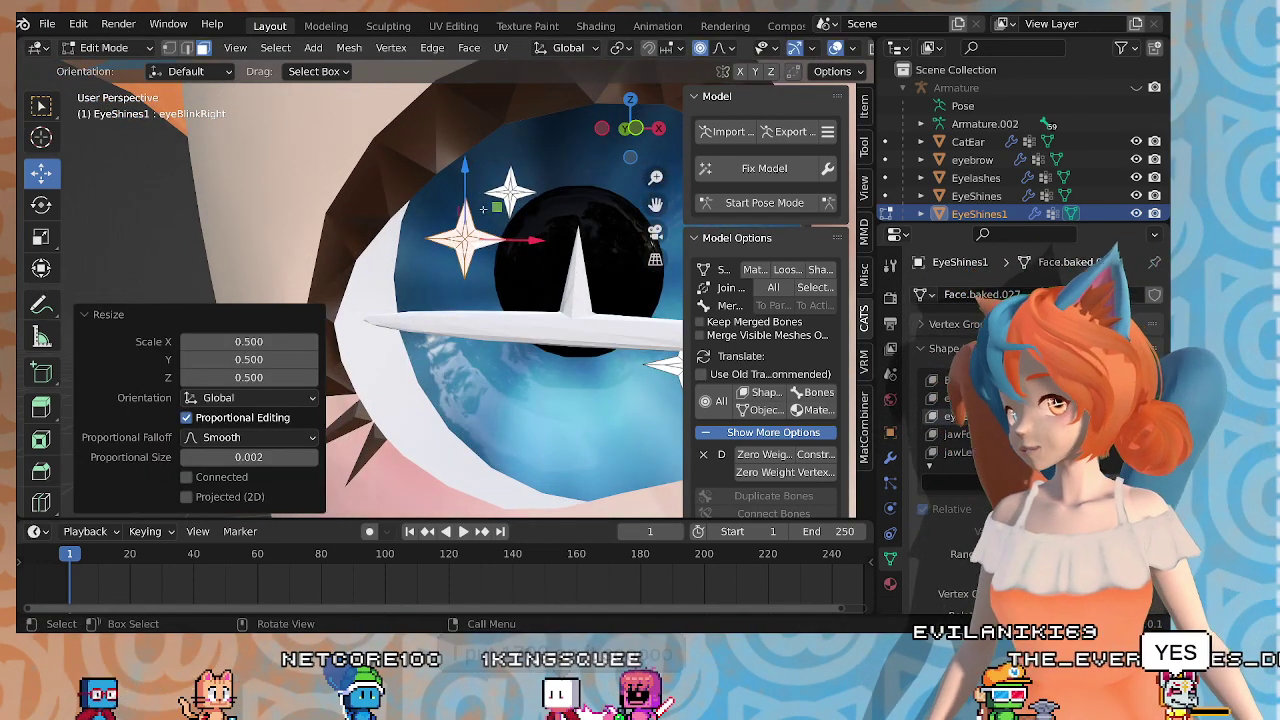
key(g)
click(481, 218)
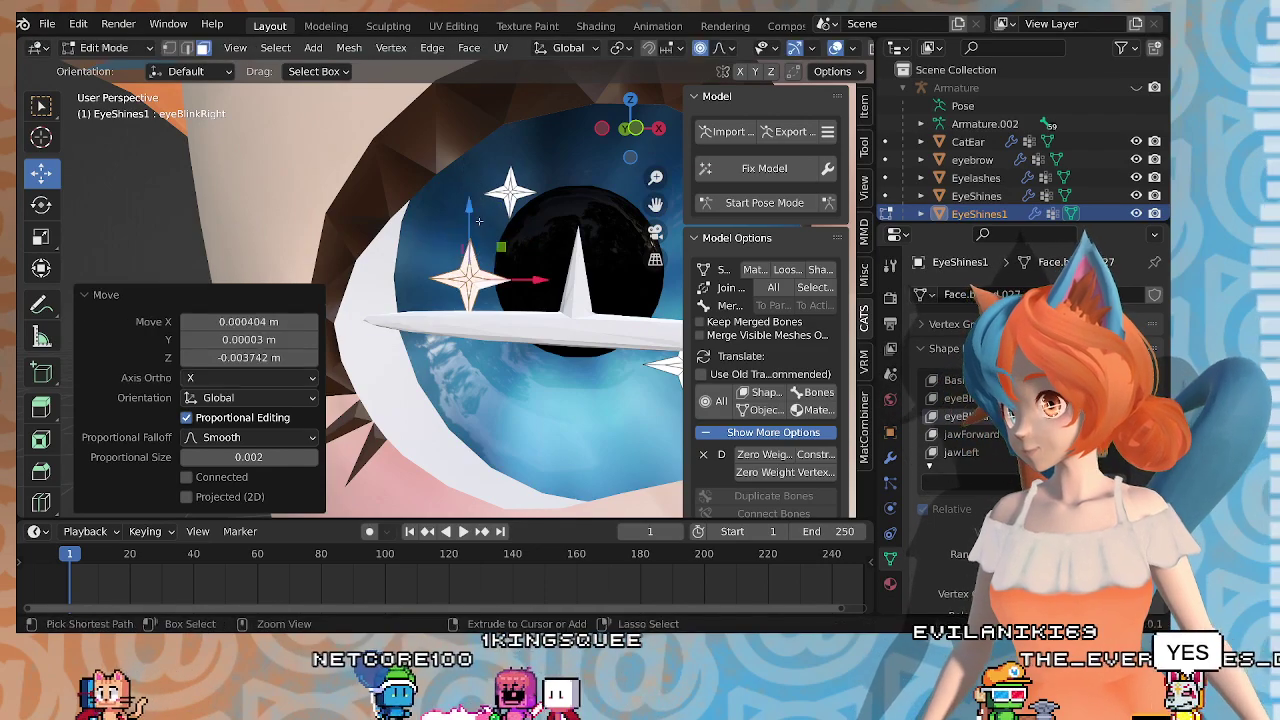
key(ctrl+z)
Step: Move the shrunken upper star about 0.0053 m down along Z and about 0.001 m outward along X, just above the horizontal shine
drag(470, 183, 471, 233)
scroll(475, 245, down, 3)
middle_drag(541, 277, 594, 270)
scroll(540, 275, down, 4)
scroll(594, 270, up, 2)
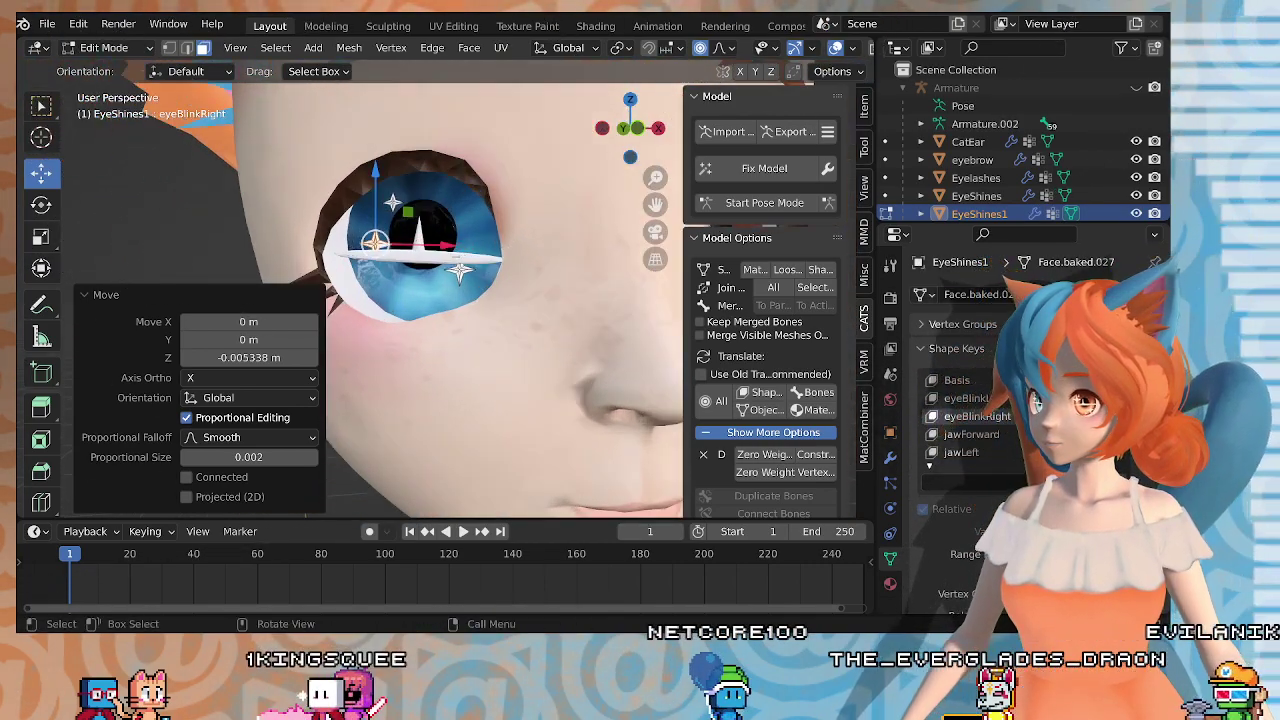
key(g)
key(x)
scroll(430, 245, up, 1)
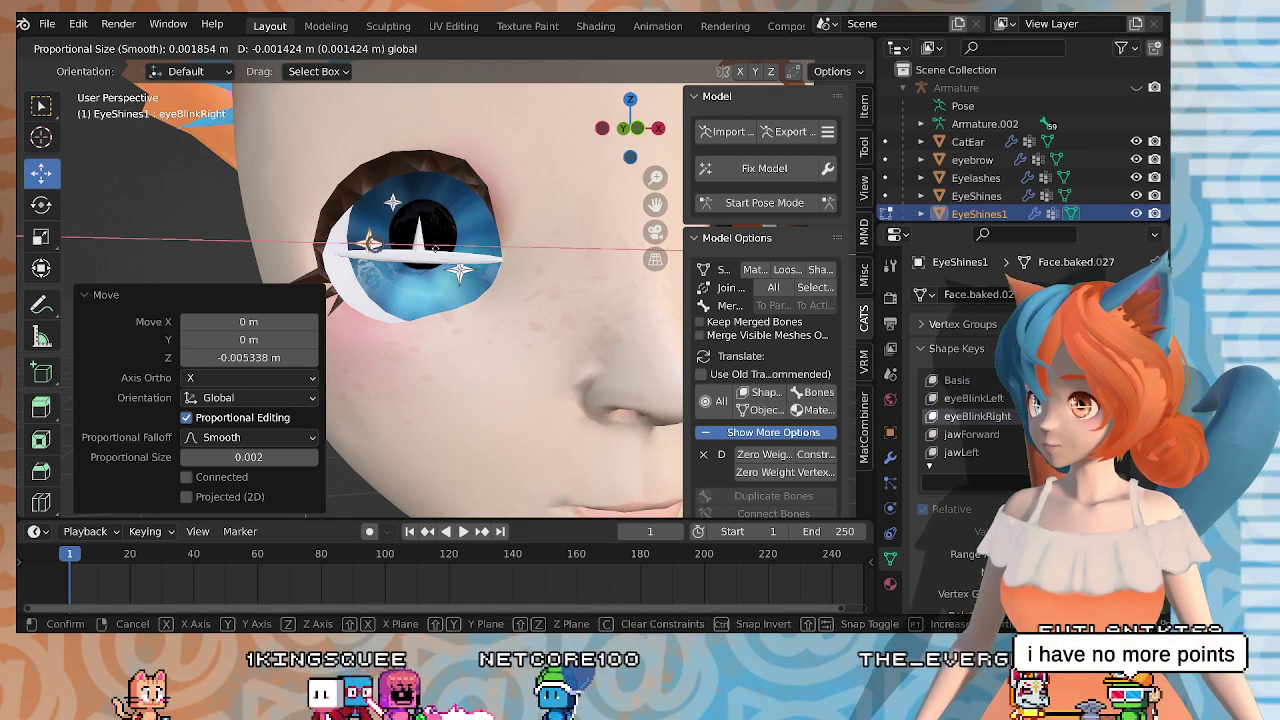
click(437, 247)
shift+middle_drag(469, 211, 472, 240)
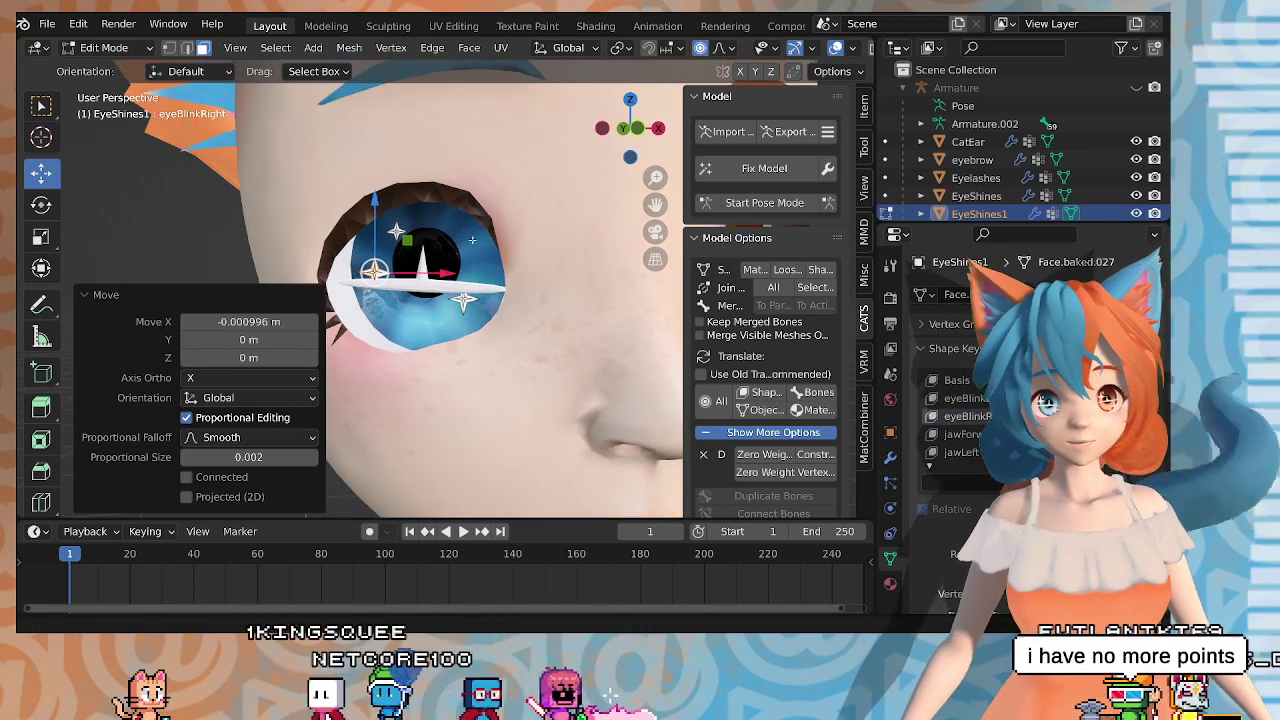
scroll(472, 240, up, 2)
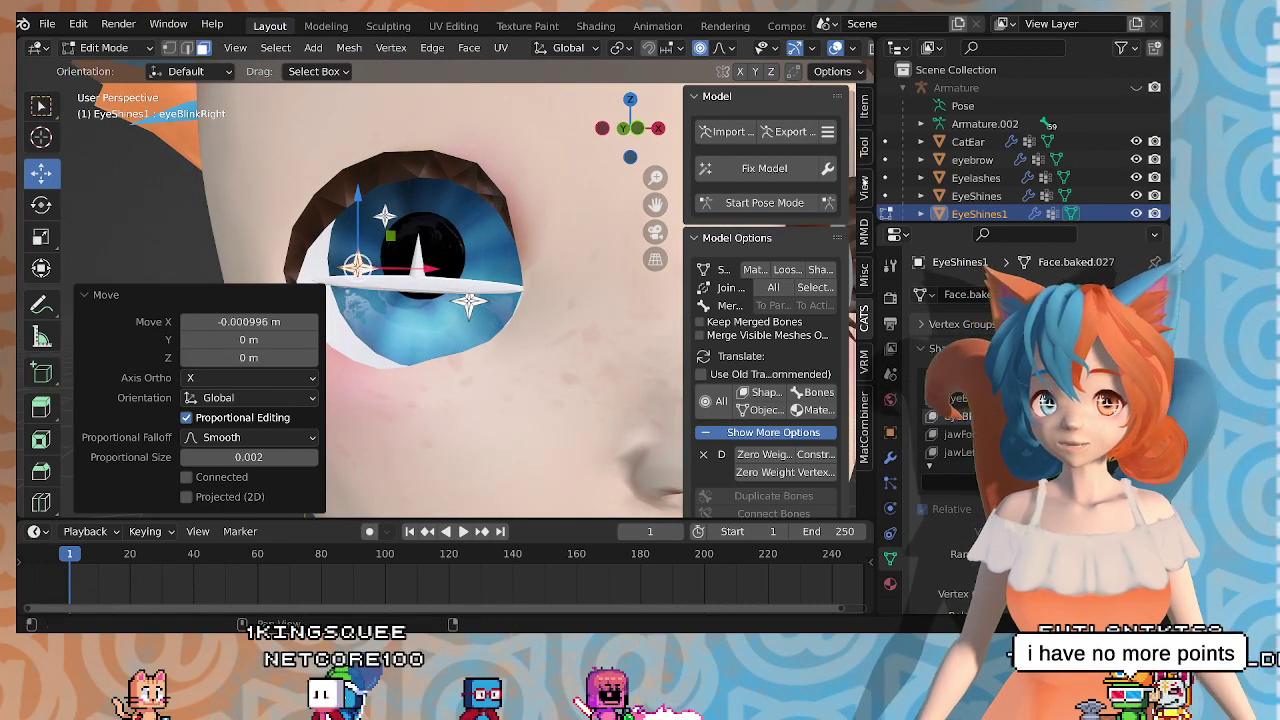
Step: Clear the selection and select the whole small star above the shrunken upper star of the blue eye
scroll(381, 207, up, 1)
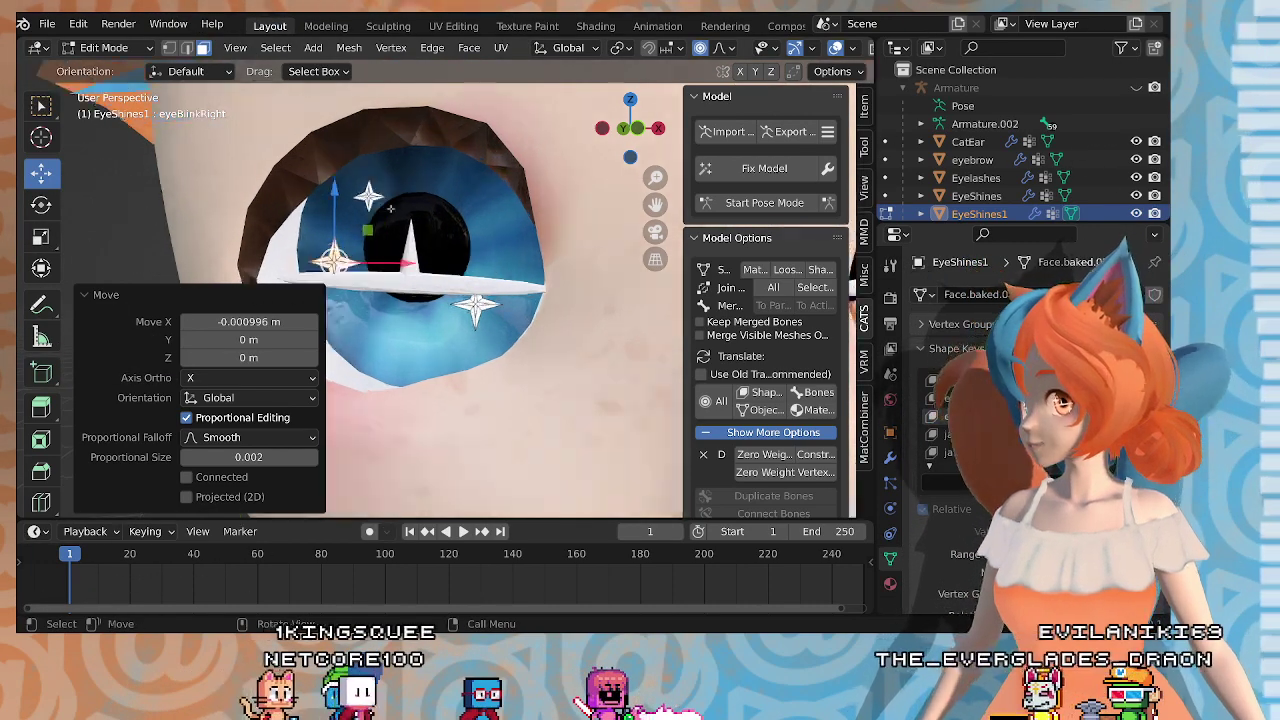
key(alt+a)
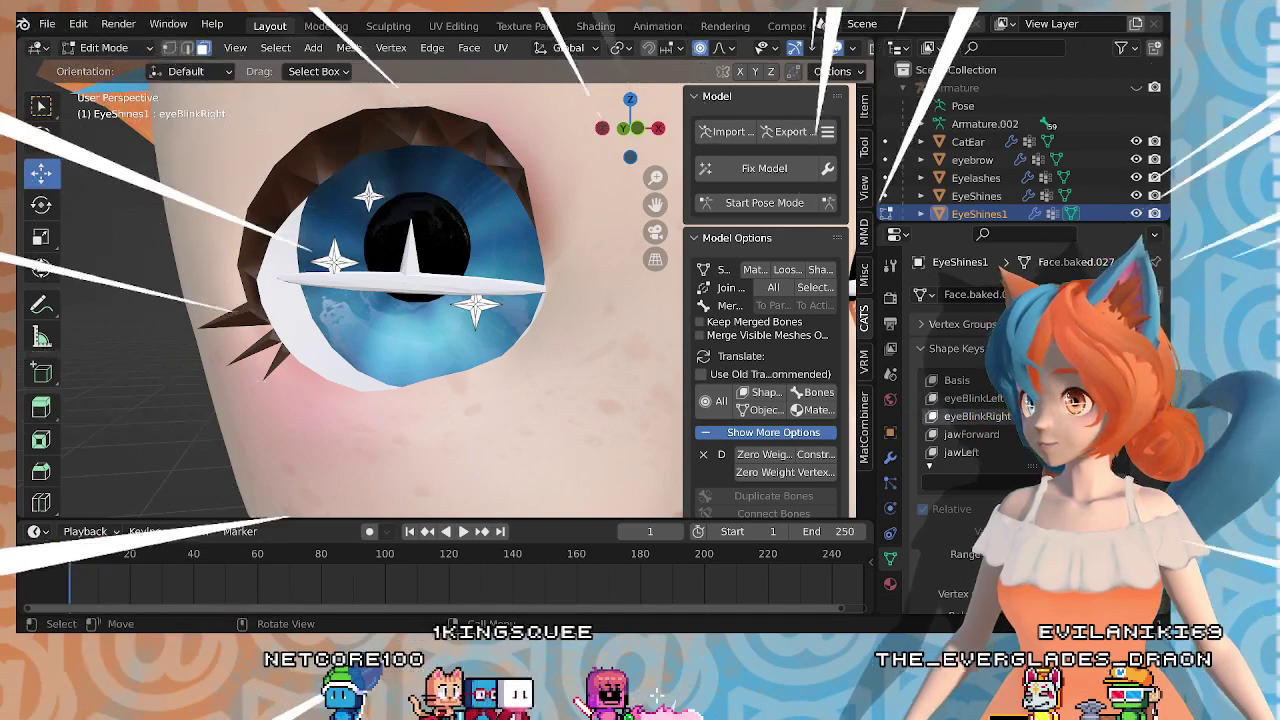
key(c)
click(371, 194)
key(Escape)
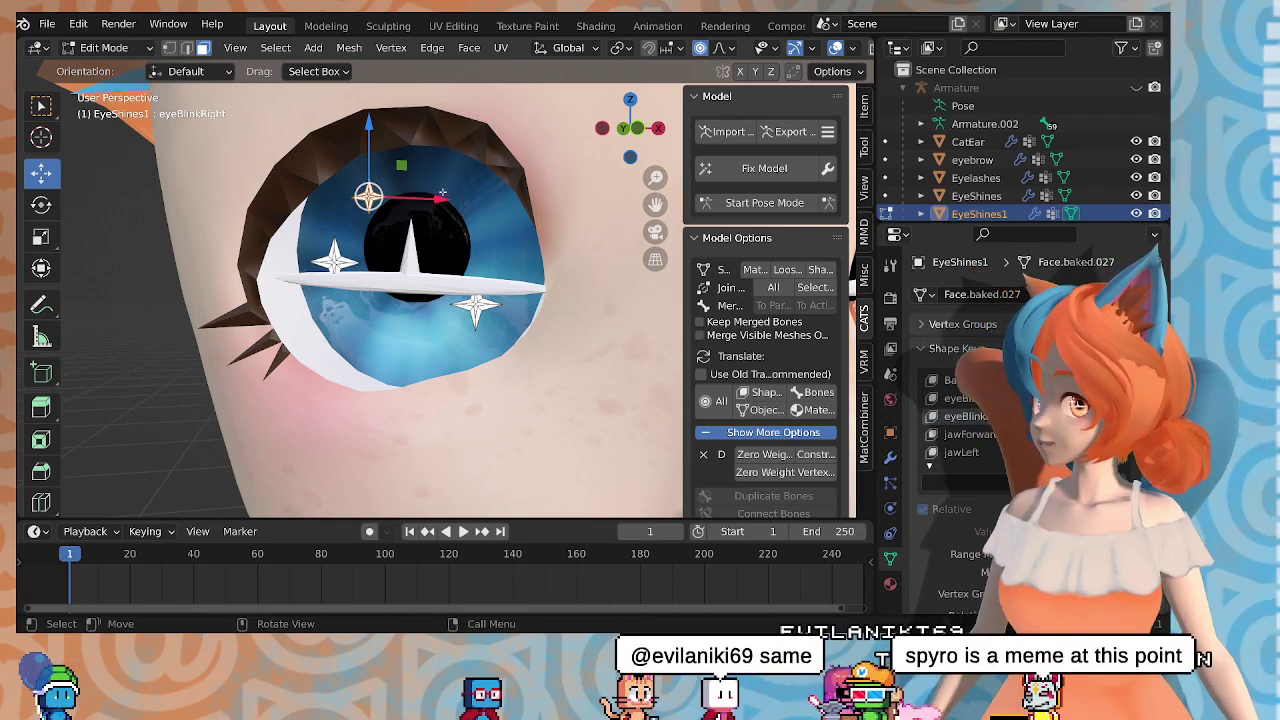
Step: Move the small upper star about 0.0049 m outward along X and 0.0094 m down along Z onto the shrunken star, and scale it to 0
drag(442, 191, 401, 227)
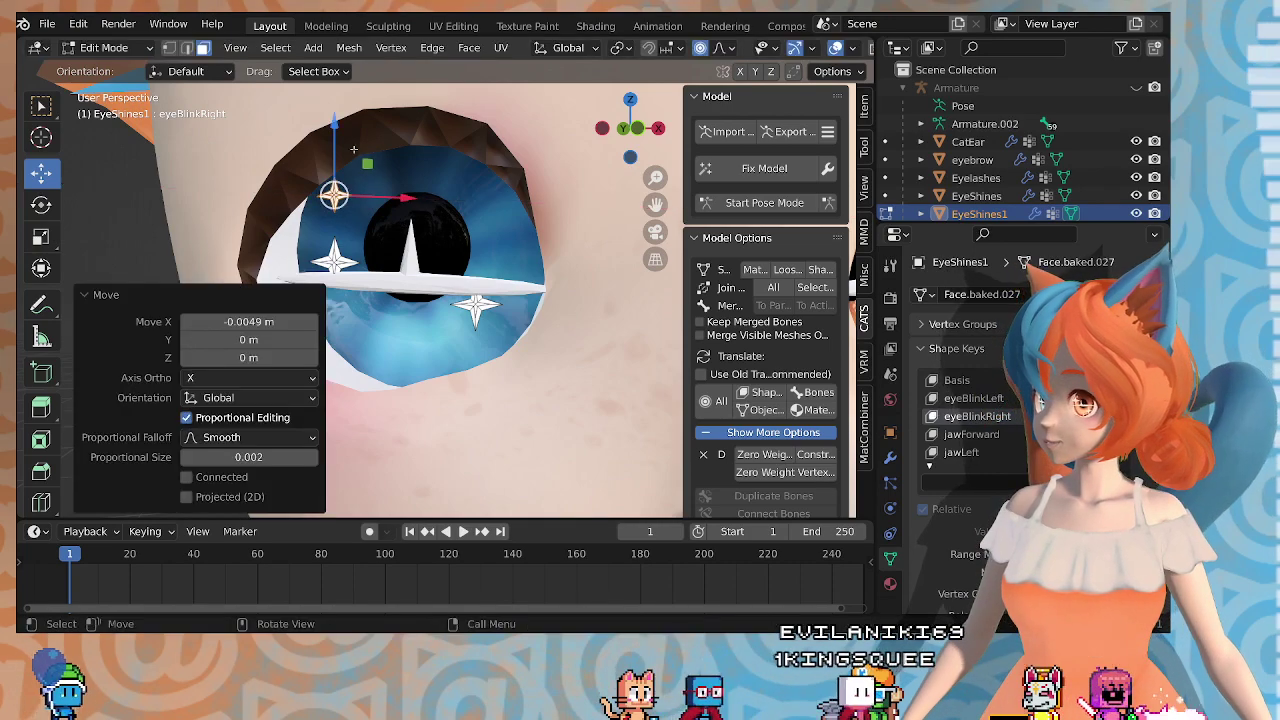
drag(340, 127, 343, 148)
drag(353, 191, 353, 192)
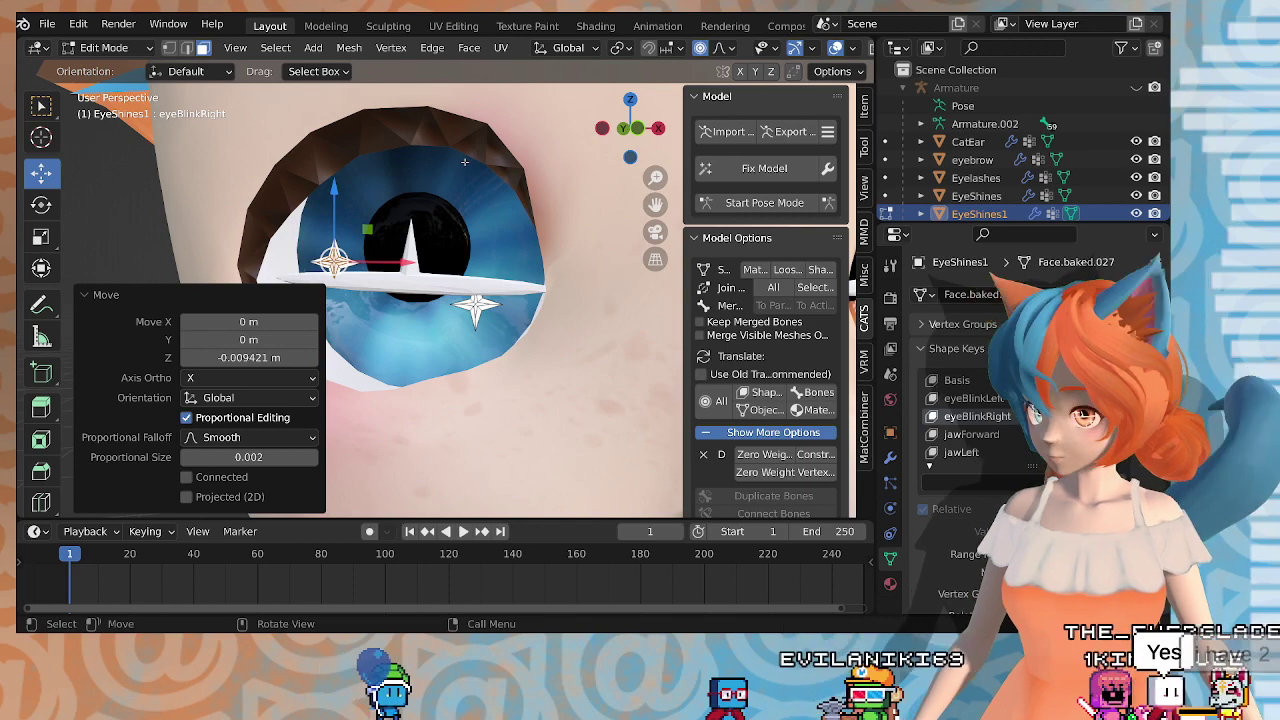
key(s)
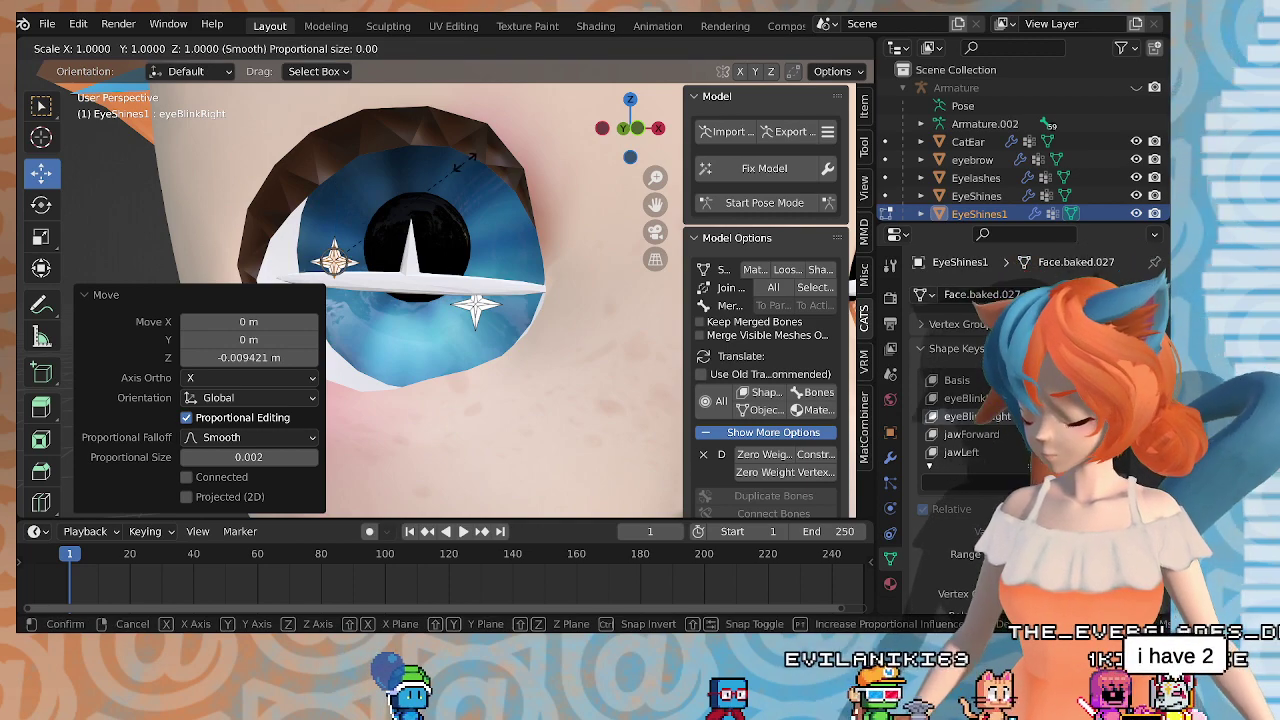
key(0)
key(Return)
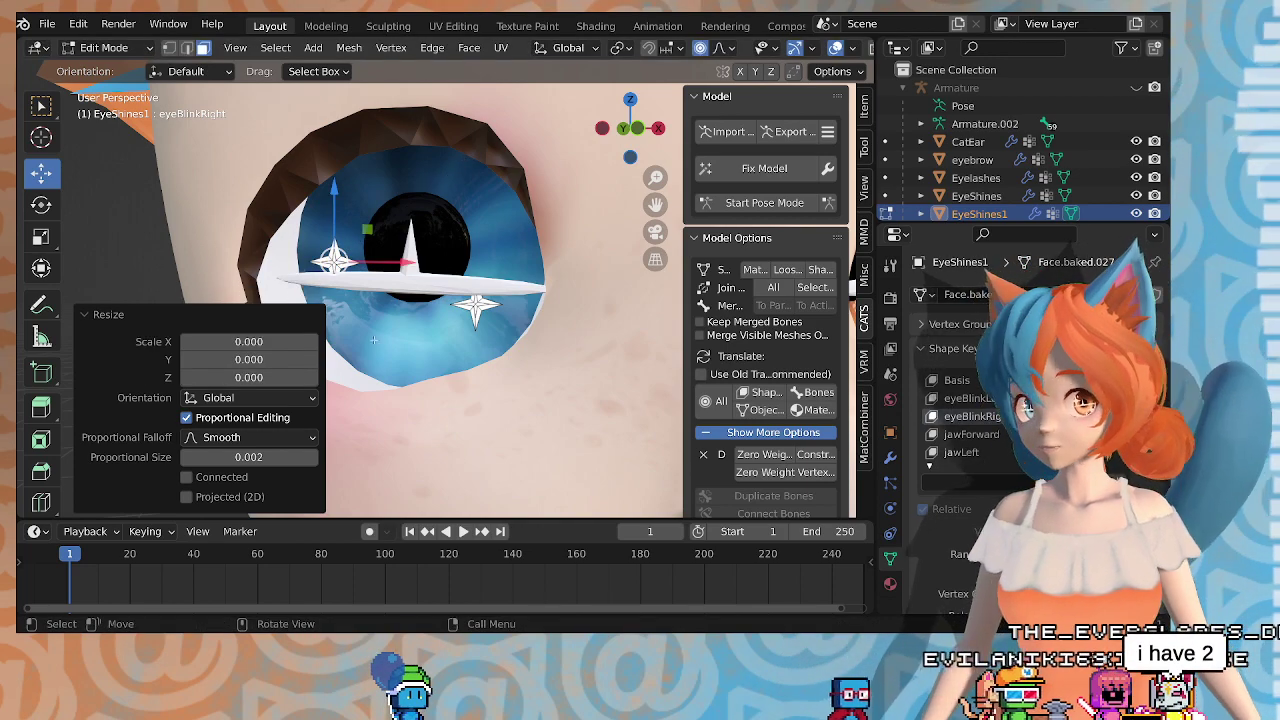
Step: Move the collapsed small star about 0.0032 m along positive Y into the shrunken upper star, and return to Object Mode
middle_drag(373, 340, 587, 316)
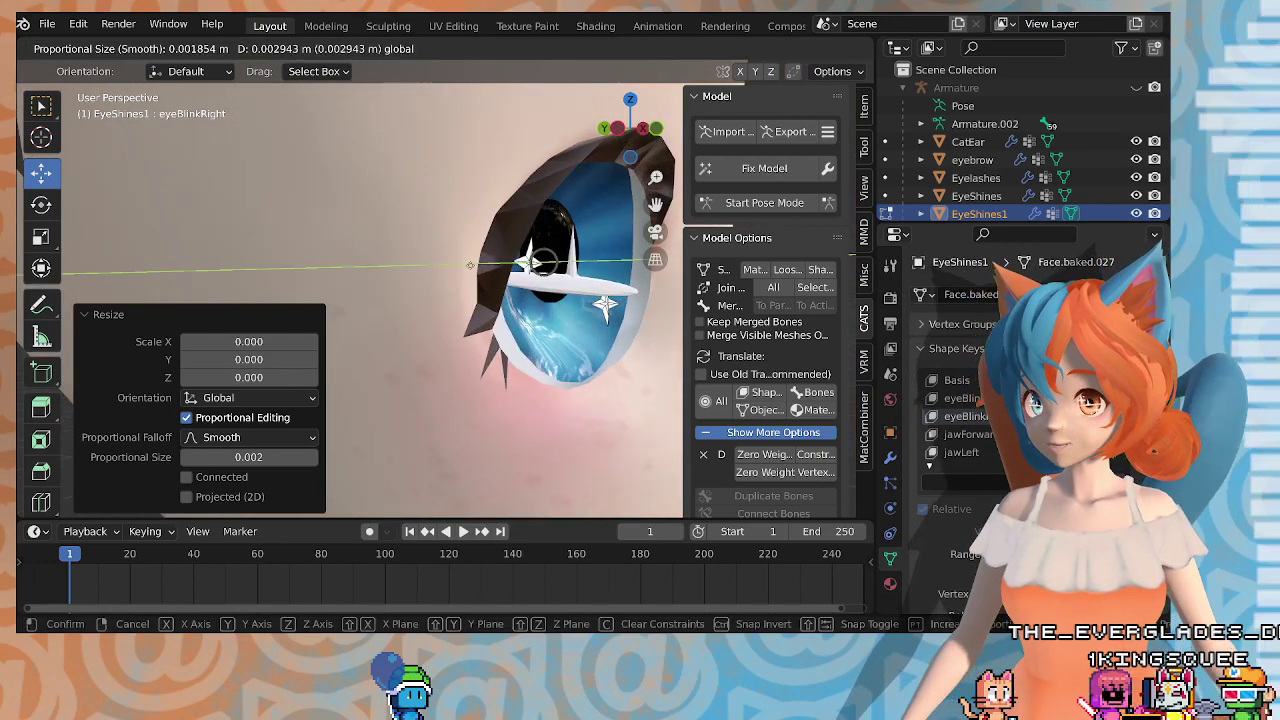
drag(470, 265, 467, 265)
middle_drag(467, 265, 360, 264)
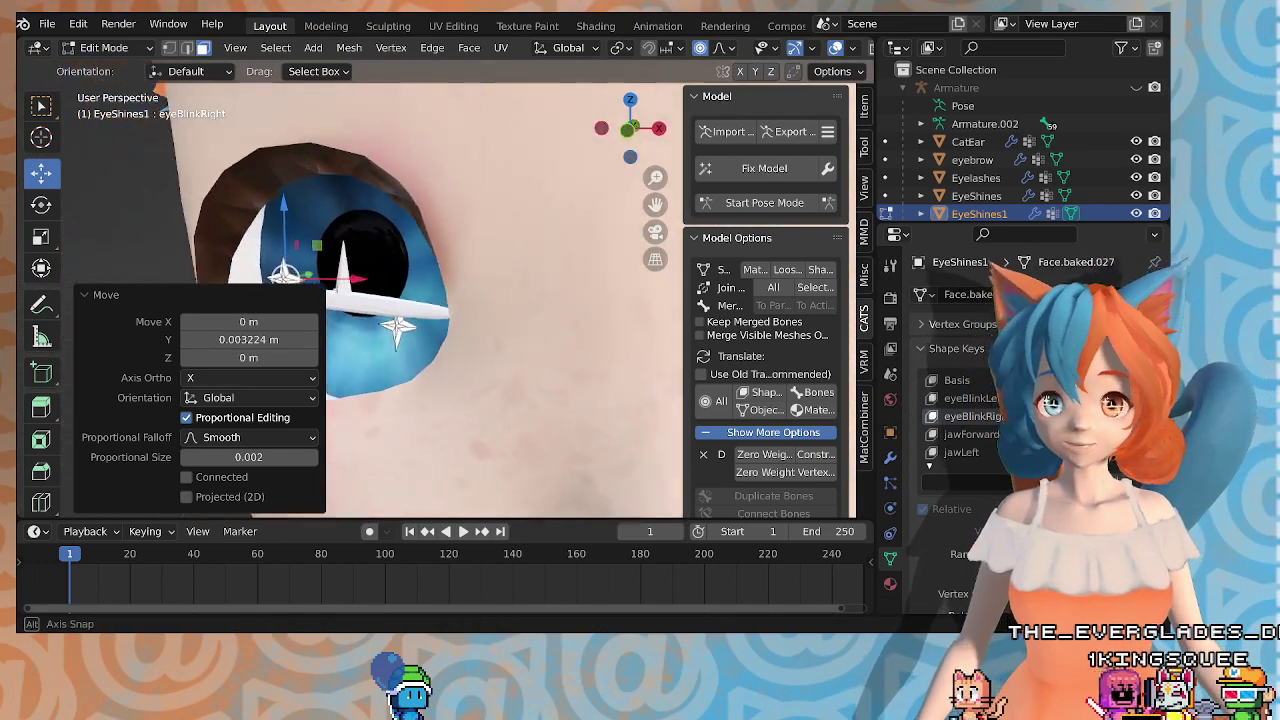
middle_drag(397, 330, 452, 267)
scroll(497, 305, down, 2)
key(Tab)
scroll(491, 273, down, 3)
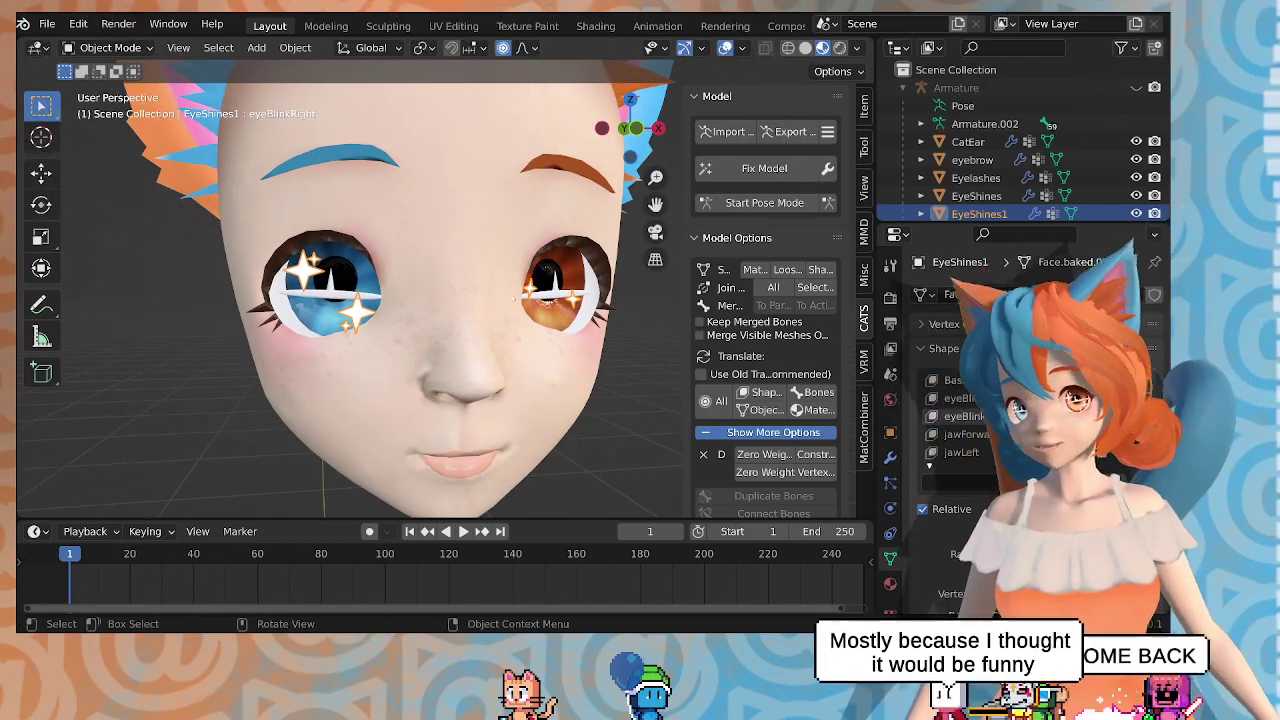
Step: Check the eyeBlinkRight star shines on the face and preview the eyeBlinkLeft shape key of EyeShines1
mouse_move(378, 312)
middle_down()
mouse_move(353, 312)
mouse_move(371, 311)
middle_up()
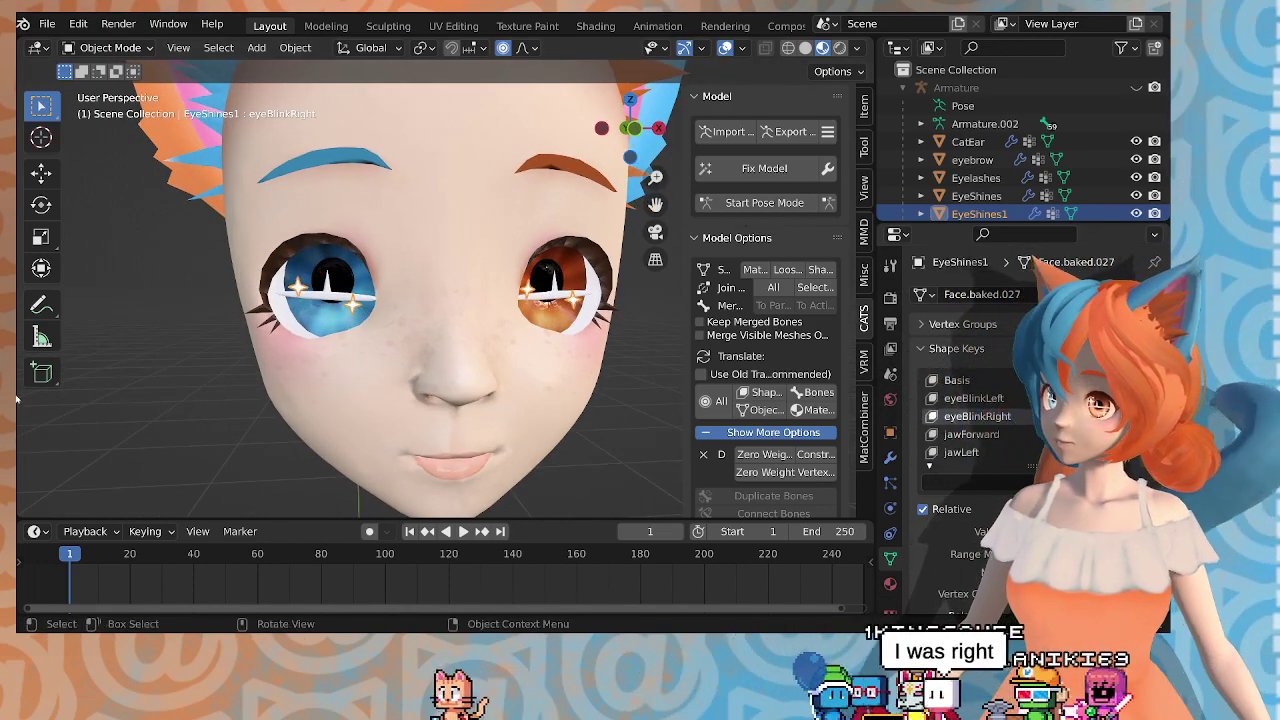
mouse_move(352, 437)
middle_down()
mouse_move(208, 429)
mouse_move(350, 433)
middle_up()
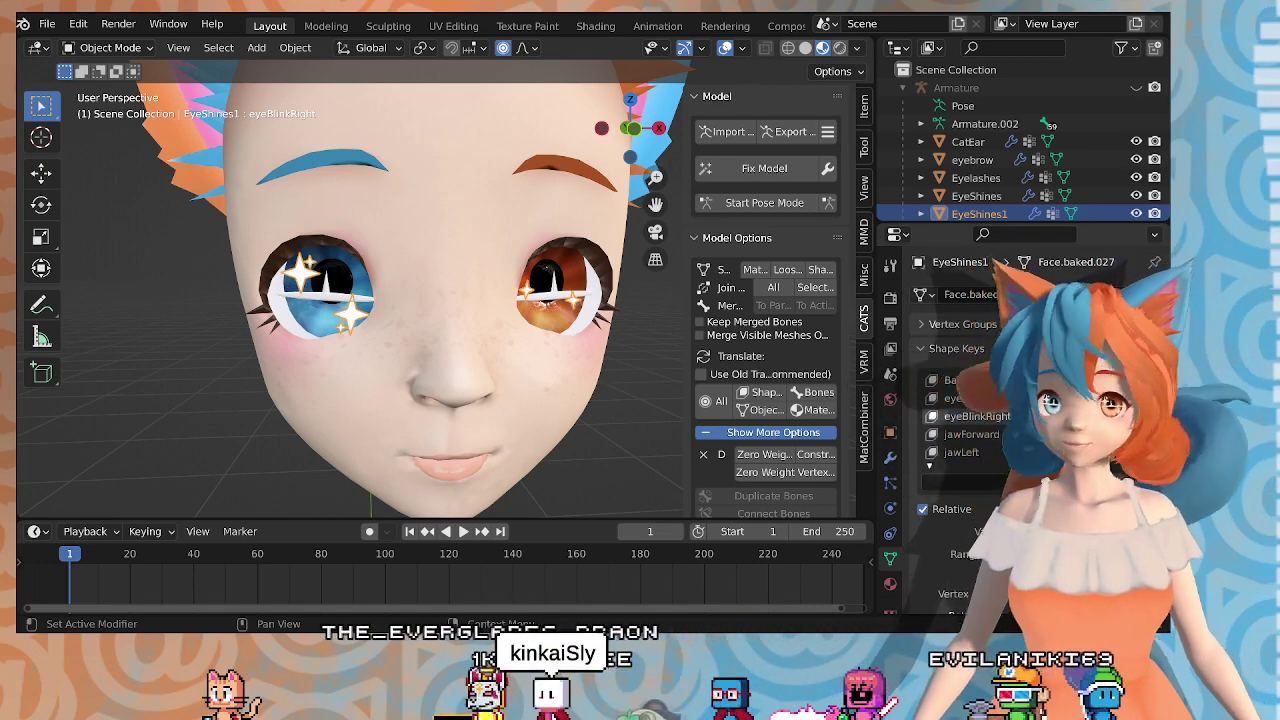
click(955, 398)
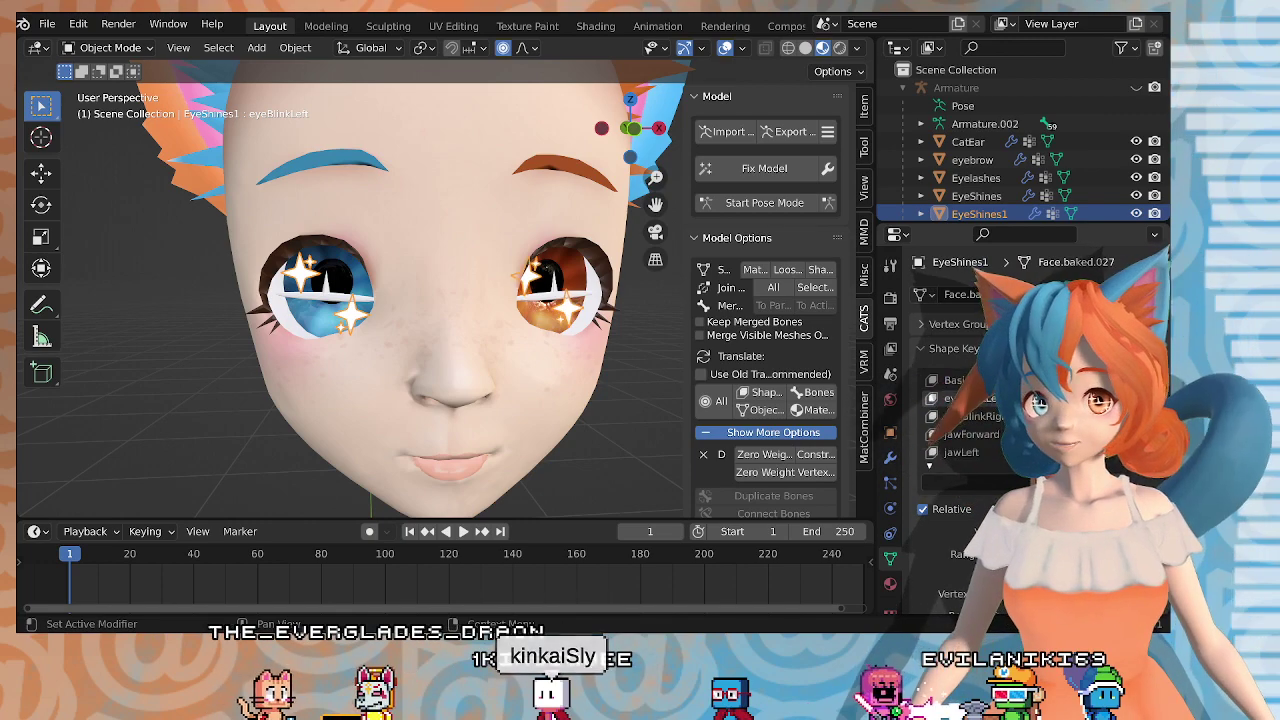
Step: Join all the separate meshes into one body mesh
scroll(418, 419, down, 4)
middle_drag(418, 419, 440, 400)
middle_drag(480, 343, 478, 325)
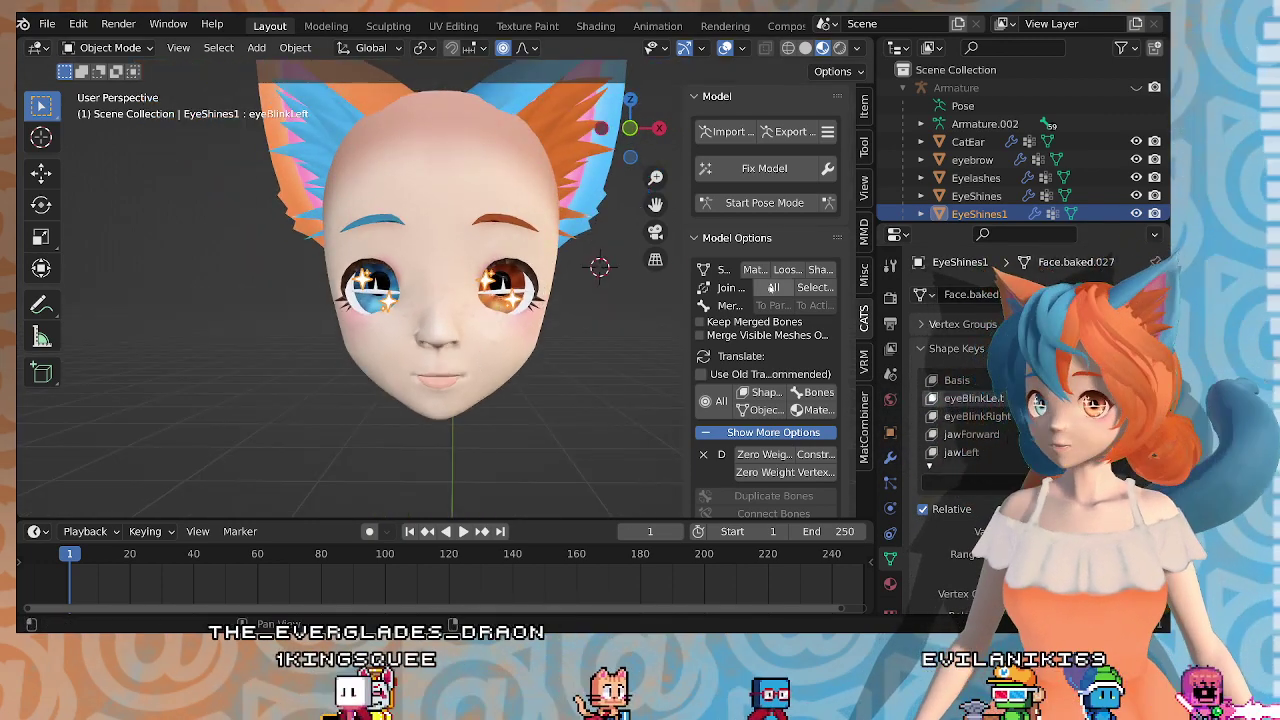
click(773, 287)
Step: Preview the eyeBlinkLeft shape key on the joined body by varying its value
scroll(978, 420, down, 5)
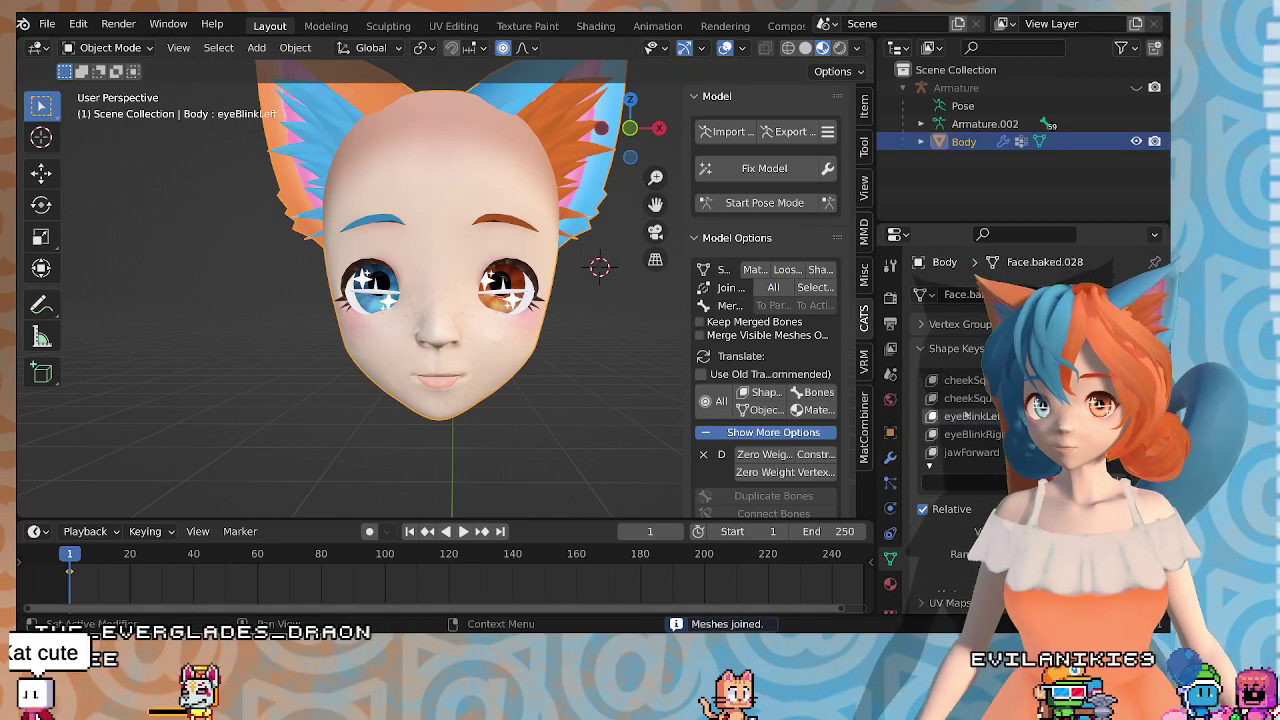
click(972, 417)
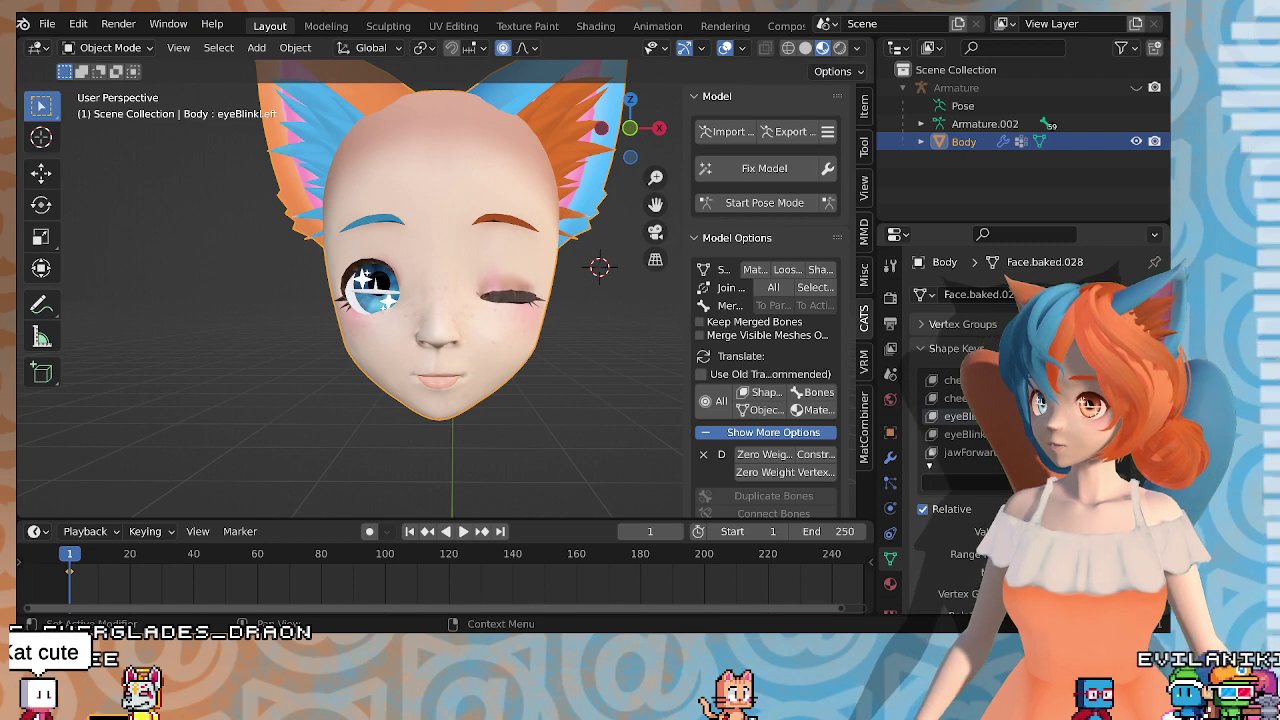
drag(1130, 531, 1010, 531)
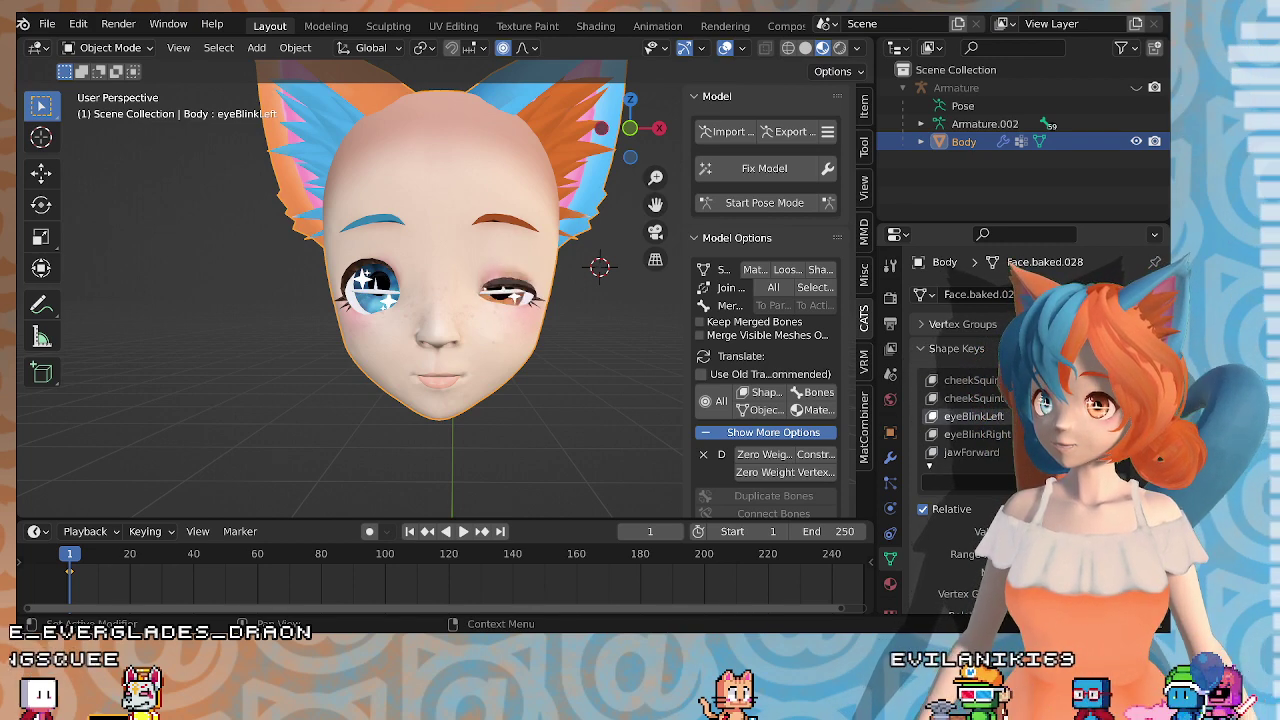
Step: Preview the eyeBlinkRight shape key on the joined body at different values and examine how the blue eye closes
click(975, 434)
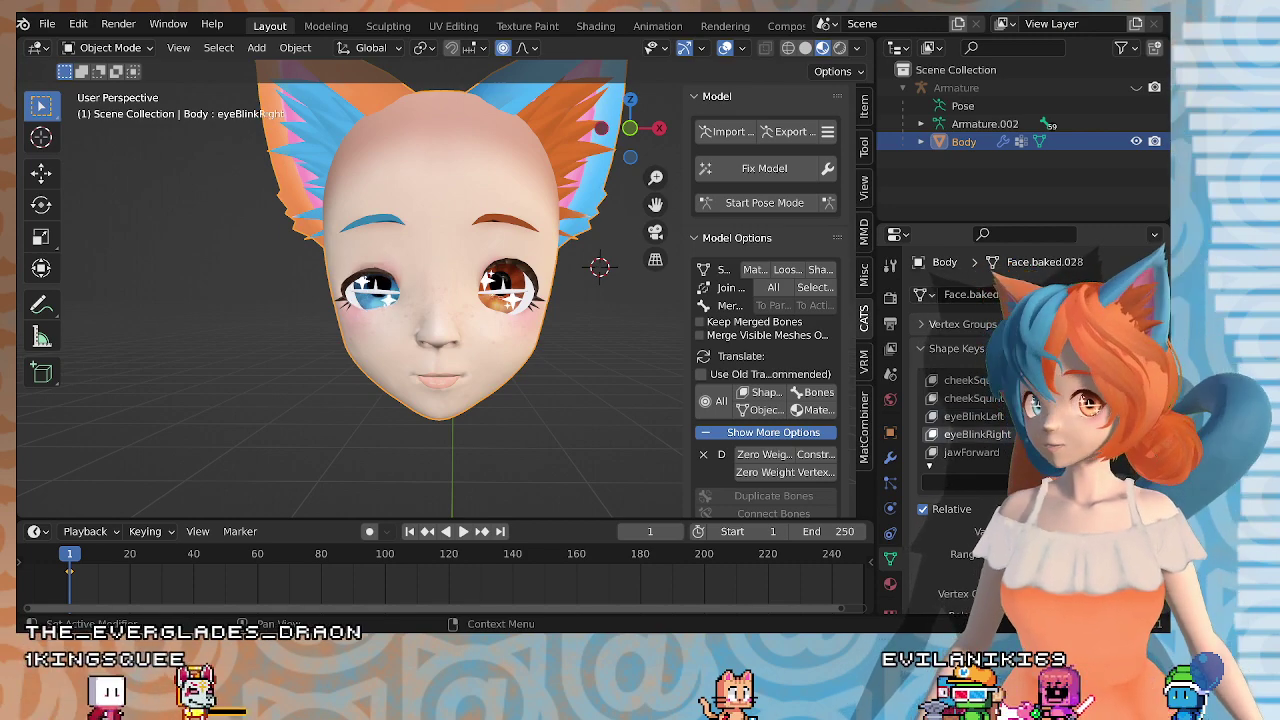
mouse_move(1060, 531)
mouse_down()
mouse_move(1135, 531)
mouse_move(1025, 531)
mouse_move(1135, 531)
mouse_move(1030, 531)
mouse_move(1135, 531)
mouse_move(1030, 531)
mouse_move(1070, 531)
mouse_up()
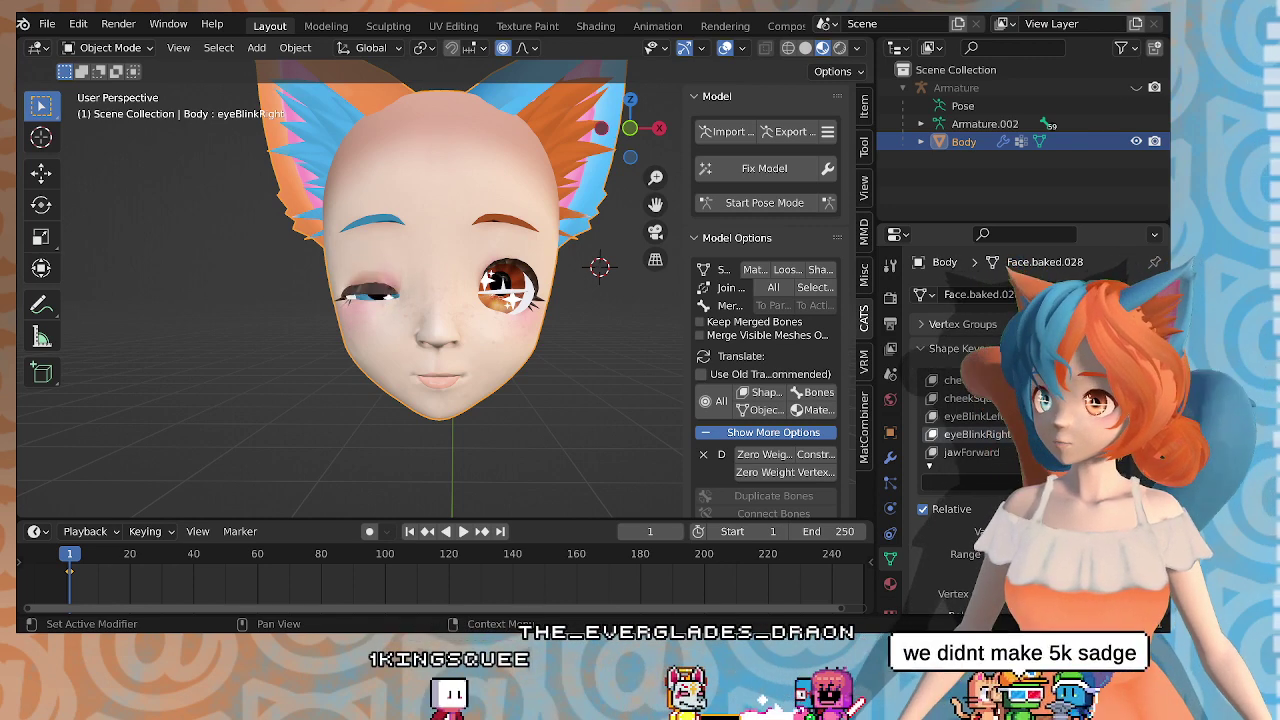
mouse_move(587, 365)
middle_down()
mouse_move(572, 366)
mouse_move(584, 365)
middle_up()
scroll(584, 365, up, 1)
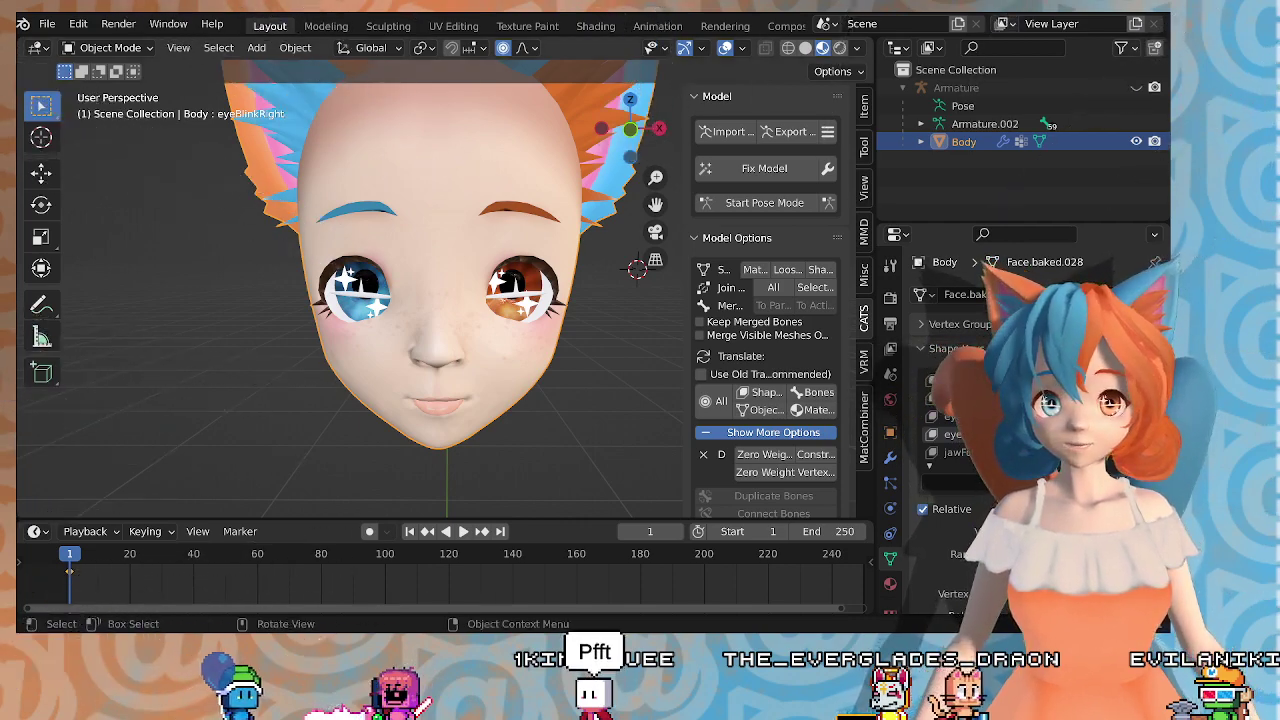
scroll(588, 296, up, 2)
middle_drag(588, 296, 585, 244)
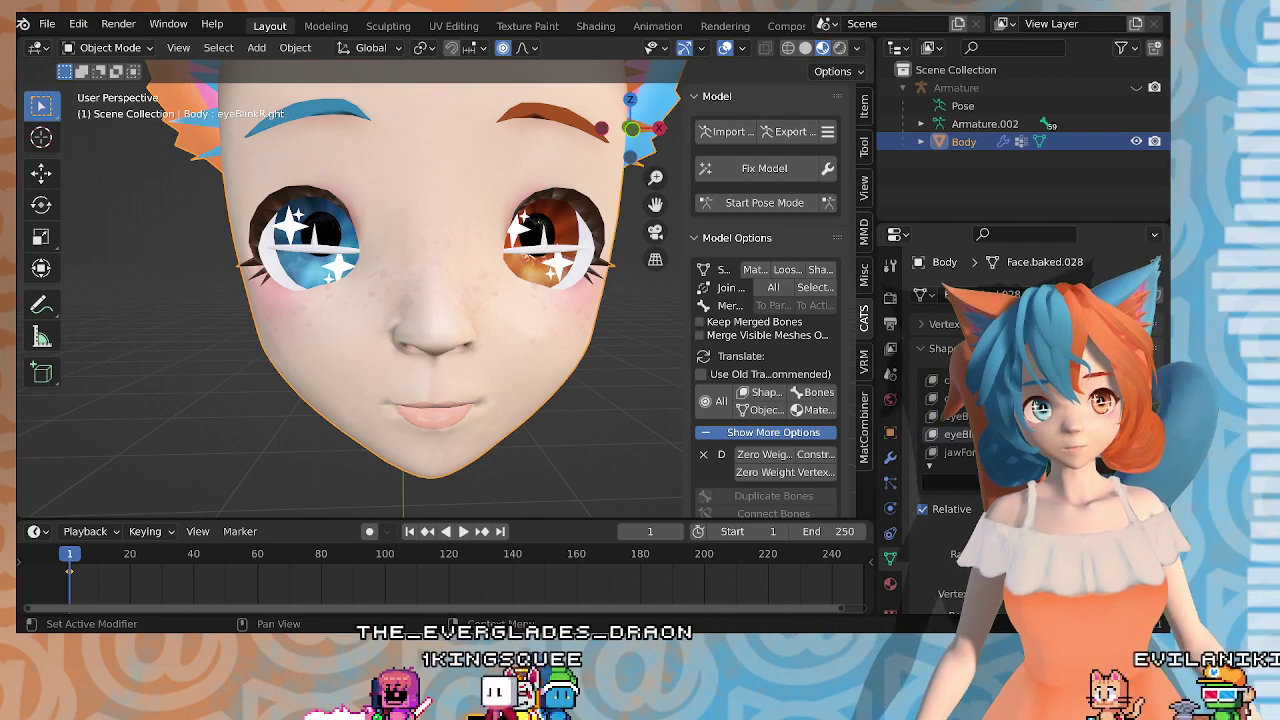
middle_drag(241, 323, 298, 336)
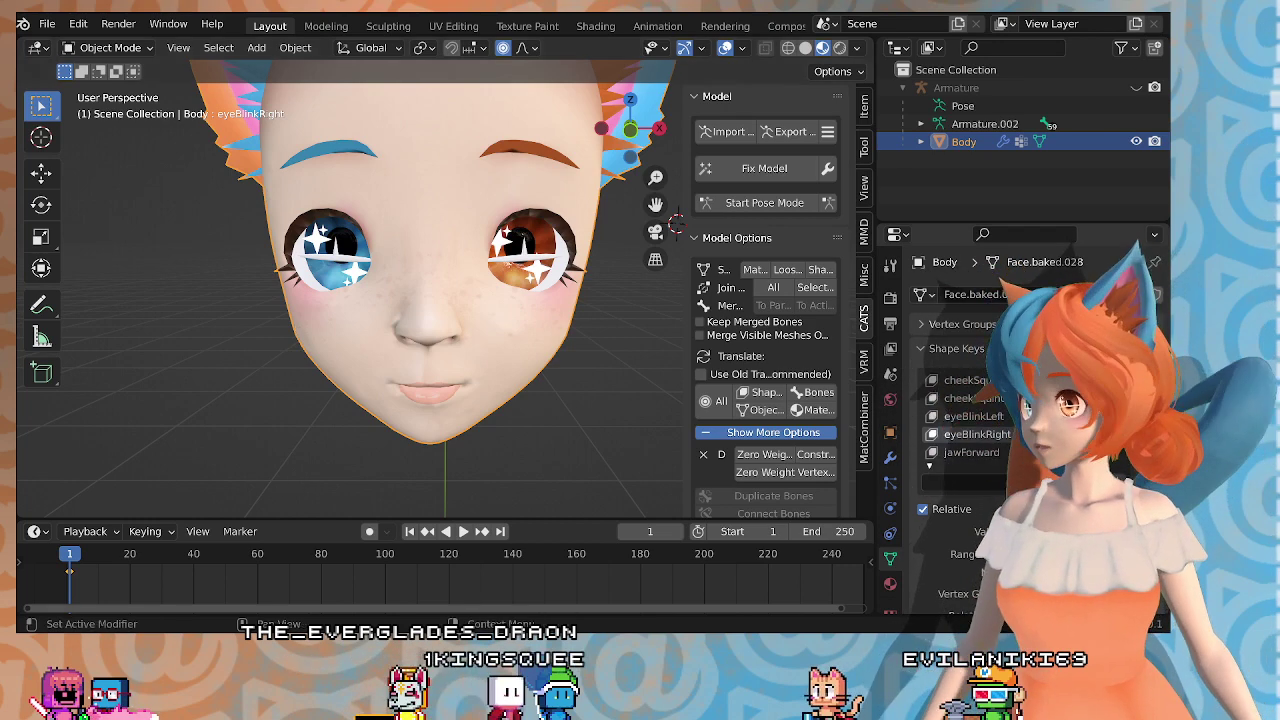
mouse_move(1020, 532)
mouse_down()
mouse_move(1130, 532)
mouse_move(1000, 532)
mouse_up()
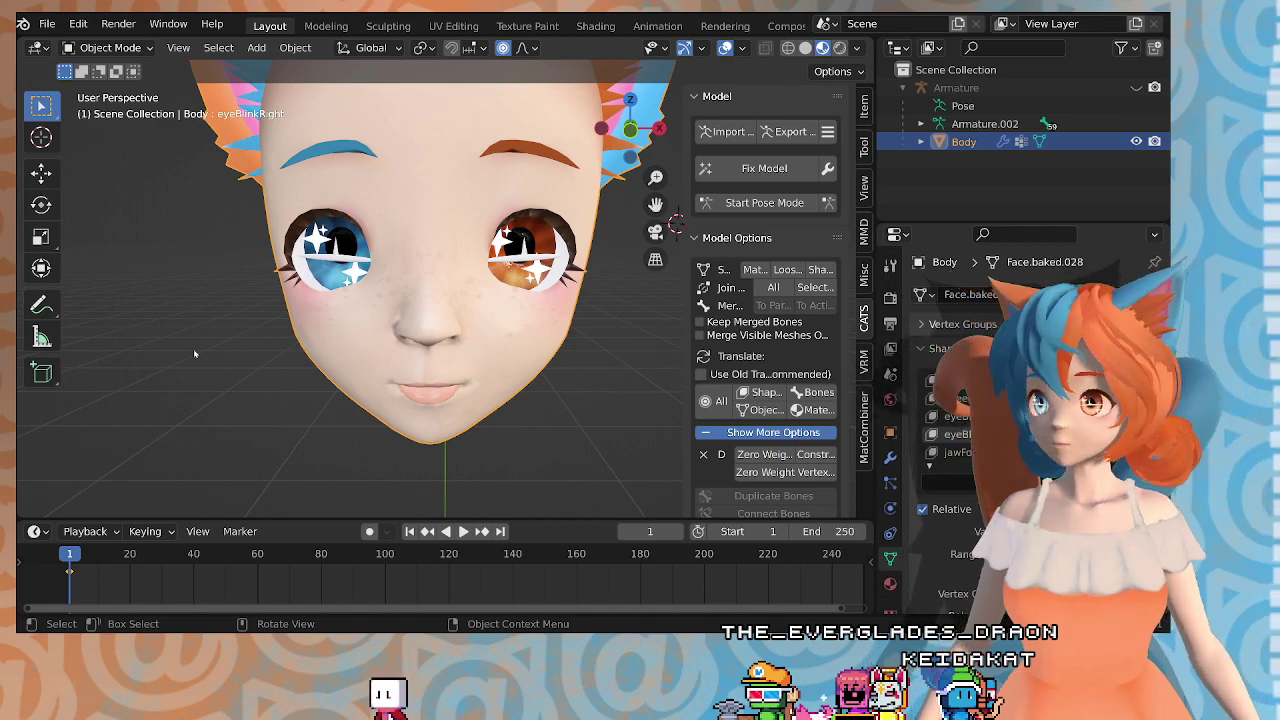
Step: Separate the joined body mesh by materials
middle_drag(195, 354, 425, 262)
scroll(435, 260, up, 2)
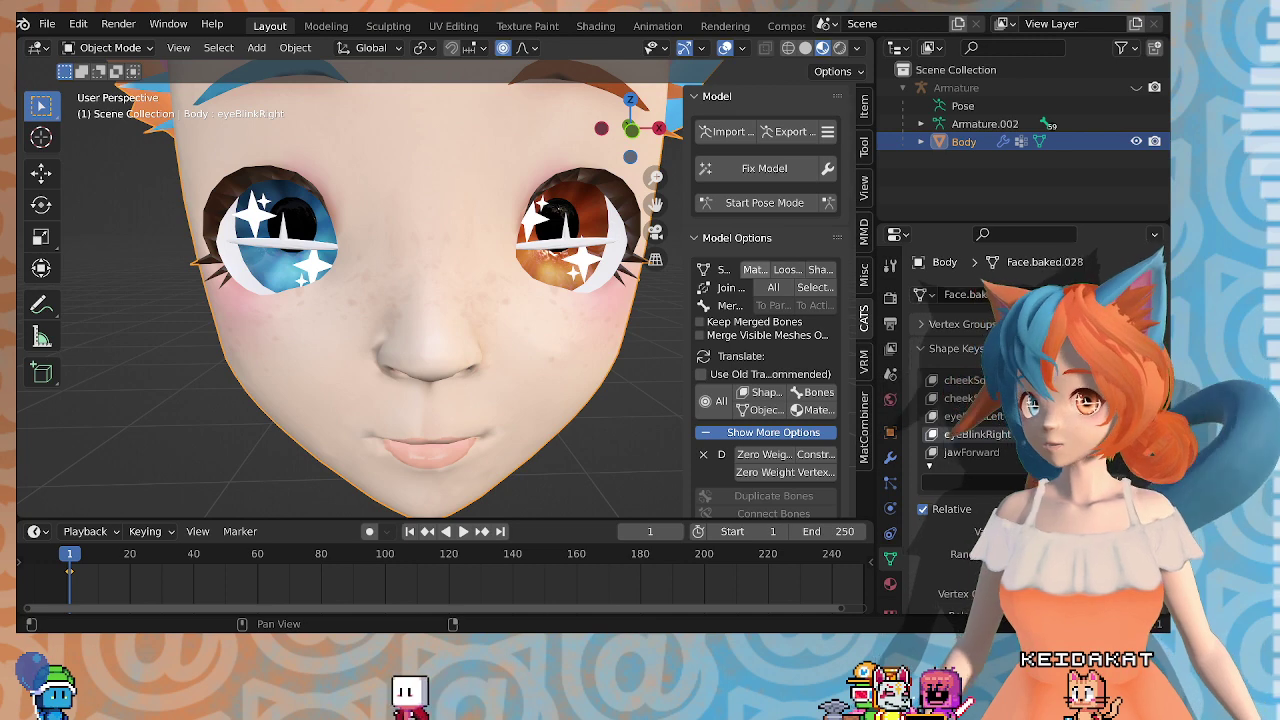
click(484, 336)
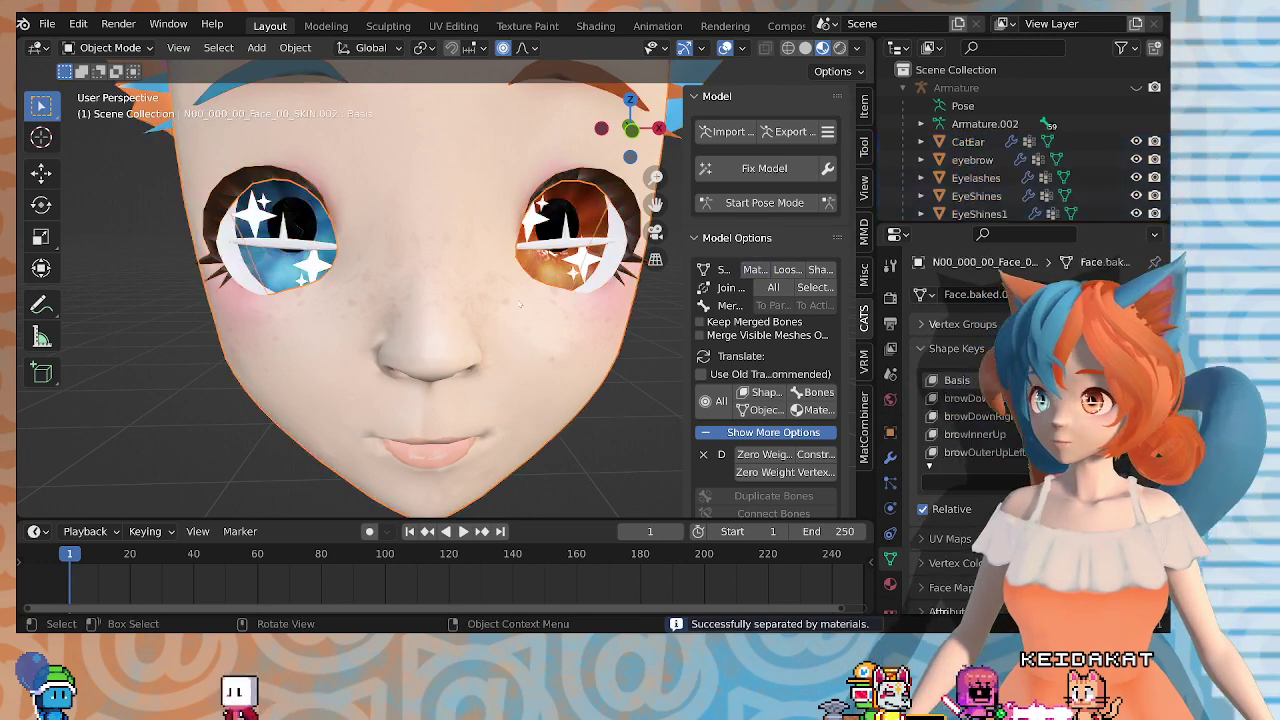
Step: Select the face skin, Eyelashes and eye white meshes and join only these selected meshes
middle_drag(632, 282, 603, 271)
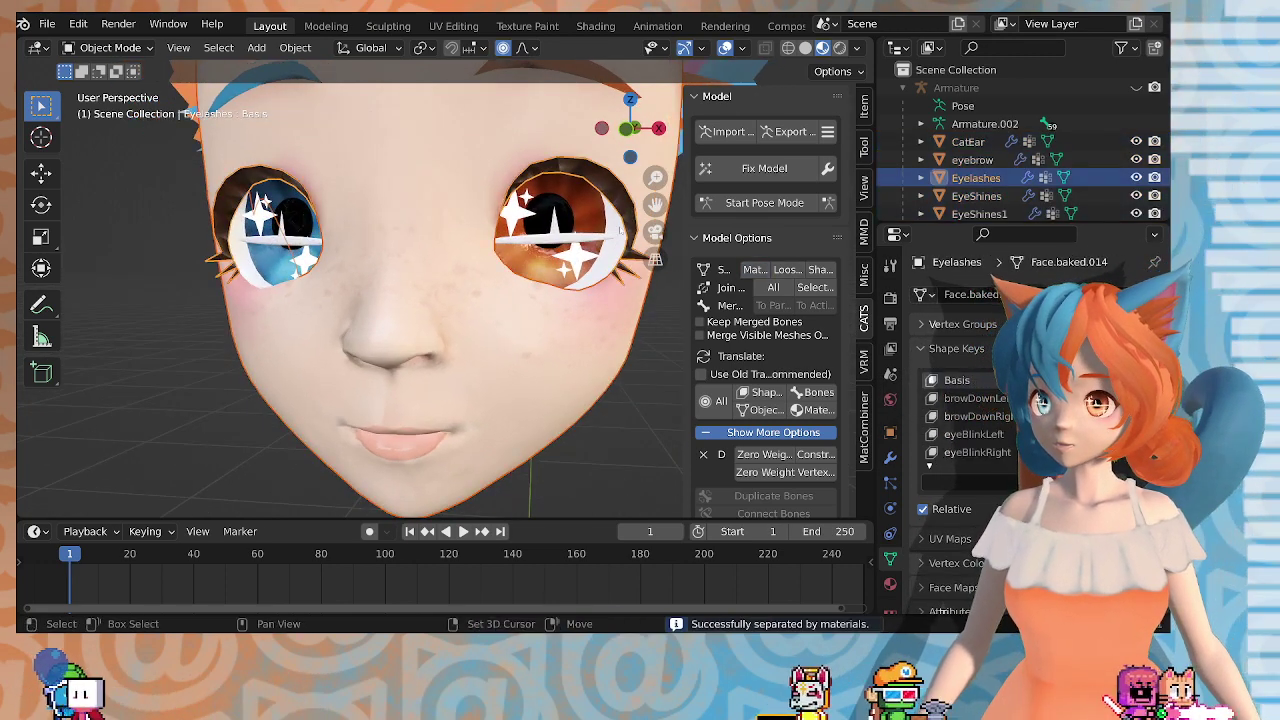
click(600, 268)
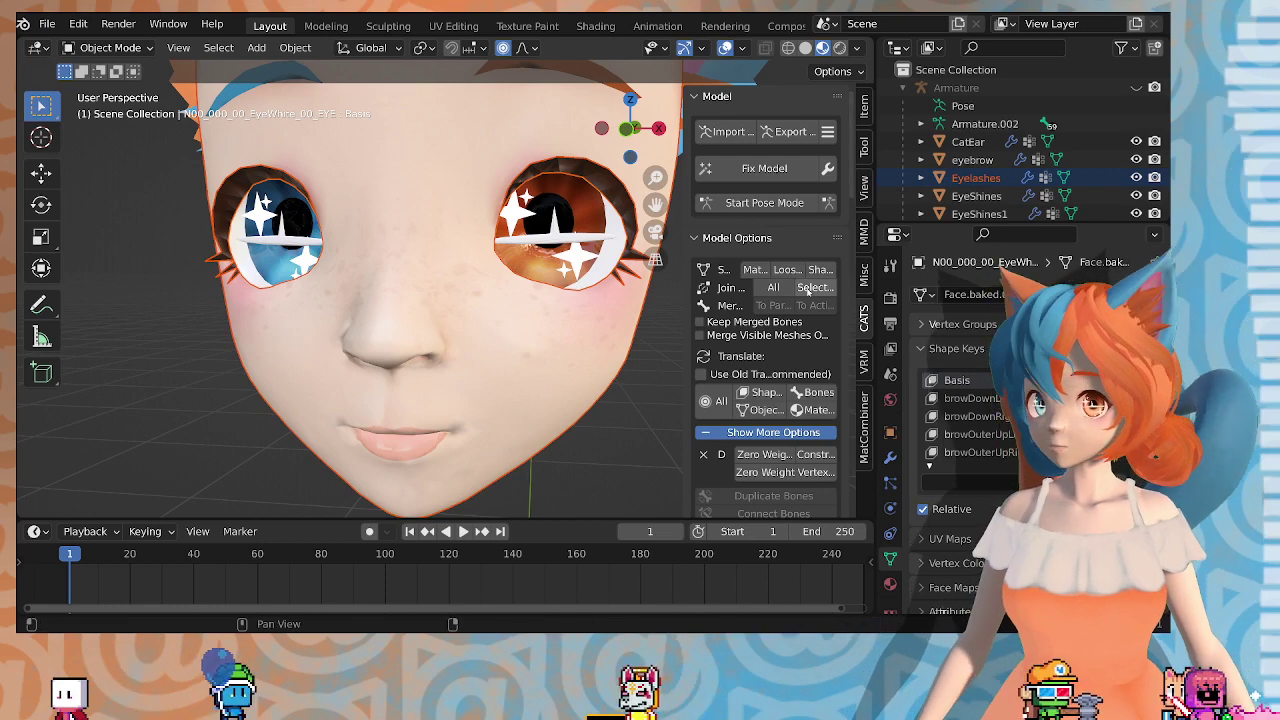
click(773, 289)
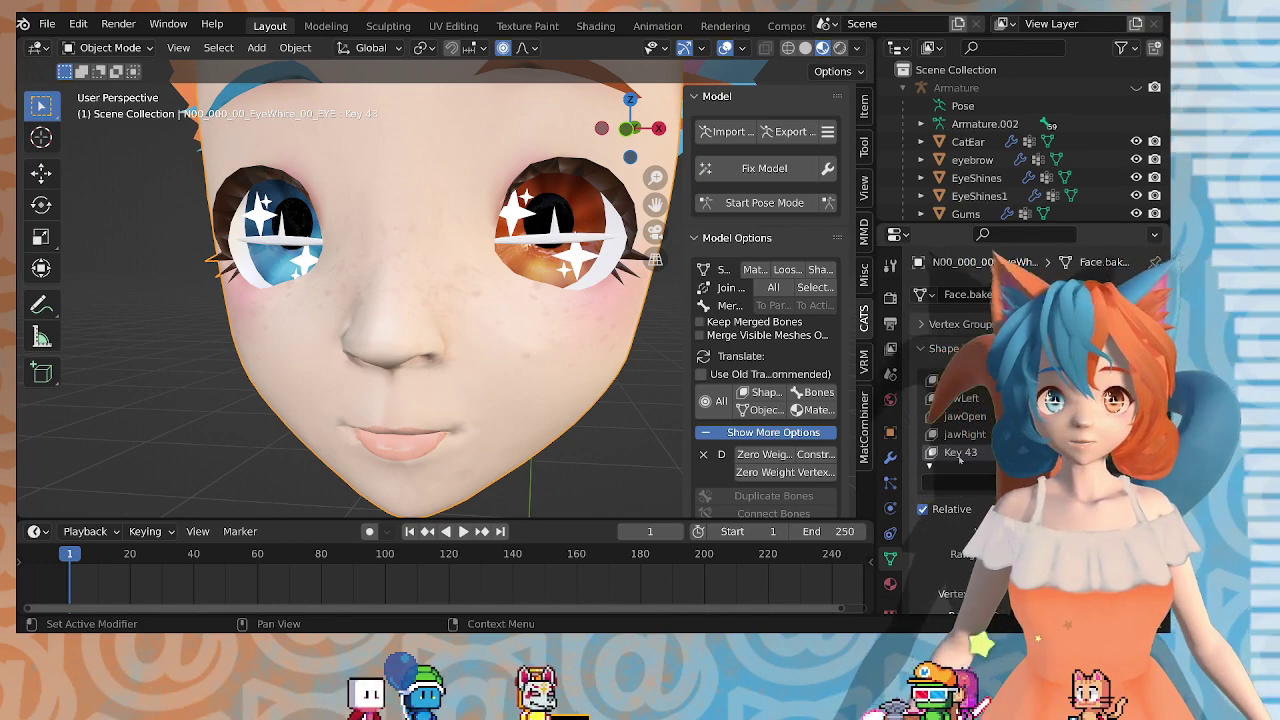
Step: Rename the Key 43 shape key as eyeLookUpLeft and place it directly below eyeBlinkRight
double_click(960, 455)
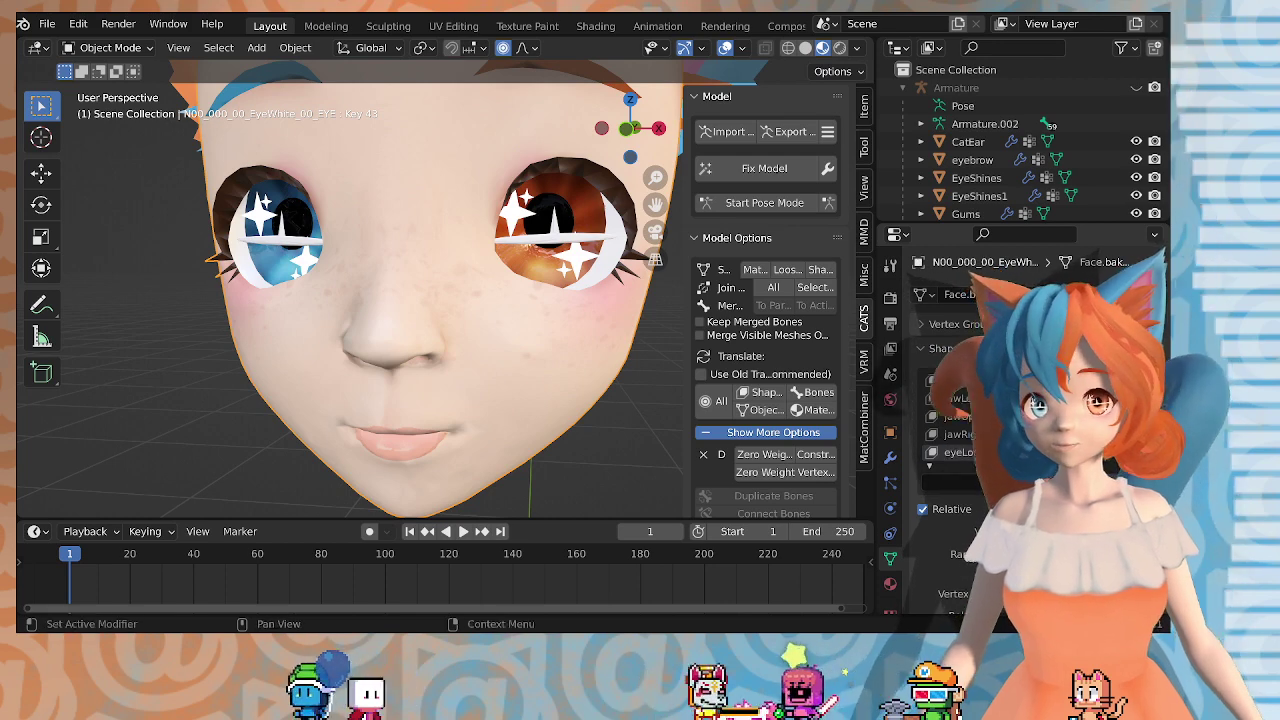
text(eyeLookUpLeft)
key(Return)
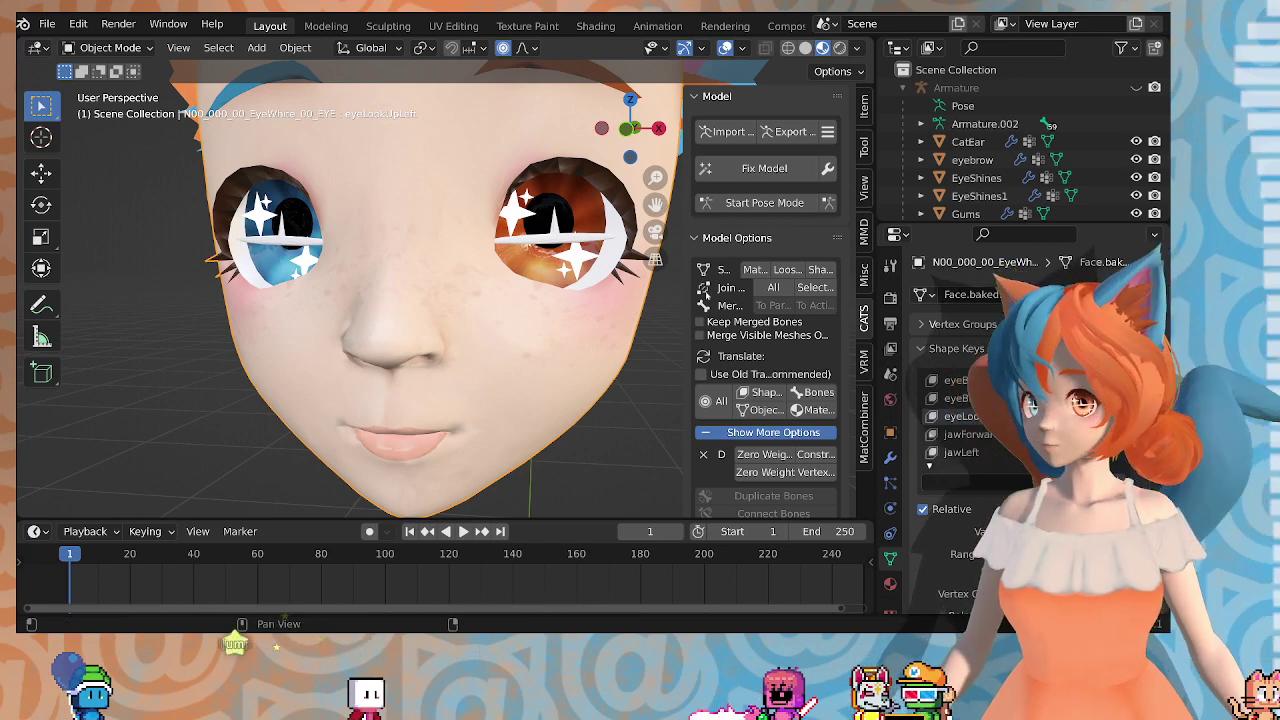
Step: Raise the orange eye's upper lid about 0.002 m along Z in eyeLookUpLeft, using vertex selection and smooth proportional editing at size 0.027
key(Tab)
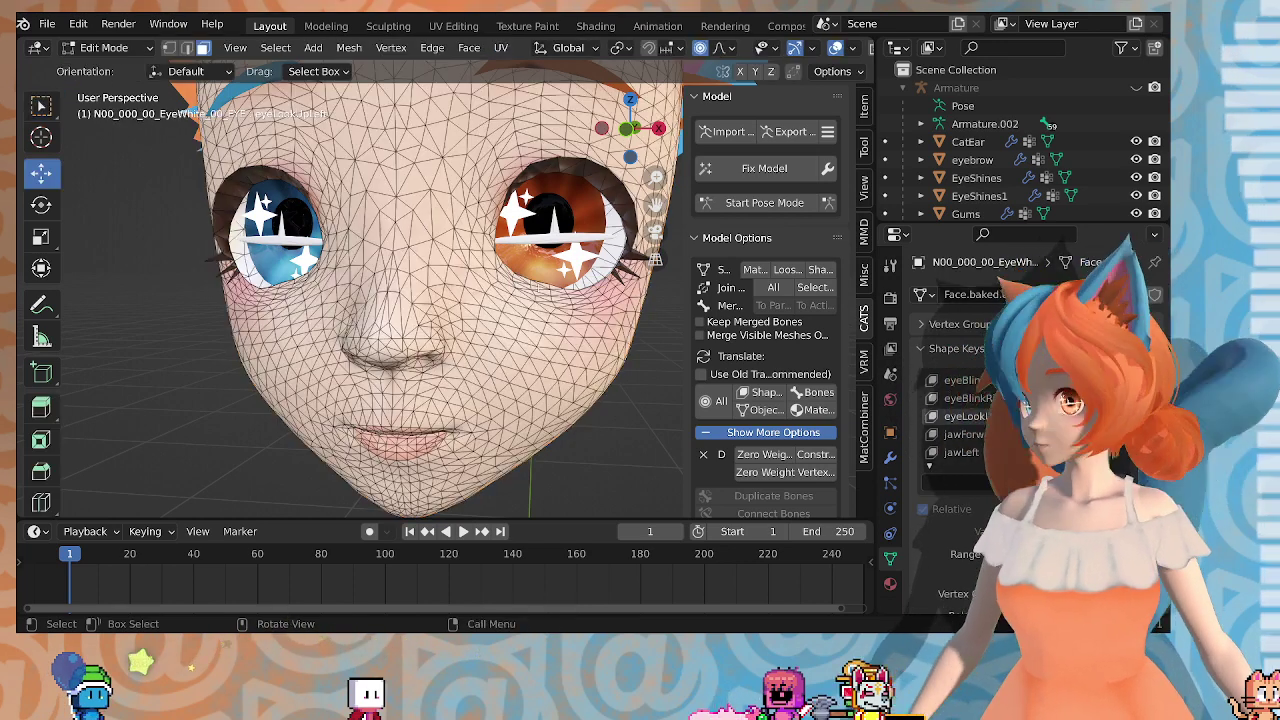
click(169, 48)
click(573, 176)
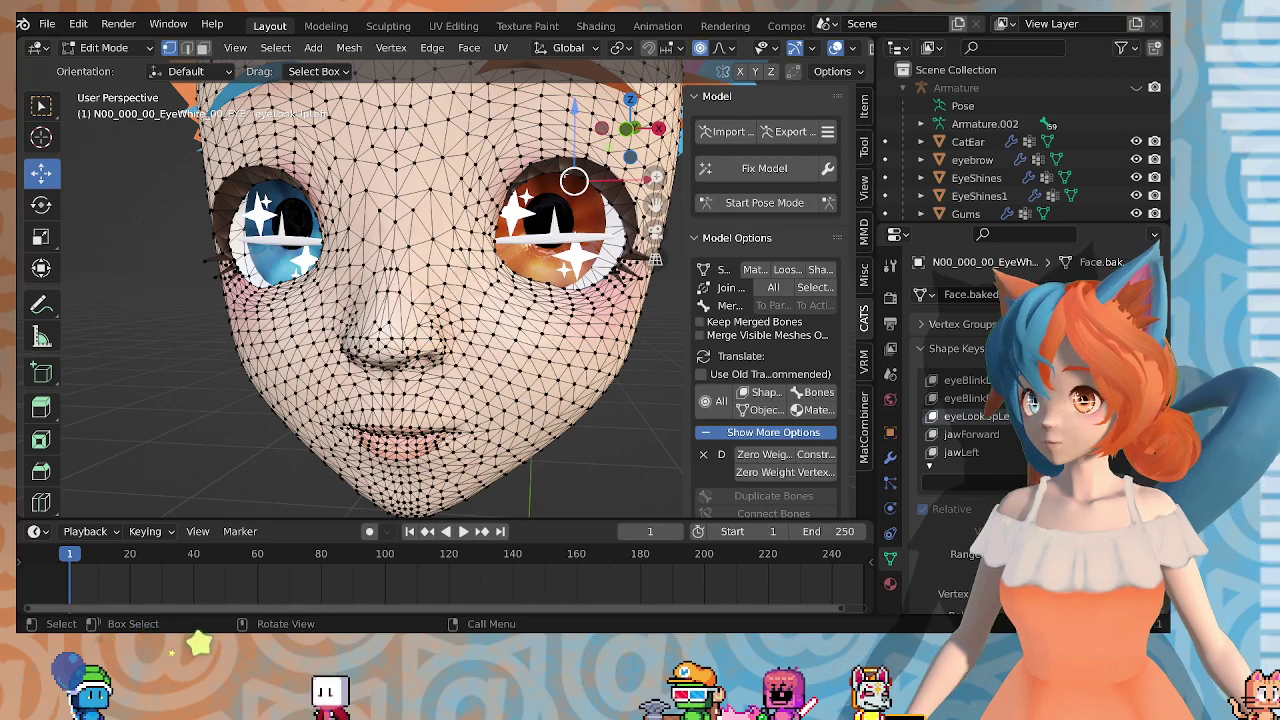
scroll(540, 210, up, 2)
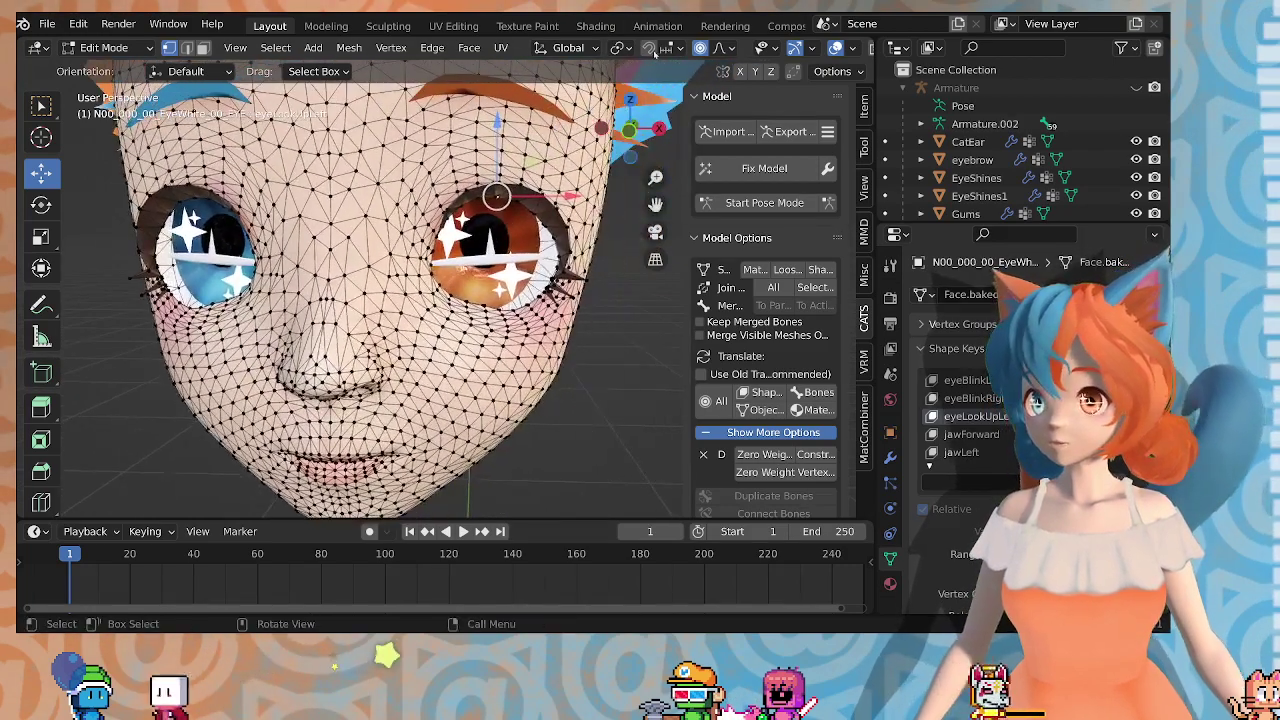
drag(496, 196, 497, 194)
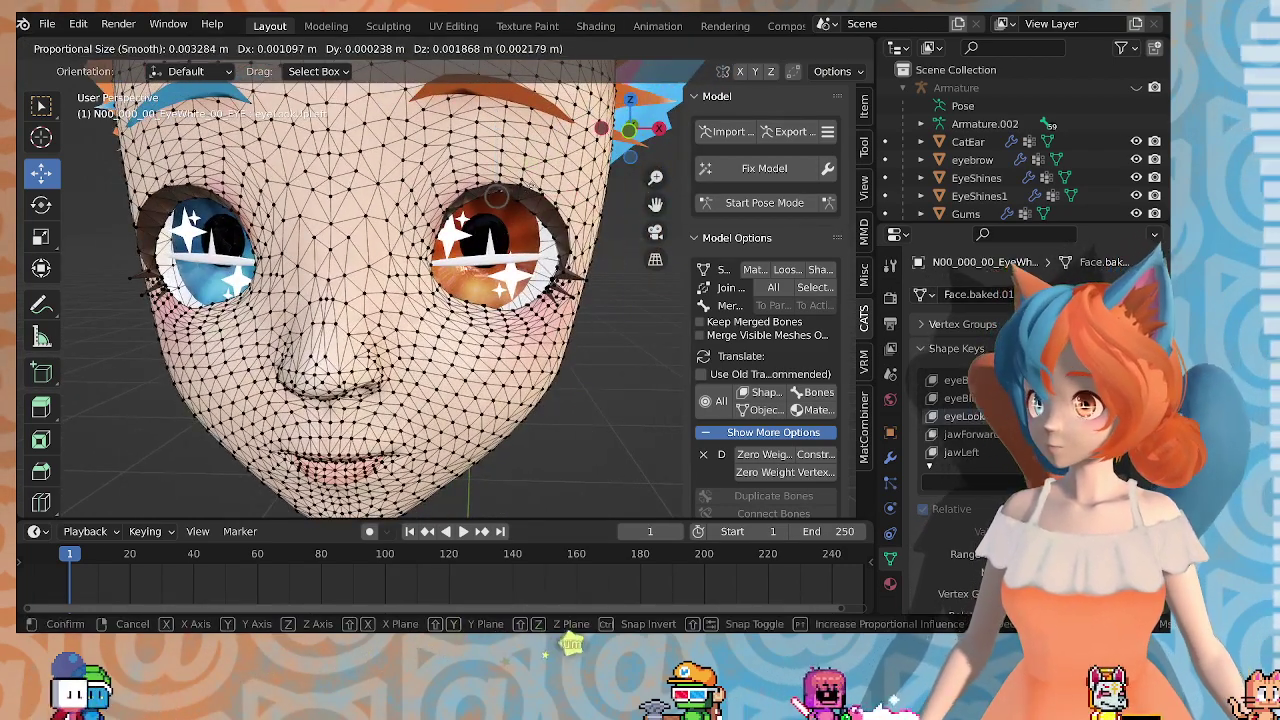
scroll(530, 186, down, 20)
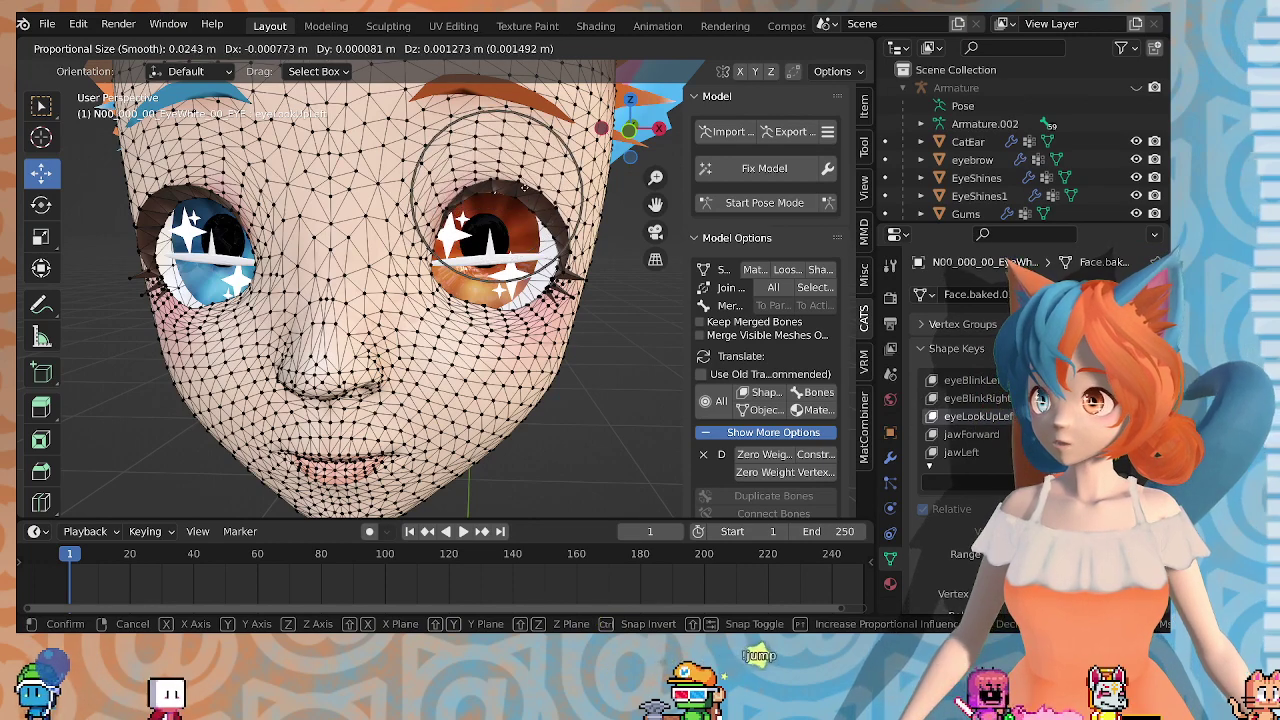
drag(524, 187, 522, 185)
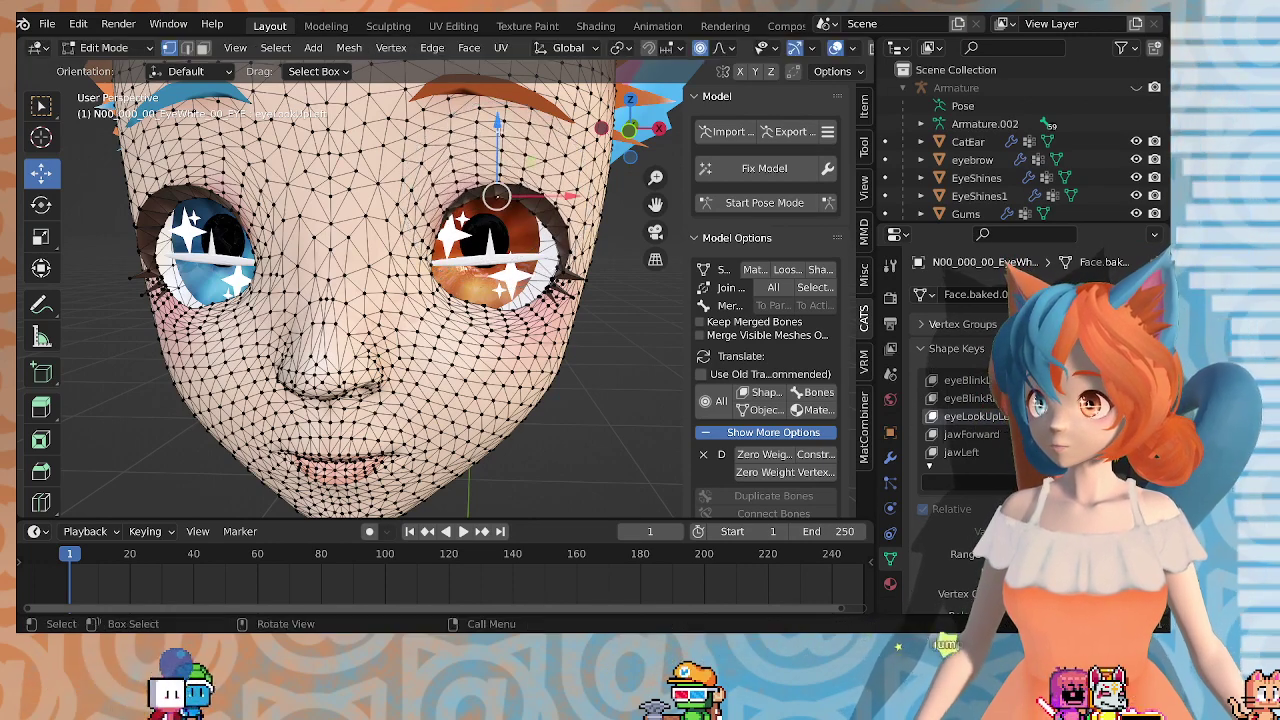
drag(499, 130, 499, 122)
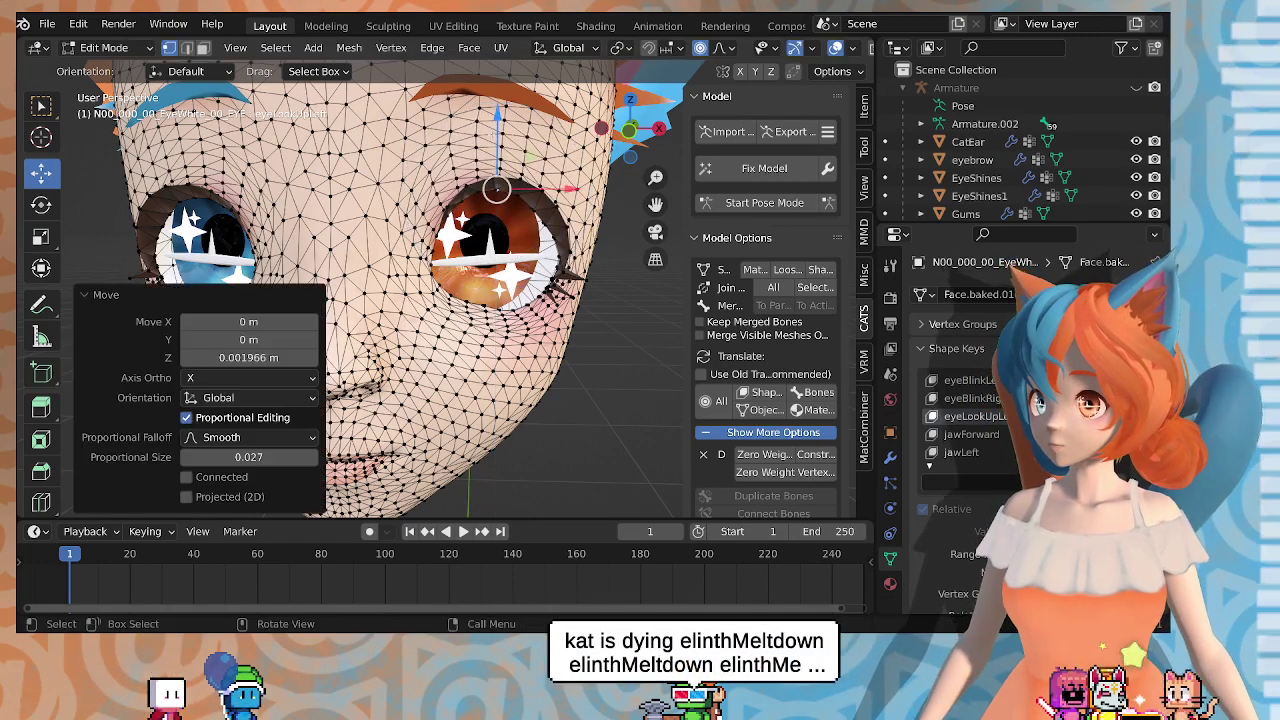
Step: Raise the outer part of the orange eye's upper lid about 0.0019 m along Z with proportional editing and return to Object Mode
middle_drag(480, 200, 520, 186)
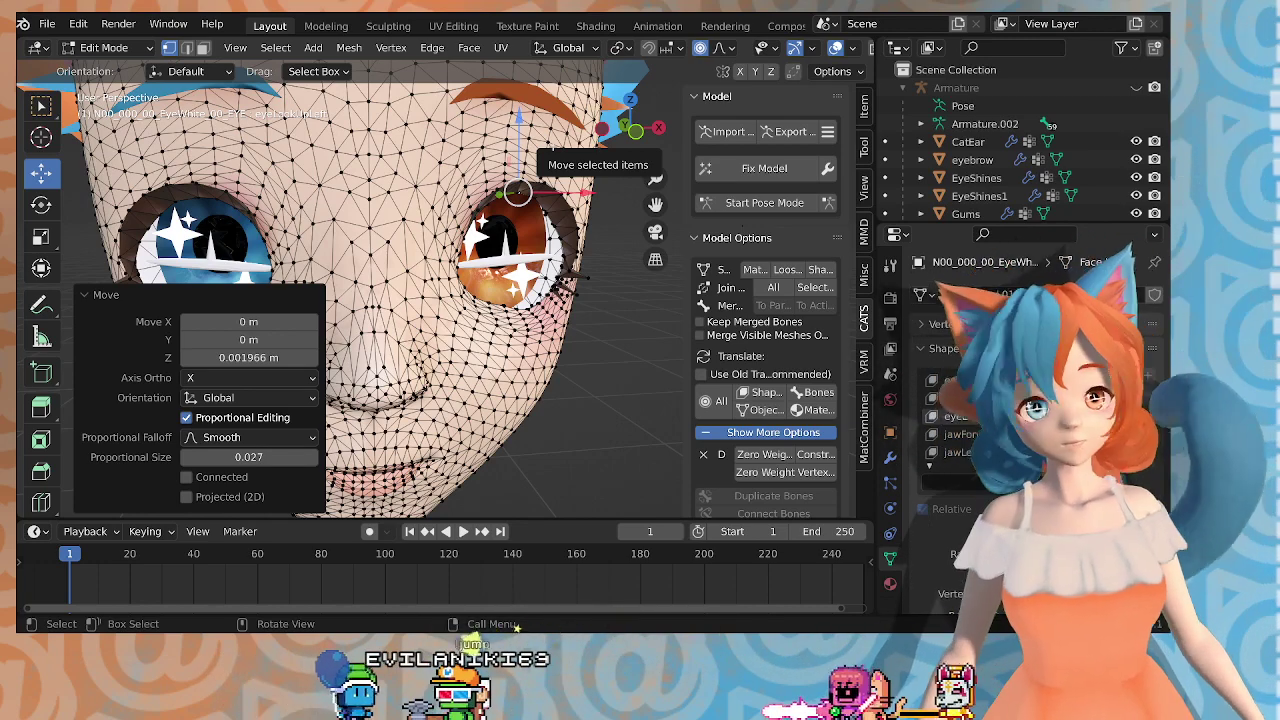
middle_drag(533, 141, 535, 143)
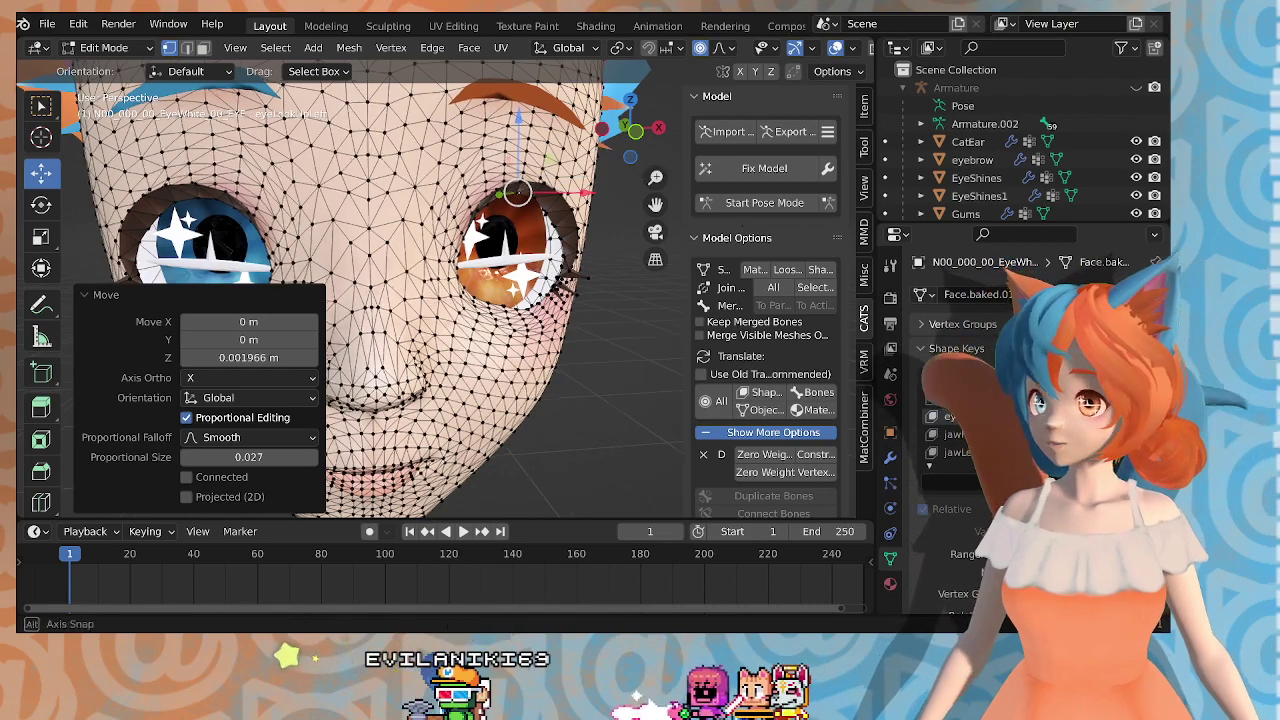
middle_drag(345, 283, 317, 269)
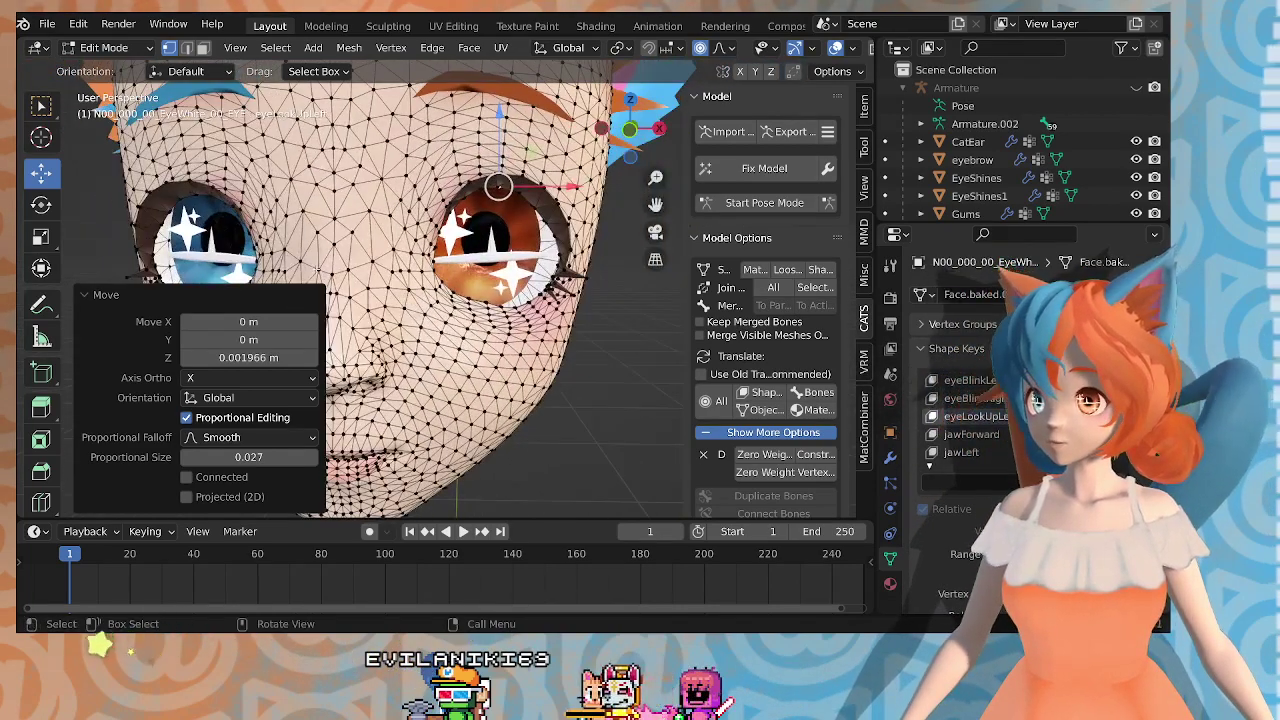
scroll(318, 269, up, 3)
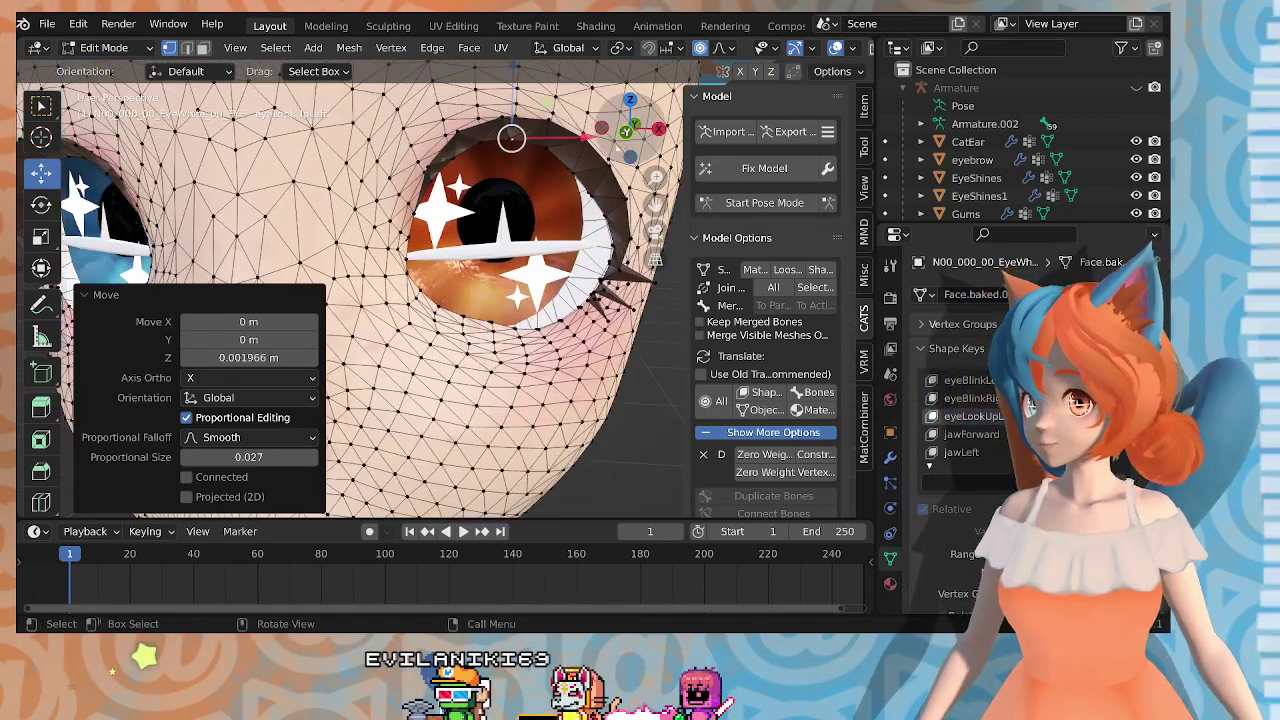
scroll(565, 174, down, 5)
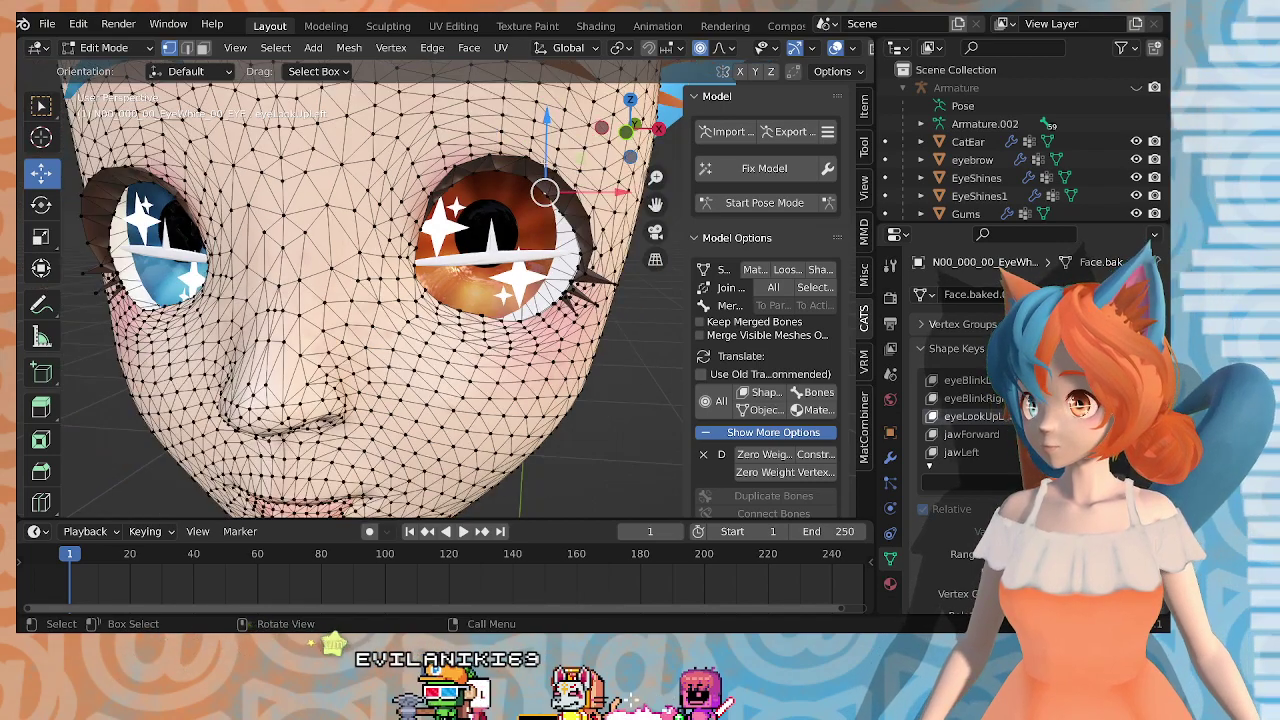
key(g)
key(z)
click(545, 200)
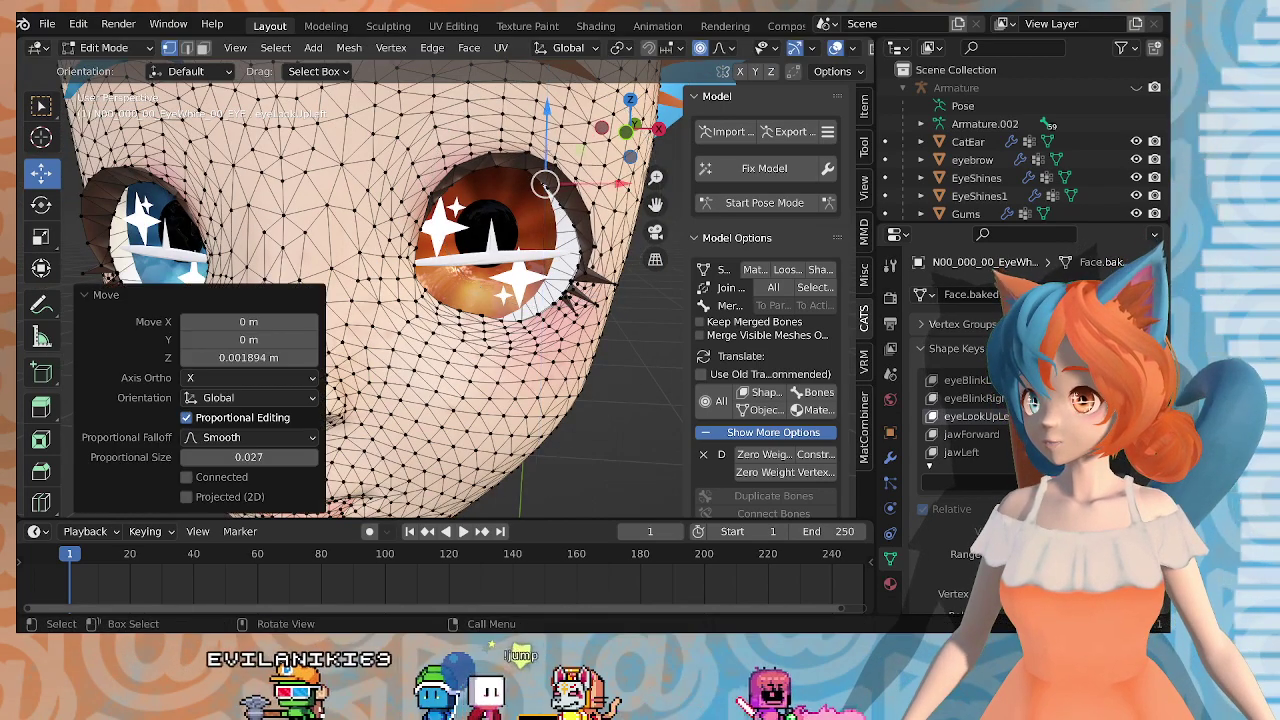
mouse_move(545, 200)
middle_down()
mouse_move(519, 217)
mouse_move(538, 214)
mouse_move(540, 190)
mouse_move(540, 240)
mouse_move(541, 216)
middle_up()
scroll(538, 214, down, 2)
key(Tab)
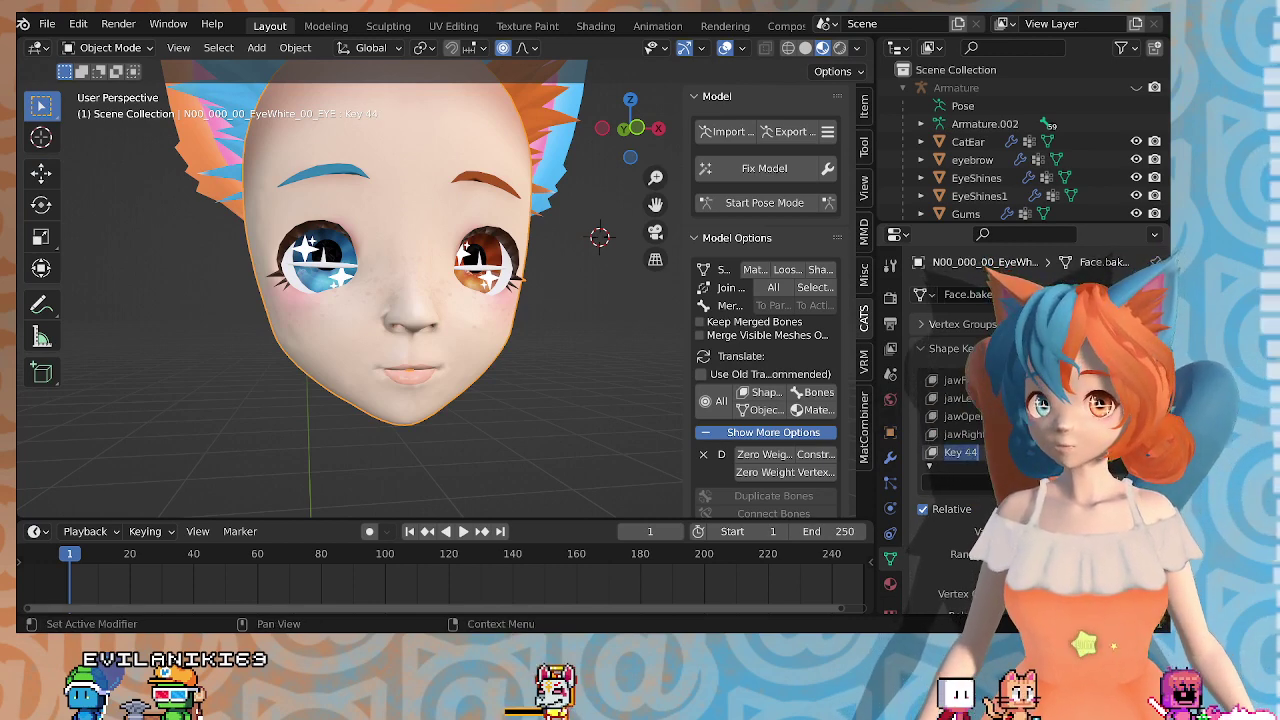
Step: Rename the Key 44 shape key as eyeLookUpRight and place it directly below eyeLookUpLeft
key(ctrl+v)
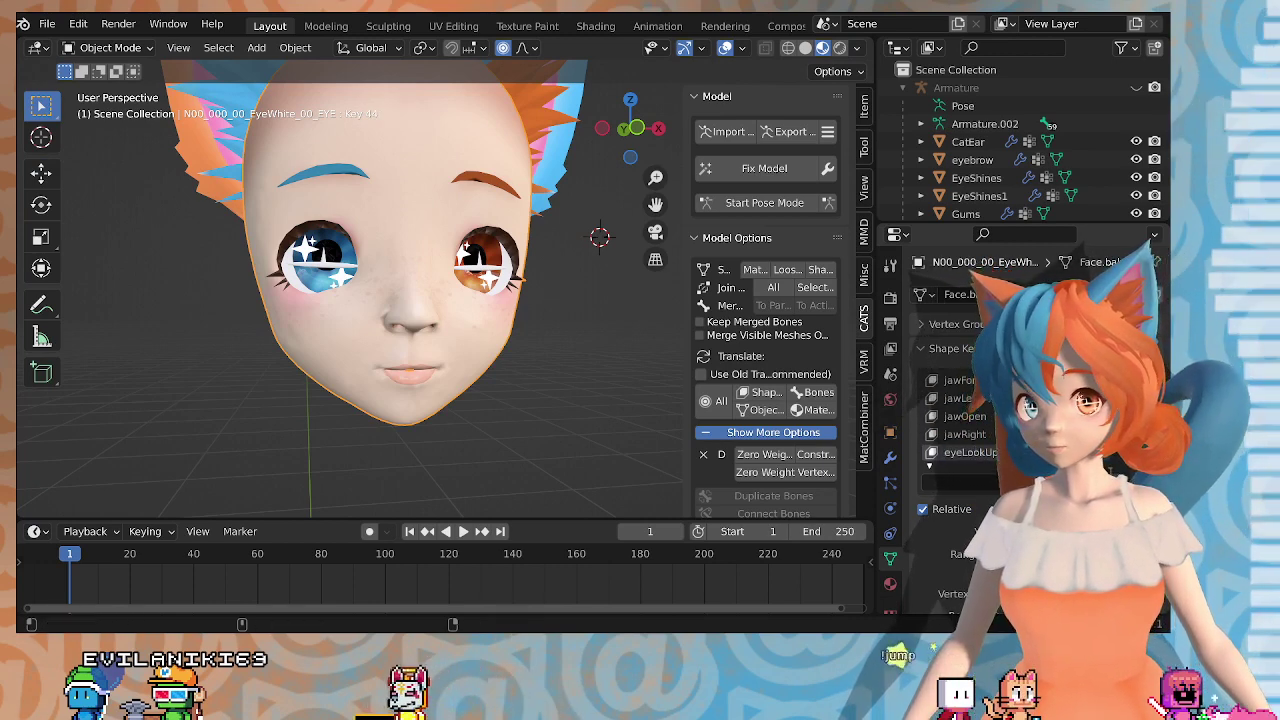
text(r)
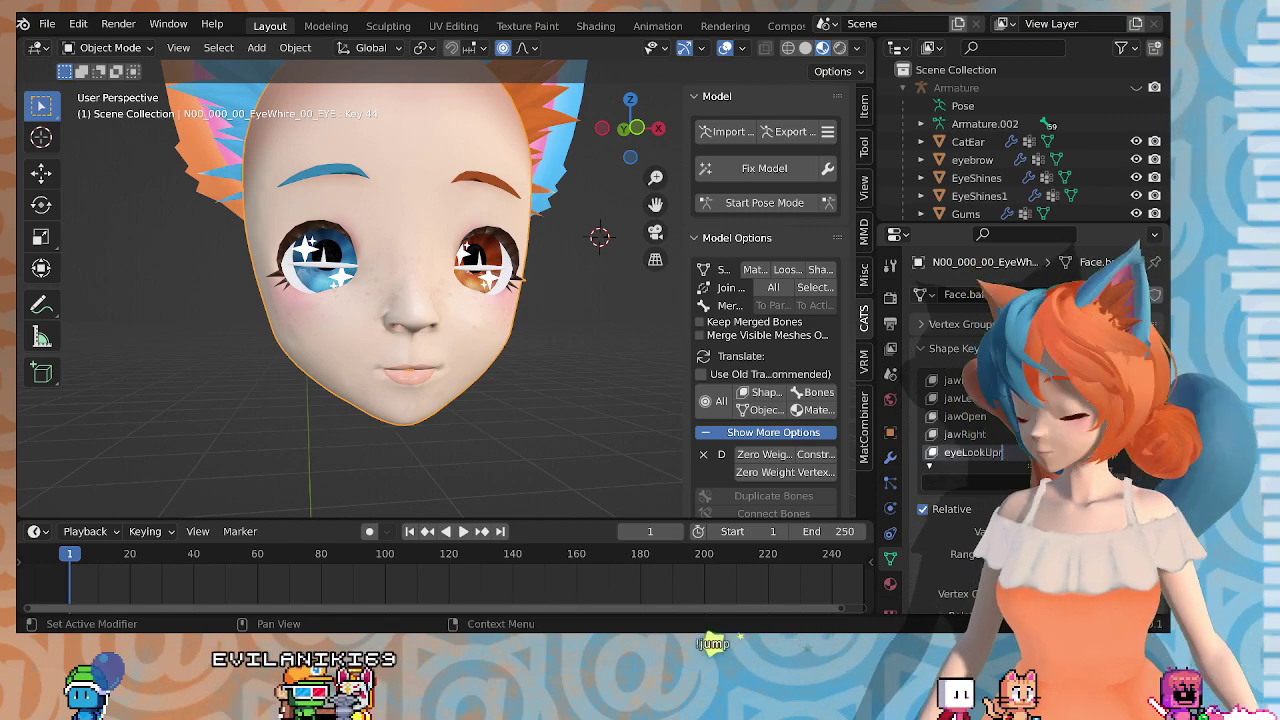
key(BackSpace)
text(Right)
key(Return)
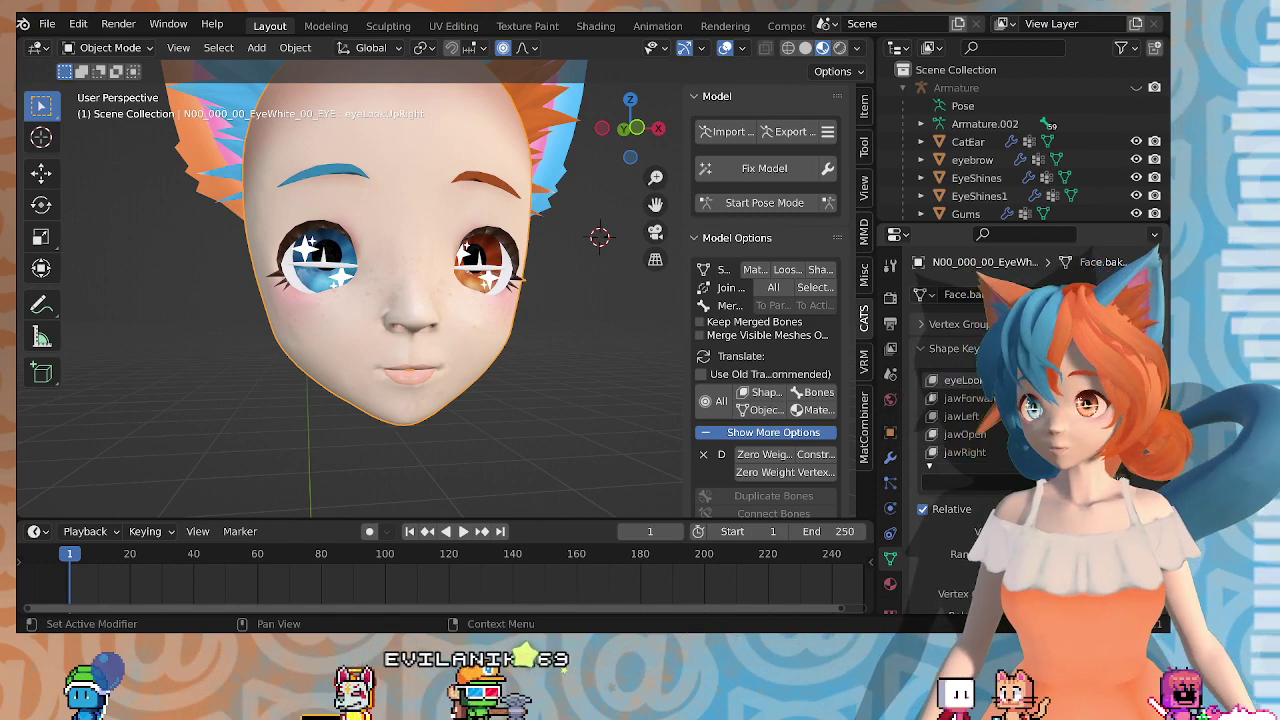
scroll(965, 398, up, 2)
click(965, 398)
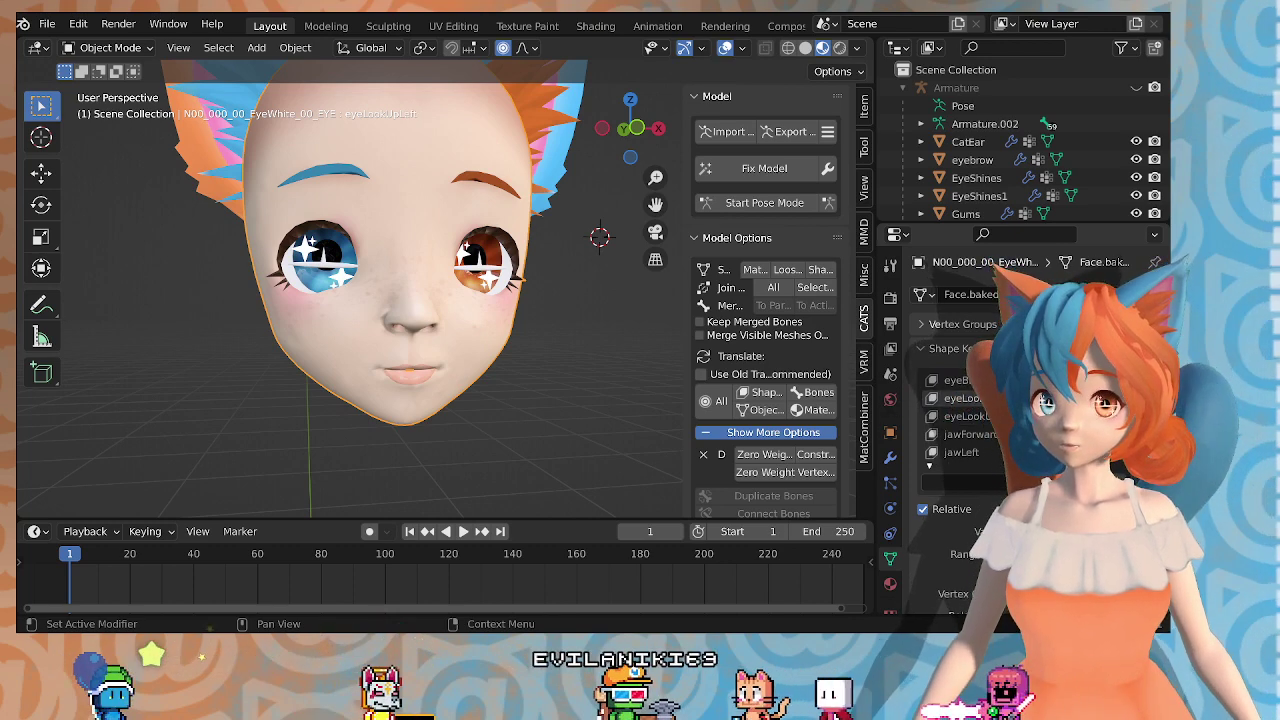
Step: Raise the blue eye's upper lid in eyeLookUpRight with proportional editing, moving its outer part about 0.0015 m along Z, and inspect the shape
click(965, 416)
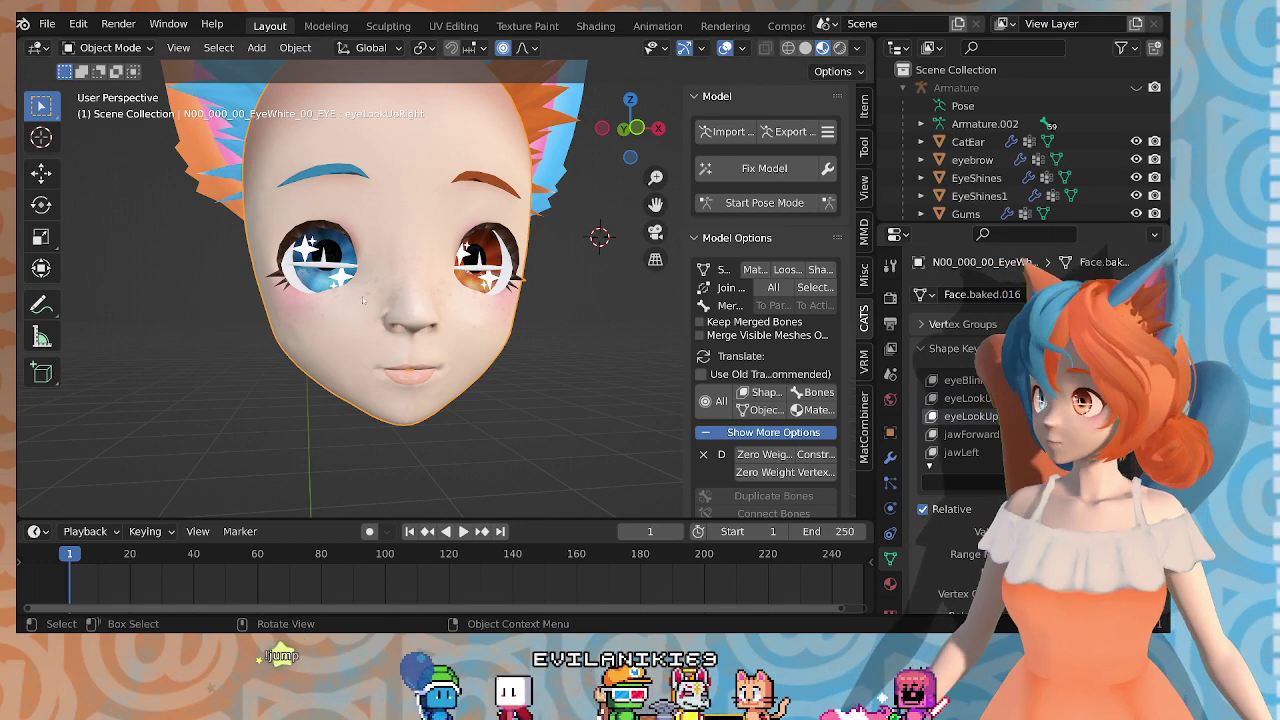
key(Tab)
middle_drag(342, 276, 308, 289)
scroll(400, 280, up, 4)
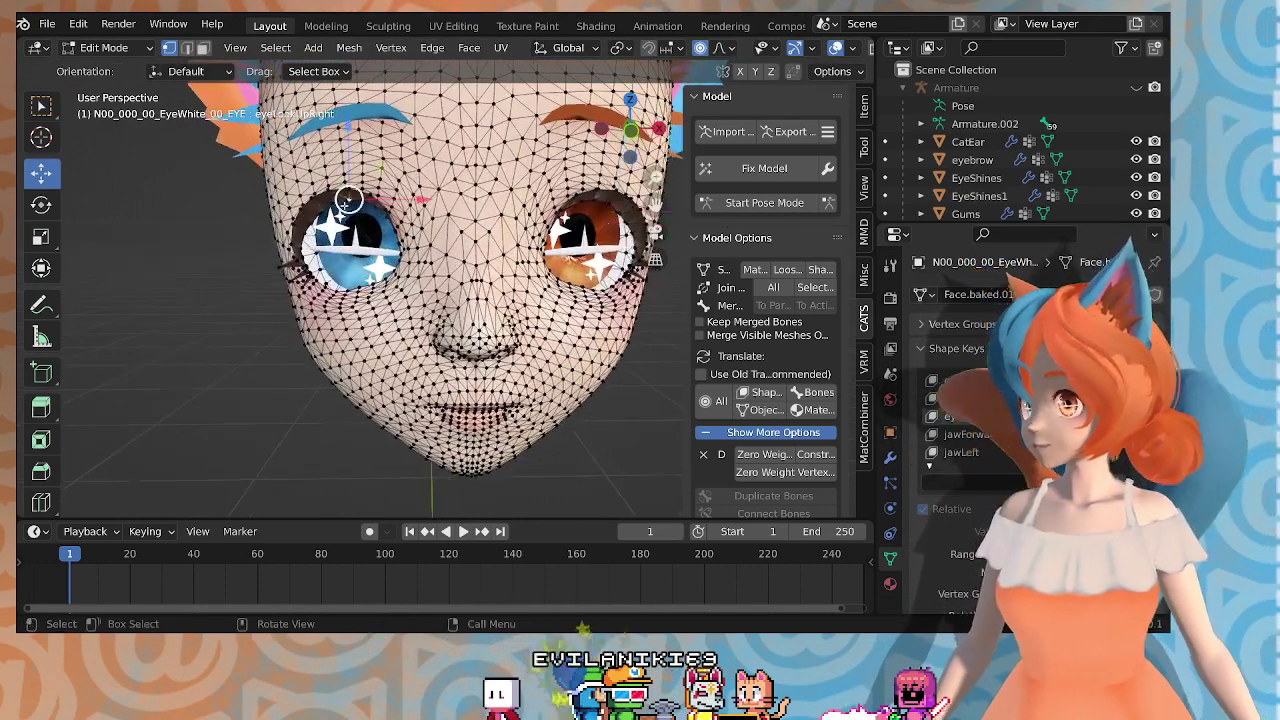
drag(348, 198, 347, 190)
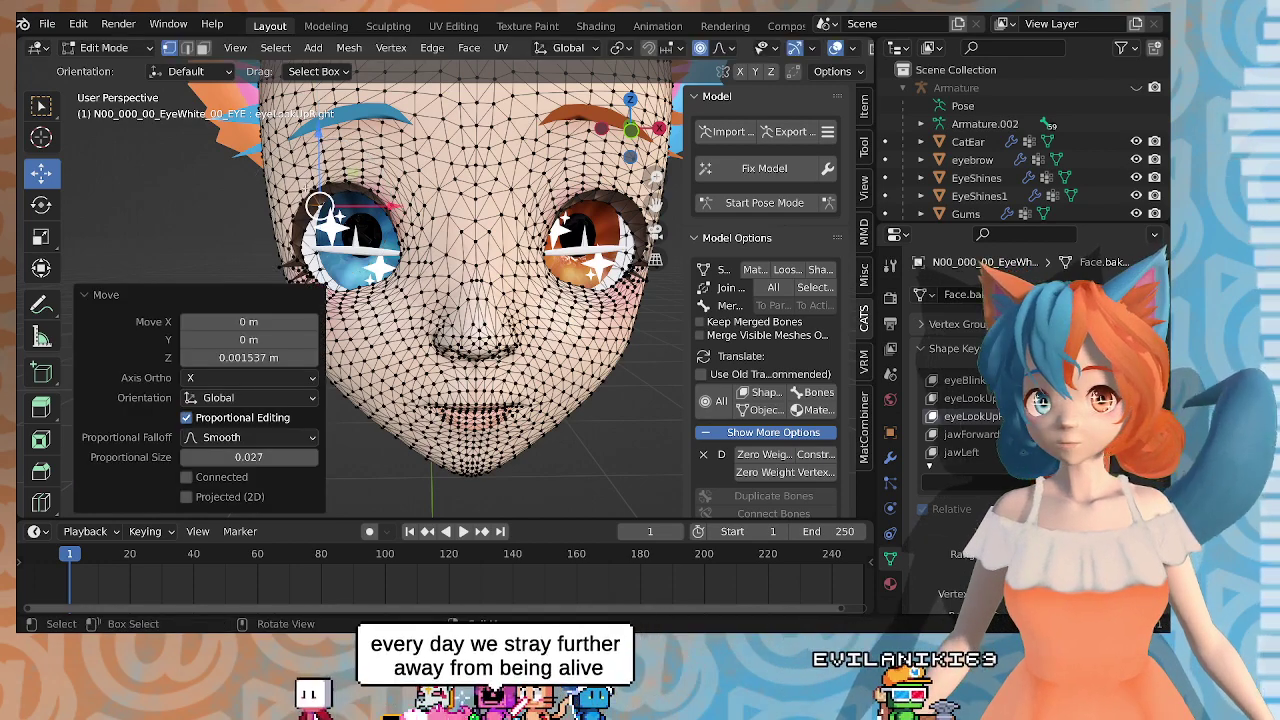
key(Tab)
middle_drag(430, 250, 488, 285)
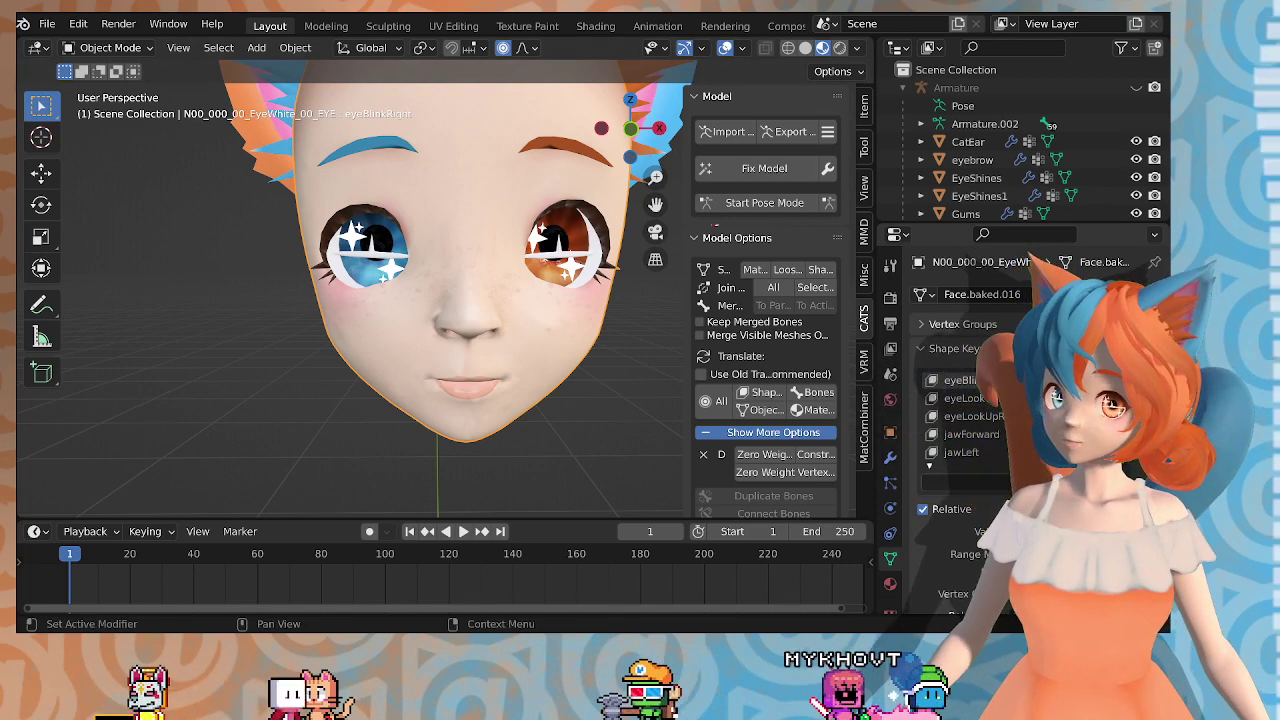
click(975, 416)
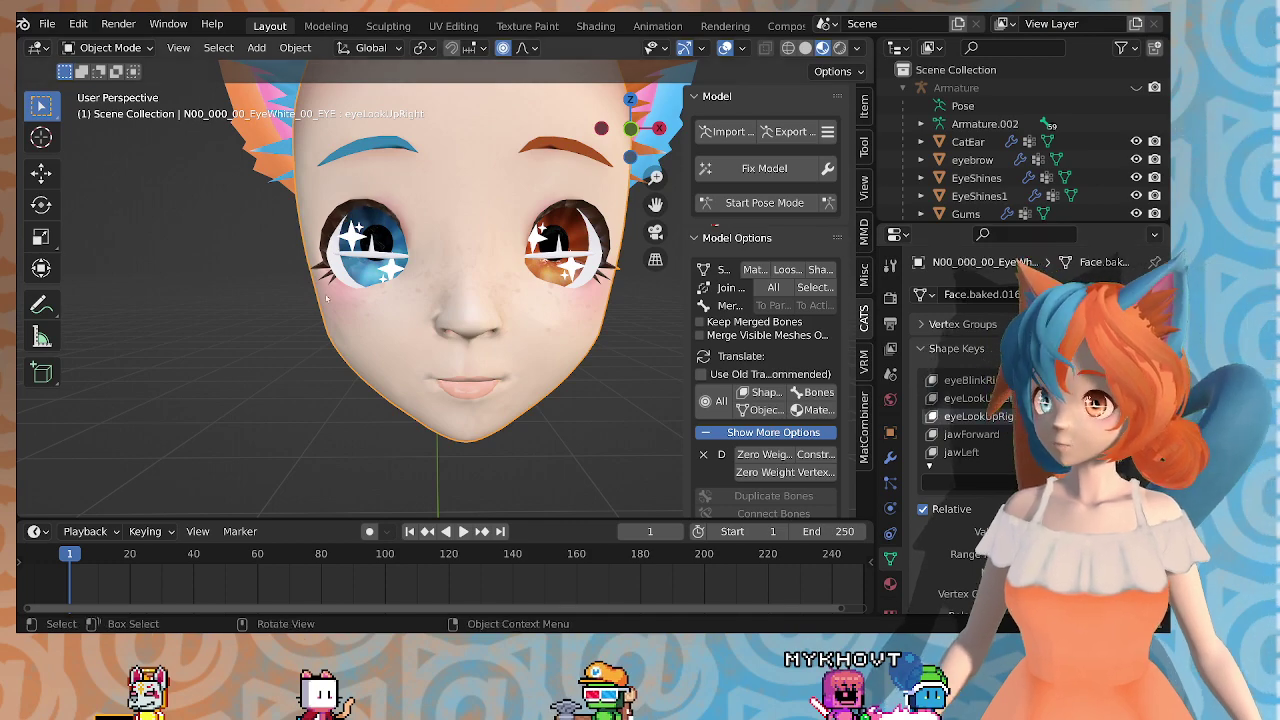
middle_drag(326, 298, 352, 278)
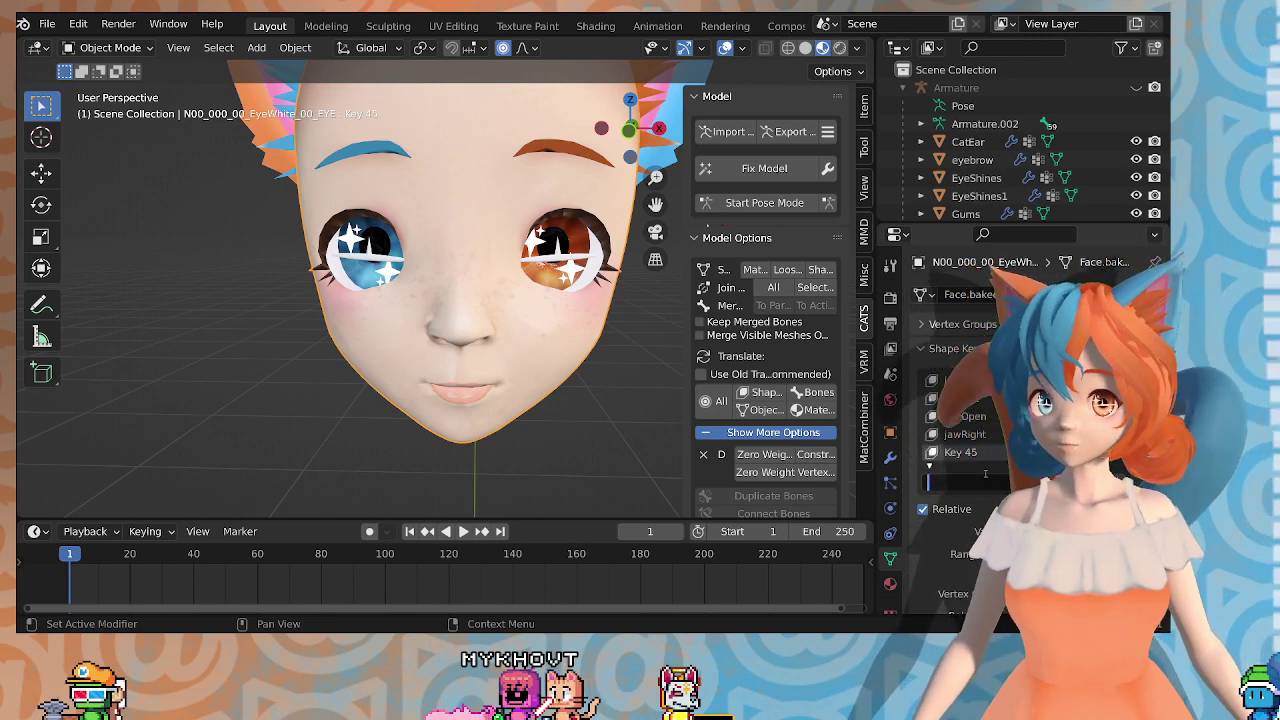
Step: Rename the Key 45 shape key as eyeLookDownLeft and place it directly below eyeBlinkRight
double_click(968, 453)
key(ctrl+v)
key(Return)
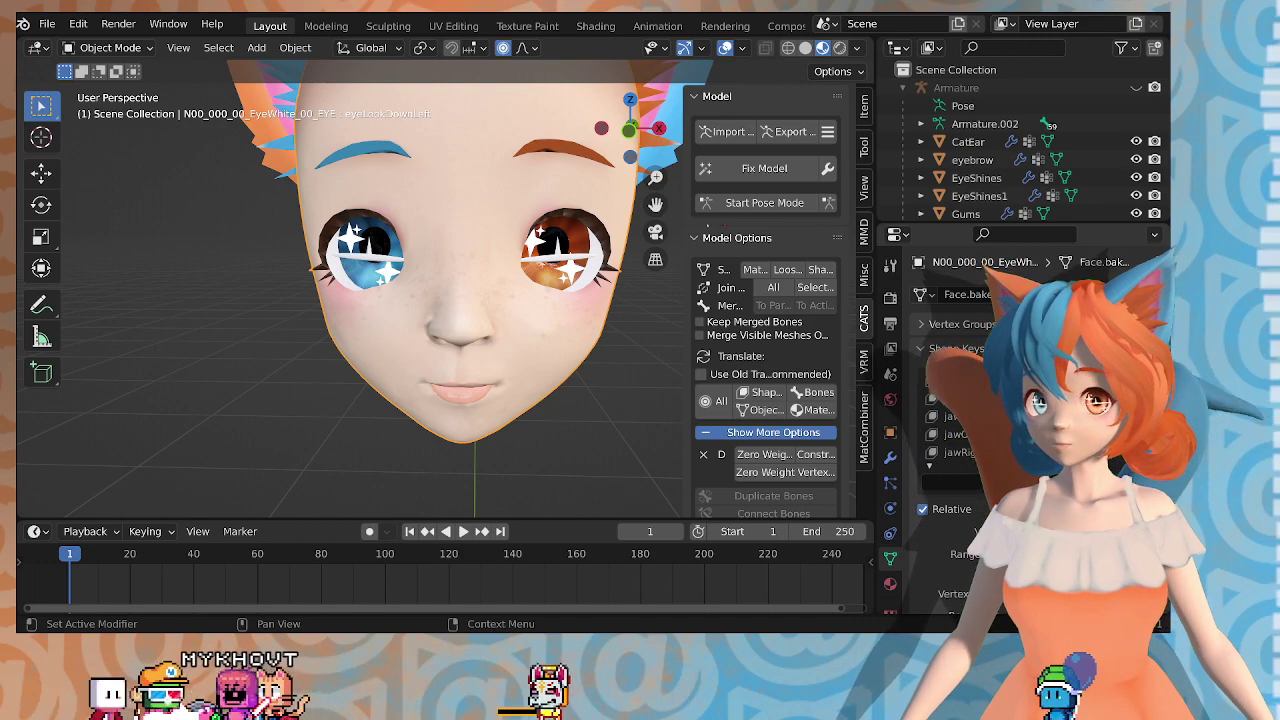
scroll(968, 416, up, 3)
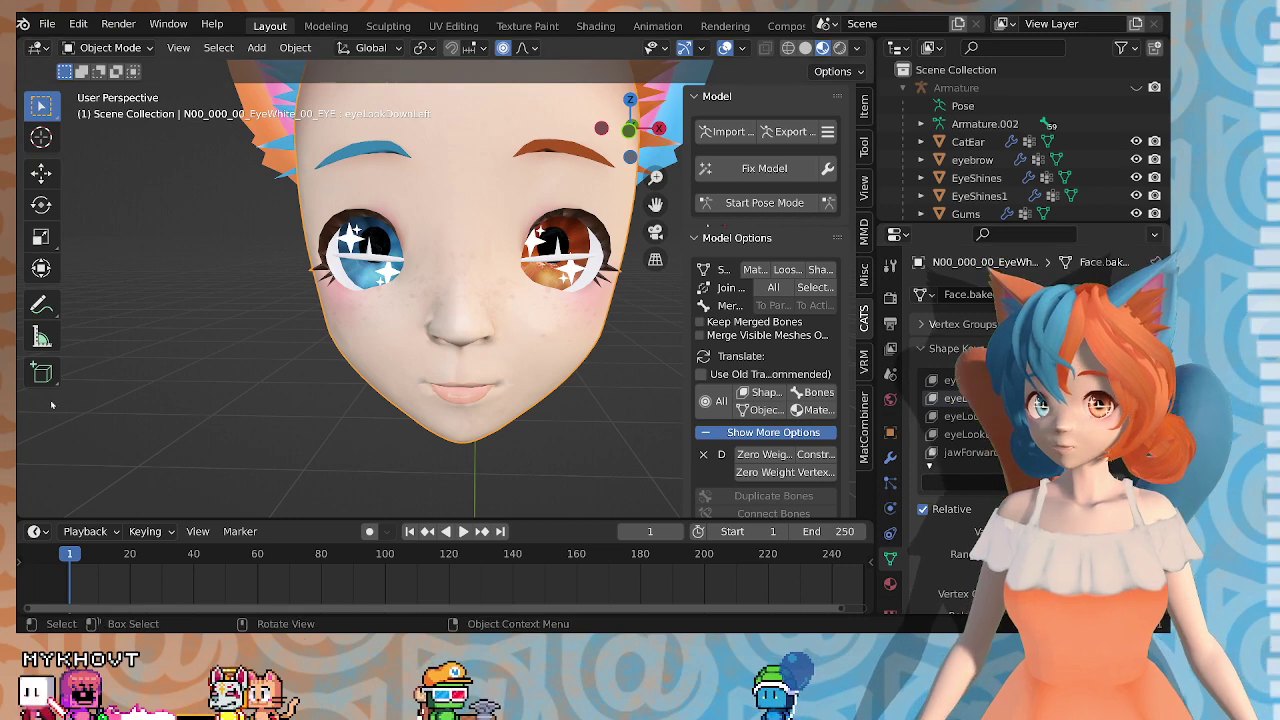
Step: Rename the Key 46 shape key as eyeLookDownRight and place it directly below eyeLookDownLeft
scroll(975, 453, down, 4)
click(975, 454)
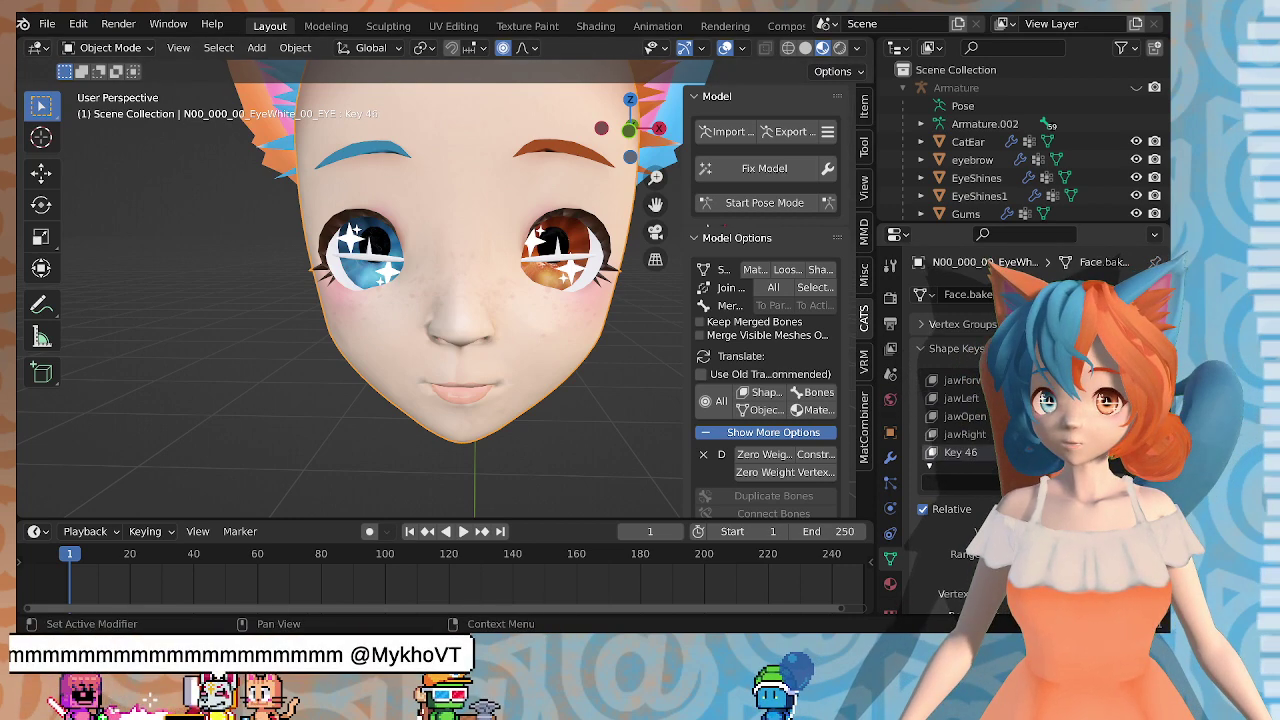
key(ctrl+v)
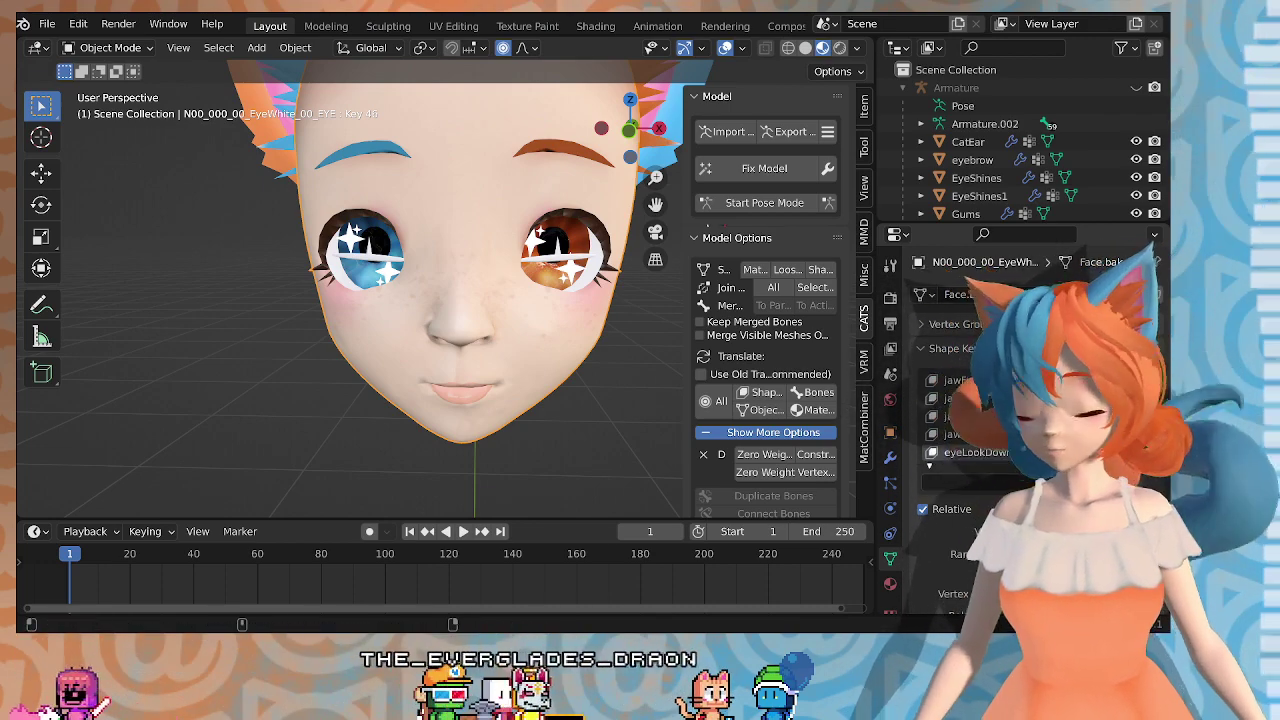
key(Return)
ctrl+scroll(982, 408, down, 1)
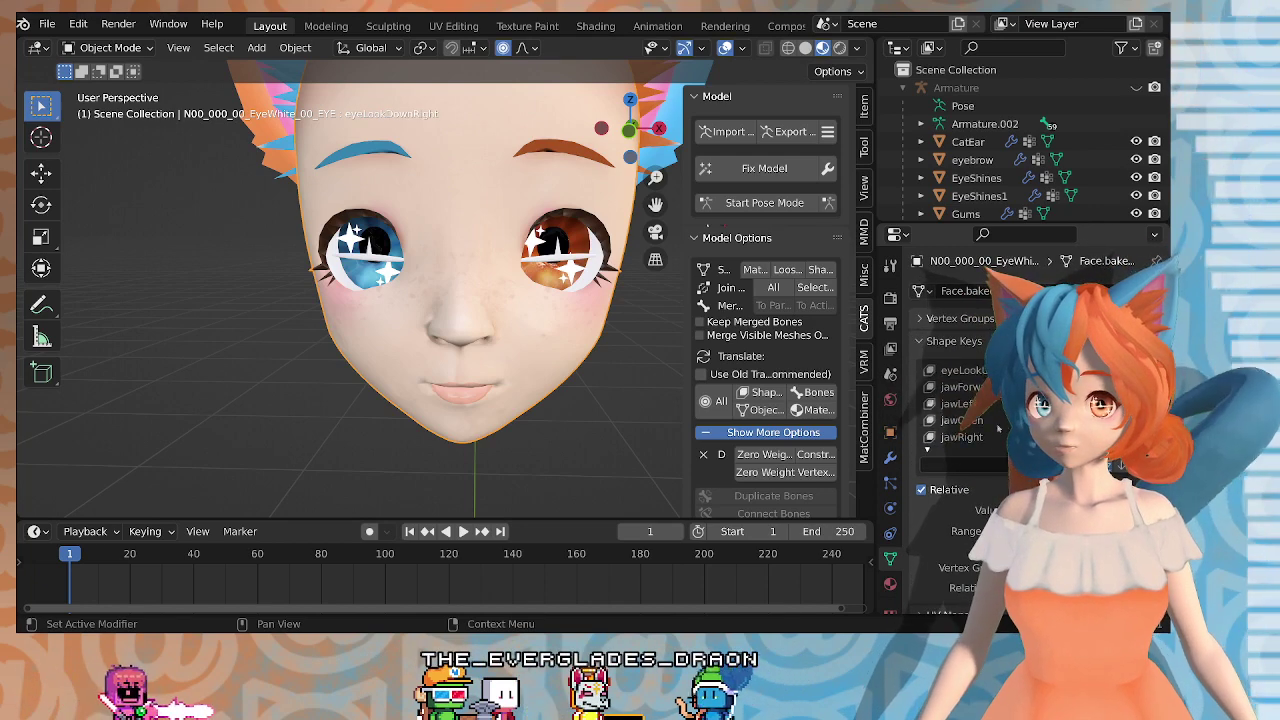
scroll(982, 408, up, 2)
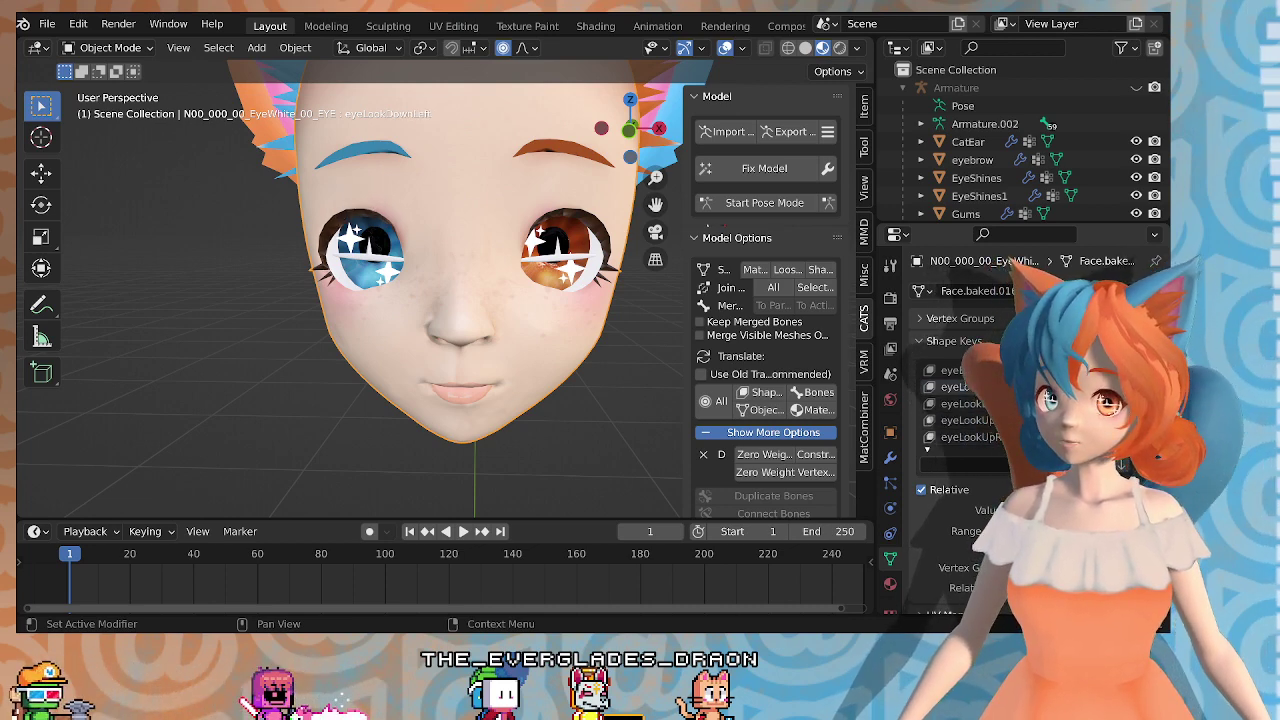
Step: Lower the orange eye's upper lid in eyeLookDownLeft with proportional editing, moving it -0.00952 m along Z with a proportional size of 0.036
key(Tab)
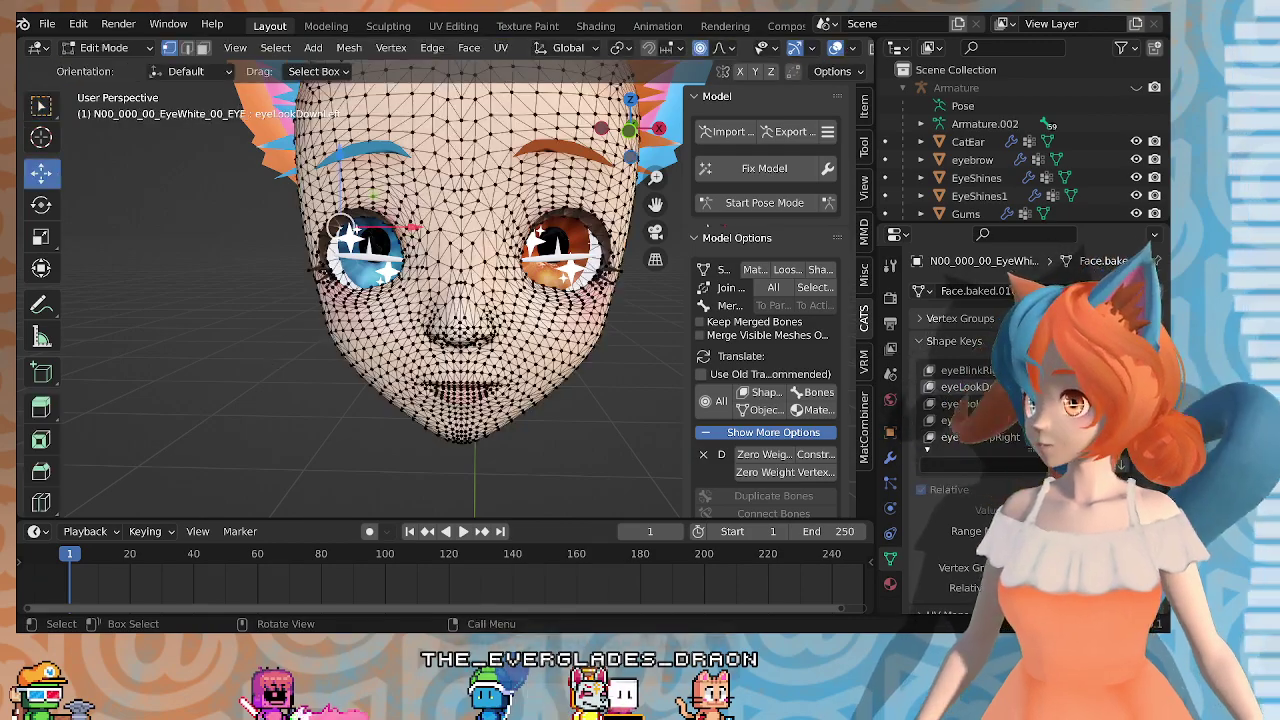
scroll(350, 290, up, 3)
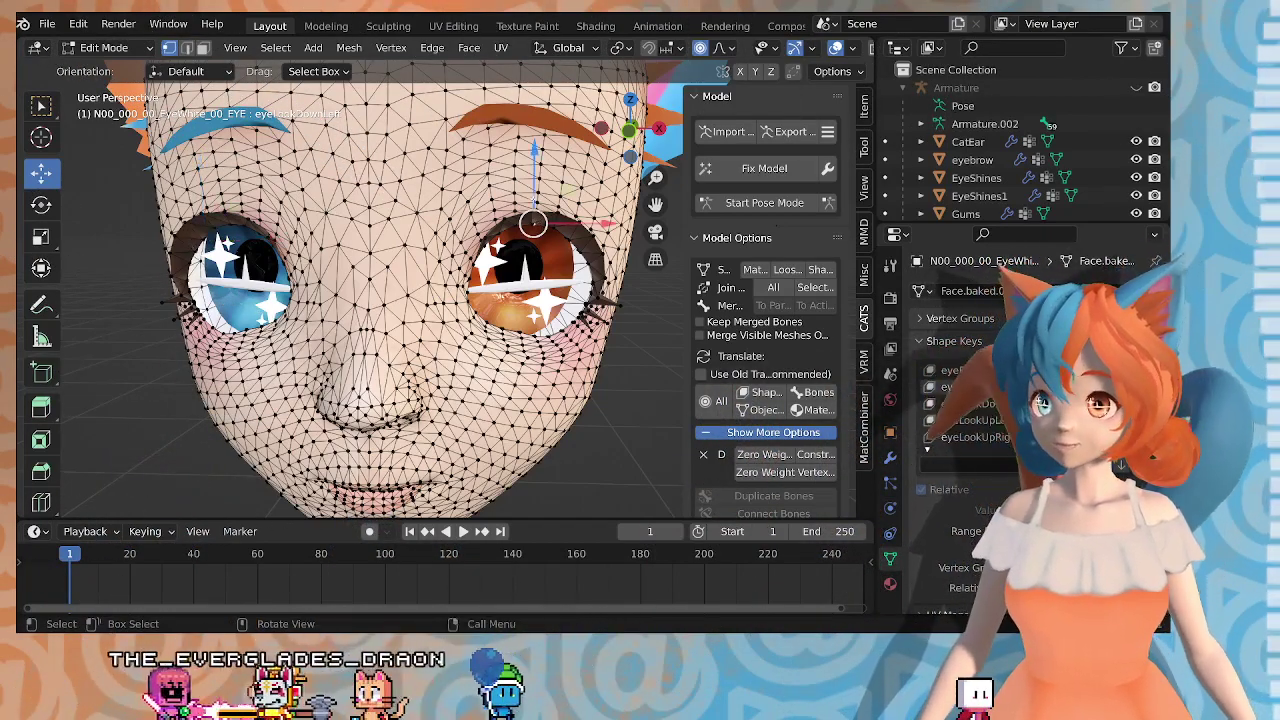
drag(535, 160, 554, 211)
middle_drag(554, 211, 540, 260)
key(g)
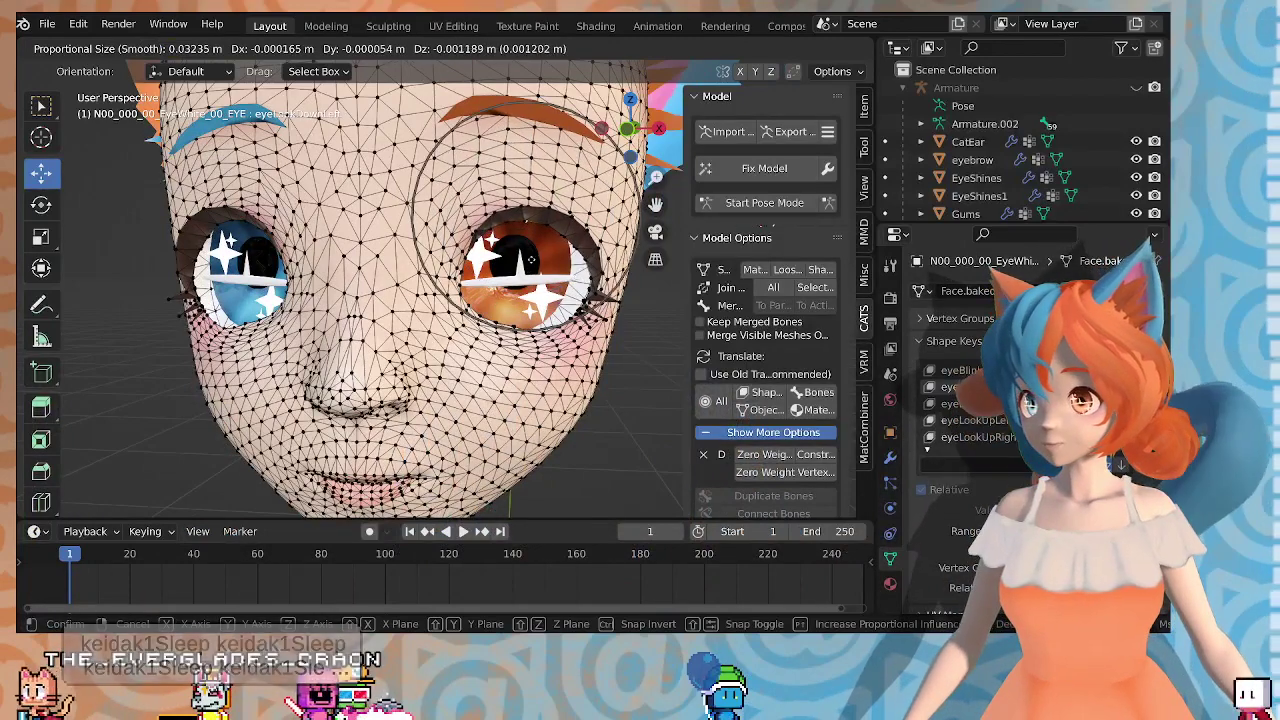
scroll(528, 260, down, 1)
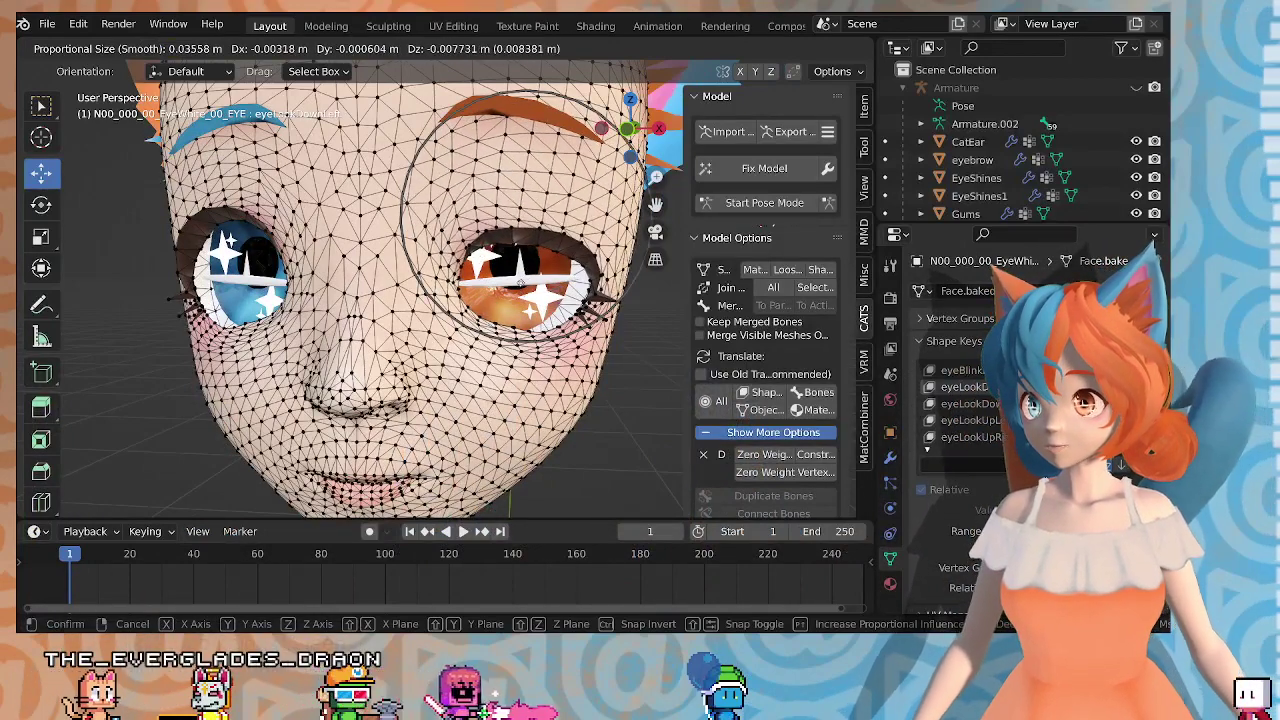
click(526, 245)
key(g)
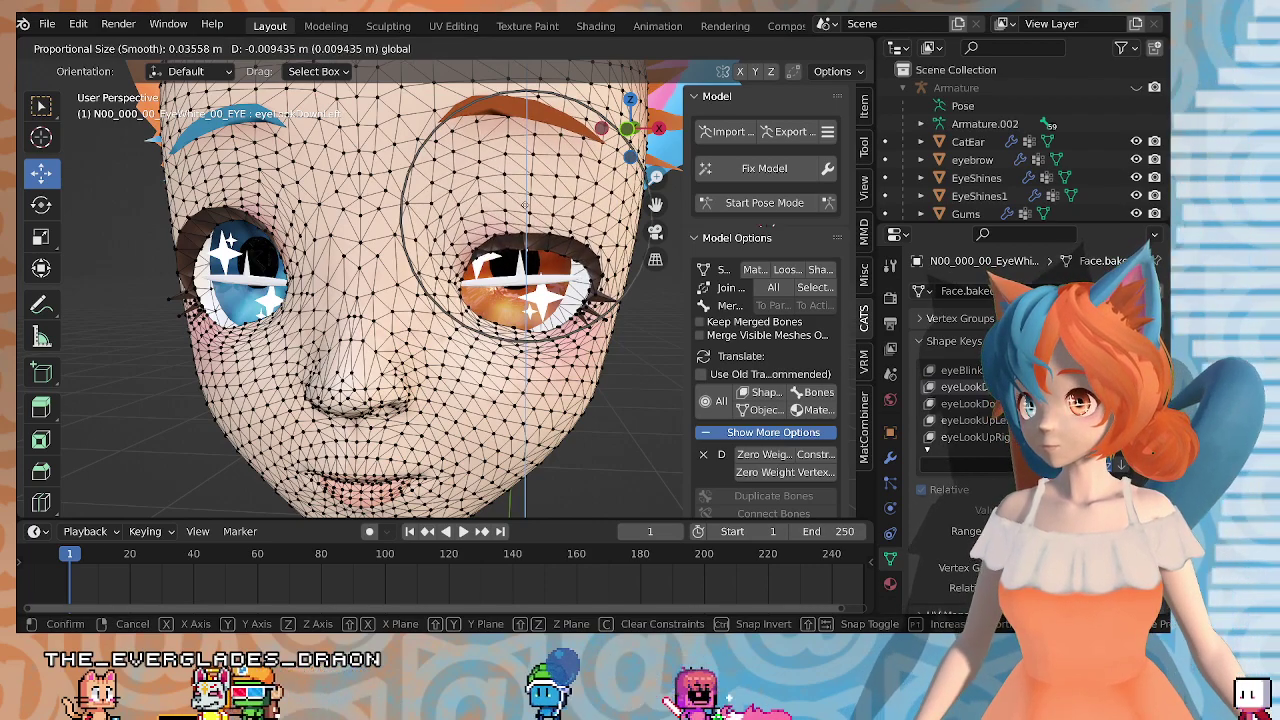
drag(525, 205, 525, 206)
middle_drag(527, 212, 570, 232)
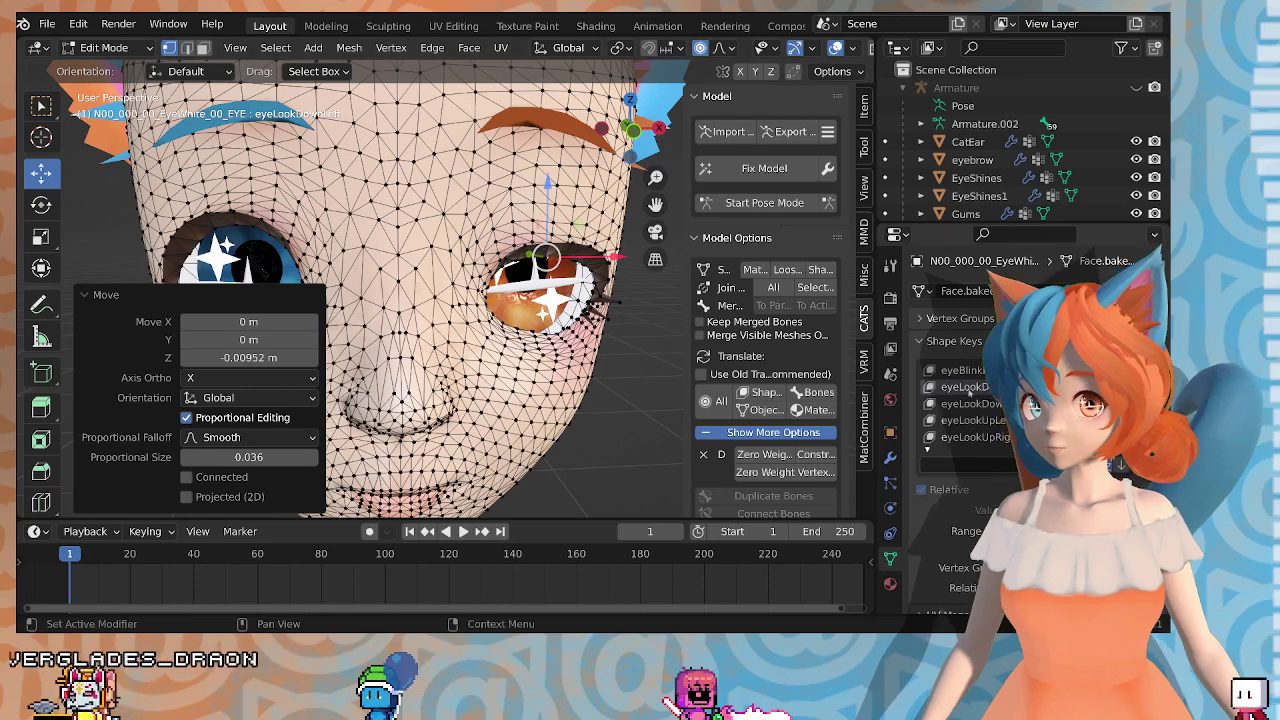
Step: Lower the blue eye's upper lid in eyeLookDownRight with proportional editing, moving it -0.008236 m along Z, and inspect the face
click(968, 403)
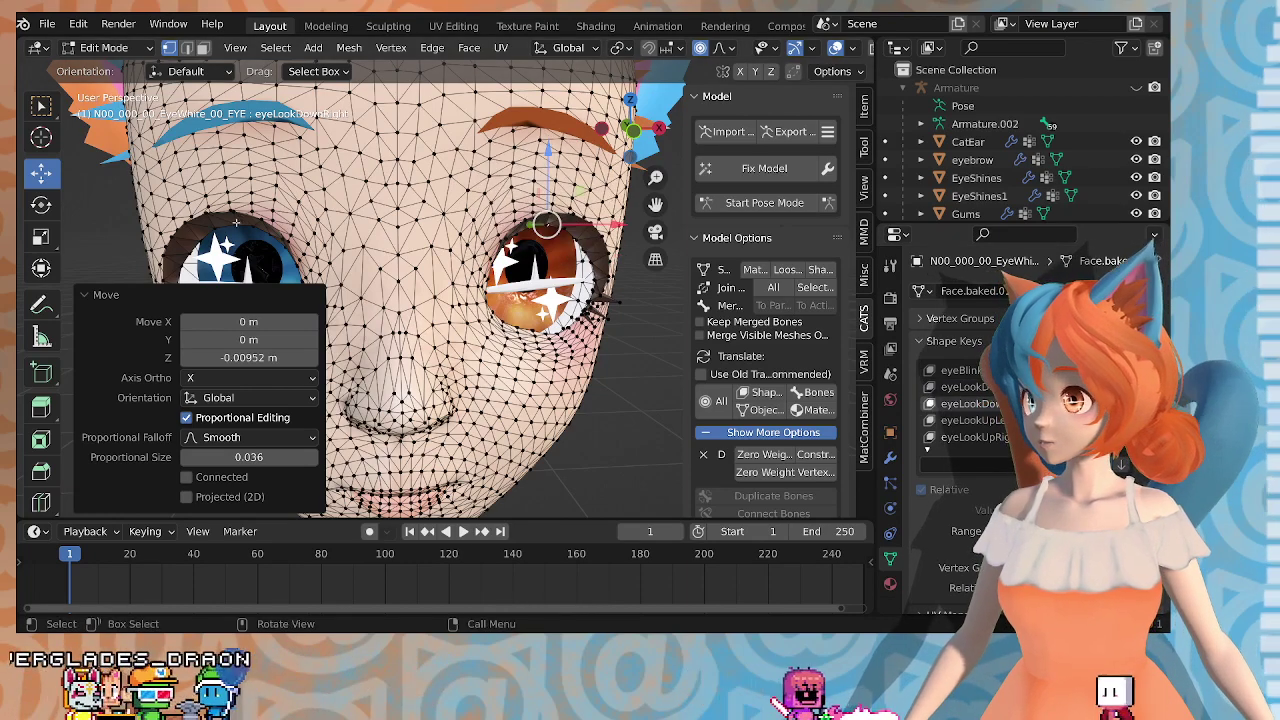
click(236, 222)
scroll(236, 222, down, 3)
key(g)
key(z)
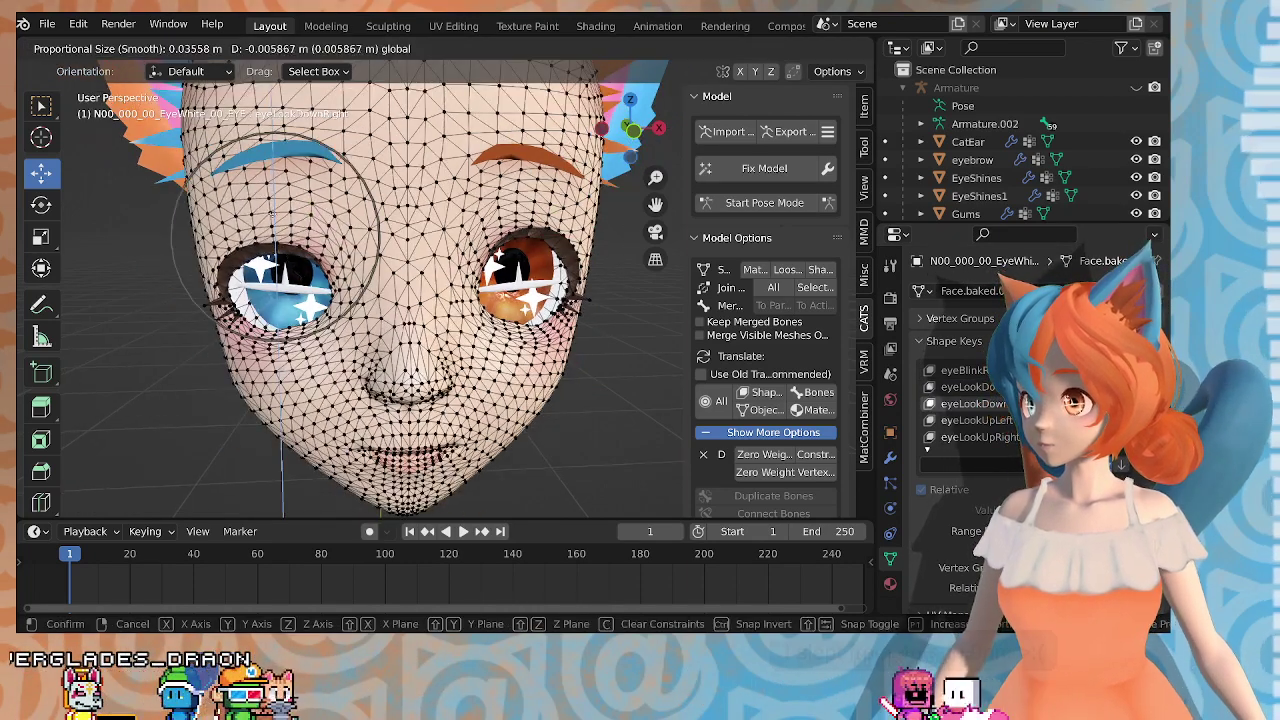
click(270, 220)
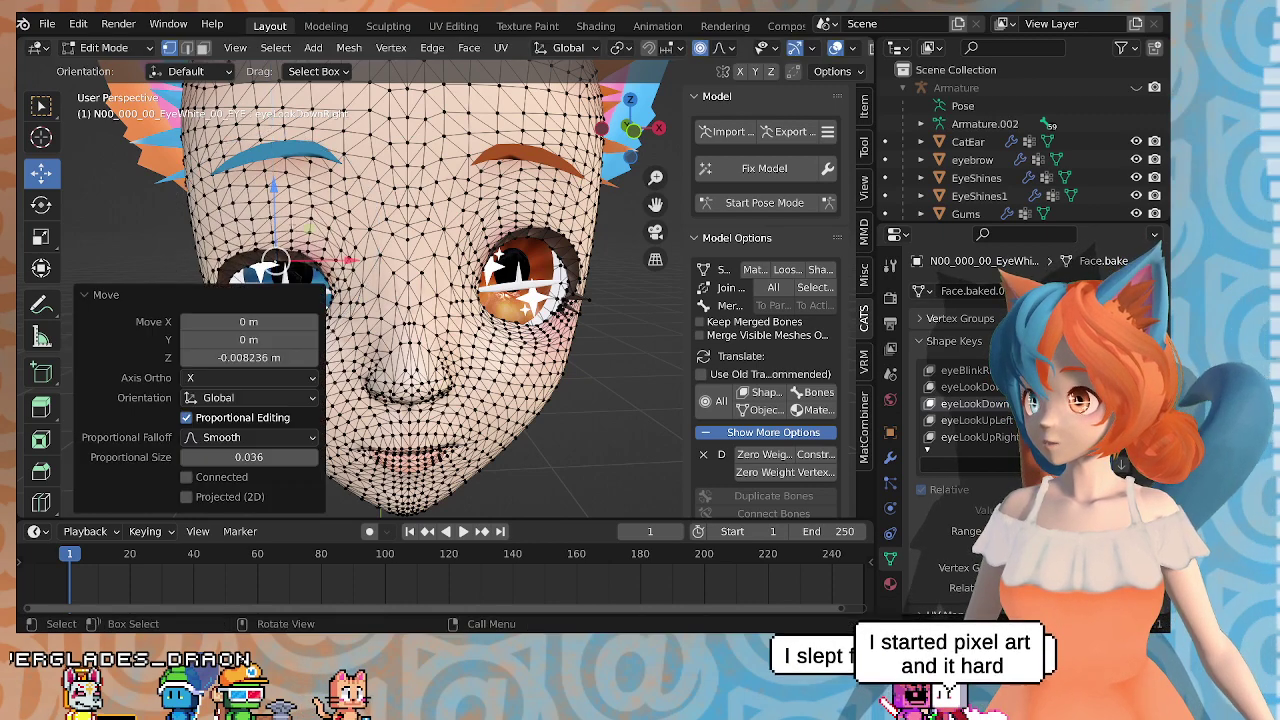
middle_drag(520, 345, 364, 300)
key(Tab)
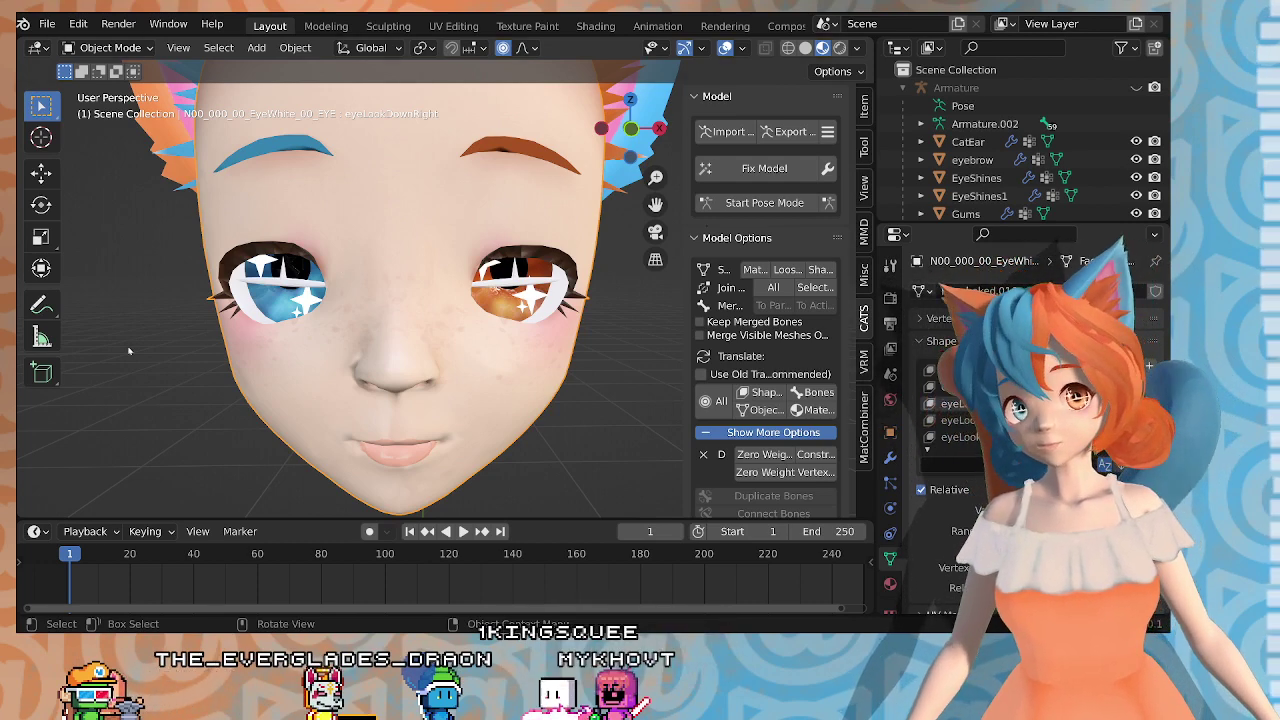
scroll(292, 299, up, 2)
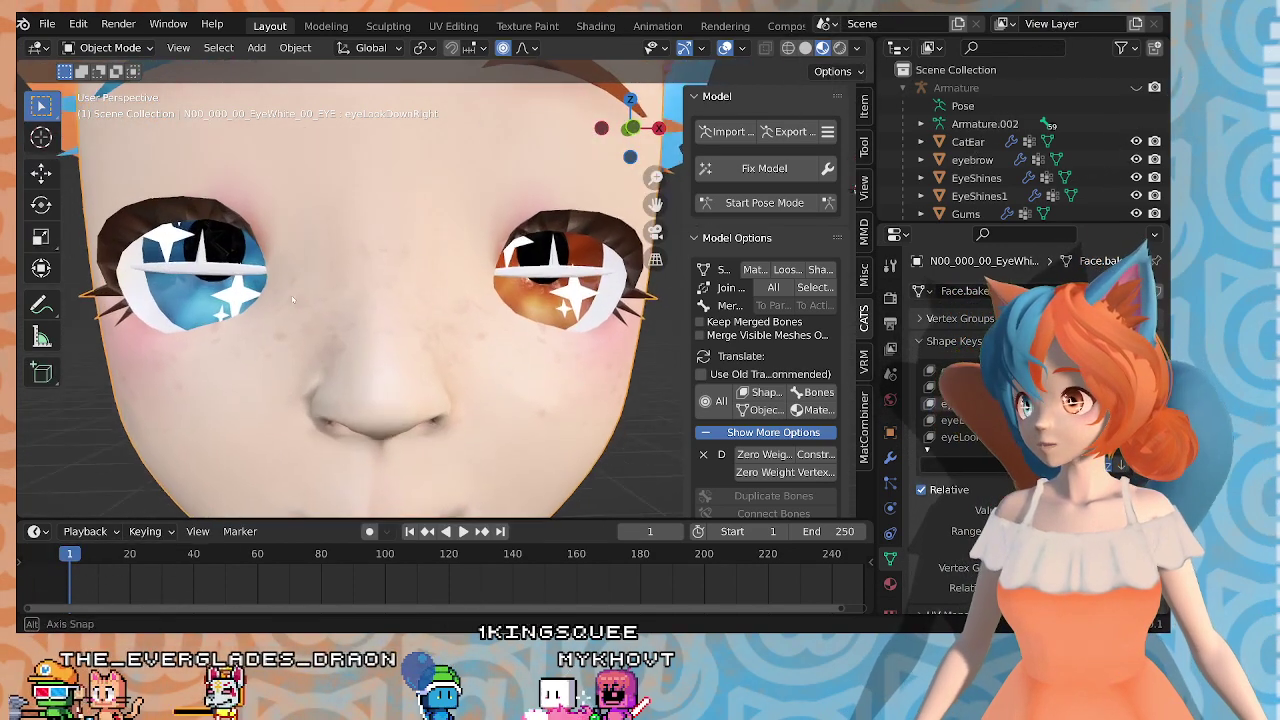
mouse_move(292, 299)
middle_down()
mouse_move(305, 292)
mouse_move(275, 300)
mouse_move(290, 300)
middle_up()
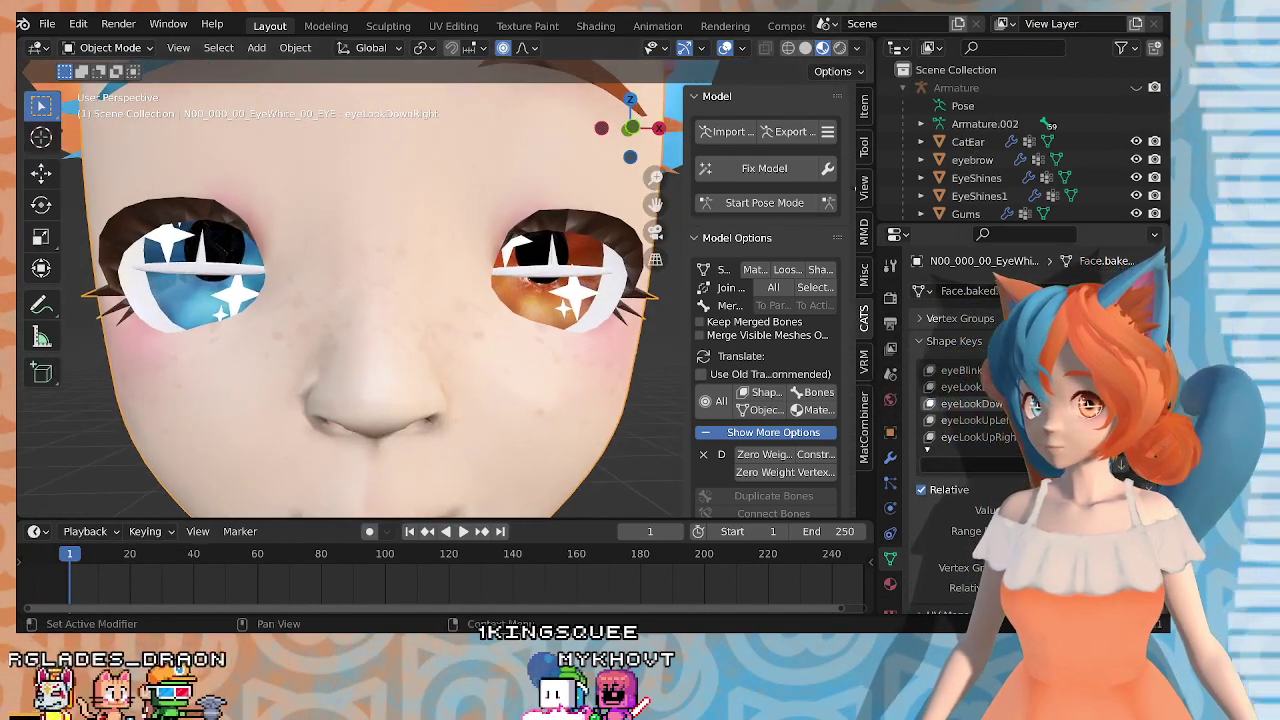
Step: Copy the eyeLookDownLeft name to a new shape key on EyeShines and place it directly above jawForward
click(966, 388)
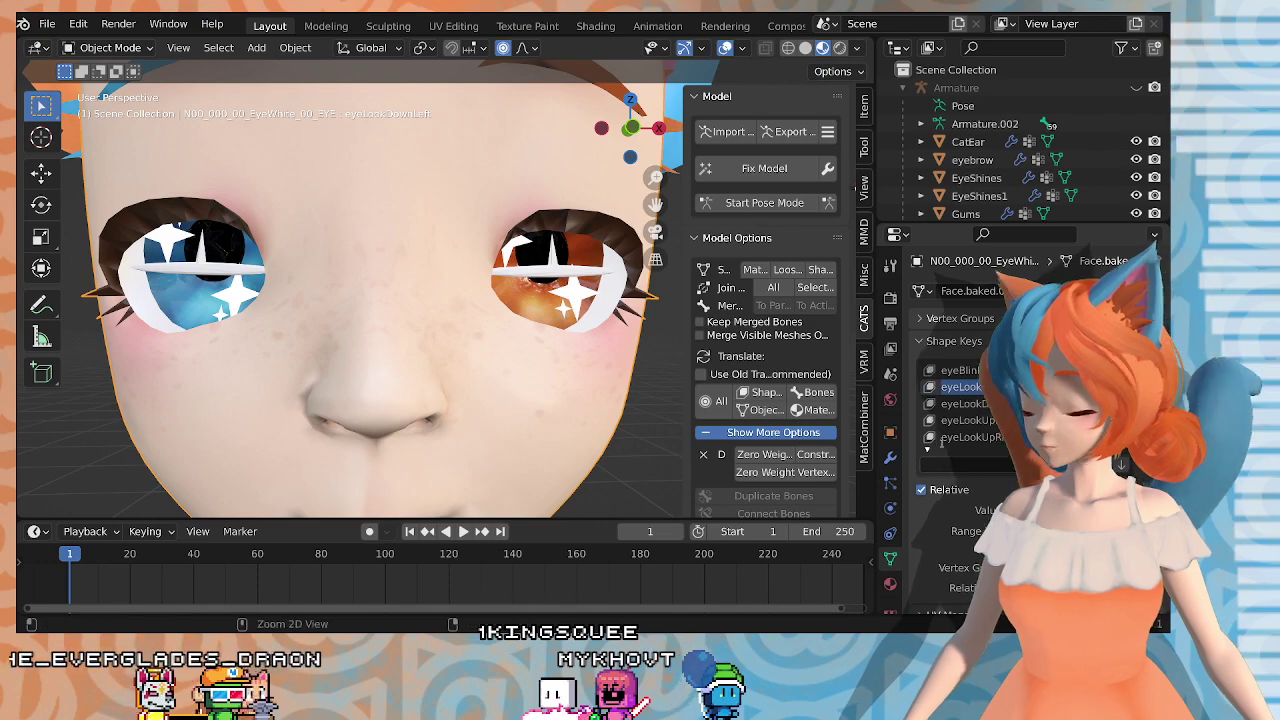
click(976, 177)
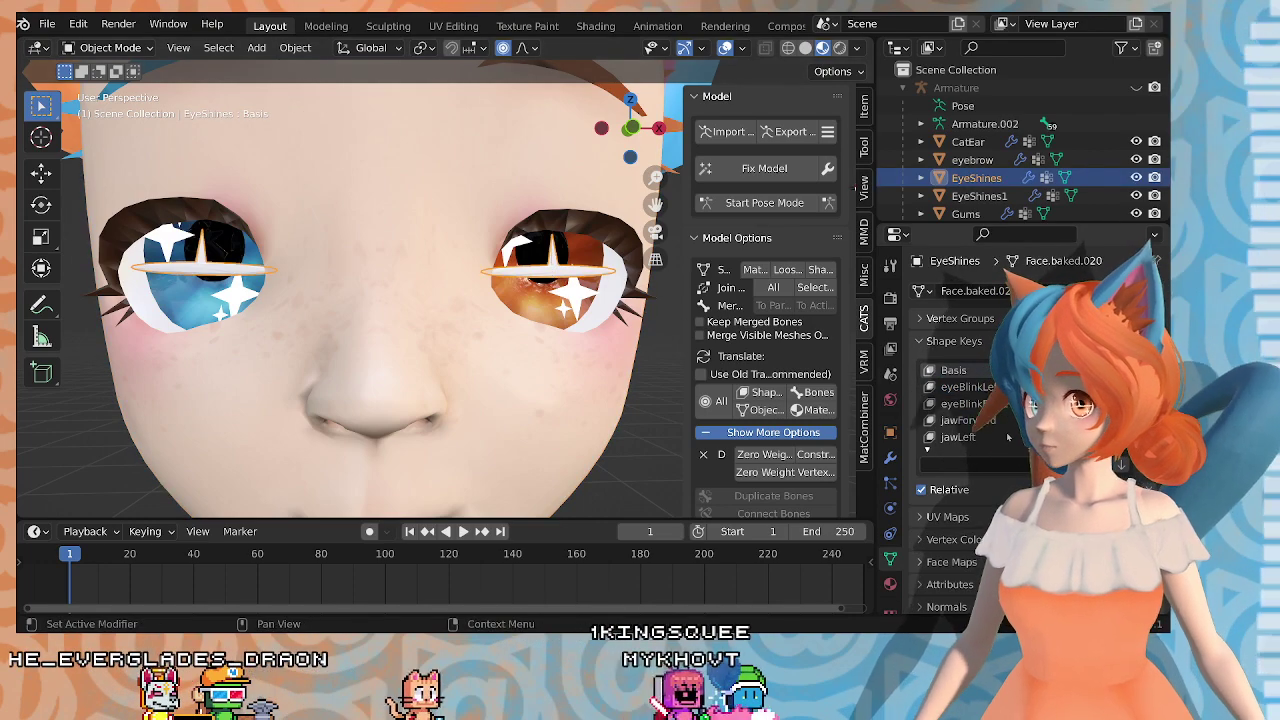
scroll(970, 438, down, 3)
click(966, 440)
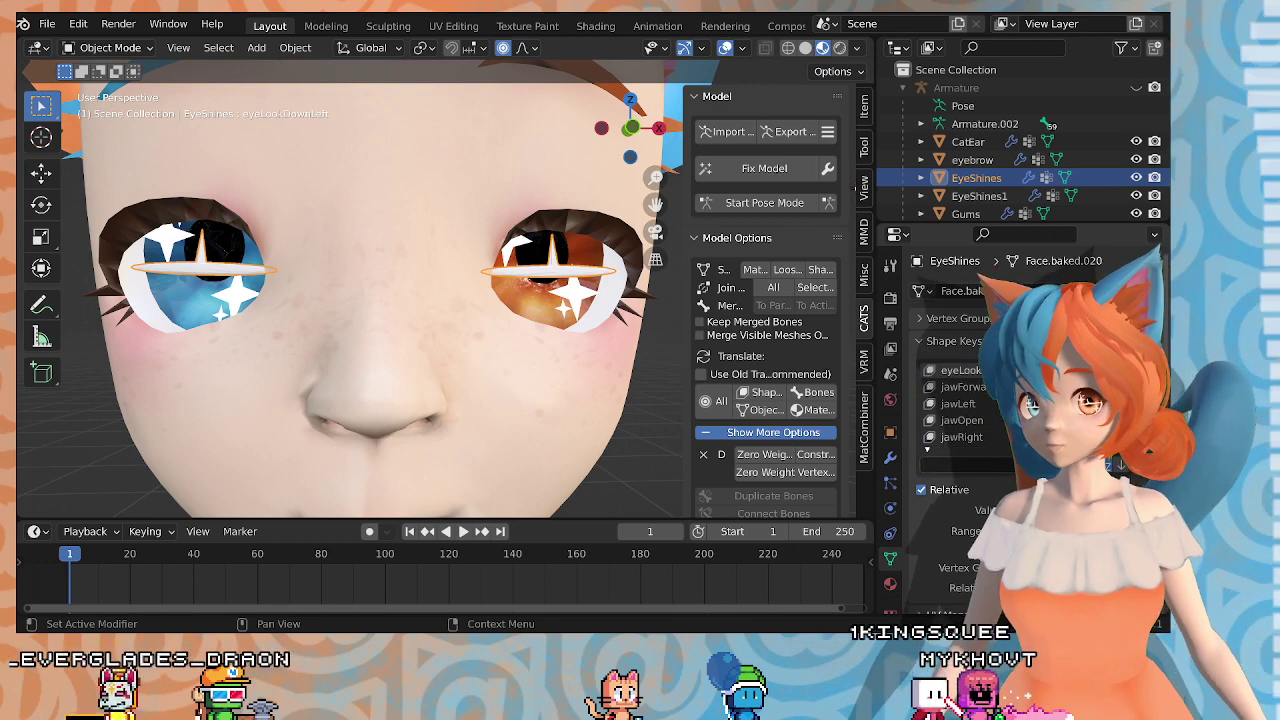
Step: Rename EyeShines' Key 11 shape key as eyeLookDownRight and place it directly below eyeLookDownLeft
click(966, 438)
double_click(980, 440)
key(ctrl+v)
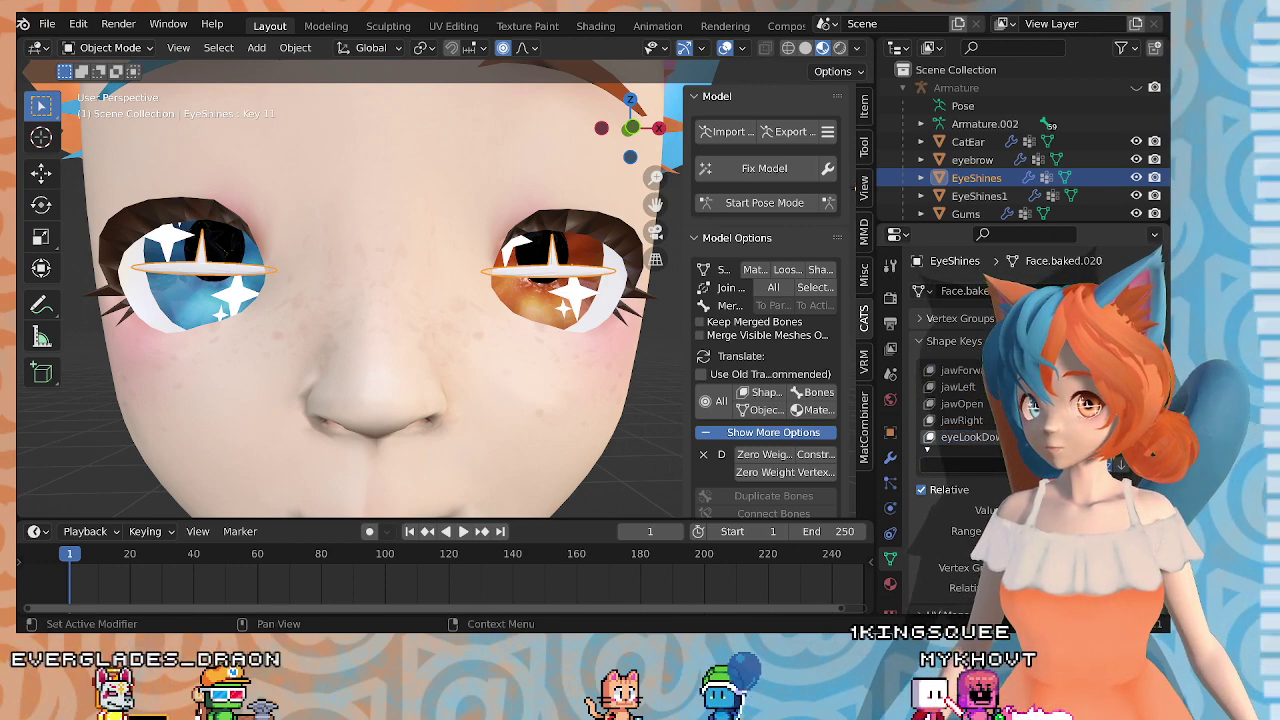
key(Return)
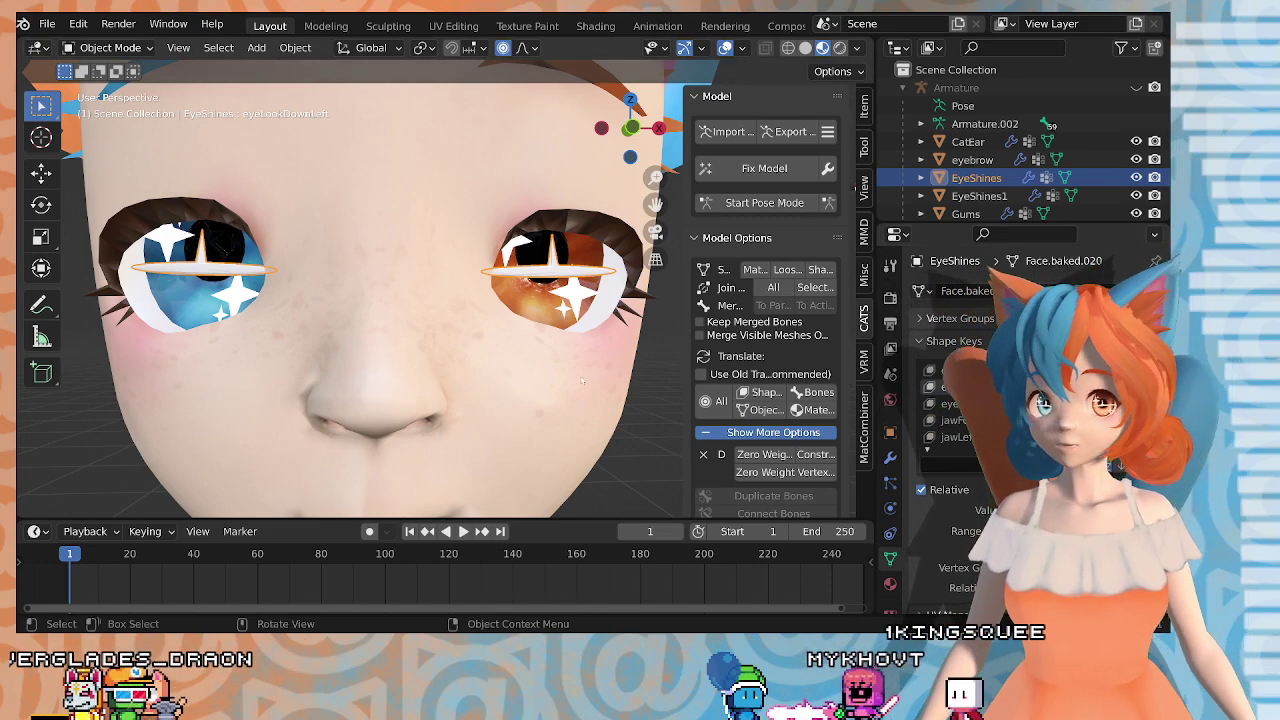
Step: Turn off proportional editing and lower the spike tip of the orange eye's shine -0.003469 m along Z in eyeLookDownLeft
scroll(582, 381, up, 1)
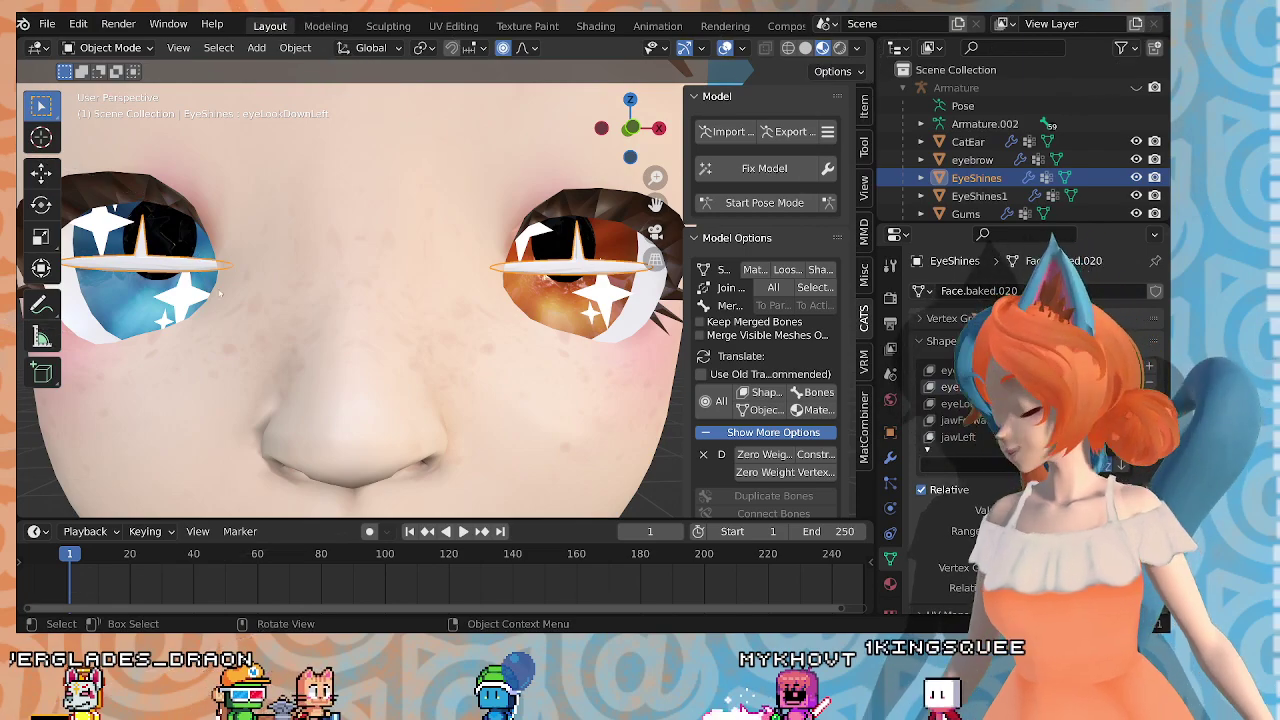
key(Tab)
shift+middle_drag(479, 171, 435, 182)
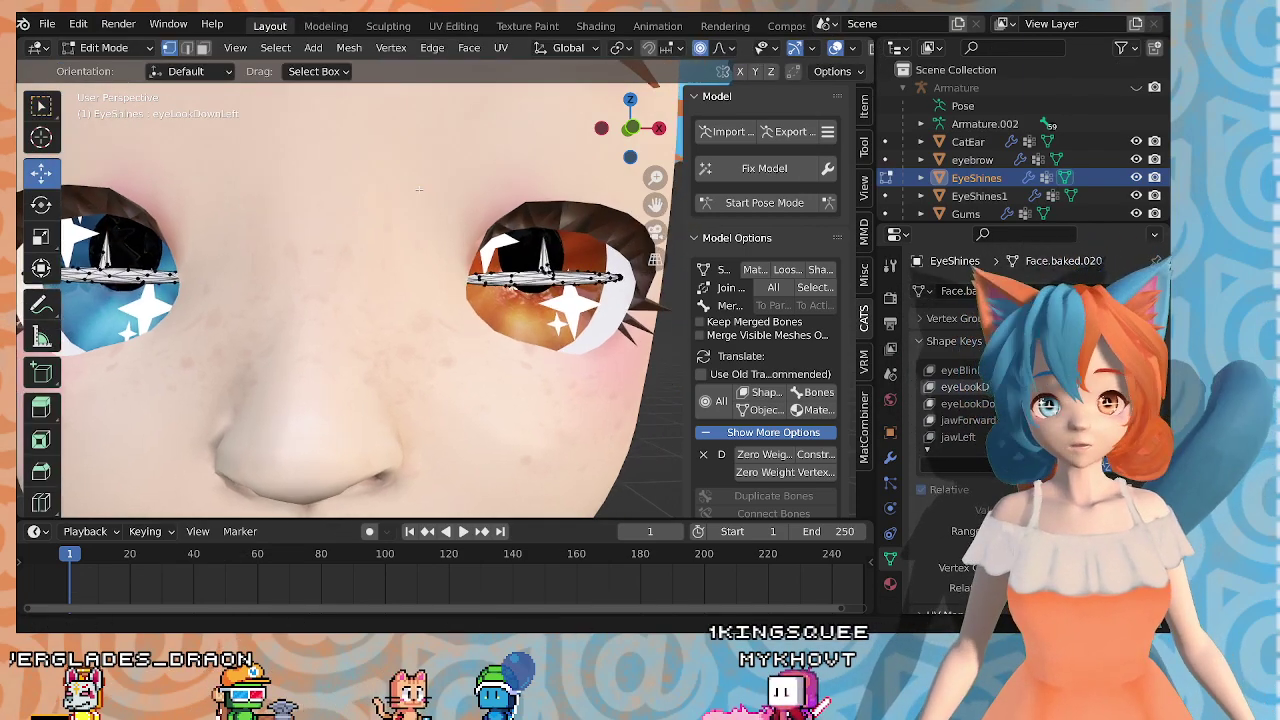
scroll(435, 182, up, 1)
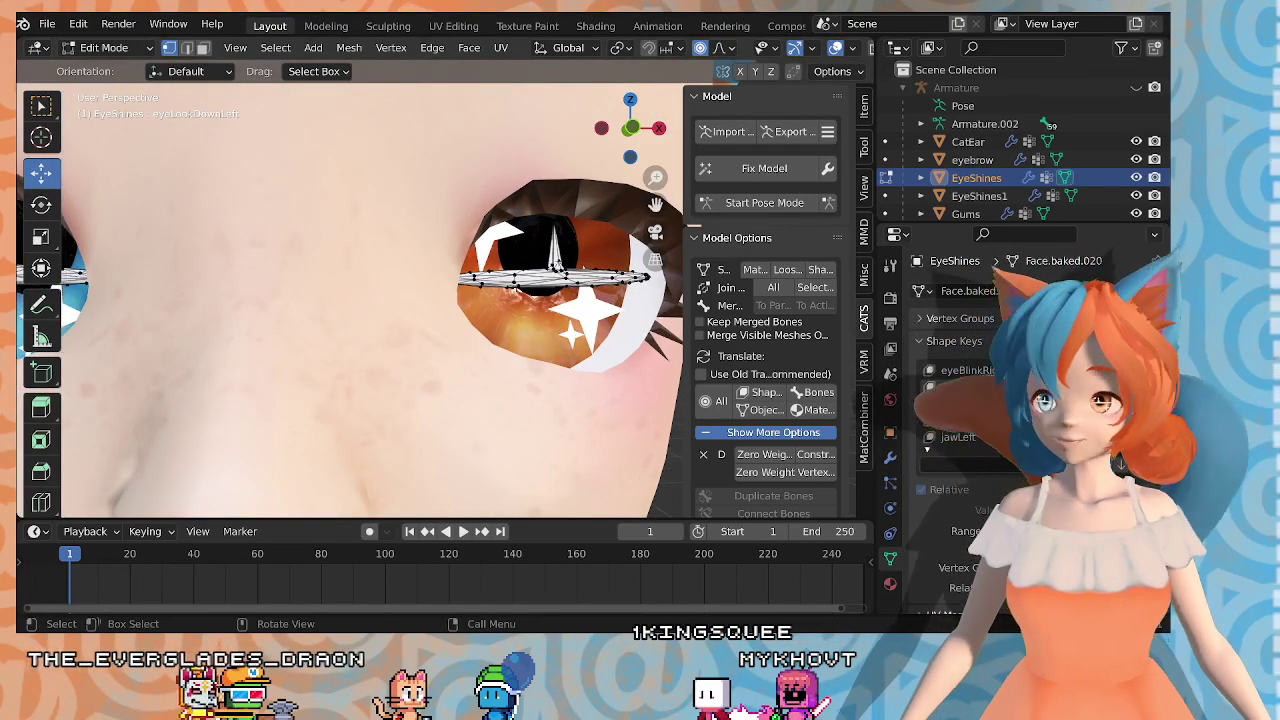
click(560, 227)
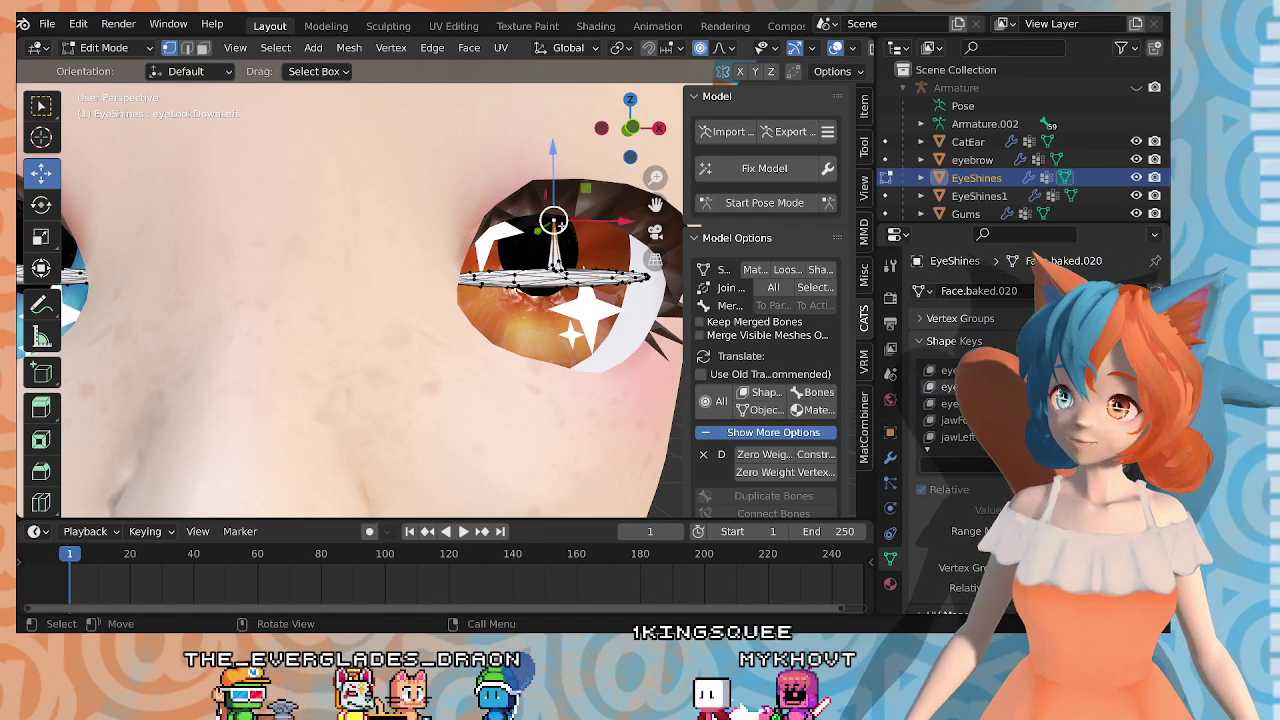
middle_drag(566, 233, 532, 269)
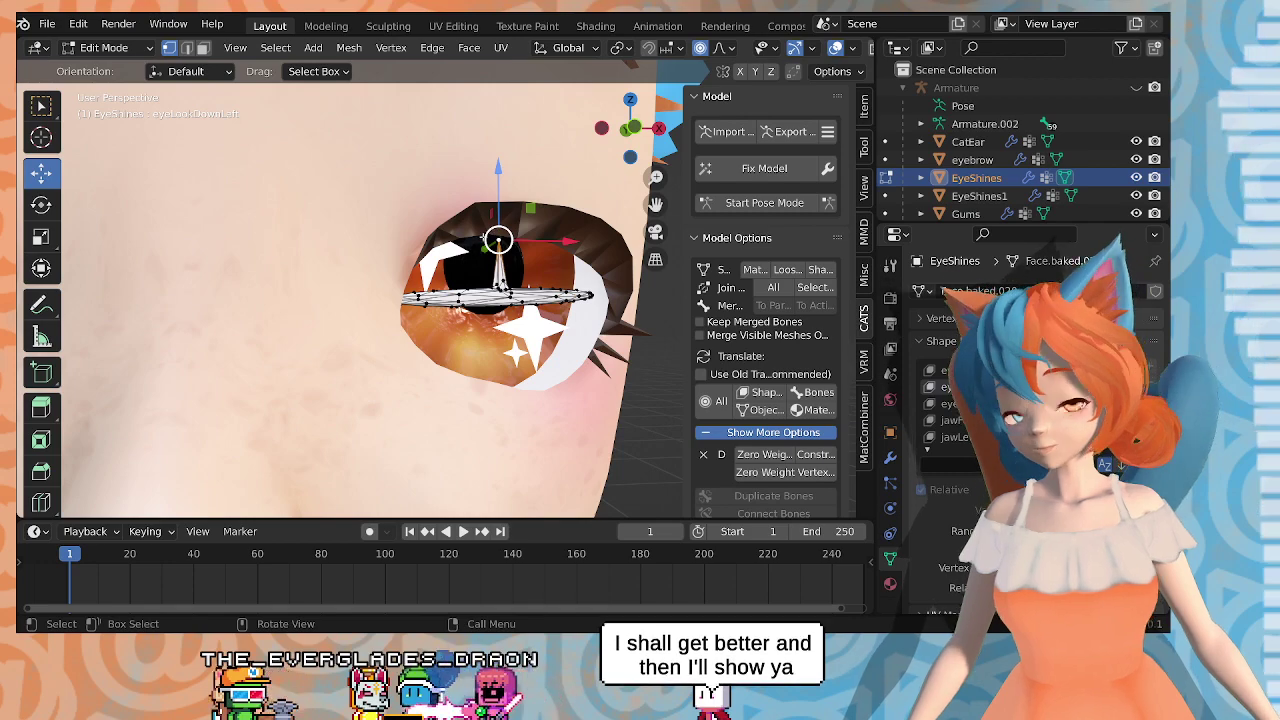
key(g)
right_click(543, 194)
key(o)
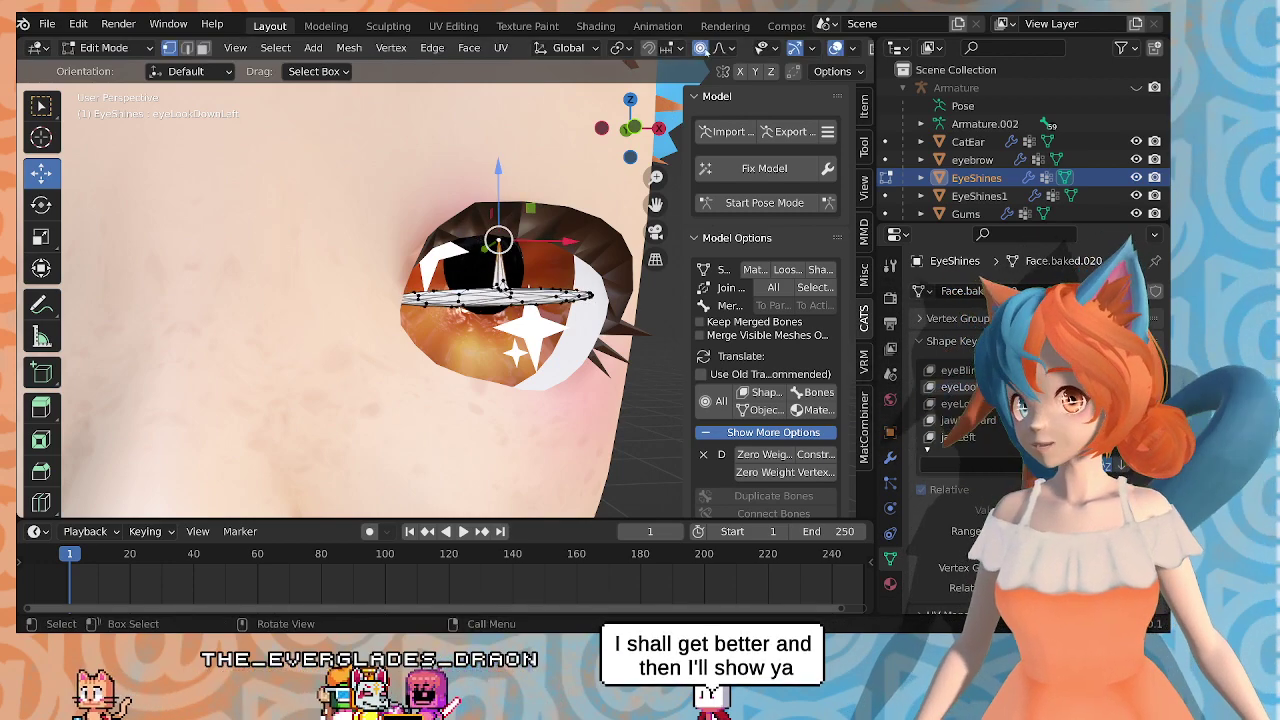
scroll(505, 183, up, 1)
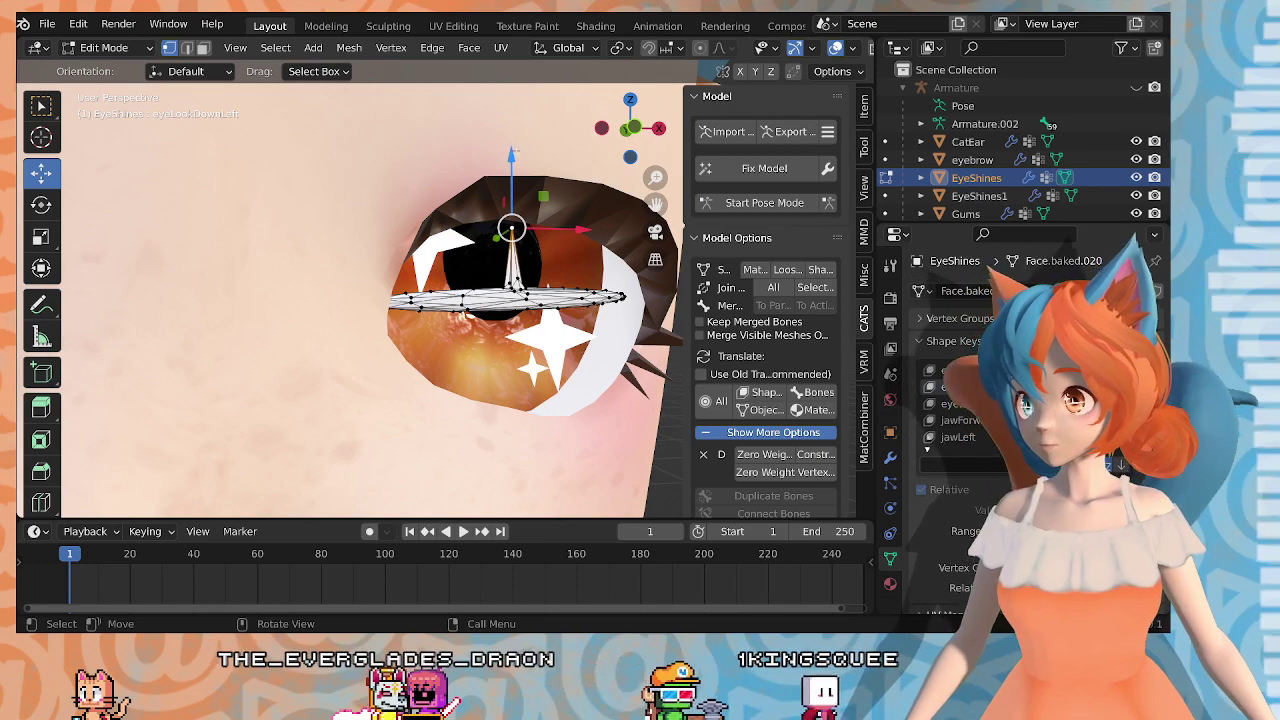
drag(510, 154, 510, 179)
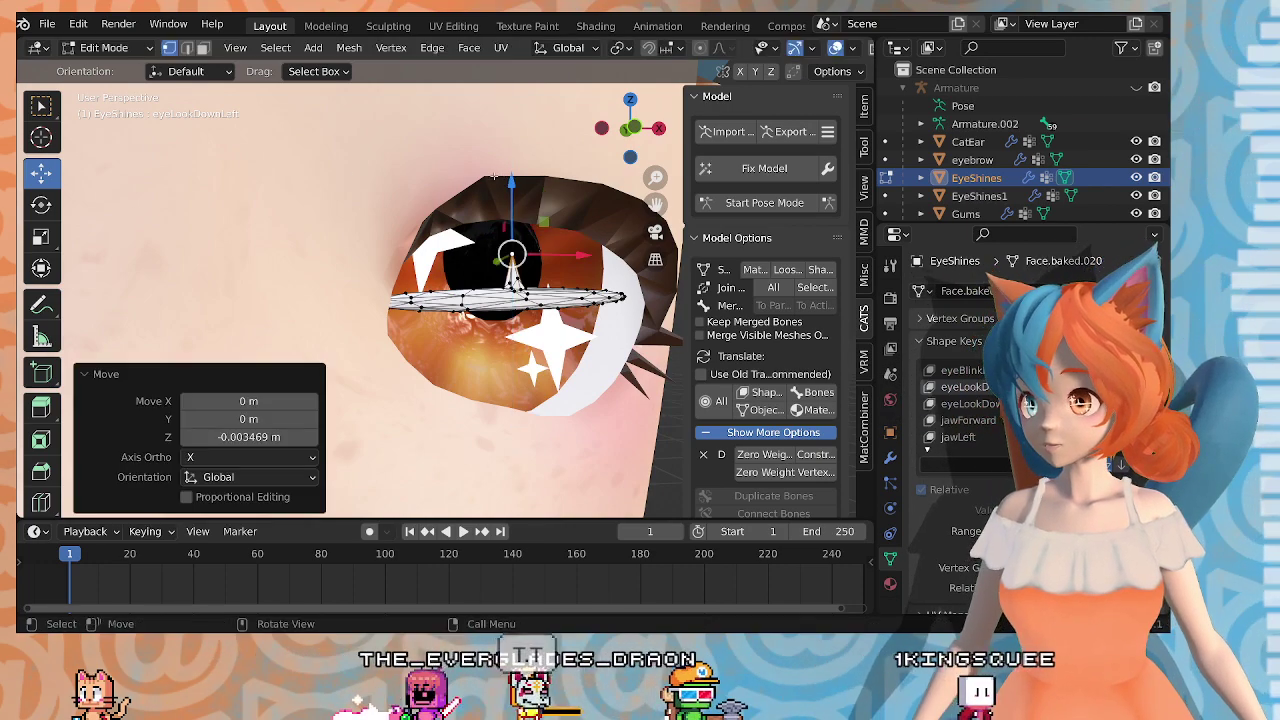
scroll(488, 275, down, 2)
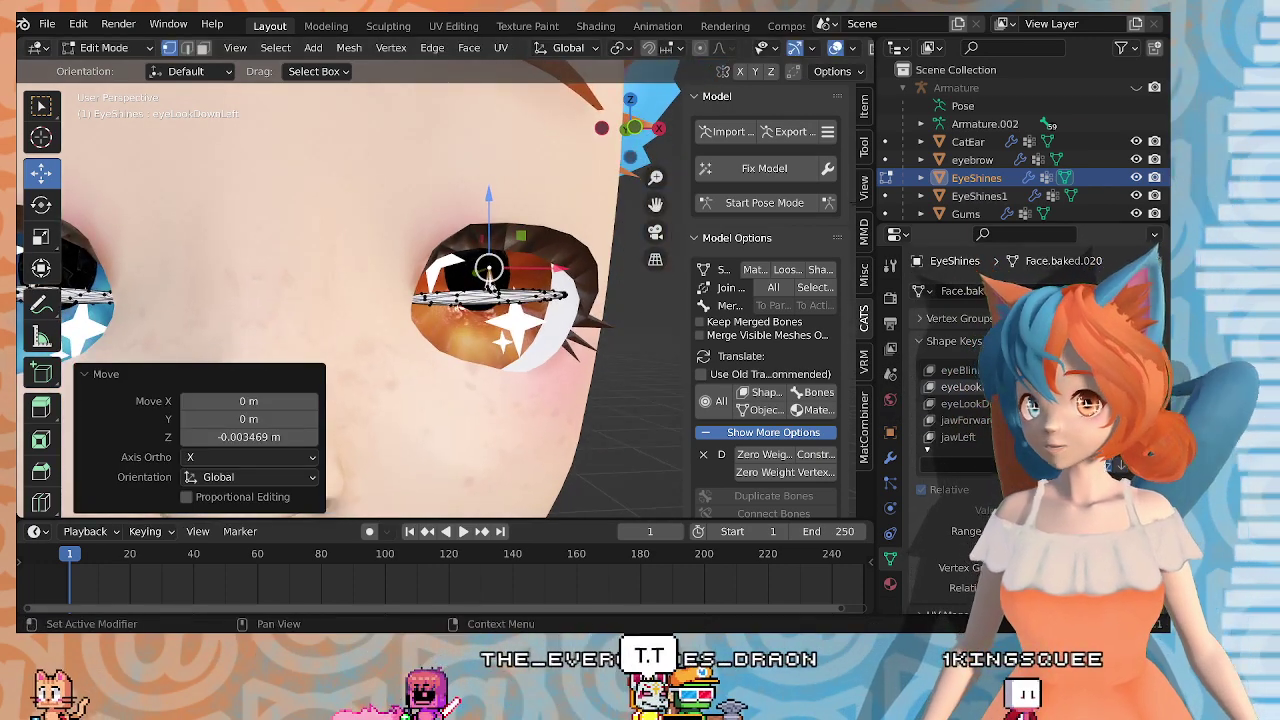
Step: Lower the spike tip of the blue eye's shine along Z in eyeLookDownRight and inspect the look-down shapes on the face
mouse_move(380, 318)
middle_down()
mouse_move(402, 314)
mouse_move(392, 300)
middle_up()
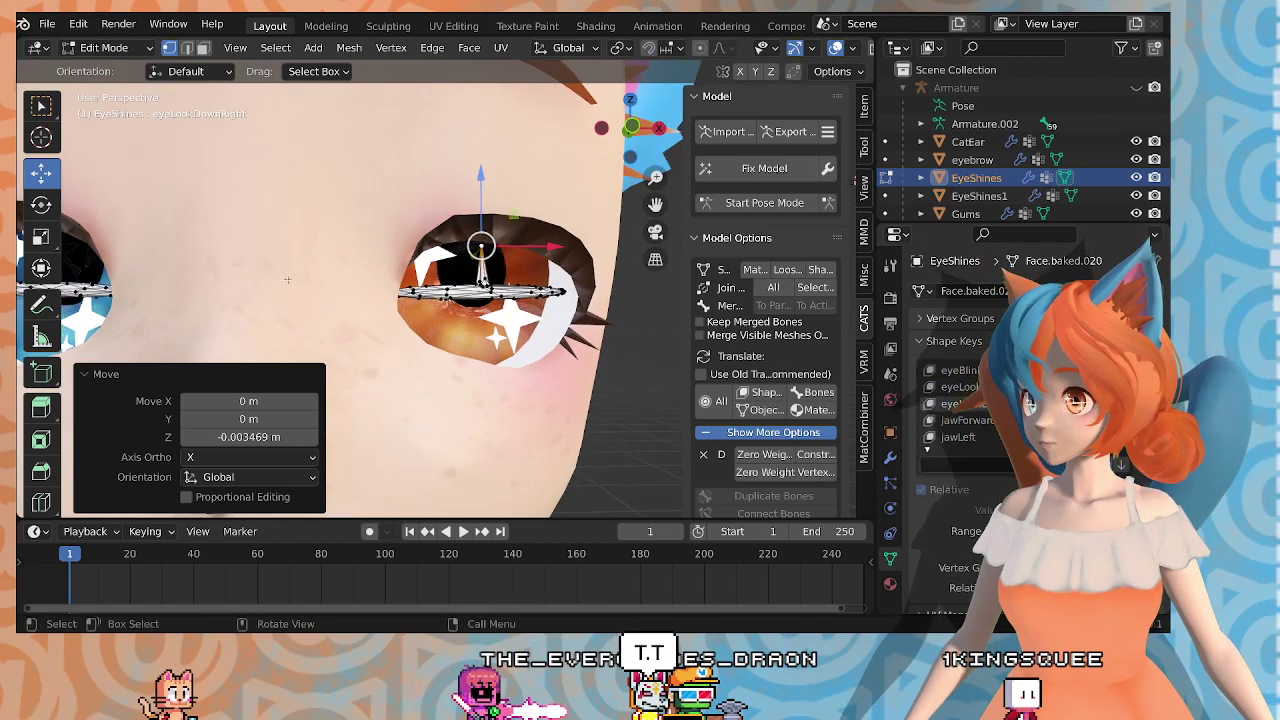
shift+middle_drag(90, 264, 411, 259)
click(418, 253)
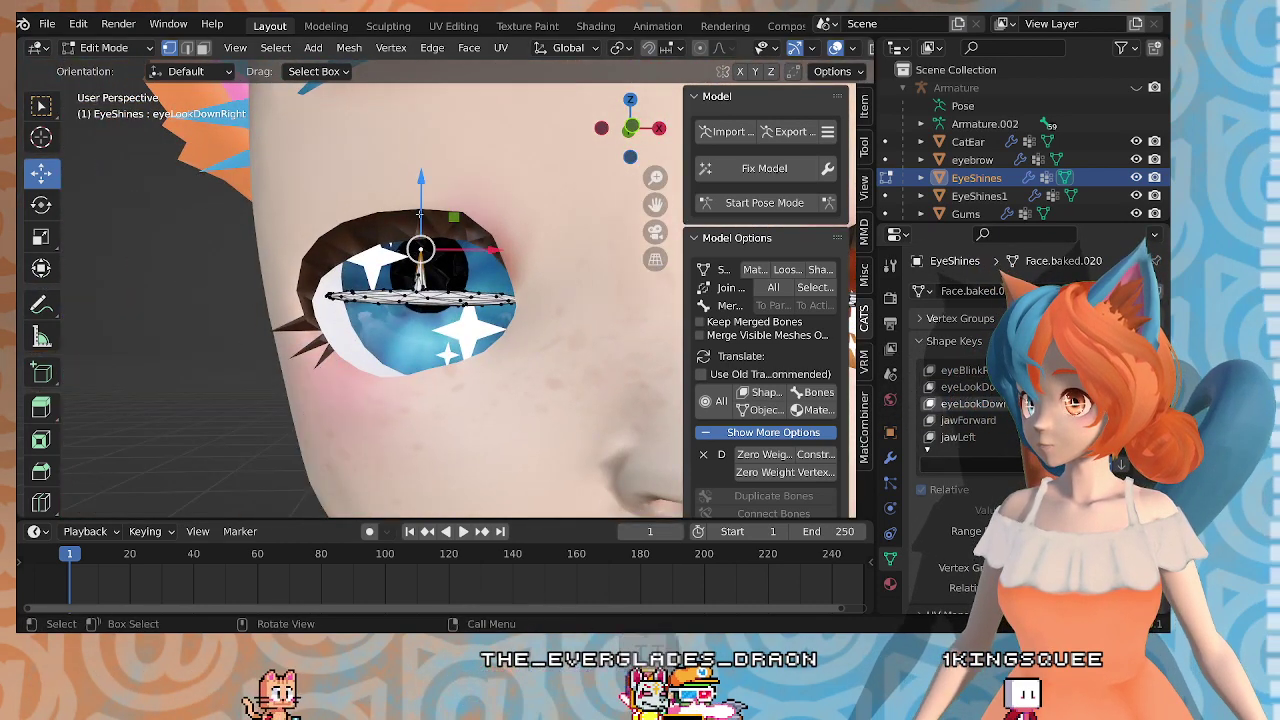
drag(420, 213, 414, 224)
scroll(529, 323, down, 4)
middle_drag(529, 323, 520, 365)
key(Tab)
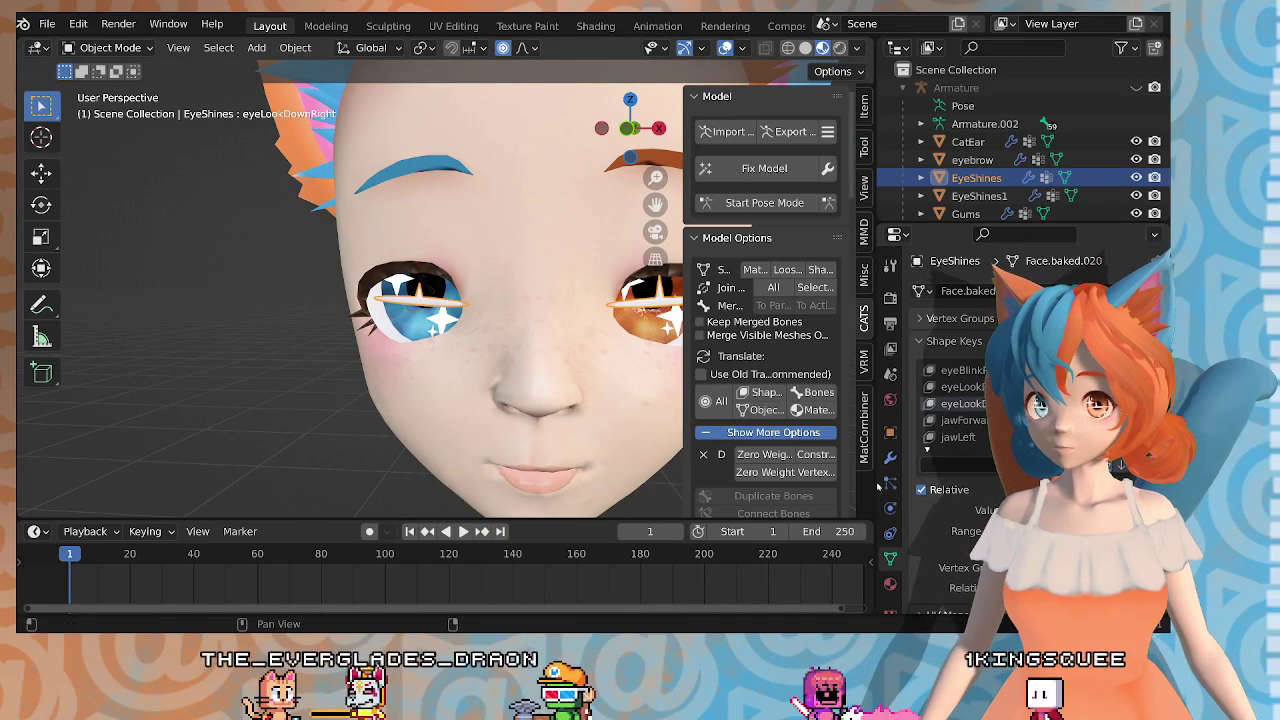
click(985, 387)
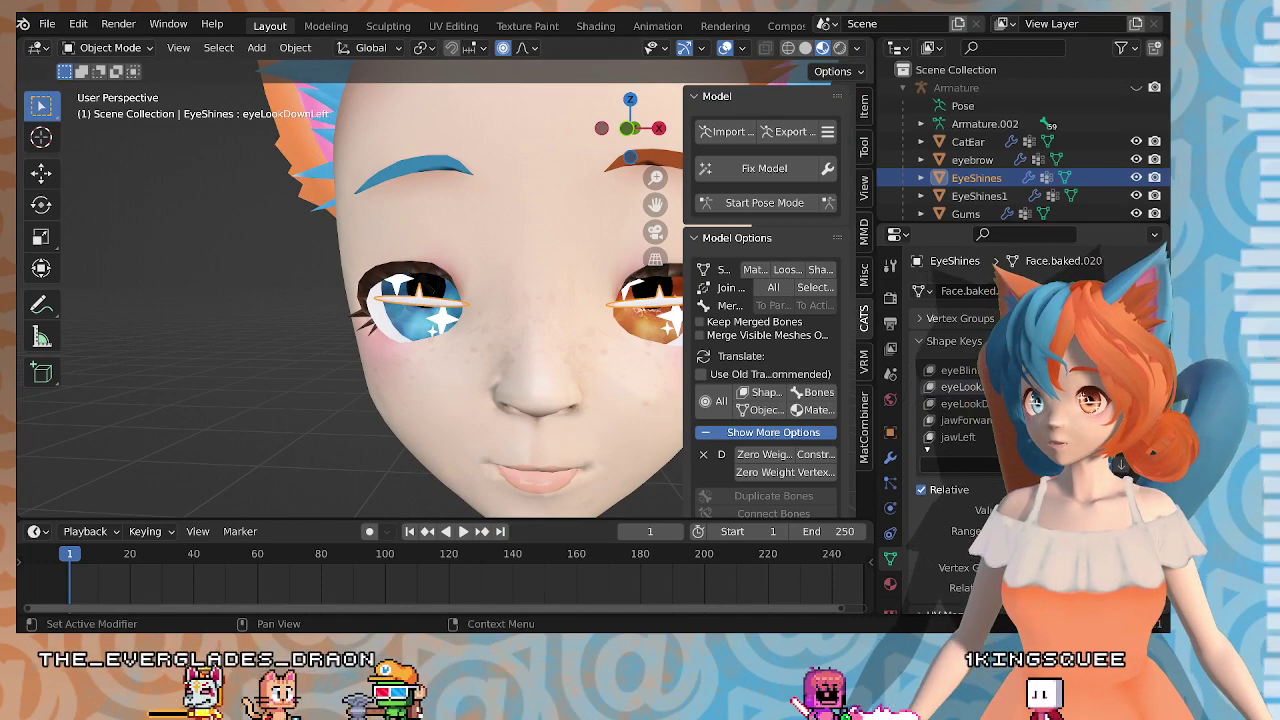
middle_drag(400, 420, 365, 405)
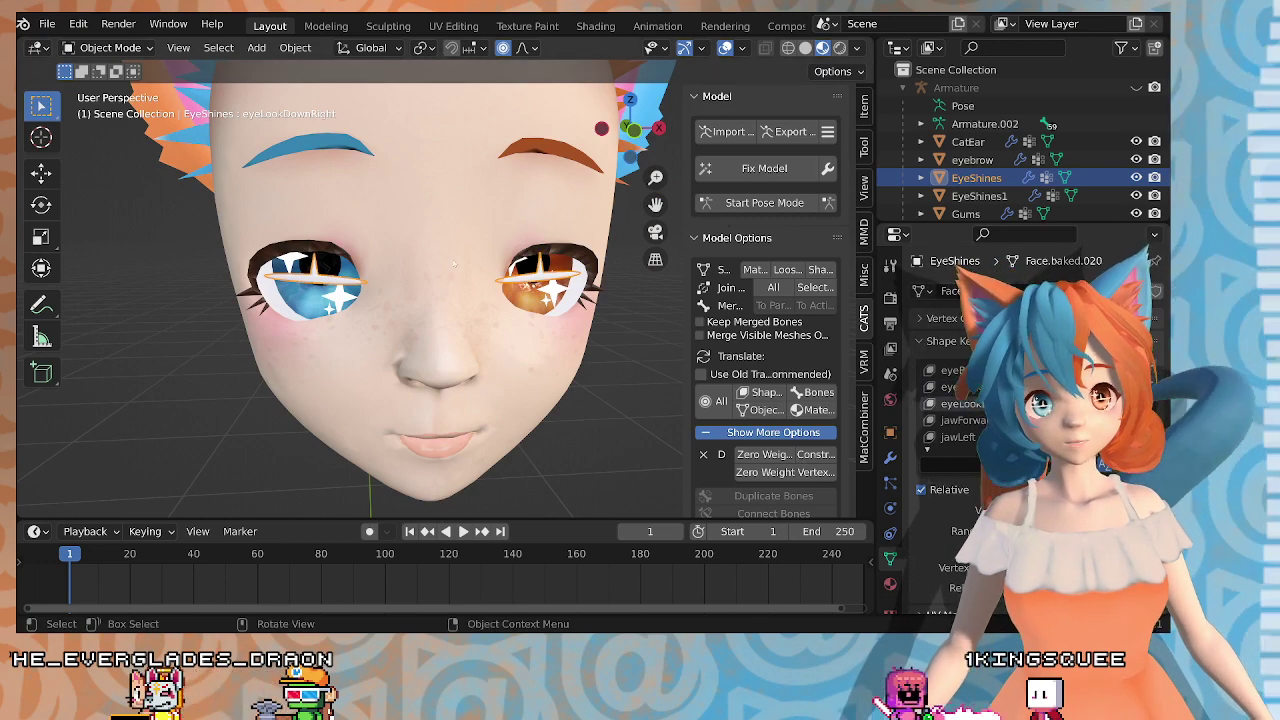
middle_drag(438, 234, 417, 227)
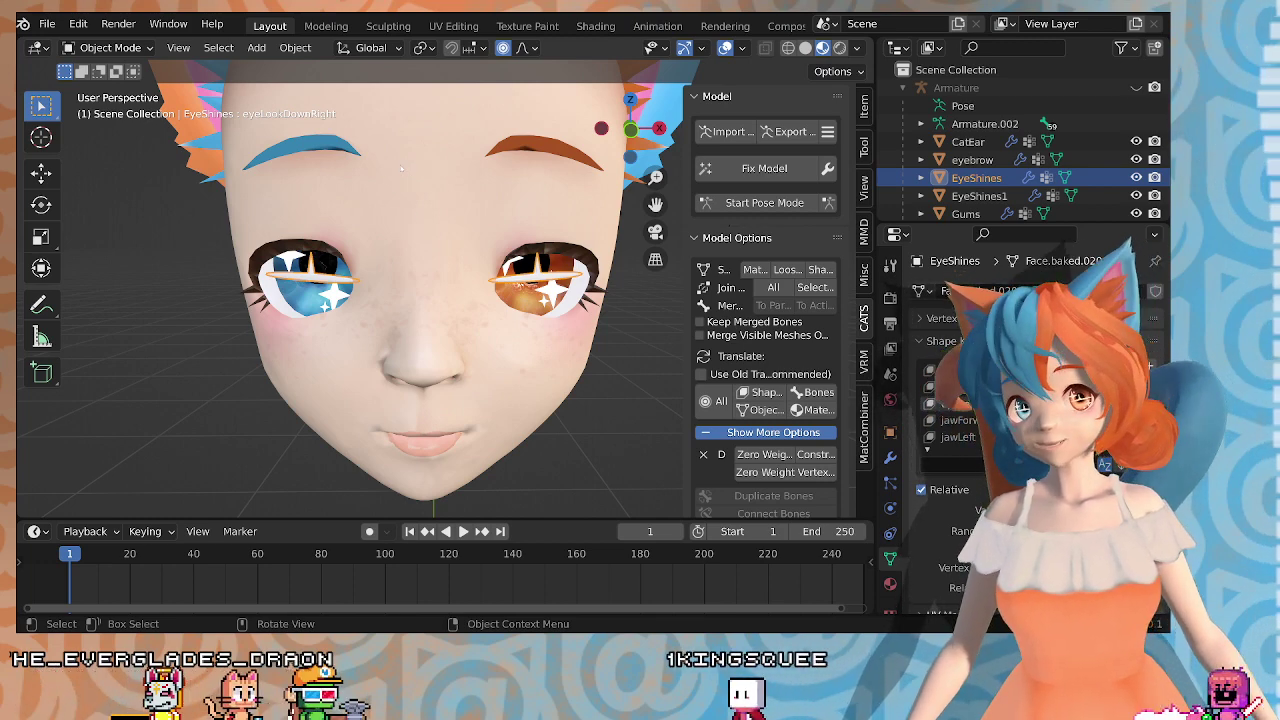
scroll(344, 237, up, 3)
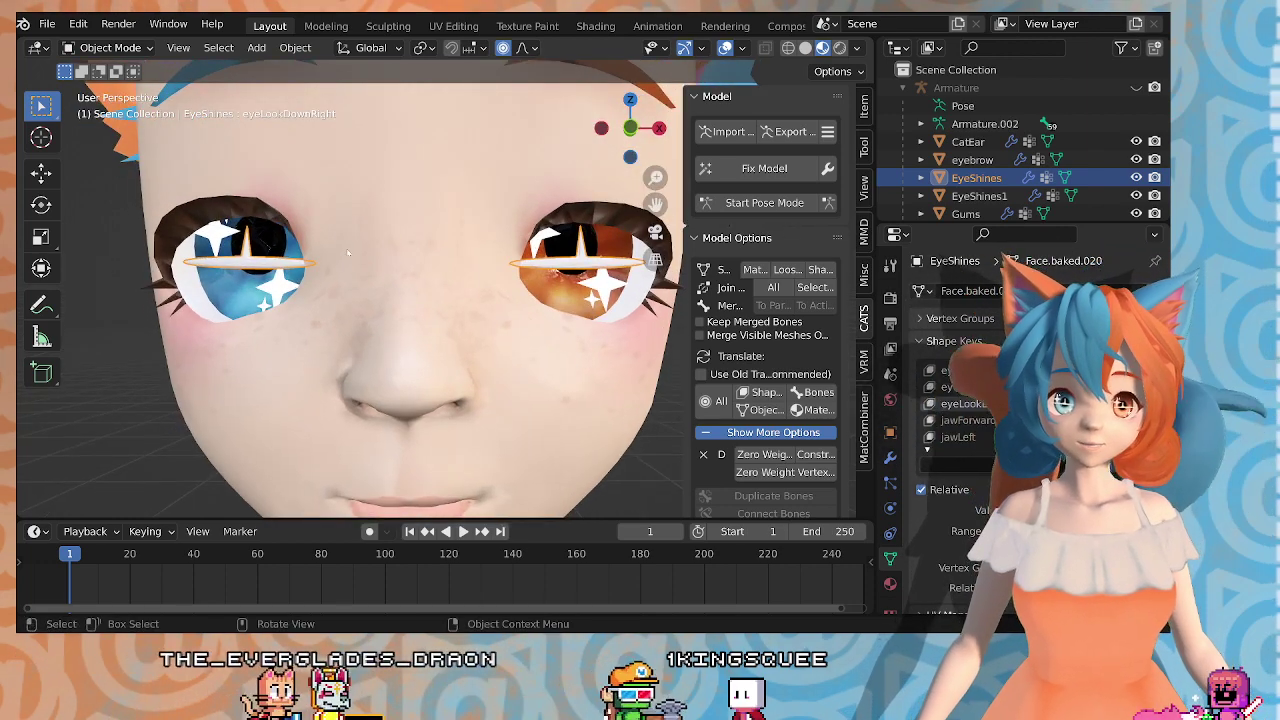
middle_drag(382, 241, 390, 279)
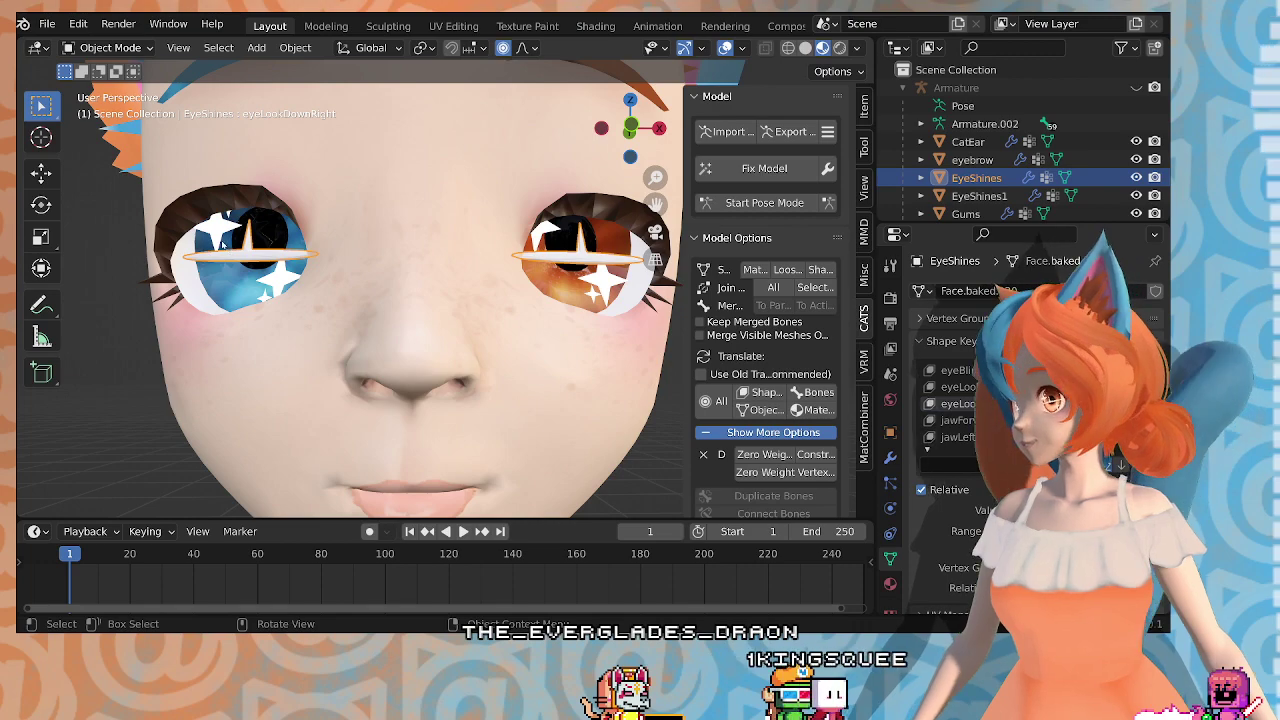
Step: Add an eyeLookDownRight shape key to EyeShines1 directly above jawForward and make eyeLookDownLeft the active shape key
click(225, 243)
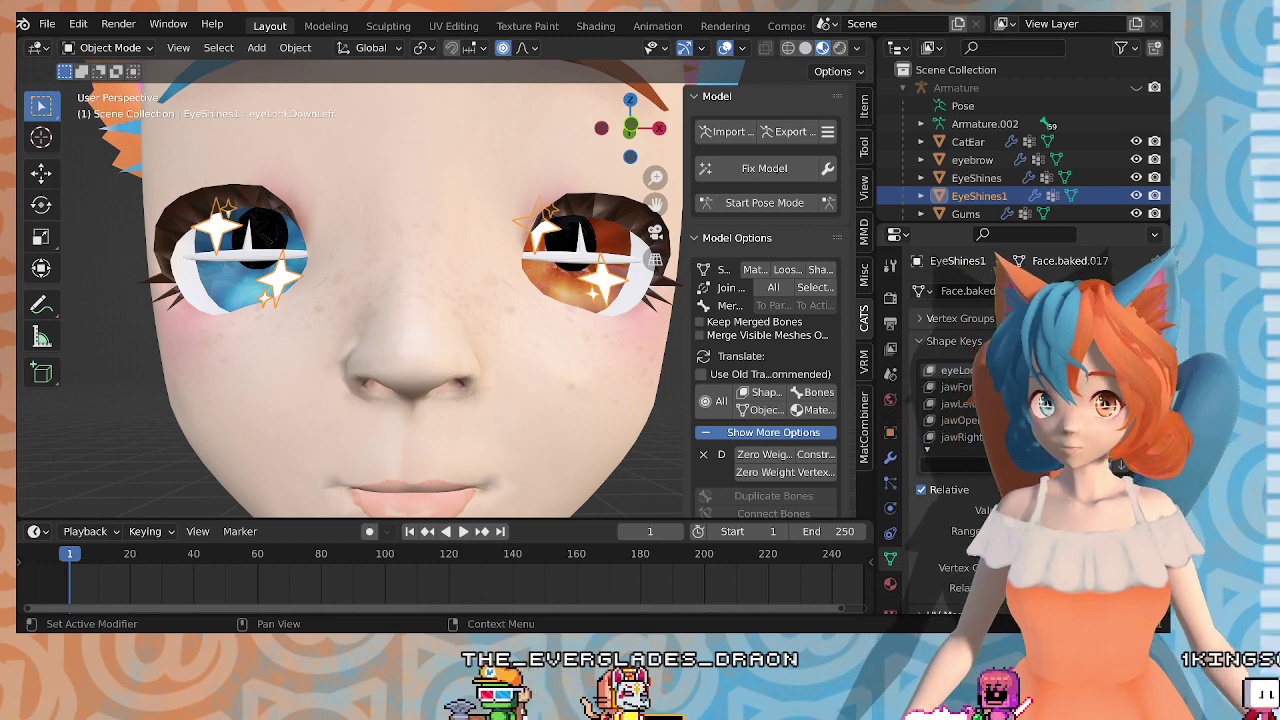
double_click(972, 438)
key(ctrl+v)
key(Return)
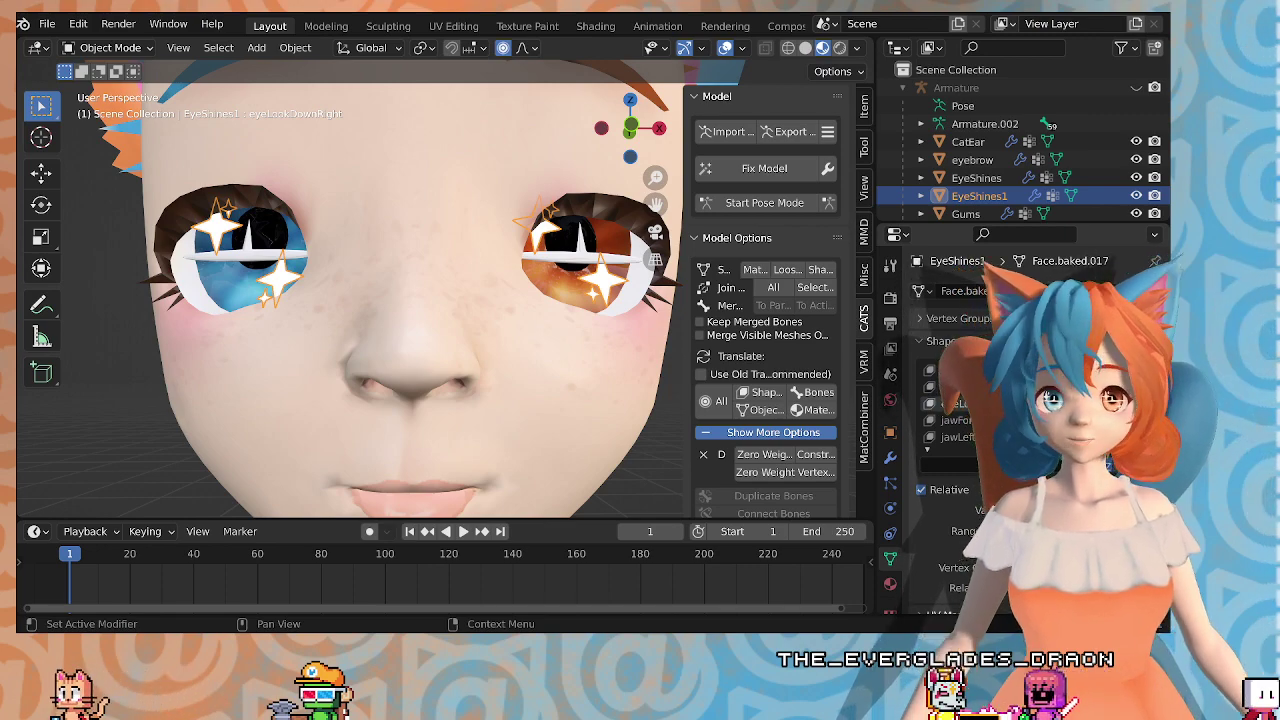
click(1010, 387)
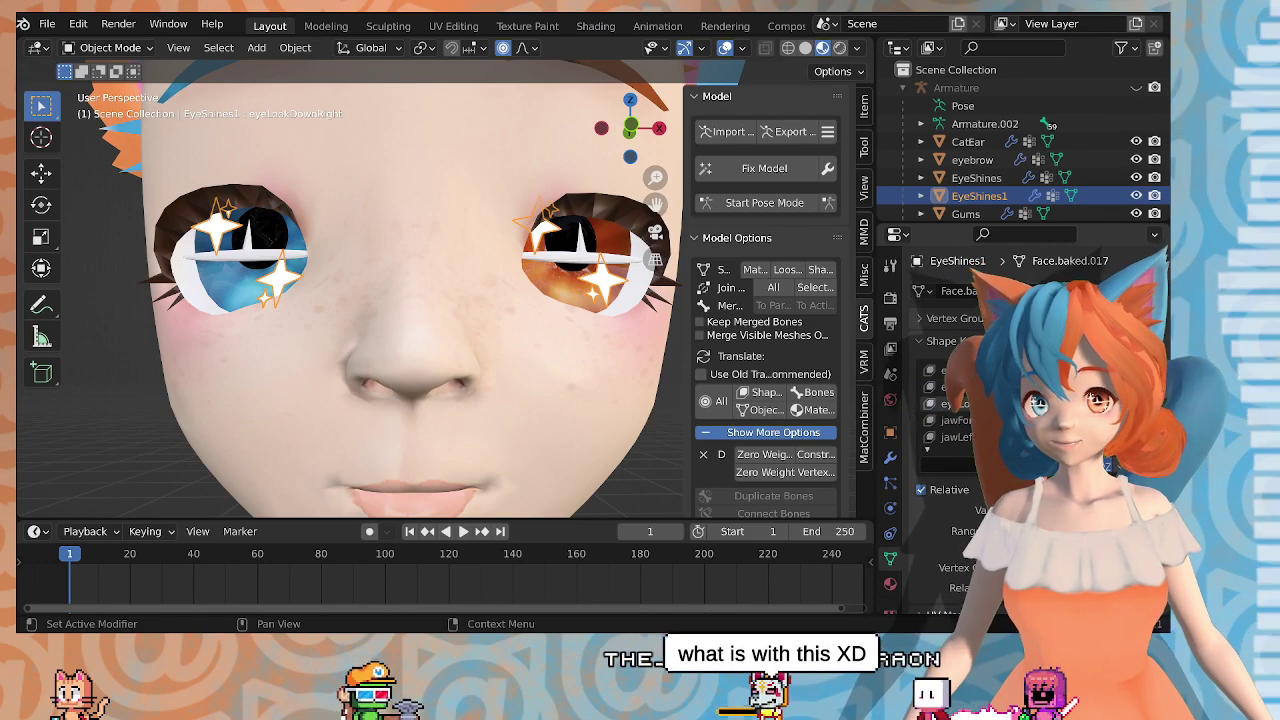
click(1005, 404)
click(1008, 387)
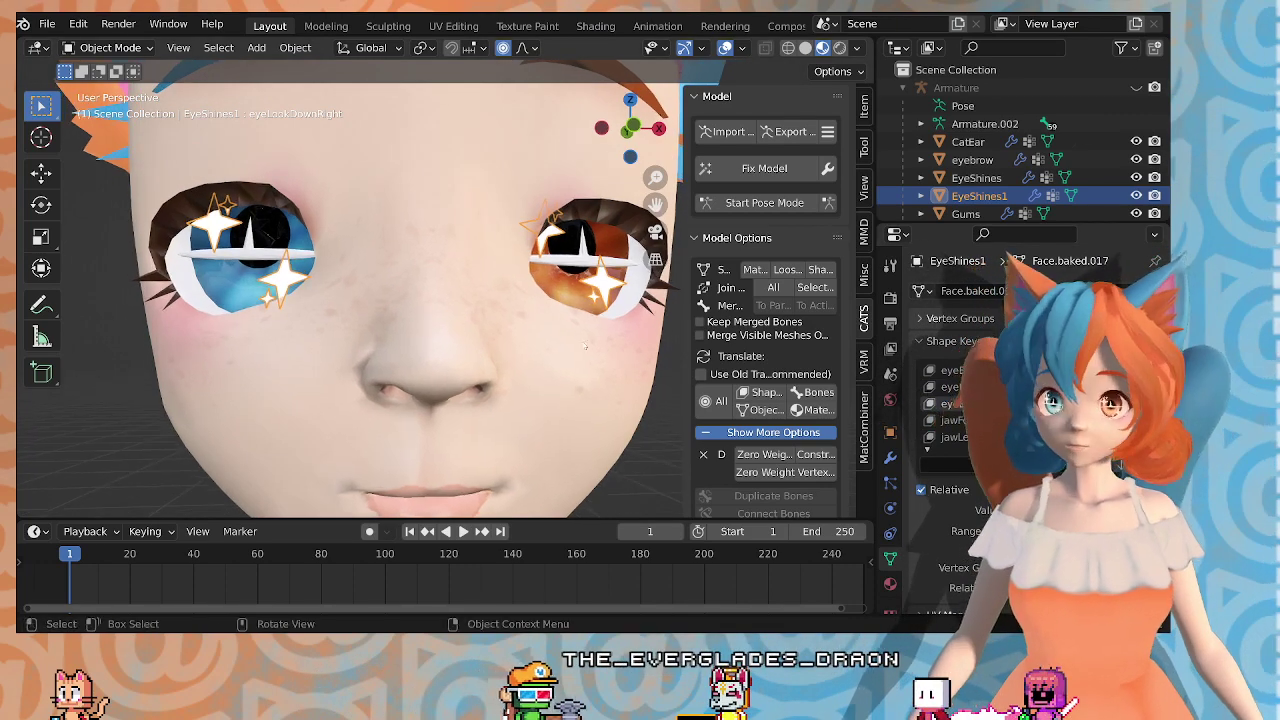
Step: Scale the large upper star on the orange eye to 0.5 in eyeLookDownLeft and lower it along Z
middle_drag(546, 311, 541, 335)
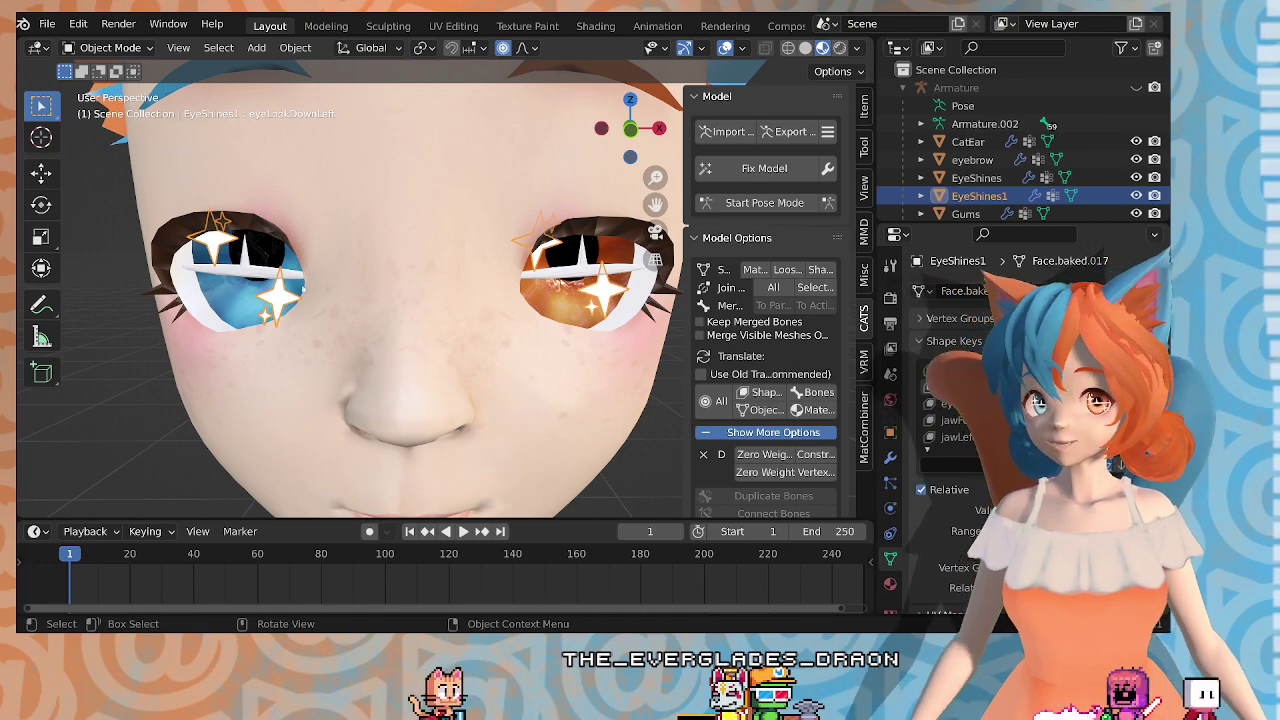
scroll(540, 248, up, 1)
middle_drag(546, 247, 432, 220)
scroll(432, 219, up, 1)
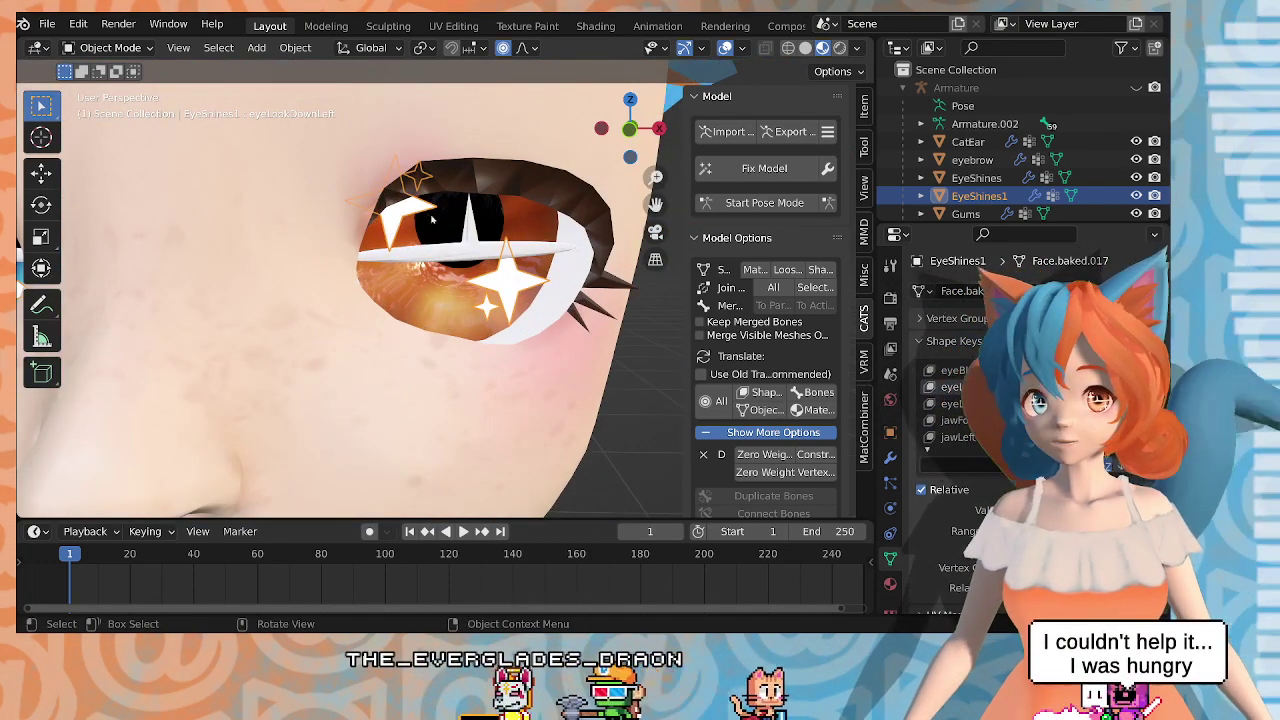
middle_drag(493, 182, 490, 178)
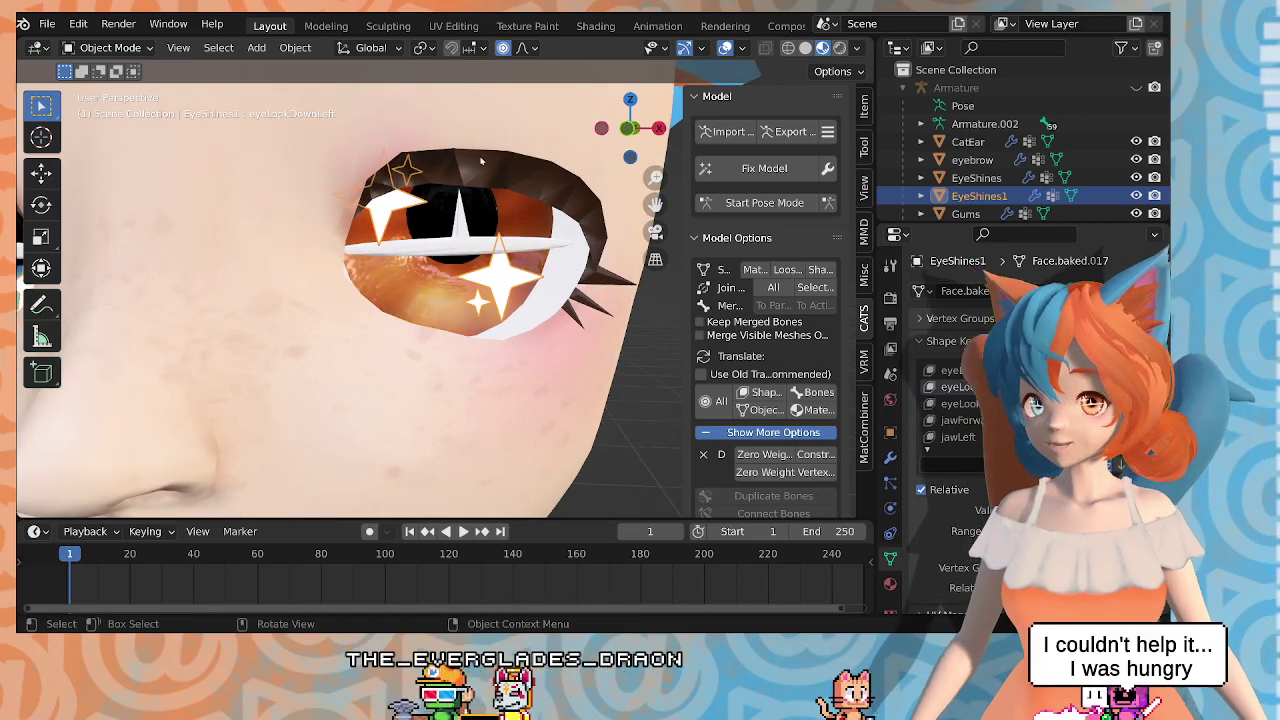
key(Tab)
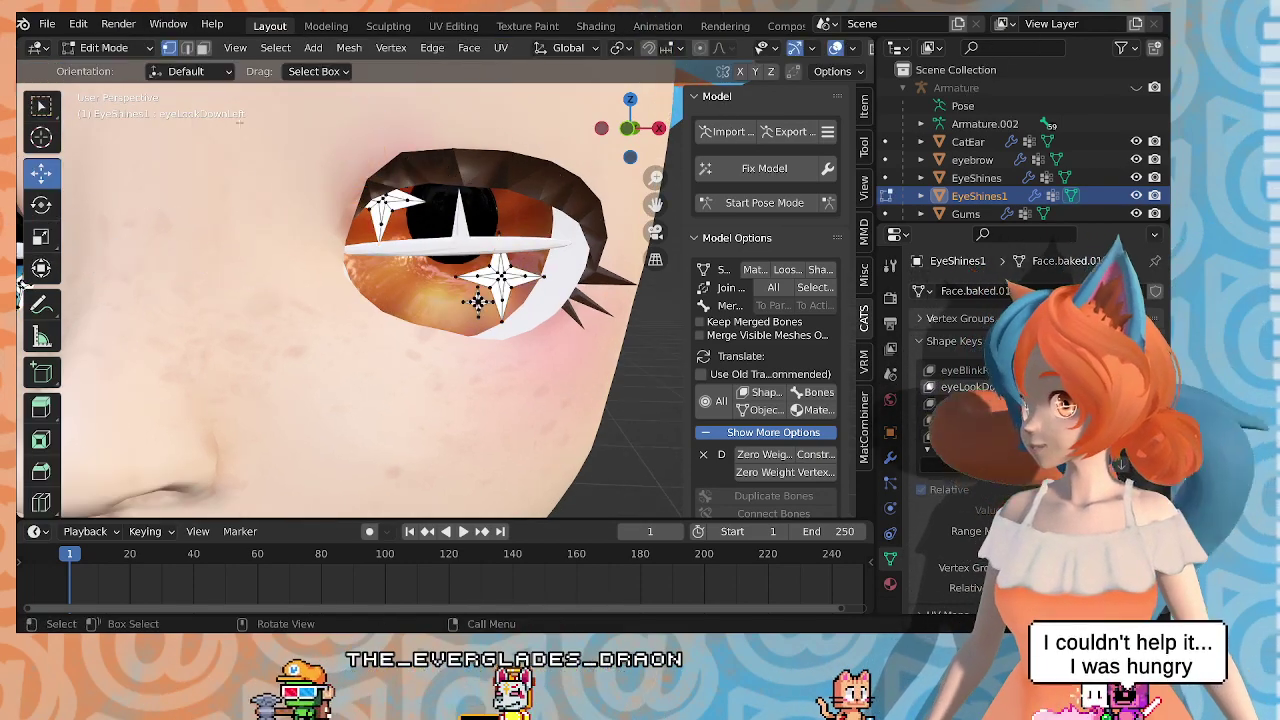
middle_drag(380, 124, 408, 183)
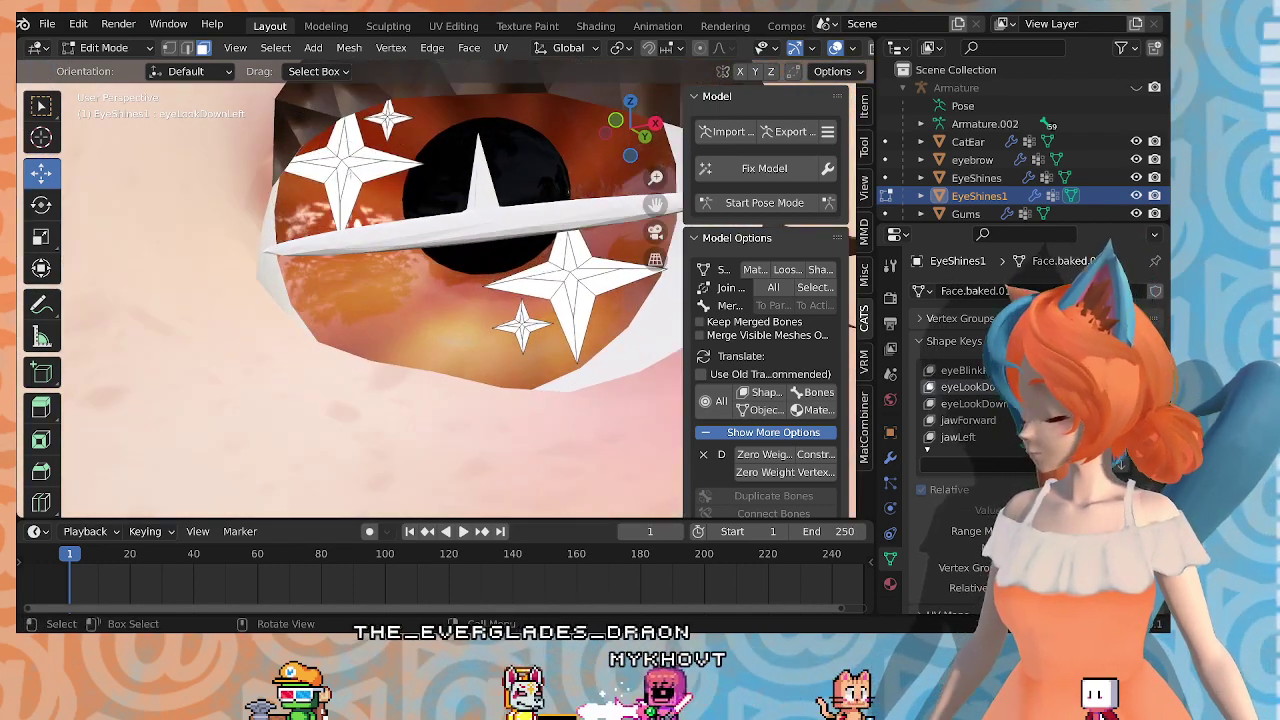
key(c)
click(340, 162)
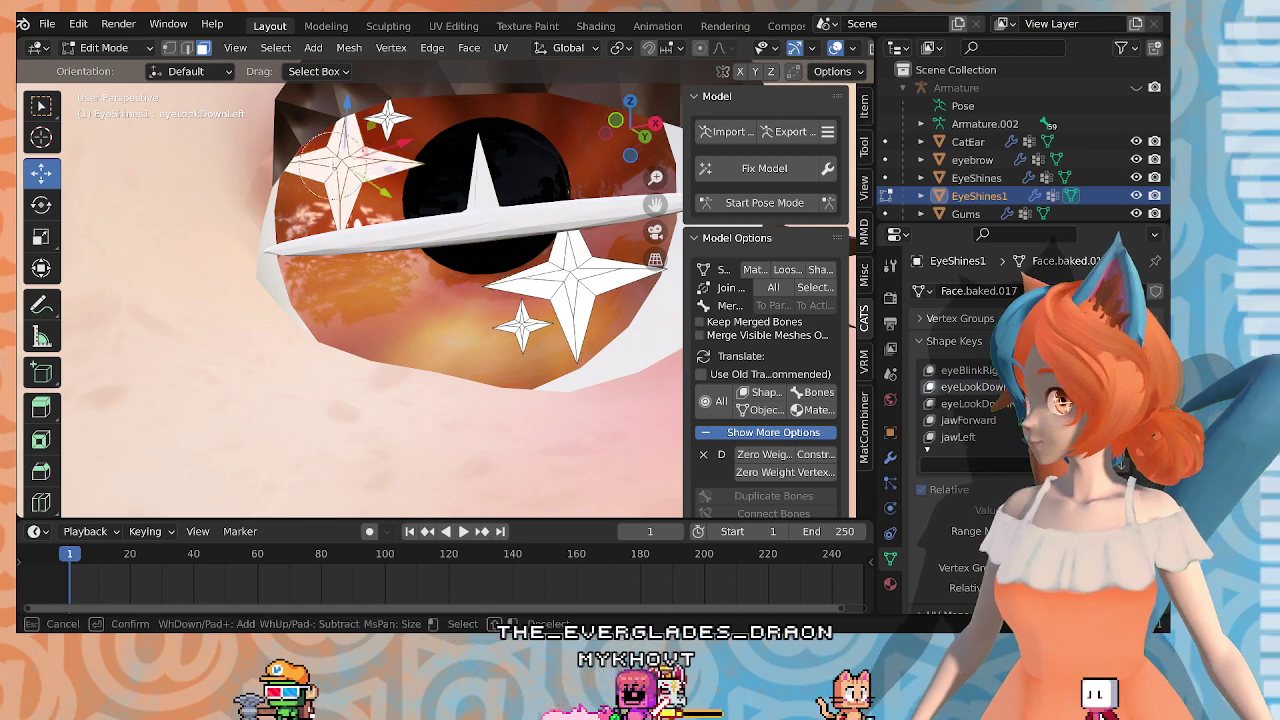
key(Escape)
scroll(425, 192, down, 1)
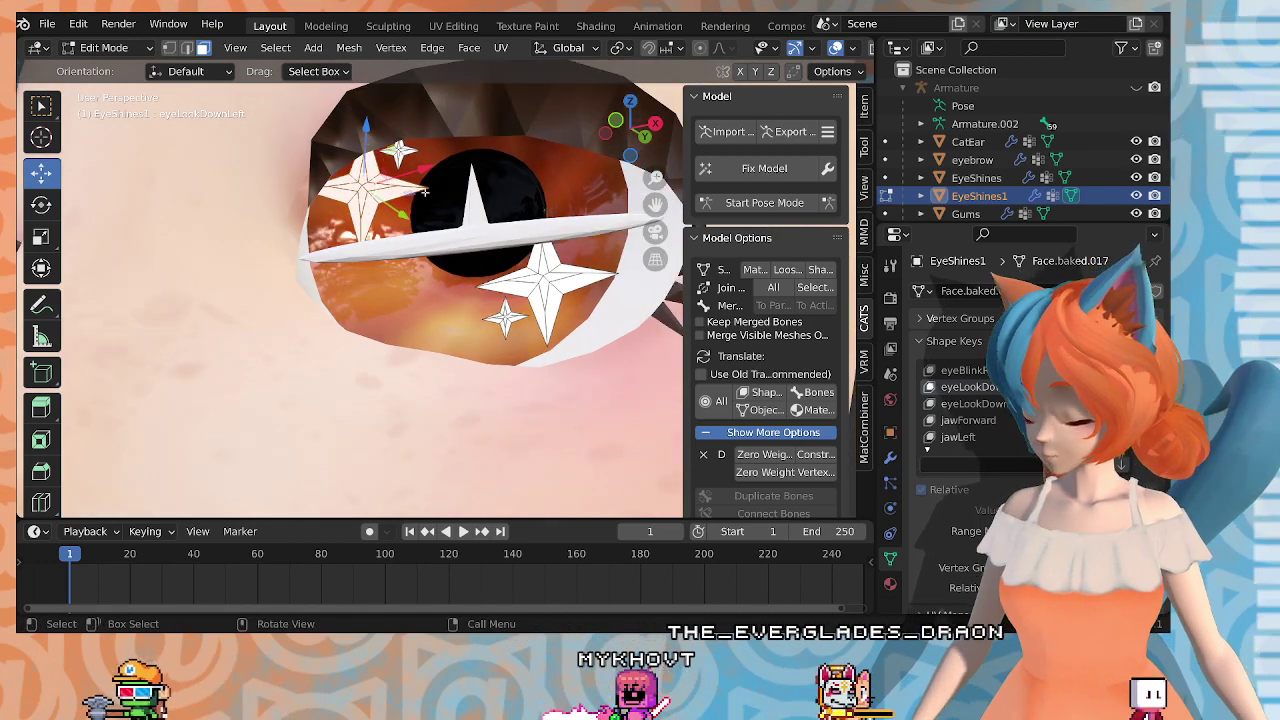
text(s.5)
key(Return)
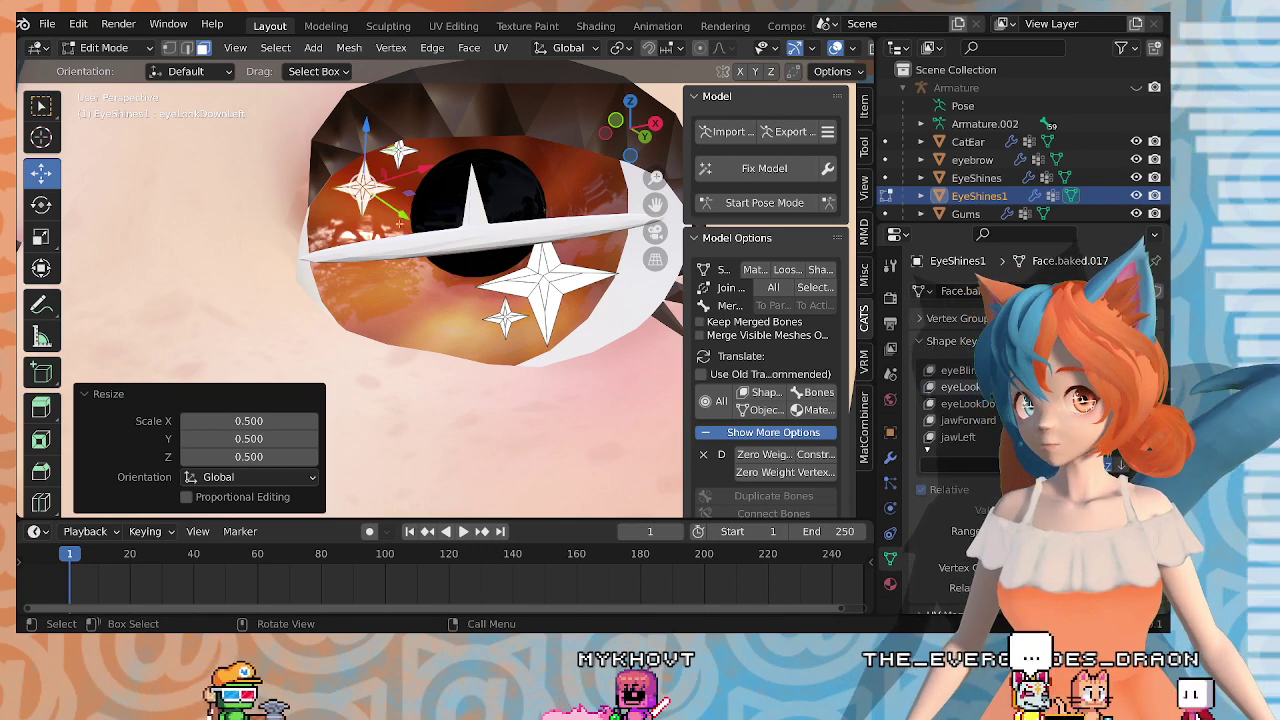
middle_drag(365, 135, 389, 117)
drag(380, 124, 375, 166)
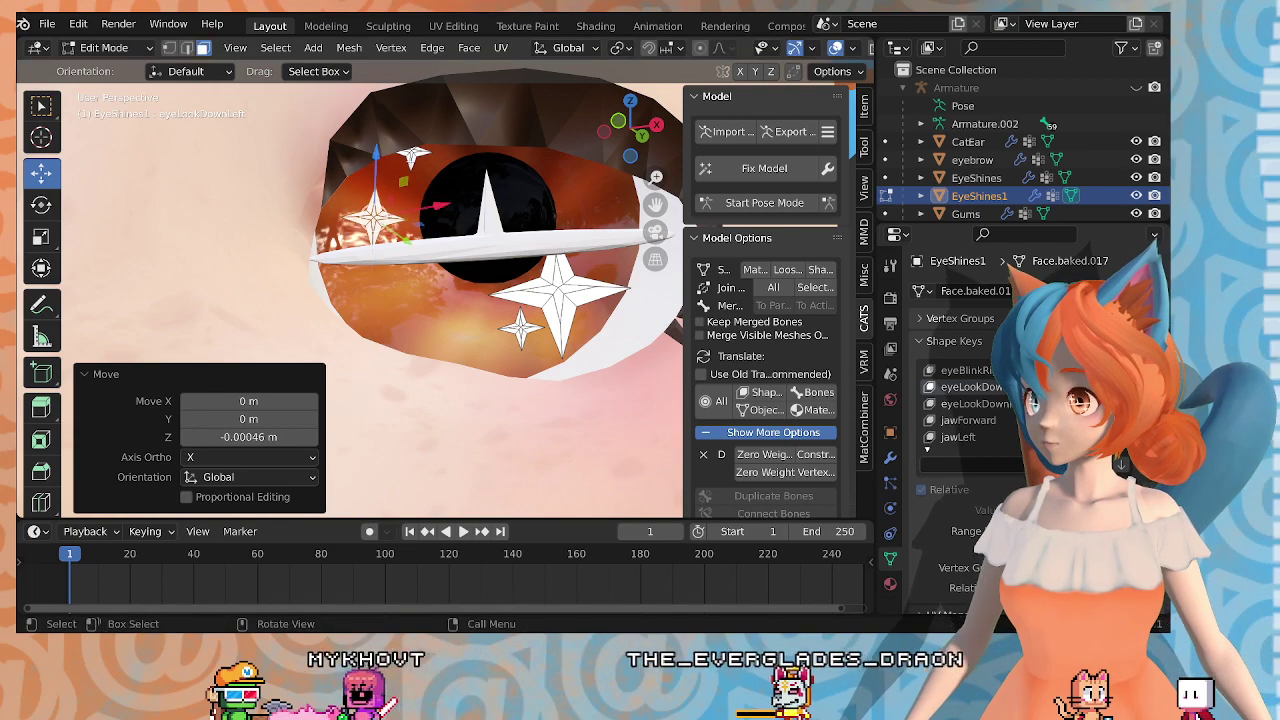
Step: Scale the small upper star on the orange eye to 0.5 and move it -0.005752 m along Z and -0.001687 m along X
click(411, 160)
middle_drag(412, 161, 505, 193)
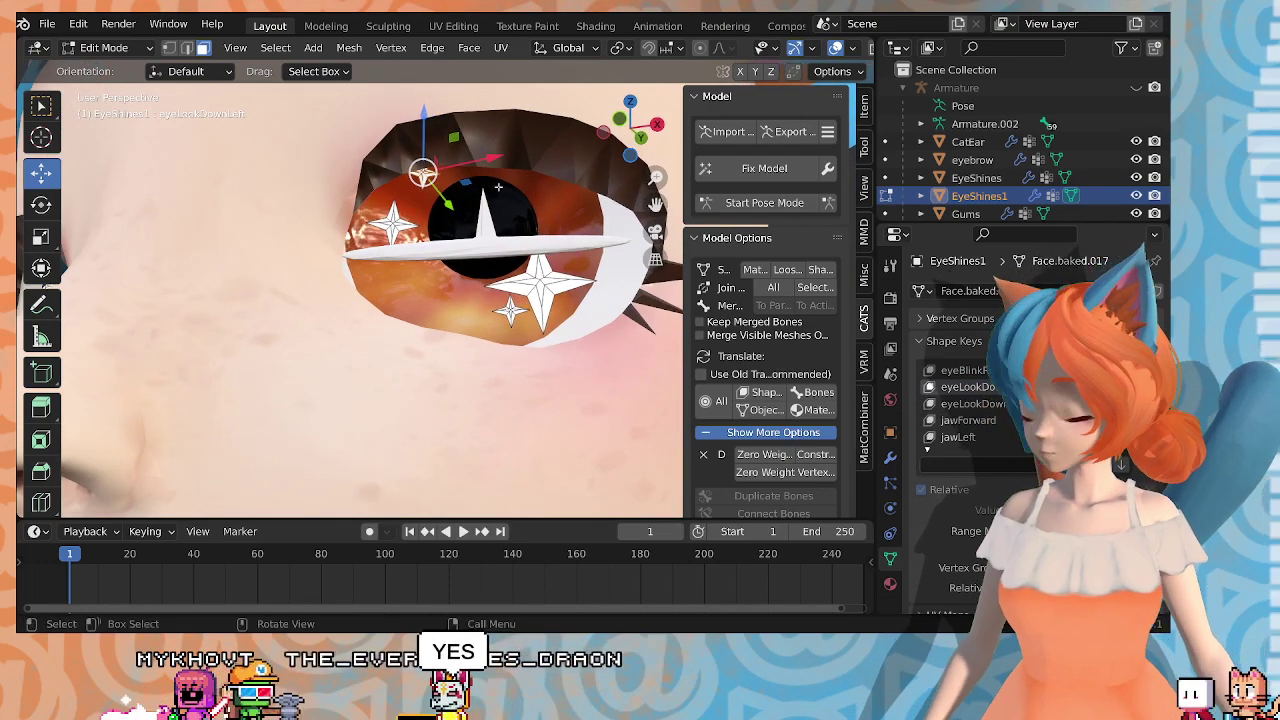
key(period)
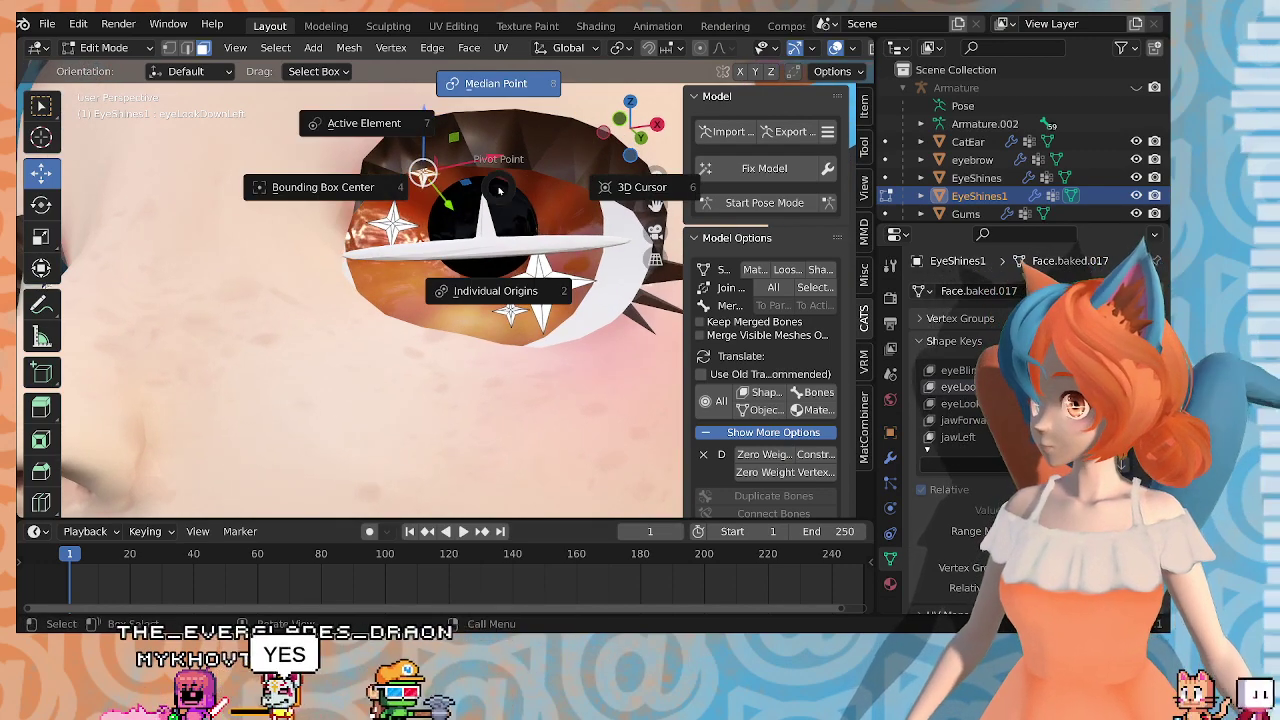
key(Escape)
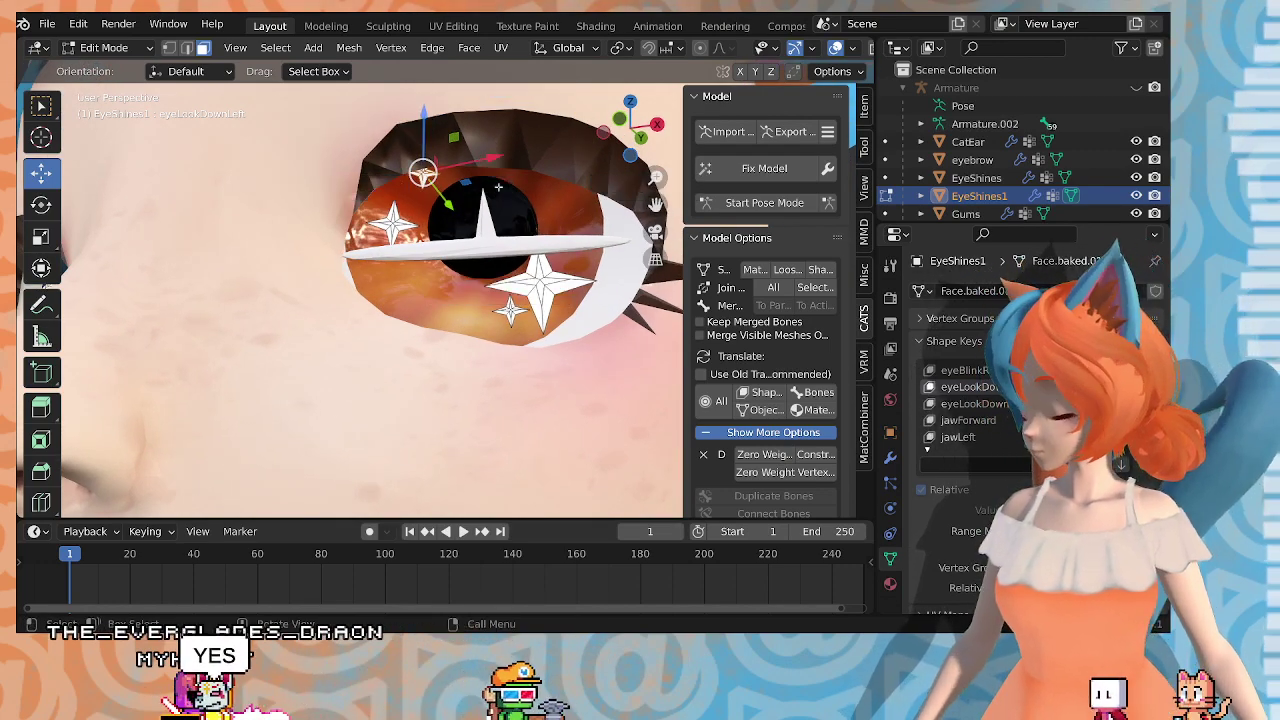
key(s)
key(Return)
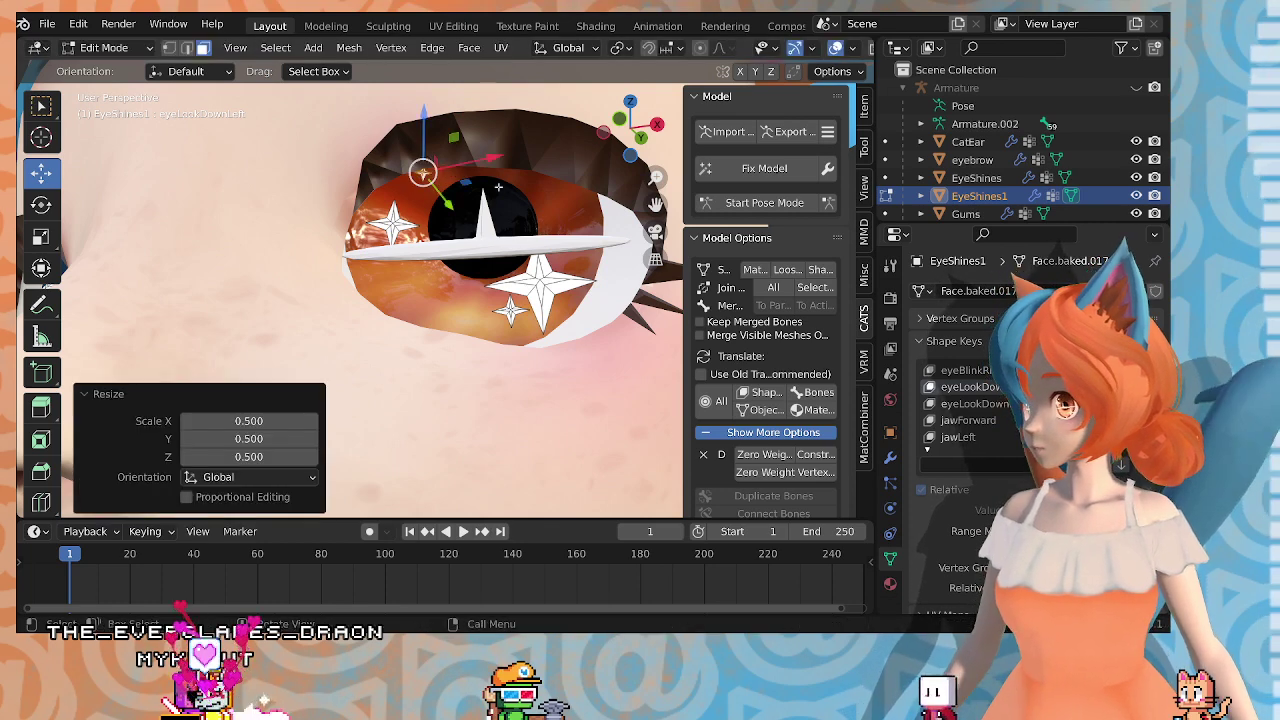
drag(423, 128, 404, 162)
middle_drag(404, 162, 420, 220)
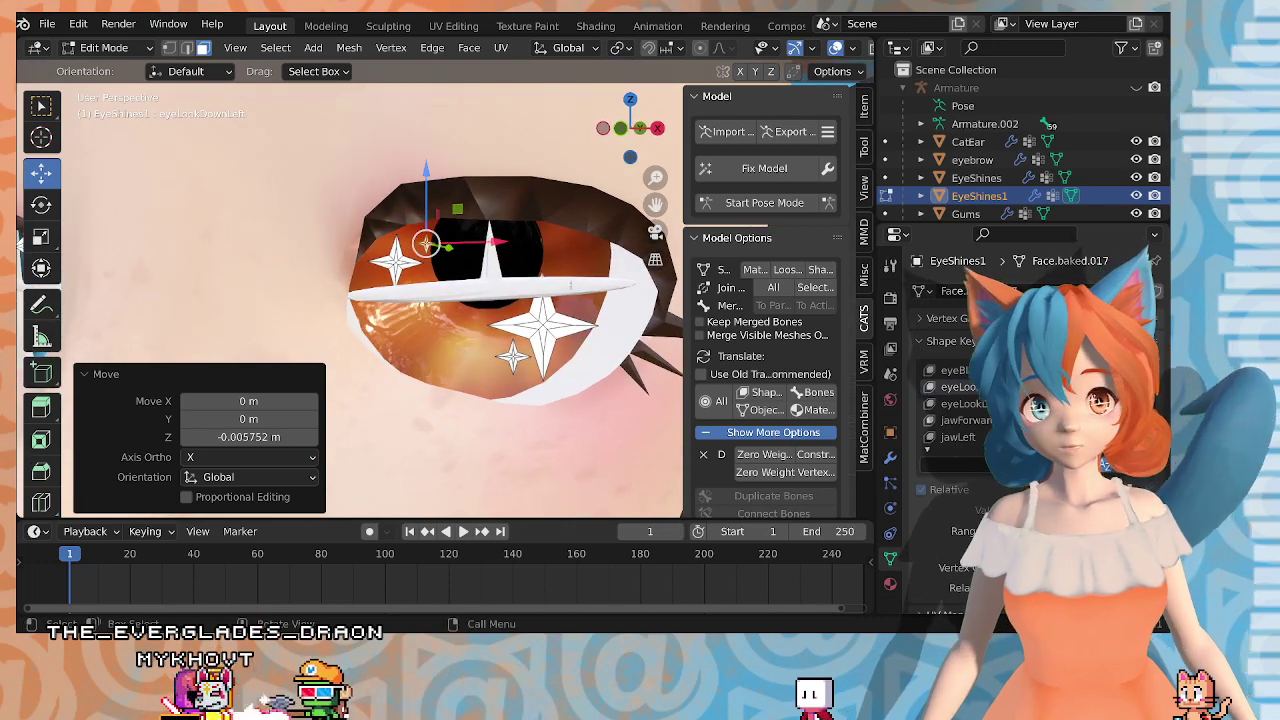
drag(505, 243, 493, 243)
middle_drag(493, 243, 472, 224)
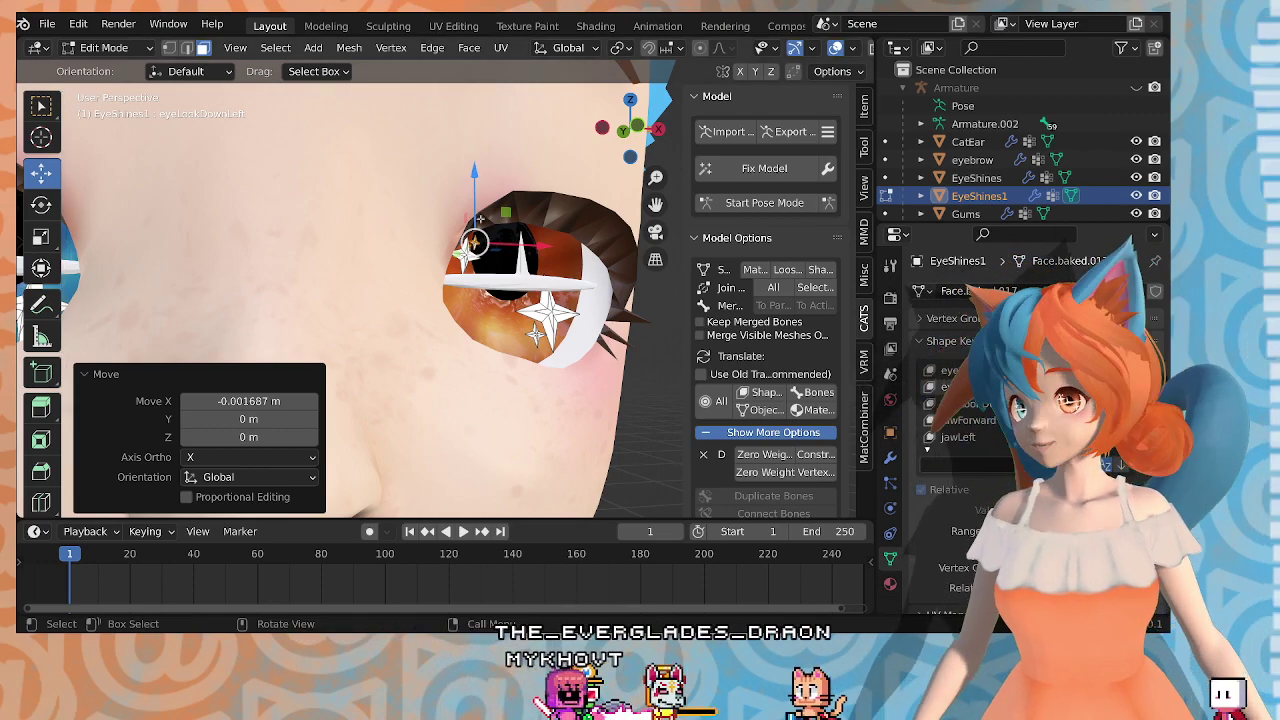
Step: Switch EyeShines1 to the eyeLookDownRight shape key for editing the blue eye's stars
click(945, 404)
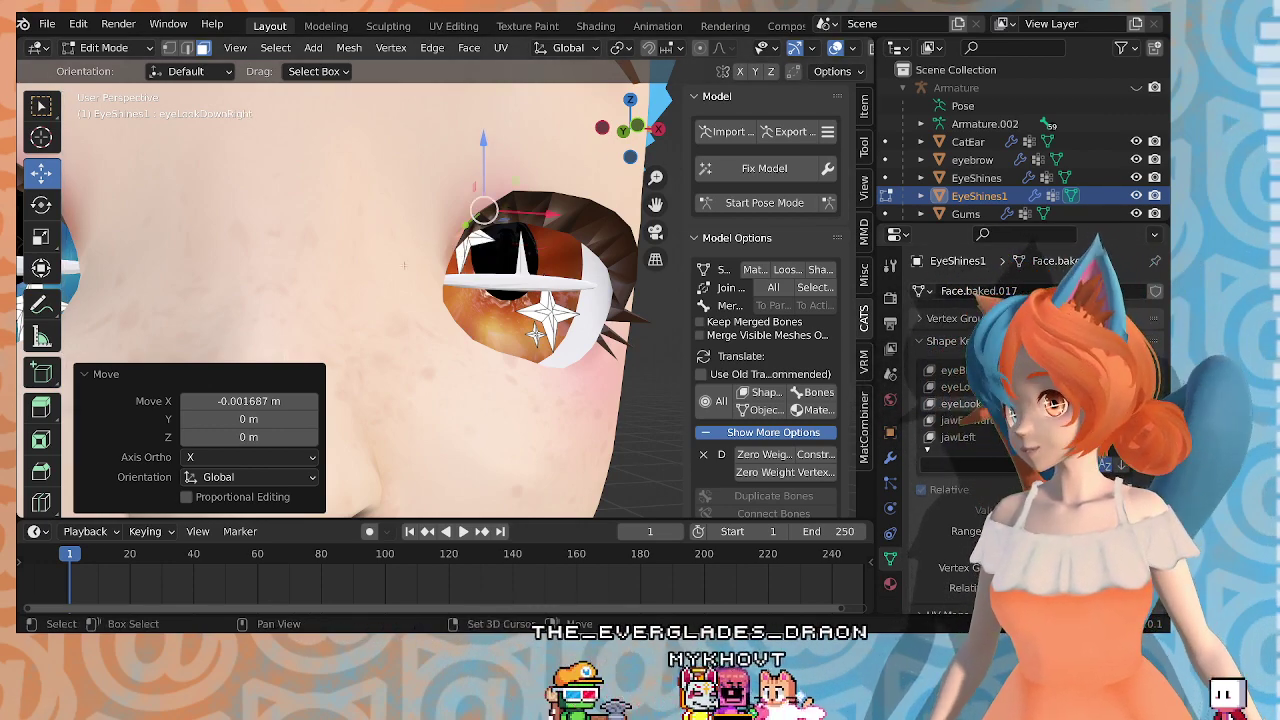
shift+middle_drag(404, 265, 700, 242)
scroll(560, 180, up, 3)
middle_drag(520, 140, 470, 130)
scroll(497, 125, up, 1)
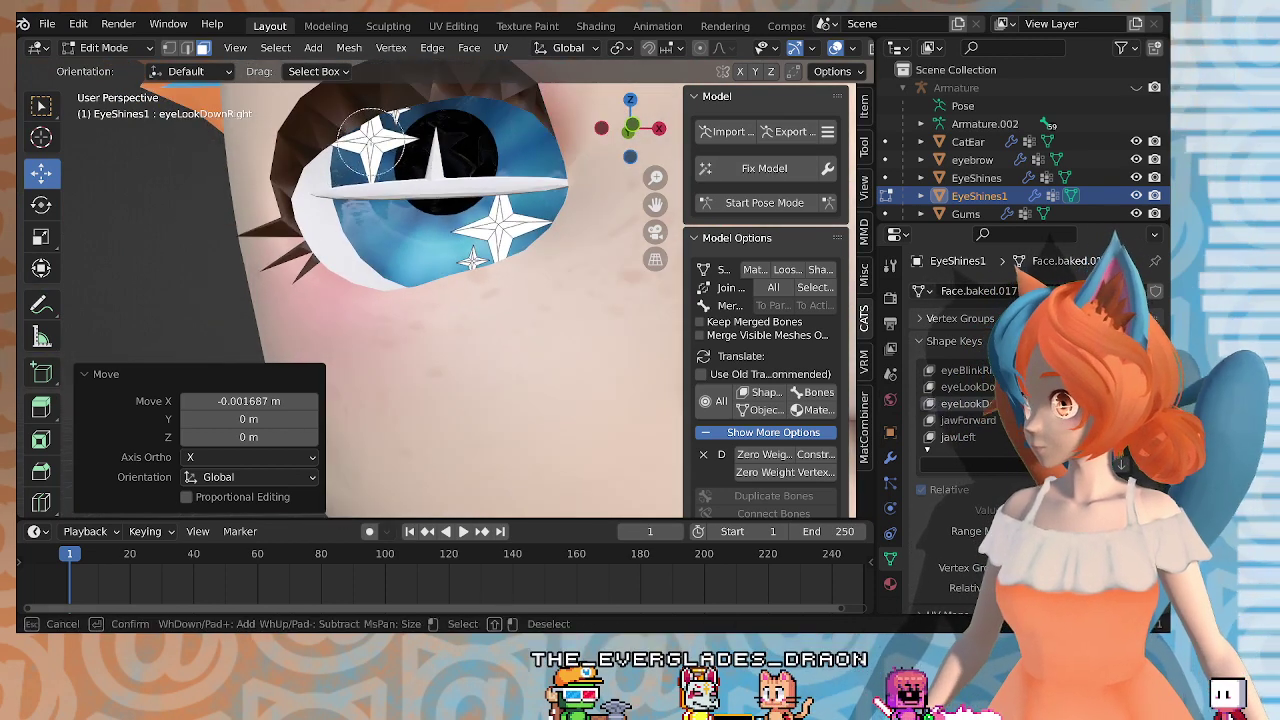
Step: Try to scale the large upper star on the blue eye to 0.5
key(Escape)
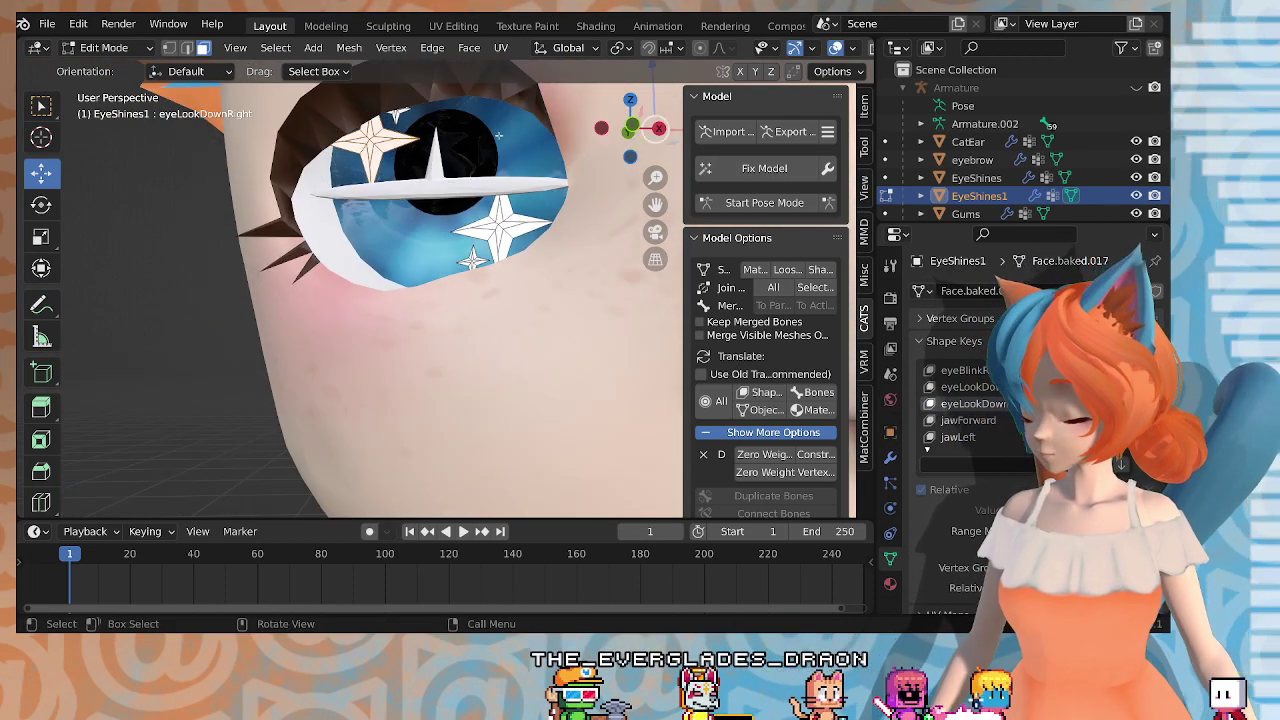
text(s.)
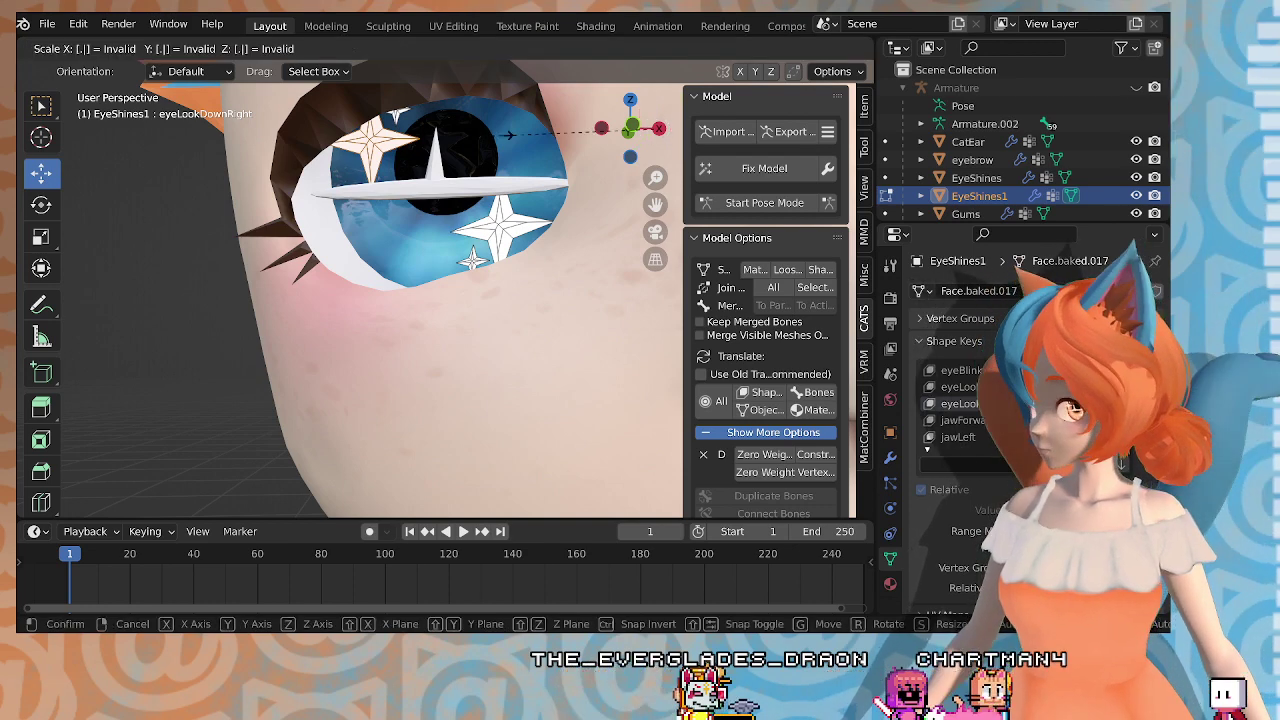
text(5)
key(Return)
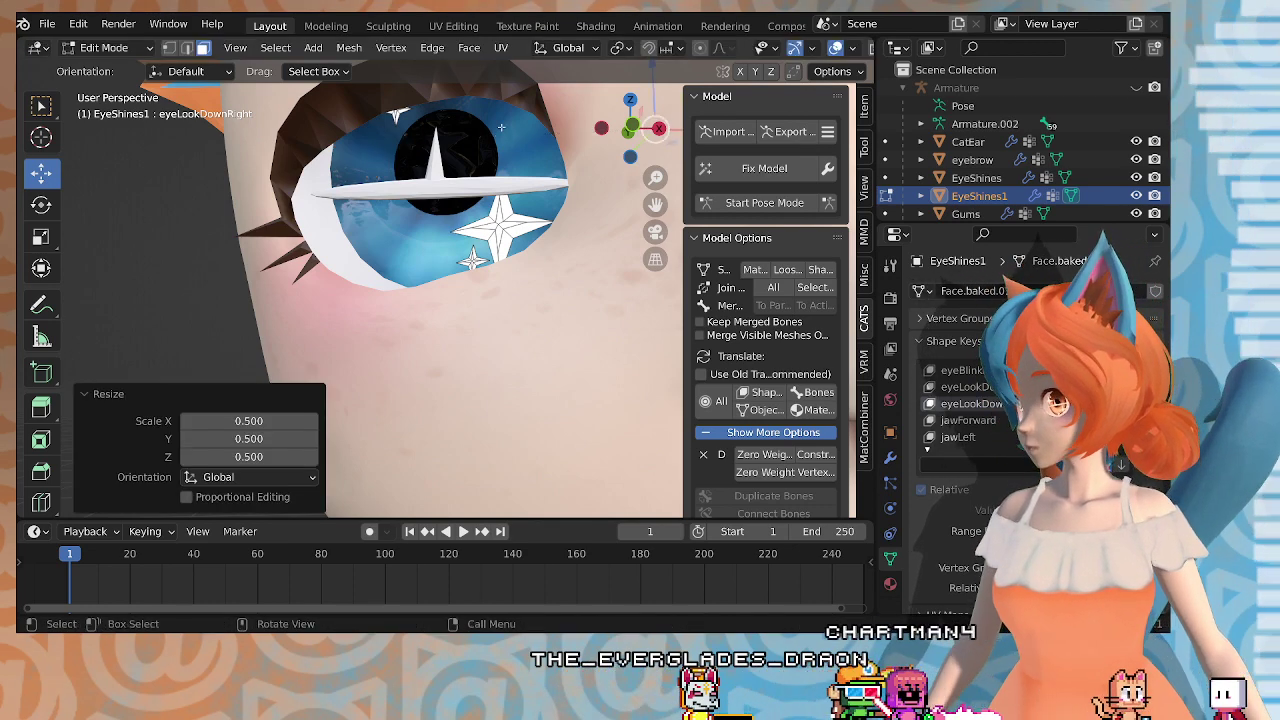
middle_drag(534, 156, 460, 164)
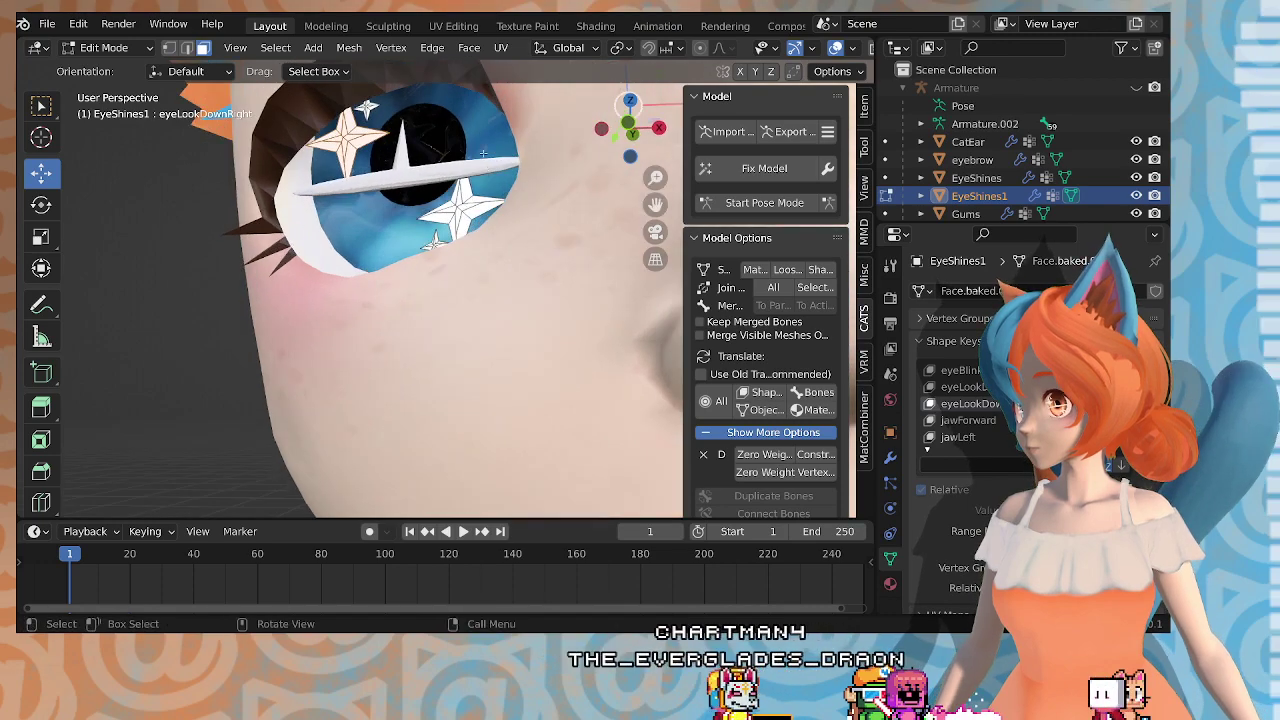
Step: Select only the blue eye's large upper star, scale it to 0.5 and lower it -0.003974 m along Z
scroll(460, 164, down, 3)
middle_drag(612, 226, 622, 252)
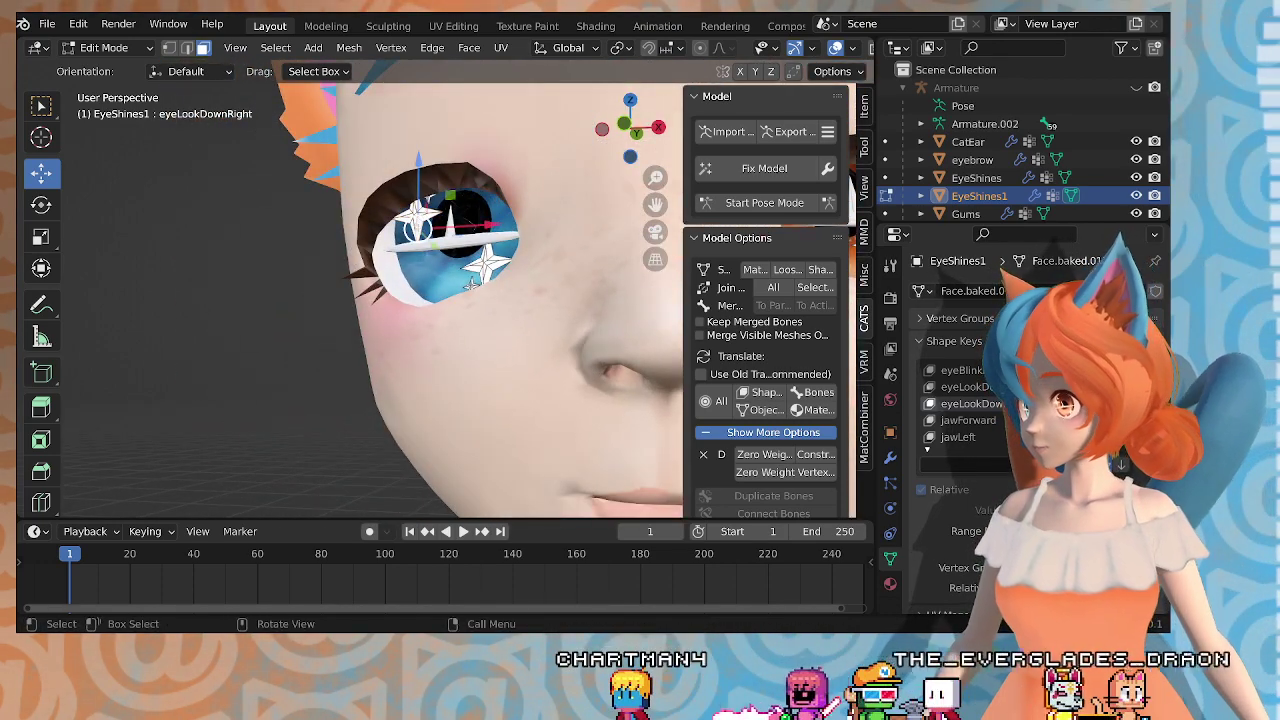
scroll(360, 300, up, 2)
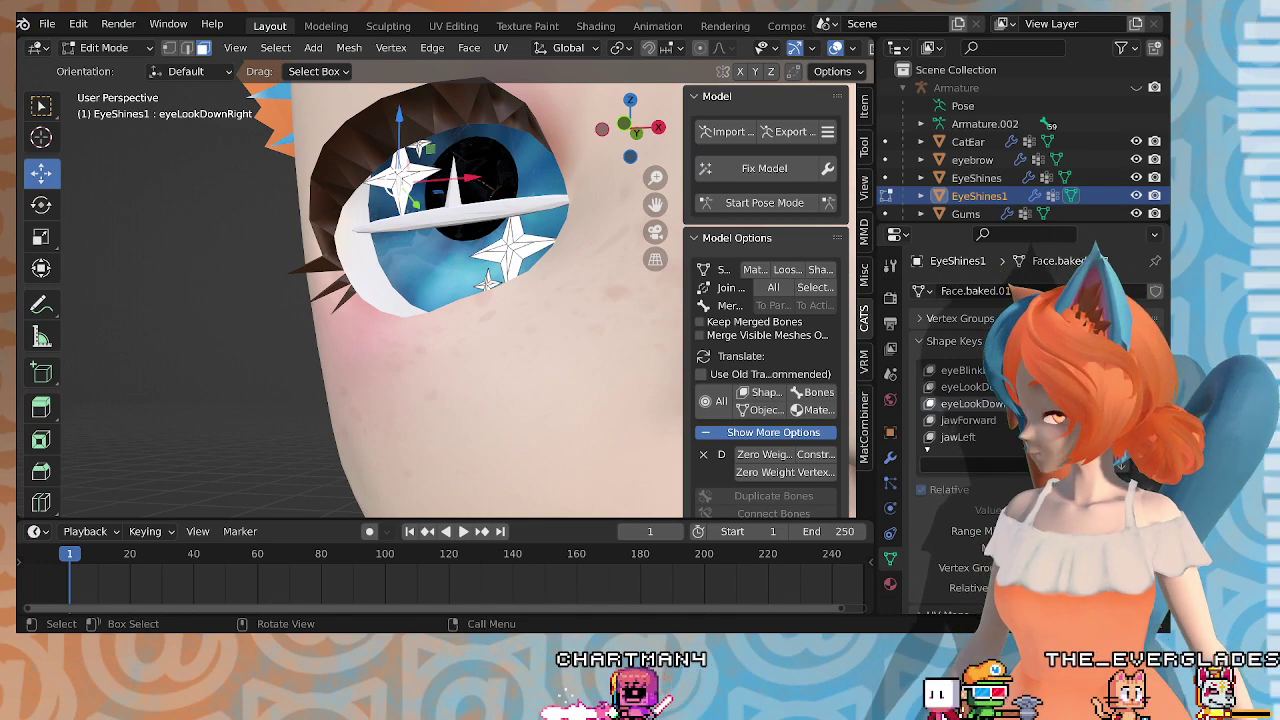
key(c)
right_click(398, 172)
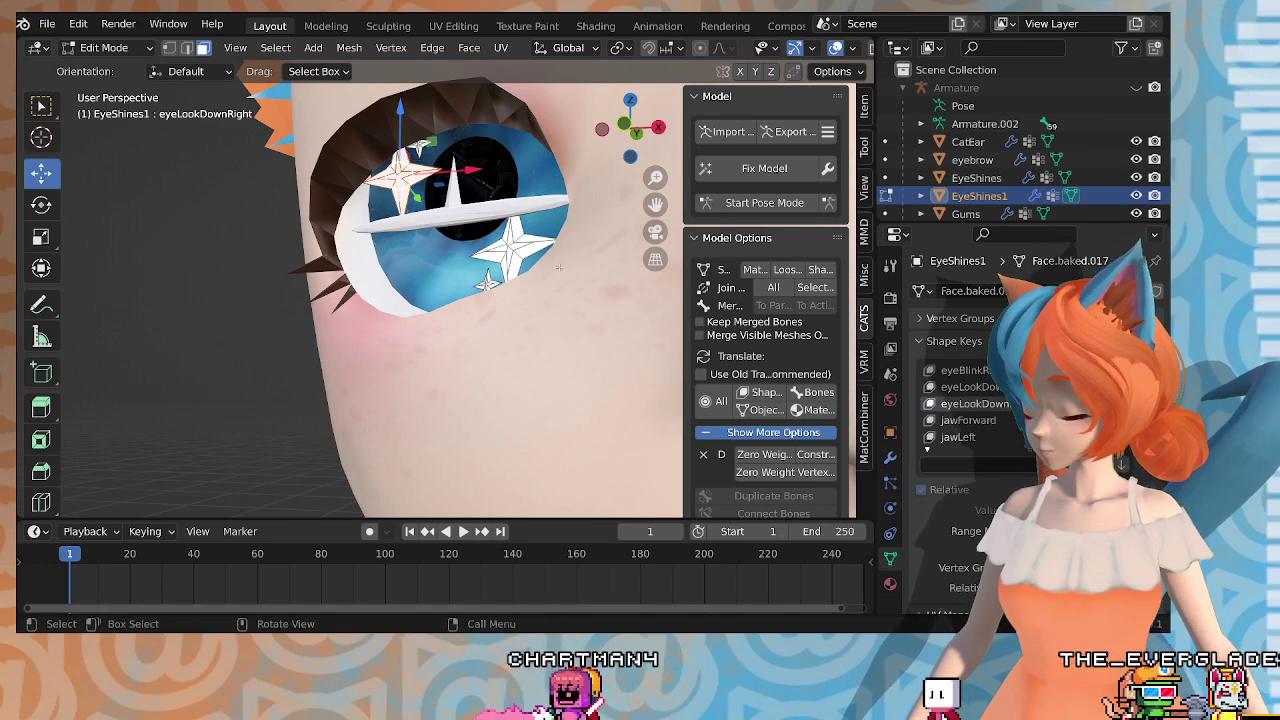
text(s.5)
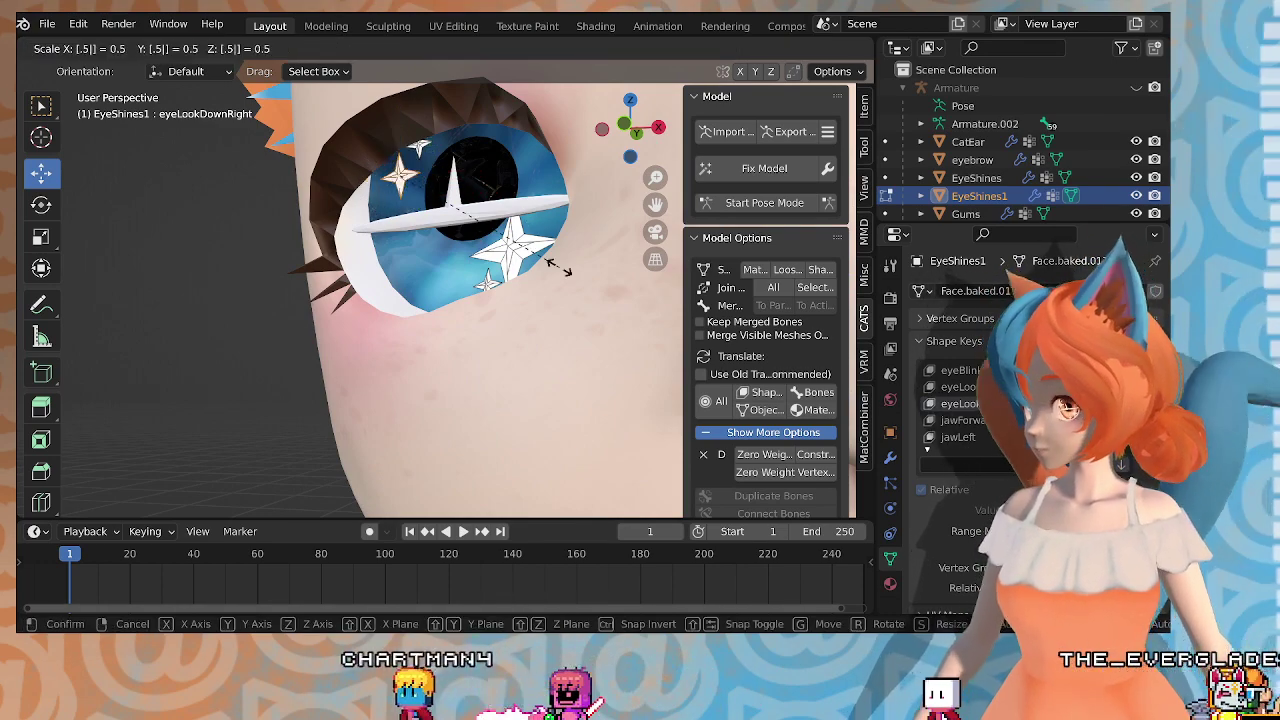
key(Return)
middle_drag(470, 238, 506, 241)
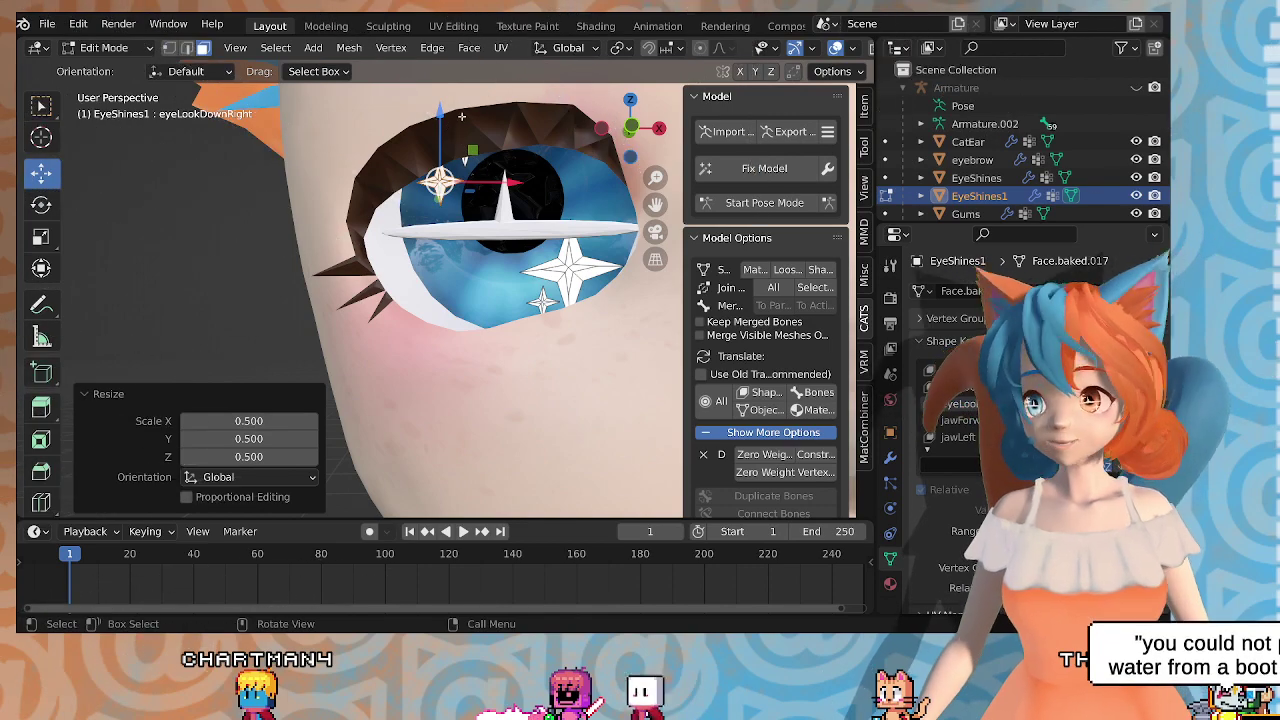
drag(451, 125, 427, 154)
scroll(378, 251, down, 6)
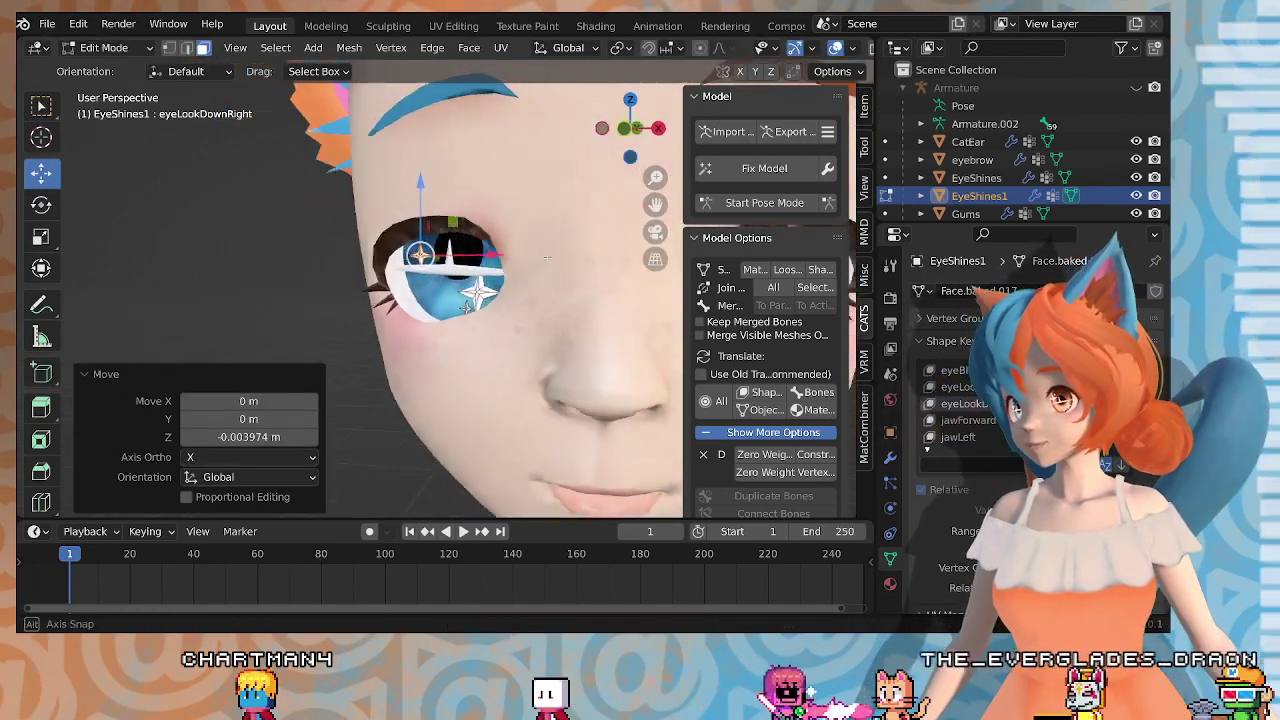
Step: Scale the small upper star on the blue eye to 0.5 and lower it -0.004802 m along Z
mouse_move(378, 252)
middle_down()
mouse_move(345, 255)
mouse_move(400, 253)
middle_up()
scroll(313, 312, up, 5)
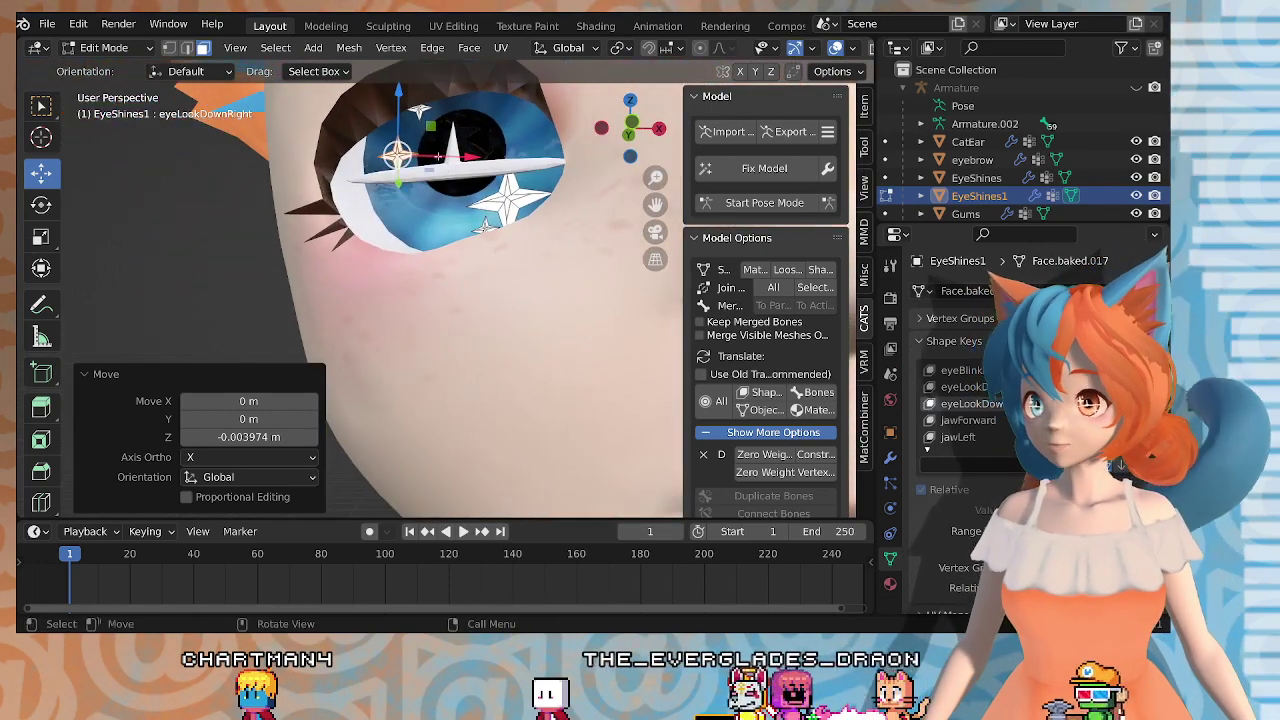
click(418, 110)
click(418, 110)
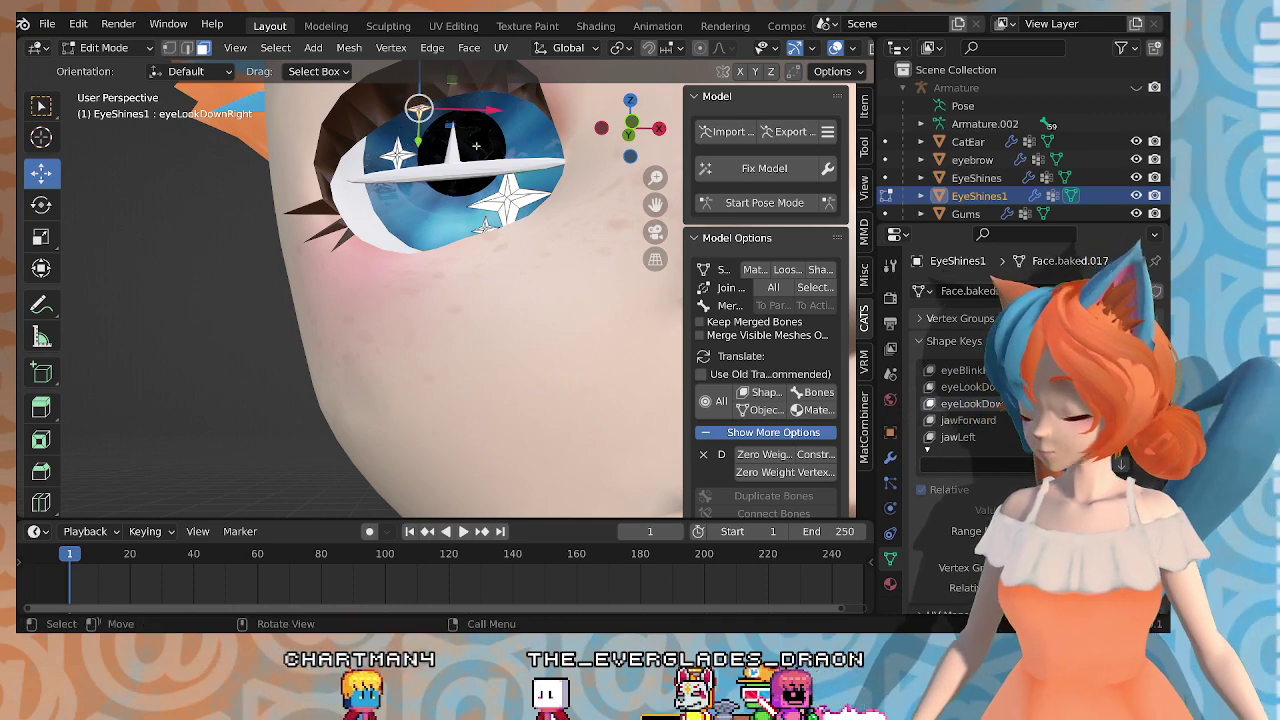
text(s0.5)
key(Return)
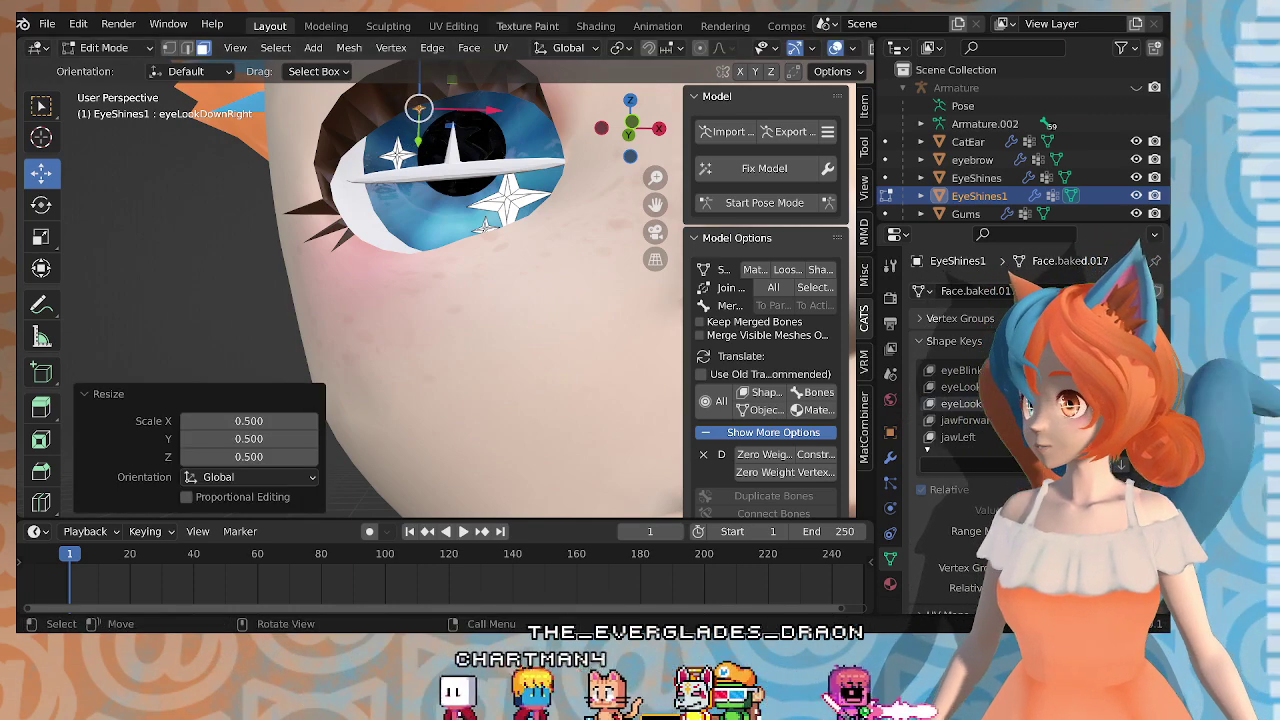
scroll(476, 146, down, 1)
drag(427, 86, 427, 106)
scroll(441, 155, up, 1)
scroll(441, 155, up, 2)
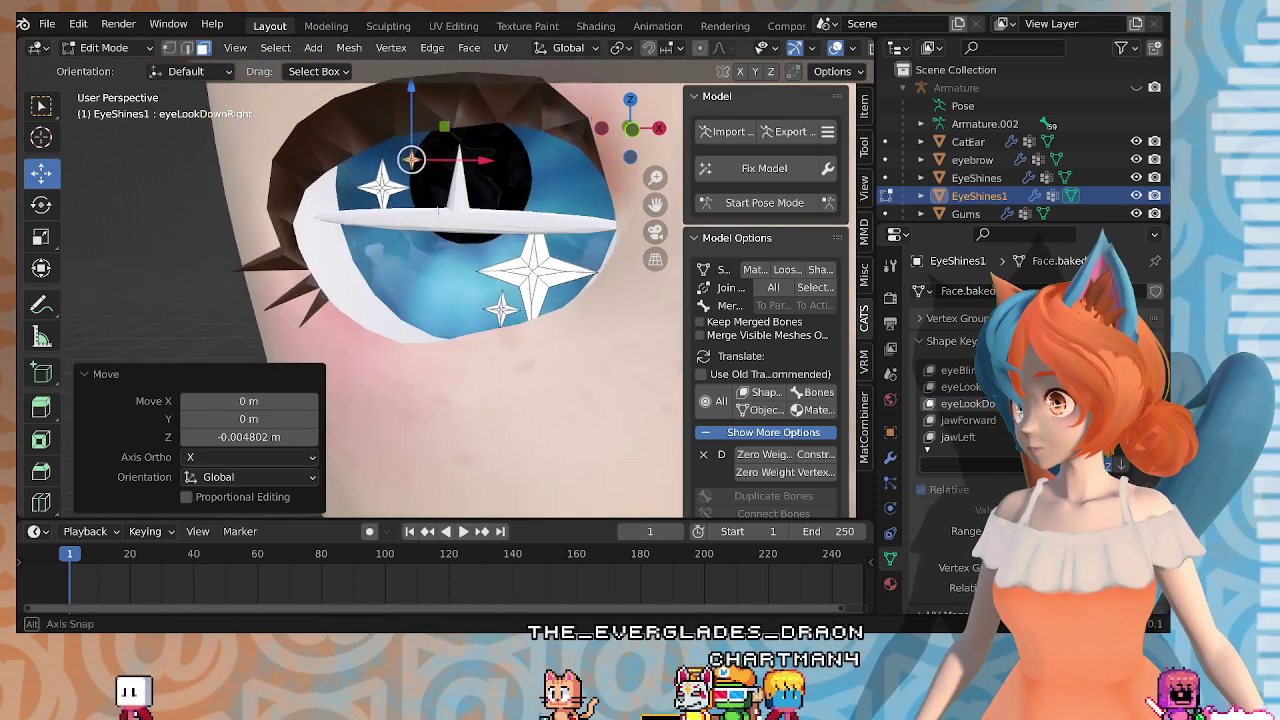
Step: Nudge the blue eye's small upper star 0.001104 m along Y and -0.000378 m along Z
drag(424, 197, 420, 197)
middle_drag(420, 197, 334, 217)
drag(336, 224, 341, 221)
middle_drag(342, 221, 392, 204)
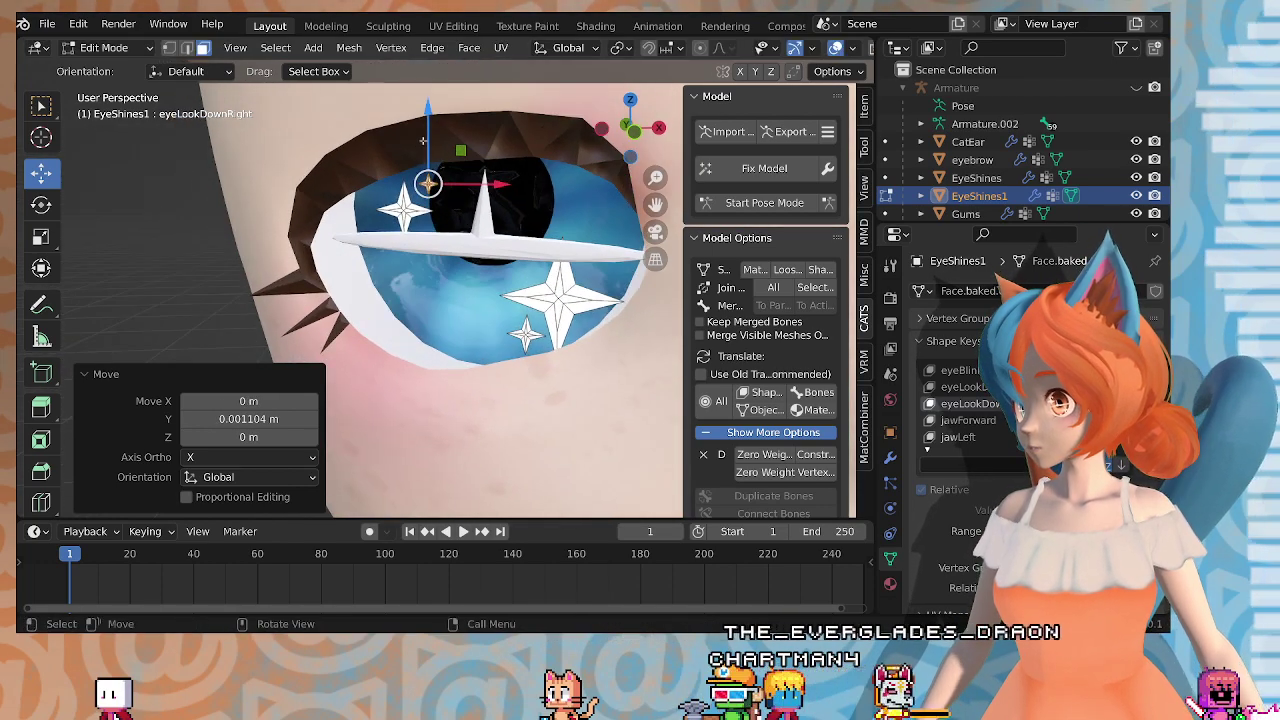
drag(425, 139, 425, 145)
scroll(428, 150, down, 5)
middle_drag(533, 264, 503, 249)
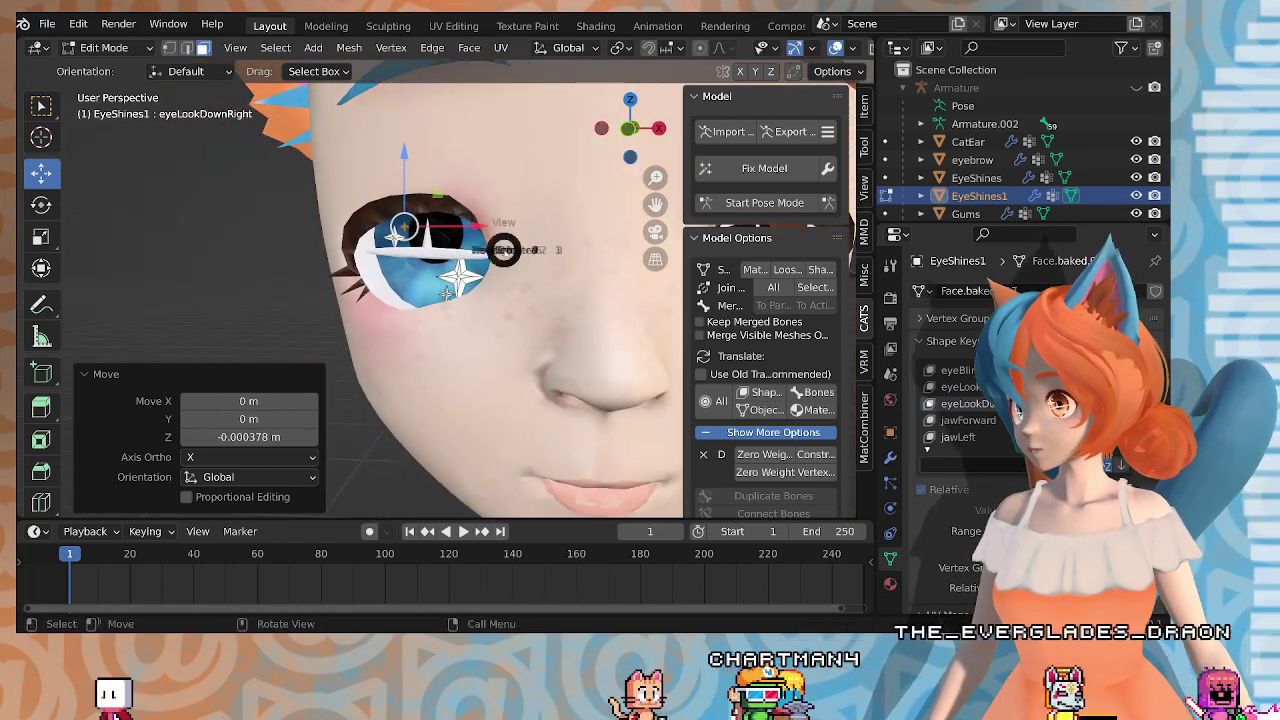
Step: Return to Object Mode and make the face mesh the selected object instead of EyeShines1
key(Tab)
scroll(400, 260, down, 4)
middle_drag(380, 300, 425, 335)
scroll(365, 340, up, 1)
click(365, 343)
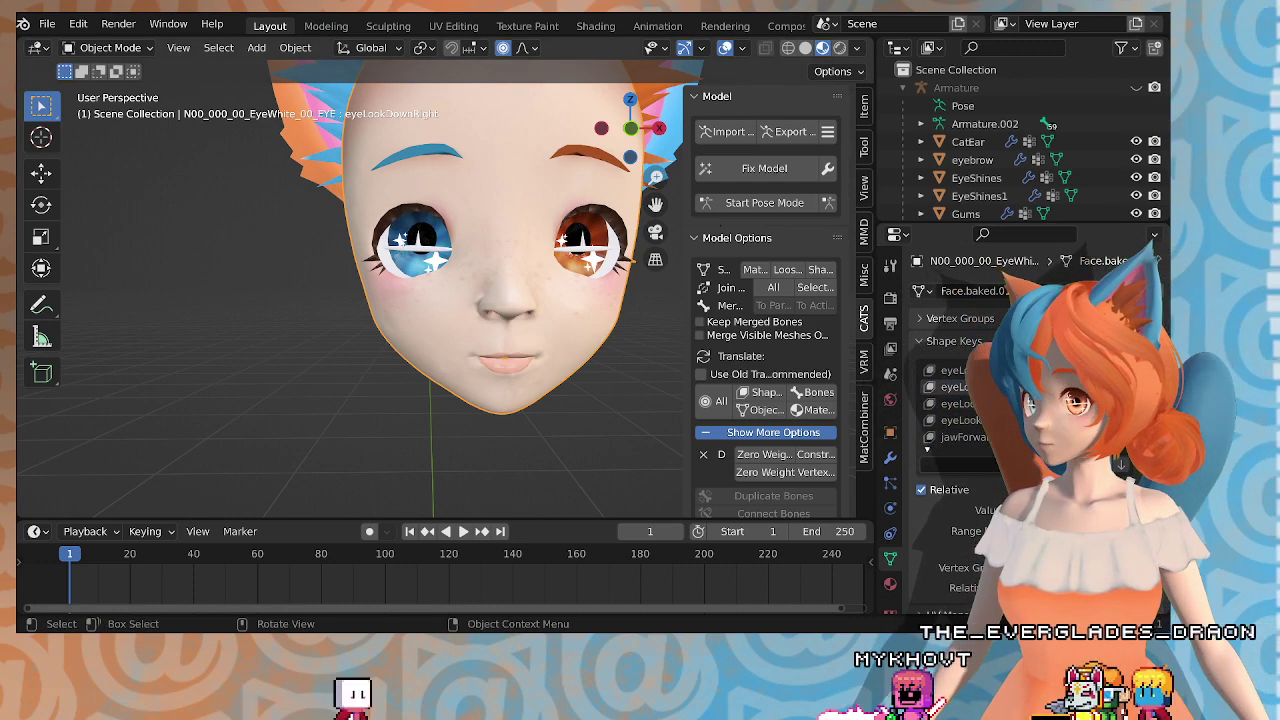
click(435, 262)
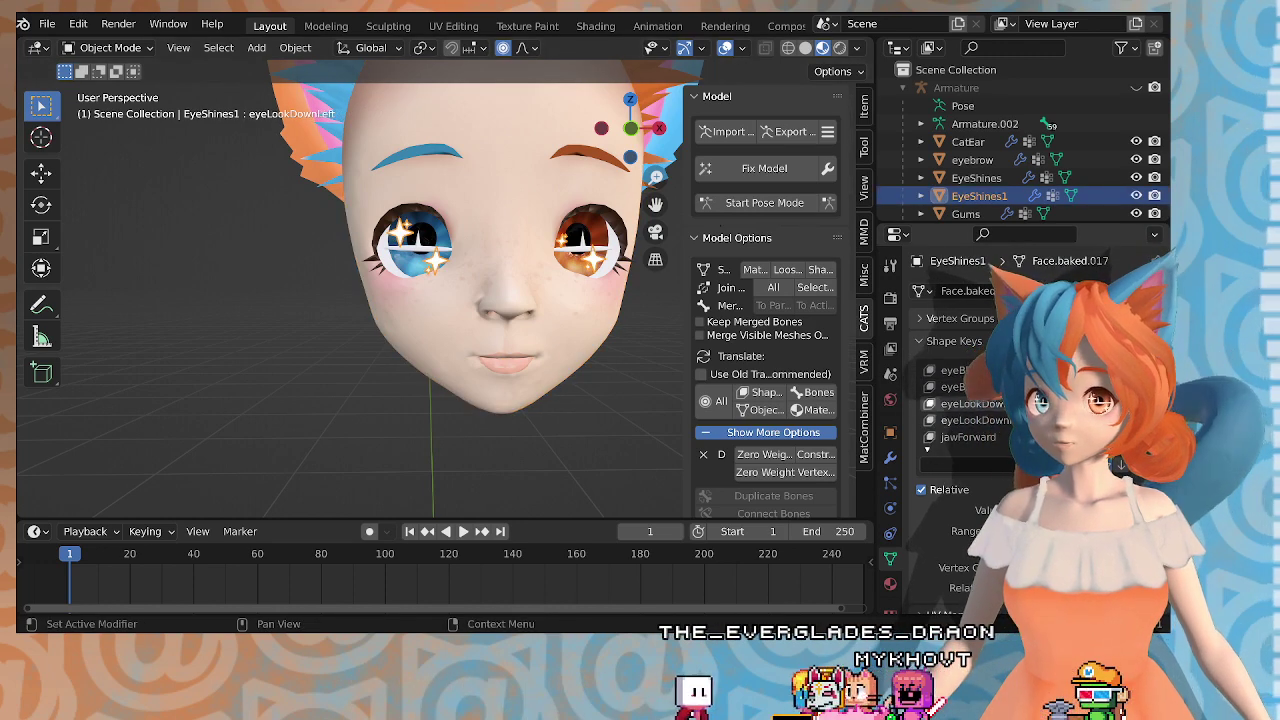
click(327, 350)
middle_drag(327, 350, 545, 337)
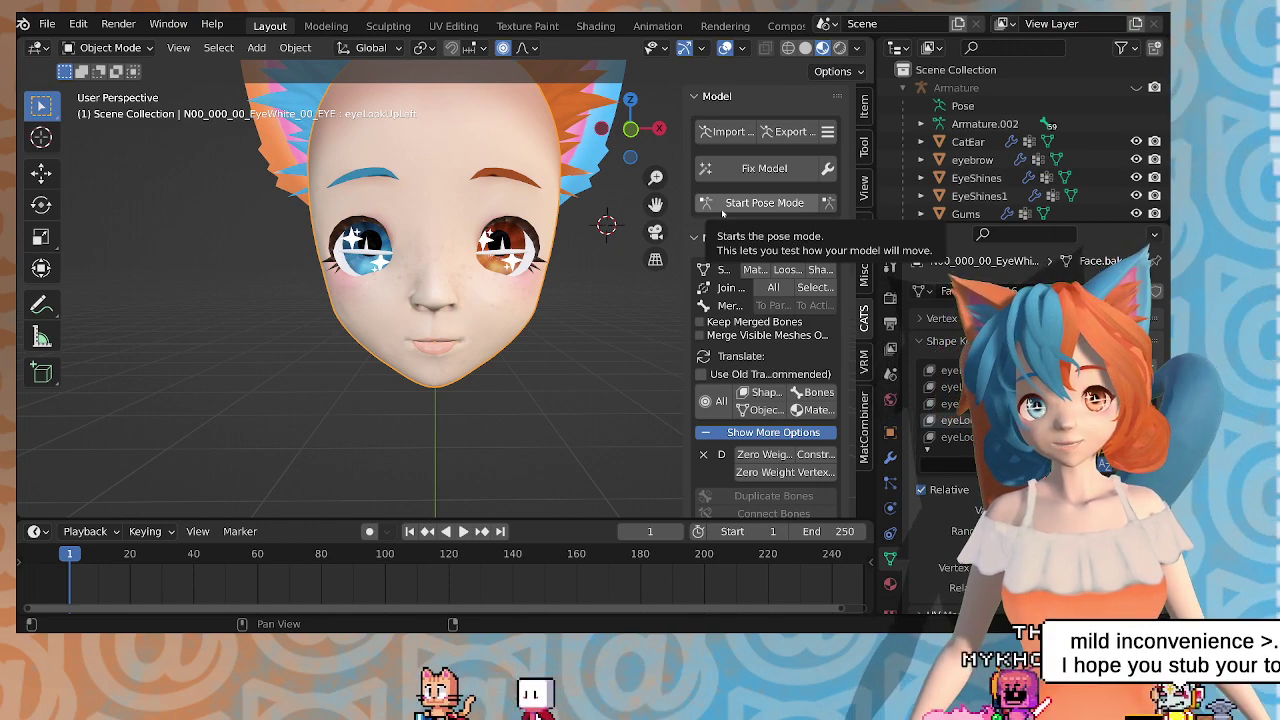
middle_drag(572, 195, 572, 186)
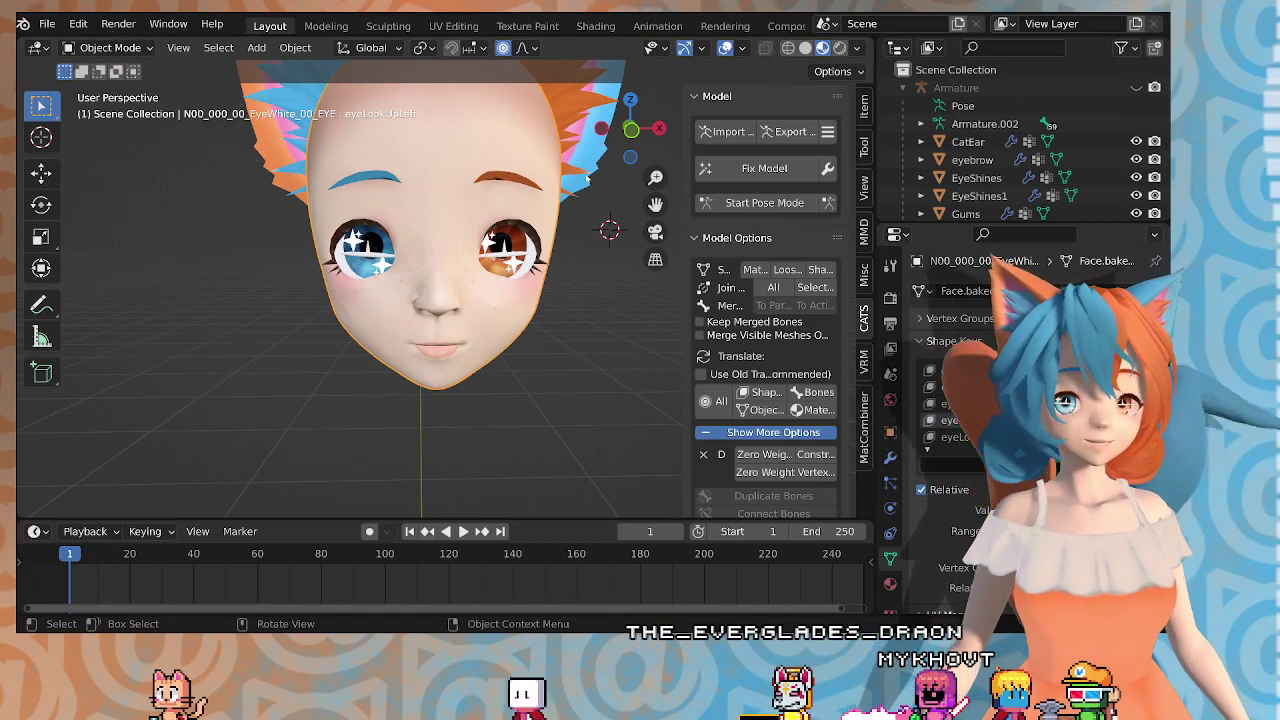
middle_drag(466, 186, 420, 214)
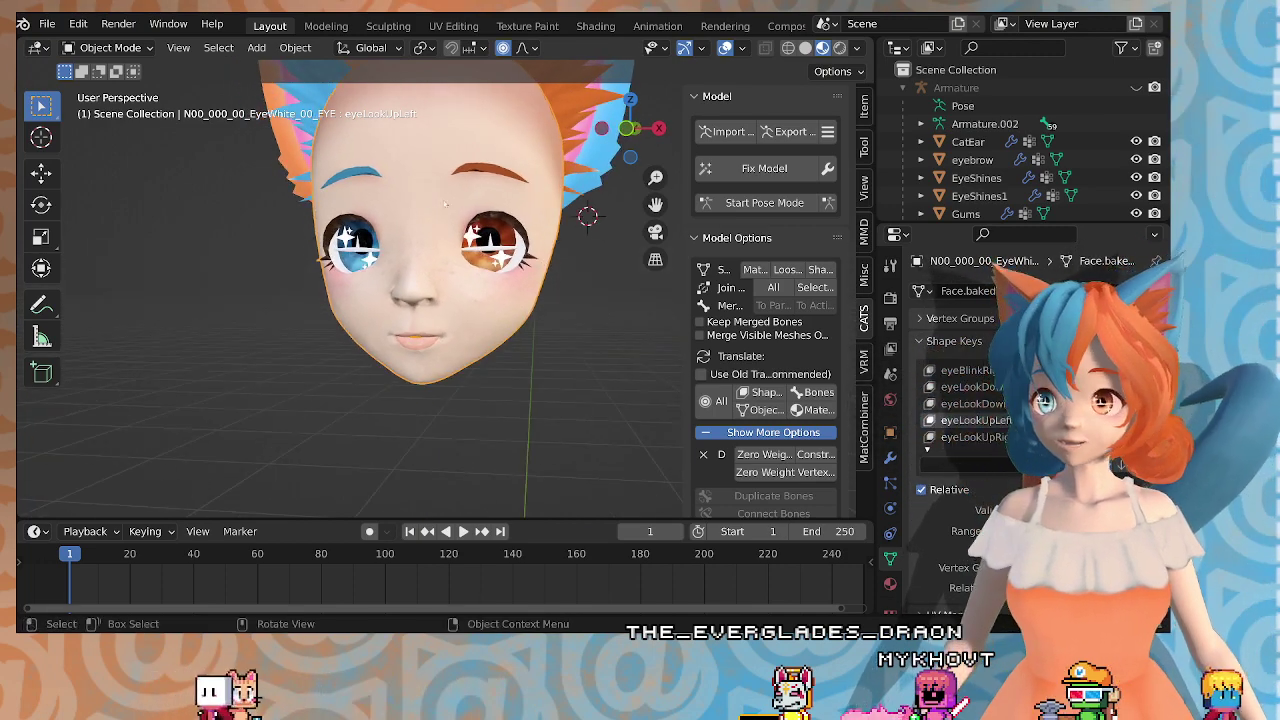
mouse_move(480, 119)
middle_down()
mouse_move(504, 113)
mouse_move(488, 136)
middle_up()
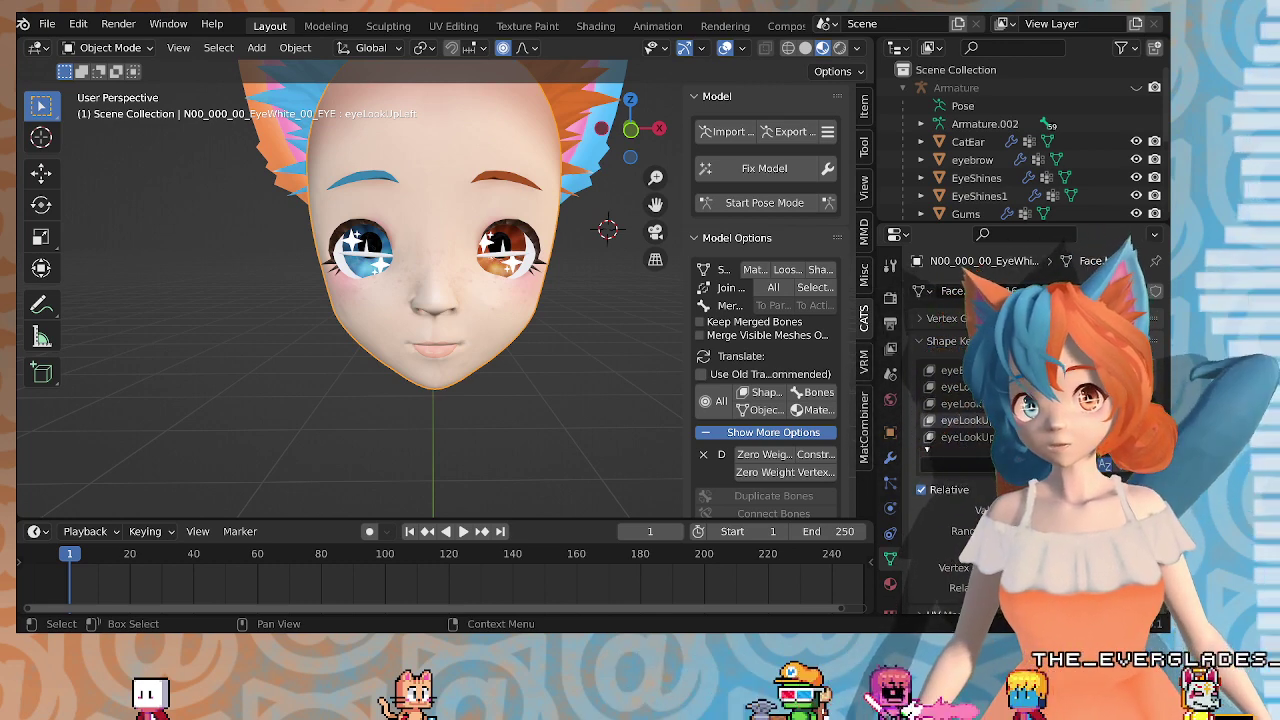
middle_drag(650, 334, 646, 334)
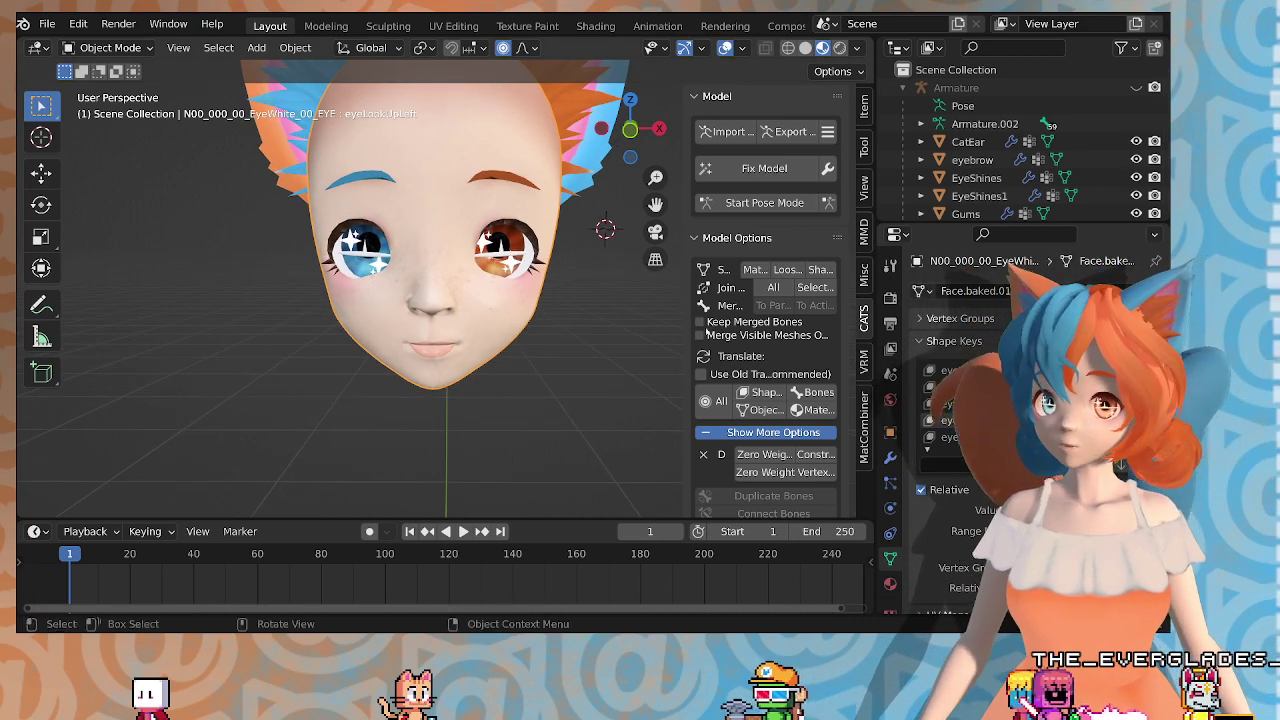
Step: Add a new shape key to the face mesh and rename it eyeLookInLeft
click(462, 275)
click(462, 275)
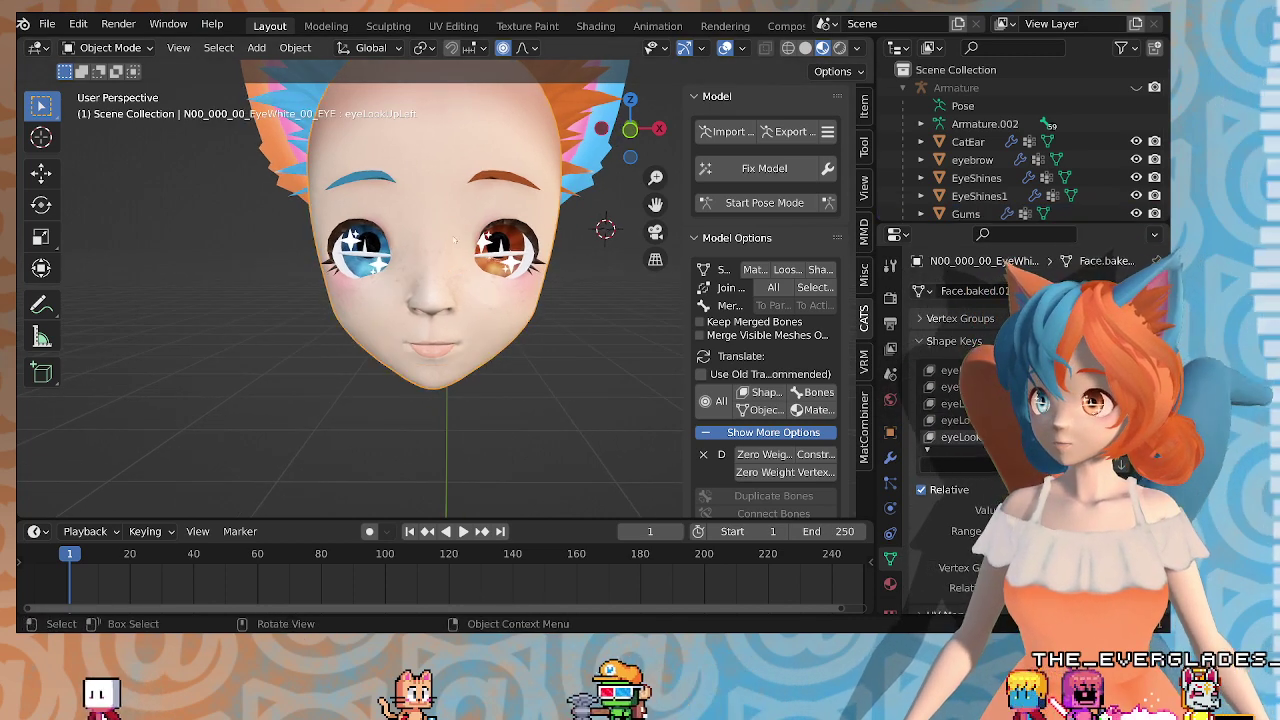
click(1155, 371)
double_click(964, 437)
key(ctrl+v)
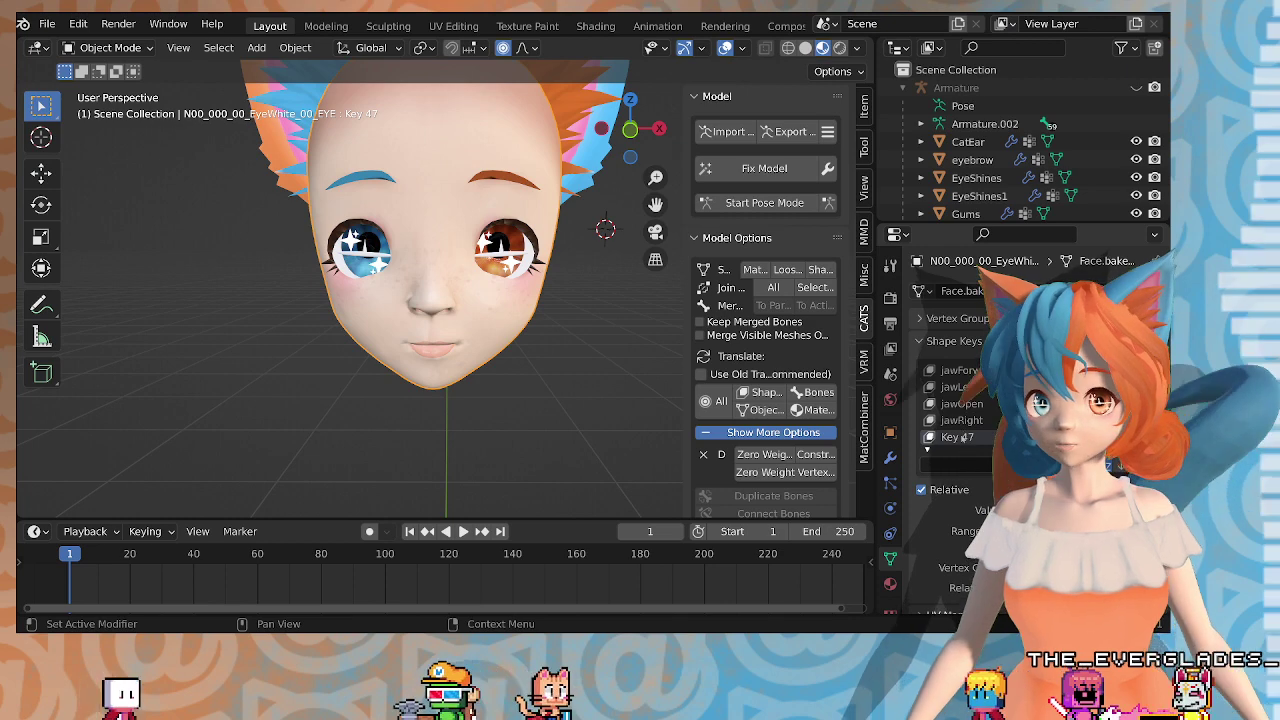
key(Return)
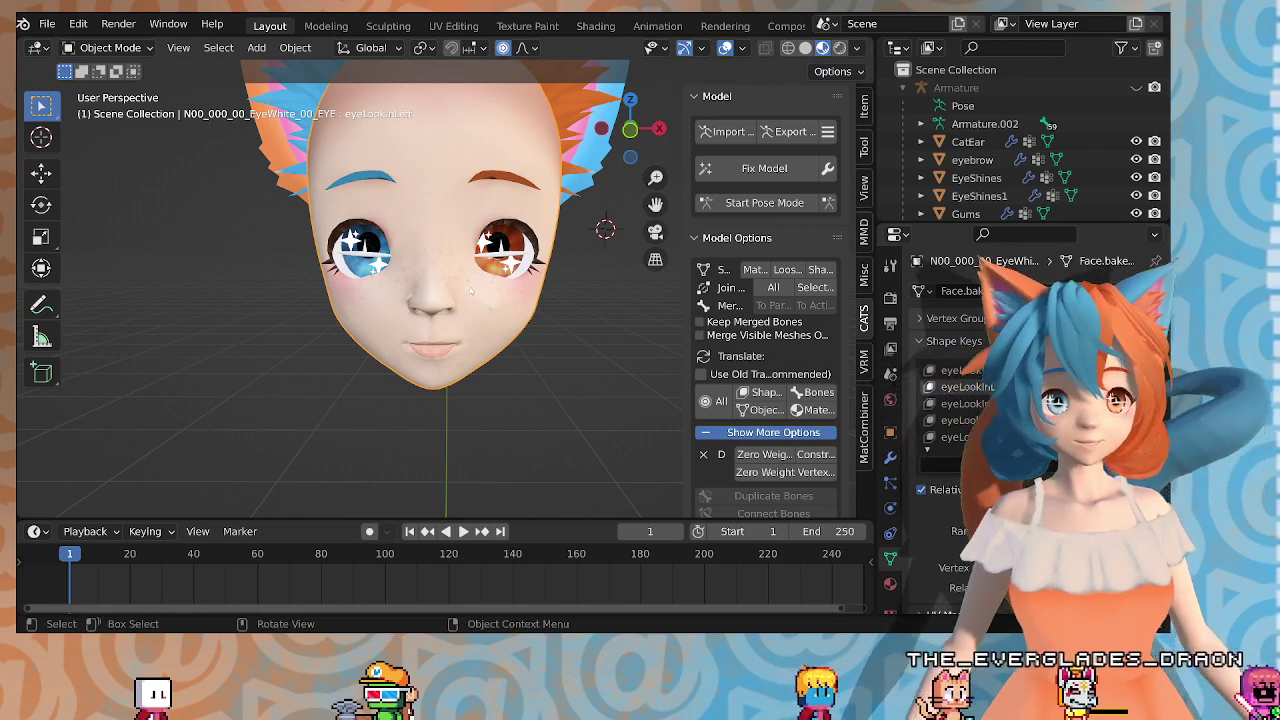
Step: Open the face mesh in Edit Mode on the eyeLookInLeft key with vertex selection
scroll(470, 290, up, 3)
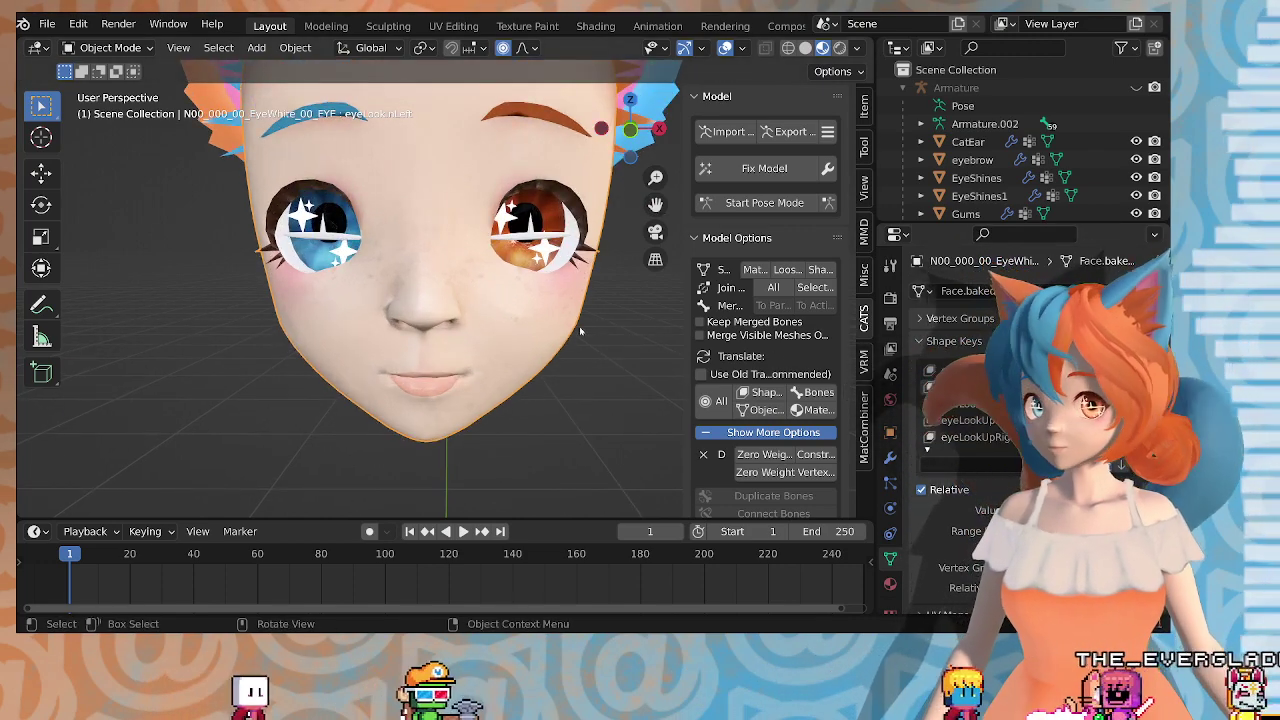
key(Tab)
scroll(470, 290, up, 2)
key(1)
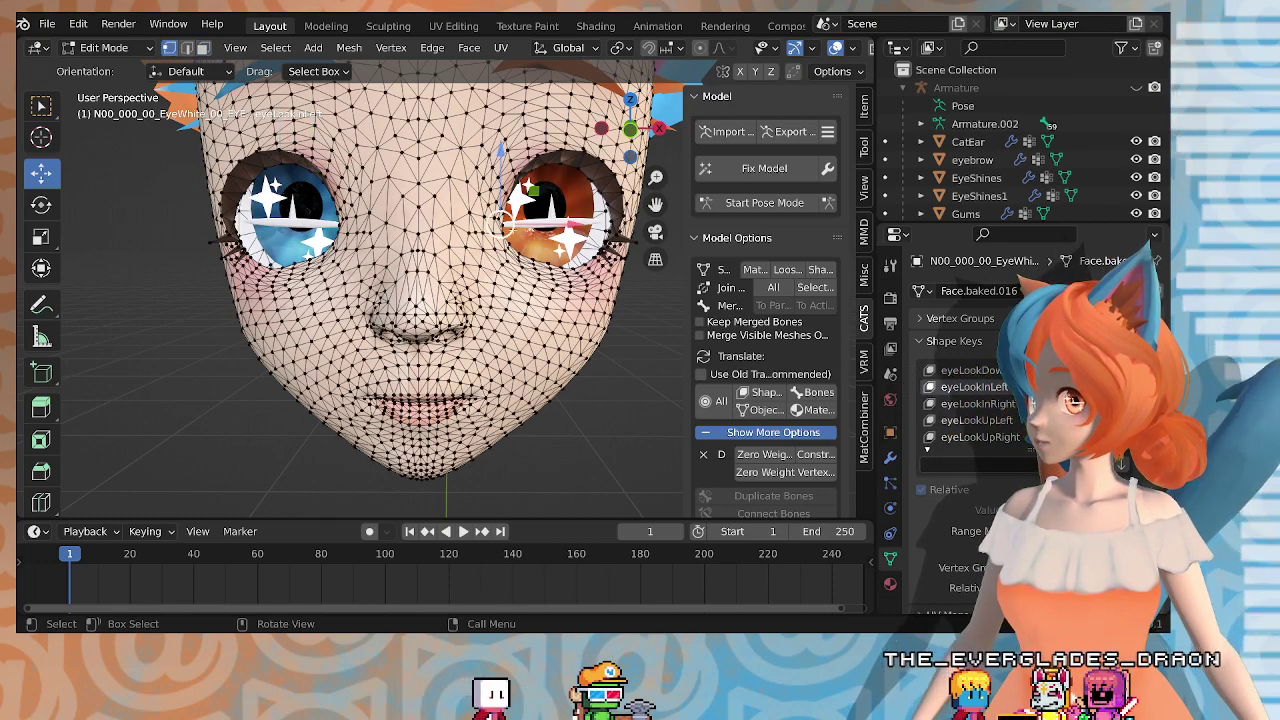
middle_drag(489, 238, 455, 238)
Step: Enable proportional editing and set its size to 0.02209 m while trying a move of the orange eye's inner-corner vertex
key(g)
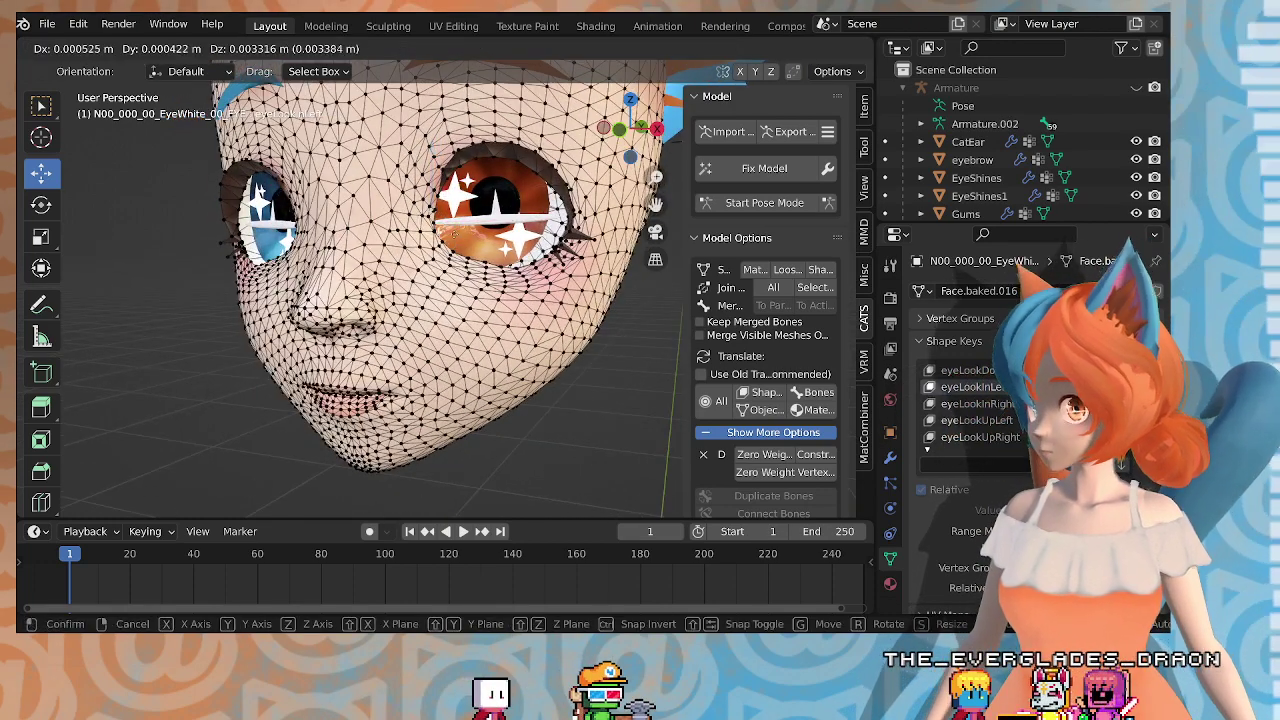
click(441, 221)
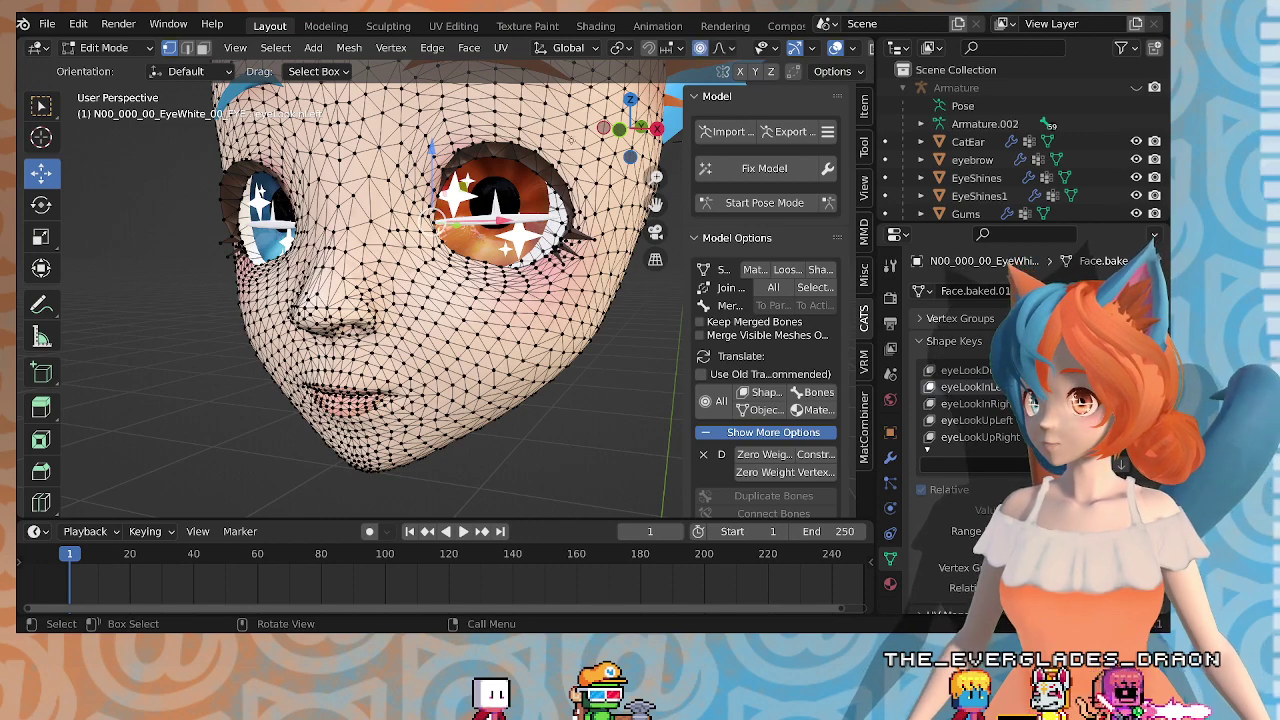
key(g)
key(g)
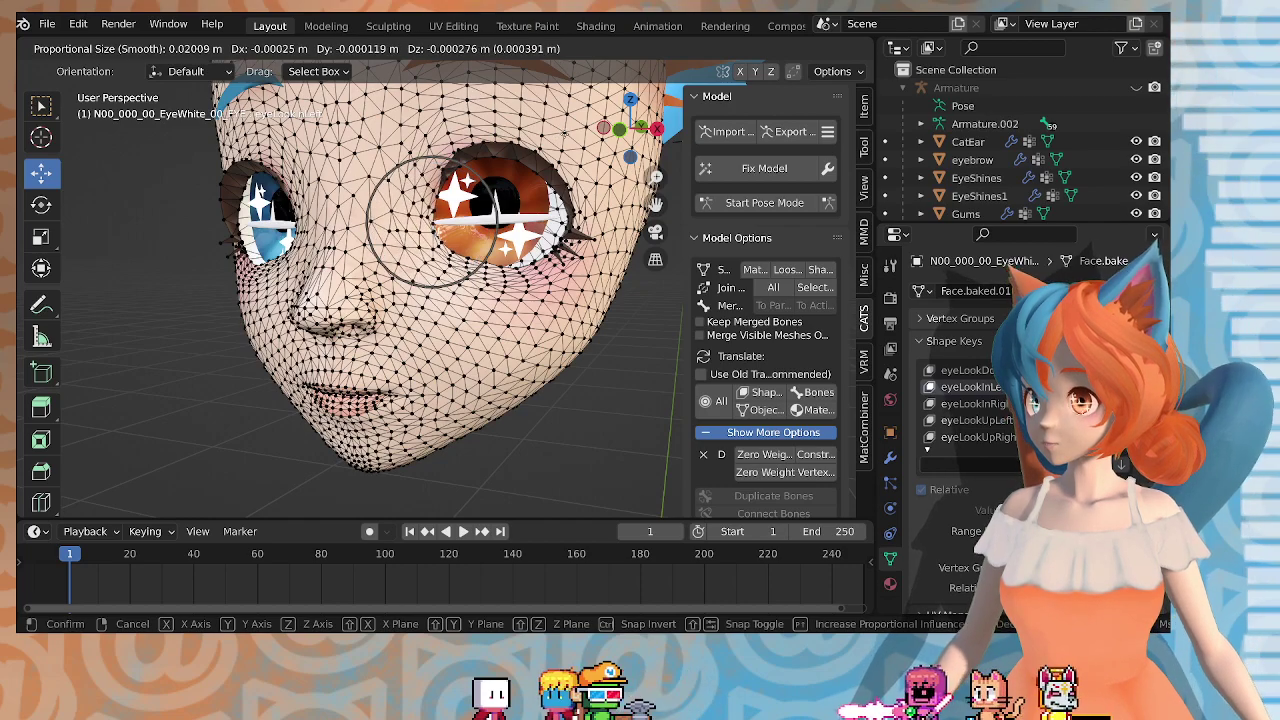
scroll(432, 222, down, 1)
click(557, 134)
Step: Move the orange eye's inner-corner vertex -0.001779 m along X with smooth proportional editing
middle_drag(557, 134, 588, 158)
scroll(535, 262, up, 2)
scroll(535, 260, up, 1)
middle_drag(535, 260, 490, 264)
scroll(508, 254, down, 1)
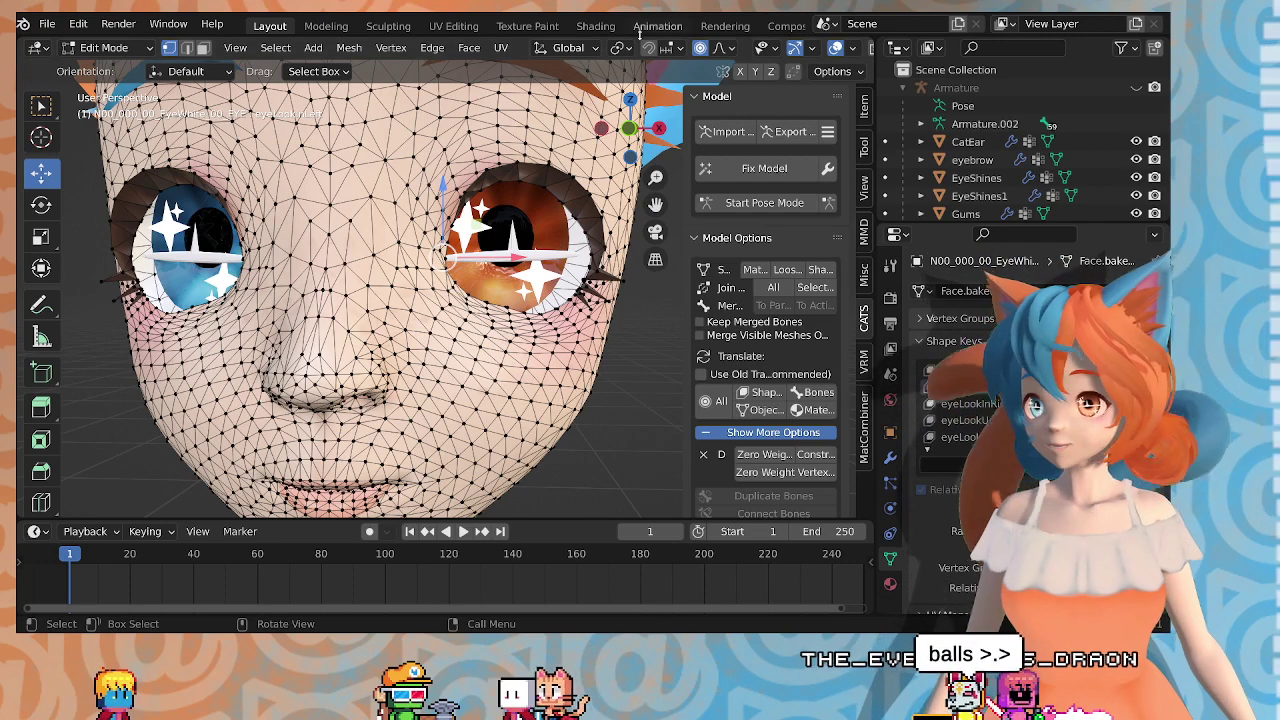
scroll(483, 280, up, 3)
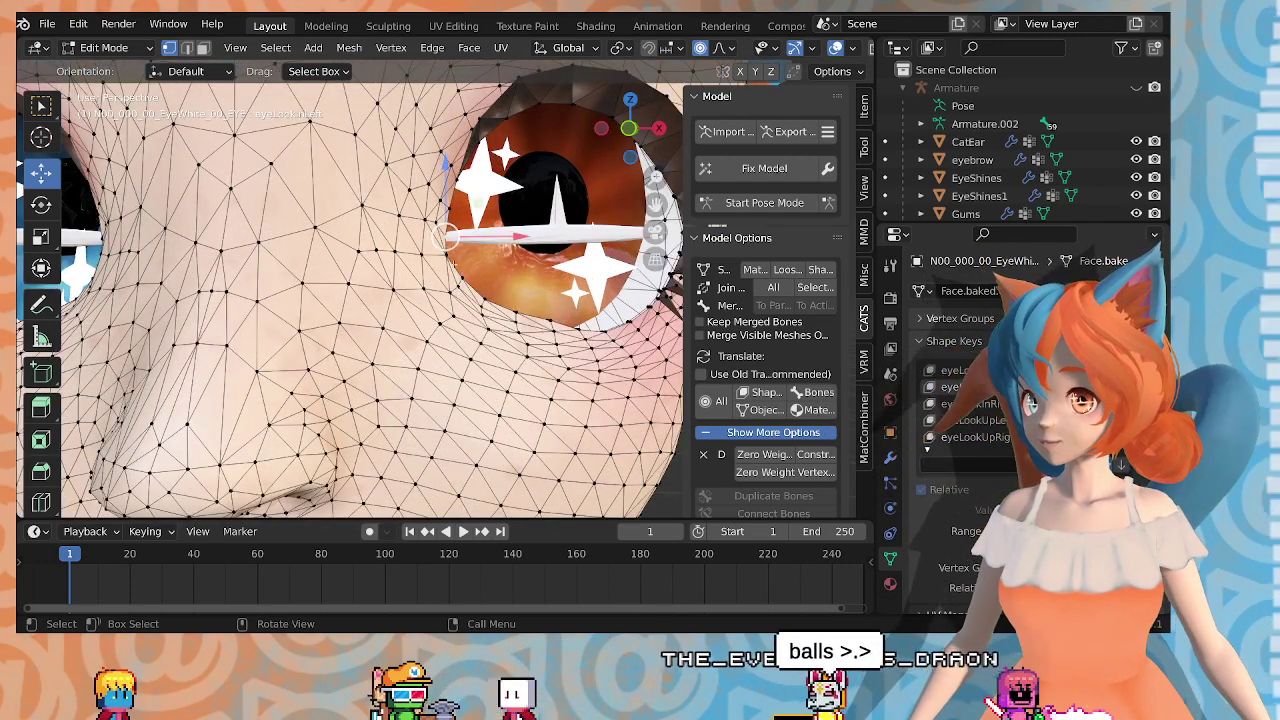
middle_drag(483, 280, 438, 340)
middle_drag(489, 396, 488, 319)
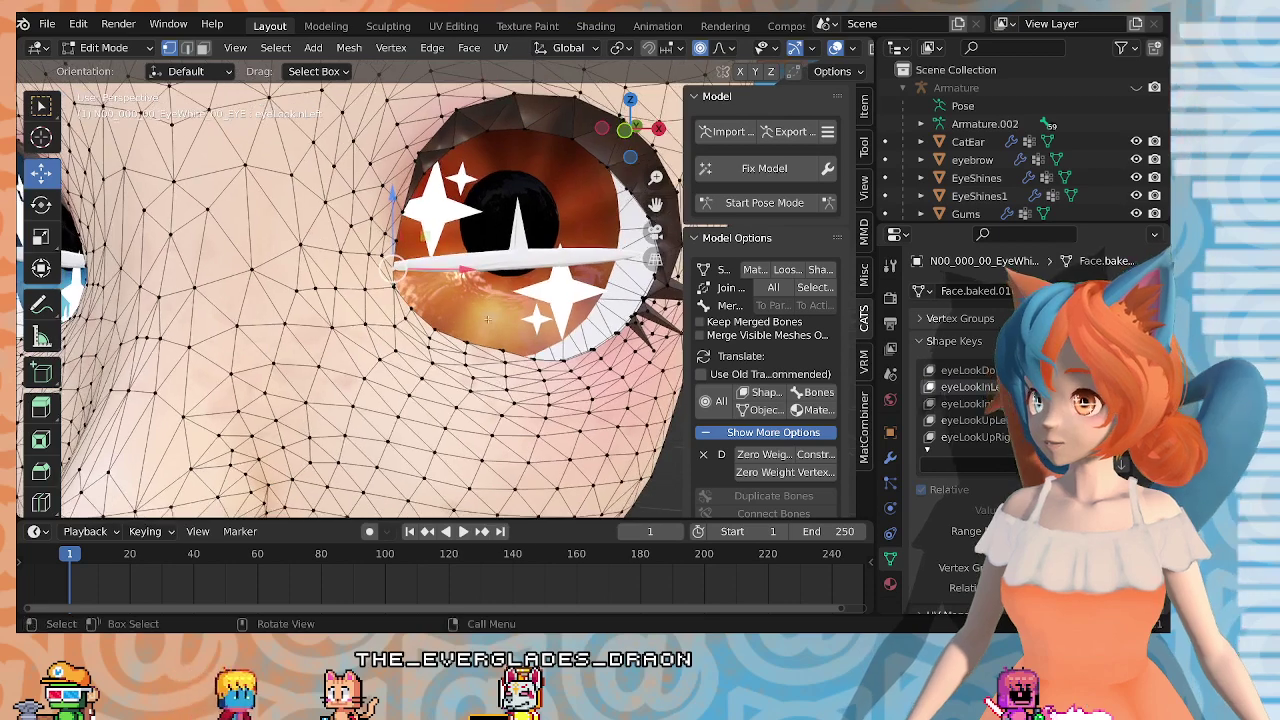
key(g)
key(x)
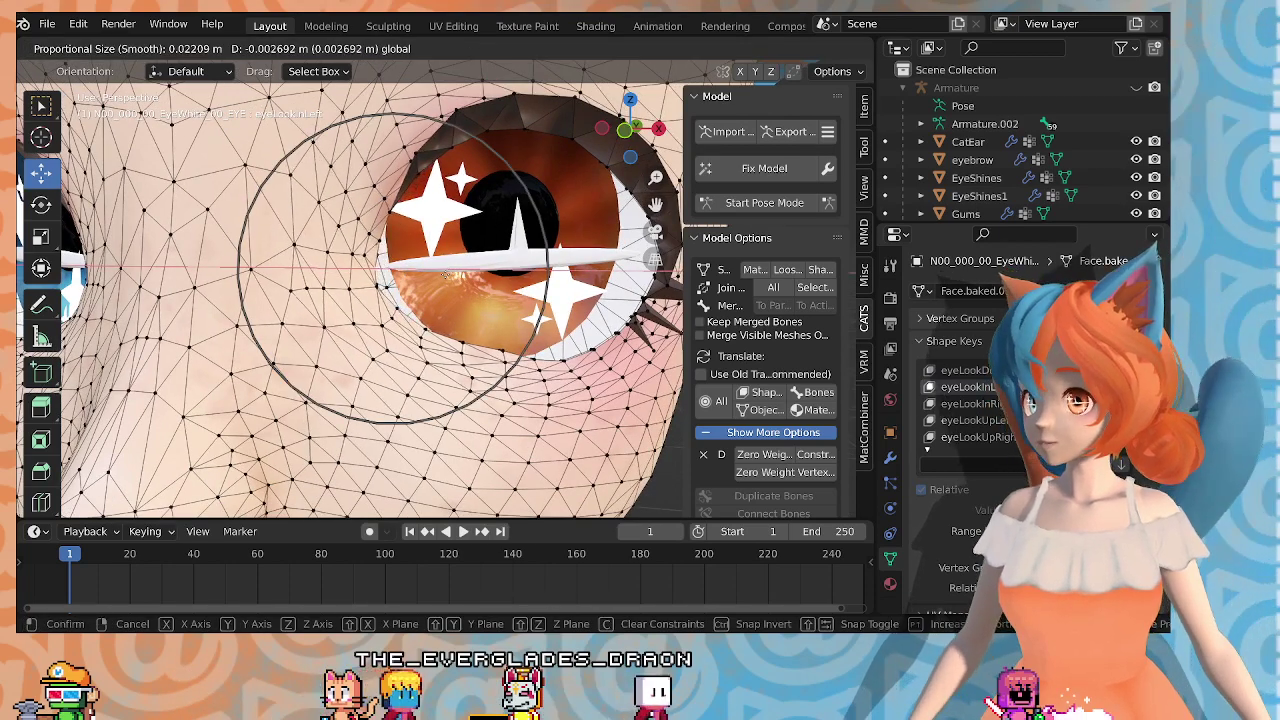
click(450, 275)
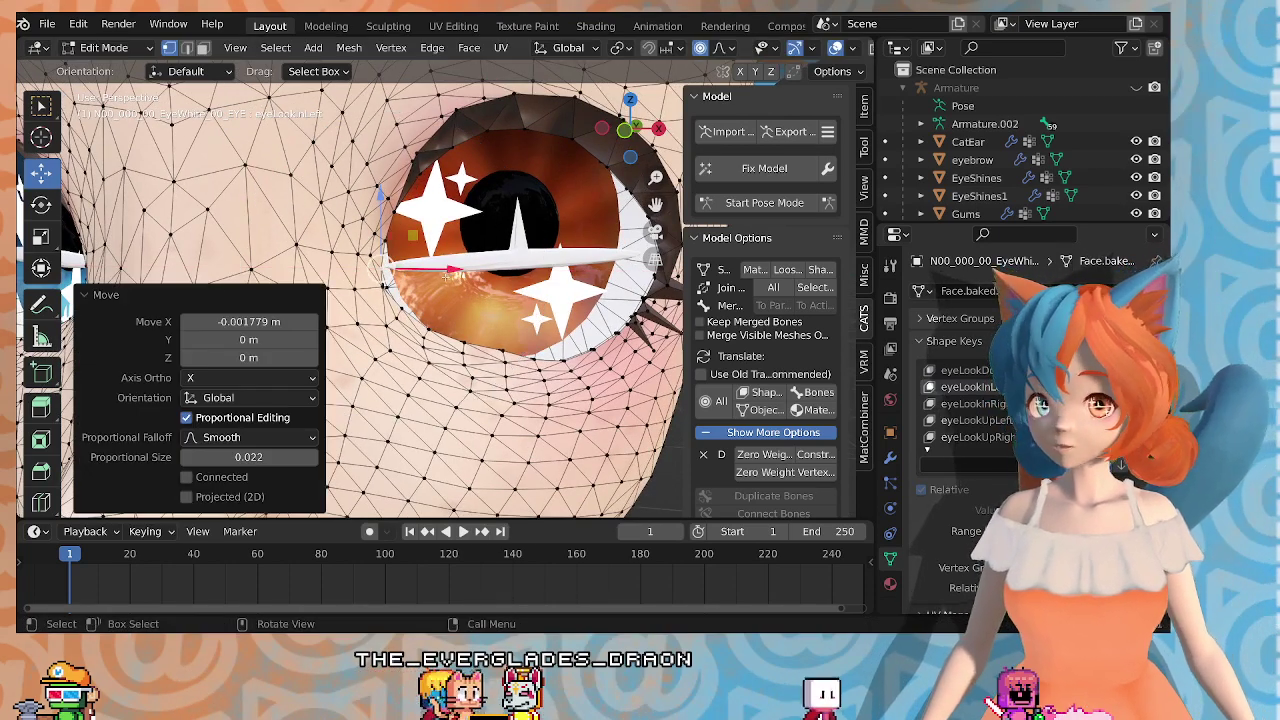
mouse_move(450, 275)
middle_down()
mouse_move(398, 270)
mouse_move(430, 272)
middle_up()
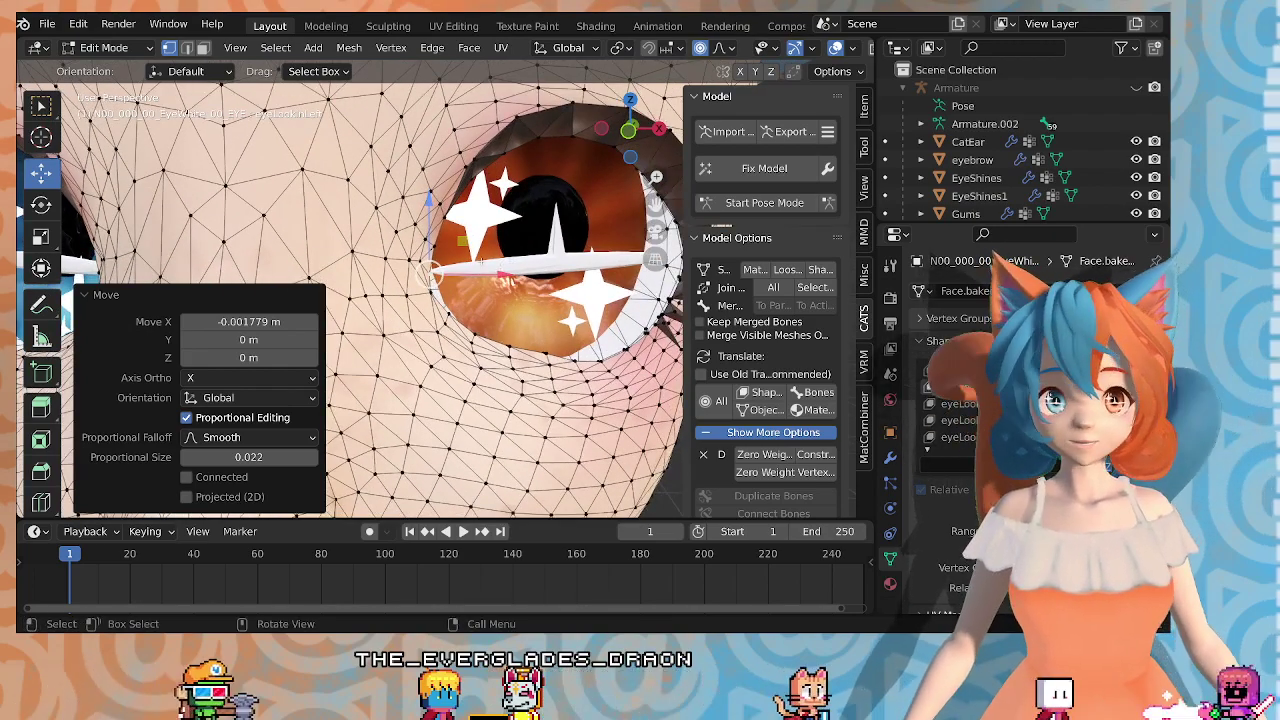
scroll(430, 272, down, 4)
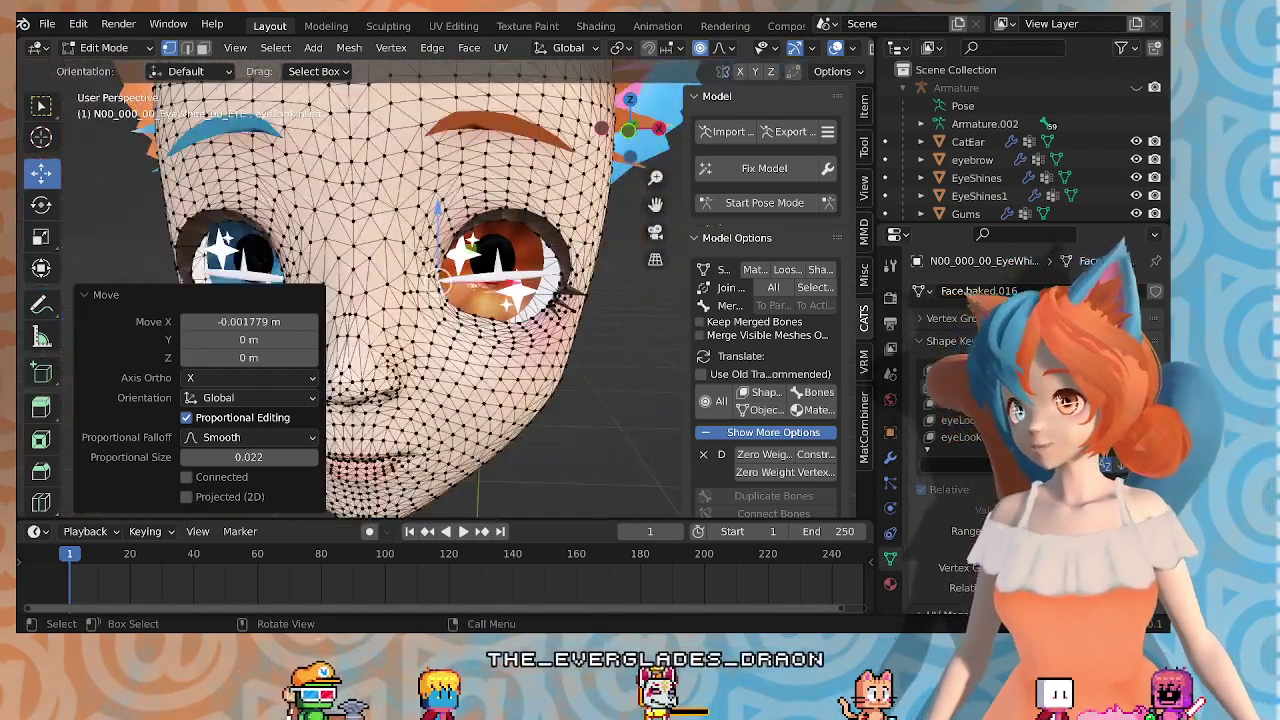
middle_drag(443, 279, 522, 252)
Step: Shift the blue eye's inner-corner vertex along X toward the nose in the eyeLookInRight key and return to Object Mode
scroll(460, 252, up, 2)
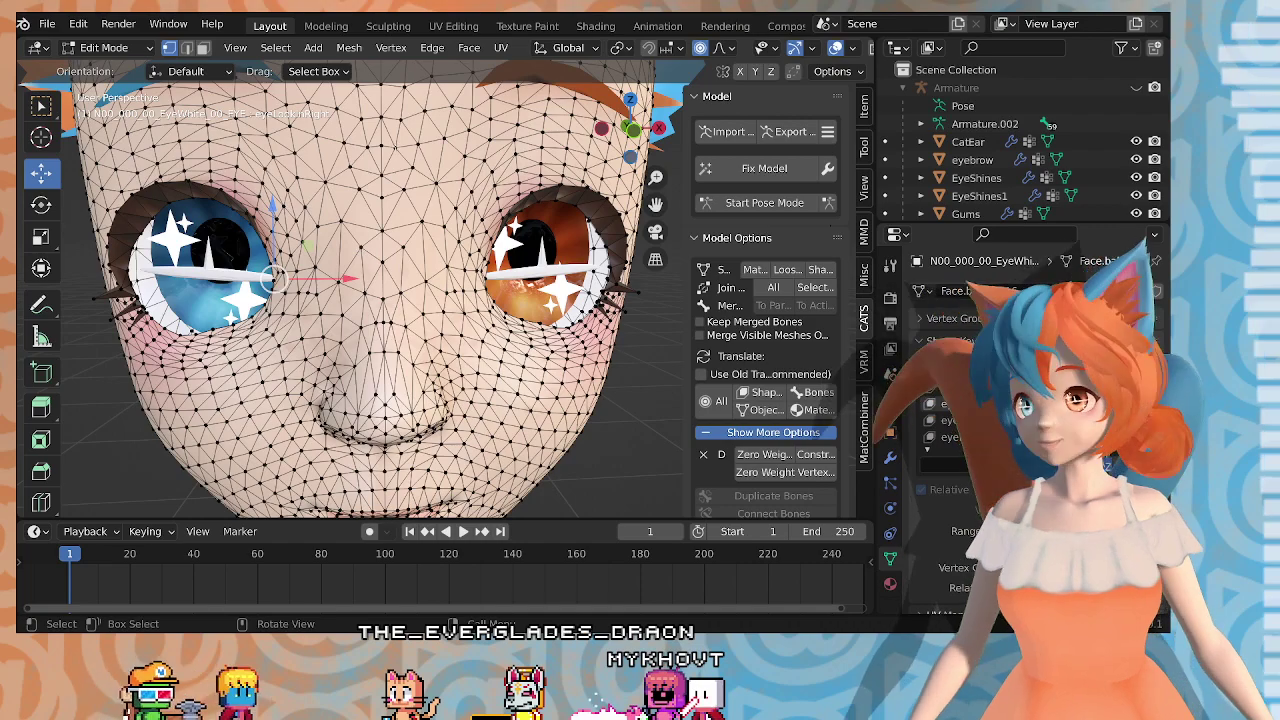
scroll(312, 304, up, 1)
middle_drag(312, 304, 306, 293)
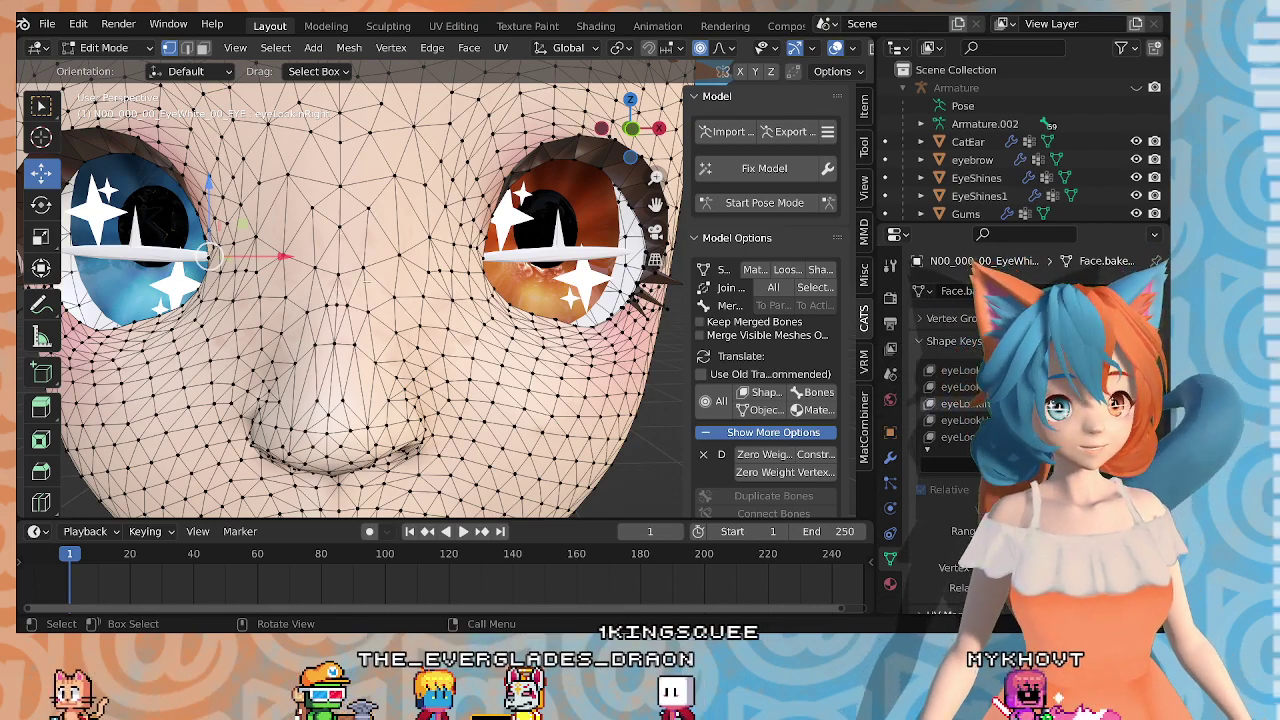
scroll(306, 293, up, 2)
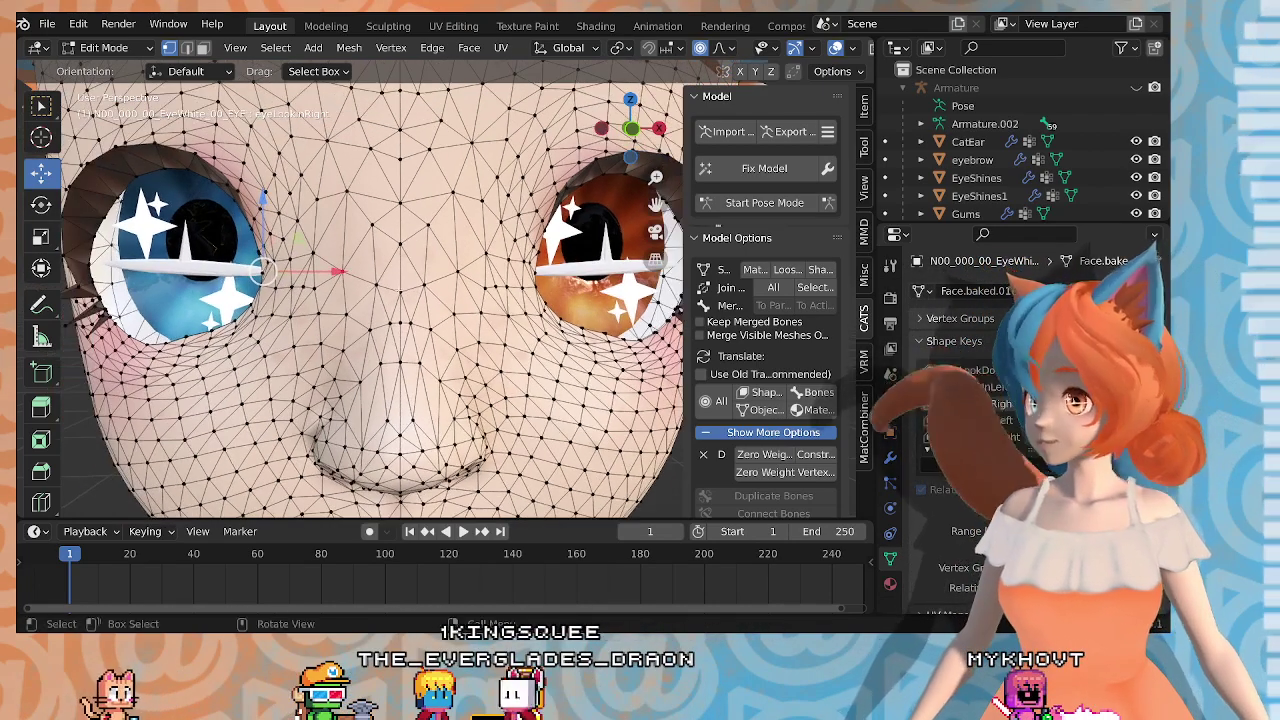
middle_drag(306, 293, 316, 287)
middle_drag(406, 283, 399, 287)
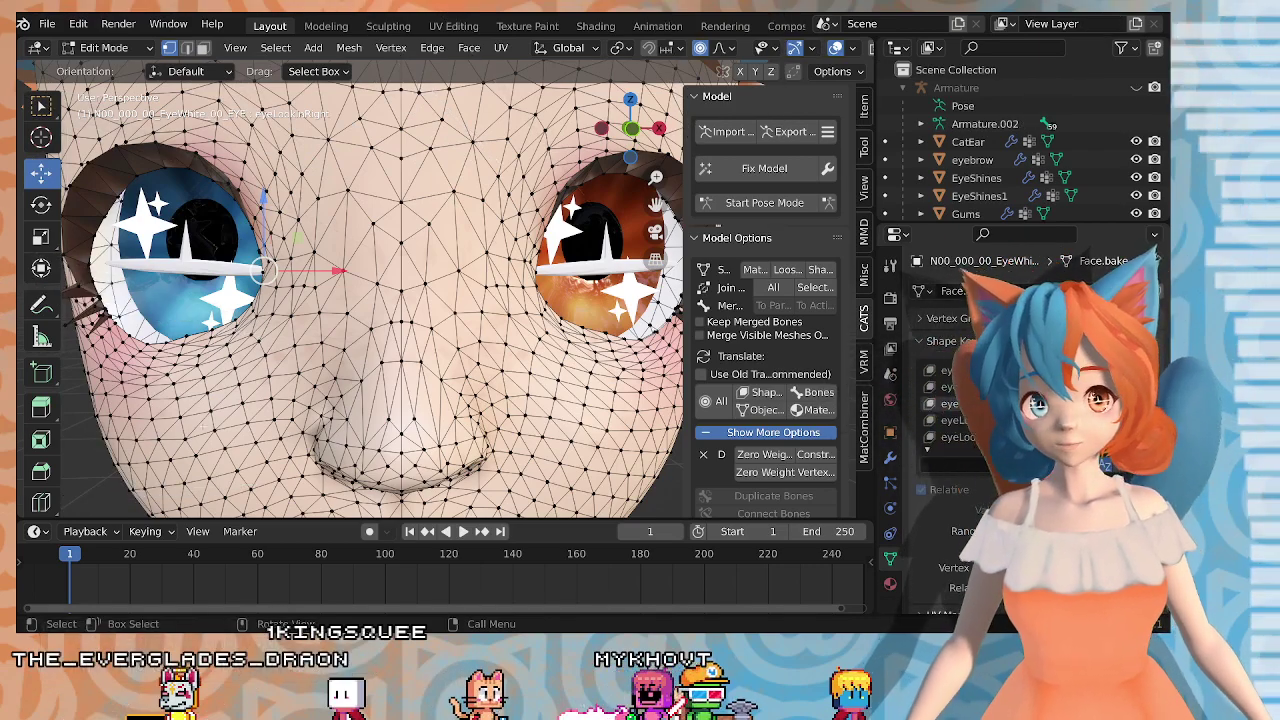
middle_drag(149, 381, 202, 382)
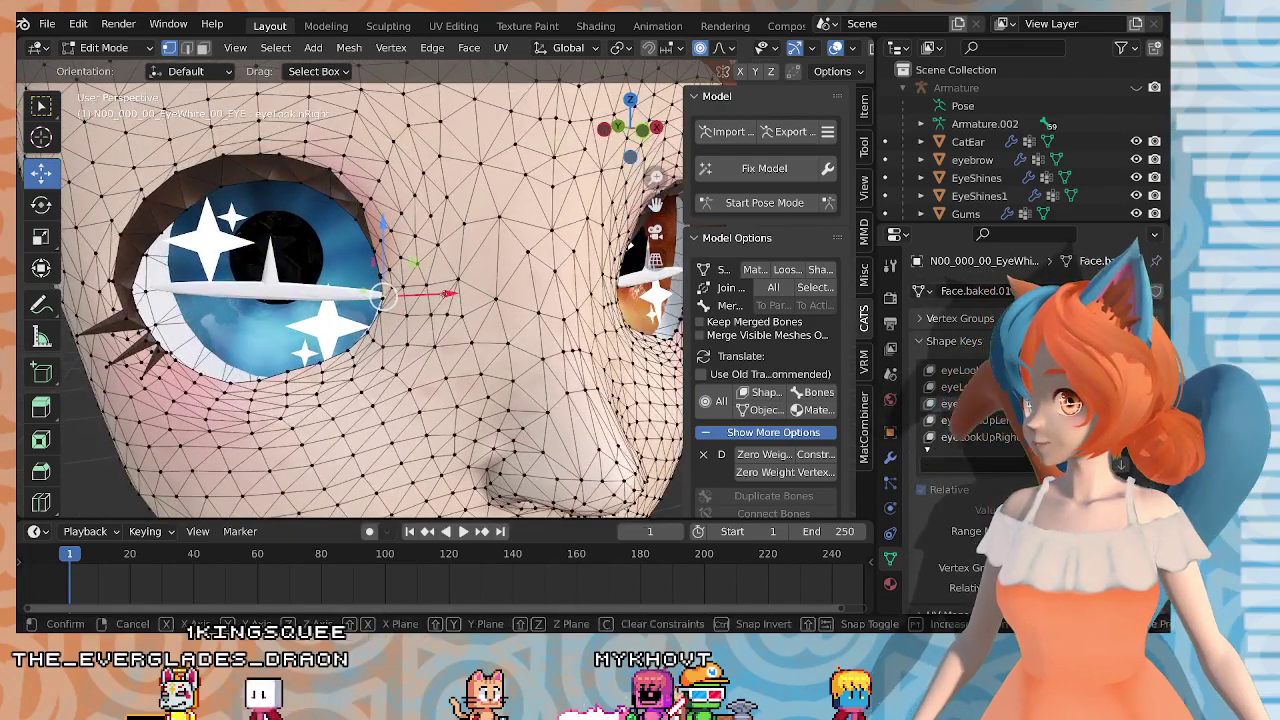
drag(448, 293, 456, 292)
middle_drag(456, 292, 480, 330)
key(Tab)
Step: Compare the face's eyeLookUpLeft, eyeLookInLeft and eyeLookInRight shape keys around both eye corners
scroll(480, 330, down, 4)
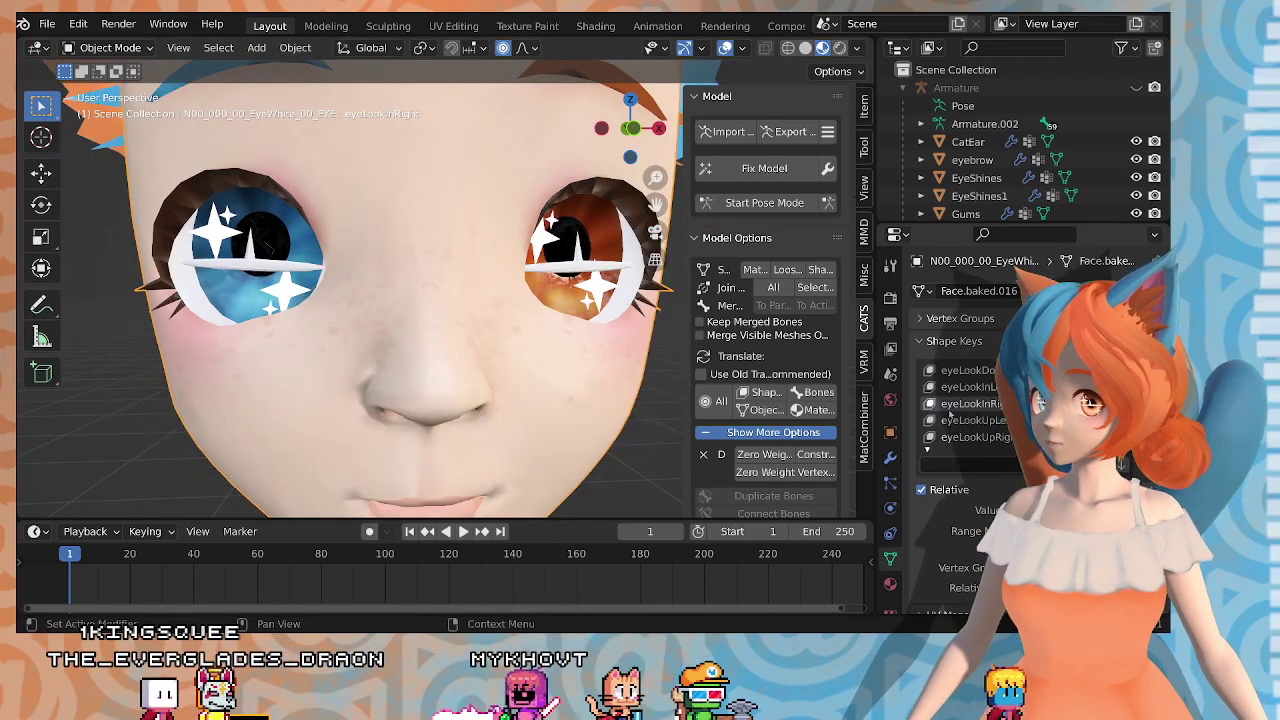
click(972, 421)
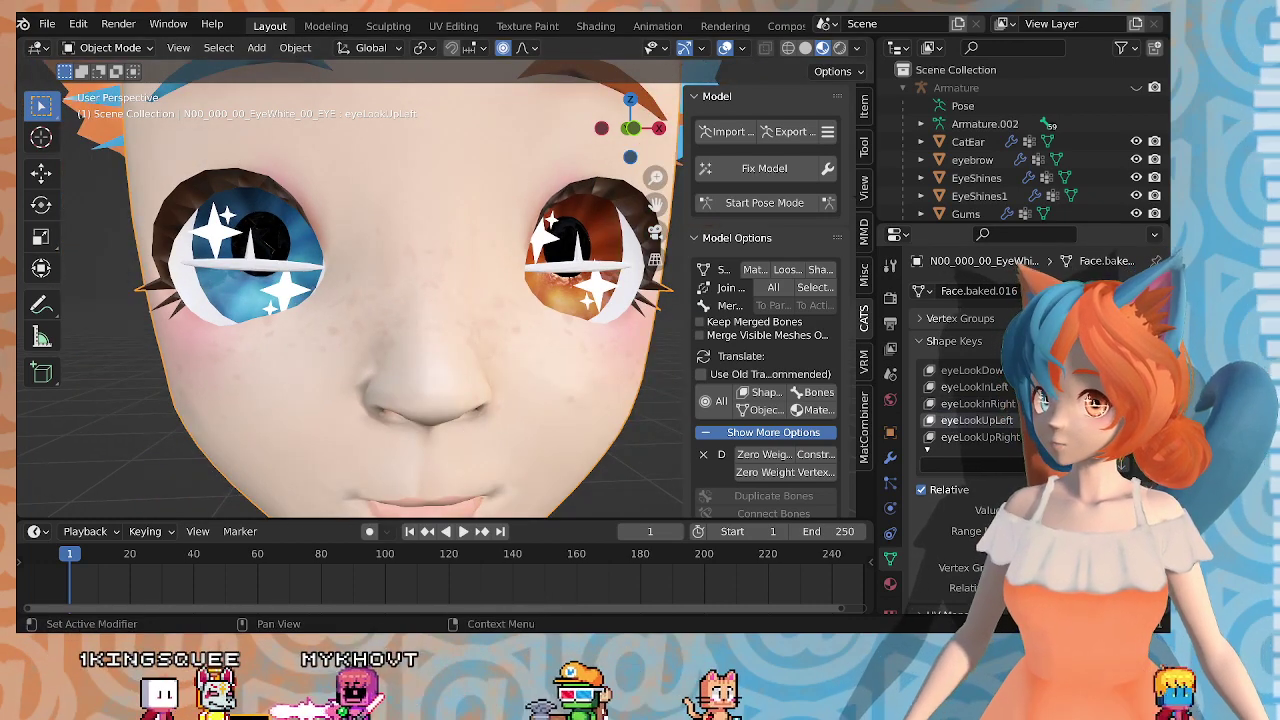
click(972, 387)
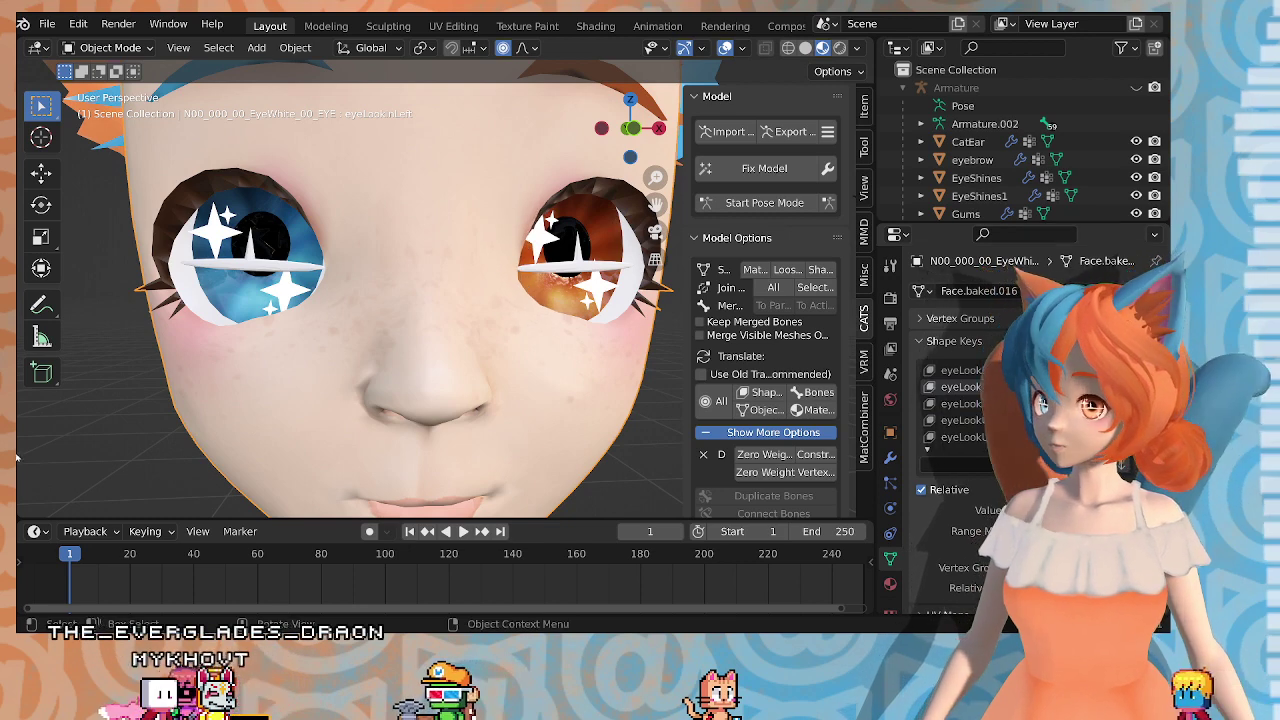
middle_drag(169, 415, 270, 377)
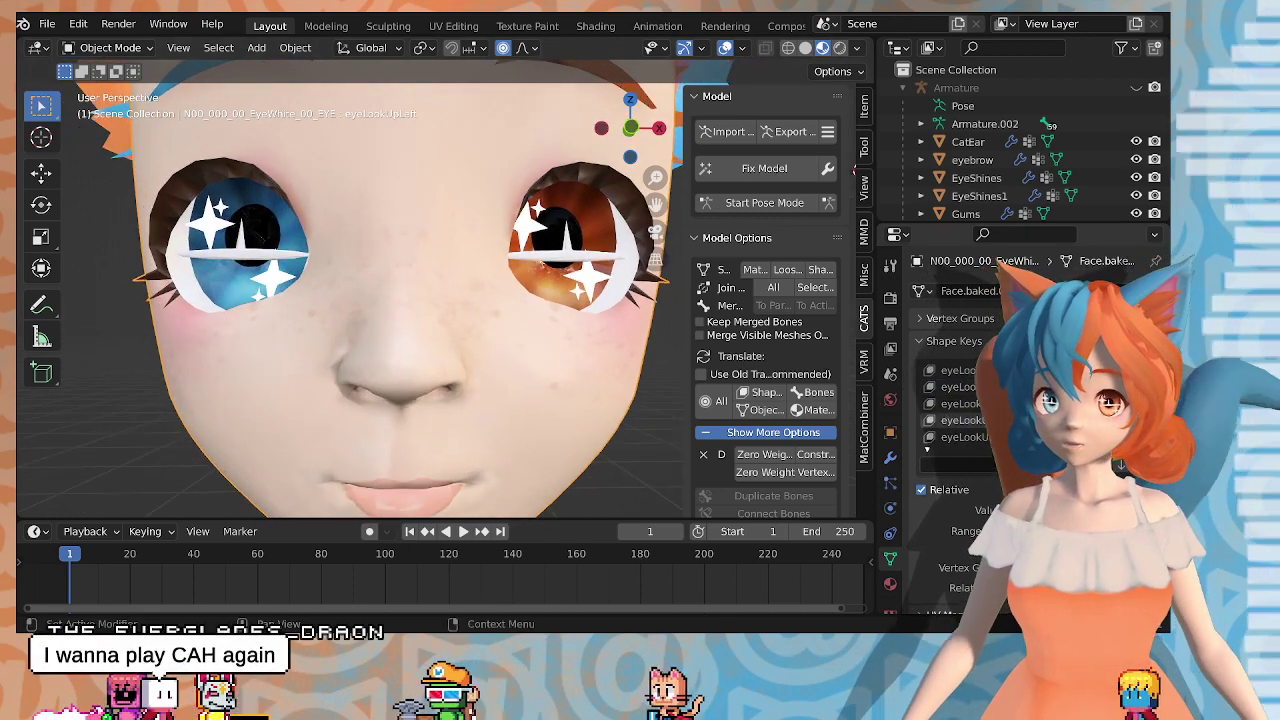
click(975, 404)
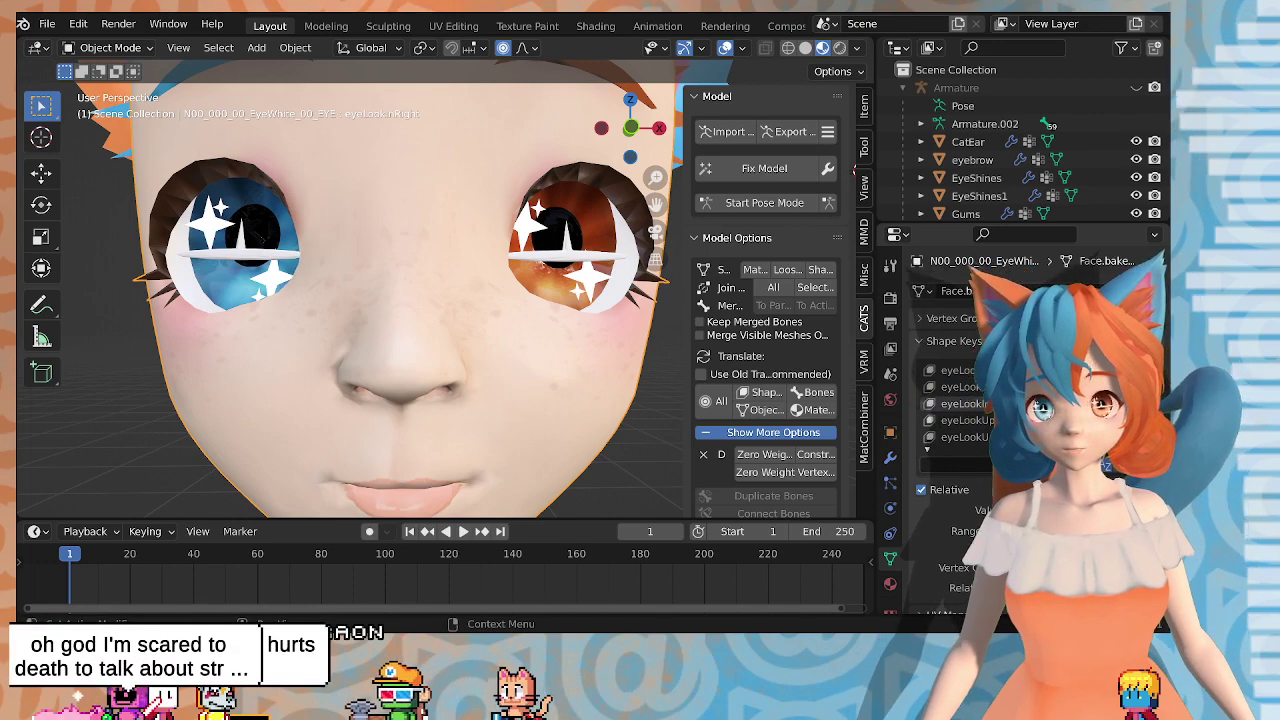
middle_drag(592, 306, 525, 318)
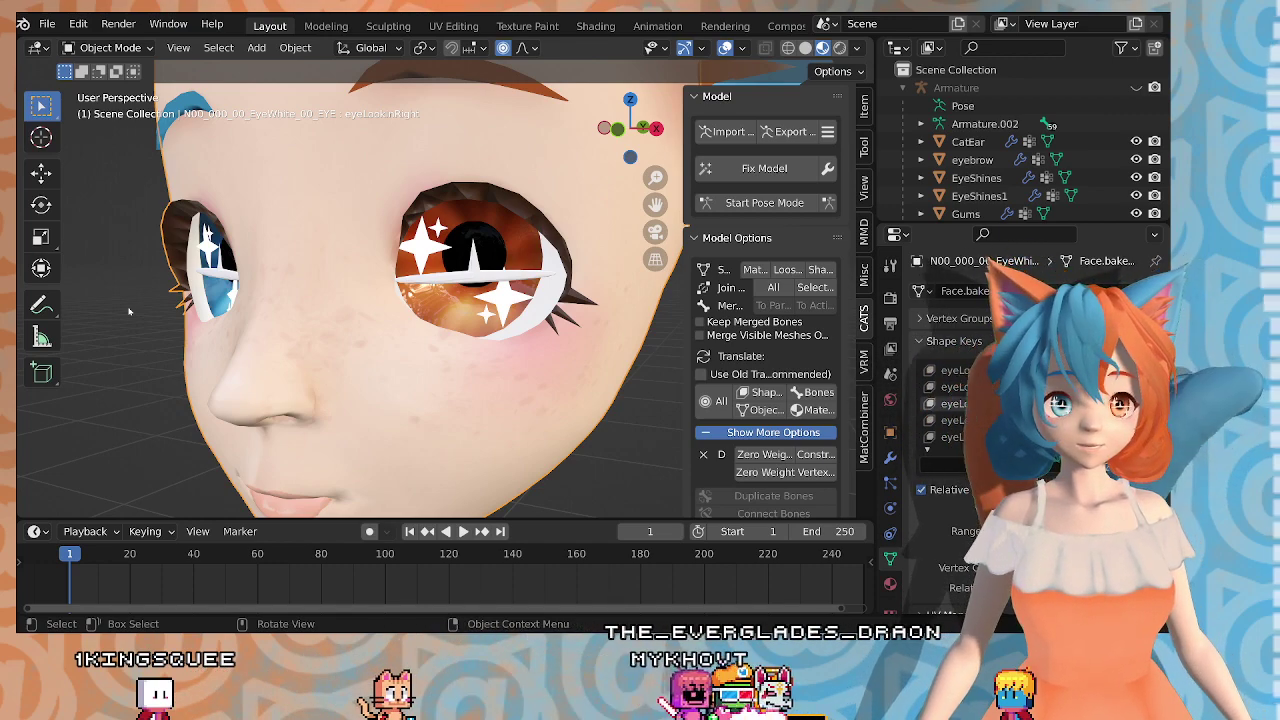
middle_drag(492, 364, 402, 366)
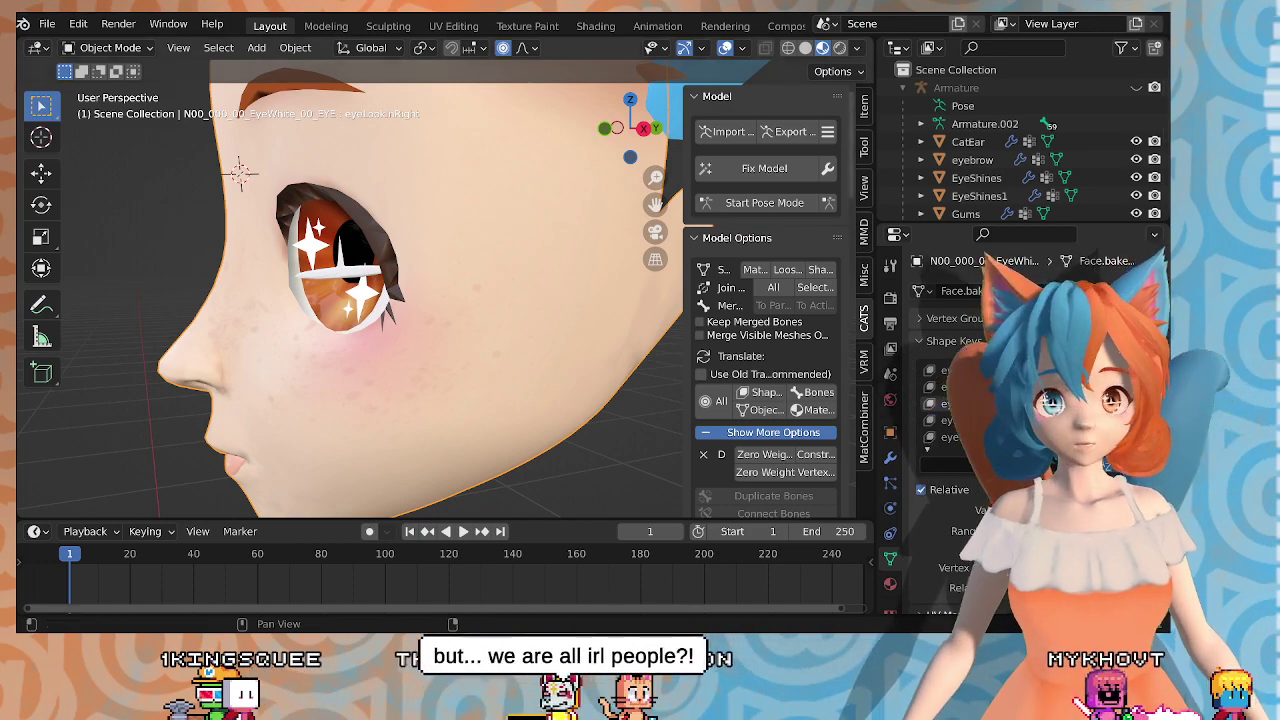
mouse_move(606, 271)
middle_down()
mouse_move(668, 268)
mouse_move(583, 254)
mouse_move(602, 257)
middle_up()
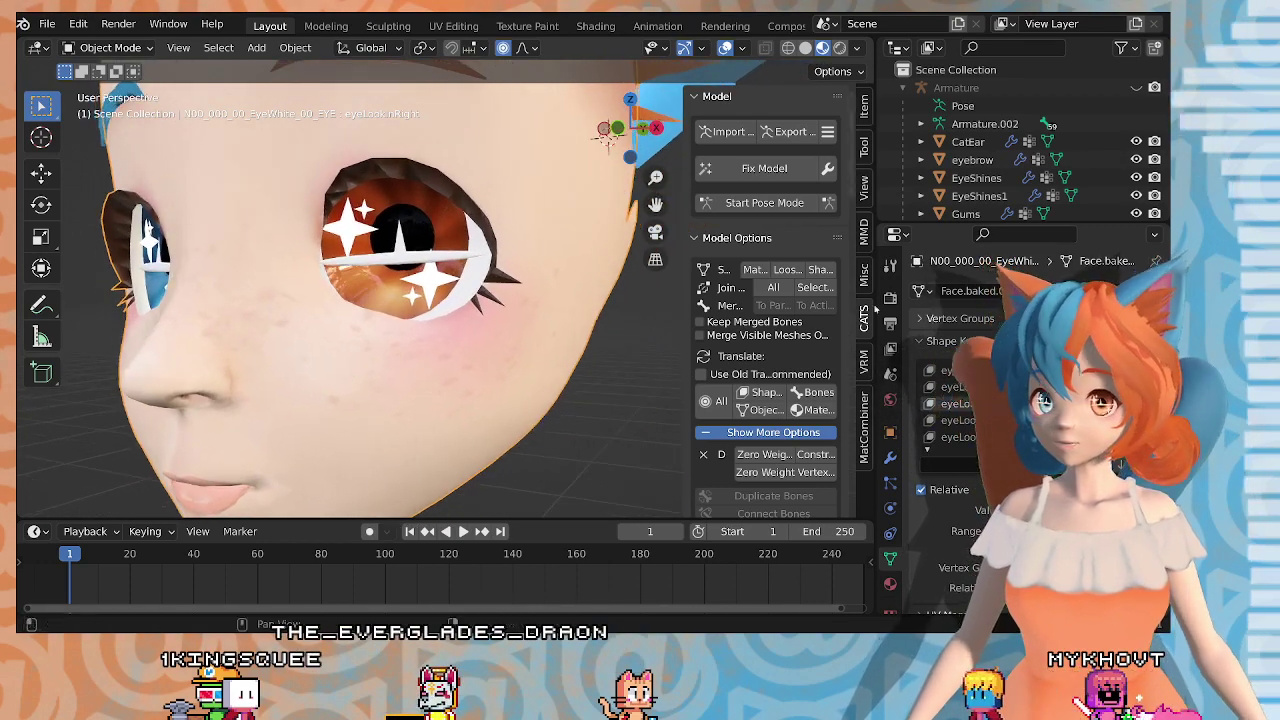
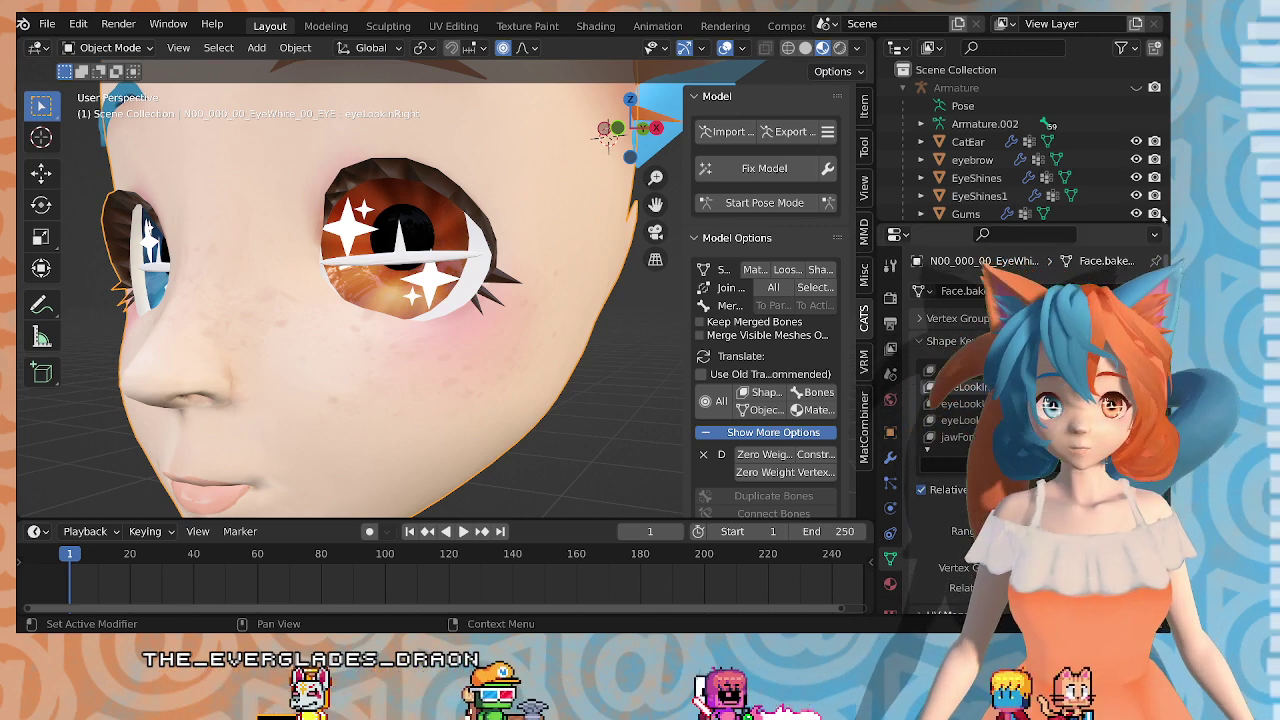
middle_drag(540, 300, 482, 281)
scroll(465, 279, up, 2)
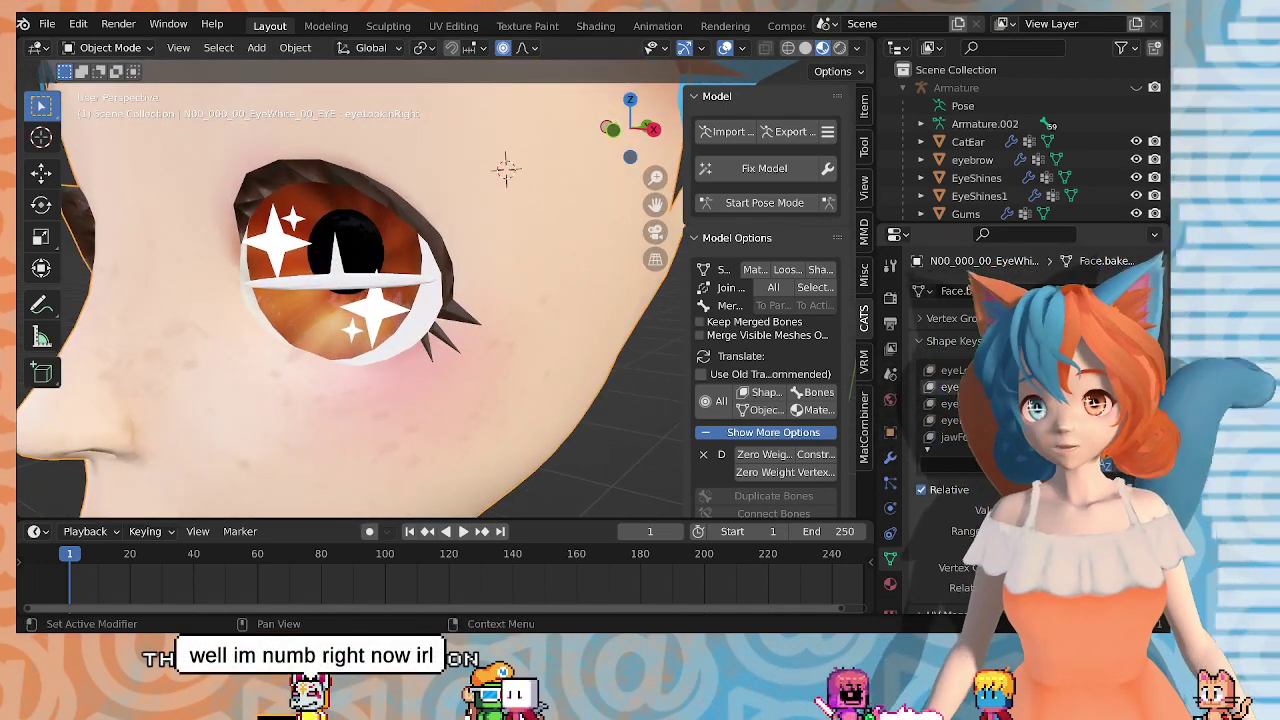
Step: Add two shape keys to the face mesh, named eyeLookOutLeft and eyeLookOutRight
click(1157, 370)
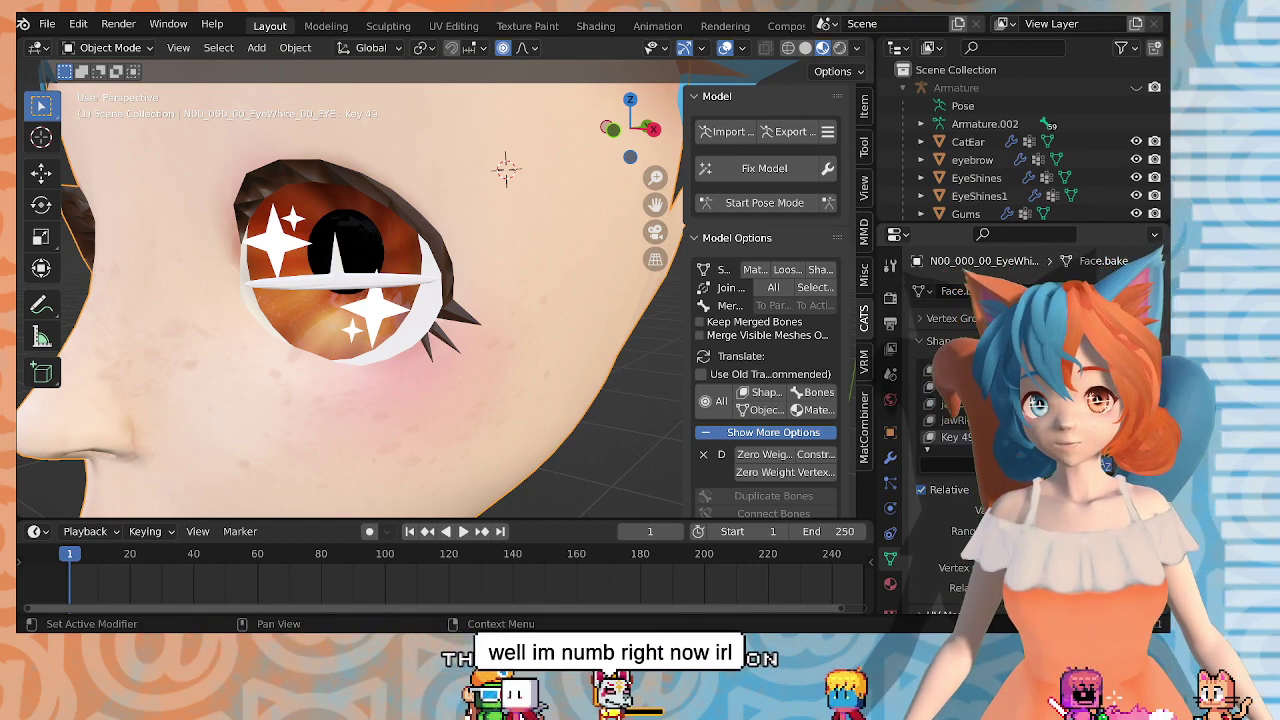
key(ctrl+v)
key(Return)
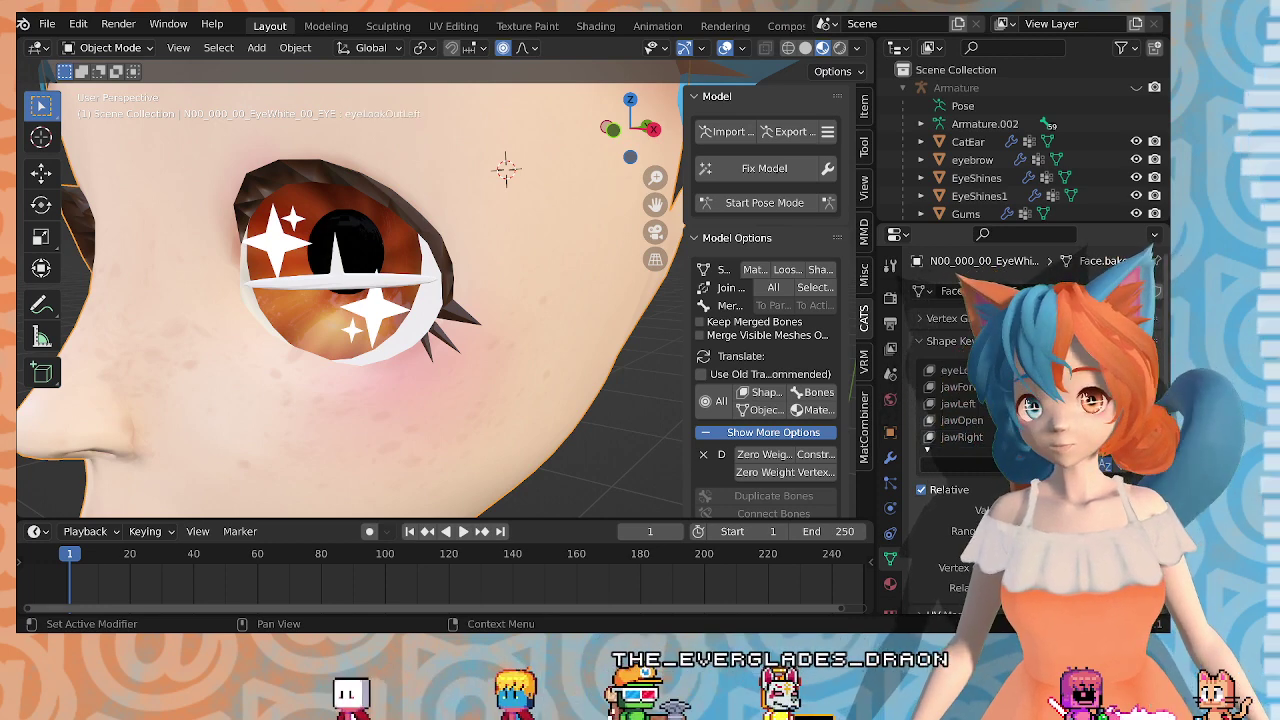
click(1157, 370)
double_click(957, 437)
key(ctrl+v)
key(Return)
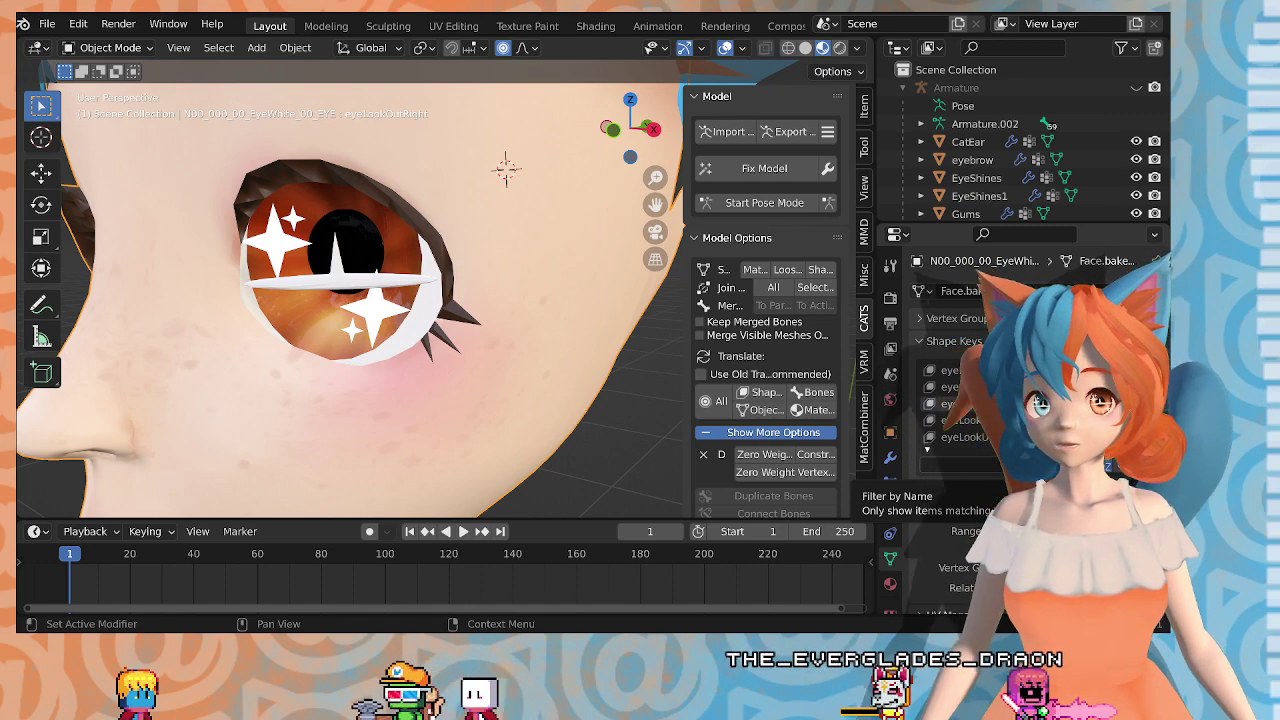
Step: In the eyeLookOutLeft key, move the orange eye's outer-corner vertex 0.003703 m along Y with smooth proportional editing, and return to Object Mode
middle_drag(430, 278, 462, 278)
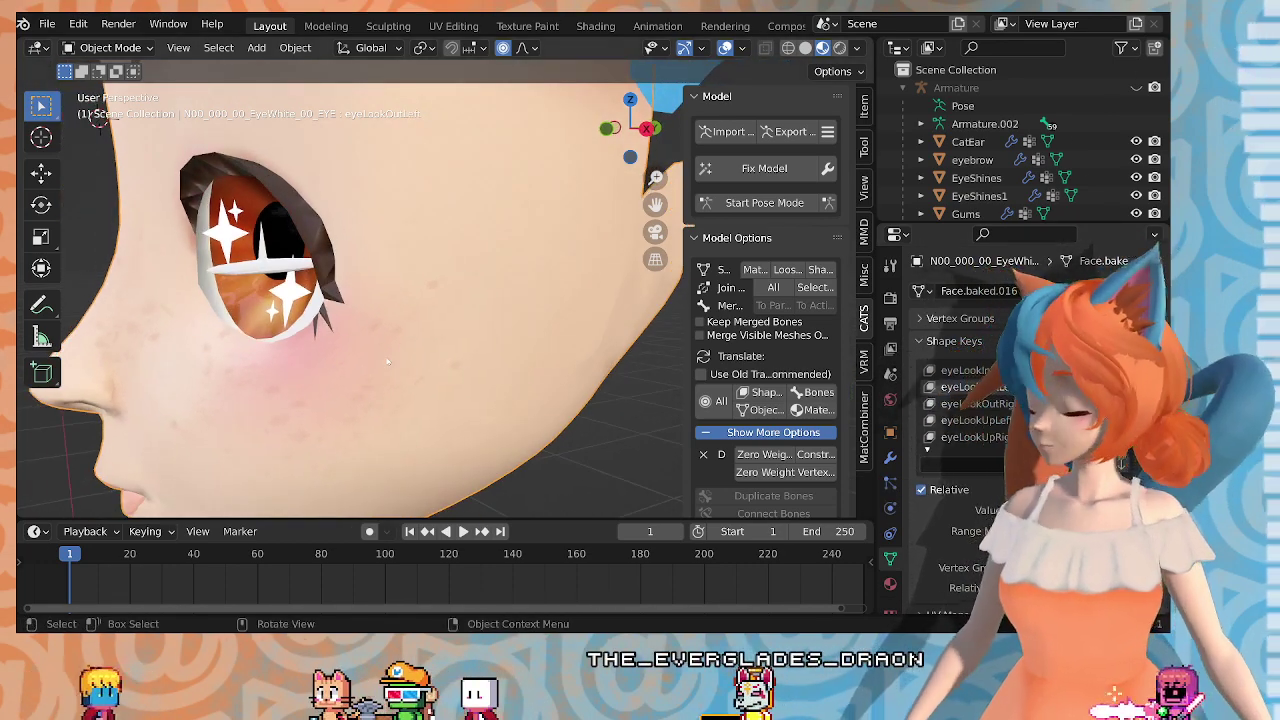
key(Tab)
middle_drag(447, 371, 540, 373)
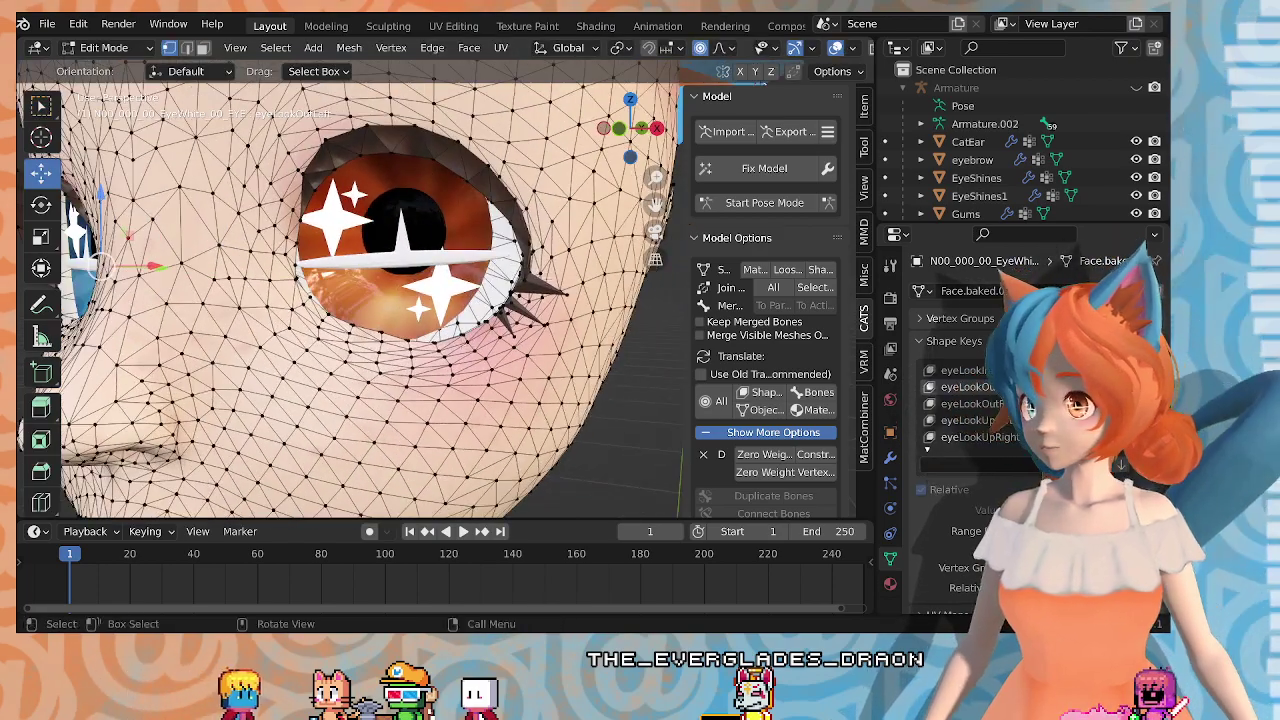
middle_drag(535, 265, 454, 282)
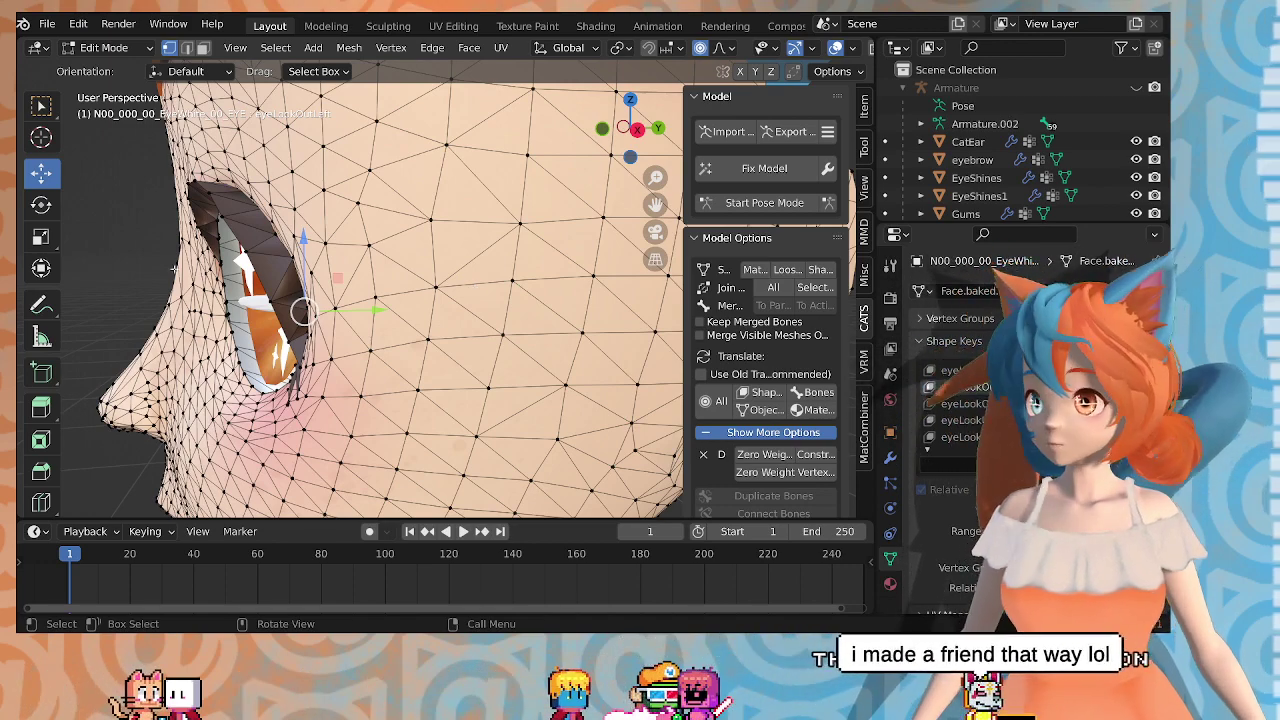
middle_drag(175, 269, 150, 264)
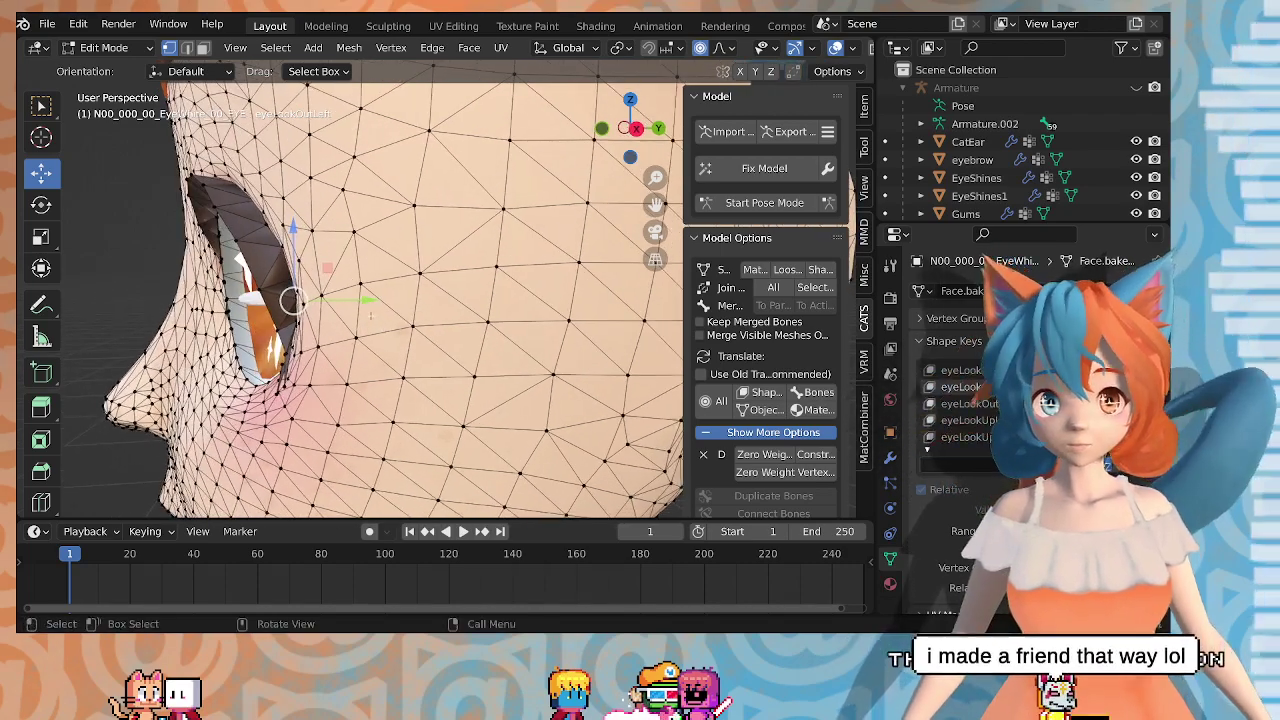
middle_drag(366, 320, 358, 328)
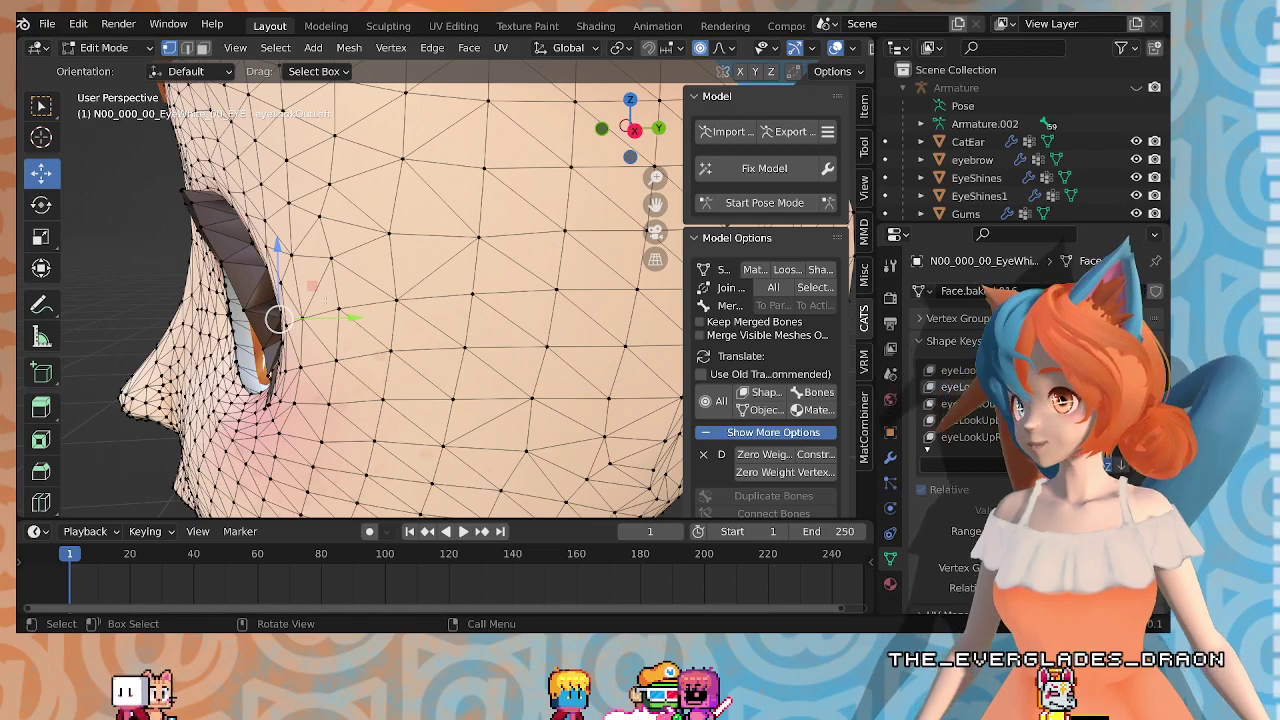
drag(352, 318, 387, 322)
middle_drag(387, 322, 570, 295)
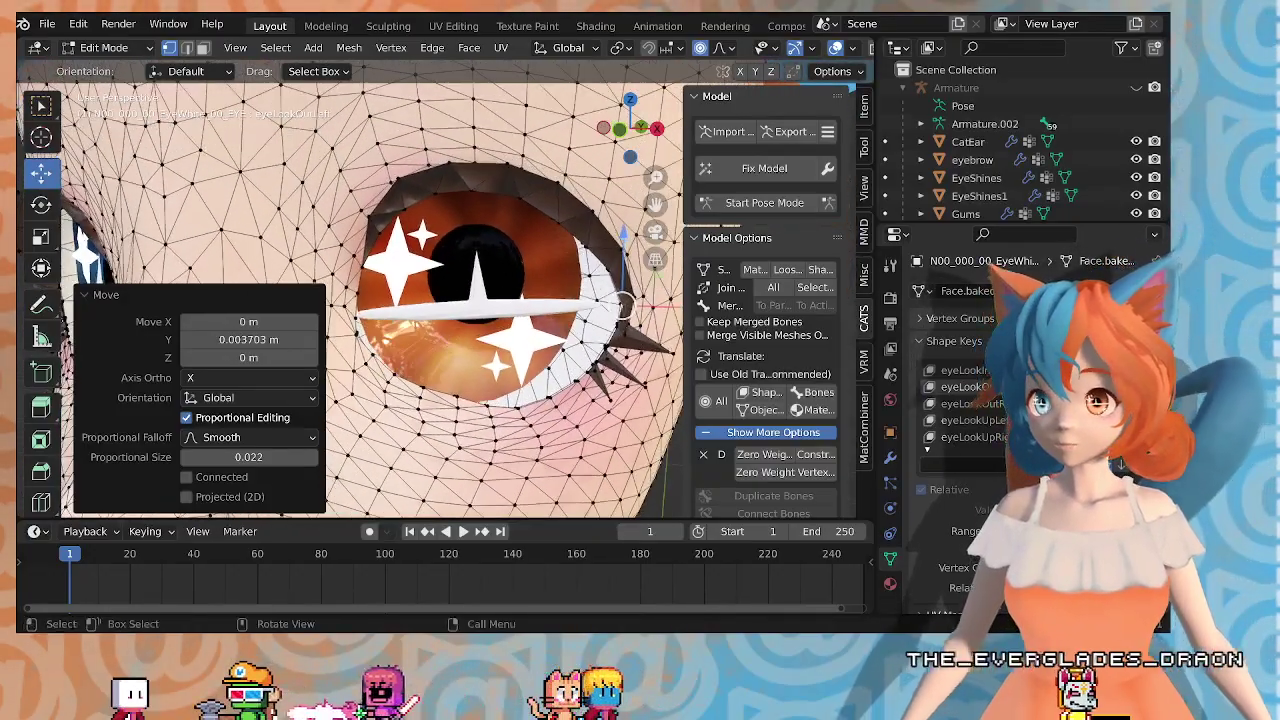
scroll(470, 290, down, 2)
middle_drag(470, 290, 504, 287)
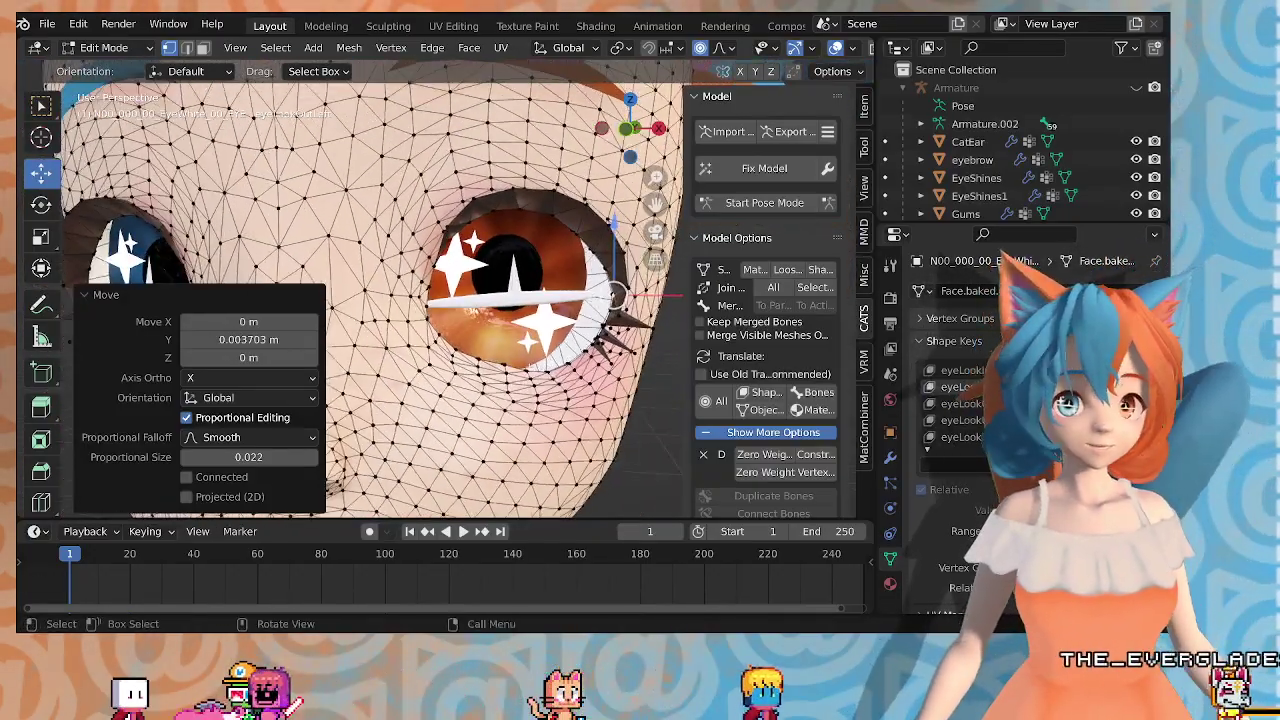
key(Tab)
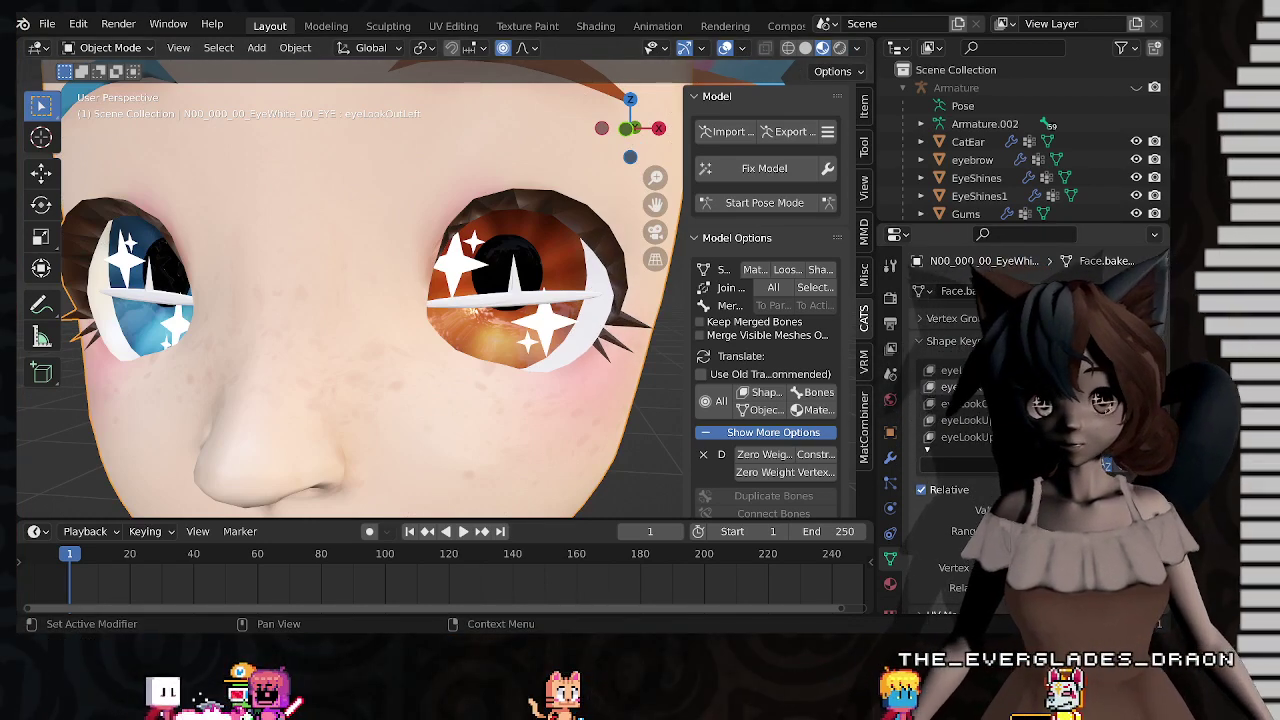
Step: In the face mesh's eyeLookOutLeft shape key, move the orange eye's outer corner outward about 0.0015 m along X with proportional editing
click(538, 342)
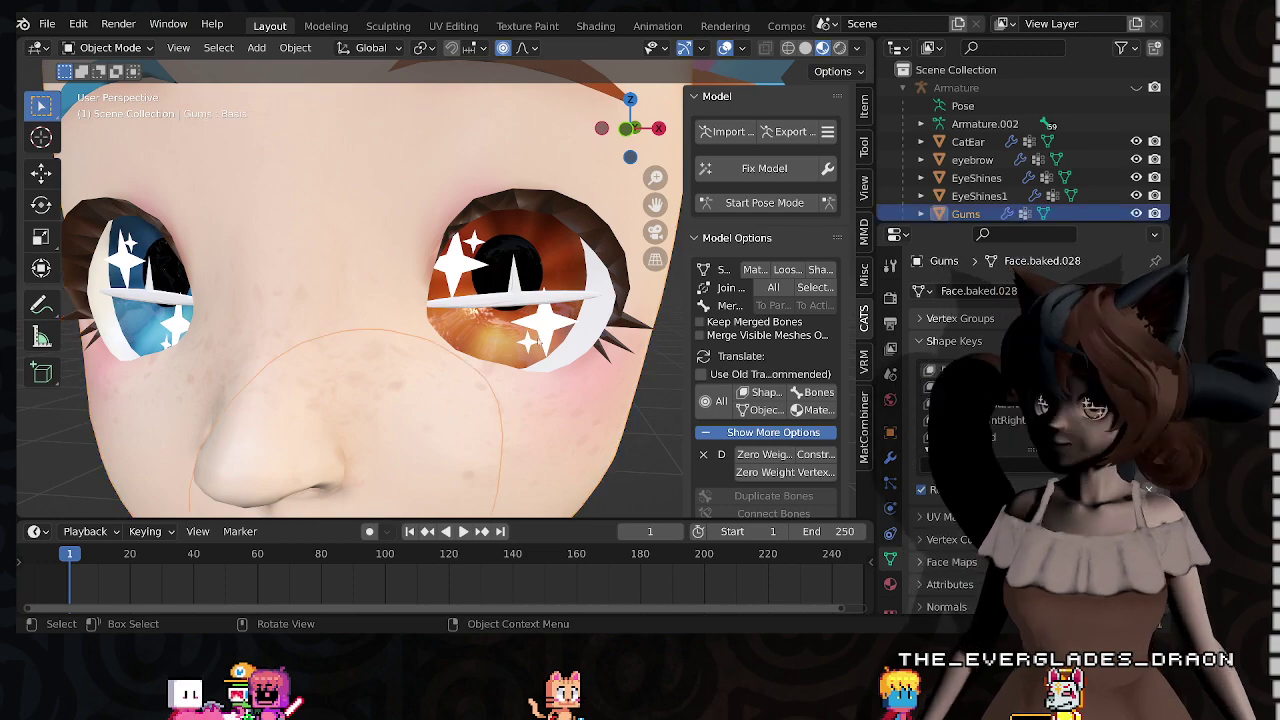
click(597, 342)
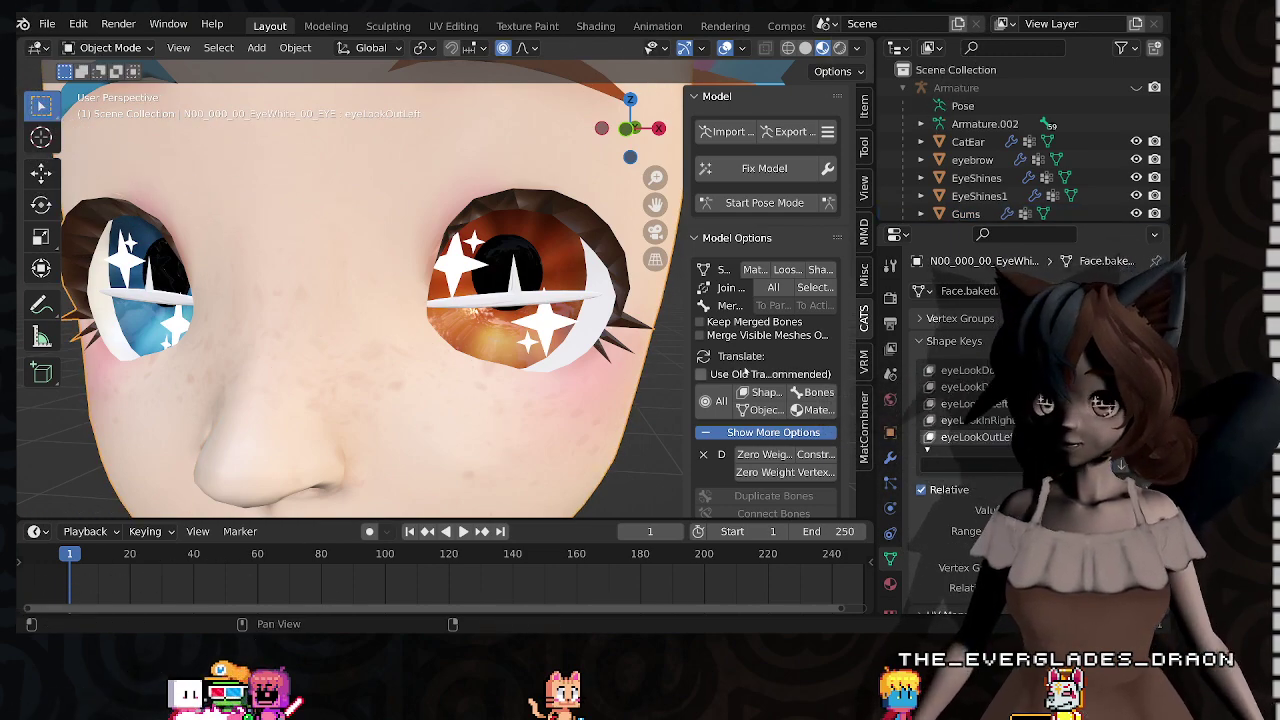
key(Tab)
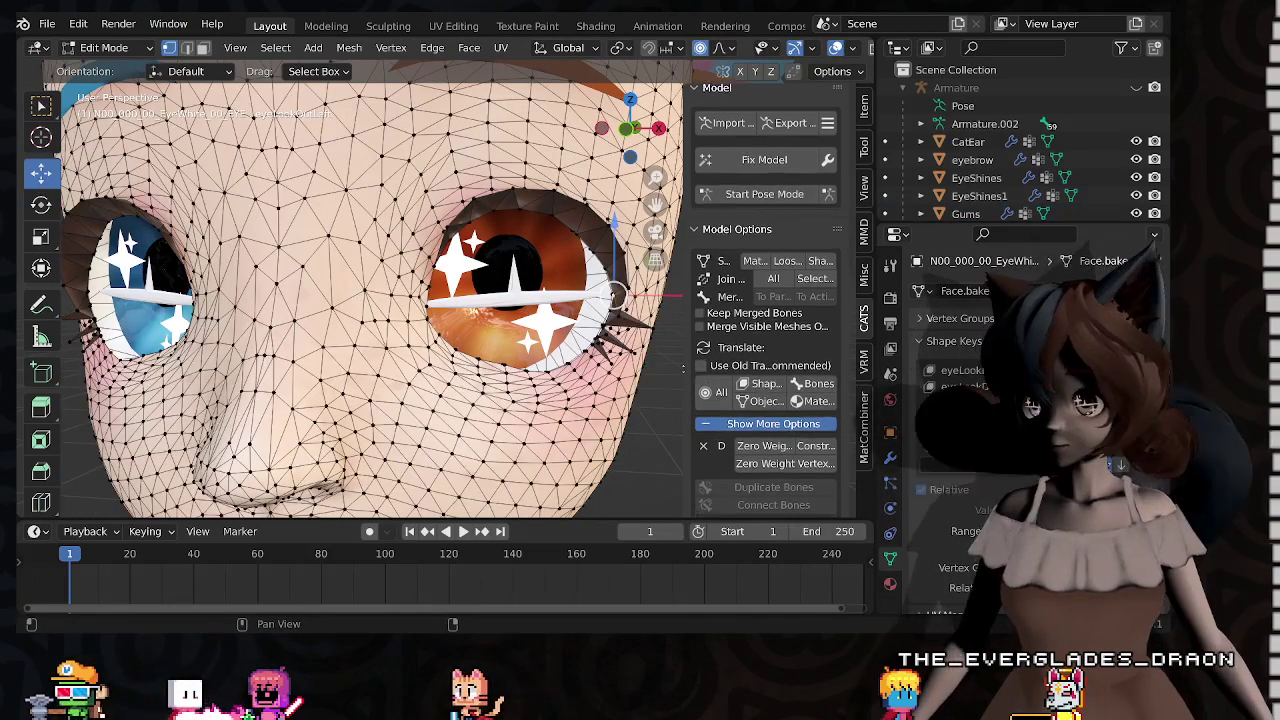
scroll(590, 297, up, 2)
key(g)
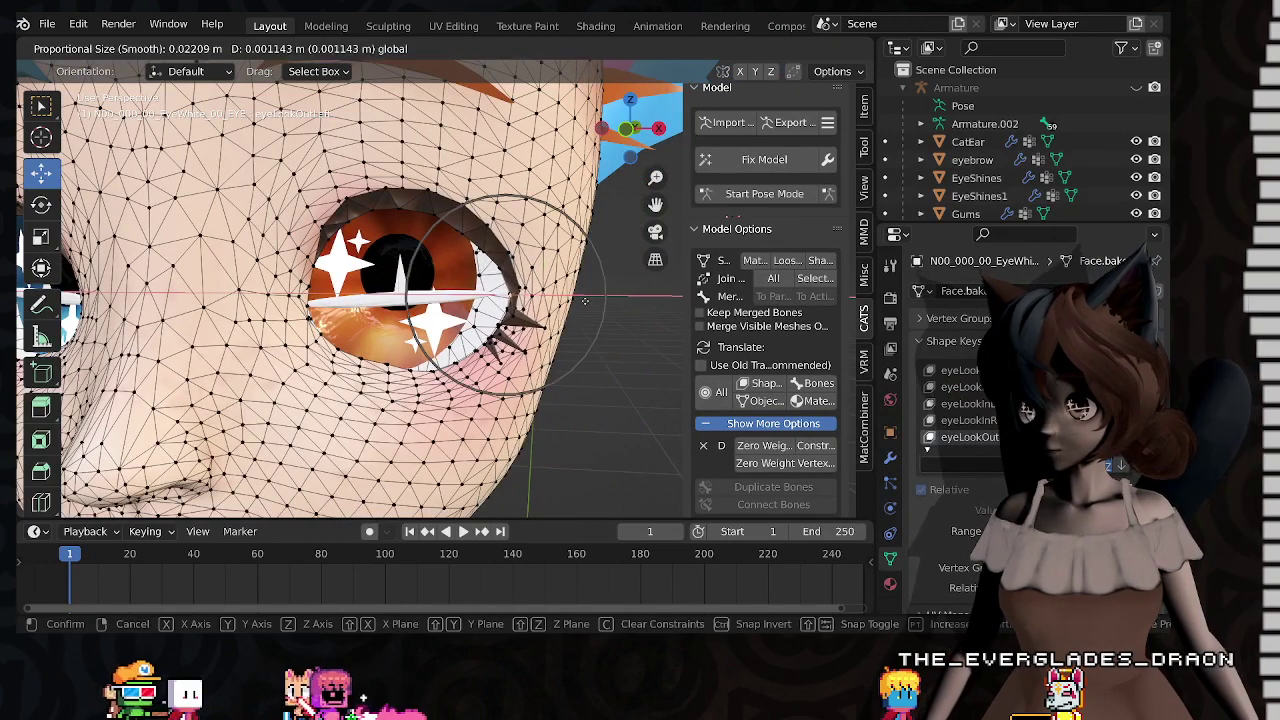
click(586, 301)
middle_drag(586, 301, 575, 346)
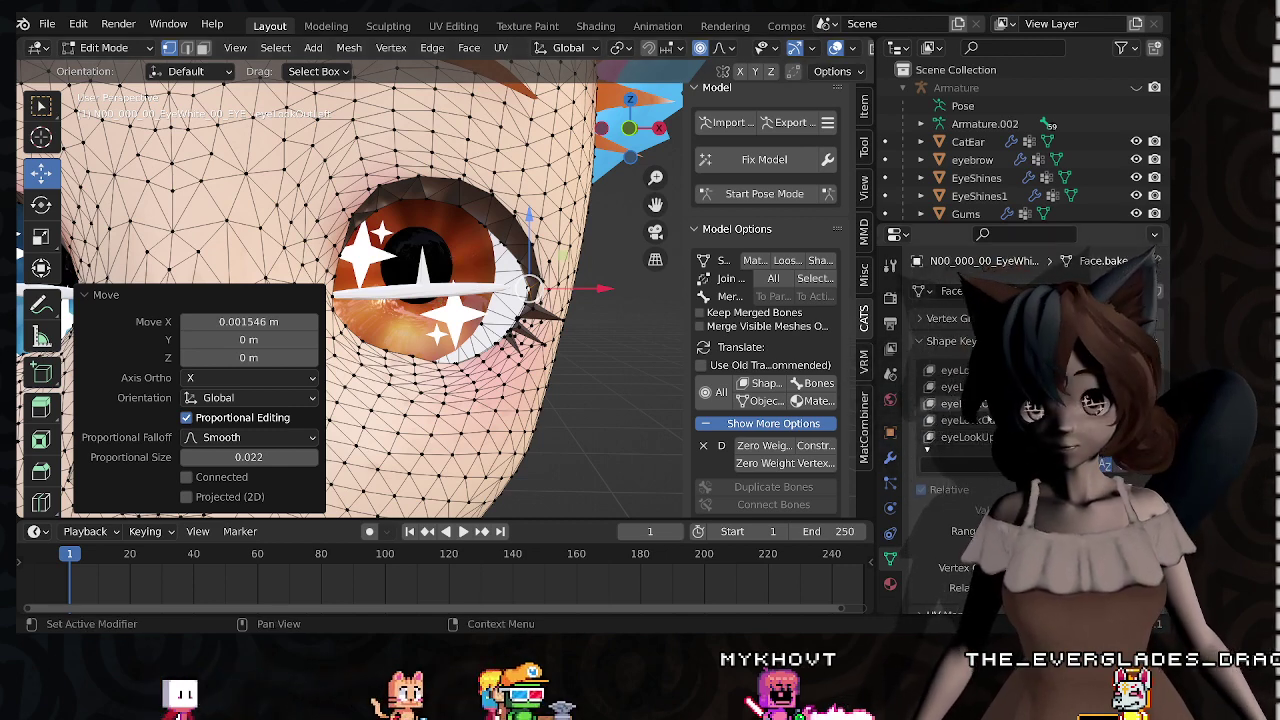
Step: In the eyeLookOutRight shape key, shift the blue eye's outer corner about 0.0022 m along Y and -0.0011 m along X
click(984, 421)
shift+middle_drag(409, 421, 765, 423)
middle_drag(340, 325, 594, 317)
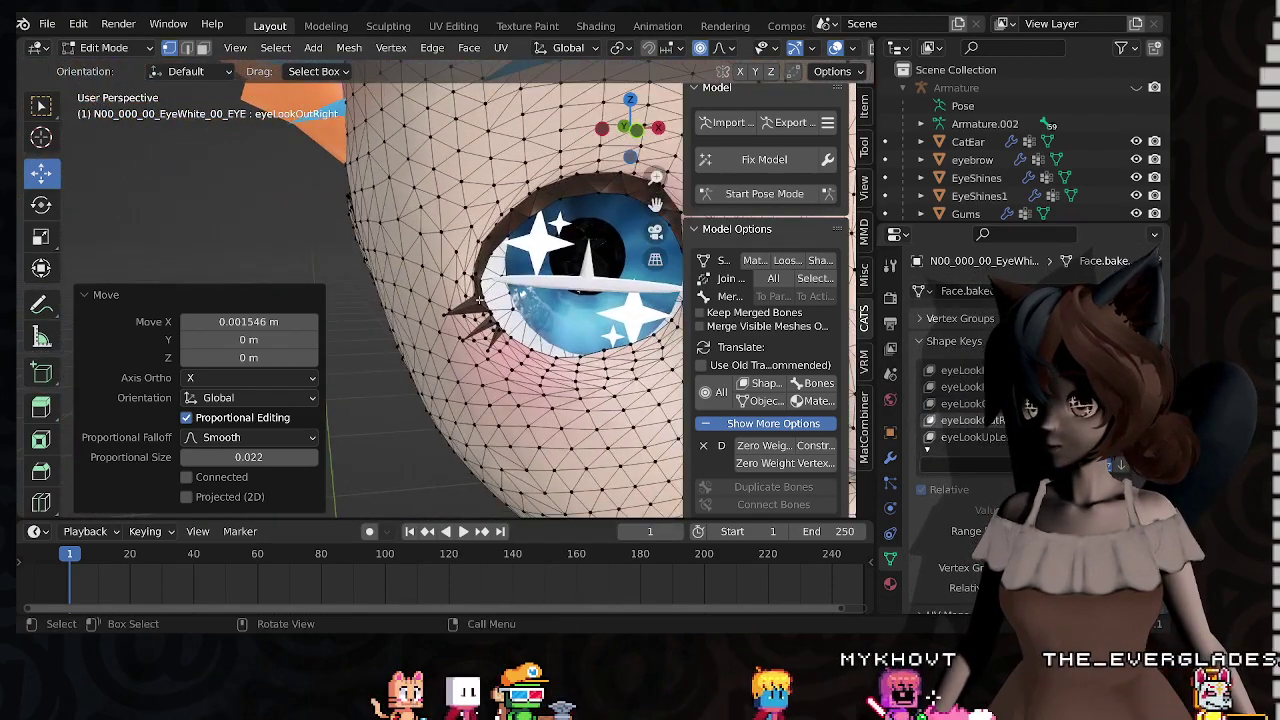
click(479, 300)
middle_drag(457, 340, 427, 272)
drag(398, 260, 395, 272)
middle_drag(395, 272, 289, 271)
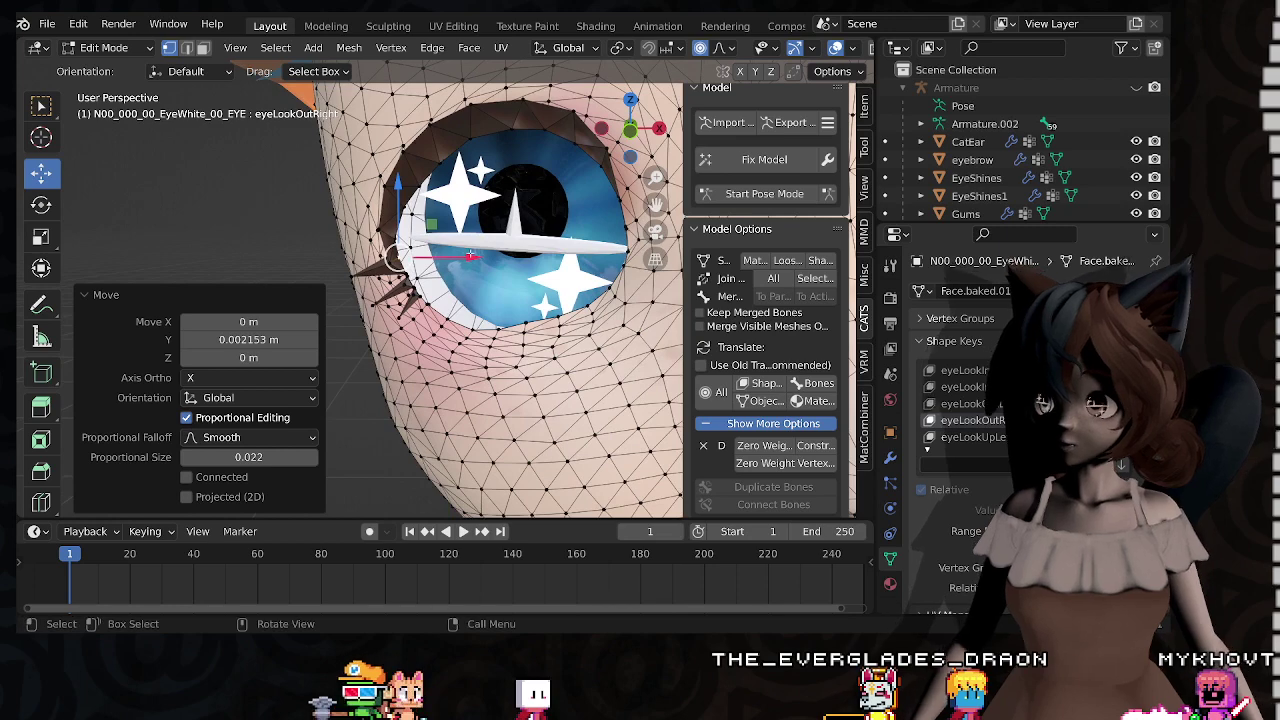
drag(470, 255, 456, 258)
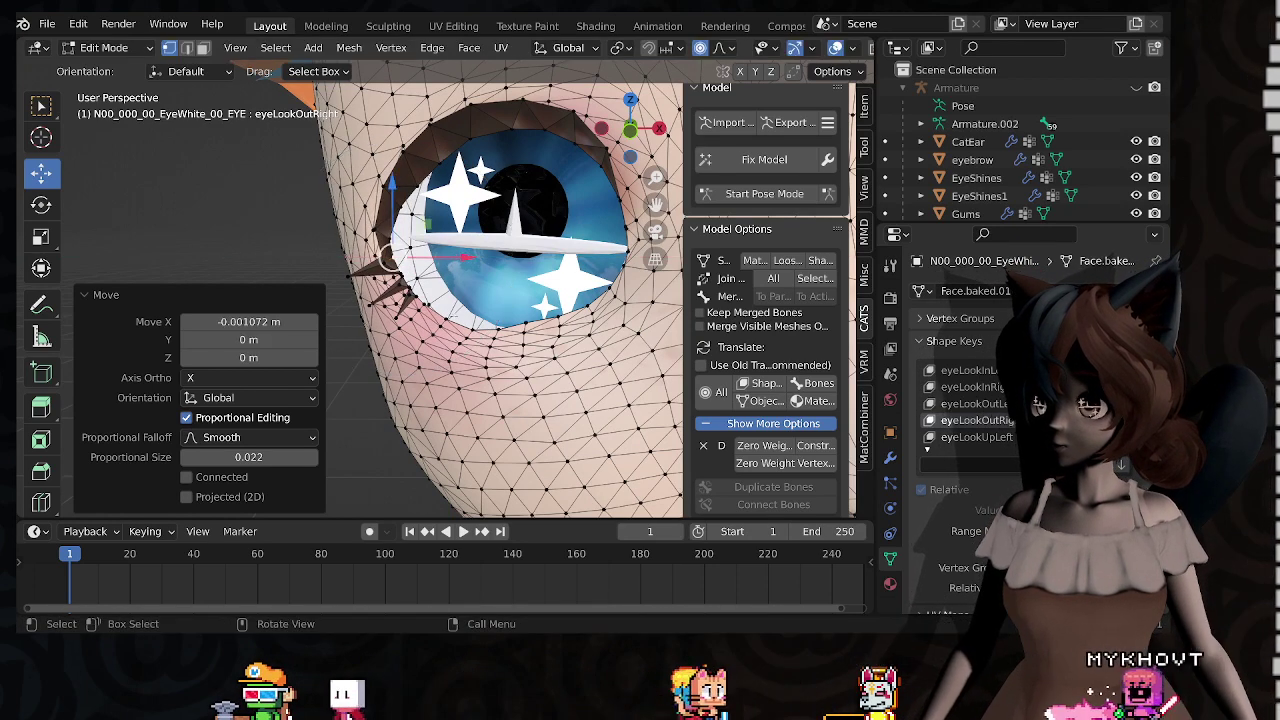
Step: Examine the outer corners of both eyes from the front and sides in Object Mode, comparing eyeLookOutRight and eyeLookOutLeft
key(Tab)
scroll(528, 356, down, 3)
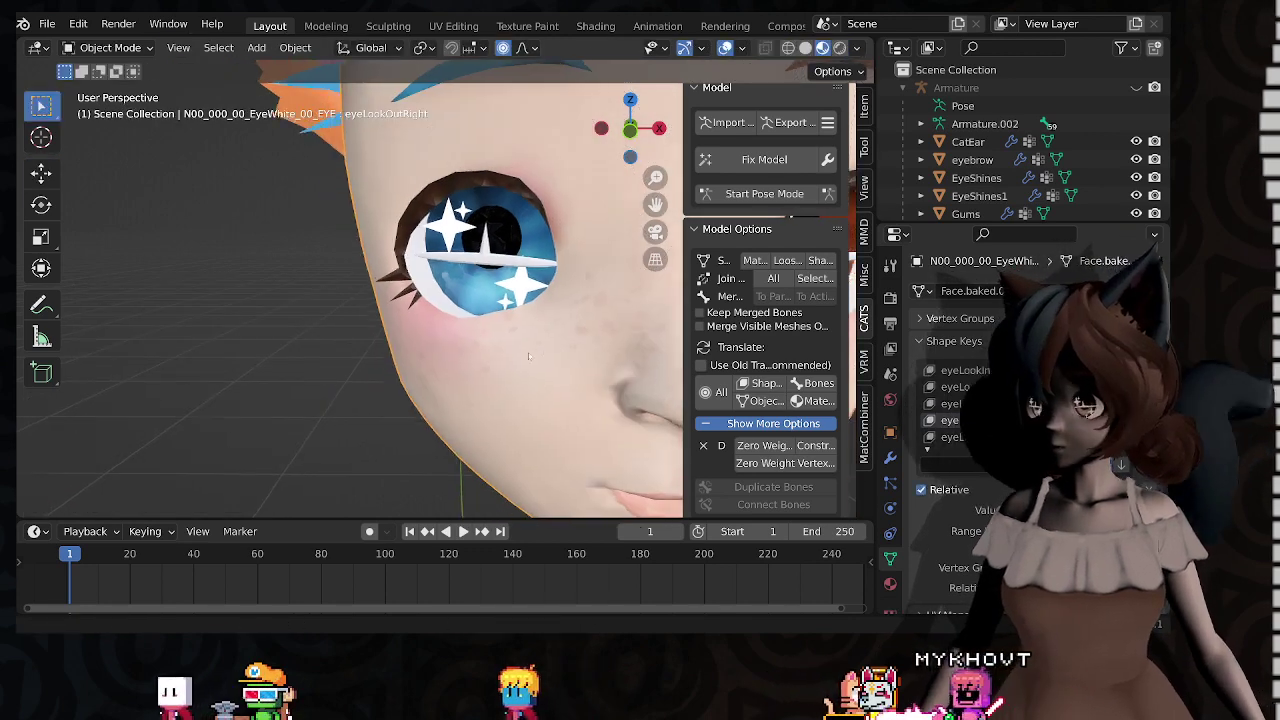
shift+middle_drag(528, 356, 341, 338)
scroll(341, 338, down, 2)
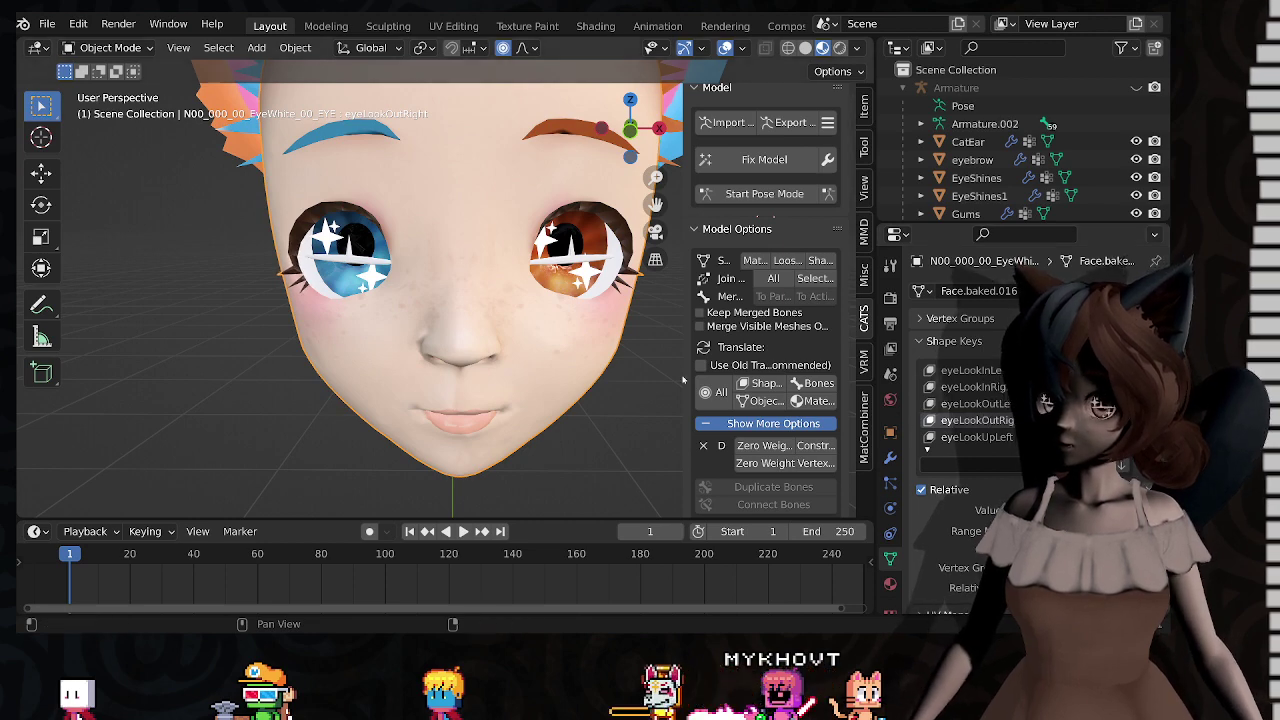
middle_drag(683, 379, 840, 383)
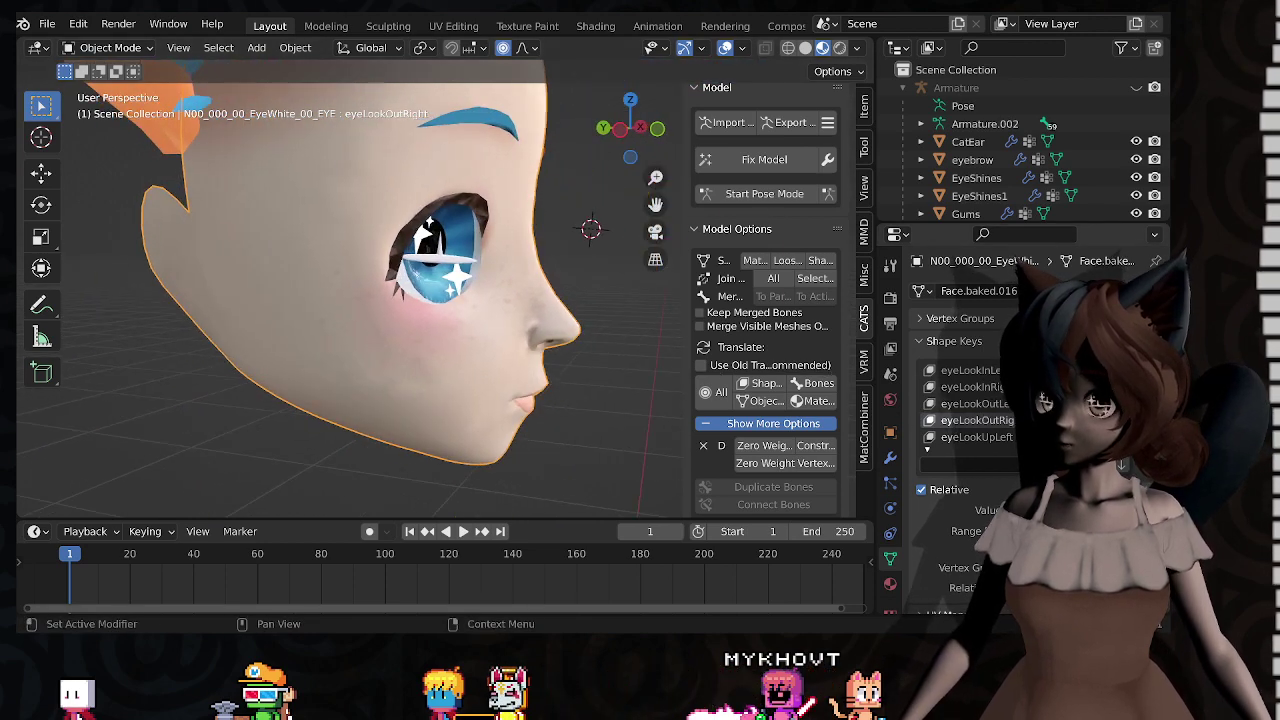
middle_drag(581, 360, 442, 358)
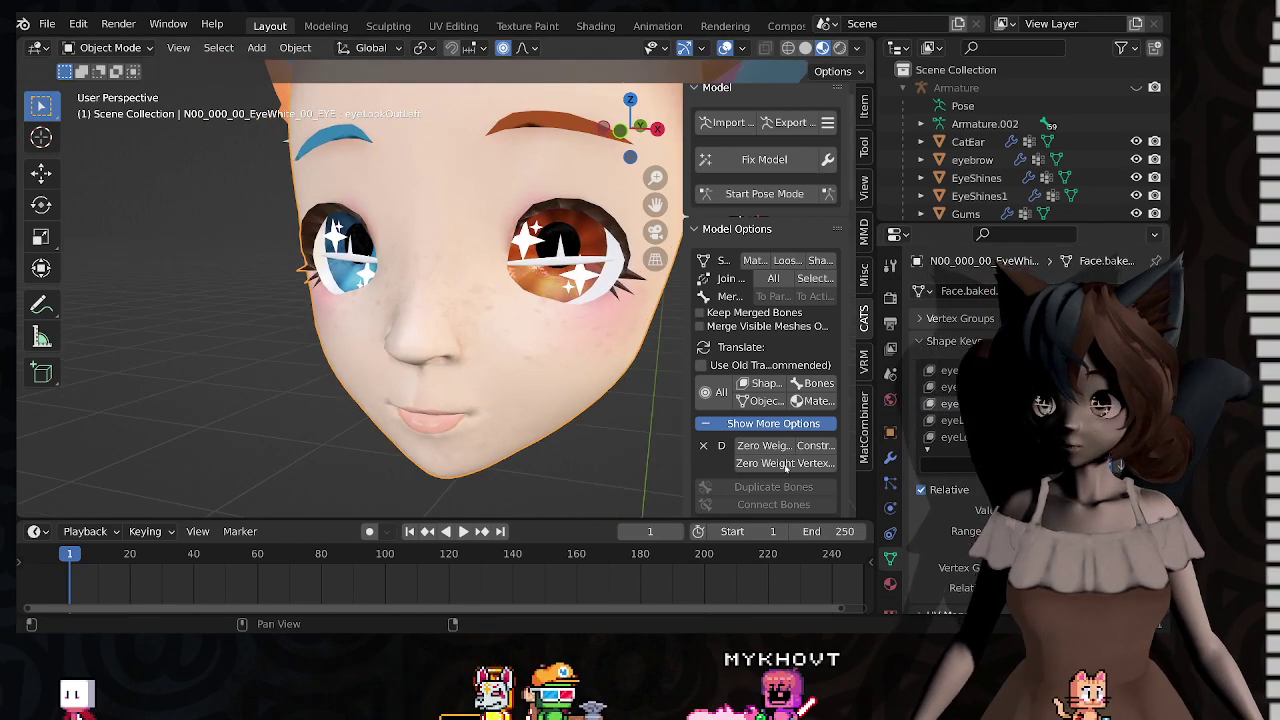
middle_drag(660, 372, 645, 375)
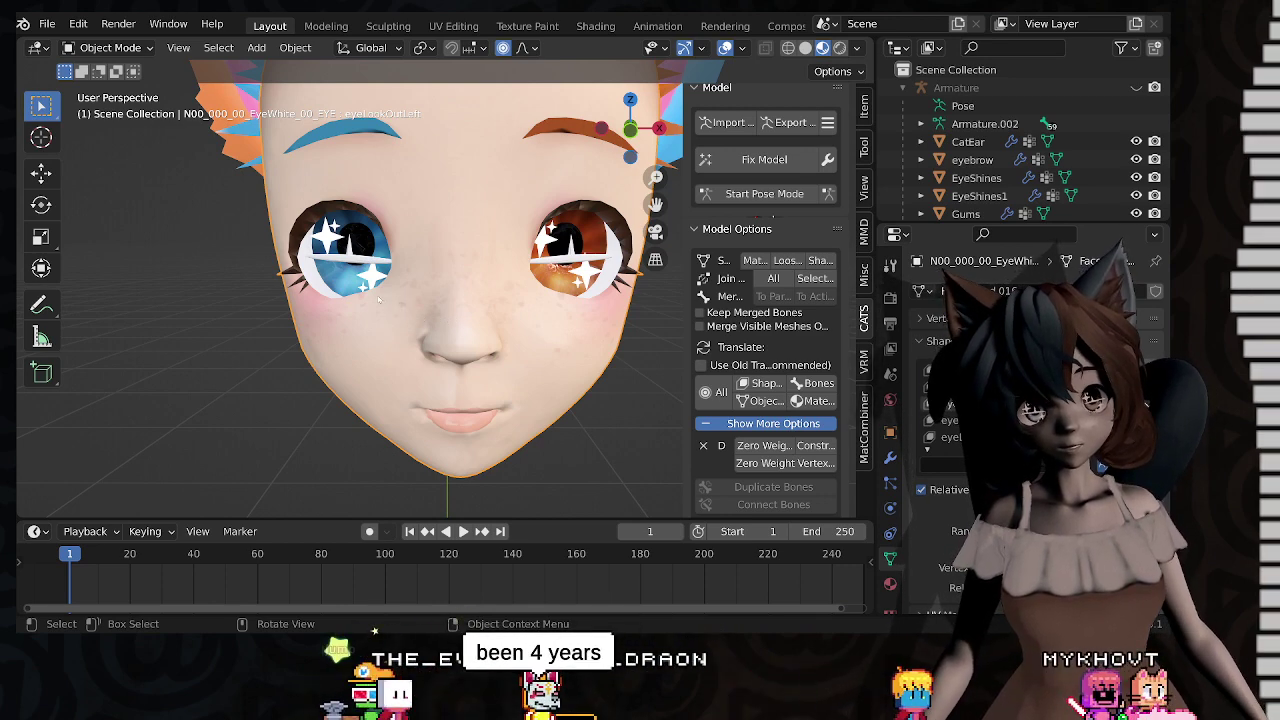
middle_drag(466, 275, 508, 288)
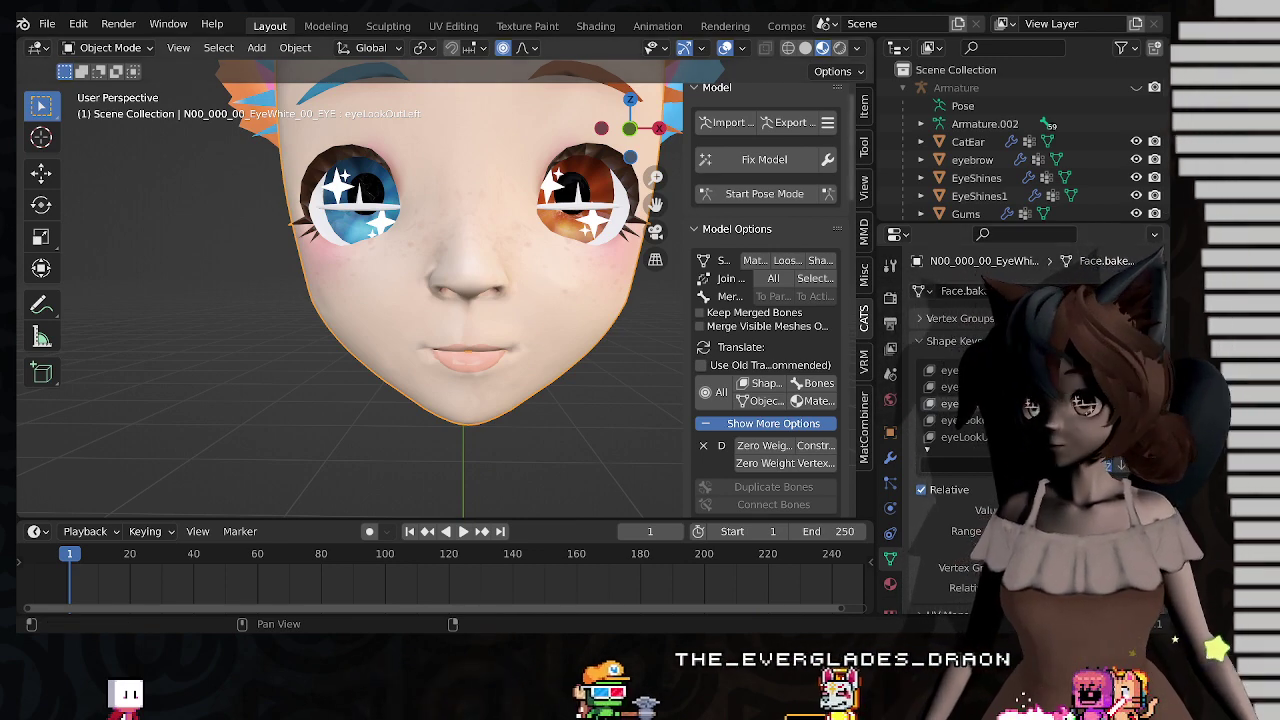
Step: Add shape keys named eyeSquintLeft and eyeSquintRight and place them above jawForward in the shape key order
scroll(960, 420, down, 5)
click(958, 437)
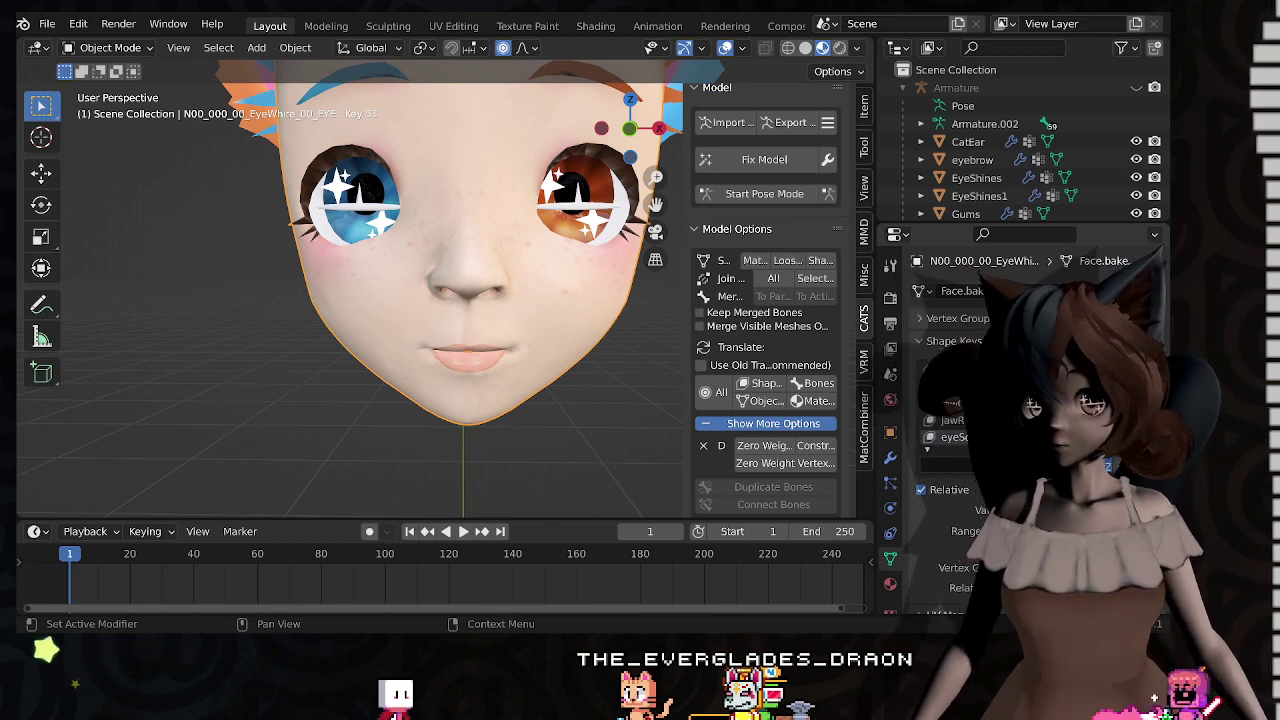
click(1146, 370)
double_click(962, 437)
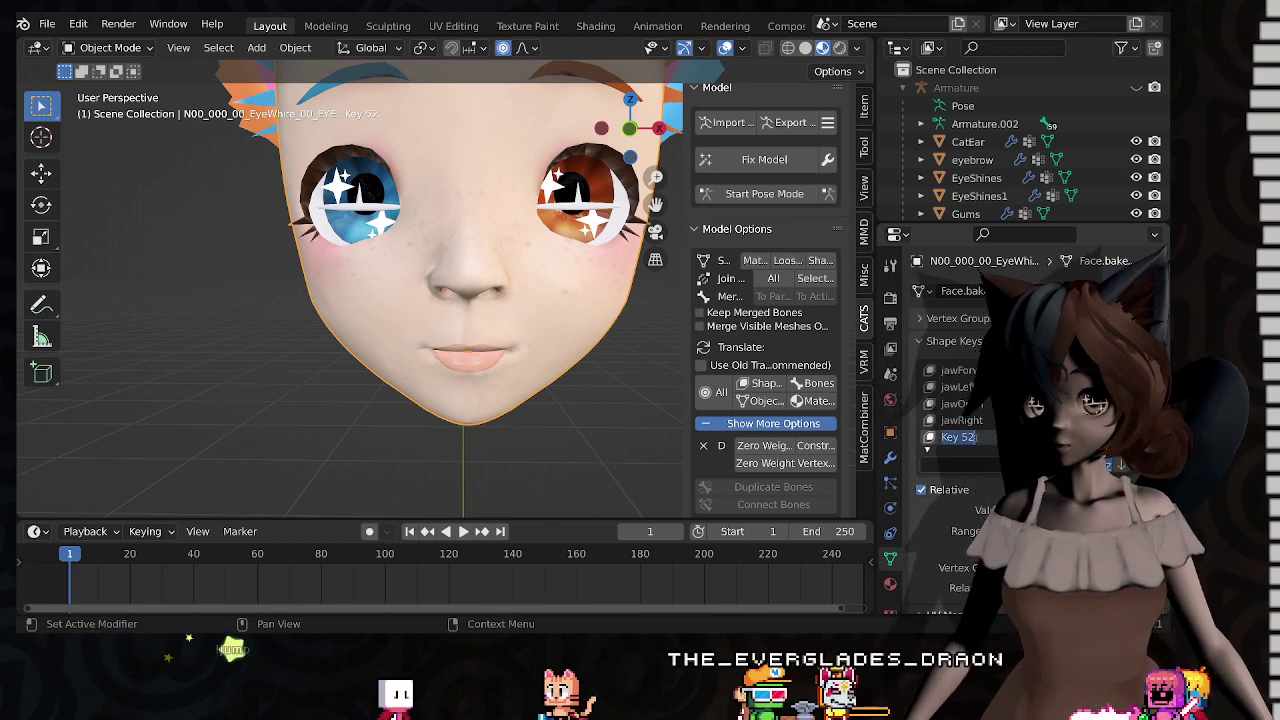
text(eyeSquintLeft)
key(Return)
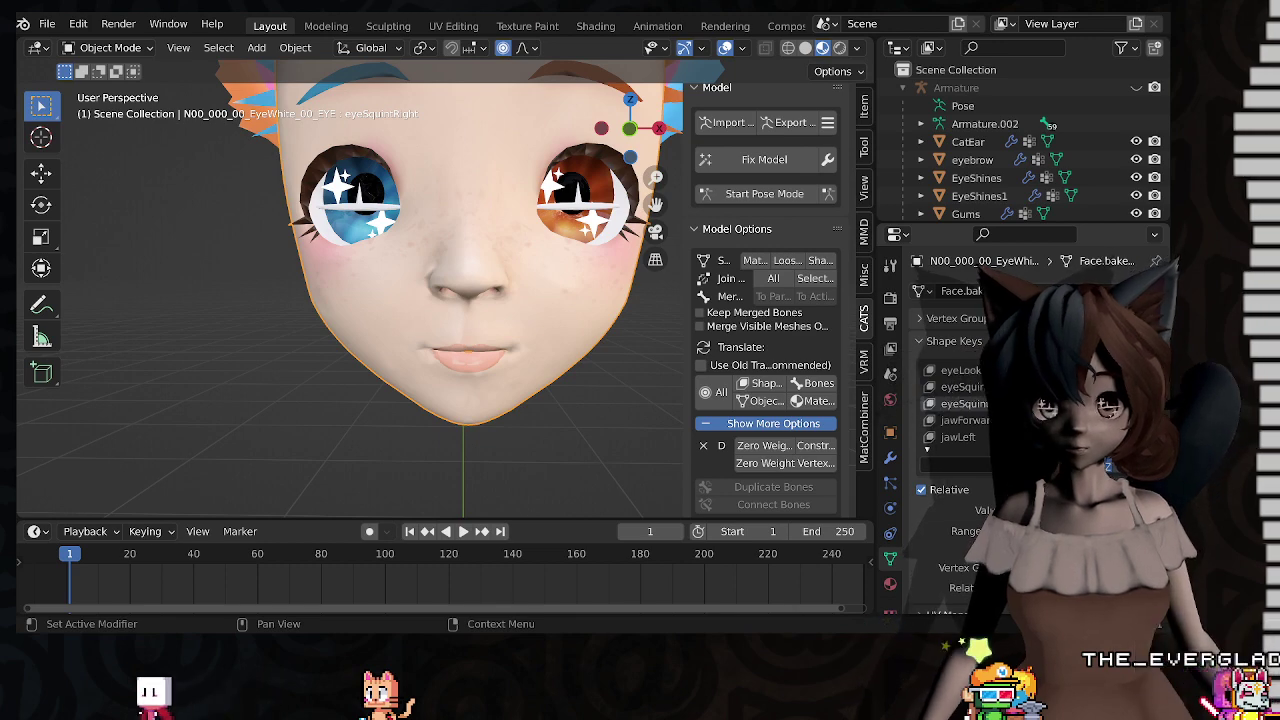
Step: In the eyeSquintLeft shape key, raise the orange eye's lower lid about 0.005 m along Z with a proportional size of about 0.032
shift+middle_drag(461, 274, 390, 287)
scroll(397, 301, up, 1)
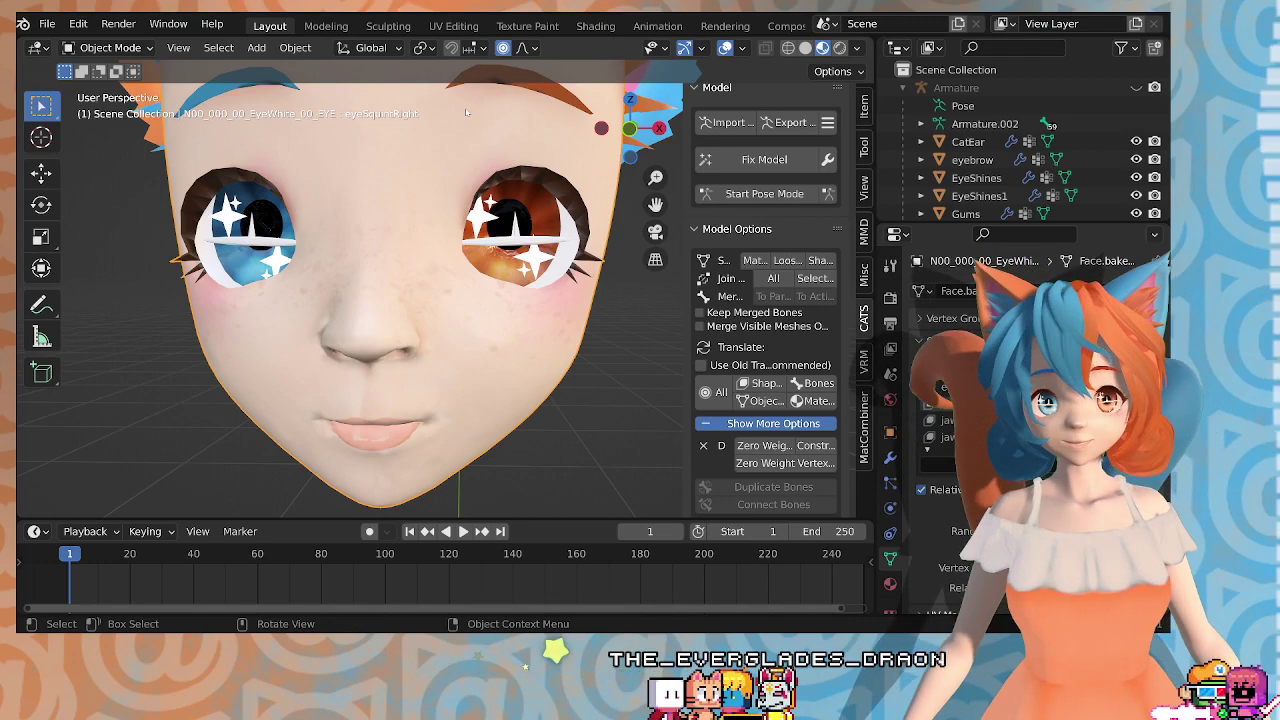
mouse_move(438, 245)
middle_down()
mouse_move(402, 243)
mouse_move(428, 240)
middle_up()
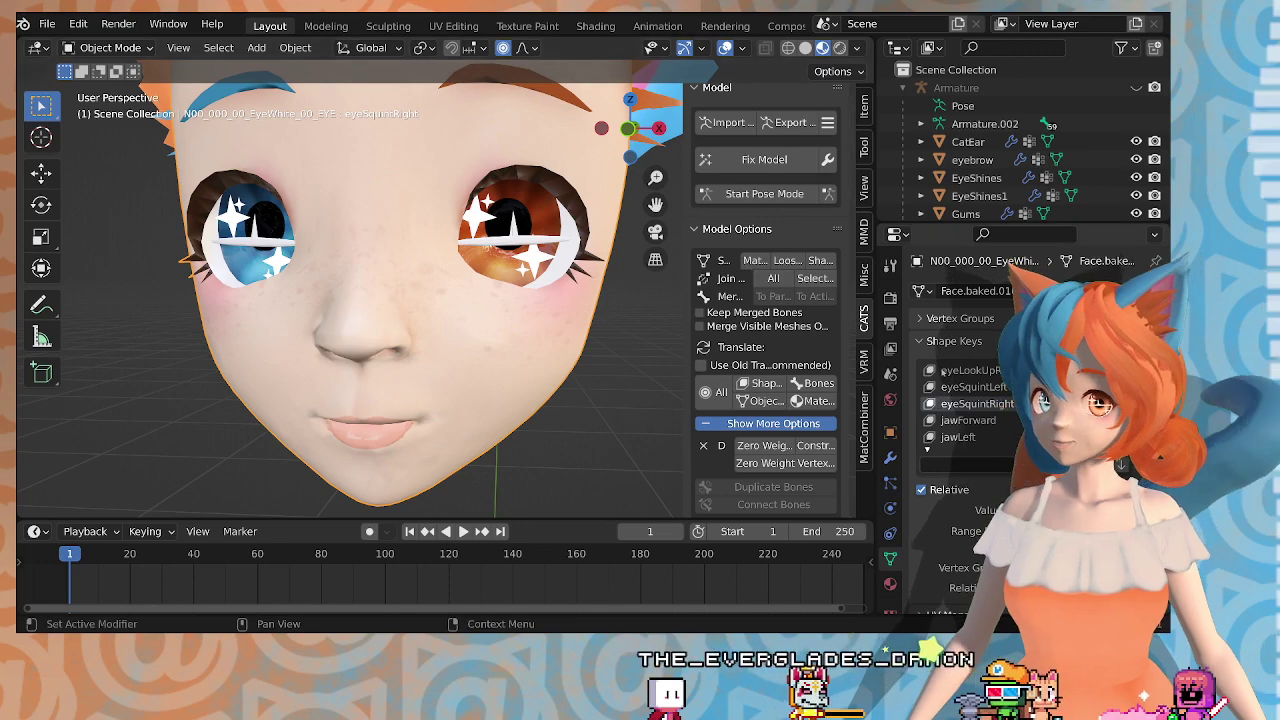
key(Tab)
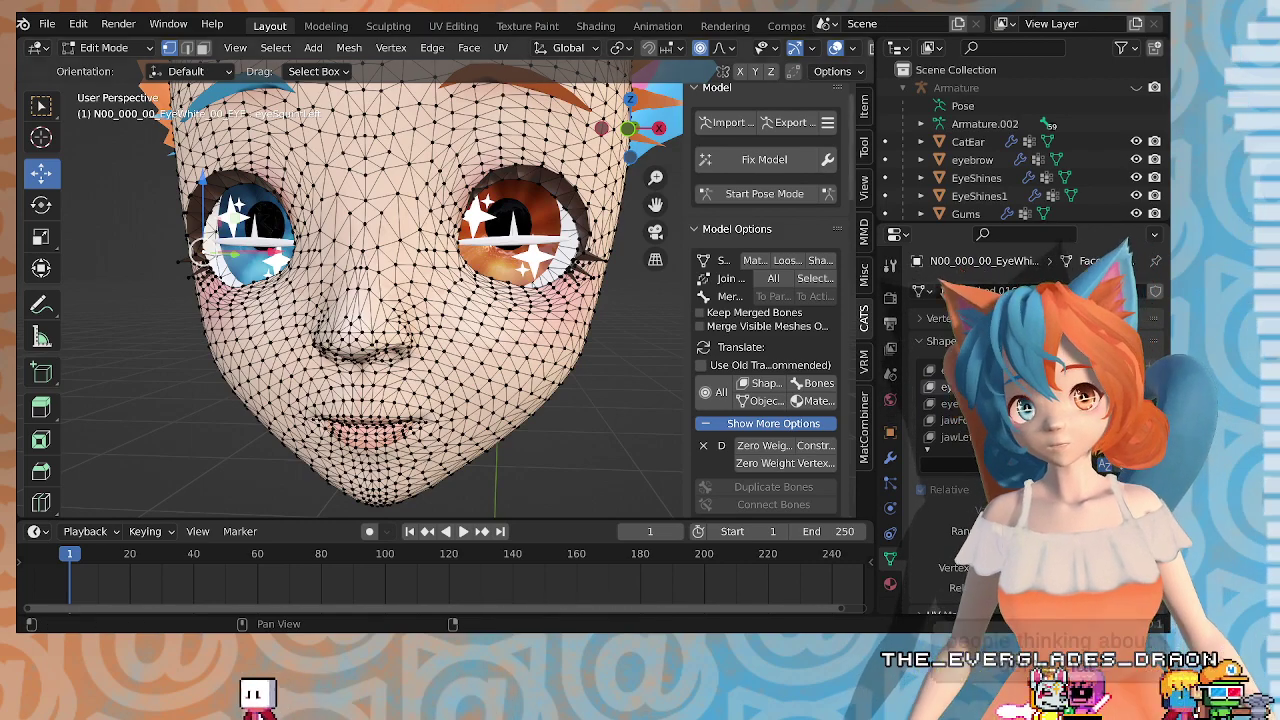
mouse_move(575, 335)
middle_down()
mouse_move(594, 300)
mouse_move(571, 332)
middle_up()
scroll(588, 323, up, 3)
scroll(590, 326, down, 1)
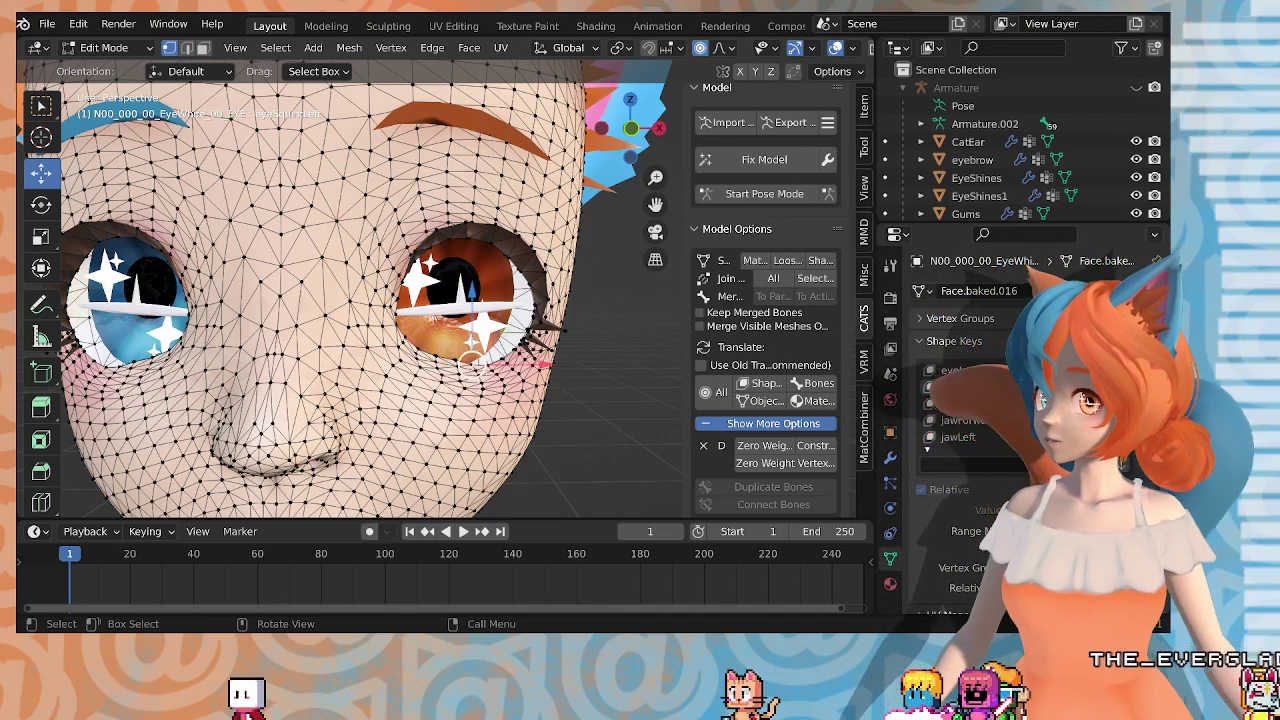
middle_drag(486, 370, 465, 368)
key(g)
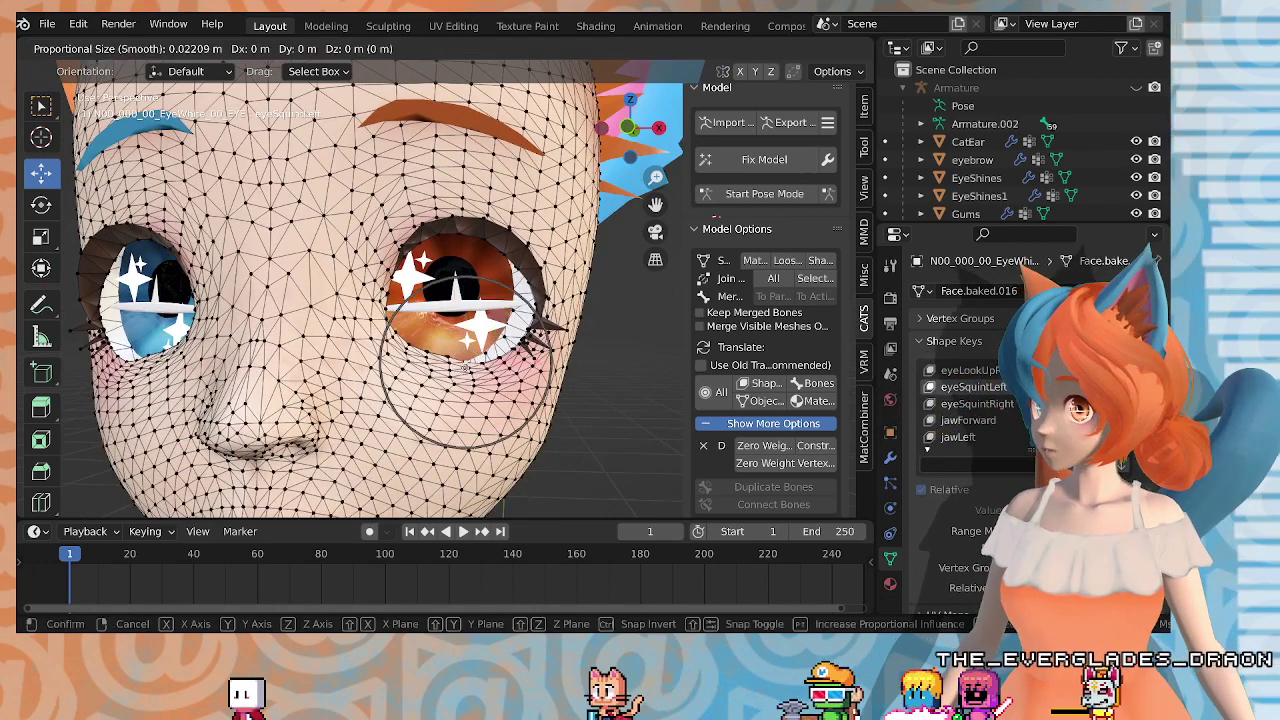
scroll(466, 355, down, 2)
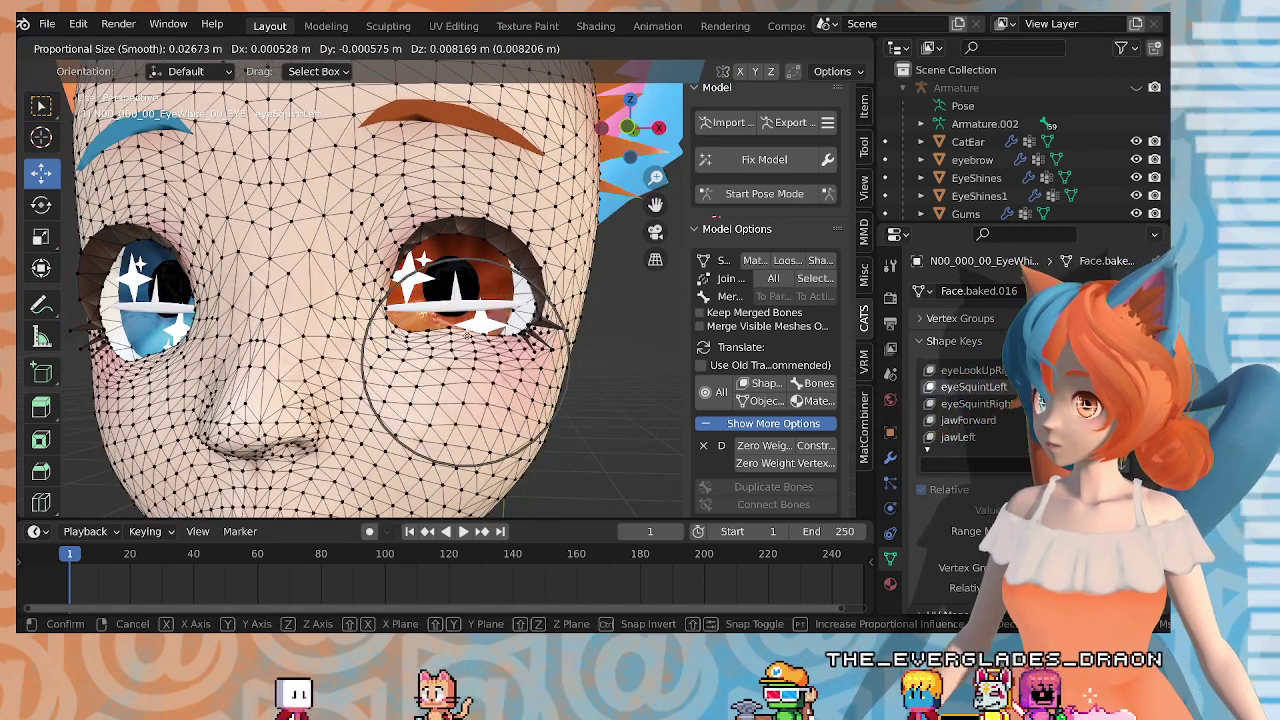
scroll(466, 334, down, 2)
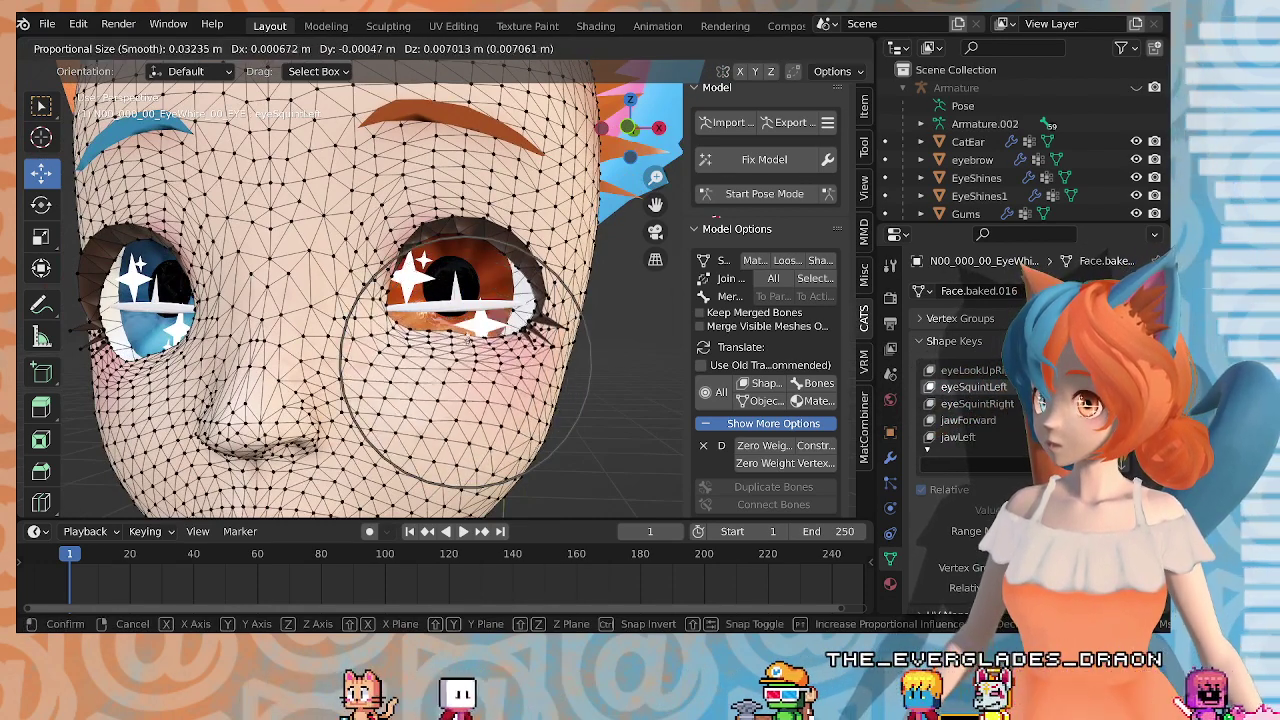
key(z)
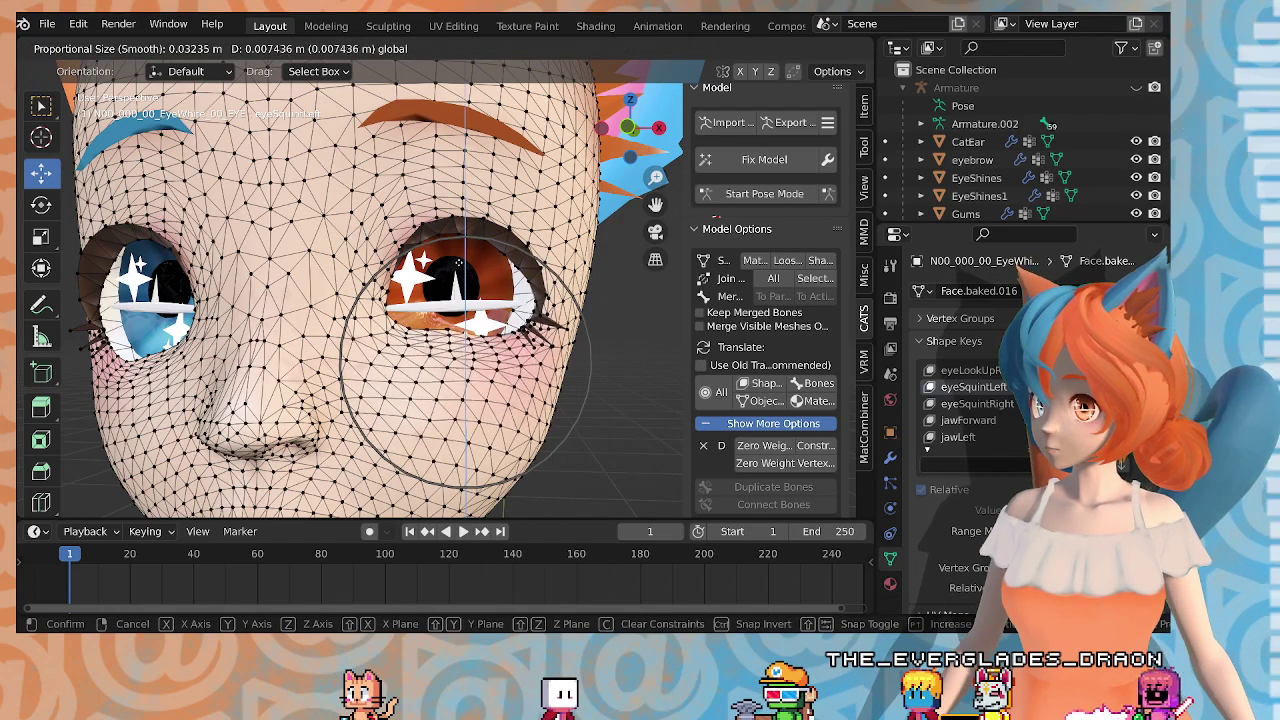
click(459, 272)
Step: In the eyeSquintRight shape key, raise the blue eye's lower lid about 0.0077 m along Z and check it in Object Mode
middle_drag(459, 272, 510, 318)
scroll(459, 316, down, 4)
scroll(525, 322, up, 1)
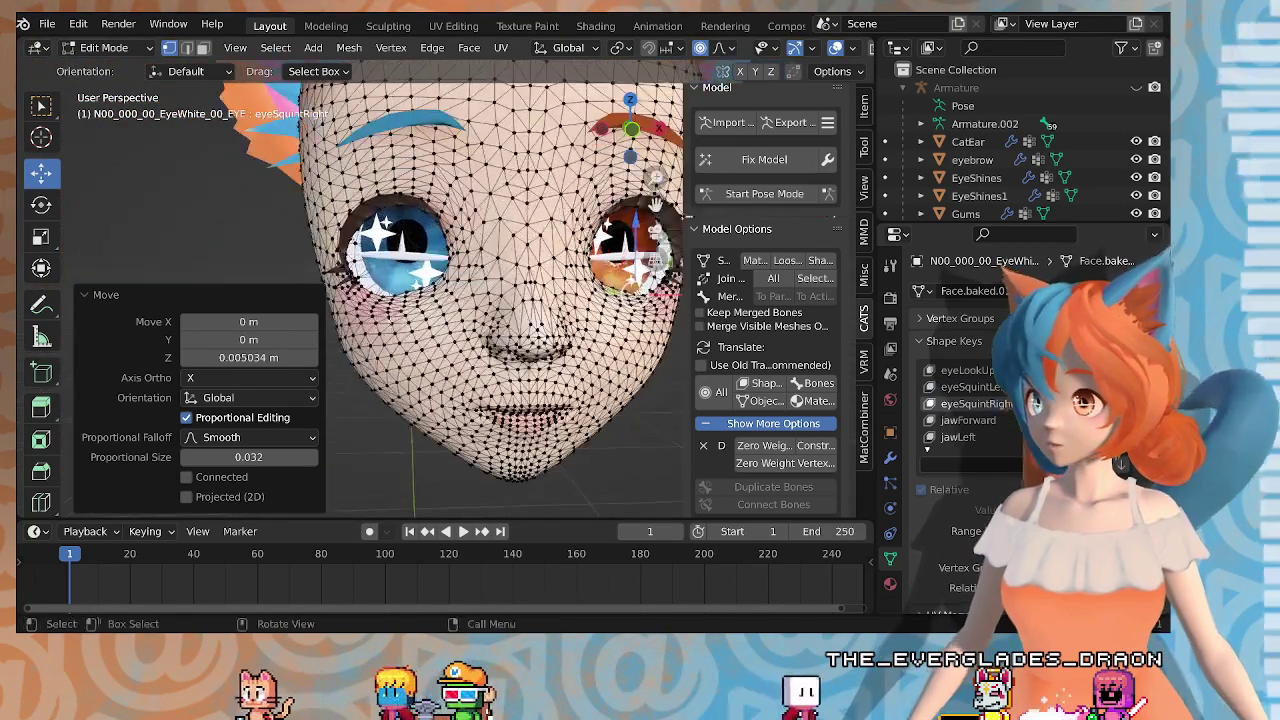
click(395, 295)
drag(396, 266, 398, 246)
scroll(460, 300, down, 3)
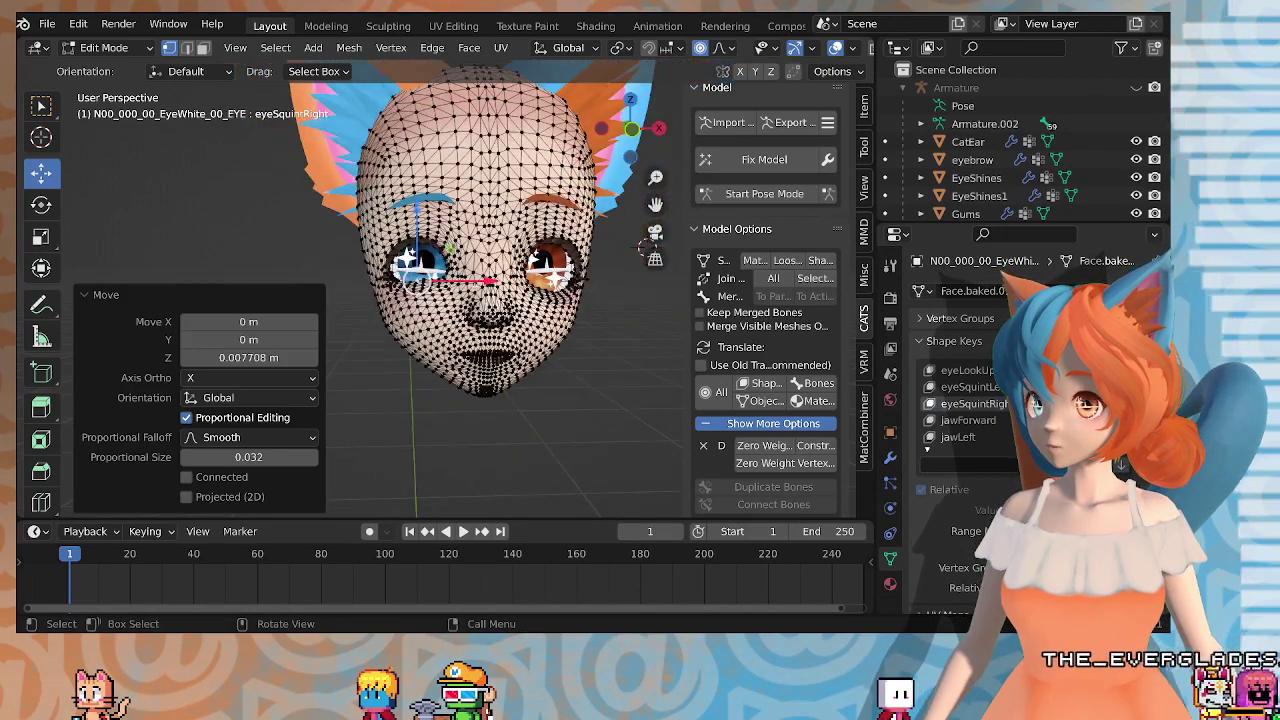
key(Tab)
mouse_move(495, 318)
middle_down()
mouse_move(545, 322)
mouse_move(495, 310)
middle_up()
scroll(519, 323, up, 2)
scroll(499, 321, up, 2)
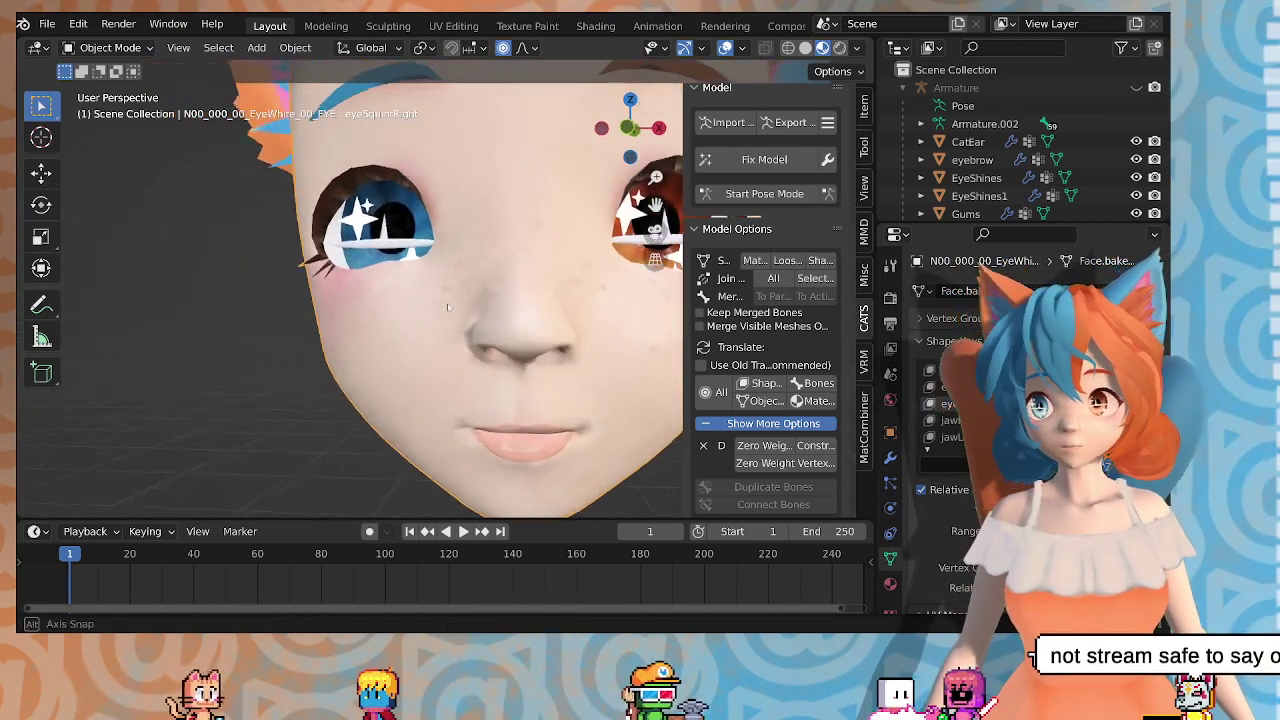
scroll(494, 305, down, 2)
Step: Try adjusting the blue eye's lower lid along Z, and undo both this adjustment and the previous lid raise
key(Tab)
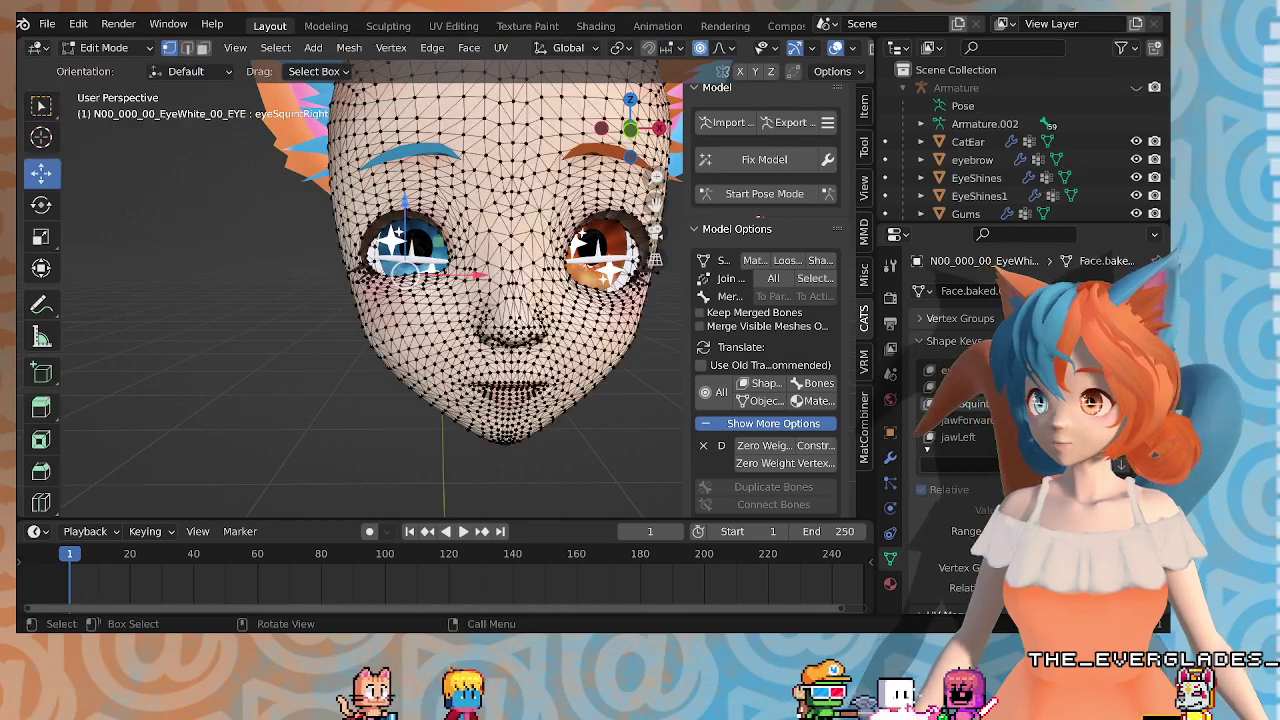
scroll(493, 302, up, 2)
middle_drag(493, 302, 520, 300)
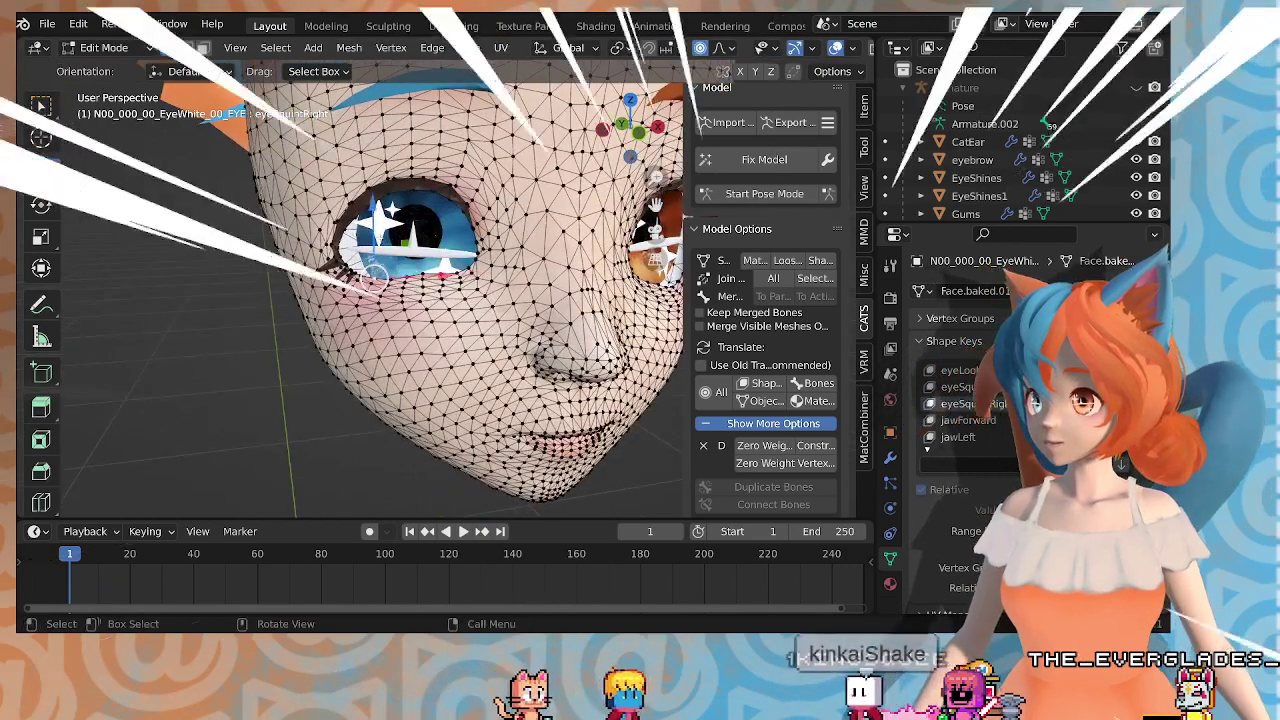
key(g)
key(z)
drag(379, 230, 379, 240)
key(ctrl+z)
key(ctrl+z)
key(Tab)
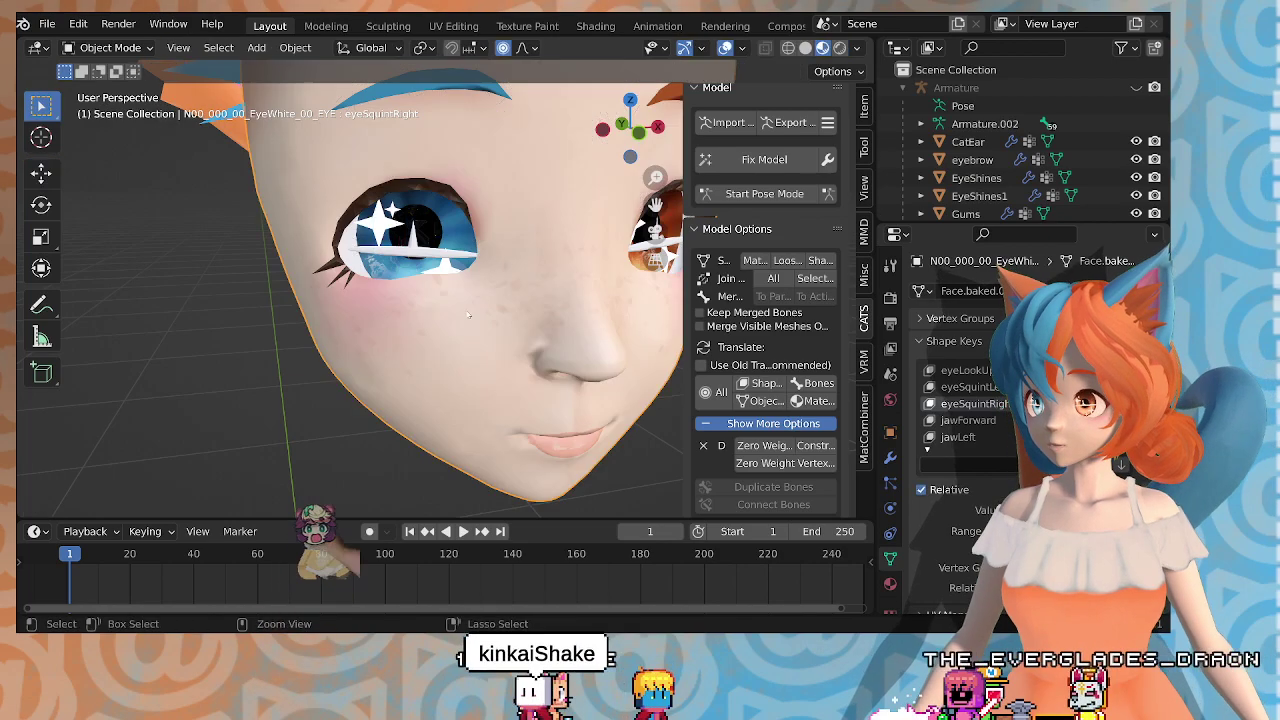
key(Tab)
middle_drag(462, 312, 560, 301)
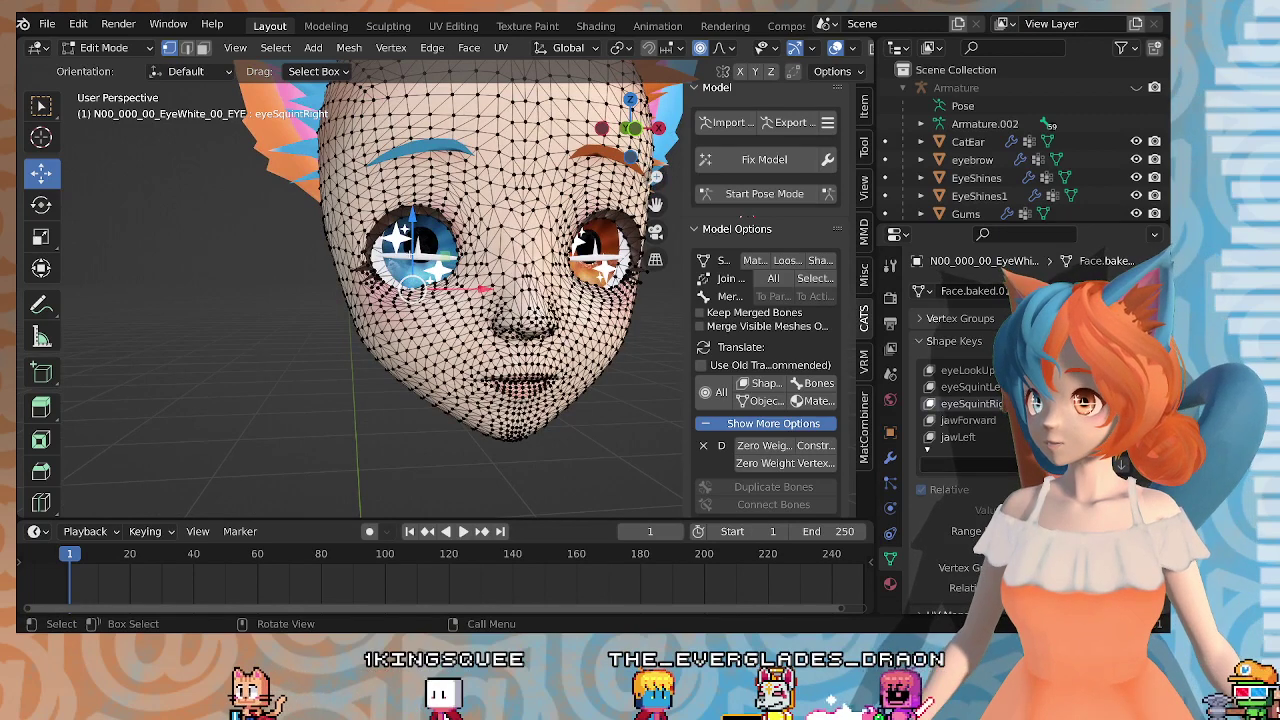
Step: Raise the blue eye's lower lid along Z again in the eyeSquintRight shape key and compare both eyes in Object Mode
click(403, 288)
drag(402, 254, 400, 240)
key(Tab)
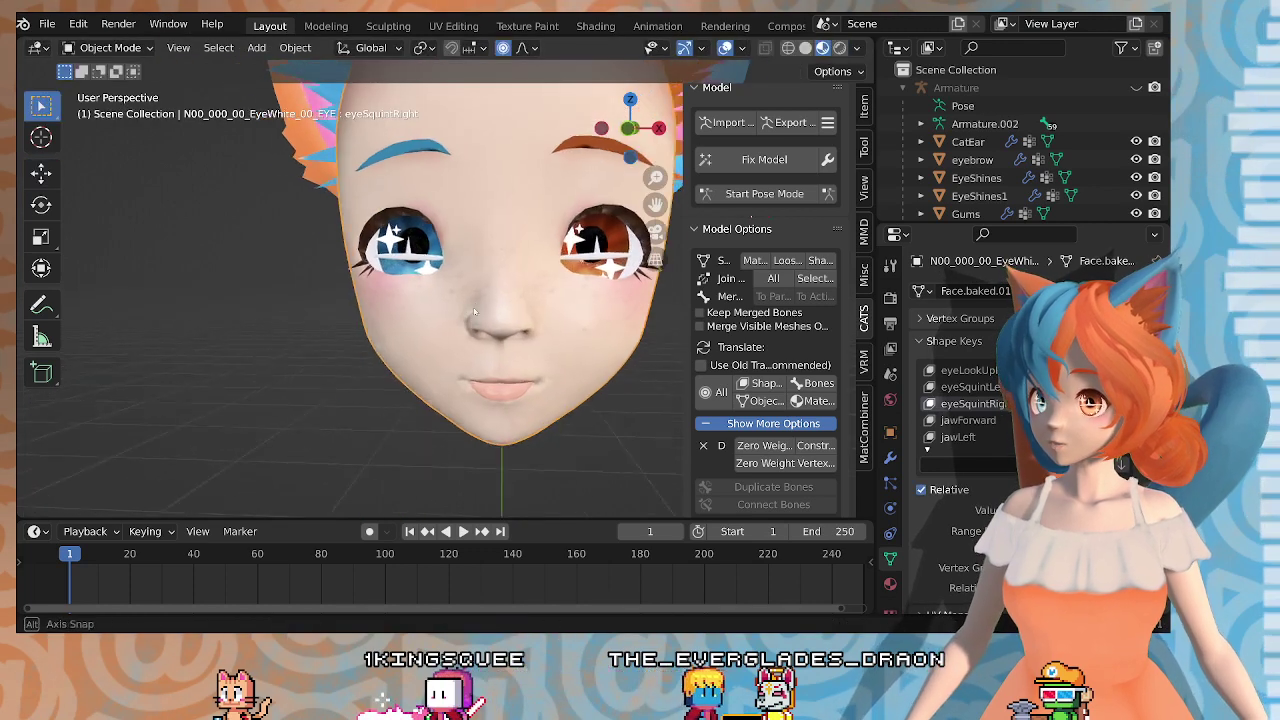
middle_drag(475, 313, 412, 303)
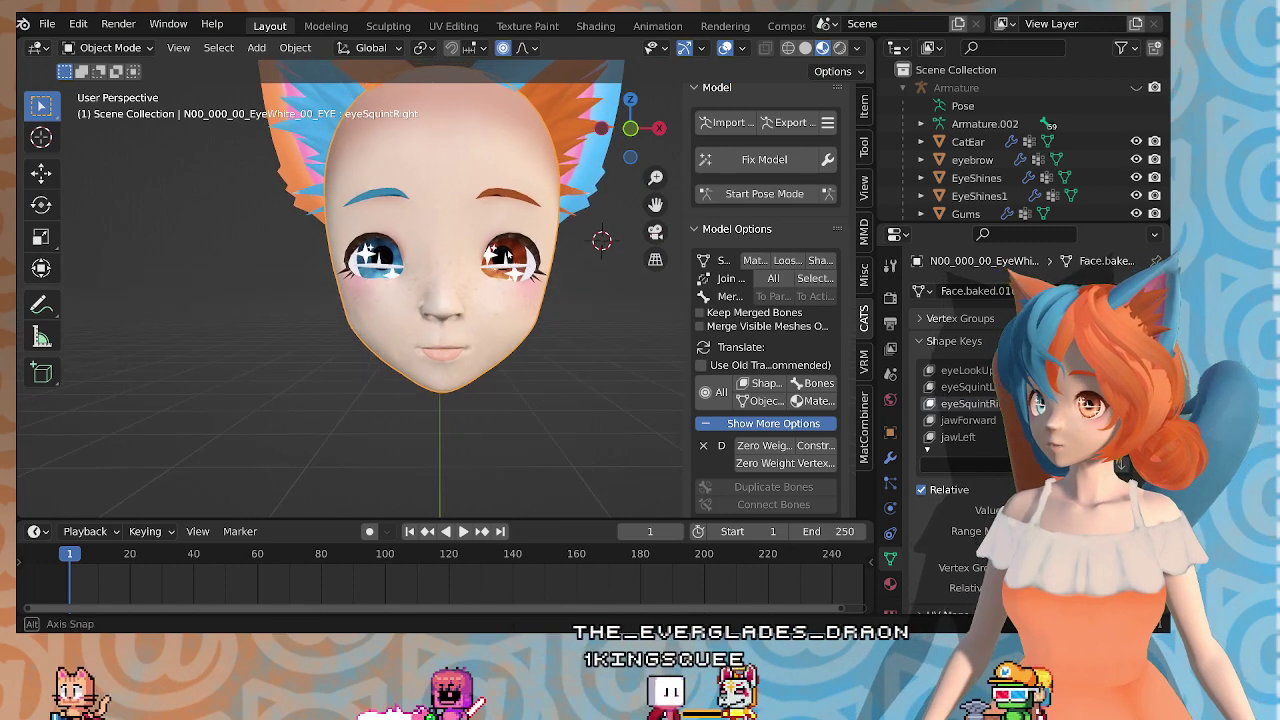
key(Tab)
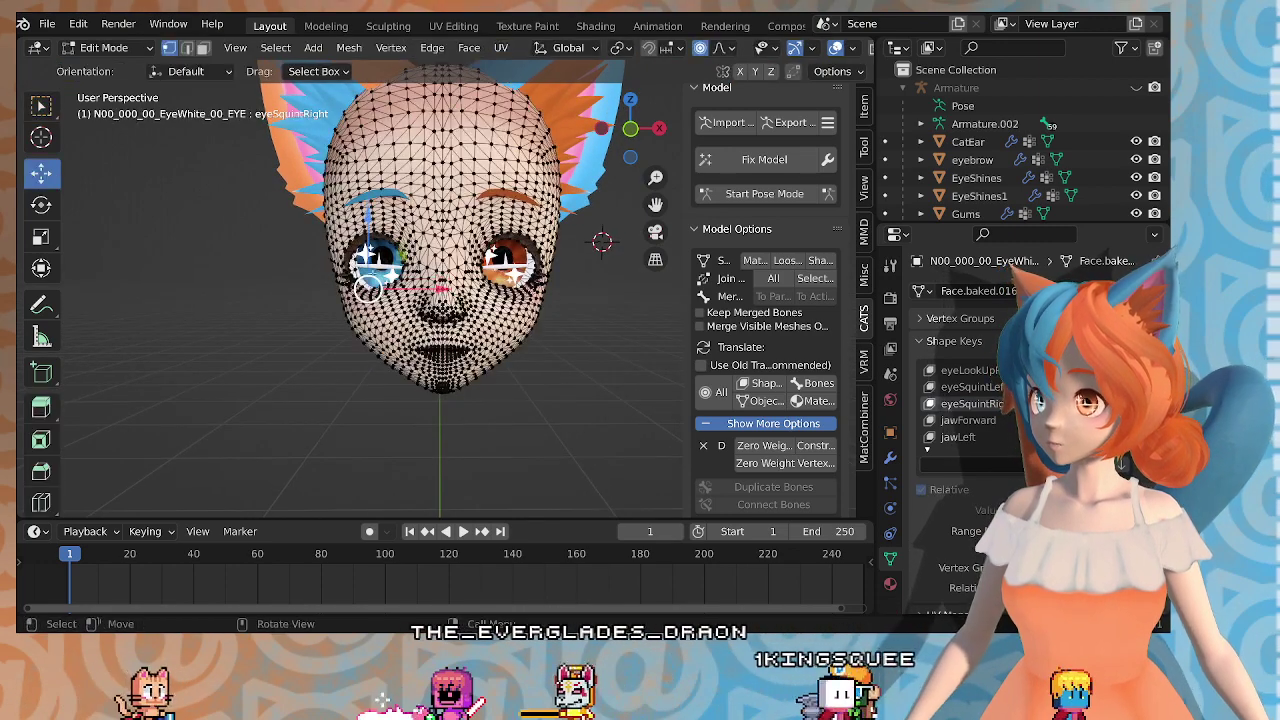
Step: Raise the blue eye's lower lid about 0.0054 m along Z with a proportional size of about 0.032 and compare both eyes in Object Mode
key(g)
key(z)
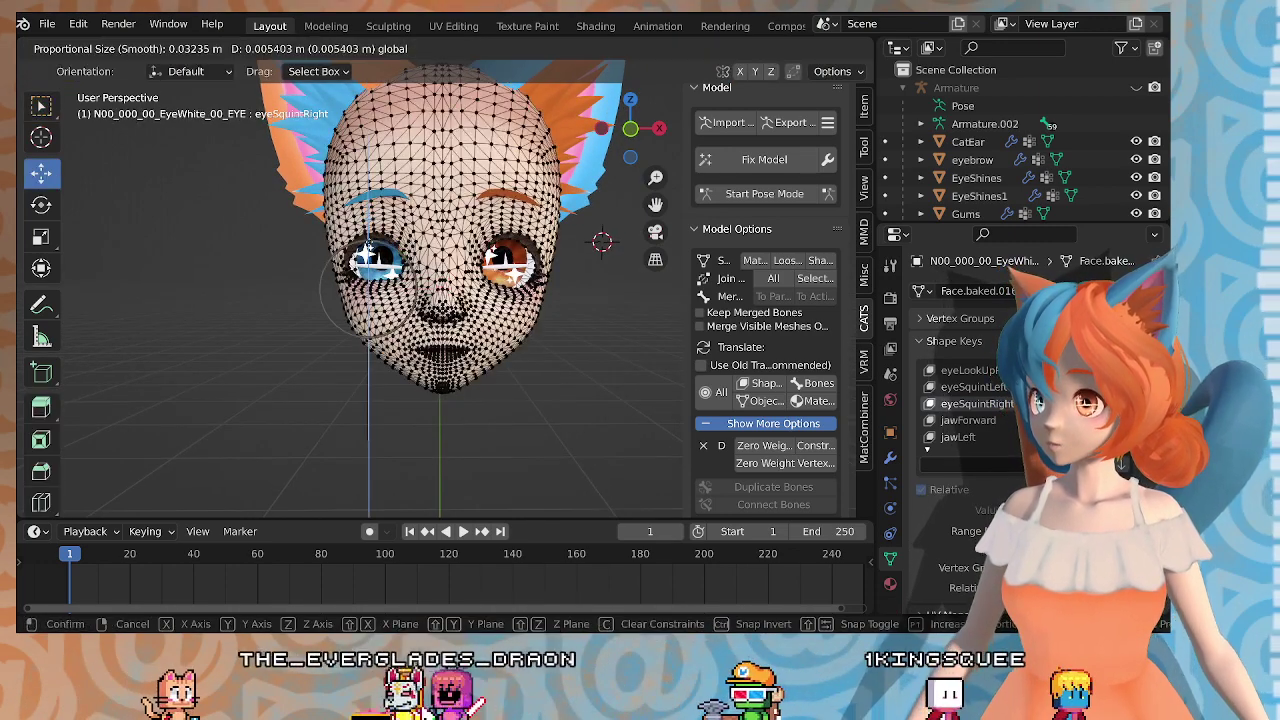
key(Return)
key(Tab)
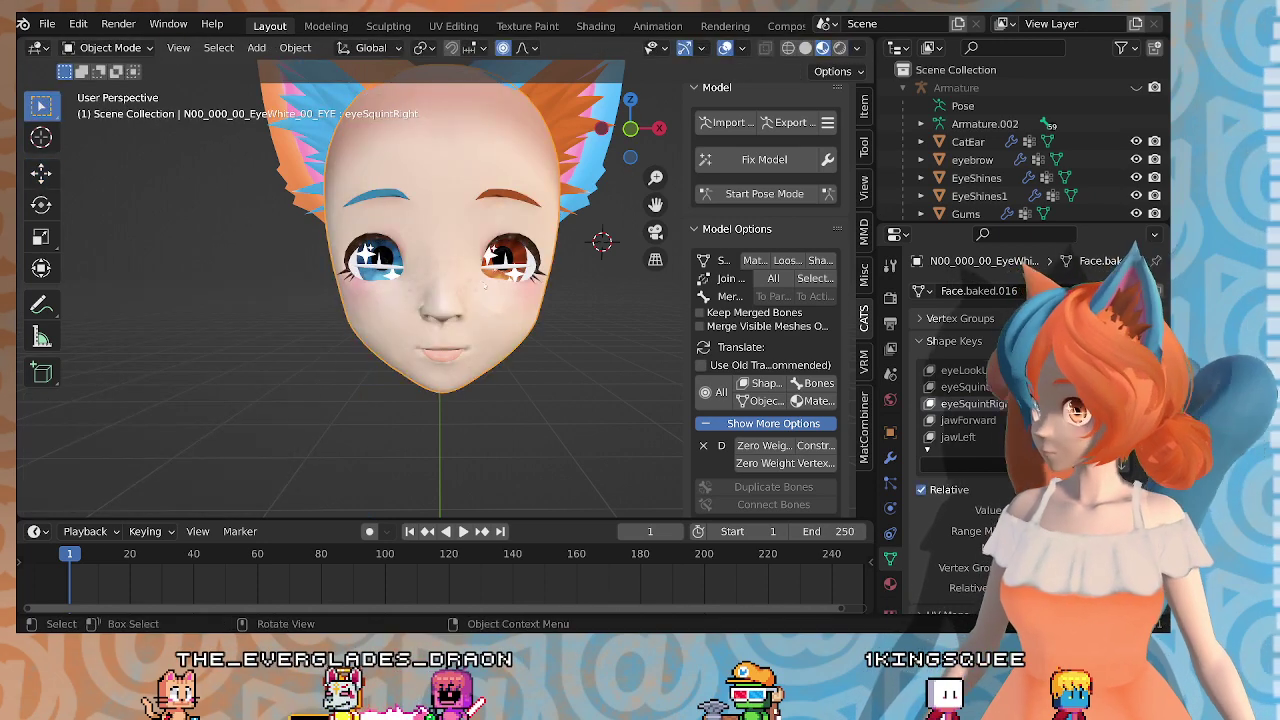
middle_drag(484, 286, 399, 295)
scroll(399, 295, up, 2)
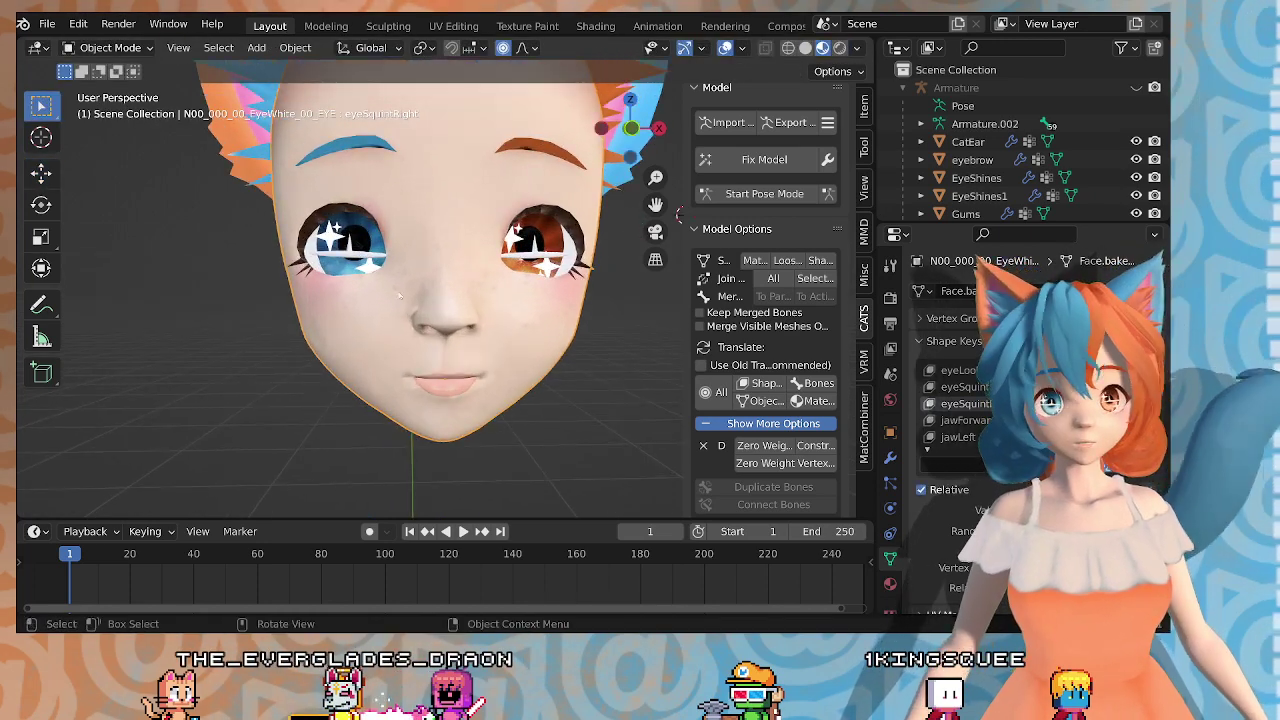
scroll(399, 295, up, 1)
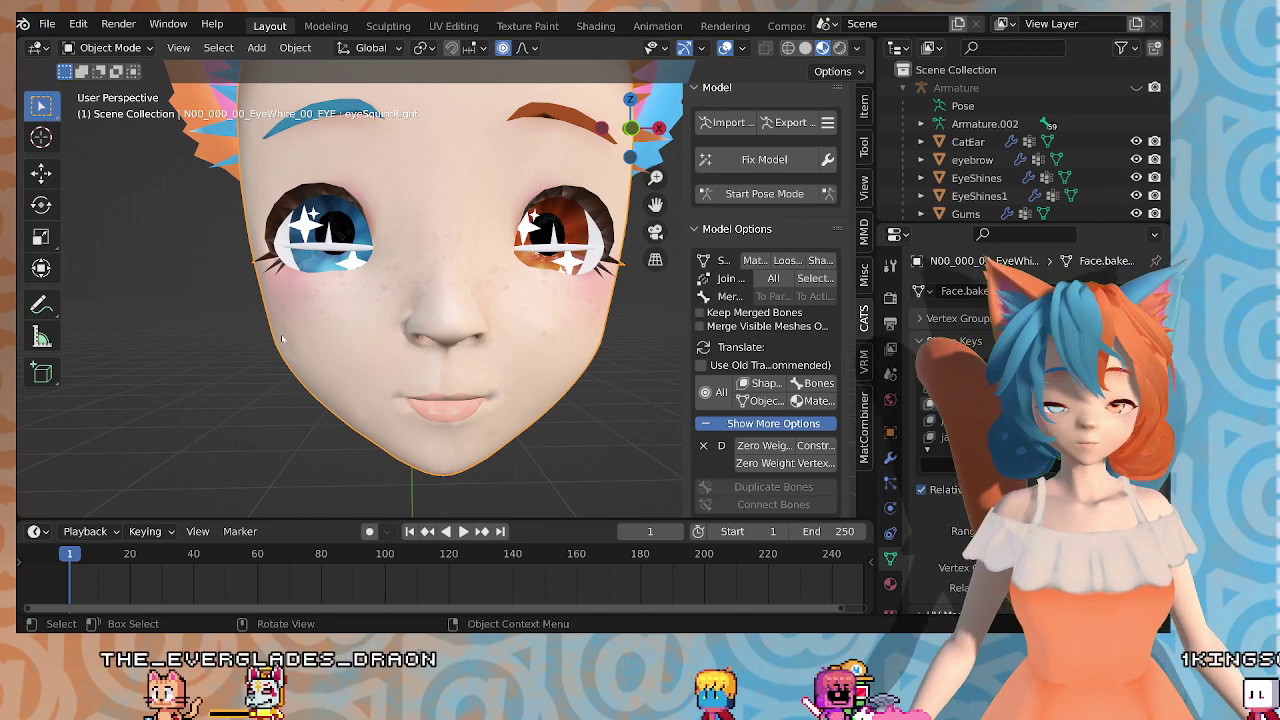
middle_drag(476, 314, 469, 314)
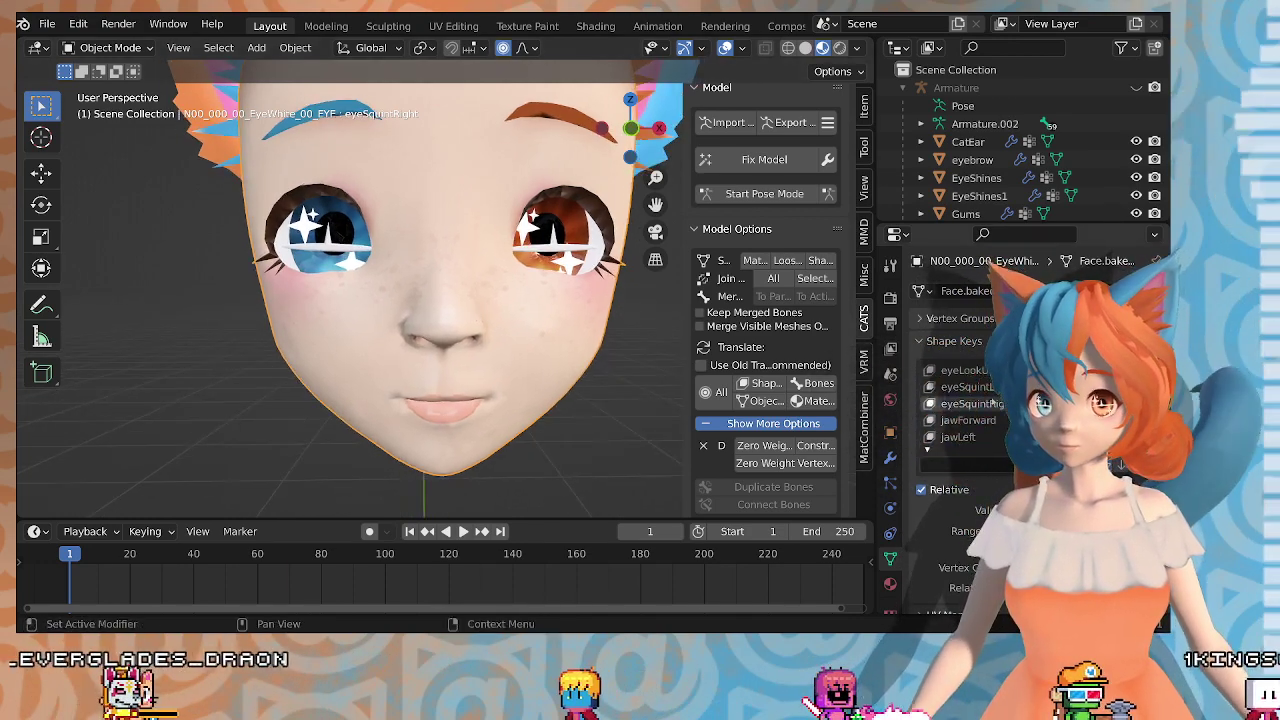
Step: Select the EyeShines1 eye sparkles and rename their new shape key as eyeSquintRight
click(1015, 387)
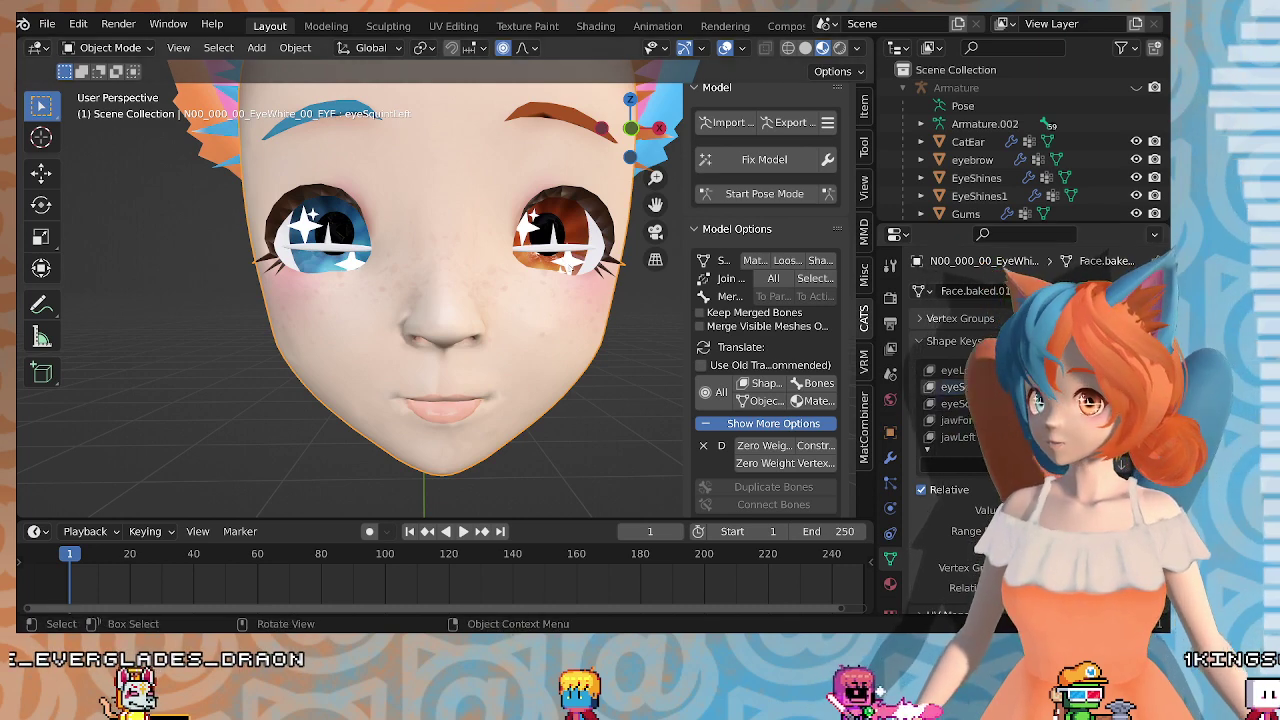
click(569, 267)
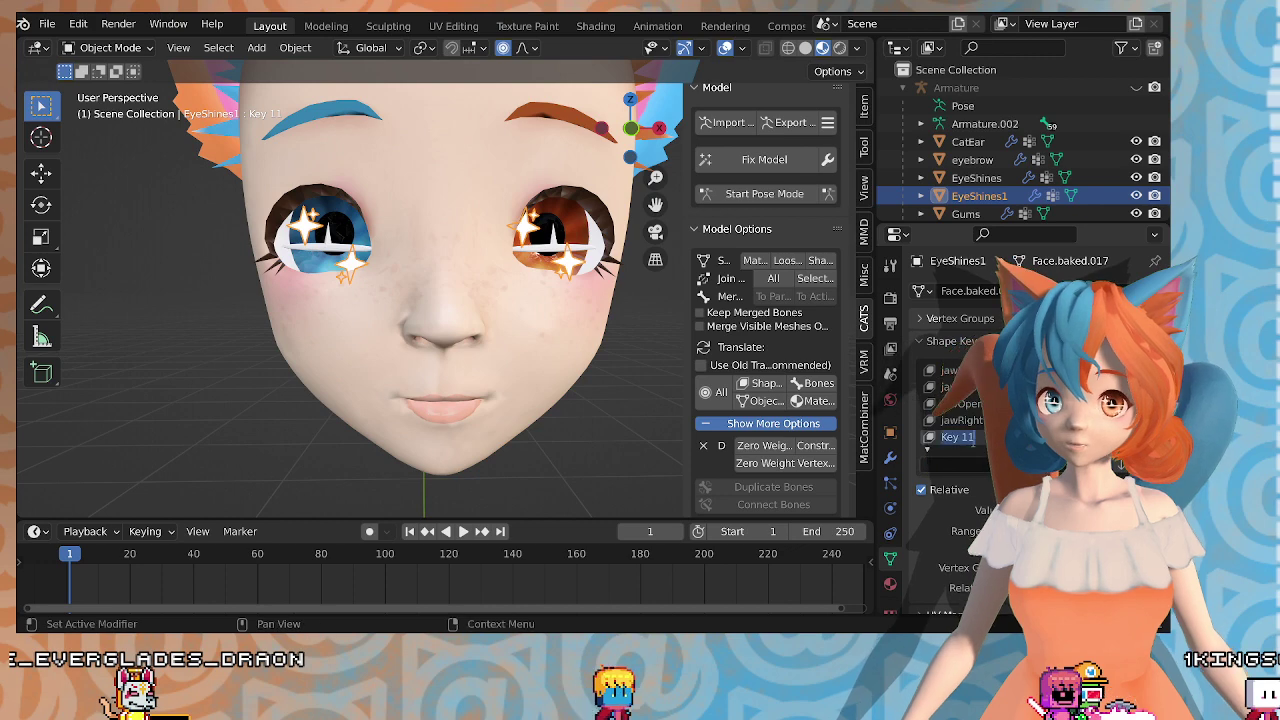
key(Return)
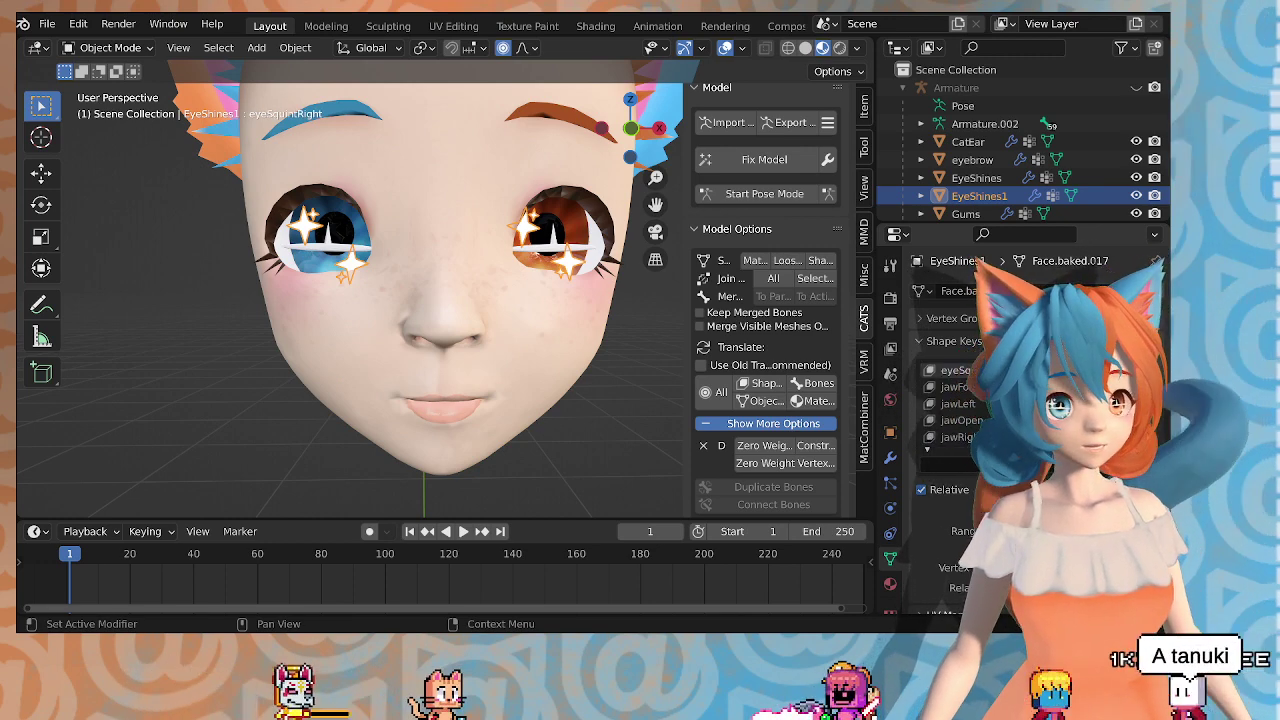
Step: In EyeShines1's eyeSquintLeft shape key, select the faces of the orange eye's larger lower sparkle in Edit Mode
scroll(580, 290, up, 3)
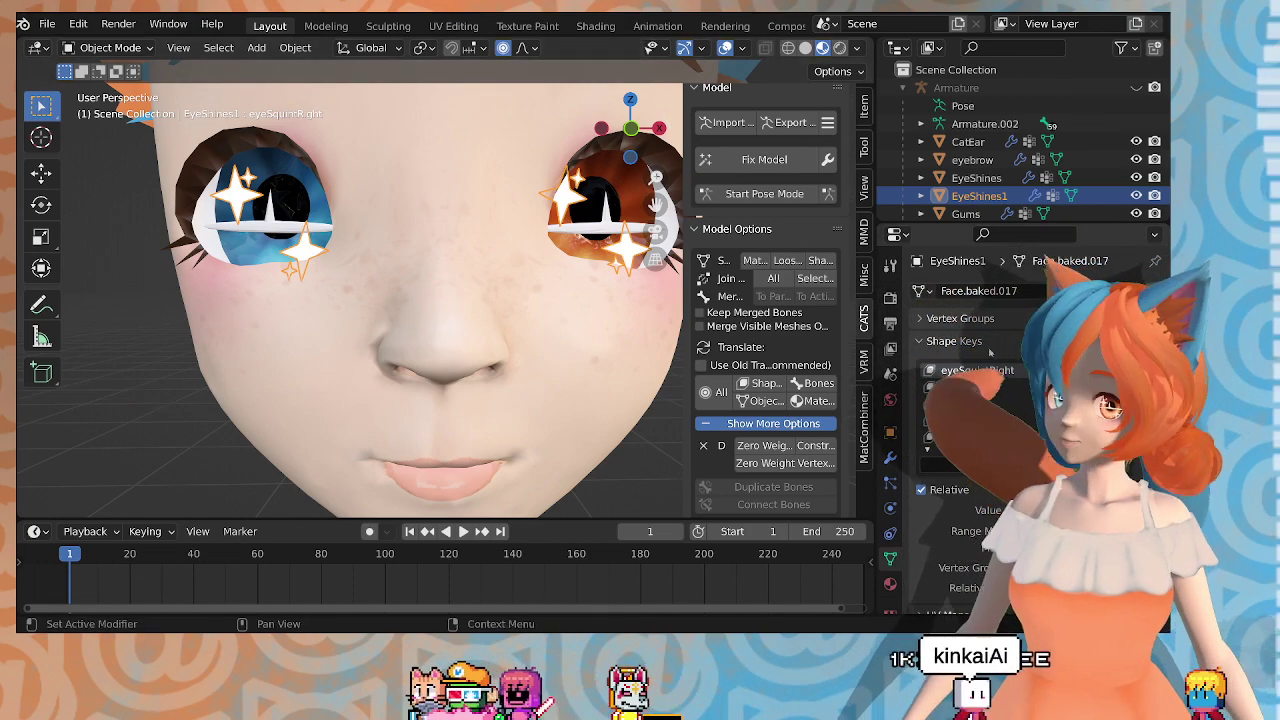
click(953, 372)
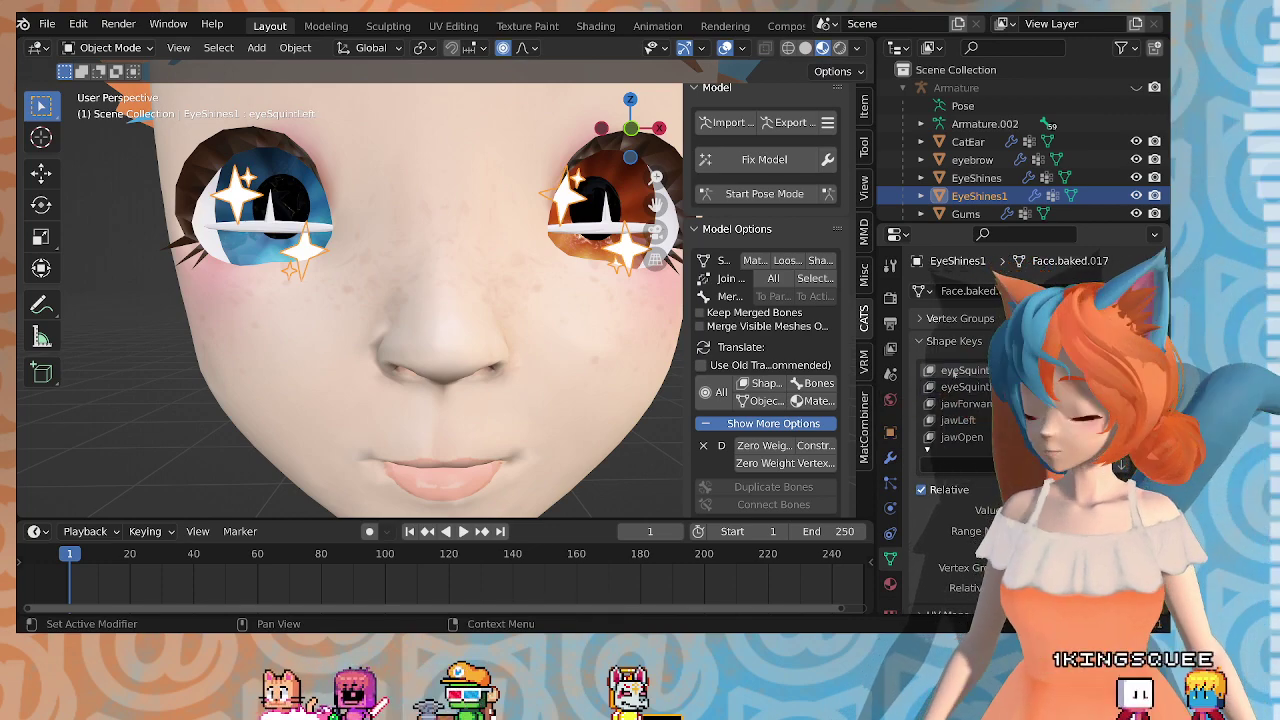
key(Tab)
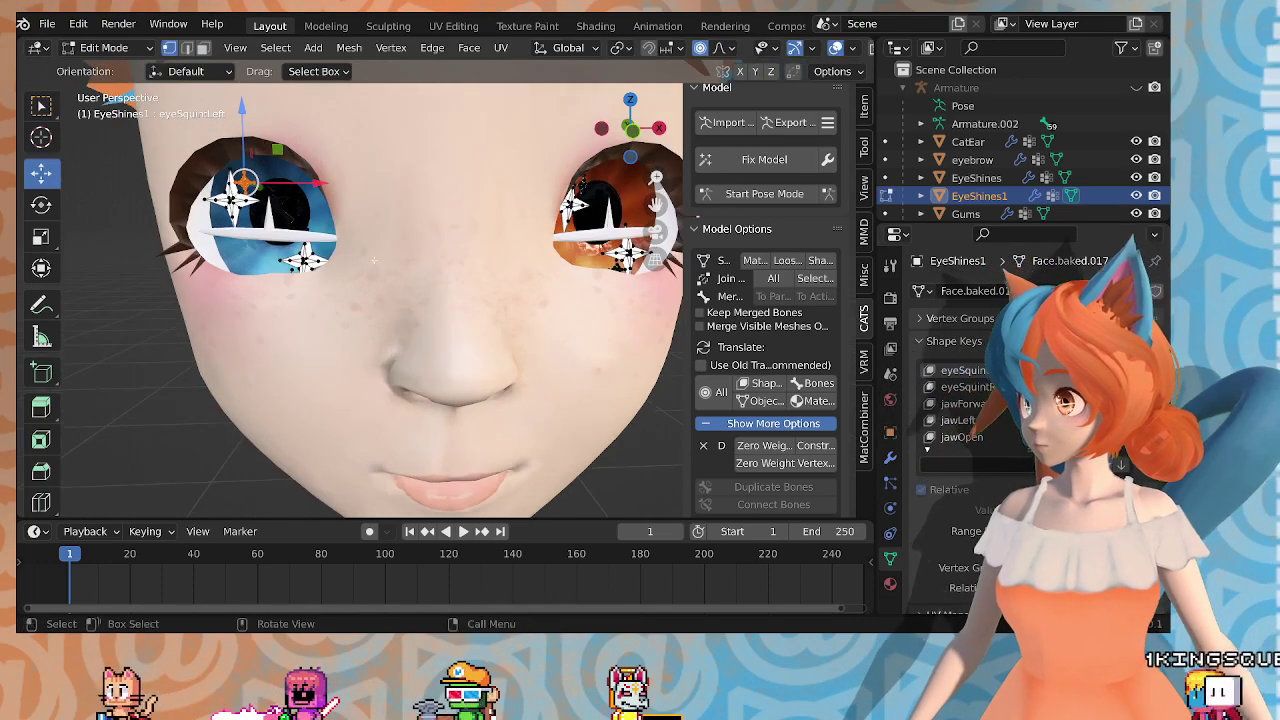
shift+middle_drag(426, 173, 242, 178)
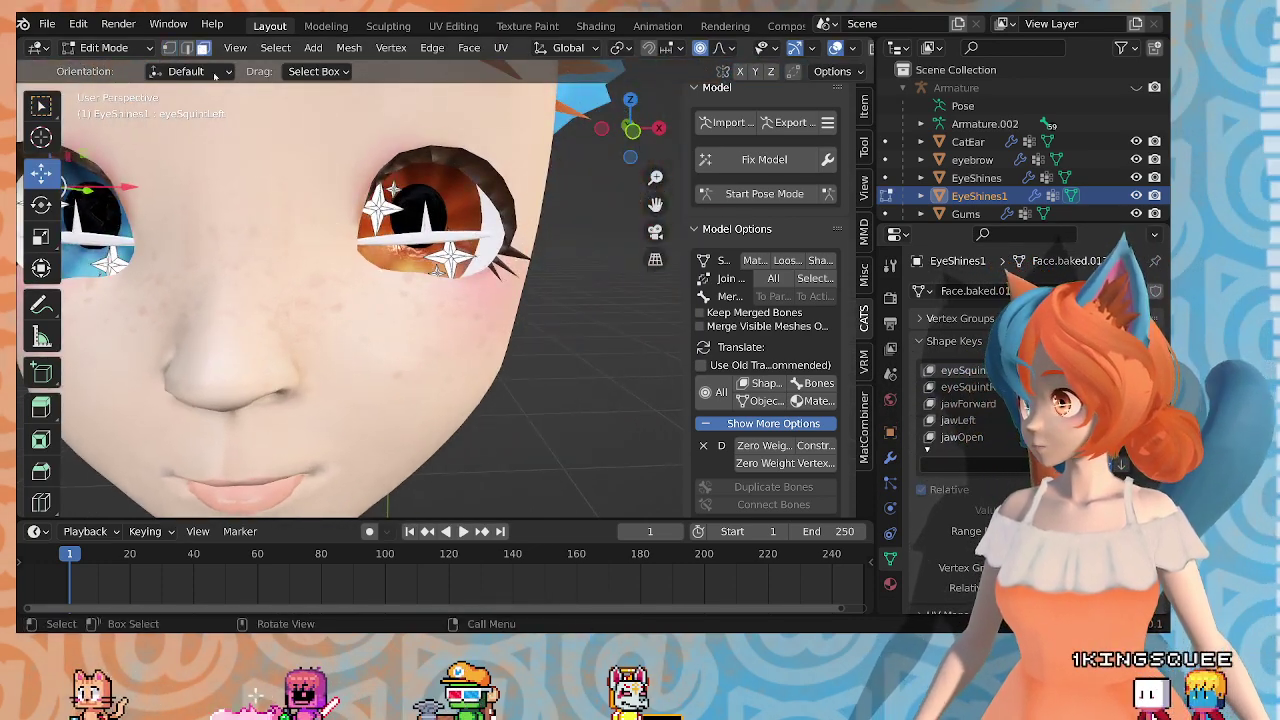
scroll(446, 289, up, 5)
middle_drag(446, 217, 419, 228)
key(c)
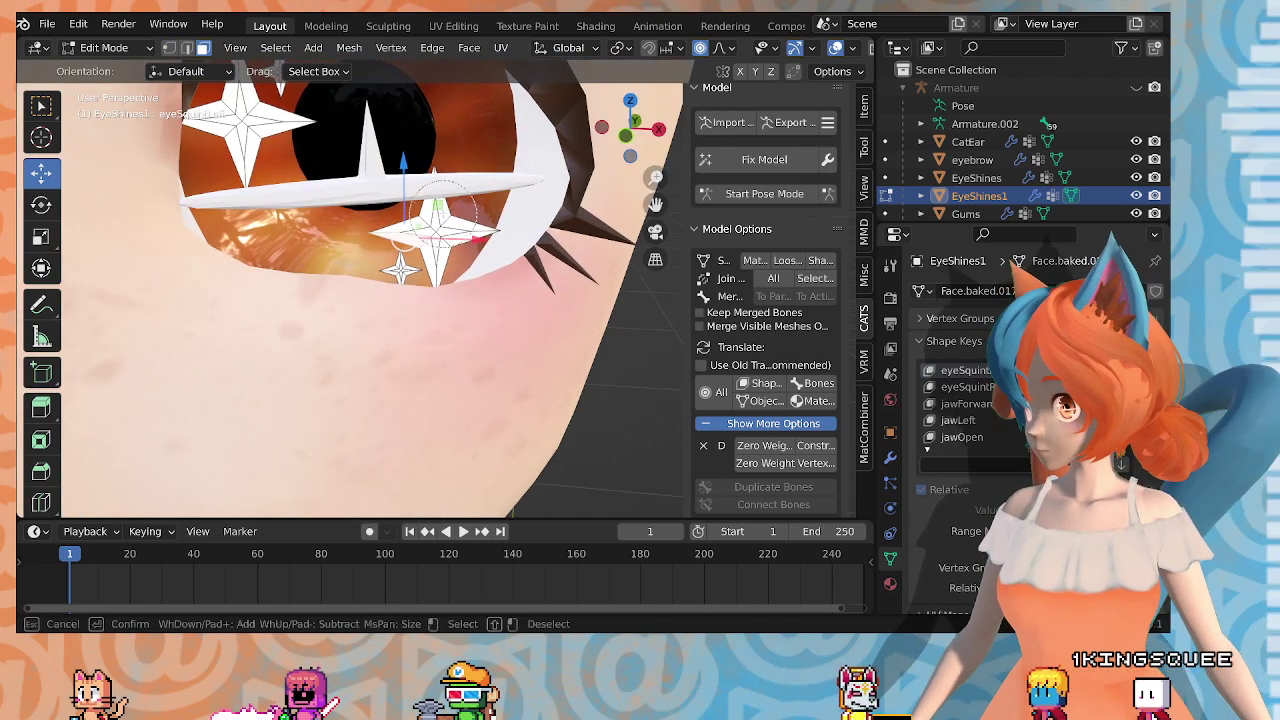
key(Escape)
key(s)
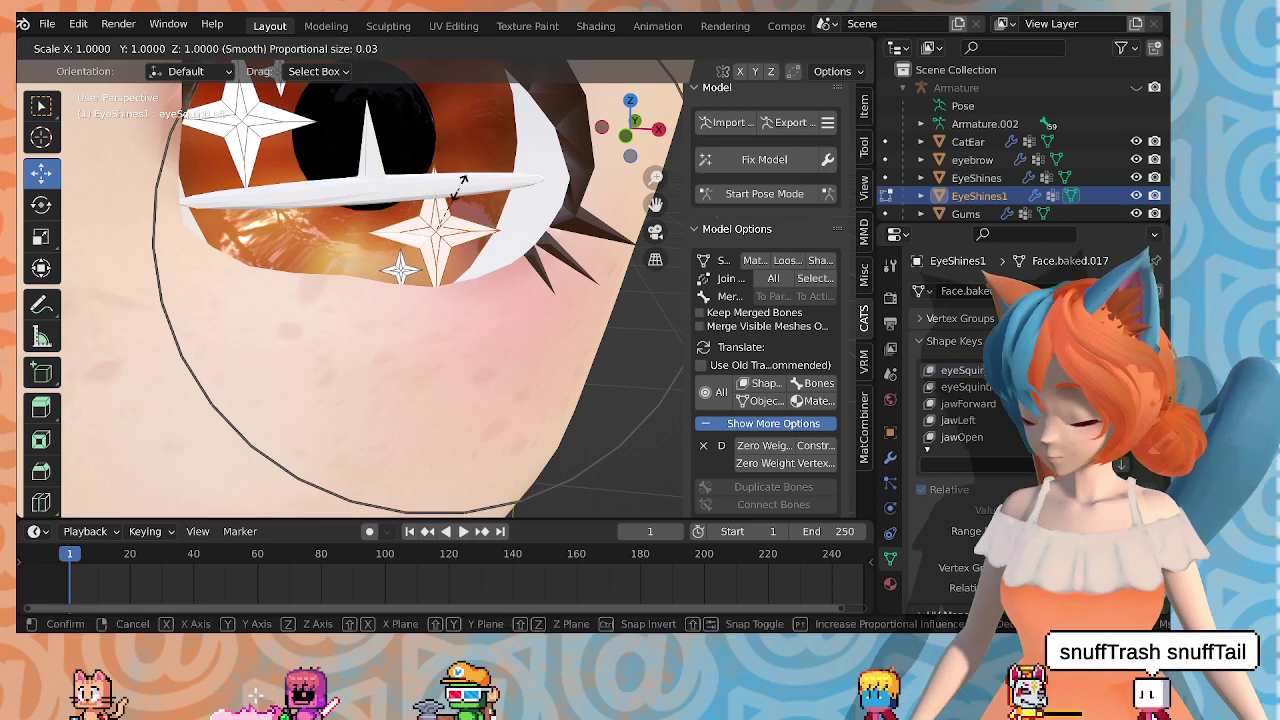
text(.5)
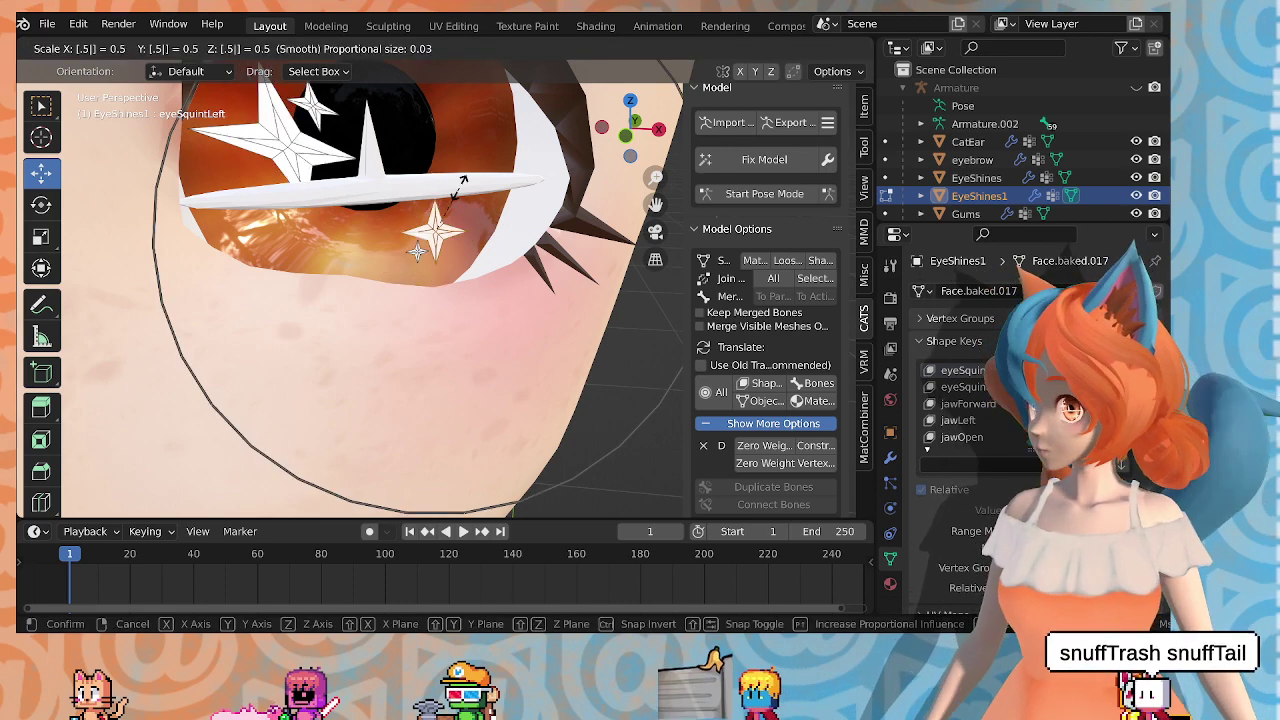
key(Escape)
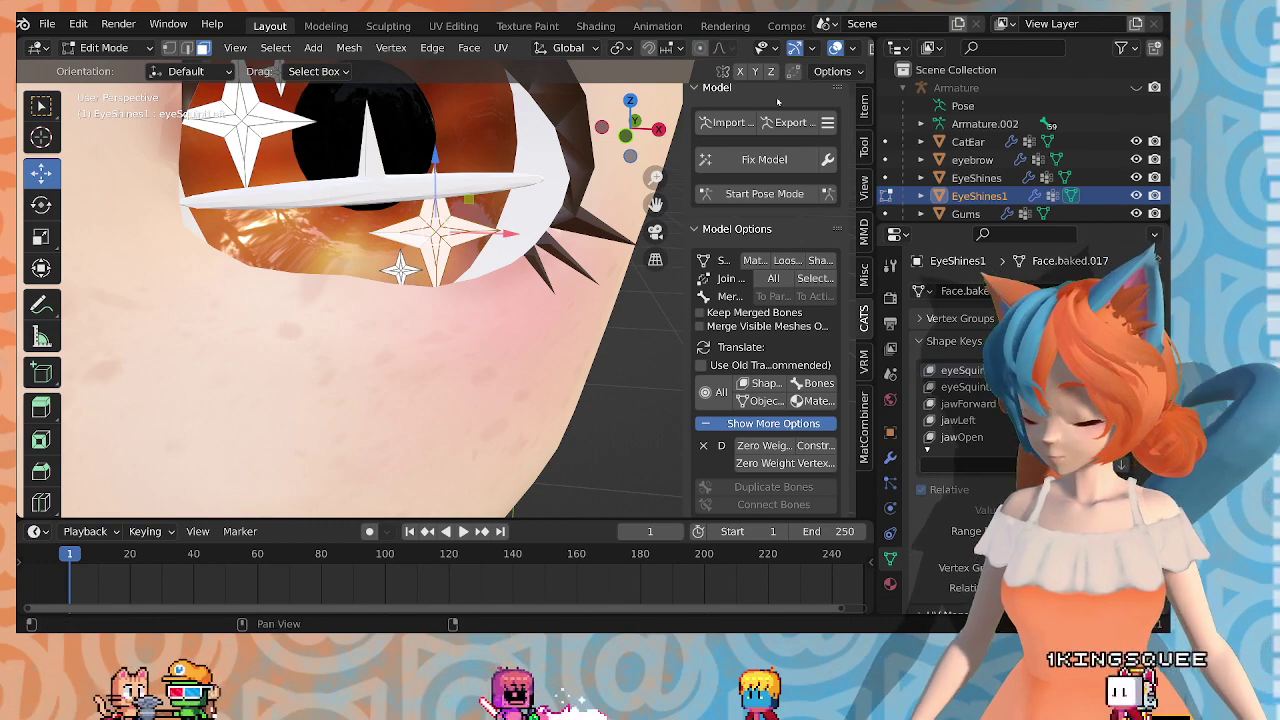
Step: Without proportional editing, scale the orange eye's larger lower sparkle by 0.5 and move it about 0.003 m along X and 0.0018 m along Z
text(s.5)
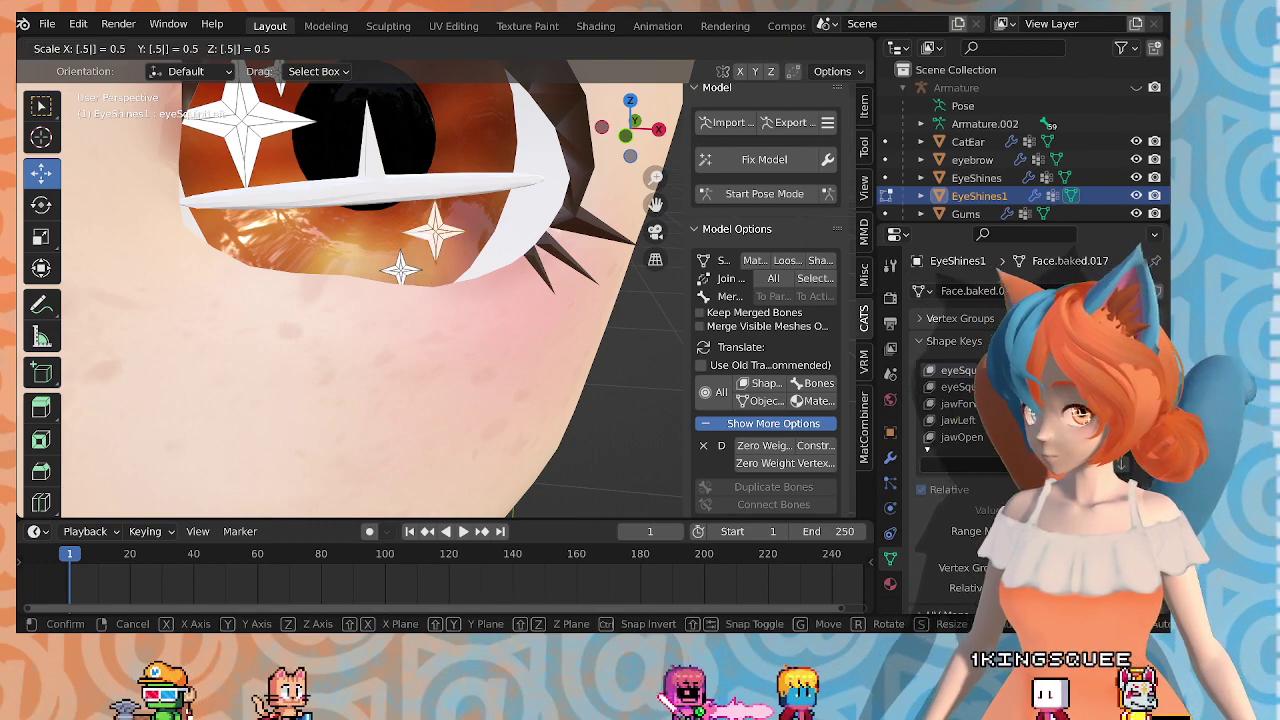
key(Return)
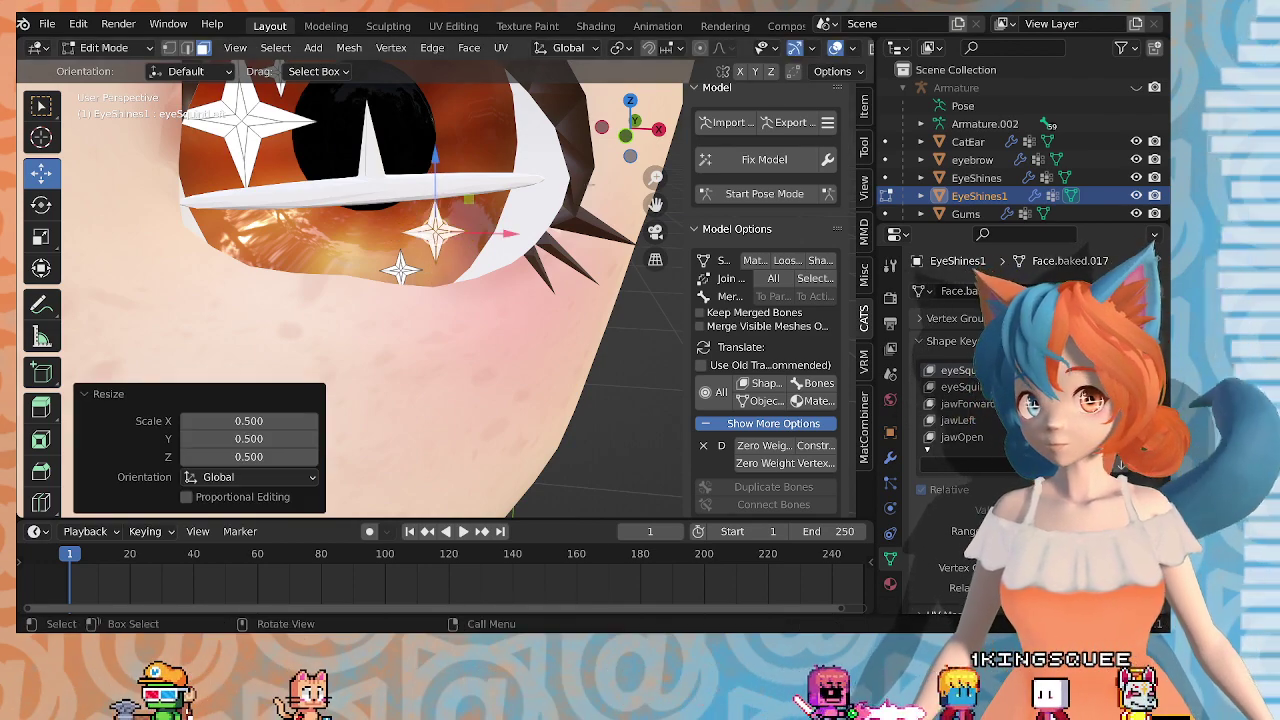
drag(496, 232, 521, 228)
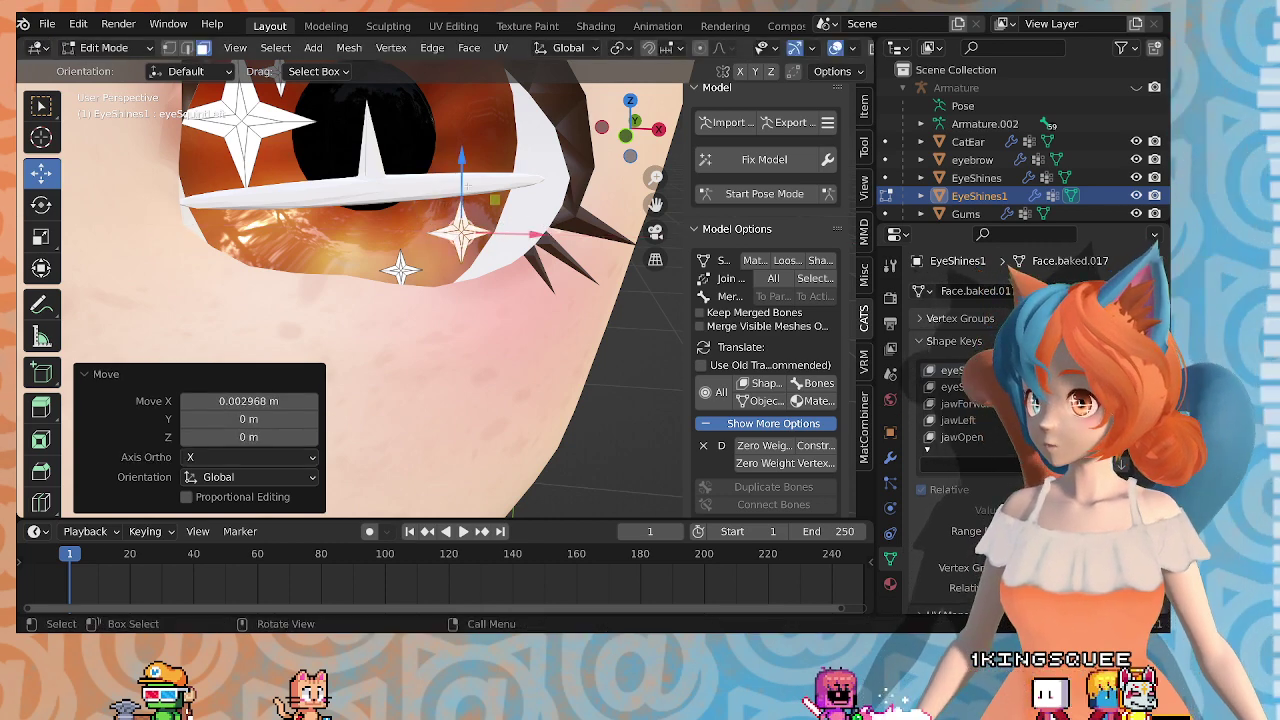
drag(465, 185, 449, 167)
mouse_move(420, 269)
middle_down()
mouse_move(403, 253)
mouse_move(390, 262)
mouse_move(405, 266)
middle_up()
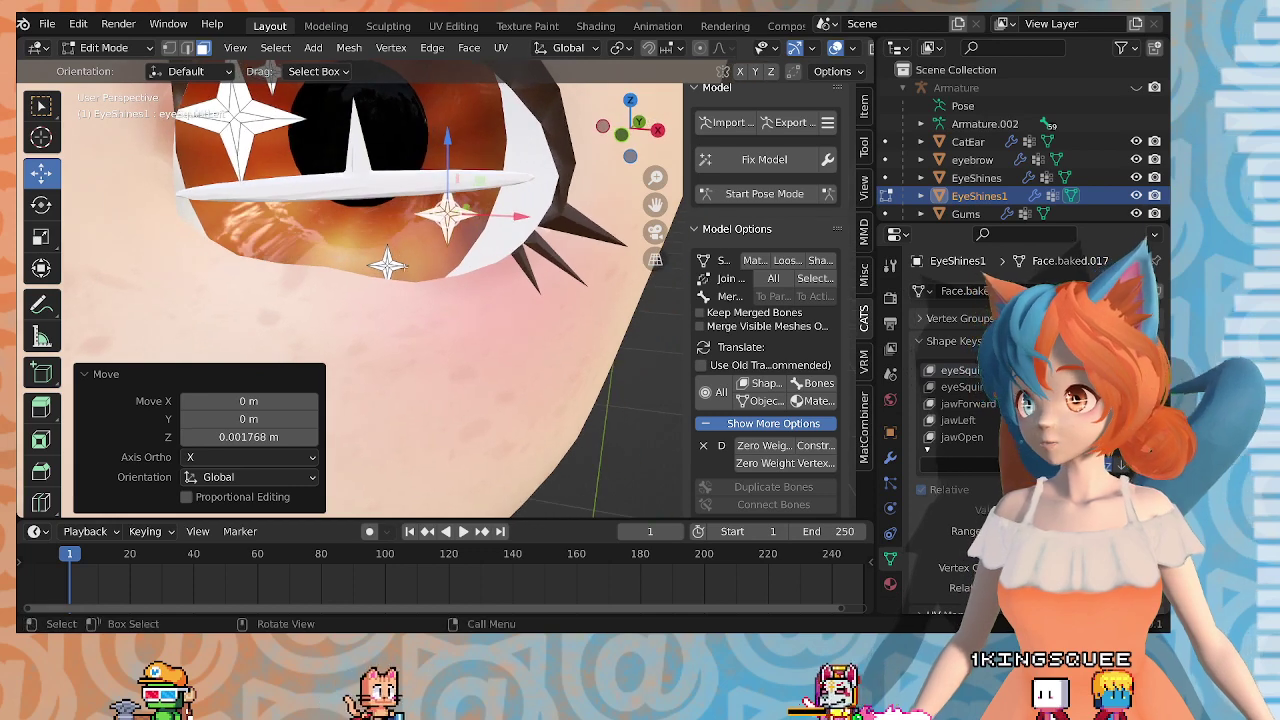
Step: Select the orange eye's small lower sparkle and scale it by 0.5
click(386, 262)
key(c)
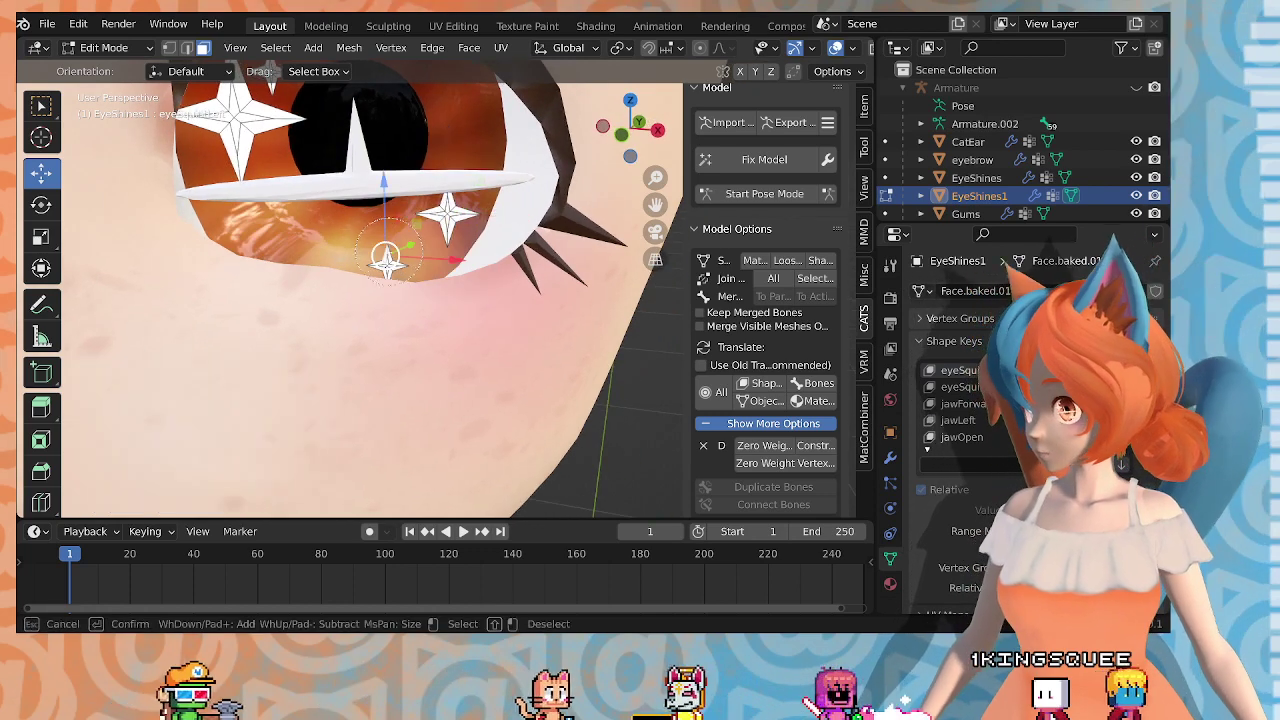
key(Escape)
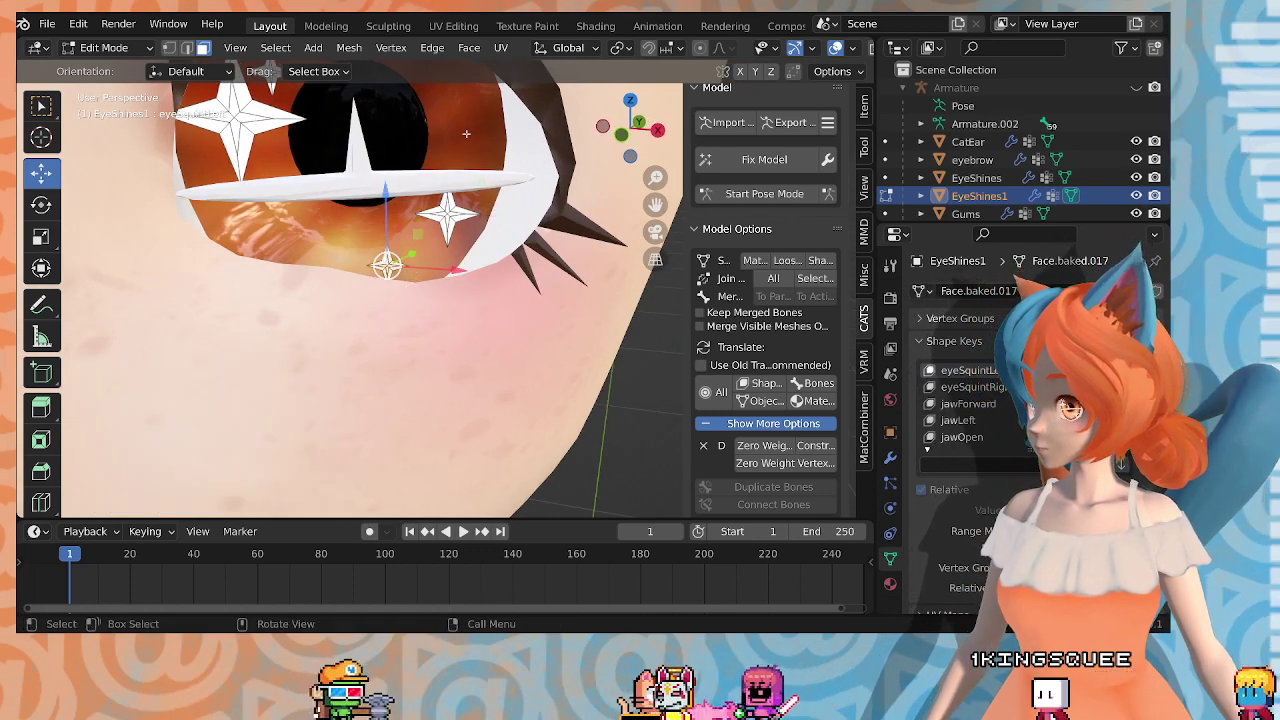
text(s.5)
key(Return)
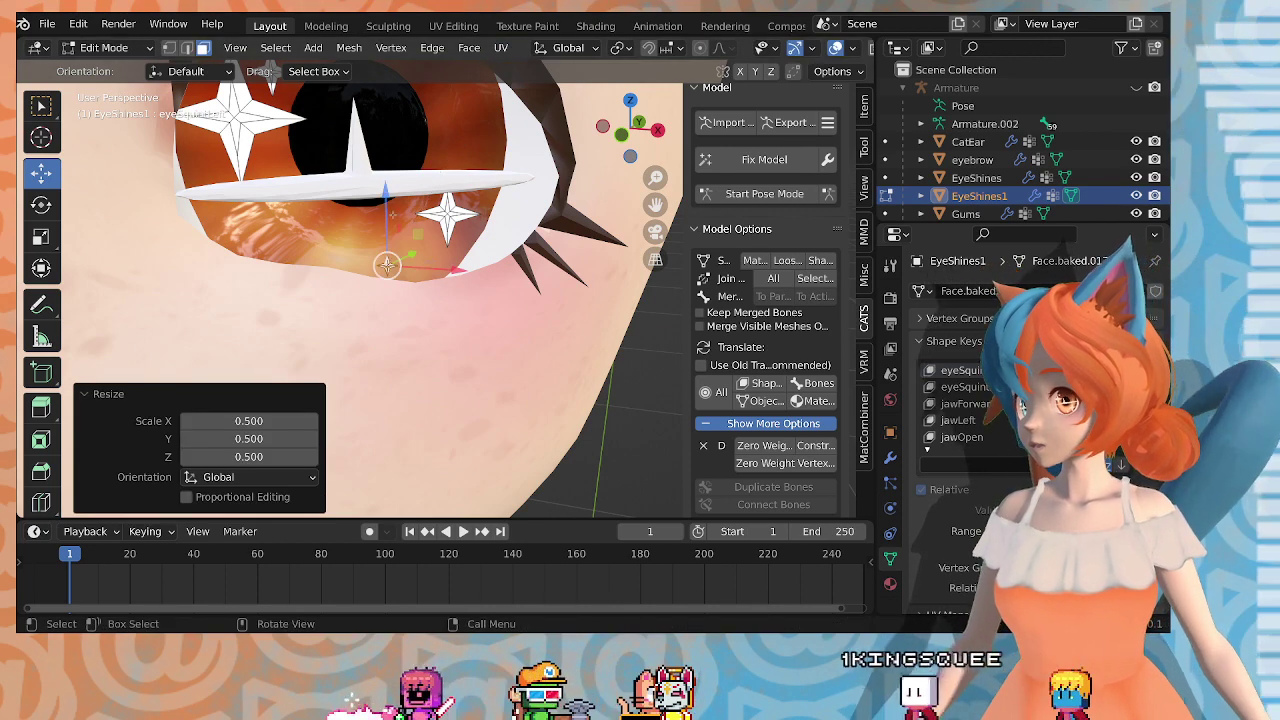
Step: Move the small sparkle up and outward beside the larger lower sparkle, shifting it about 0.0011 m along Y
drag(387, 193, 387, 162)
drag(450, 238, 482, 240)
middle_drag(482, 240, 624, 229)
drag(470, 224, 456, 223)
middle_drag(456, 223, 396, 228)
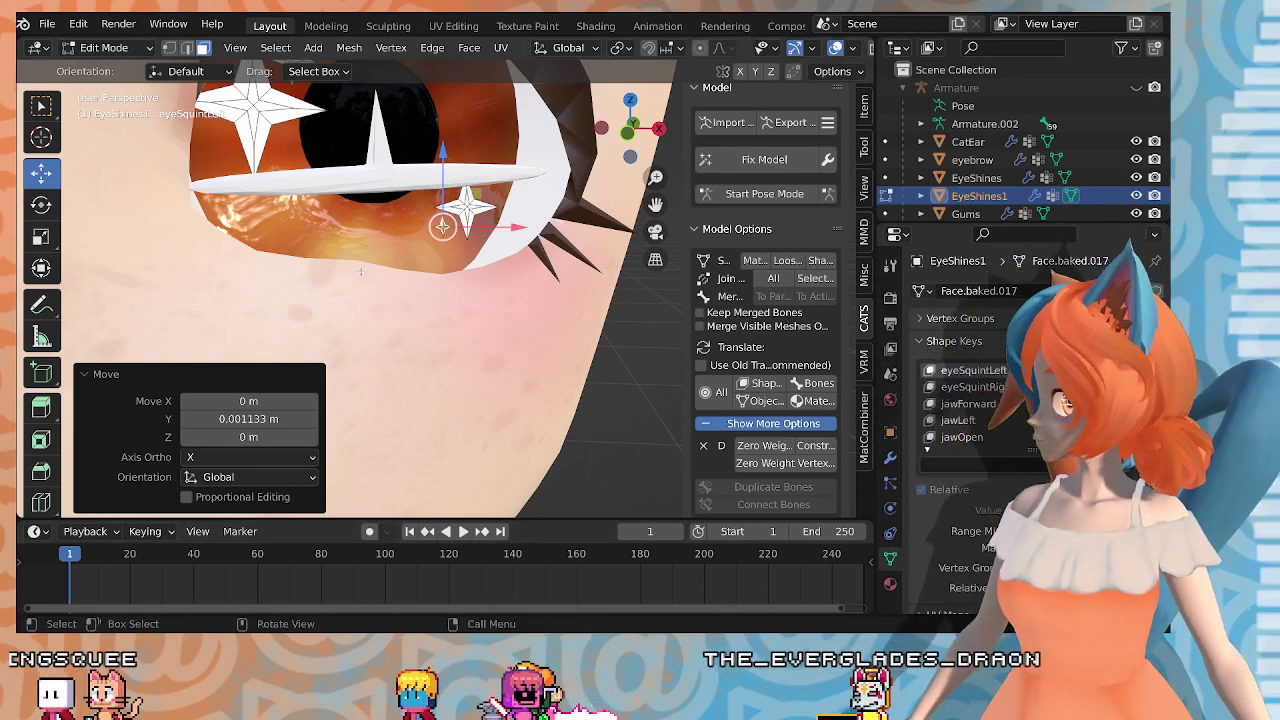
mouse_move(382, 245)
middle_down()
mouse_move(414, 254)
mouse_move(398, 253)
middle_up()
scroll(400, 253, down, 2)
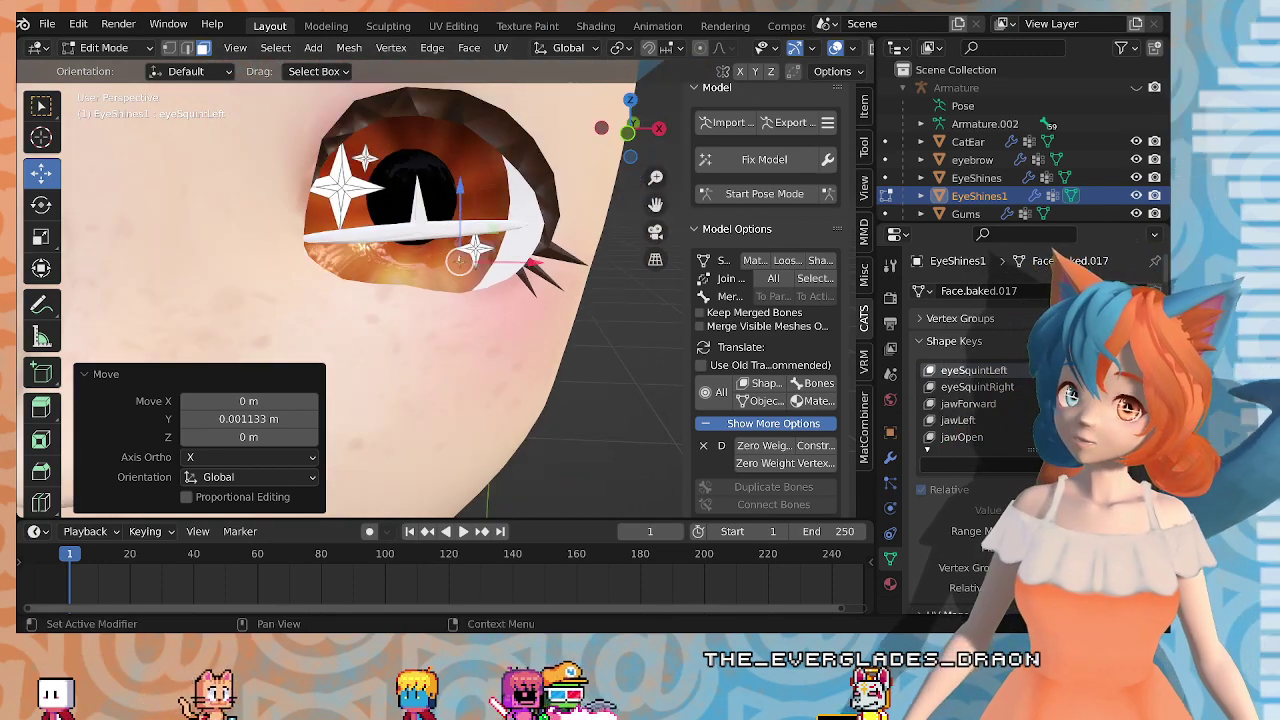
Step: In the eyeSquintRight shape key, select the blue eye's larger lower sparkle and scale it by 0.5
click(988, 388)
shift+middle_drag(250, 270, 800, 245)
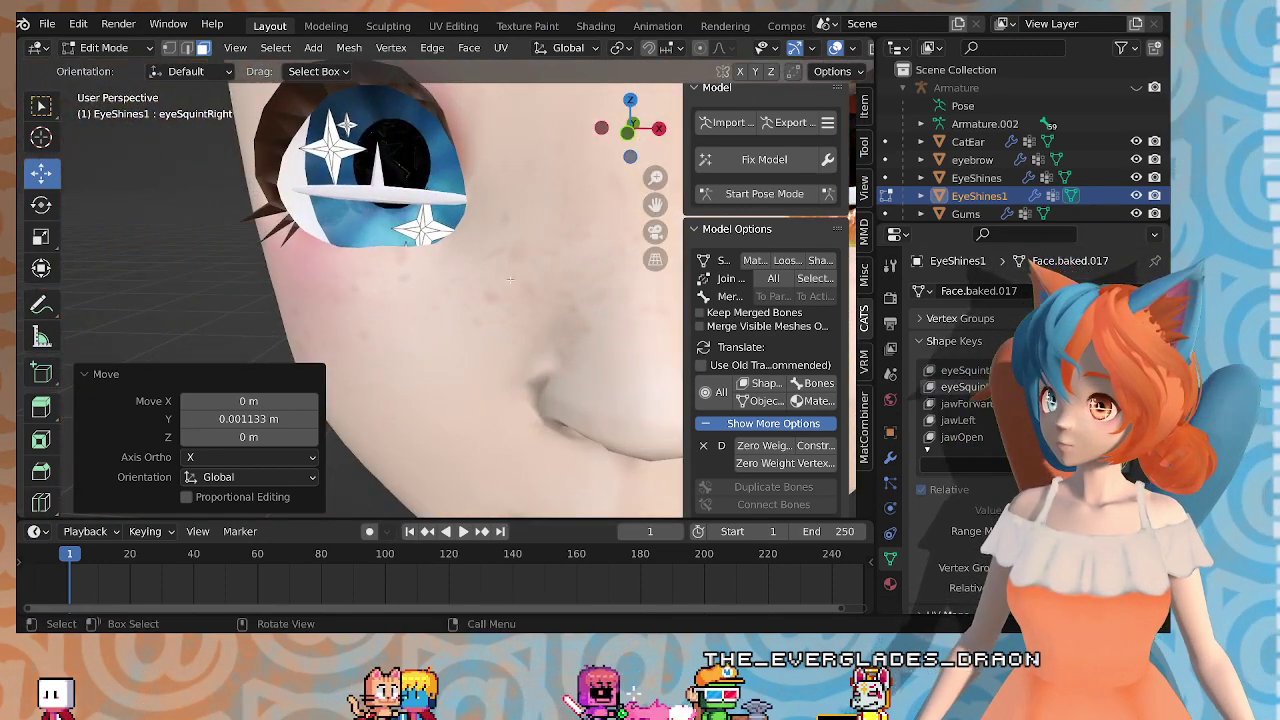
scroll(450, 280, up, 2)
middle_drag(440, 278, 465, 285)
click(447, 203)
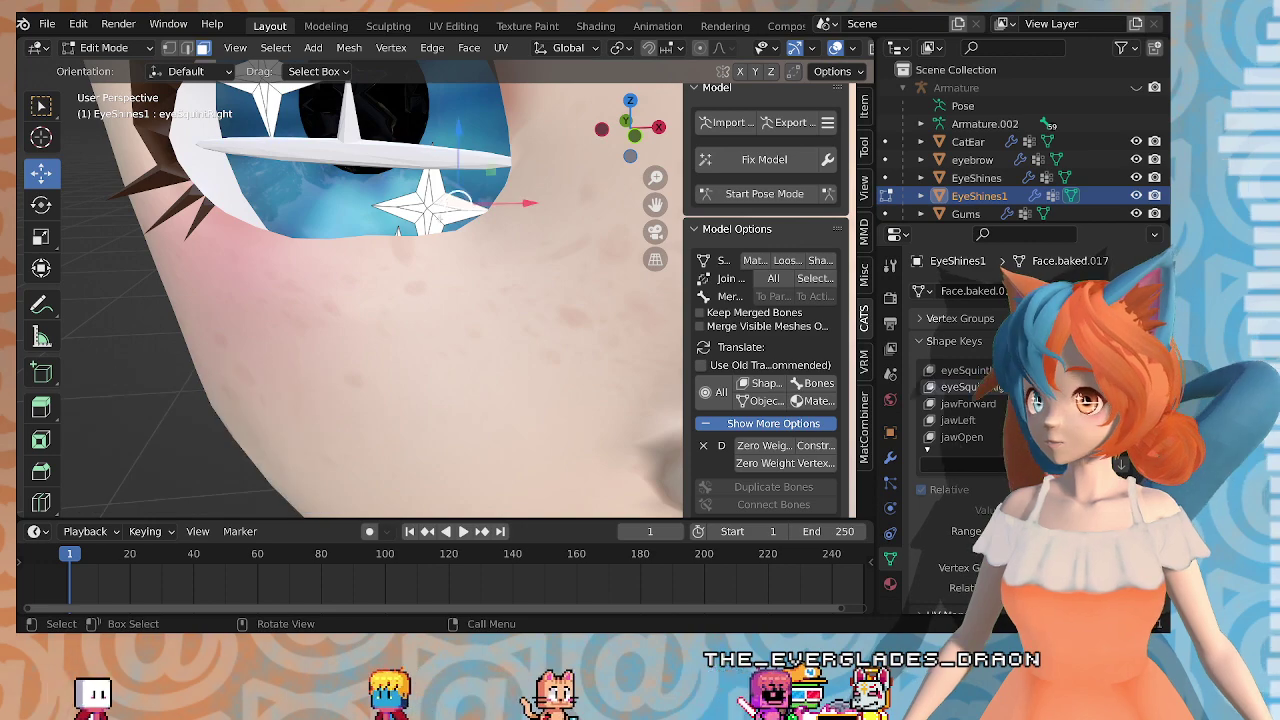
middle_drag(447, 205, 472, 214)
key(c)
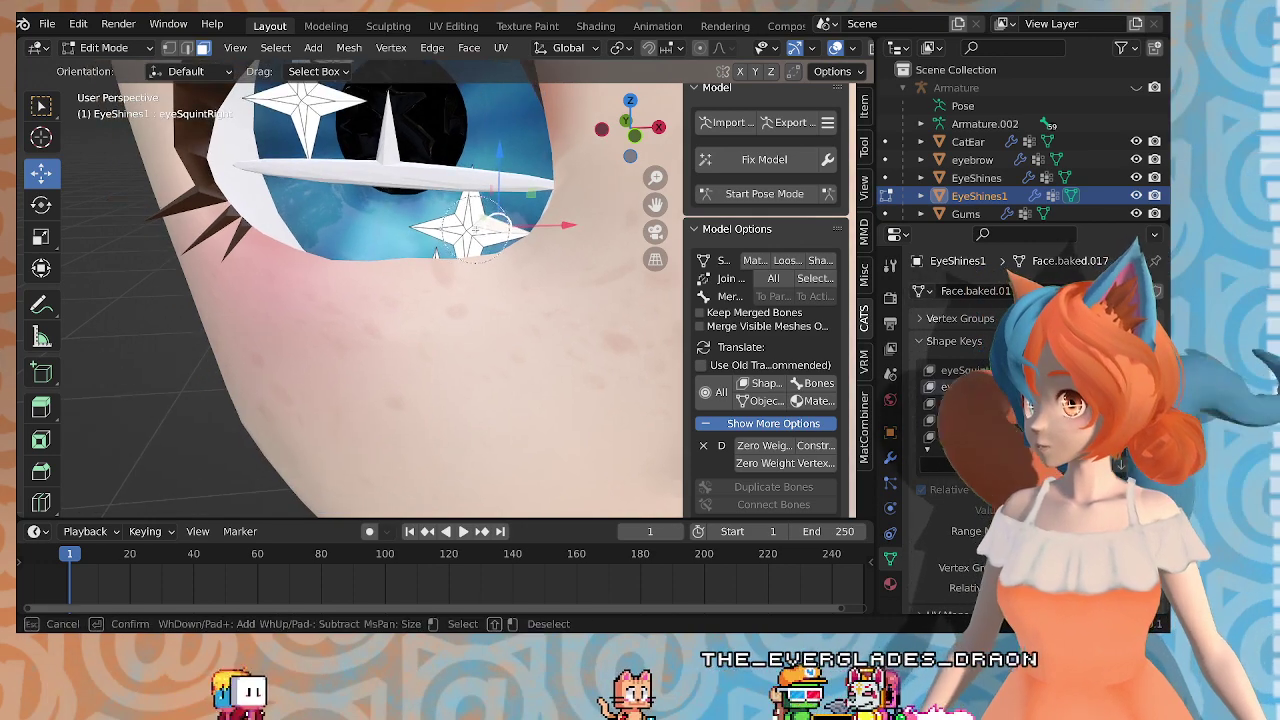
click(470, 228)
key(Escape)
text(g)
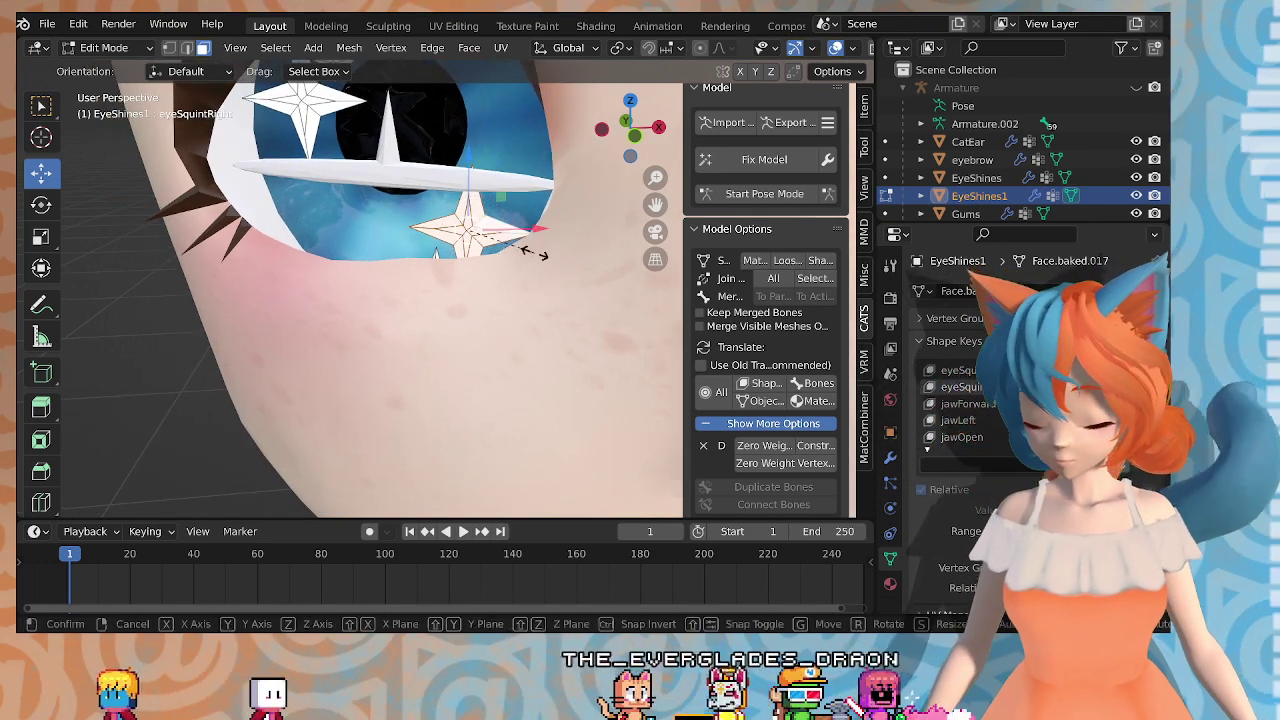
text(.5)
key(Return)
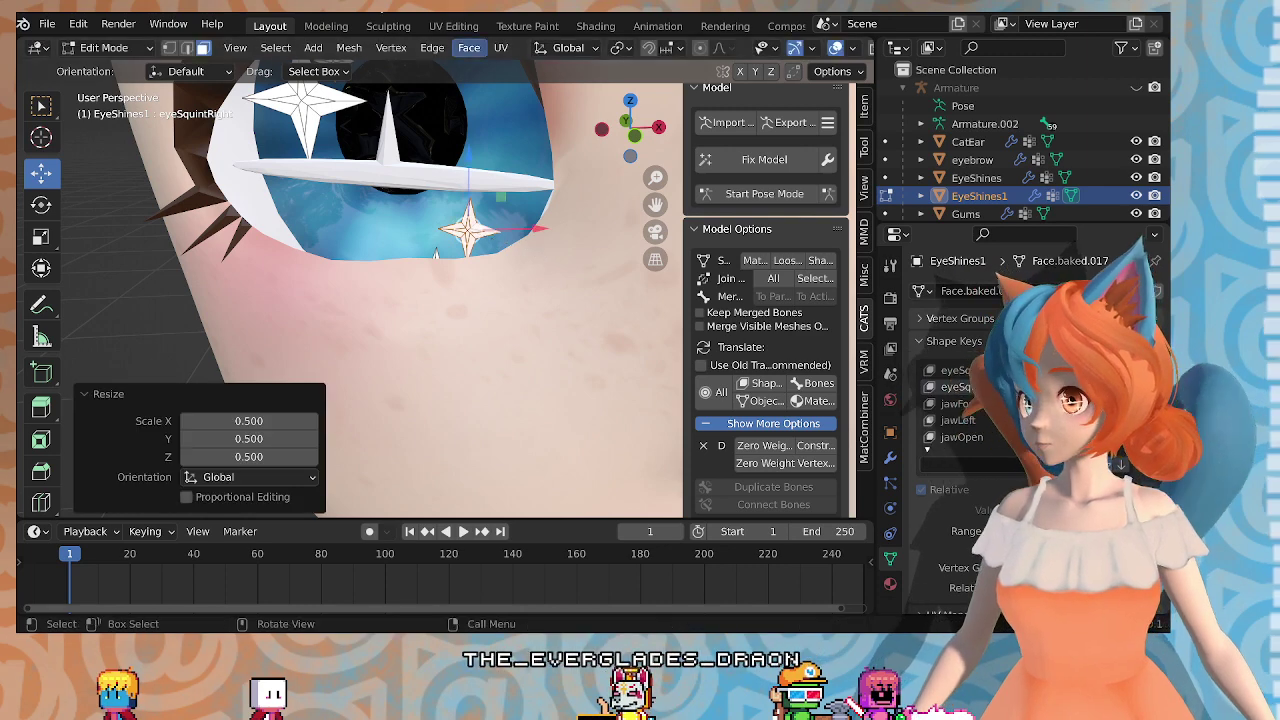
Step: Raise the blue eye's larger lower sparkle about 0.0029 m along Z and shift it slightly along X toward the nose
middle_drag(436, 253, 447, 240)
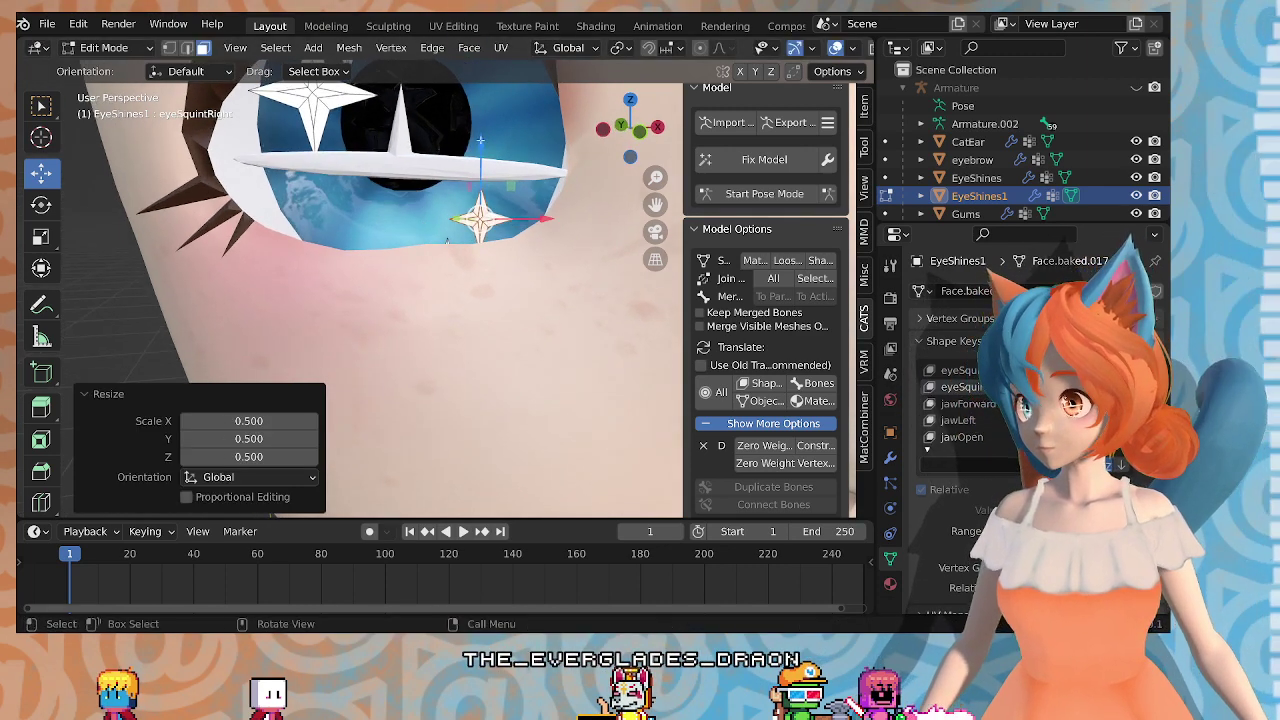
key(g)
key(z)
click(474, 112)
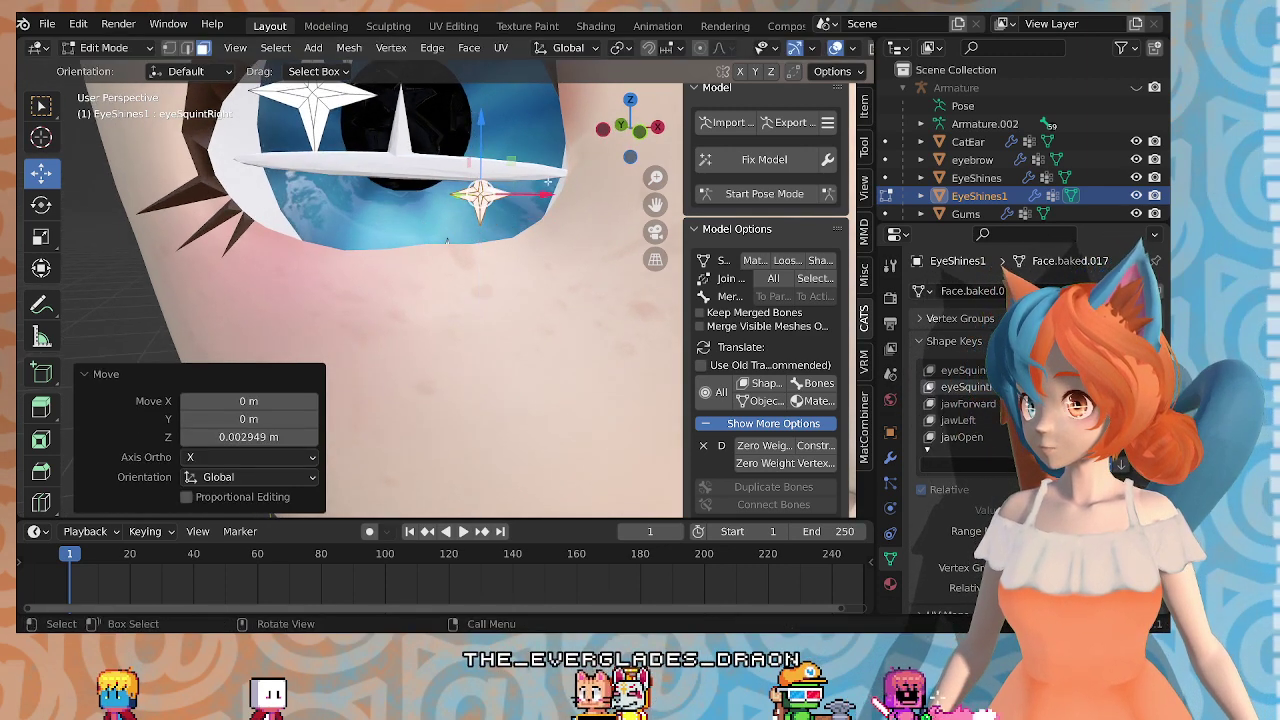
key(g)
key(x)
drag(553, 191, 554, 191)
Step: Select the blue eye's small lower sparkle at the lower lid and scale it by 0.5
middle_drag(548, 196, 546, 228)
click(456, 277)
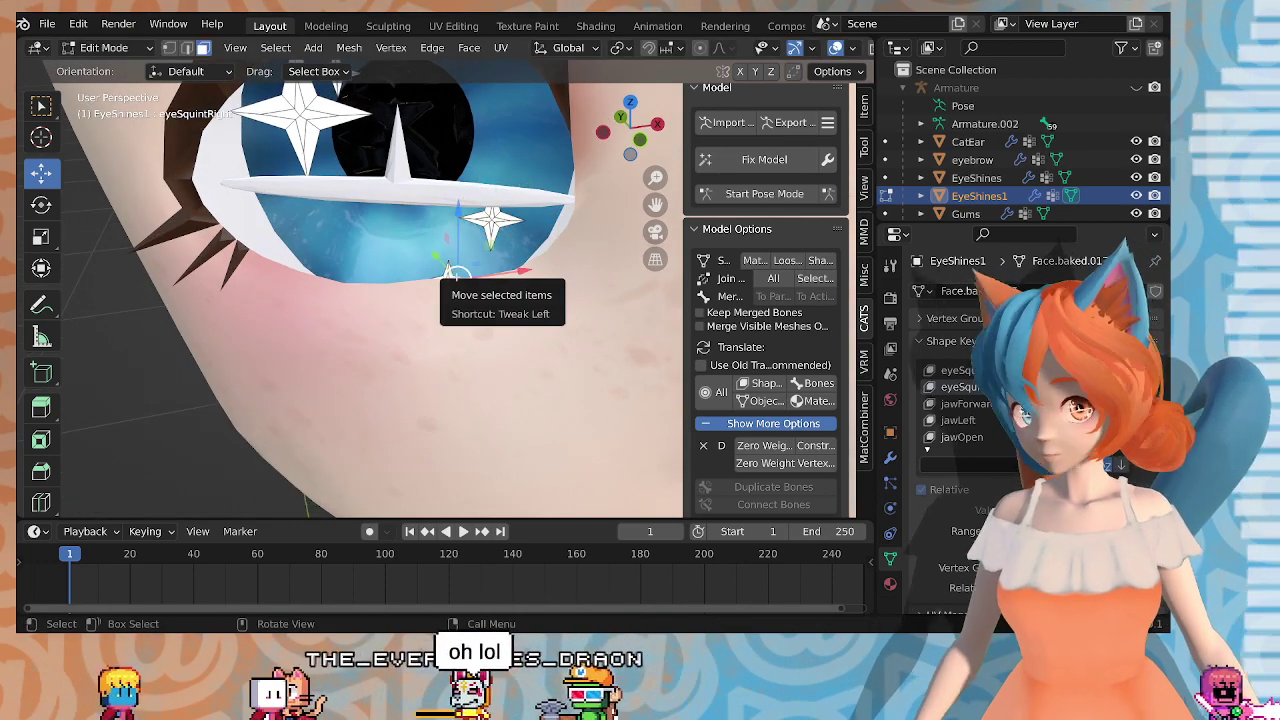
key(c)
right_click(452, 278)
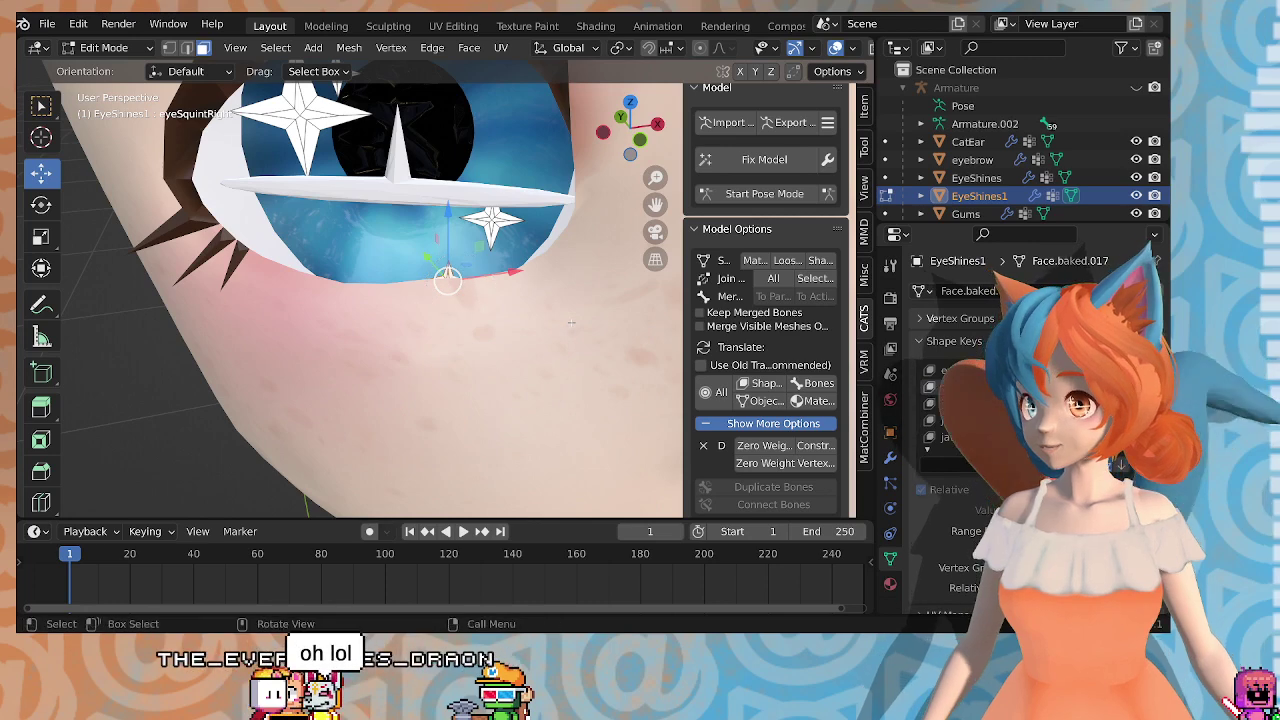
text(s)
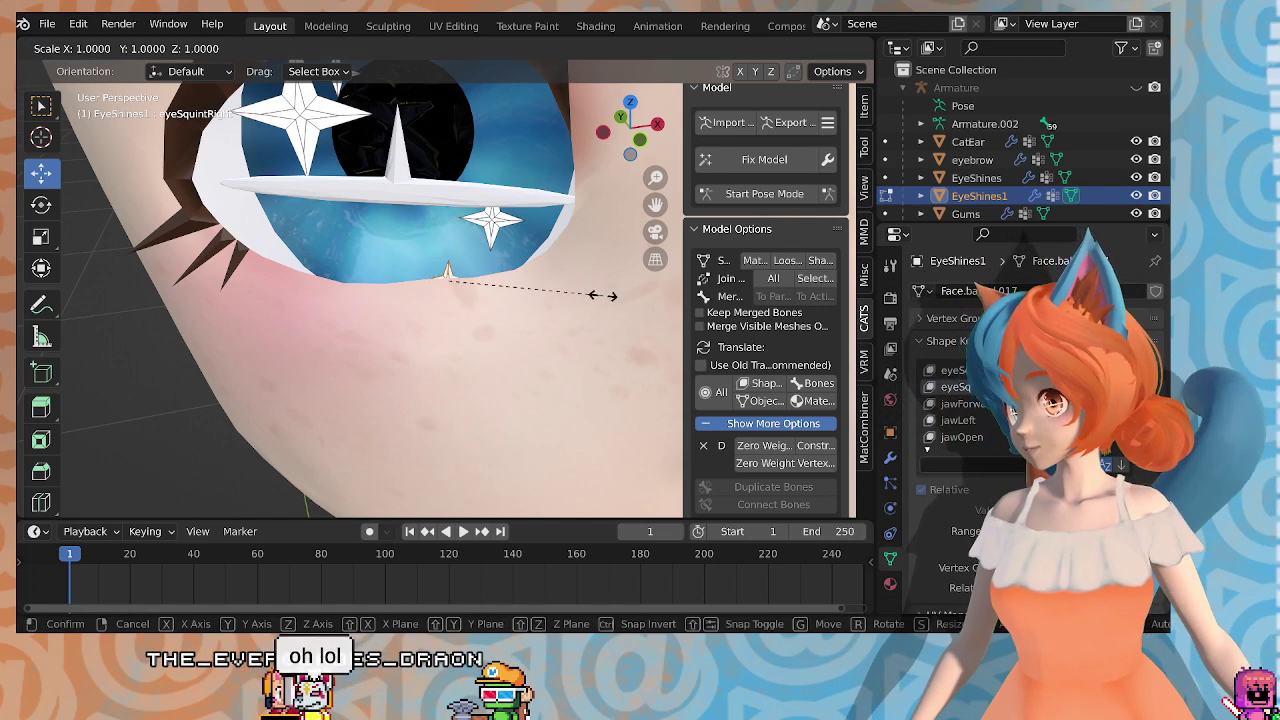
text(.5)
key(Return)
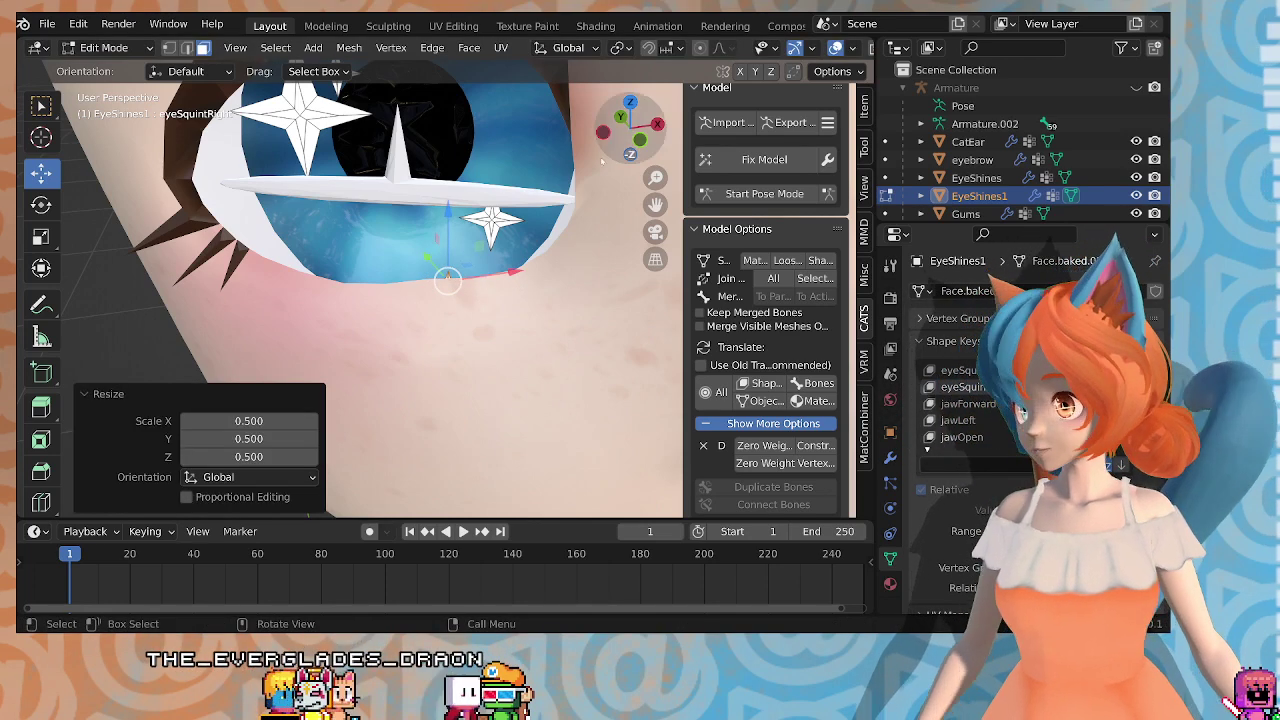
Step: Raise the blue eye's small lower sparkle about 0.0051 m along Z, shift it about 0.0018 m along X, and leave Edit Mode
key(g)
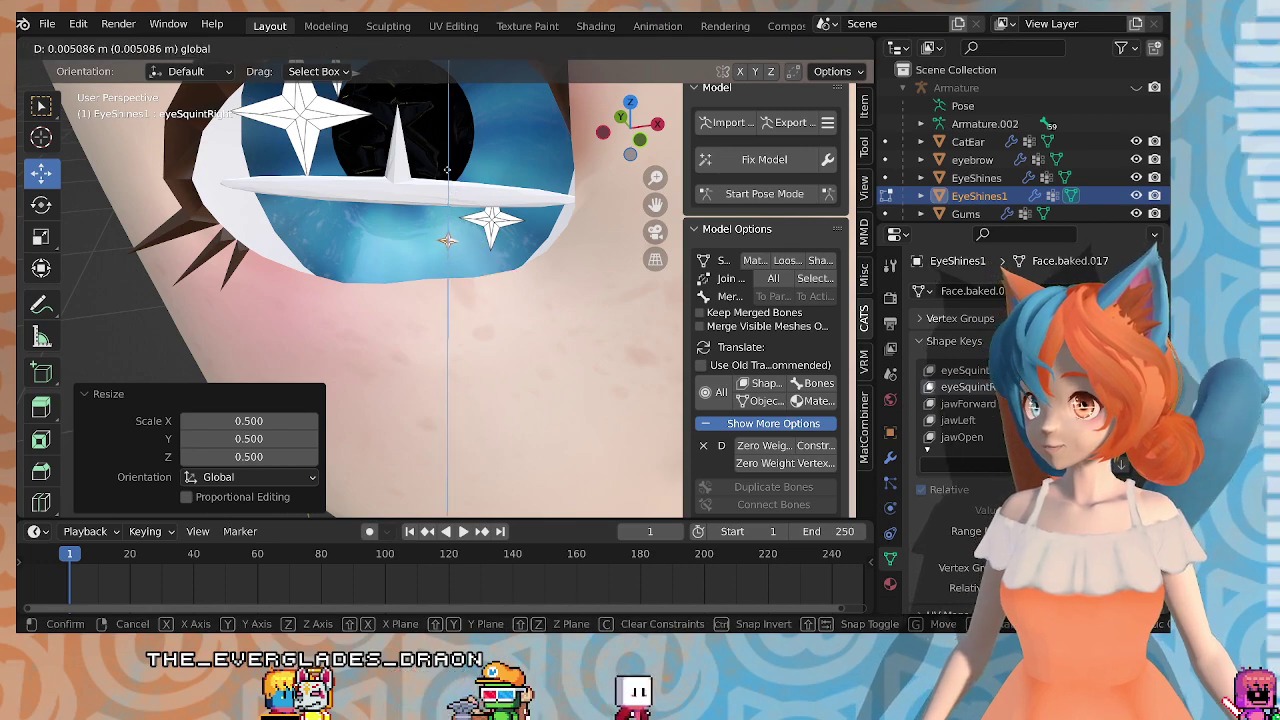
drag(447, 170, 447, 169)
mouse_move(447, 169)
middle_down()
mouse_move(525, 172)
mouse_move(453, 163)
middle_up()
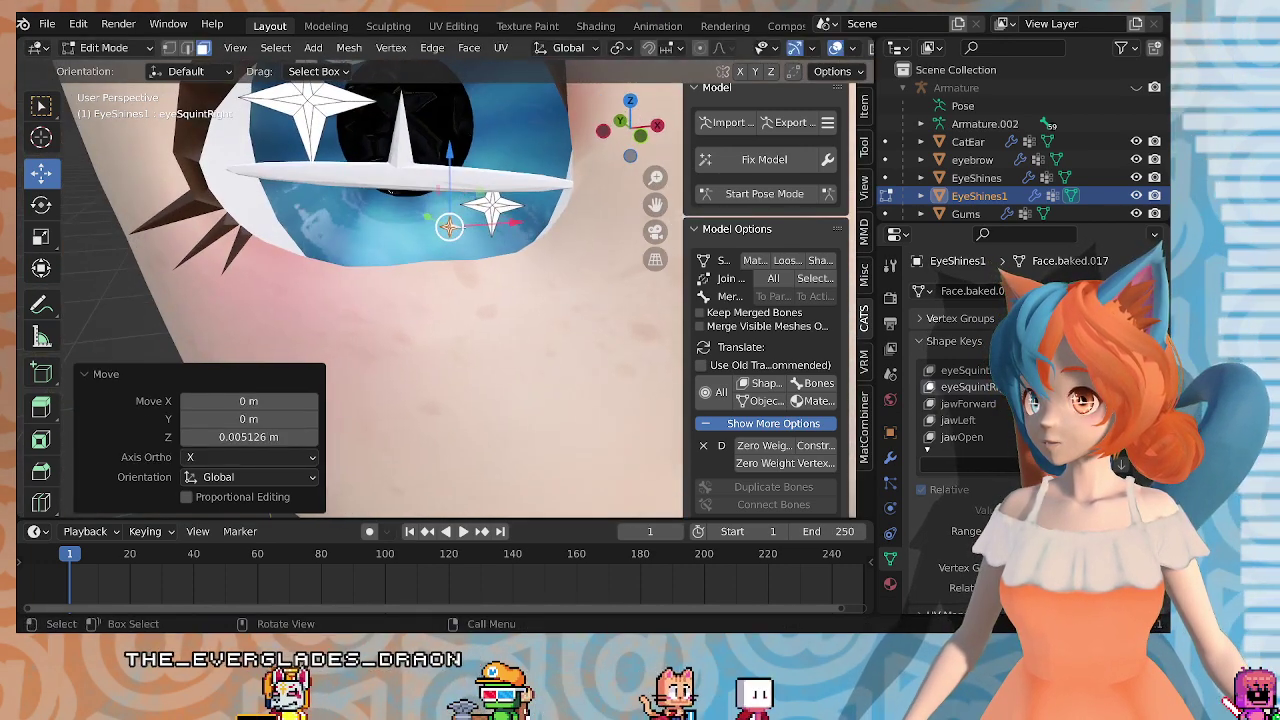
key(g)
key(x)
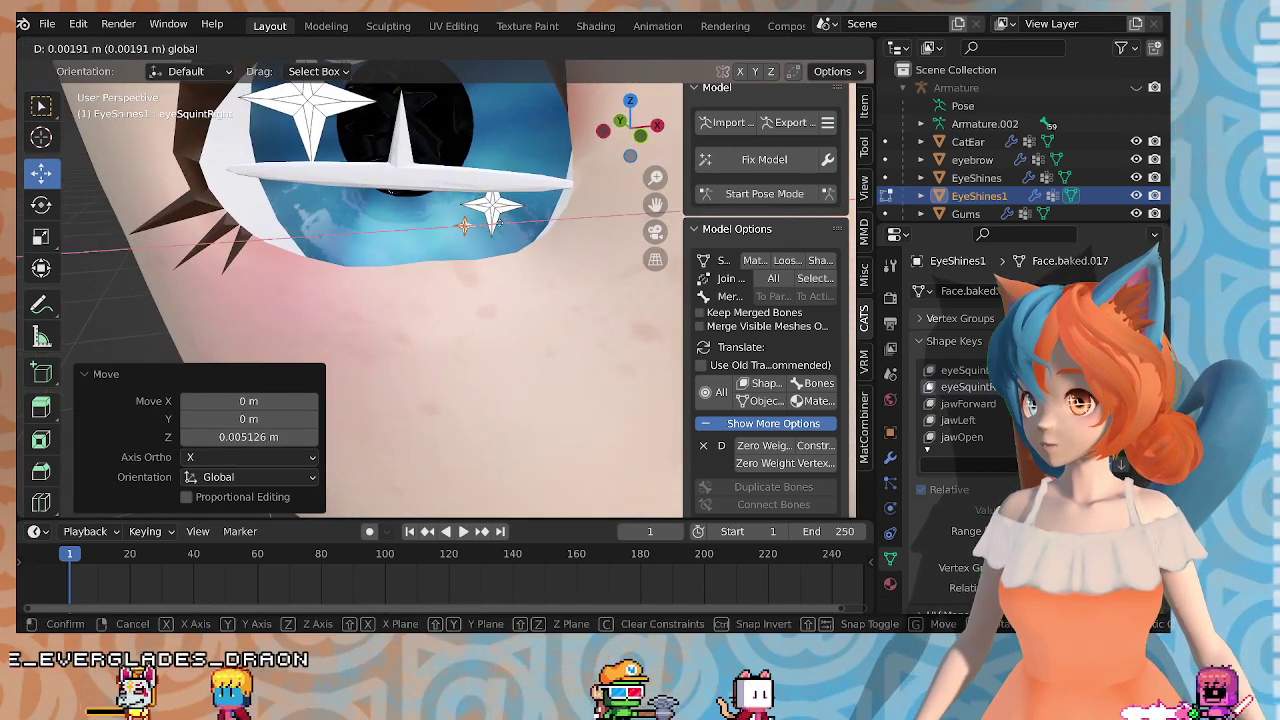
drag(499, 223, 498, 223)
middle_drag(498, 222, 547, 182)
scroll(547, 182, down, 4)
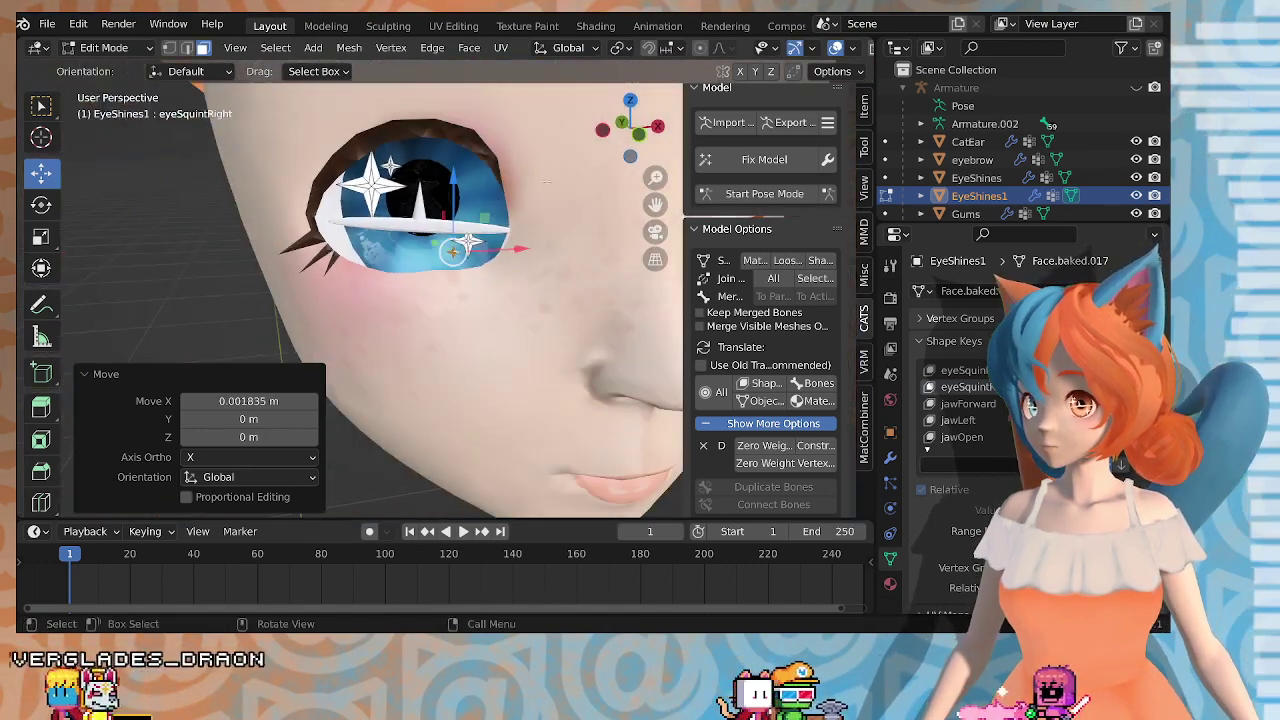
scroll(546, 182, down, 5)
key(Tab)
scroll(540, 265, down, 2)
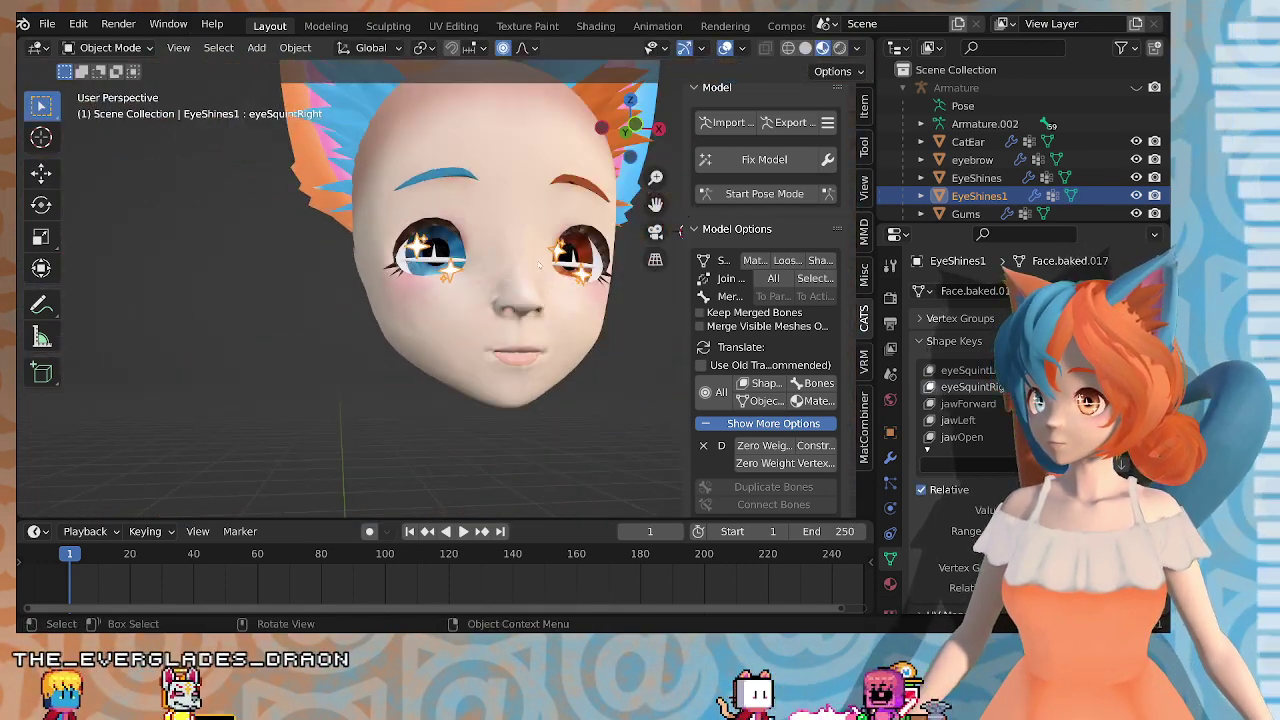
Step: Examine the eyes from the front with the squint shape keys chosen on the sparkles and on the face mesh
middle_drag(540, 265, 520, 316)
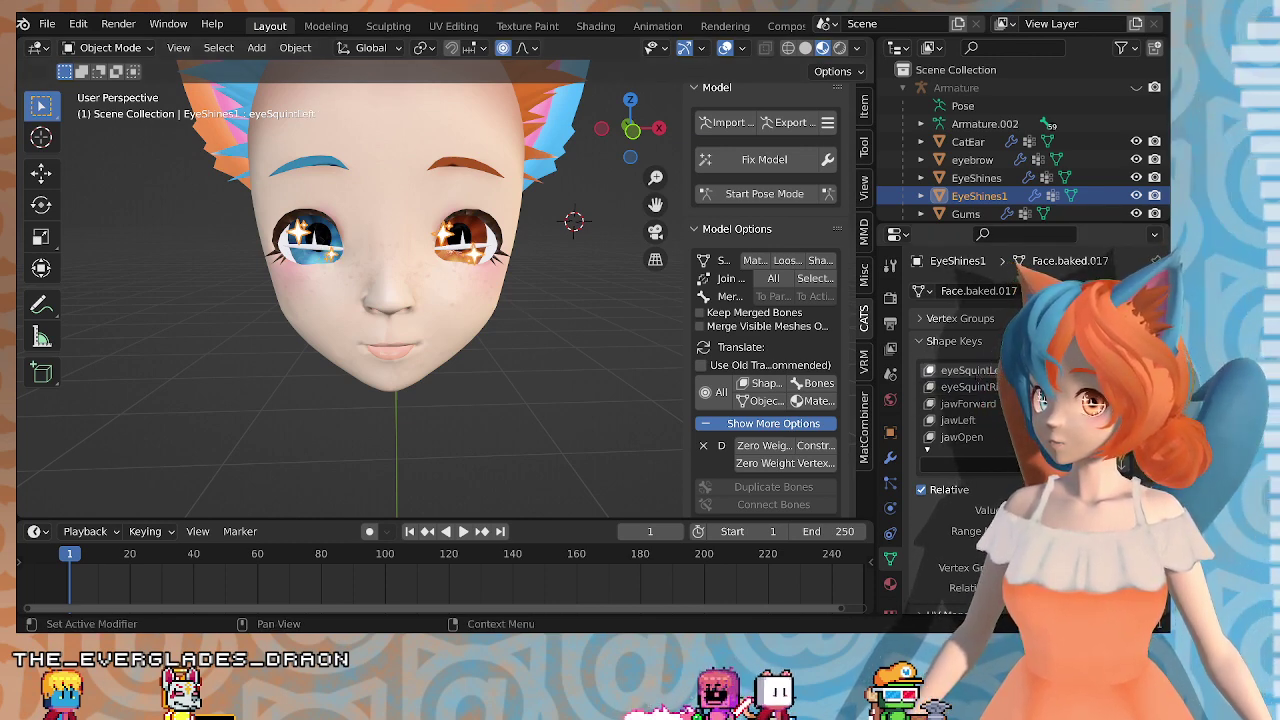
click(589, 373)
scroll(520, 377, down, 3)
middle_drag(517, 377, 465, 326)
scroll(394, 315, up, 2)
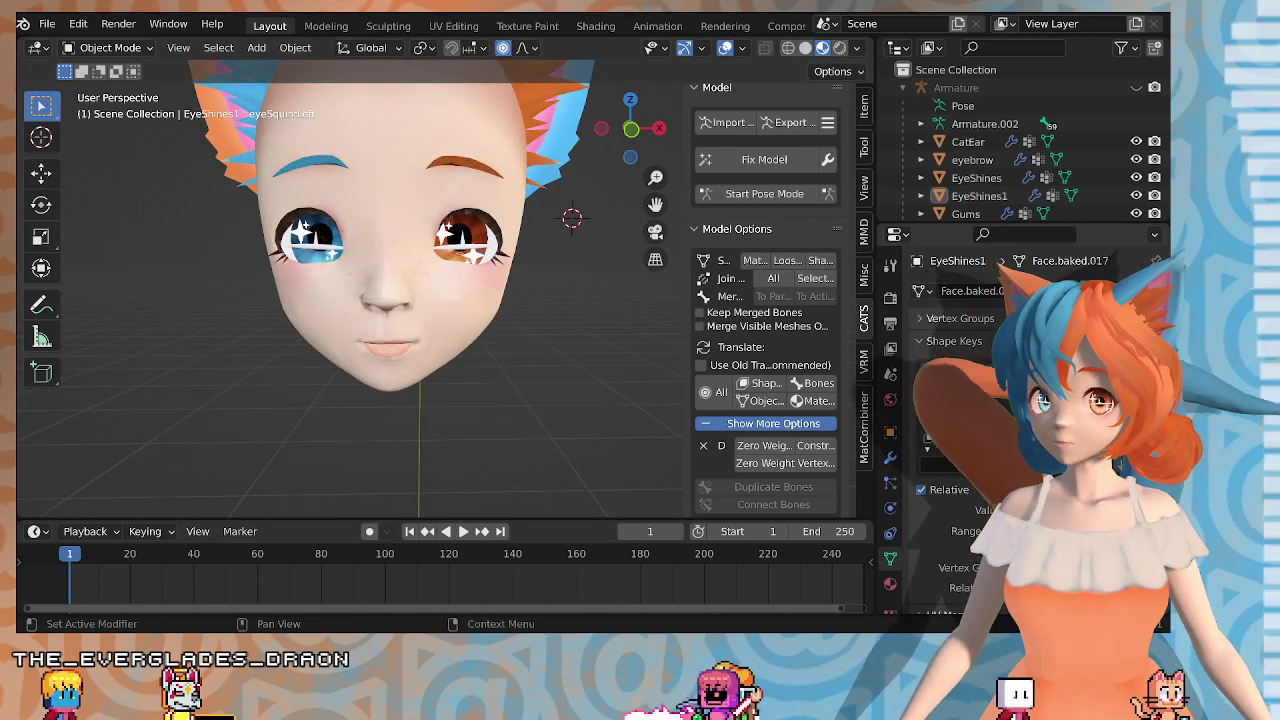
click(966, 387)
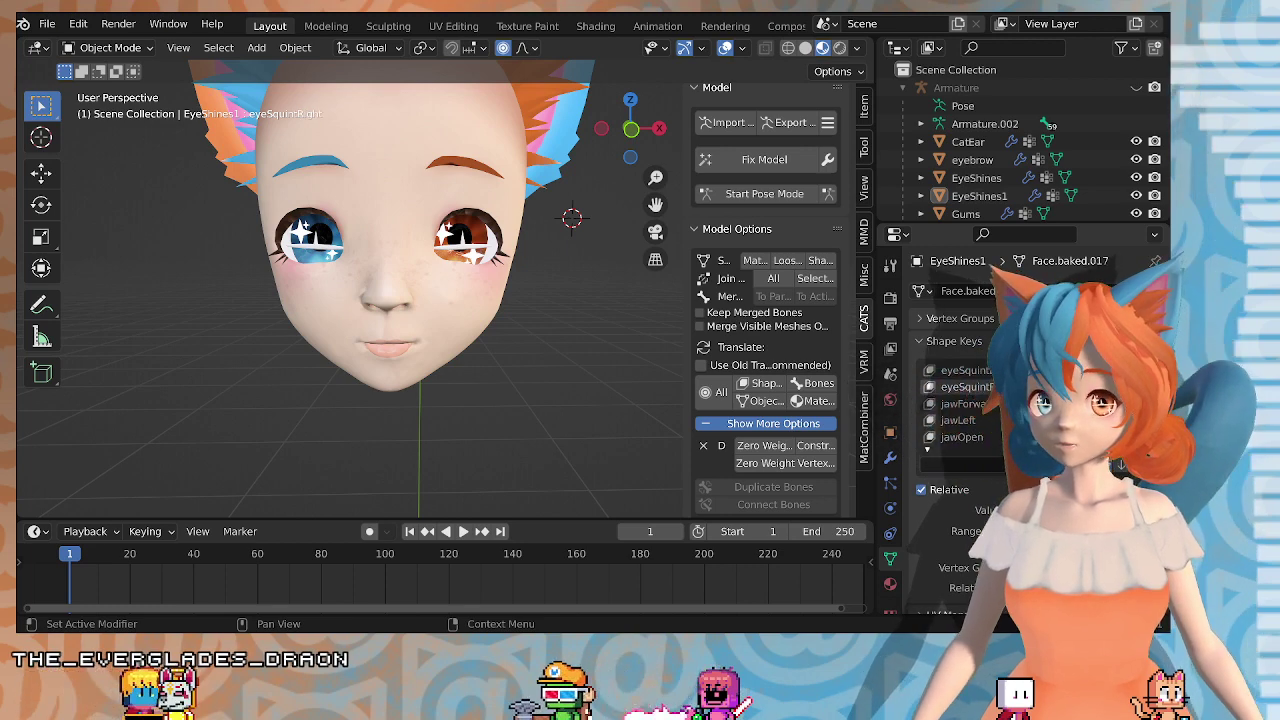
click(446, 300)
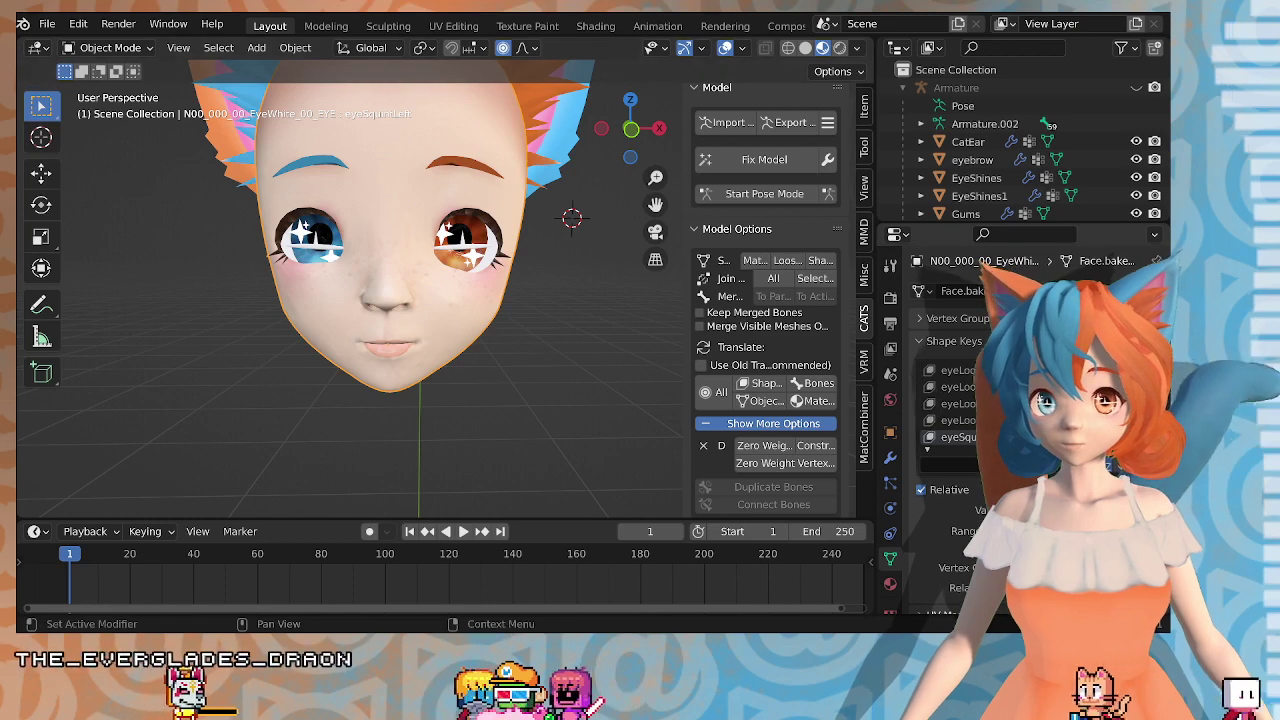
scroll(966, 400, down, 4)
click(966, 387)
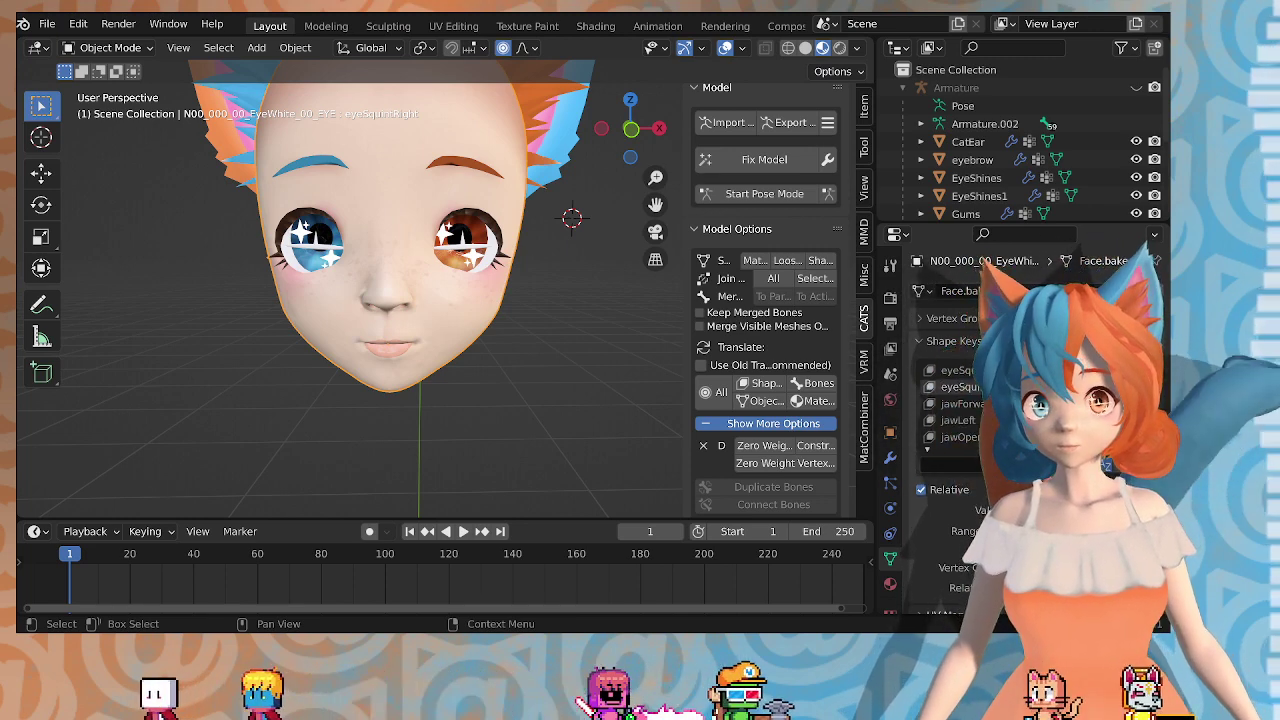
scroll(560, 314, up, 2)
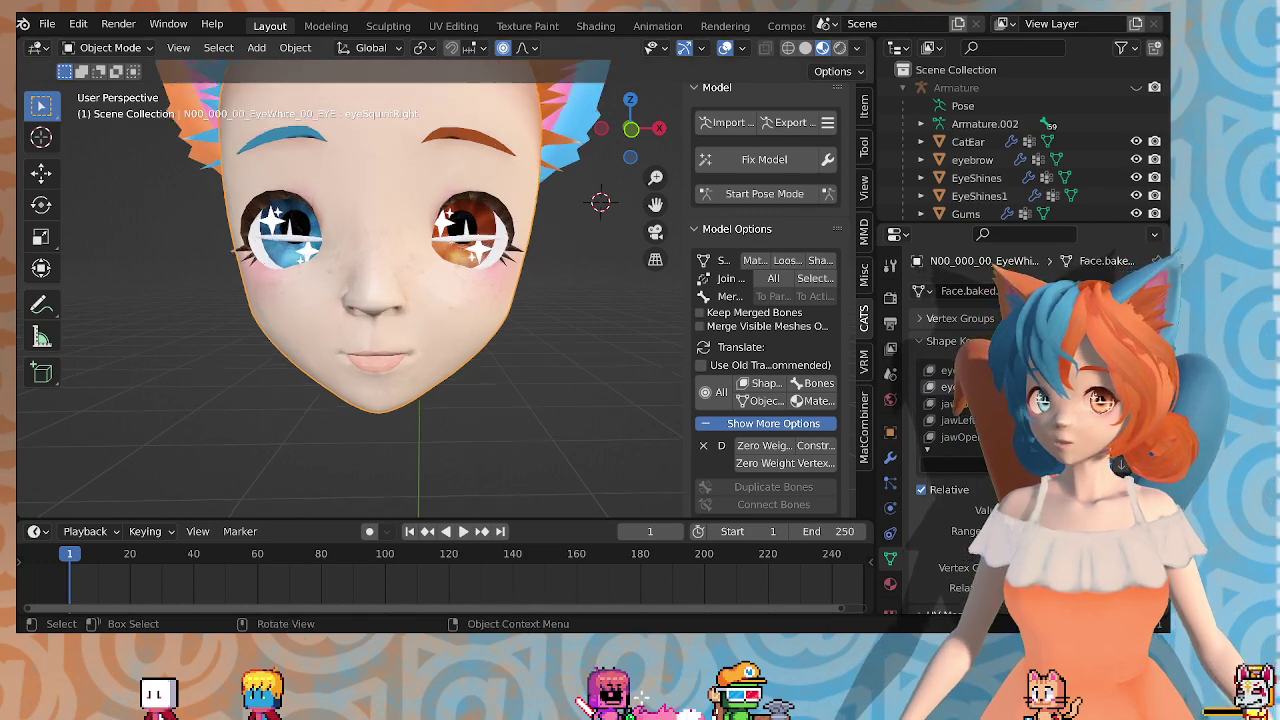
mouse_move(562, 316)
middle_down()
mouse_move(554, 303)
mouse_move(563, 330)
middle_up()
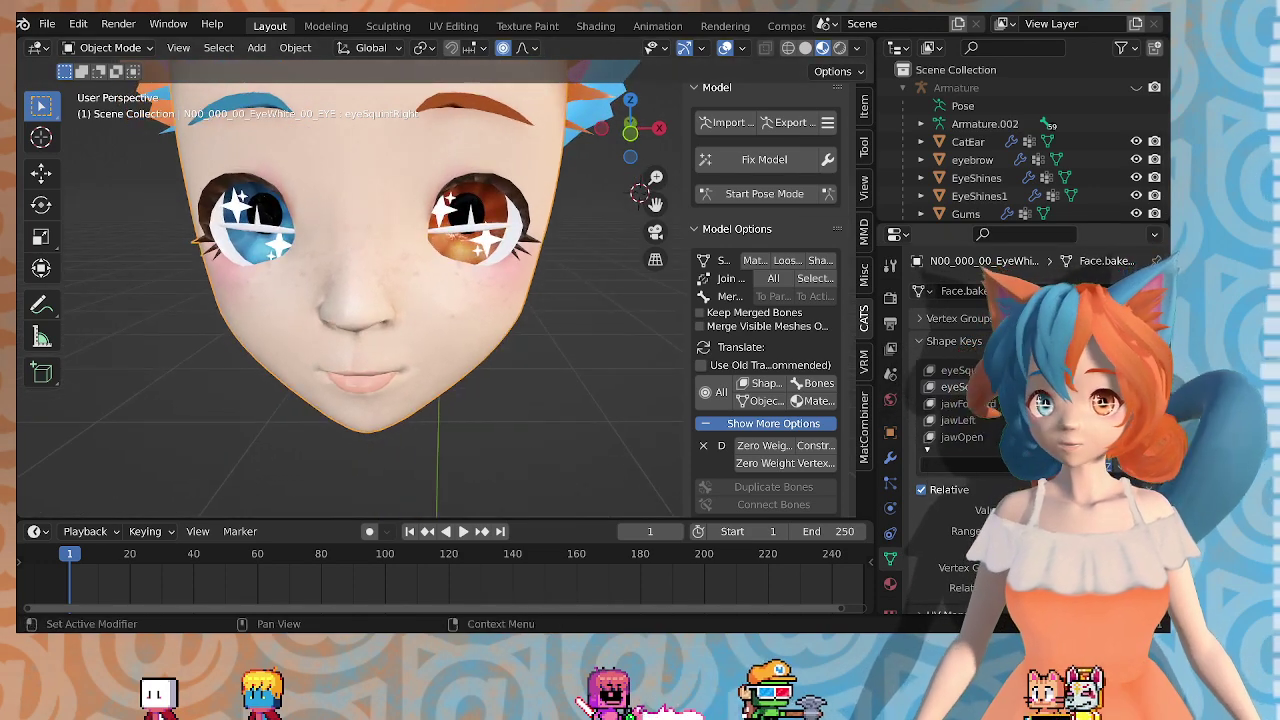
middle_drag(638, 193, 601, 207)
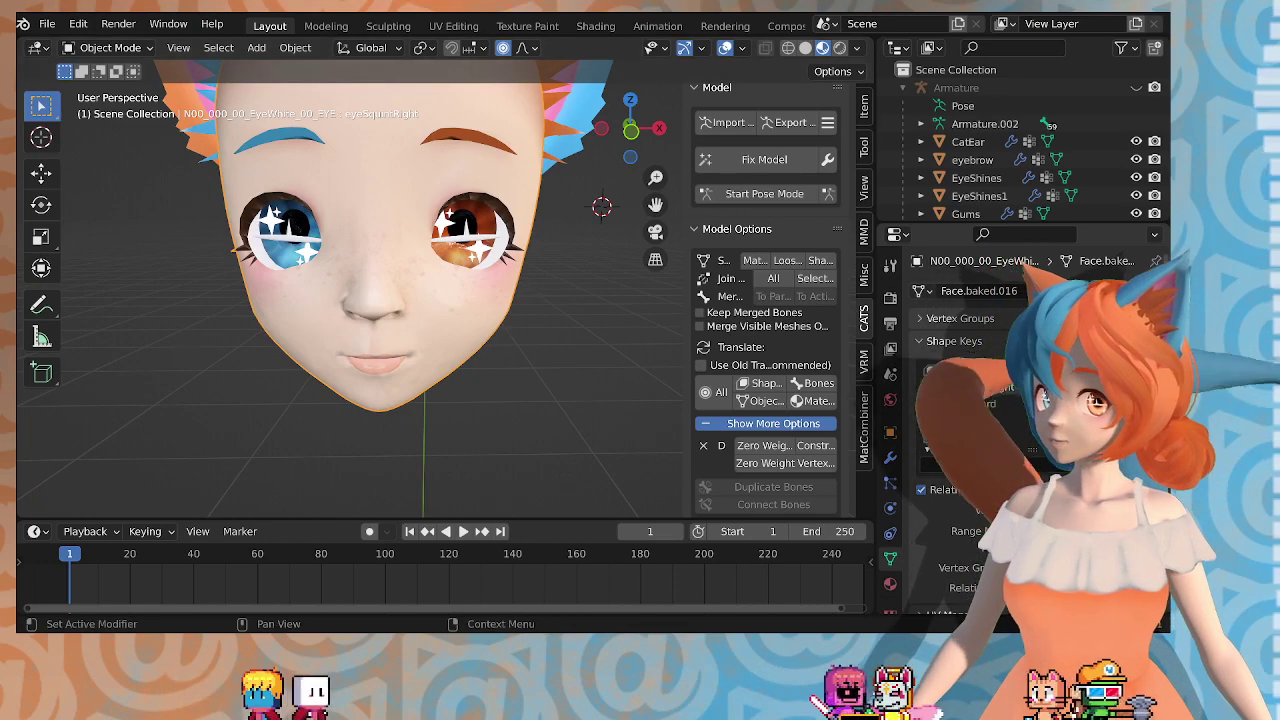
Step: Select the face mesh, choose its eyeWideLeft shape key, and start editing it in vertex select mode
click(451, 327)
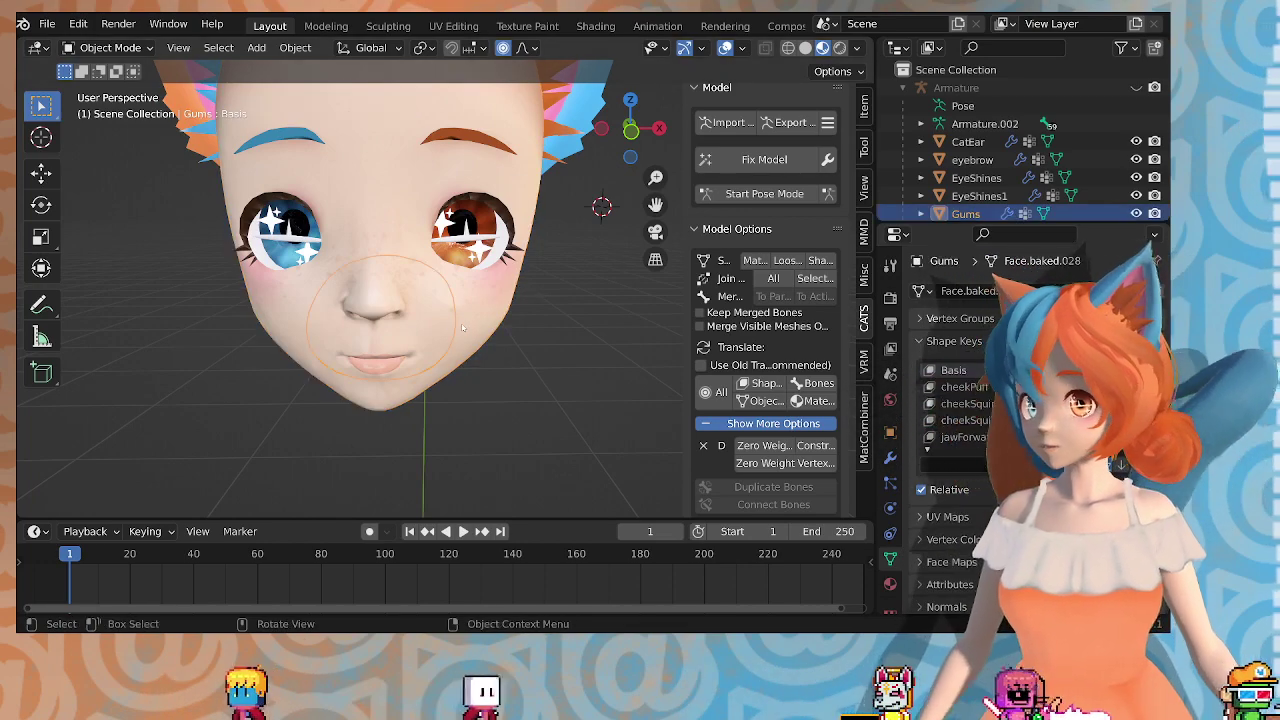
click(462, 327)
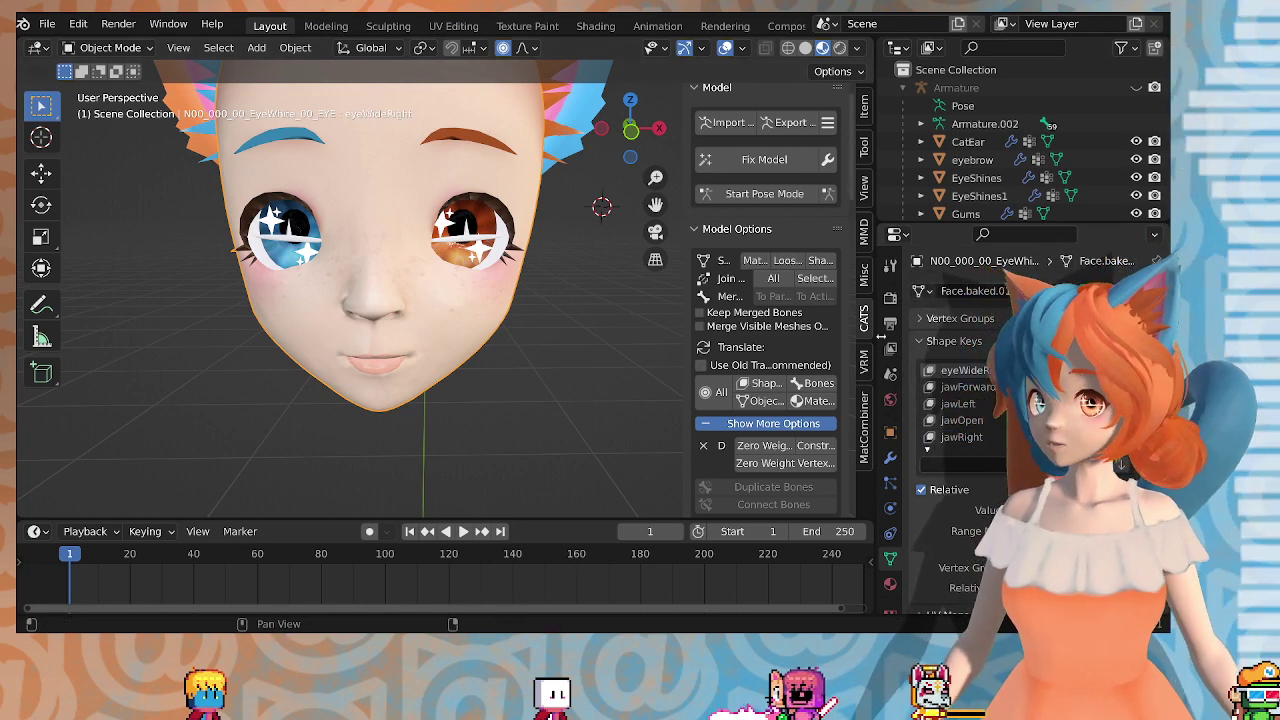
scroll(965, 395, up, 1)
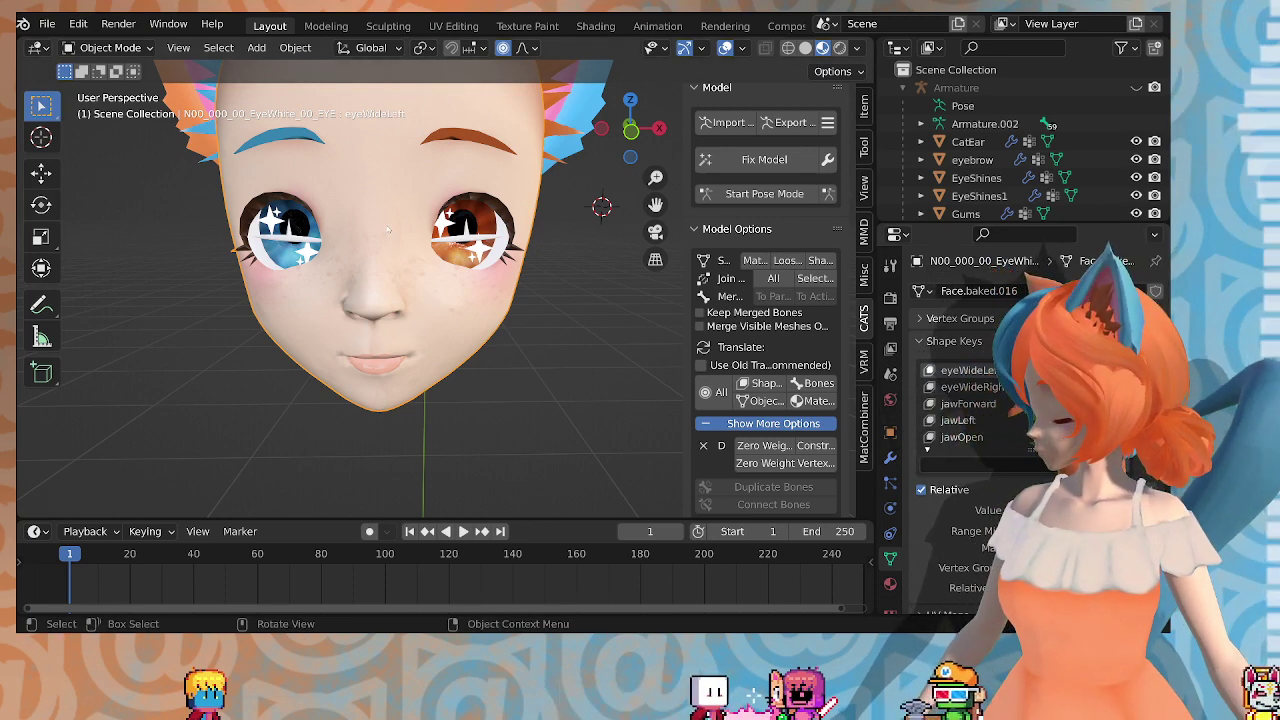
key(Tab)
click(169, 48)
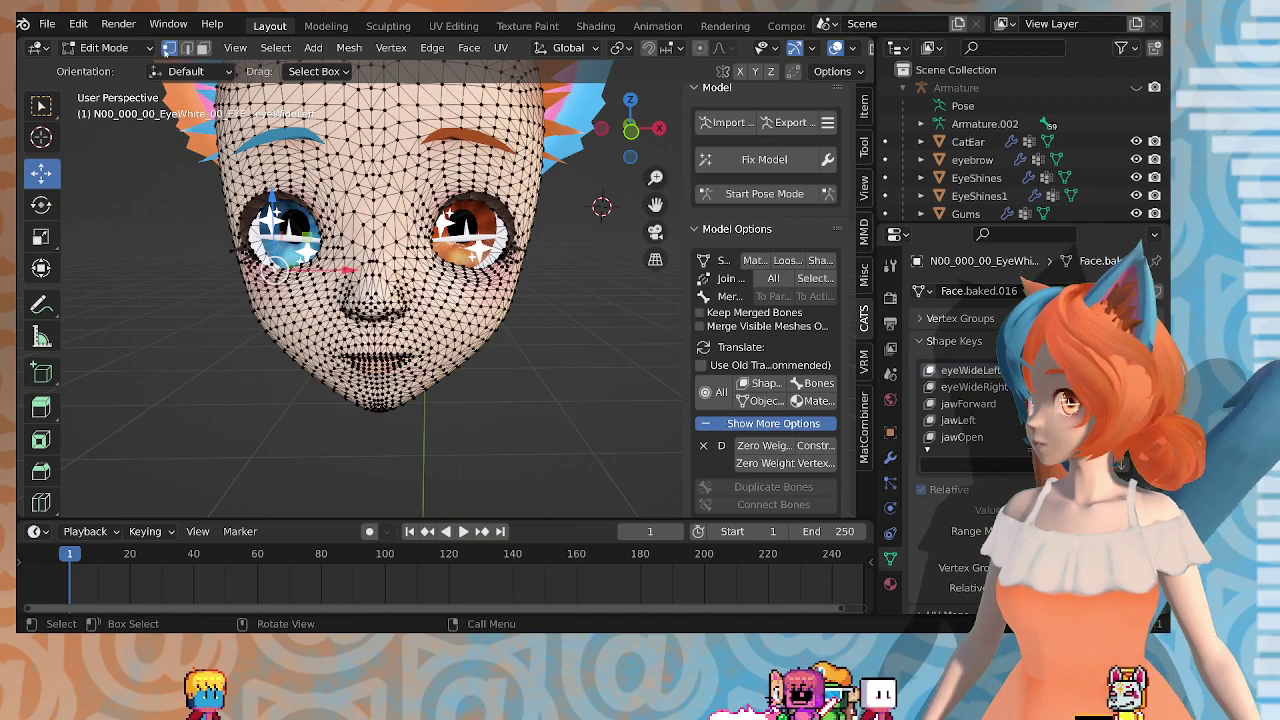
Step: Raise the orange eye's upper eyelid at its middle vertex about 0.0055 m along Z with smooth proportional editing of size 0.032
scroll(345, 290, up, 4)
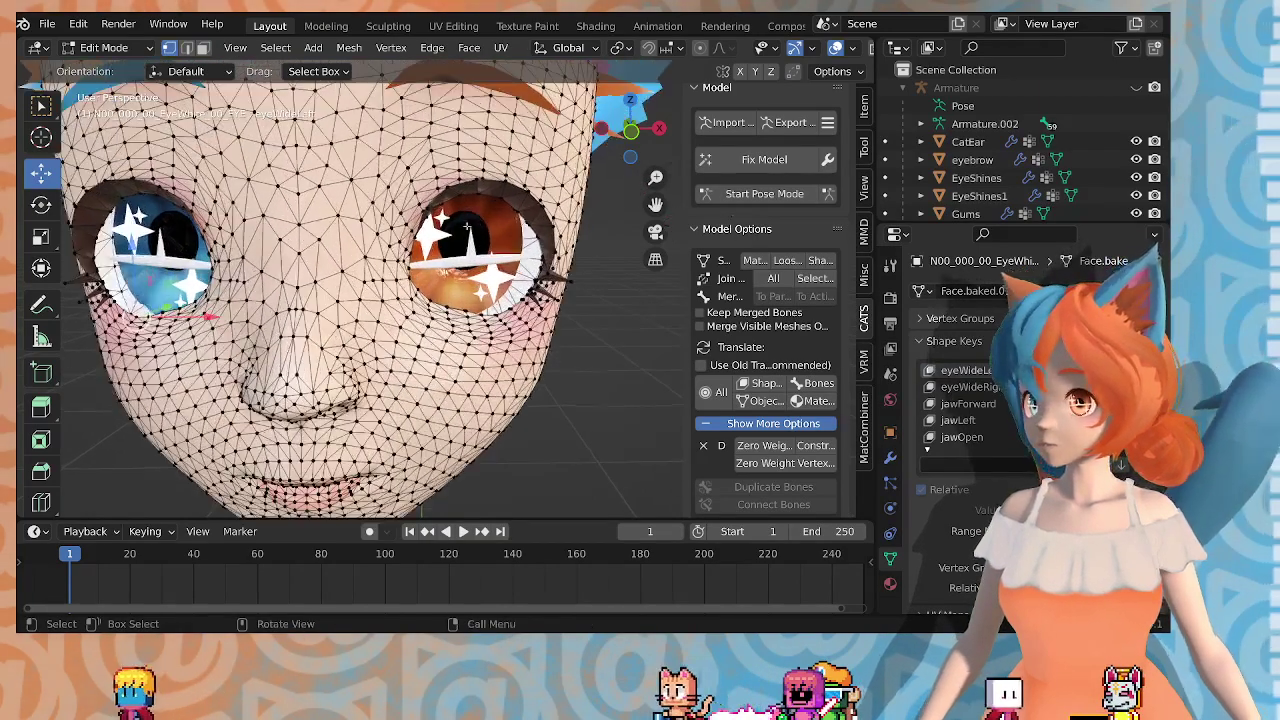
scroll(345, 290, up, 4)
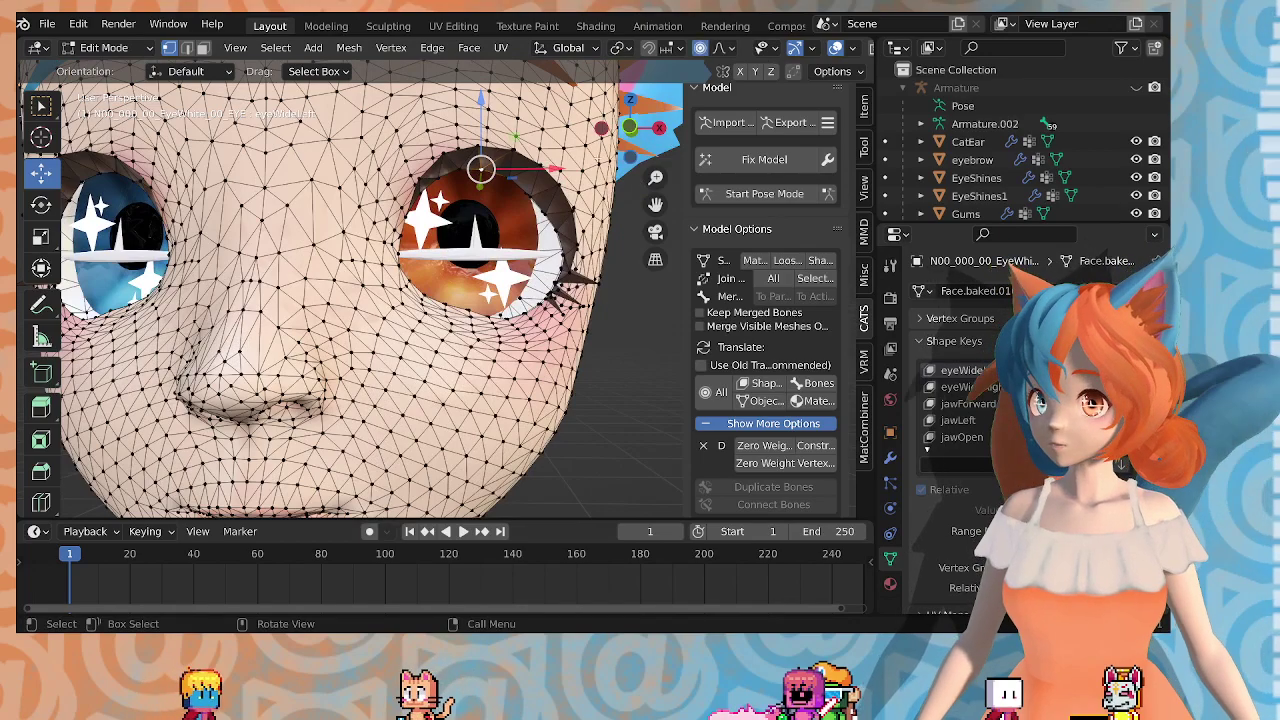
middle_drag(560, 185, 542, 246)
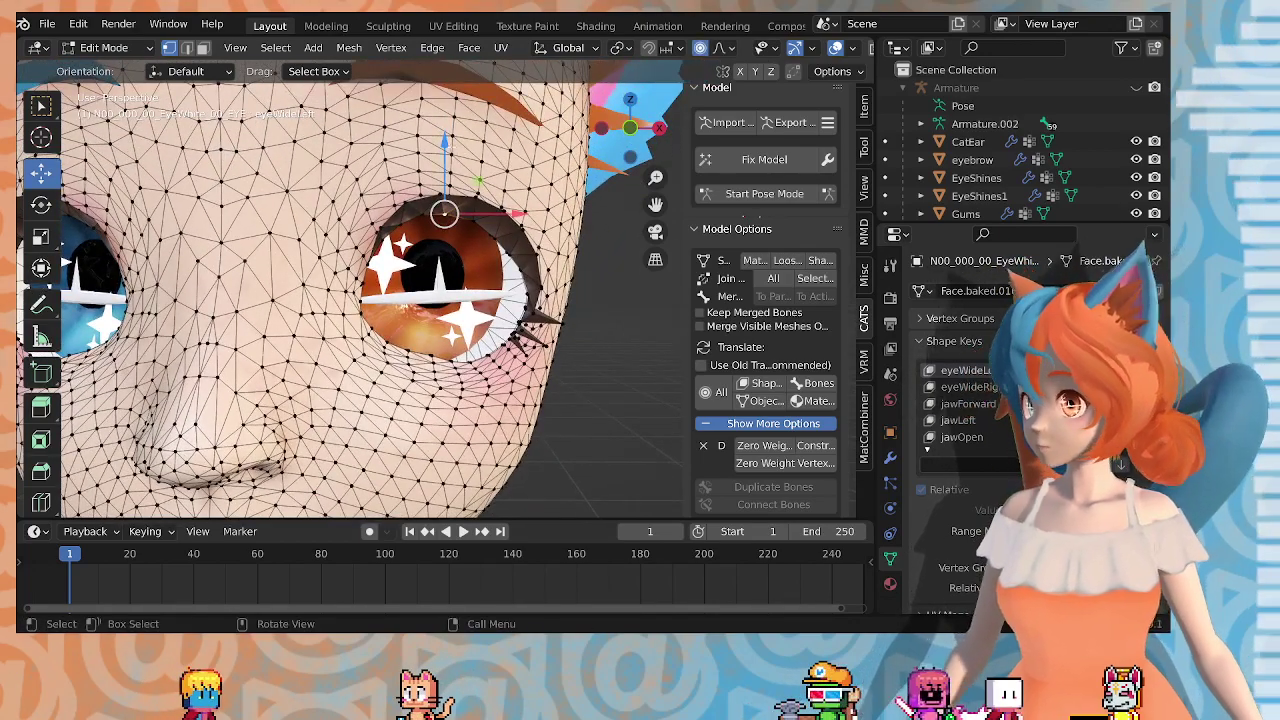
key(g)
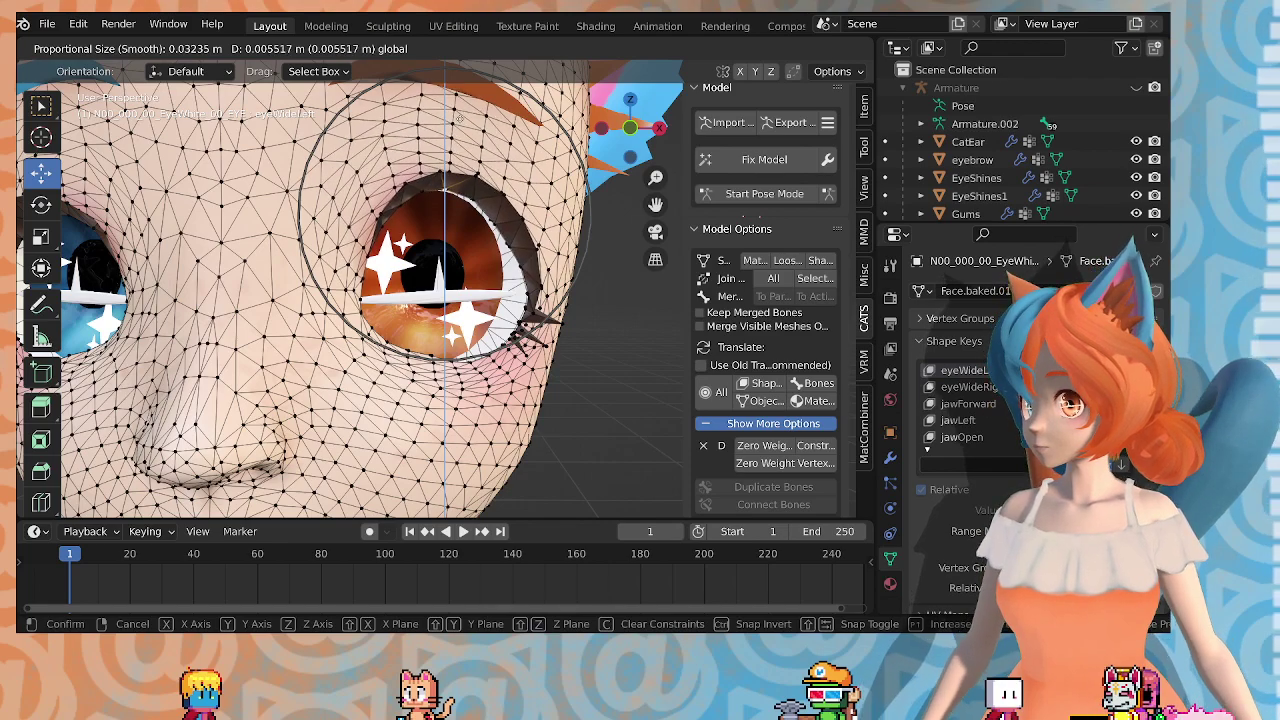
click(458, 117)
Step: Move the outer part of the orange eye's upper lid about 0.0021 m outward along X and about 0.0021 m up along Z
middle_drag(507, 237, 451, 269)
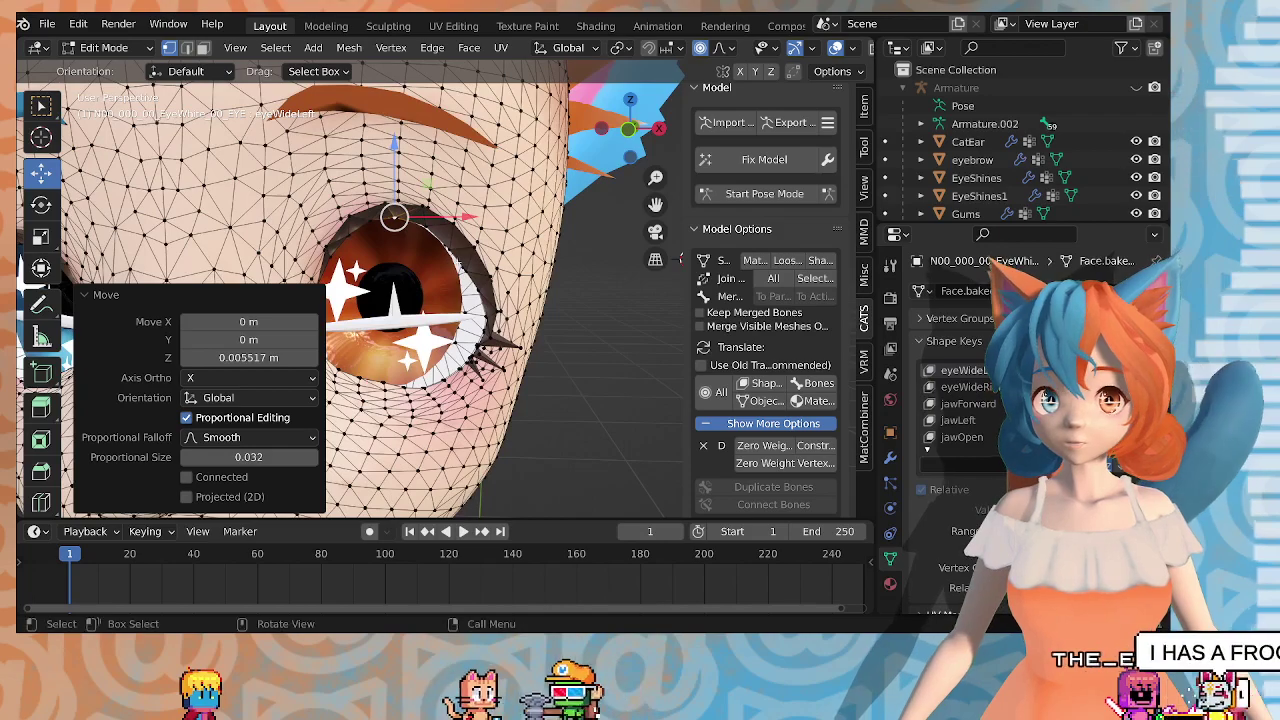
click(464, 265)
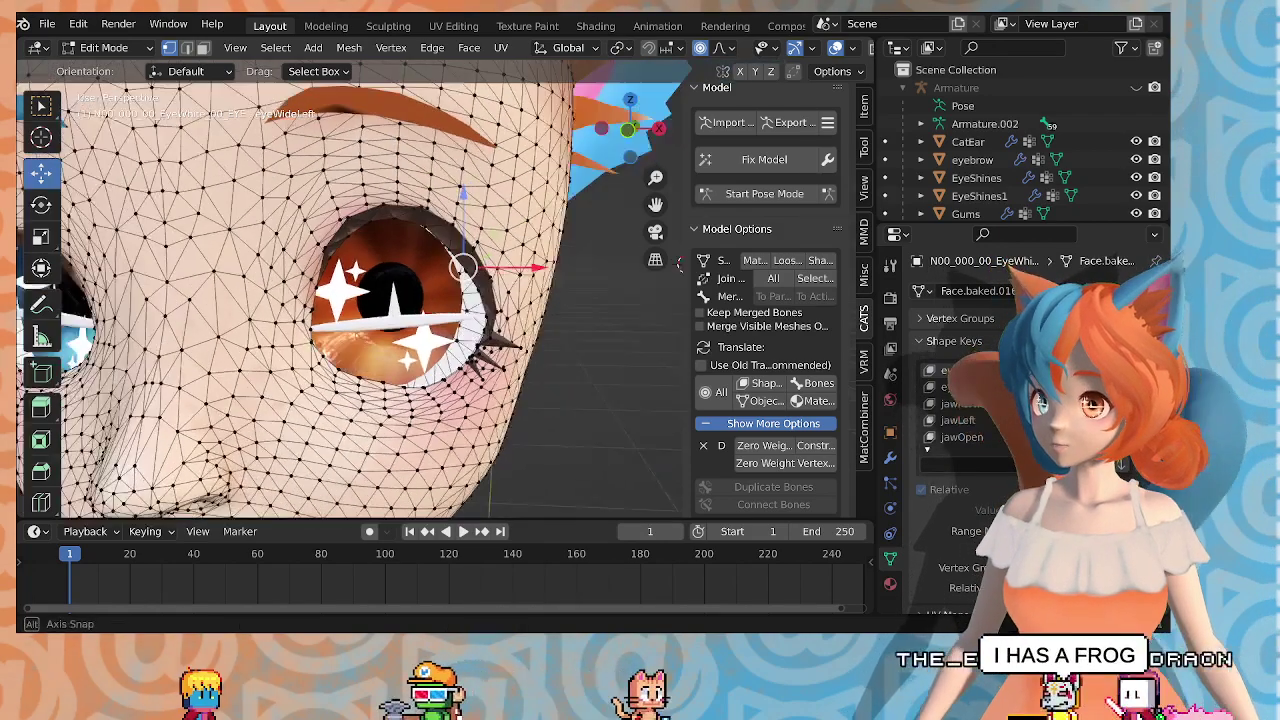
key(g)
key(x)
drag(523, 264, 527, 264)
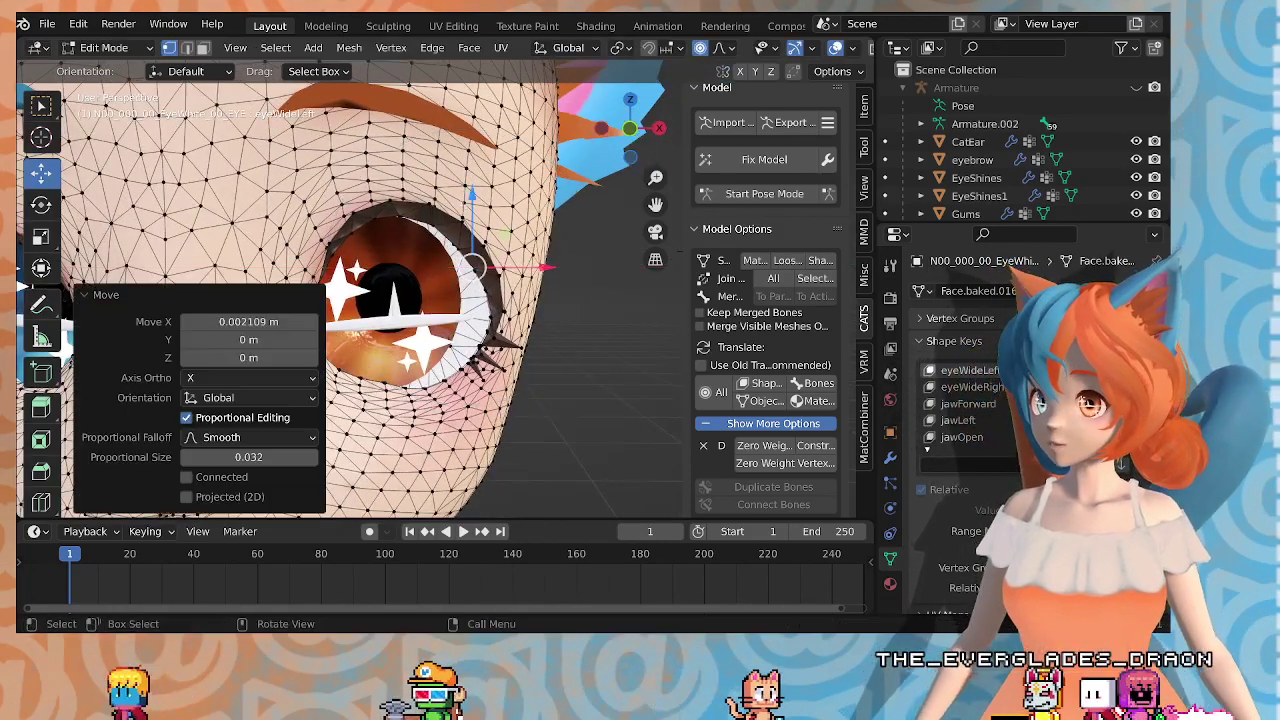
drag(479, 199, 486, 188)
scroll(486, 190, down, 4)
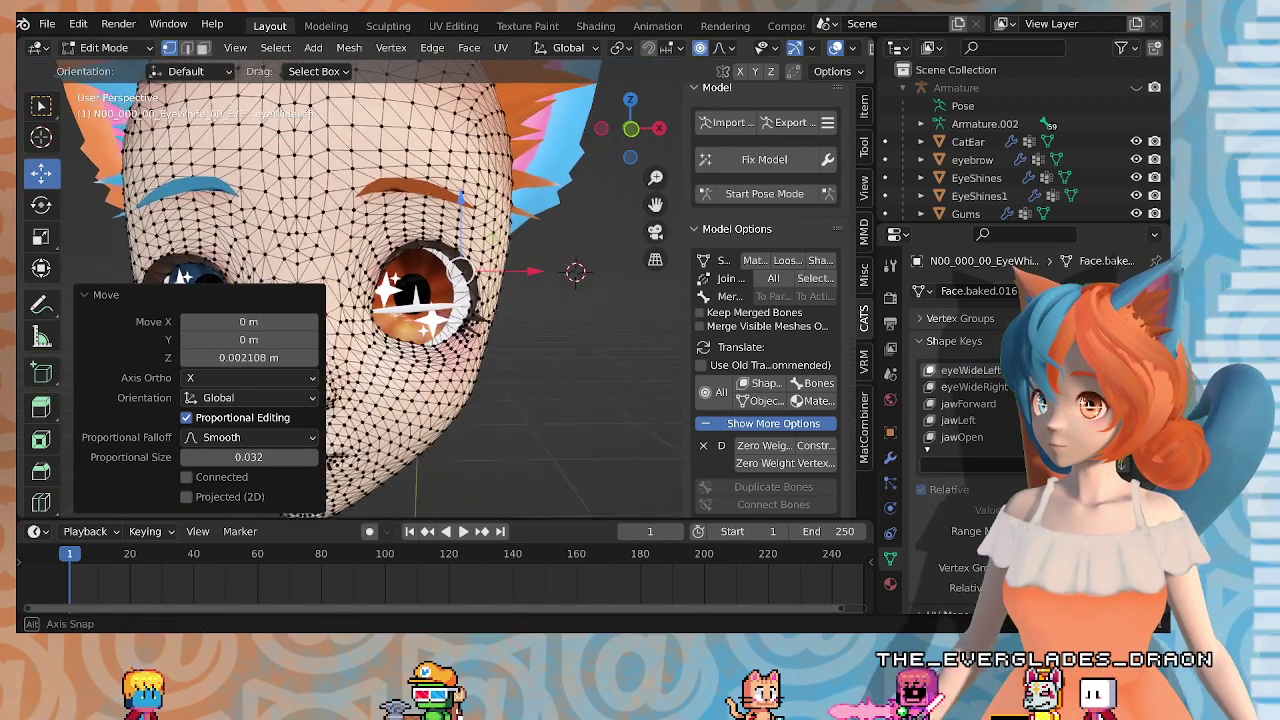
Step: In the eyeWideRight shape key, raise the middle of the blue eye's upper lid about 0.0046 m along Z with proportional editing
middle_drag(428, 280, 422, 279)
shift+middle_drag(422, 279, 572, 233)
click(966, 387)
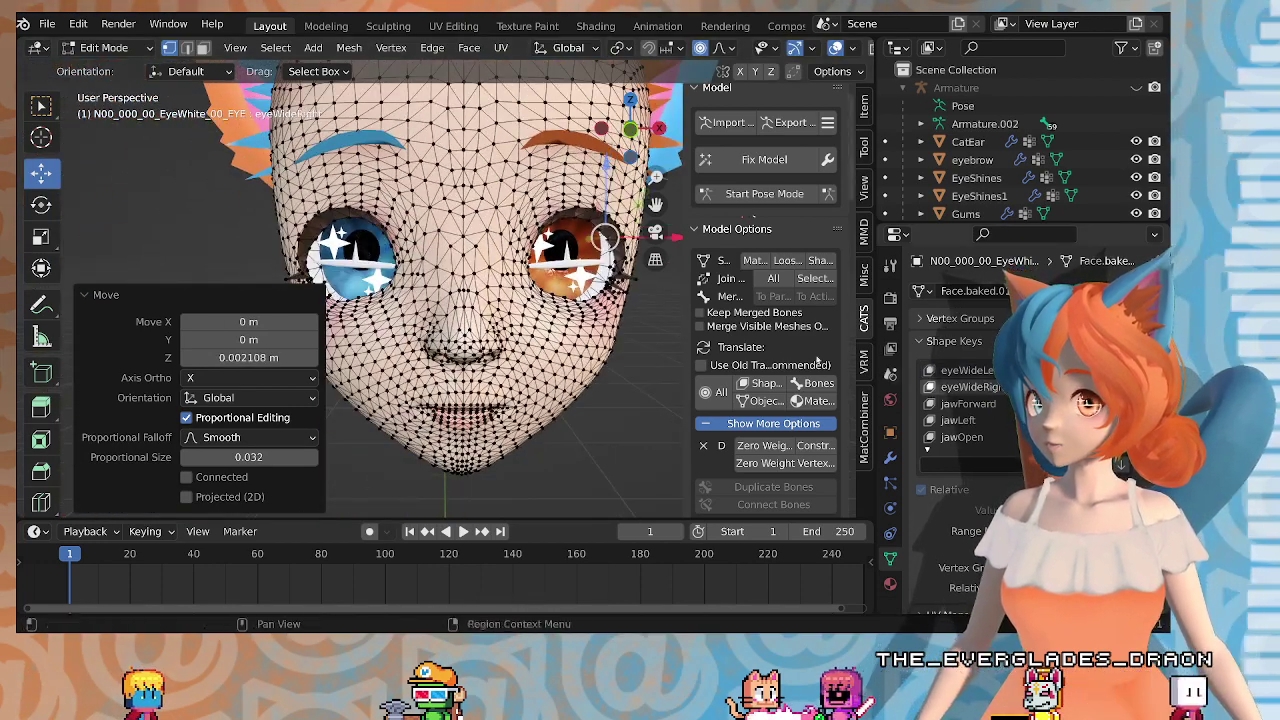
click(349, 217)
middle_drag(350, 218, 382, 219)
key(g)
scroll(350, 180, up, 3)
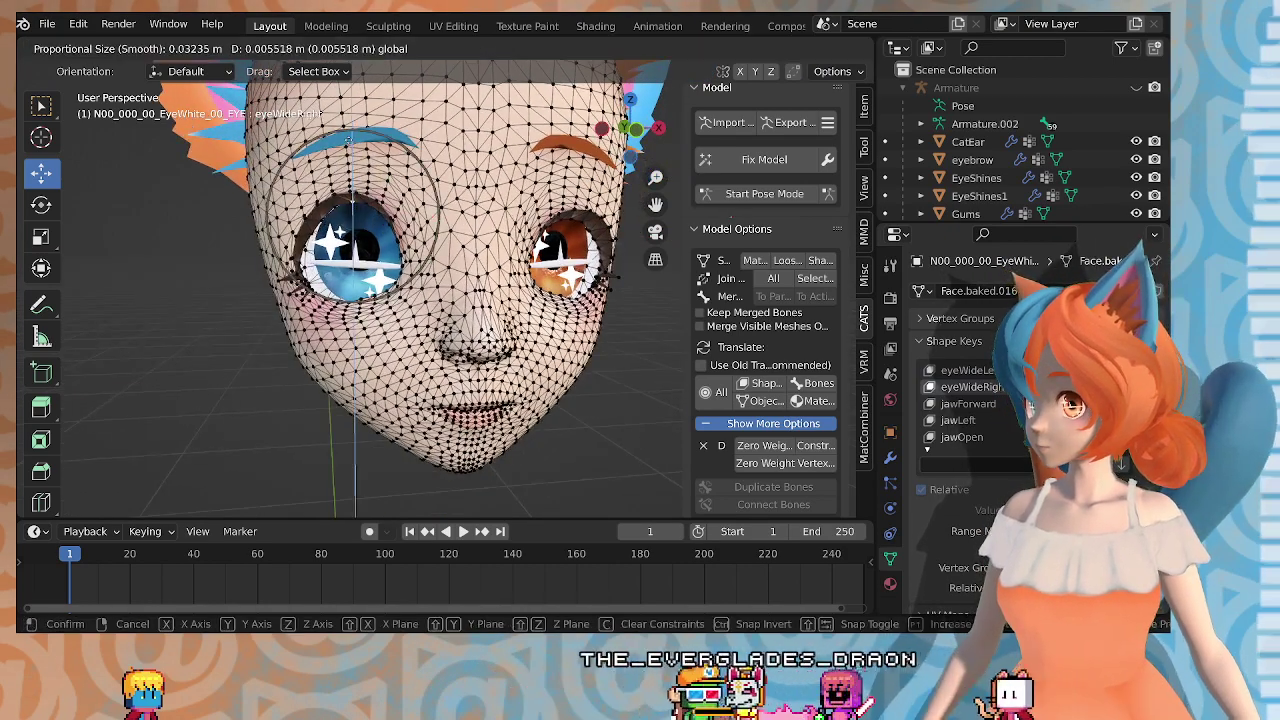
drag(346, 138, 347, 149)
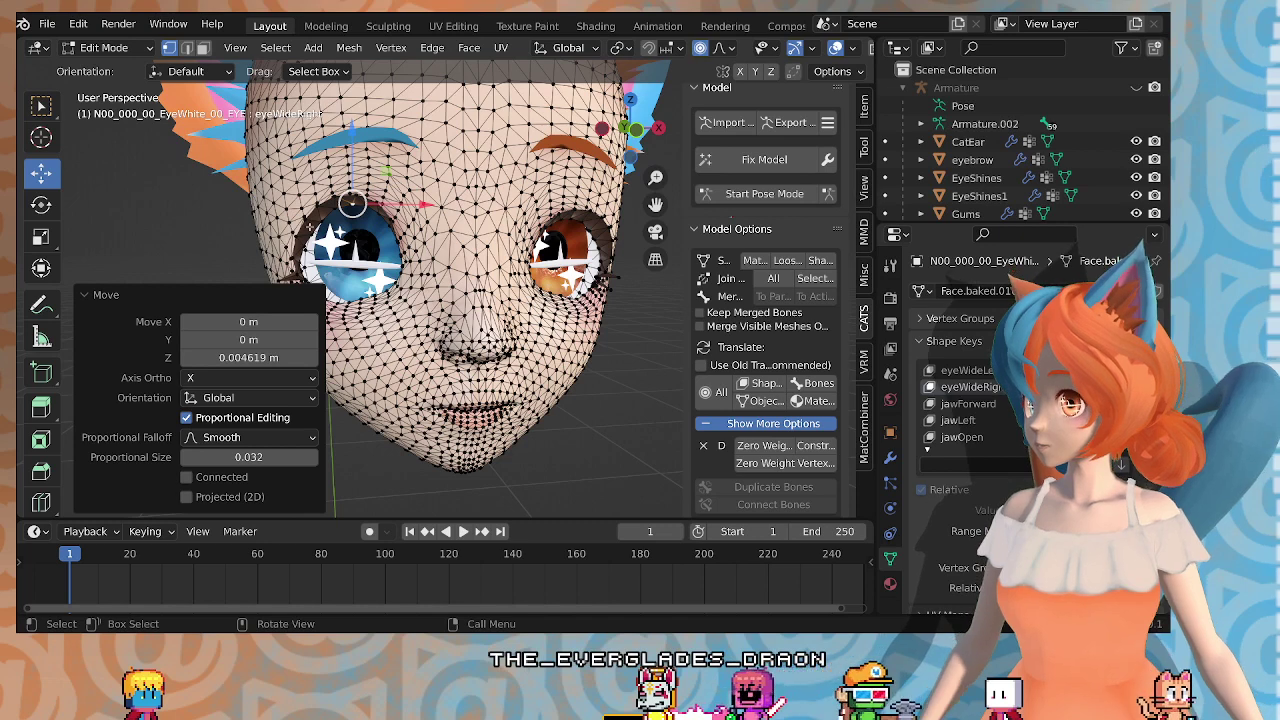
Step: Move the blue eye's outer upper lid about 0.0023 m outward along X and 0.0039 m up along Z, and leave Edit Mode
click(311, 233)
drag(370, 238, 362, 238)
key(g)
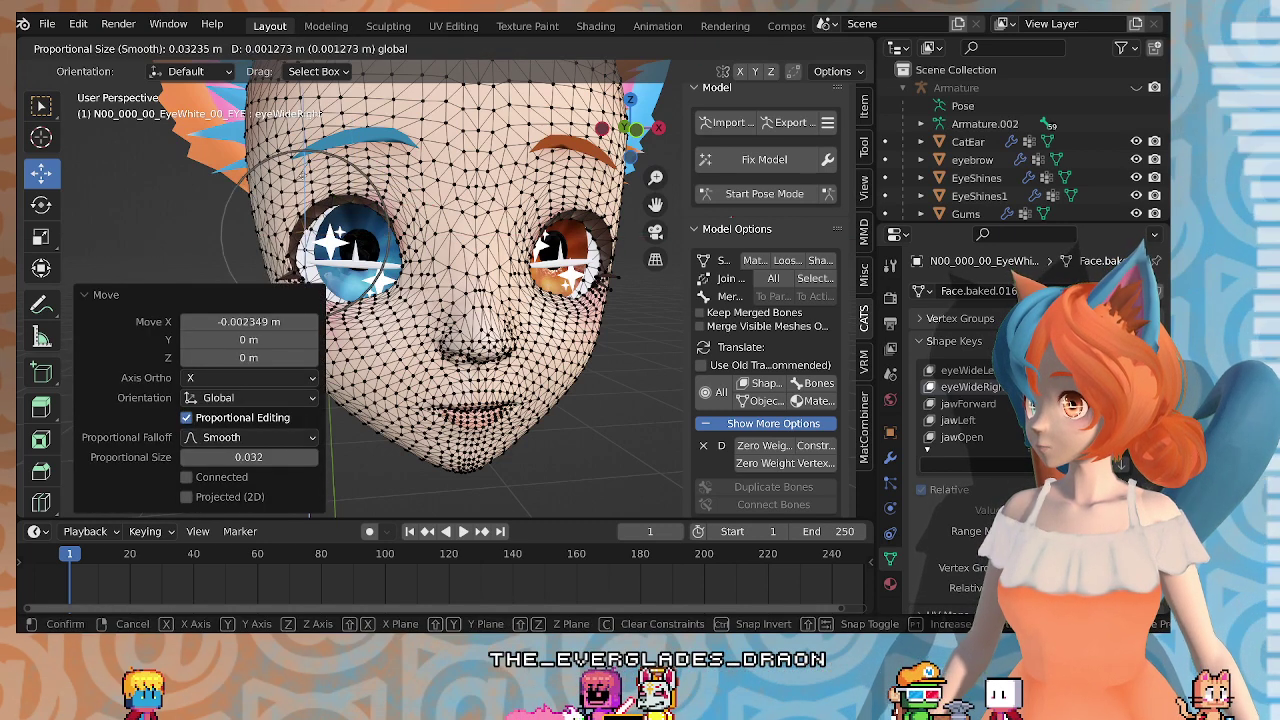
drag(305, 168, 305, 167)
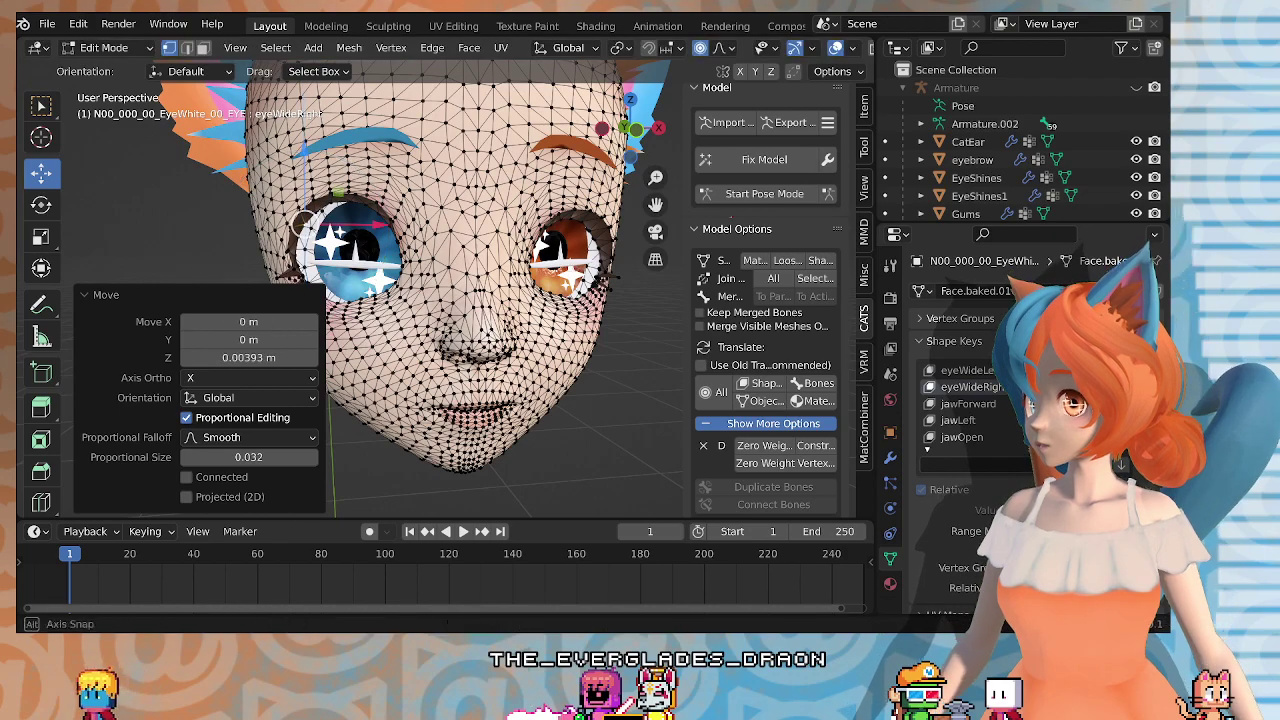
middle_drag(330, 185, 298, 187)
key(Tab)
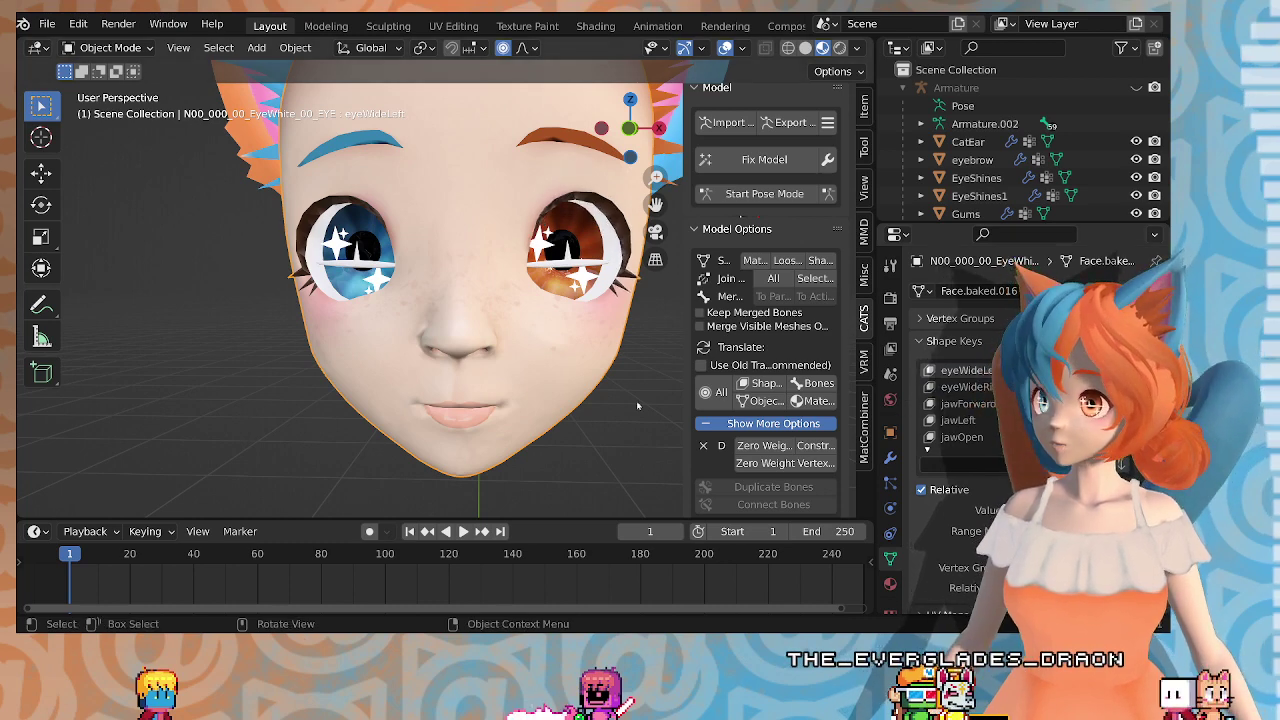
Step: Name the new shape keys on the CatEar mesh eyeWideLeft and eyeWideRight
mouse_move(455, 392)
middle_down()
mouse_move(489, 390)
mouse_move(465, 388)
mouse_move(457, 345)
mouse_move(468, 407)
mouse_move(468, 395)
middle_up()
scroll(460, 380, down, 3)
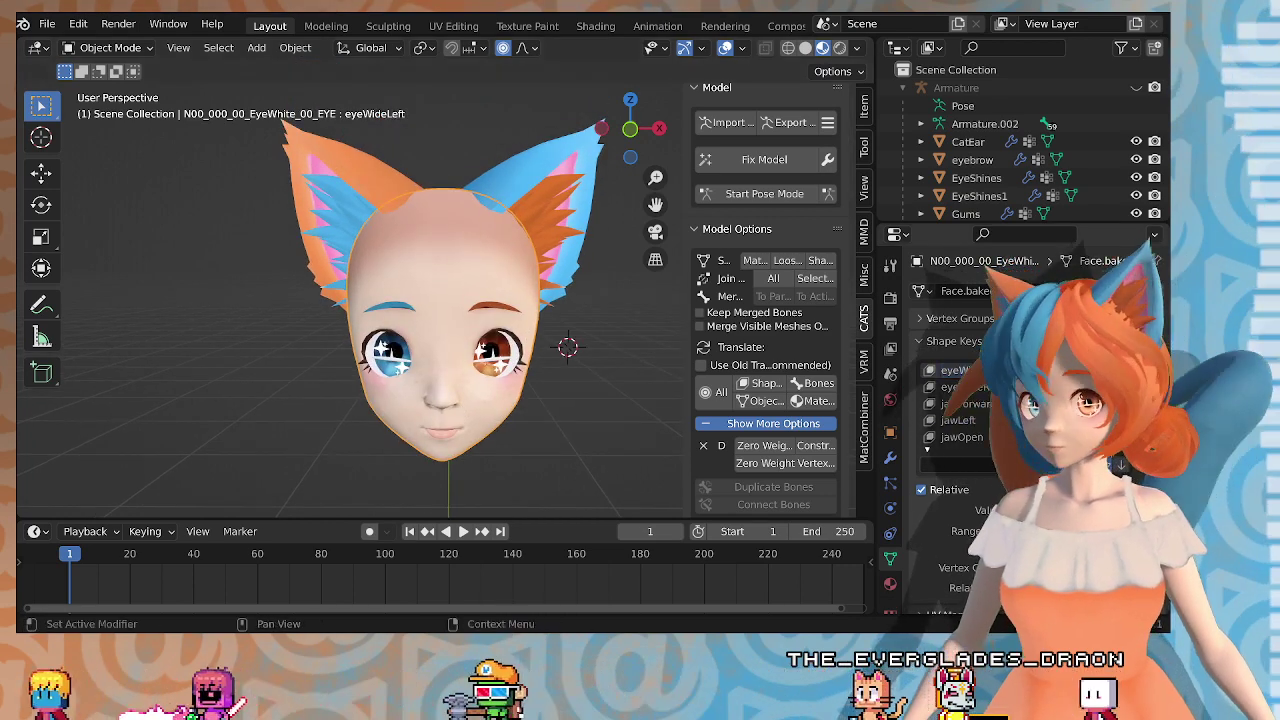
click(322, 170)
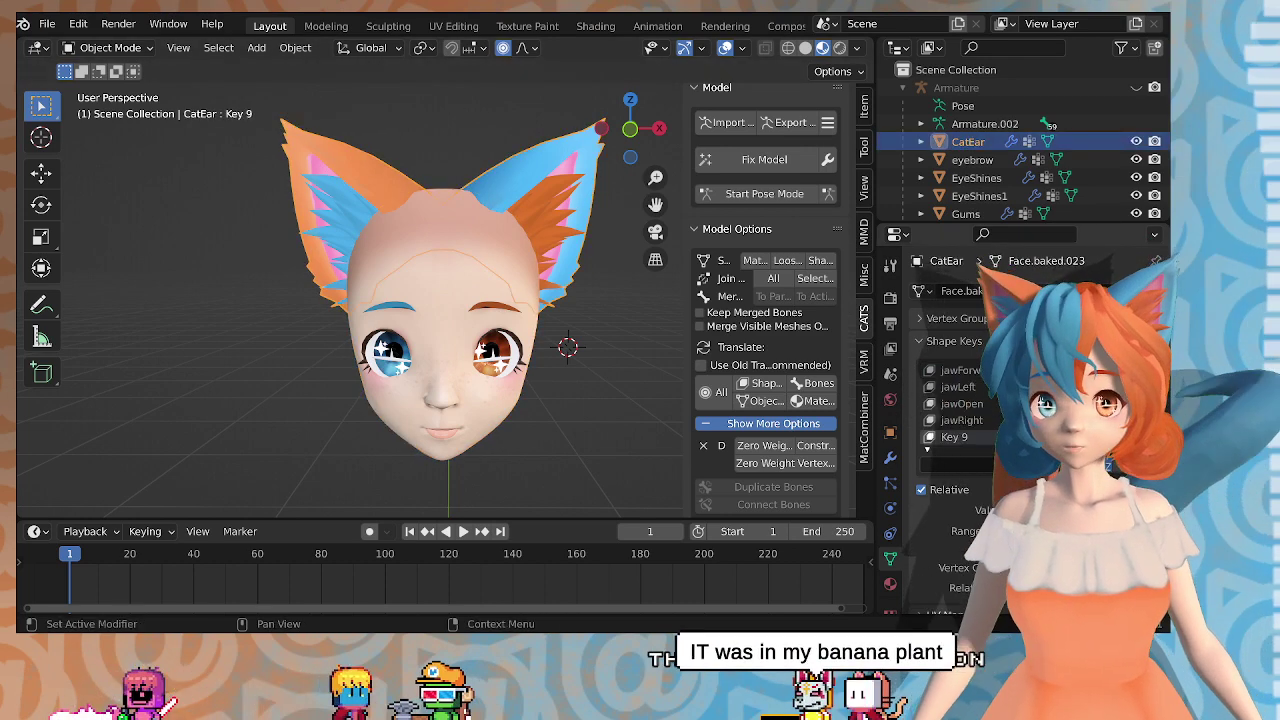
double_click(955, 437)
key(ctrl+v)
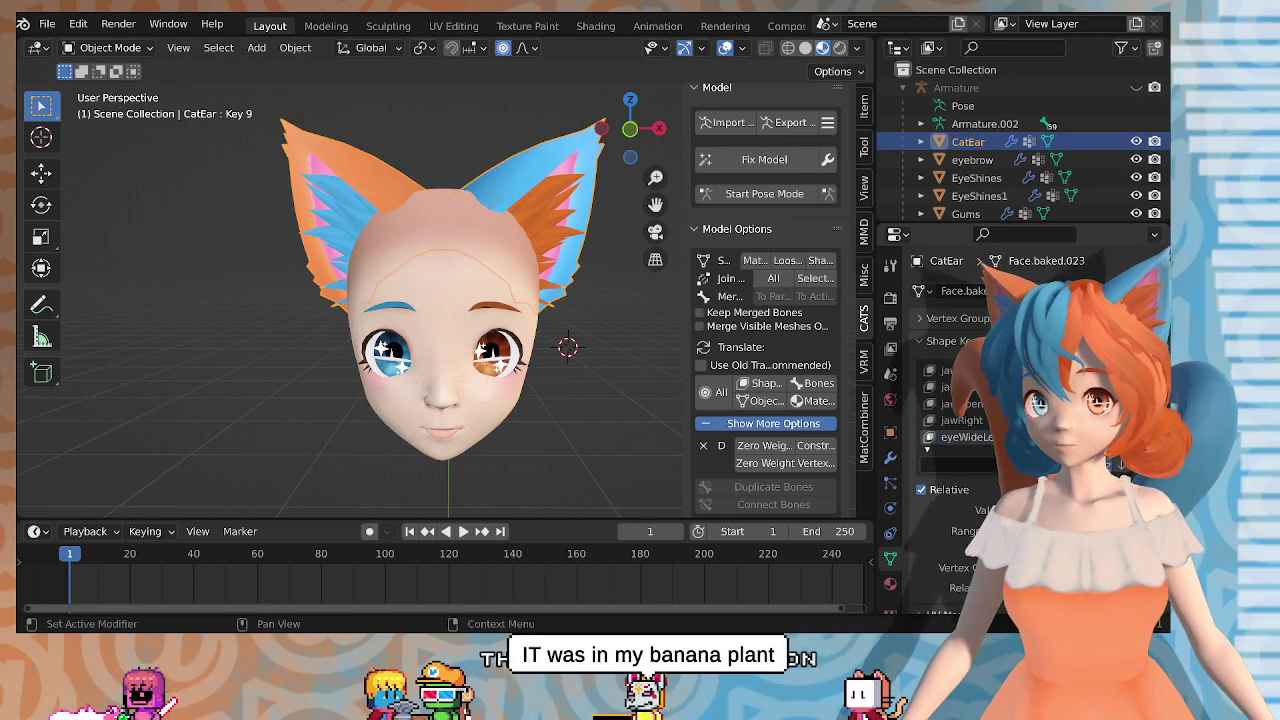
key(Return)
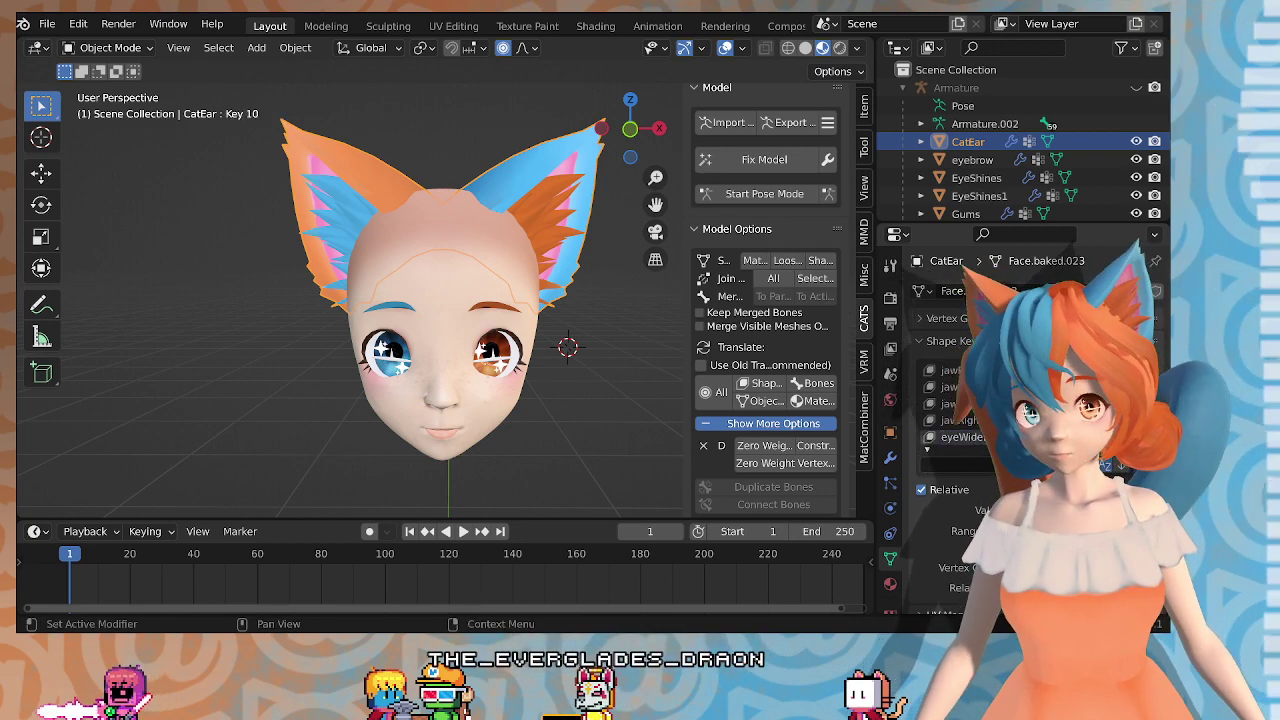
key(Return)
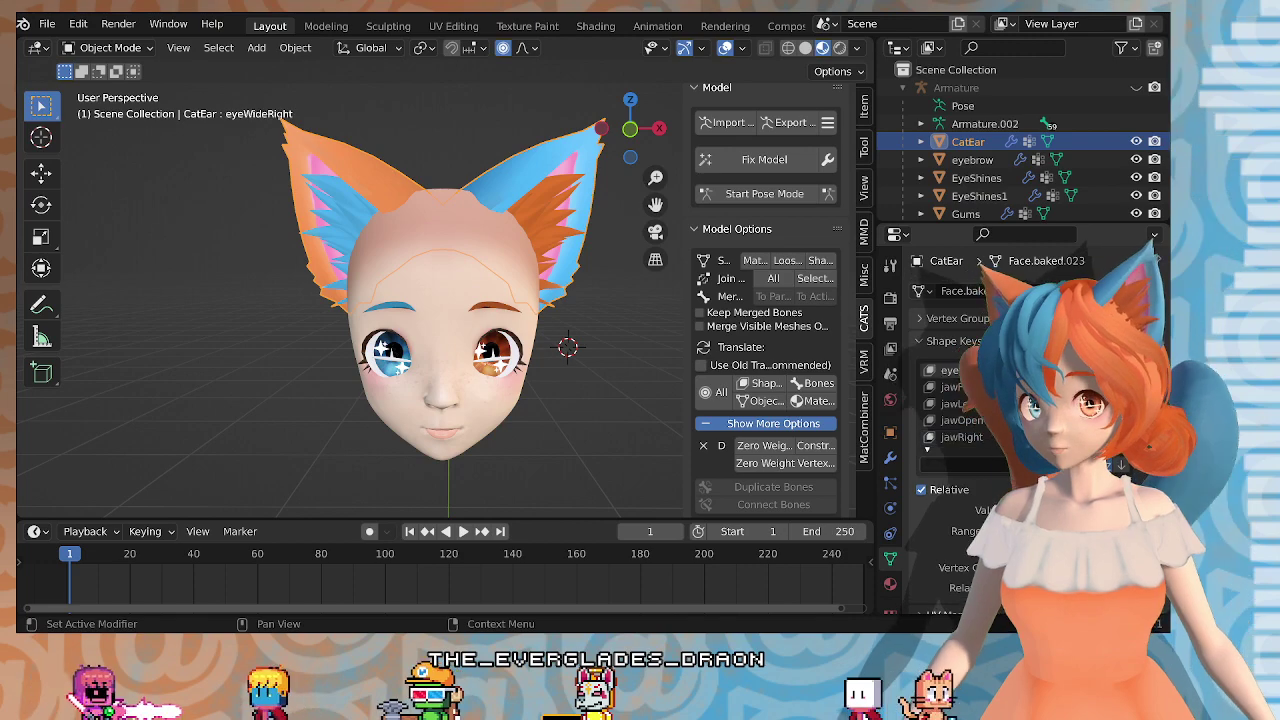
Step: In the eyeWideLeft shape key, move the blue ear's tip slightly inward along X and up along Z with proportional size about 0.149 m
scroll(955, 404, up, 2)
click(958, 387)
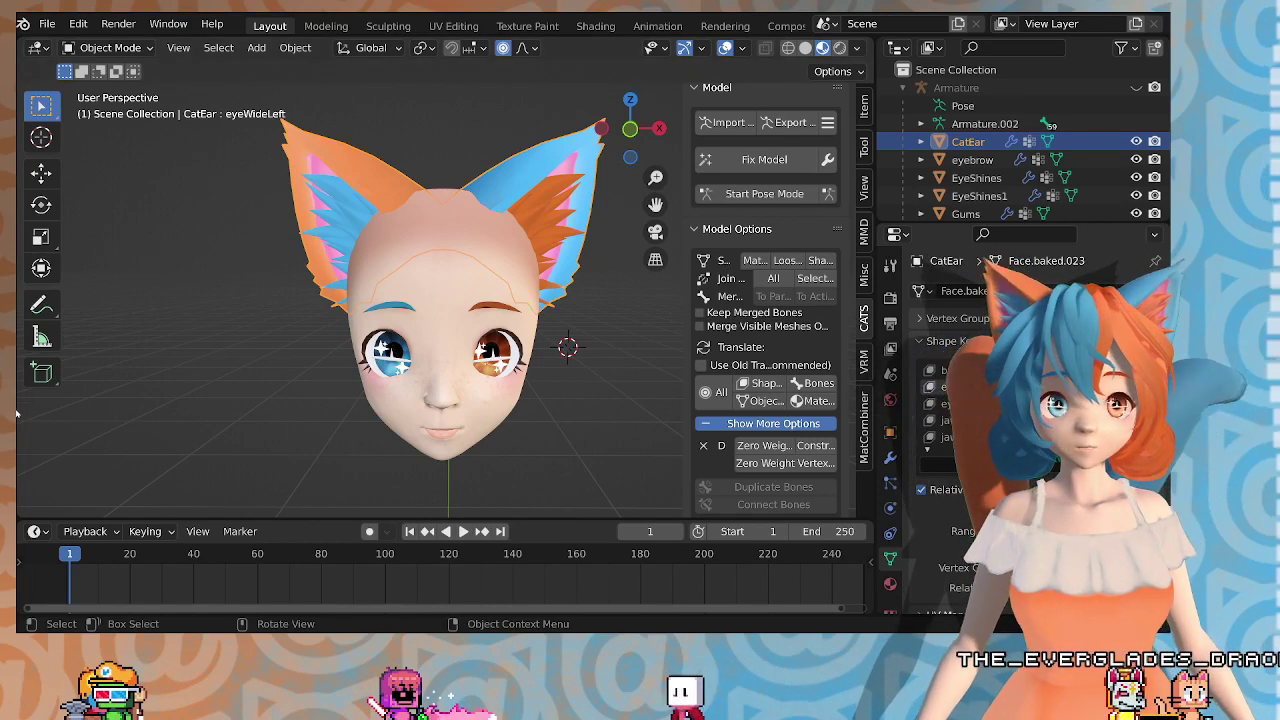
middle_drag(414, 326, 463, 319)
key(Tab)
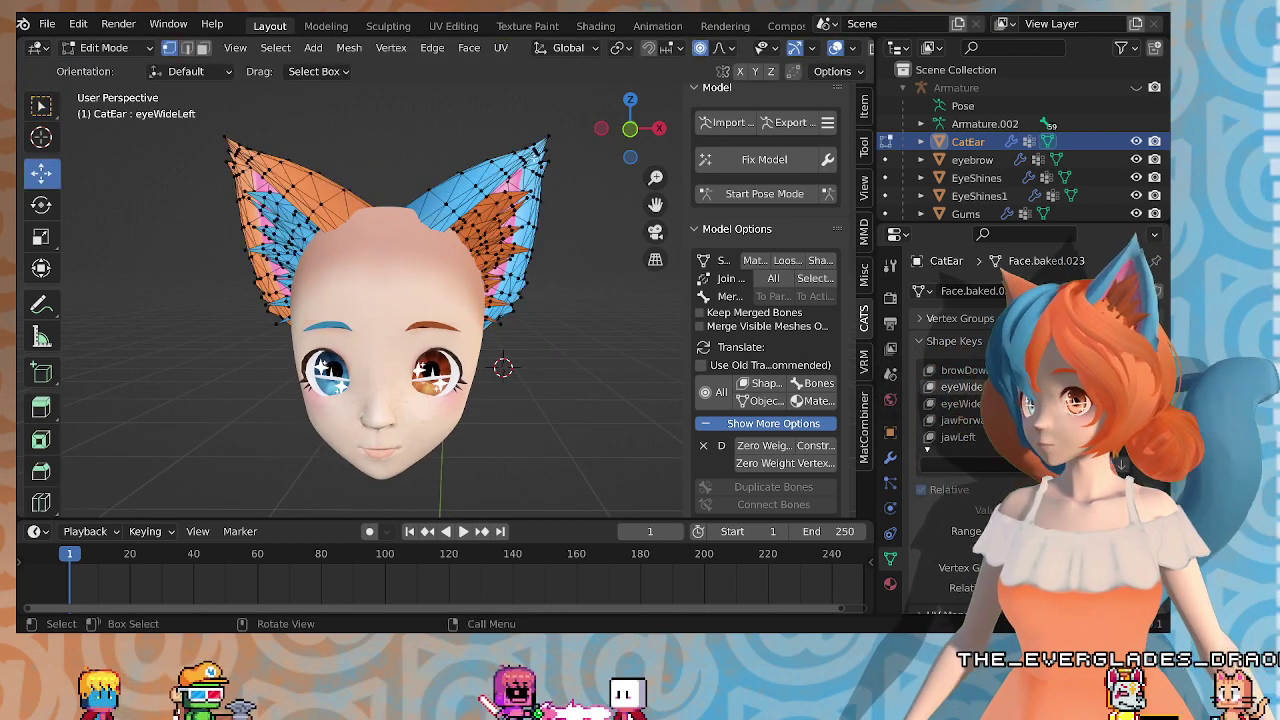
drag(538, 162, 541, 160)
click(538, 155)
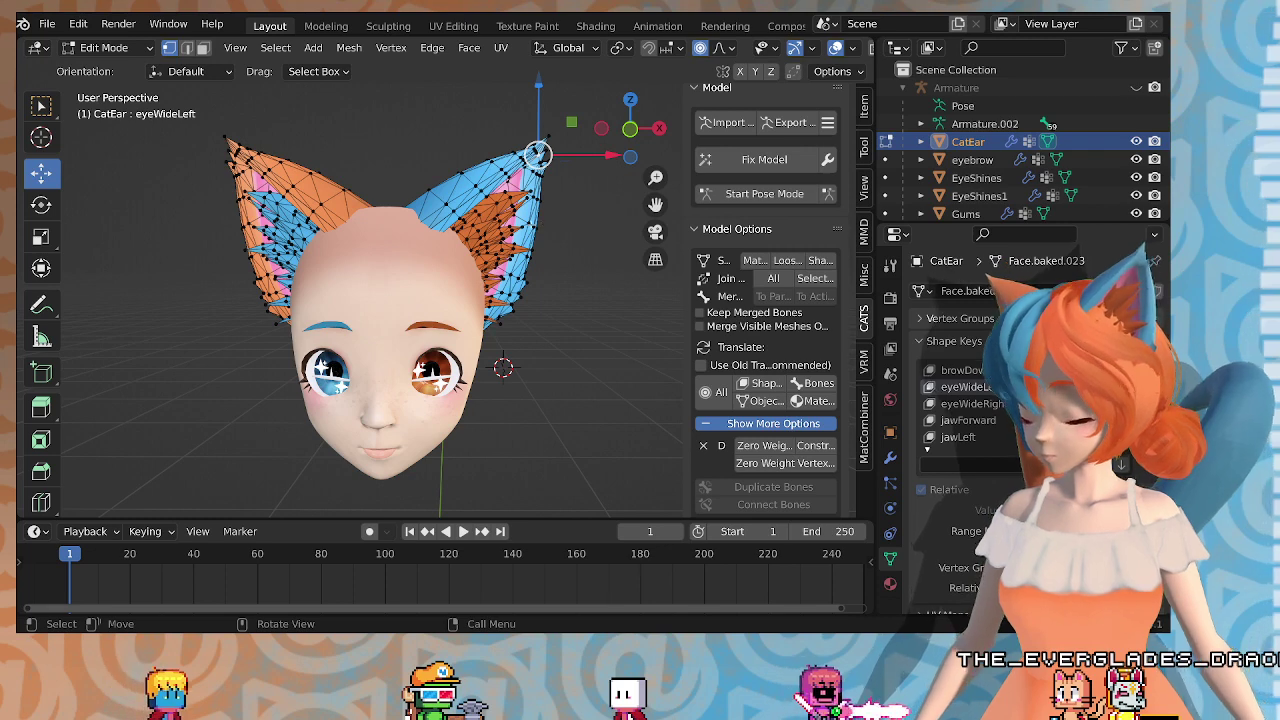
drag(538, 153, 527, 112)
scroll(535, 140, down, 3)
scroll(528, 110, up, 2)
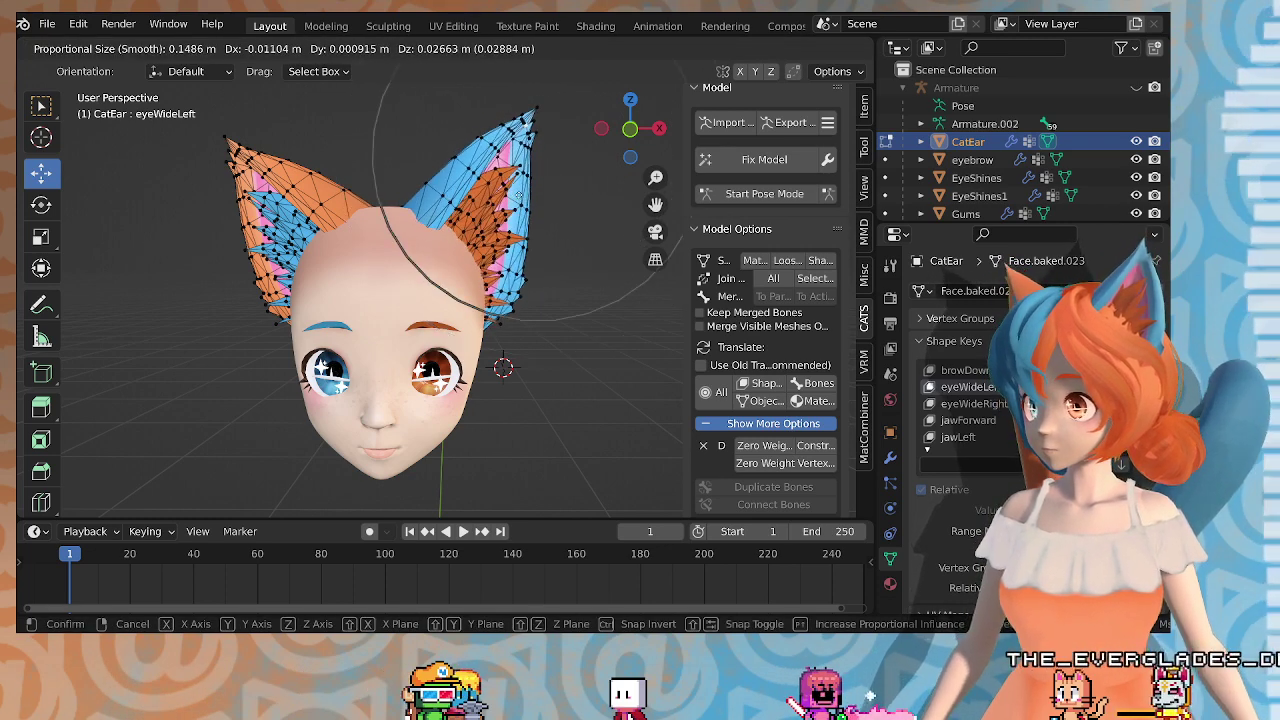
right_click(527, 112)
scroll(560, 180, down, 2)
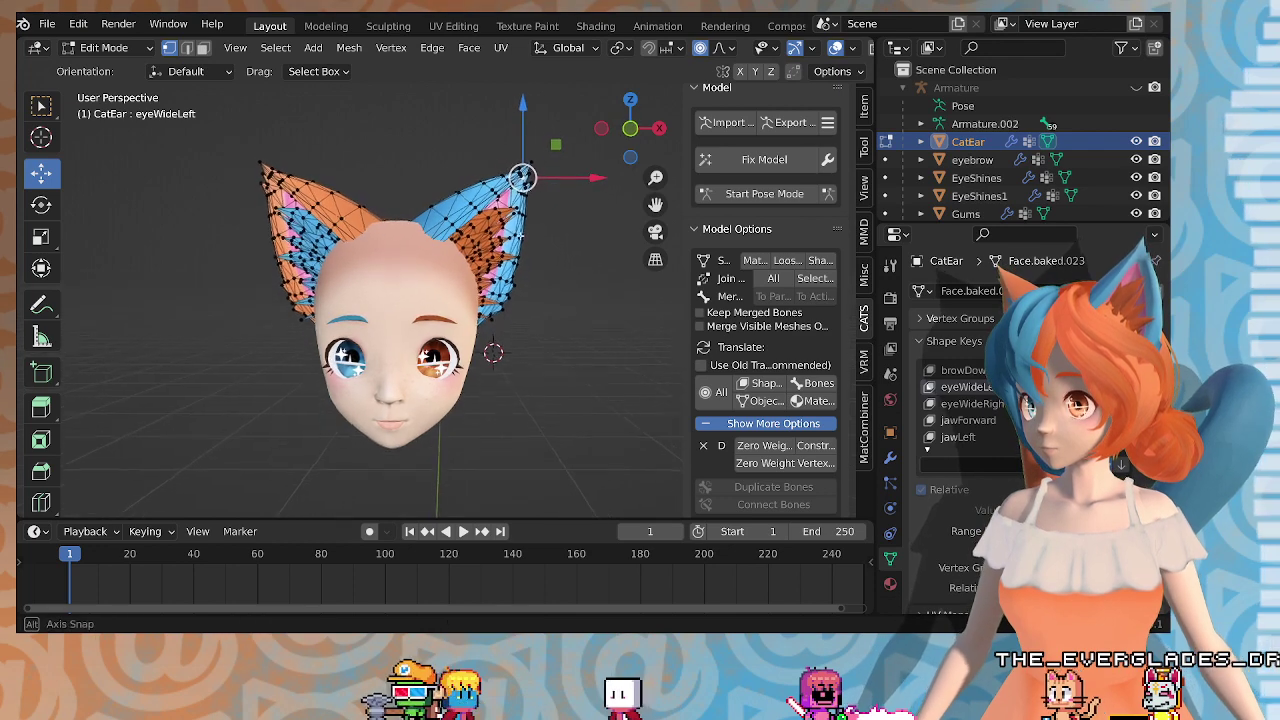
drag(588, 177, 577, 178)
drag(522, 130, 520, 123)
Step: Rotate the blue ear from its tip vertex about 16.2° around Z with smooth proportional editing of size 0.149
middle_drag(520, 123, 502, 235)
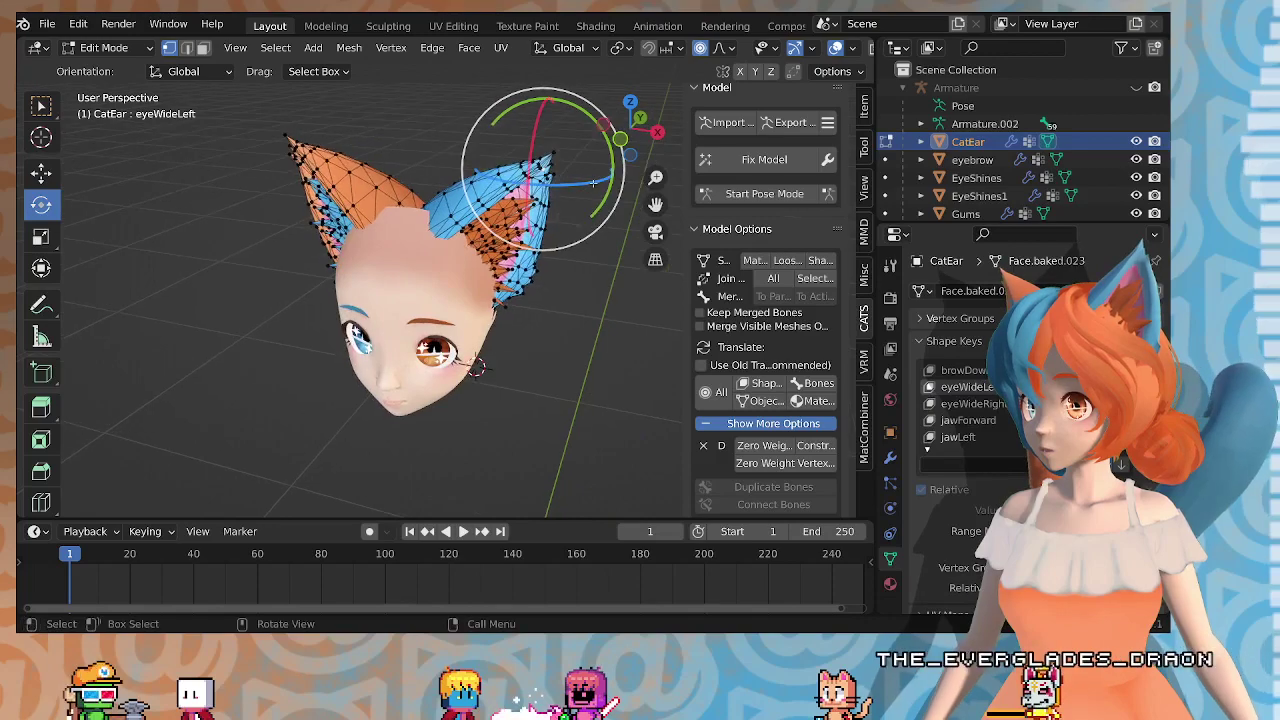
drag(574, 184, 558, 181)
middle_drag(558, 181, 458, 246)
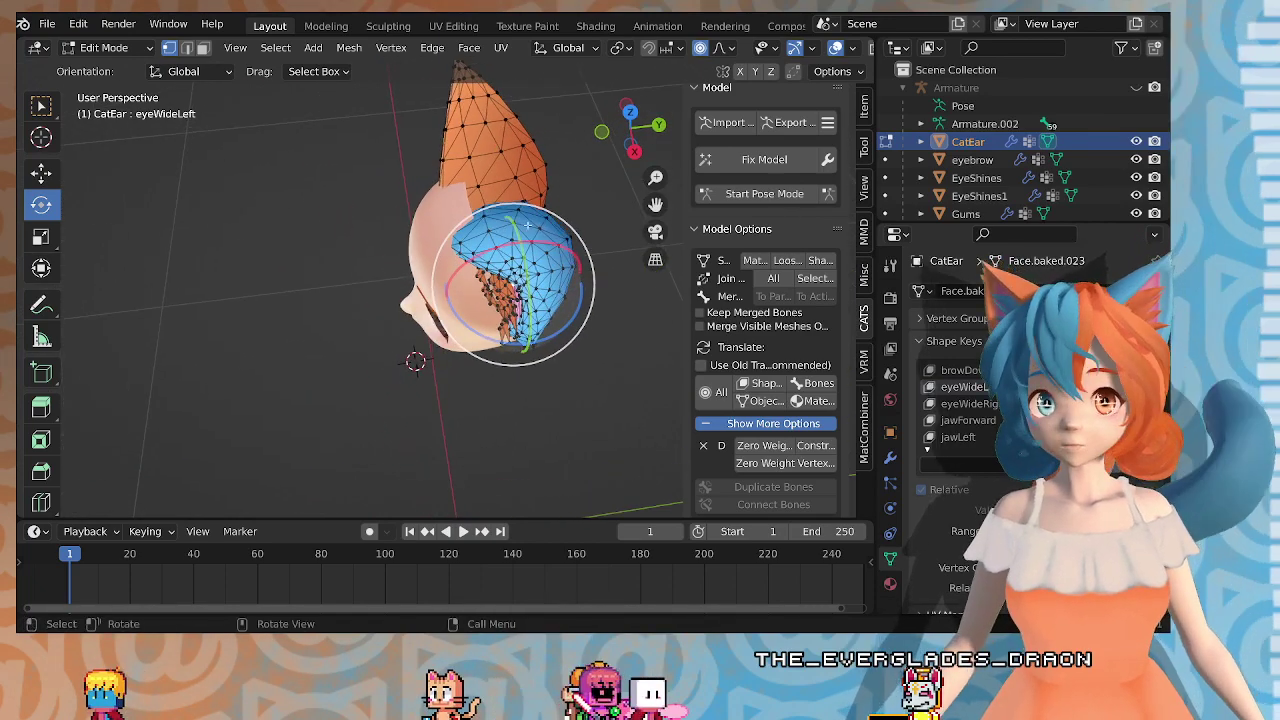
middle_drag(528, 225, 512, 214)
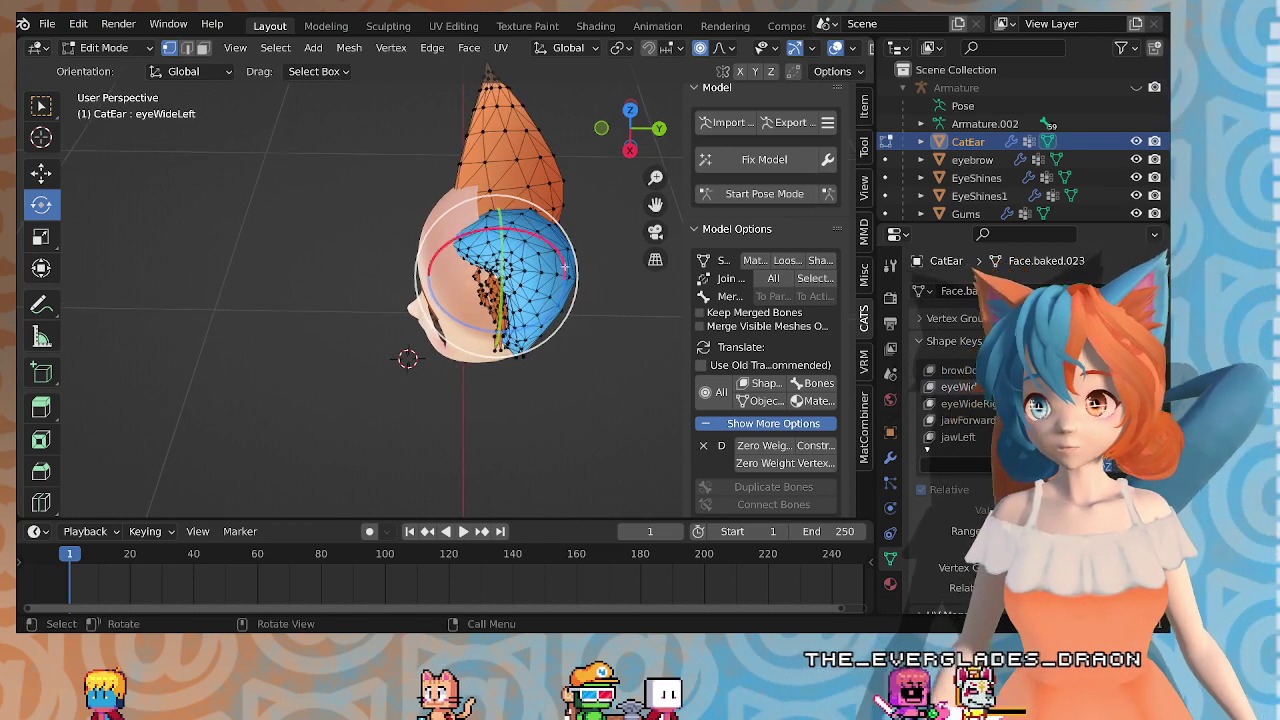
drag(572, 305, 566, 318)
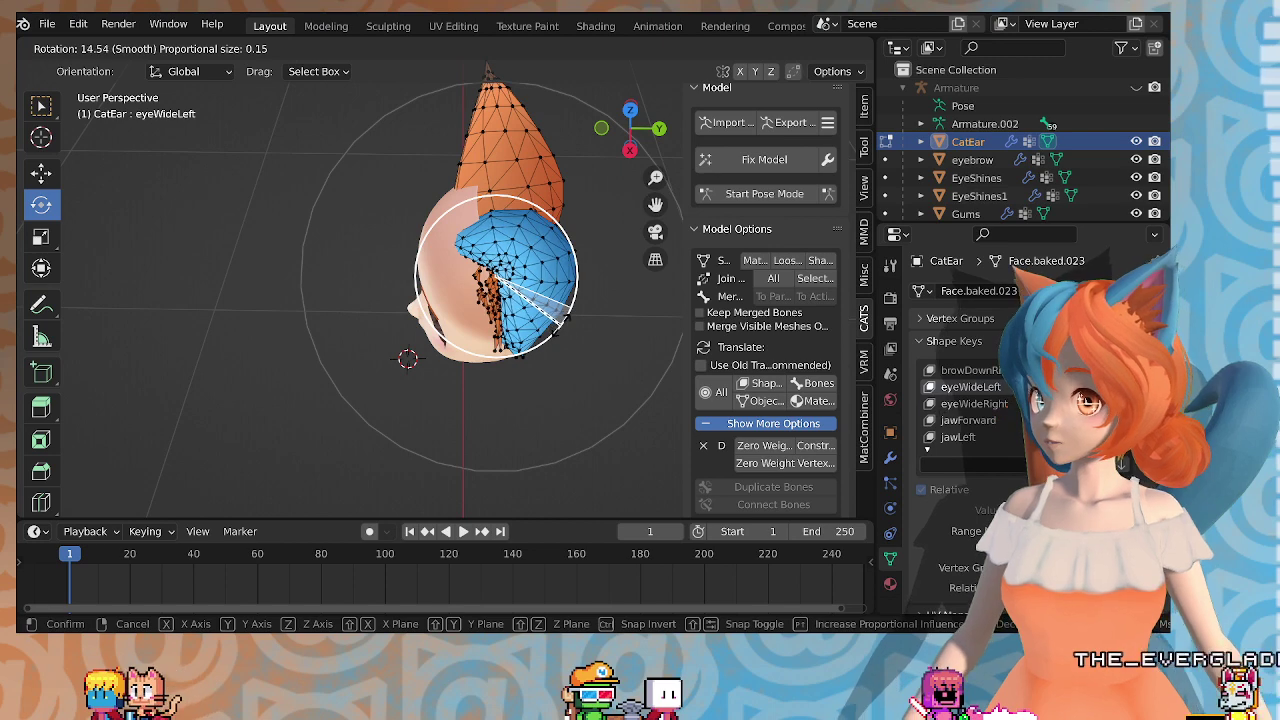
drag(561, 322, 561, 322)
Step: Move the blue ear's tip about 0.0148 m up along Z and about 0.018 m inward along X with proportional editing
middle_drag(561, 322, 670, 252)
shift+middle_drag(537, 268, 586, 317)
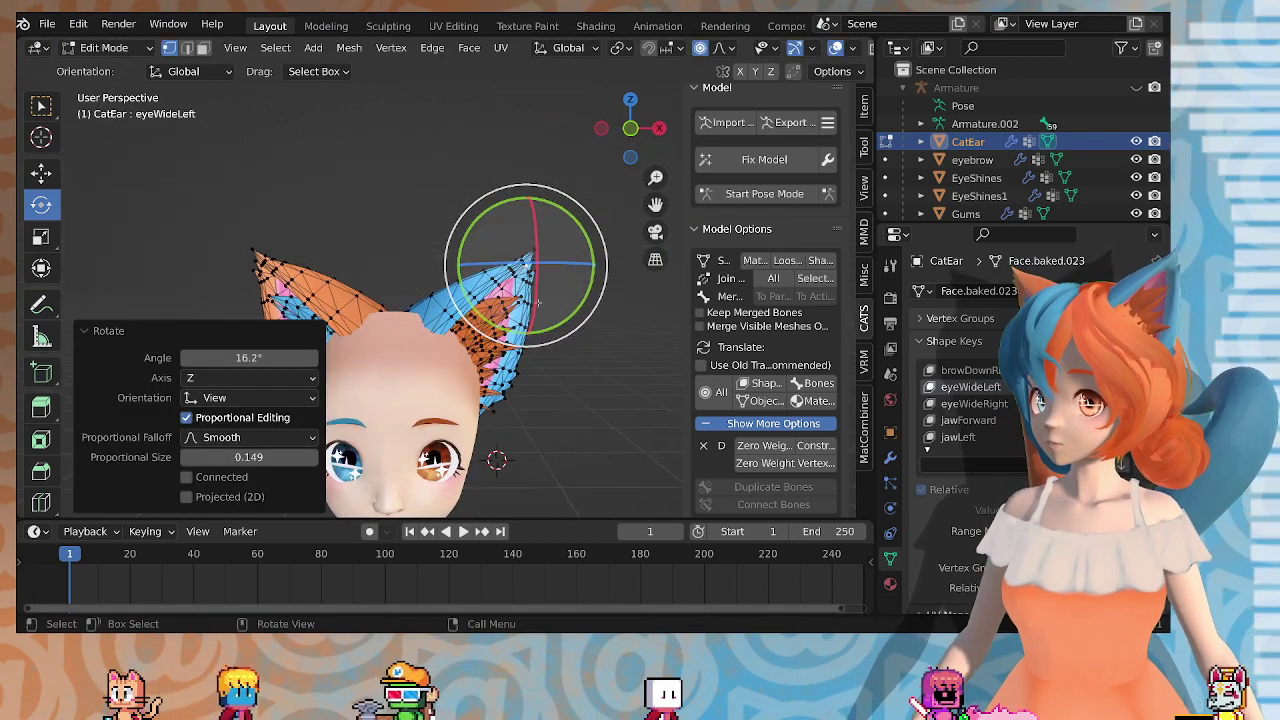
key(shift+space)
key(g)
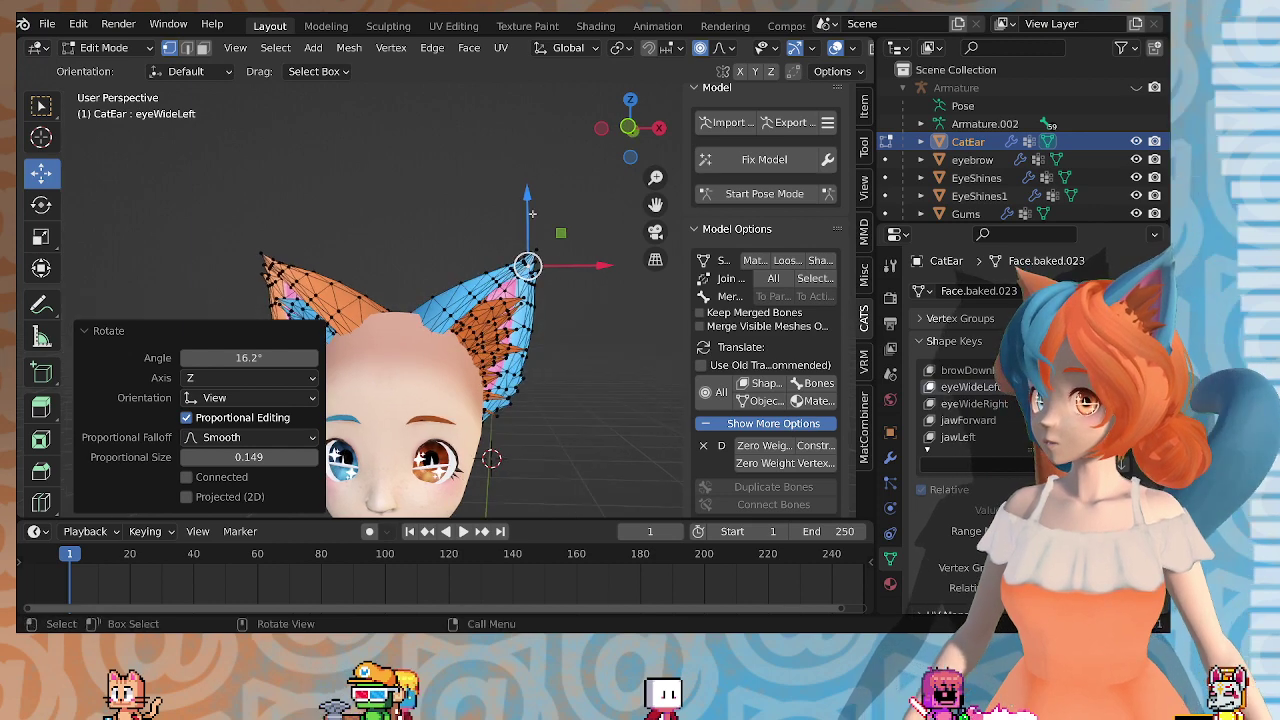
drag(532, 213, 531, 196)
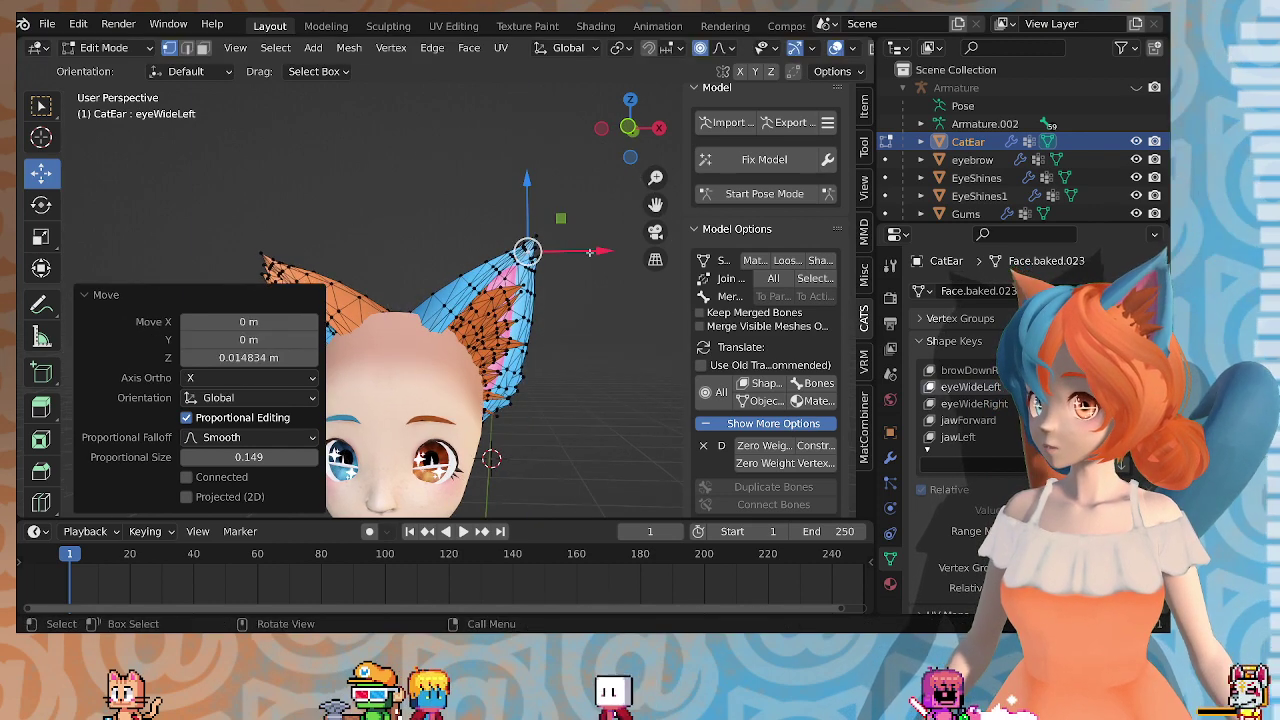
drag(589, 252, 565, 247)
click(570, 244)
scroll(540, 230, down, 2)
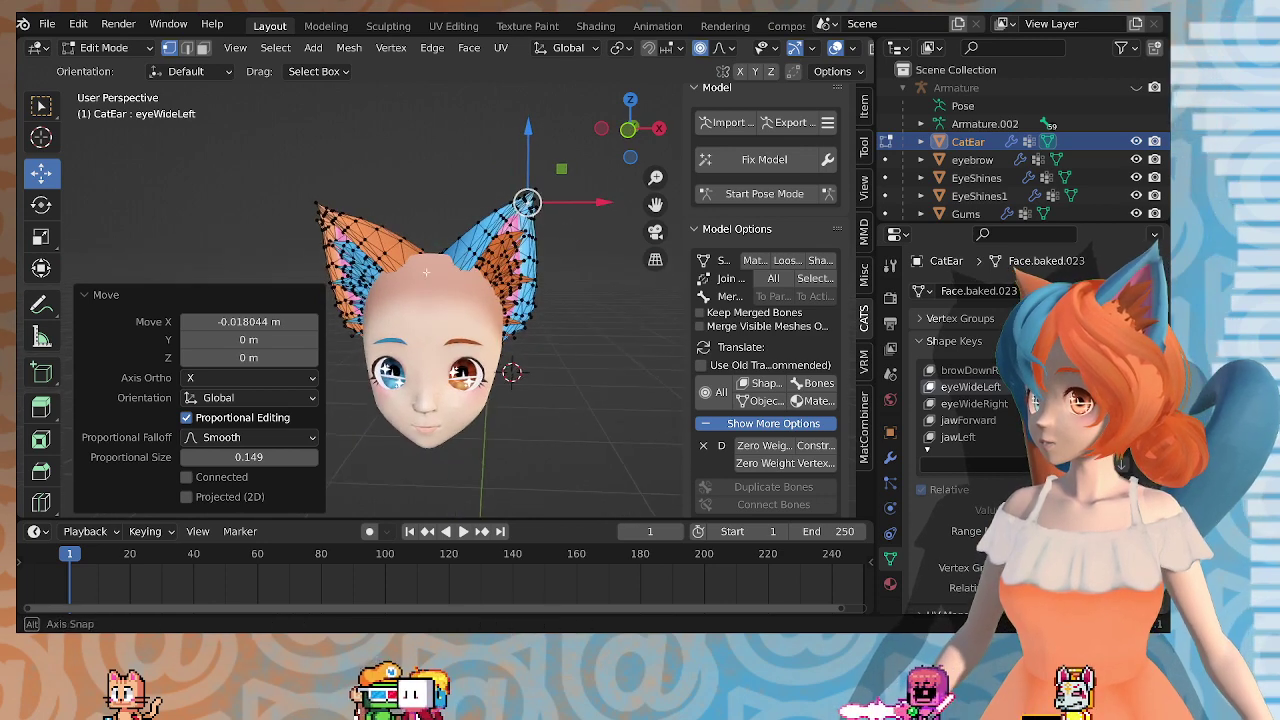
Step: In the eyeWideRight shape key, rotate the orange ear from its tip vertex about -18.6° around Z with proportional editing
click(970, 404)
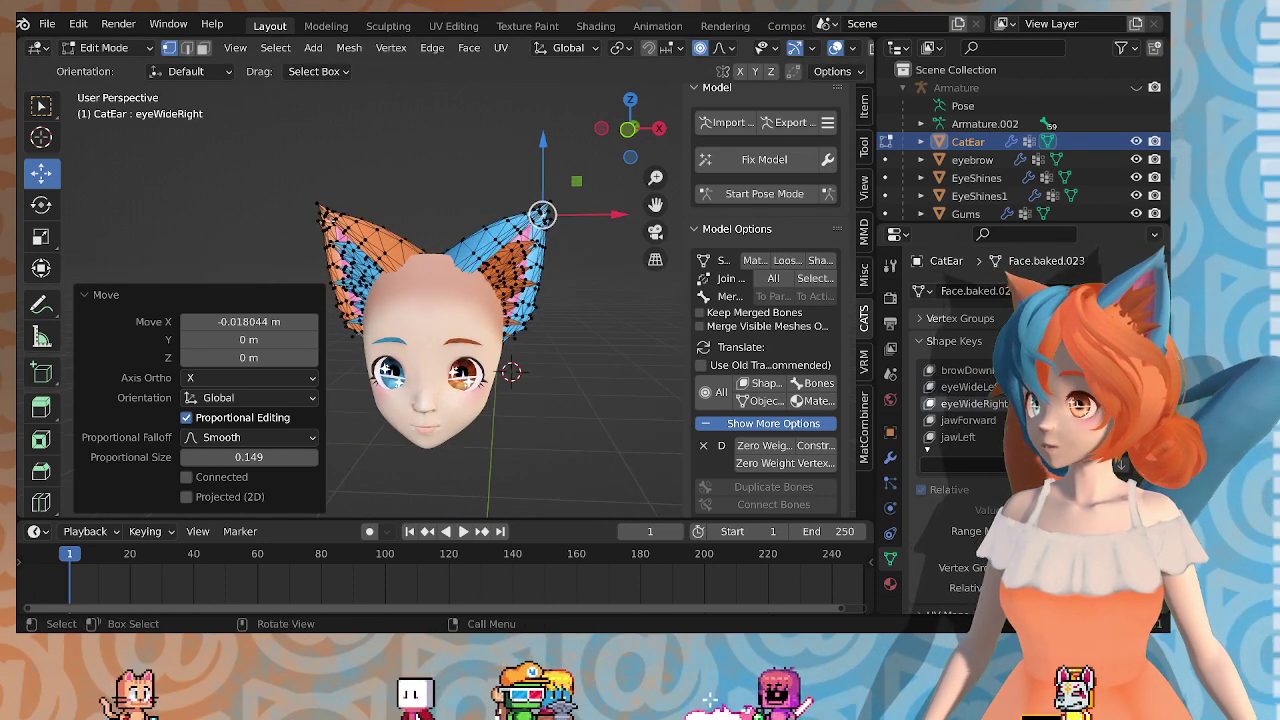
scroll(540, 250, up, 2)
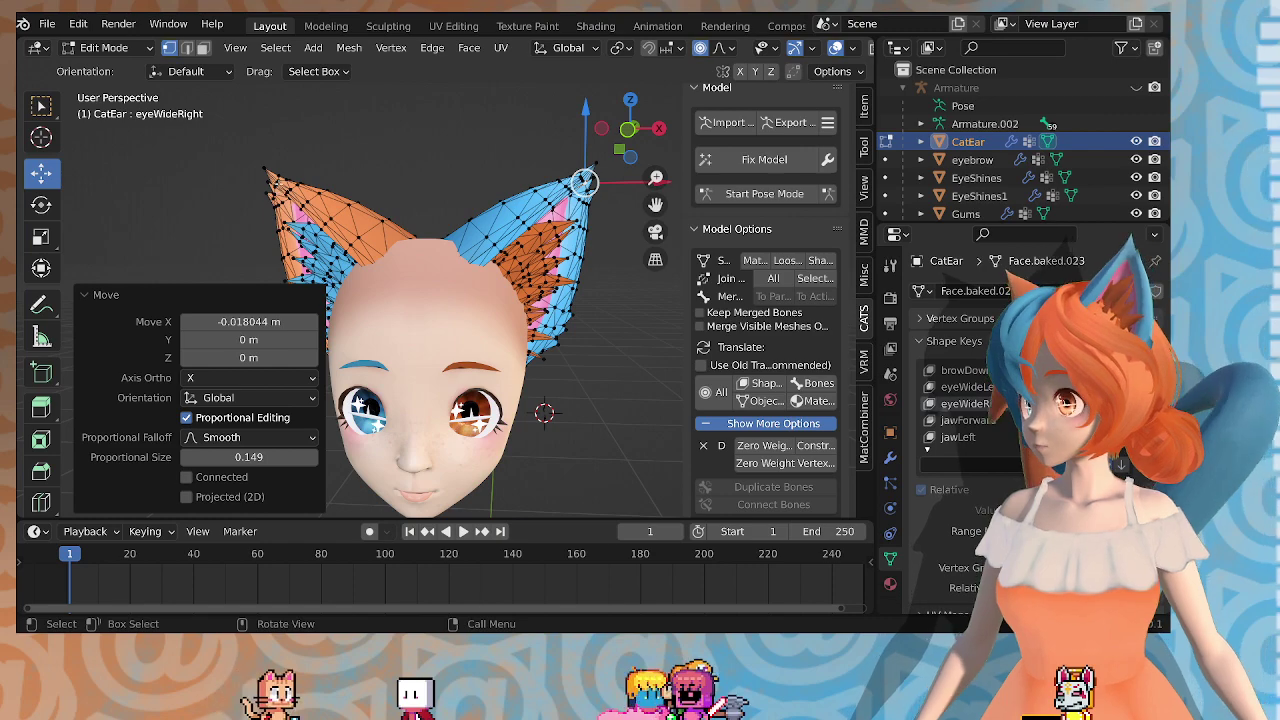
click(276, 182)
middle_drag(168, 220, 275, 298)
click(42, 206)
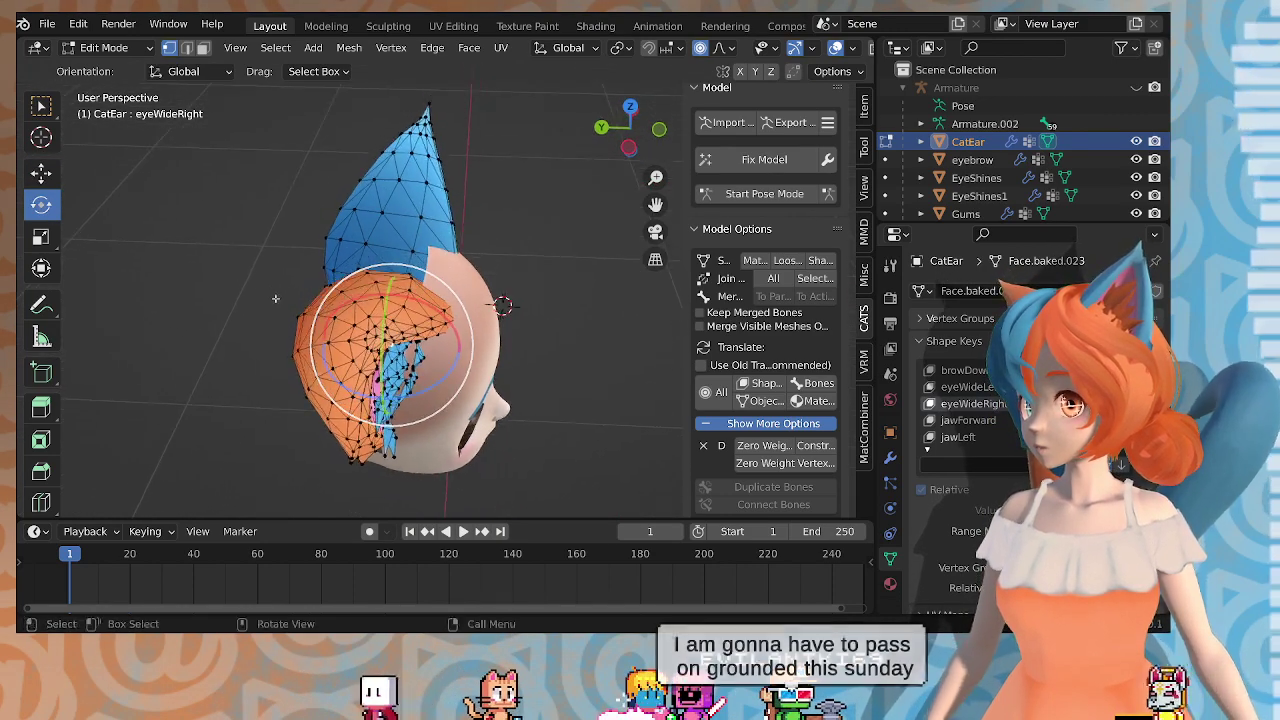
drag(450, 300, 434, 284)
Step: Move the orange ear's tip about 0.0137 m up along Z and 0.0233 m inward along X, and leave Edit Mode
middle_drag(440, 290, 360, 294)
middle_drag(266, 229, 260, 230)
middle_drag(524, 241, 407, 205)
click(41, 178)
scroll(430, 213, down, 2)
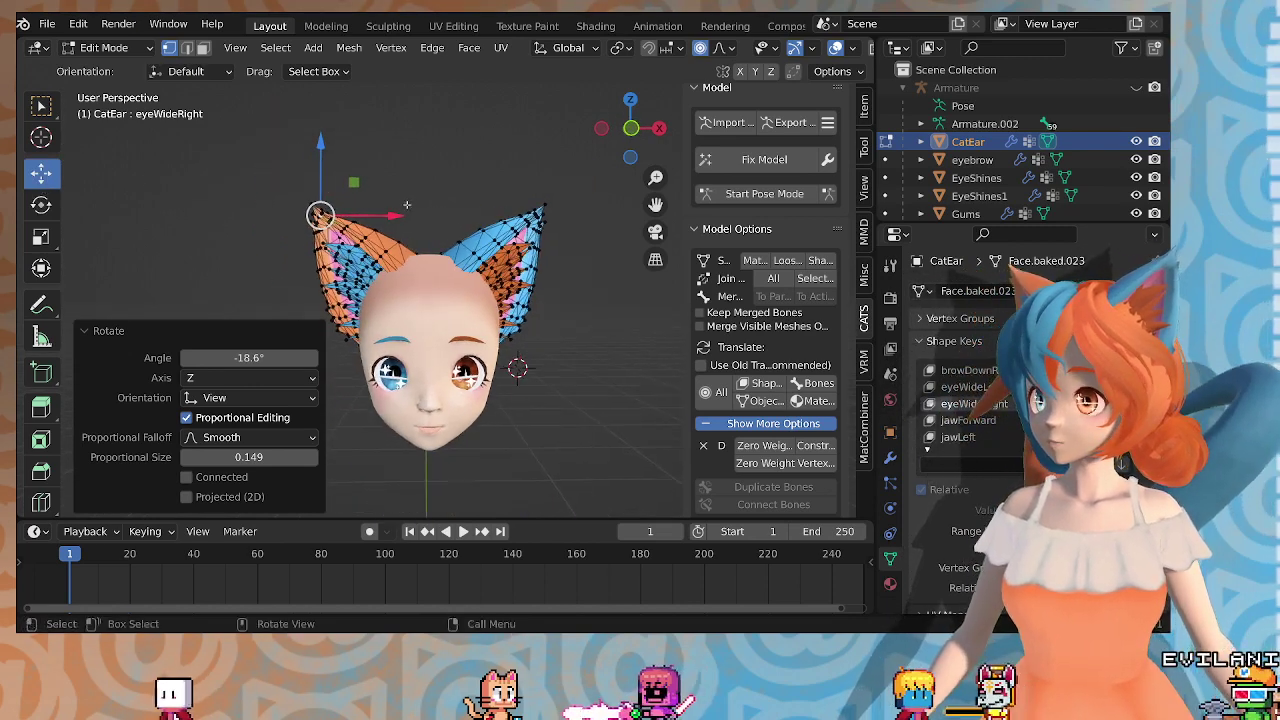
drag(313, 170, 314, 158)
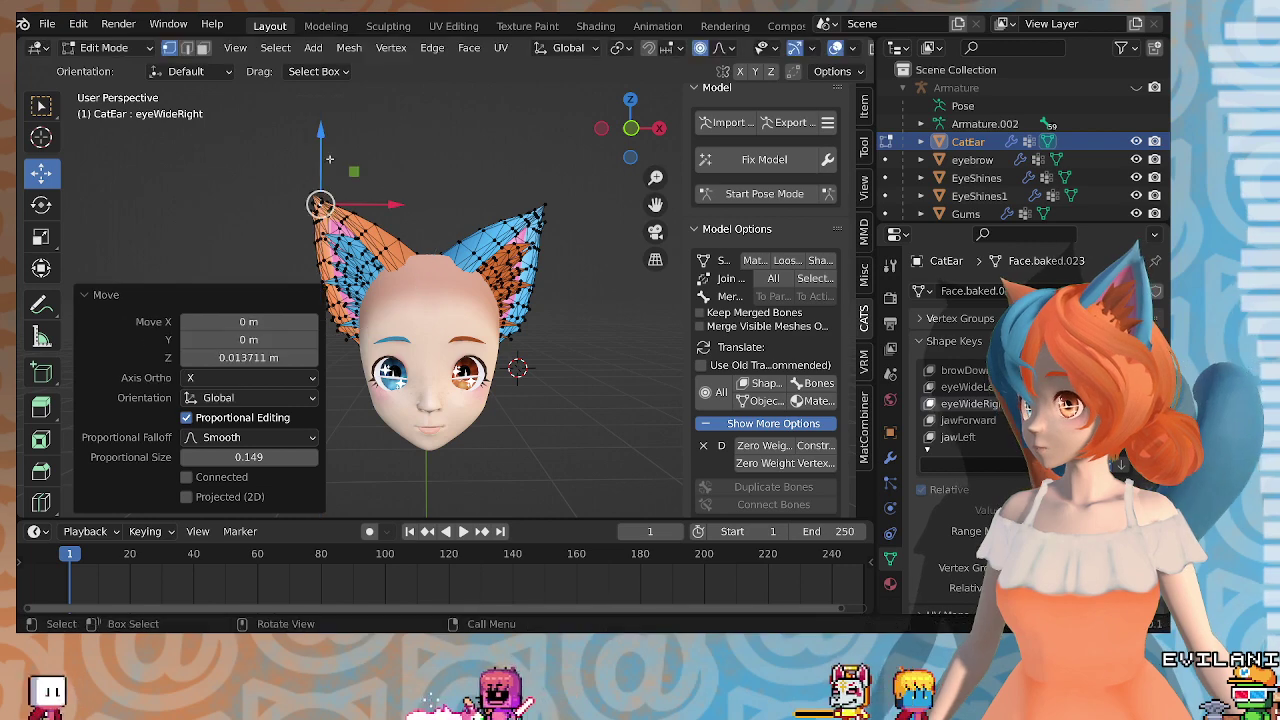
drag(320, 204, 422, 201)
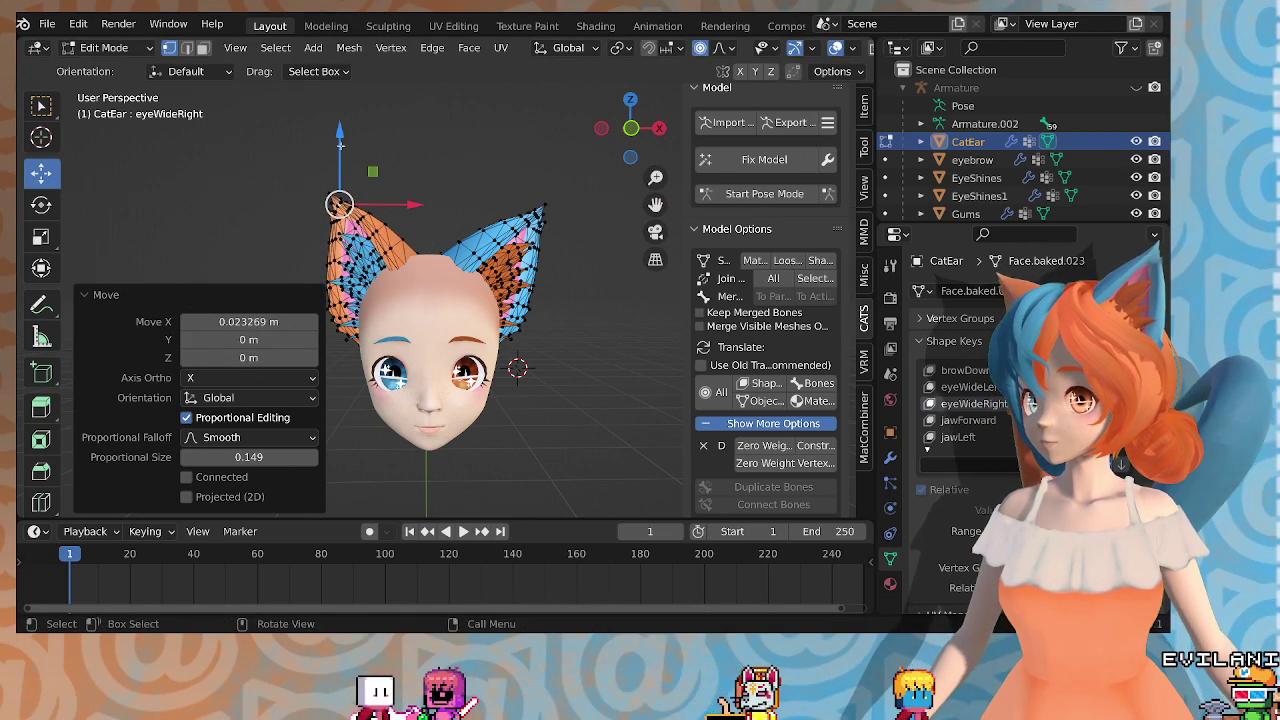
drag(339, 133, 341, 134)
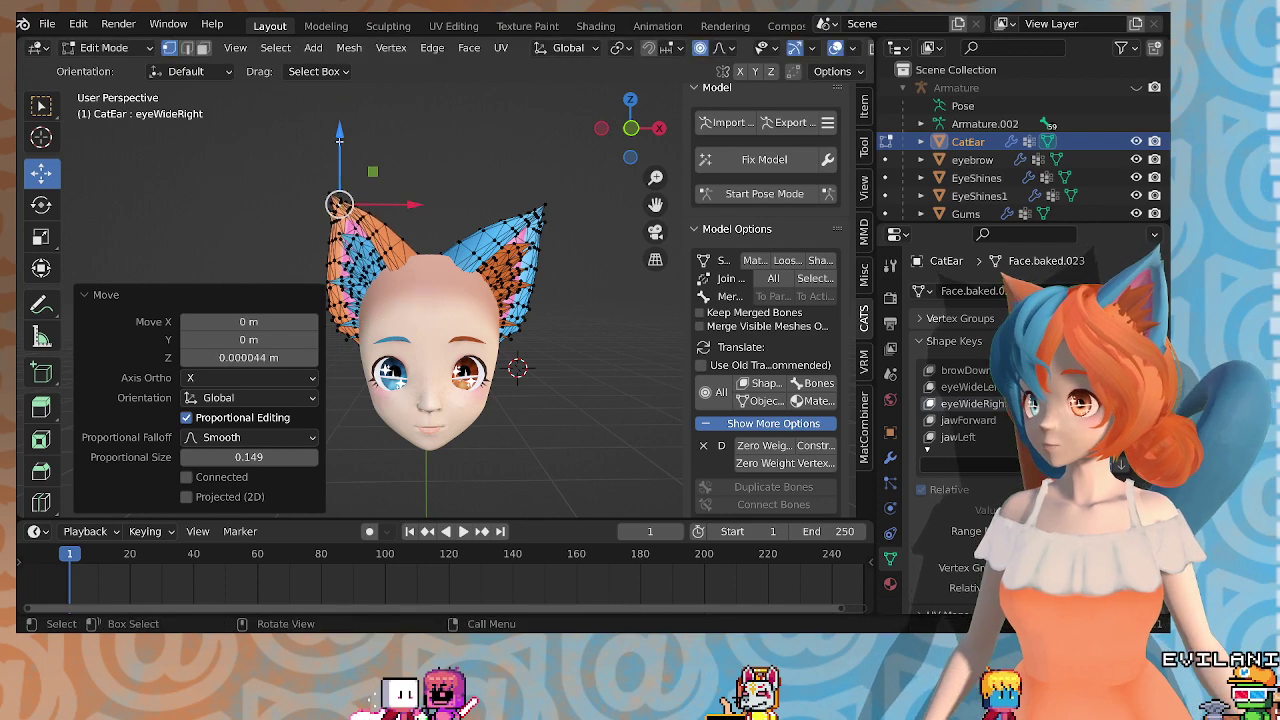
key(Tab)
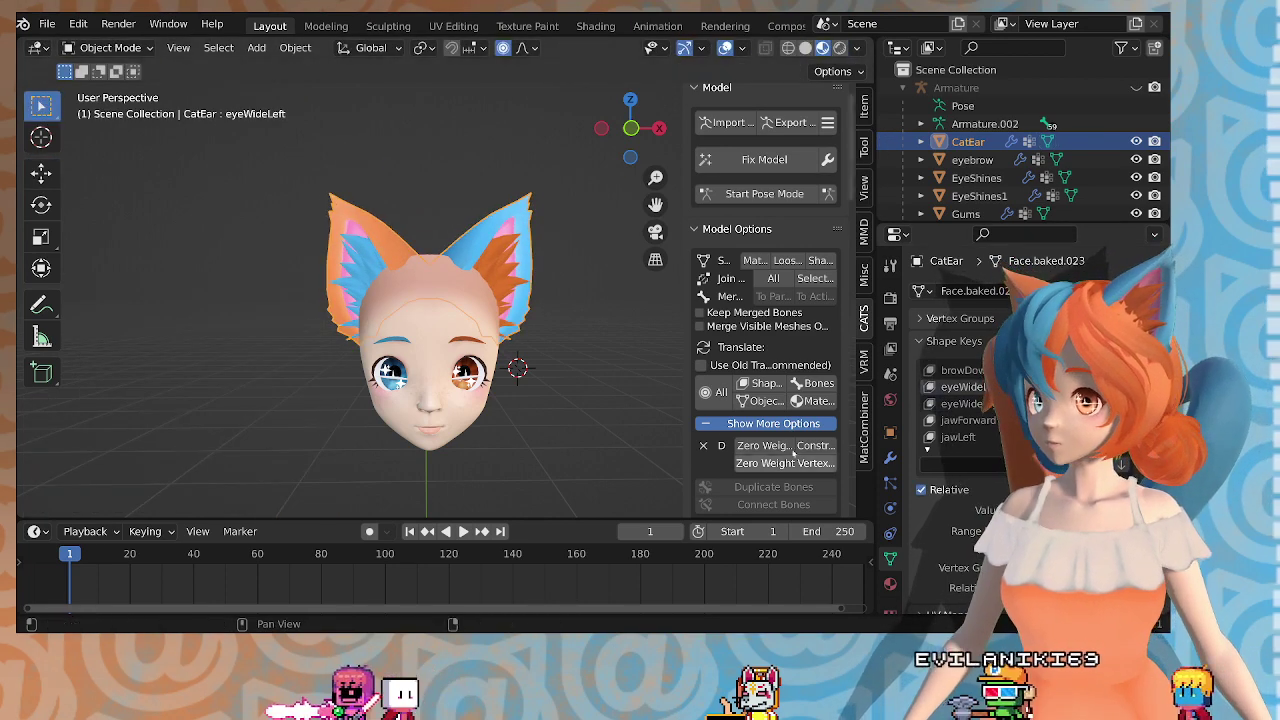
Step: Preview the ears' eyeWideLeft shape key by varying its value, and examine the ears and face from the front
mouse_move(530, 342)
middle_down()
mouse_move(524, 330)
mouse_move(541, 334)
middle_up()
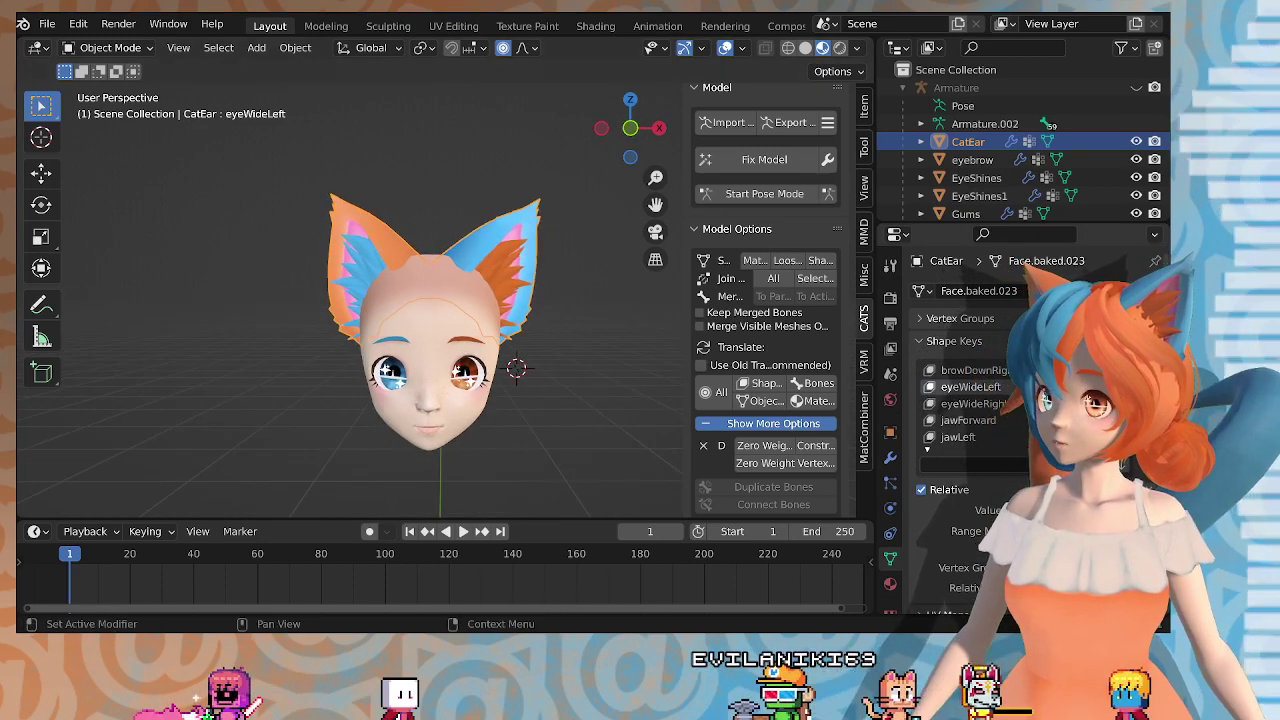
drag(1080, 510, 1062, 510)
middle_drag(530, 346, 527, 345)
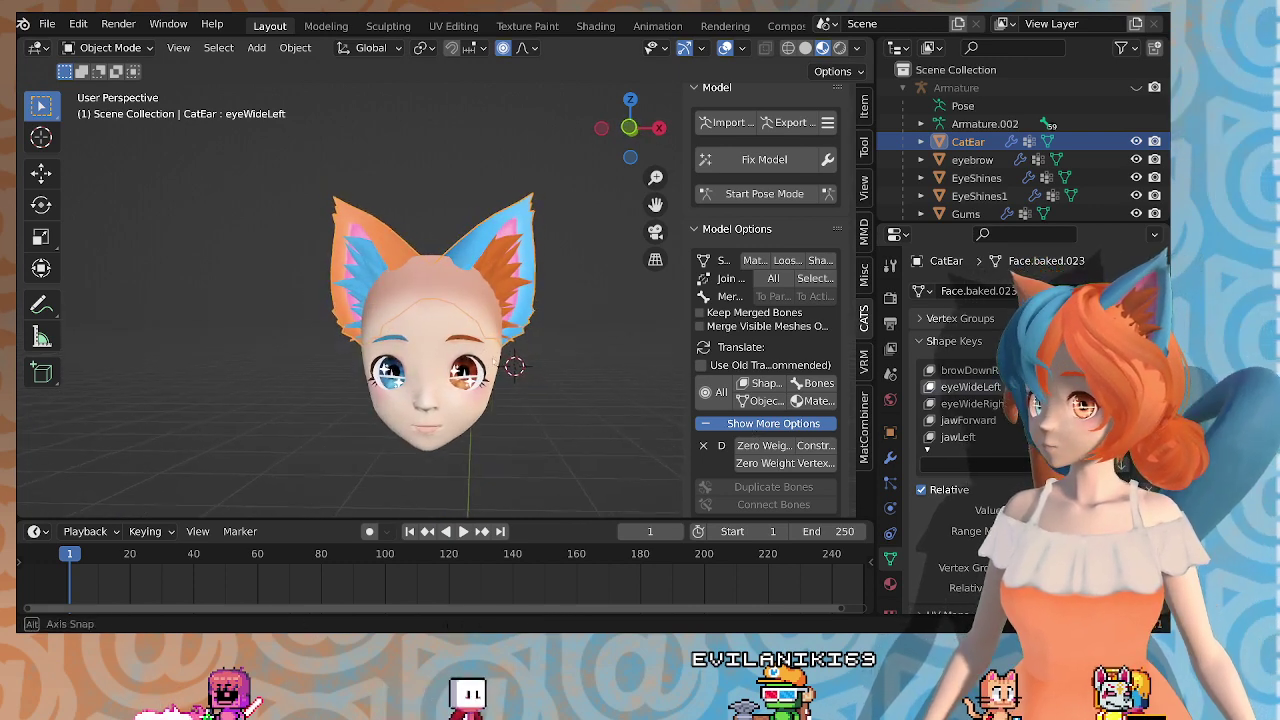
scroll(500, 348, up, 5)
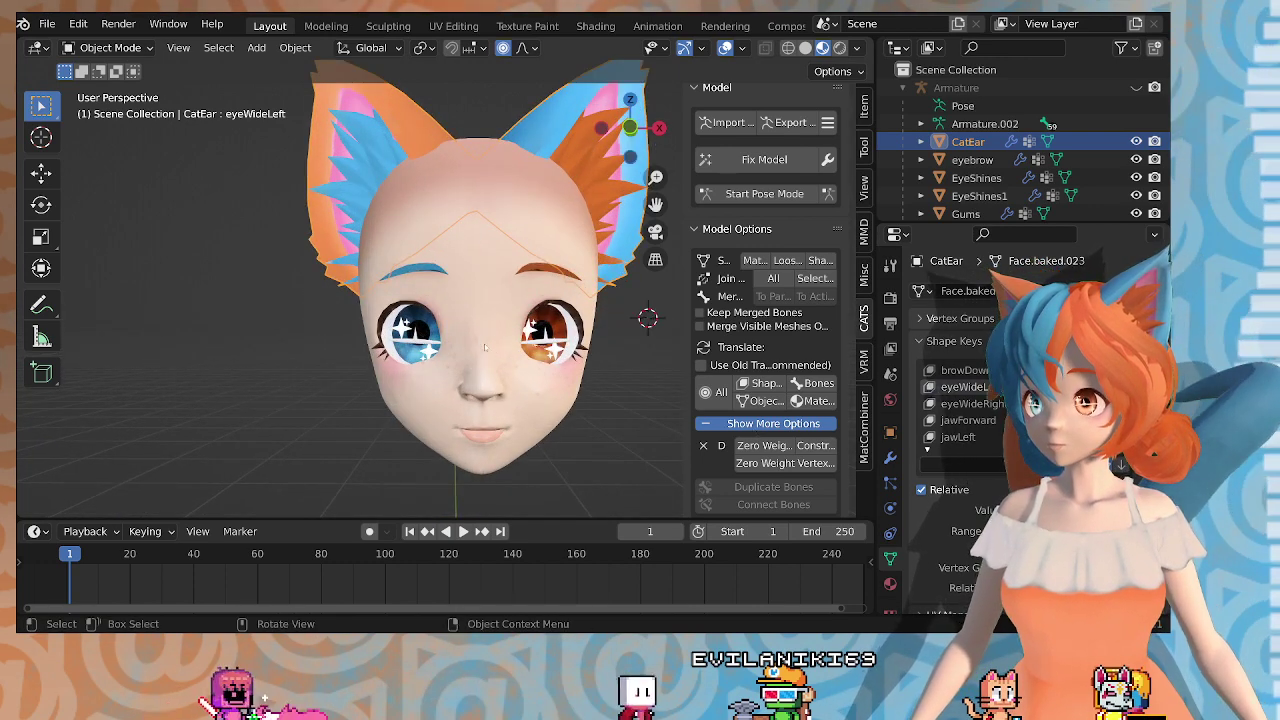
middle_drag(500, 348, 447, 300)
scroll(451, 325, down, 3)
scroll(447, 300, up, 4)
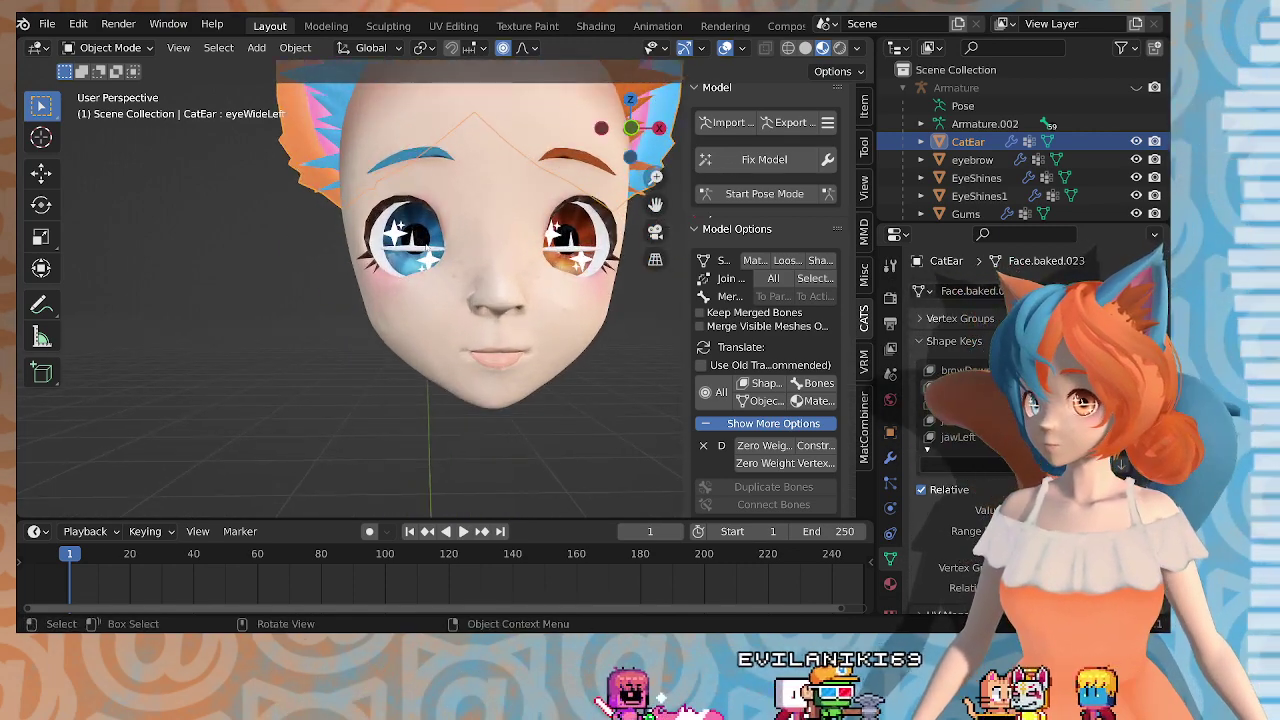
Step: Add eyeWideLeft and eyeWideRight shape keys to the EyeShines mesh and make eyeWideLeft the active one
click(409, 249)
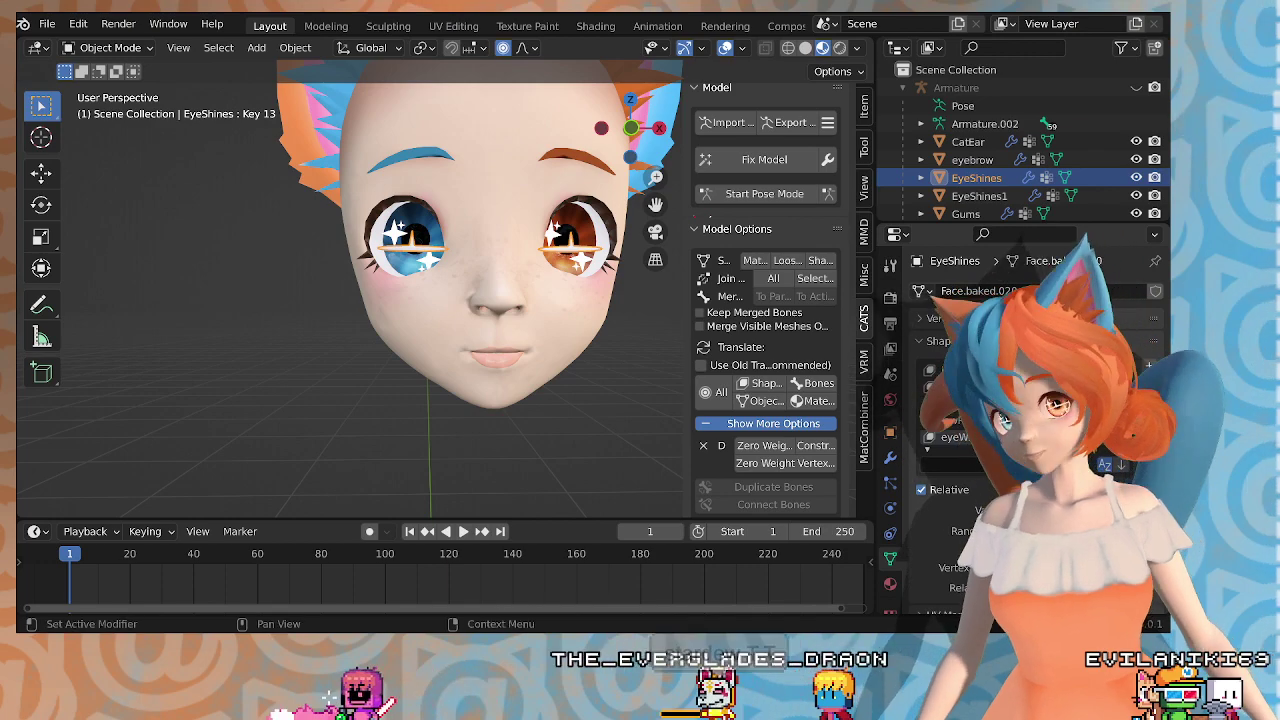
key(Return)
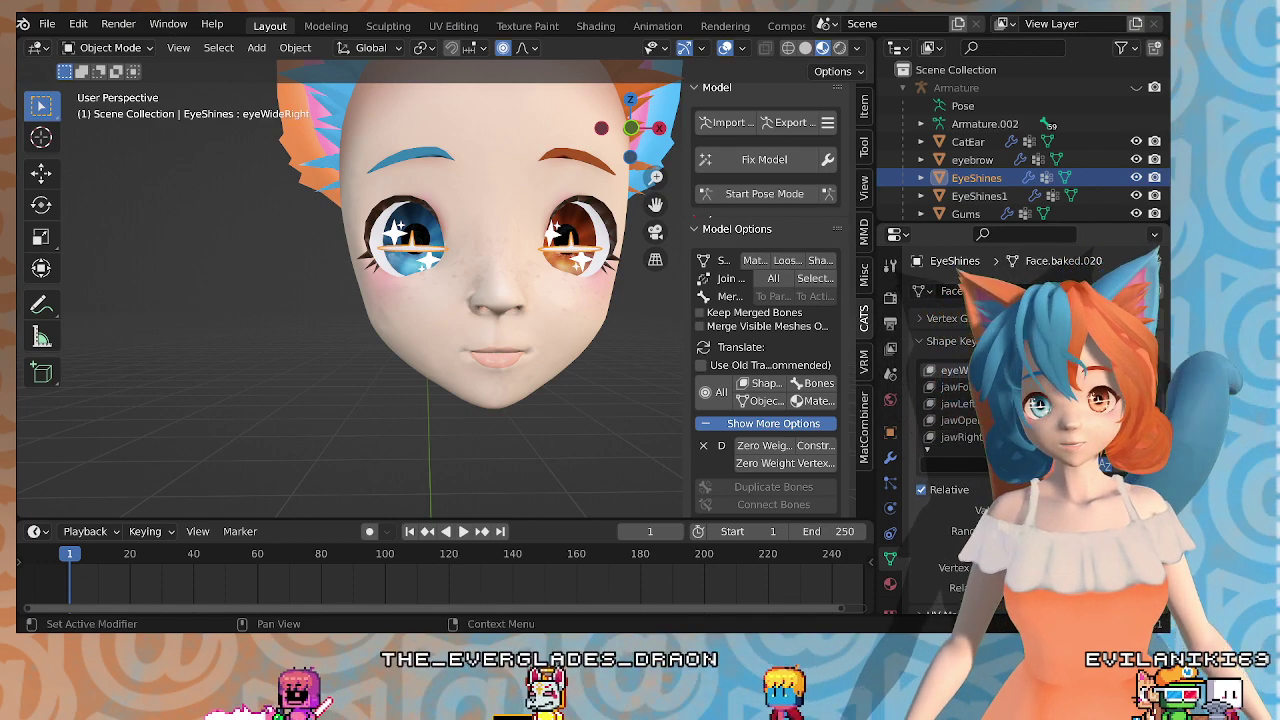
middle_drag(553, 283, 472, 330)
scroll(1010, 404, up, 5)
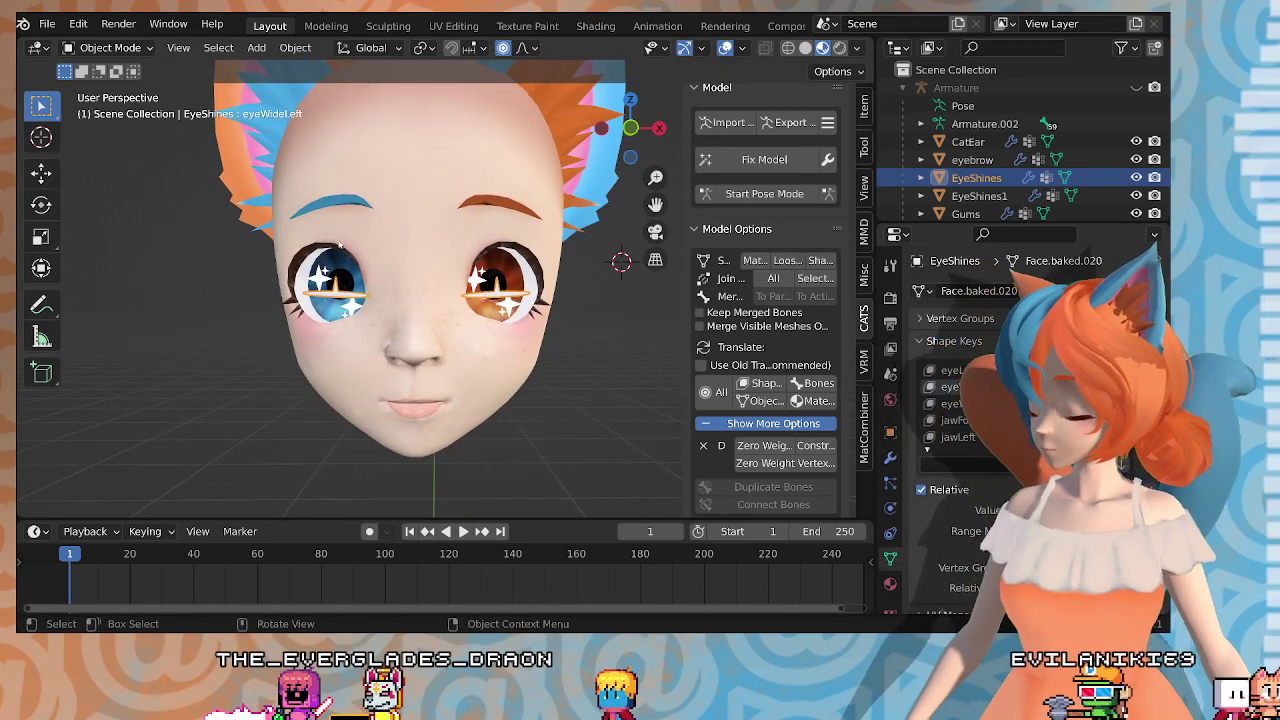
Step: In EyeShines' eyeWideLeft shape key, without proportional editing, raise the orange eye's shine tip vertex about 0.0043 m along Z, and lower it about 0.0019 m
key(Tab)
scroll(444, 283, up, 7)
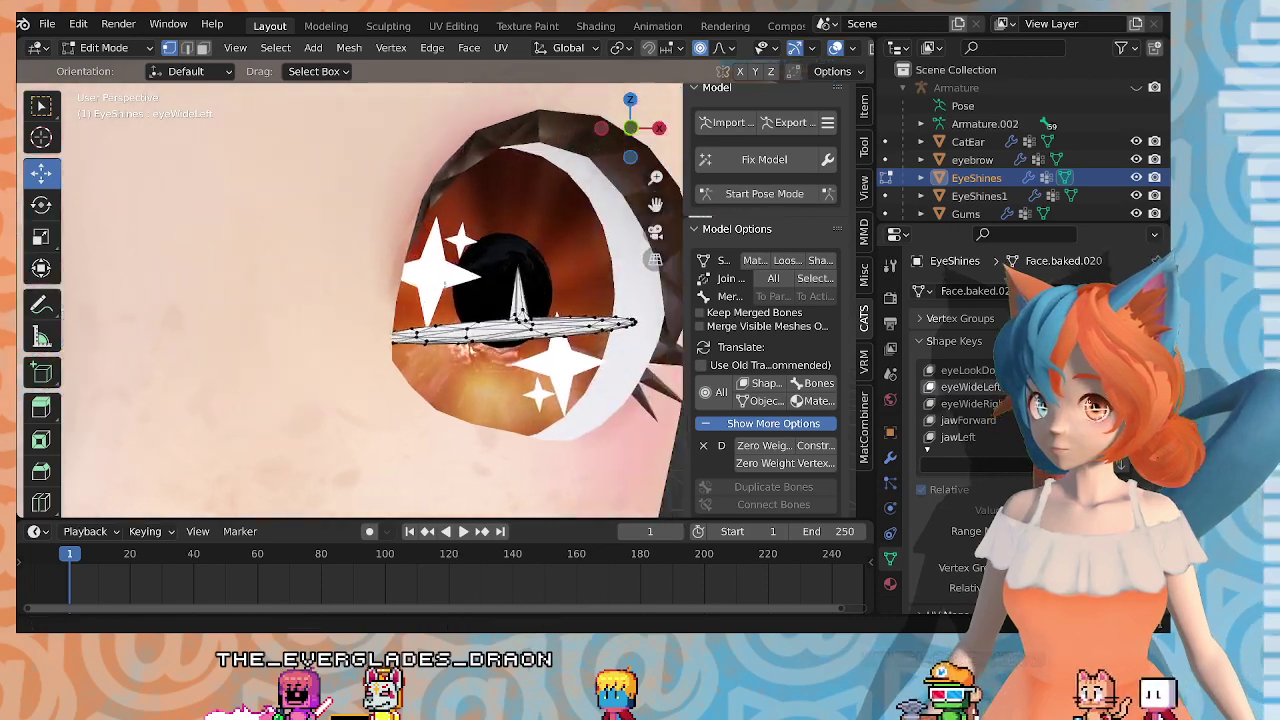
shift+middle_drag(445, 284, 384, 299)
click(449, 277)
middle_drag(450, 274, 425, 261)
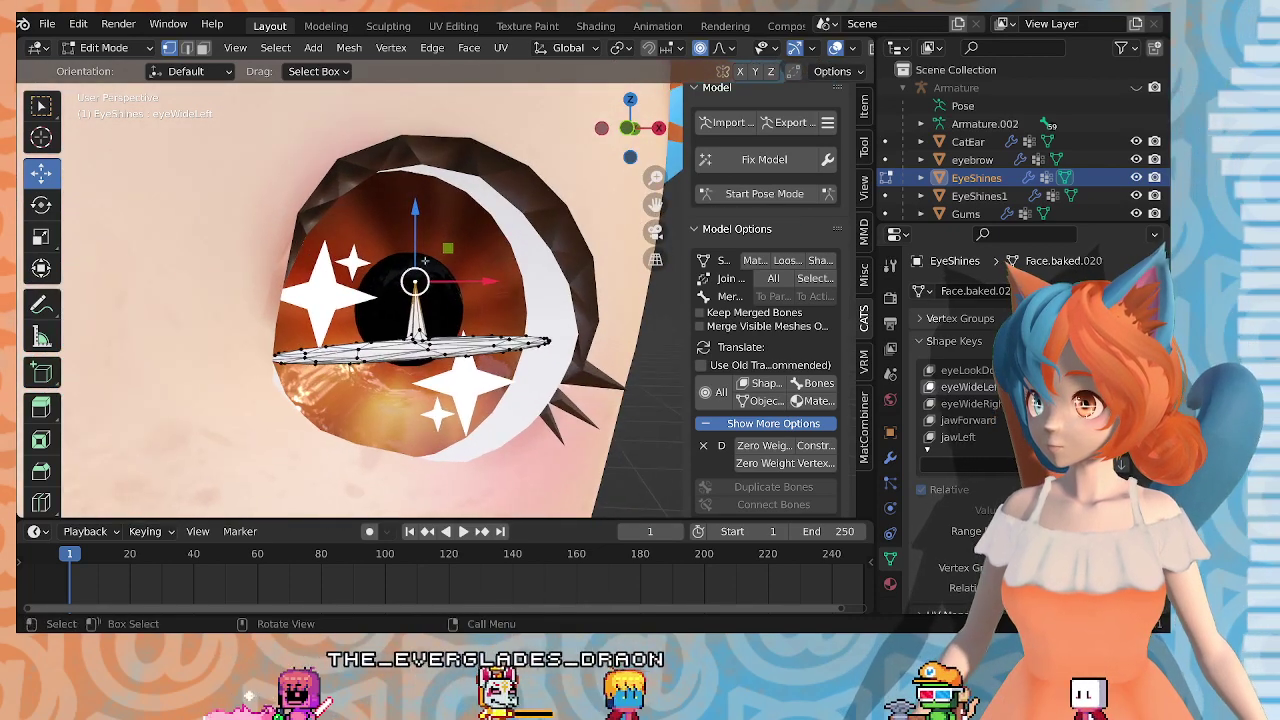
drag(415, 214, 416, 228)
right_click(416, 228)
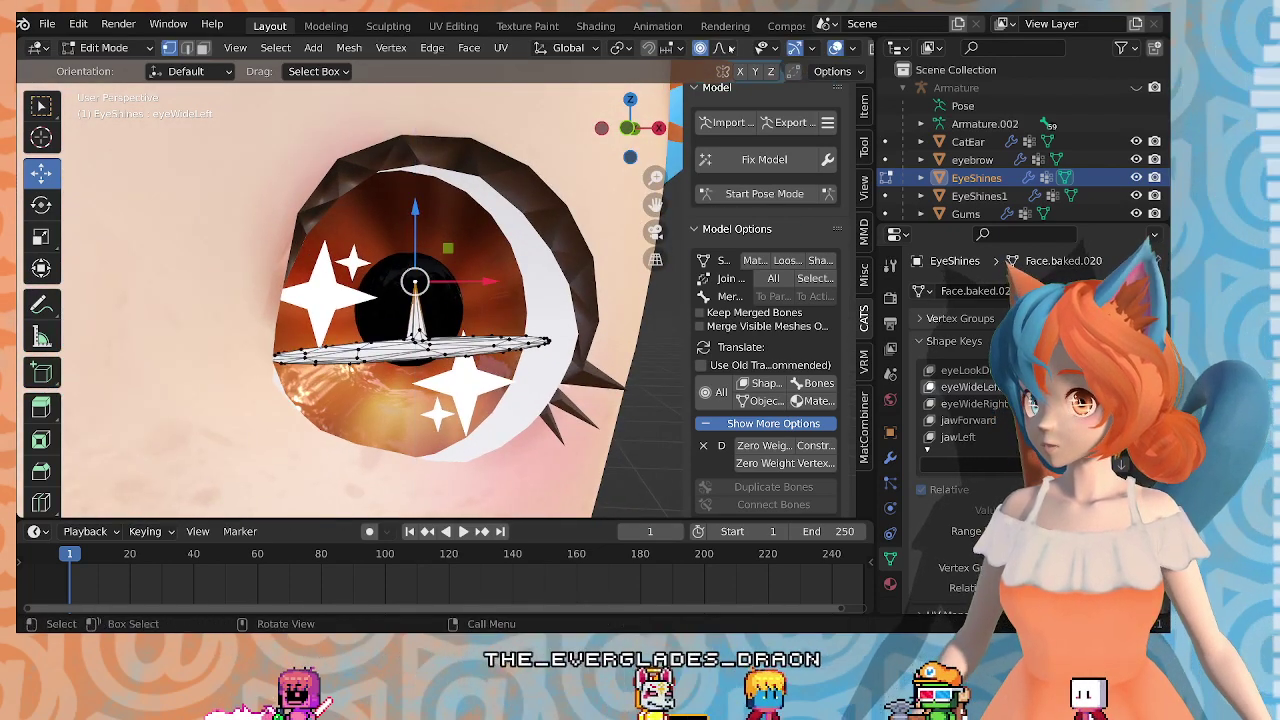
click(700, 47)
drag(419, 204, 414, 172)
scroll(430, 260, down, 5)
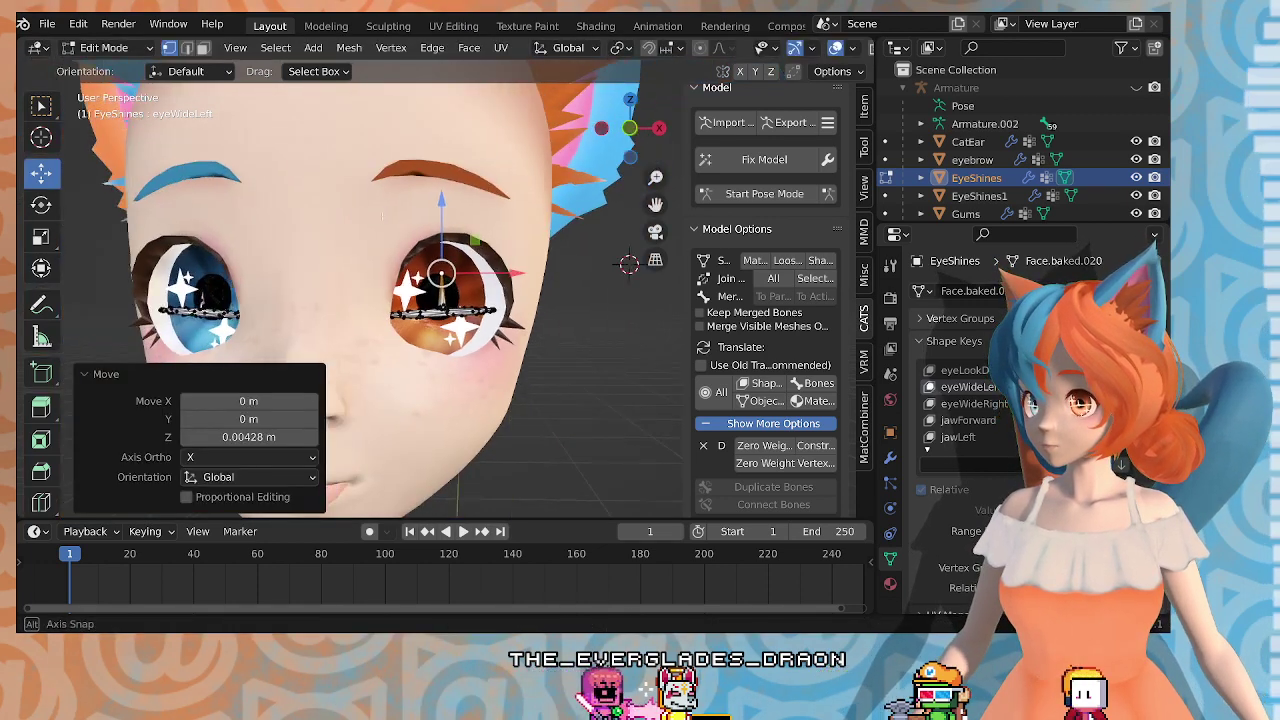
scroll(436, 264, up, 3)
drag(436, 218, 436, 222)
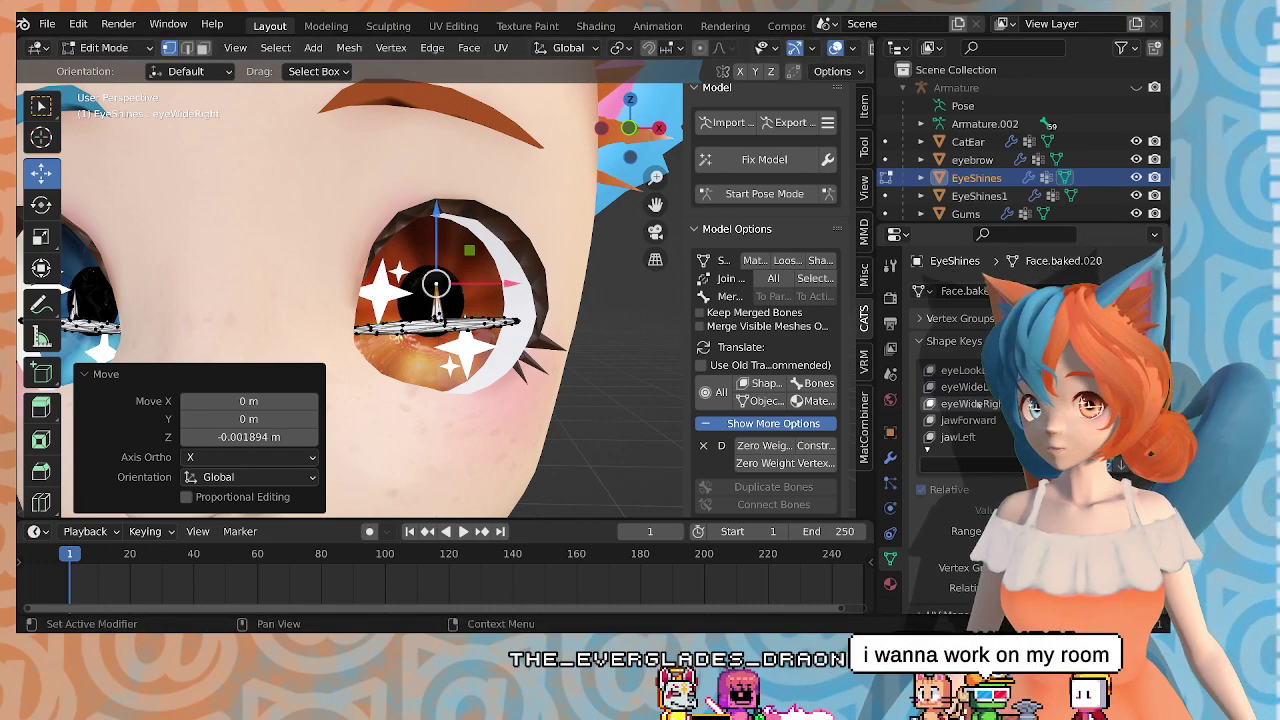
Step: In the eyeWideRight shape key, raise the blue eye's shine tip vertex about 0.0019 m along Z and leave Edit Mode
middle_drag(387, 352, 568, 293)
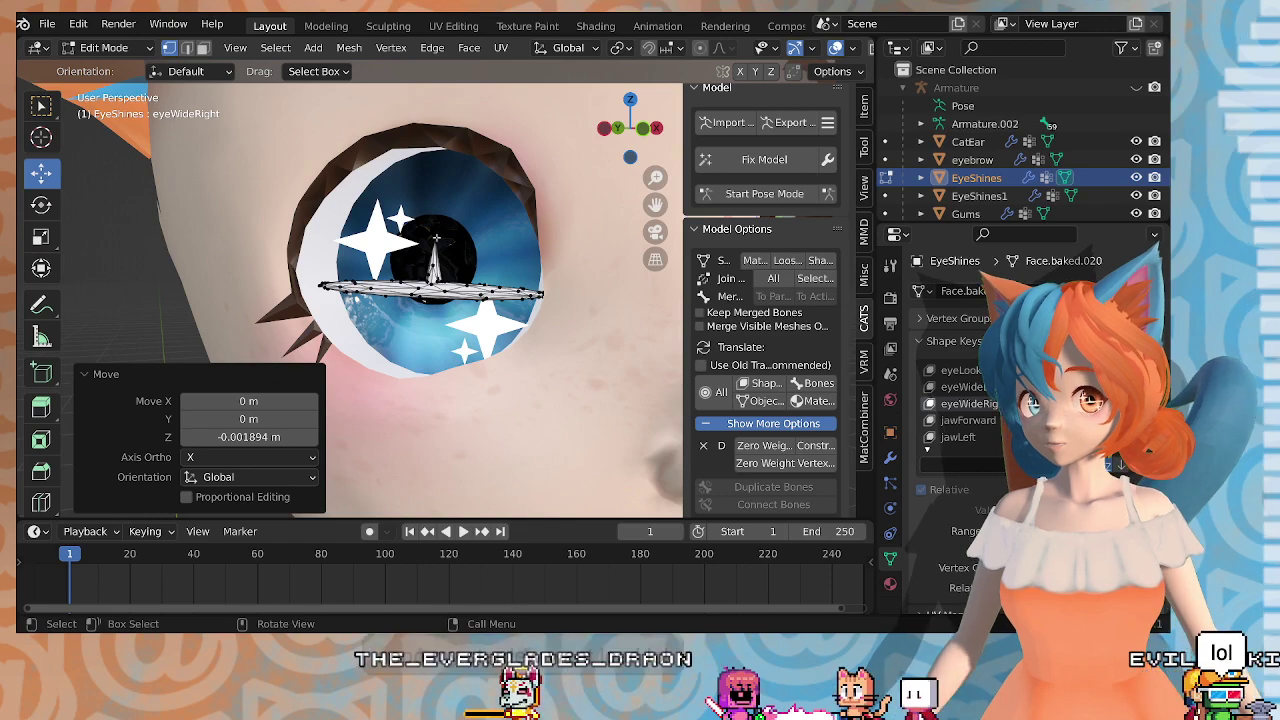
key(ctrl+z)
shift+middle_drag(517, 260, 496, 263)
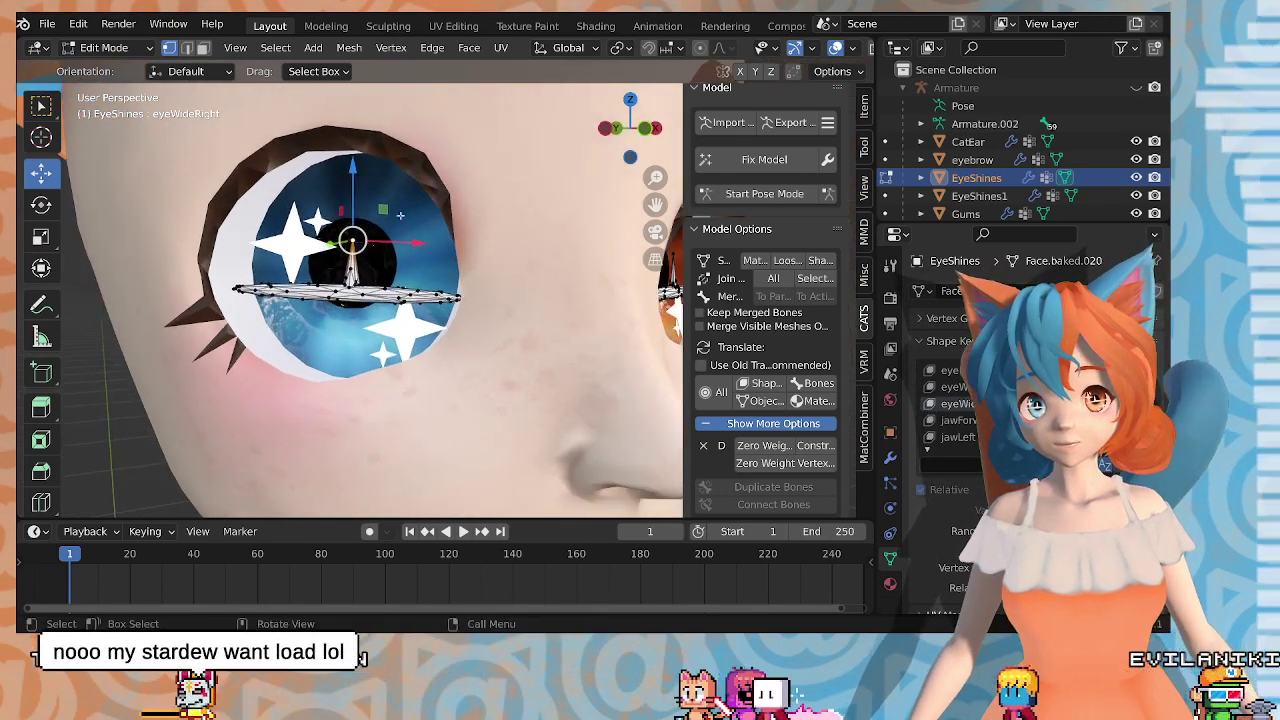
drag(353, 165, 352, 160)
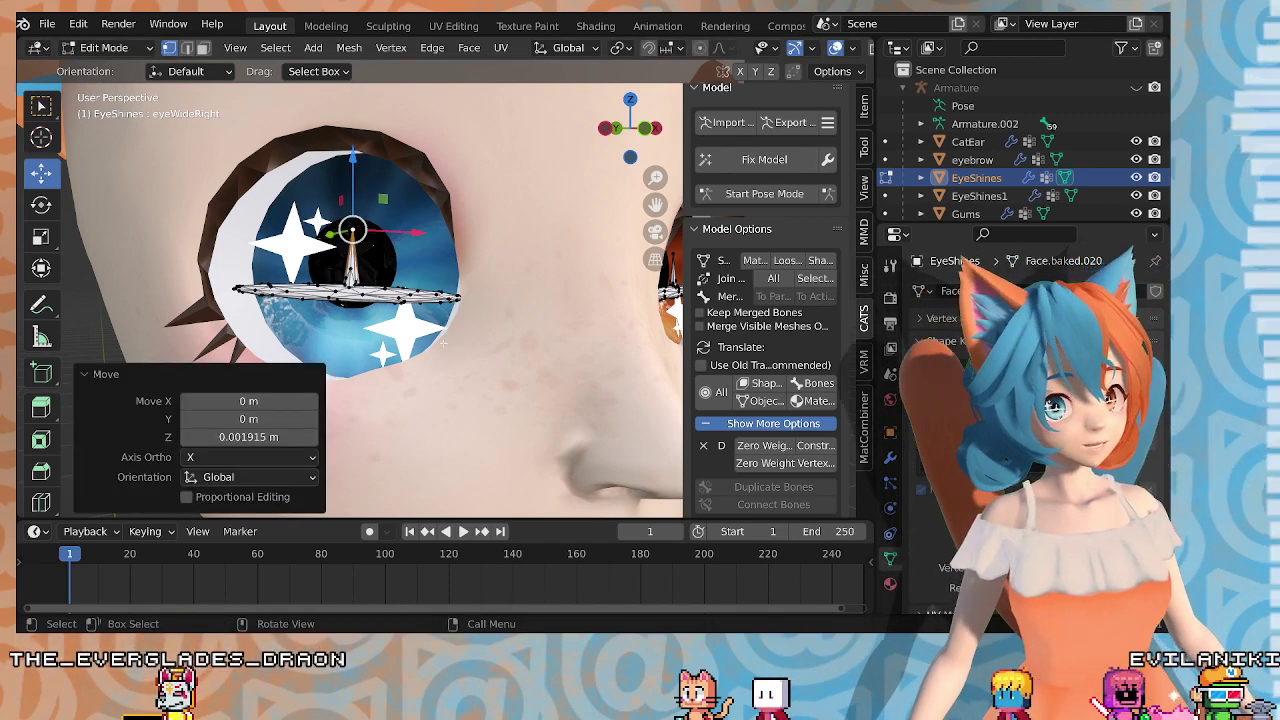
scroll(395, 240, down, 4)
middle_drag(395, 240, 427, 239)
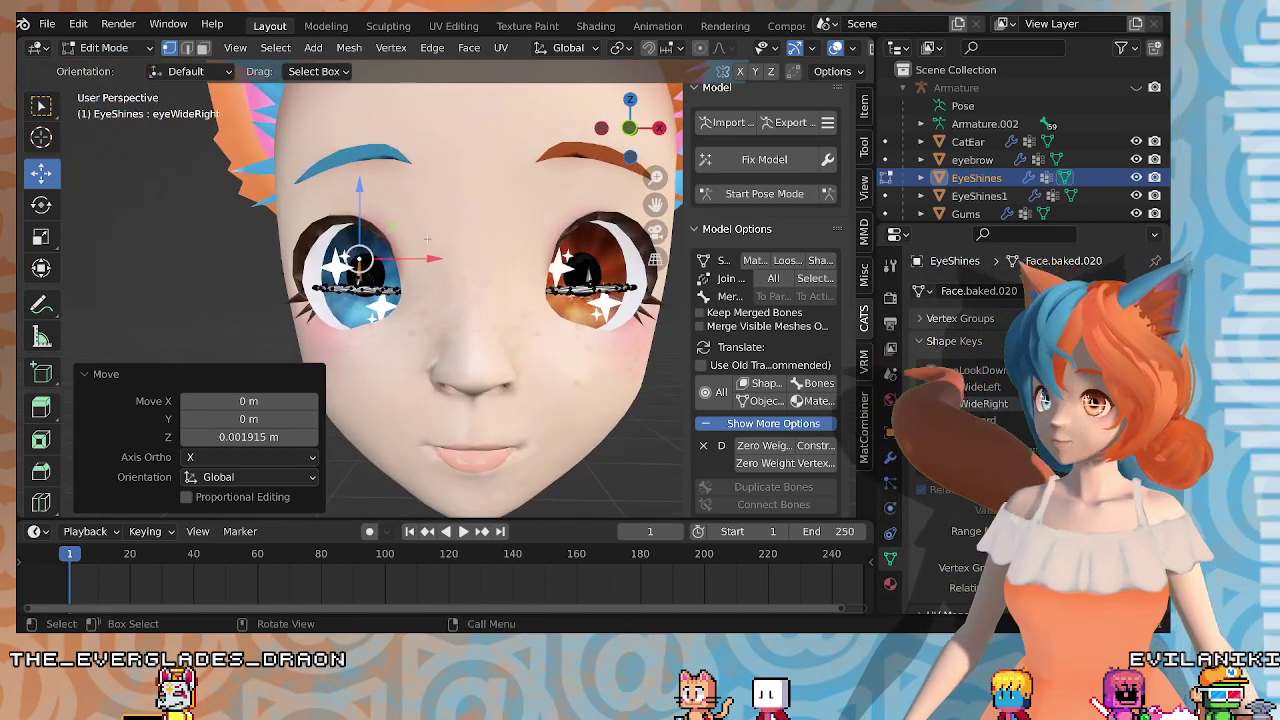
key(Tab)
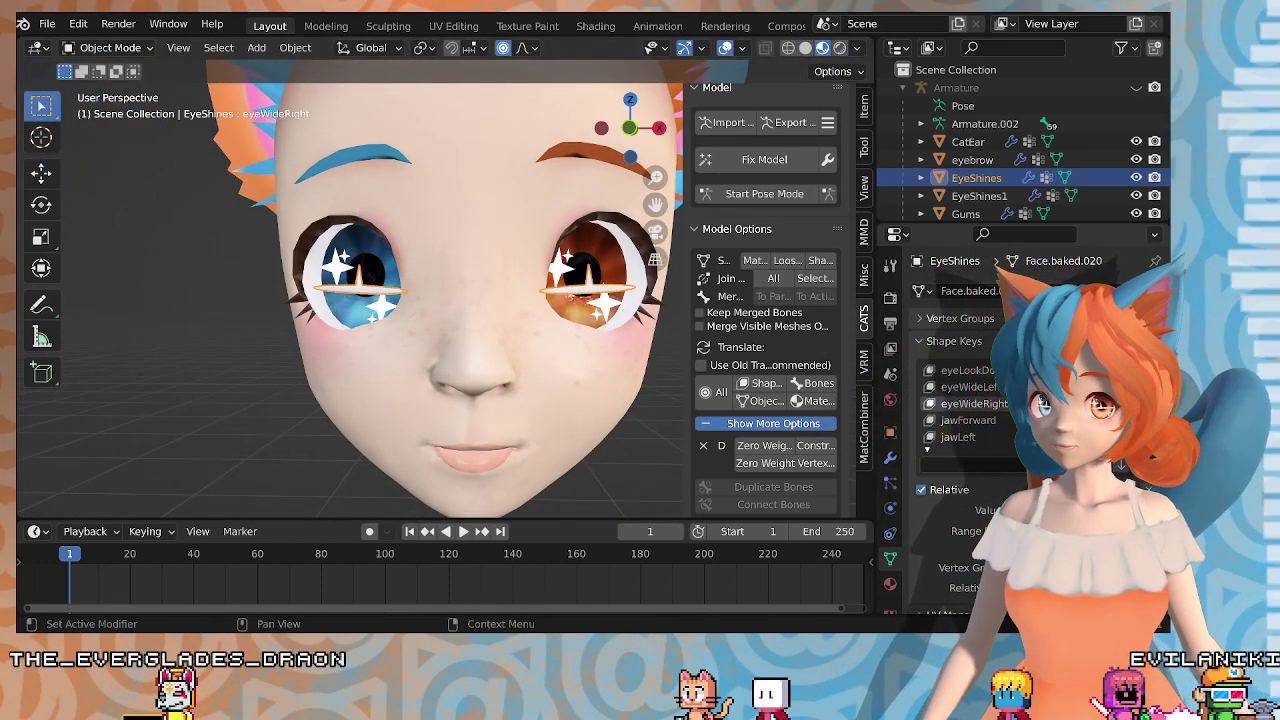
Step: Make EyeShines' eyeWideLeft the active shape key and examine the eye shines from the front
click(1020, 387)
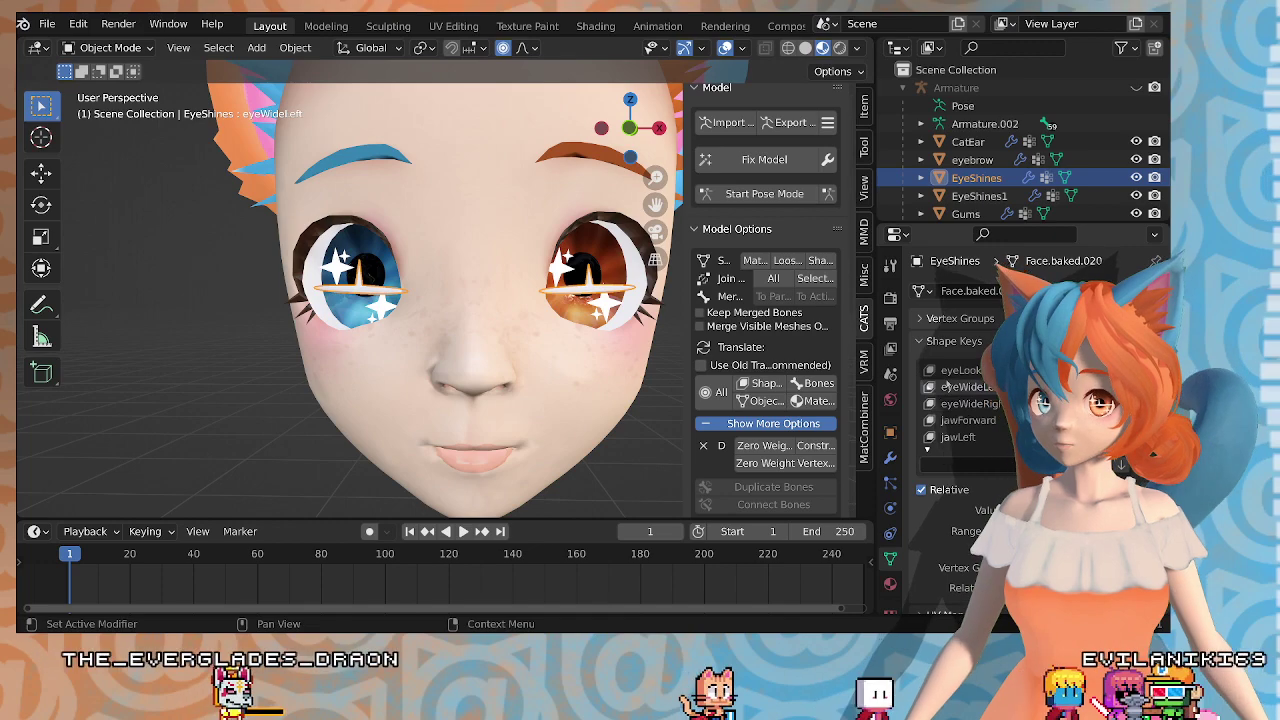
scroll(508, 324, down, 3)
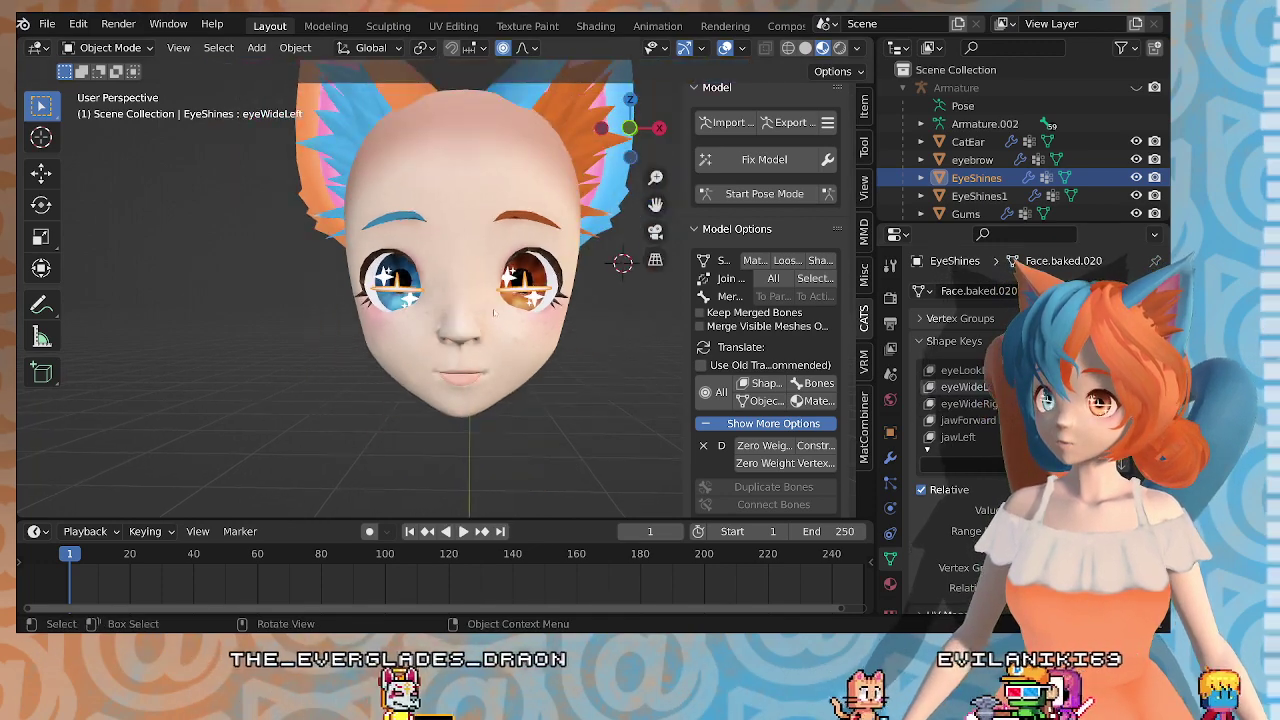
mouse_move(508, 324)
middle_down()
mouse_move(530, 324)
mouse_move(501, 343)
mouse_move(499, 309)
middle_up()
scroll(499, 322, down, 2)
scroll(499, 309, up, 6)
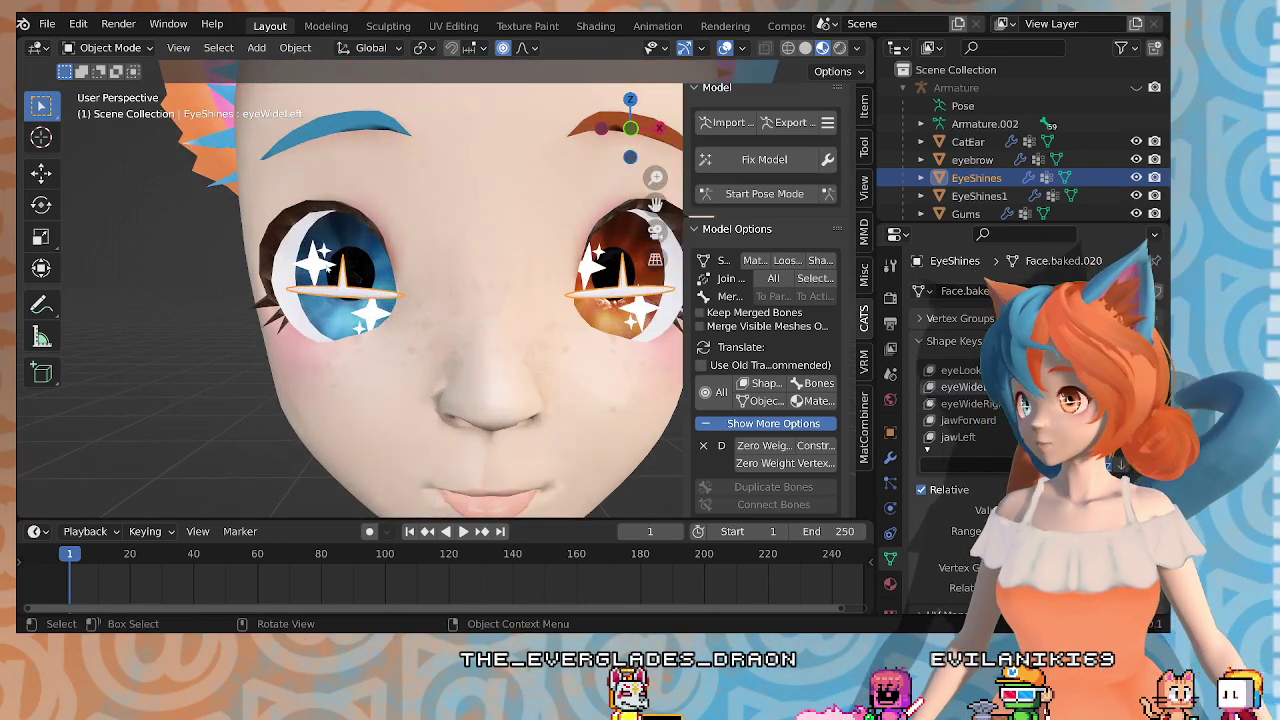
Step: Add eyeWideLeft and eyeWideRight shape keys to the EyeShines1 mesh
click(371, 314)
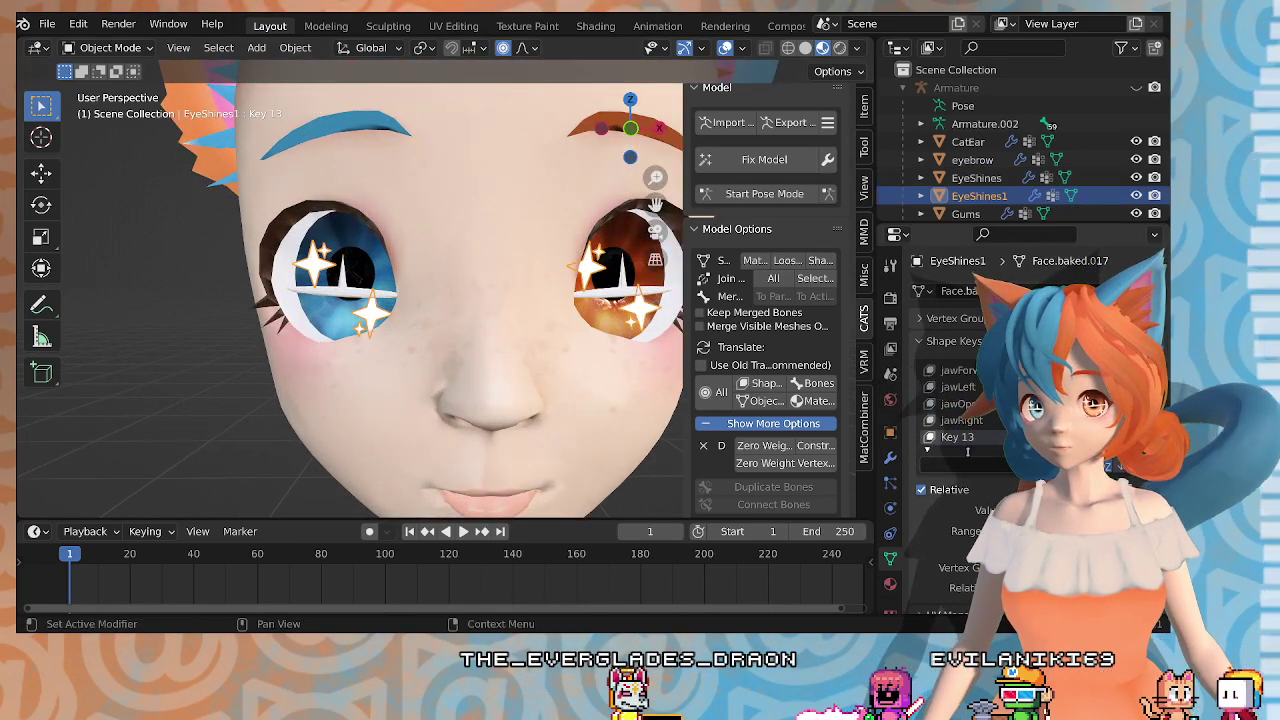
key(Return)
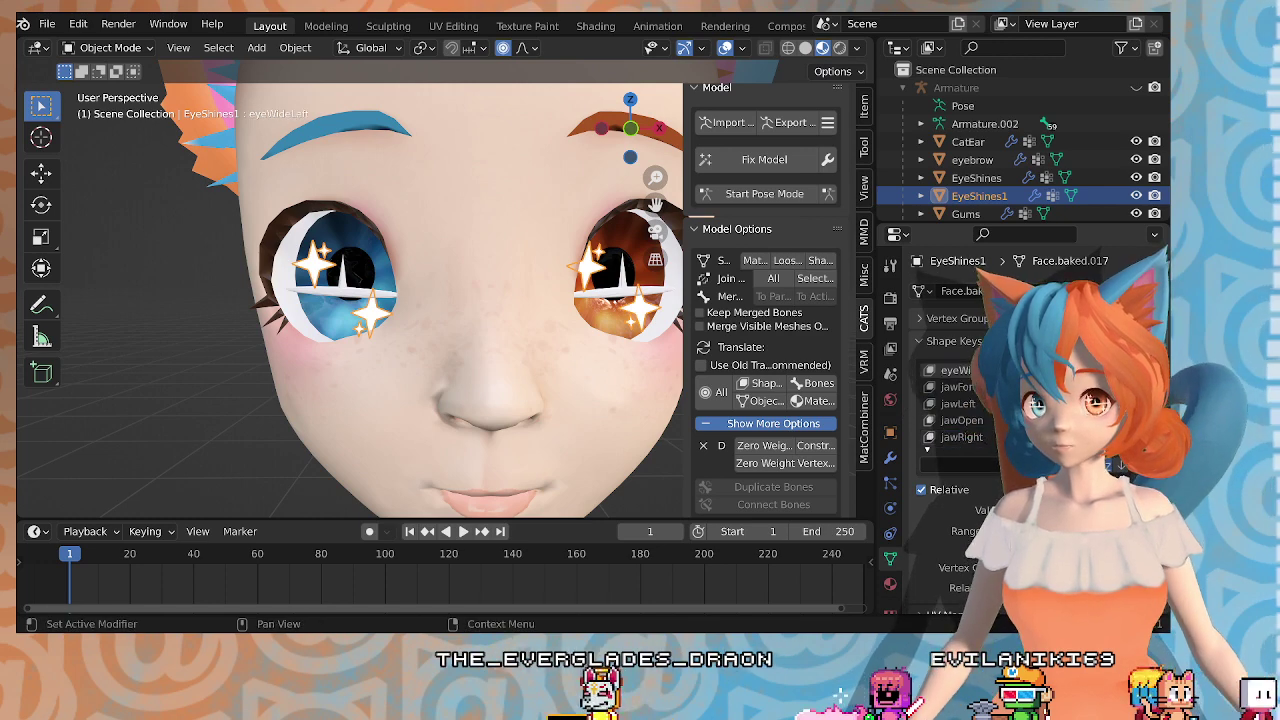
click(1150, 370)
double_click(960, 437)
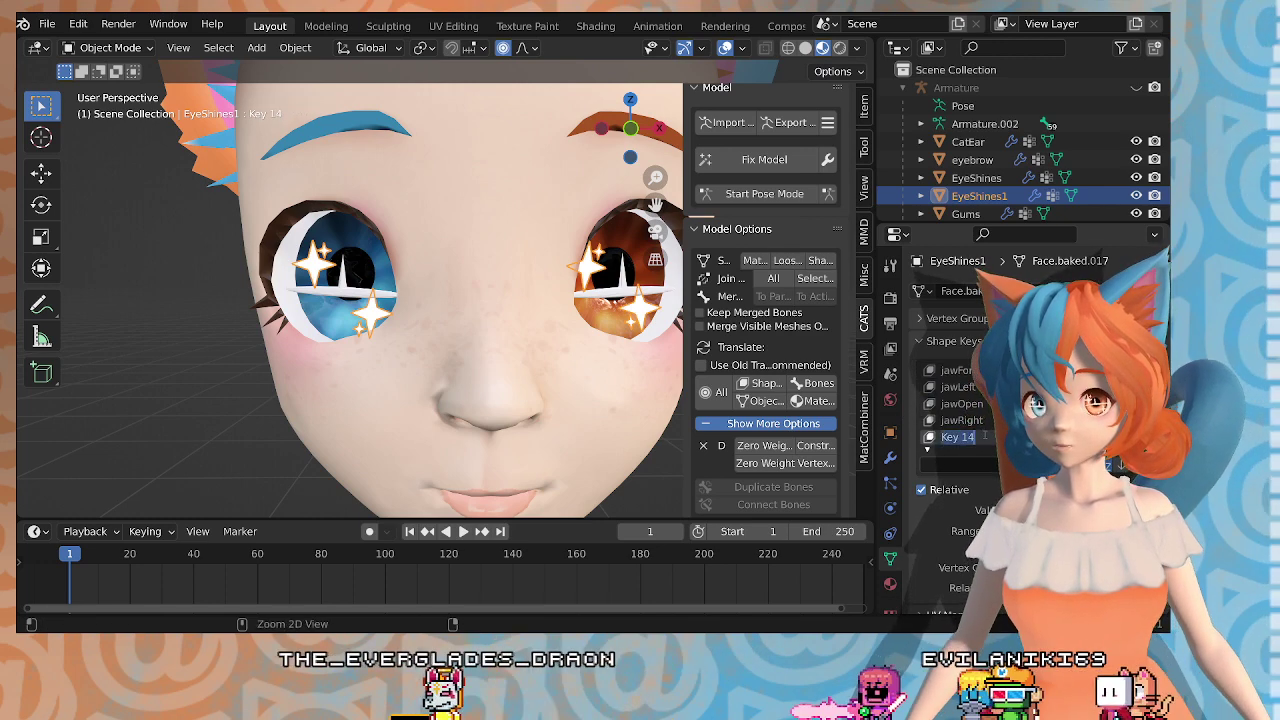
text(eyeWideLeft)
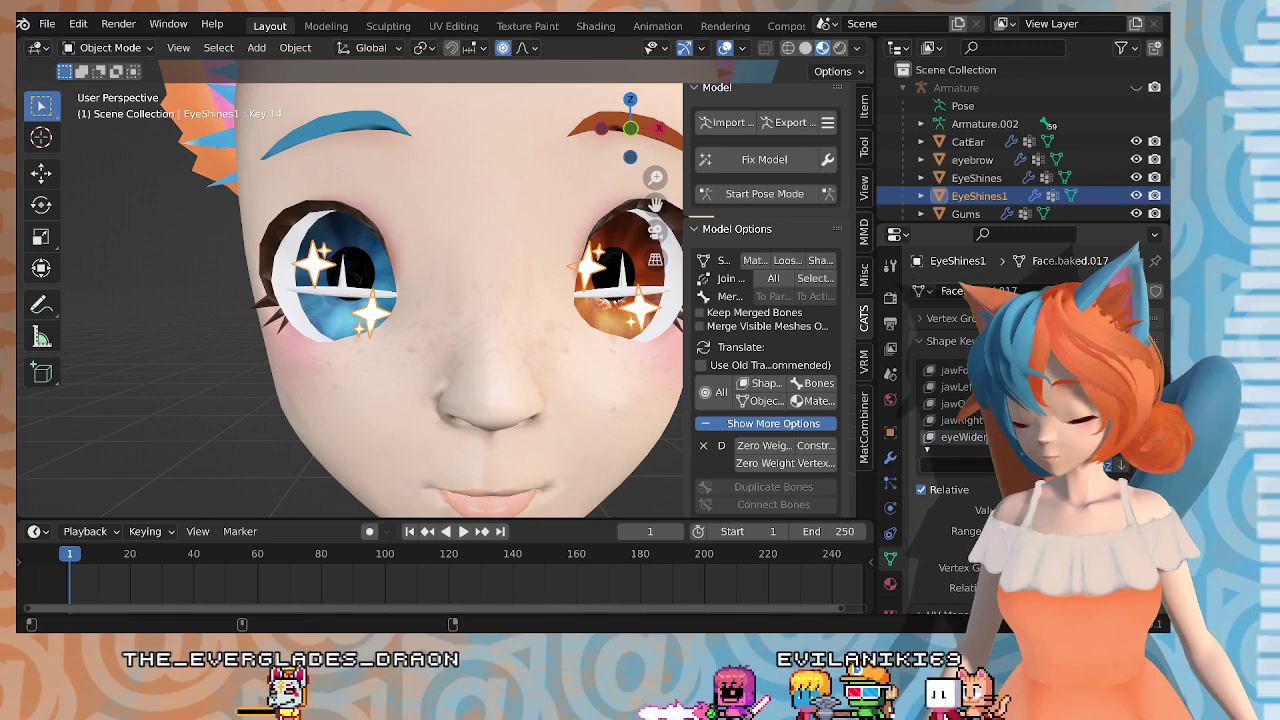
key(Return)
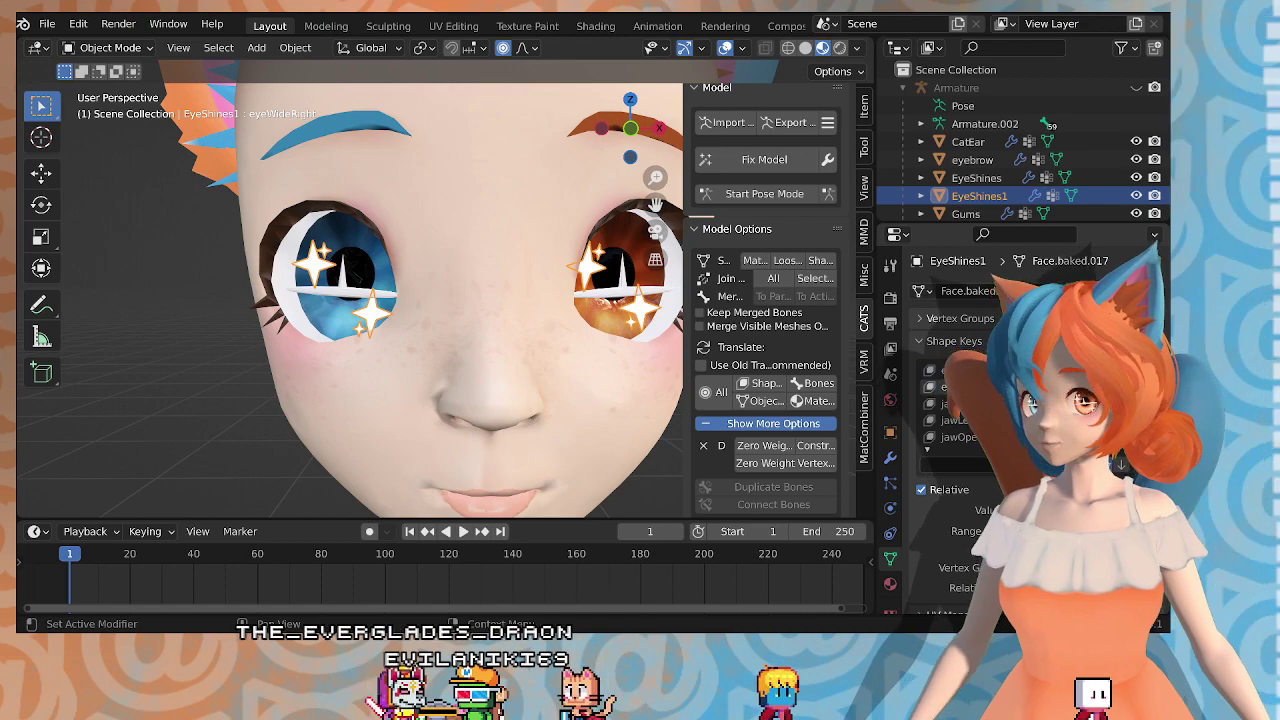
Step: Make eyeWideLeft the active shape key of EyeShines1 and open the mesh in Edit Mode at the orange eye's stars
click(966, 371)
shift+middle_drag(610, 321, 375, 362)
scroll(414, 357, up, 2)
scroll(411, 384, up, 1)
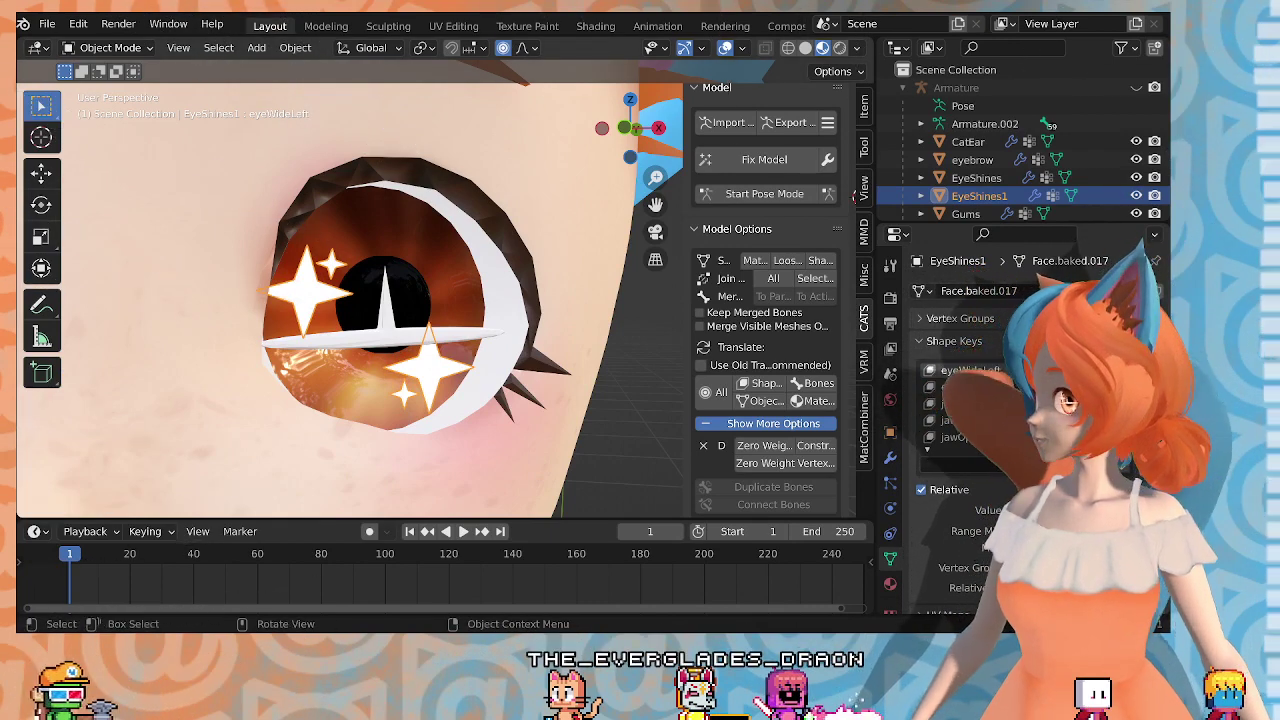
click(438, 250)
click(305, 281)
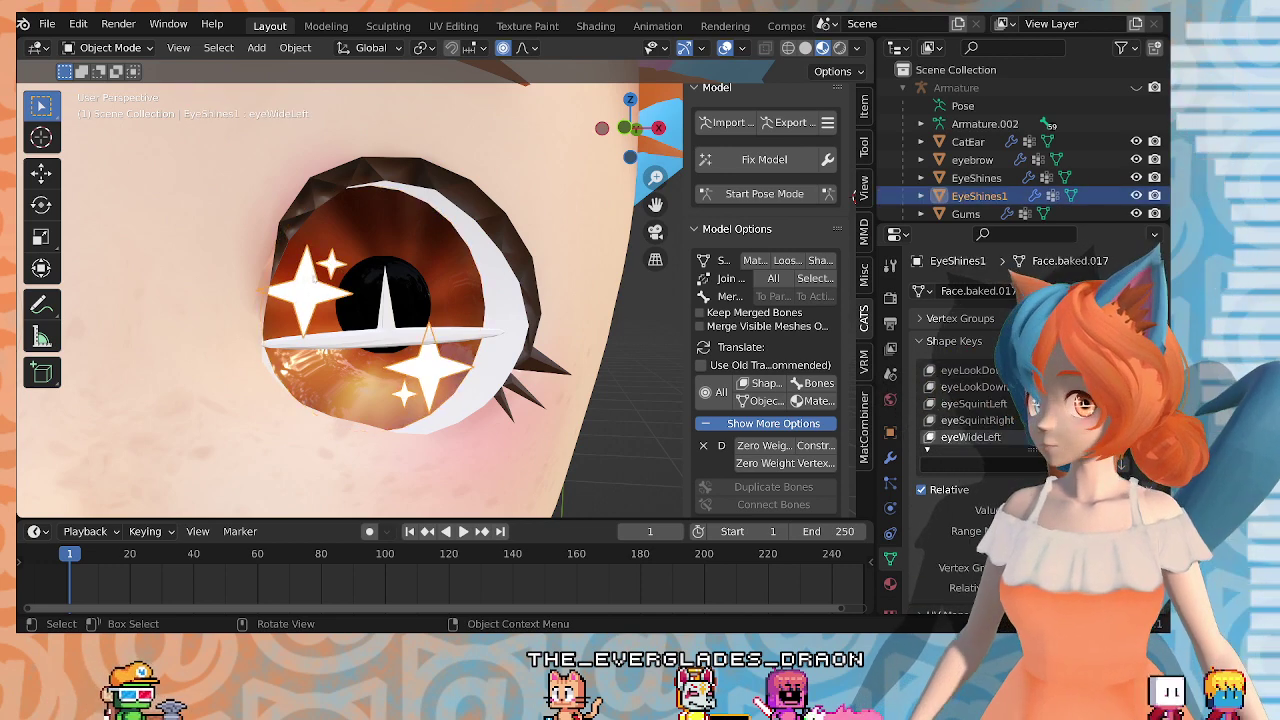
key(Tab)
scroll(329, 243, up, 2)
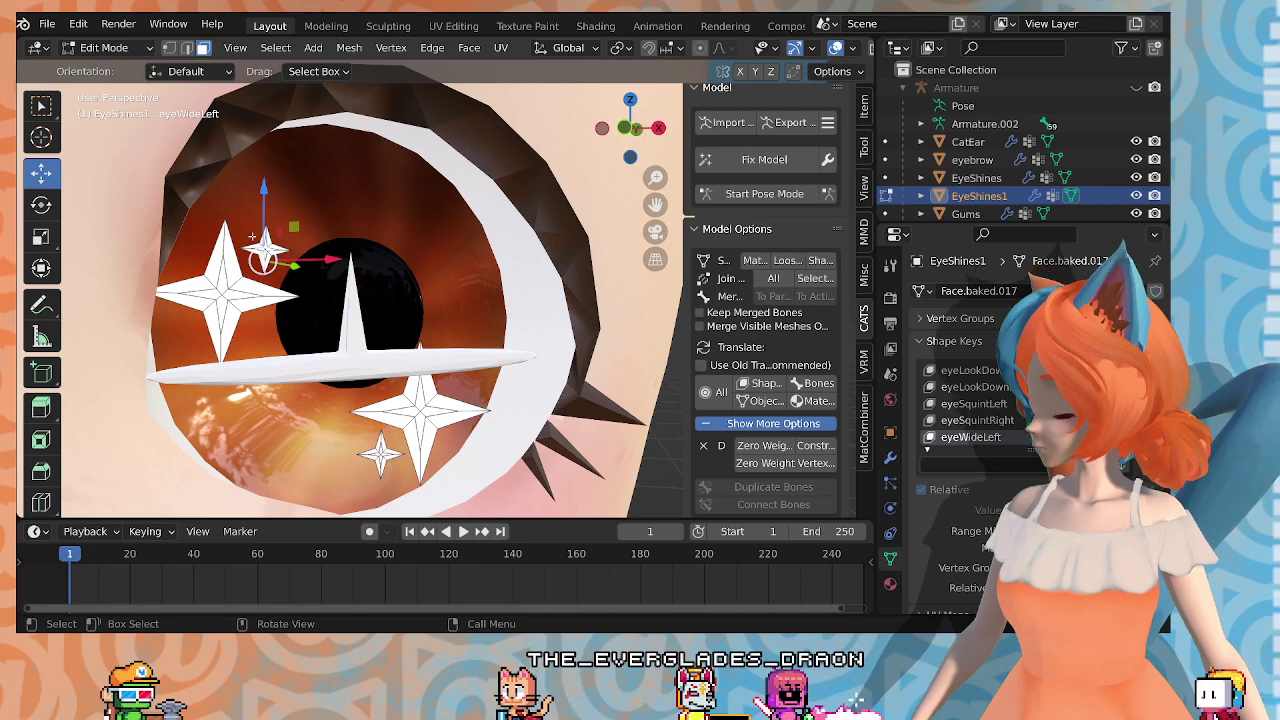
Step: Select the orange eye's small upper star and move it about 0.0028 m along X
key(c)
drag(274, 234, 311, 232)
key(Escape)
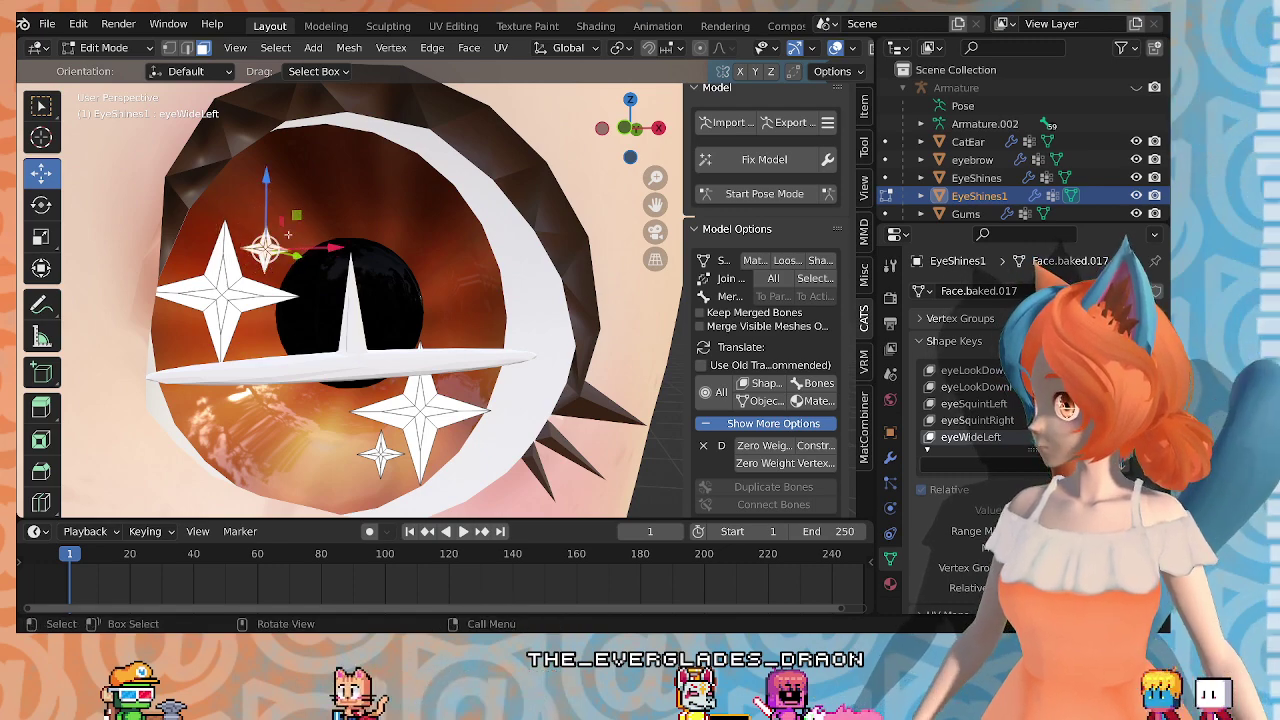
mouse_move(289, 235)
middle_down()
mouse_move(277, 243)
mouse_move(300, 300)
middle_up()
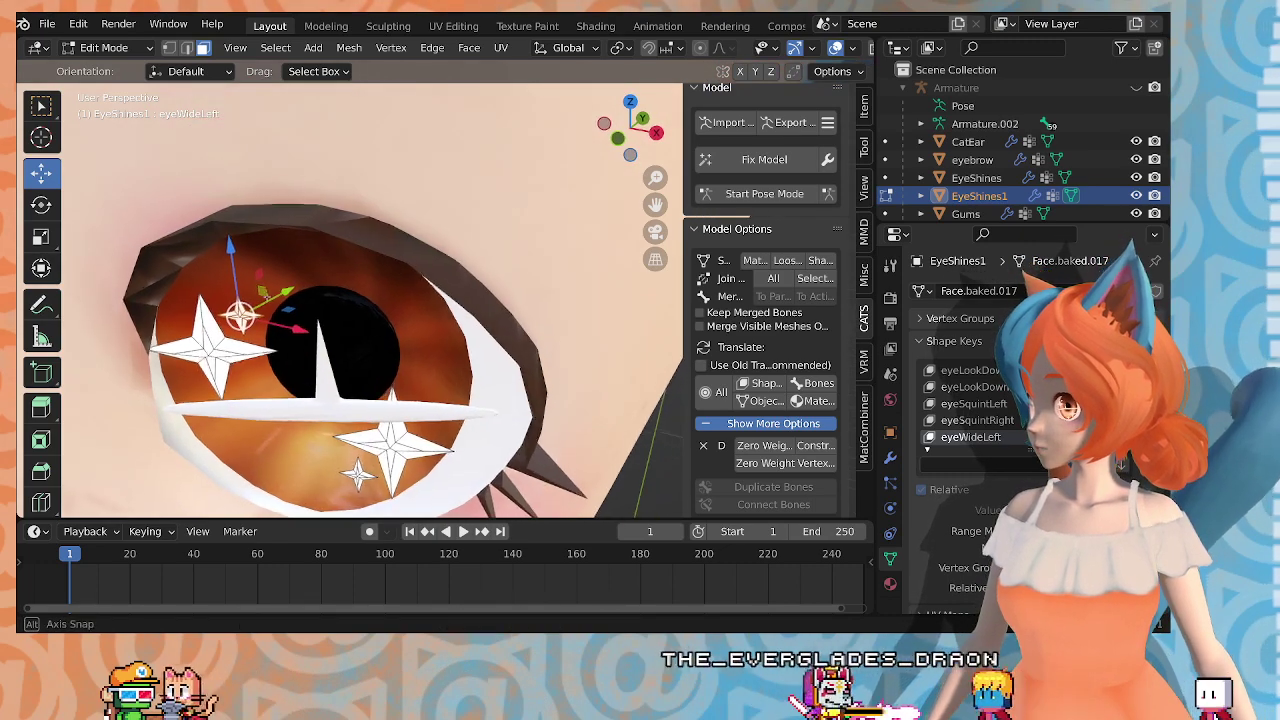
key(g)
key(x)
click(321, 327)
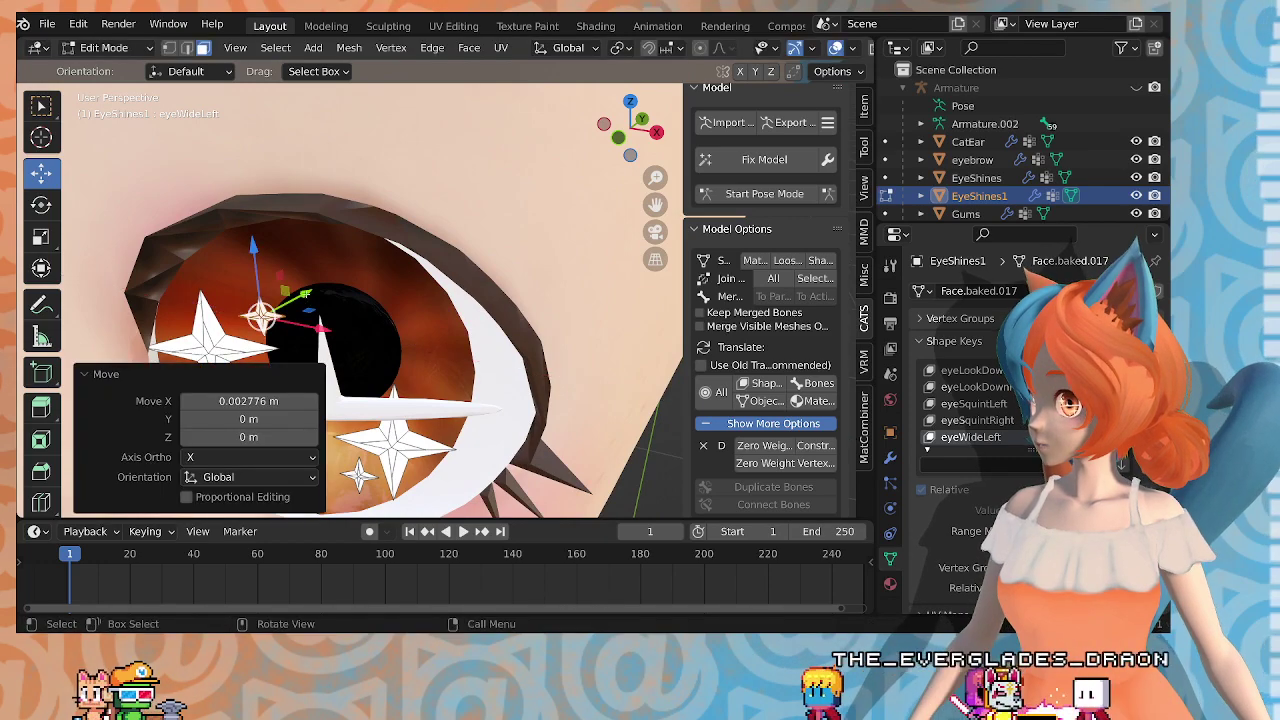
Step: Move the orange eye's small upper star about 0.0022 m along Y and about 0.0047 m up along Z
key(g)
key(y)
click(295, 280)
scroll(295, 260, up, 2)
middle_drag(295, 240, 302, 198)
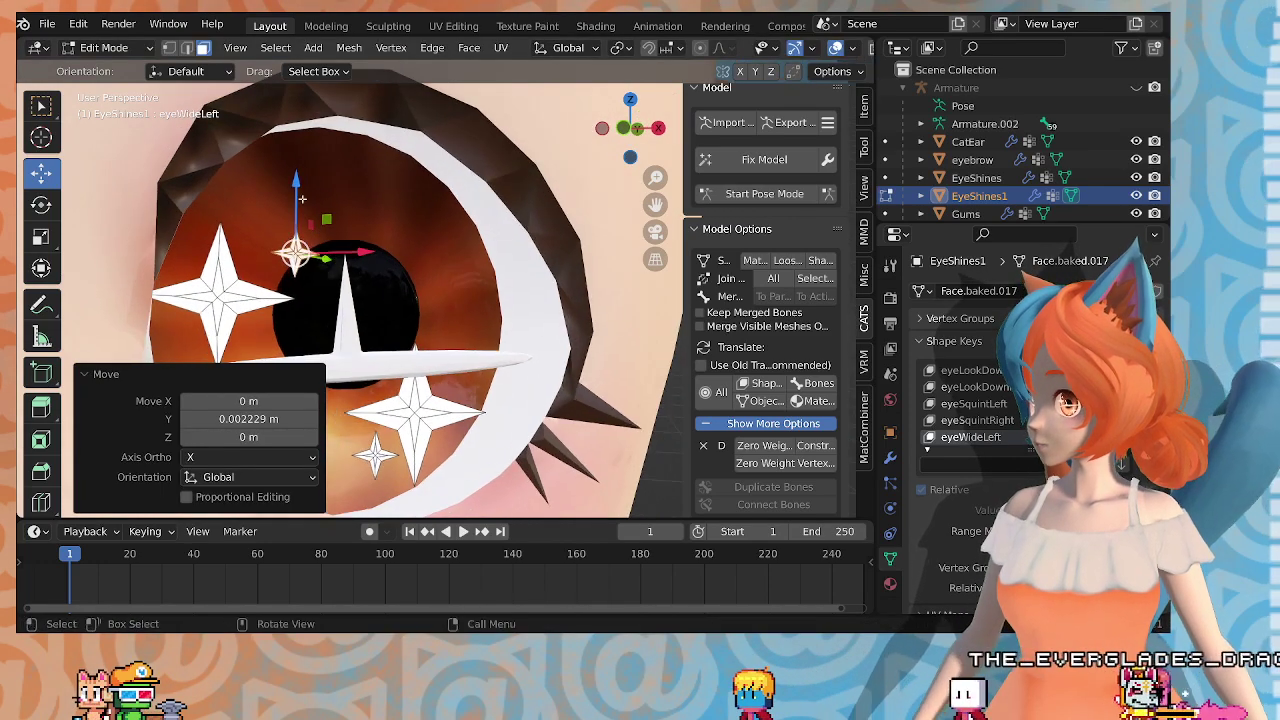
key(g)
key(z)
click(300, 149)
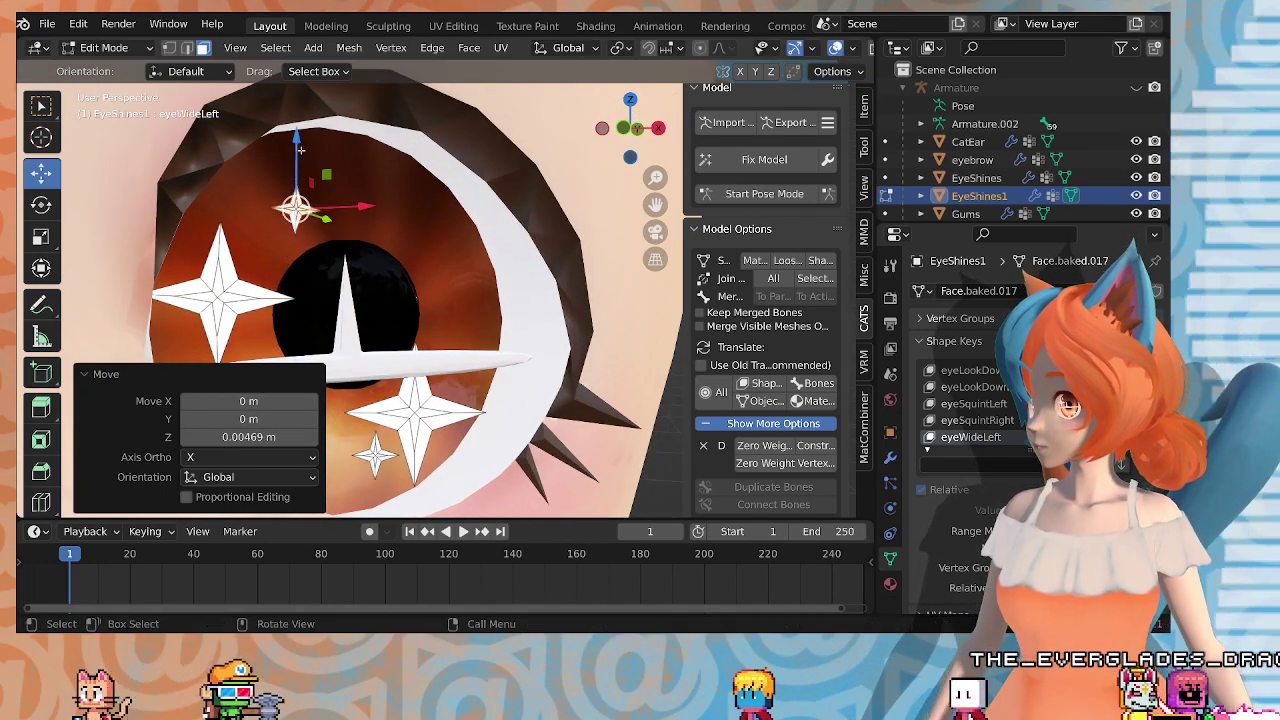
Step: Move the orange eye's small lower star about -0.0036 m along X and about 0.0015 m down along Z
scroll(301, 150, down, 3)
mouse_move(570, 172)
middle_down()
mouse_move(489, 177)
mouse_move(560, 190)
middle_up()
shift+middle_drag(647, 276, 690, 216)
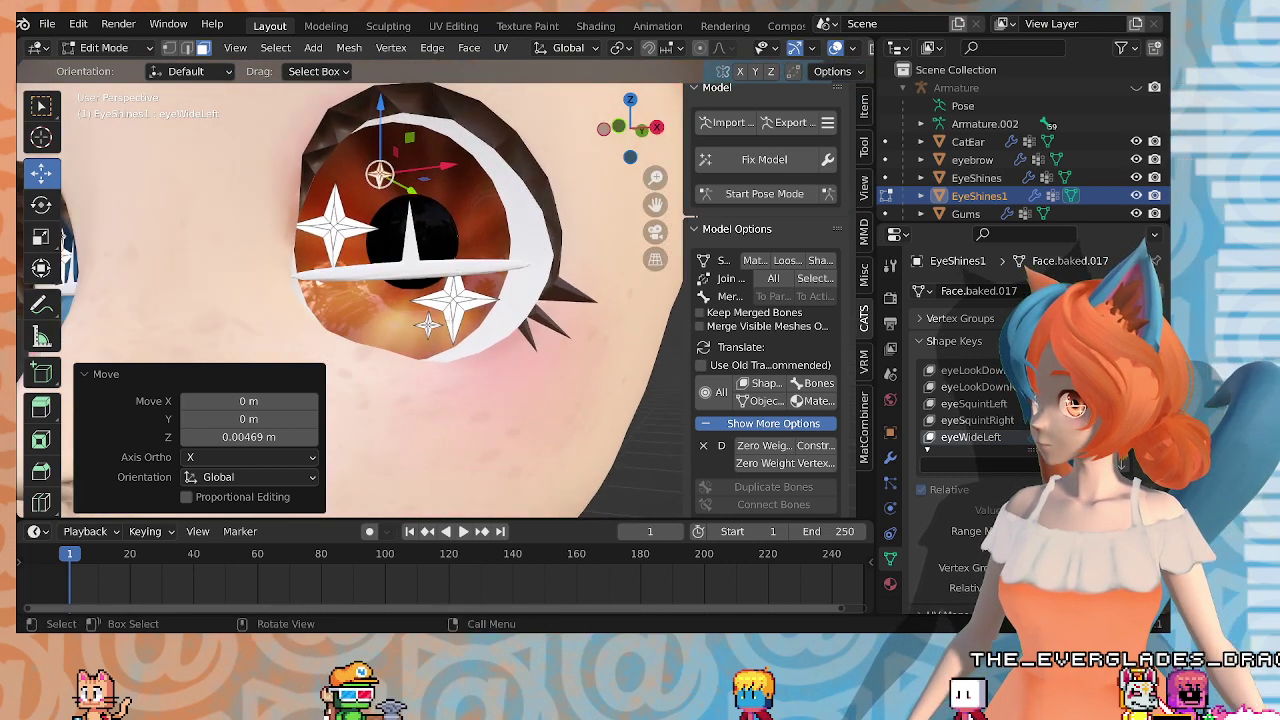
scroll(432, 256, up, 2)
click(420, 350)
scroll(428, 345, up, 2)
middle_drag(420, 350, 405, 382)
drag(482, 383, 440, 381)
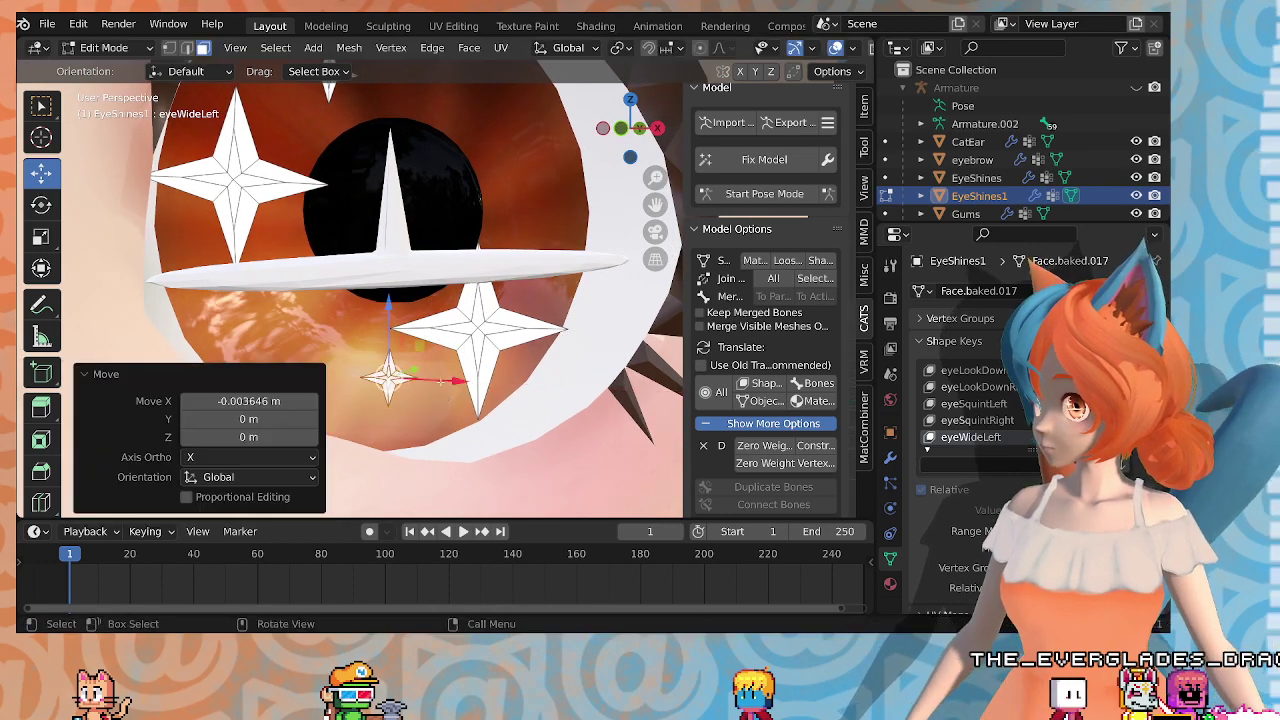
drag(385, 314, 387, 324)
Step: Nudge the orange eye's small lower star about 0.00006 m along X
scroll(387, 324, down, 5)
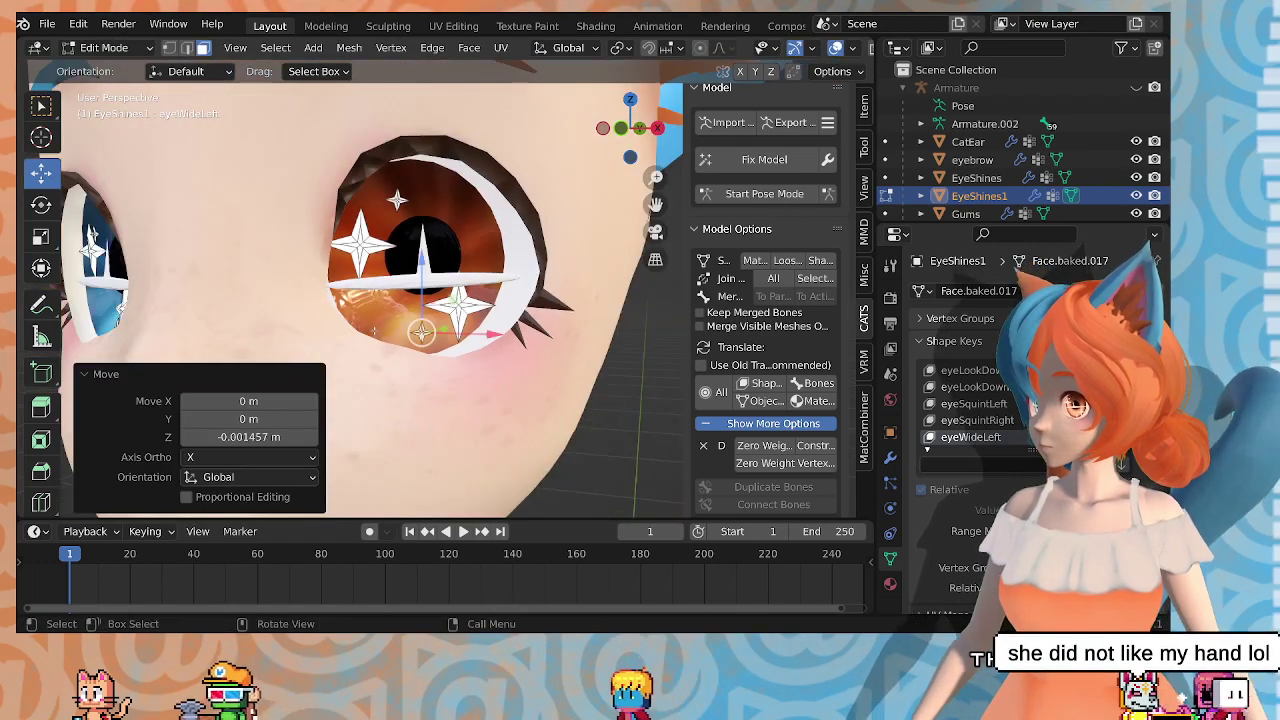
middle_drag(387, 324, 430, 345)
key(g)
key(x)
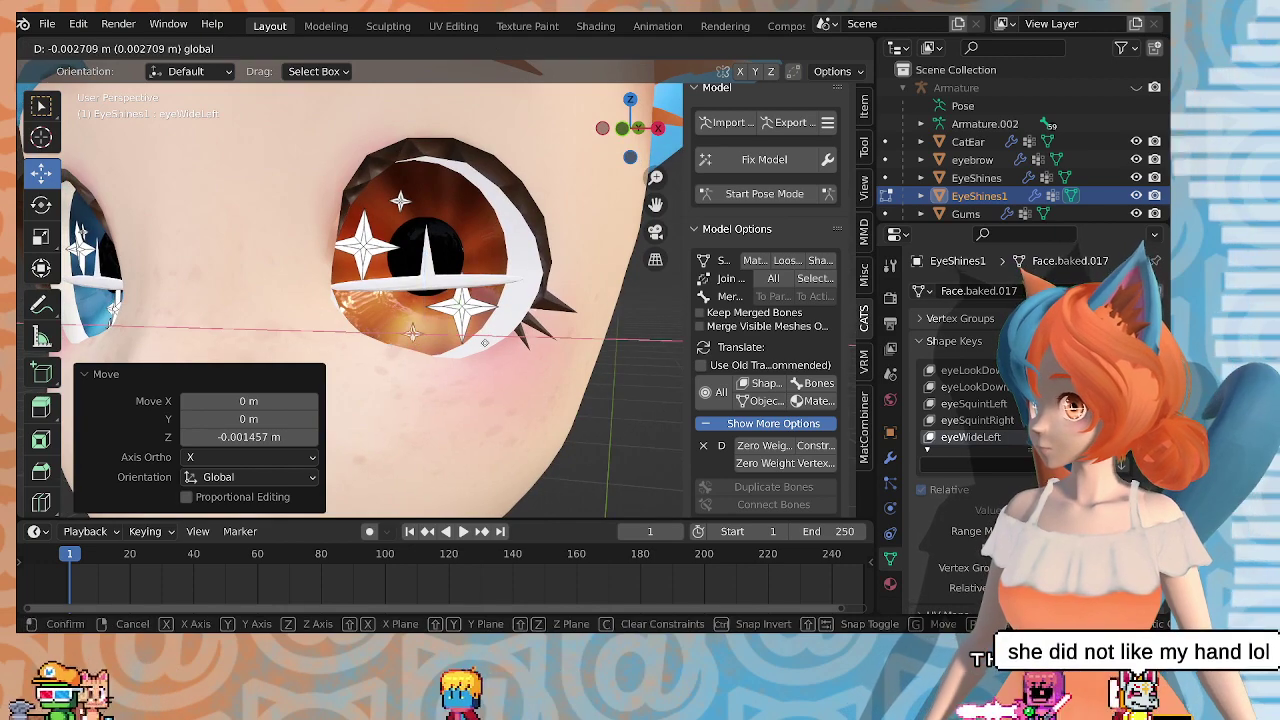
click(495, 337)
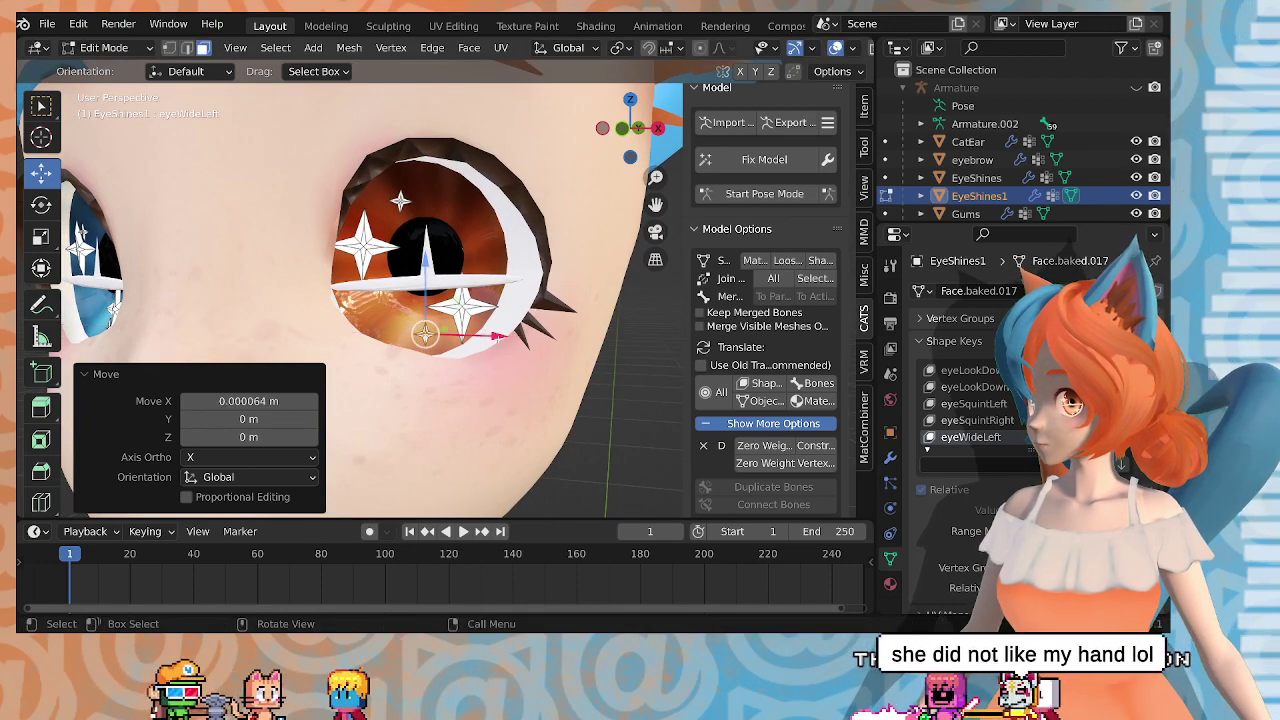
middle_drag(495, 337, 540, 326)
scroll(507, 335, down, 2)
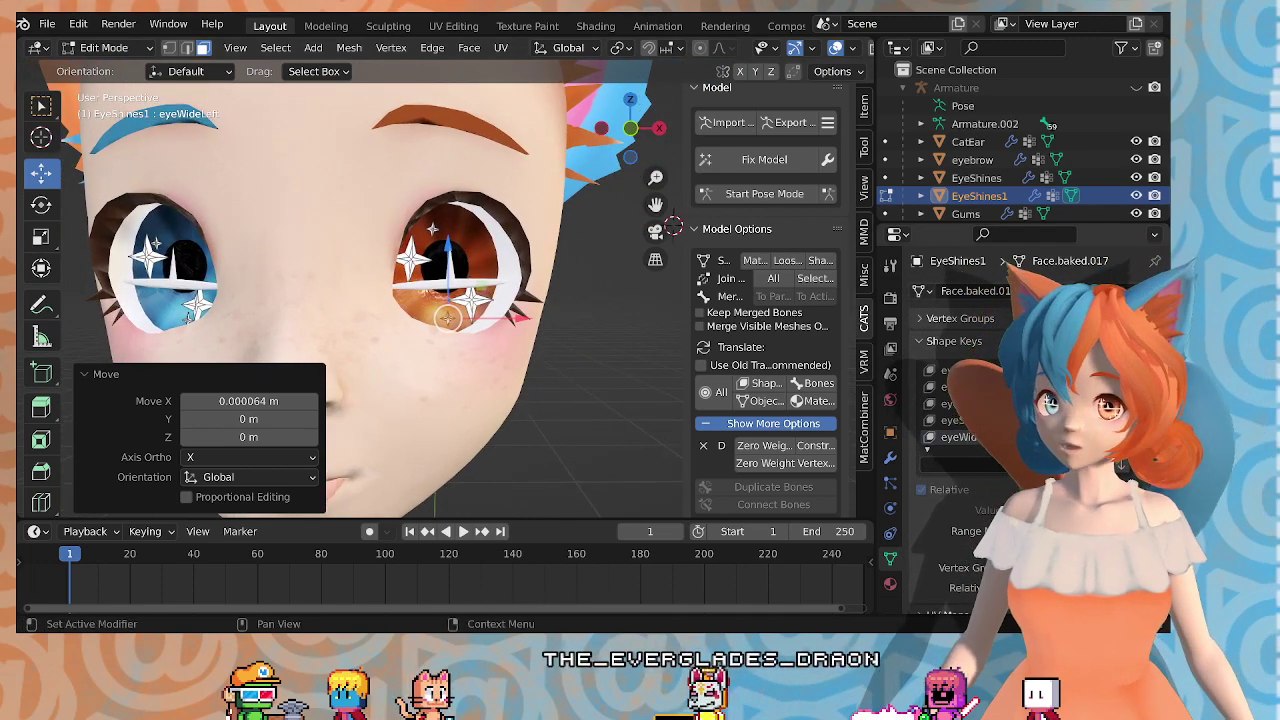
Step: In the eyeWideRight shape key, move the blue eye's small lower star about -0.0032 m along X and about 0.0009 m down along Z
click(985, 437)
middle_drag(285, 315, 405, 327)
scroll(440, 327, up, 2)
scroll(408, 330, up, 3)
click(445, 391)
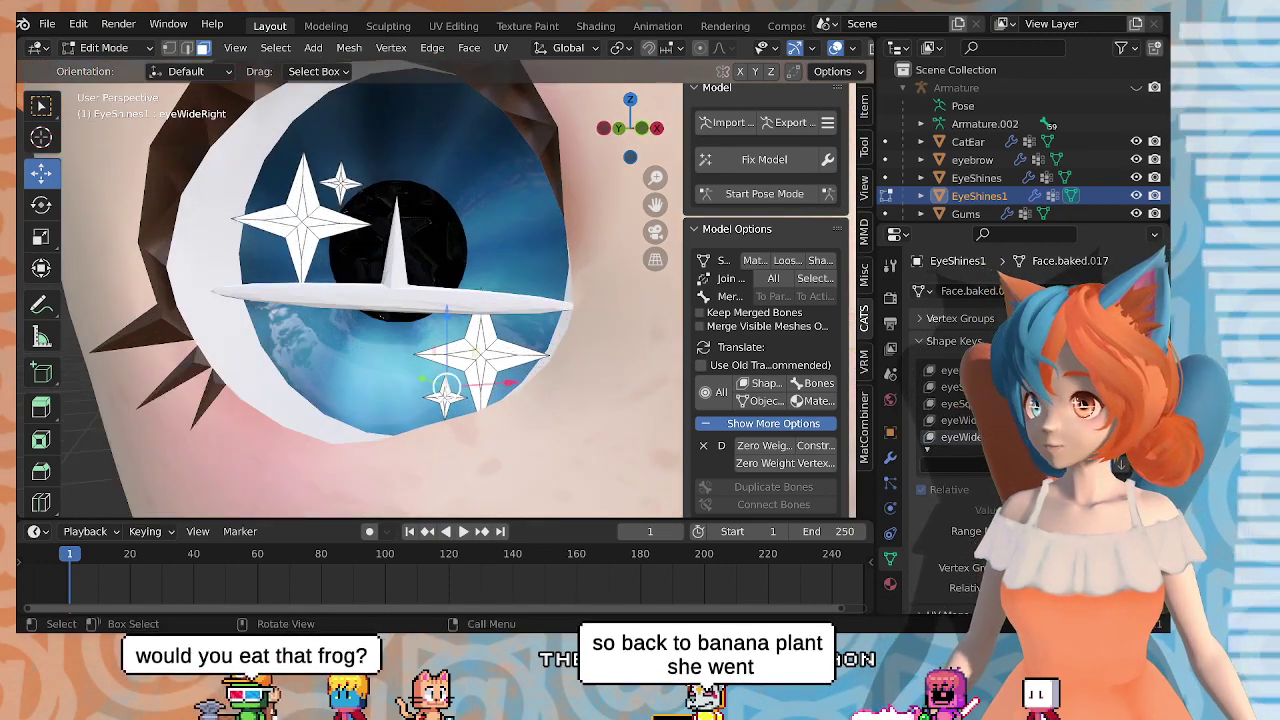
mouse_move(447, 405)
middle_down()
mouse_move(470, 405)
mouse_move(468, 442)
mouse_move(452, 410)
middle_up()
key(g)
key(x)
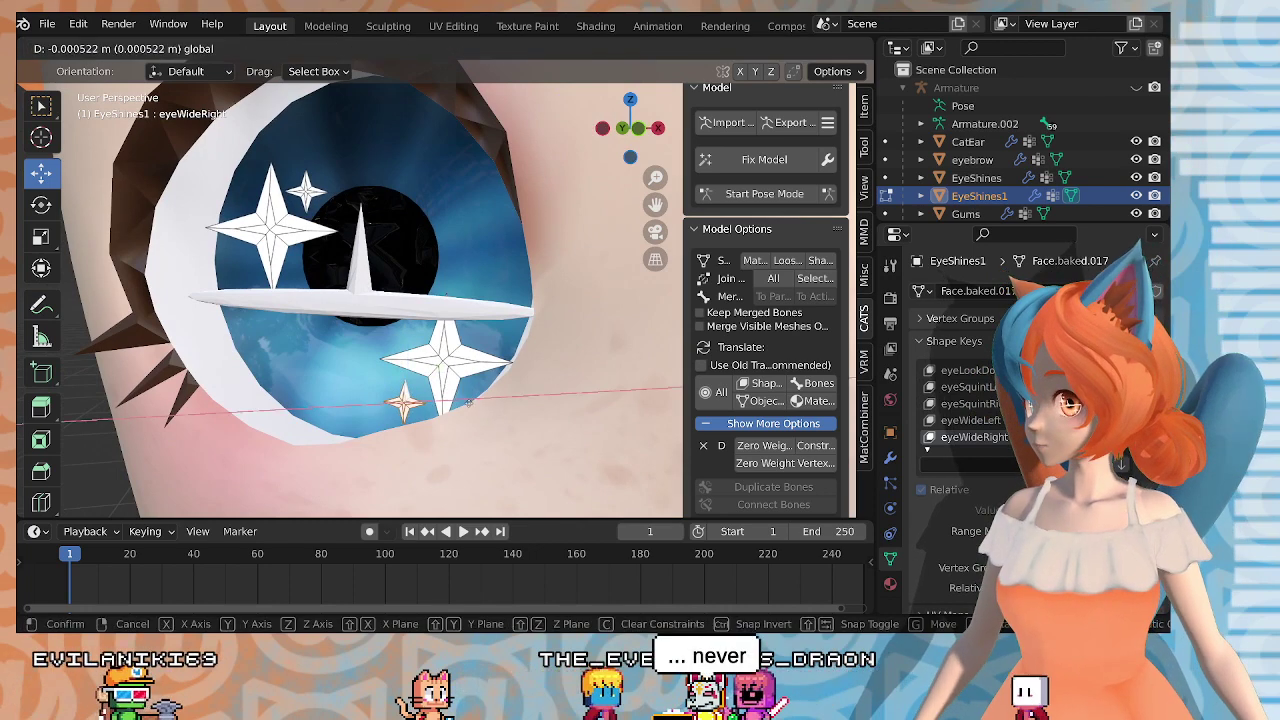
click(450, 401)
key(g)
key(z)
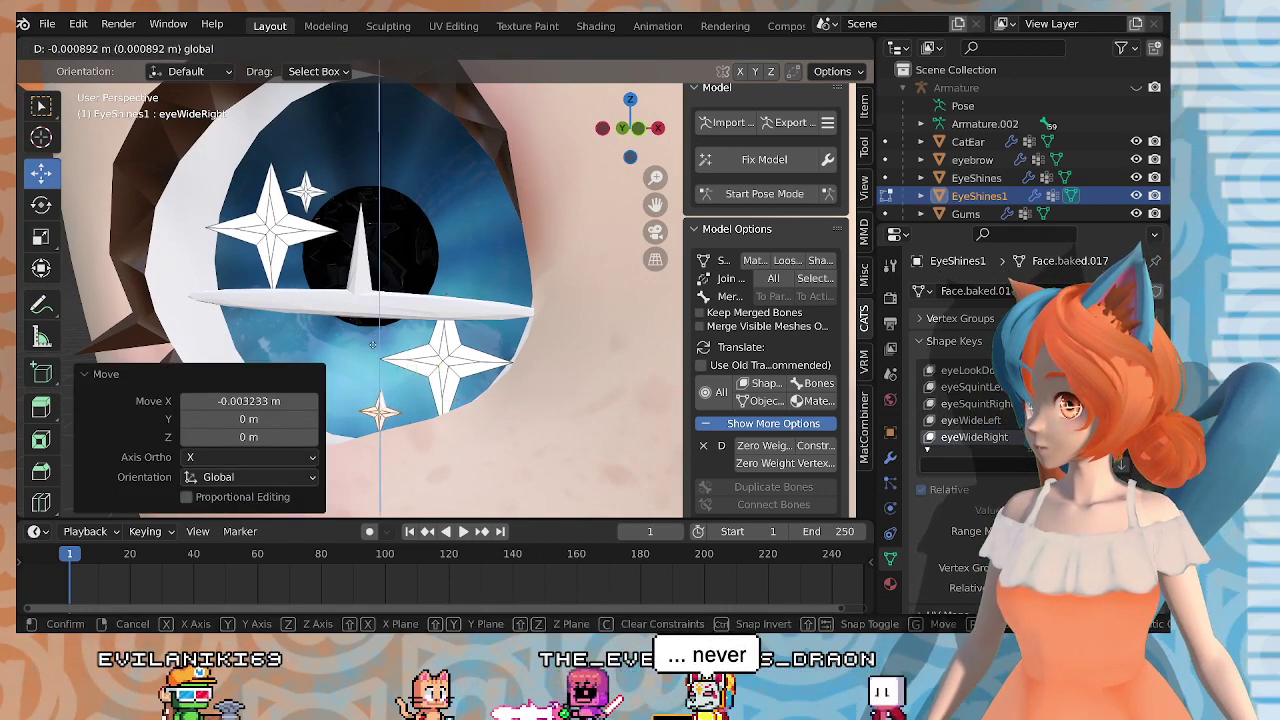
click(450, 408)
Step: Select the blue eye's small upper star and reposition it, including a nudge of about 0.0001 m along X, and leave mesh editing
key(alt+a)
key(c)
click(308, 190)
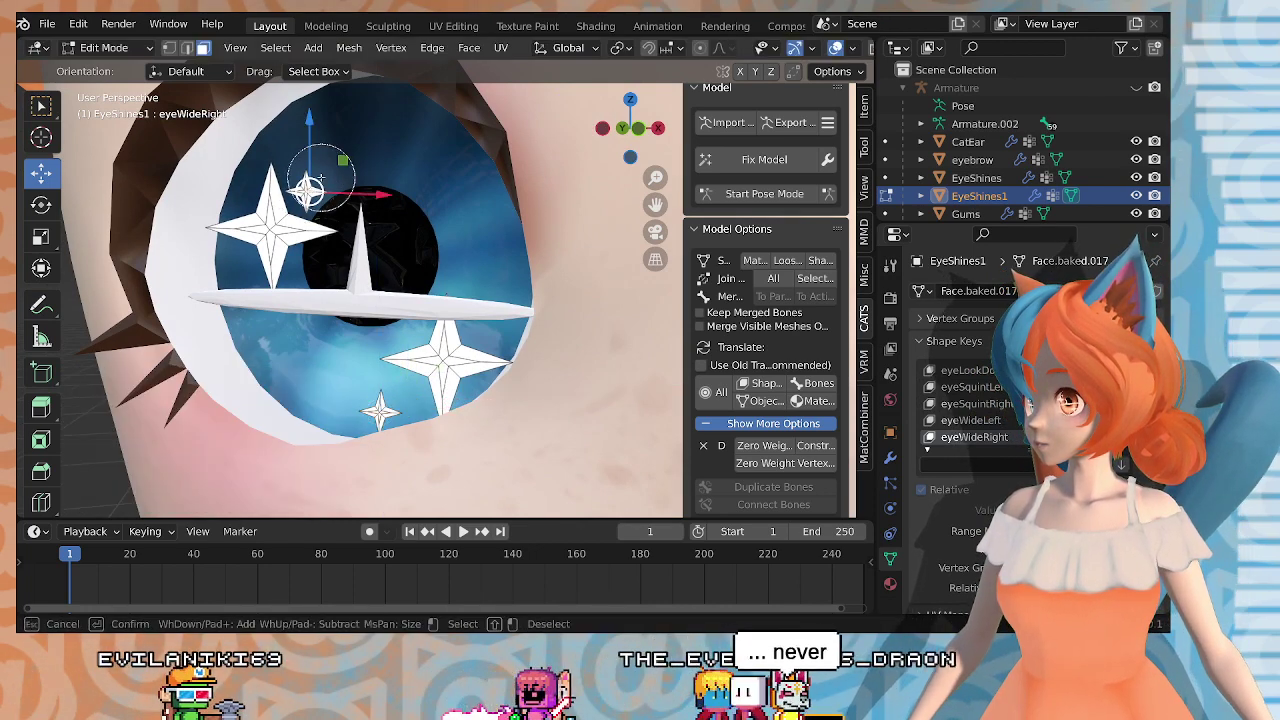
click(321, 178)
right_click(321, 178)
drag(378, 190, 401, 191)
drag(335, 137, 397, 161)
scroll(440, 220, down, 5)
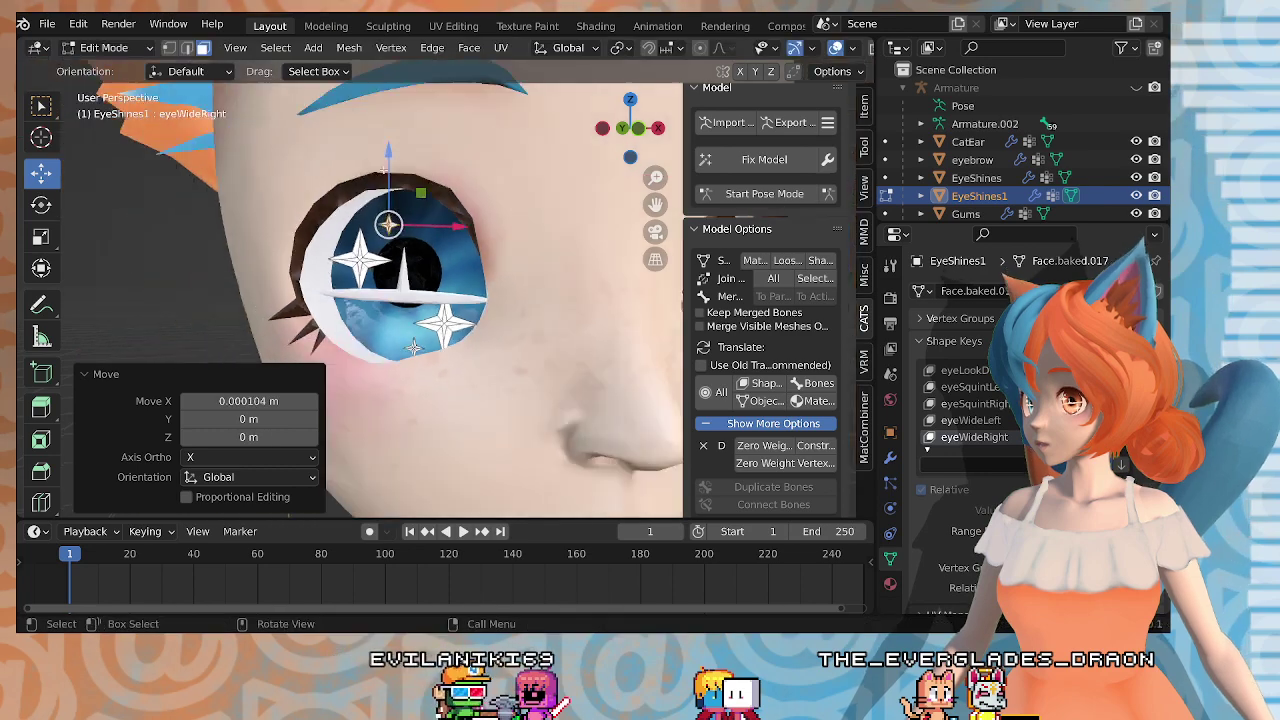
middle_drag(463, 250, 422, 270)
key(Tab)
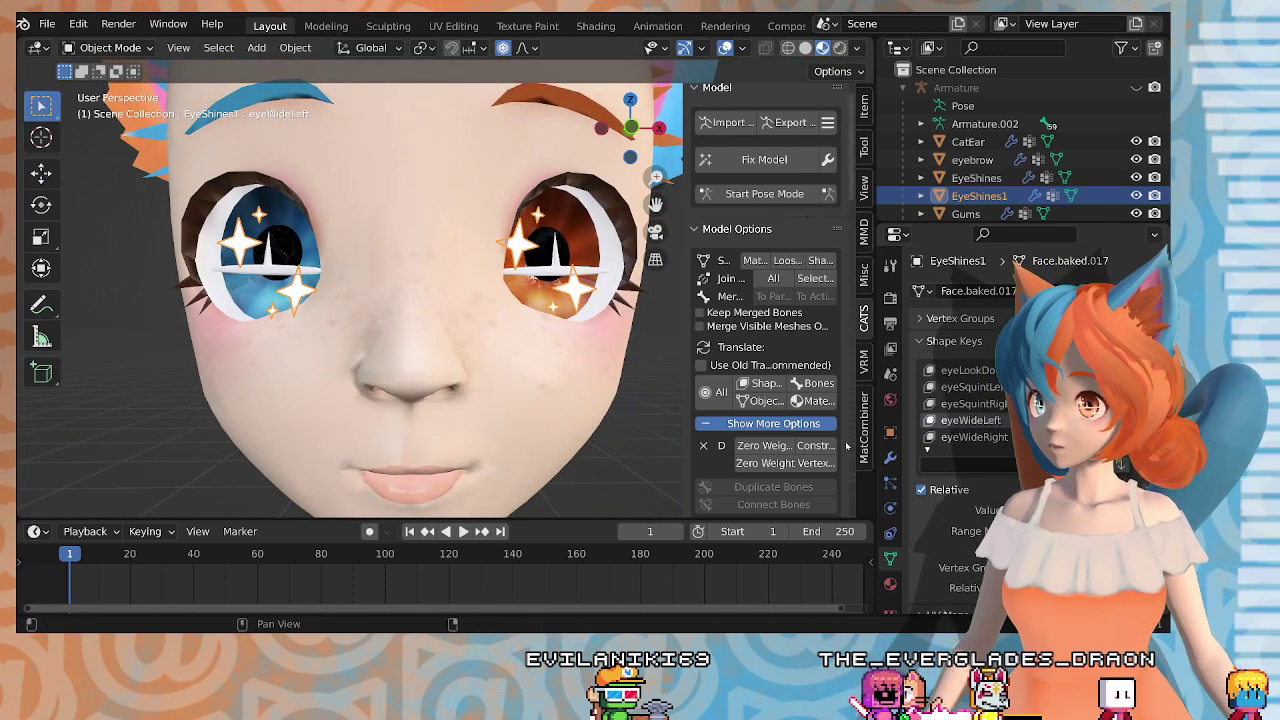
Step: Select the face mesh and open it for vertex editing with its eyeWideLeft shape key active
scroll(420, 350, down, 2)
middle_drag(320, 345, 212, 394)
scroll(272, 369, up, 3)
scroll(272, 369, up, 2)
click(340, 340)
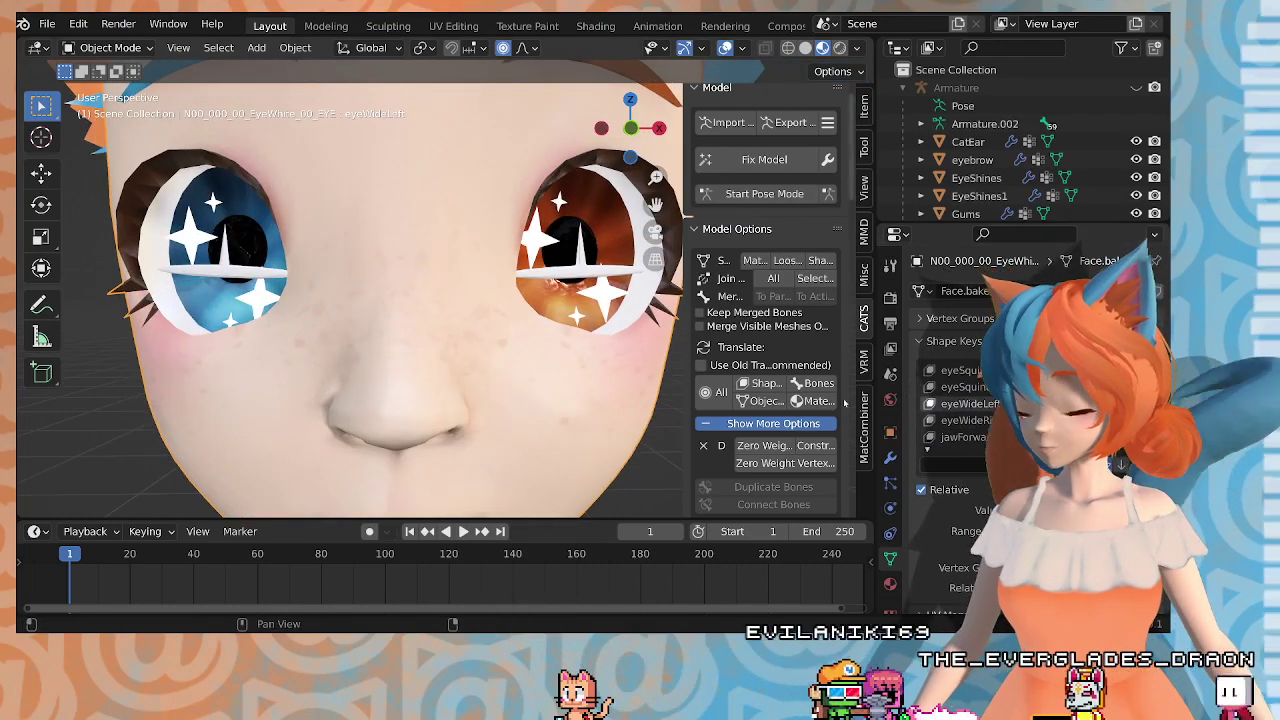
key(Tab)
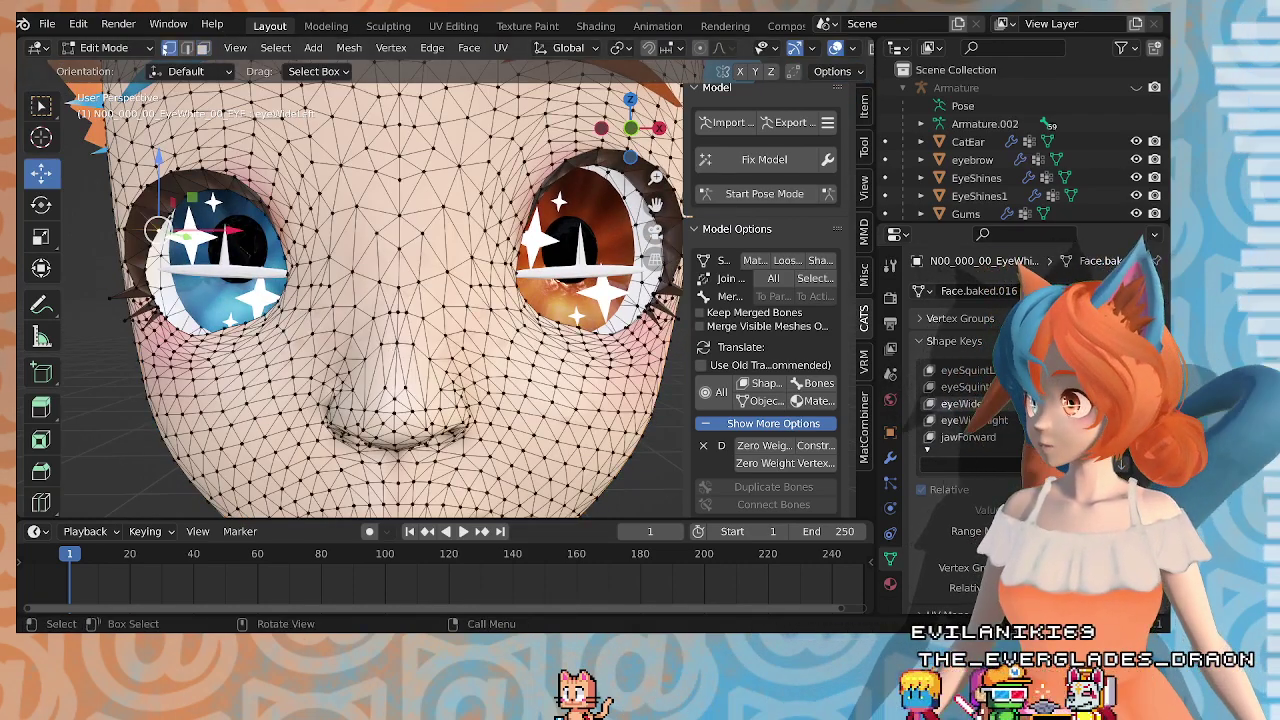
Step: Lower the orange eye's lower lid vertex about 0.0023 m along Z with smooth proportional editing at a size of about 0.018 m
shift+middle_drag(420, 320, 272, 272)
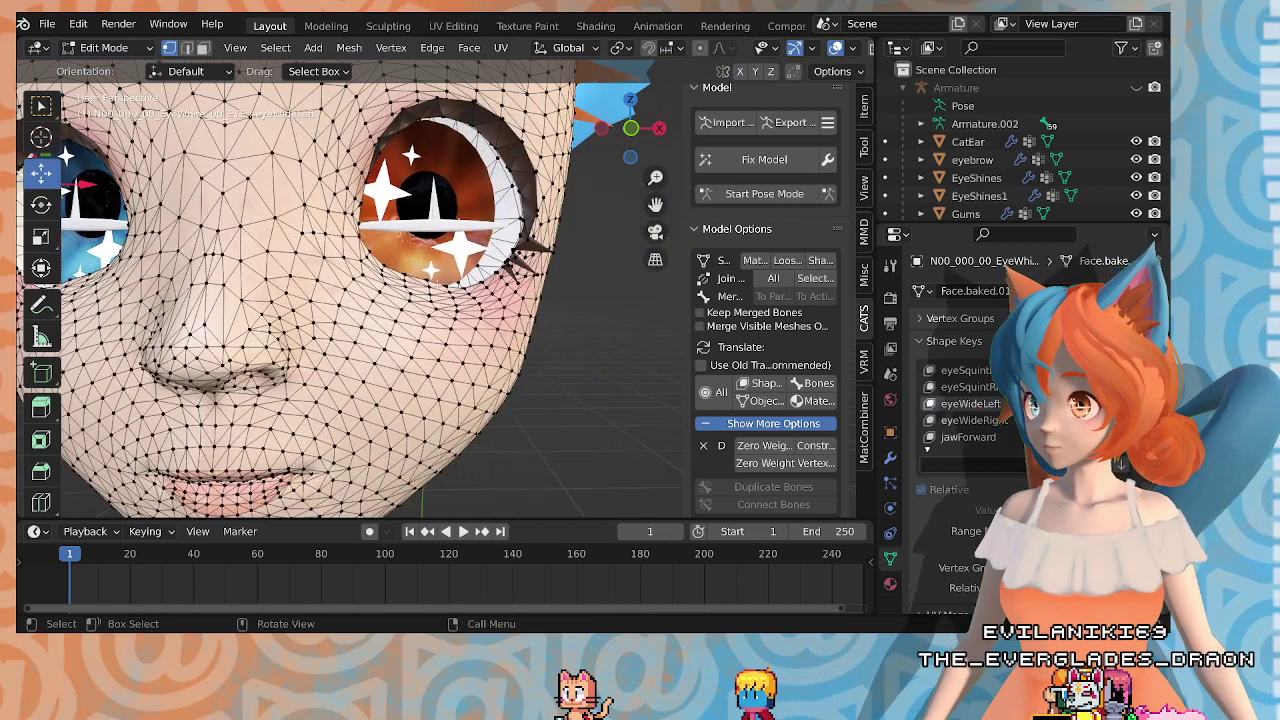
key(g)
key(z)
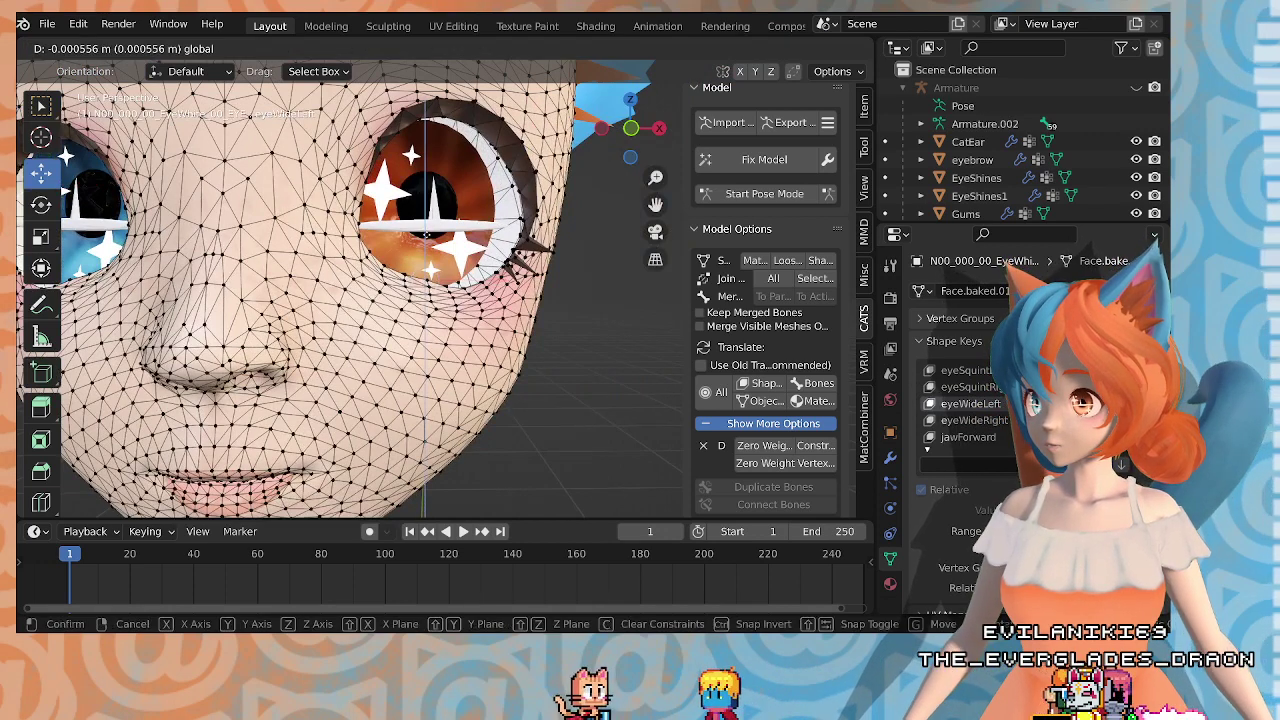
click(428, 268)
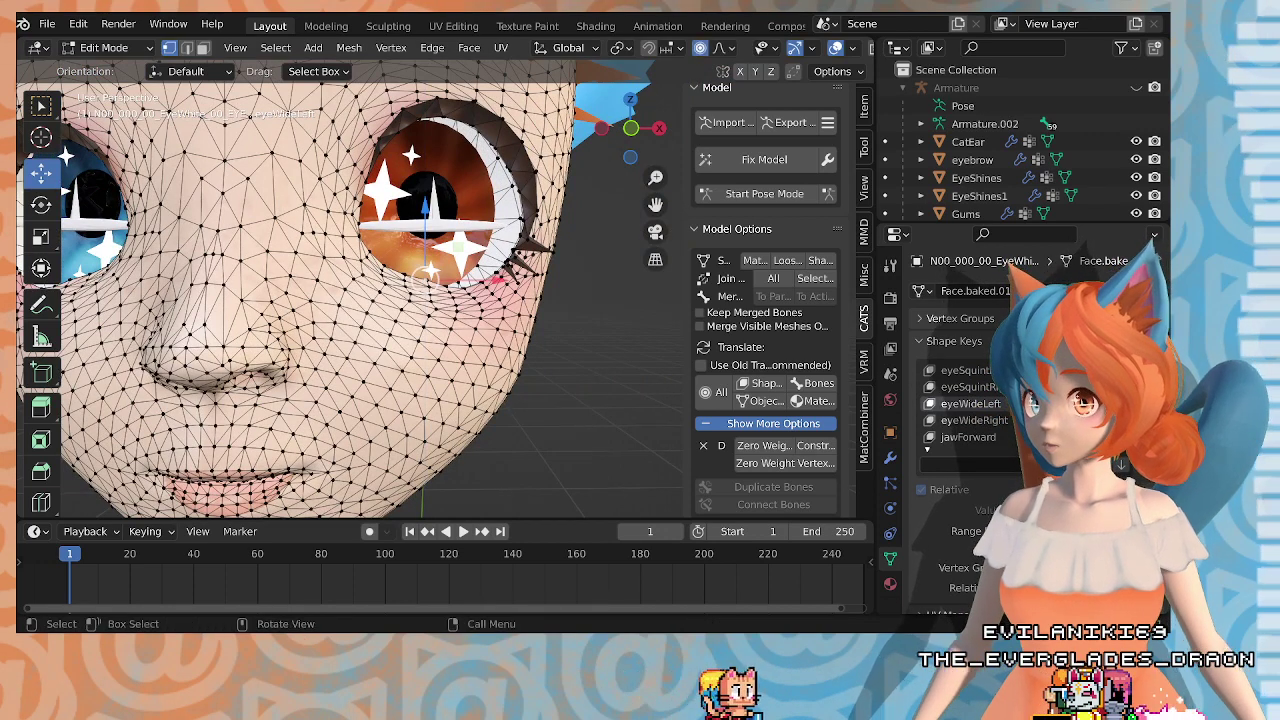
drag(425, 213, 423, 212)
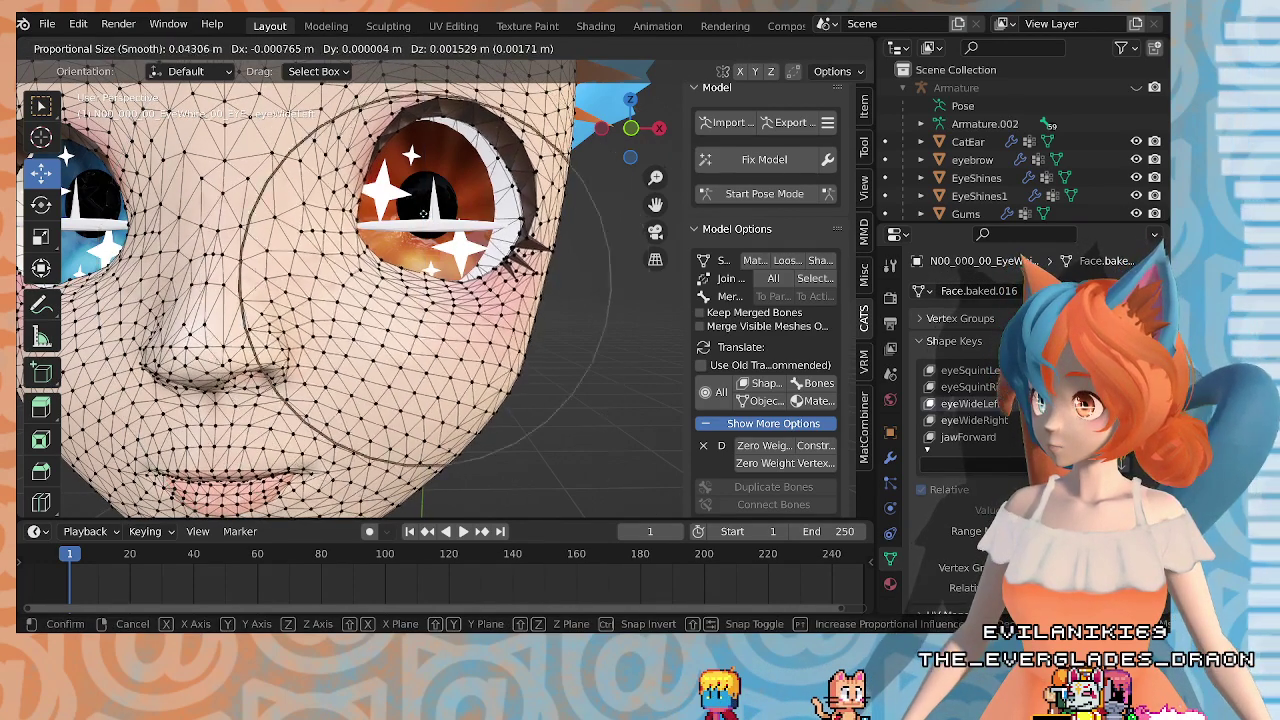
scroll(423, 213, up, 9)
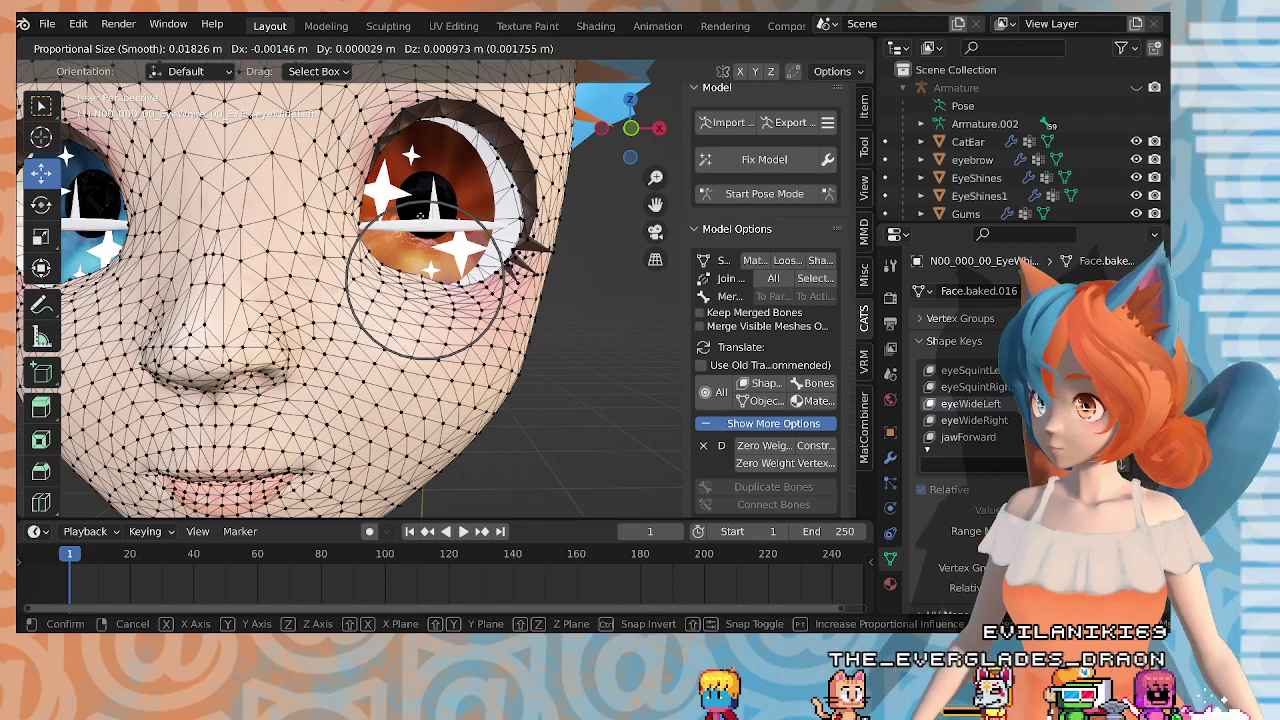
key(z)
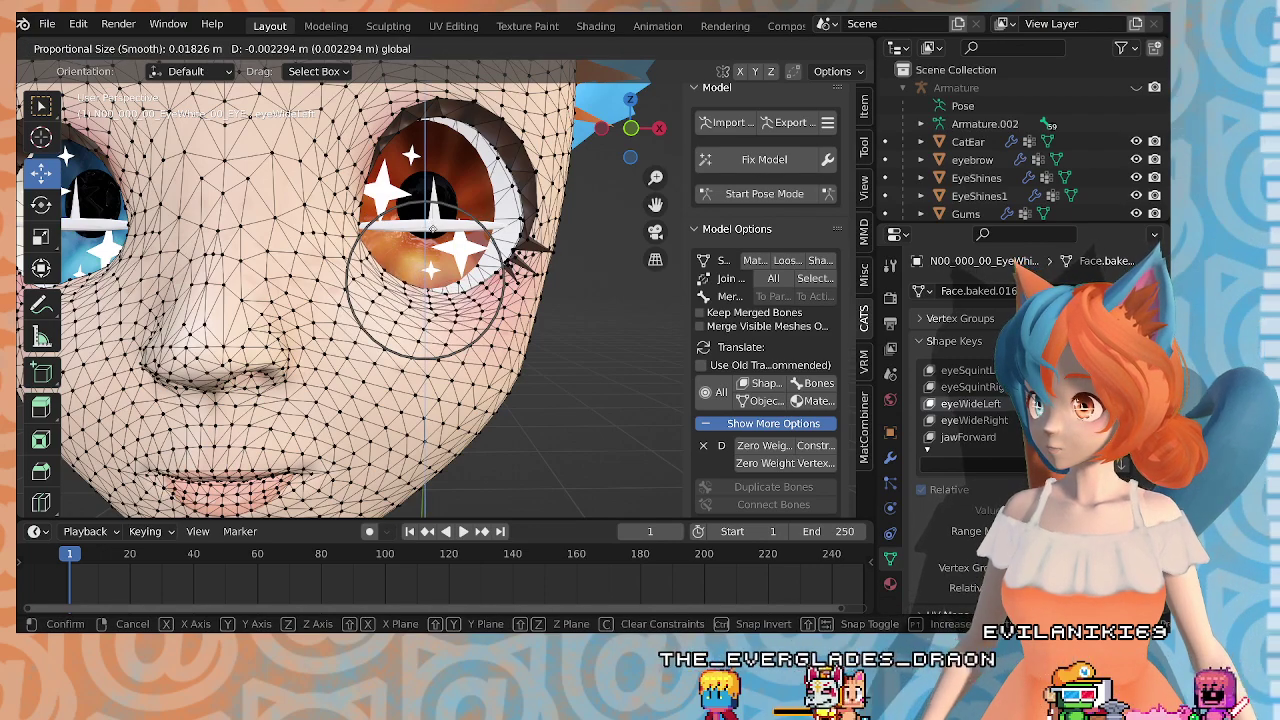
click(433, 229)
Step: In the eyeWideRight shape key, lower the blue eye's lower lid about 0.0026 m along Z with proportional editing and leave mesh editing
click(974, 420)
shift+middle_drag(520, 300, 566, 289)
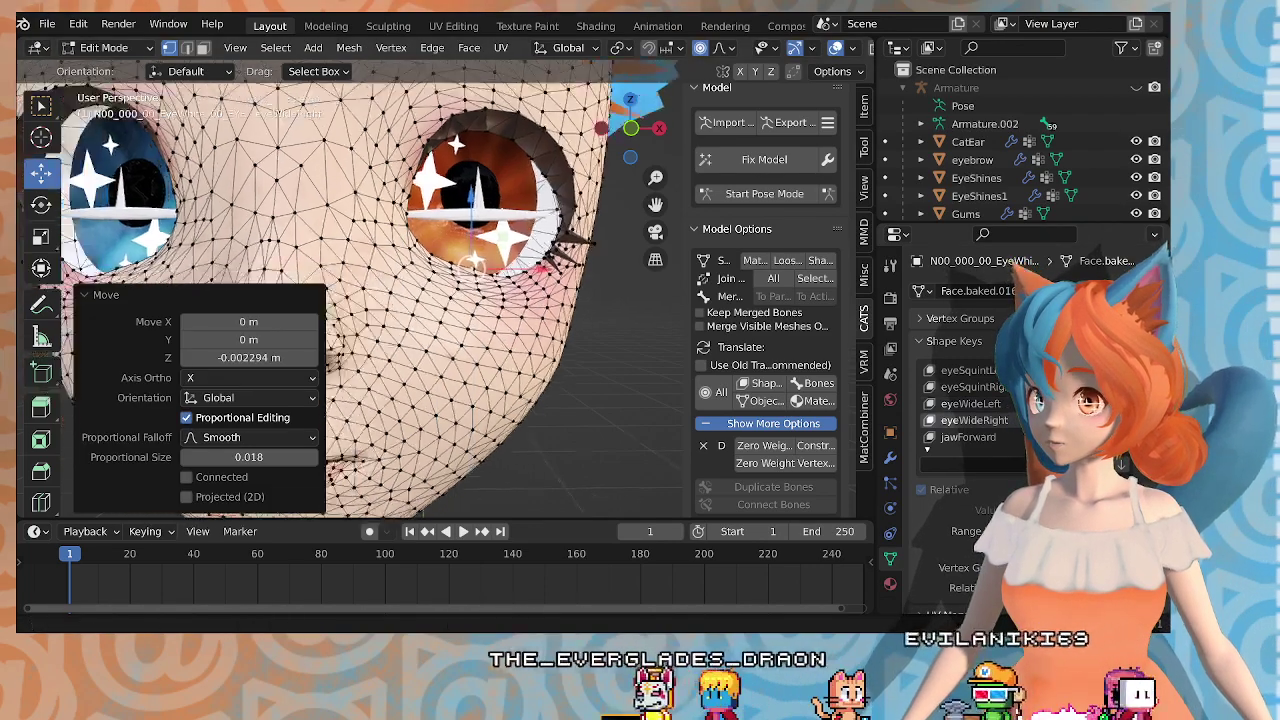
shift+middle_drag(400, 290, 663, 277)
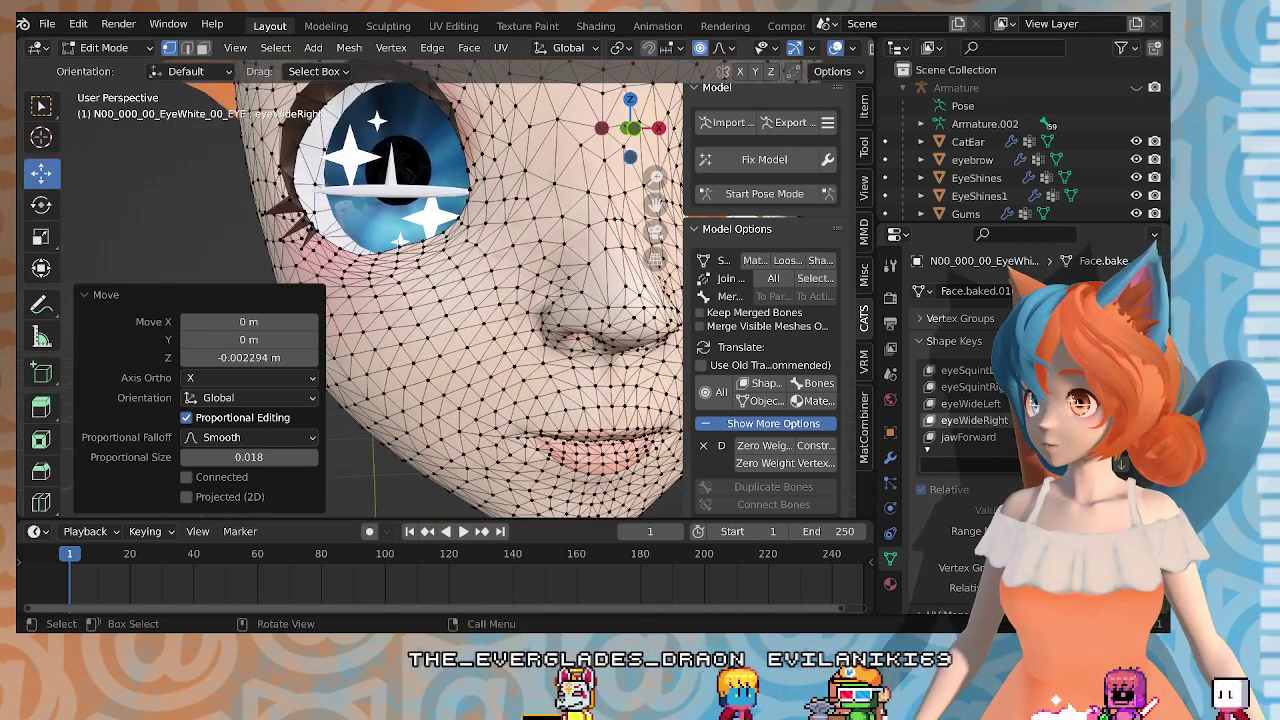
click(401, 243)
key(g)
key(z)
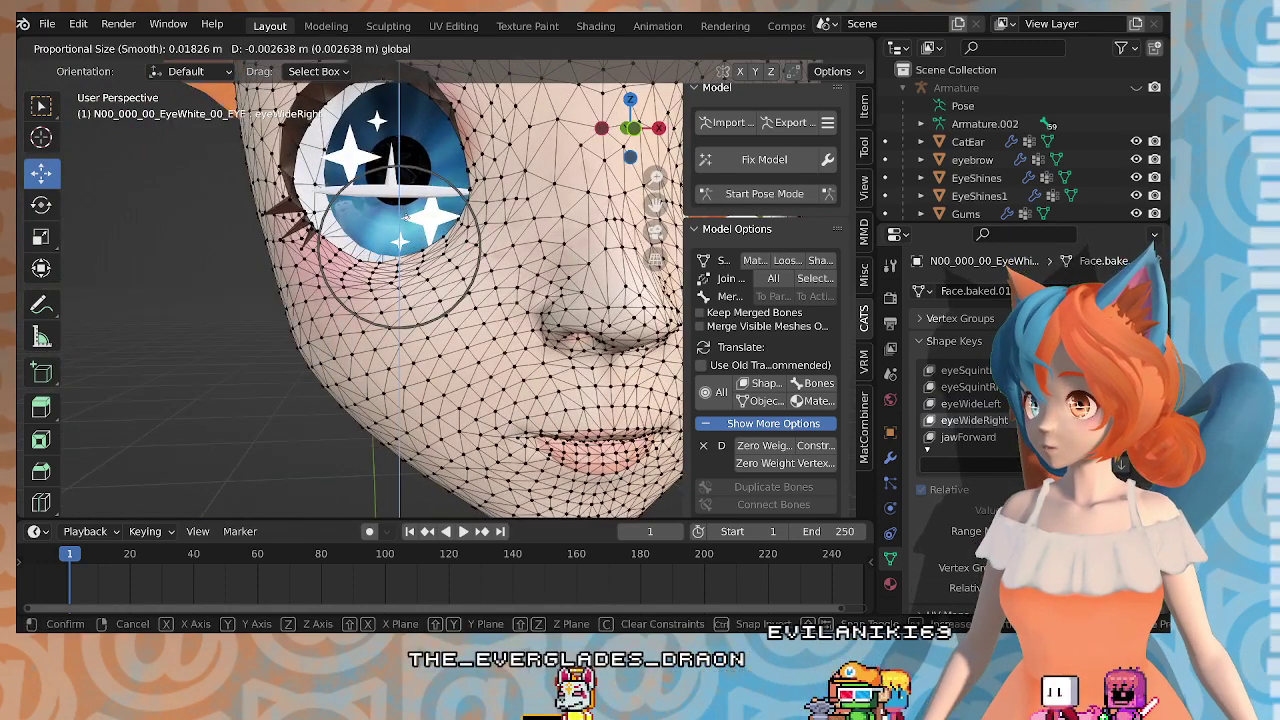
click(405, 217)
scroll(405, 217, down, 5)
key(Tab)
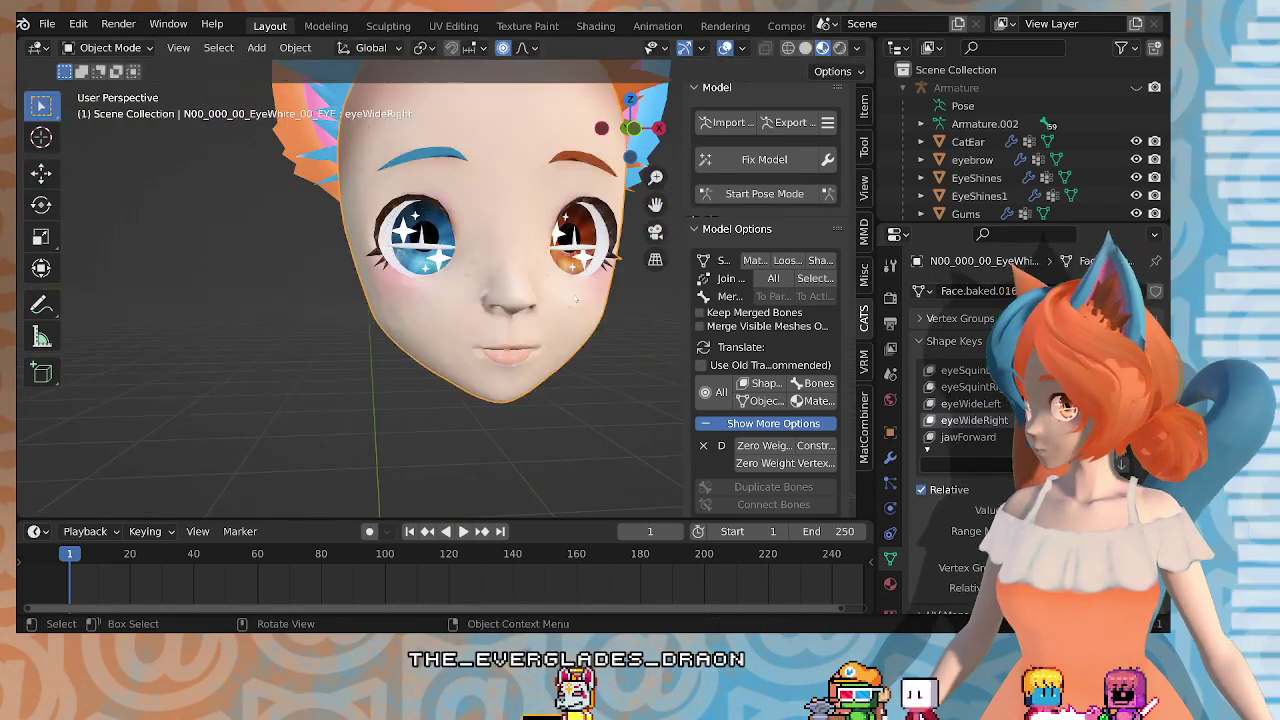
Step: Join all of the avatar's meshes into a single body mesh
middle_drag(420, 283, 461, 283)
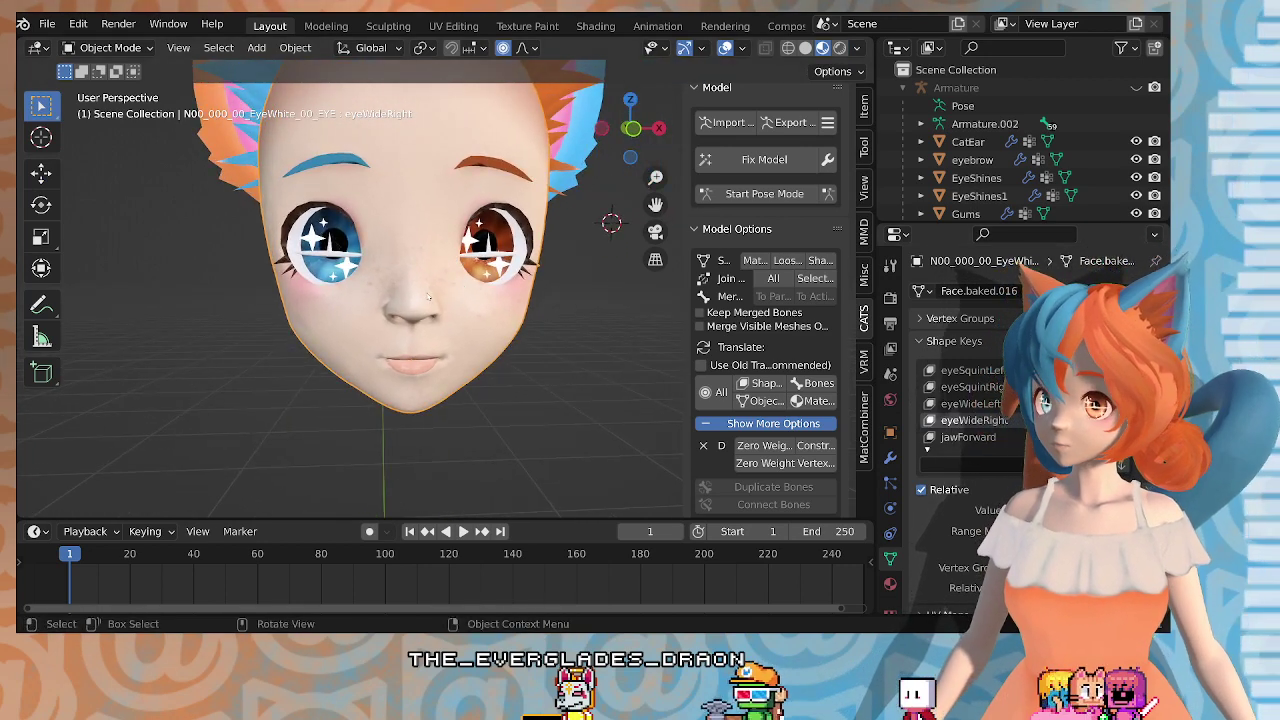
click(428, 296)
click(773, 286)
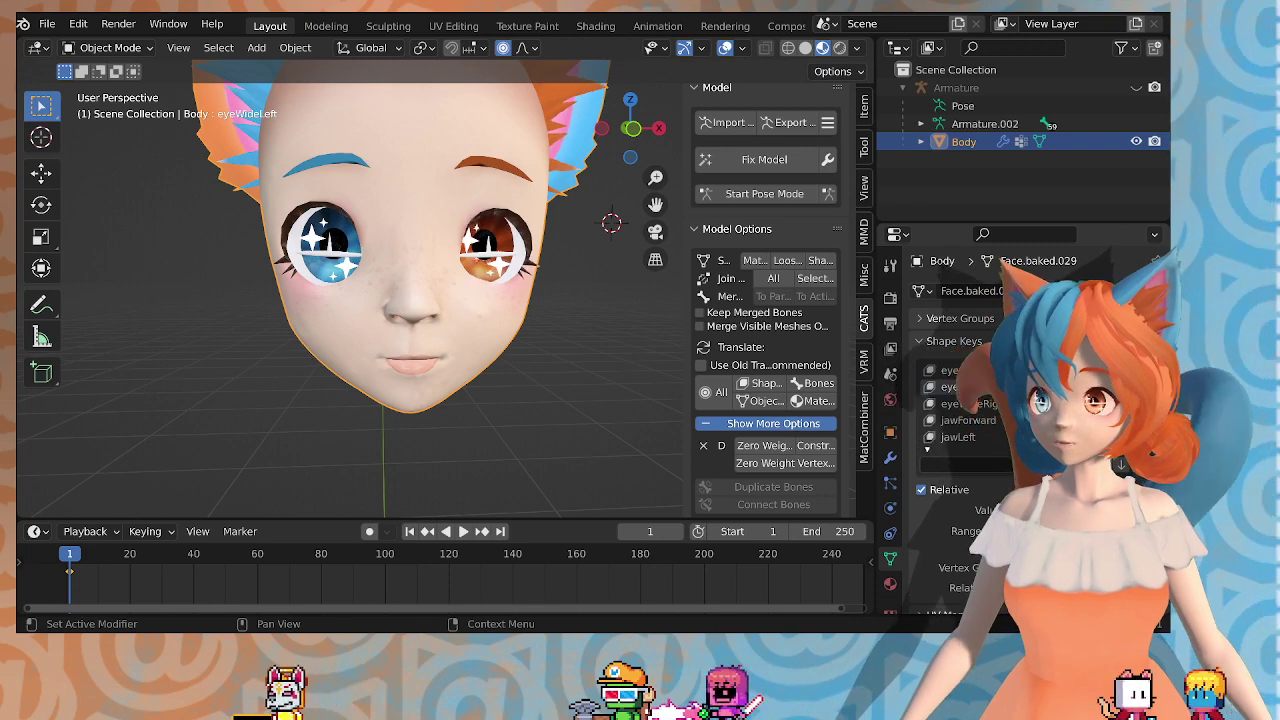
Step: Slide down the values of the joined body's eyeWideLeft and eyeWideRight shape keys to compare the eyes and cat ears
scroll(535, 325, down, 4)
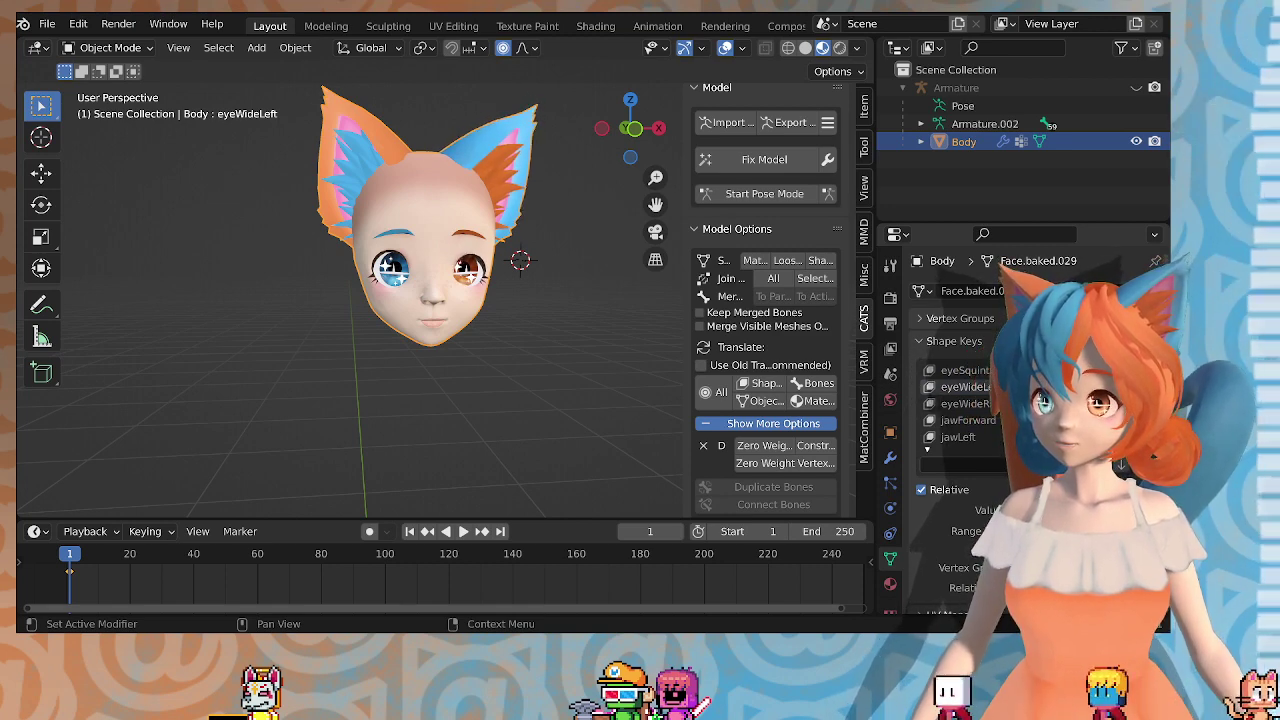
drag(1110, 510, 1015, 510)
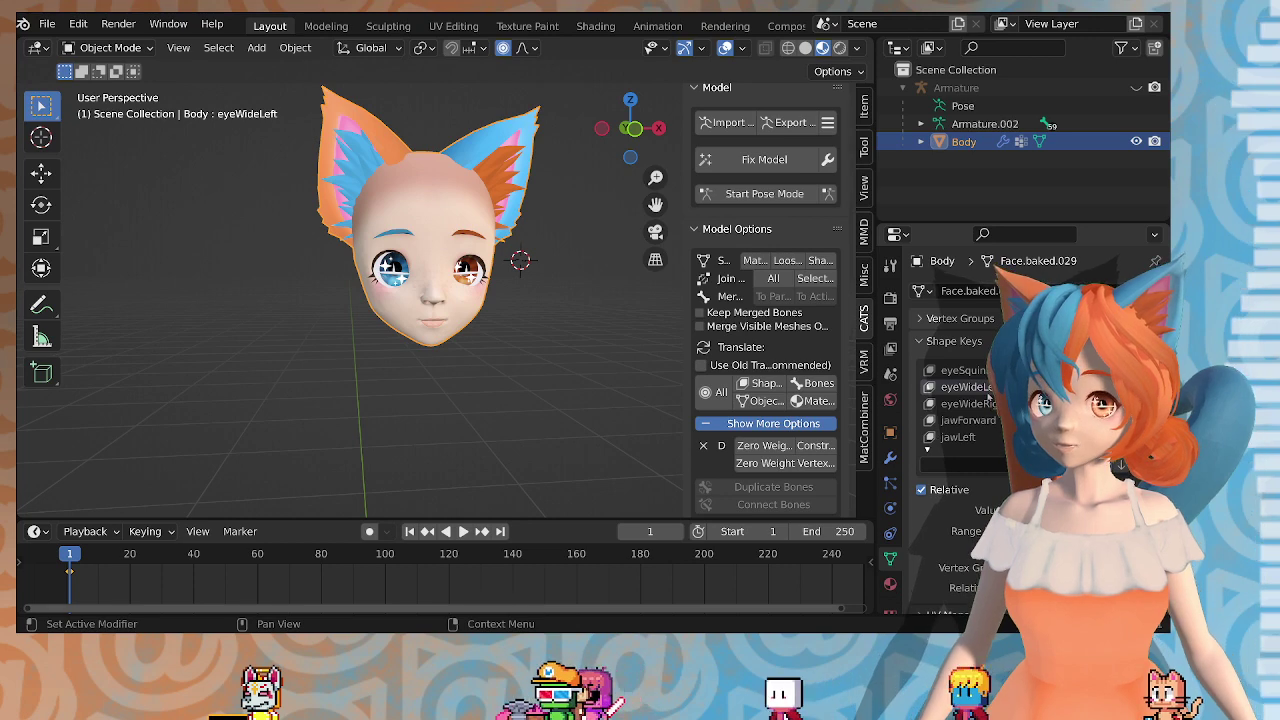
click(987, 403)
mouse_move(1110, 510)
mouse_down()
mouse_move(1015, 510)
mouse_move(1110, 510)
mouse_up()
drag(1110, 510, 1015, 510)
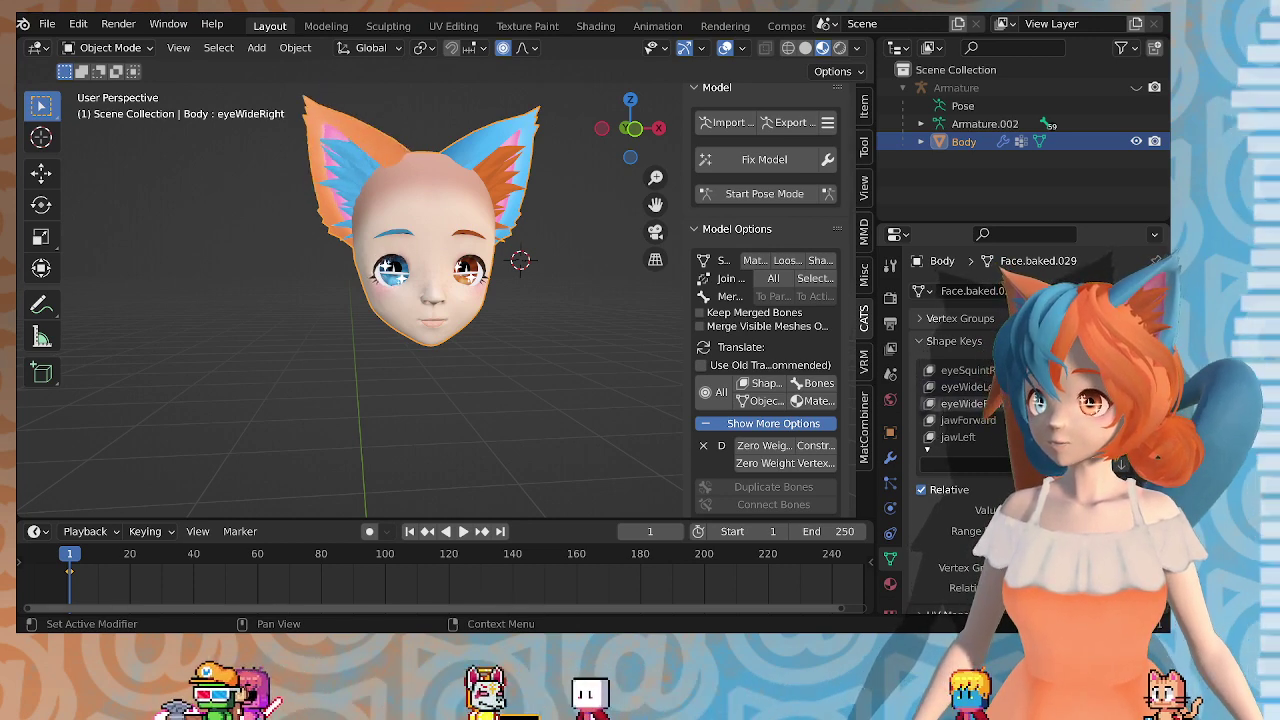
Step: Examine the joined head from the front and look through the remaining jaw, mouth and nose shape keys
middle_drag(506, 300, 505, 327)
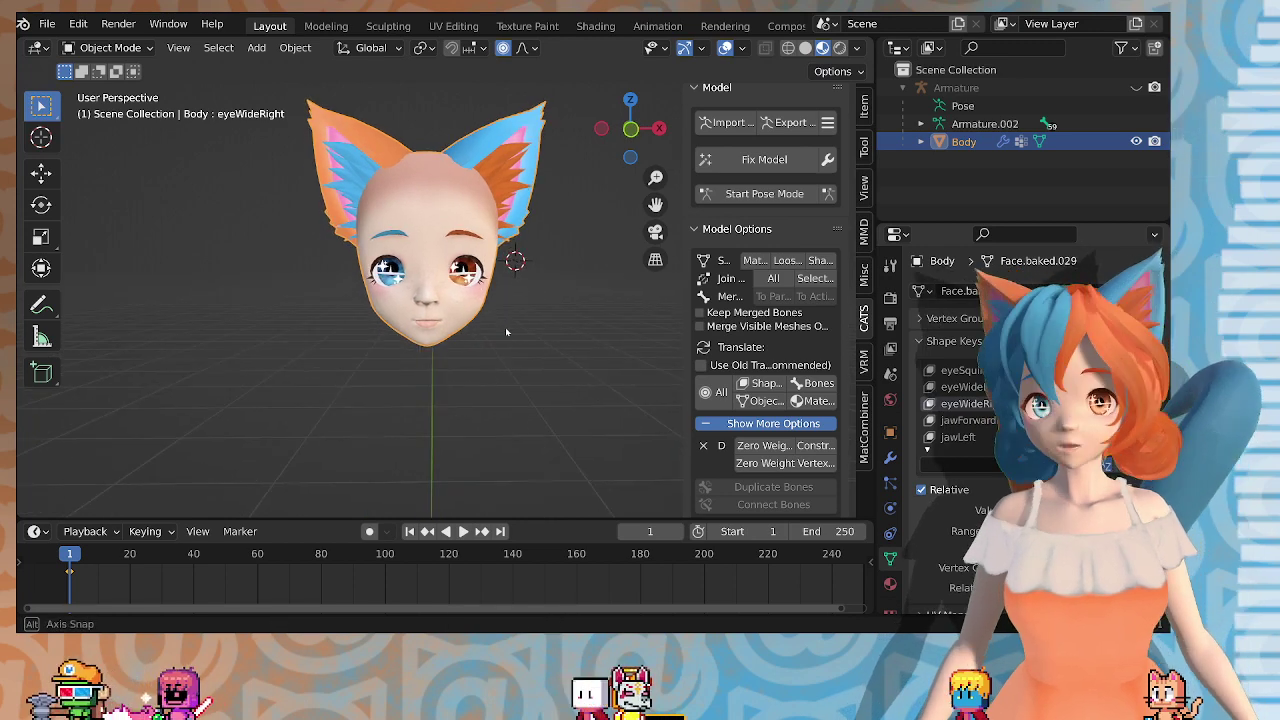
scroll(520, 320, up, 3)
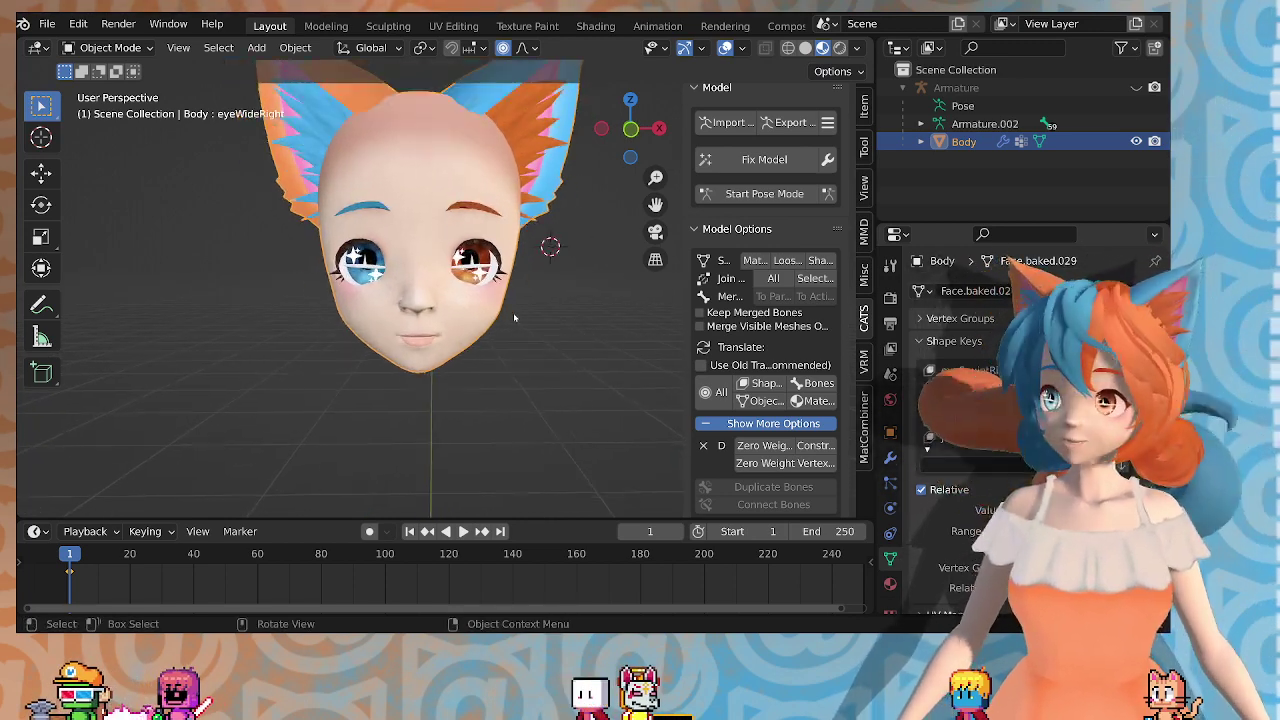
scroll(513, 318, down, 3)
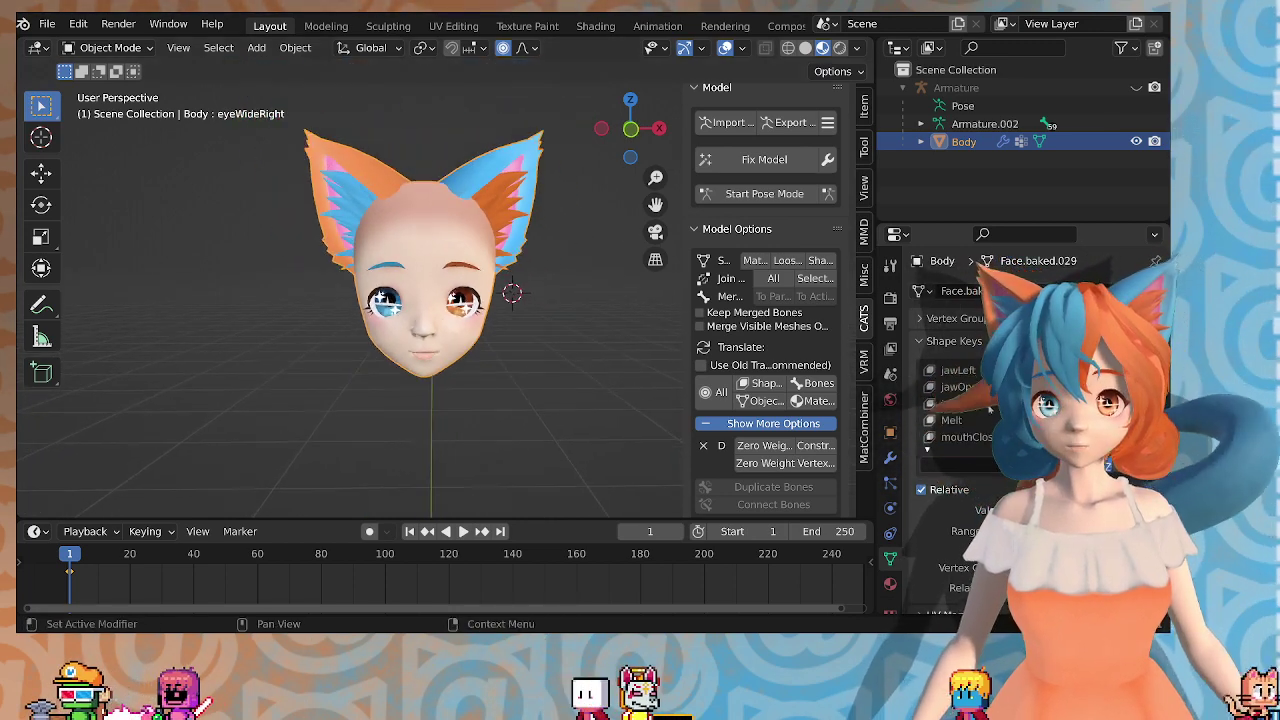
scroll(990, 408, down, 2)
scroll(990, 408, down, 4)
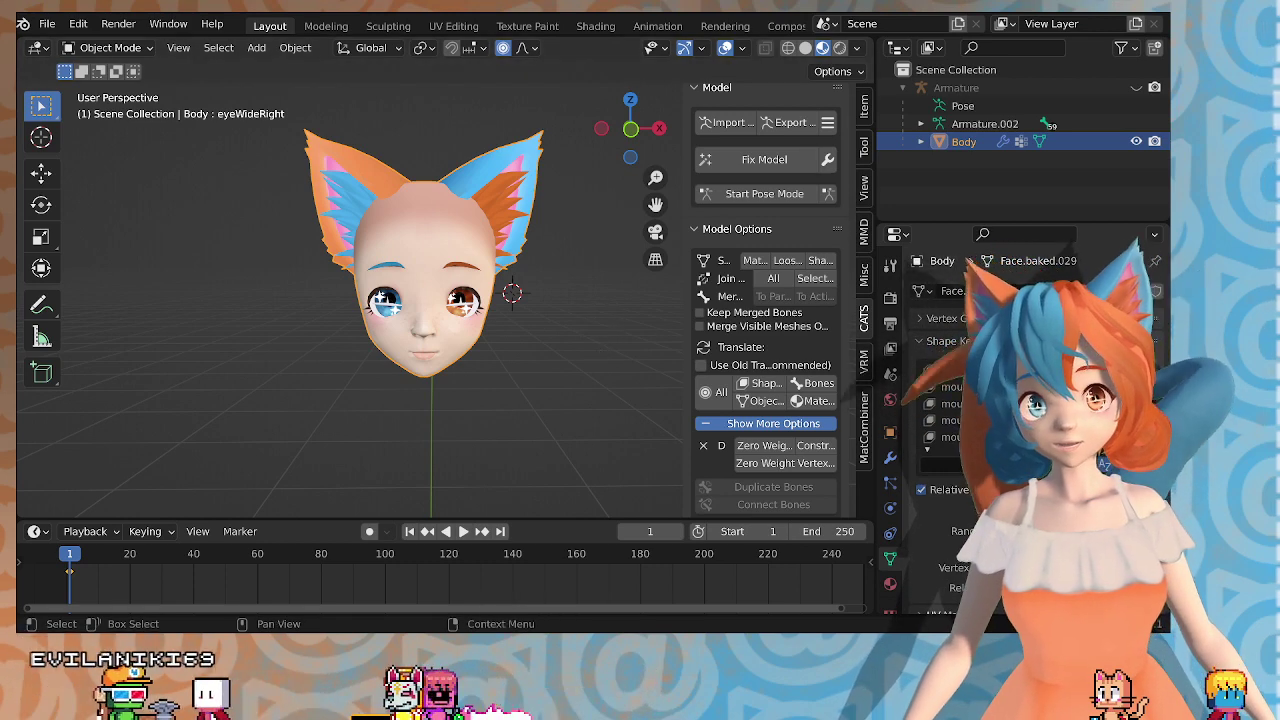
middle_drag(630, 314, 561, 333)
scroll(565, 326, up, 2)
middle_drag(561, 329, 540, 337)
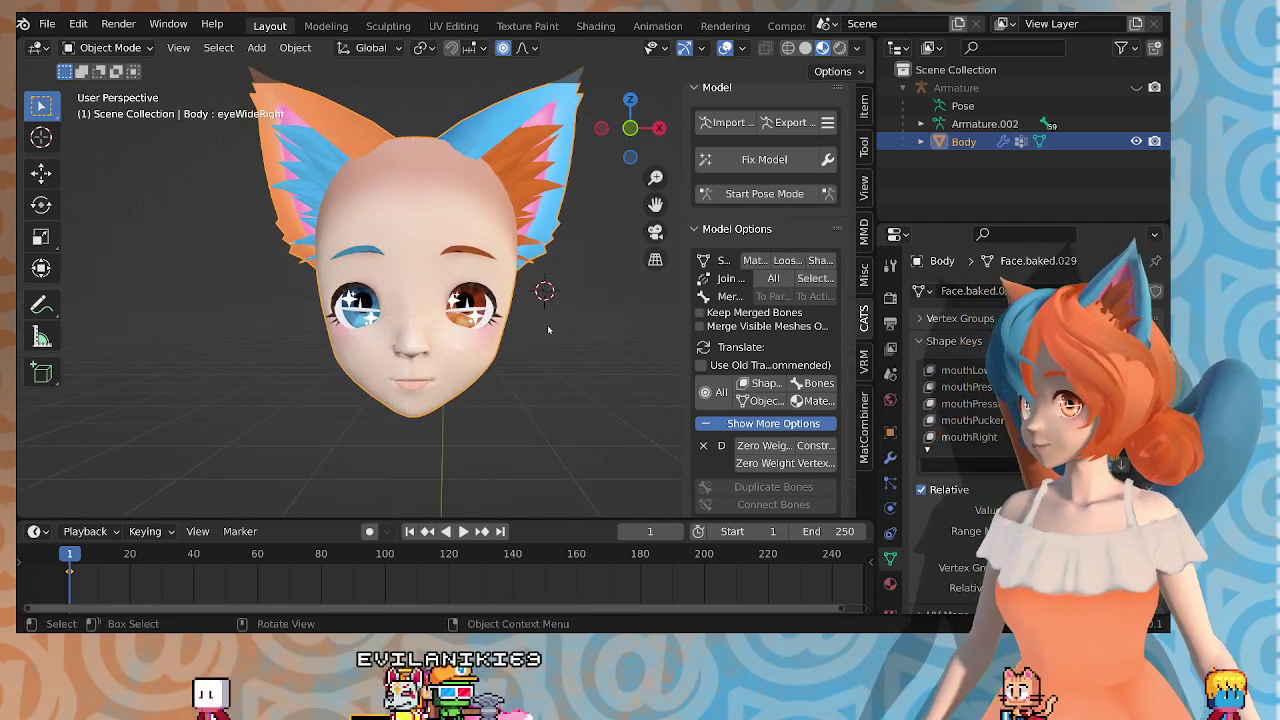
scroll(532, 339, down, 2)
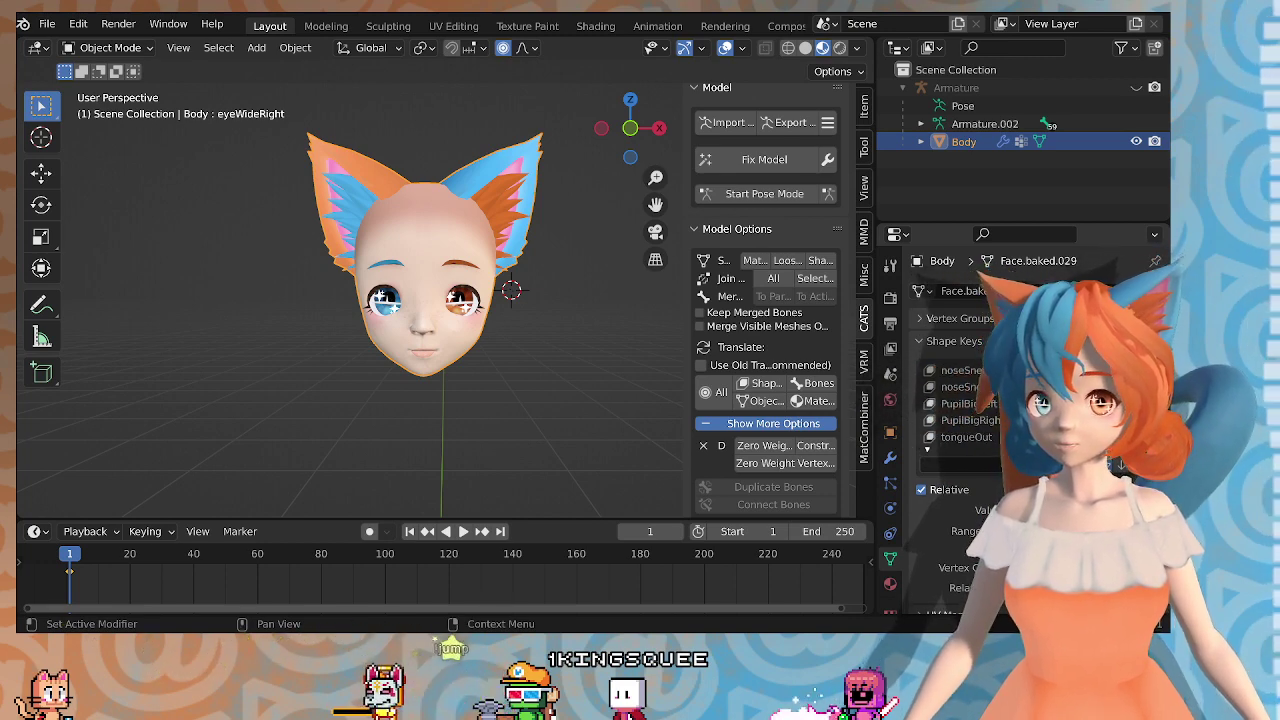
Step: Go through the body's PupilBigRight, eyeBlinkRight, eyeLookDownLeft, eyeSquintLeft and eyeSquintRight shape keys to check their effect on the face
click(1020, 404)
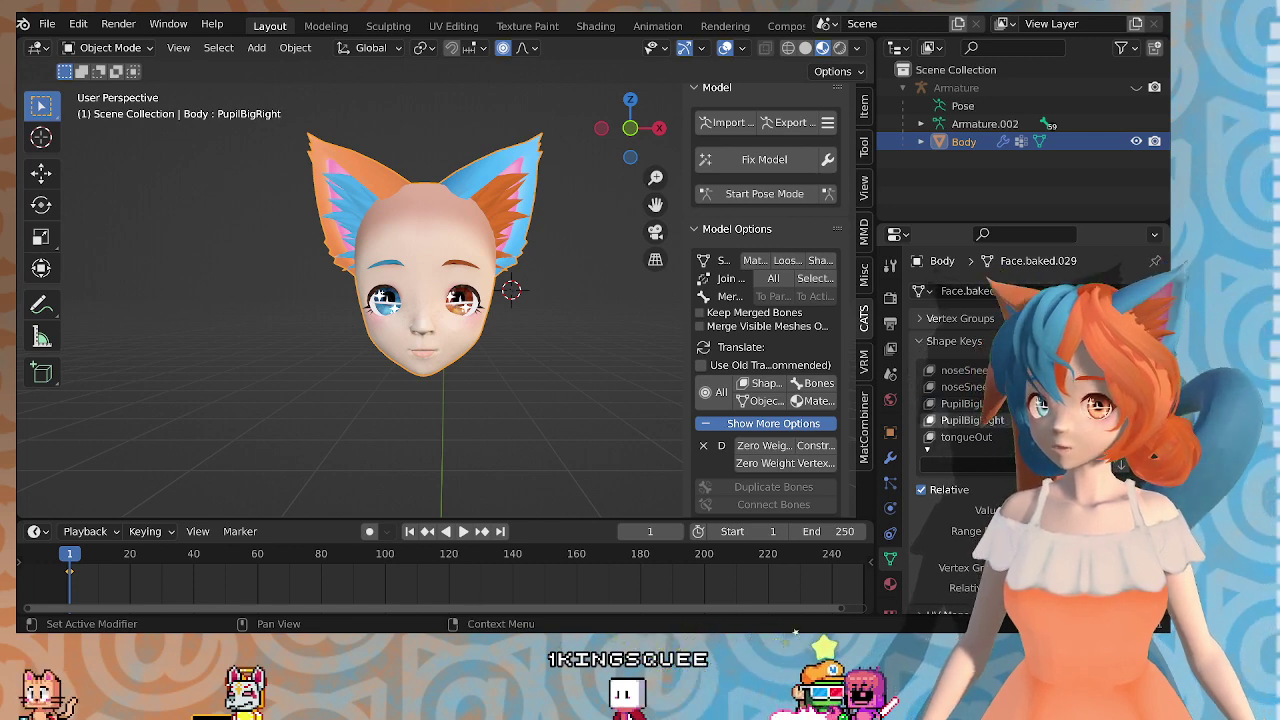
scroll(992, 411, up, 4)
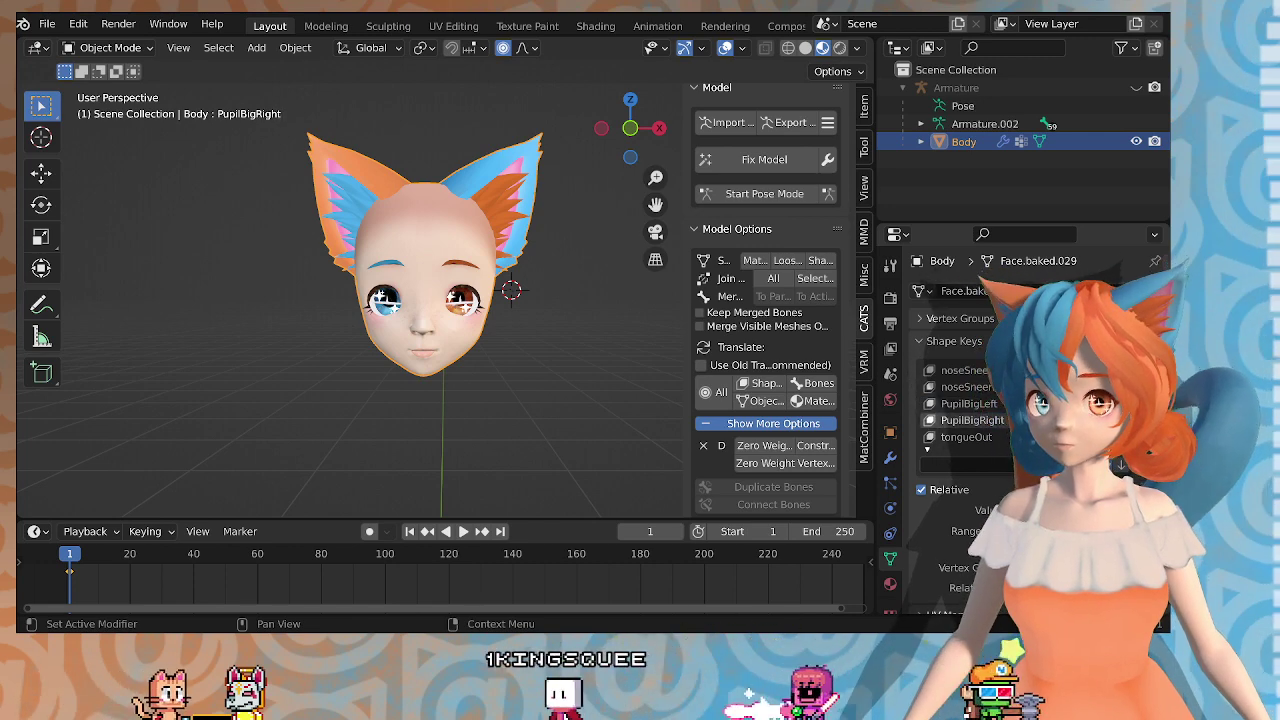
scroll(992, 411, up, 10)
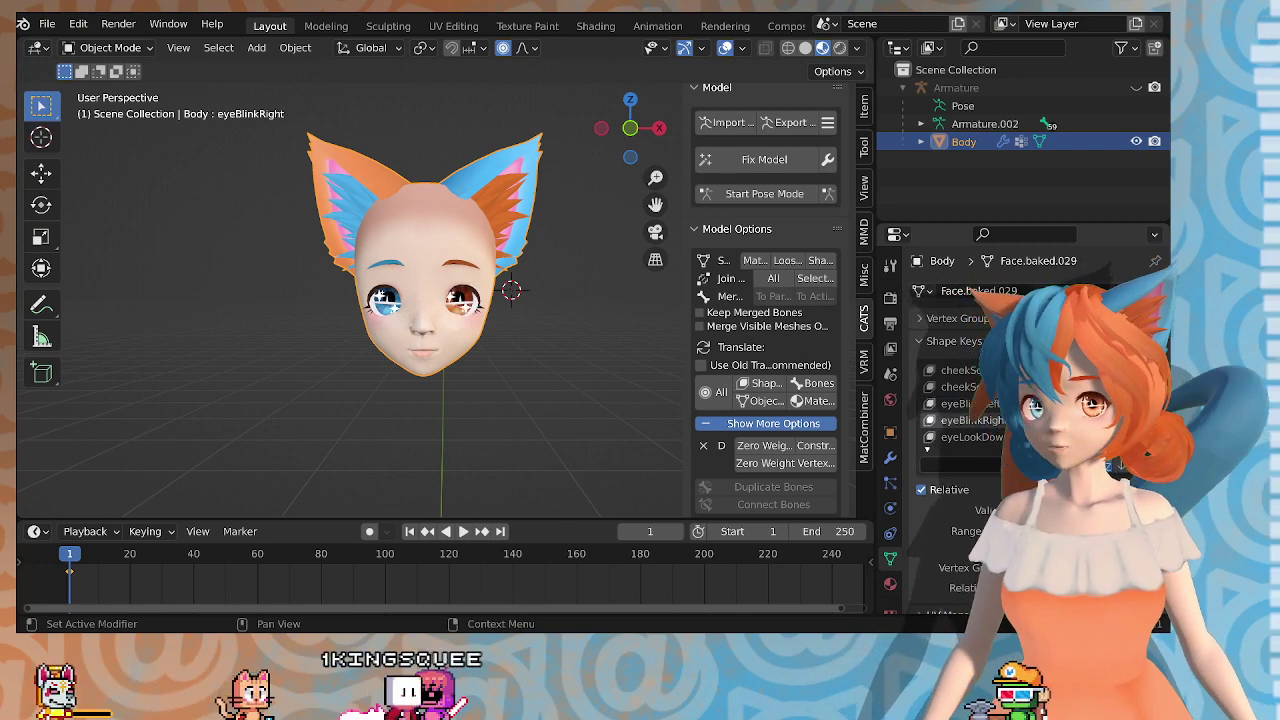
drag(1040, 510, 1100, 510)
click(1040, 437)
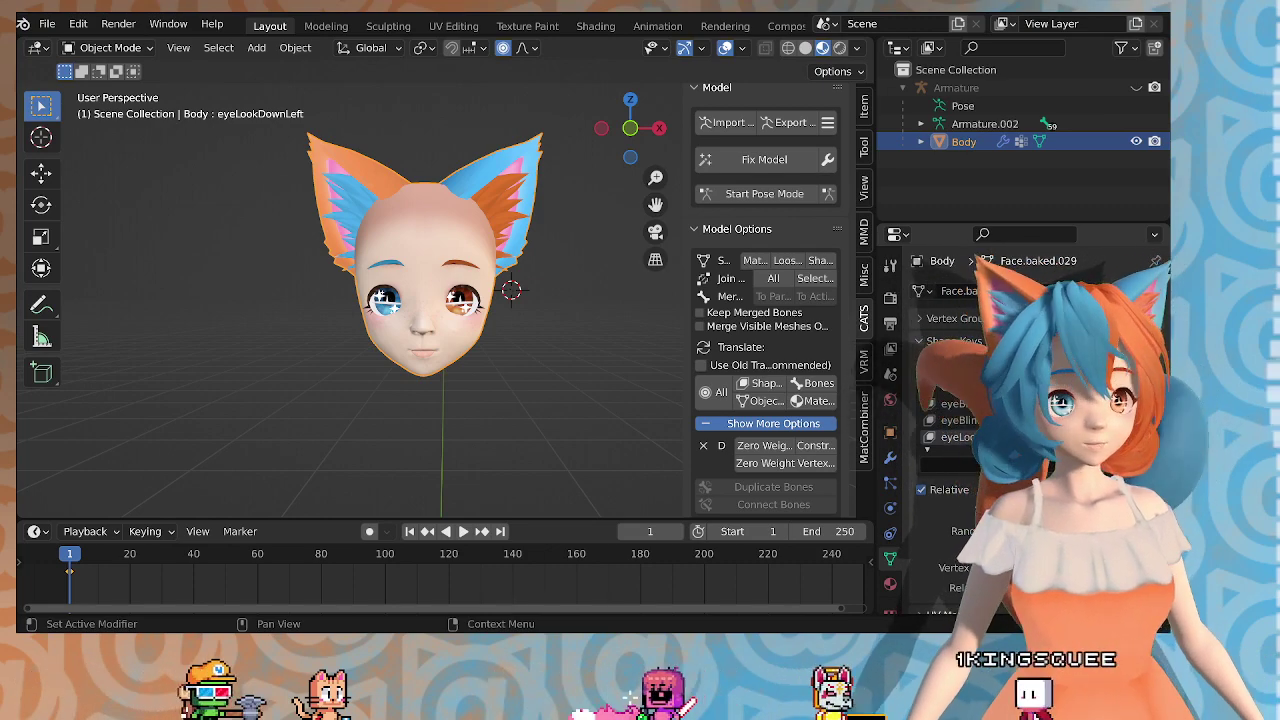
scroll(428, 287, up, 2)
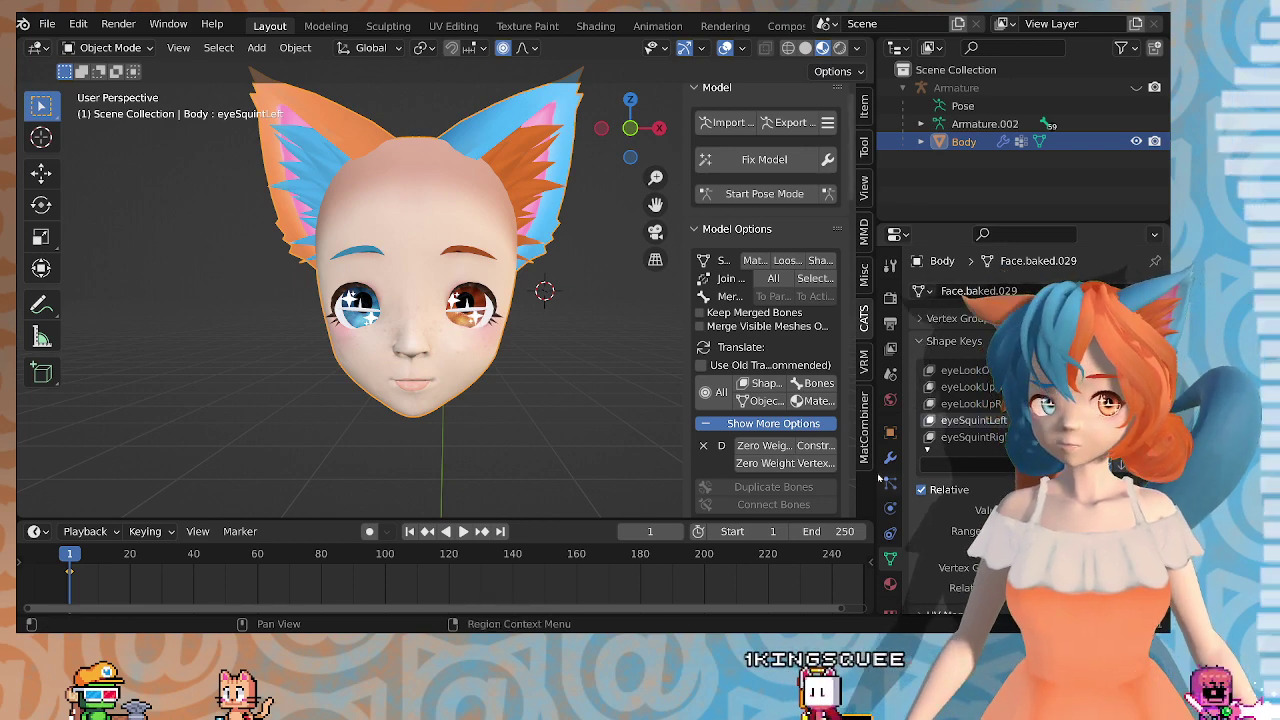
click(970, 437)
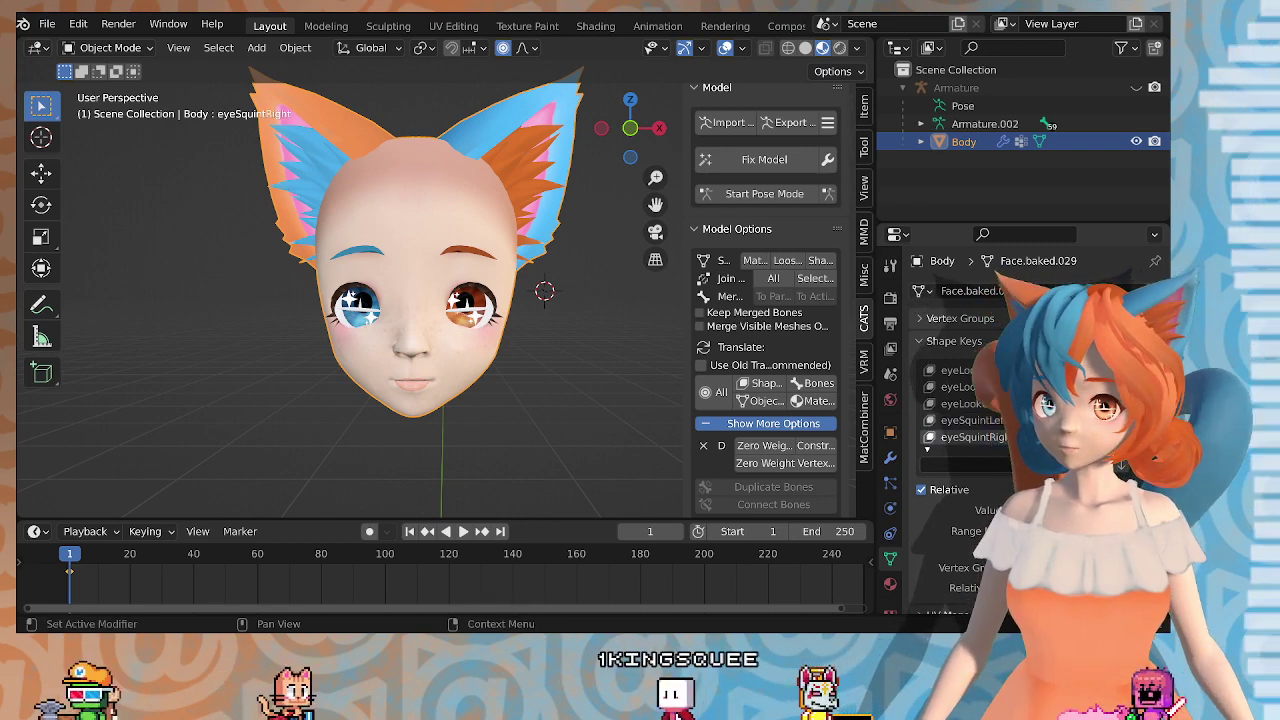
Step: Go through the body's eyeWideLeft, eyeWideRight and jawForward shape keys and return to the start of the list
scroll(965, 405, down, 3)
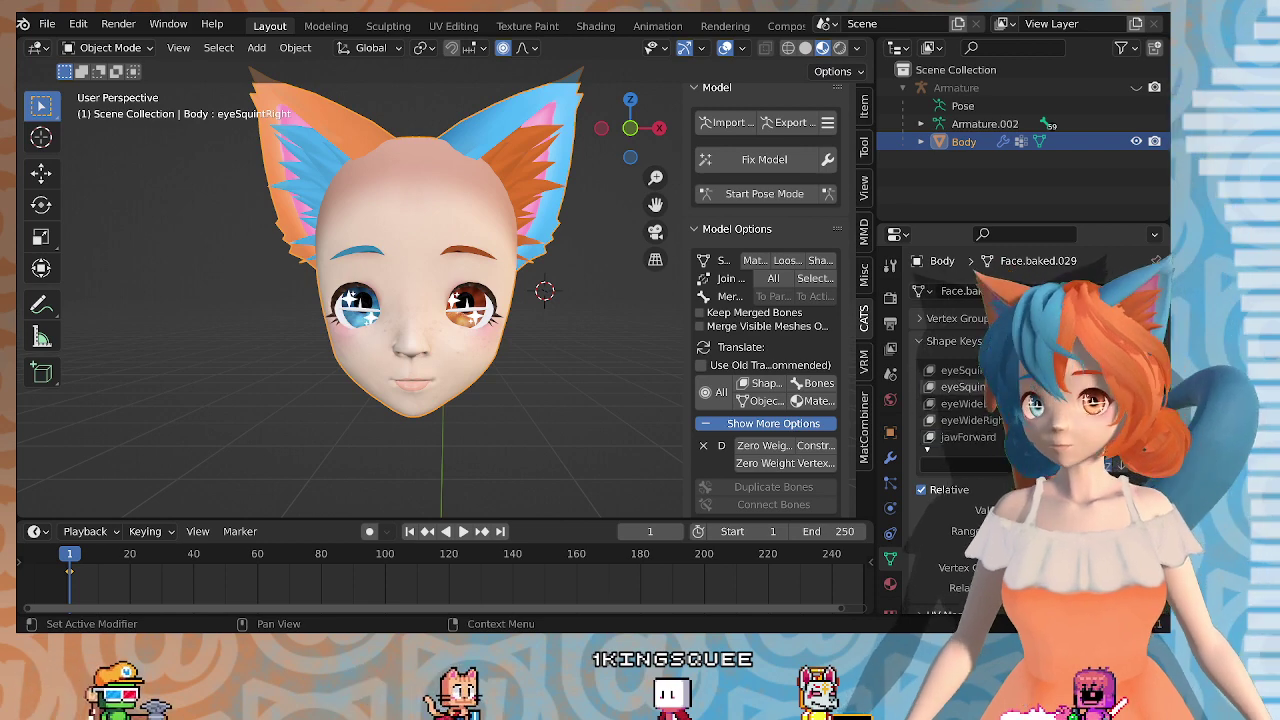
click(962, 403)
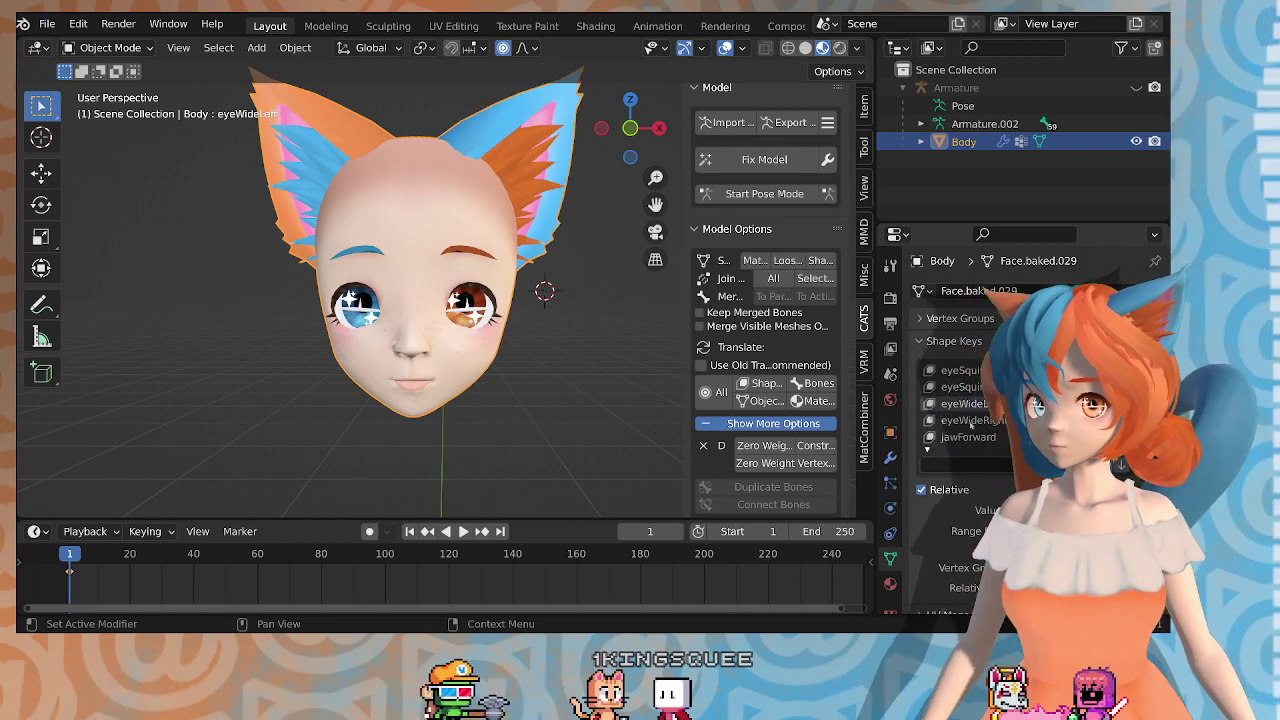
click(970, 421)
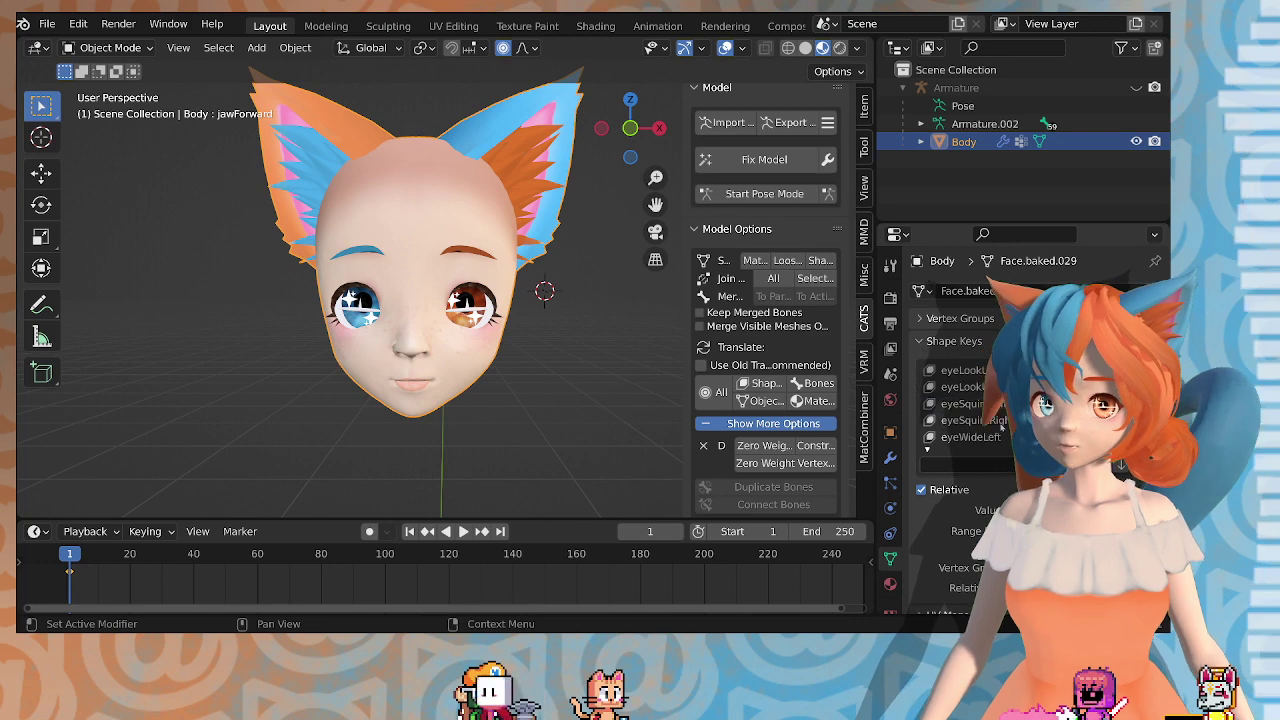
scroll(999, 421, up, 10)
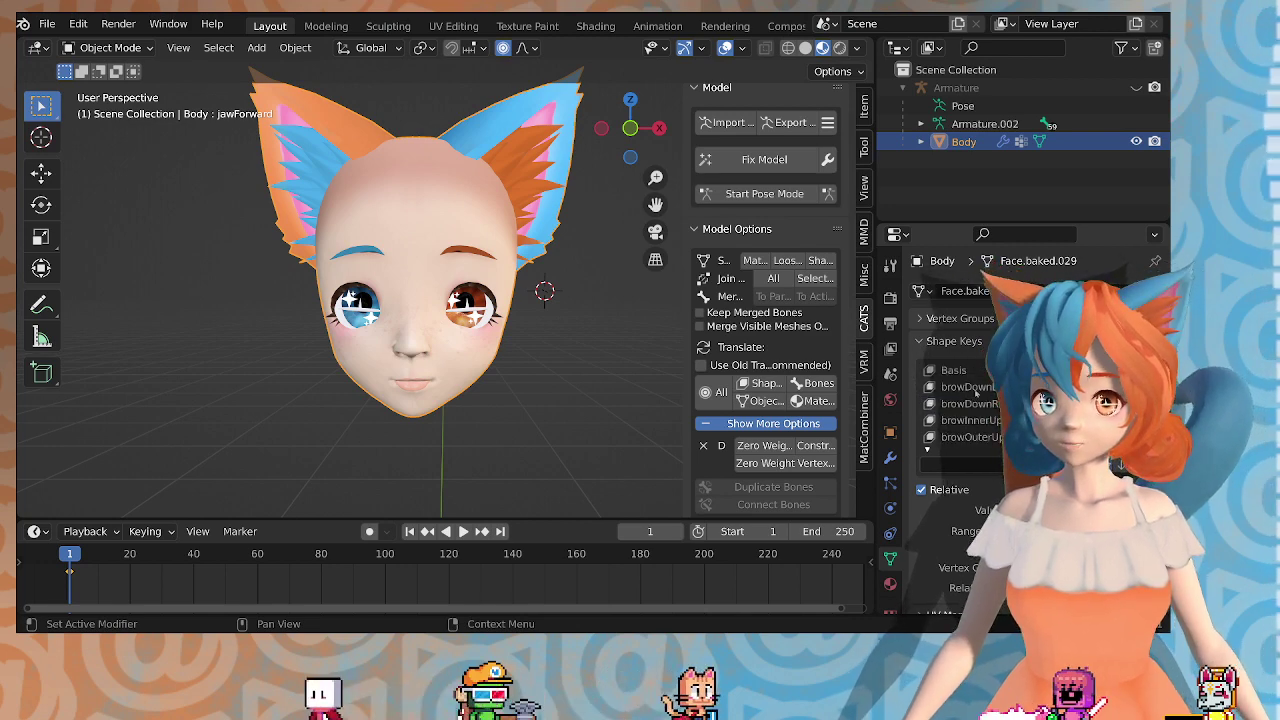
Step: Raise the body's browDownRight shape key and inspect its effect on the cat ear and eyes
click(984, 388)
drag(1035, 510, 1140, 510)
click(970, 420)
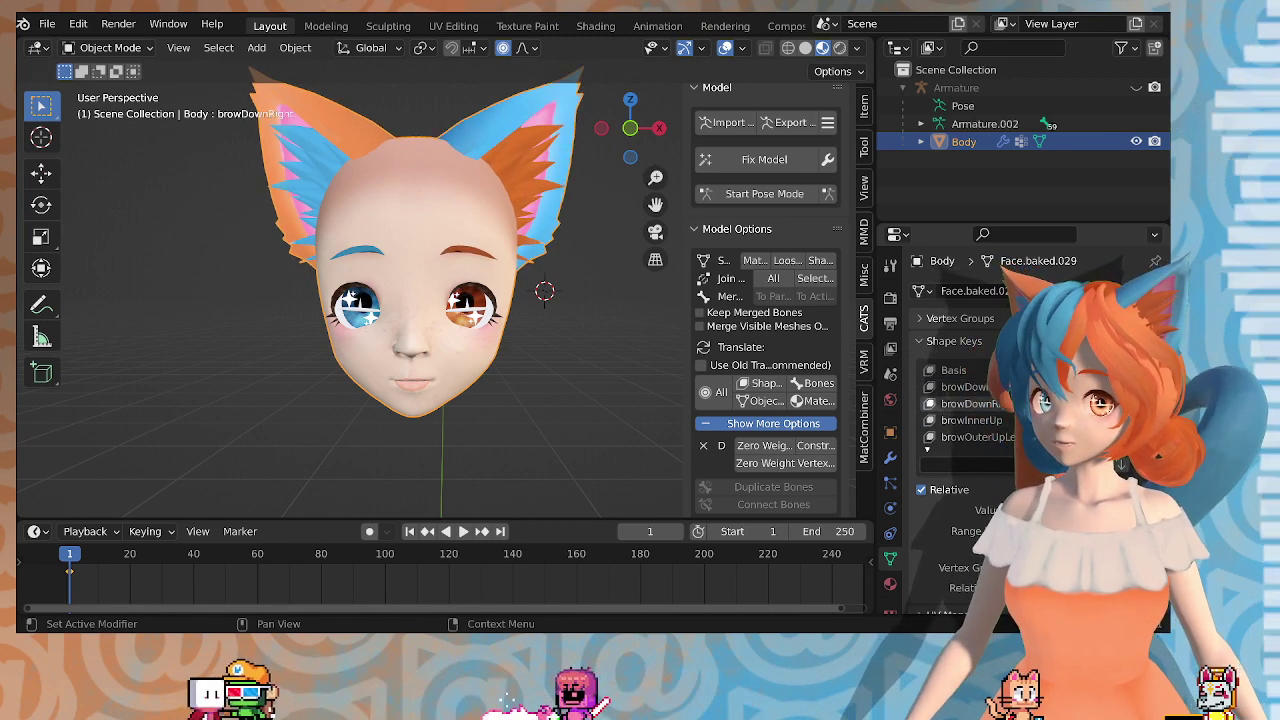
click(970, 403)
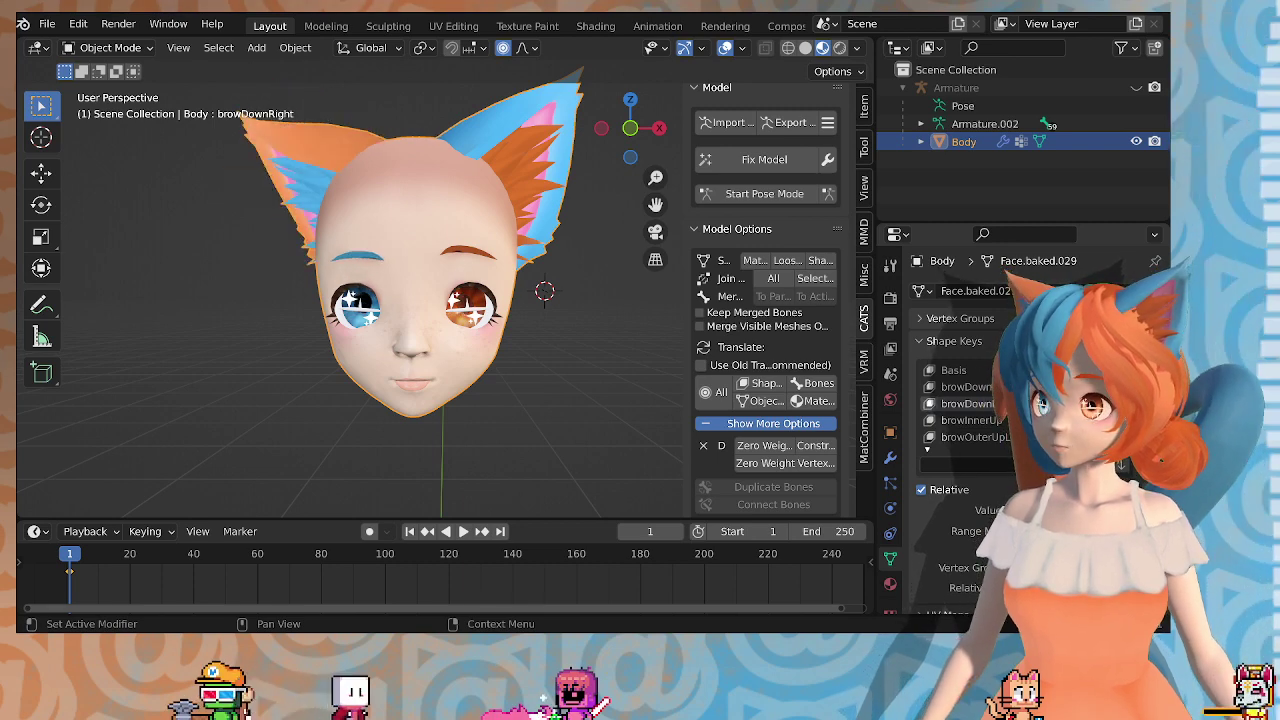
scroll(288, 398, down, 5)
scroll(288, 398, up, 6)
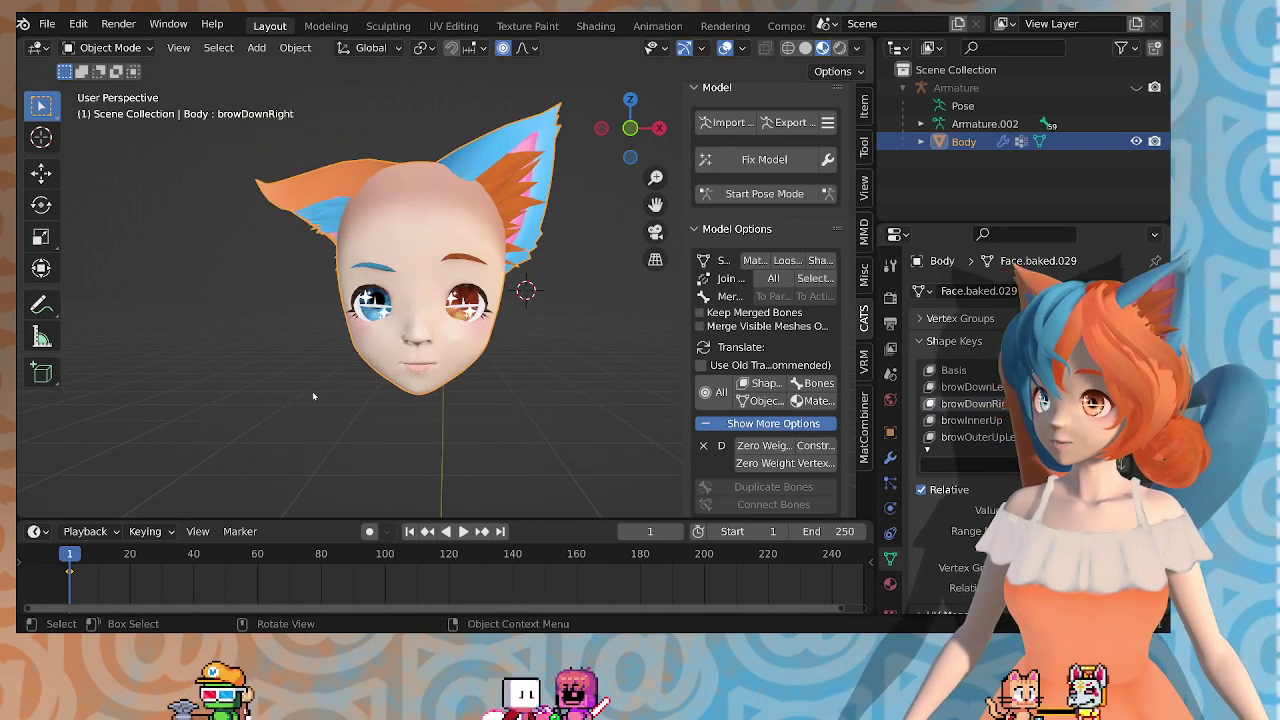
middle_drag(312, 391, 352, 401)
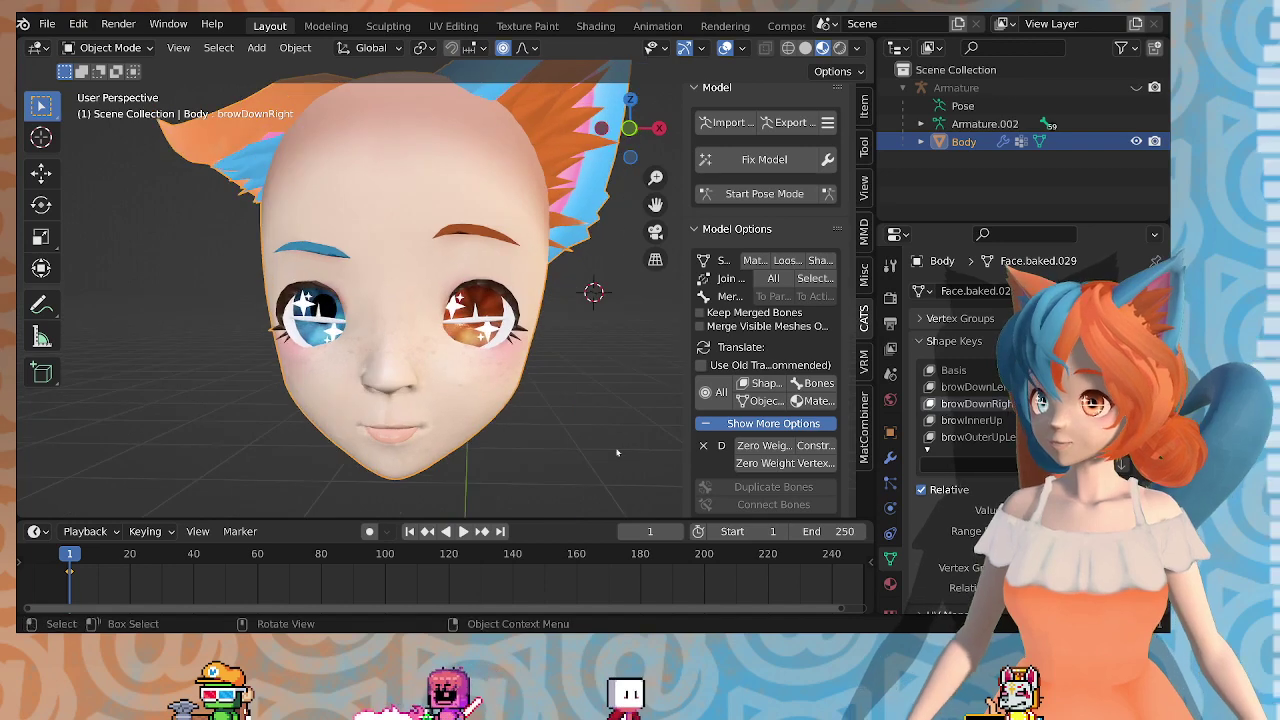
Step: Raise the body's browDownLeft shape key to inspect the pupil and ears, and return both browDown keys to rest
click(968, 387)
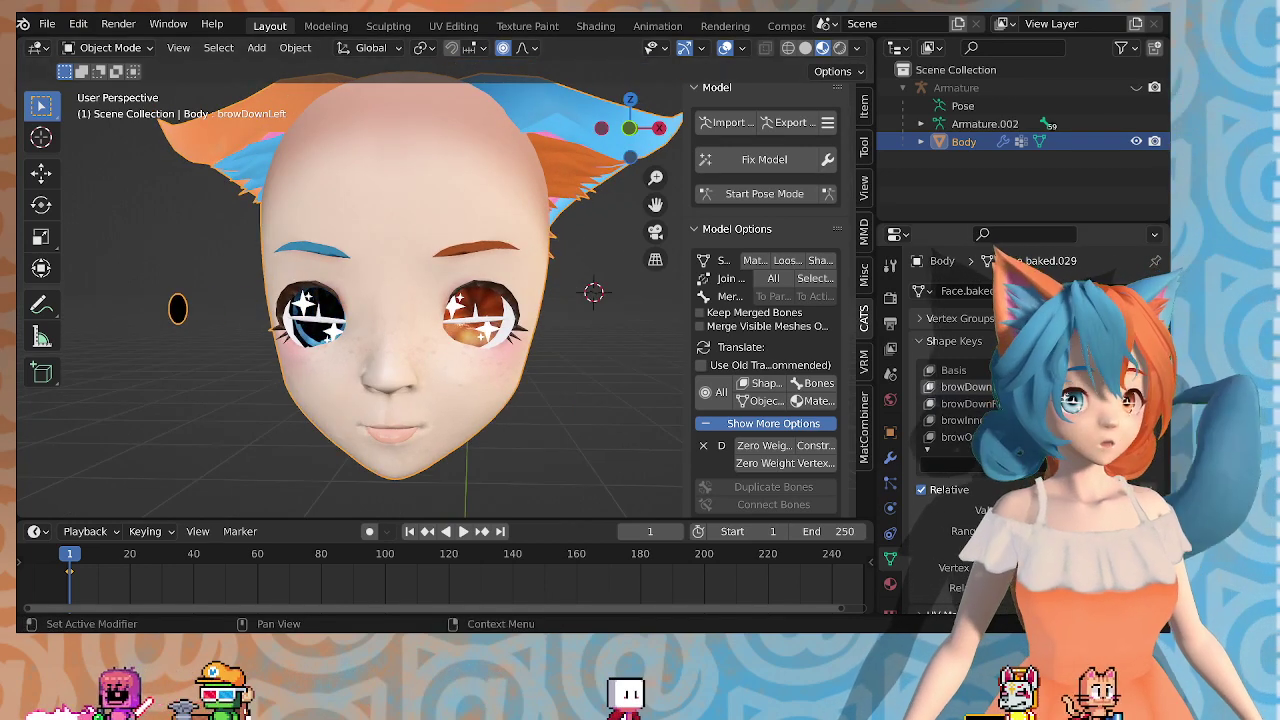
scroll(650, 300, down, 3)
middle_drag(645, 300, 669, 302)
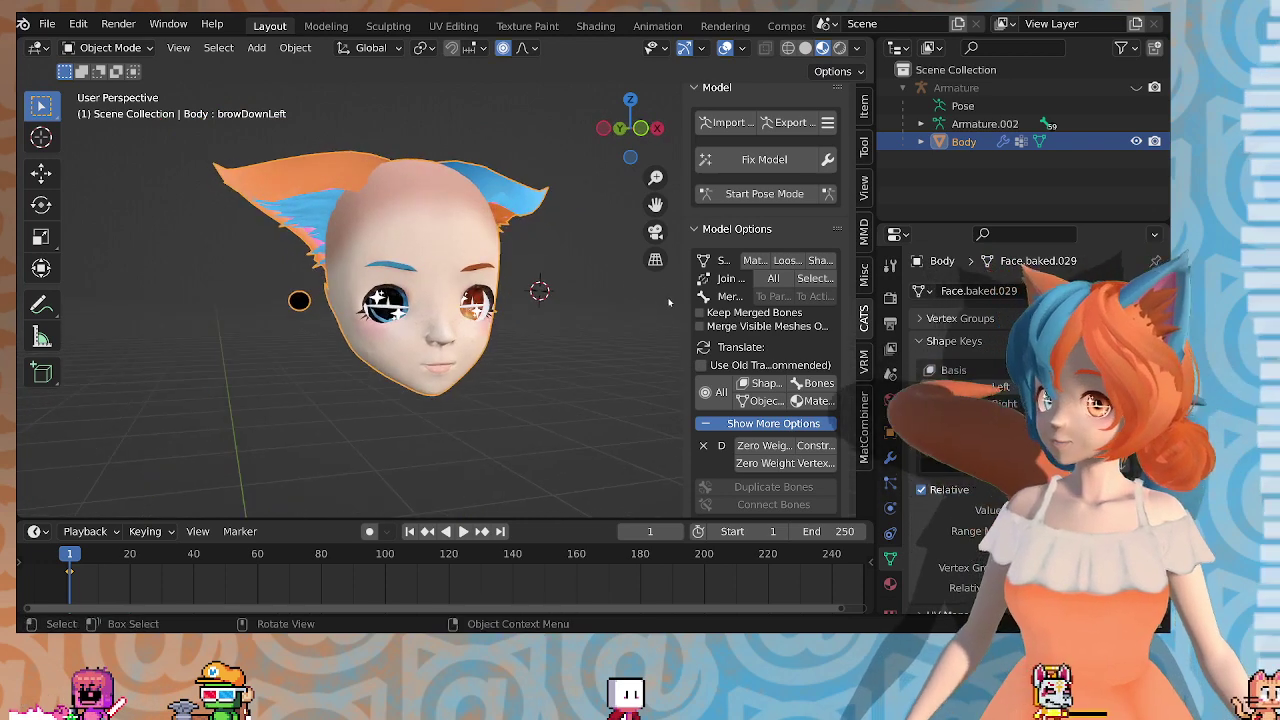
scroll(669, 302, up, 3)
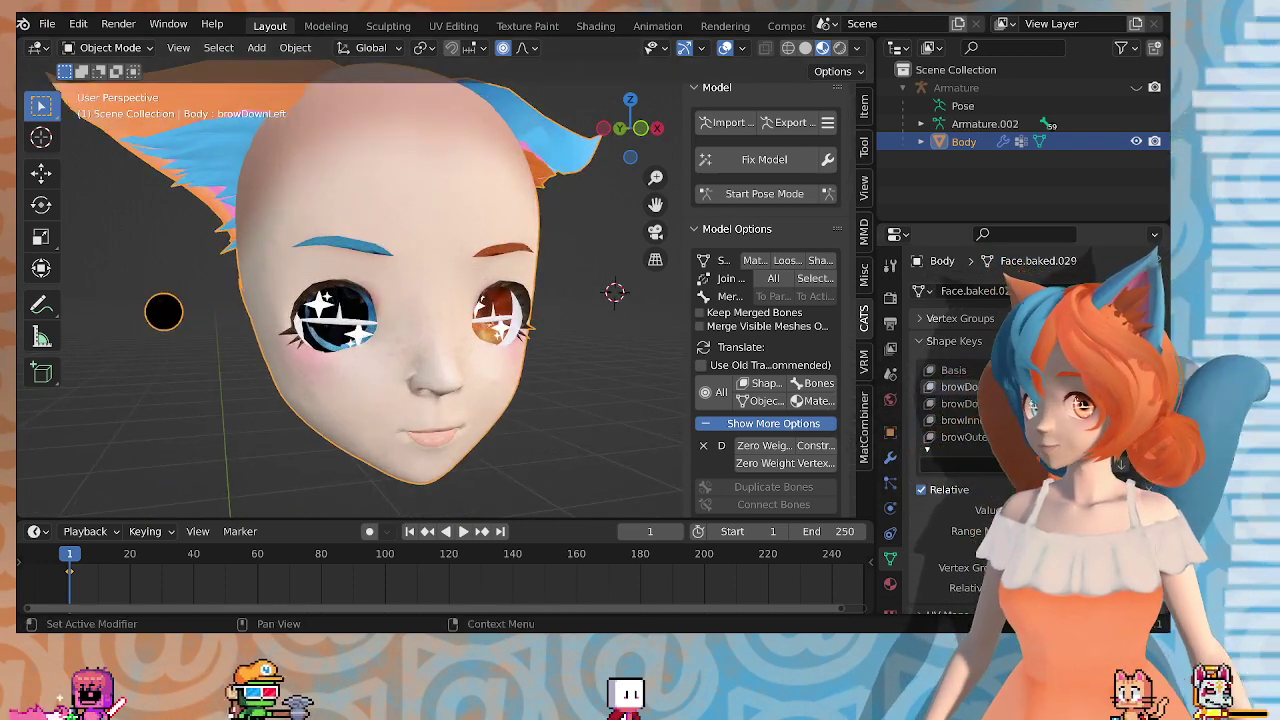
click(965, 403)
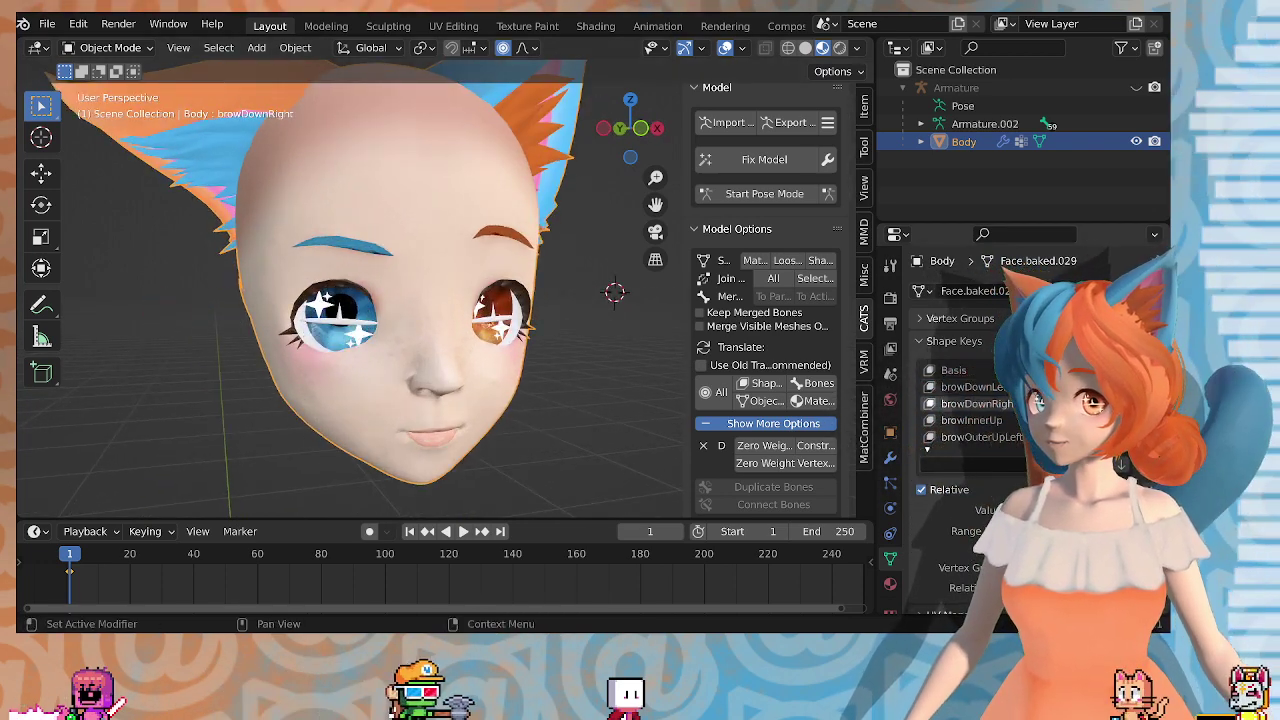
drag(1110, 510, 1035, 510)
scroll(405, 366, down, 3)
middle_drag(405, 366, 470, 400)
scroll(399, 343, up, 2)
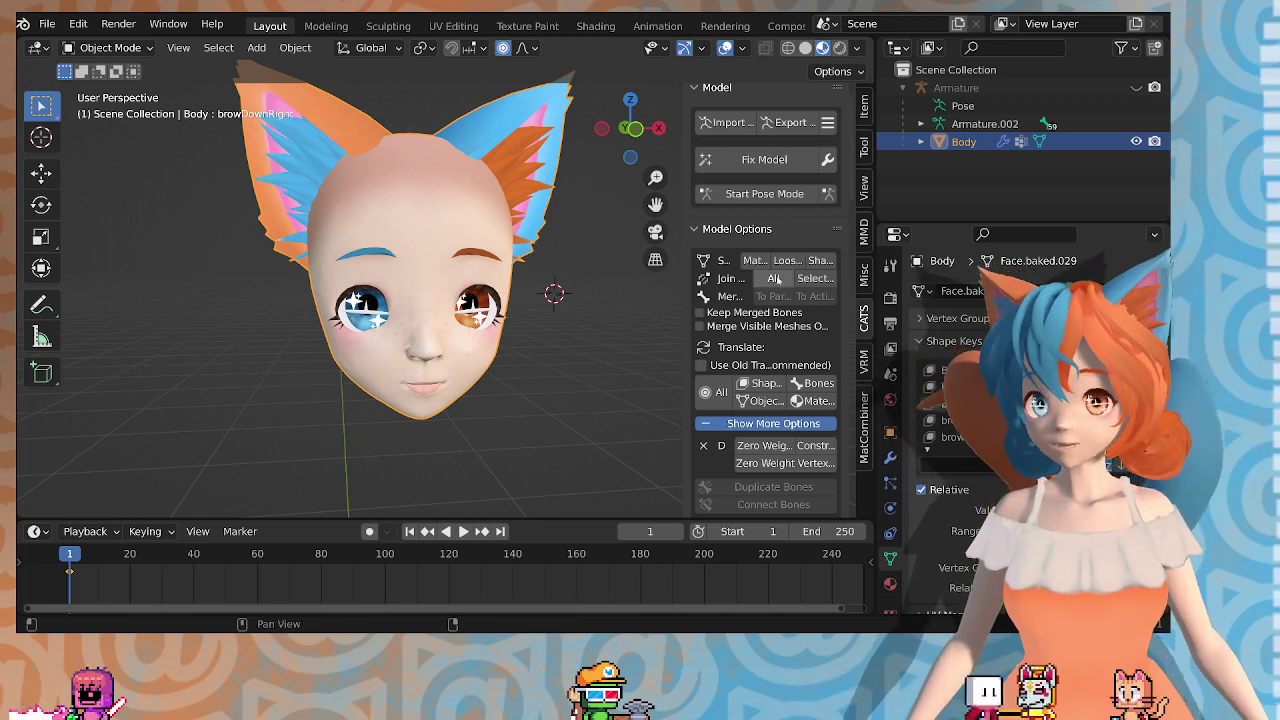
Step: Separate the joined body by materials and select the pupils mesh
click(752, 262)
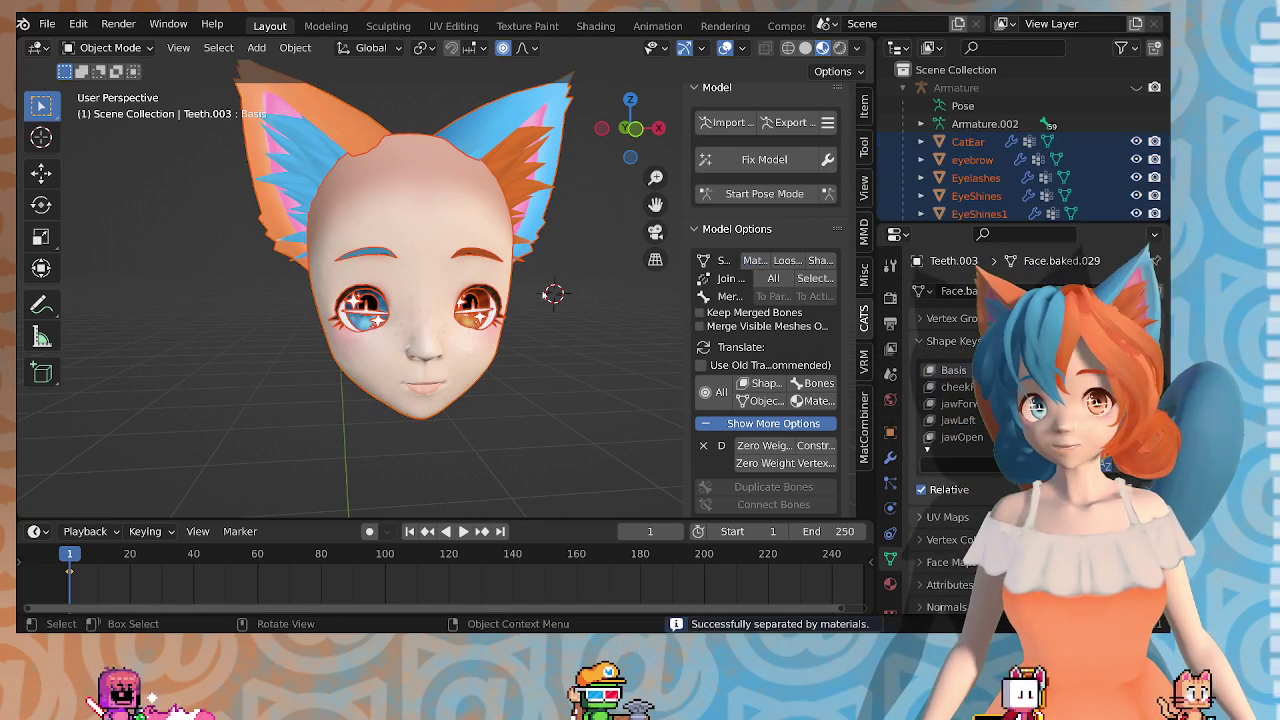
click(475, 302)
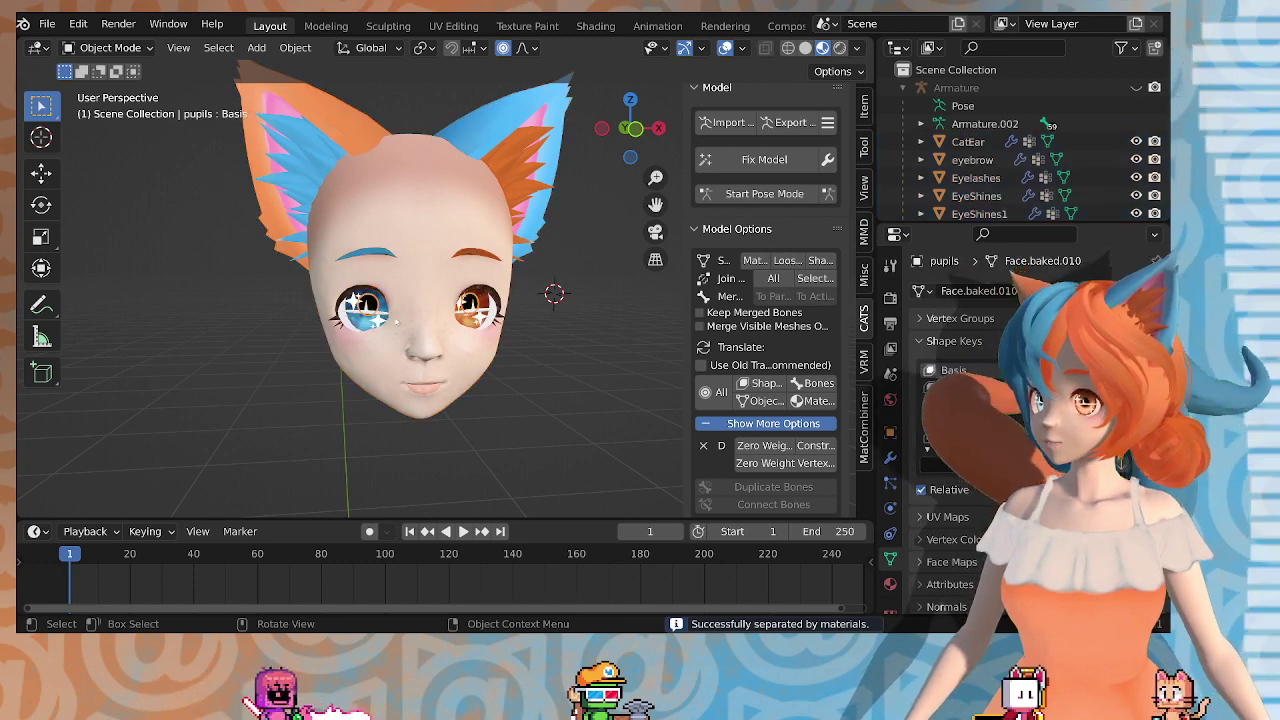
Step: Delete the browDownLeft, browDownRight and browInnerUp shape keys from the pupils mesh
scroll(490, 315, up, 2)
click(966, 404)
click(966, 387)
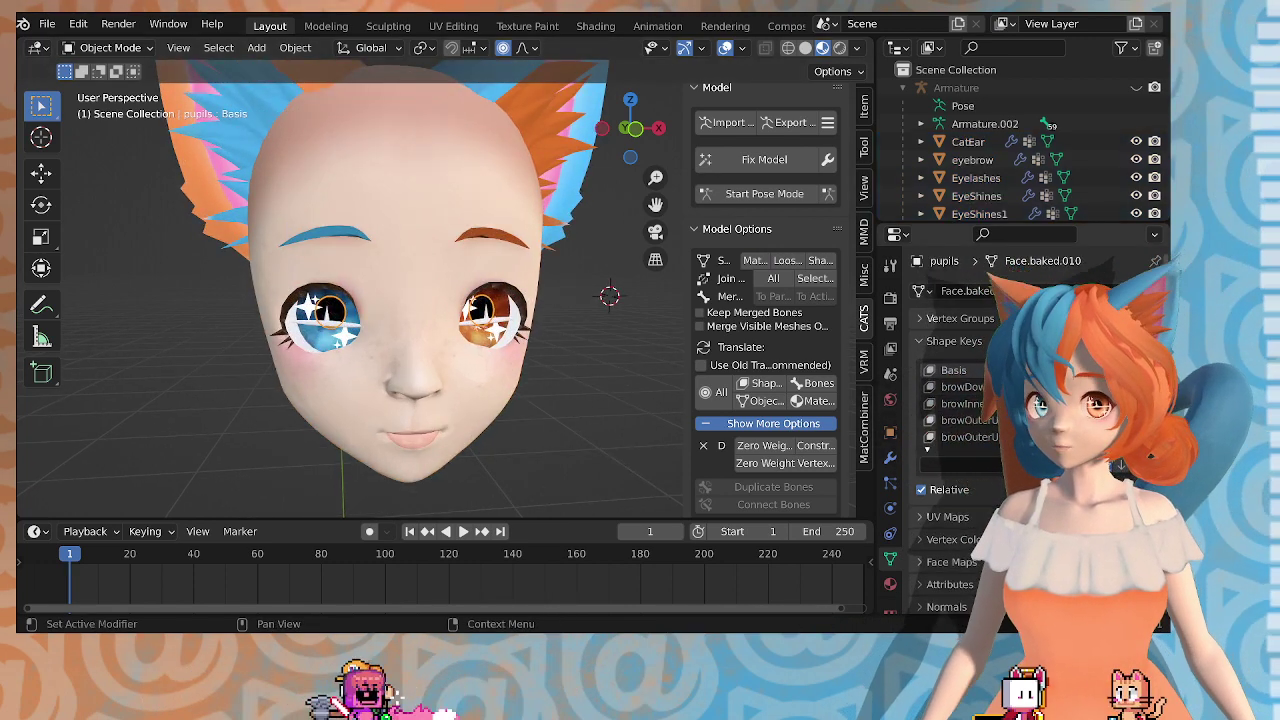
ctrl+scroll(960, 400, down, 3)
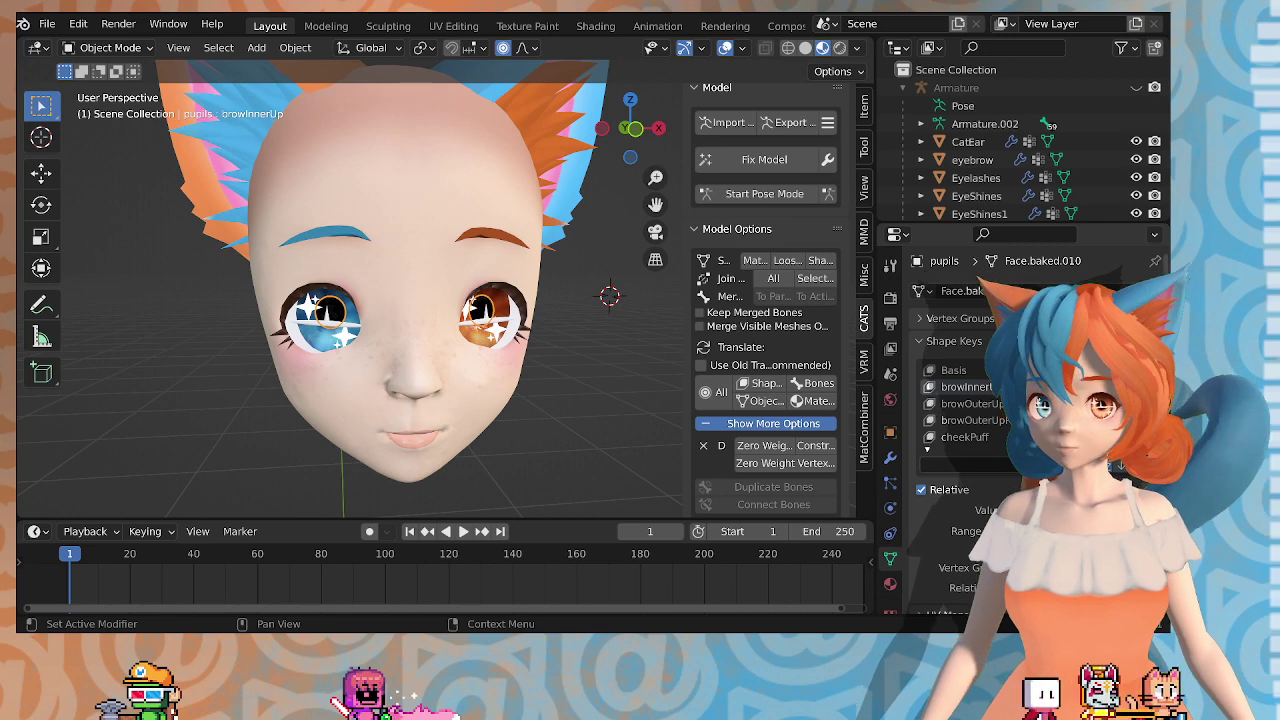
scroll(955, 404, up, 20)
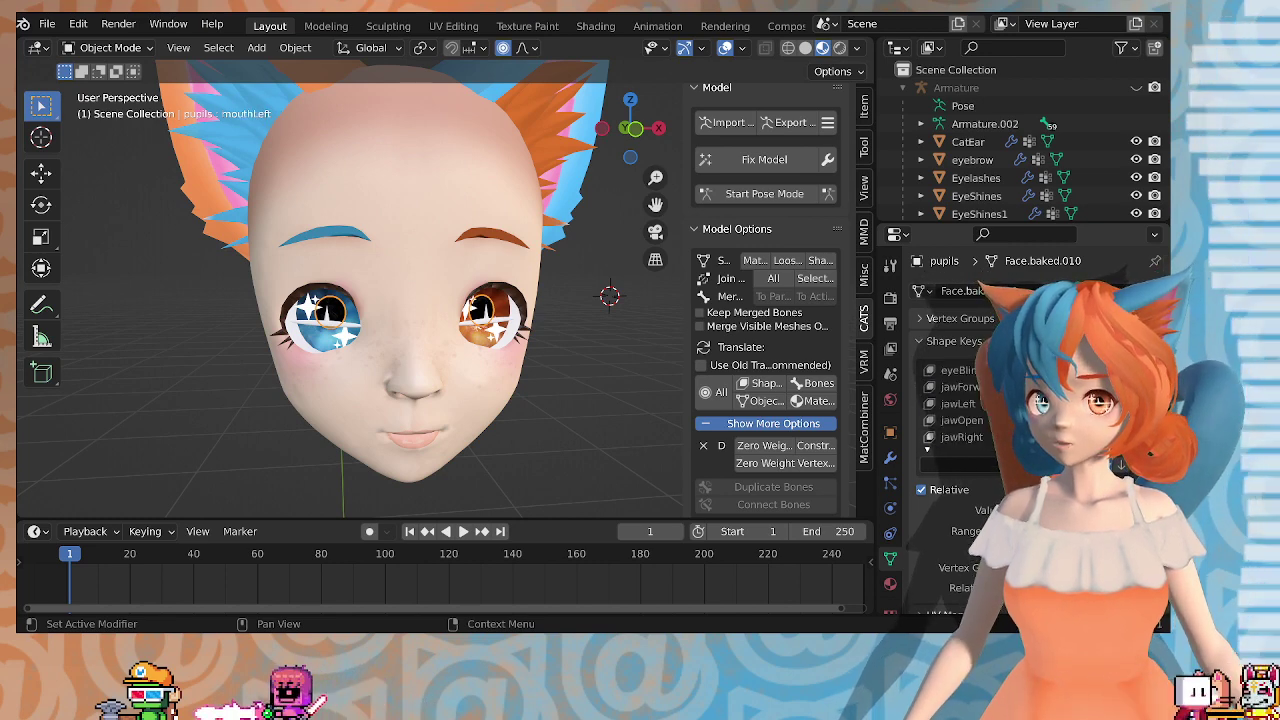
click(960, 387)
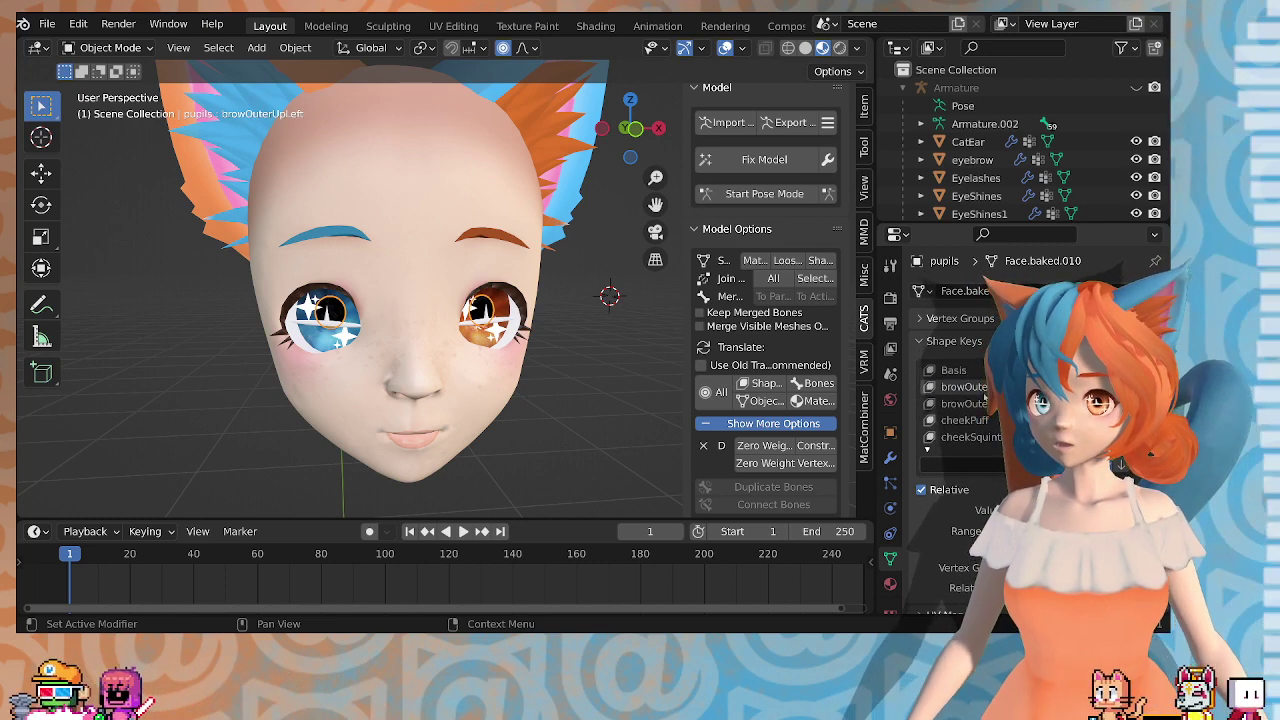
Step: Go through the pupils' browOuterUpLeft, mouthPucker, mouthStretchRight and cheekSquintRight shape keys to check whether they affect the pupils
mouse_move(1030, 510)
mouse_down()
mouse_move(1150, 510)
mouse_move(1030, 510)
mouse_up()
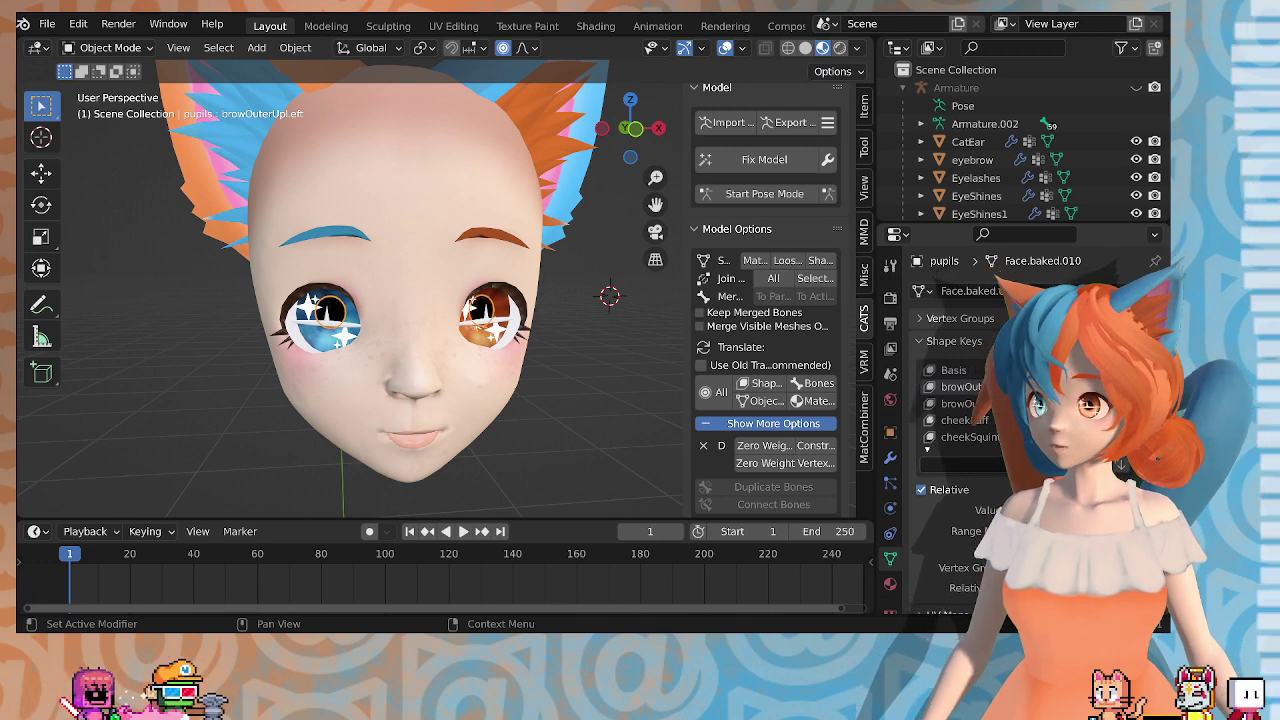
click(960, 404)
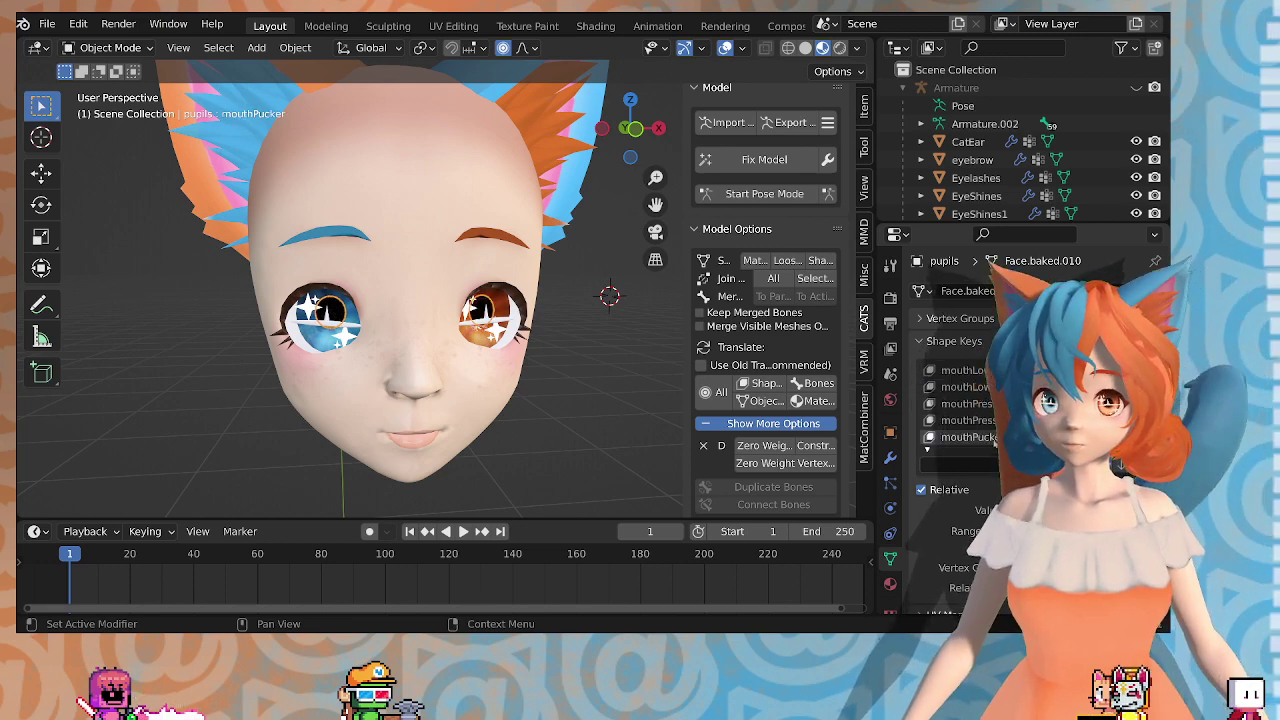
scroll(960, 404, down, 11)
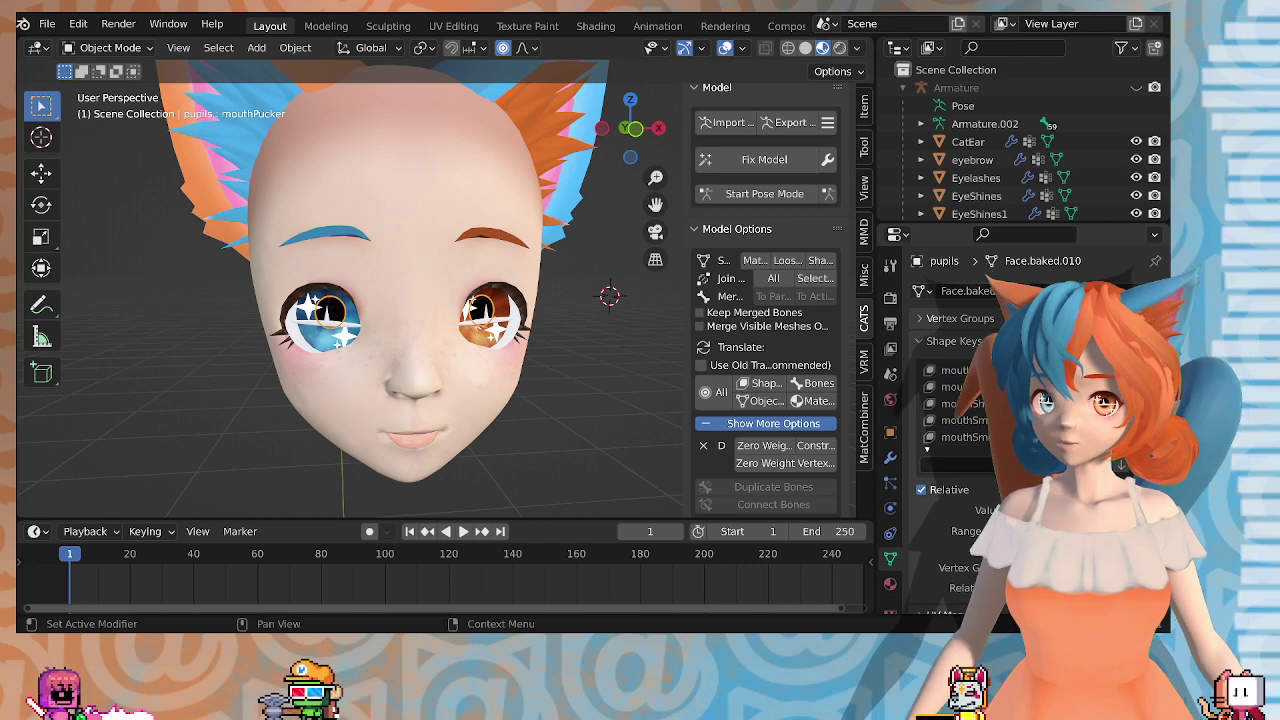
scroll(960, 404, down, 3)
click(965, 437)
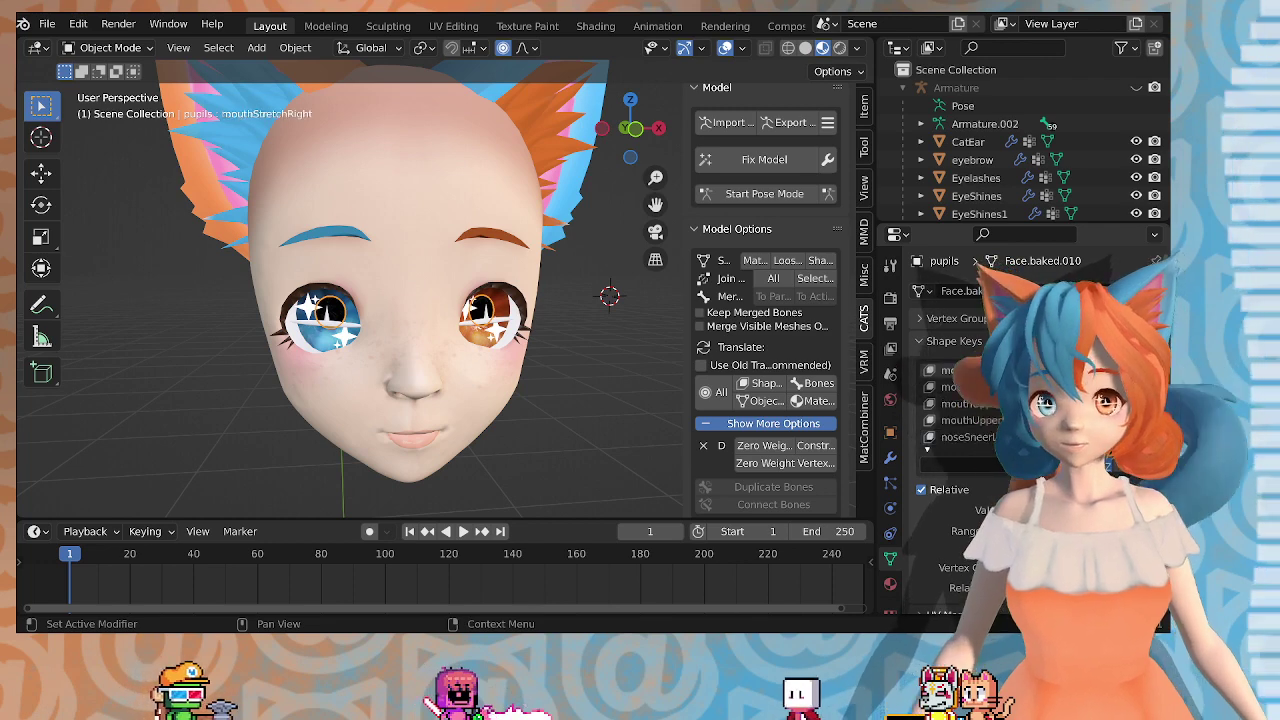
scroll(960, 404, down, 3)
click(956, 404)
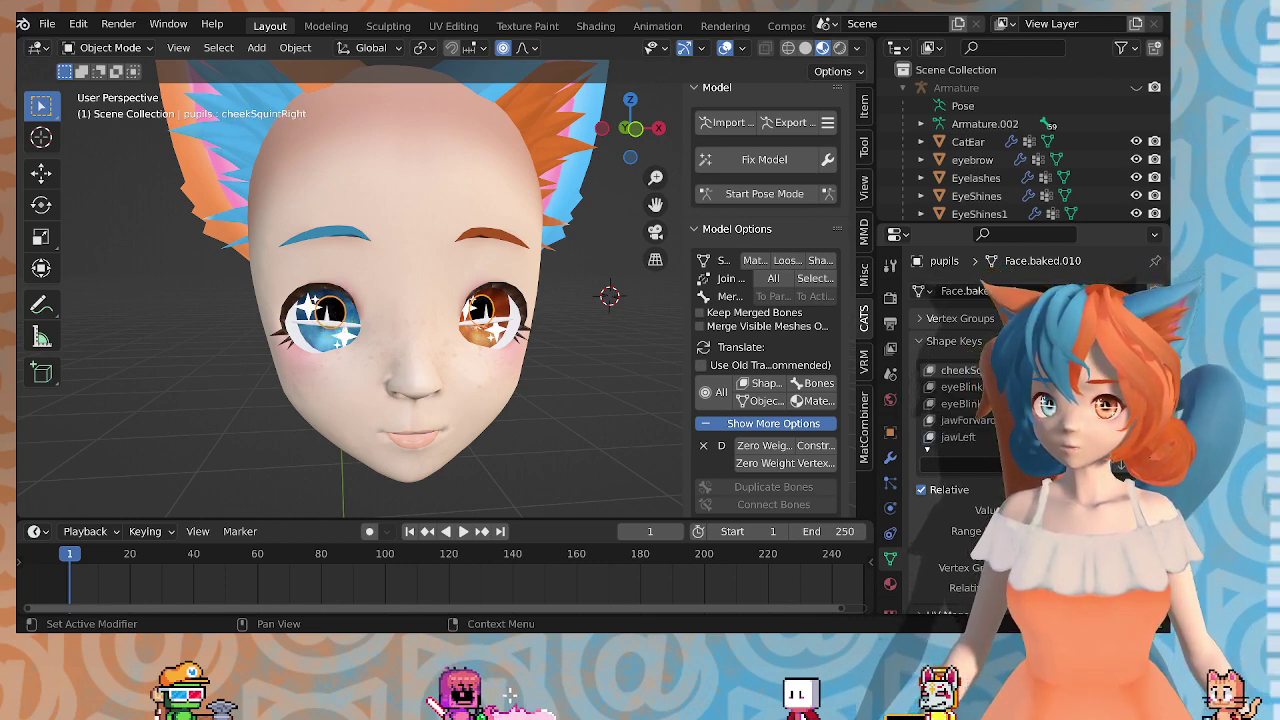
Step: Delete the noseSneerLeft and noseSneerRight shape keys from the pupils mesh
scroll(990, 422, down, 5)
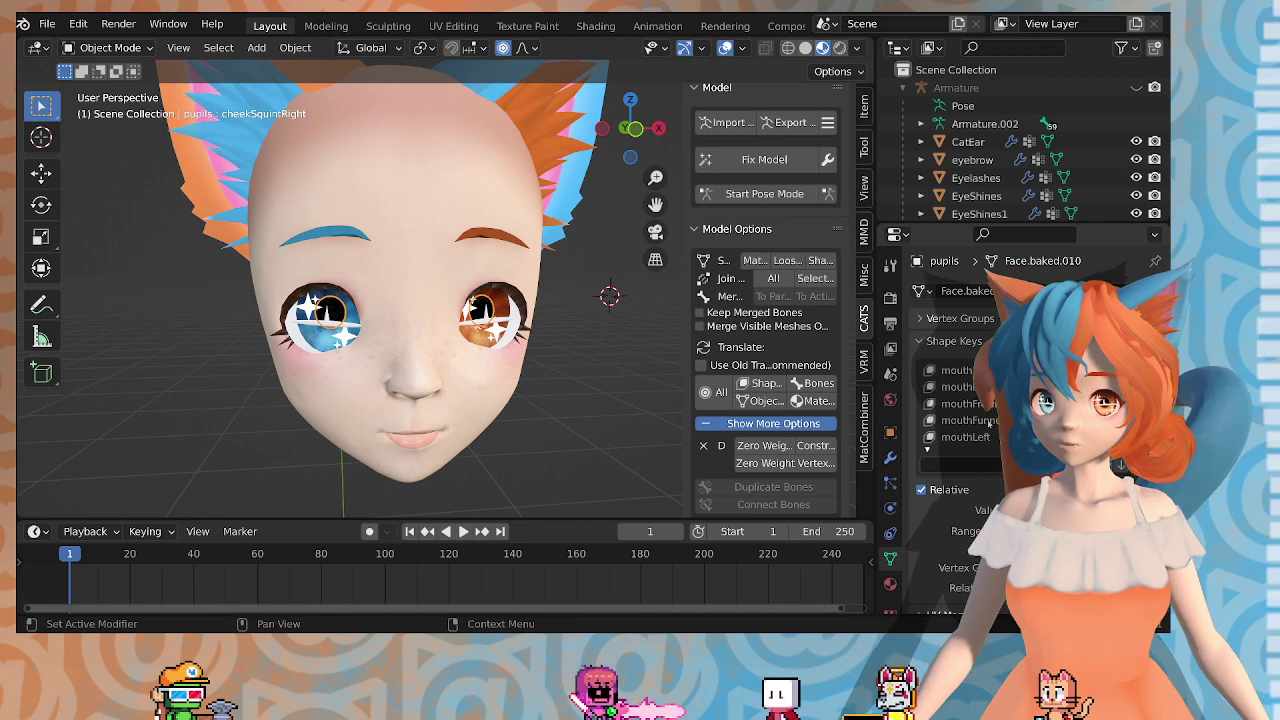
scroll(991, 419, down, 9)
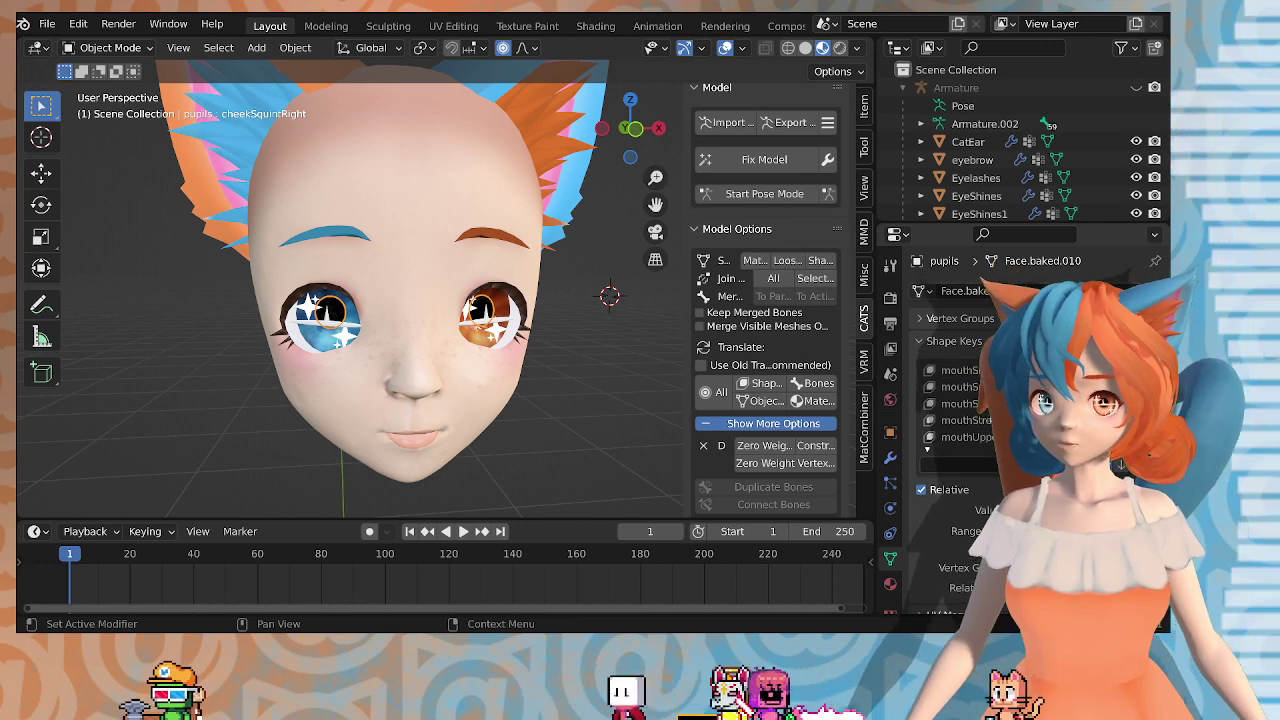
click(991, 418)
click(990, 404)
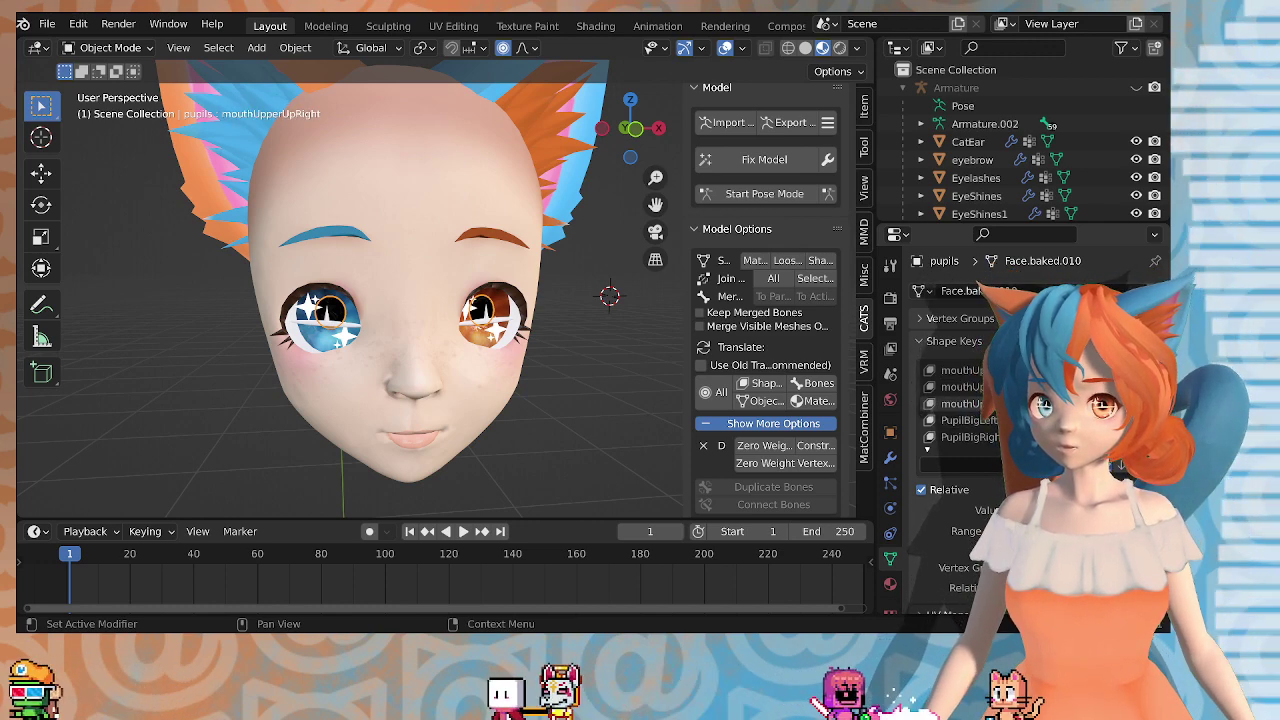
click(1121, 387)
key(ctrl+z)
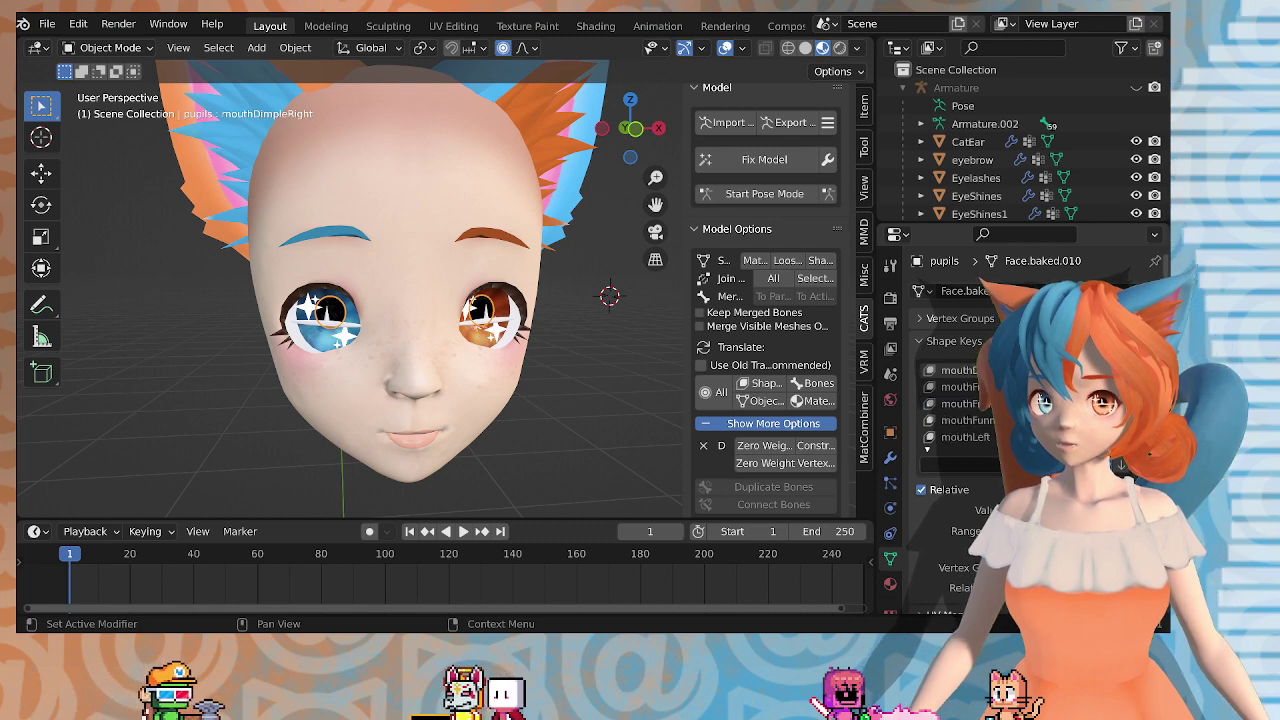
Step: Remove unneeded mouth shape keys from the pupils mesh, around mouthShrugLower and mouthFunnel
click(1121, 387)
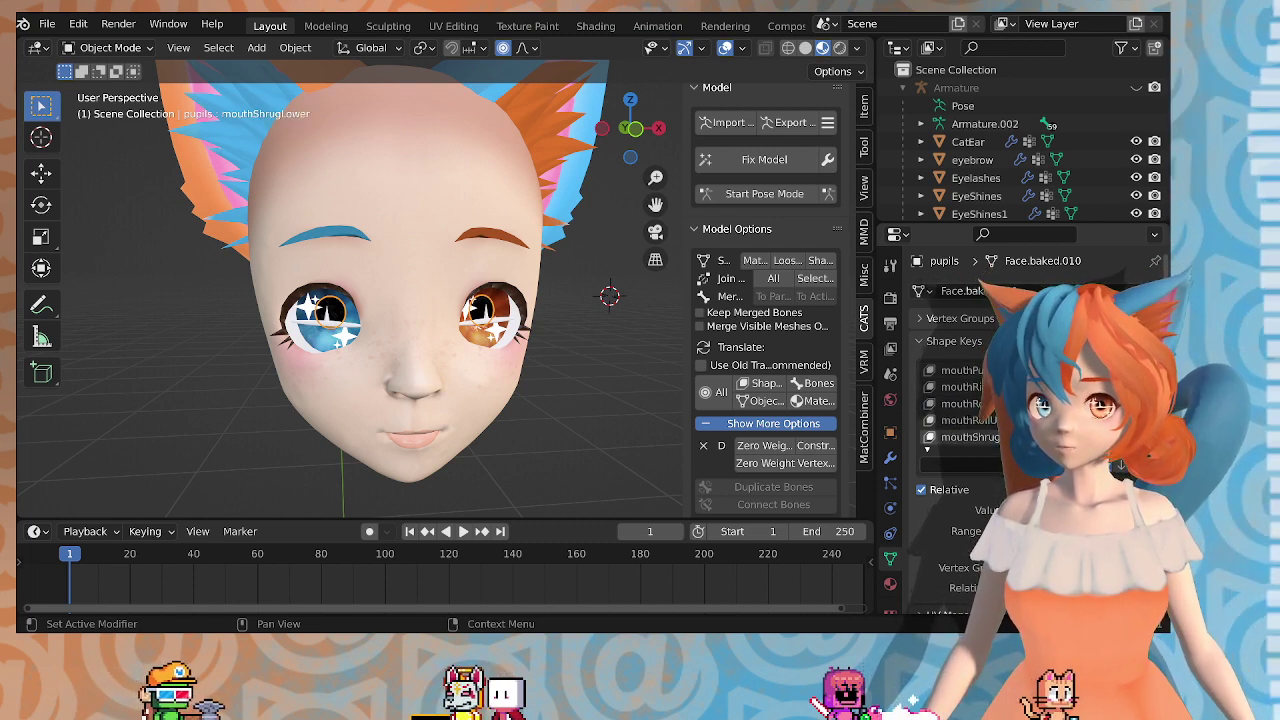
click(1121, 387)
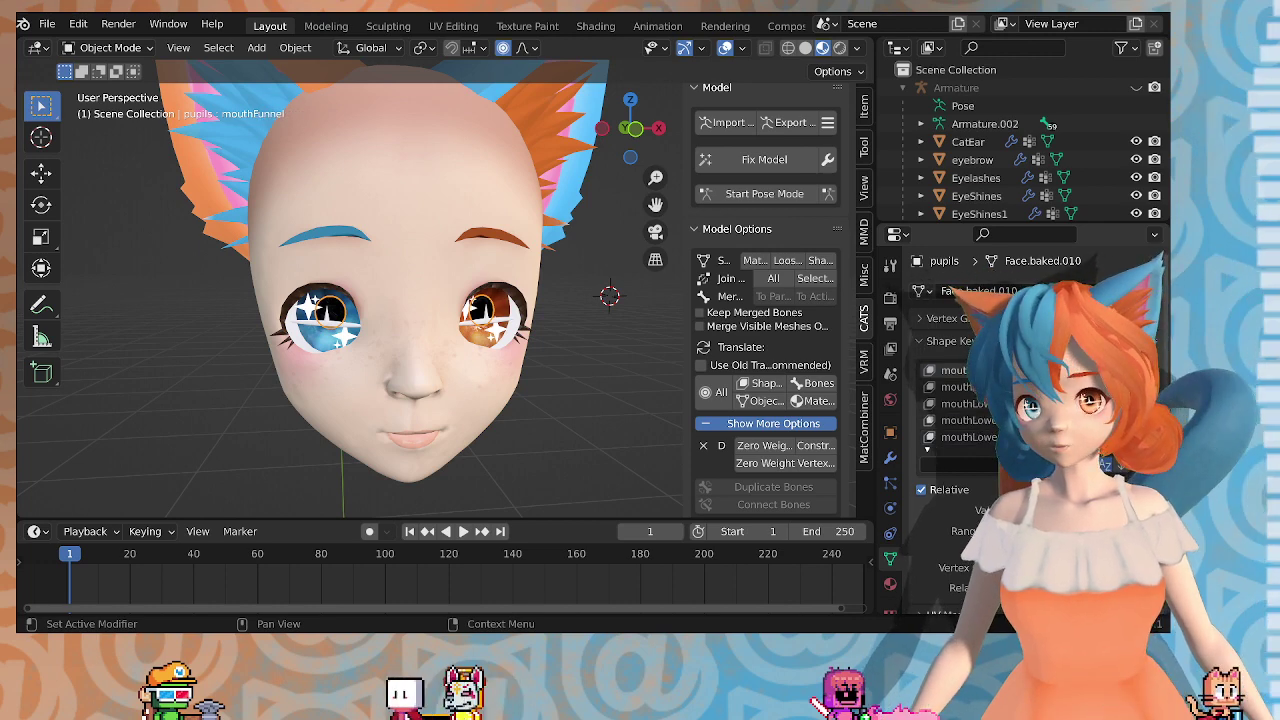
click(1121, 387)
click(1121, 387)
scroll(955, 404, up, 10)
click(955, 370)
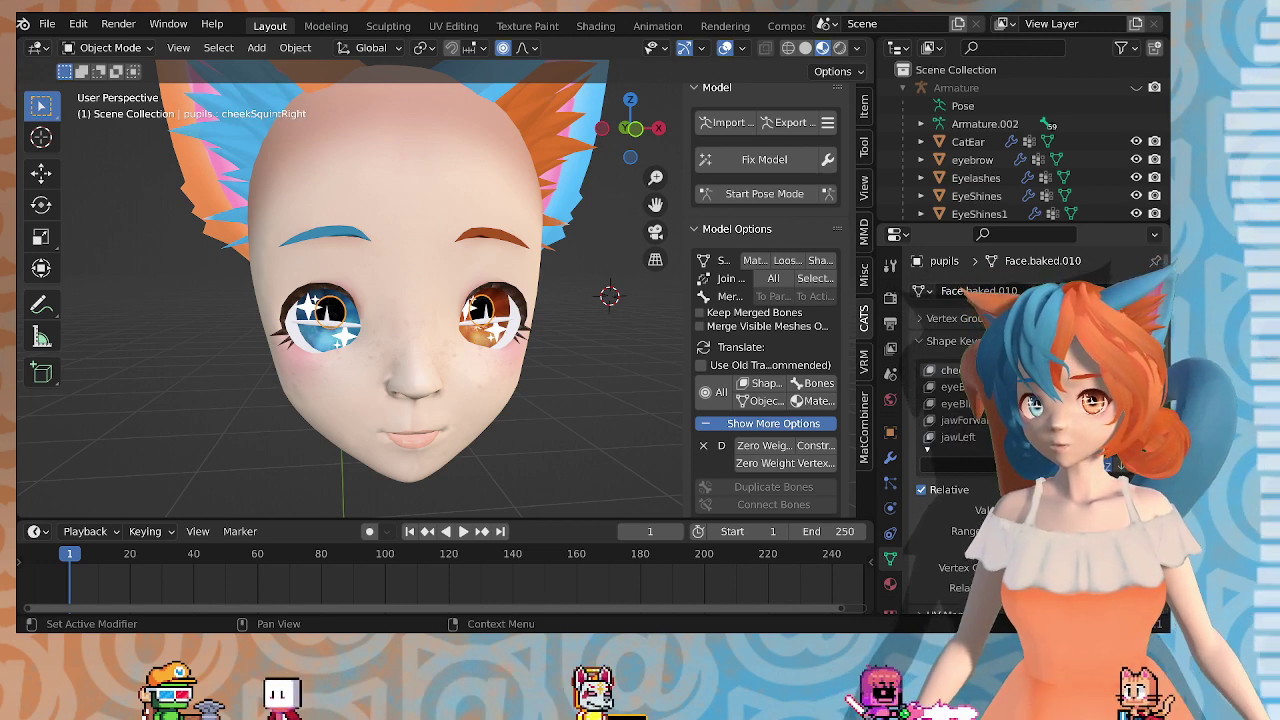
Step: Delete the pupils' cheekSquintRight, jaw and mouthClose shape keys, keeping eyeBlinkLeft, eyeBlinkRight and Melt
click(1141, 387)
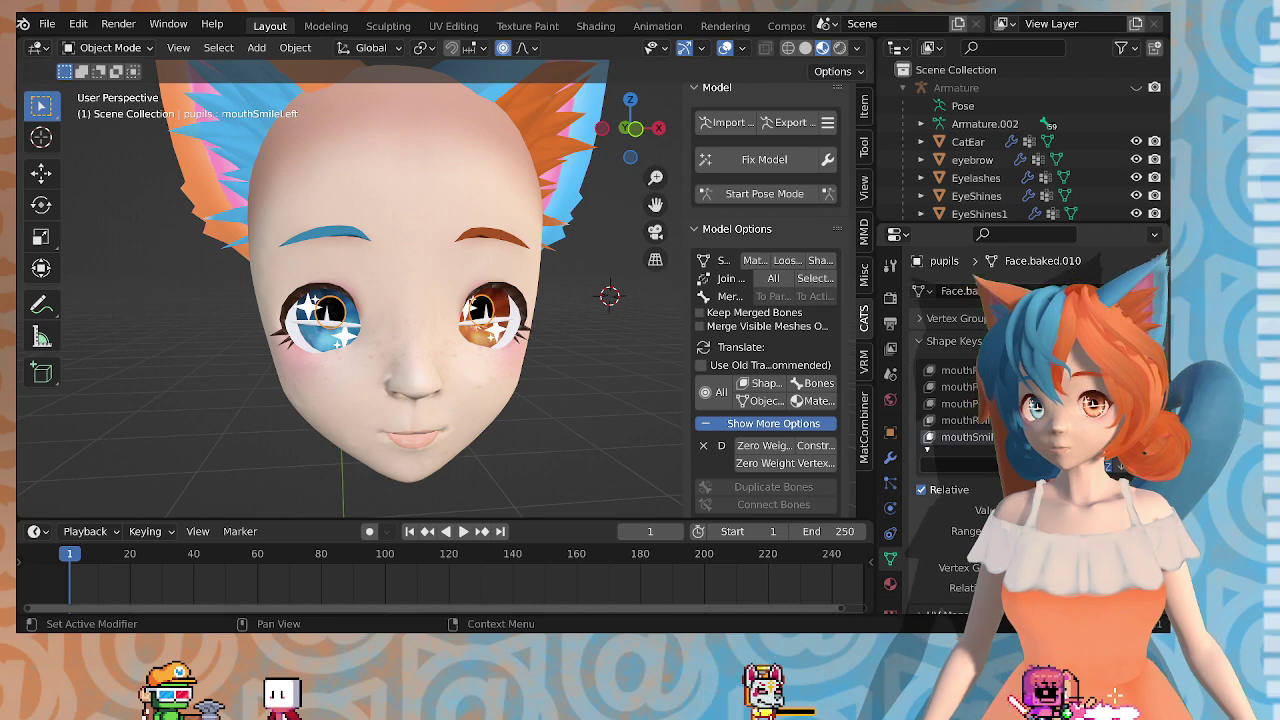
ctrl+scroll(960, 404, up, 9)
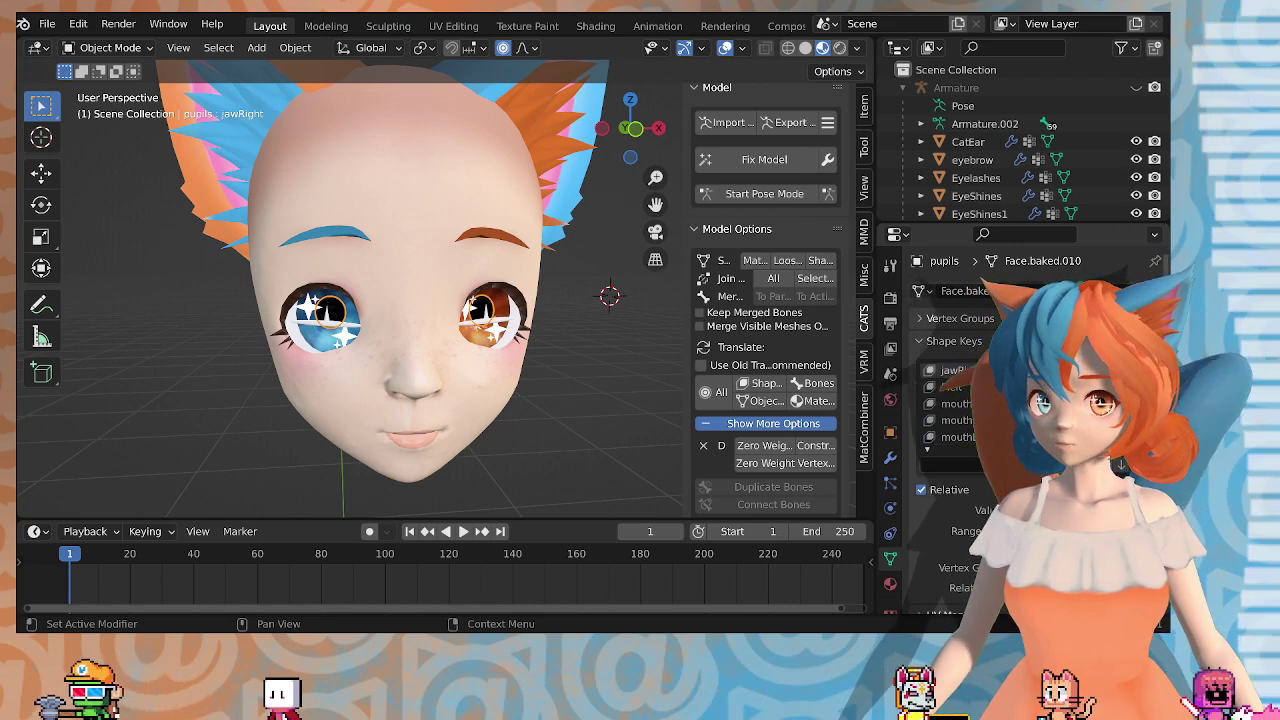
click(1141, 387)
click(955, 387)
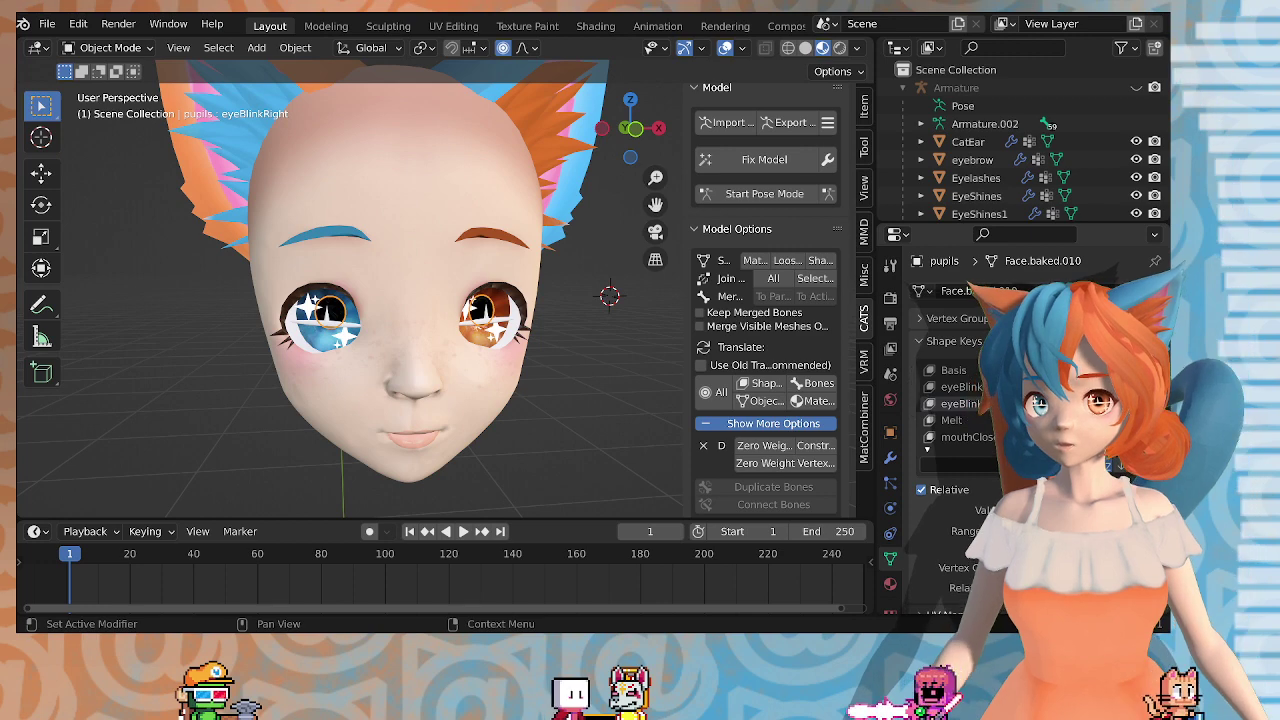
click(1000, 437)
scroll(1000, 437, down, 1)
click(1150, 387)
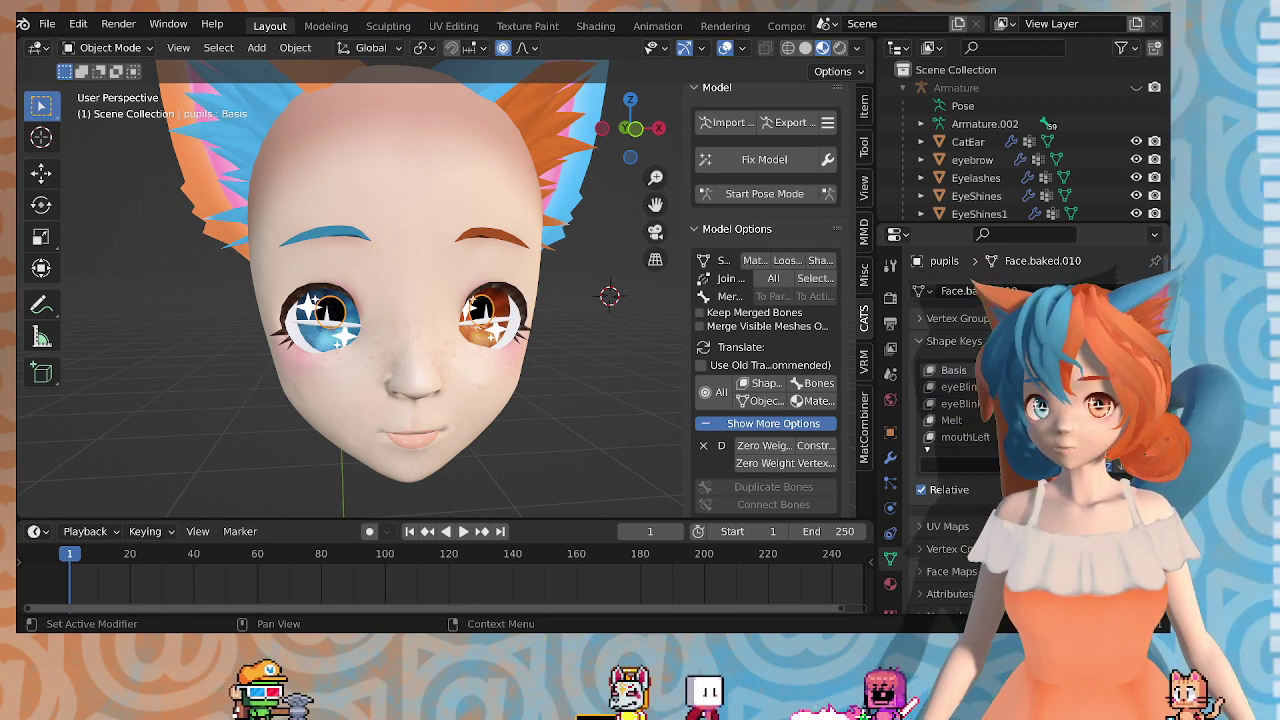
Step: Delete the remaining mouth shape keys from the pupils mesh, including mouthLeft, mouthPucker and the mouthPress keys
scroll(978, 433, down, 6)
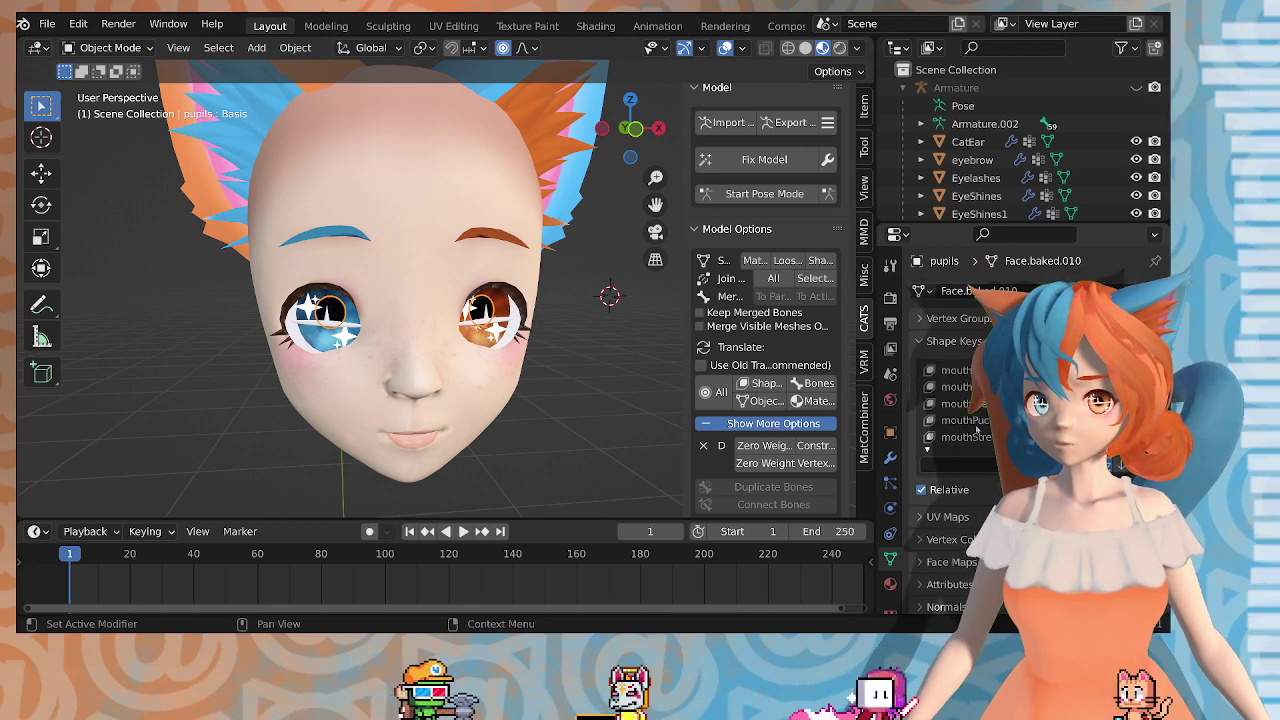
click(980, 405)
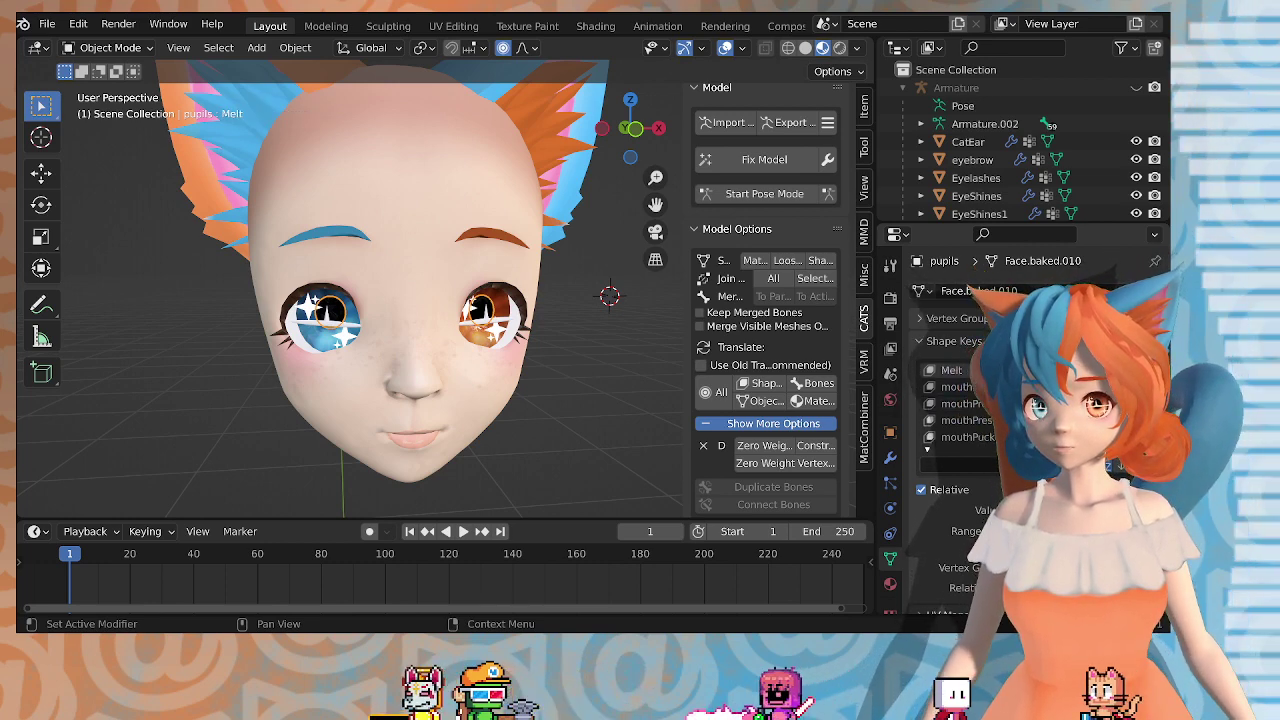
click(1150, 387)
click(1150, 387)
scroll(1050, 387, up, 3)
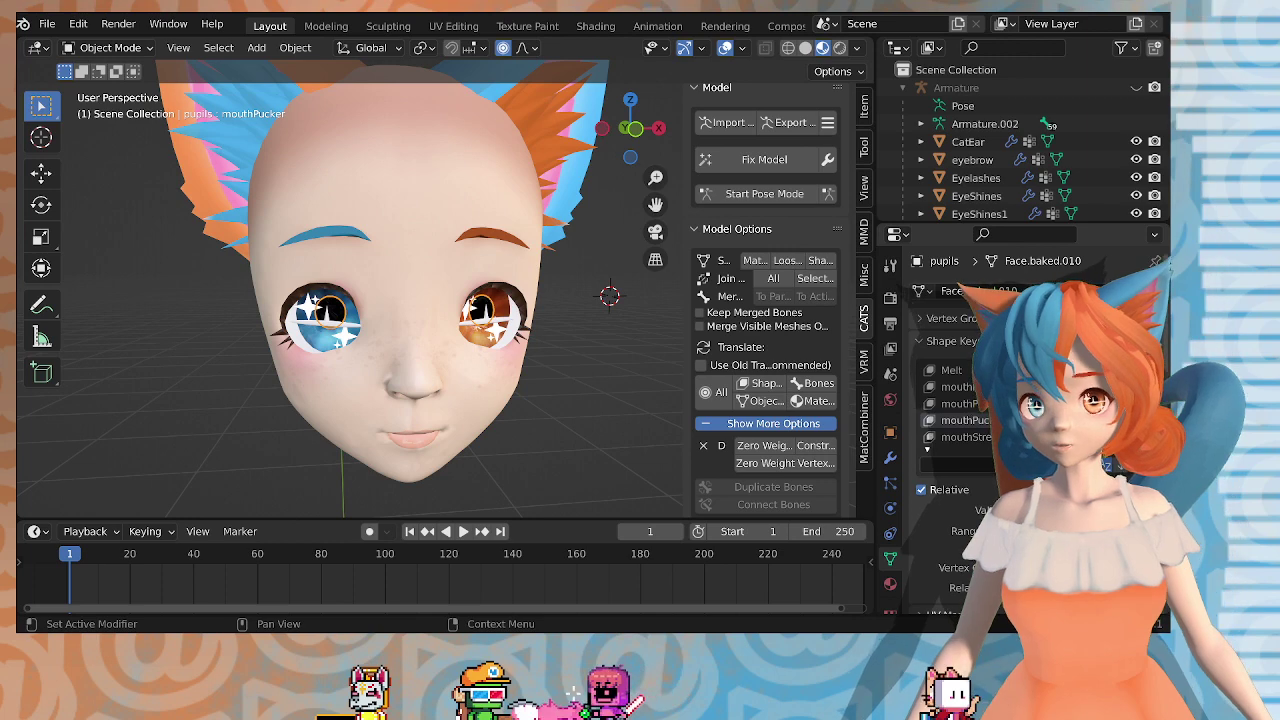
click(1050, 370)
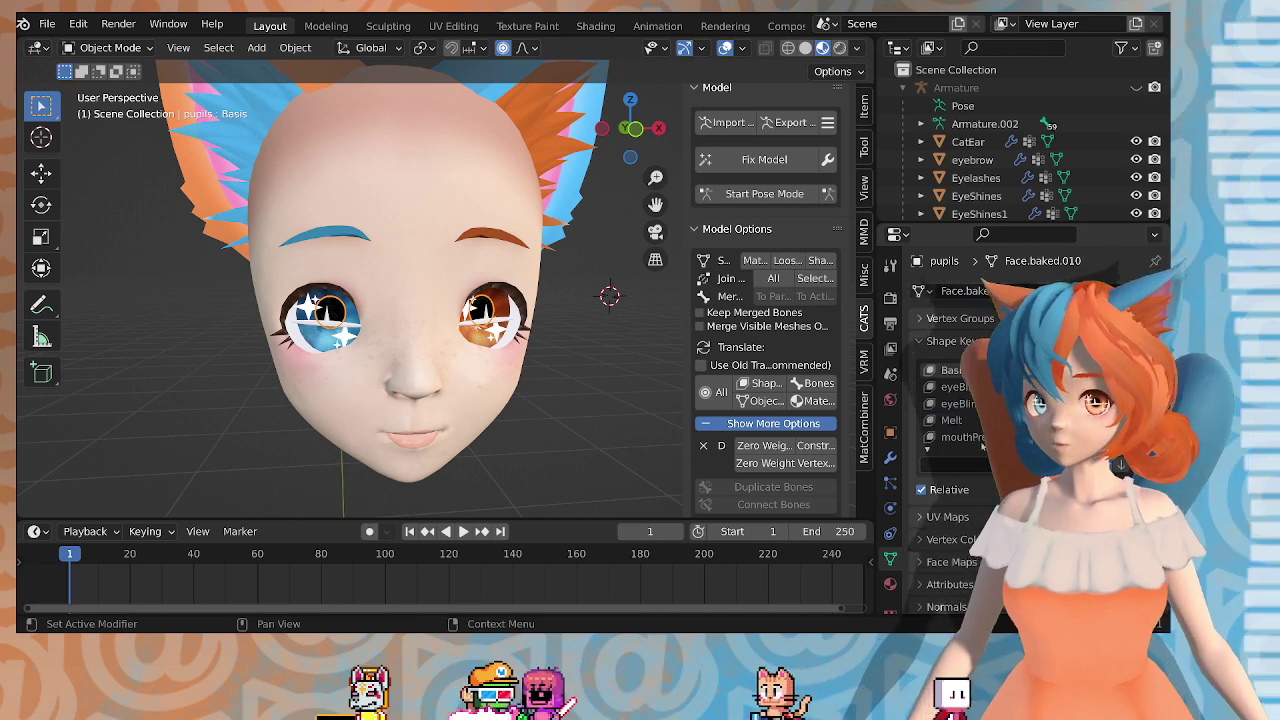
click(964, 421)
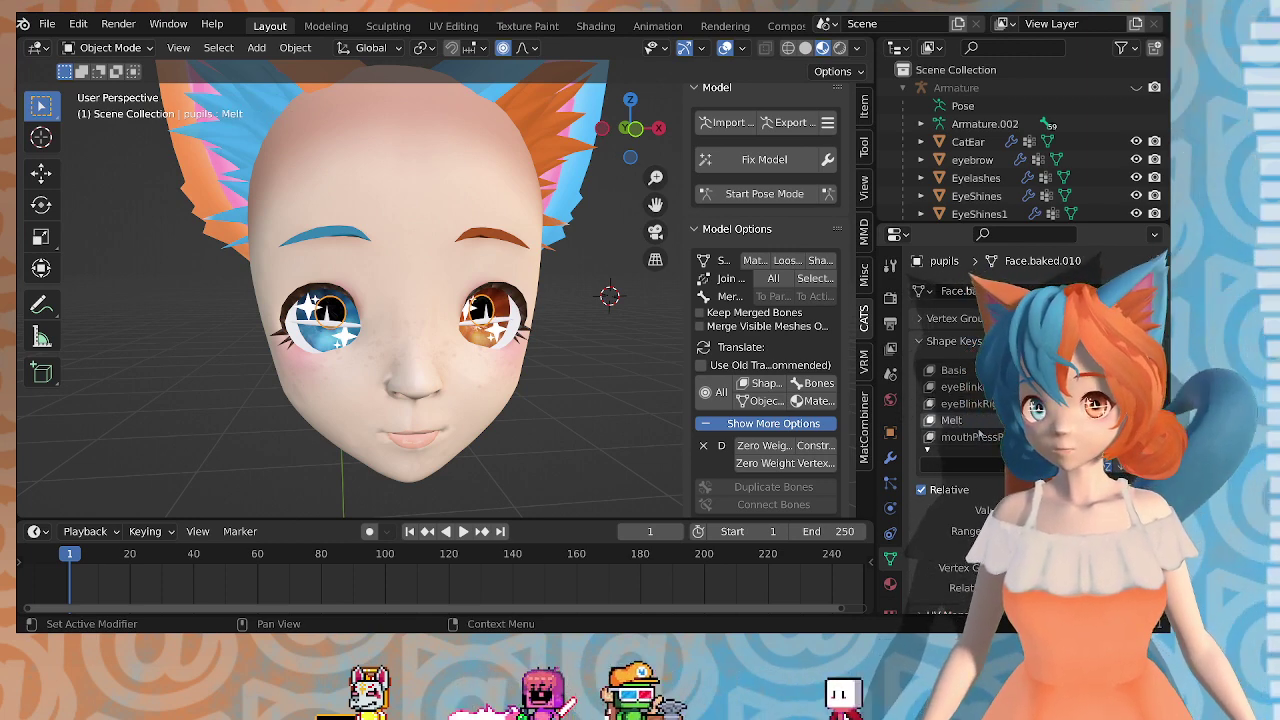
scroll(983, 421, down, 3)
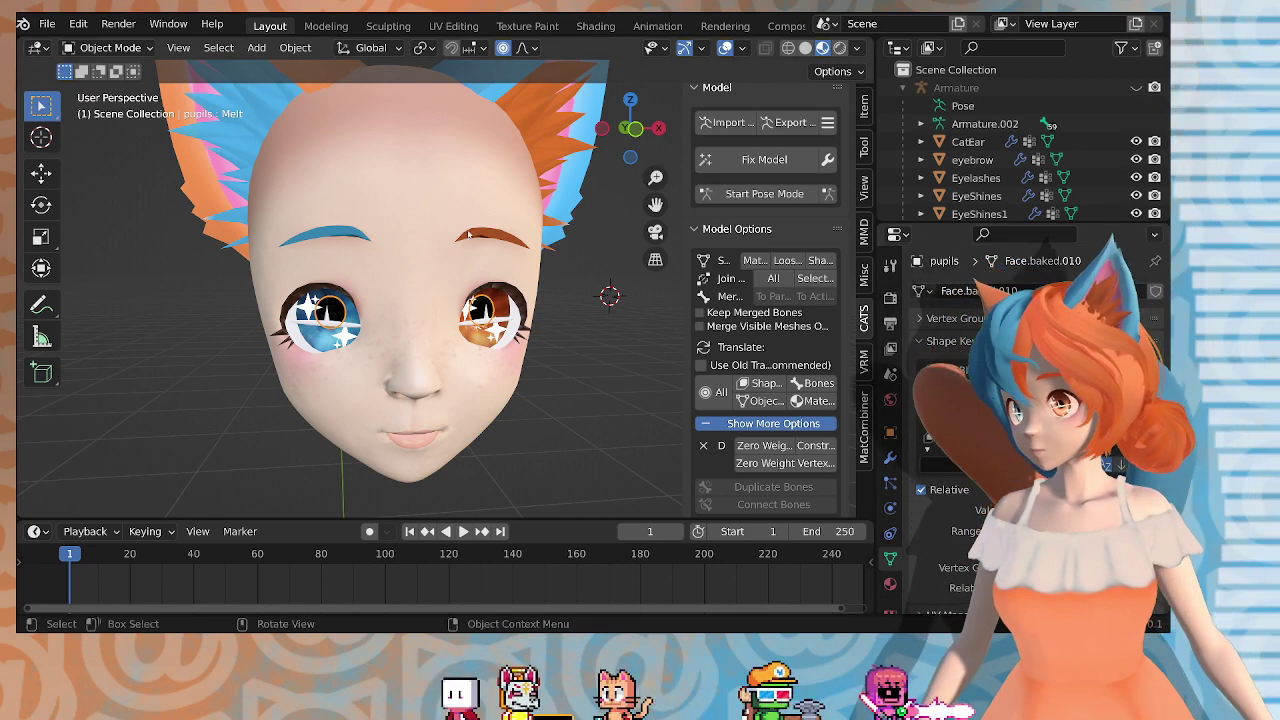
Step: Add two shape keys named browDownLeft and browDownRight to the pupils mesh, using the eyebrow mesh's key names, and place them above eyeBlinkLeft
click(972, 159)
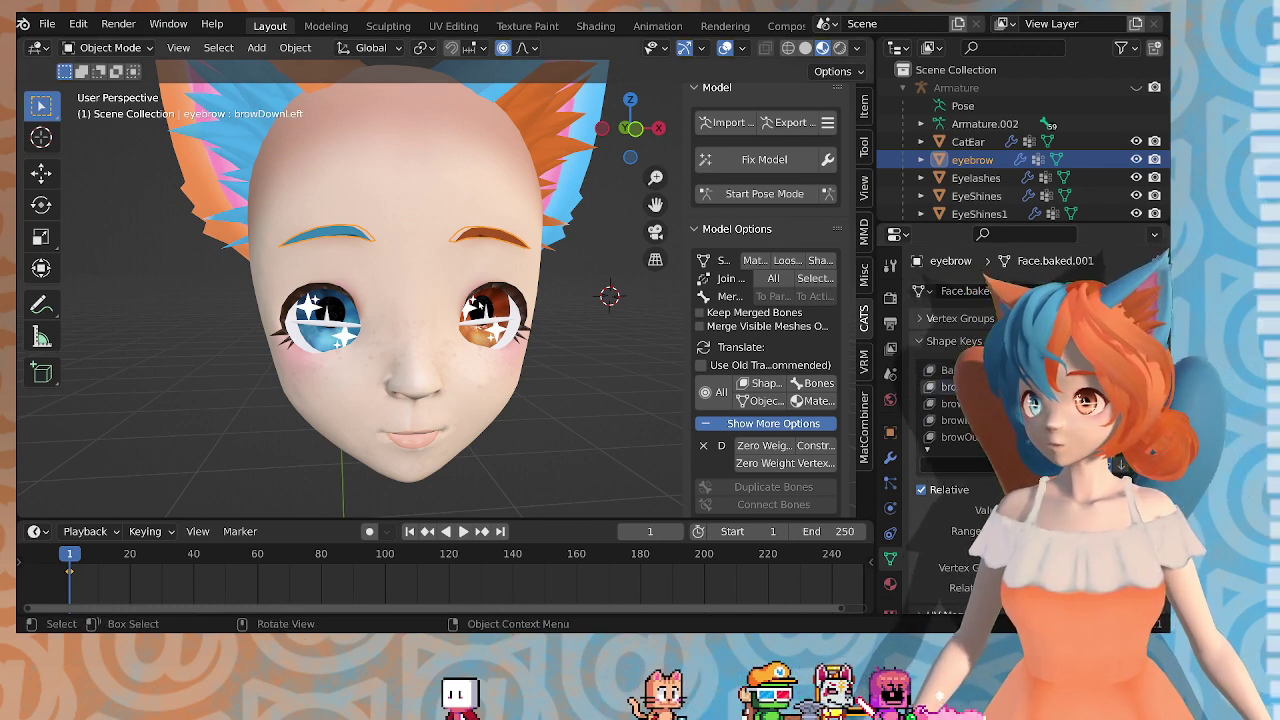
click(484, 308)
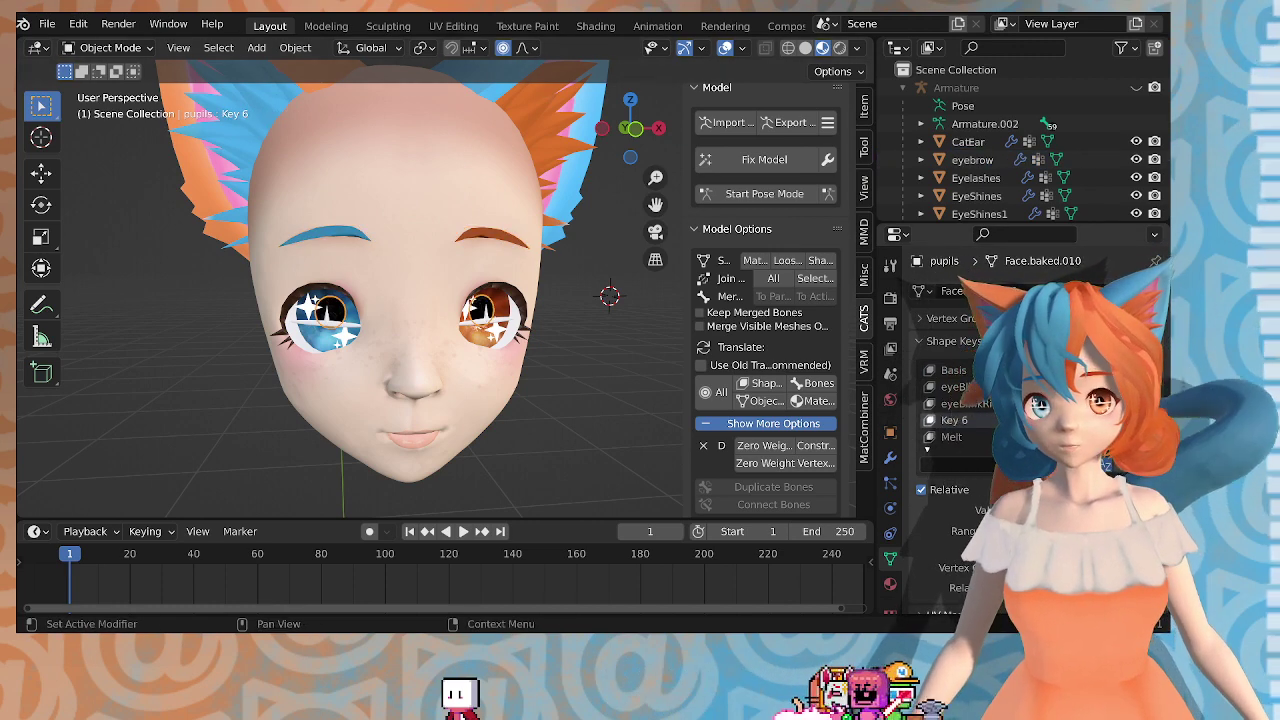
key(ctrl+v)
key(Return)
click(1154, 371)
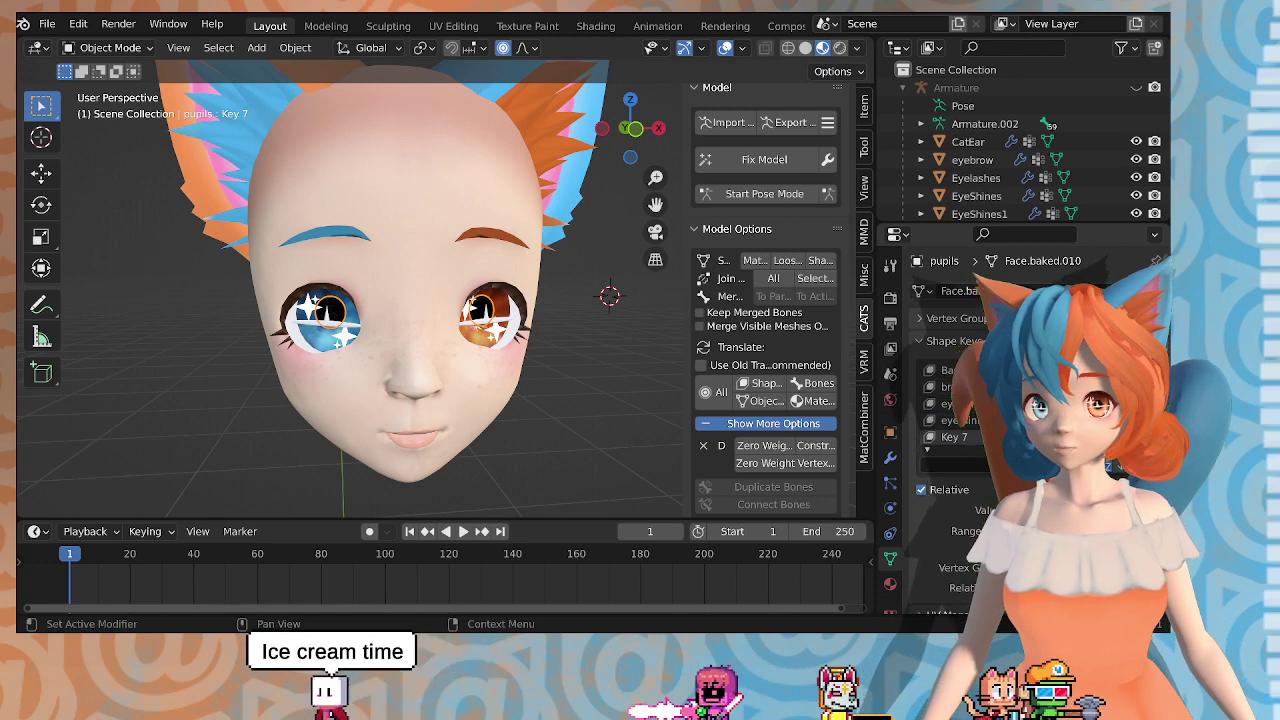
double_click(981, 440)
key(ctrl+v)
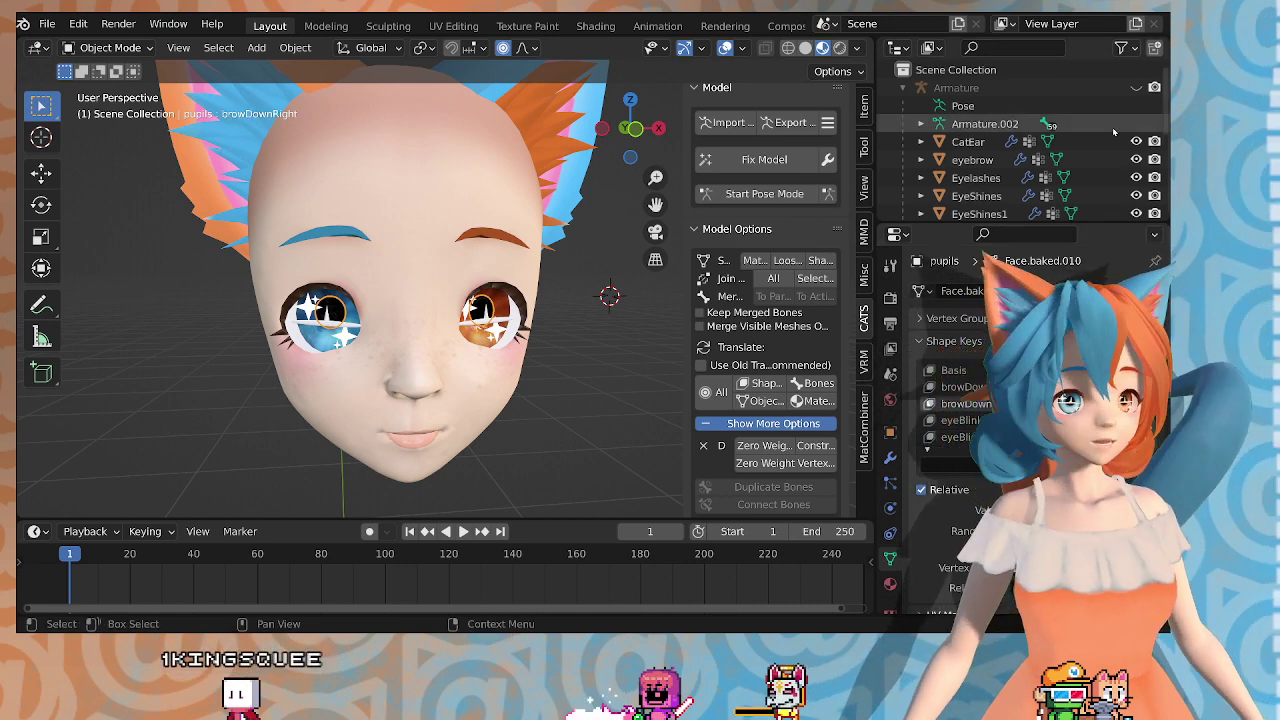
Step: Make browDownLeft the active shape key of the pupils mesh and open the mesh in Edit Mode
scroll(604, 326, up, 2)
middle_drag(586, 335, 460, 342)
scroll(504, 382, up, 2)
mouse_move(460, 342)
middle_down()
mouse_move(478, 341)
mouse_move(435, 339)
middle_up()
scroll(478, 341, up, 2)
scroll(533, 288, down, 5)
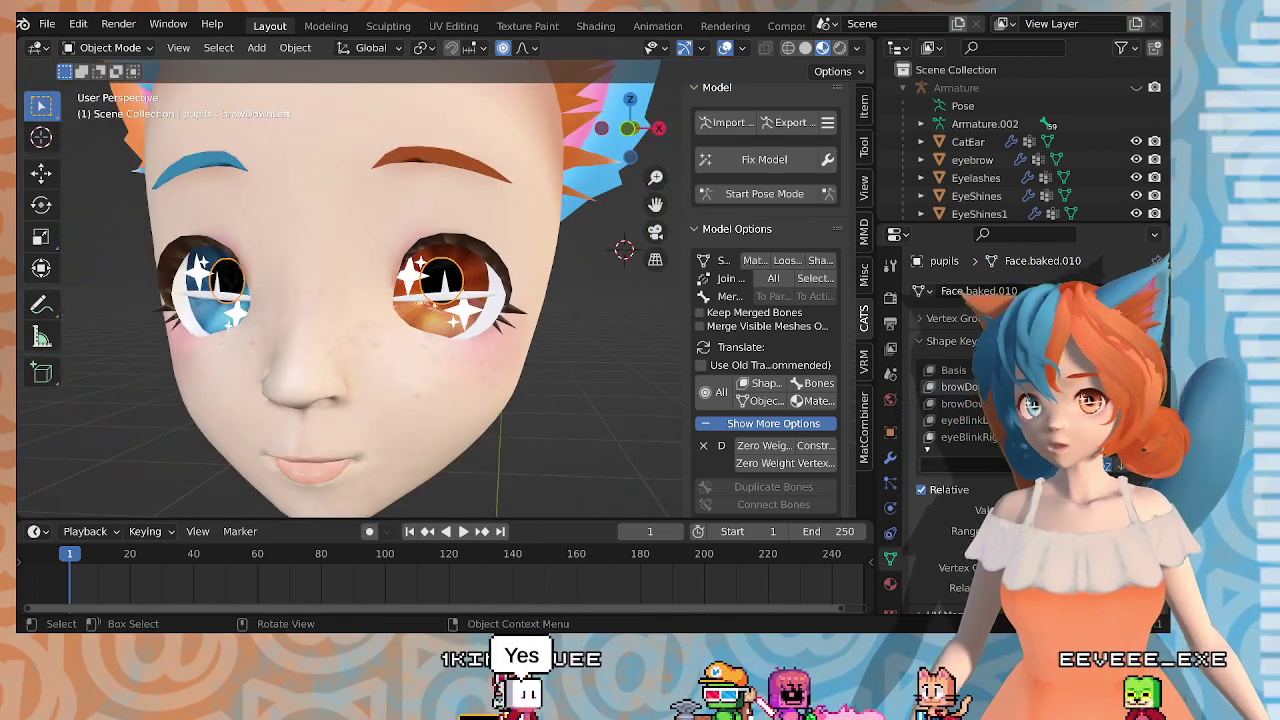
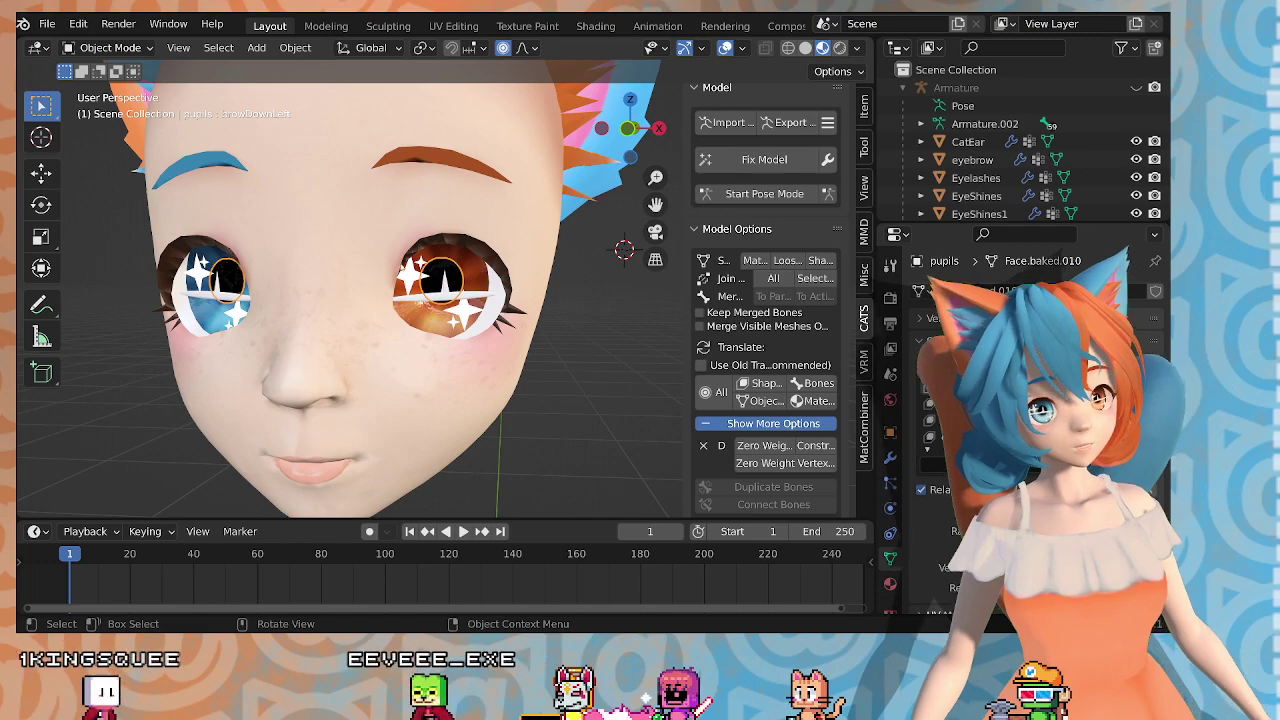
middle_drag(498, 285, 393, 302)
scroll(450, 287, up, 2)
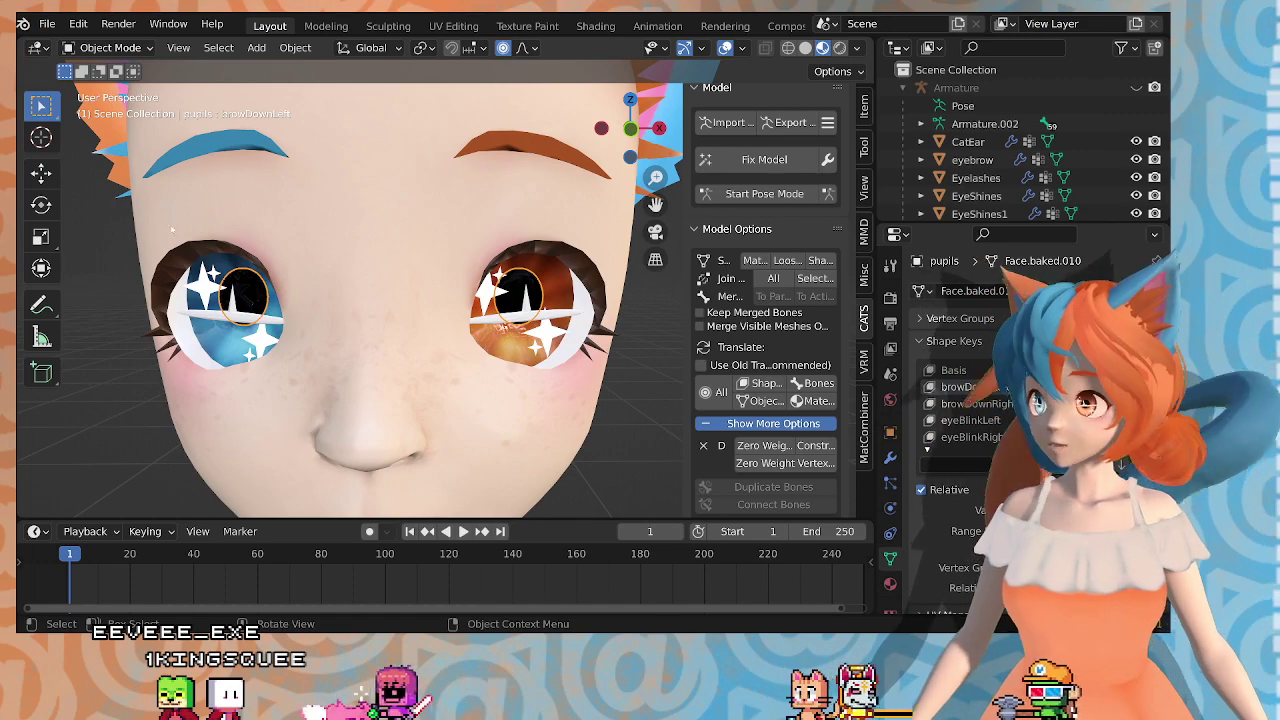
key(Tab)
scroll(276, 256, up, 3)
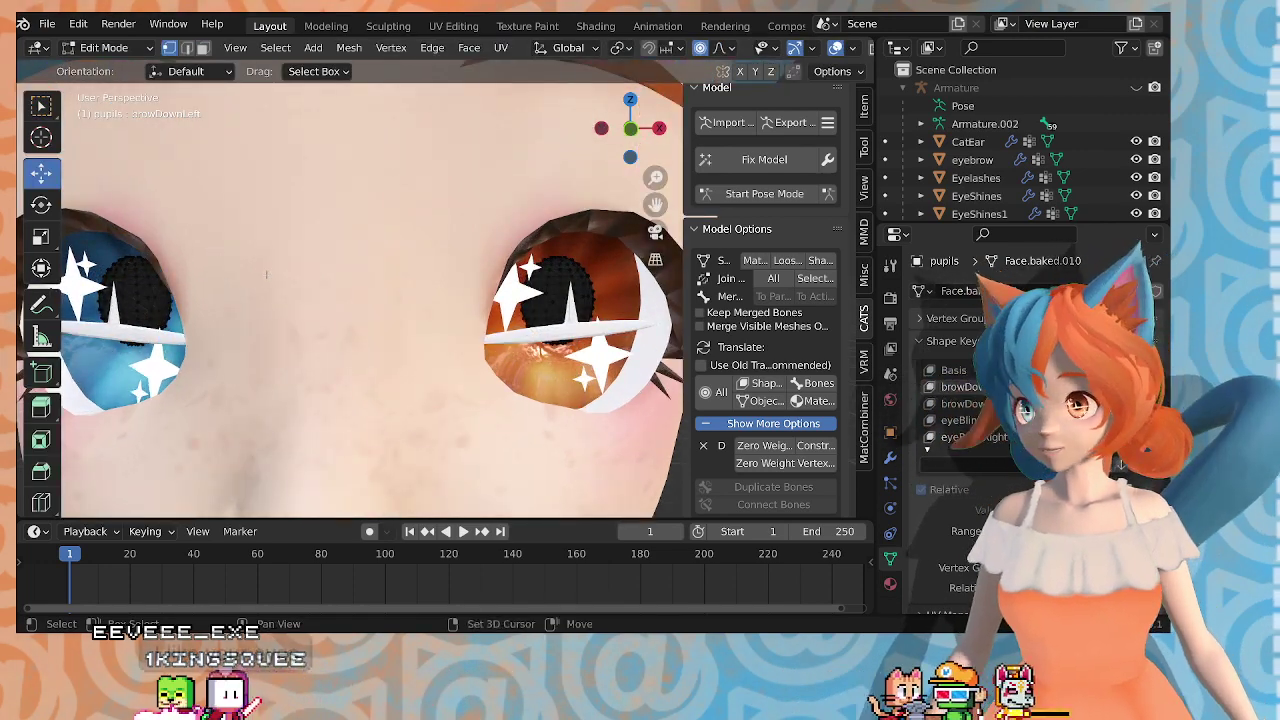
Step: Select the topmost and bottommost vertices of the pupil in the blue eye
shift+middle_drag(205, 260, 355, 274)
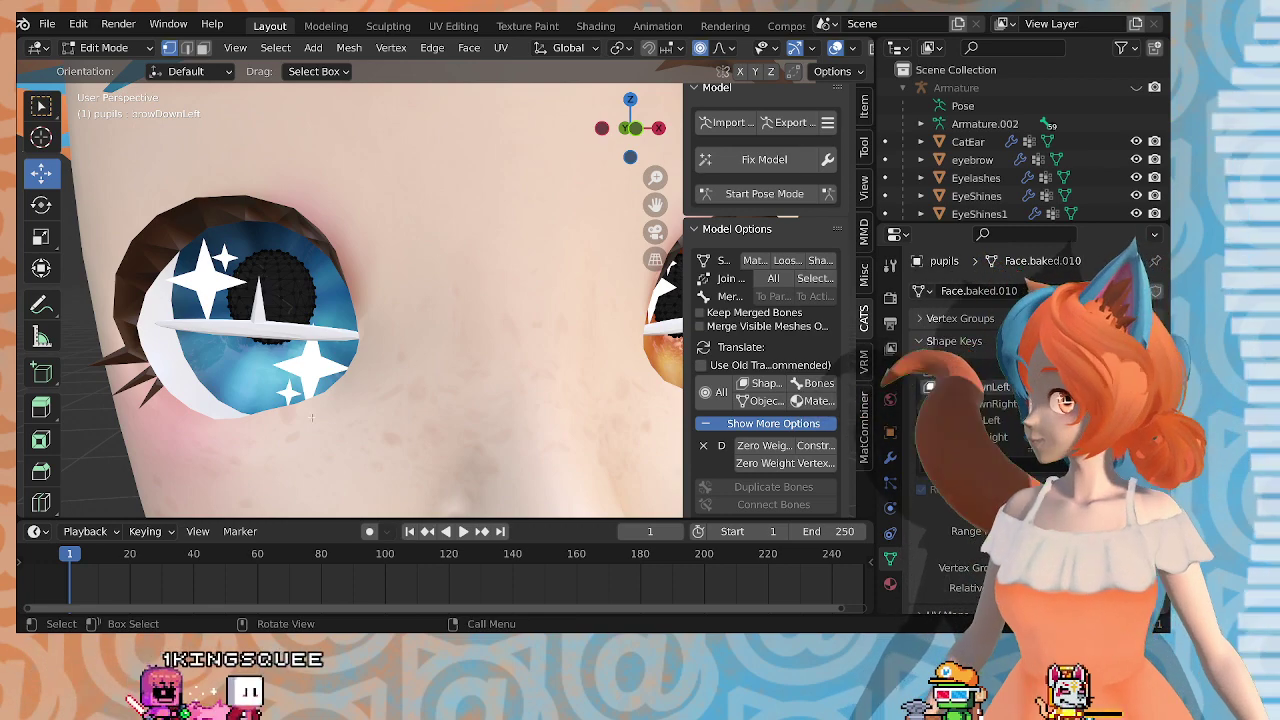
scroll(265, 450, up, 5)
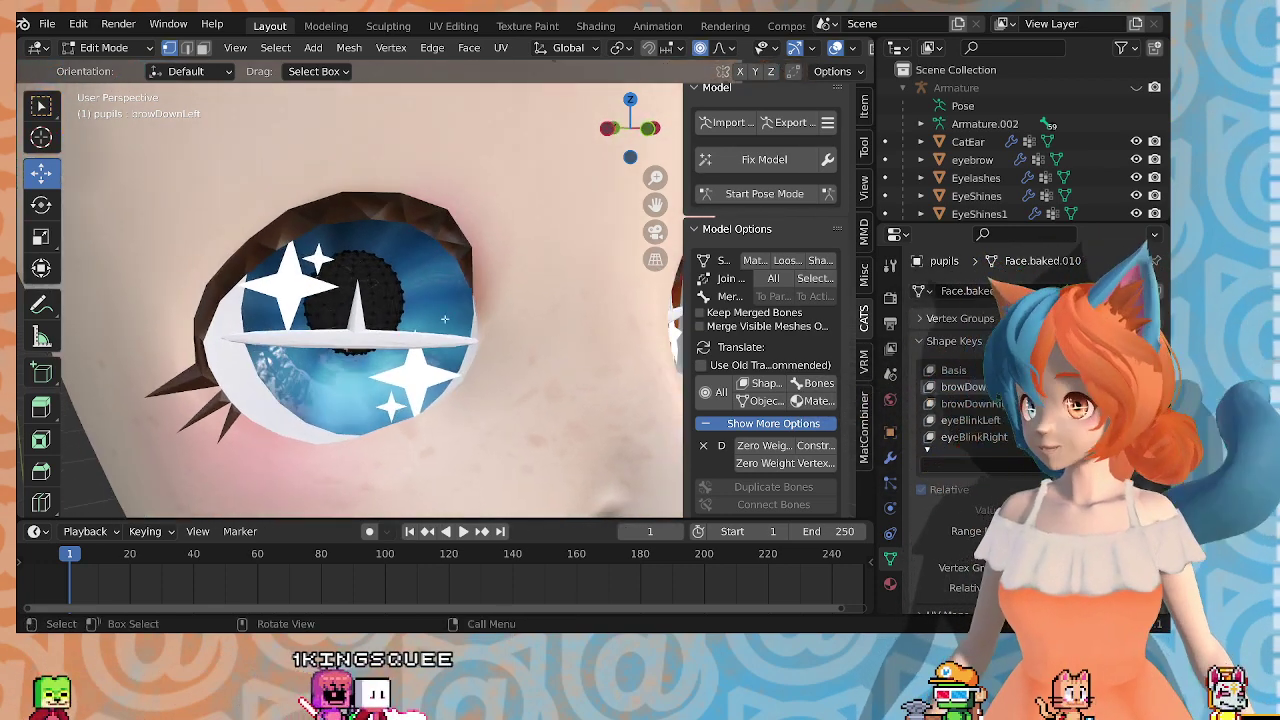
middle_drag(270, 420, 281, 339)
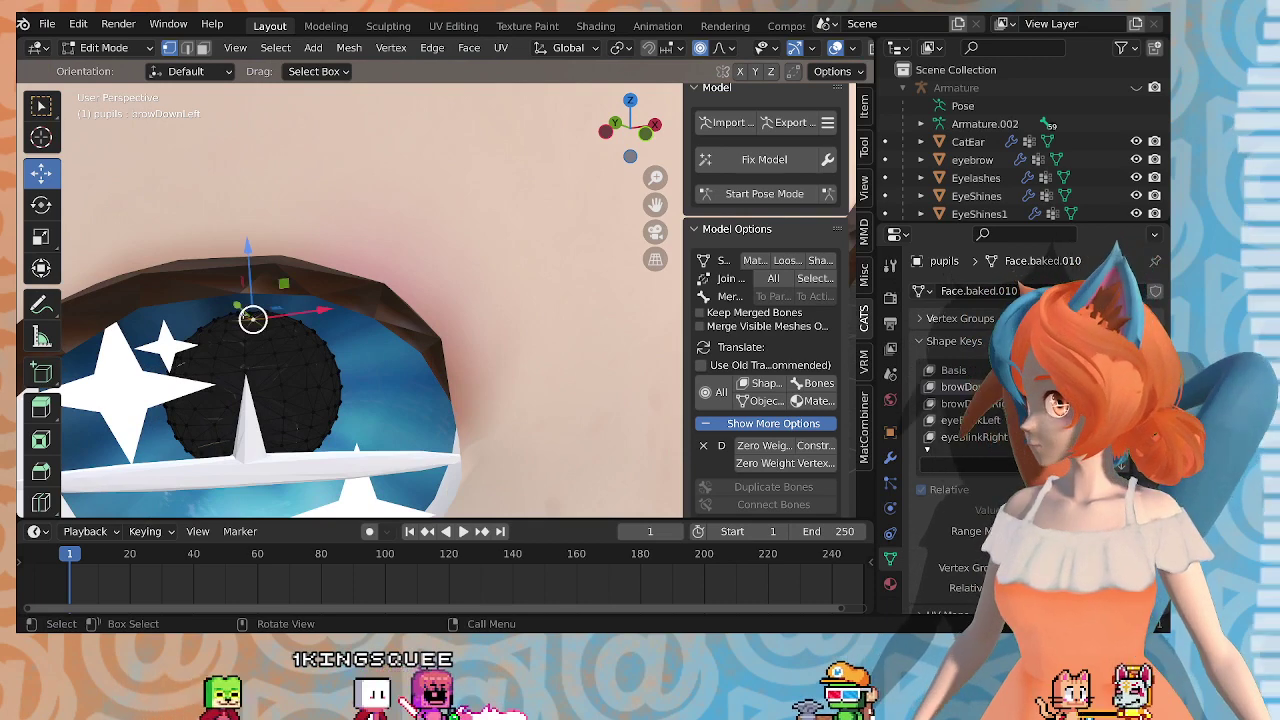
scroll(238, 313, up, 6)
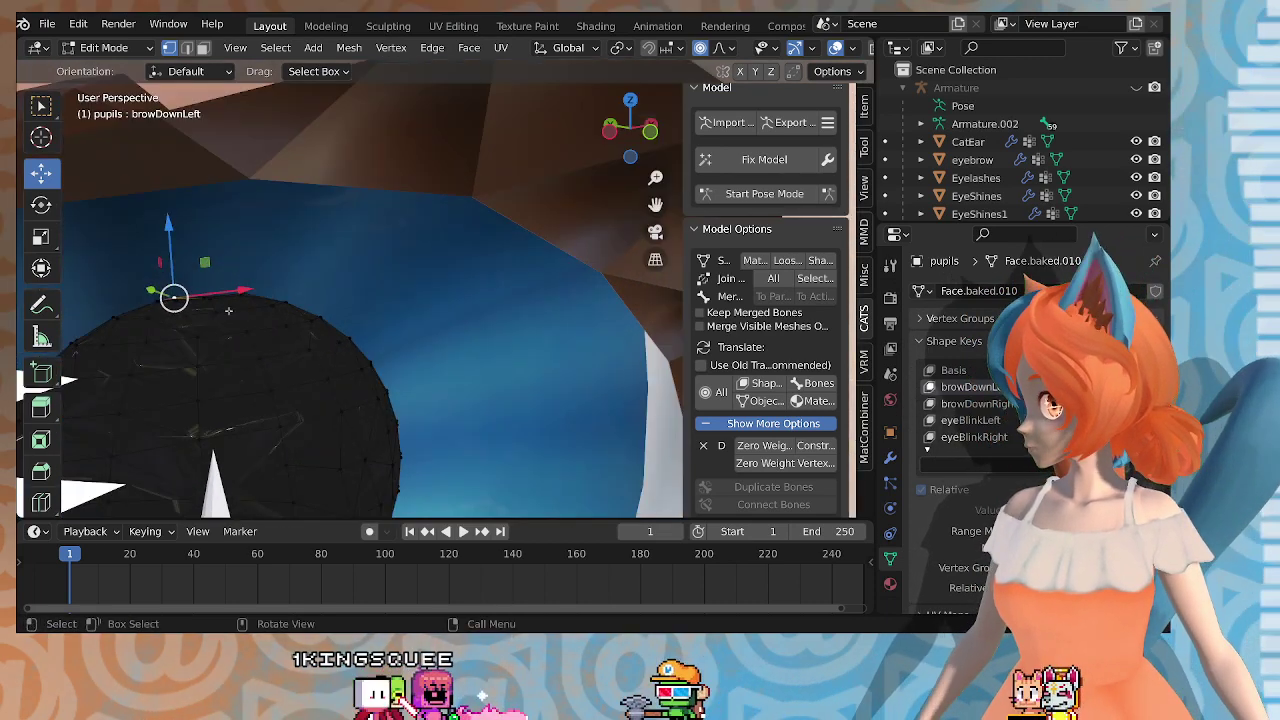
middle_drag(202, 328, 178, 303)
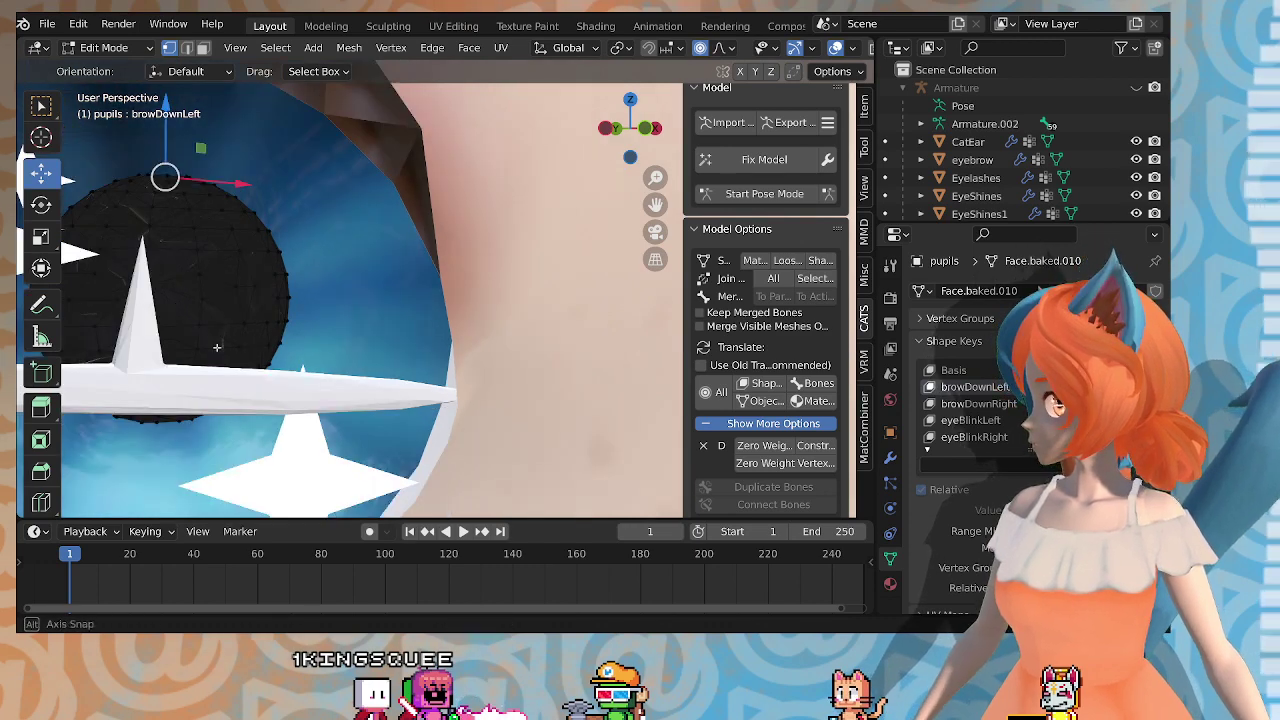
middle_drag(216, 347, 236, 194)
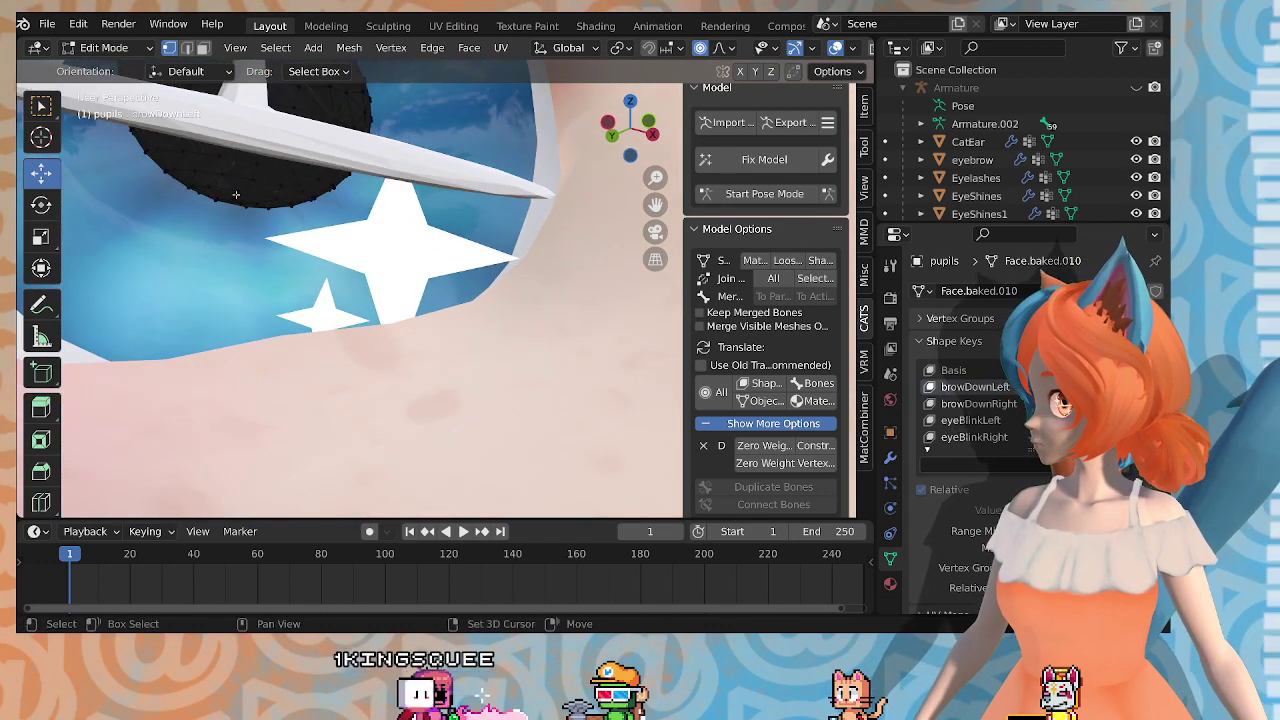
middle_drag(266, 240, 75, 292)
Step: Add the topmost and bottommost vertices of the orange eye's pupil to the selection
scroll(349, 287, down, 2)
scroll(400, 288, down, 3)
middle_drag(450, 288, 396, 285)
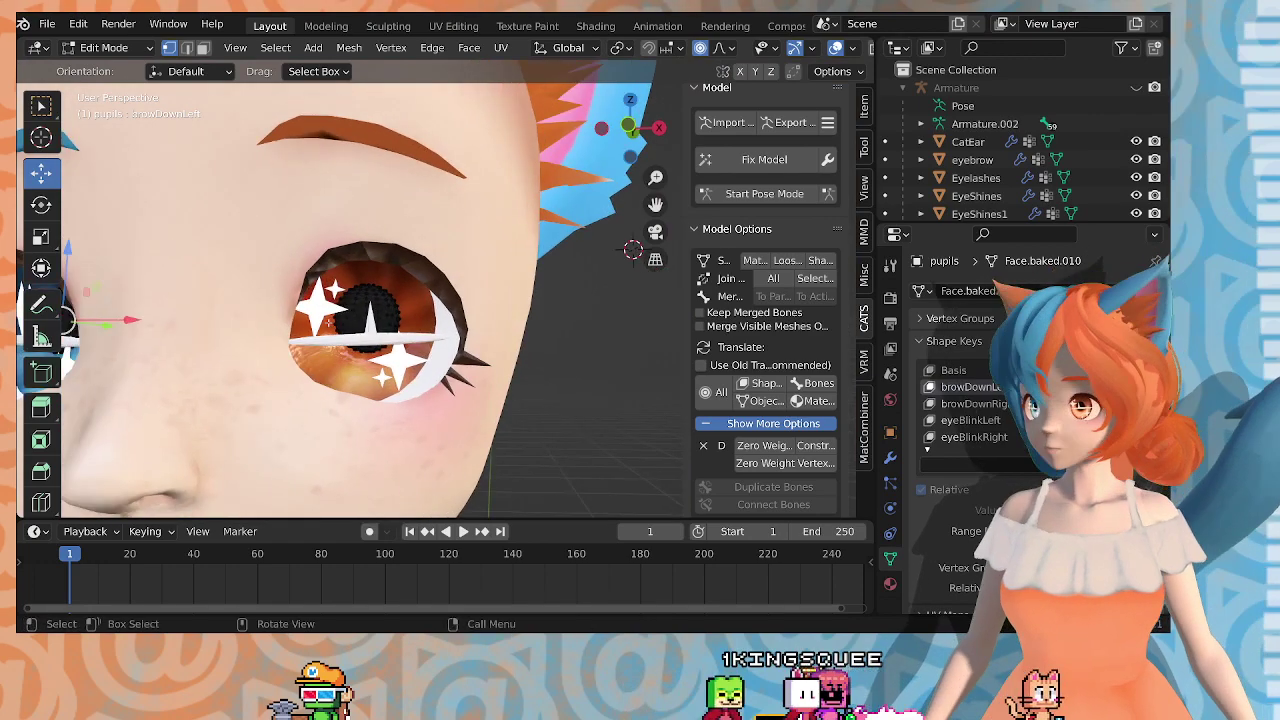
scroll(396, 285, up, 3)
scroll(395, 285, up, 3)
scroll(223, 277, up, 2)
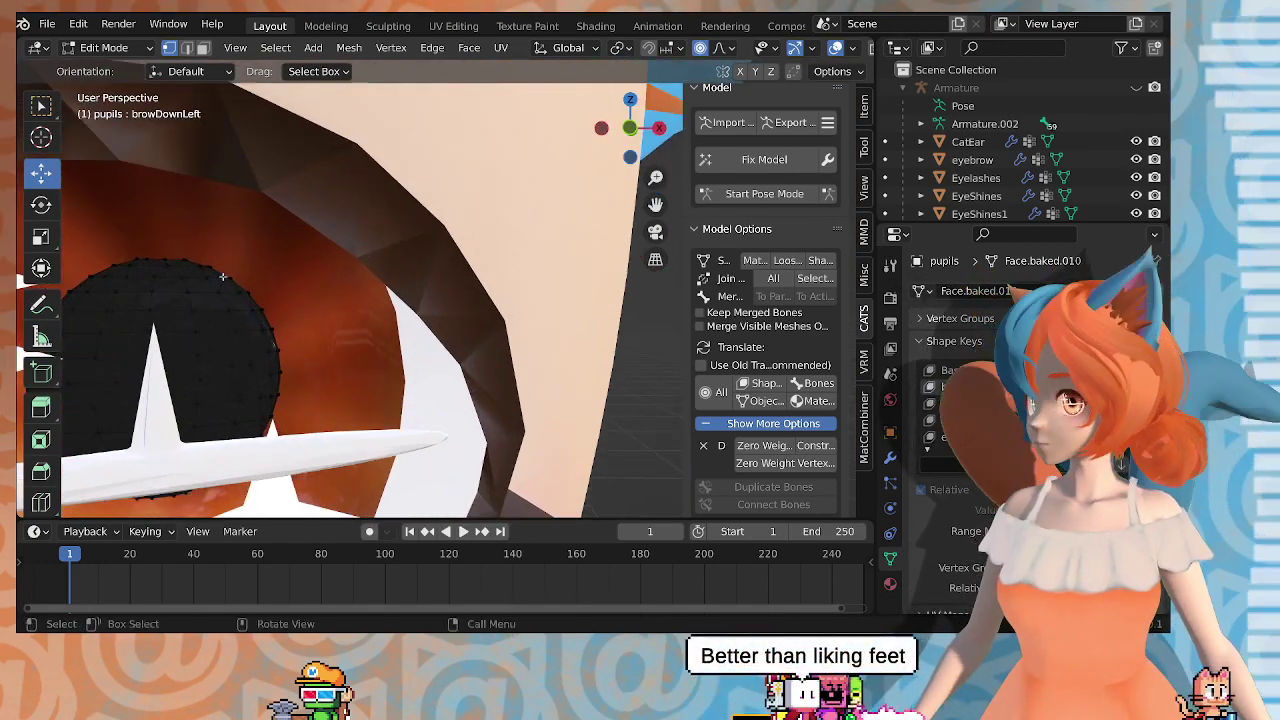
middle_drag(167, 258, 414, 286)
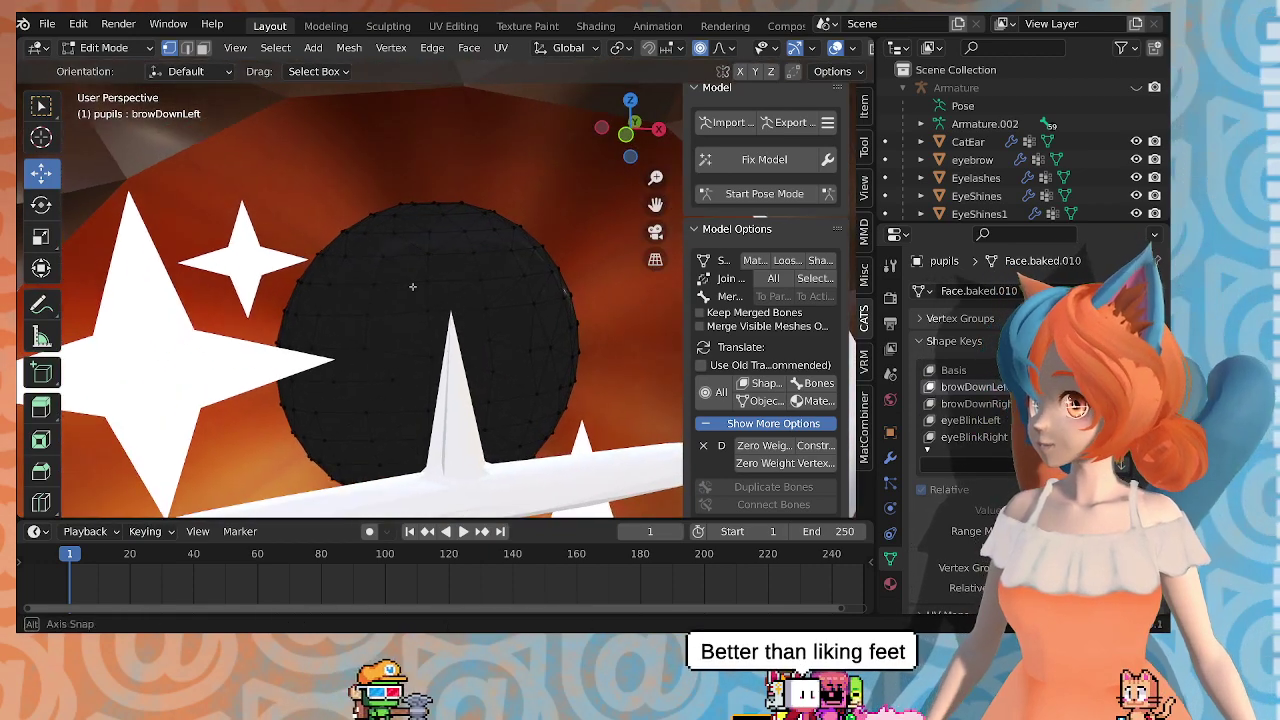
middle_drag(433, 201, 319, 337)
scroll(395, 158, down, 5)
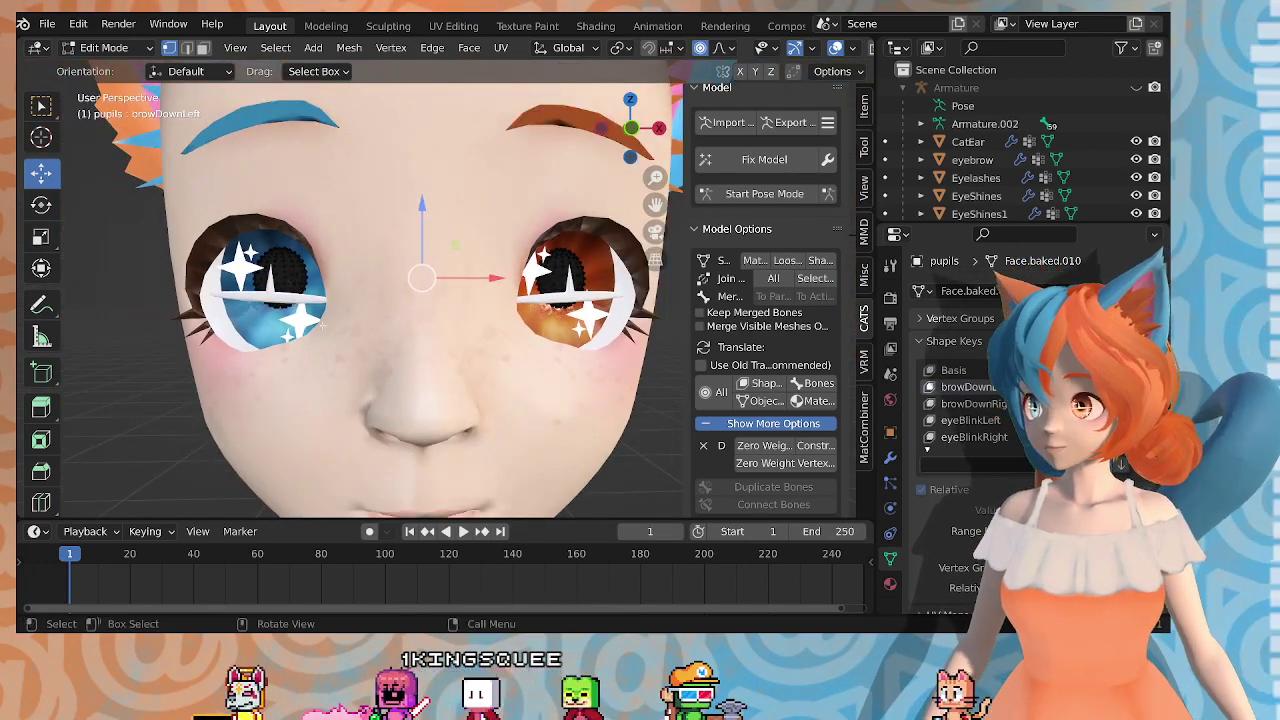
Step: Reduce the proportional editing size to about 0.0077 m while trial-moving the selected pupil vertices, leaving them at their original position
key(g)
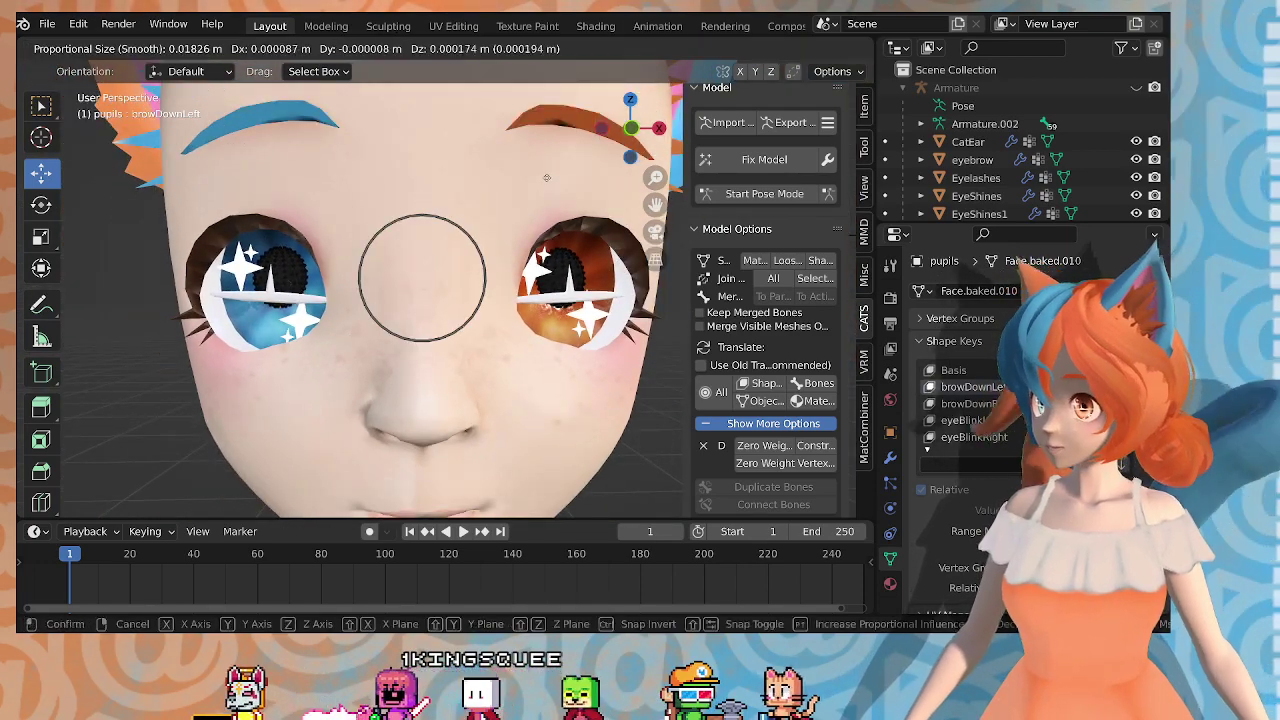
scroll(545, 193, up, 3)
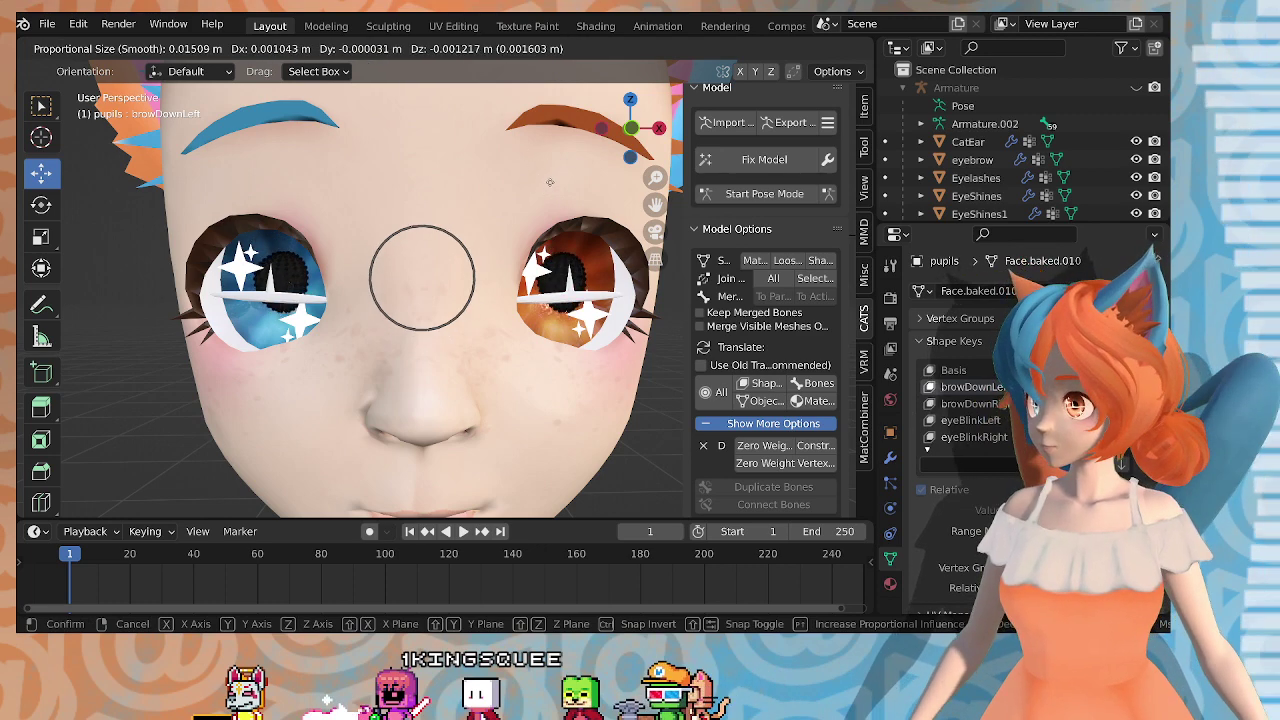
scroll(545, 190, up, 4)
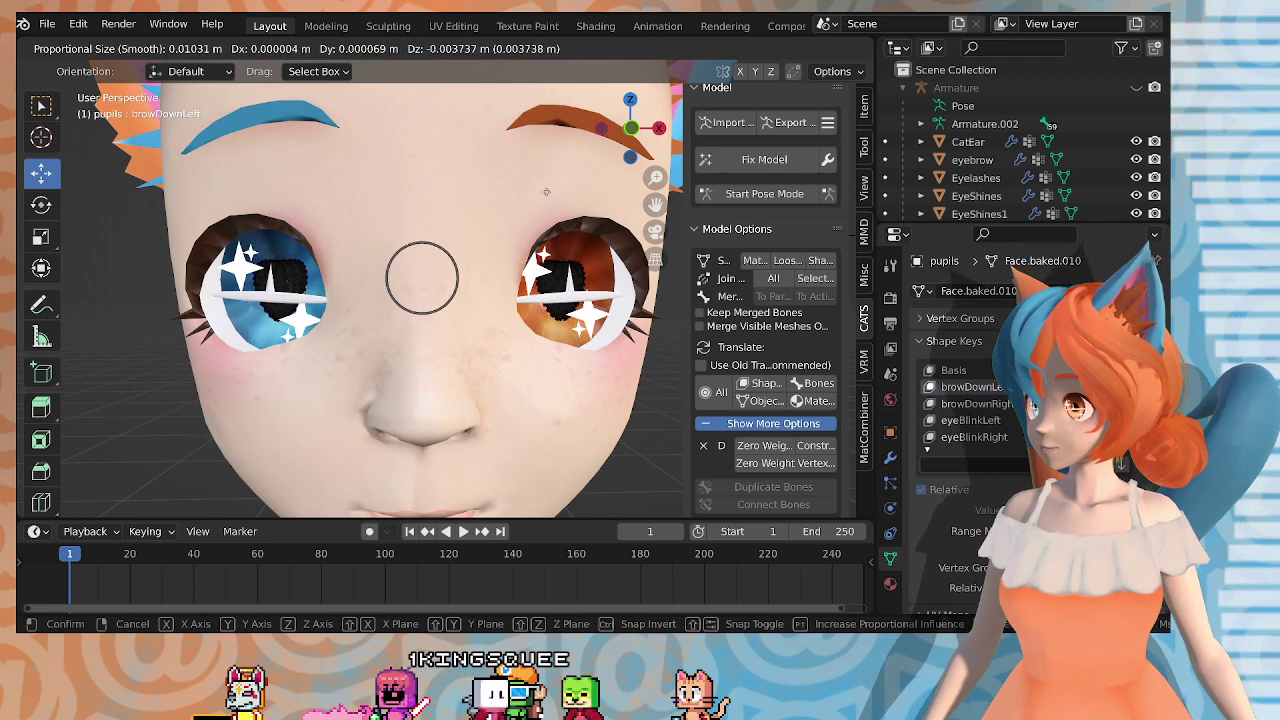
scroll(545, 177, up, 2)
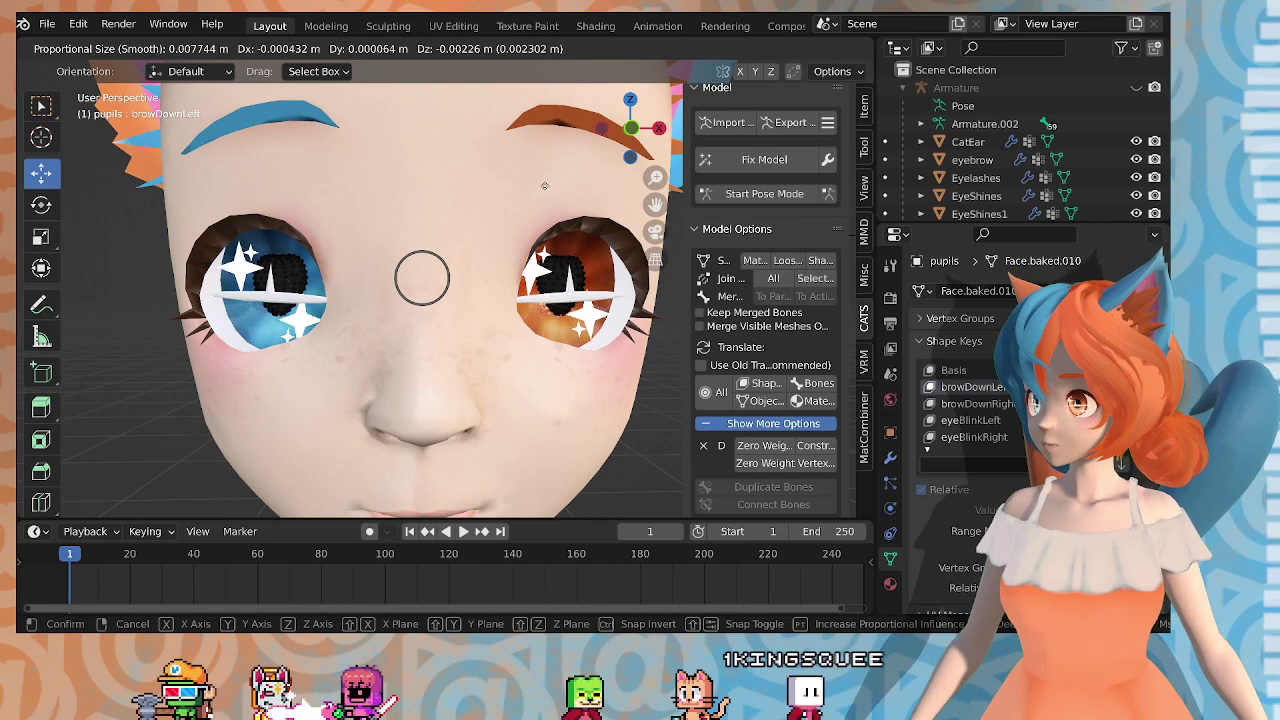
click(548, 176)
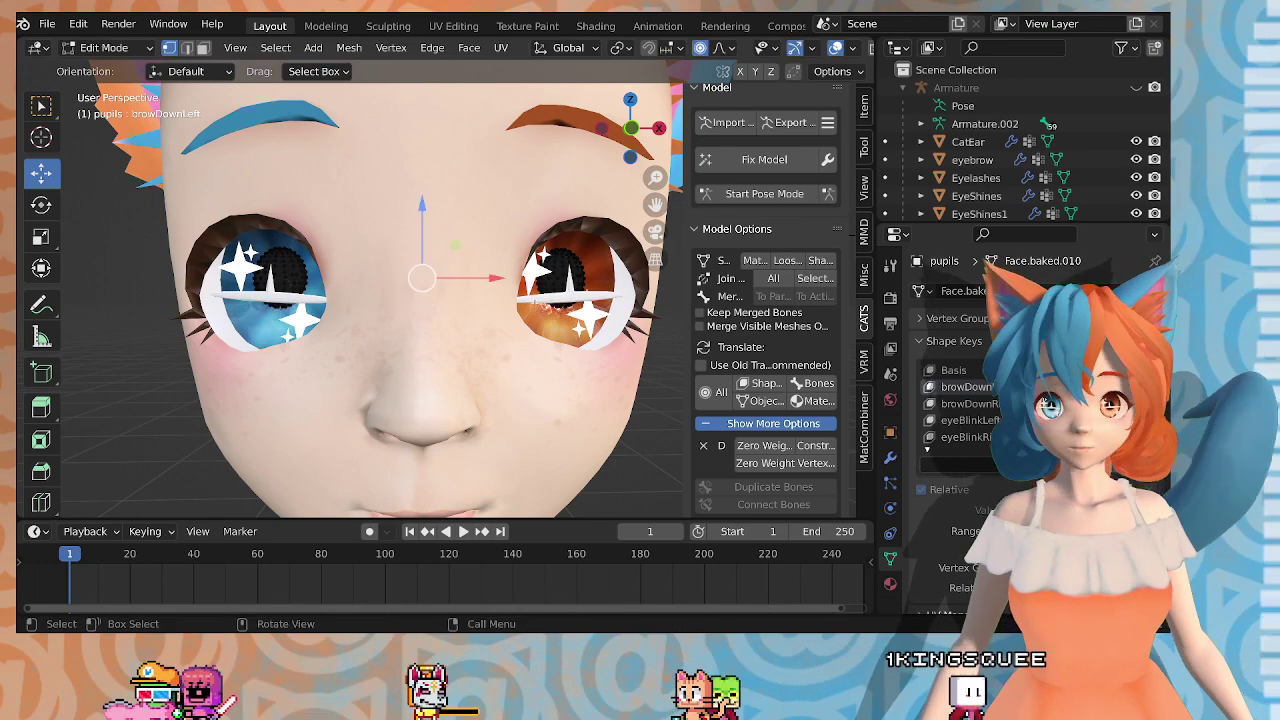
Step: Switch to the Scale tool and try scaling the selected pupil vertices along the global Y axis by 1.2, 1.3 and 2
click(41, 237)
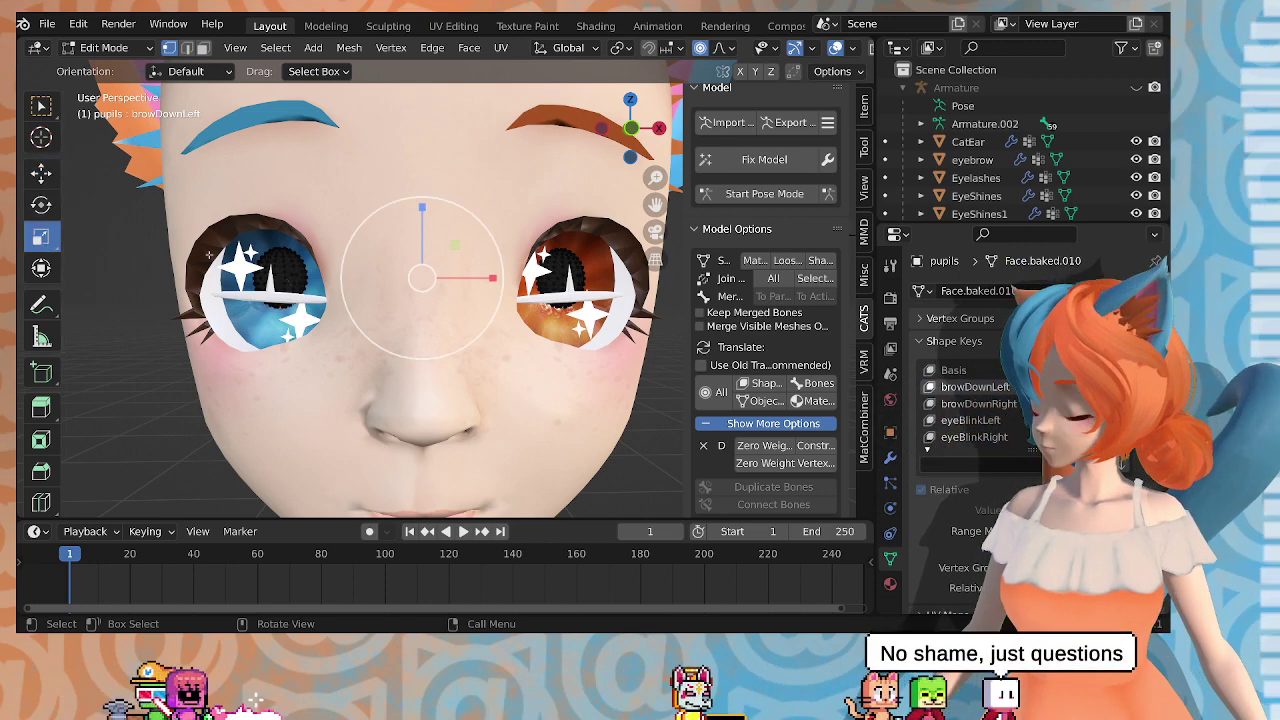
key(s)
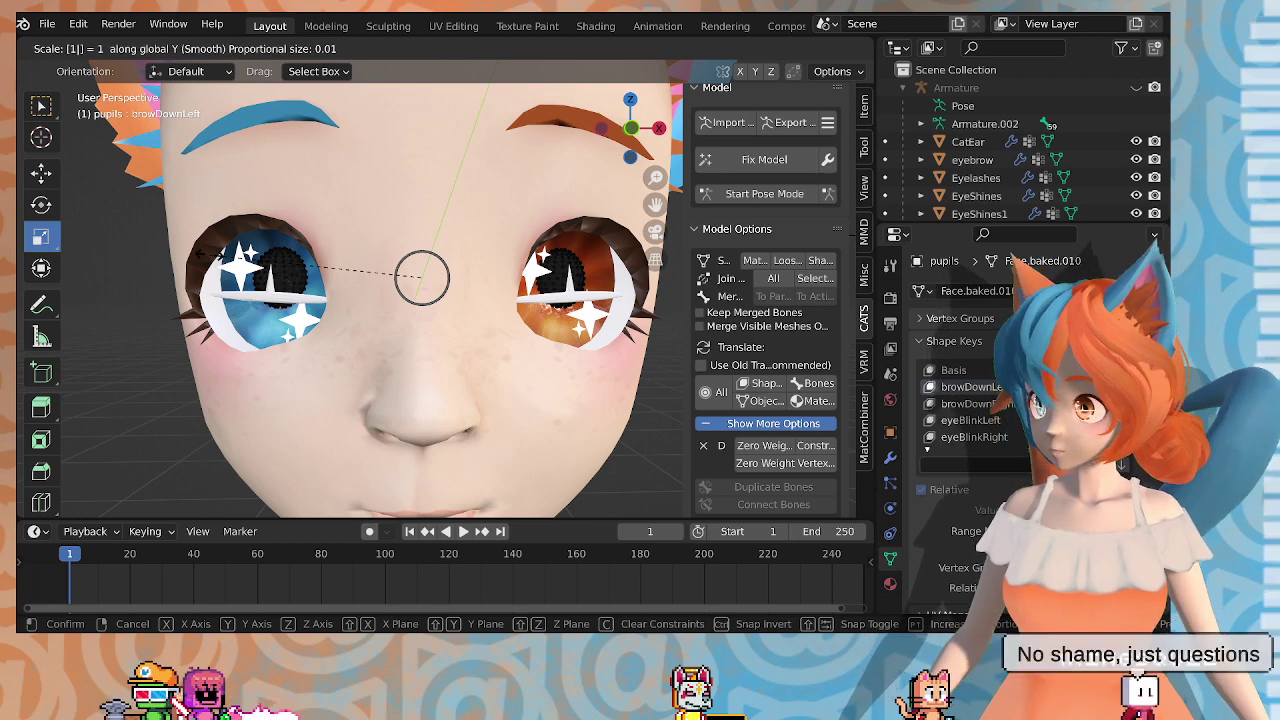
text(1.2)
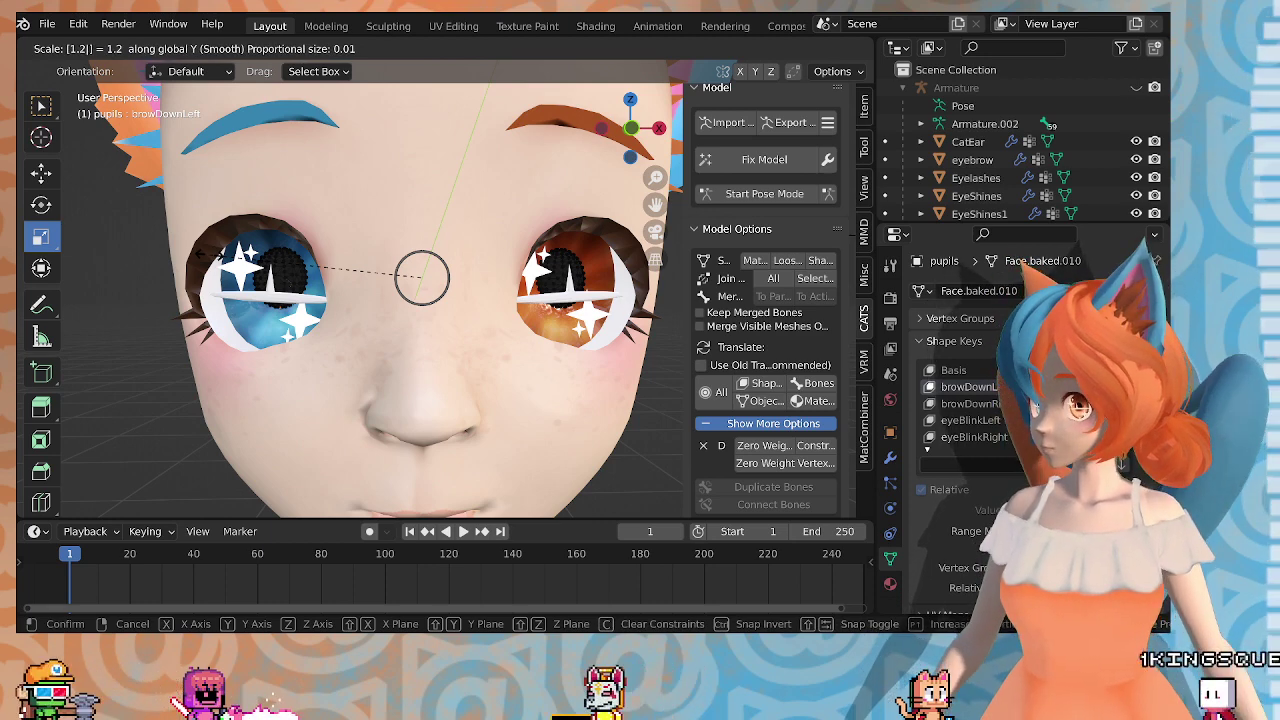
key(BackSpace)
text(3)
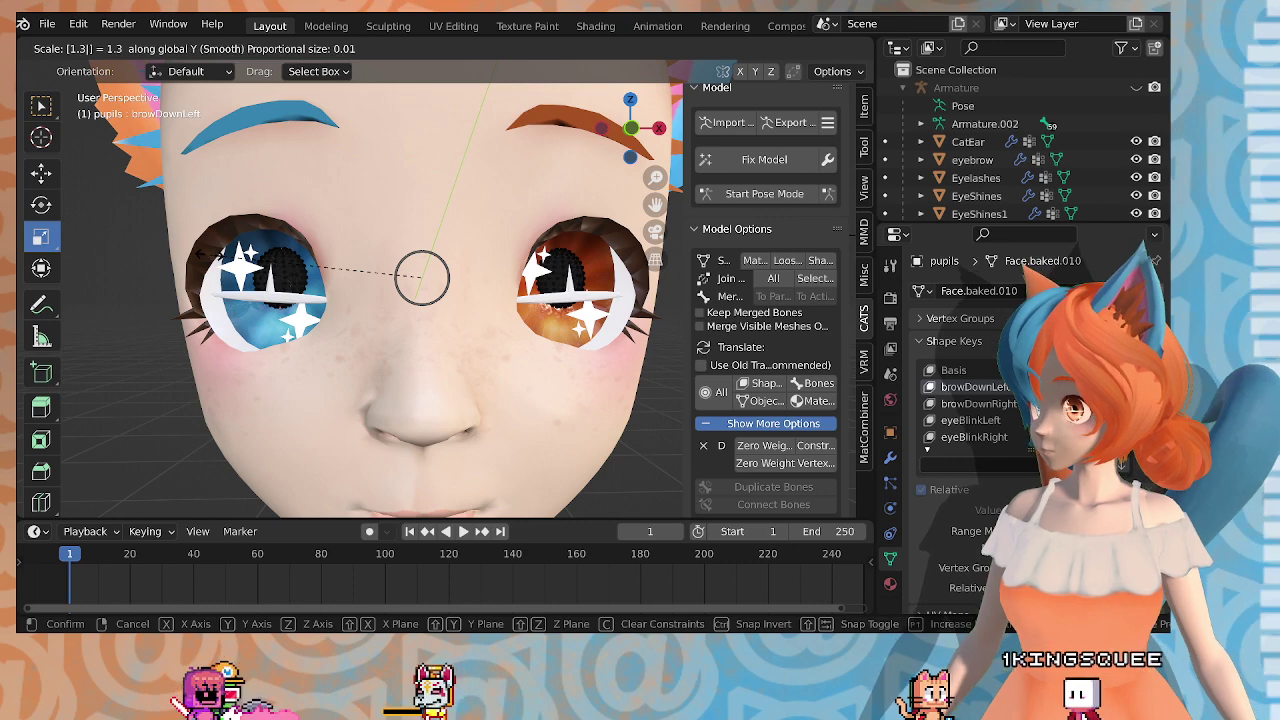
key(BackSpace)
text(1)
key(BackSpace)
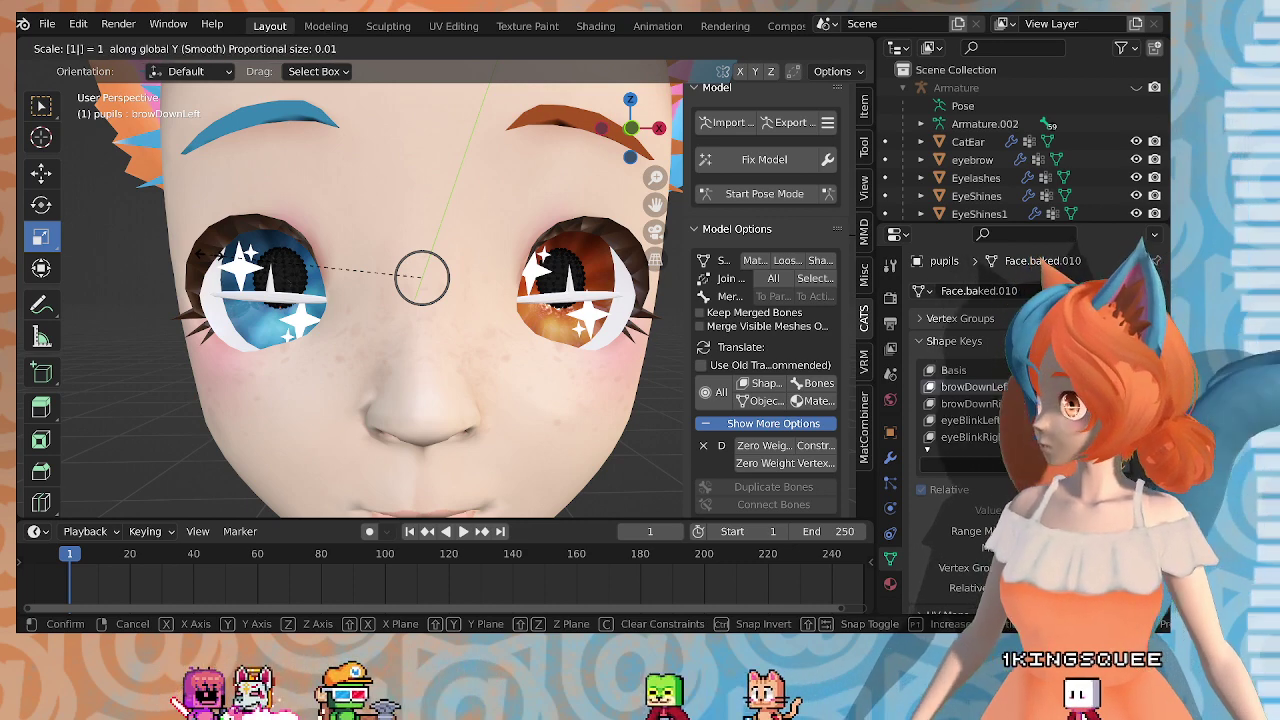
key(BackSpace)
text(2)
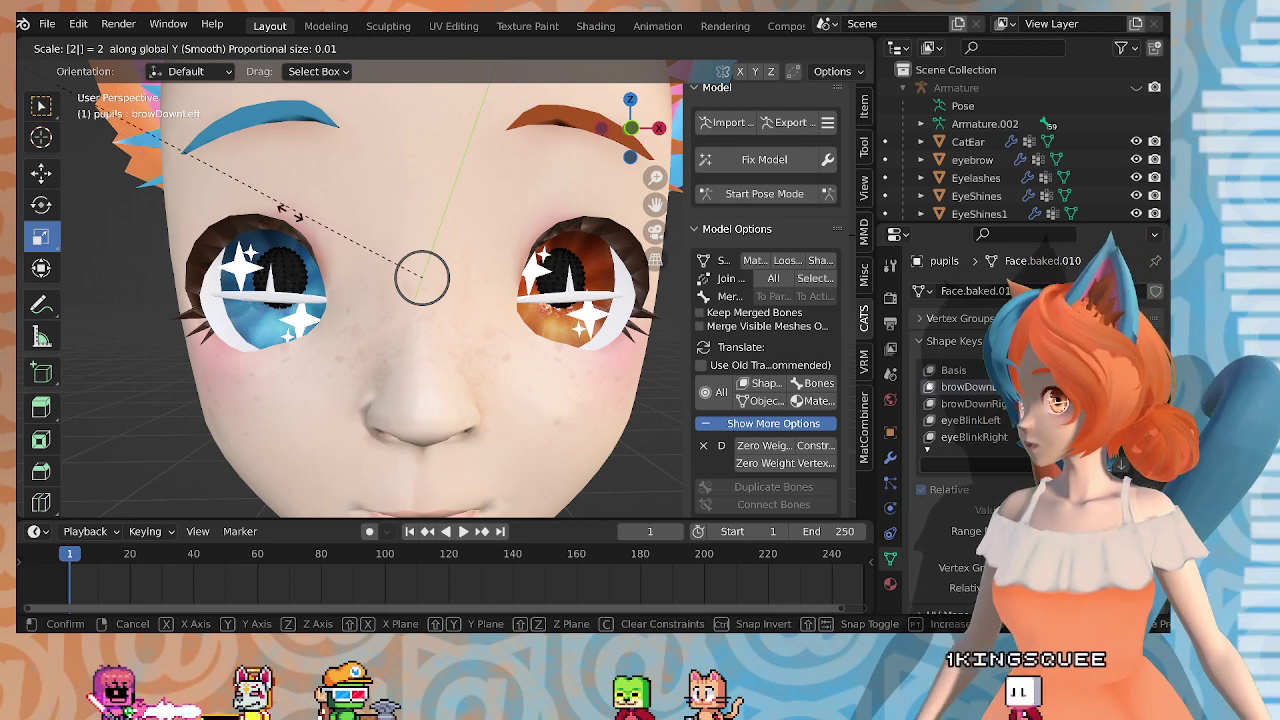
key(Return)
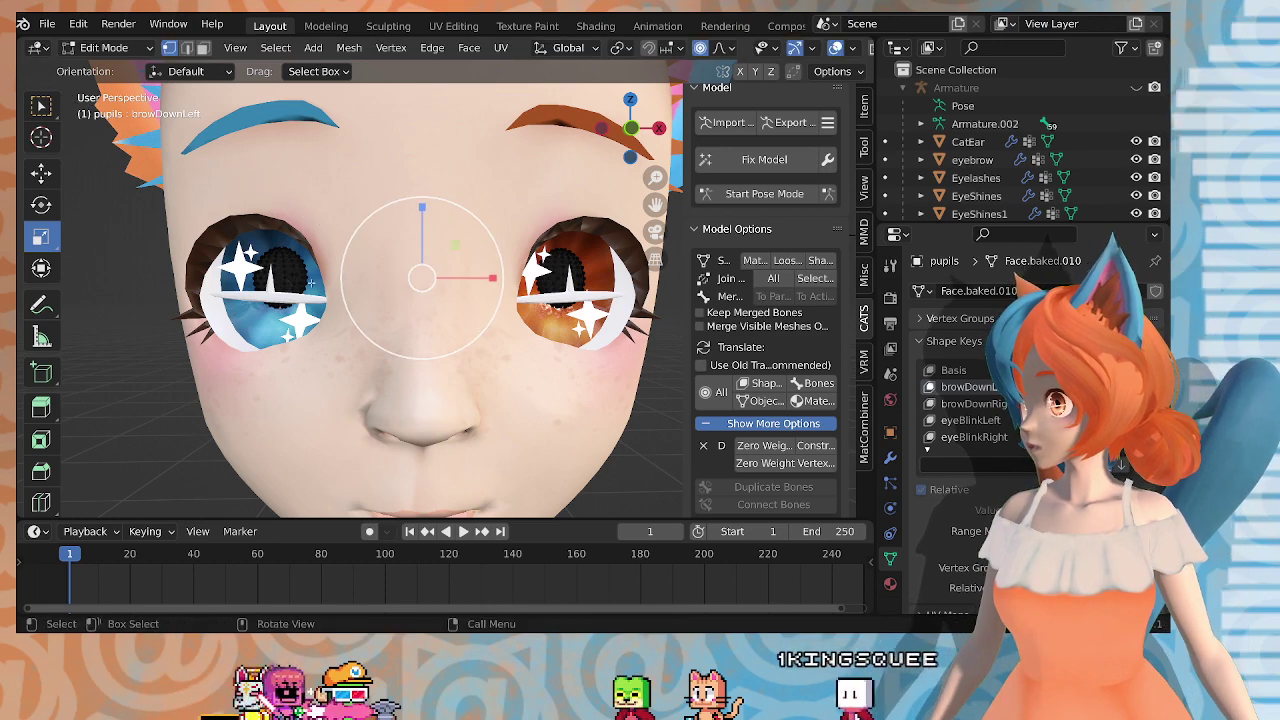
Step: Scale the selected top and bottom pupil vertices by about 1.141 along Z in the browDownLeft shape key
middle_drag(443, 302, 360, 218)
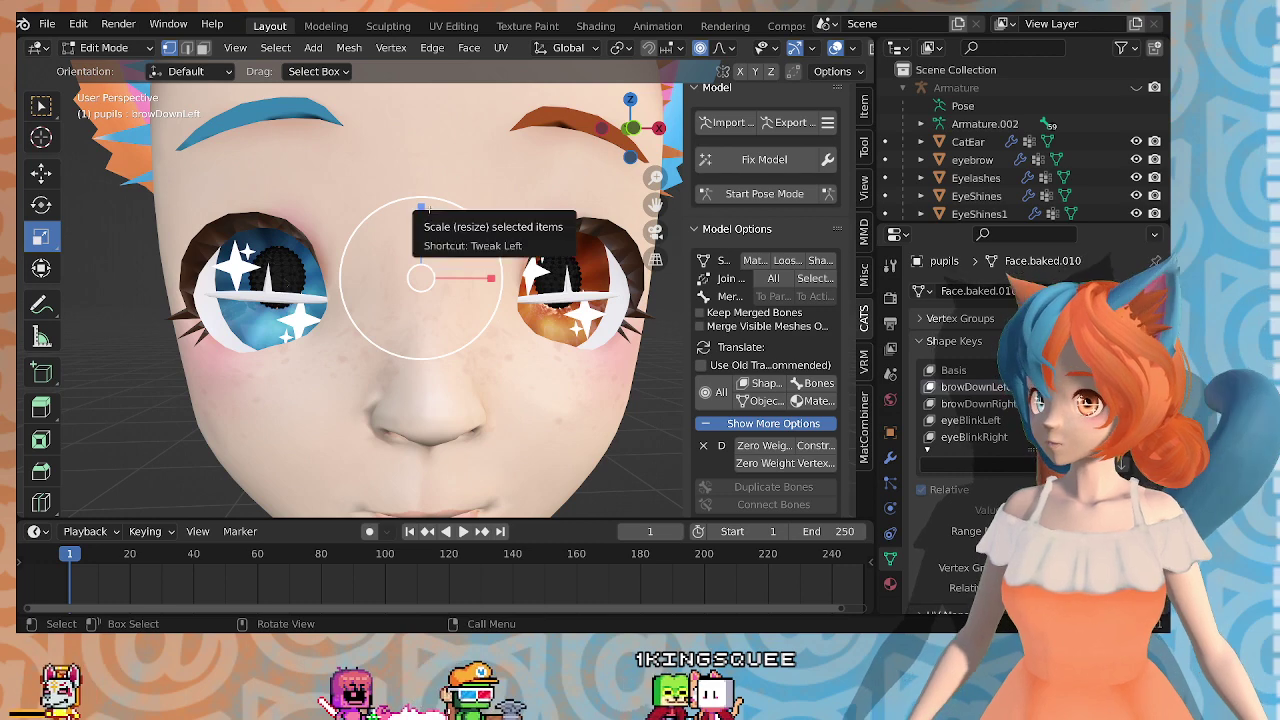
mouse_move(418, 206)
mouse_down()
mouse_move(426, 186)
mouse_move(427, 197)
mouse_up()
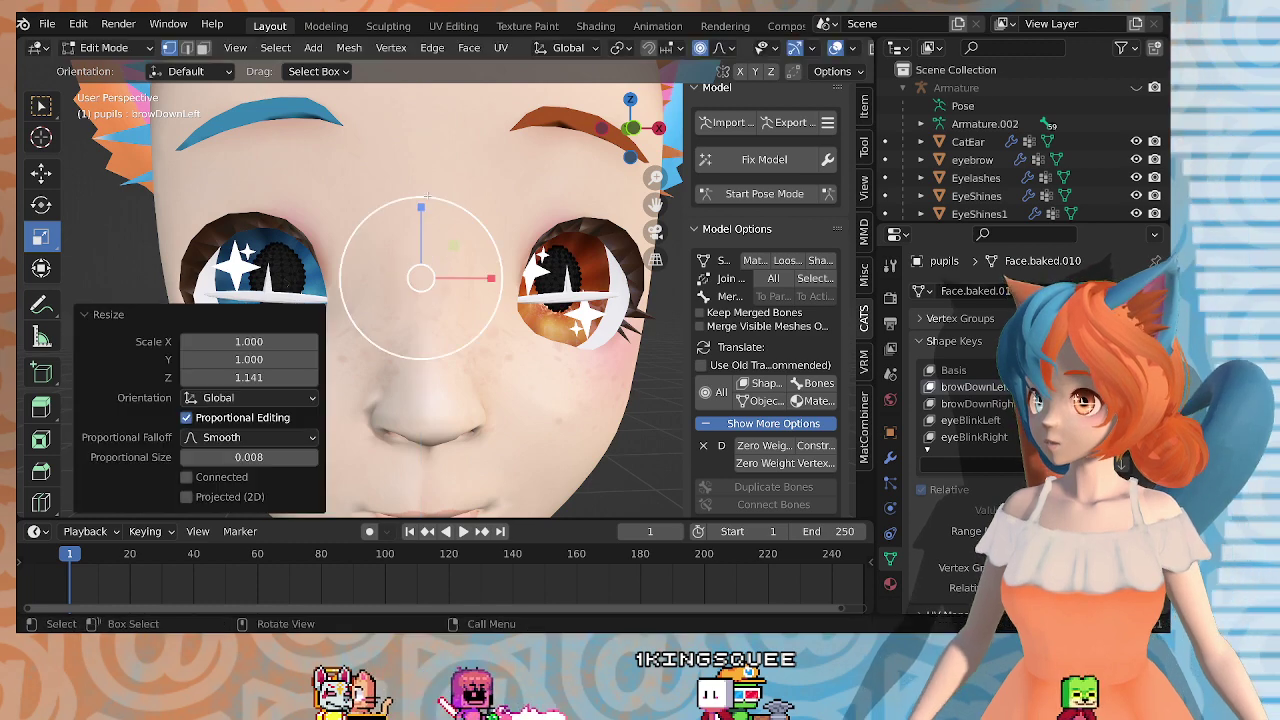
mouse_move(428, 196)
middle_down()
mouse_move(384, 196)
mouse_move(429, 197)
middle_up()
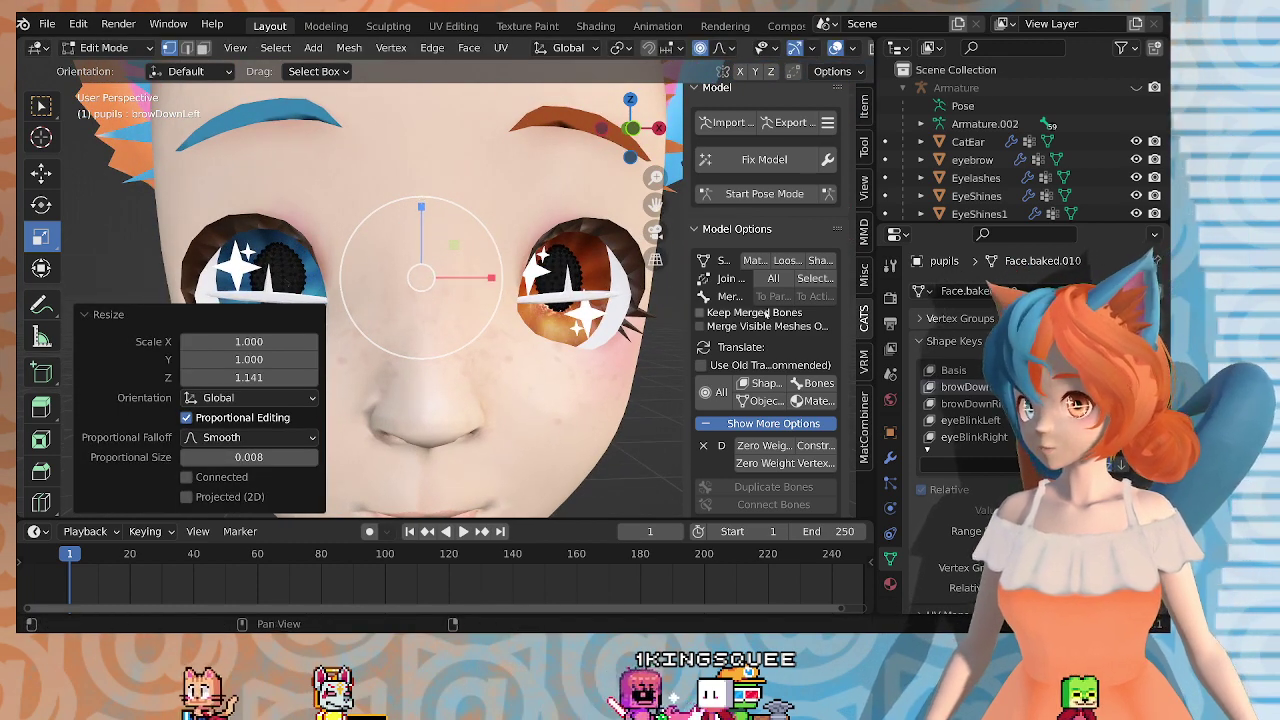
Step: Make browDownRight the active shape key and scale the same pupil vertices by about 1.202 along Z
click(985, 404)
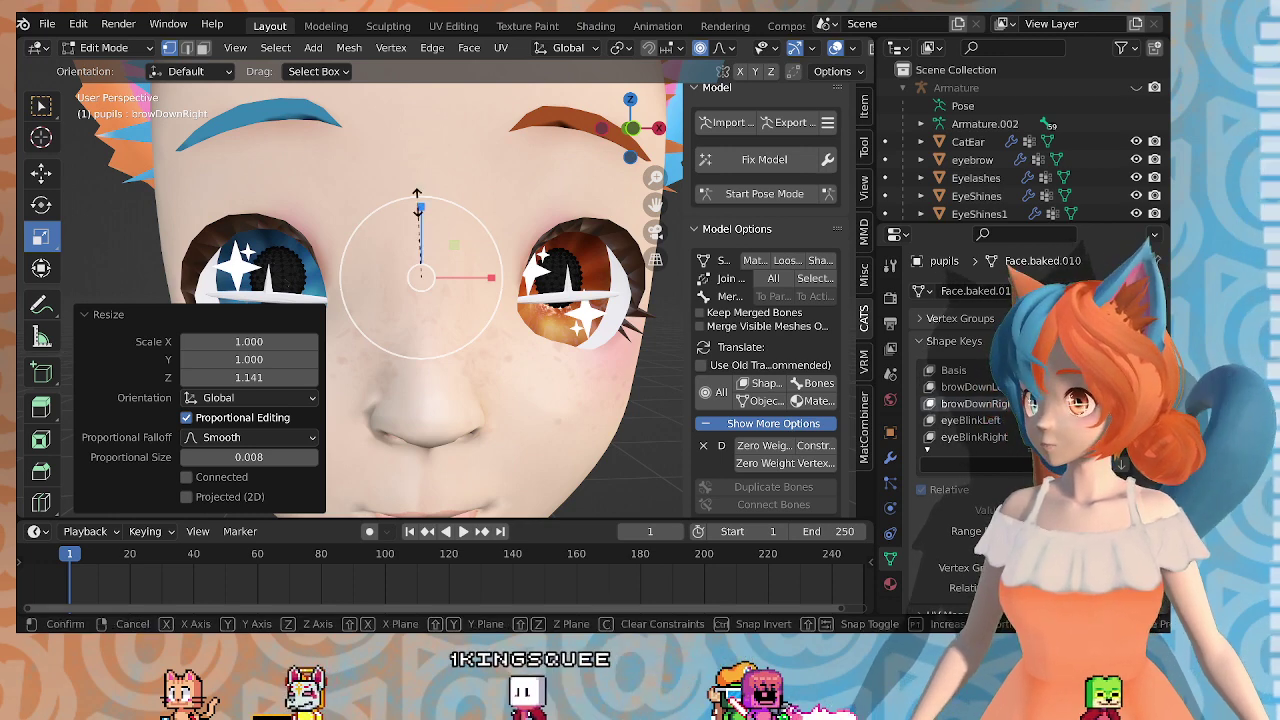
drag(421, 207, 417, 190)
middle_drag(417, 190, 385, 289)
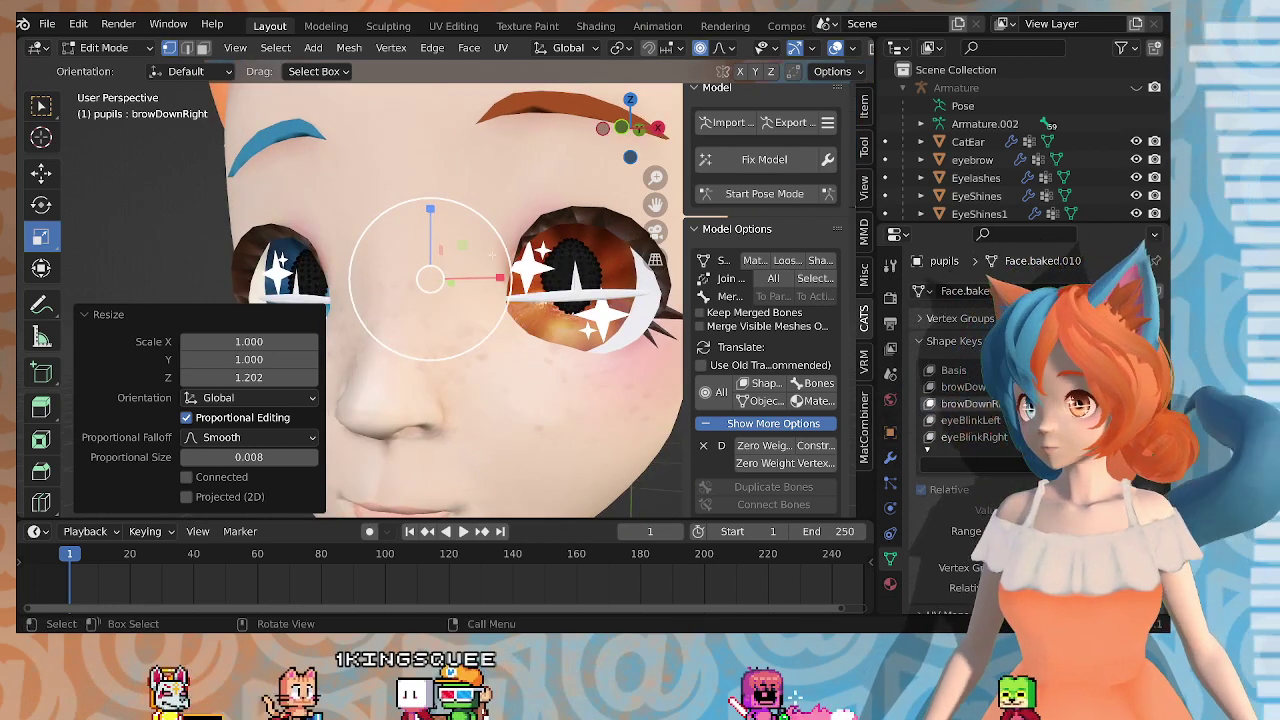
Step: Select the outermost vertices on both sides of the orange eye's pupil
scroll(545, 305, up, 5)
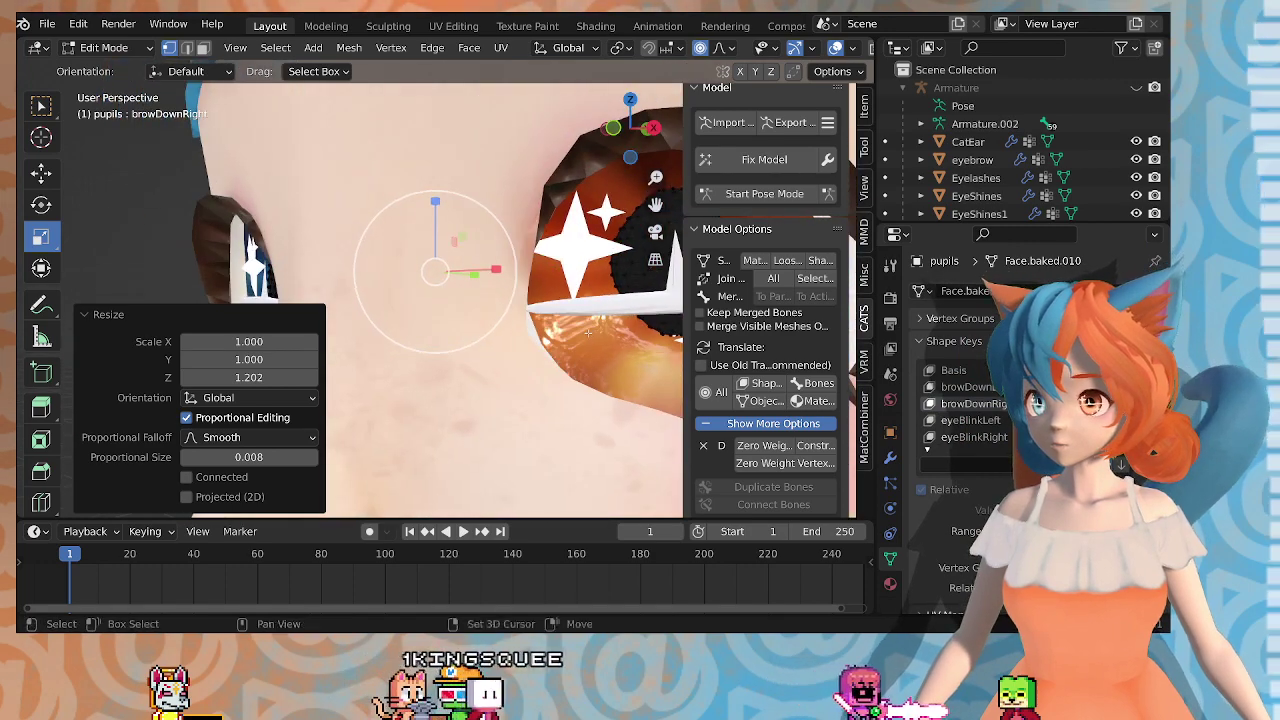
scroll(547, 246, up, 3)
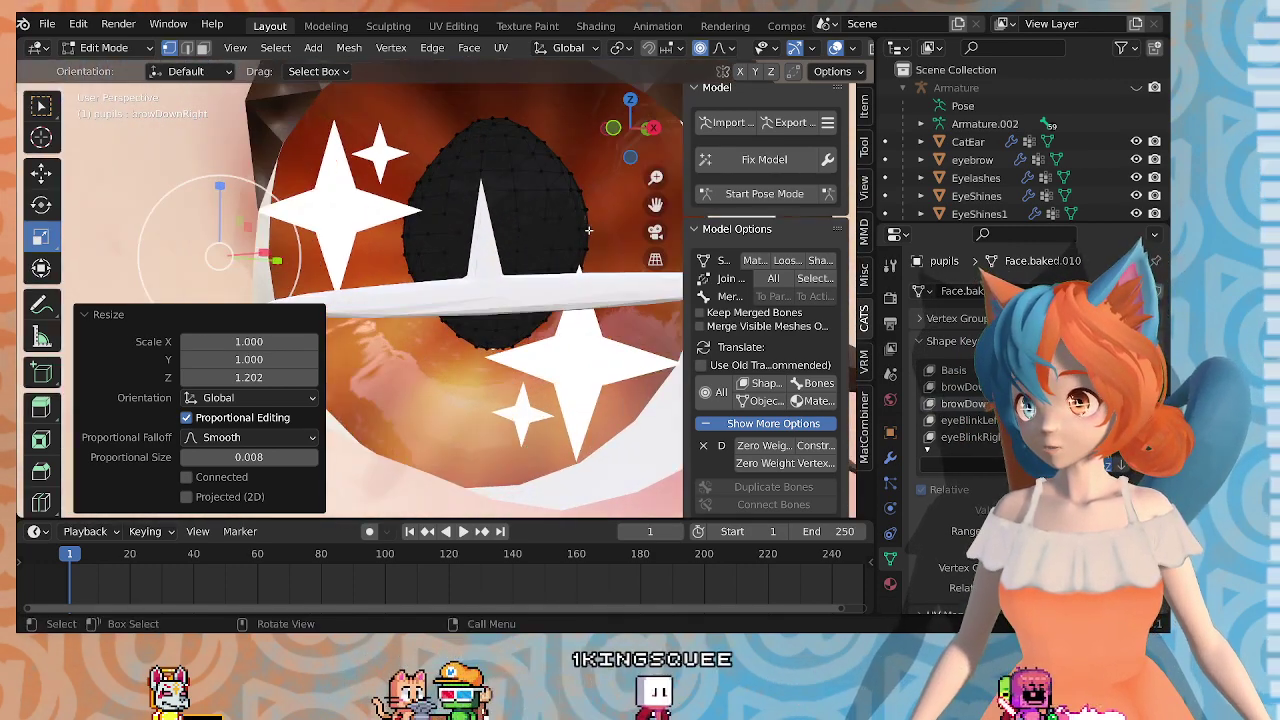
click(589, 231)
middle_drag(589, 231, 490, 244)
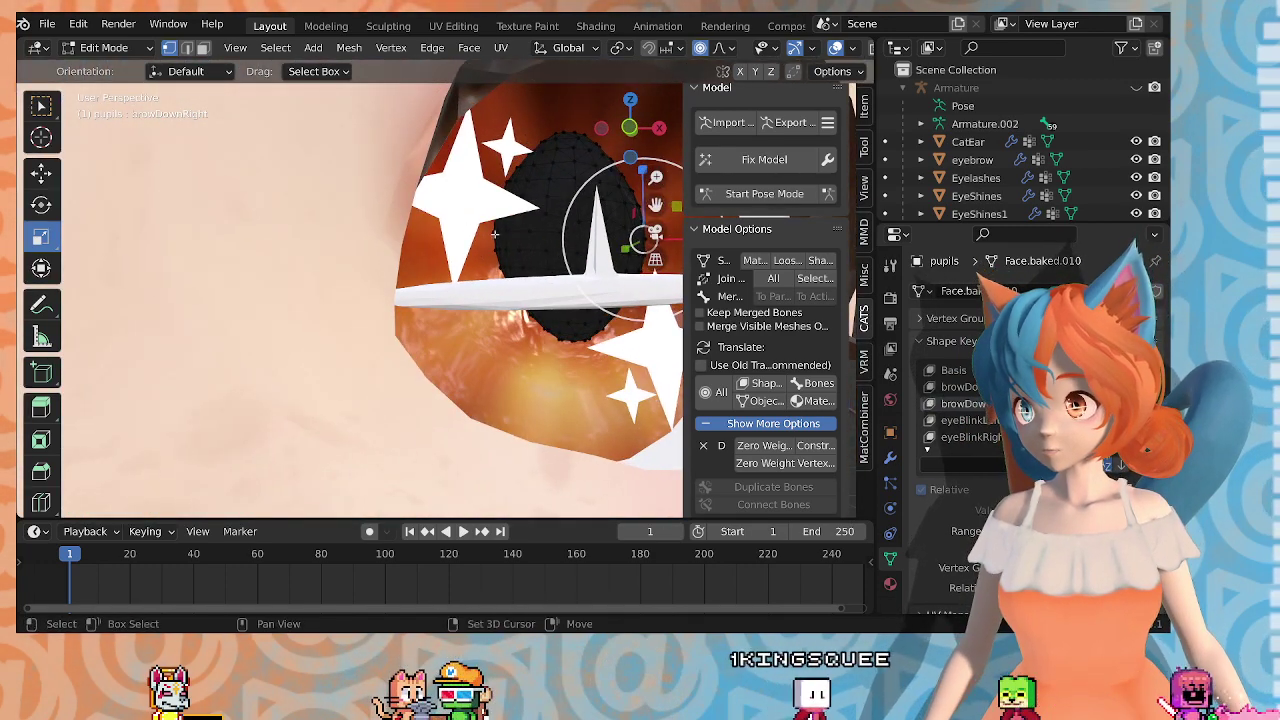
Step: Scale the selected side vertices of the orange eye's pupil to 0.9 along the global X axis
scroll(429, 276, down, 5)
scroll(327, 244, up, 6)
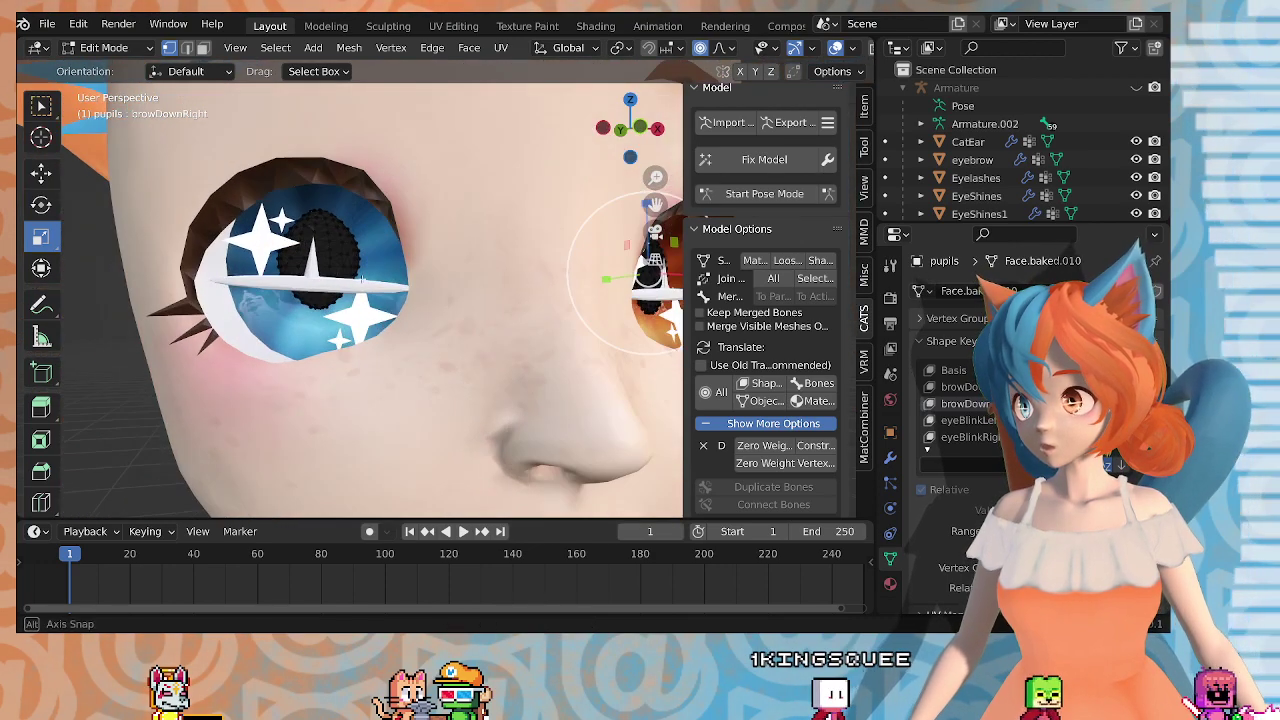
middle_drag(327, 244, 297, 252)
shift+middle_drag(480, 290, 315, 325)
middle_drag(315, 325, 279, 320)
key(s)
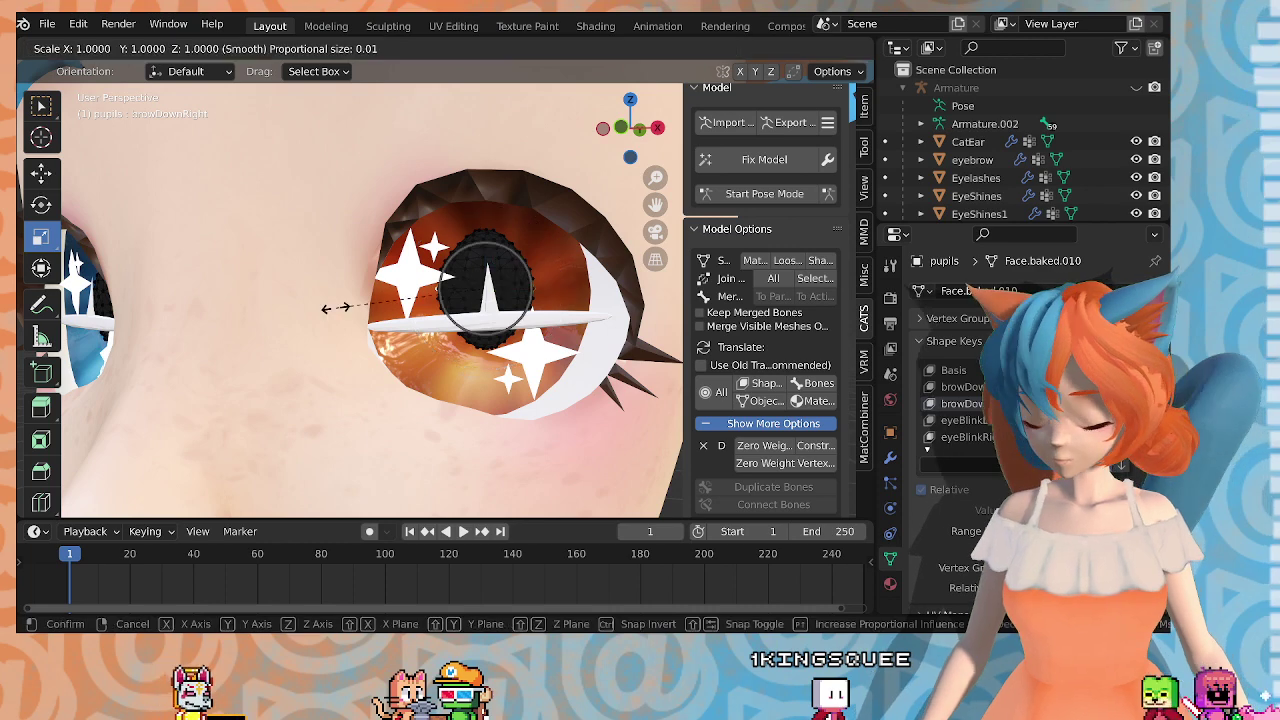
key(x)
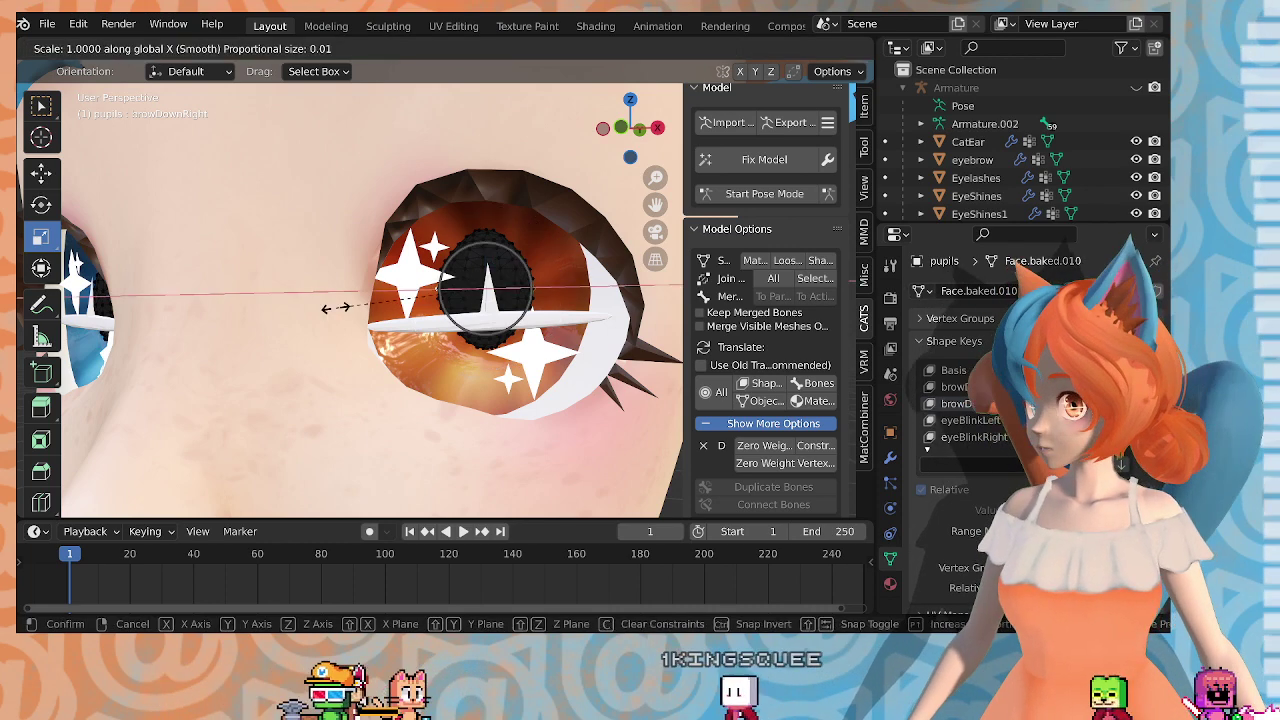
text(.8)
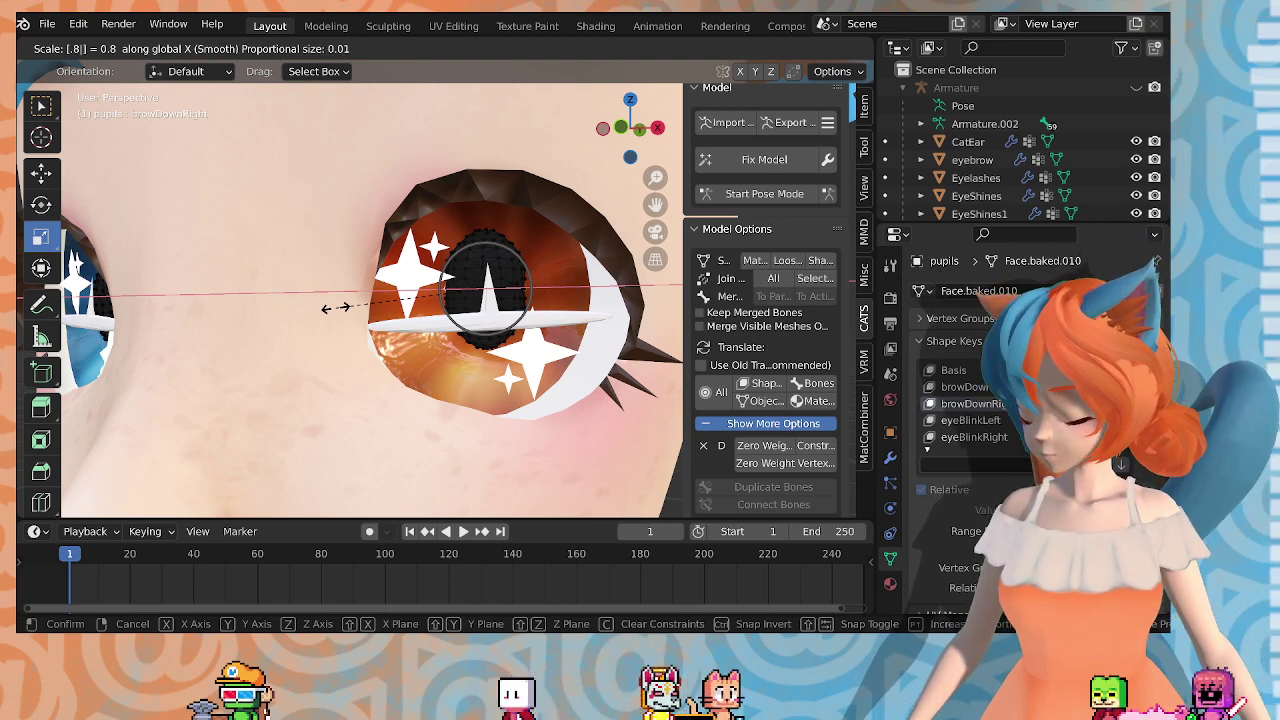
key(Return)
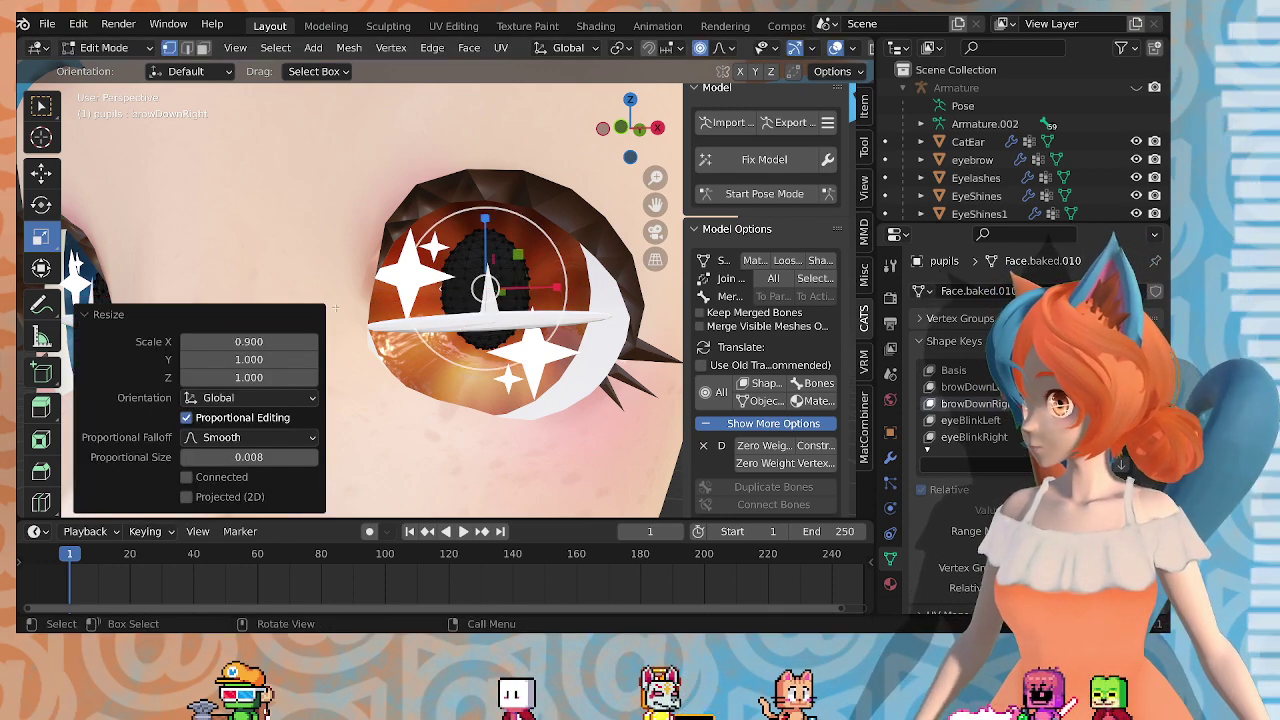
Step: Select the outermost vertices on both sides of the blue eye's pupil
scroll(300, 190, down, 3)
shift+middle_drag(110, 250, 490, 262)
scroll(482, 252, up, 4)
click(506, 265)
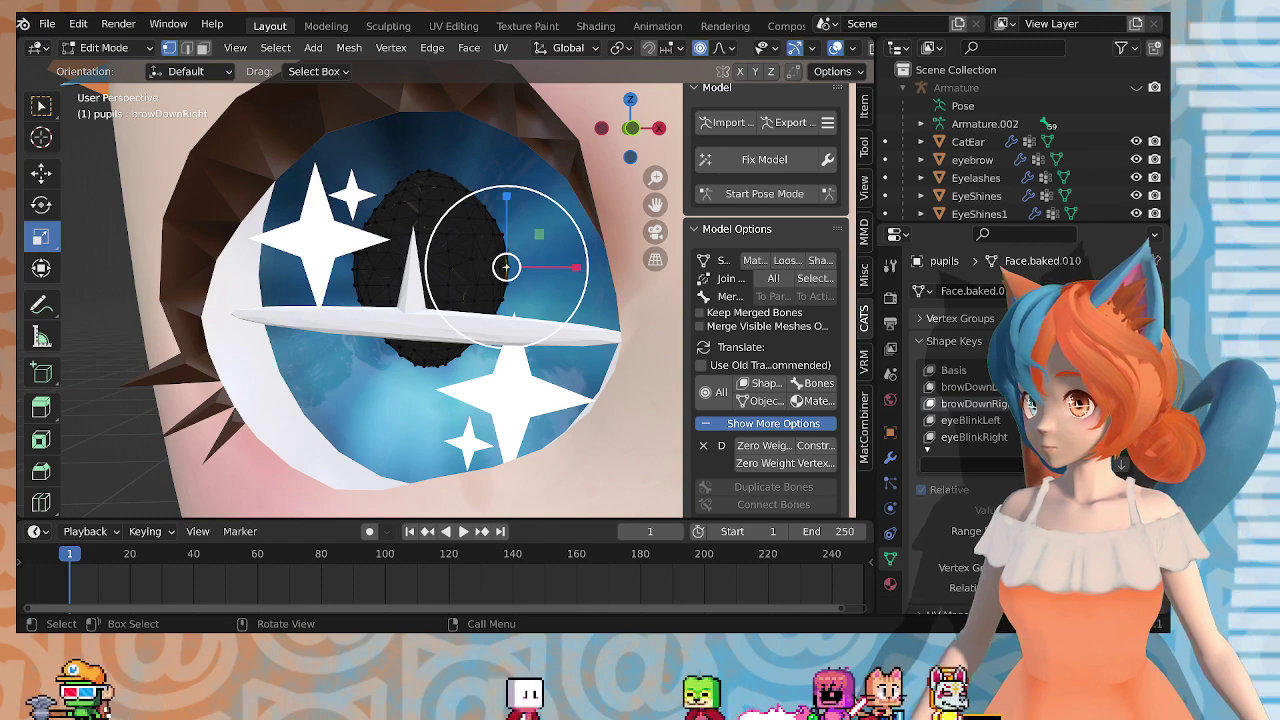
scroll(510, 264, up, 1)
click(514, 263)
middle_drag(510, 263, 405, 280)
Step: Scale the selected side vertices of the blue eye's pupil to 0.9 along the global X axis
key(s)
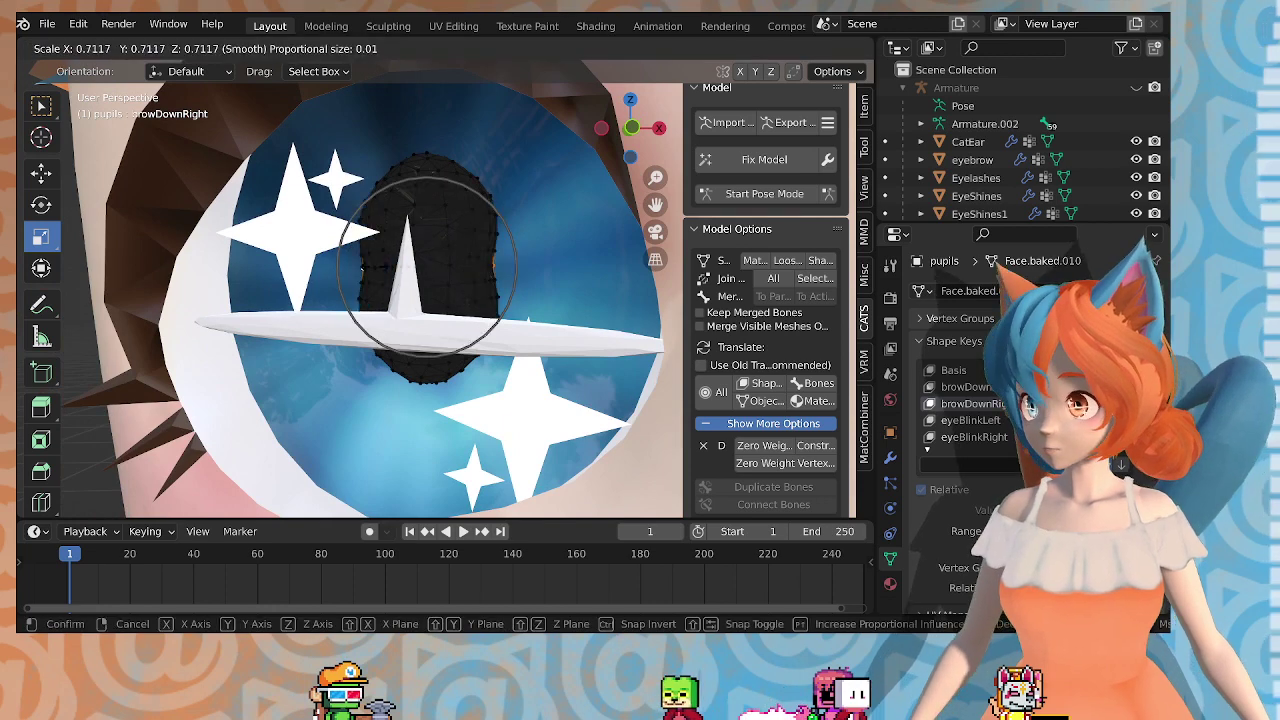
key(x)
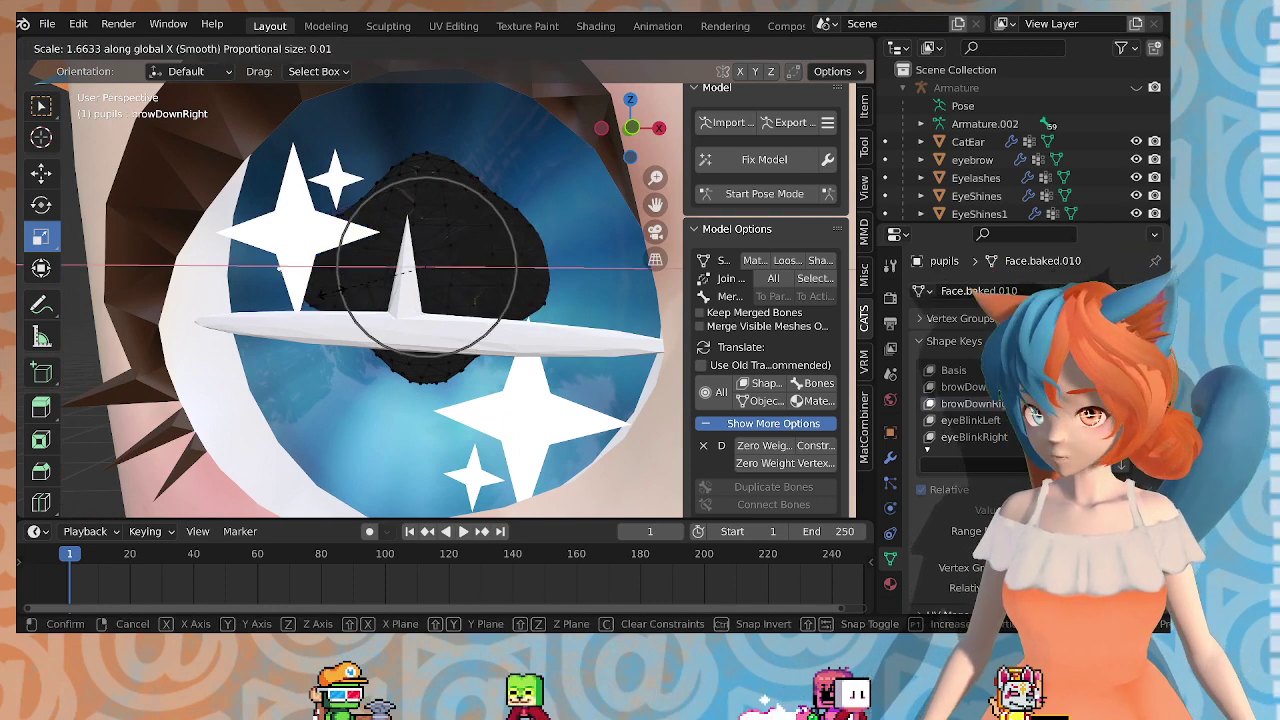
text(9)
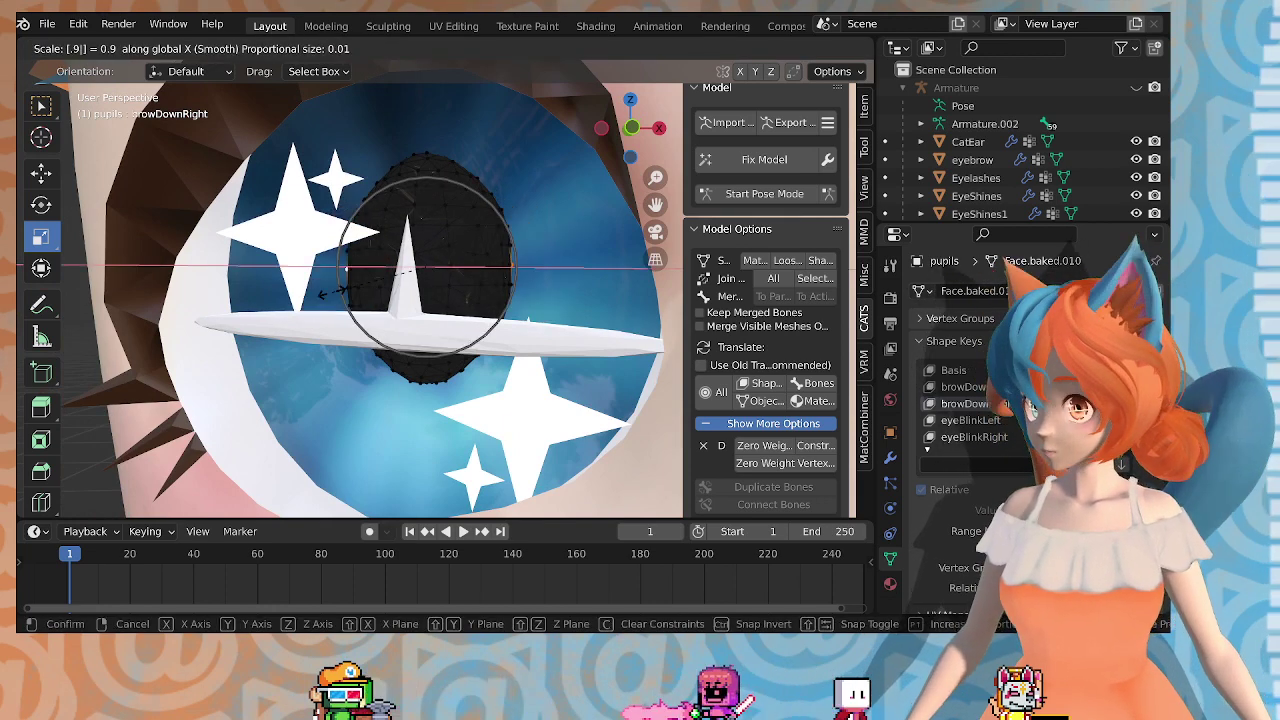
key(Return)
scroll(560, 334, down, 6)
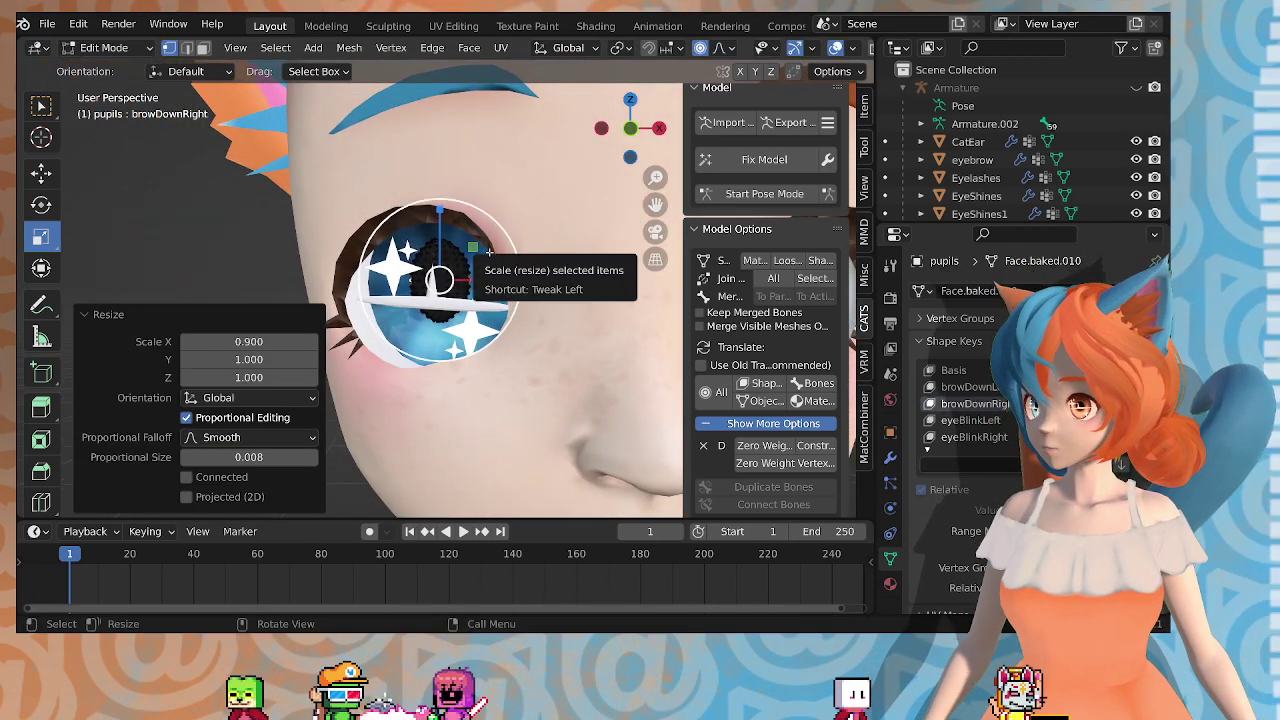
Step: Return to Object Mode and compare the pupil shapes of browDownLeft and browDownRight on the whole face
key(Tab)
scroll(532, 308, down, 2)
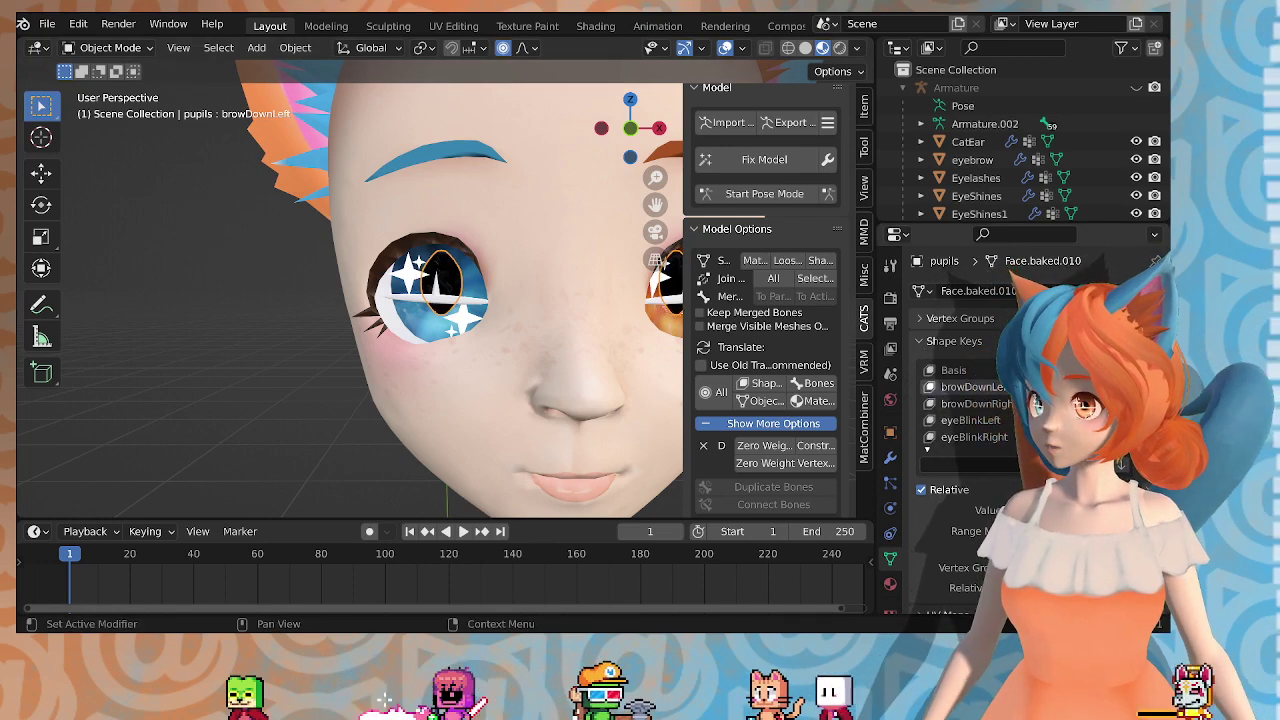
scroll(572, 378, down, 2)
middle_drag(563, 352, 514, 348)
middle_drag(412, 412, 500, 418)
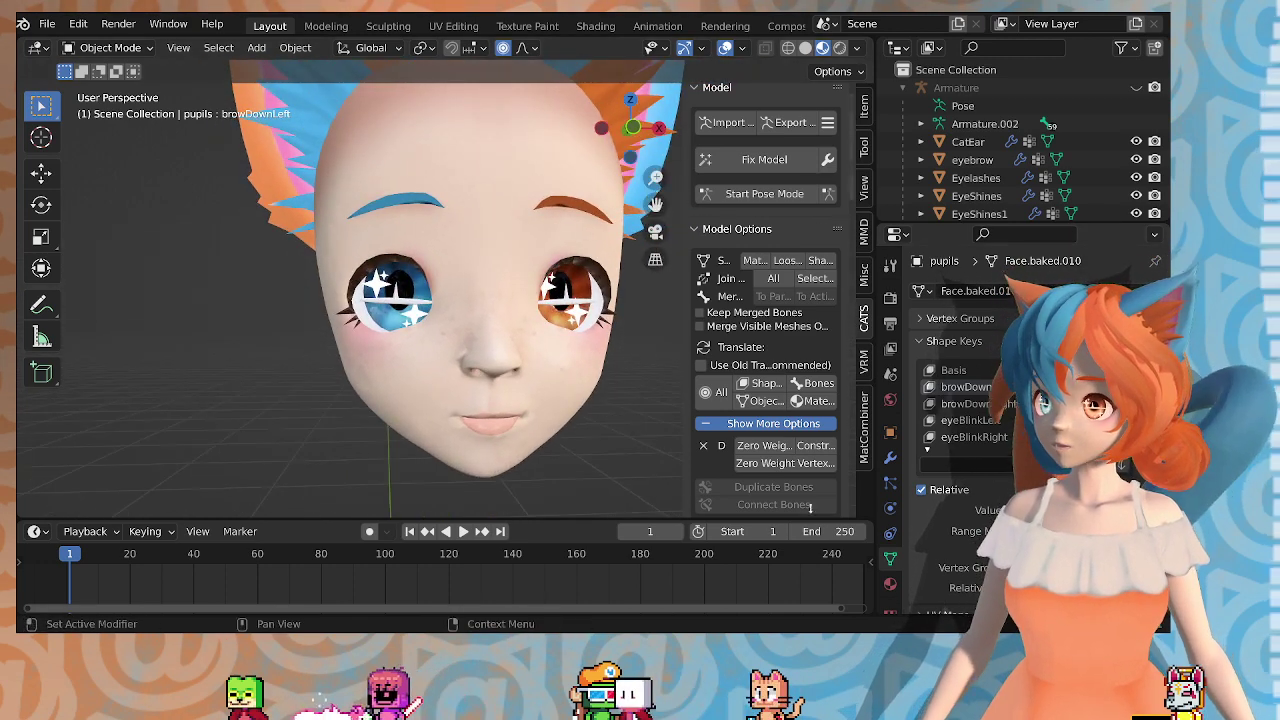
click(970, 403)
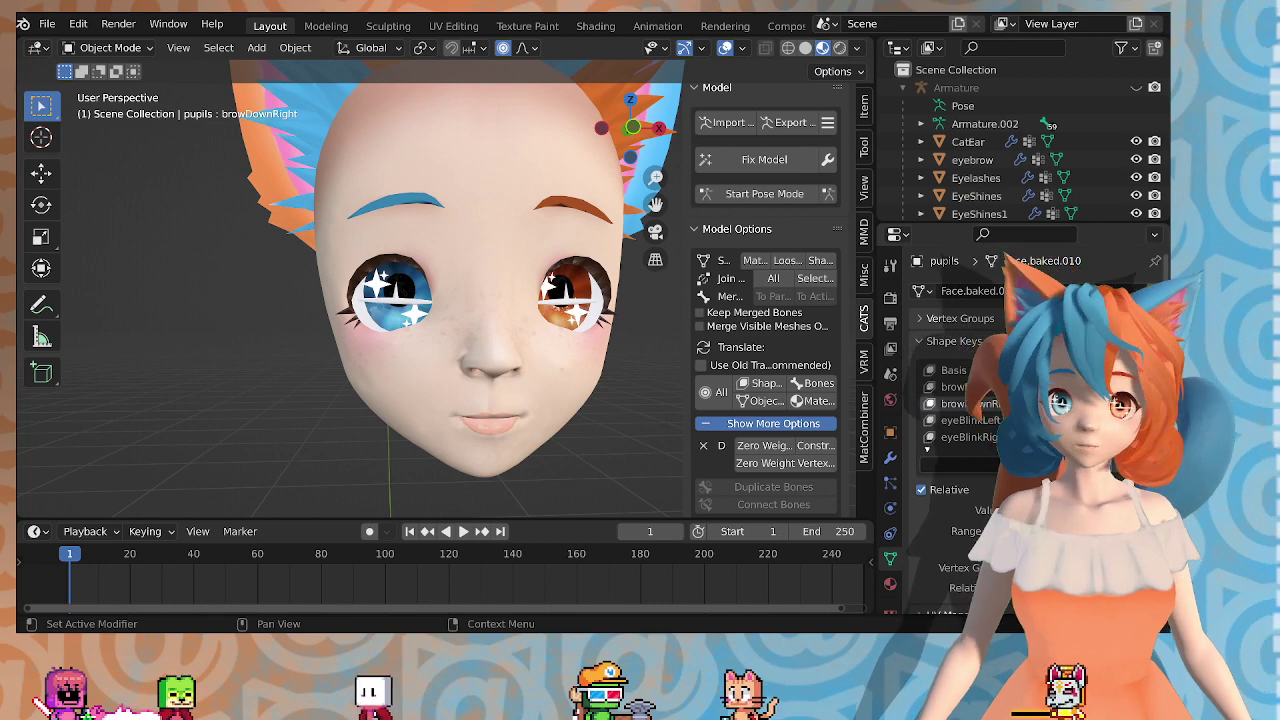
Step: Make browDownLeft active in Edit Mode and scale the blue pupil's selected side vertices to 0.9 along X
click(1010, 387)
key(Tab)
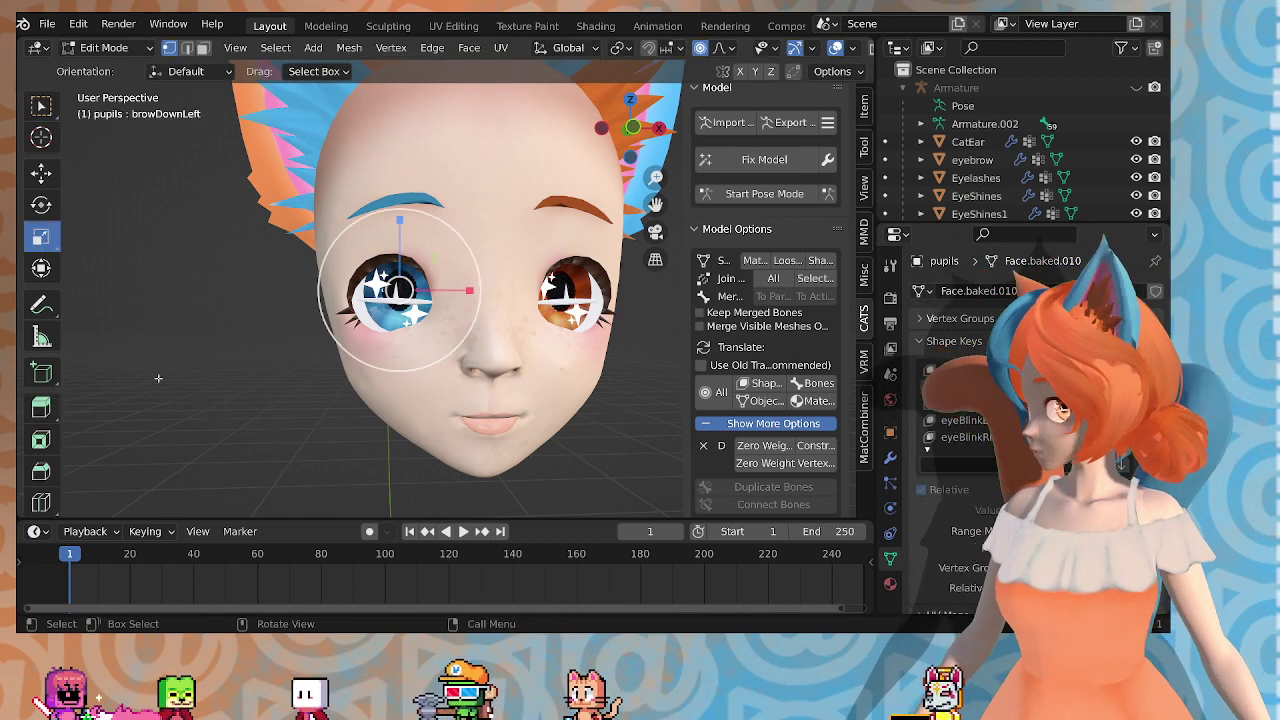
key(KP_Decimal)
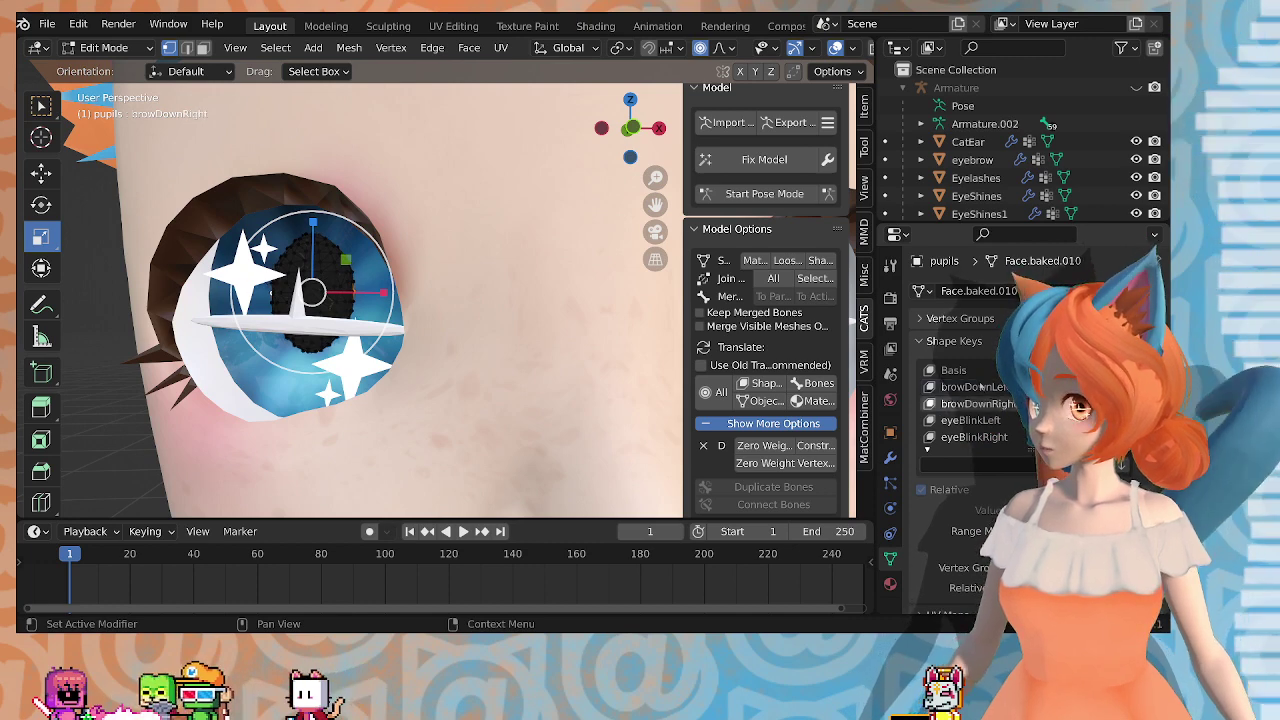
mouse_move(300, 350)
middle_down()
mouse_move(318, 357)
mouse_move(286, 347)
middle_up()
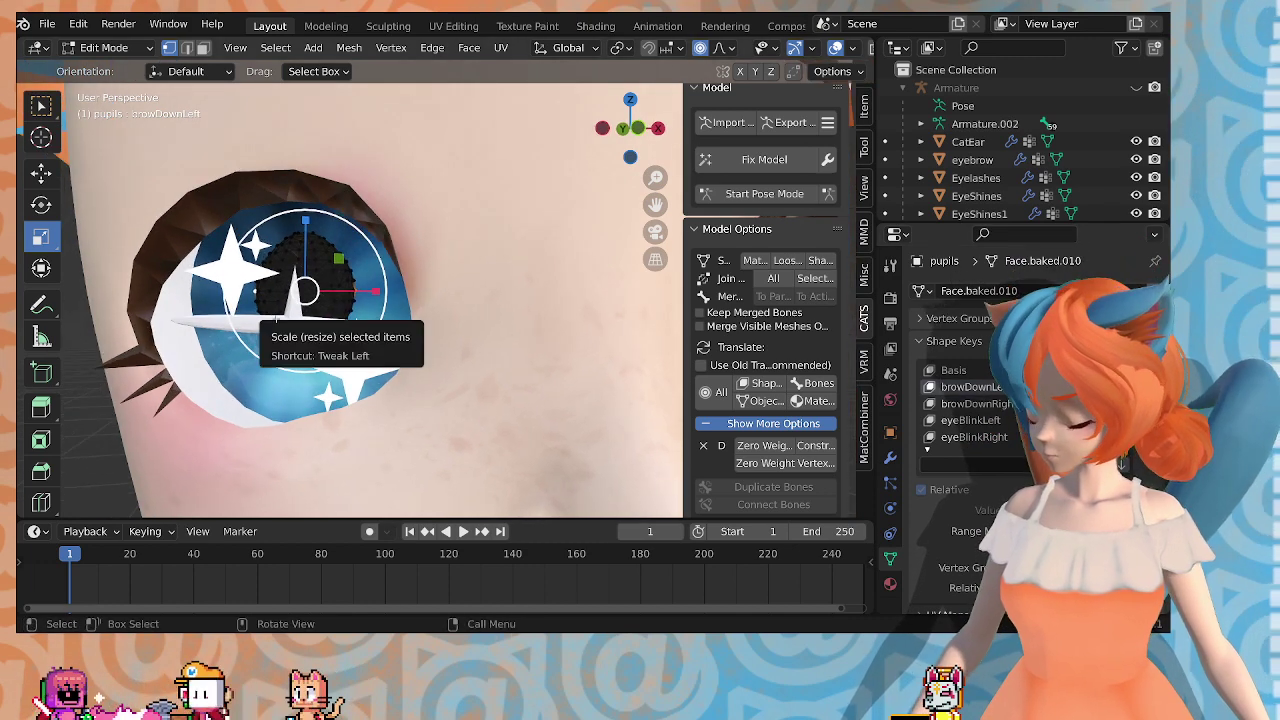
text(sx.9)
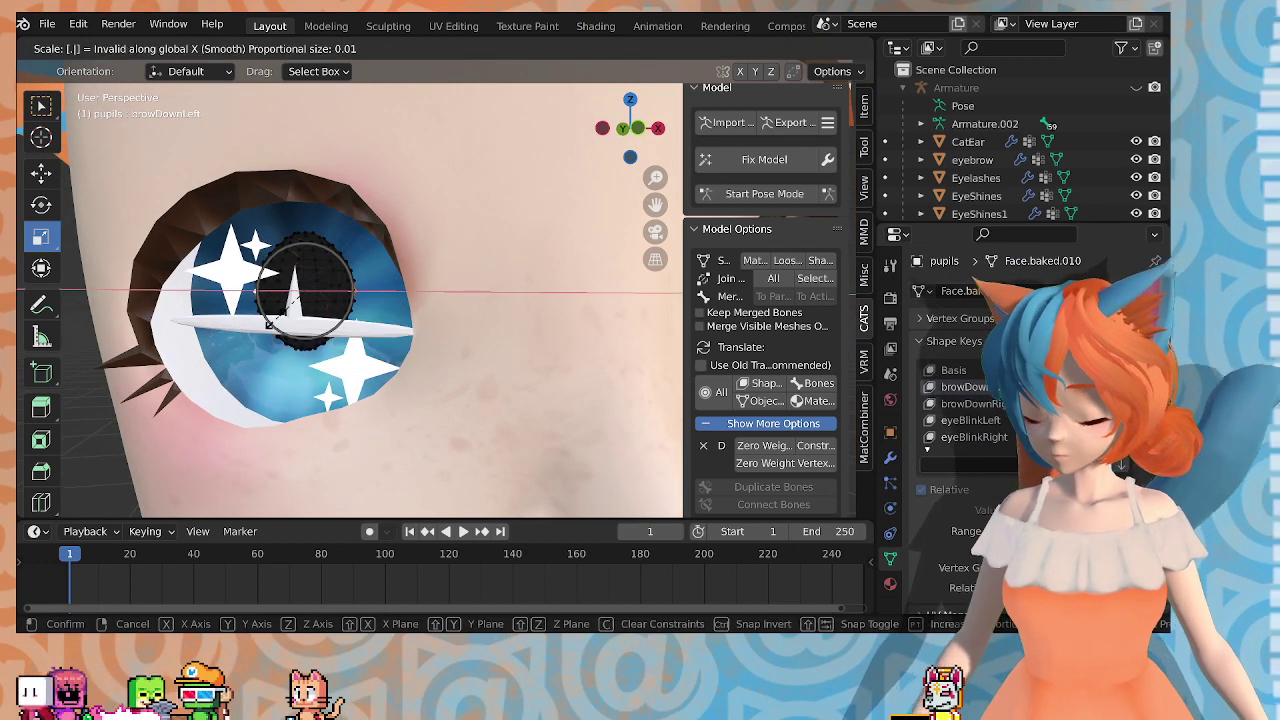
key(Return)
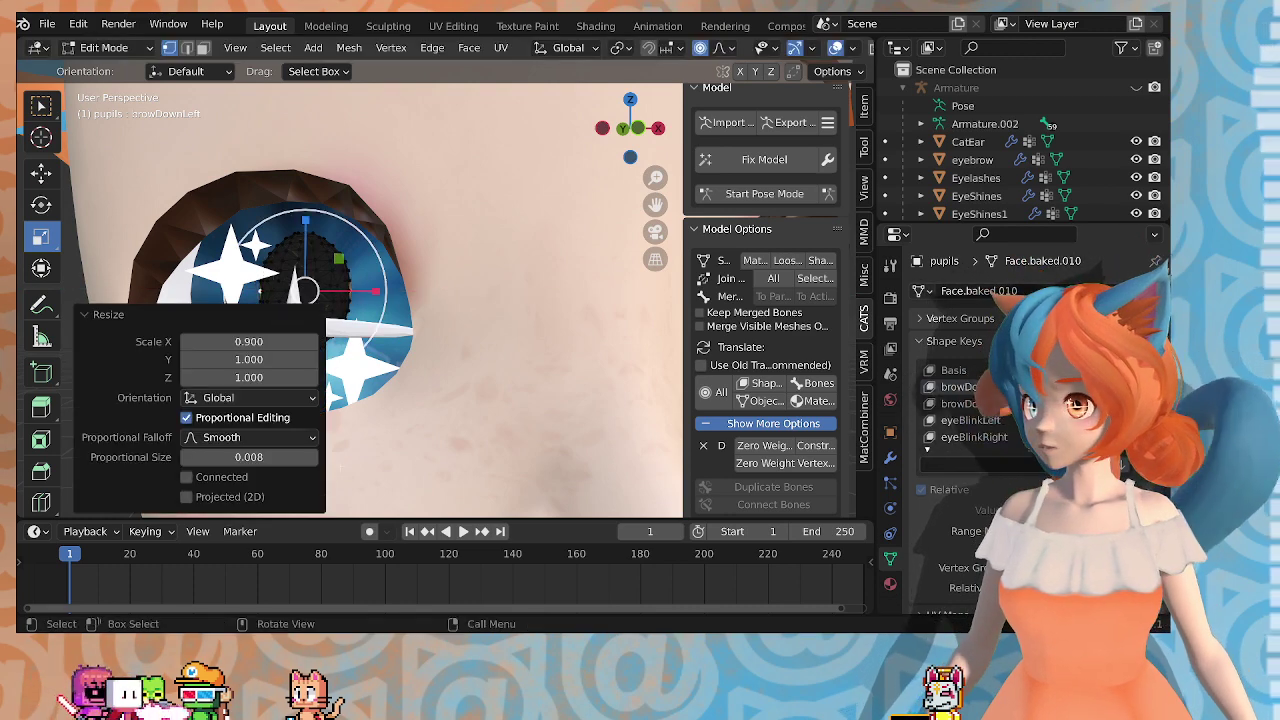
Step: Select the outer side vertices of the orange eye's pupil and scale them to 0.9 along the X axis
middle_drag(260, 291, 180, 288)
shift+middle_drag(550, 350, 251, 323)
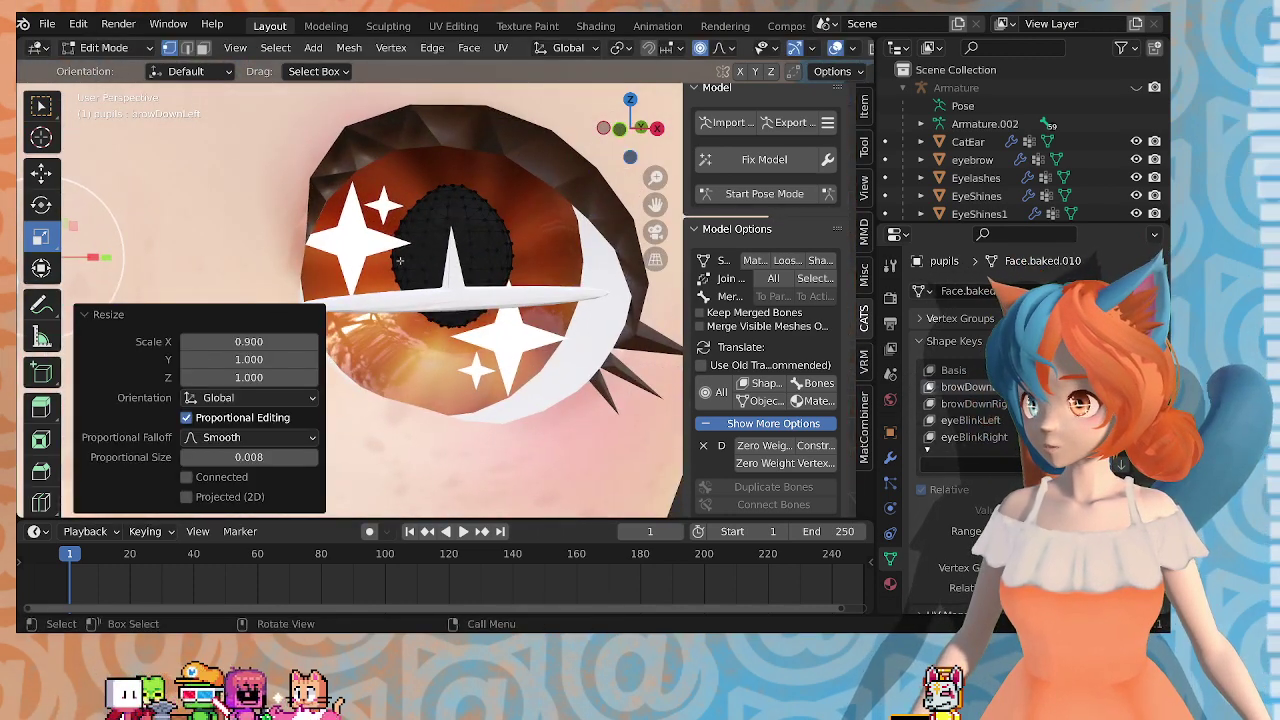
key(s)
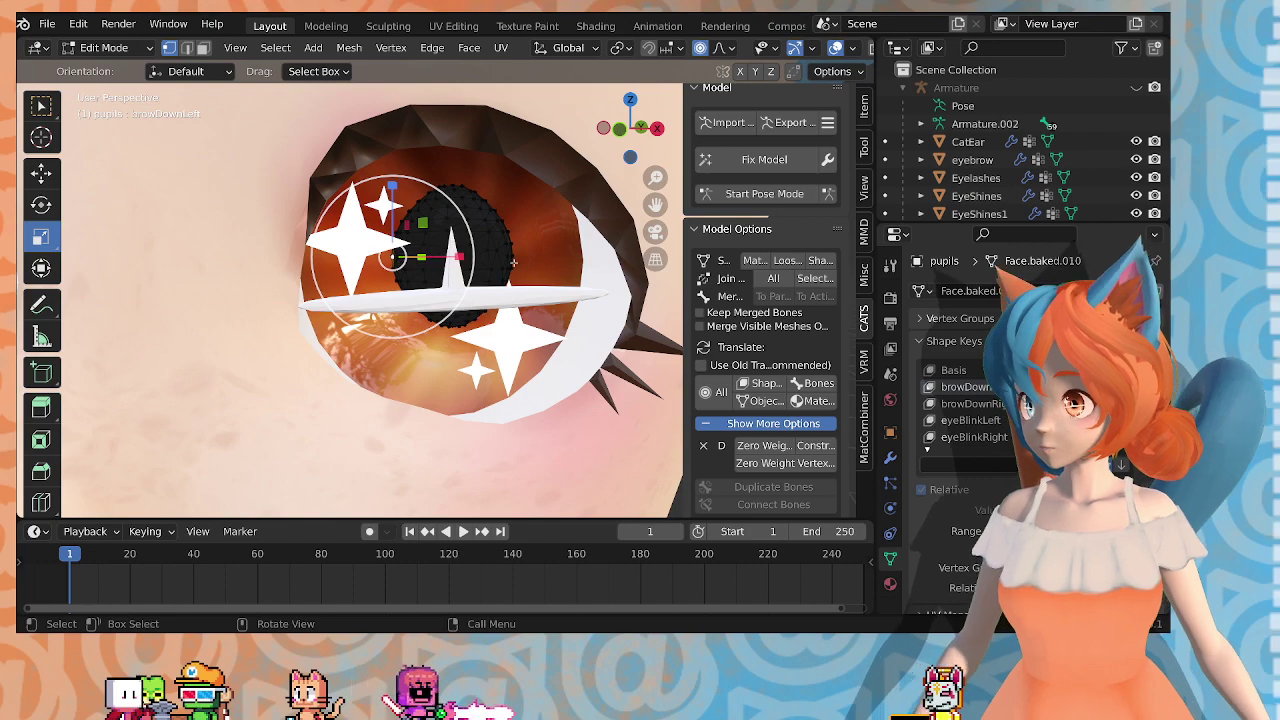
middle_drag(514, 263, 580, 205)
text(s)
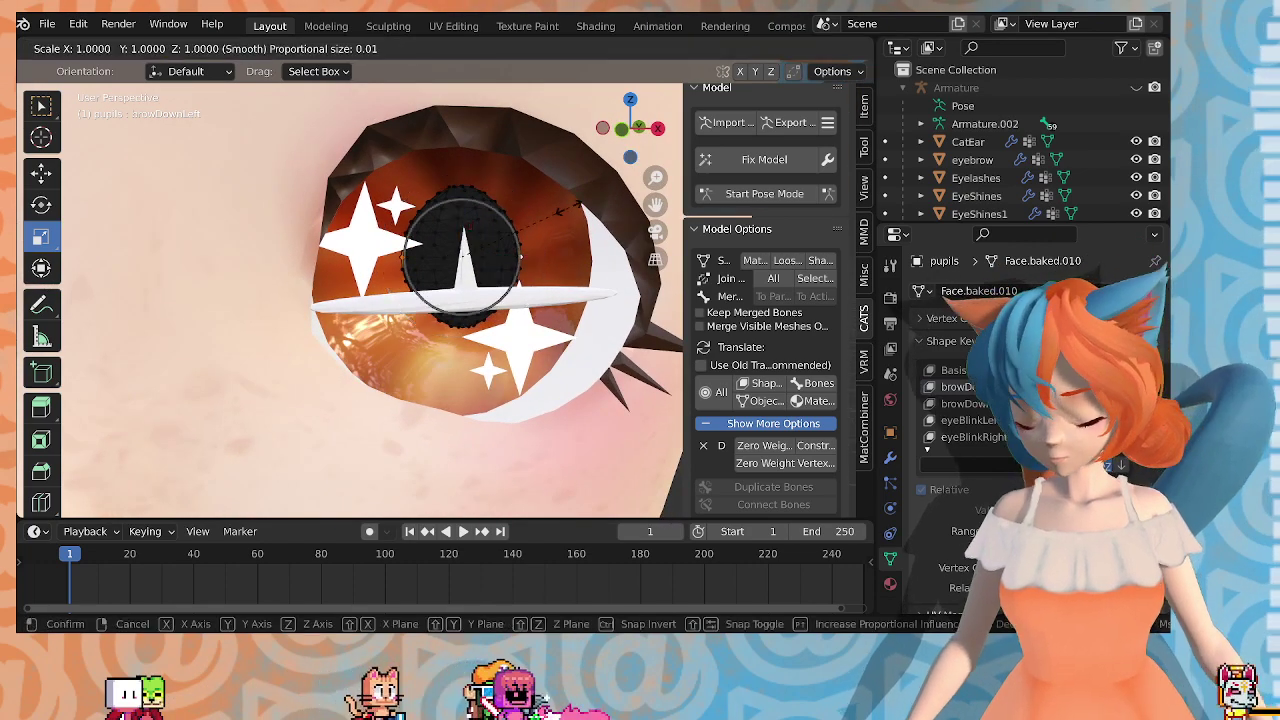
text(x.9)
key(Return)
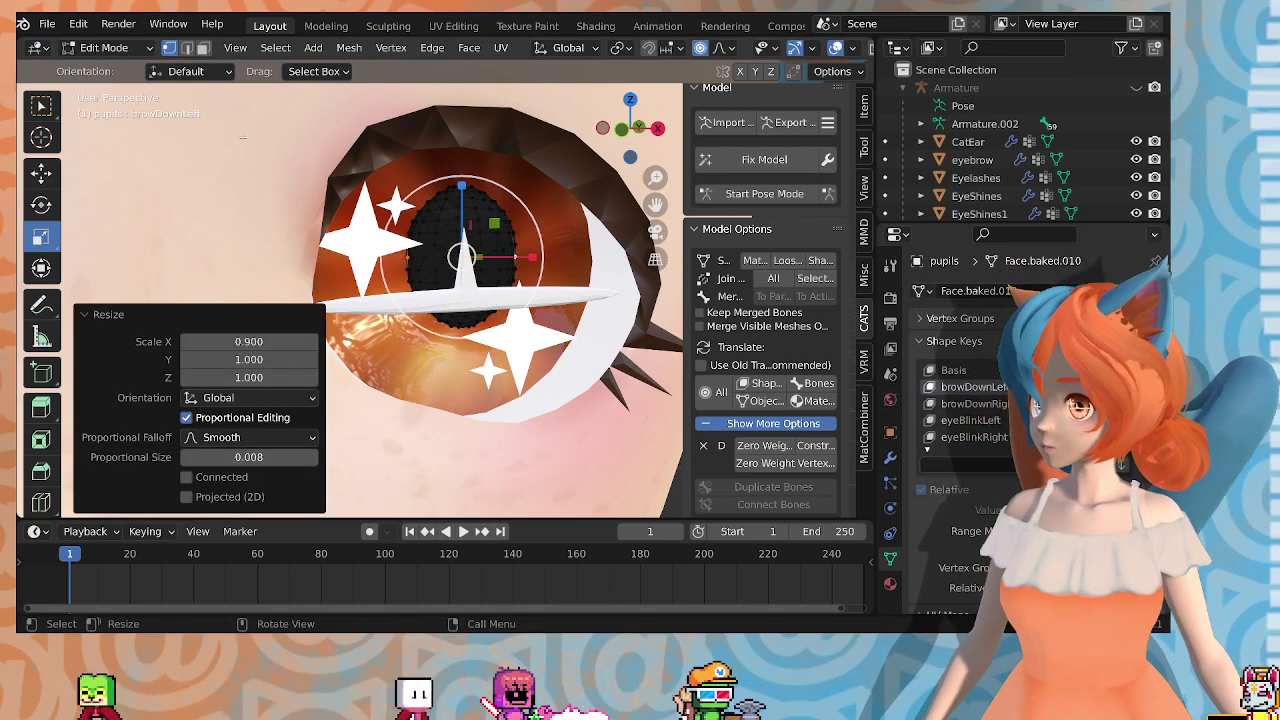
Step: Leave Edit Mode and check browDownRight against browDownLeft for matching pupil shapes in both eyes
key(Tab)
scroll(242, 137, down, 3)
scroll(242, 137, up, 1)
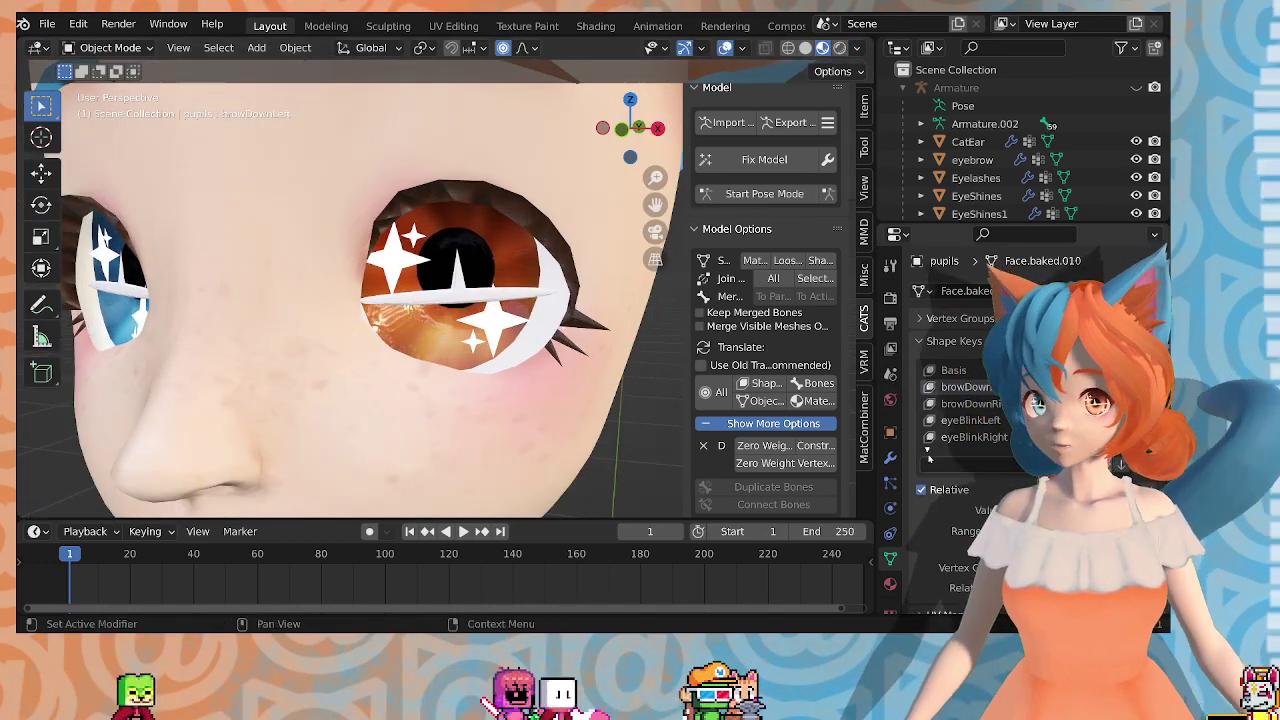
click(975, 403)
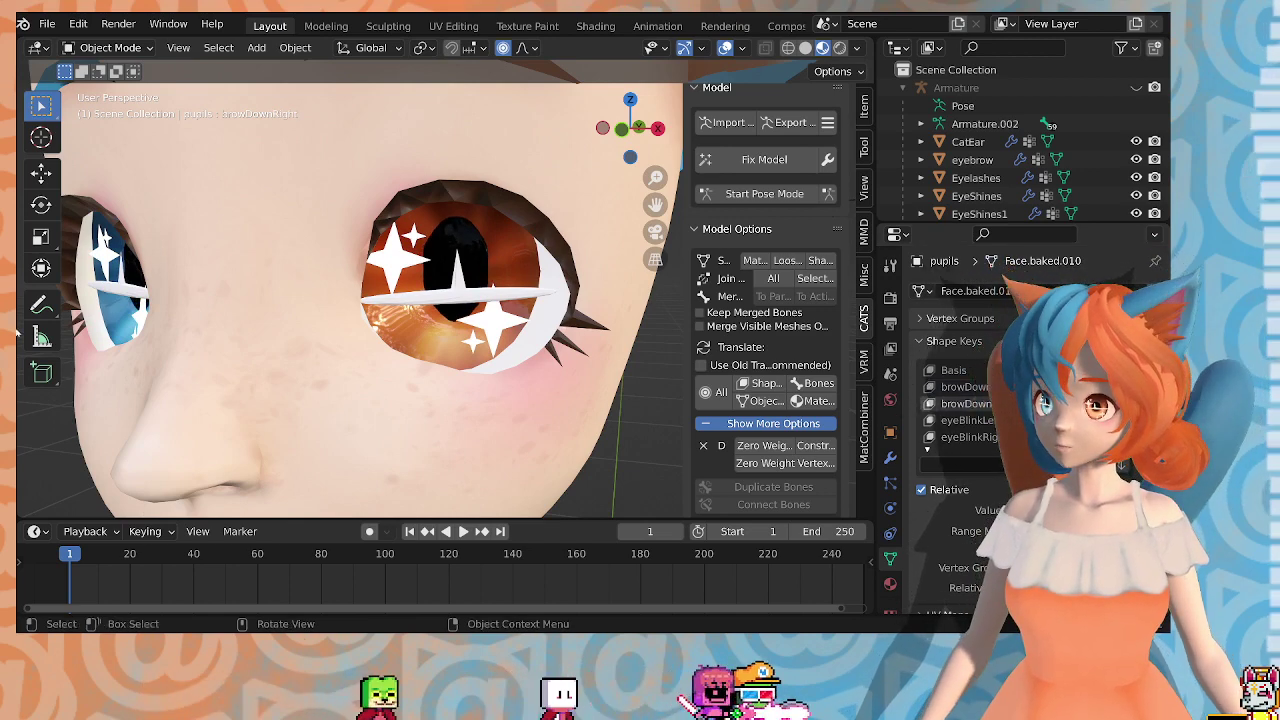
scroll(312, 362, down, 4)
middle_drag(312, 362, 352, 372)
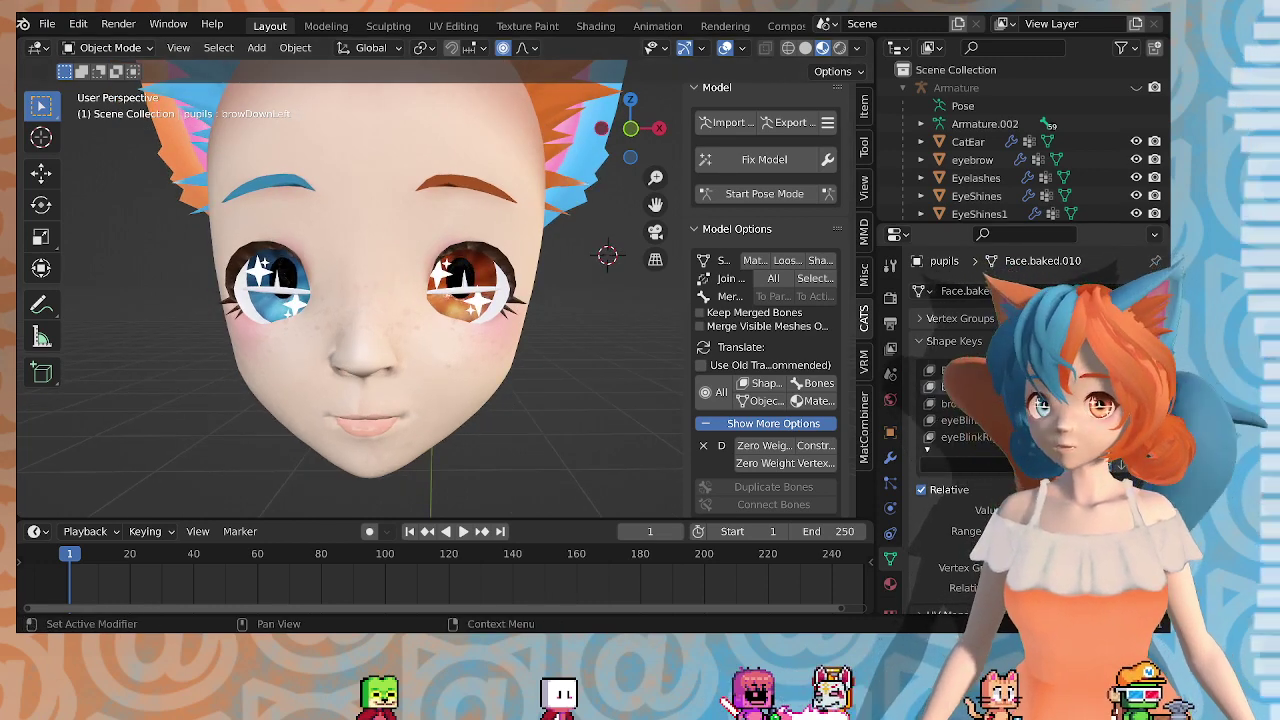
scroll(391, 317, up, 4)
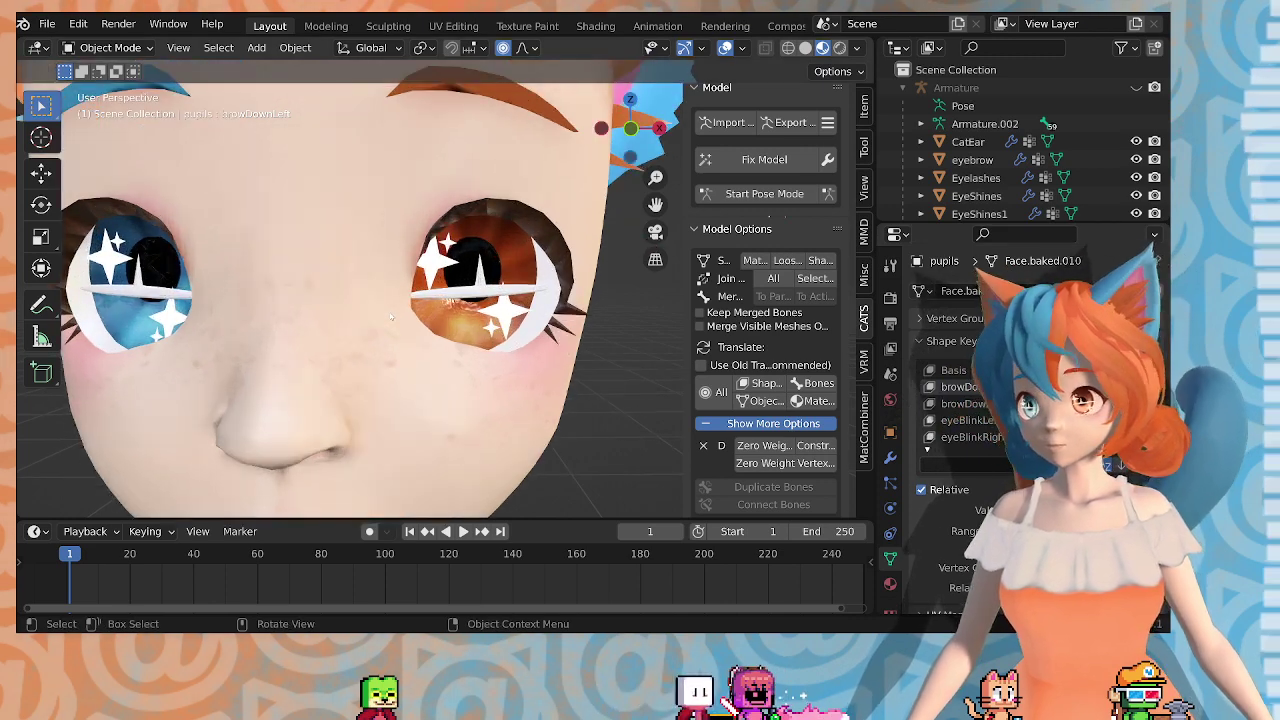
scroll(965, 405, down, 3)
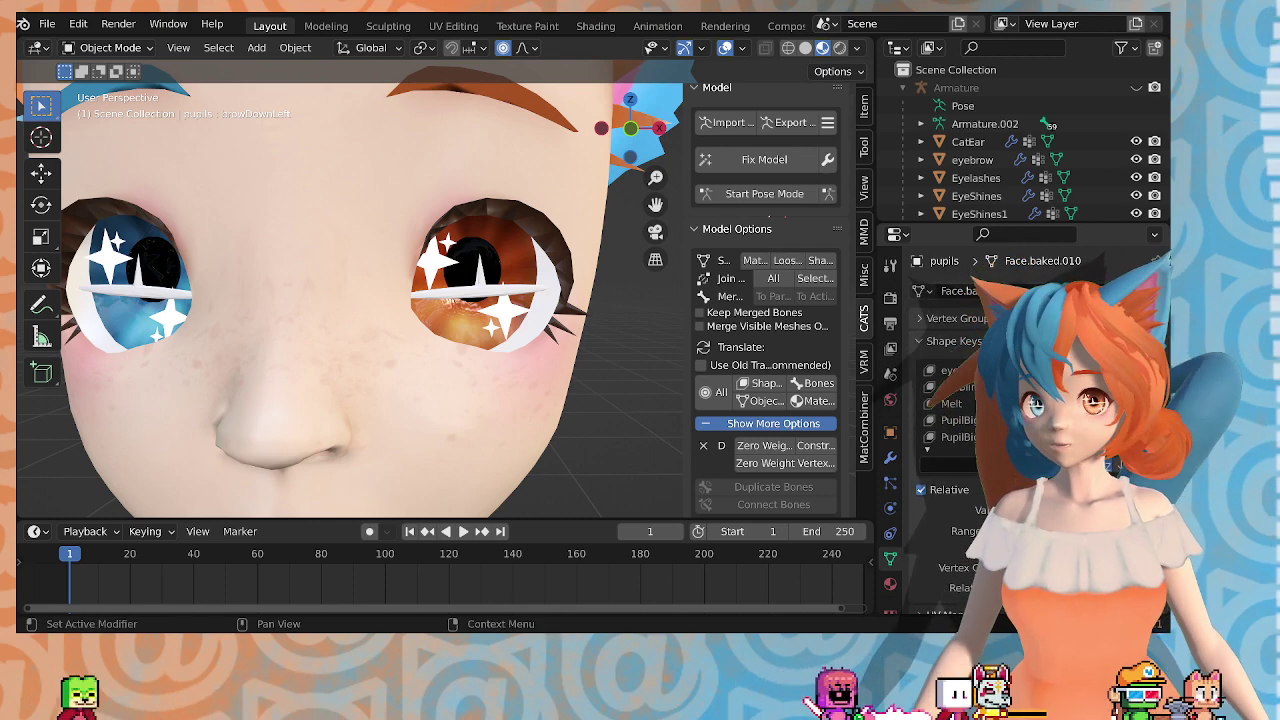
Step: Check the face mesh's eye-widening keys, then make the pupils mesh's eyeWideLeft key active in Edit Mode
click(404, 337)
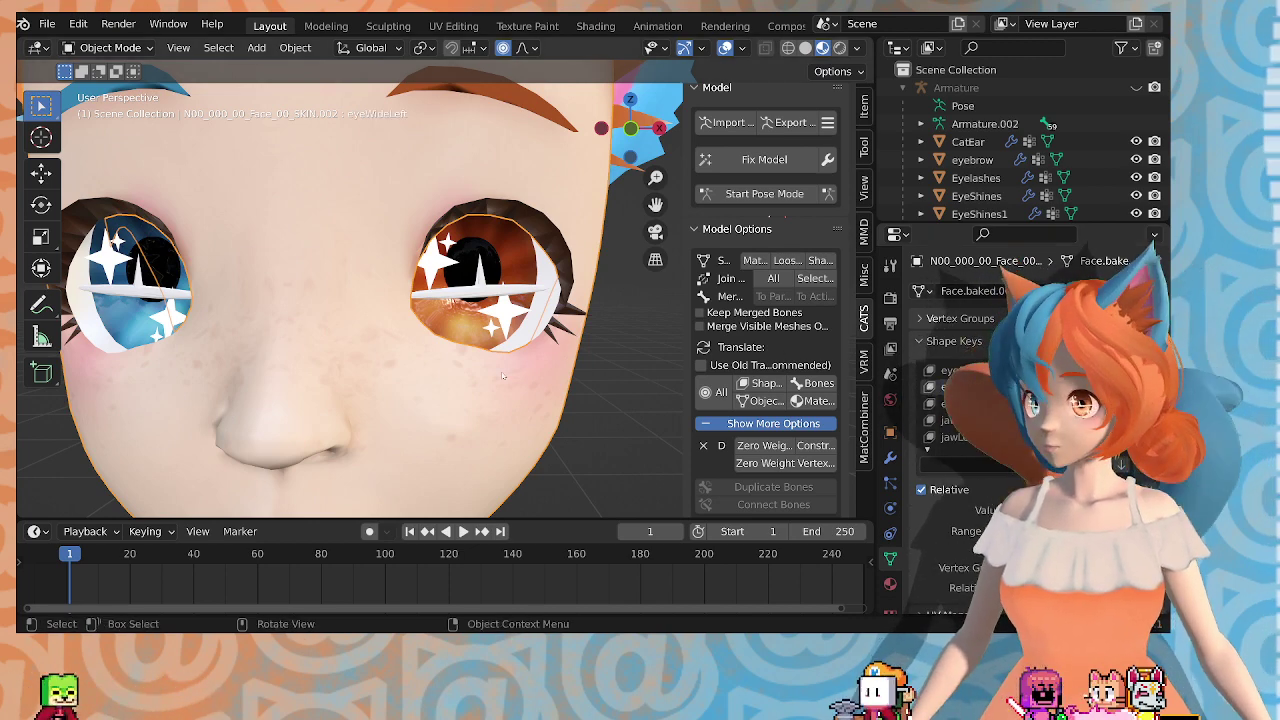
click(150, 268)
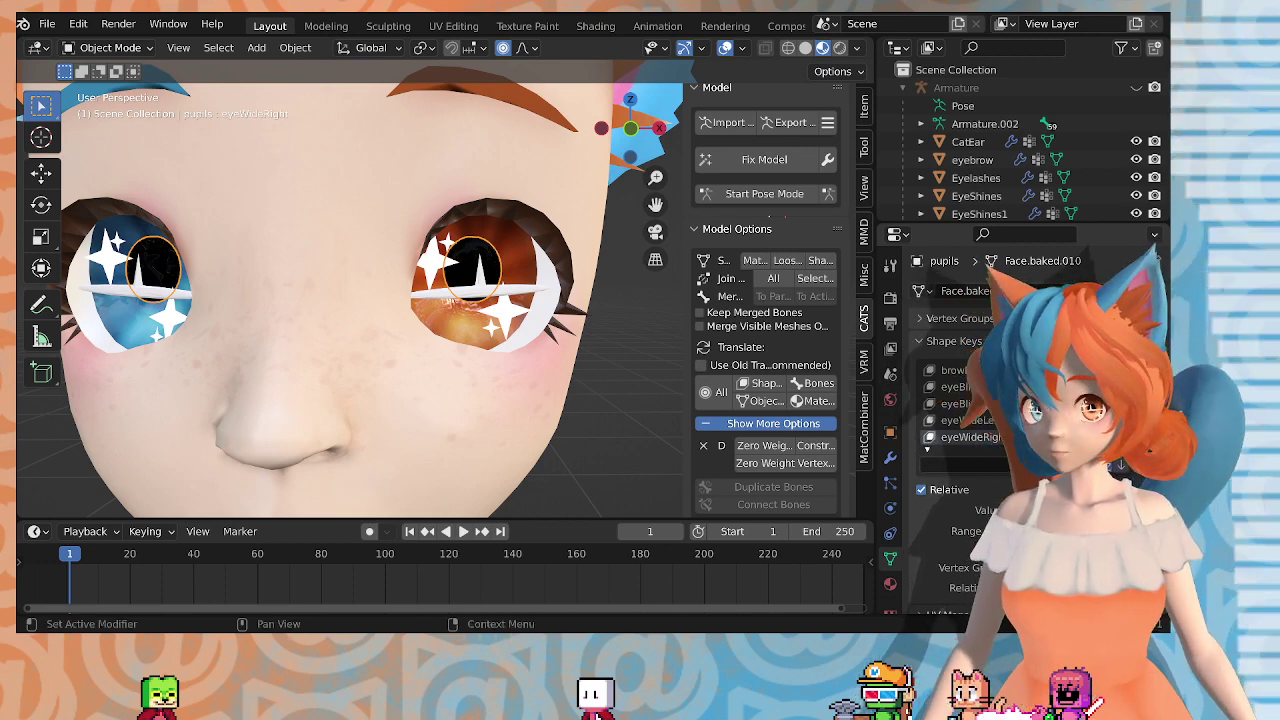
click(965, 420)
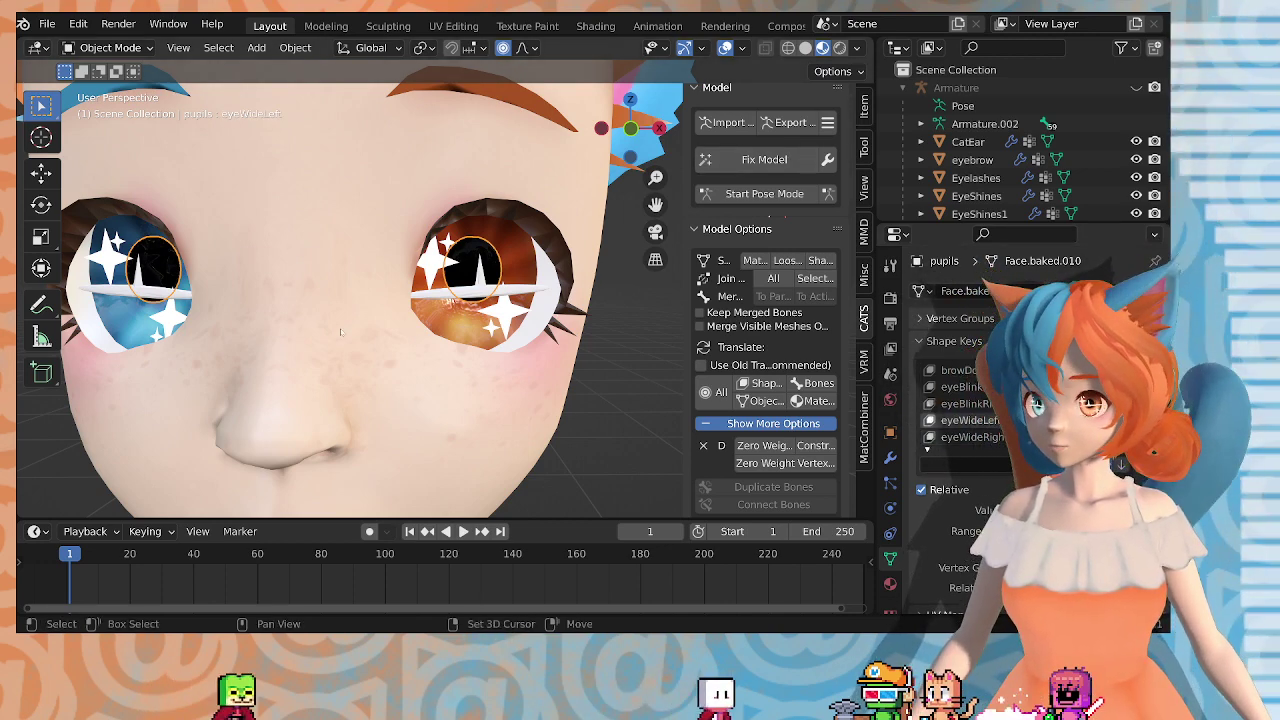
mouse_move(341, 332)
shift+middle_down()
mouse_move(416, 327)
mouse_move(341, 334)
shift+middle_up()
scroll(452, 261, up, 1)
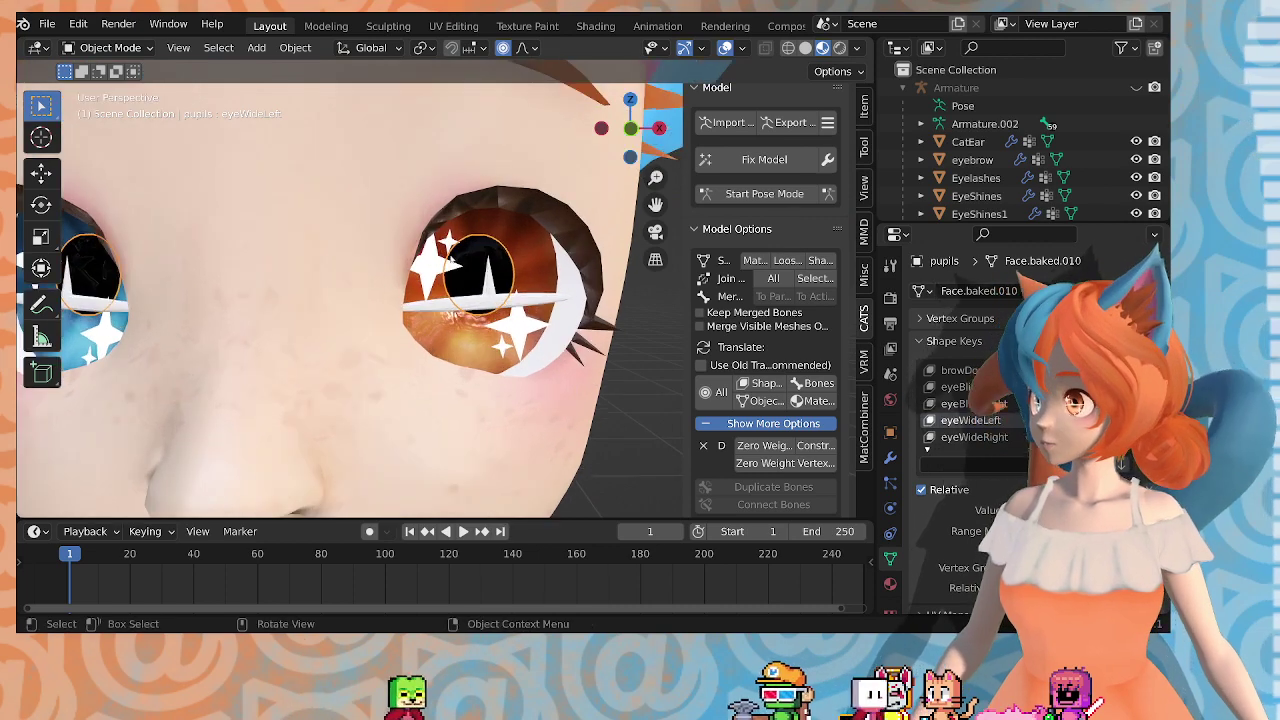
key(Tab)
key(shift+space)
key(s)
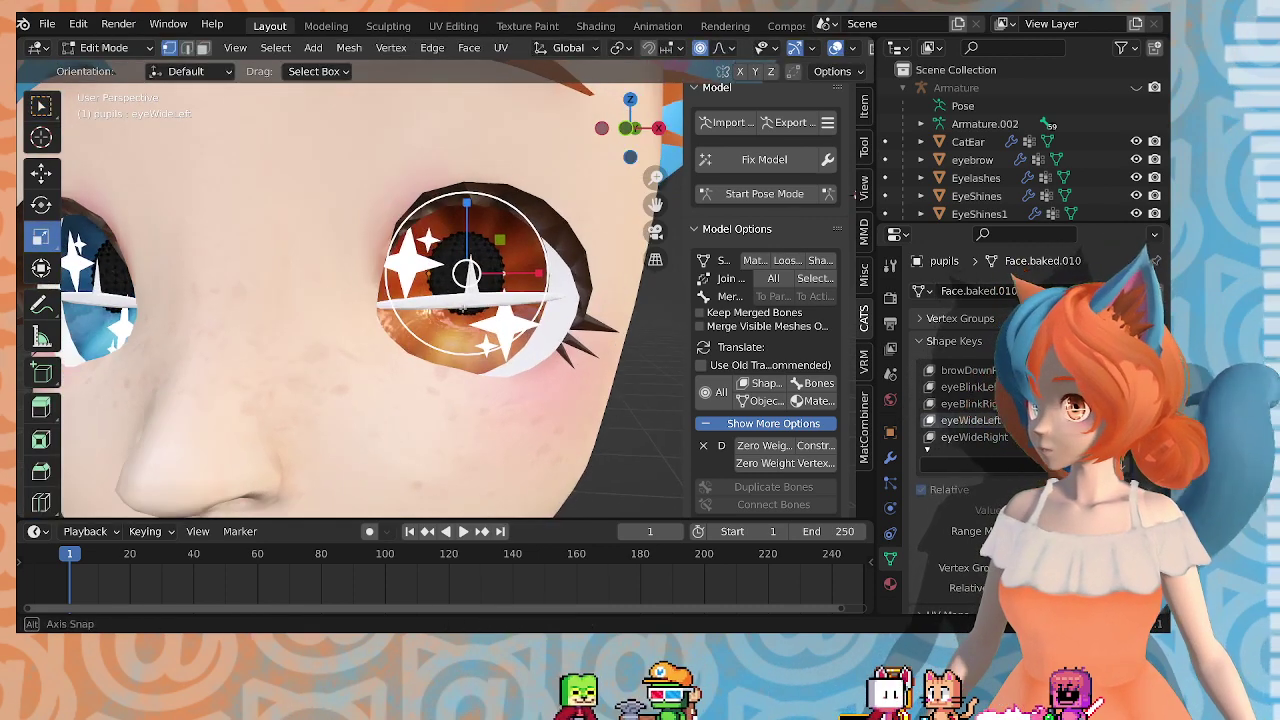
Step: Circle-select all vertices of the orange eye's pupil, including those at its sides
key(c)
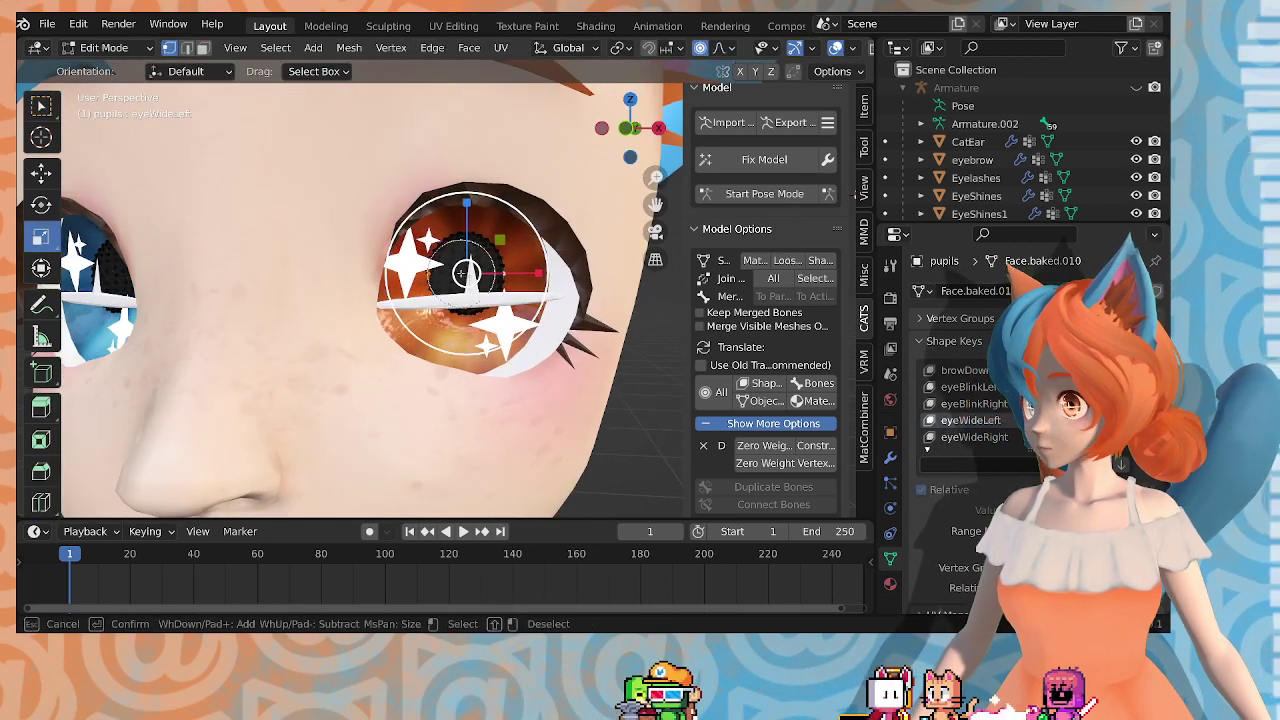
click(466, 272)
key(Escape)
mouse_move(484, 274)
middle_down()
mouse_move(345, 286)
mouse_move(350, 300)
middle_up()
key(c)
mouse_move(390, 272)
mouse_down()
mouse_move(464, 268)
mouse_move(418, 311)
mouse_move(354, 284)
mouse_move(383, 254)
mouse_move(400, 271)
mouse_up()
key(Escape)
mouse_move(416, 405)
middle_down()
mouse_move(470, 345)
mouse_move(371, 271)
mouse_move(462, 270)
middle_up()
scroll(465, 270, up, 4)
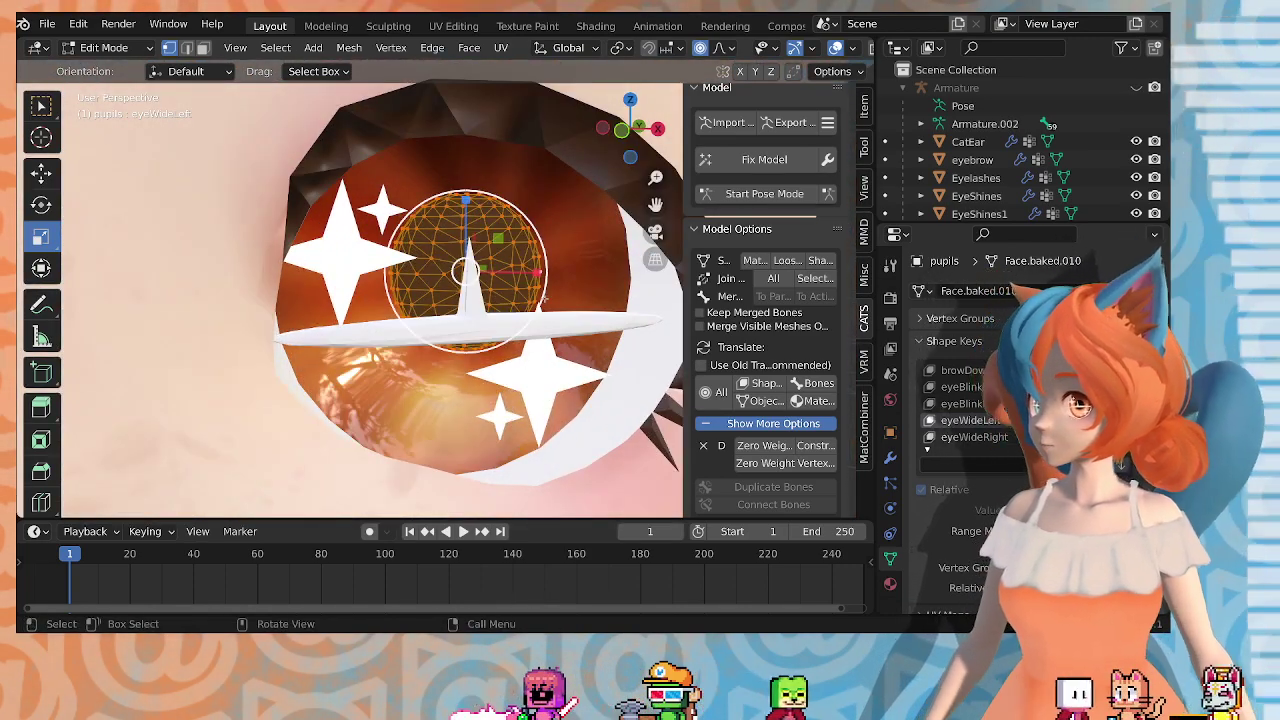
Step: Scale the orange eye's pupil uniformly to 0.8 in the eyeWideLeft shape key
key(s)
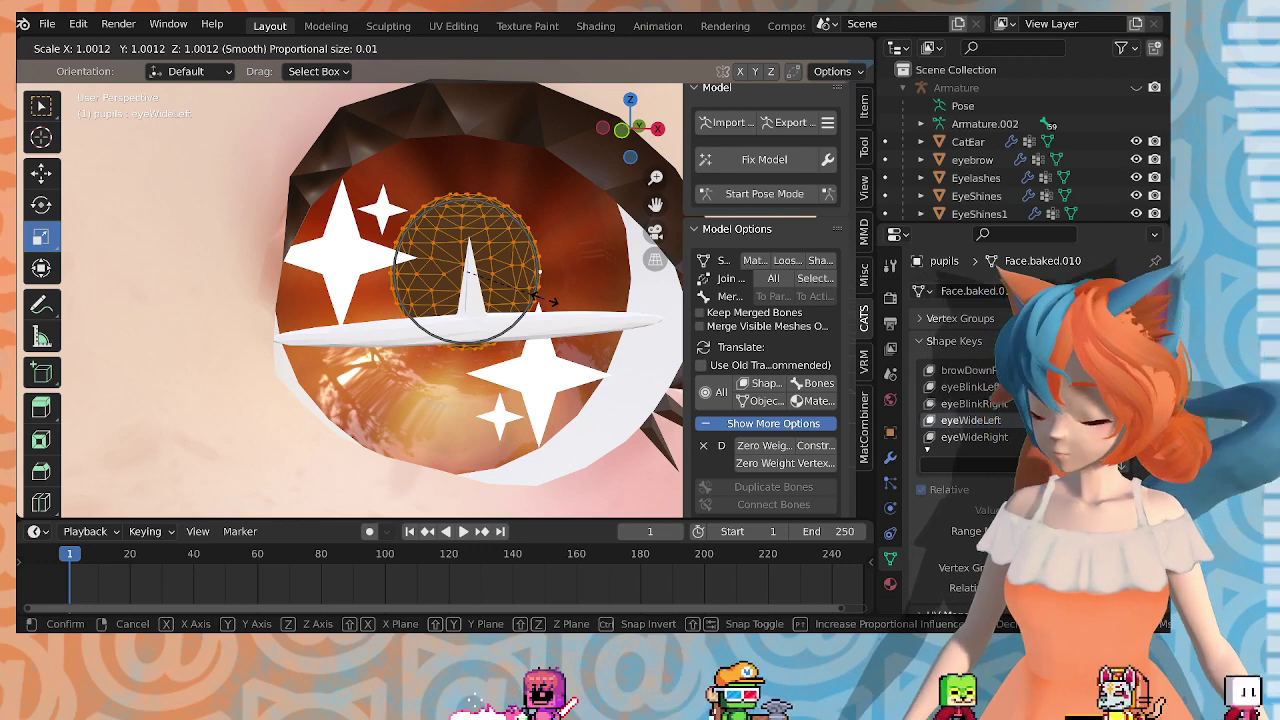
text(.7)
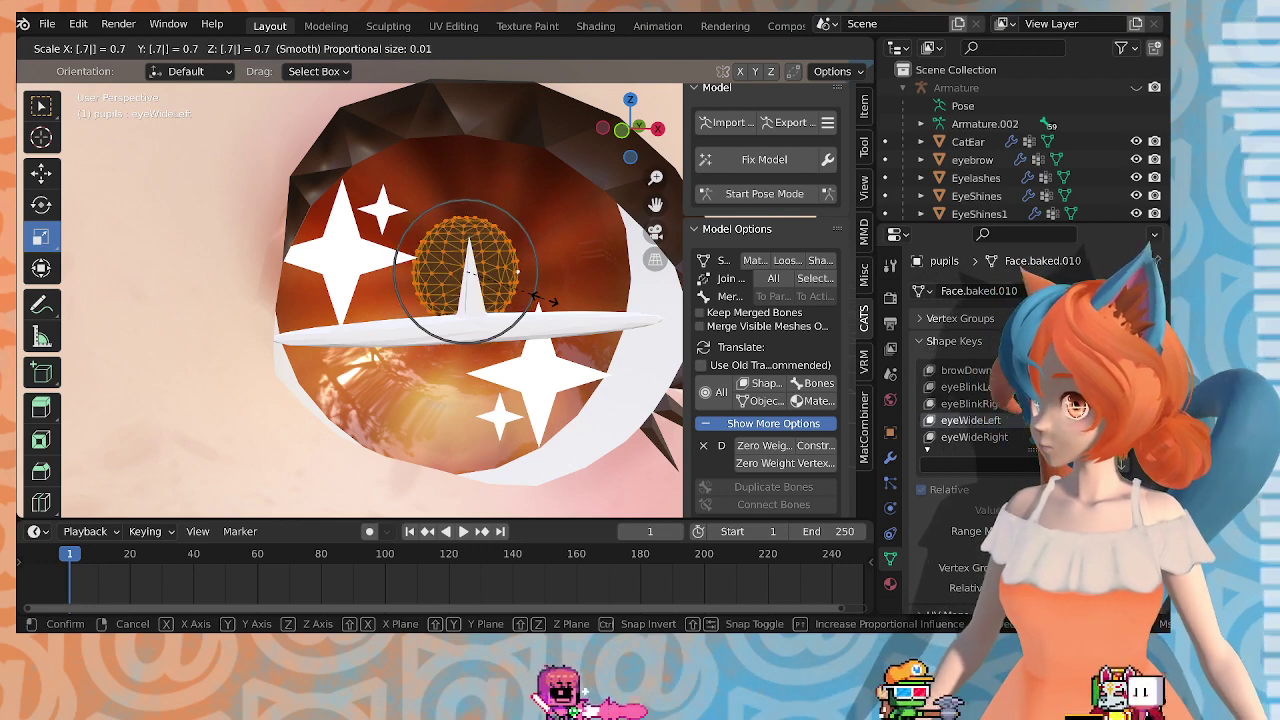
key(BackSpace)
text(8)
key(Return)
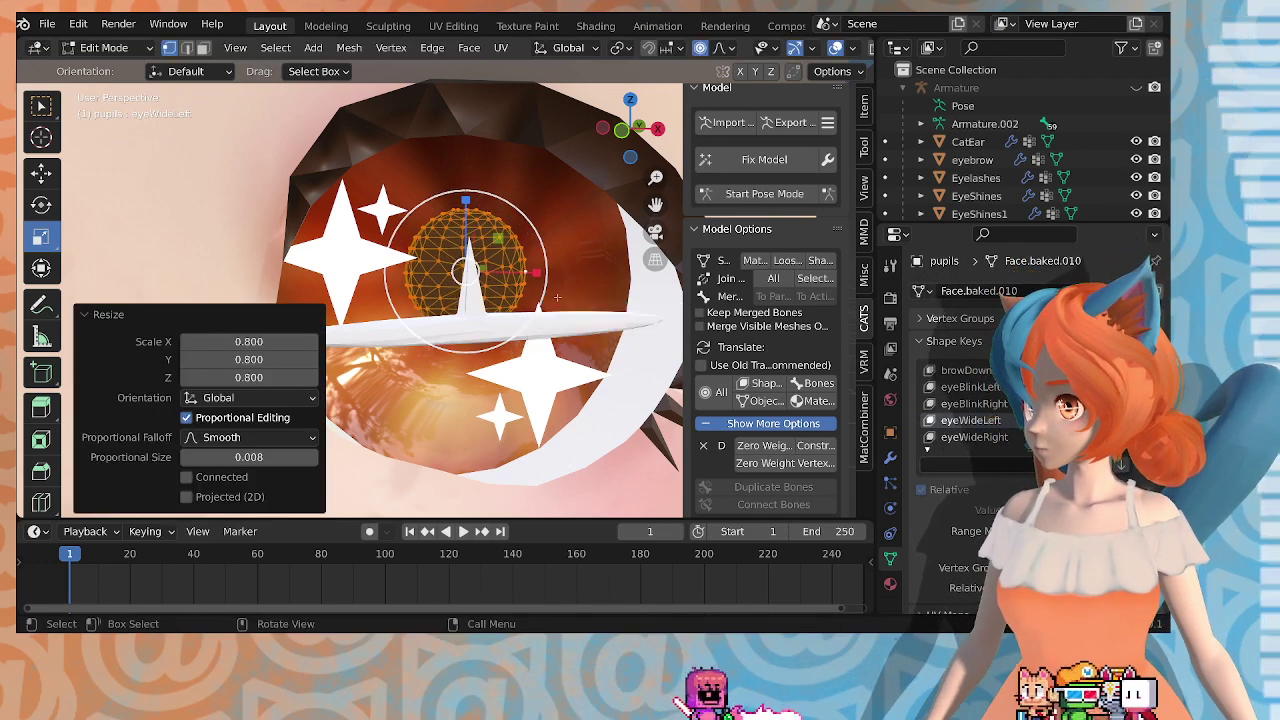
scroll(545, 299, down, 4)
scroll(460, 285, down, 4)
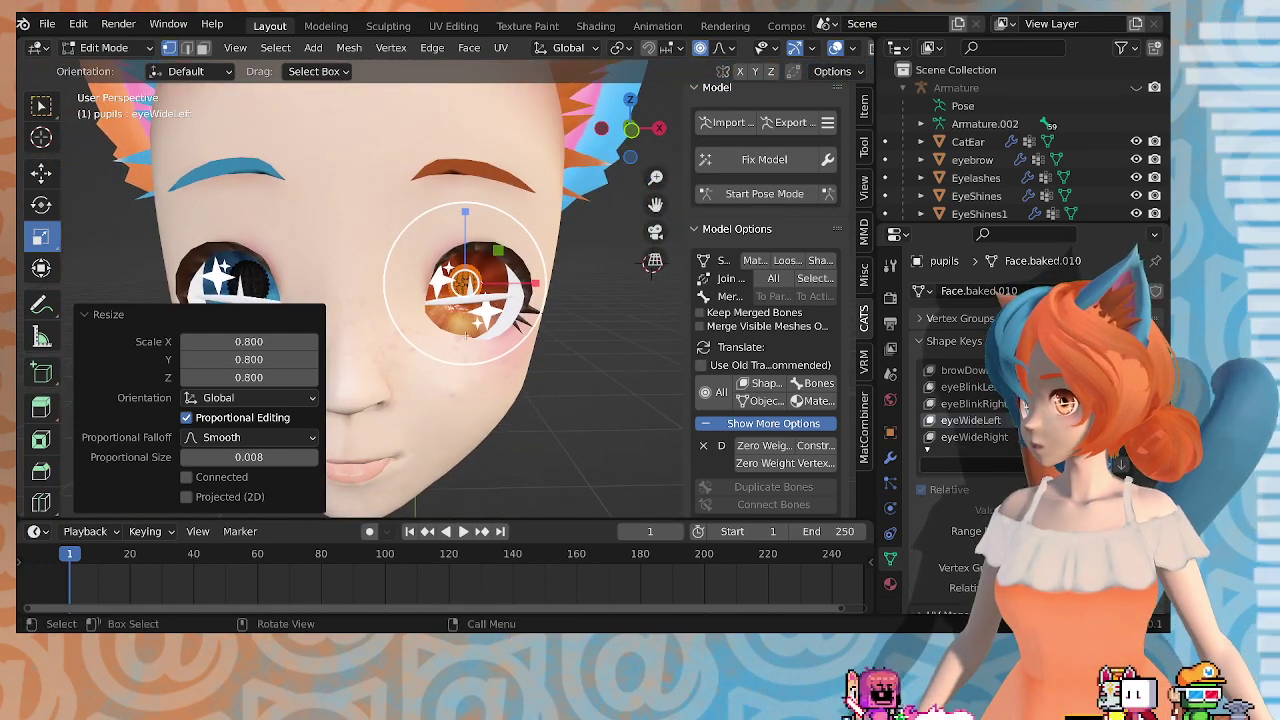
Step: Make eyeWideRight active, invert the selection to the blue eye's pupil and scale it uniformly to 0.8
click(974, 437)
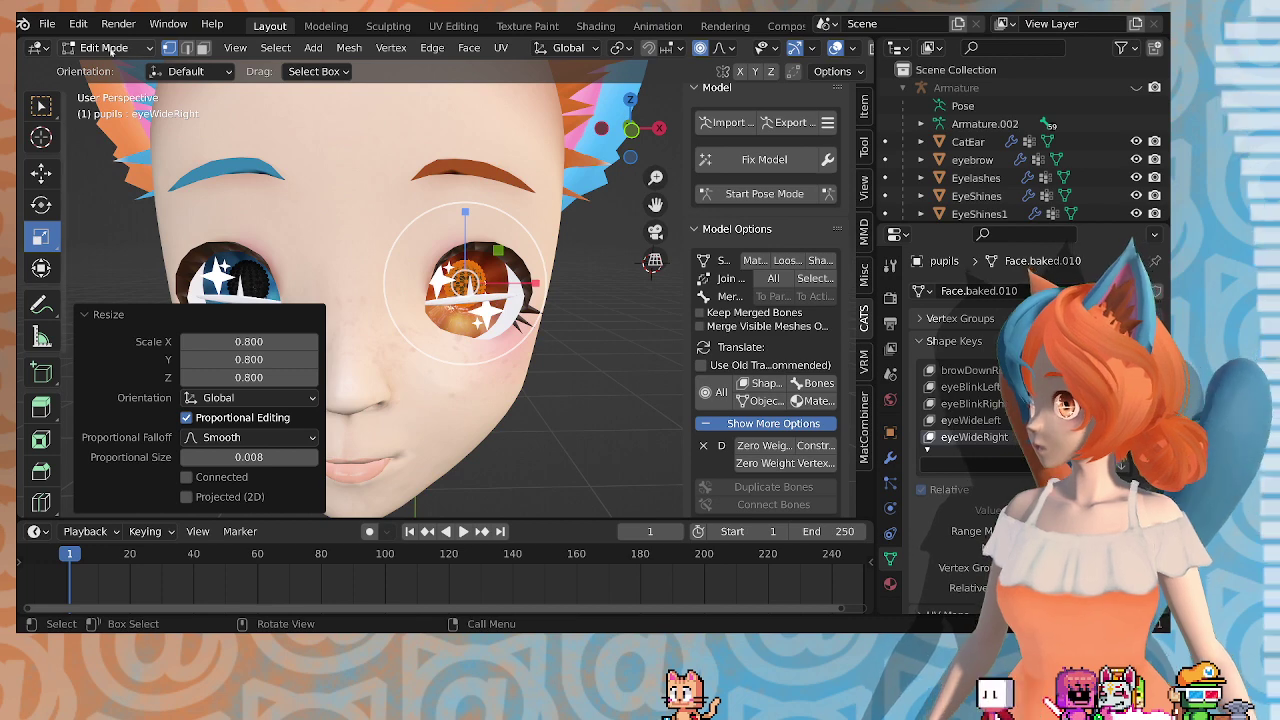
click(276, 48)
click(297, 104)
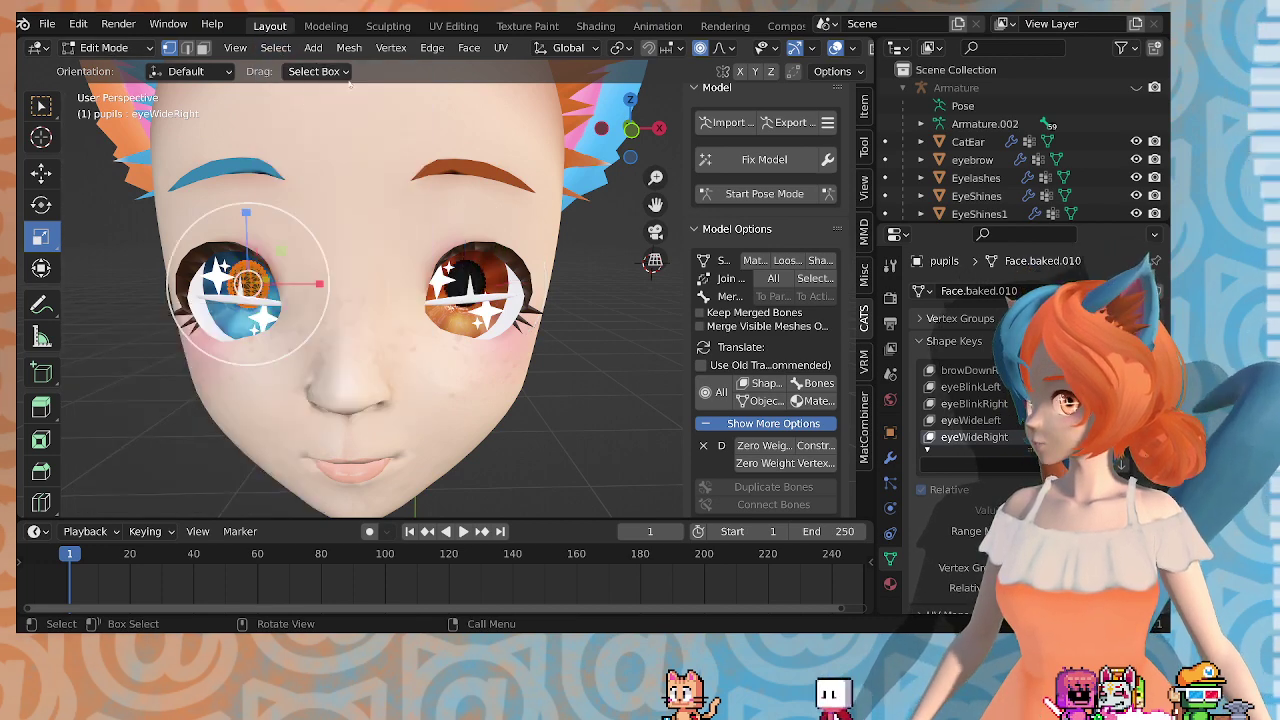
text(s.)
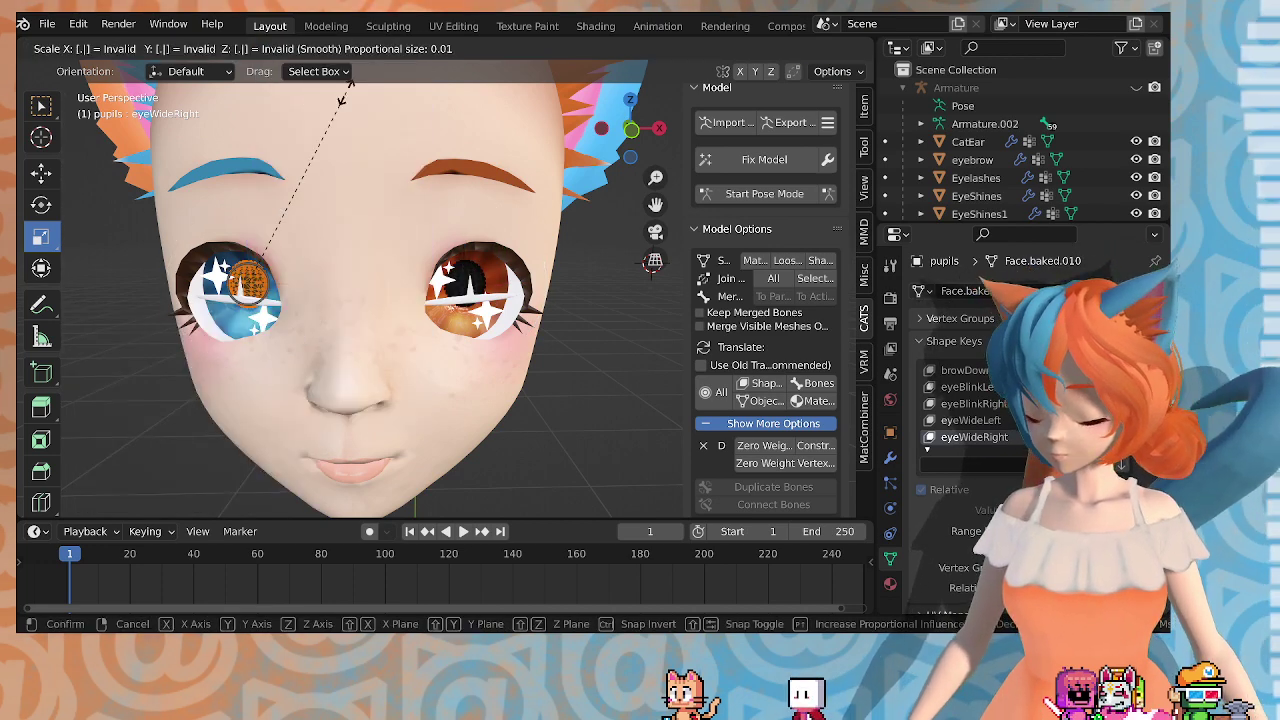
text(8)
key(Return)
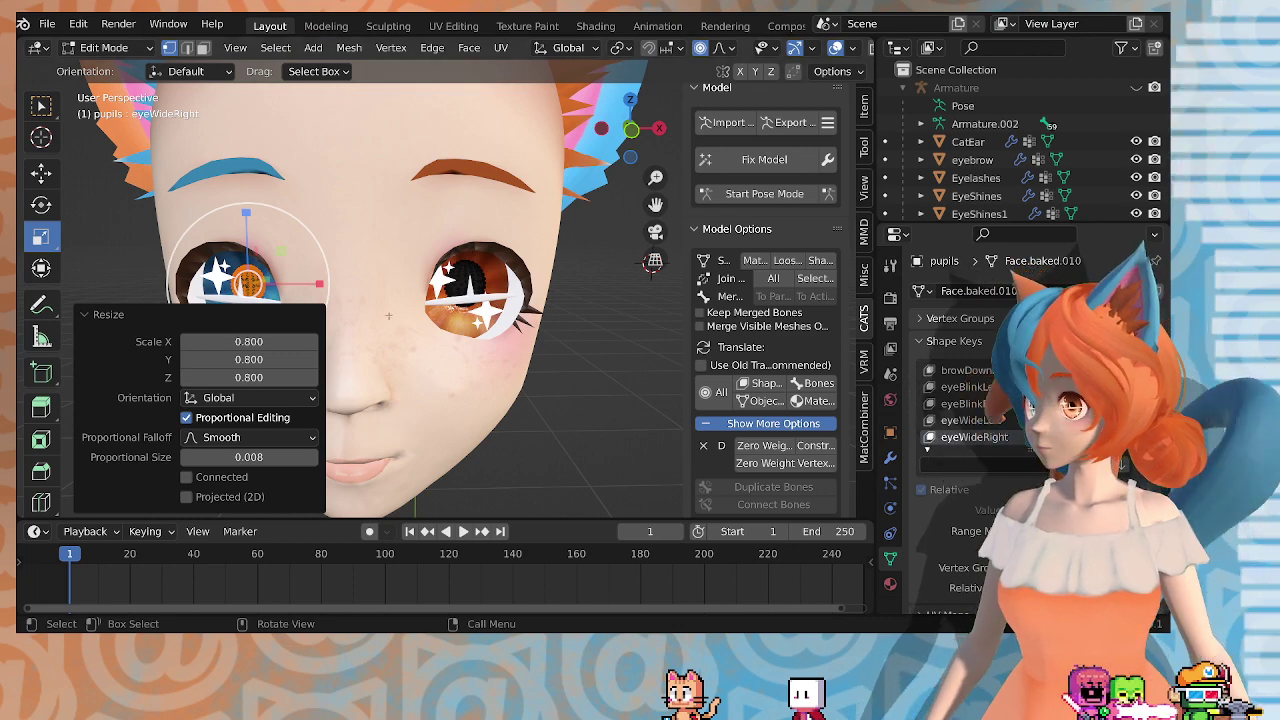
scroll(389, 316, down, 4)
scroll(389, 316, up, 2)
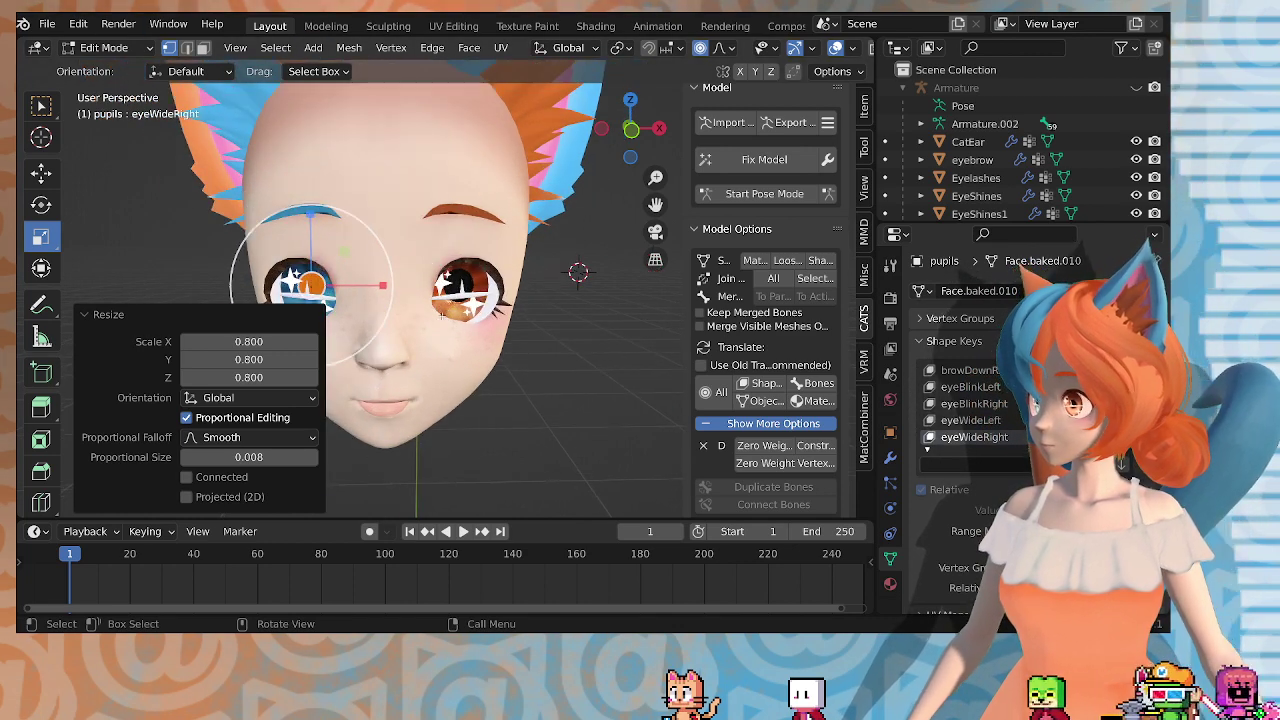
Step: Return to Object Mode and inspect the pupils from several angles and the mesh's list of shape keys
key(grave)
key(Tab)
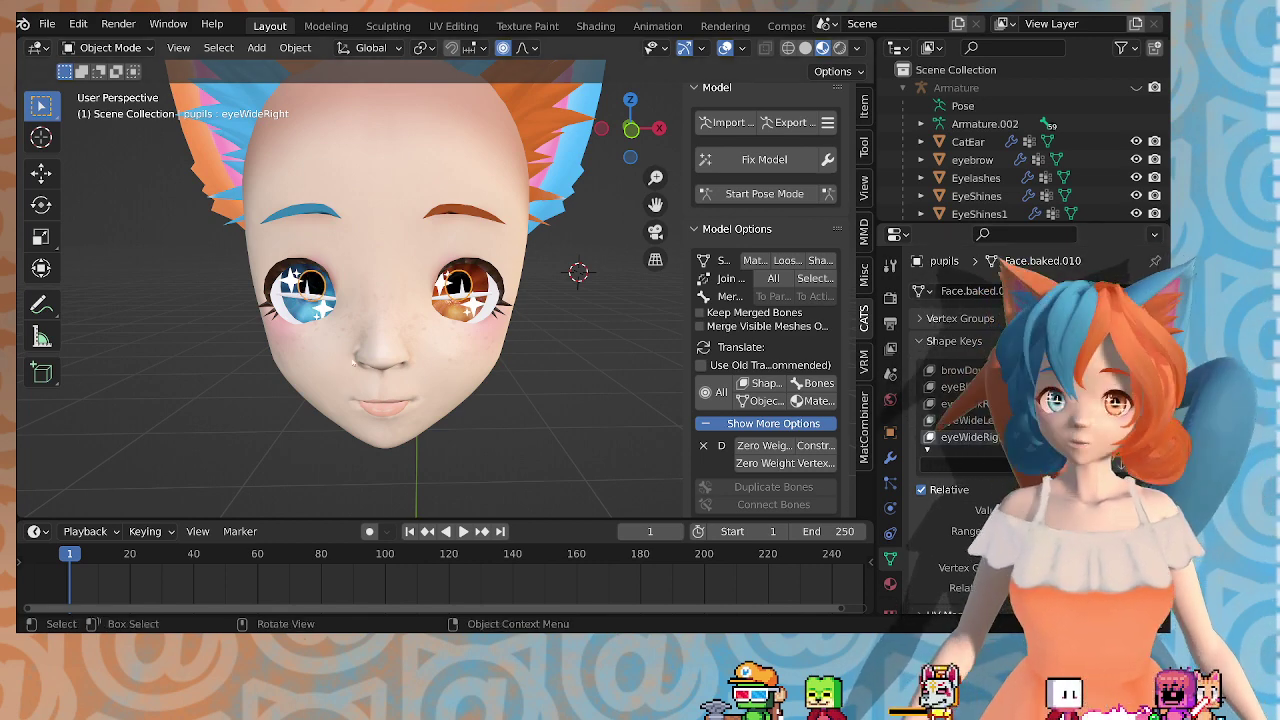
scroll(353, 353, up, 3)
middle_drag(300, 352, 325, 351)
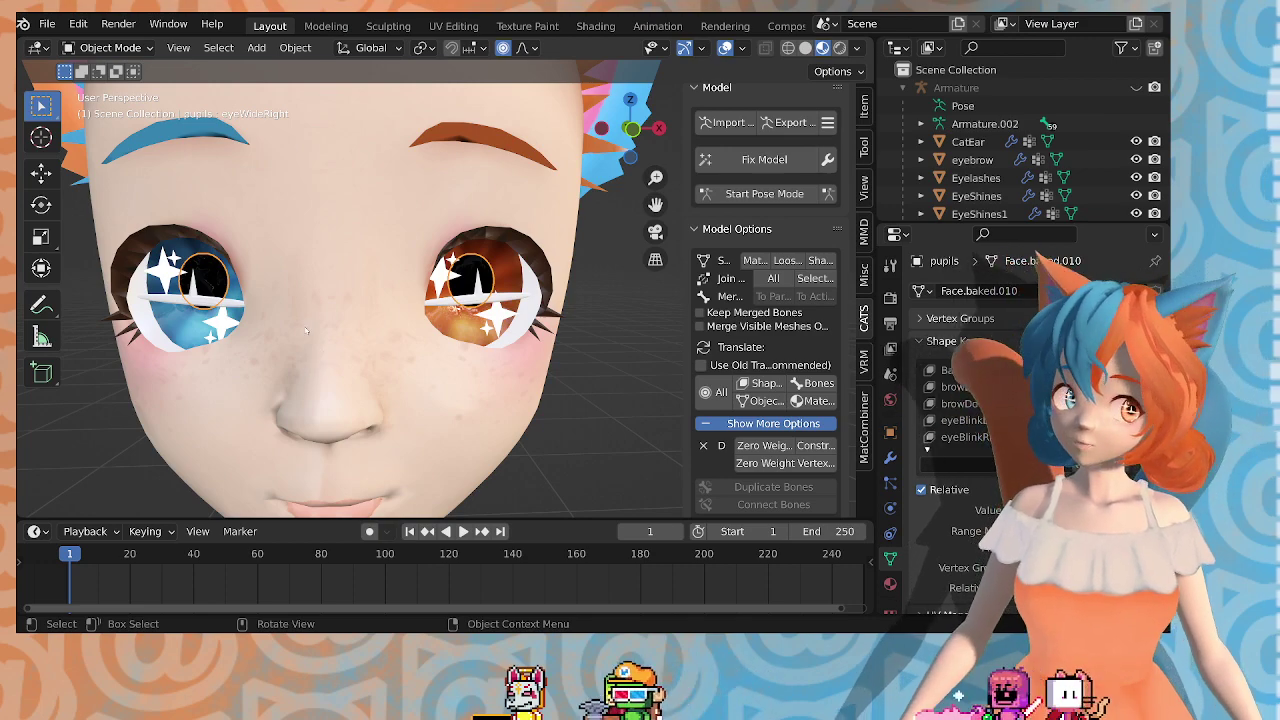
middle_drag(288, 335, 356, 367)
middle_drag(488, 369, 436, 368)
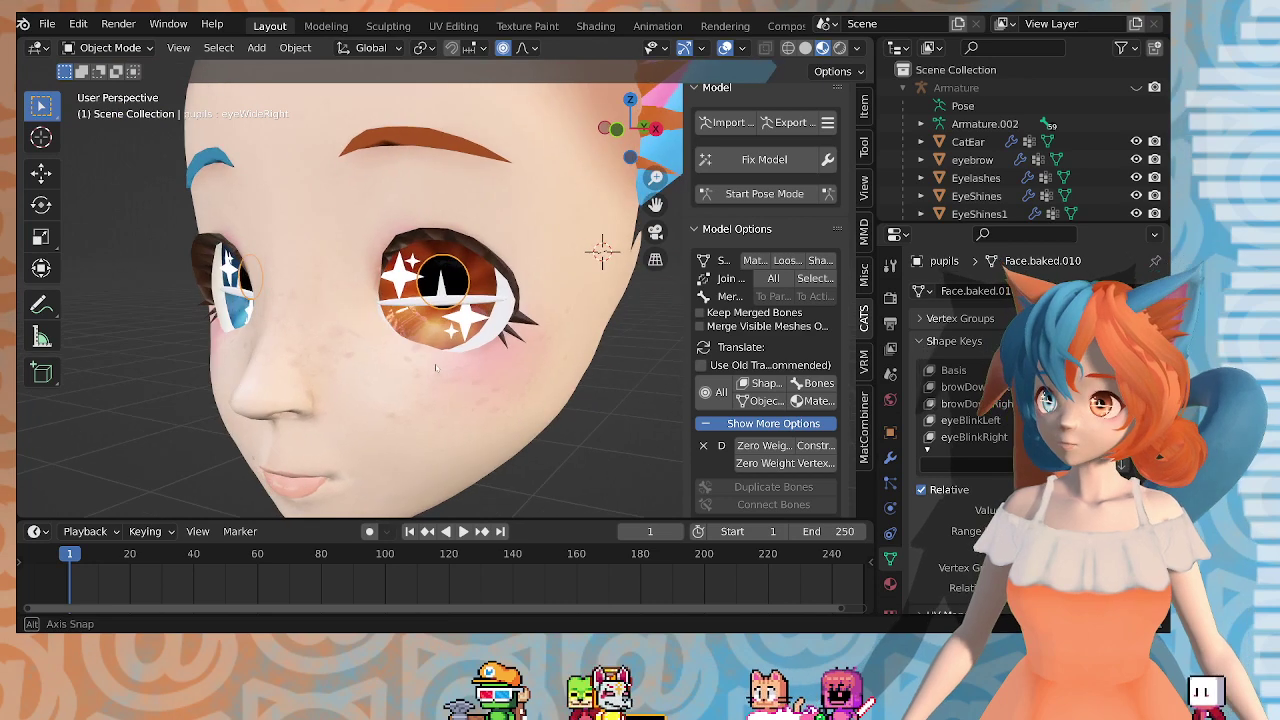
scroll(995, 420, down, 4)
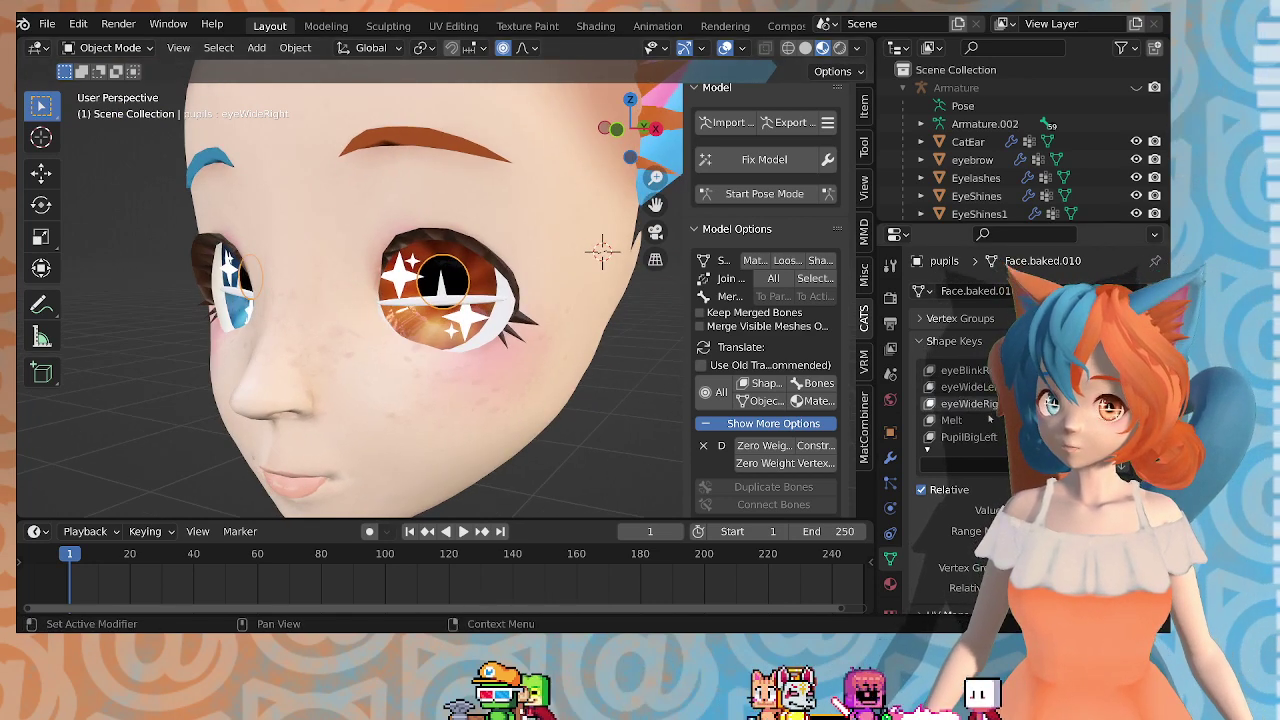
scroll(981, 413, up, 1)
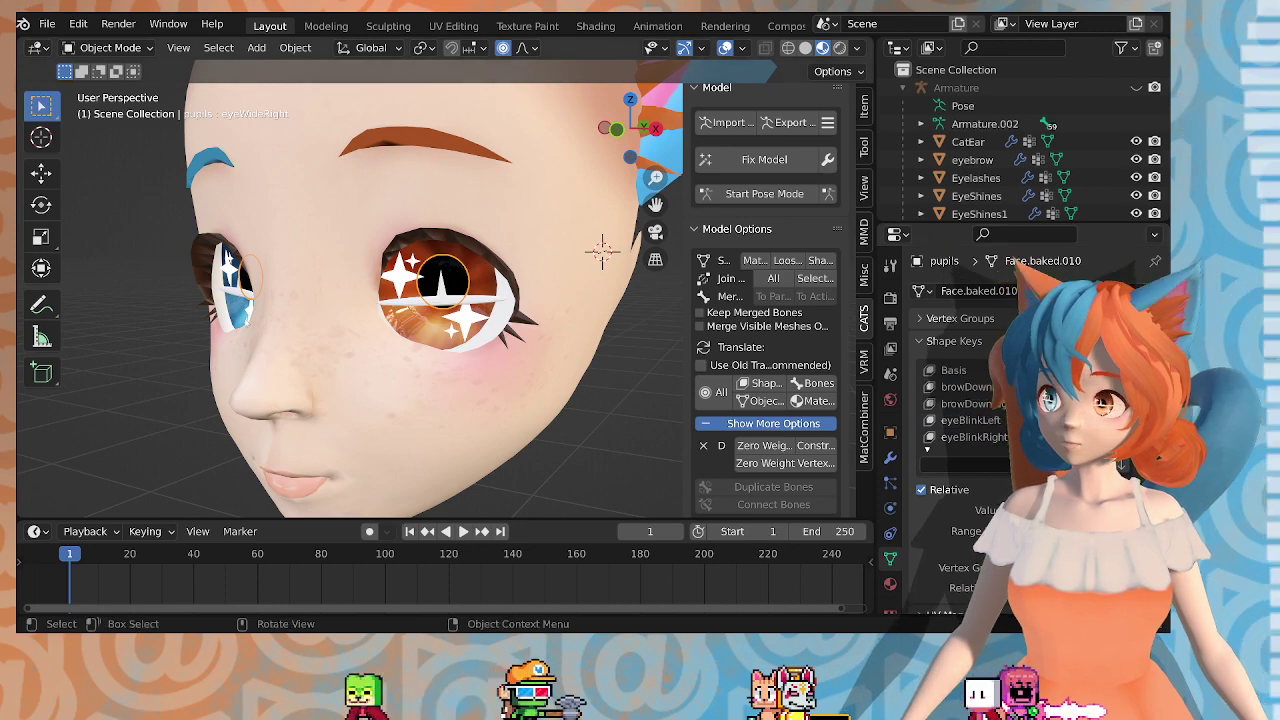
Step: Join all of the model's separated meshes back into one with CATS
middle_drag(222, 307, 275, 307)
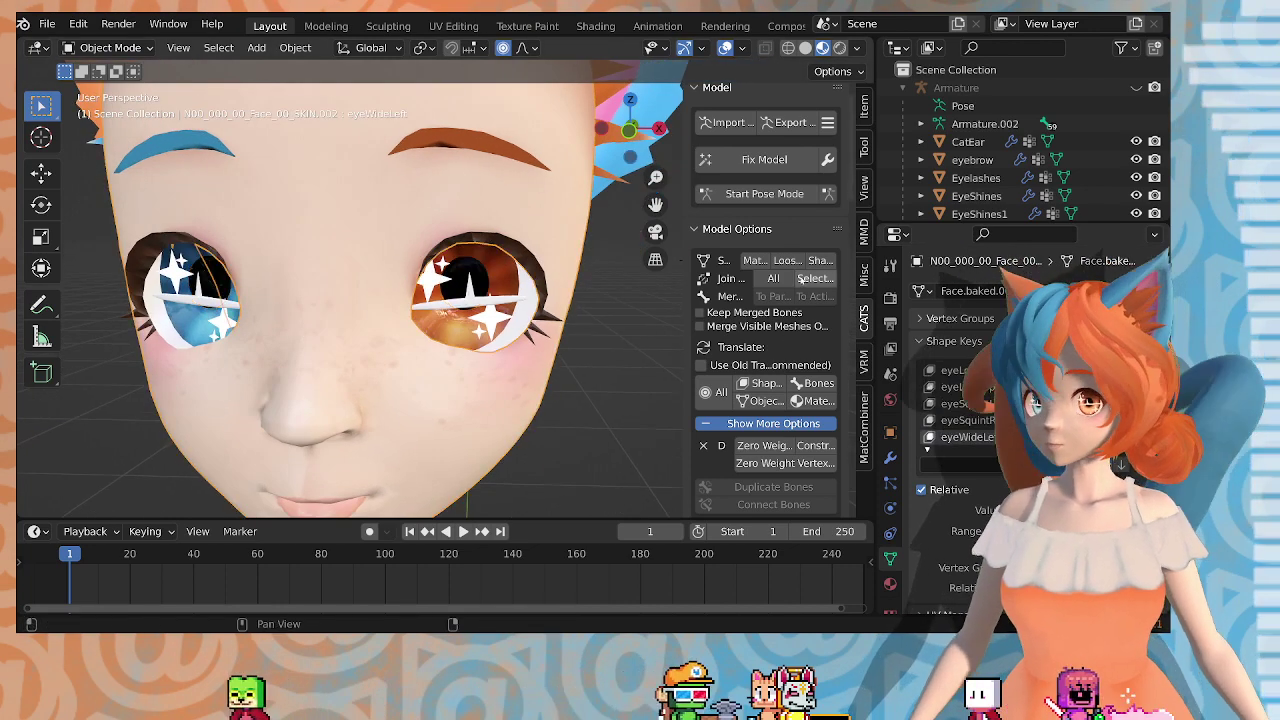
click(773, 278)
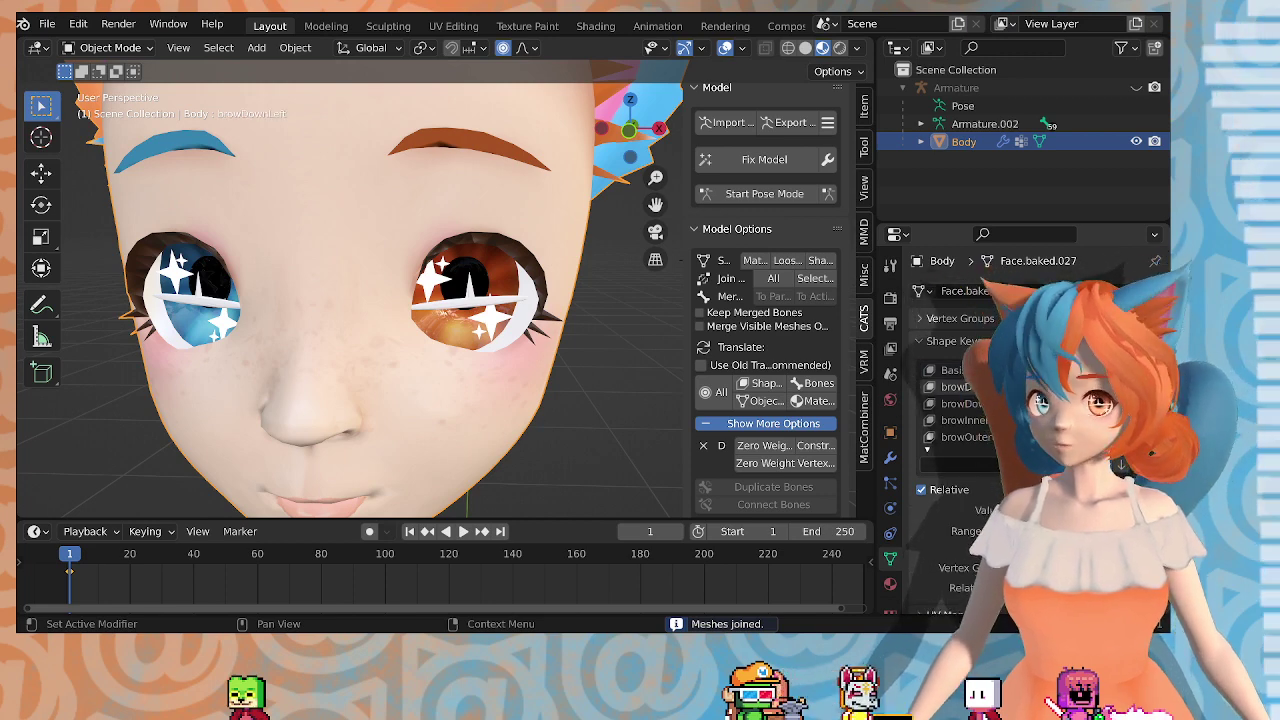
Step: Test the joined mesh's browDownLeft, browDownRight and browInnerUp shape keys by varying their values and viewing the whole head
drag(1030, 510, 1100, 510)
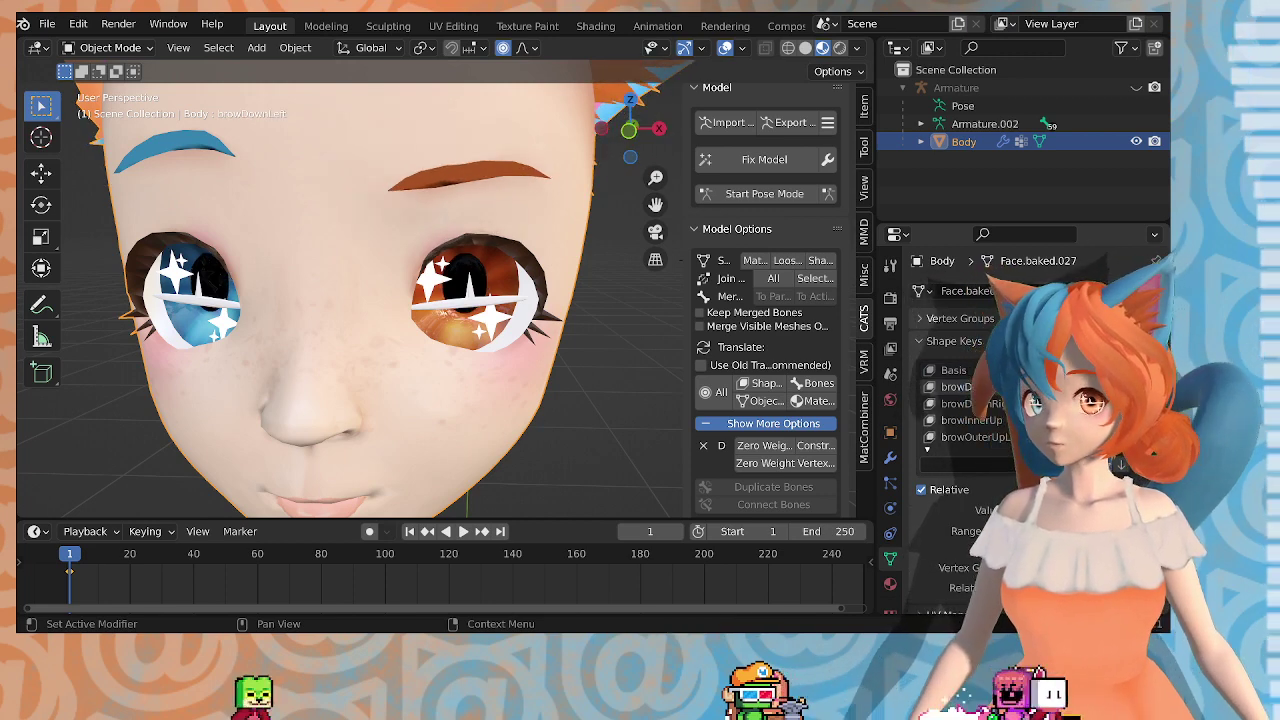
click(966, 404)
scroll(560, 350, down, 5)
mouse_move(560, 350)
middle_down()
mouse_move(571, 341)
mouse_move(543, 328)
mouse_move(540, 351)
middle_up()
drag(1085, 510, 1020, 510)
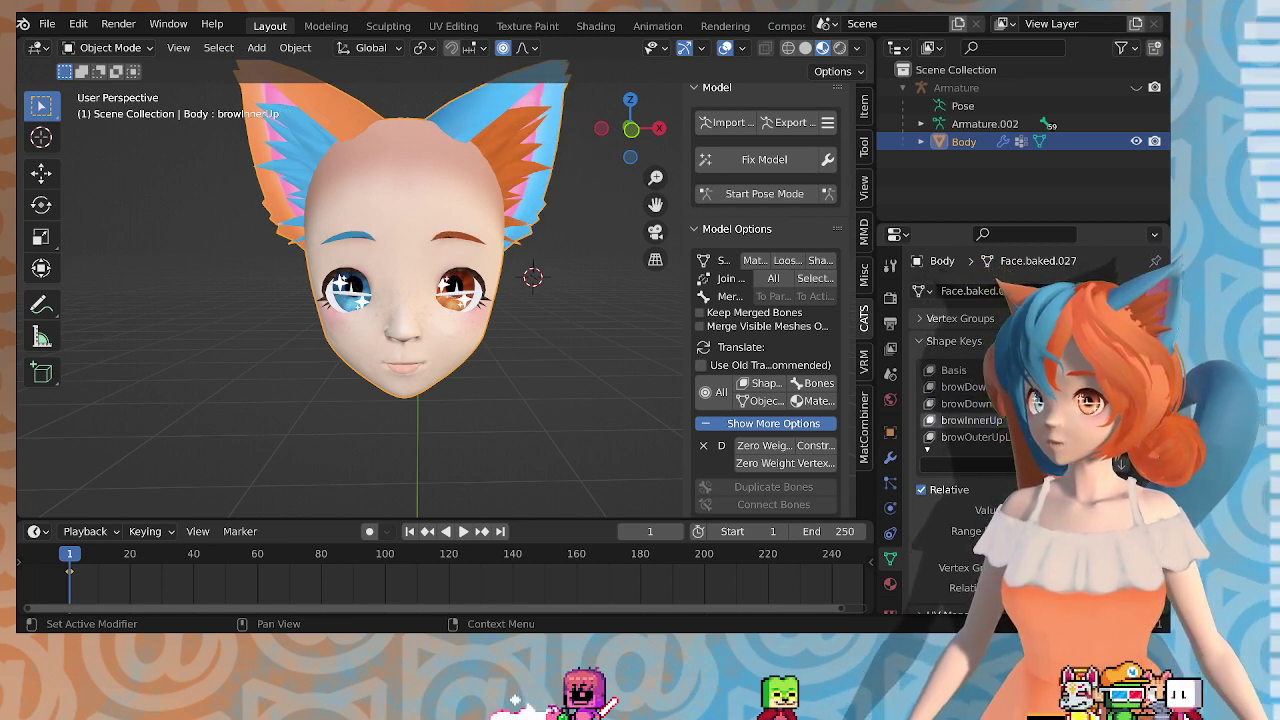
middle_drag(492, 376, 477, 359)
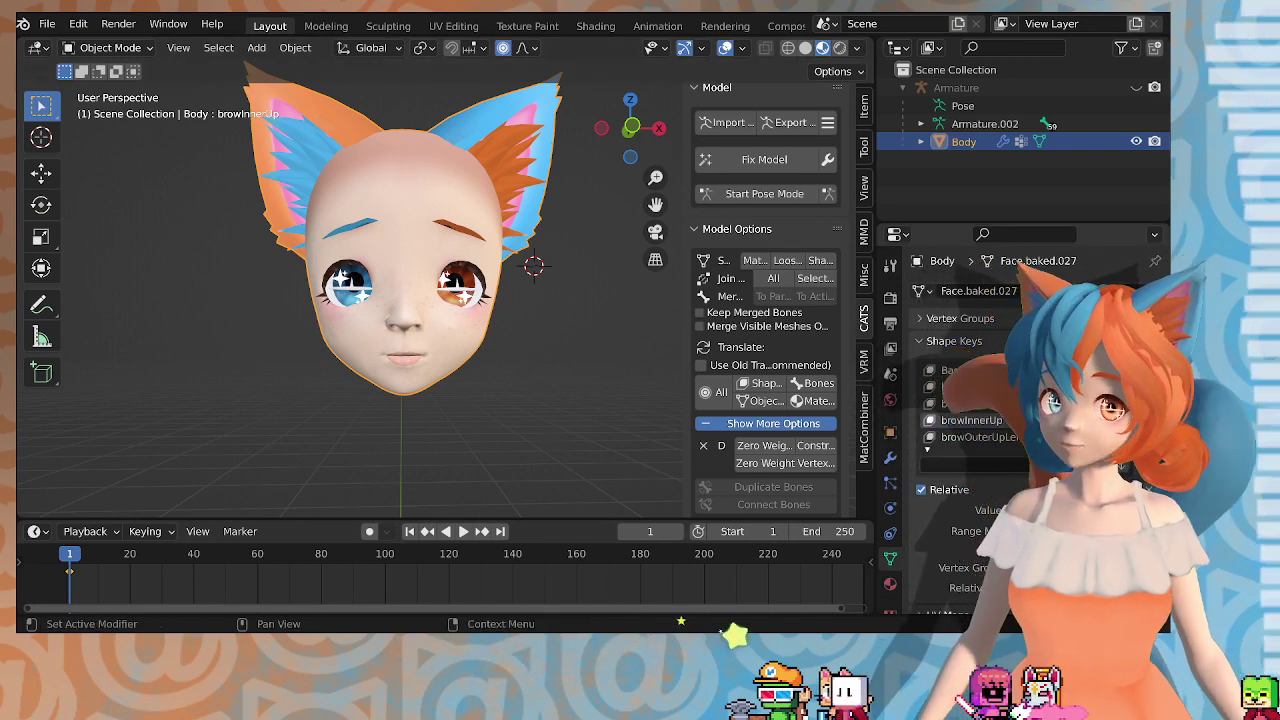
Step: Test the joined mesh's shape keys from browOuterUpLeft through eyeBlinkLeft and eyeBlinkRight to eyeLookDownRight, varying their values and checking the face
click(1045, 437)
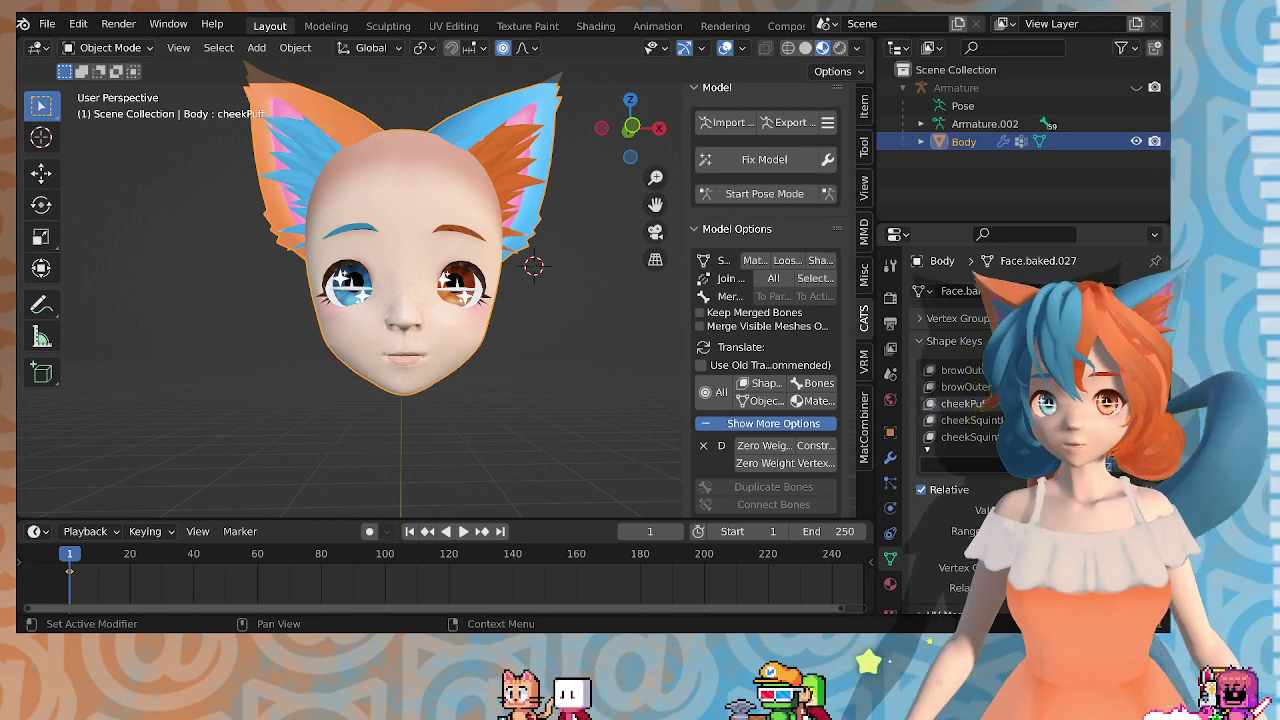
scroll(968, 403, down, 4)
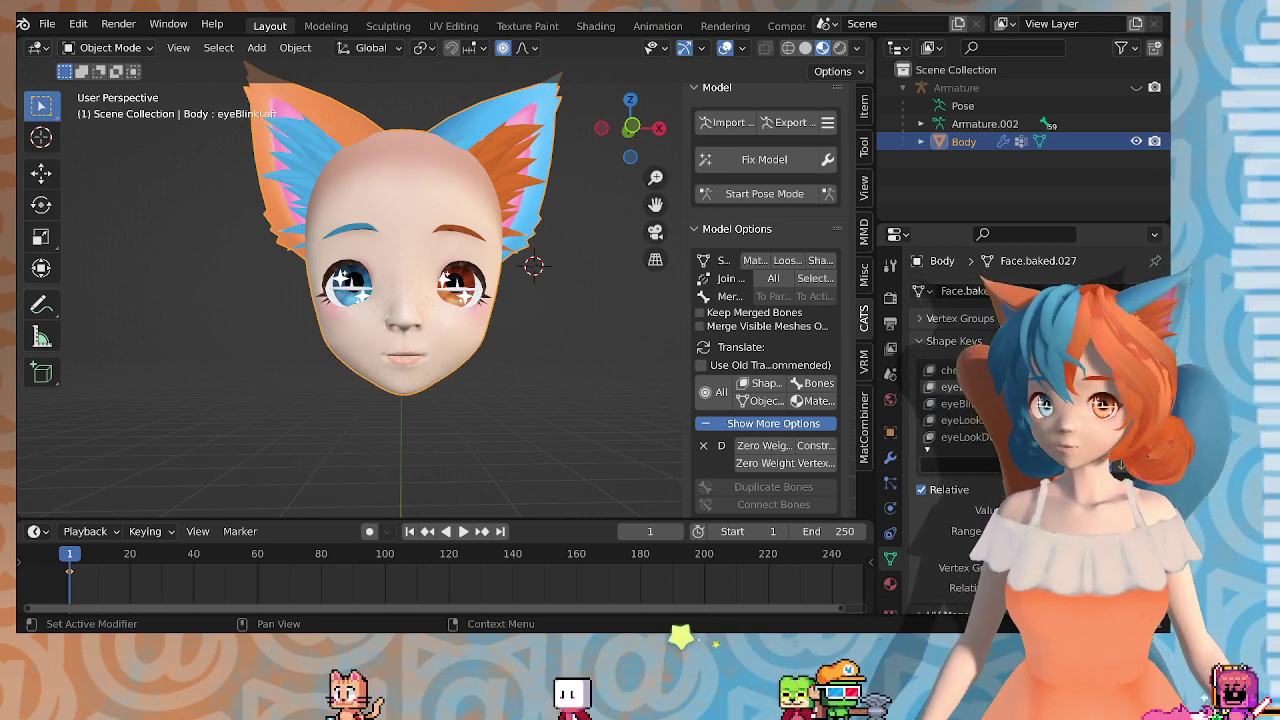
click(960, 387)
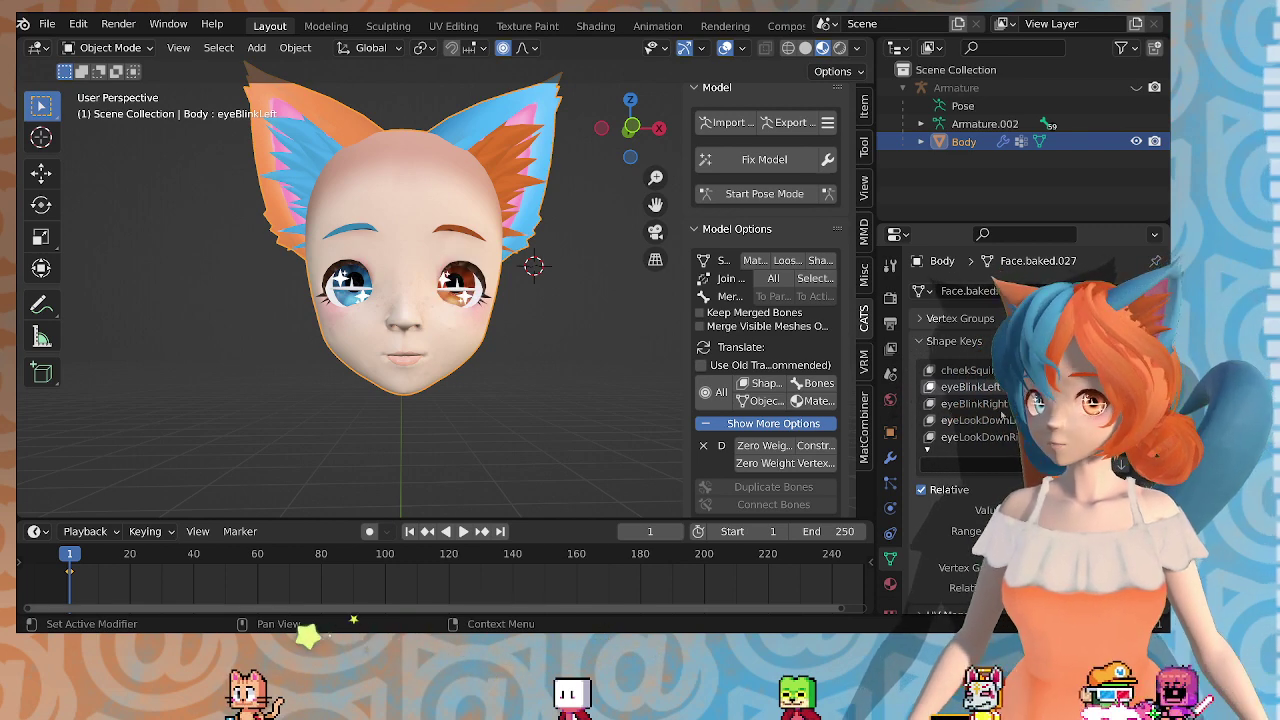
mouse_move(1030, 510)
mouse_down()
mouse_move(1140, 510)
mouse_move(1010, 510)
mouse_up()
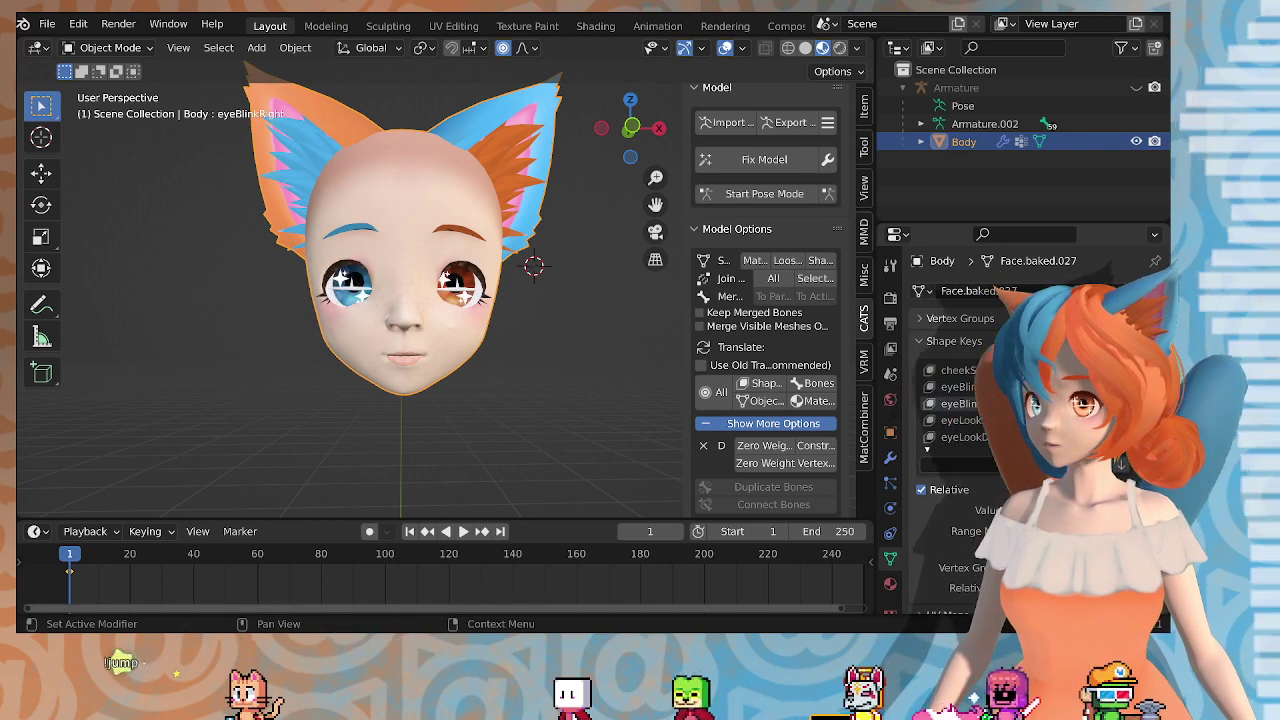
click(985, 421)
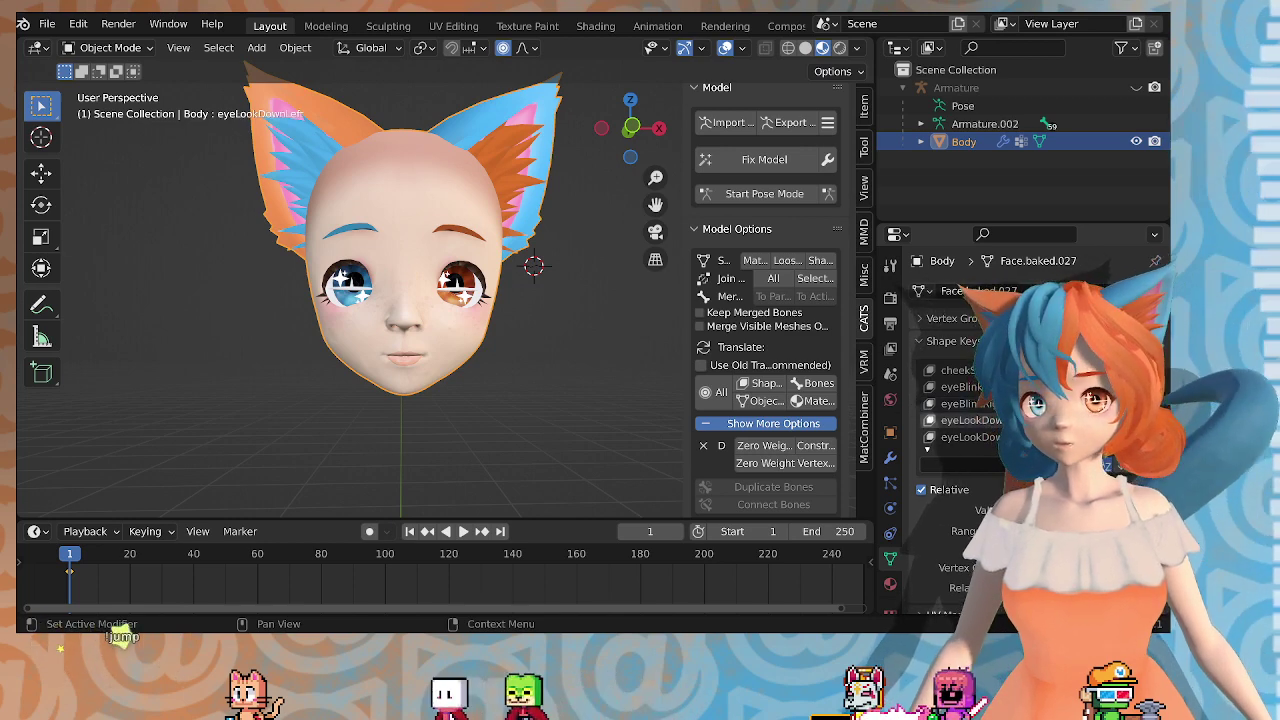
drag(1140, 510, 1010, 510)
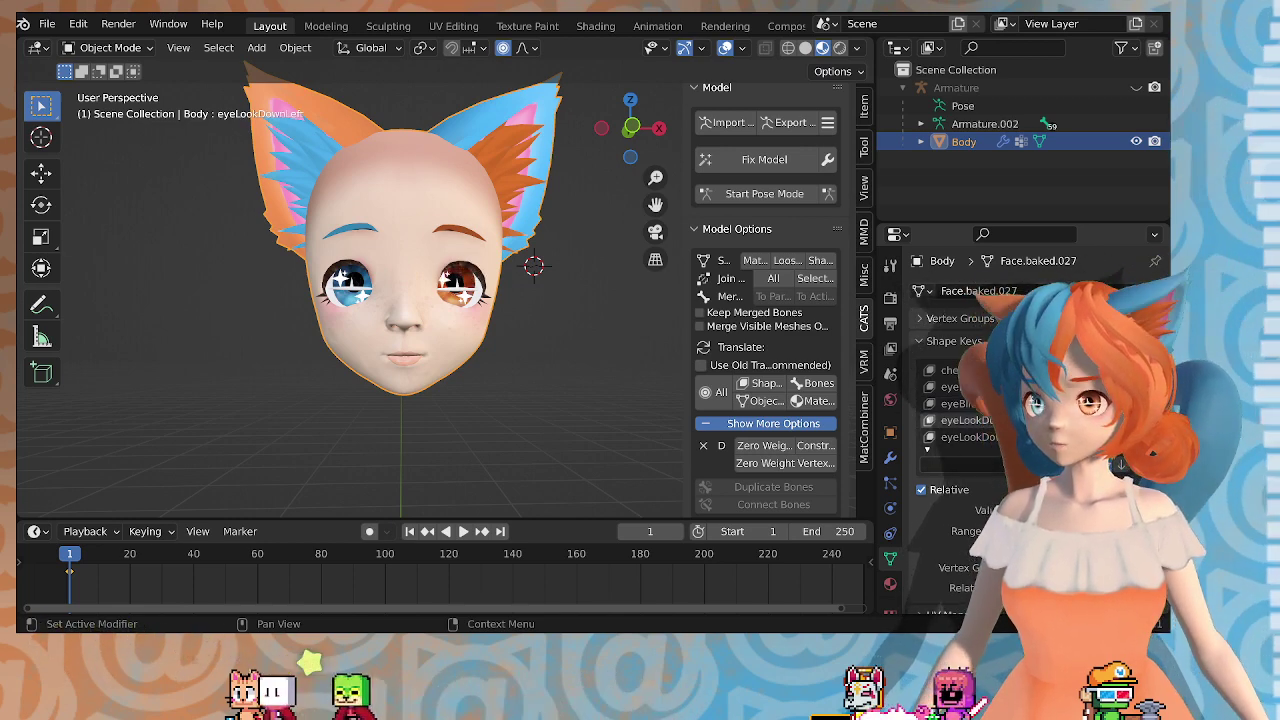
click(985, 437)
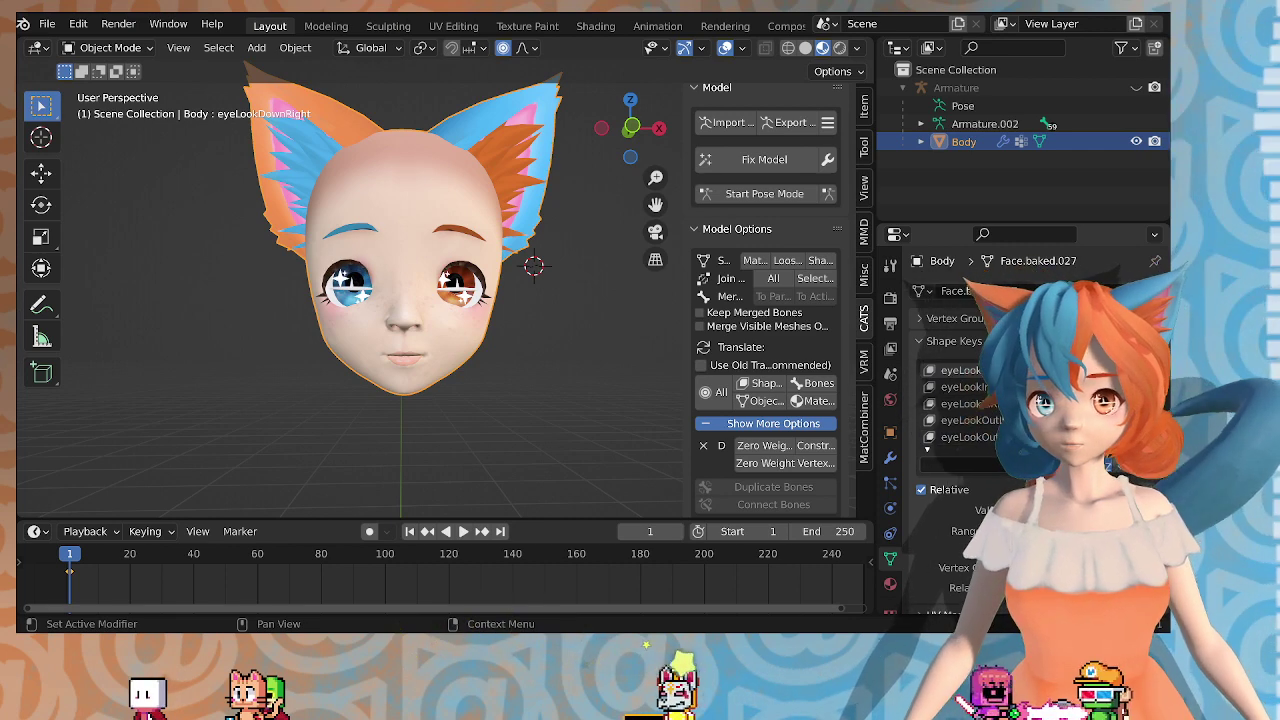
Step: Test the eyeSquintLeft and eyeWideLeft shape keys by varying their values and checking the eyes
scroll(960, 405, down, 3)
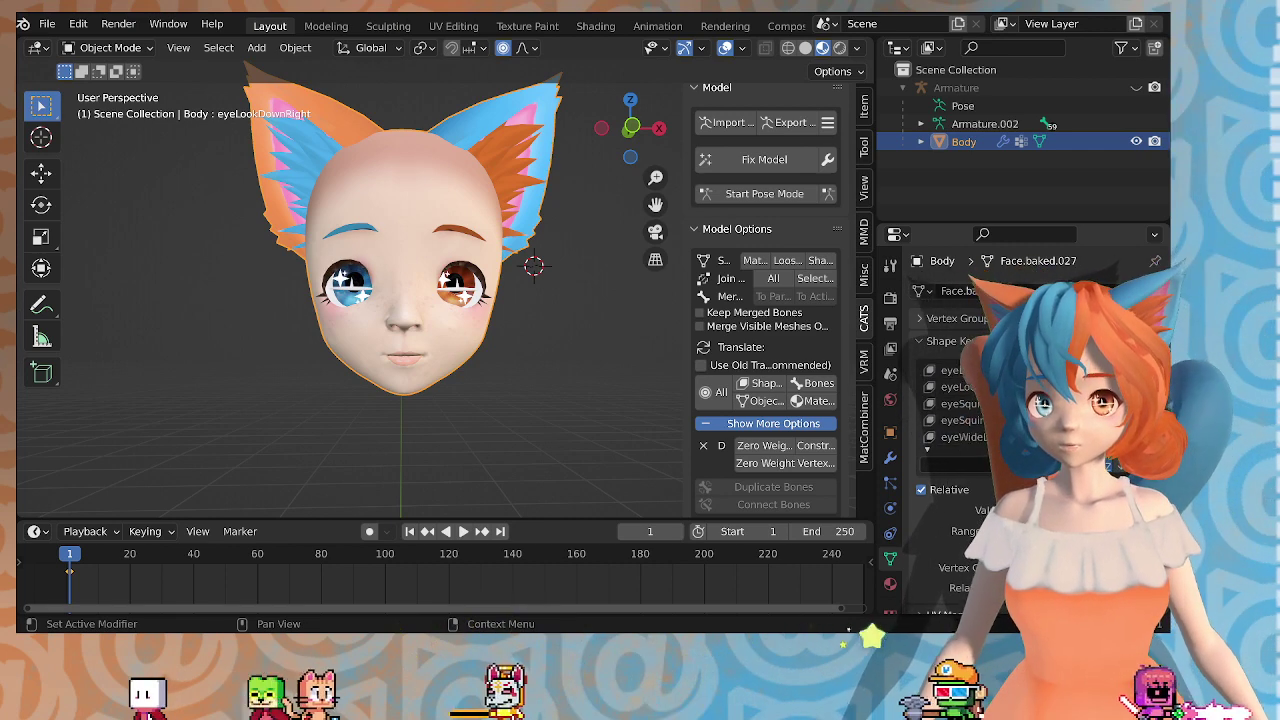
click(955, 403)
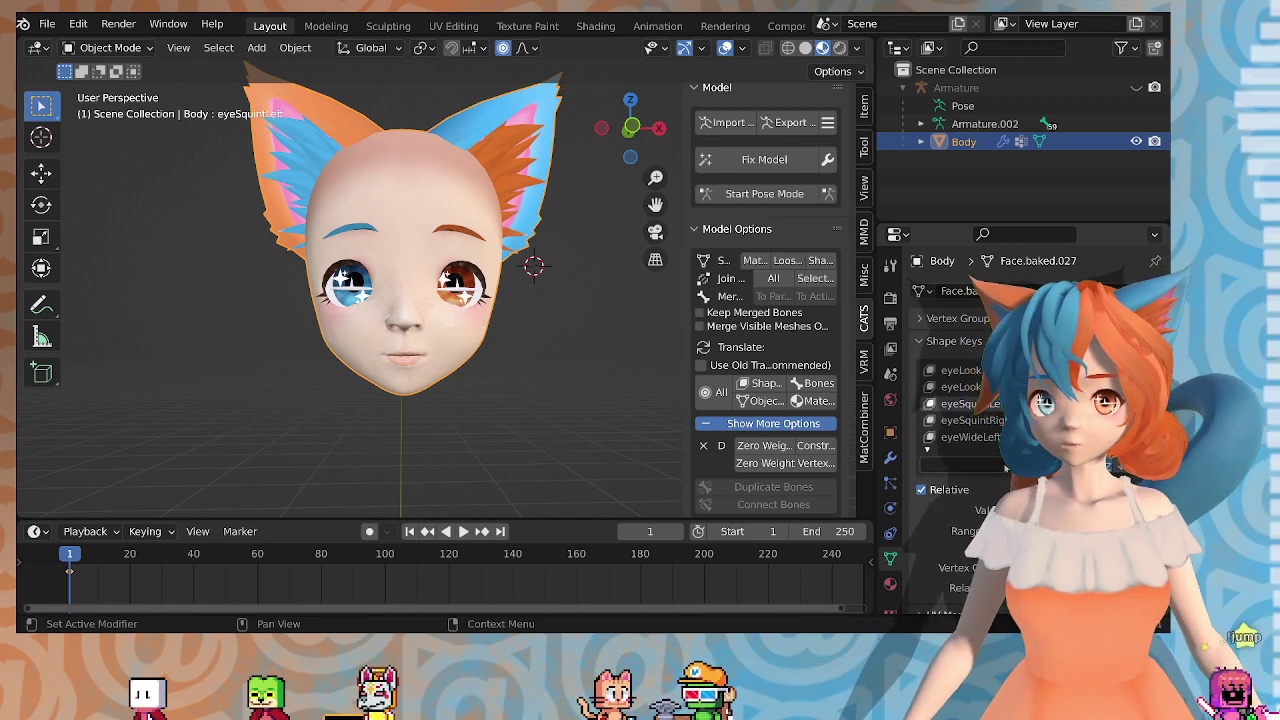
mouse_move(1050, 510)
mouse_down()
mouse_move(1110, 510)
mouse_move(1050, 510)
mouse_move(1110, 510)
mouse_move(1070, 510)
mouse_up()
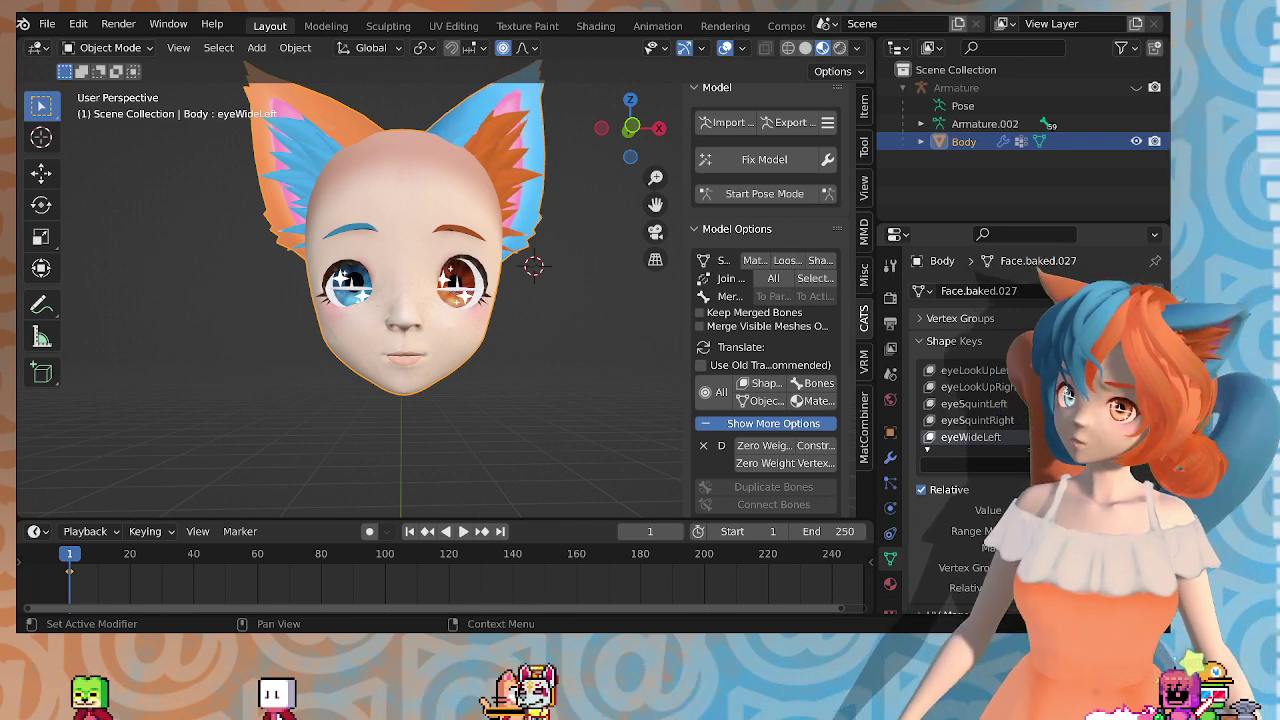
Step: Inspect the pupils and eyes close up from several angles with eyeWideLeft as the active shape key
middle_drag(647, 447, 559, 436)
scroll(514, 441, up, 2)
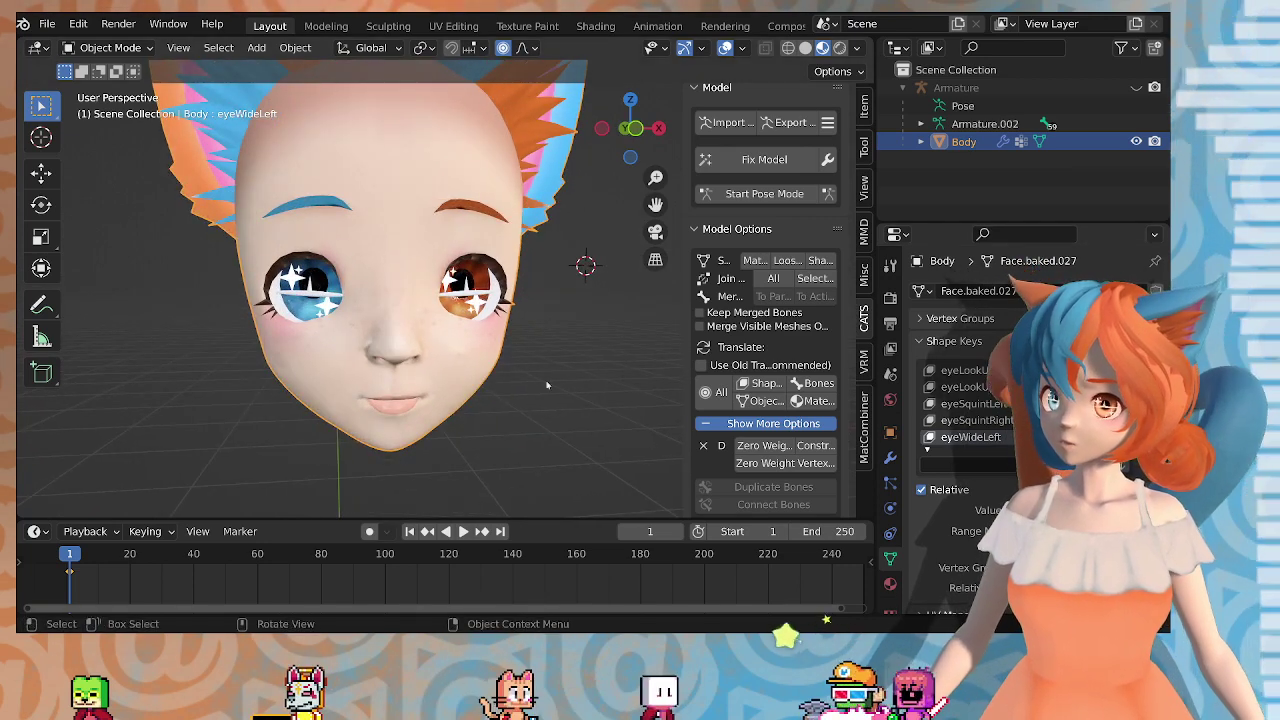
middle_drag(549, 380, 448, 400)
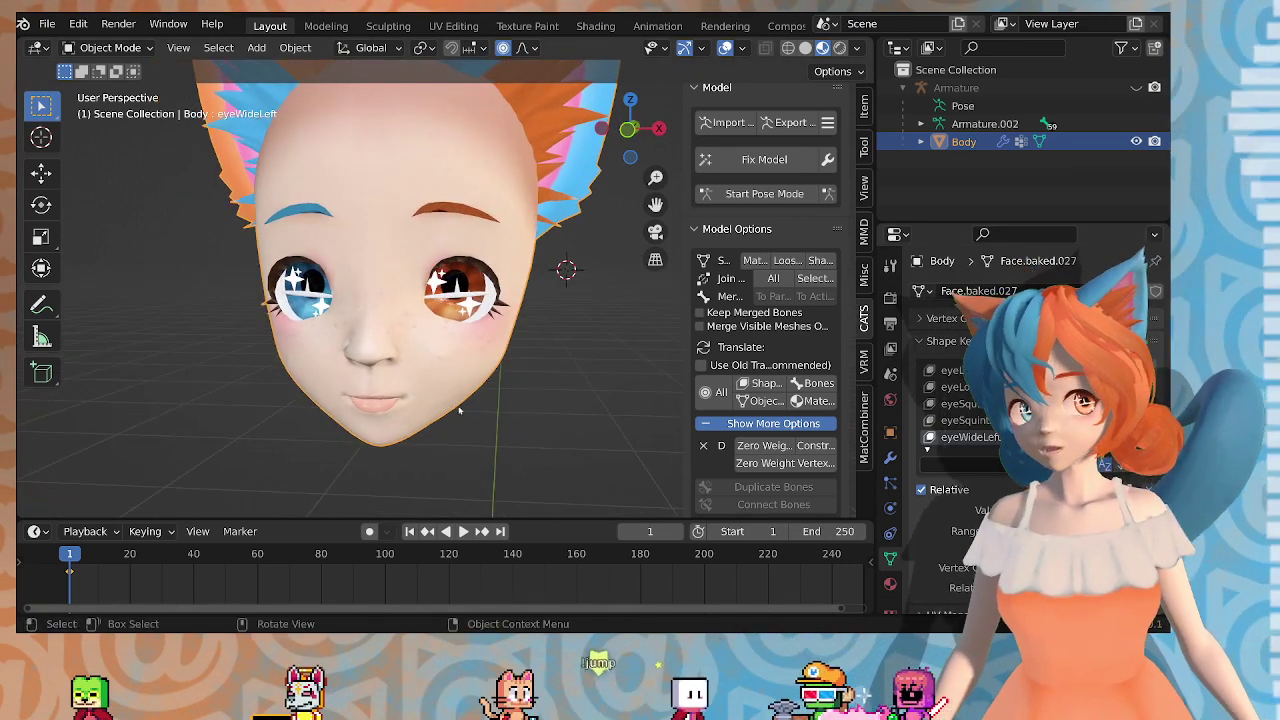
scroll(467, 418, up, 2)
middle_drag(467, 418, 465, 326)
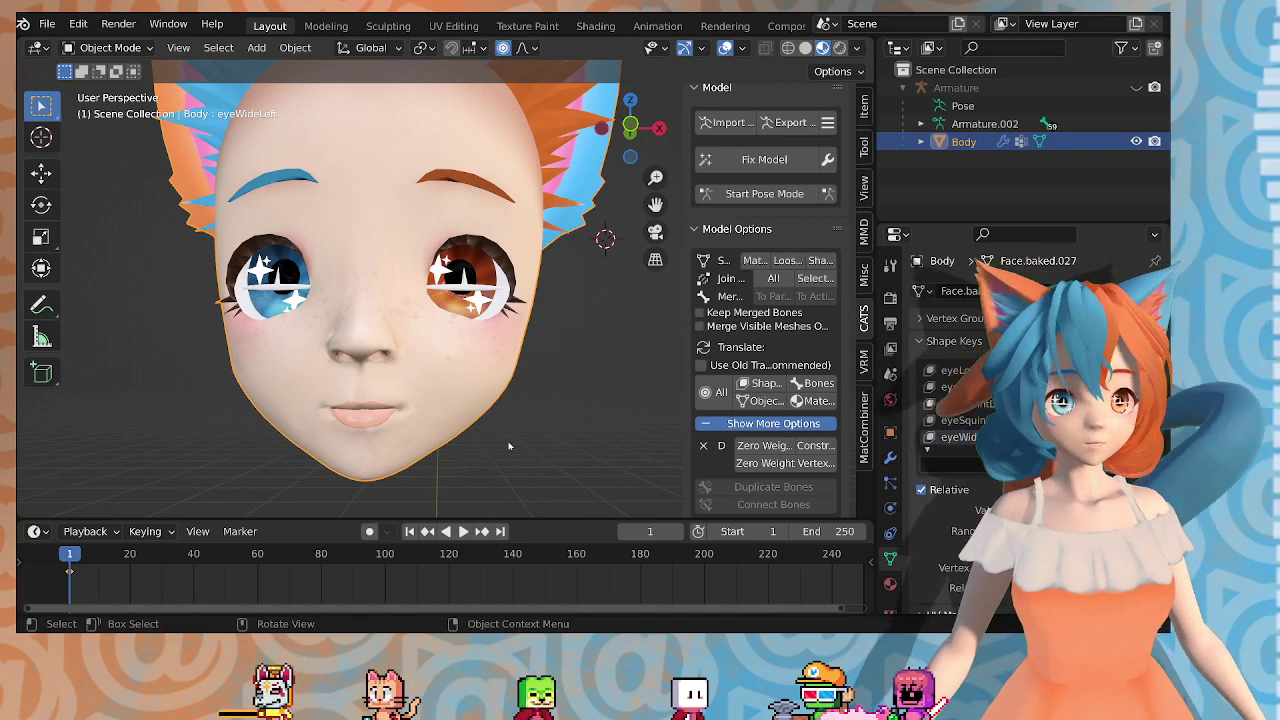
middle_drag(508, 441, 479, 434)
middle_drag(545, 387, 518, 380)
scroll(504, 377, up, 2)
scroll(504, 377, down, 1)
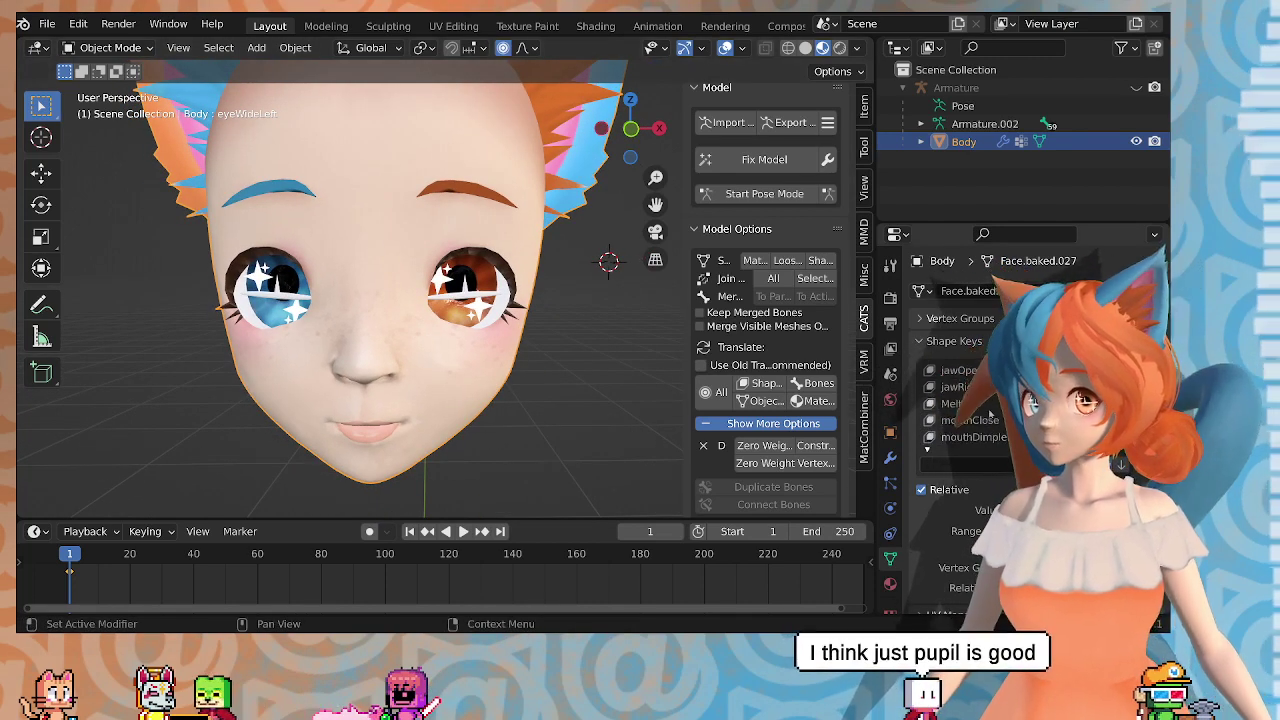
Step: Look through the rest of the shape key list to its end and save the file with the mesh deselected
scroll(992, 412, down, 3)
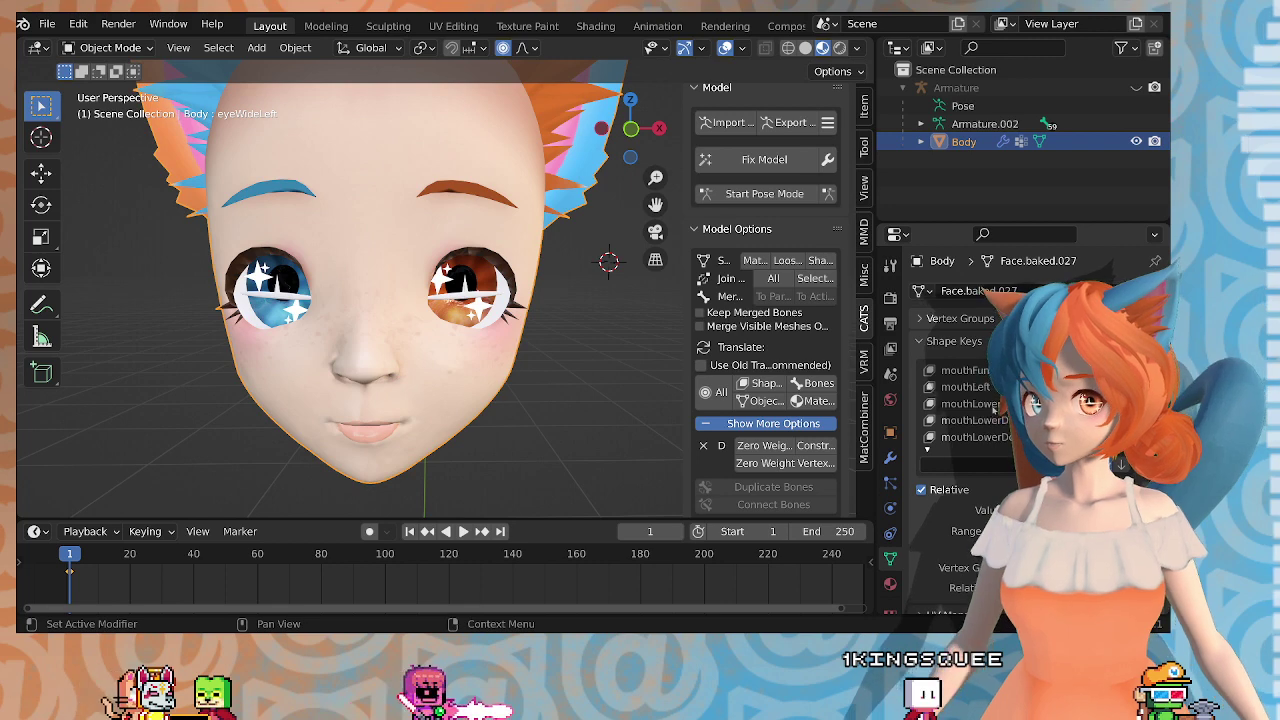
scroll(996, 407, down, 15)
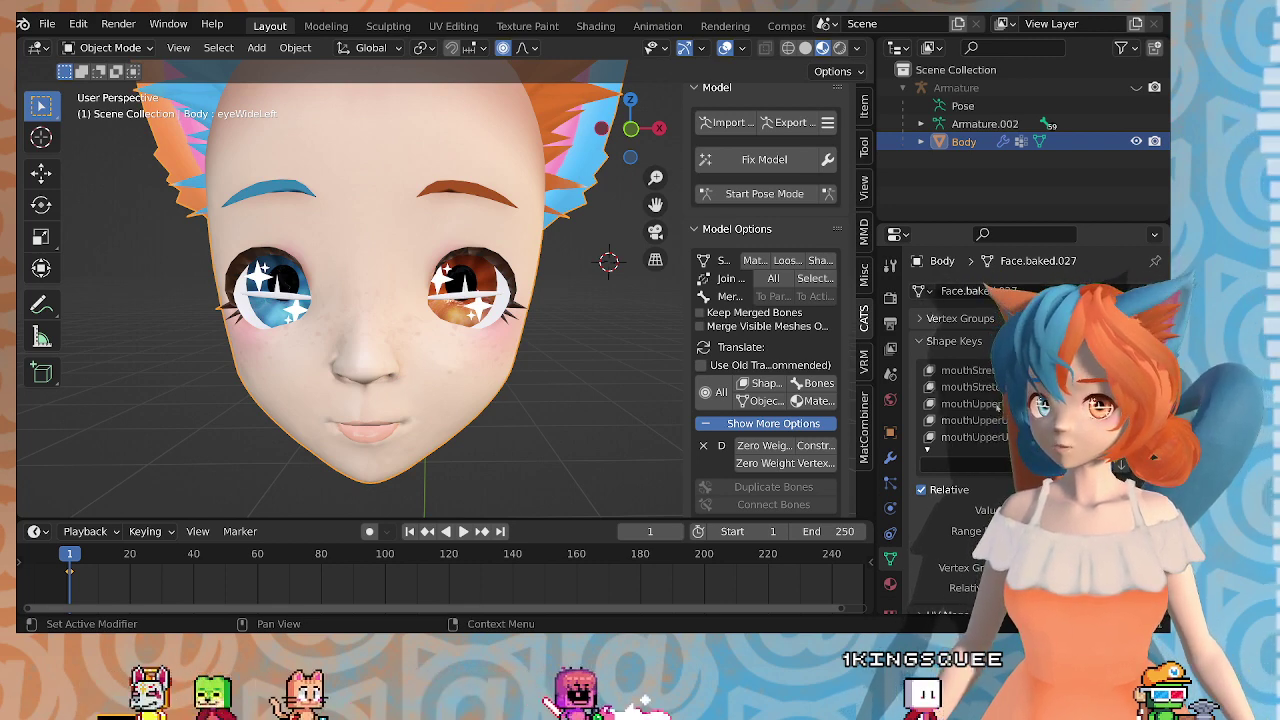
click(571, 330)
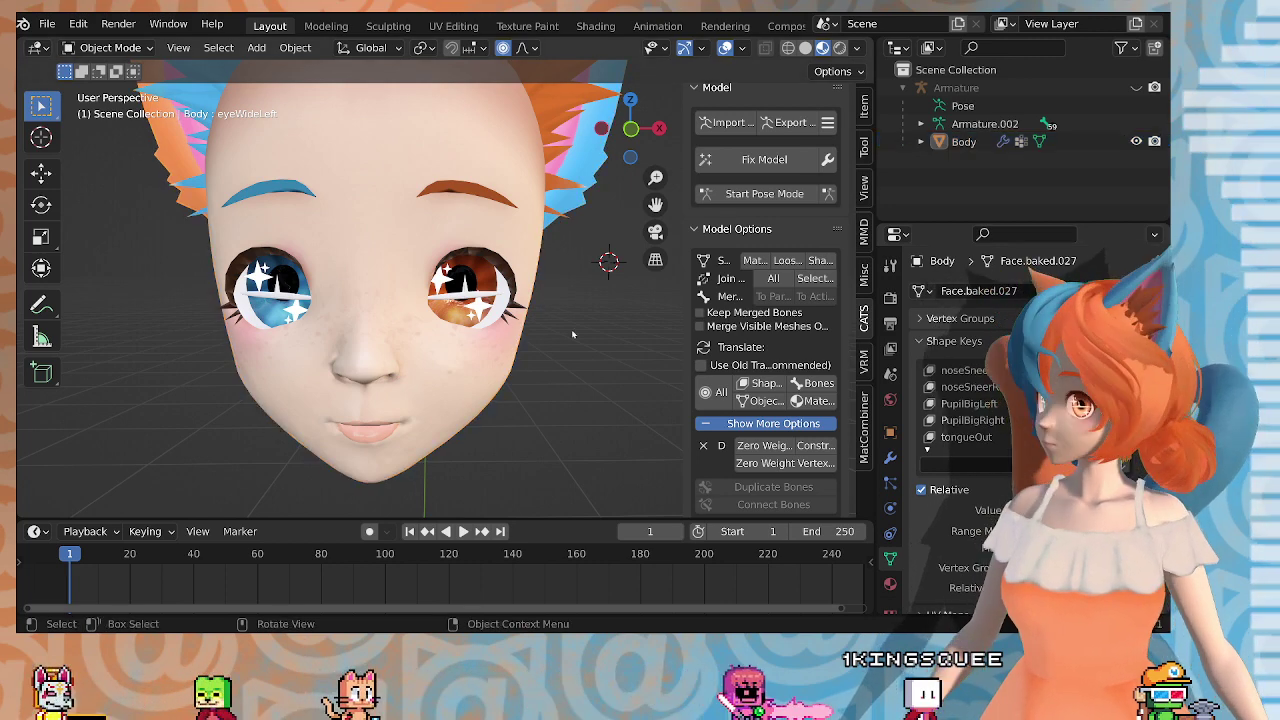
key(ctrl+s)
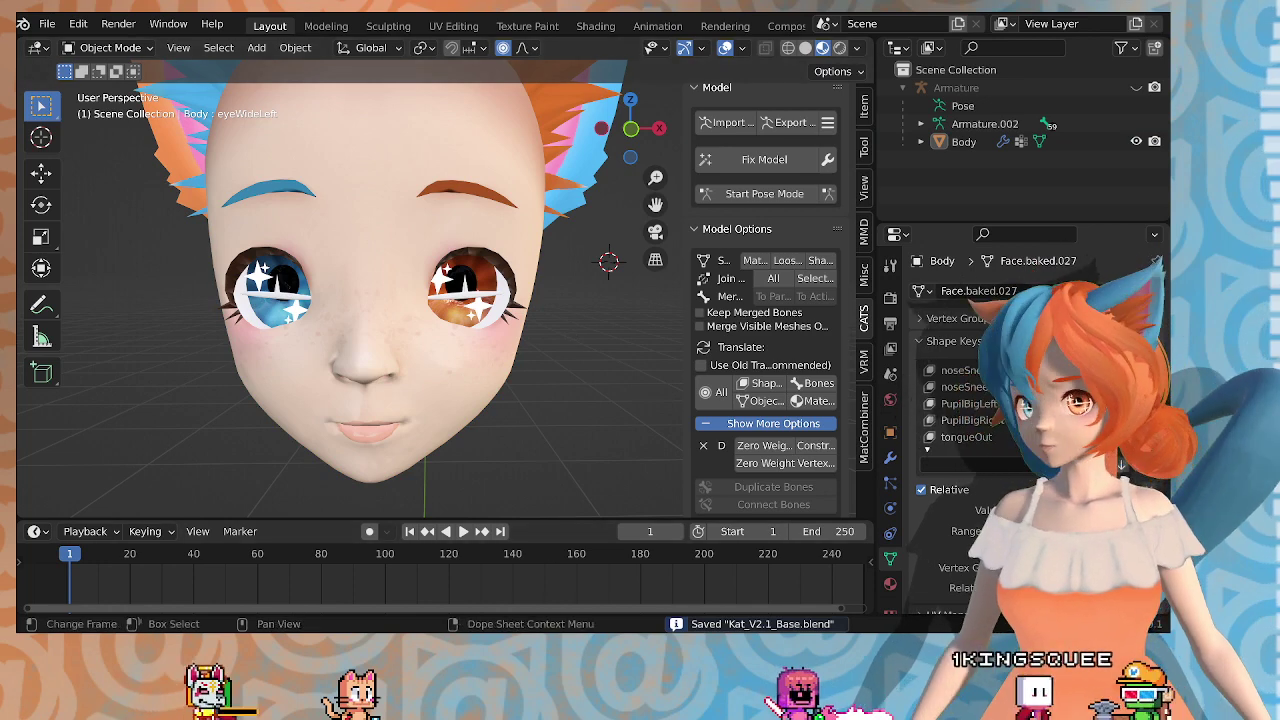